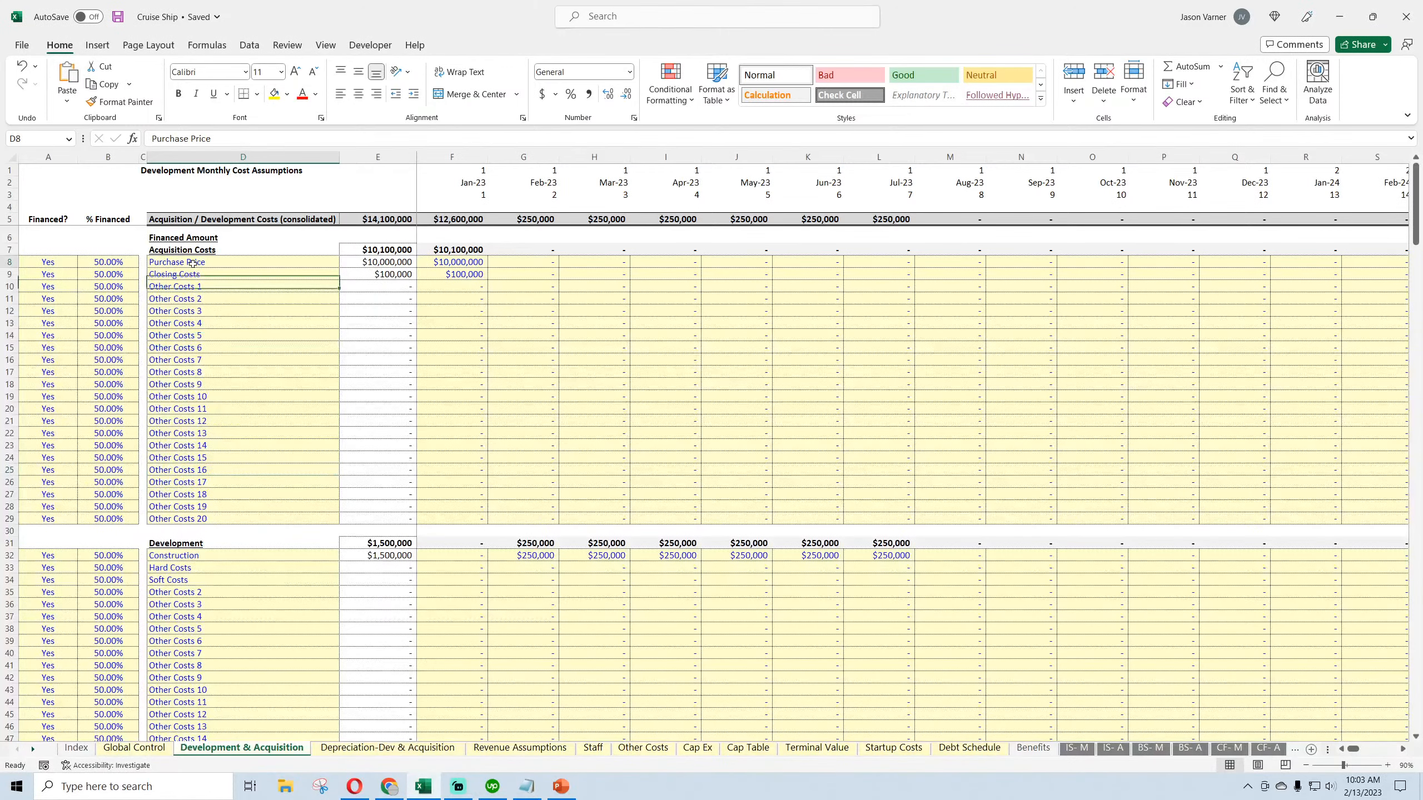
Examine the acquisition cost items from Purchase Price to Other Costs 20 with their Financed? flags and % Financed values
key(ctrl+shift+Down)
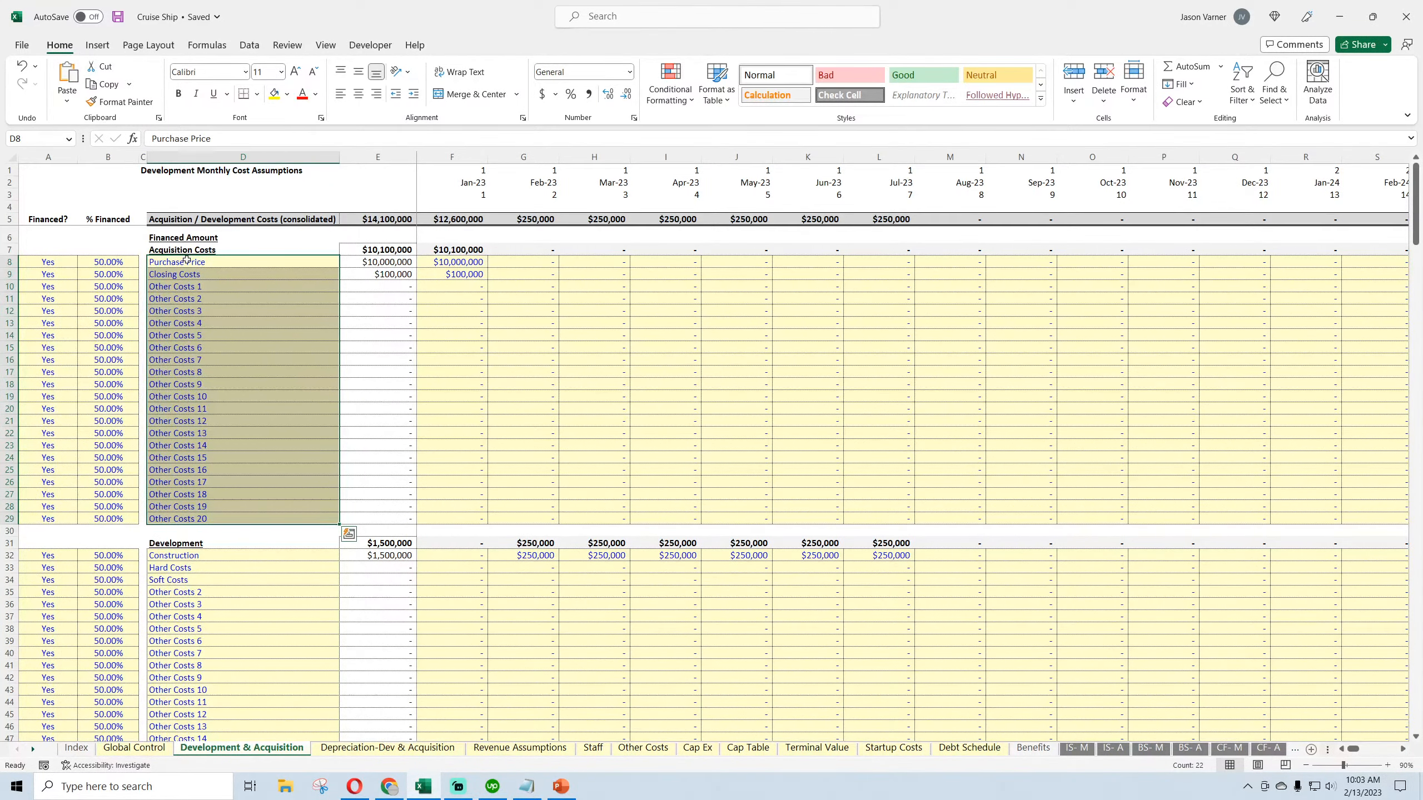
drag(189, 263, 207, 516)
click(62, 271)
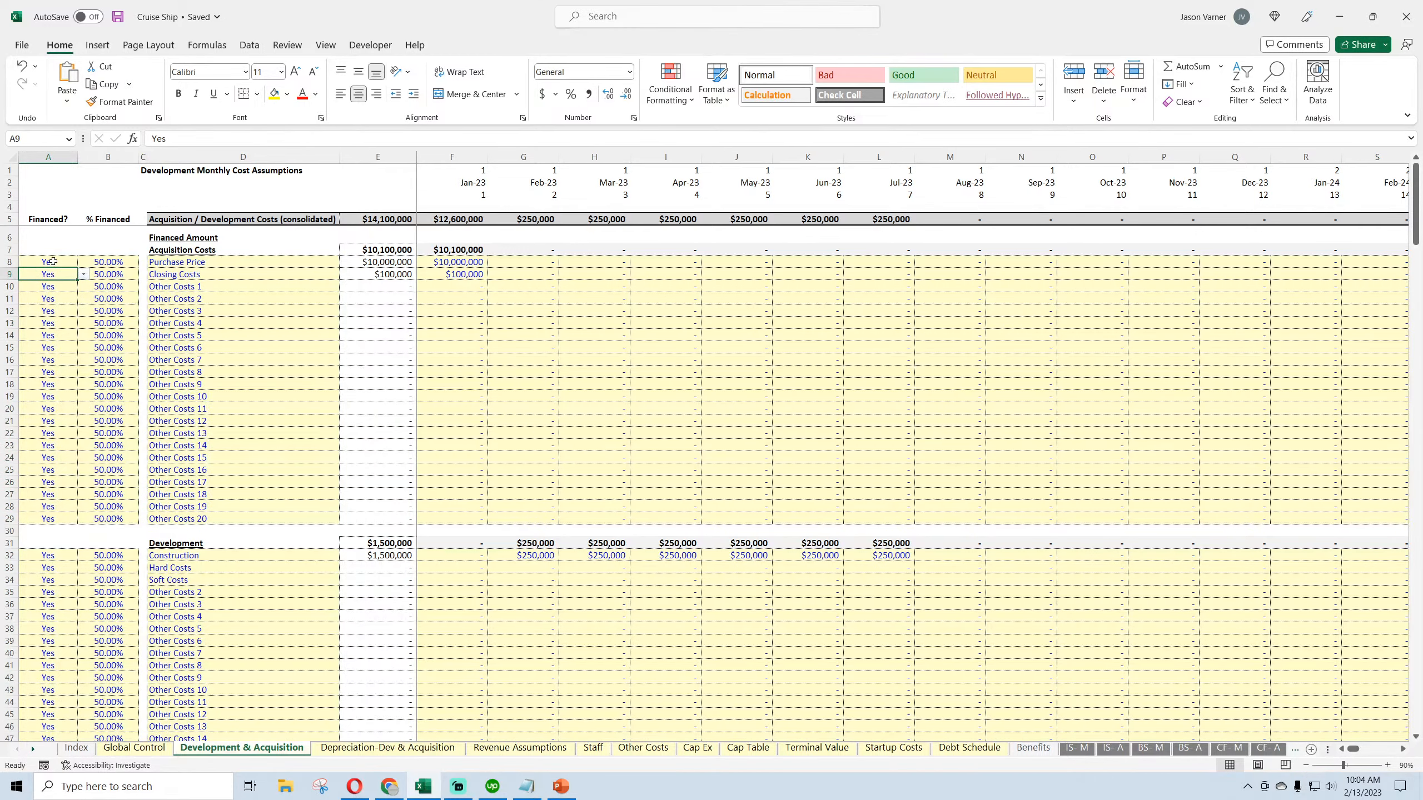
click(53, 261)
click(53, 283)
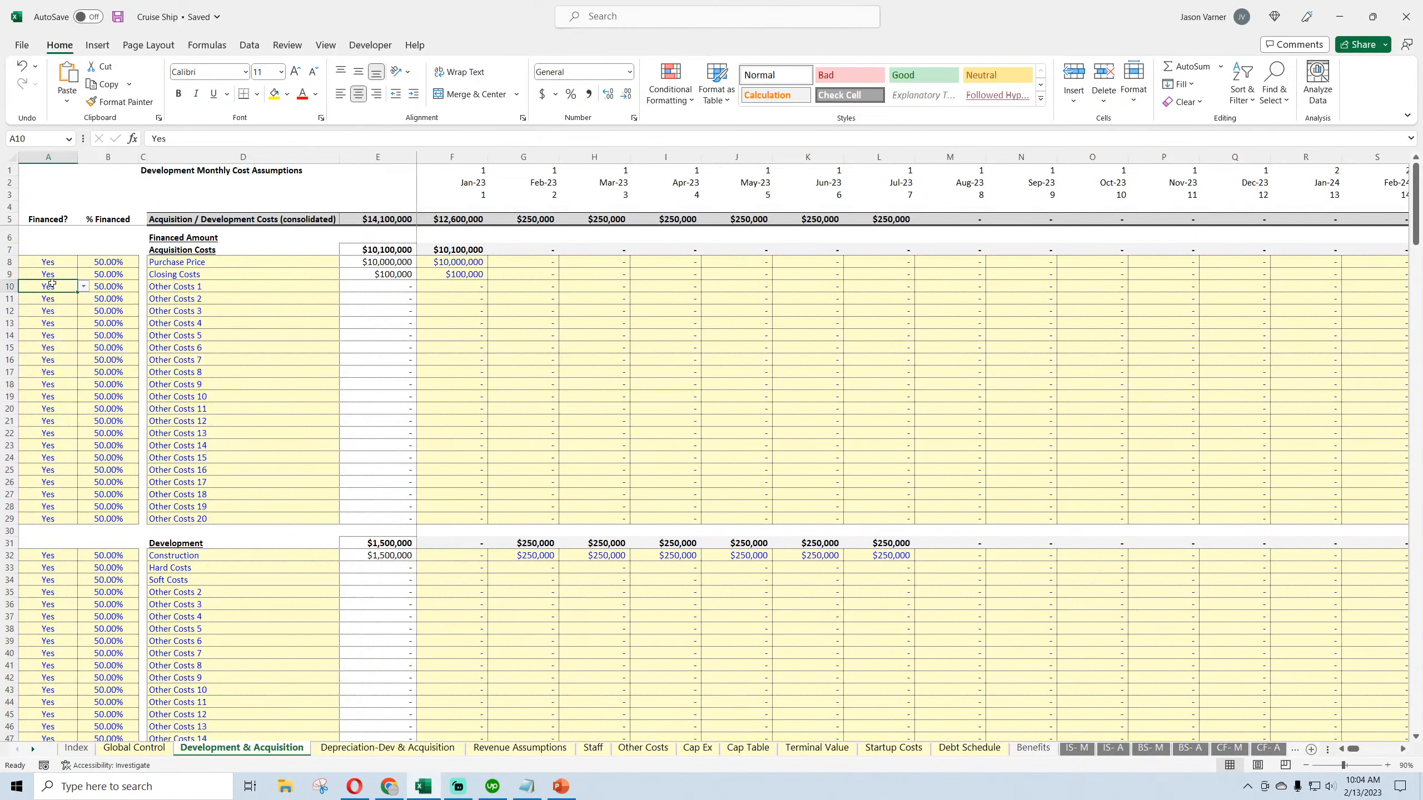
click(97, 265)
click(107, 299)
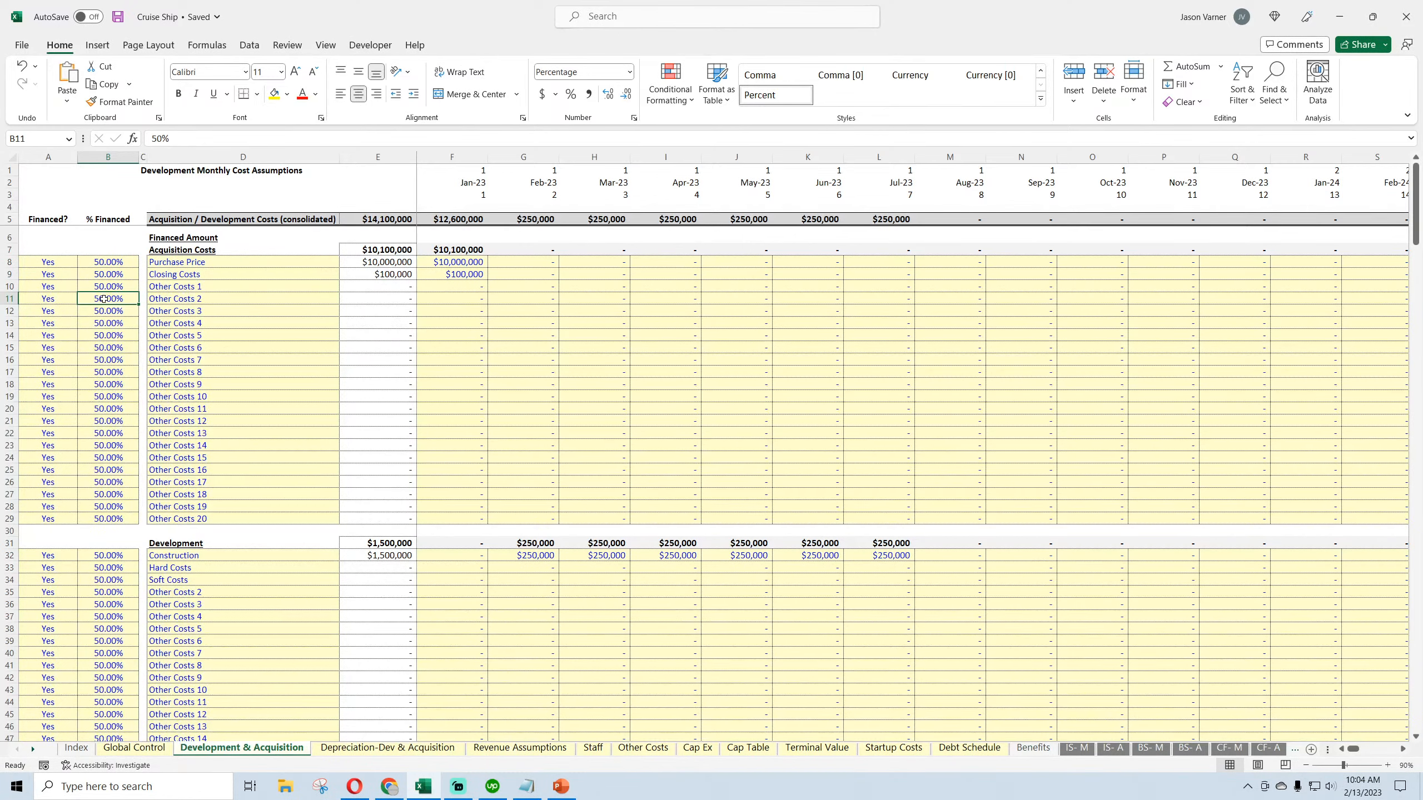
Examine the monthly Construction amounts in the Development section, from Jan-23 through Jul-23 and beyond
scroll(117, 272, down, 4)
drag(460, 420, 897, 470)
drag(467, 423, 971, 497)
click(884, 421)
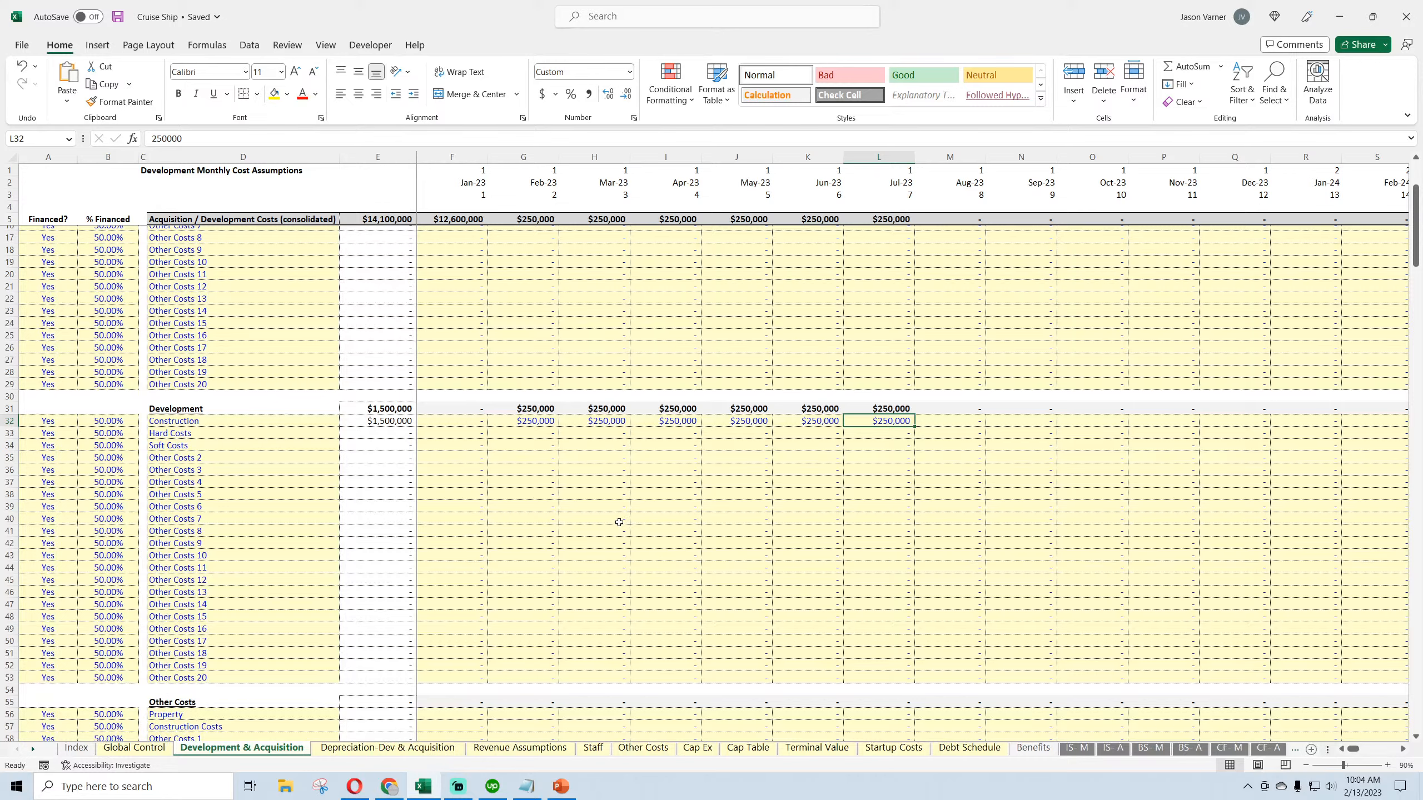
click(457, 423)
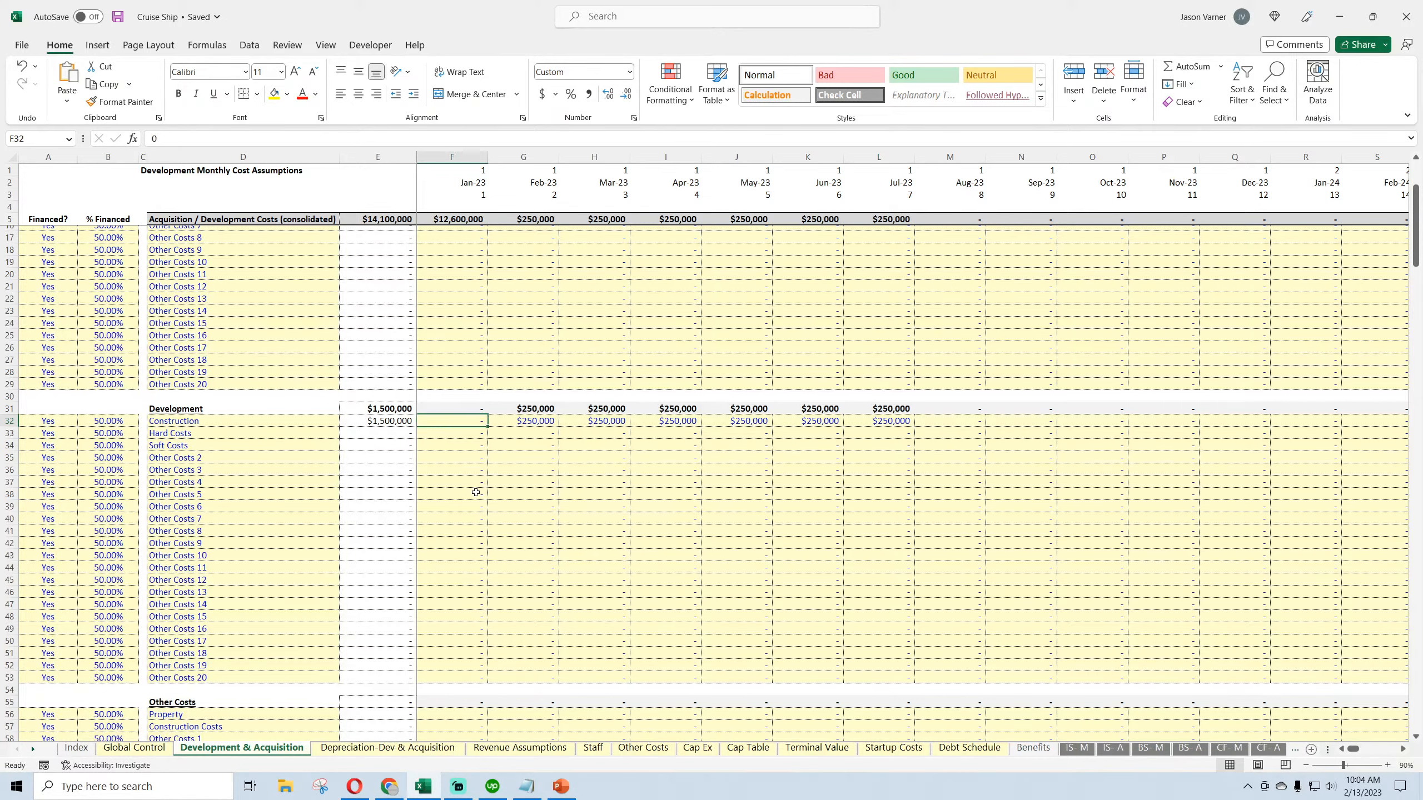
Open the Debt Schedule sheet and inspect the Jan-23 and Feb-23 draws and the Jul-23 P+I starting balance
click(969, 747)
click(260, 398)
click(277, 372)
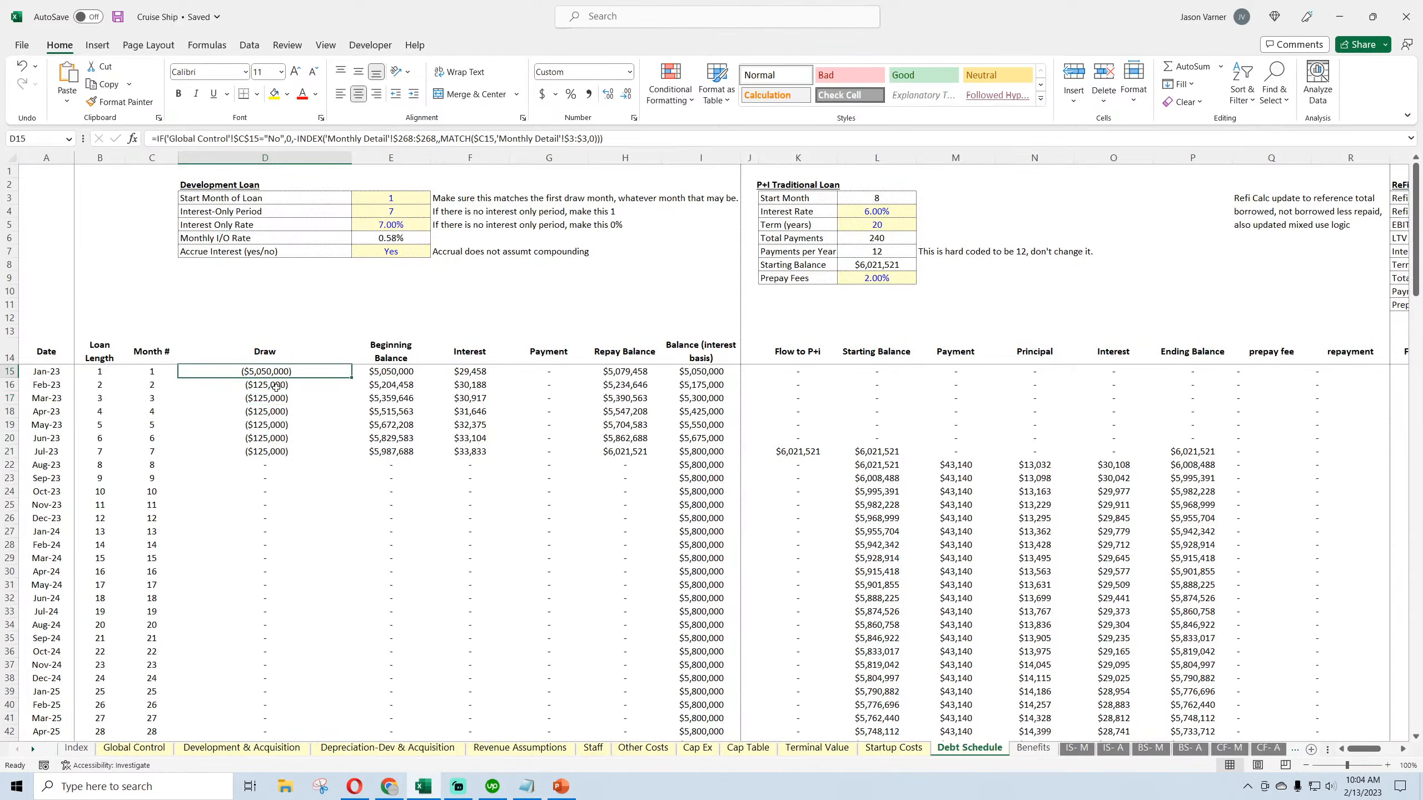
click(276, 387)
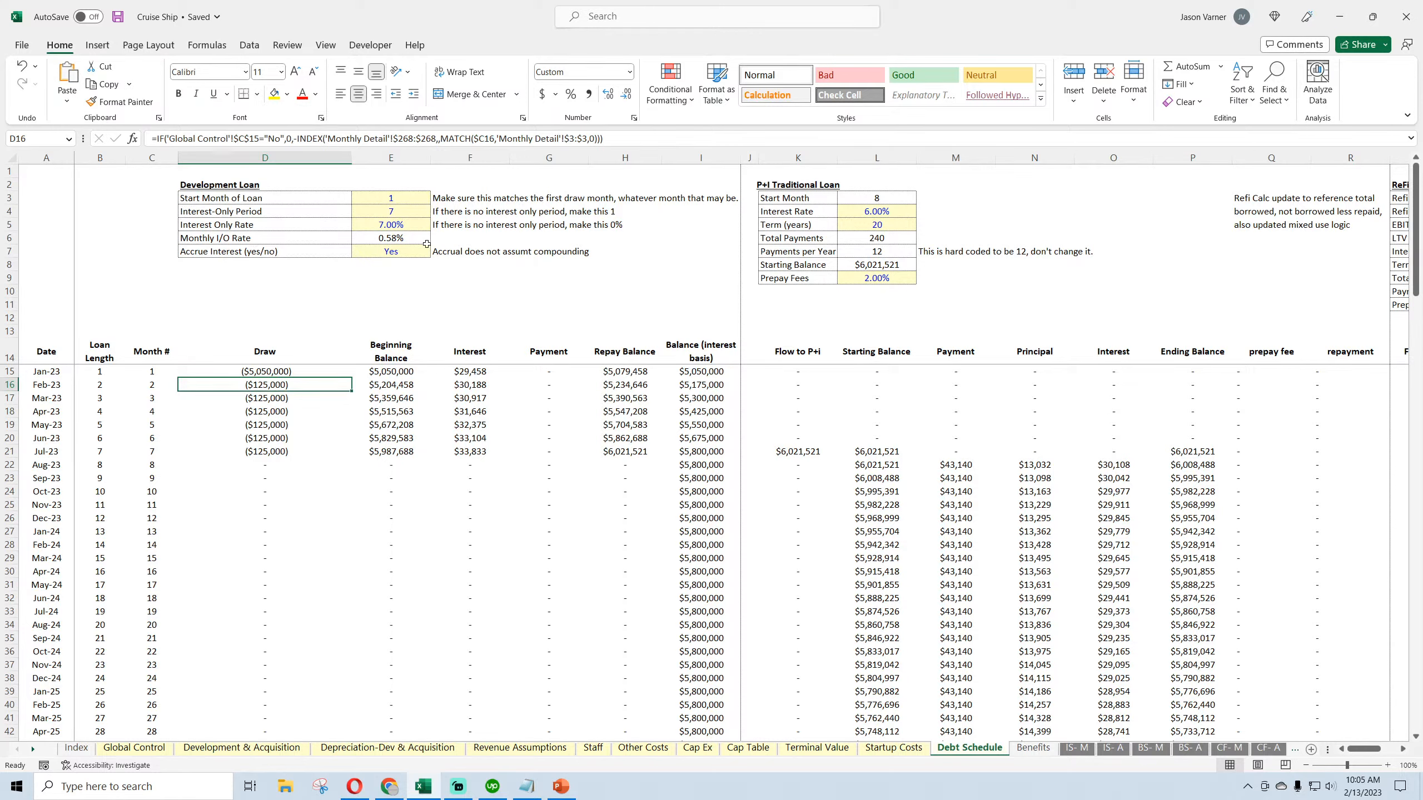
click(872, 451)
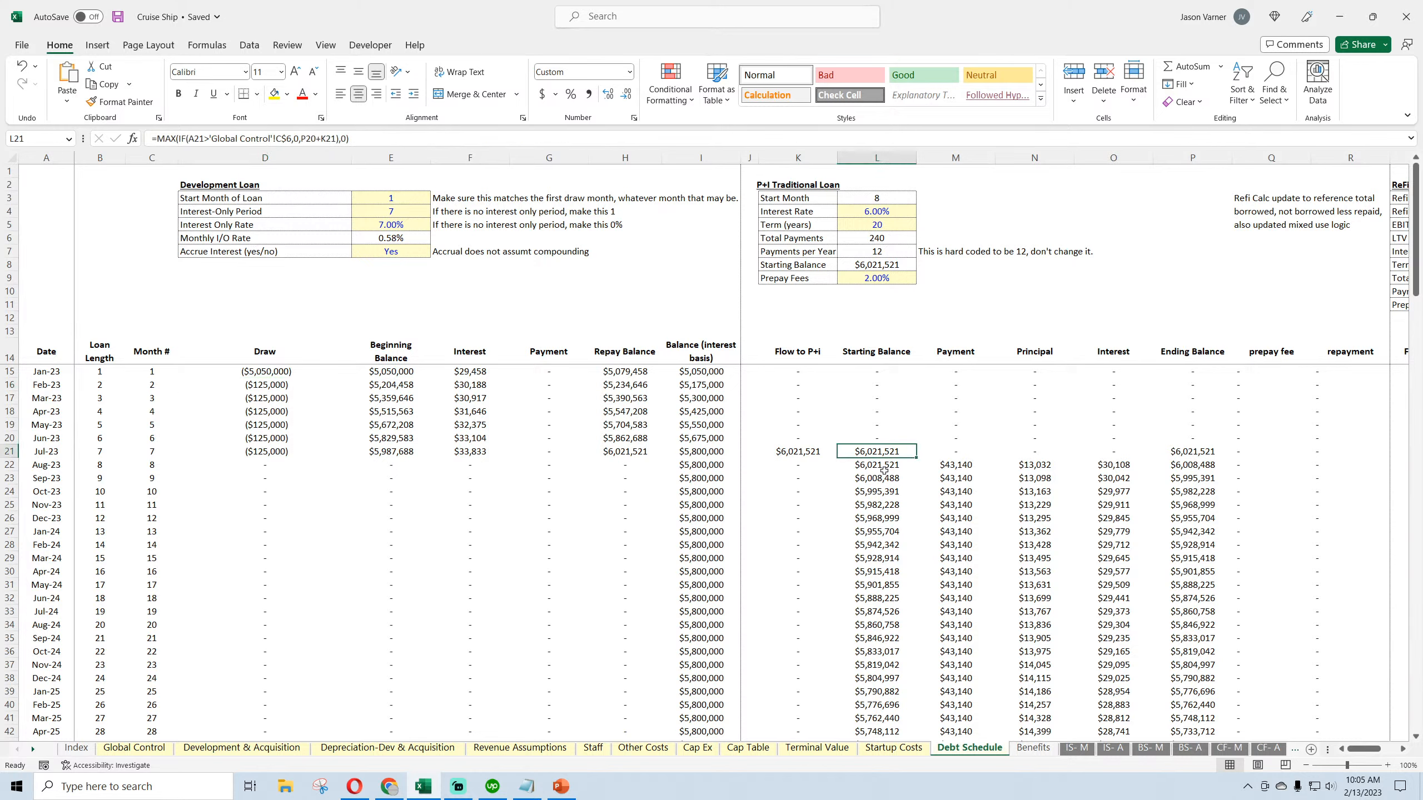
Set the development loan's Interest-Only Period to 1
click(407, 211)
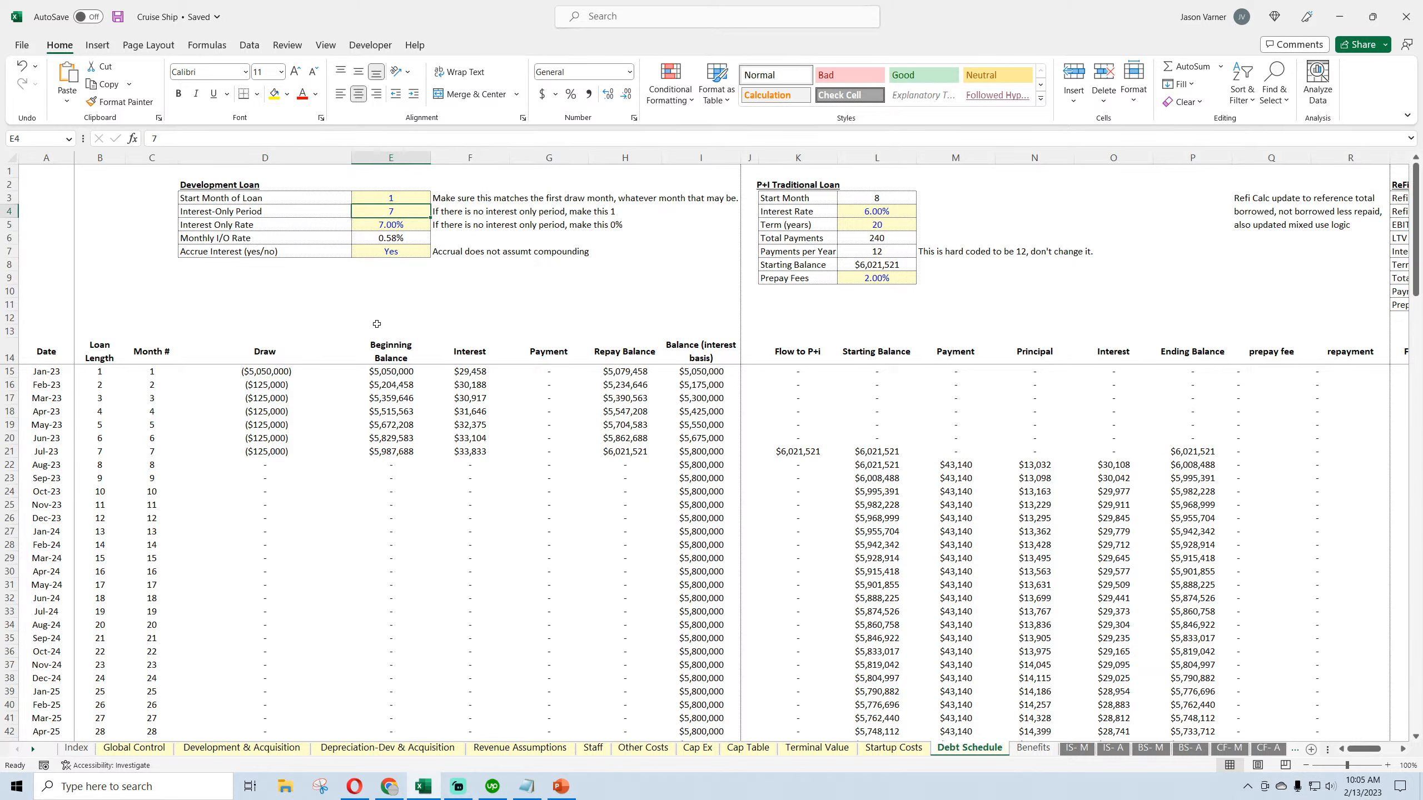
text(1)
key(Return)
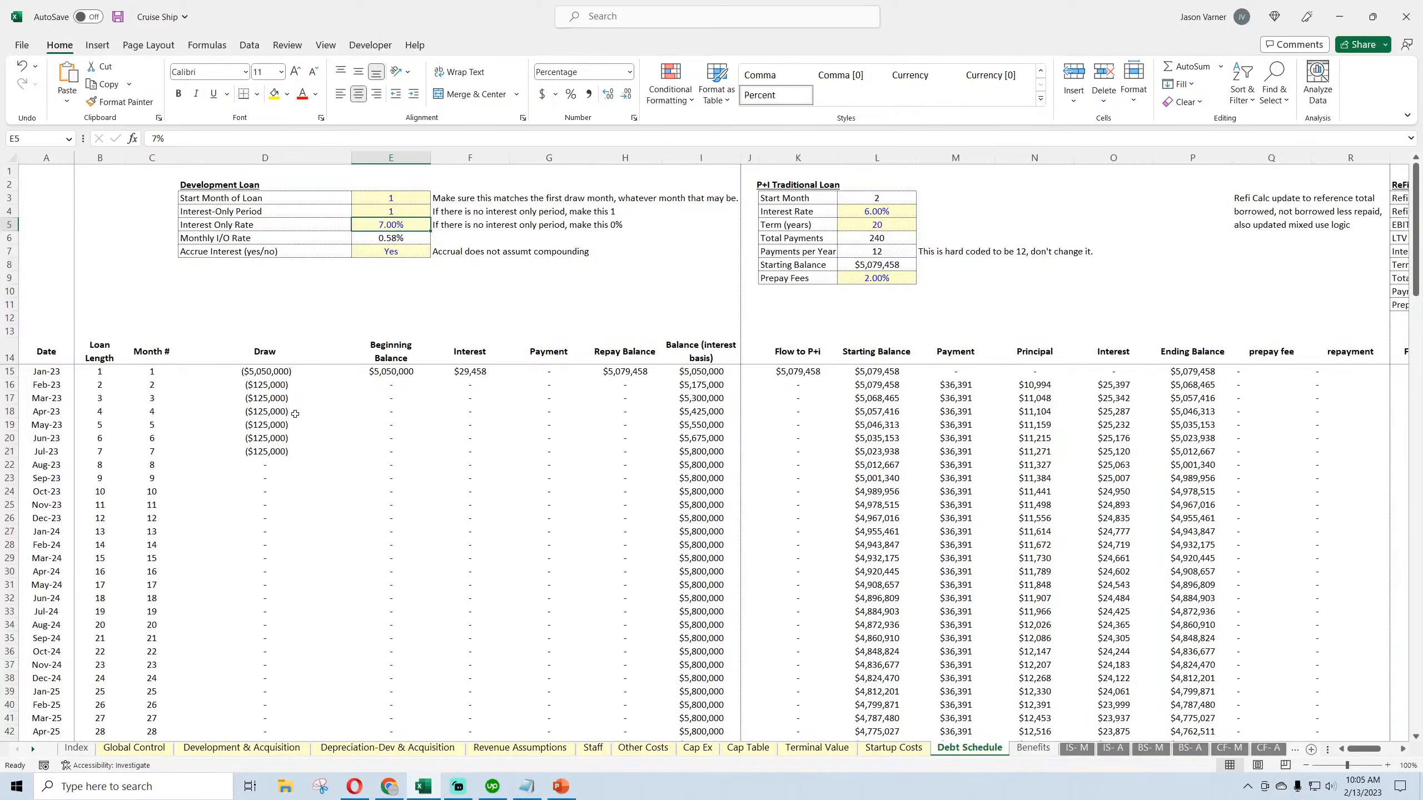
Check the Jan-23 development loan beginning balance, the P+I starting balance, and the first two monthly draws
click(393, 372)
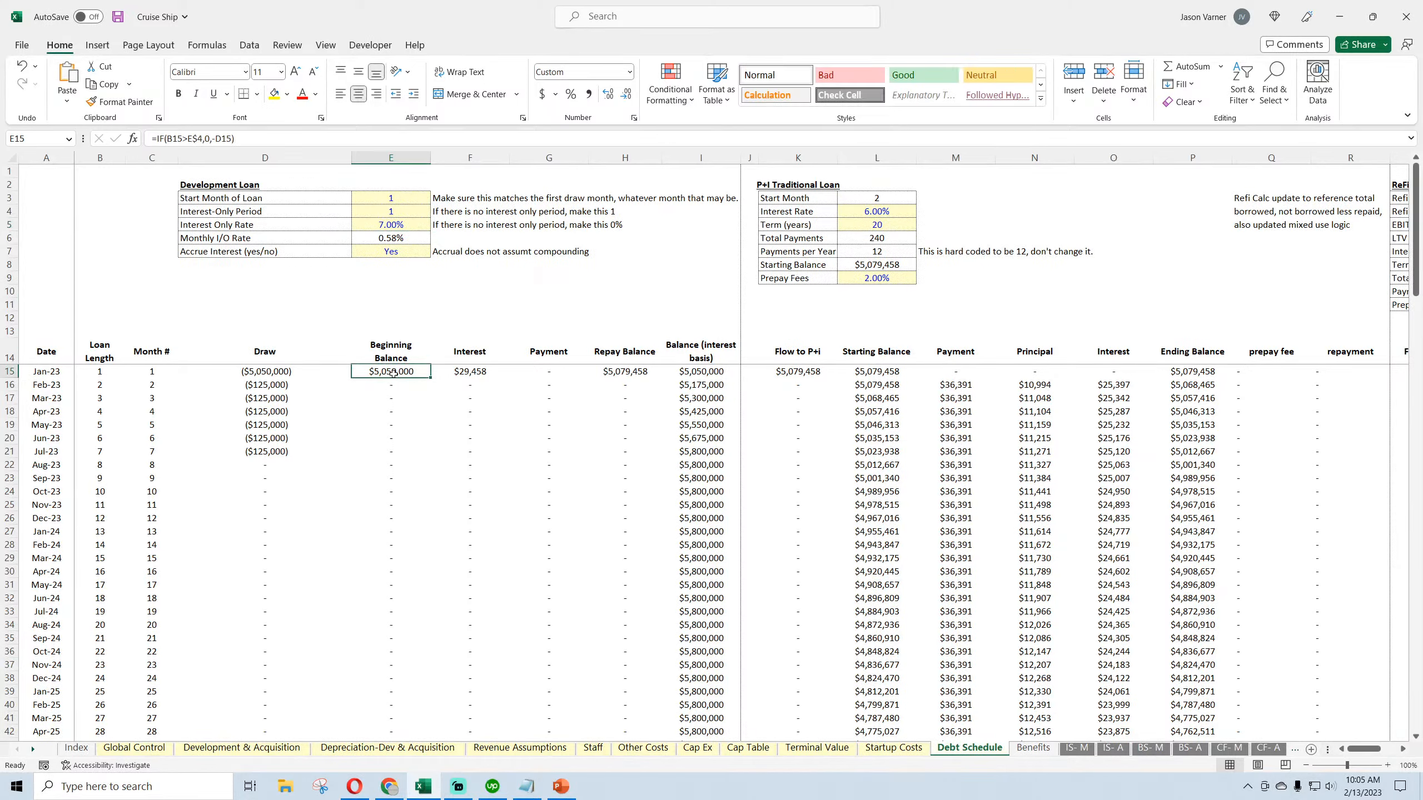
click(874, 373)
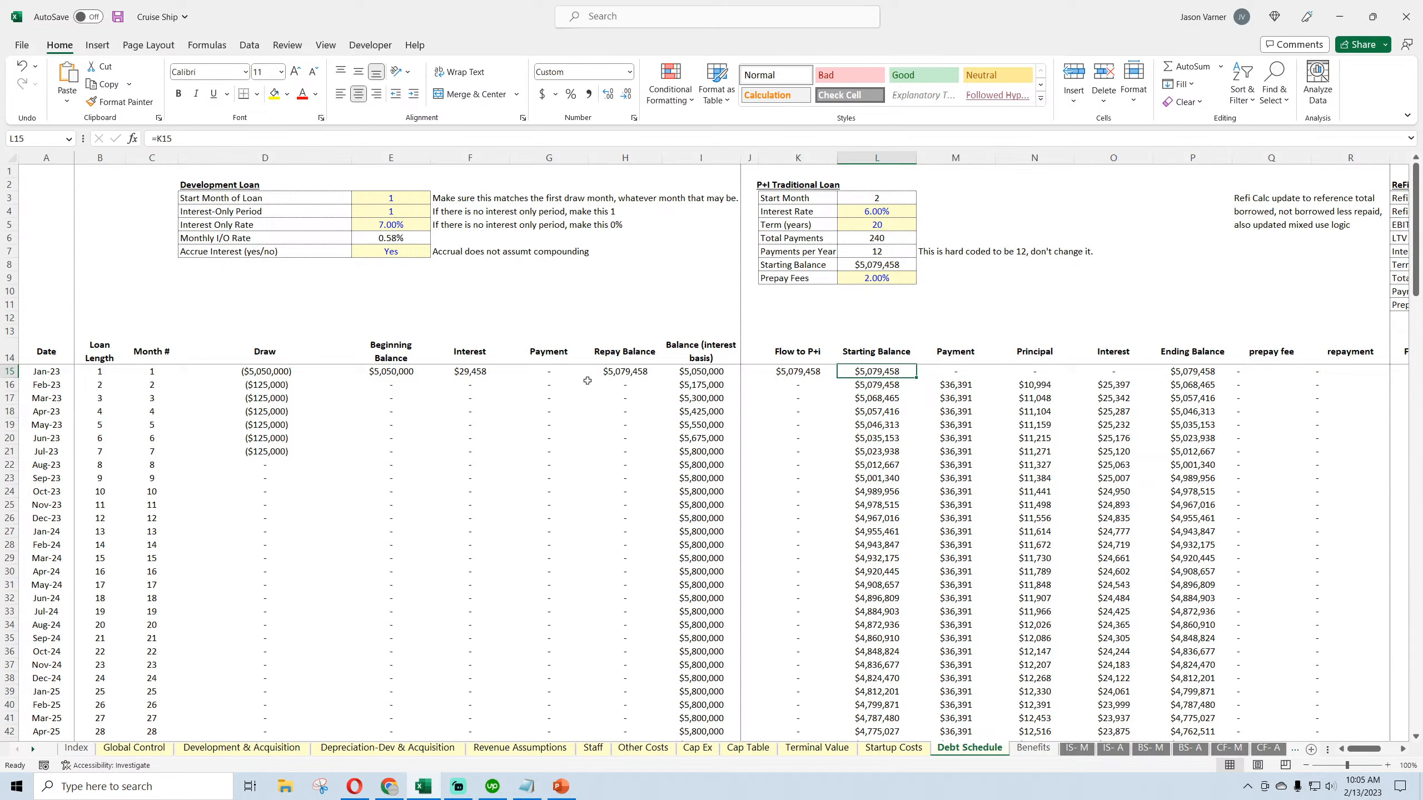
click(267, 372)
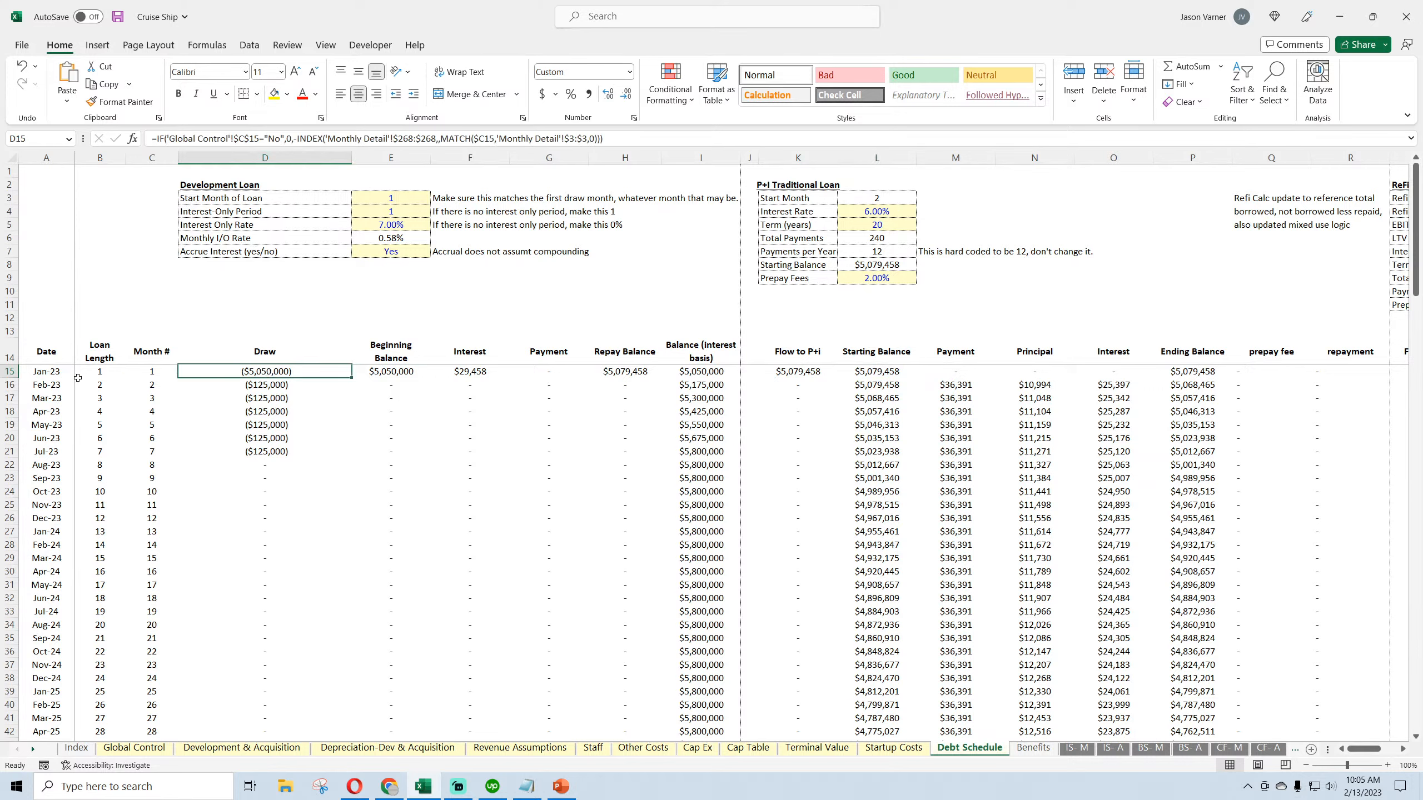
click(268, 385)
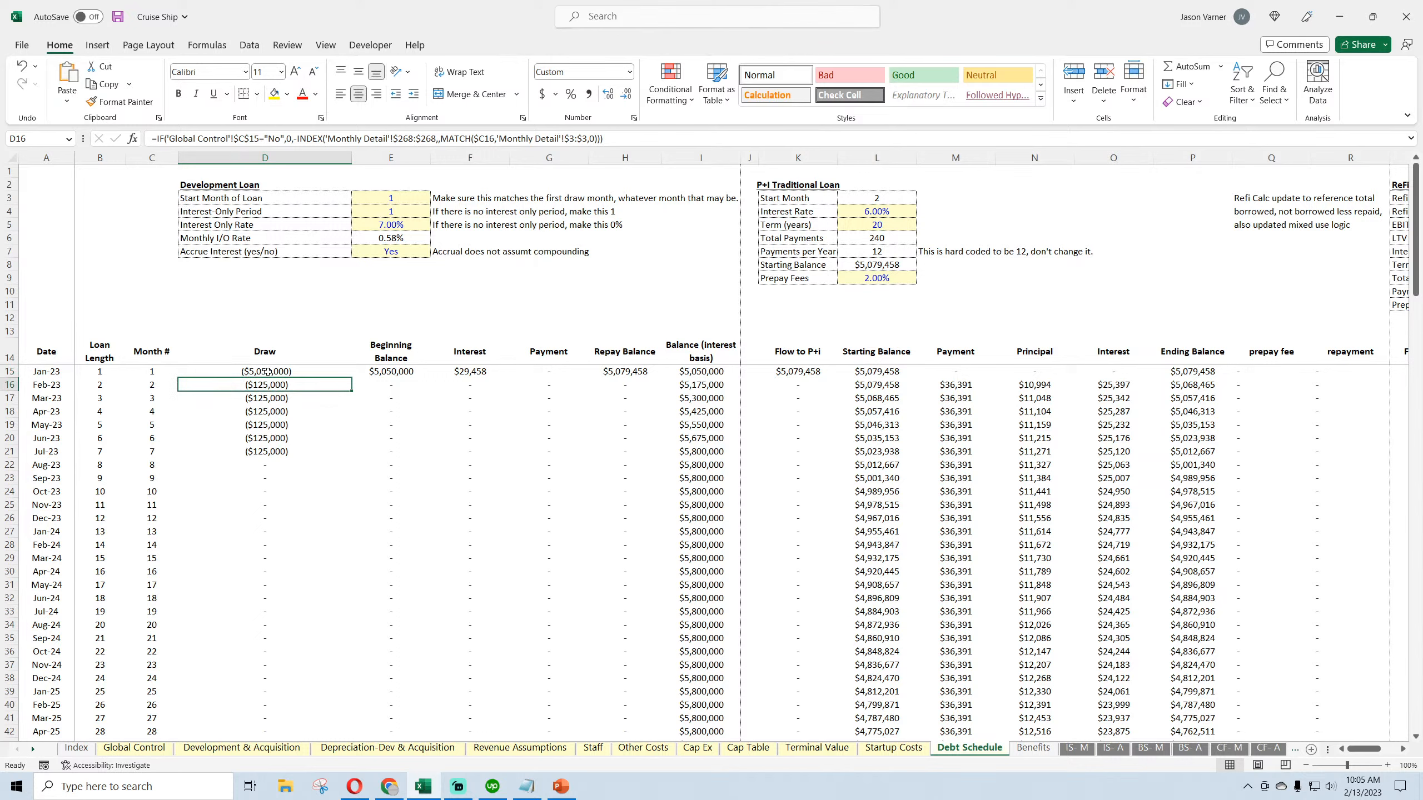
click(269, 372)
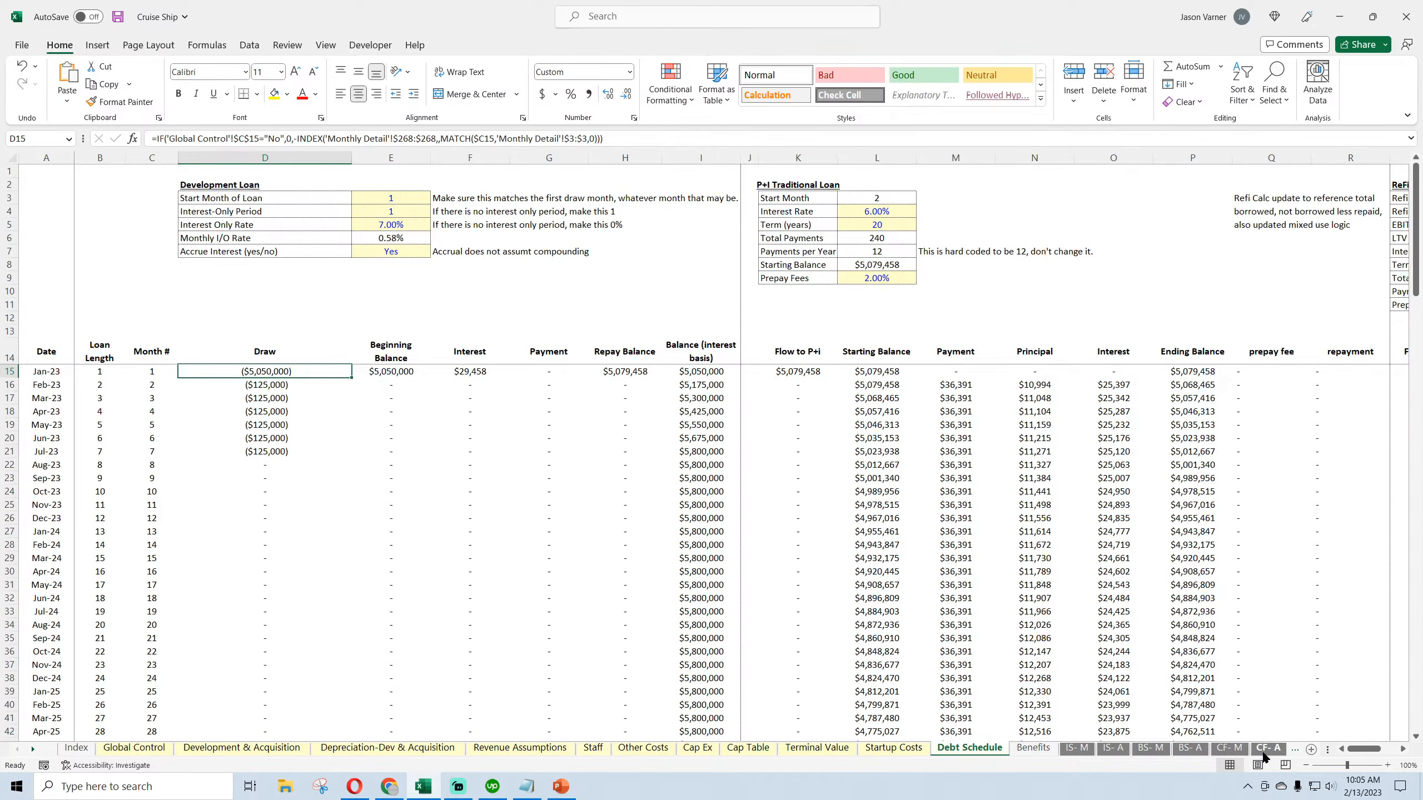
Open the CF- M sheet and inspect the early monthly Borrowing of Long-Term Debt and Sale of Company Stock amounts
click(1229, 748)
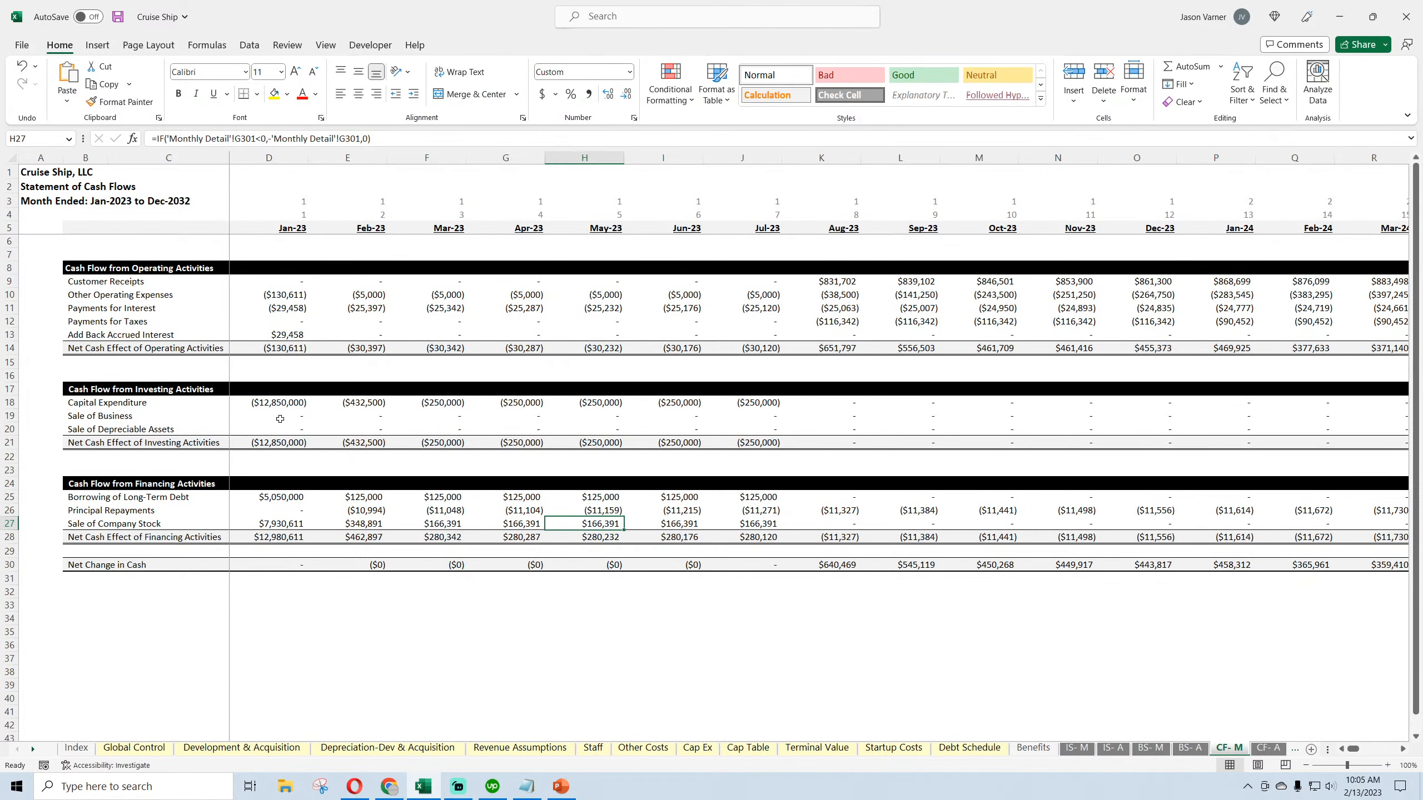
click(280, 496)
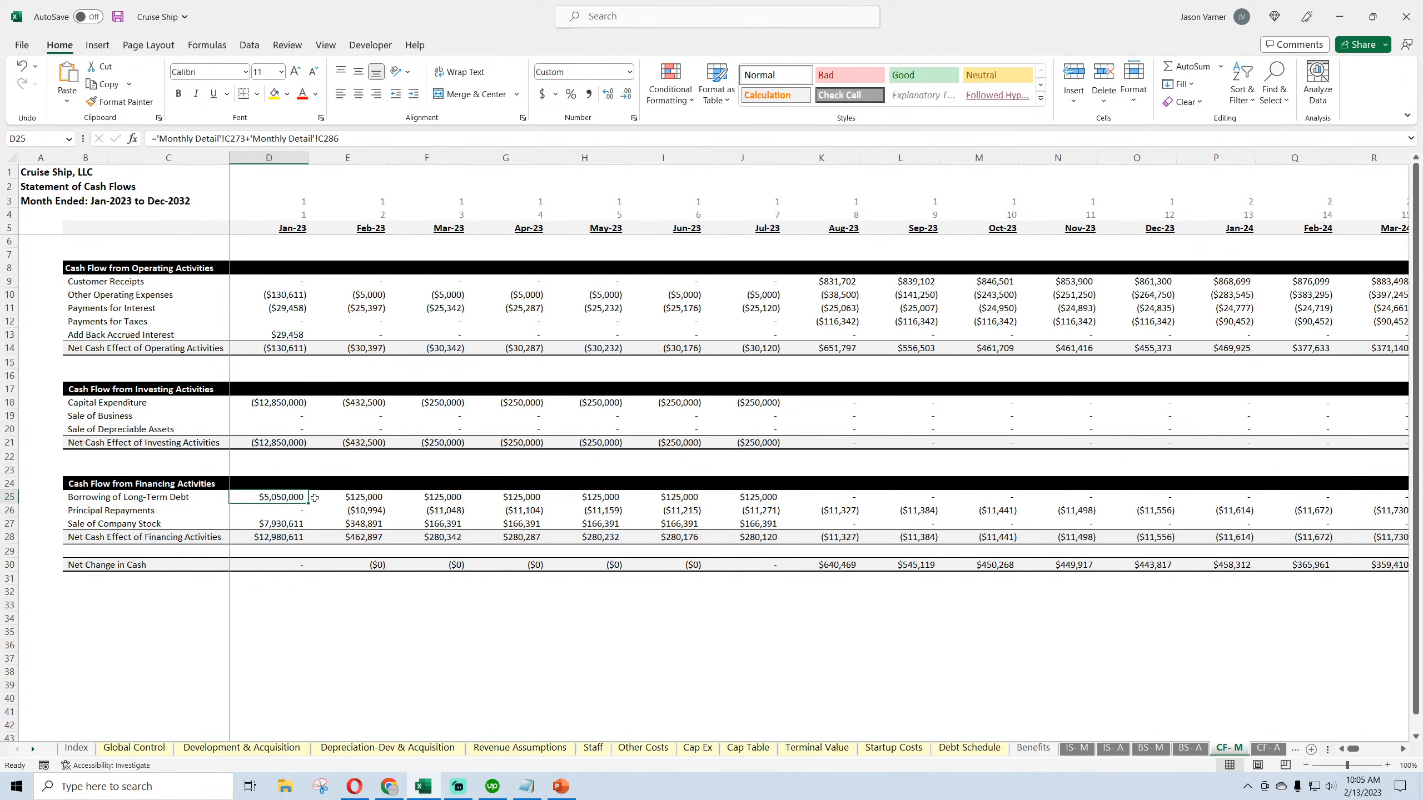
click(355, 498)
key(Right)
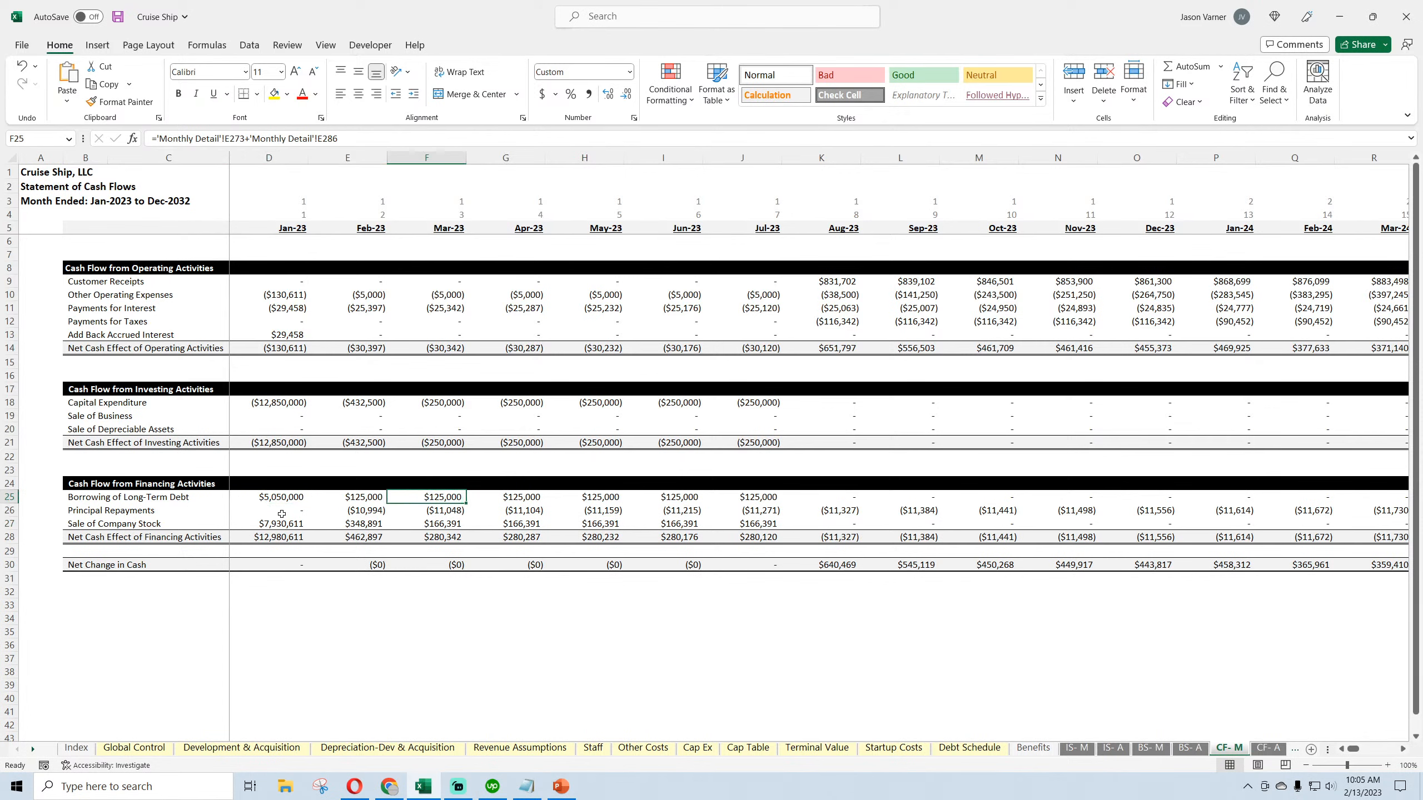
key(Down)
key(Down)
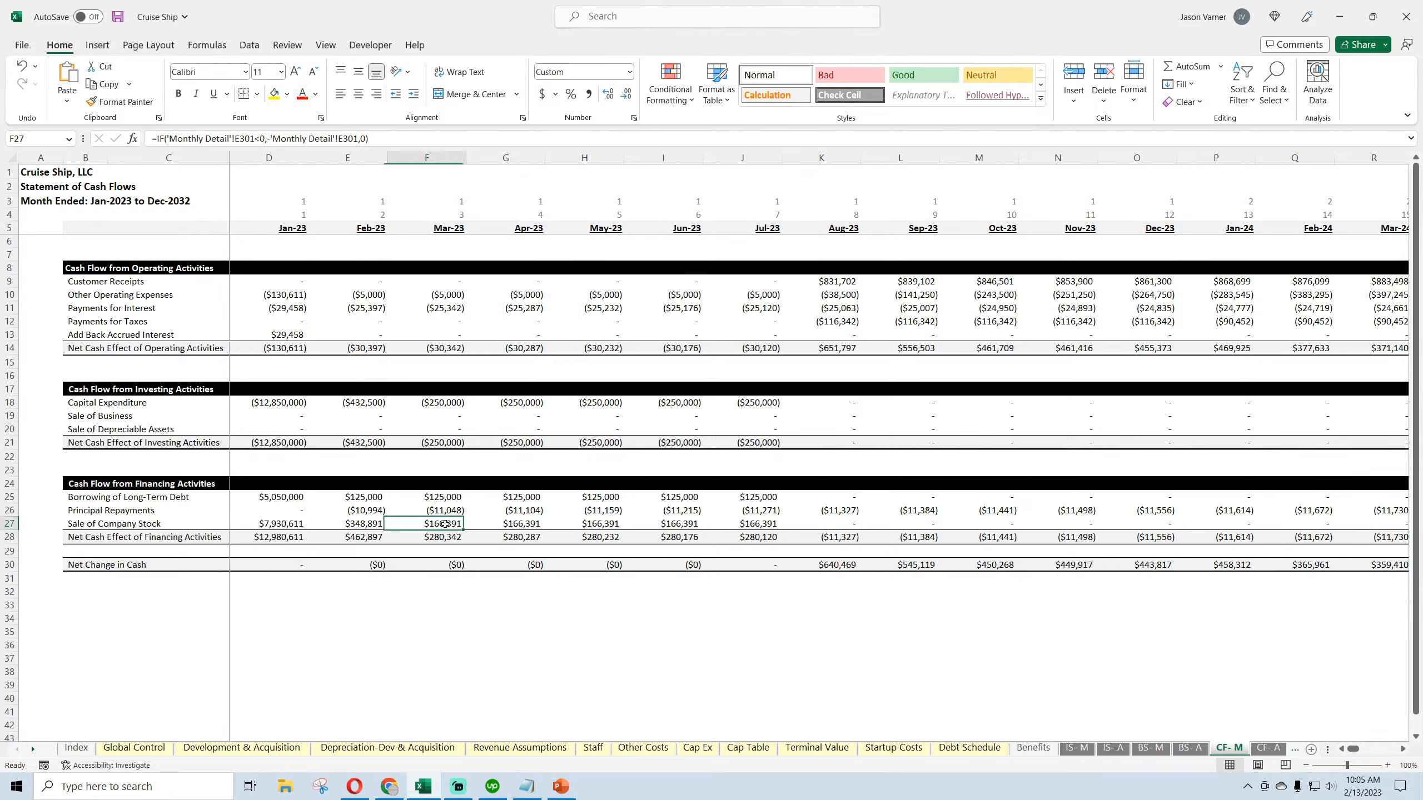
click(508, 526)
Check the Net Change in Cash row across the development months from Jan-23 to Jul-23
click(283, 568)
click(377, 567)
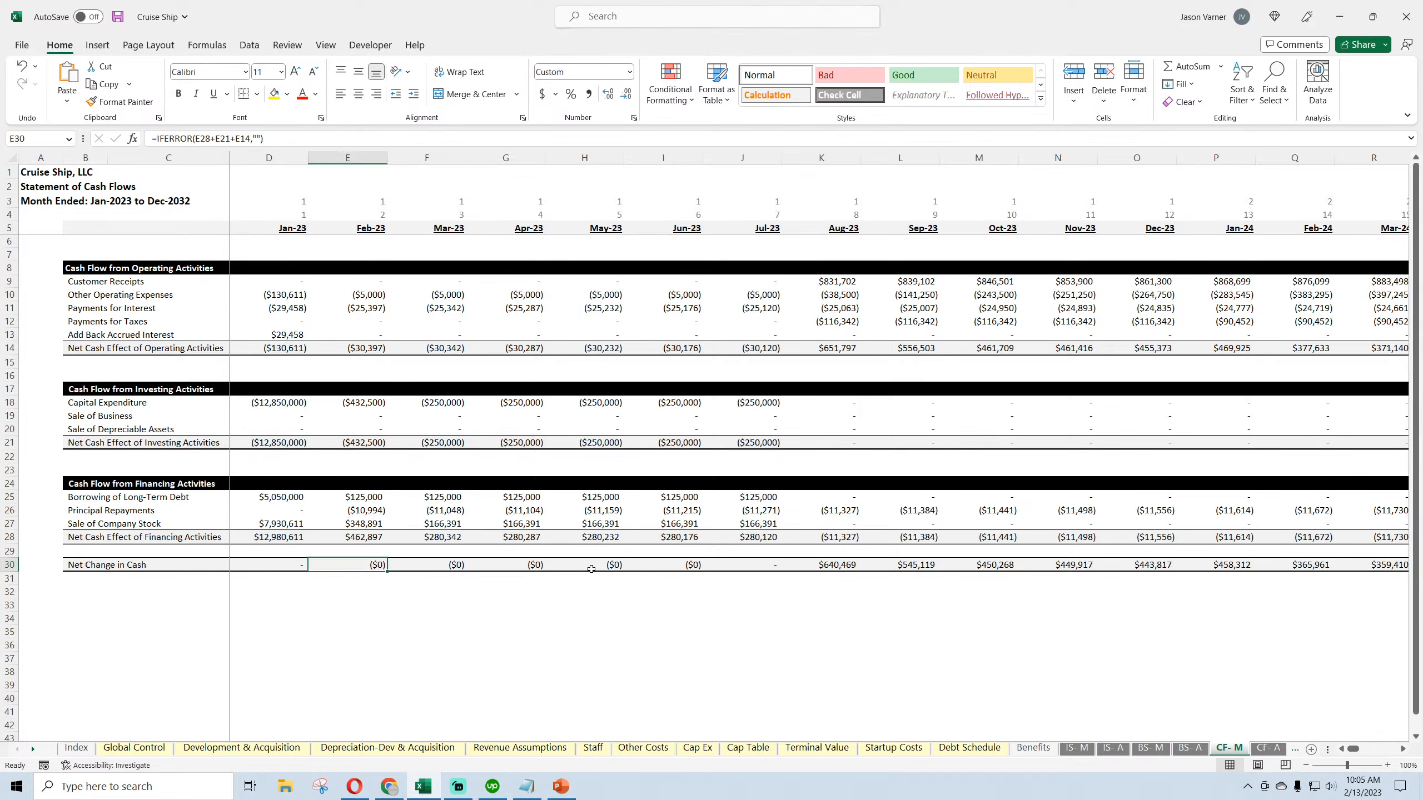
click(635, 566)
click(760, 566)
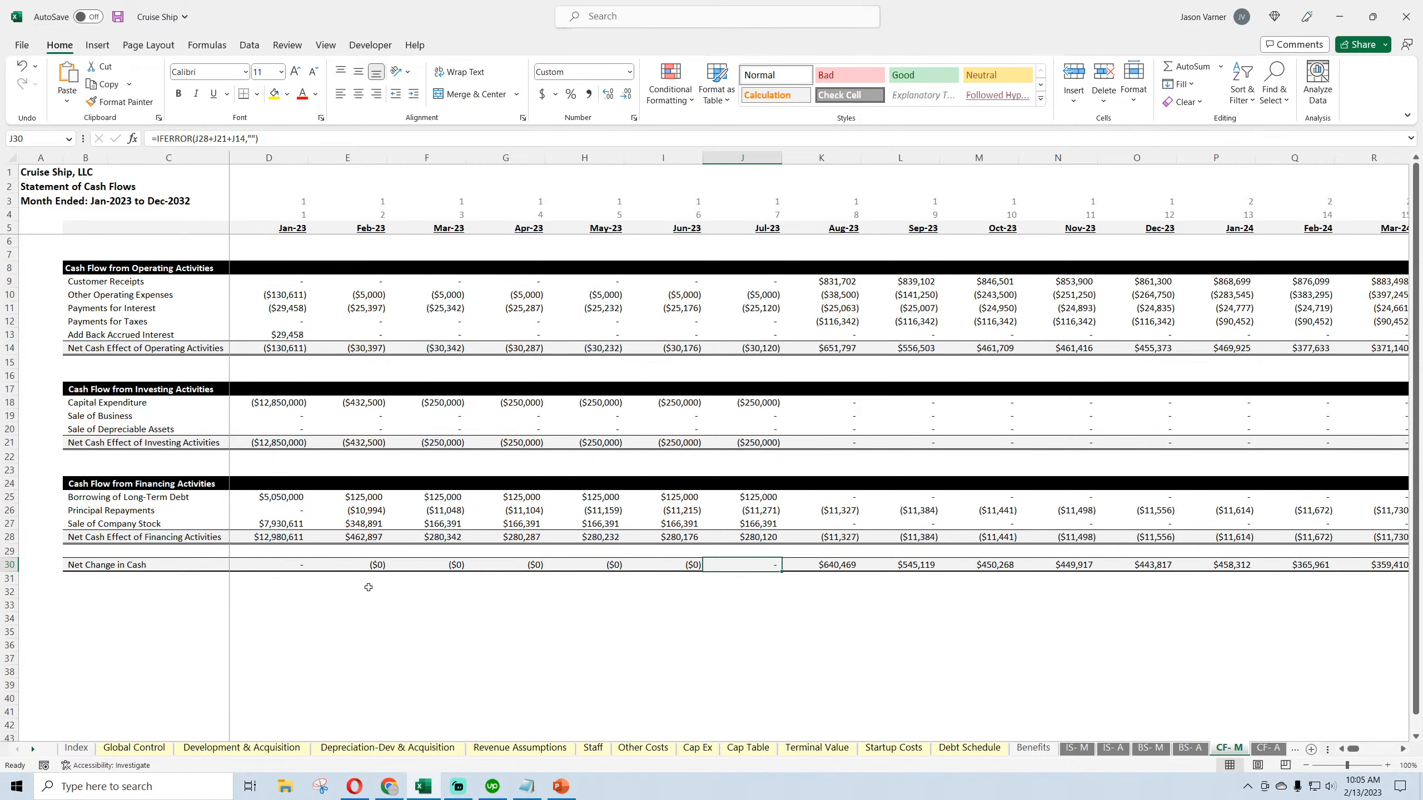
Check the Aug-23 cash on the BS- M sheet and return to the Development & Acquisition sheet
click(1163, 748)
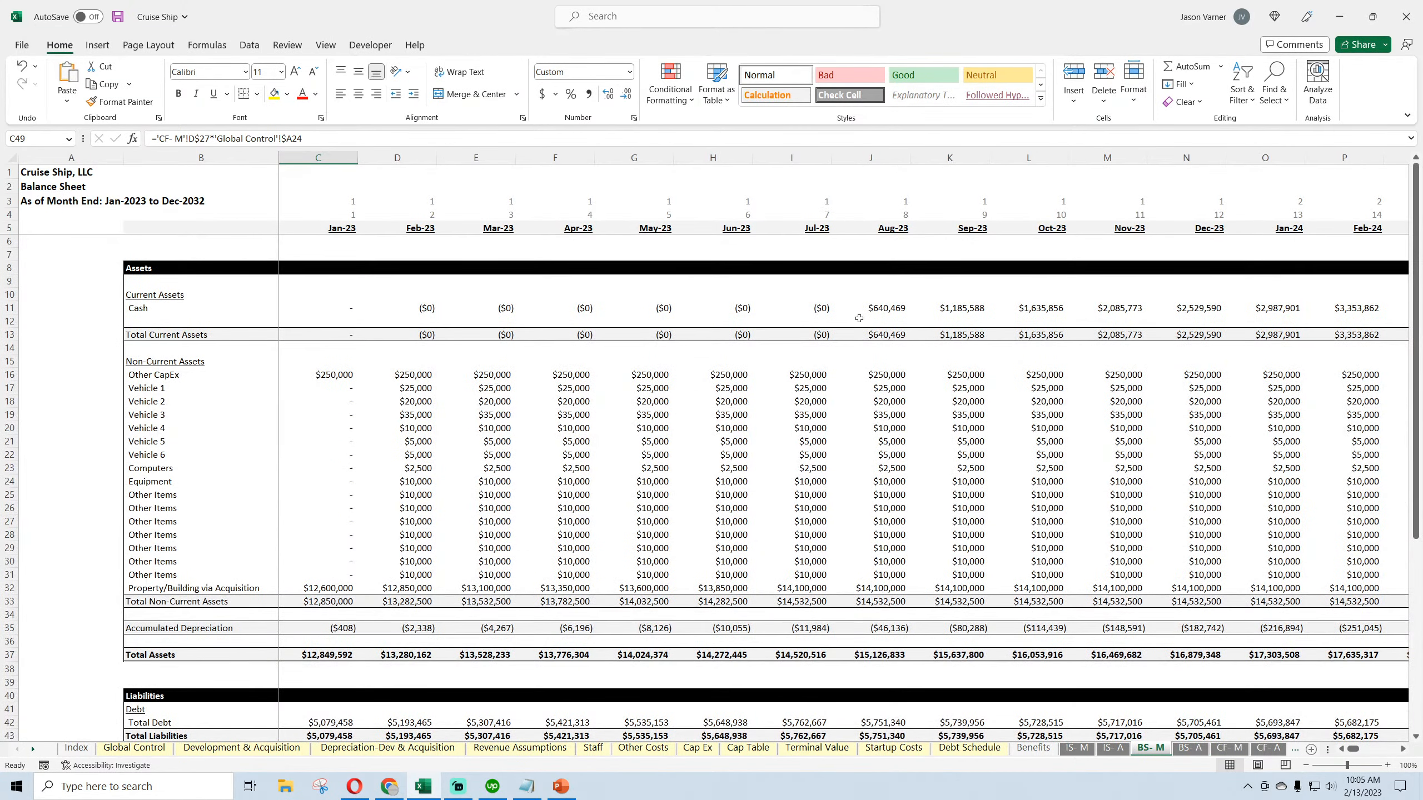
click(879, 309)
click(241, 747)
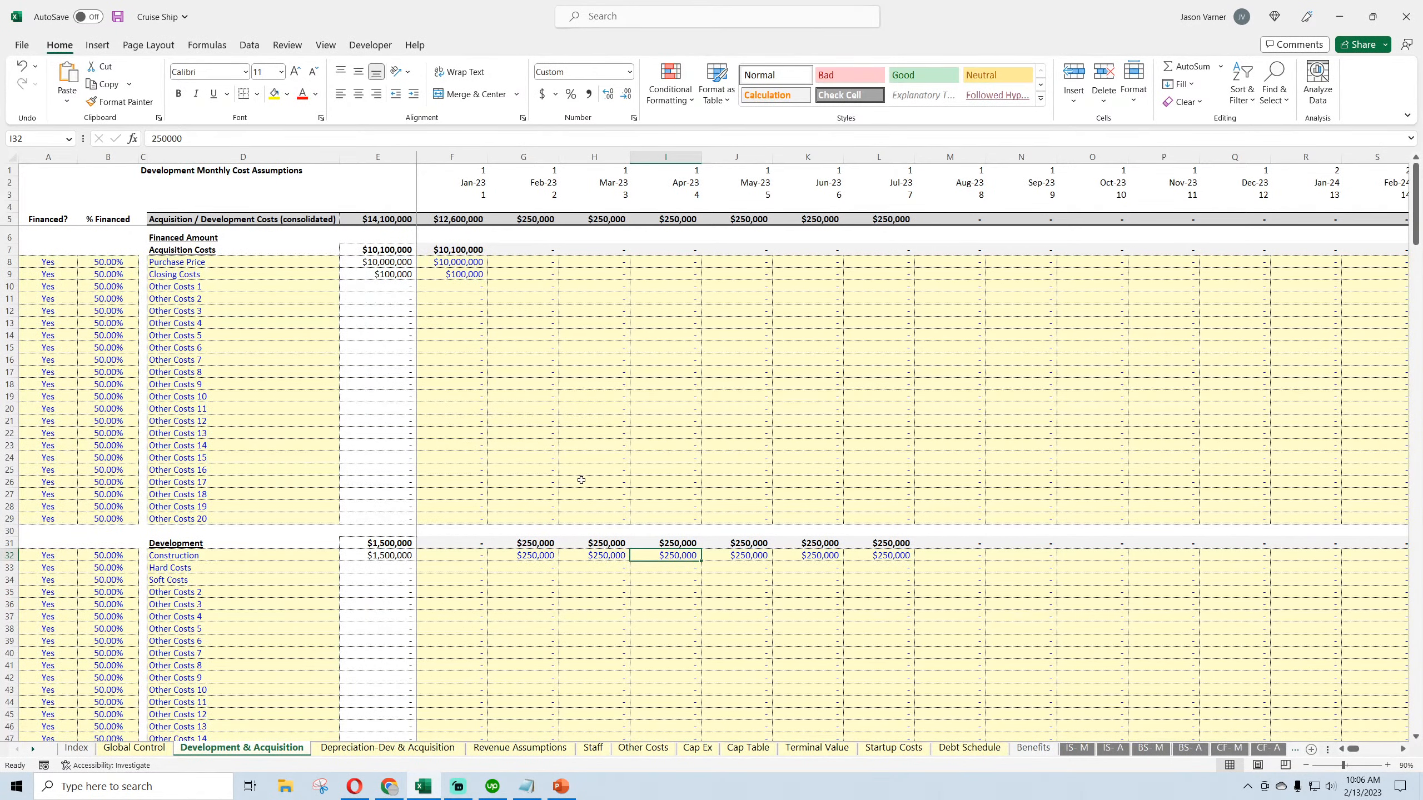
Switch to Chrome and browse the Financial Models page of the SmartHelping site
click(389, 788)
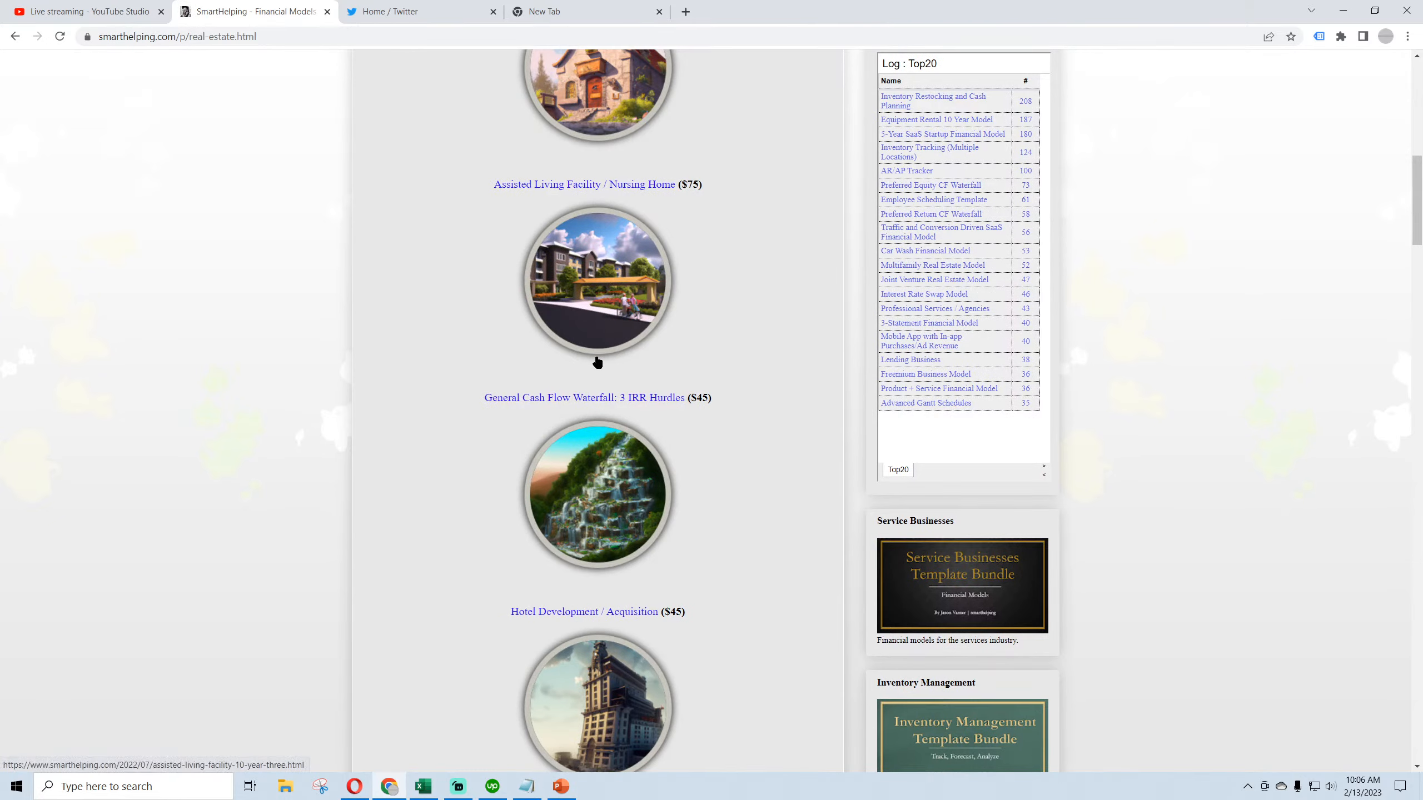
scroll(597, 363, up, 10)
click(444, 155)
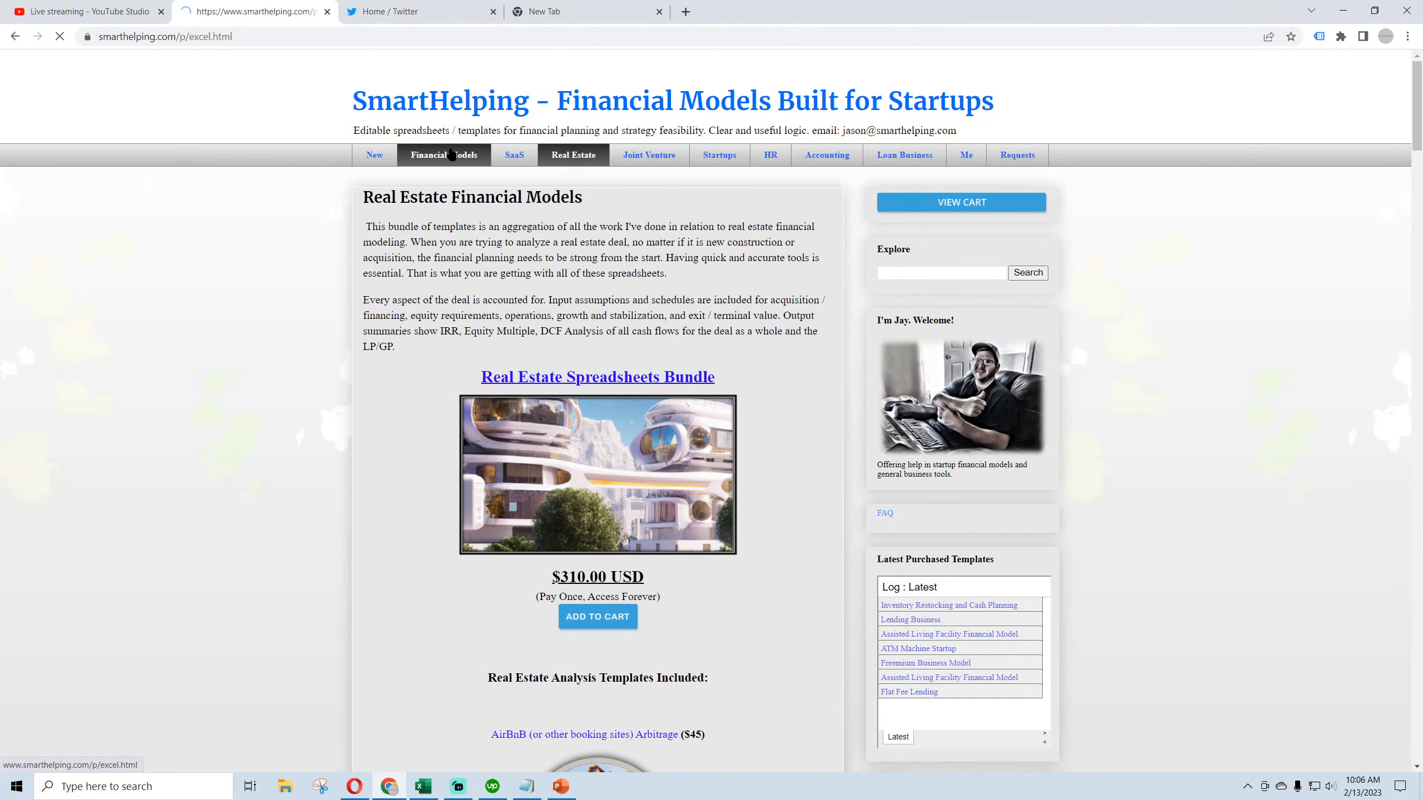
scroll(468, 499, down, 6)
Switch back to Excel and set the development loan's Interest-Only Period to 7 on the Debt Schedule sheet
click(423, 786)
click(961, 749)
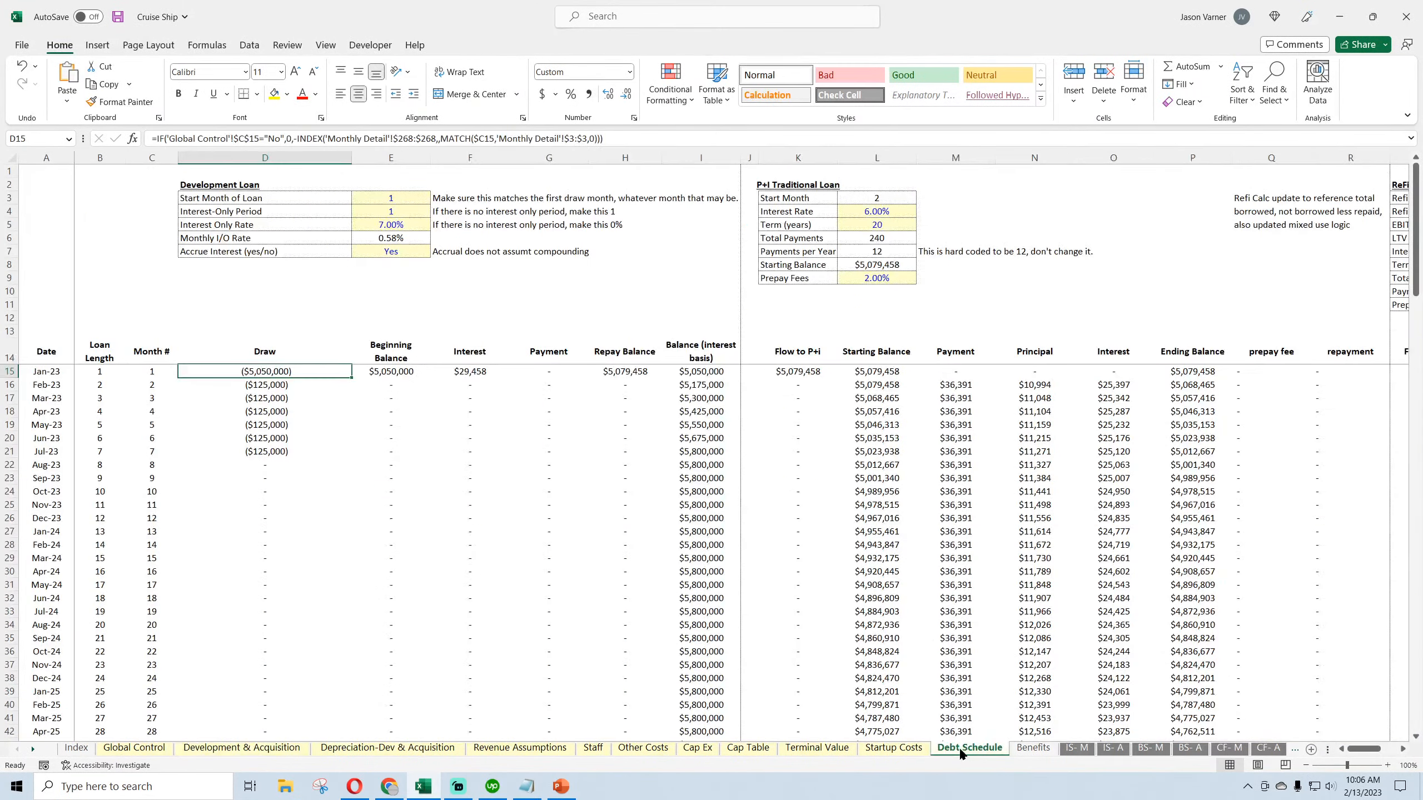
click(403, 211)
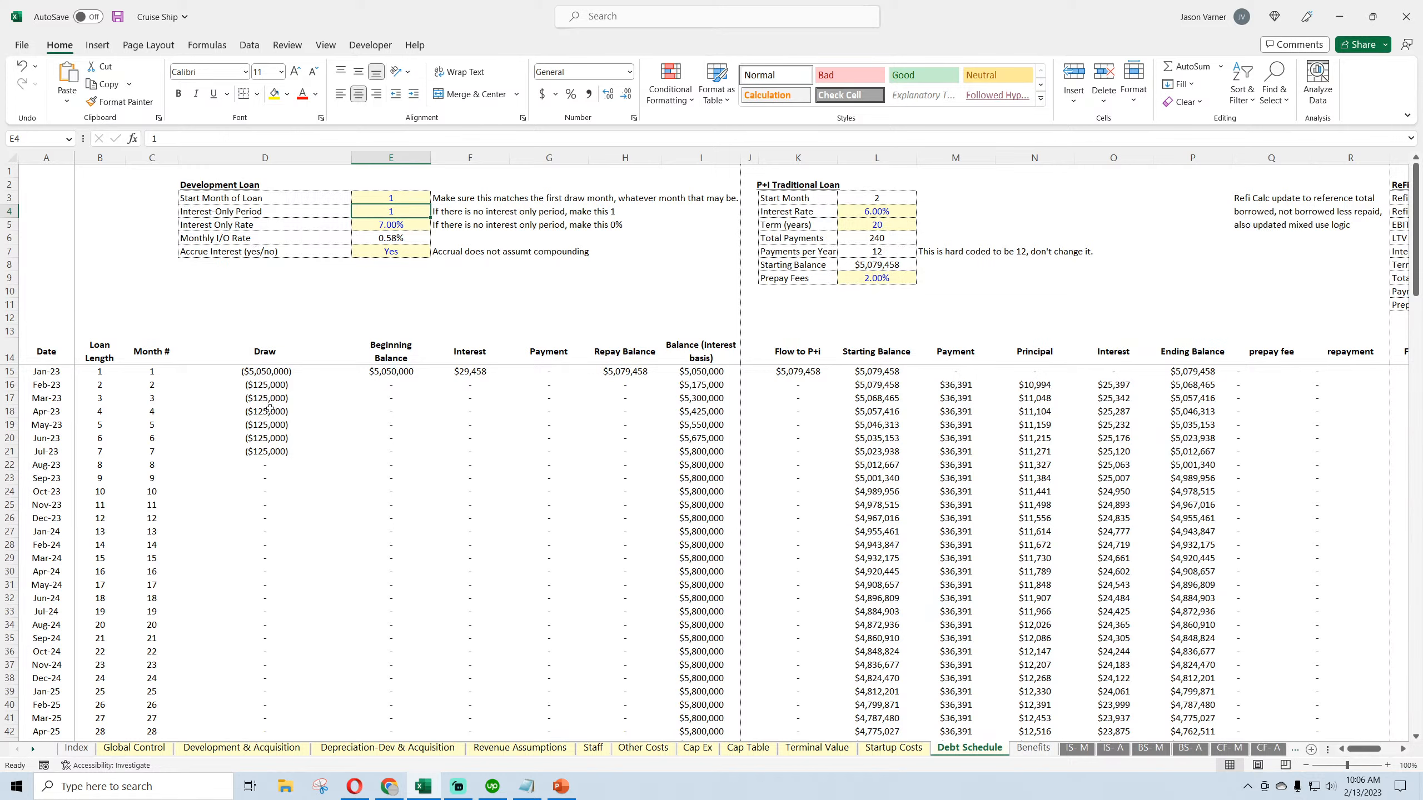
text(7)
key(Return)
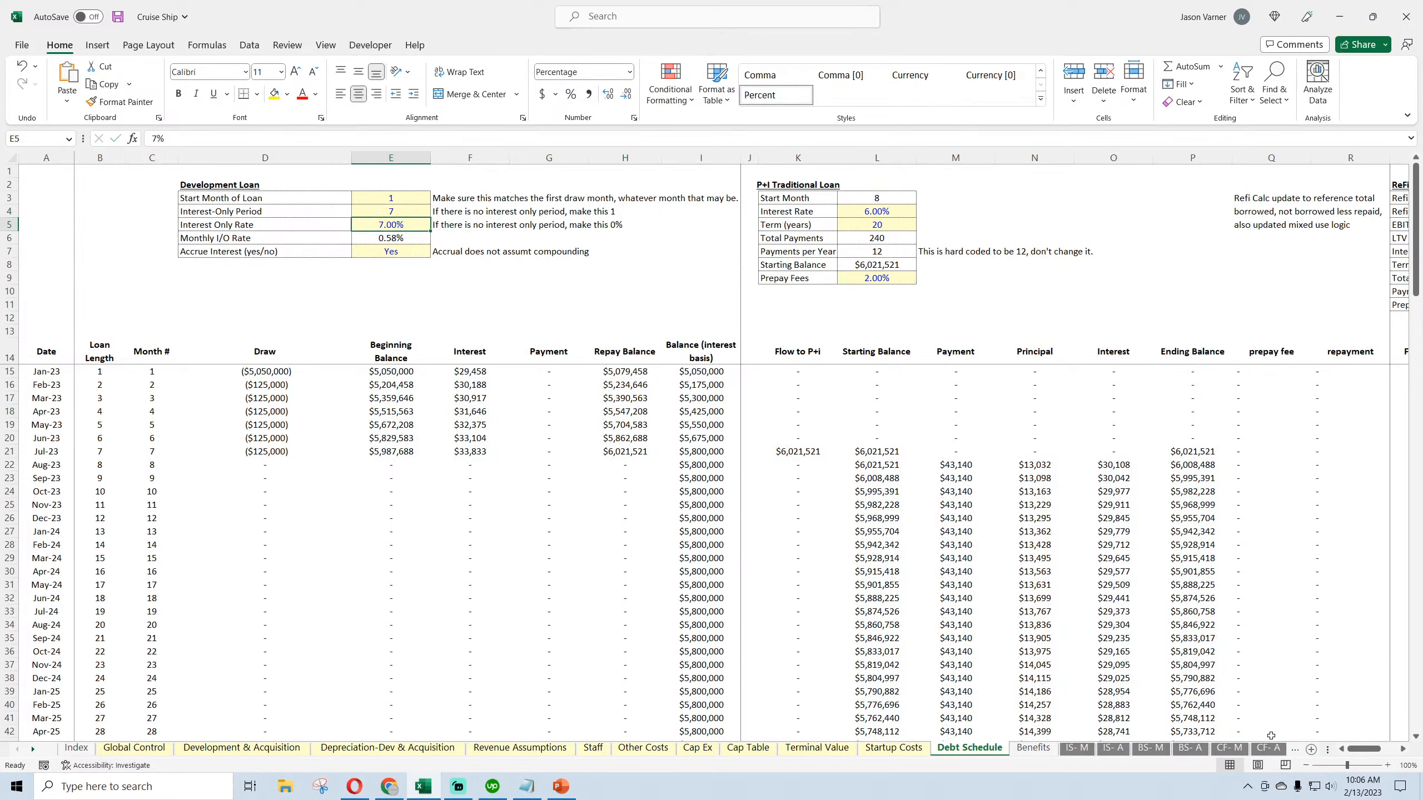
Set Accrue Interest to No for the development loan
click(406, 252)
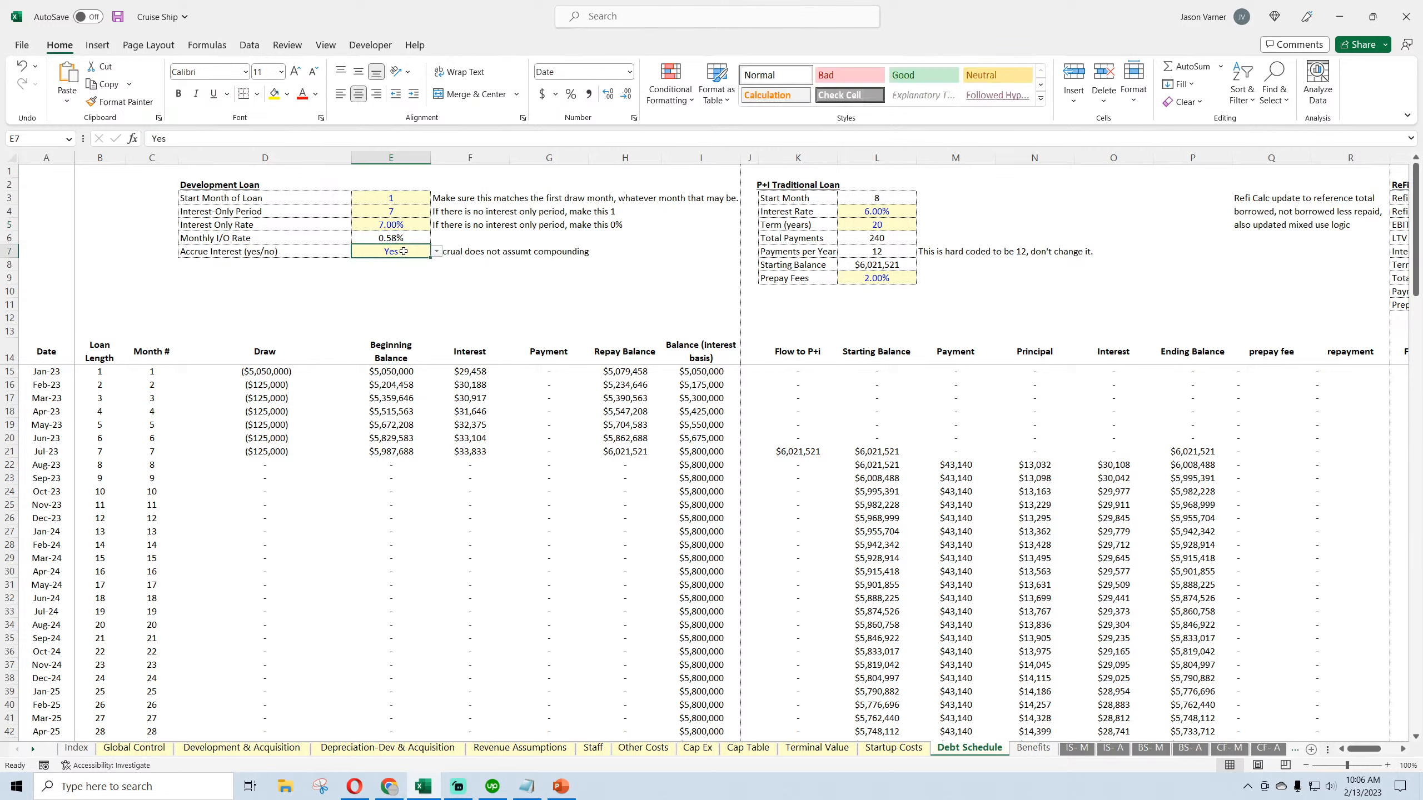
click(435, 251)
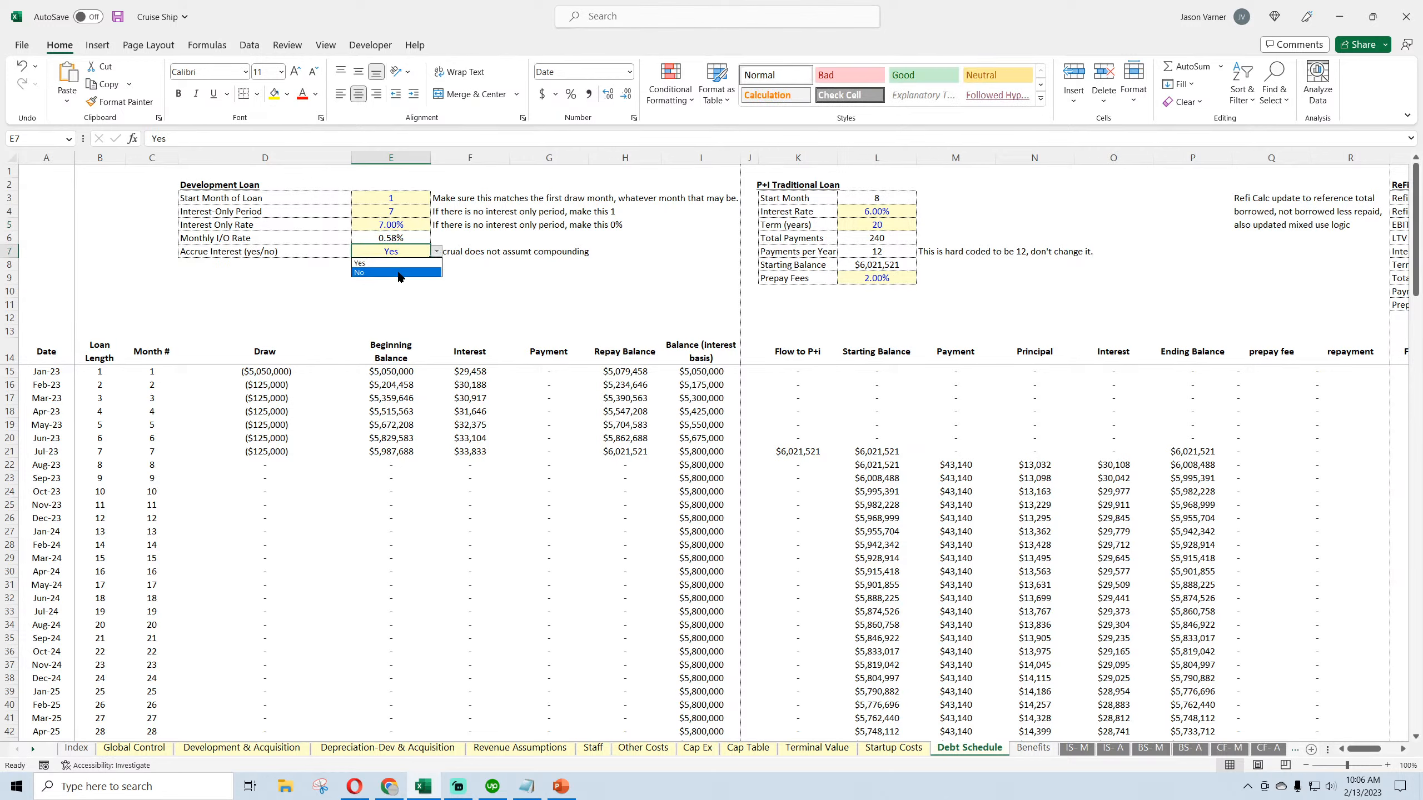
click(393, 277)
Examine the development loan's monthly Payment values from Jan-23 through Jul-23
click(558, 373)
click(558, 385)
click(557, 397)
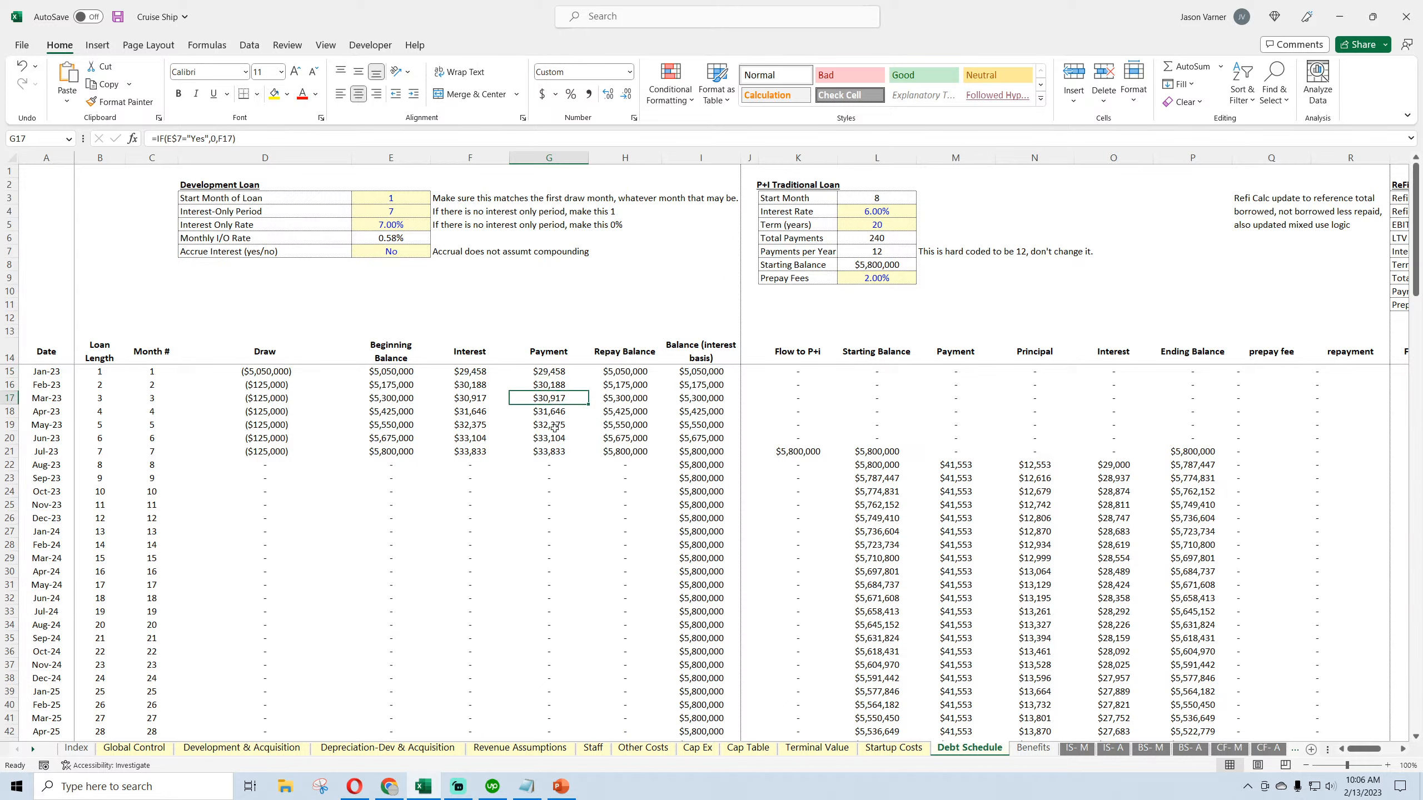
click(554, 426)
click(554, 452)
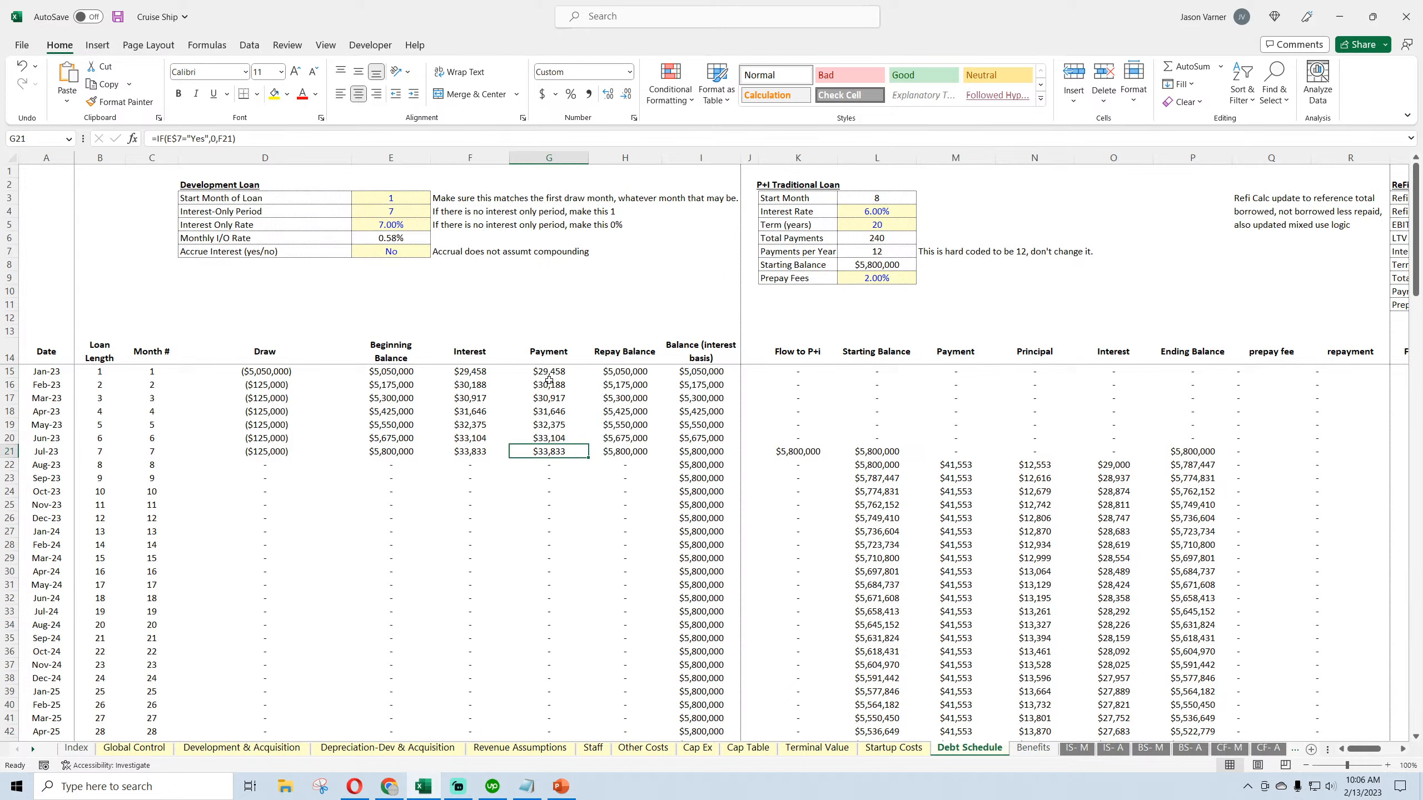
Set the development loan's Accrue Interest option back to Yes
click(415, 253)
click(437, 251)
click(410, 264)
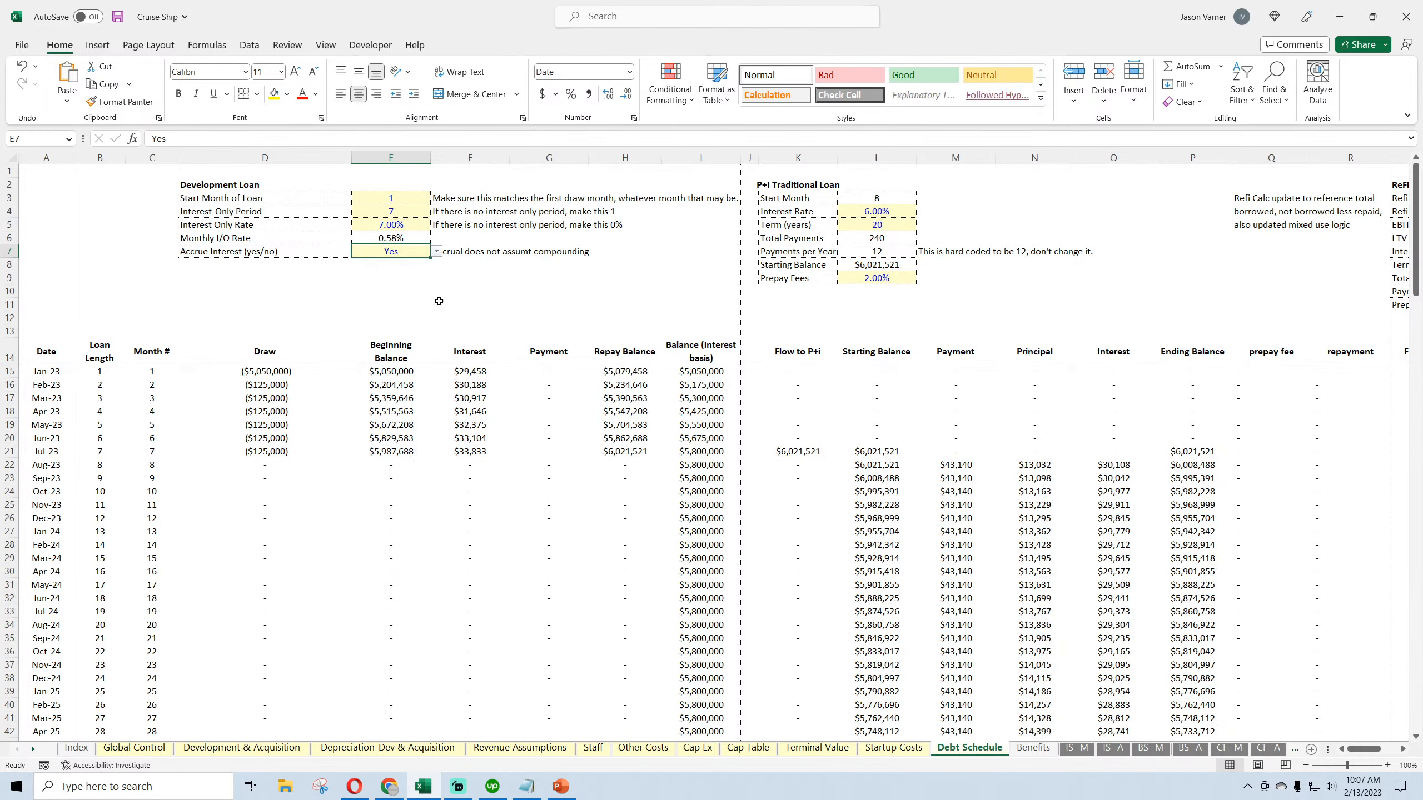
Inspect the ReFi section's Refi Month # input and the refinance loan schedule from Dec-25 onward
drag(1364, 749, 1379, 749)
click(916, 212)
scroll(874, 415, down, 11)
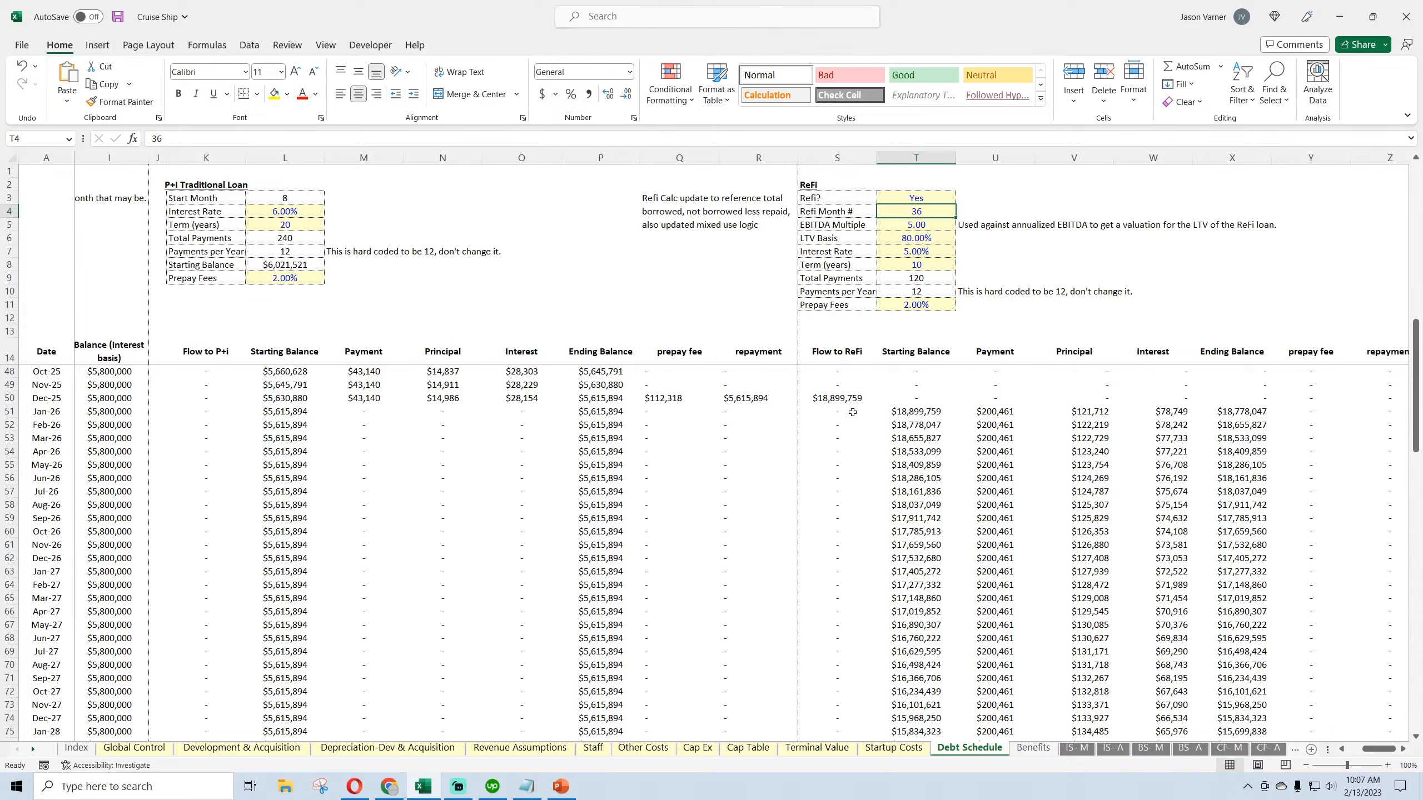
Inspect the Dec-25 Flow to ReFi formula and the Refi? option in the ReFi section
click(842, 399)
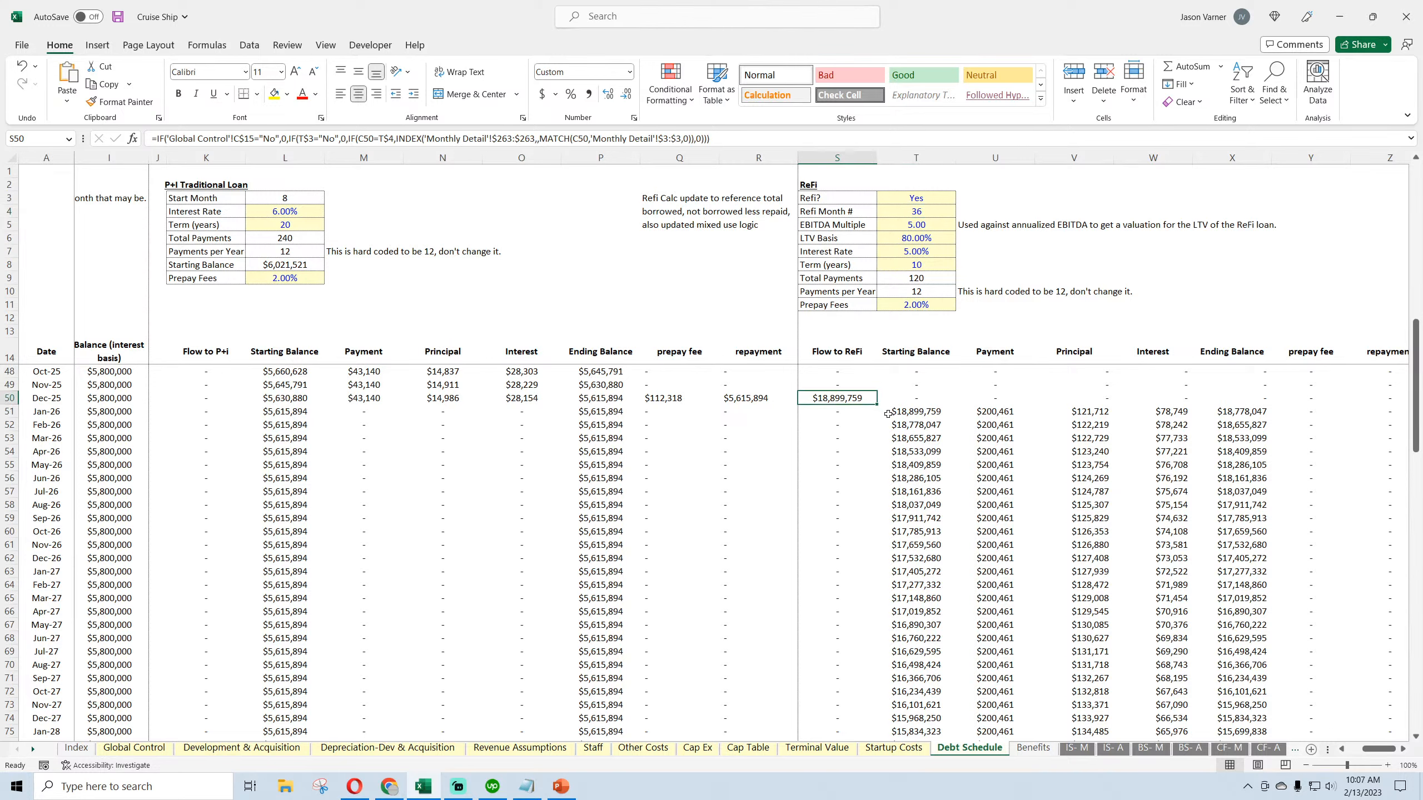
click(932, 200)
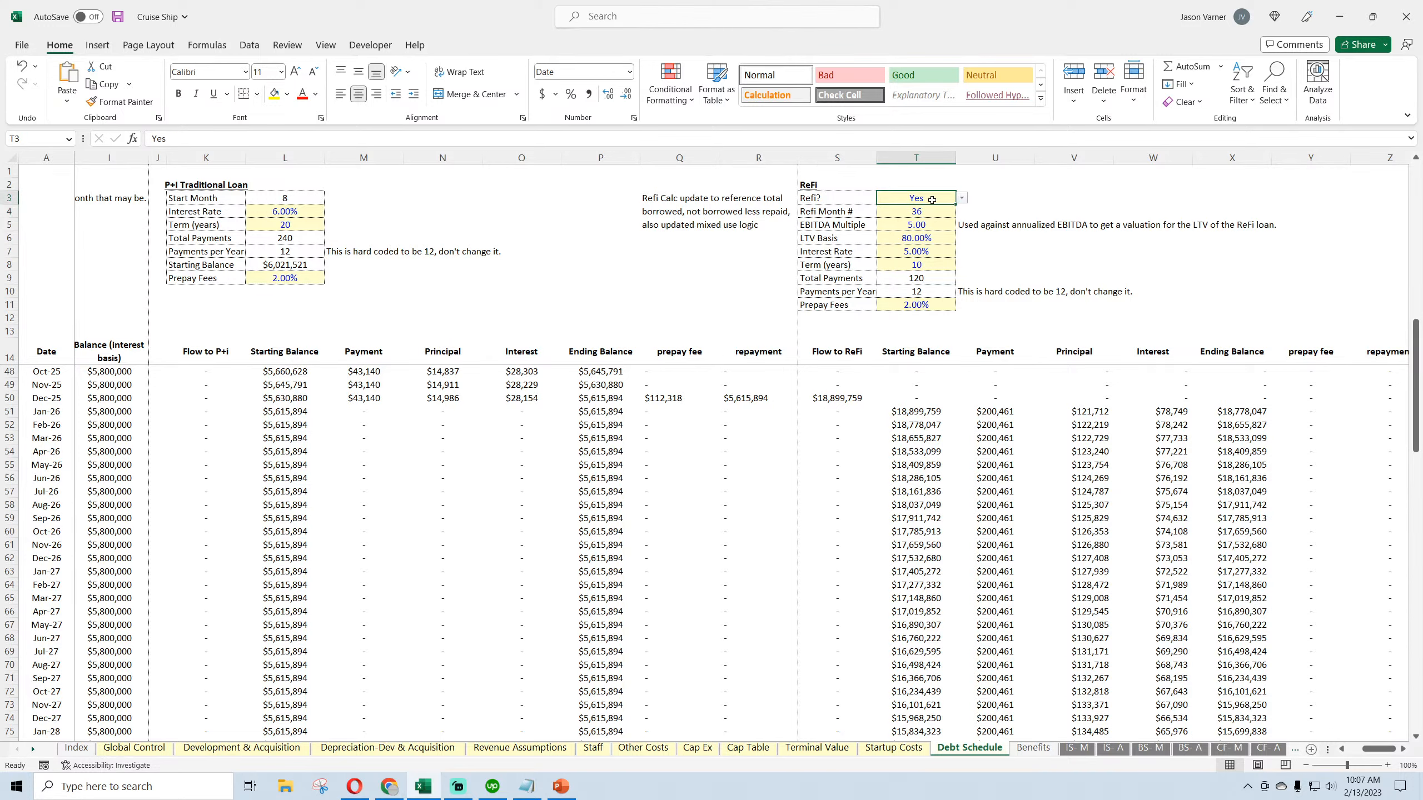
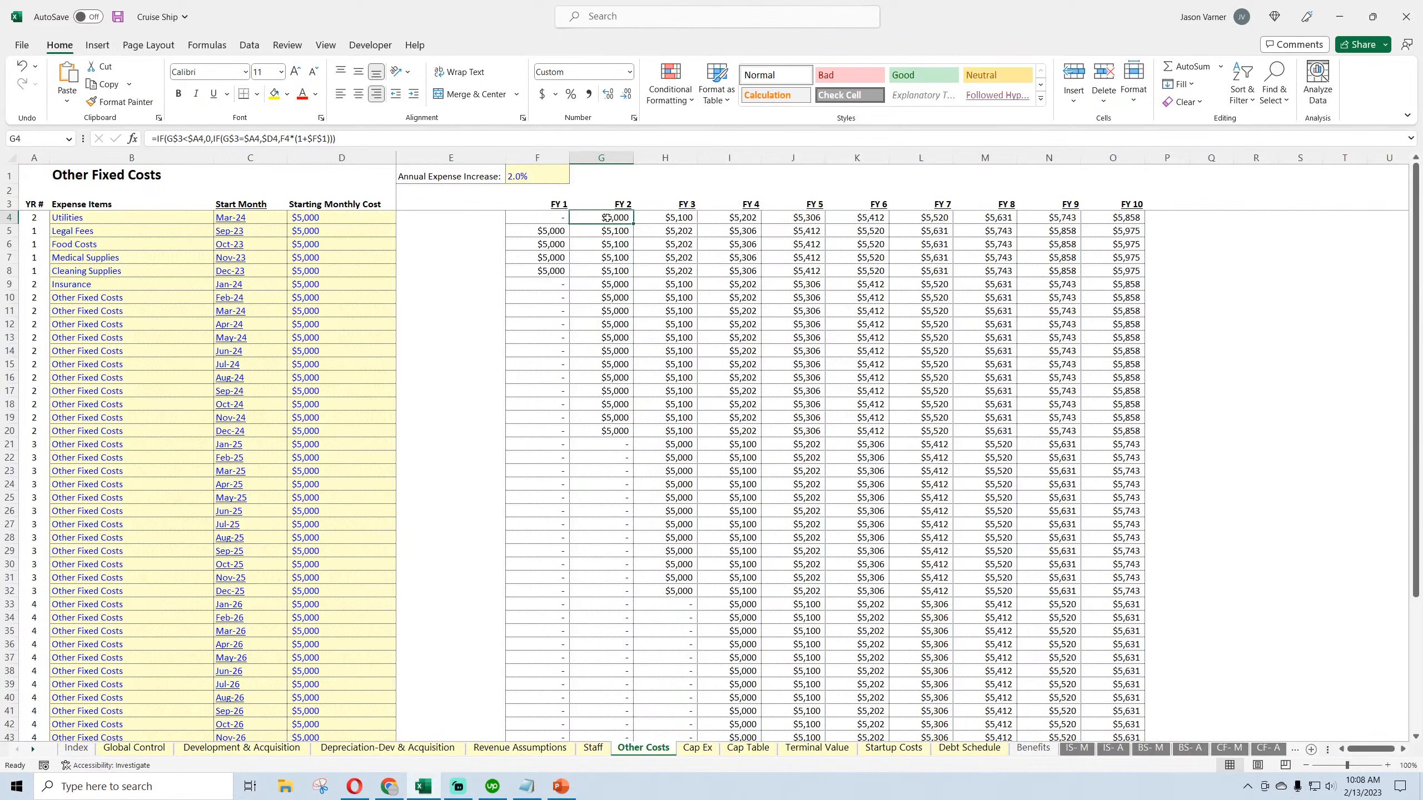
Review the Annual Expense Increase input on Other Costs and the positions, salaries and outsourced professionals on the Staff sheet
click(529, 178)
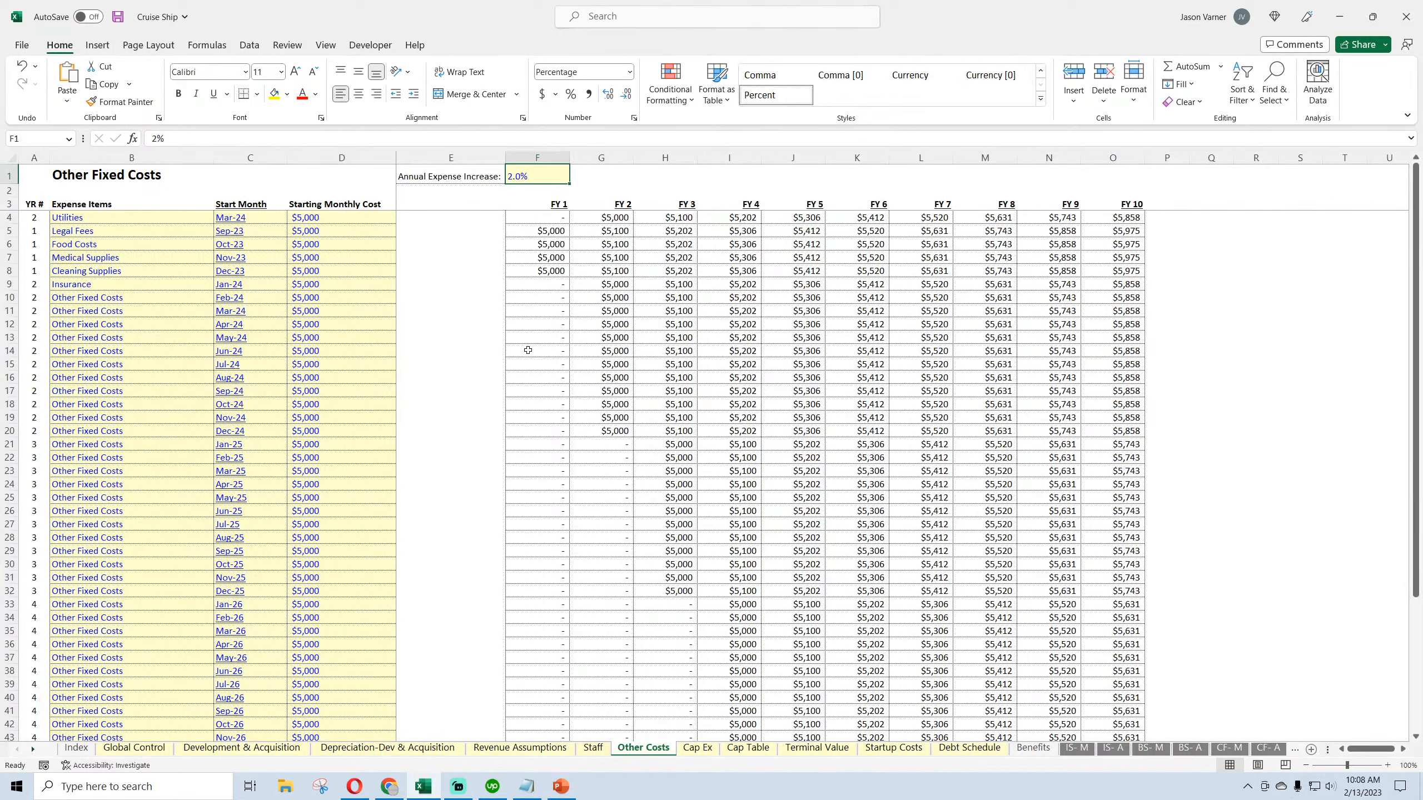
click(592, 749)
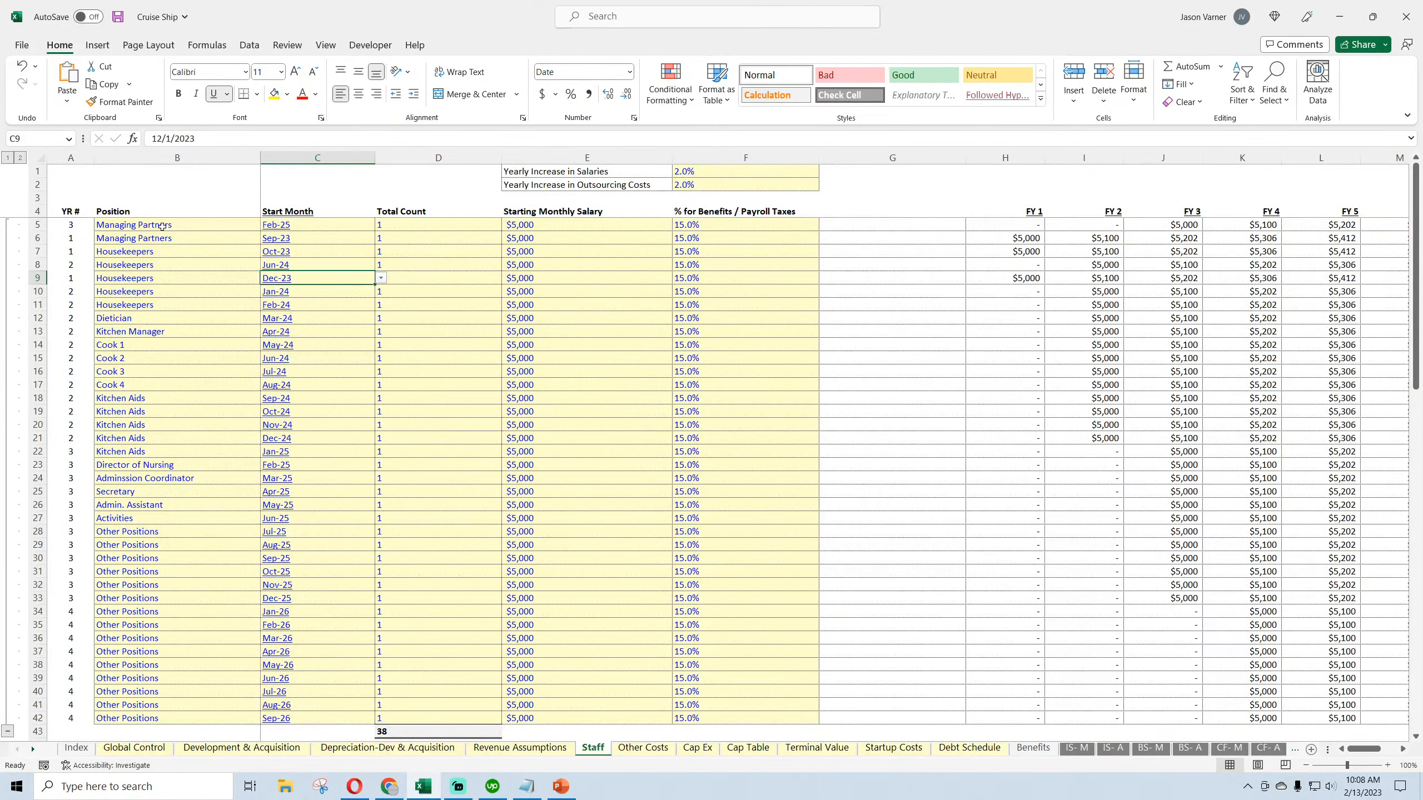
drag(160, 226, 174, 702)
scroll(174, 702, down, 13)
click(561, 358)
scroll(180, 398, down, 5)
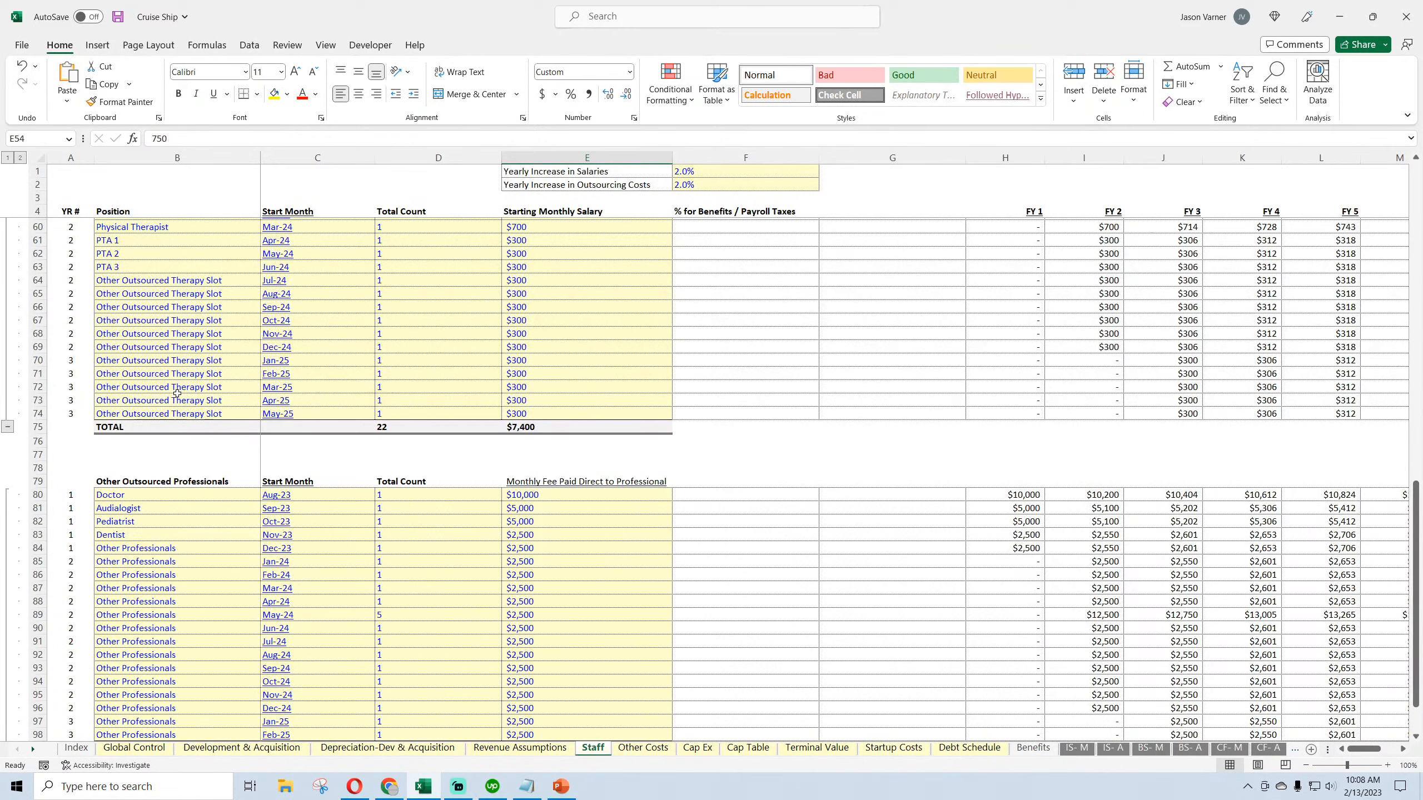
Unfreeze the panes on the blank Revenue Assumptions sheet
click(520, 748)
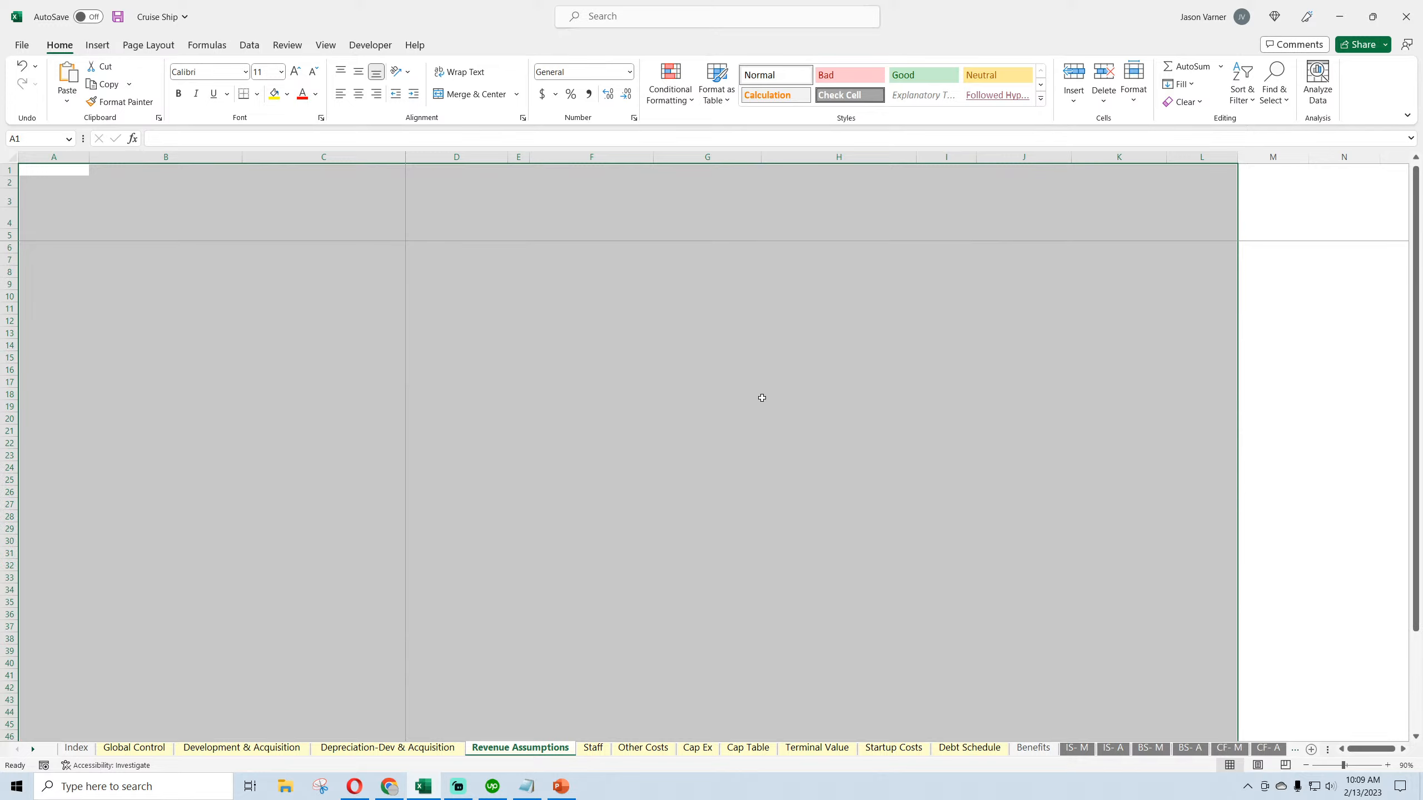
click(23, 65)
click(22, 84)
click(326, 49)
click(709, 84)
click(739, 130)
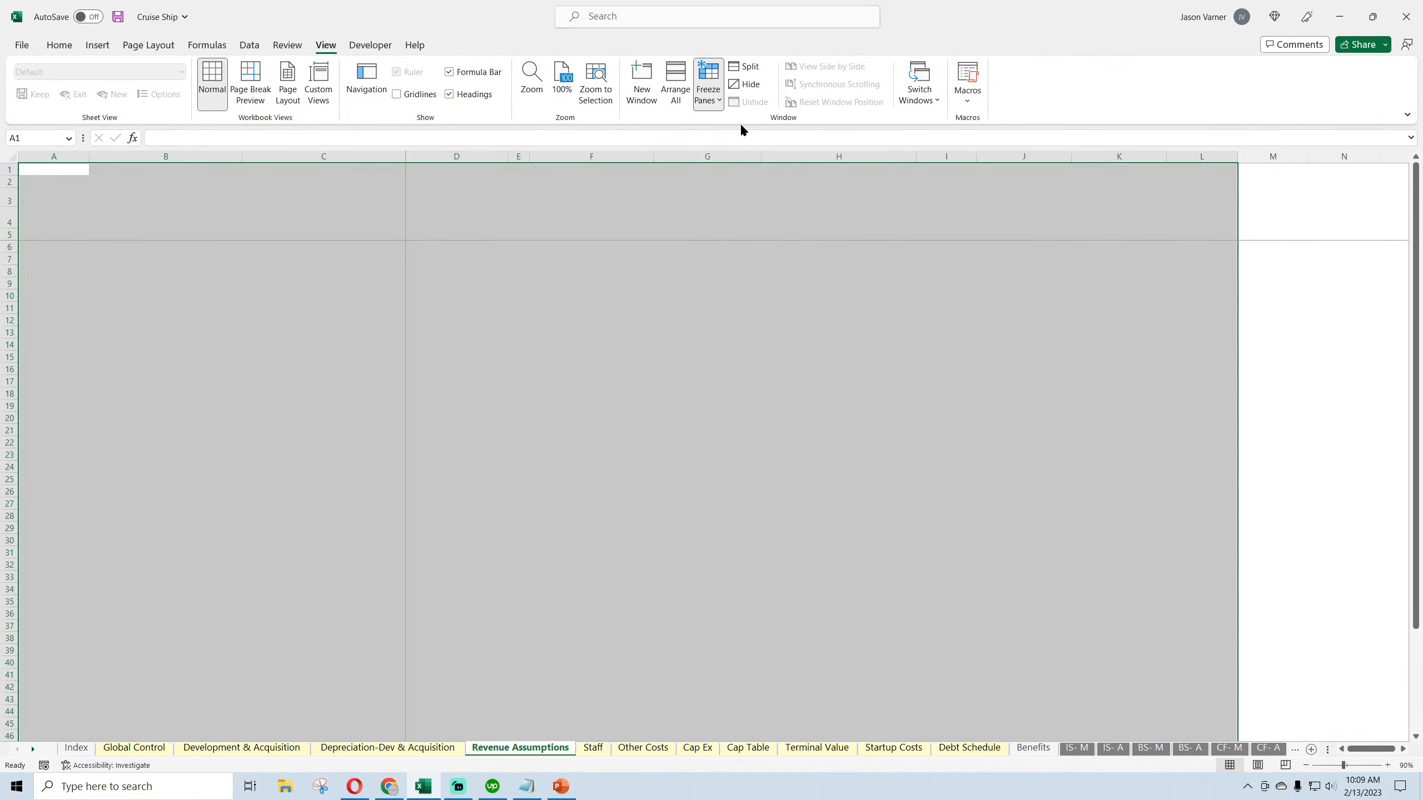
click(451, 295)
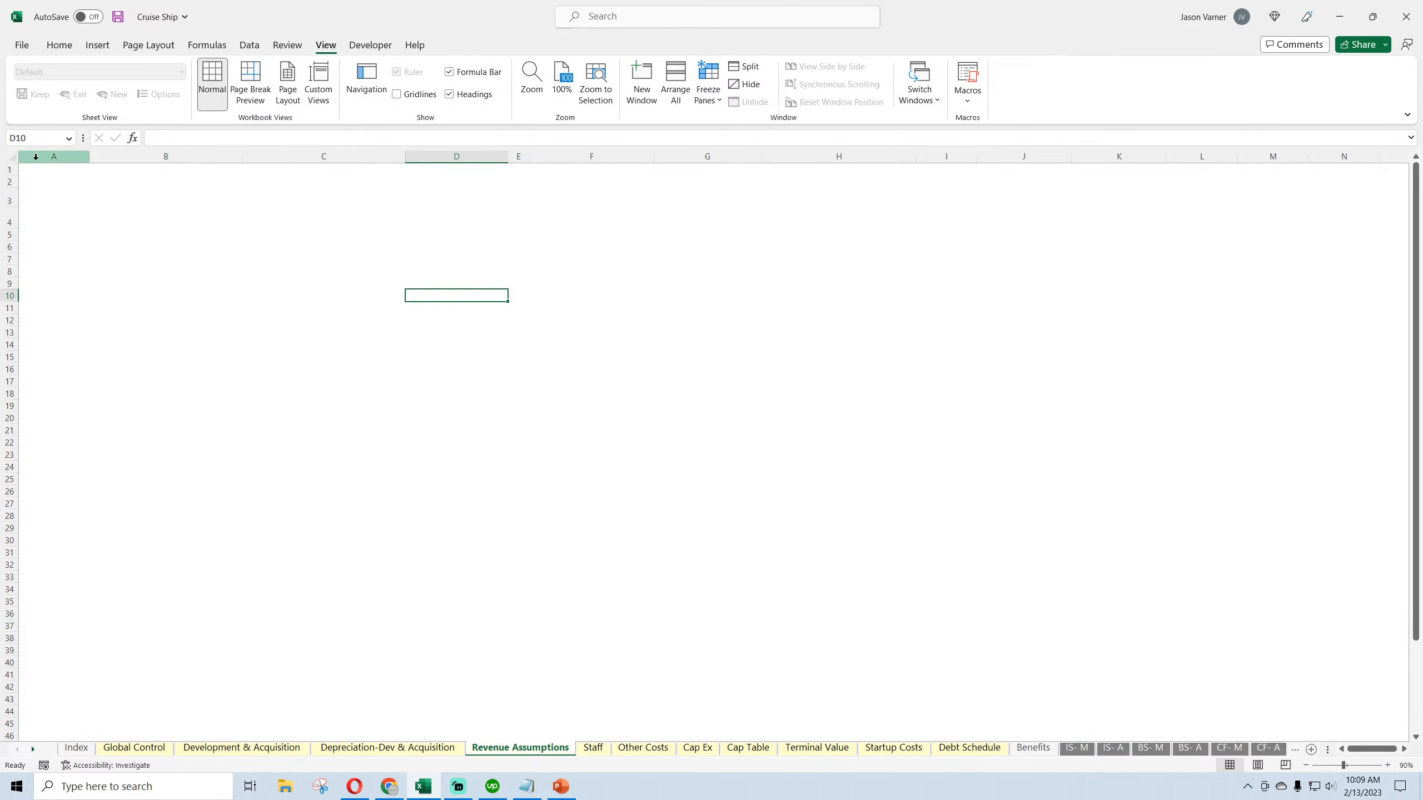
Delete columns A through BF on the Revenue Assumptions sheet
drag(35, 158, 1417, 219)
right_click(1162, 156)
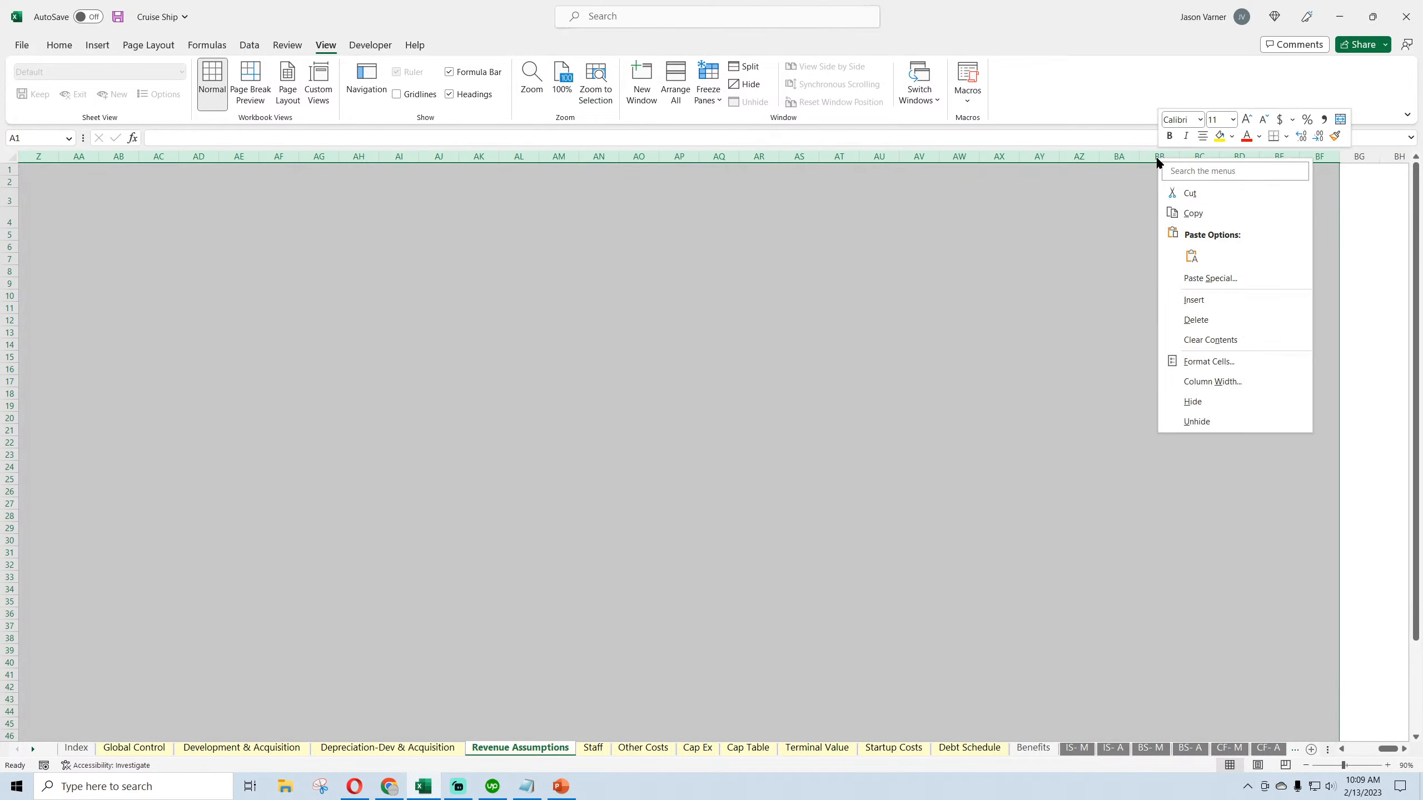
click(1204, 320)
click(616, 440)
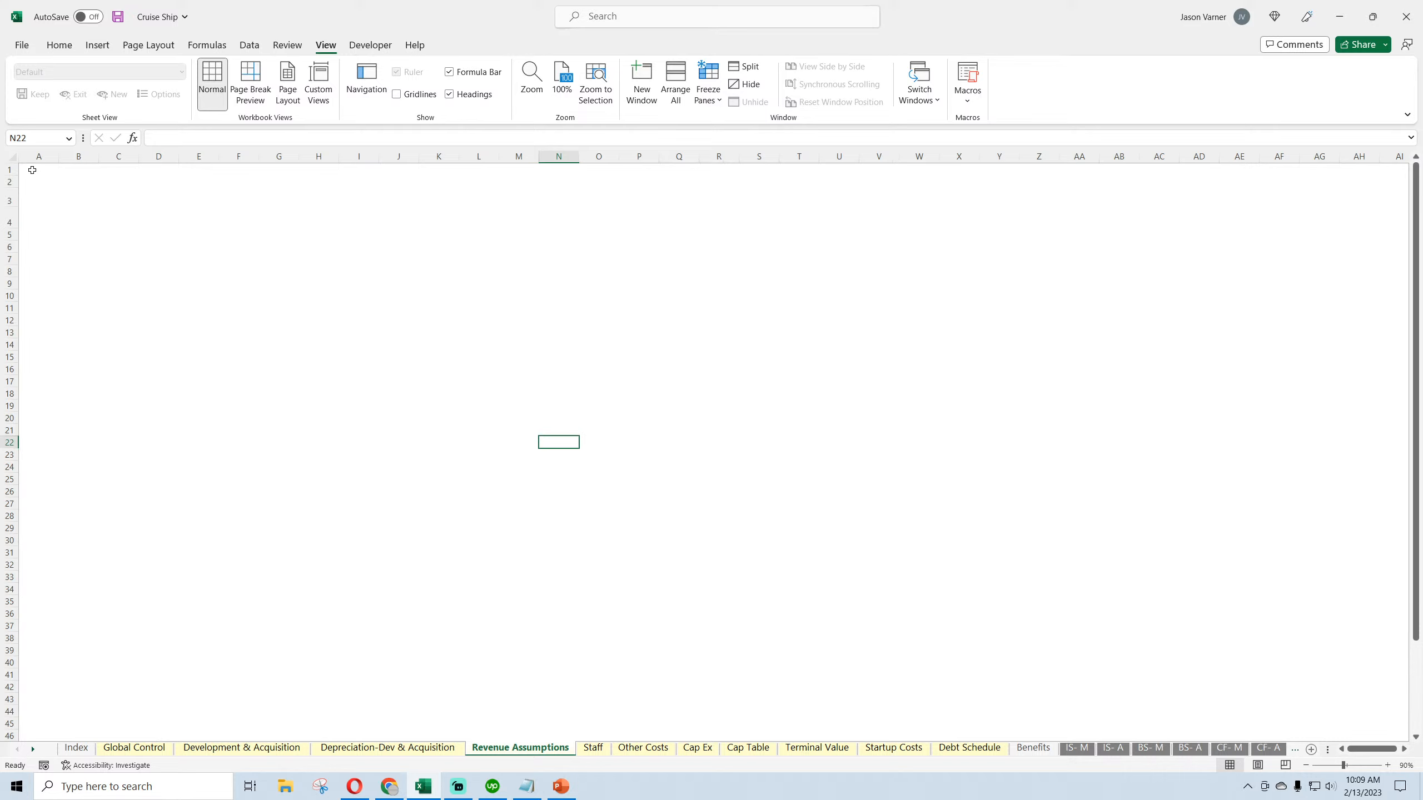
drag(35, 169, 356, 363)
click(182, 244)
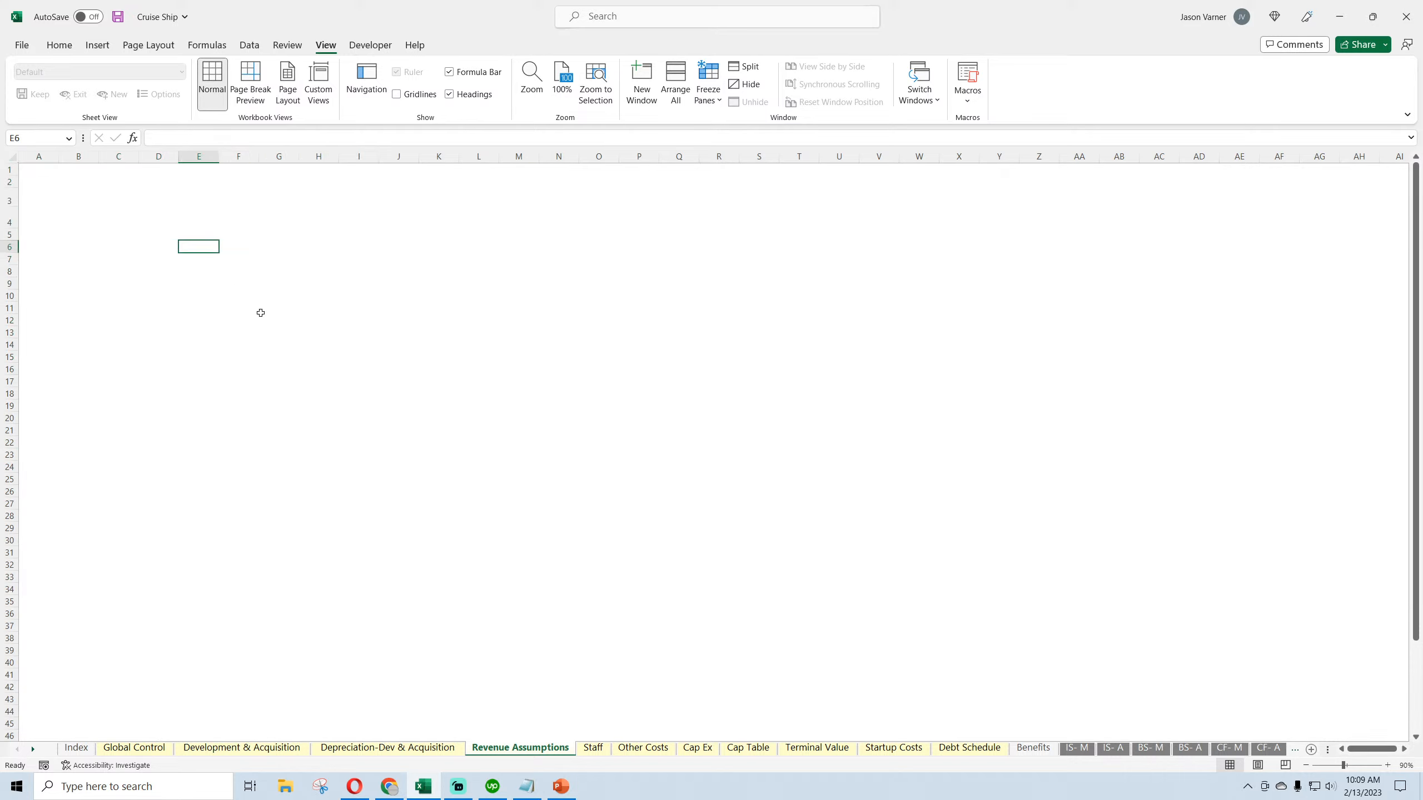
click(262, 315)
click(448, 360)
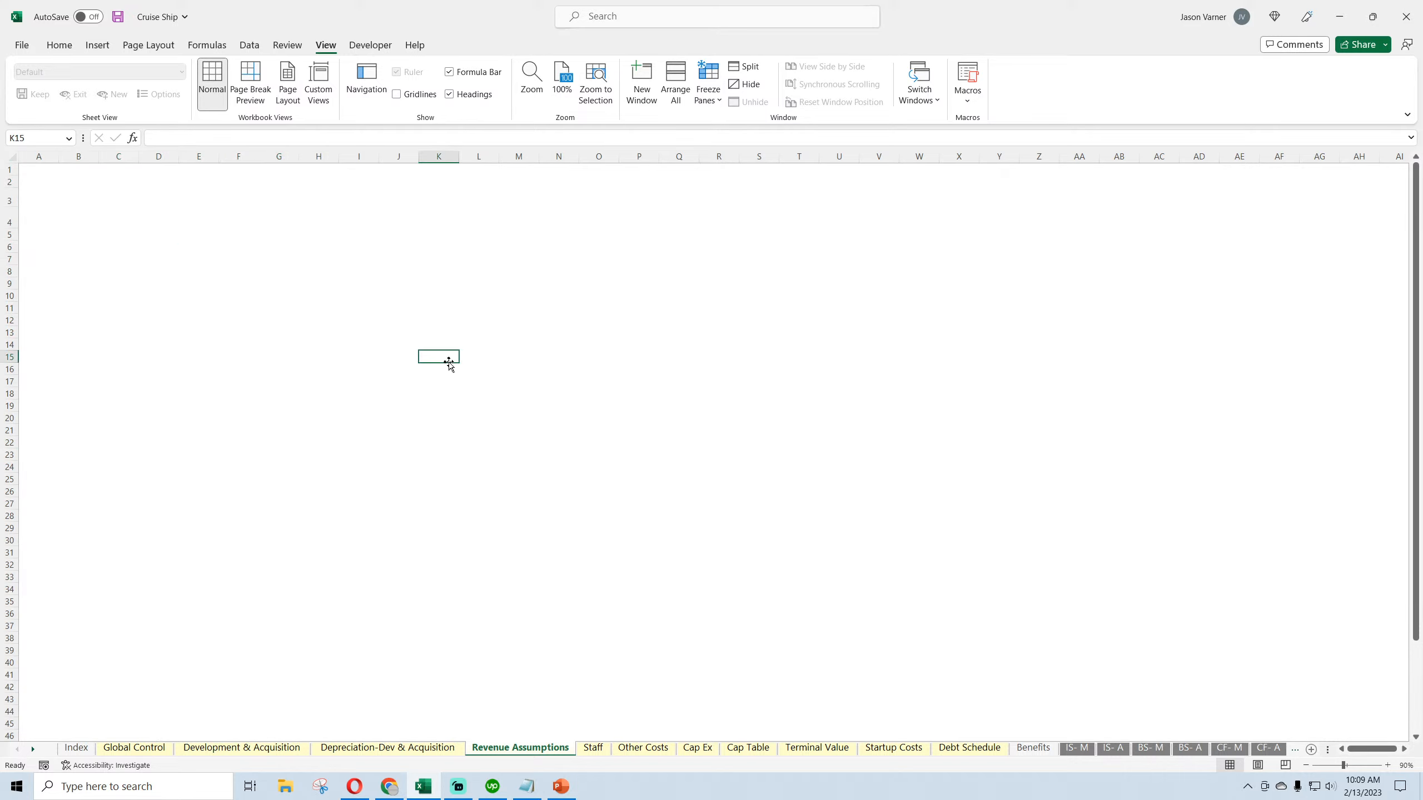
click(475, 369)
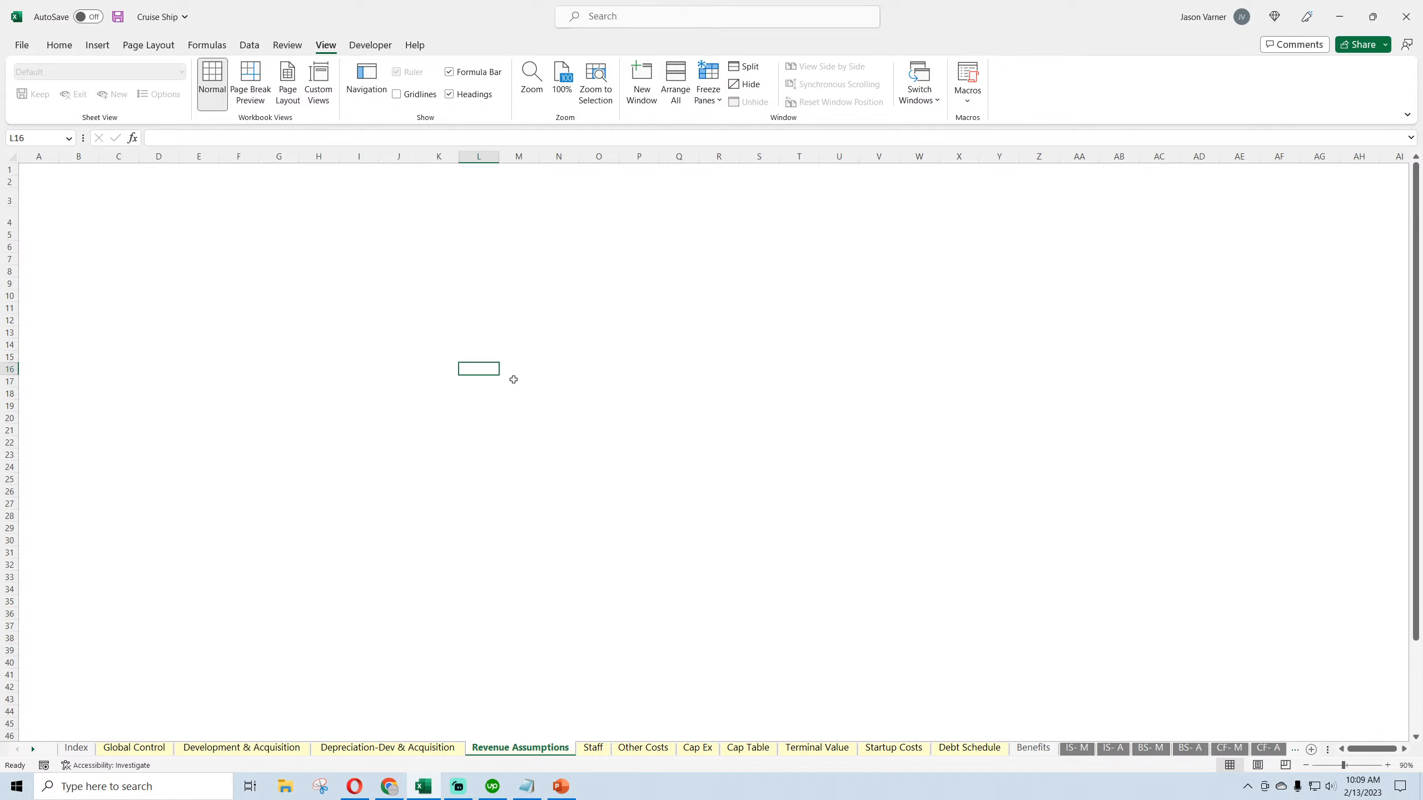
Copy the heading in cell A1 of the Depreciation-Dev & Acquisition sheet into cell A1 of Revenue Assumptions
click(36, 168)
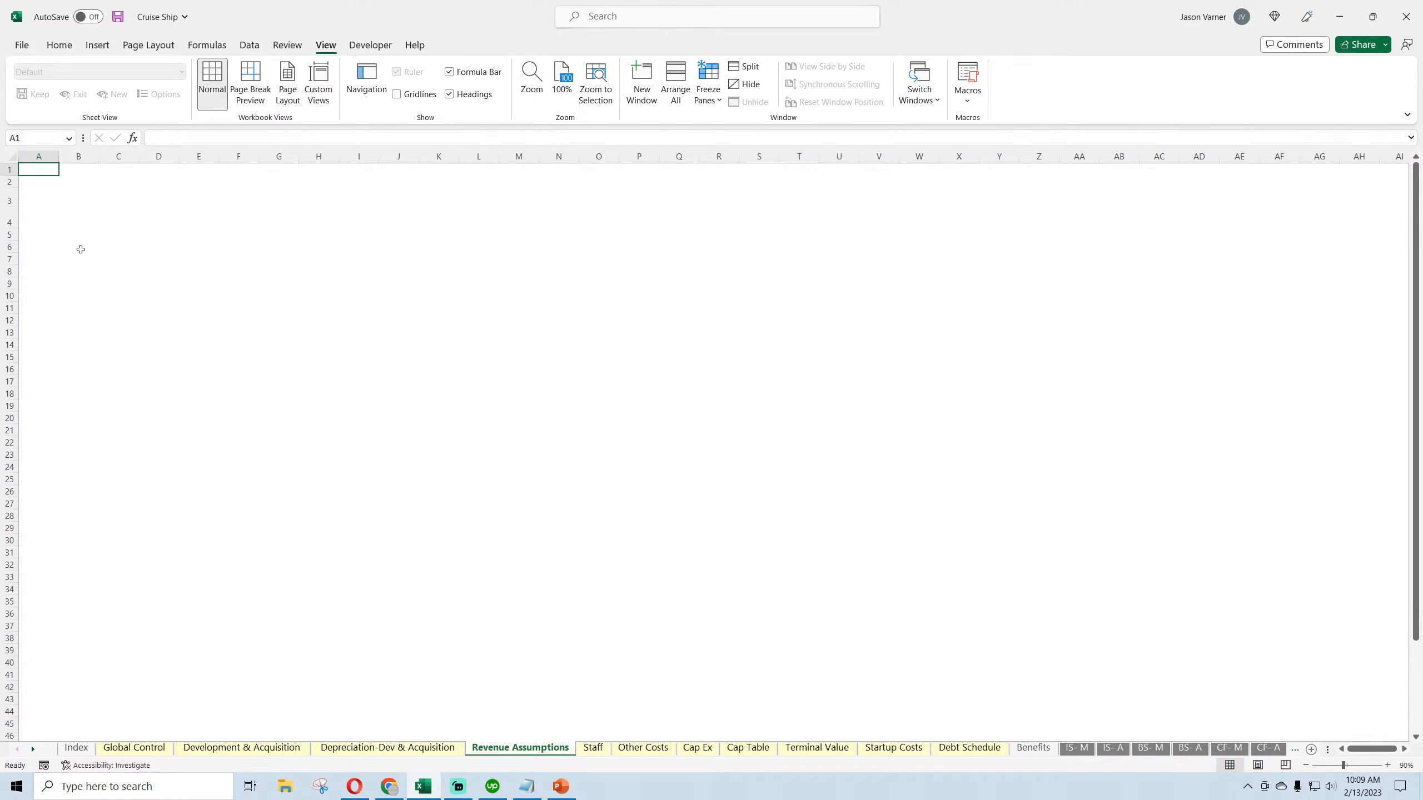
click(392, 747)
right_click(20, 170)
click(51, 226)
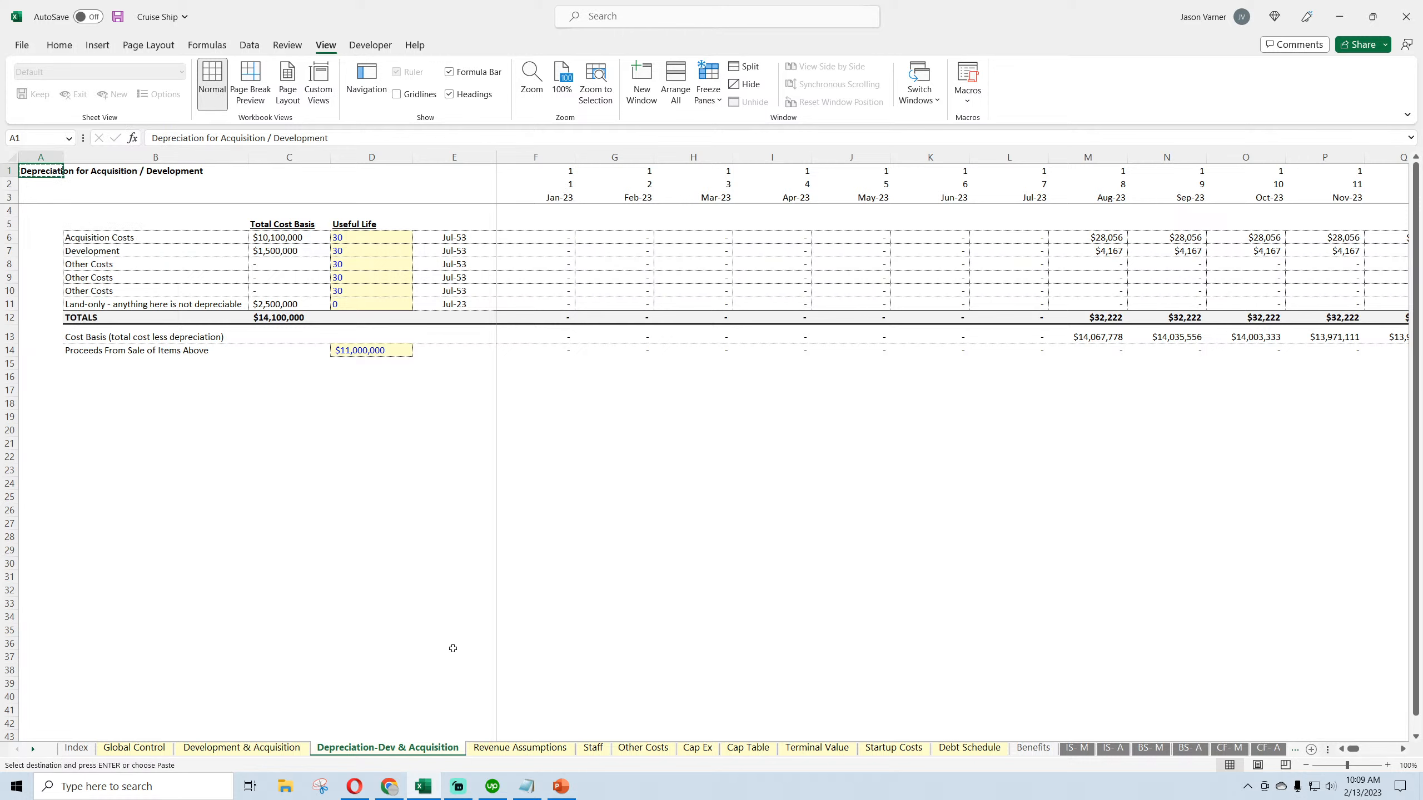
click(493, 748)
right_click(24, 171)
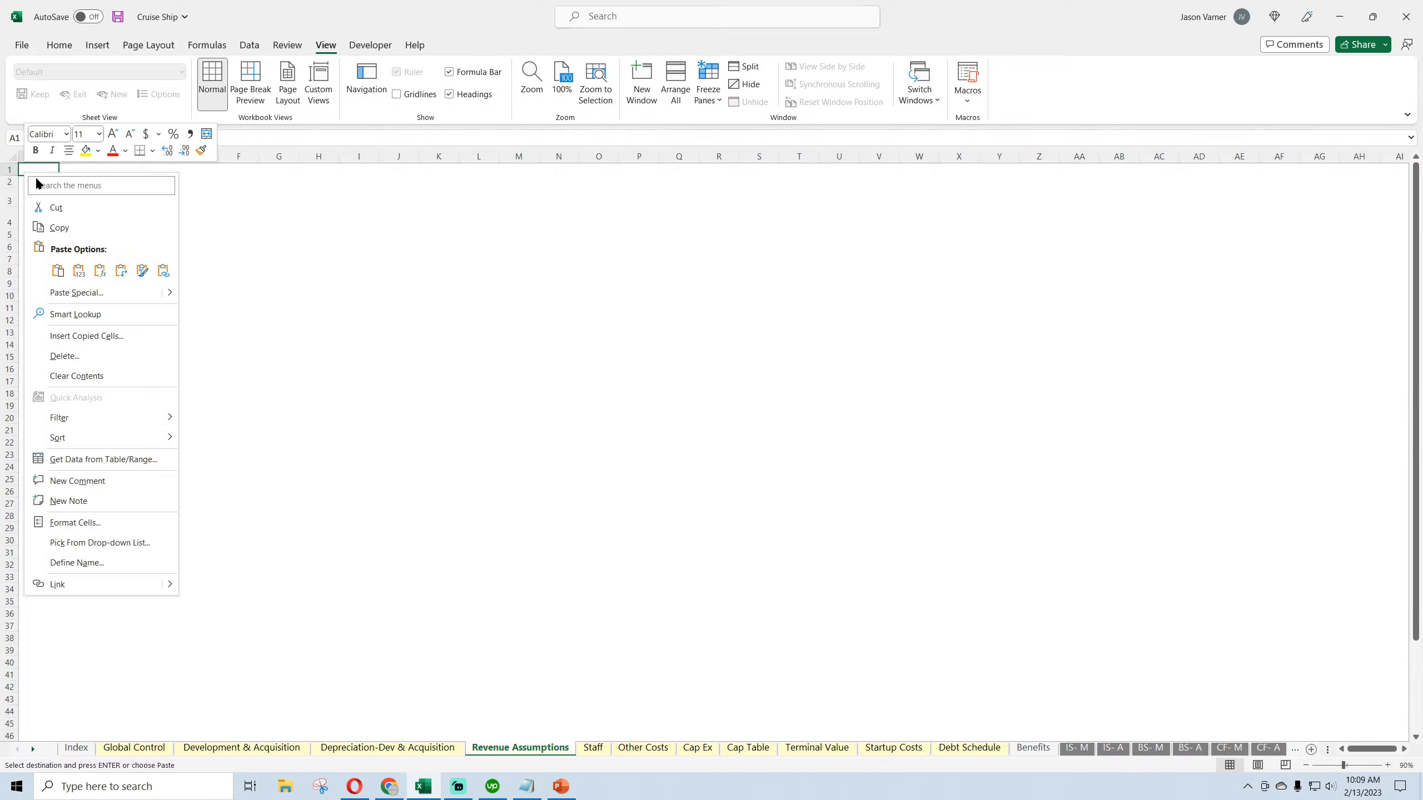
click(53, 271)
Change the heading in cell A1 to "Revenue Assumptions" and save the workbook
text(Revenue)
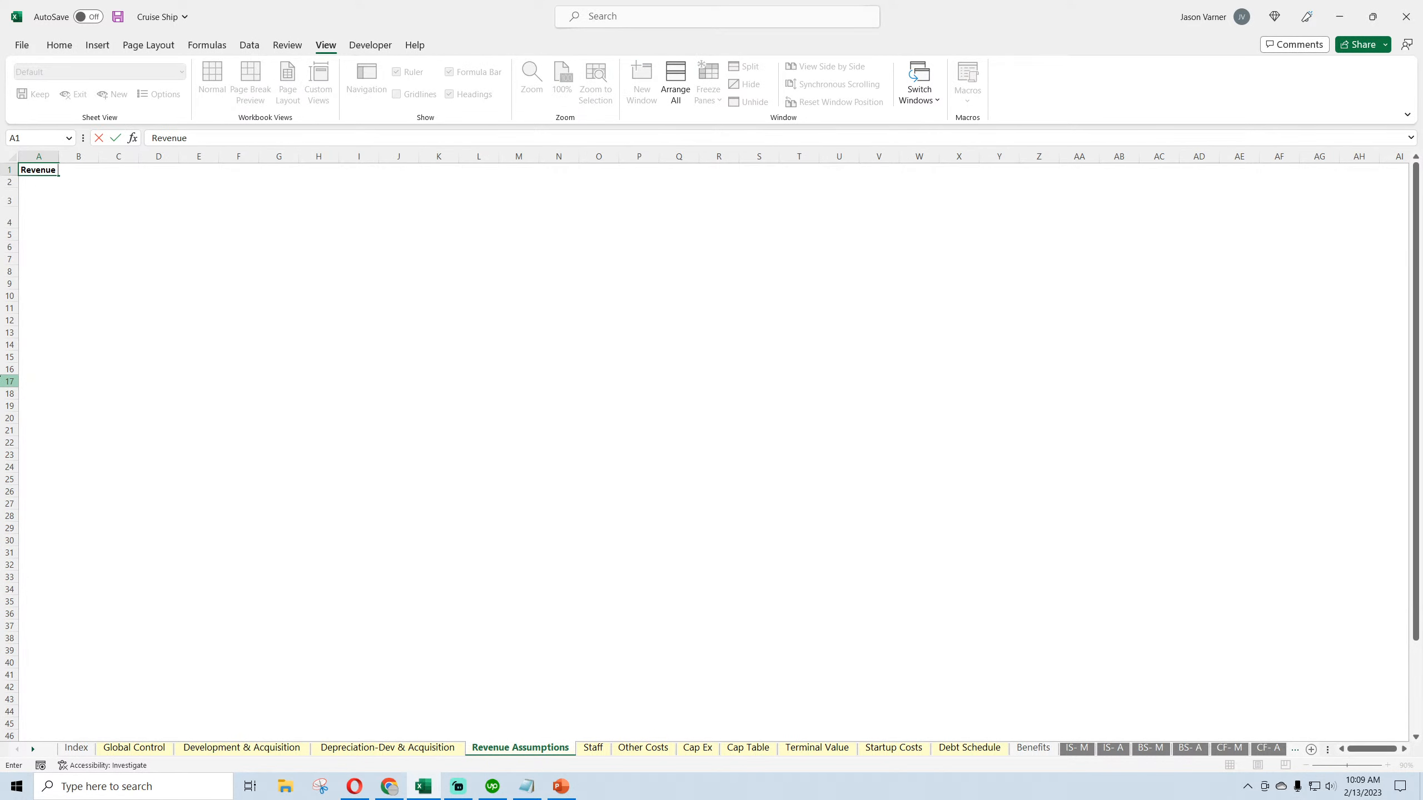
text( Assumptions)
key(Return)
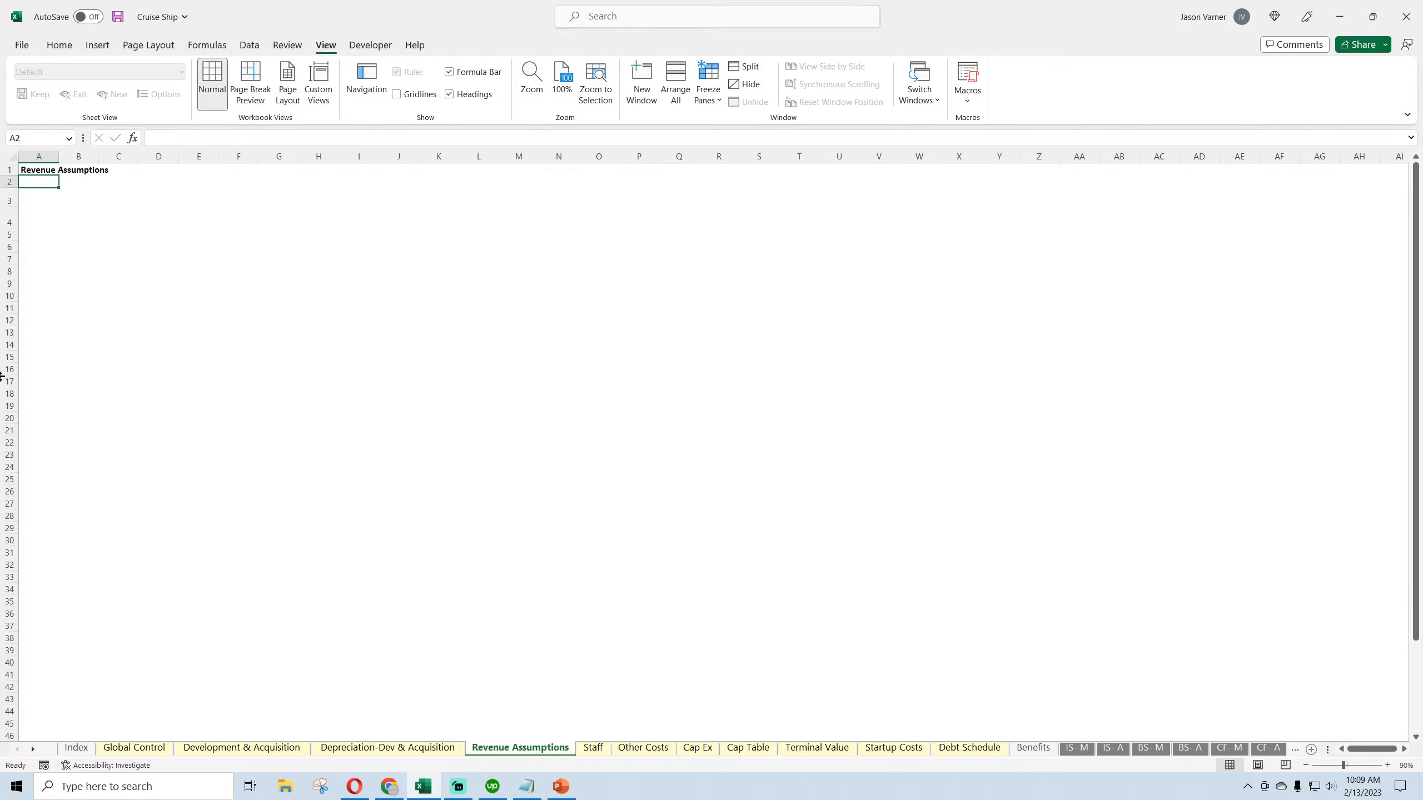
click(60, 45)
click(118, 17)
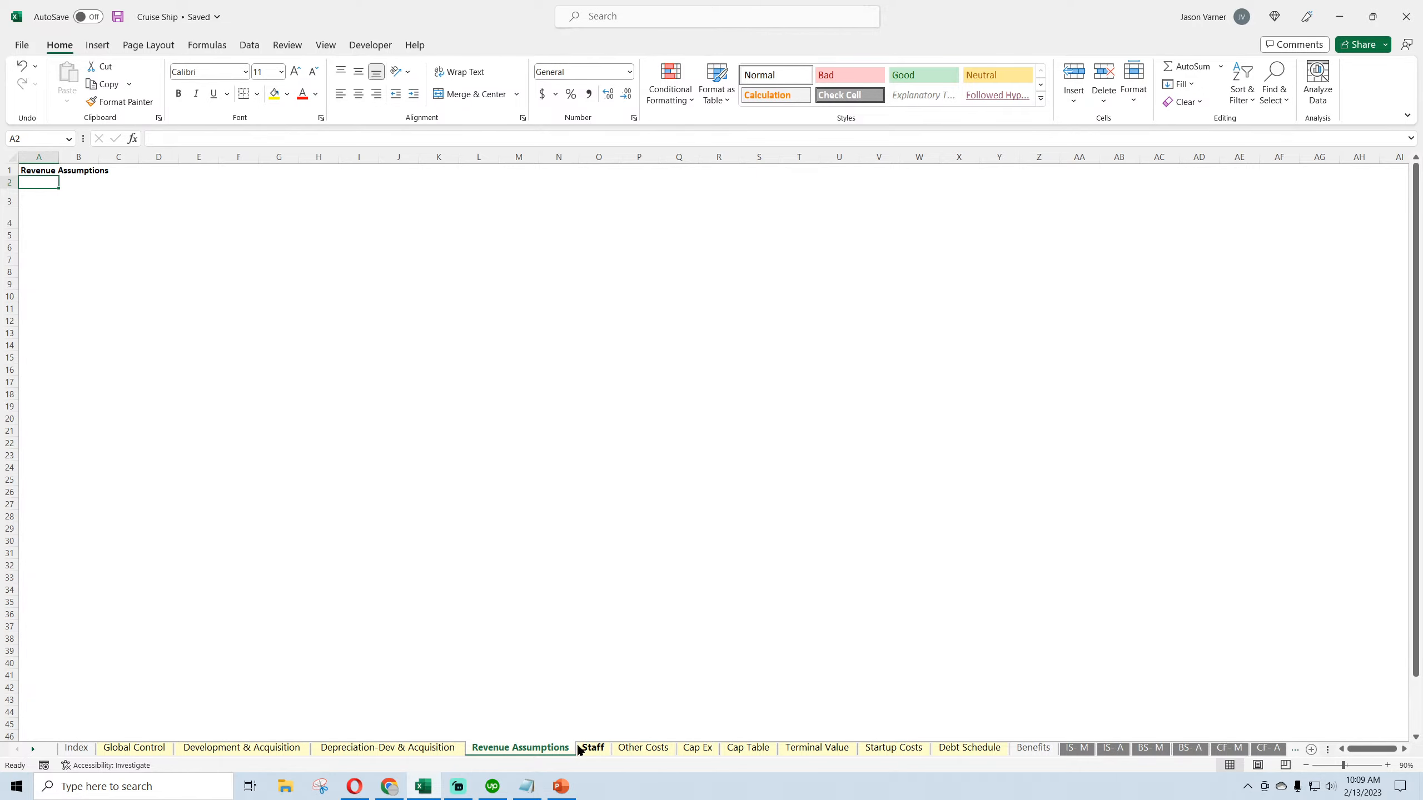
Review the Include Terminal Value? and Trailing 12-month EBITDA Multiple inputs on the Global Control sheet
click(244, 750)
click(325, 748)
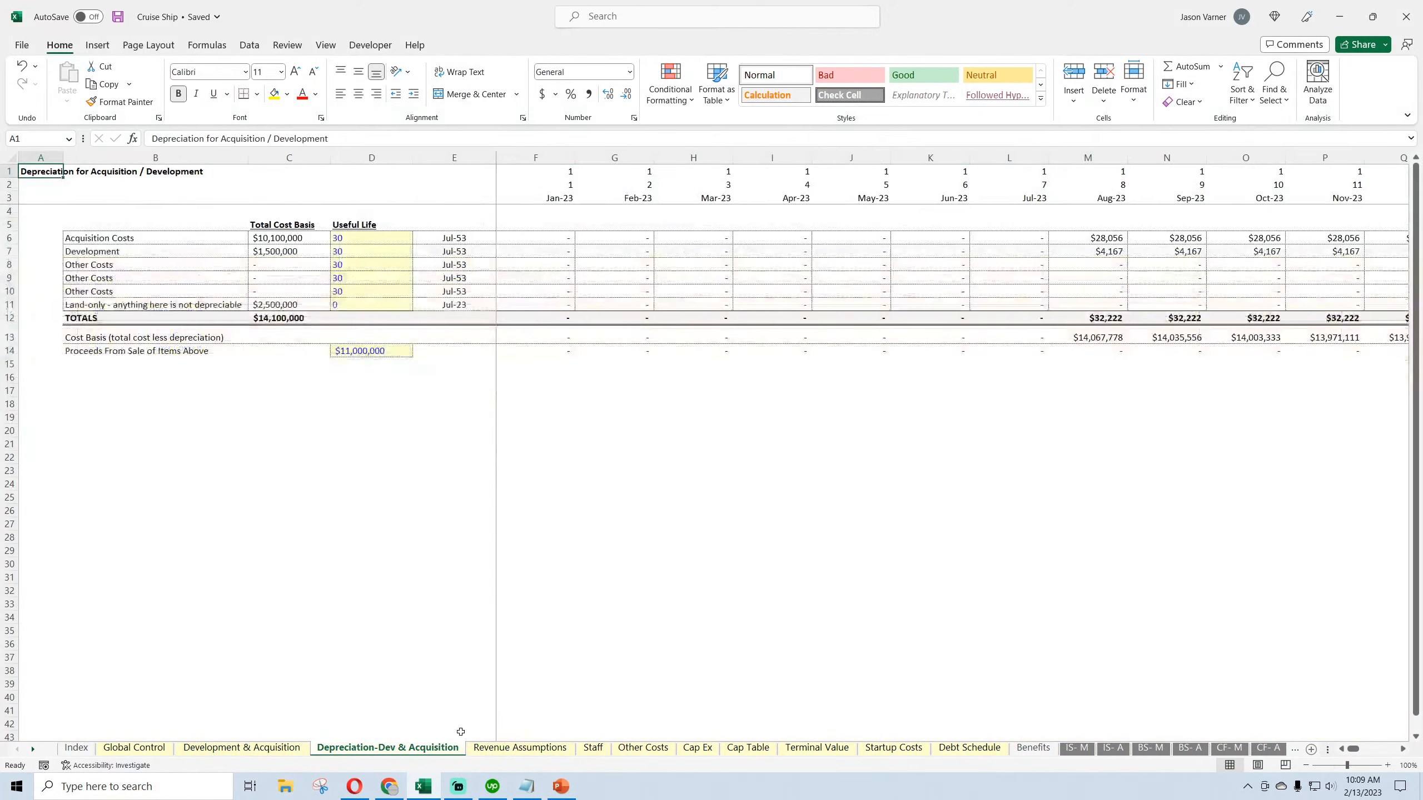
click(135, 747)
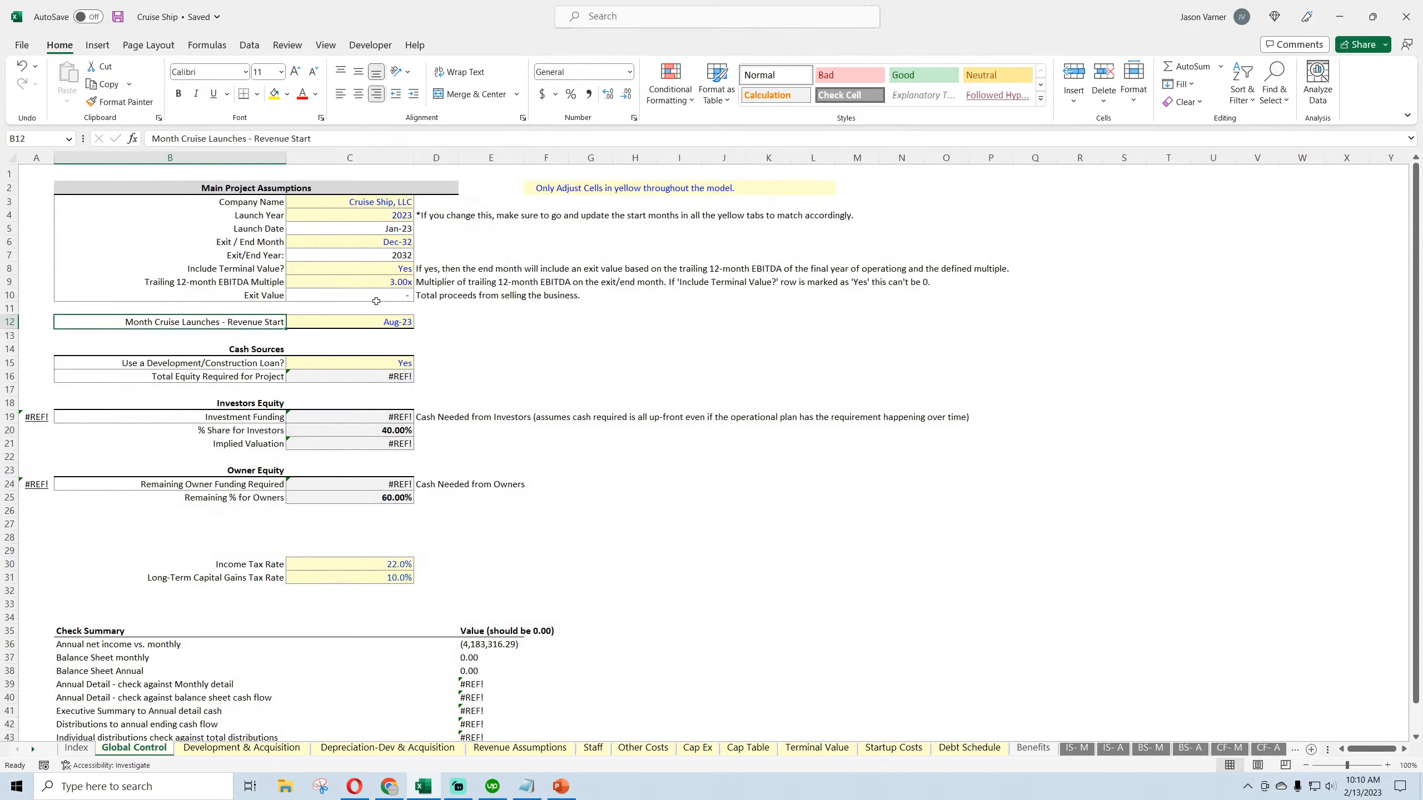
click(372, 266)
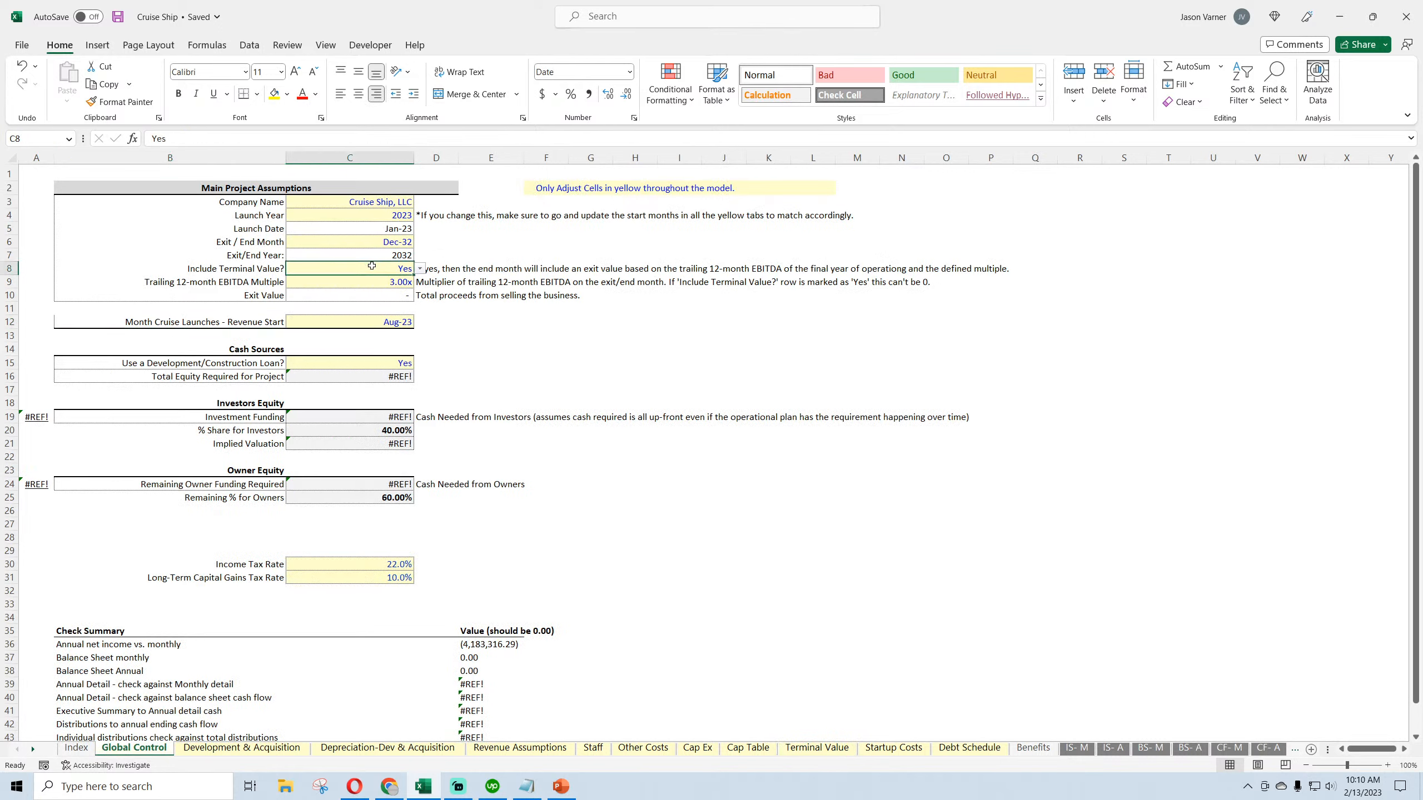
click(369, 281)
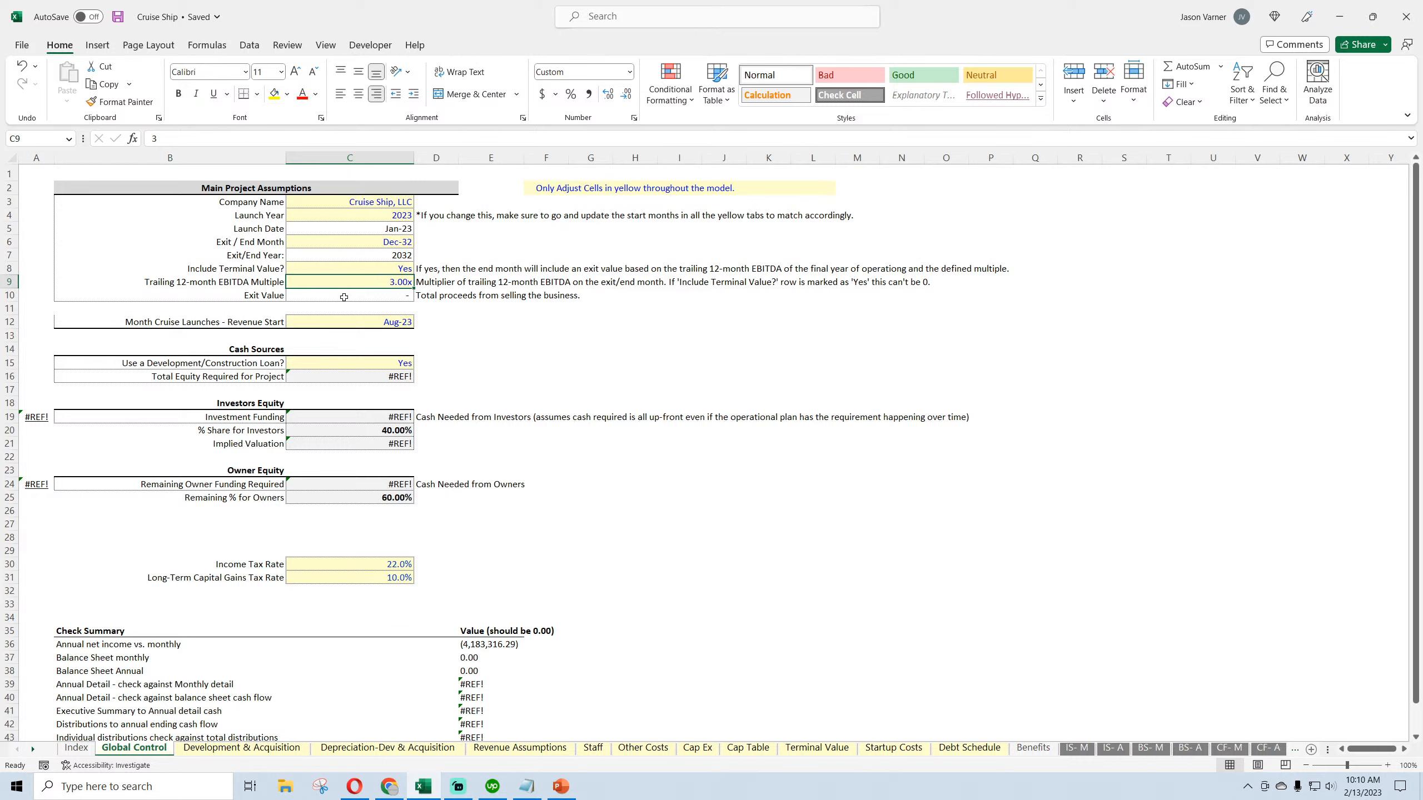
Examine the Exit / End Month choices and the launch timing inputs in Main Project Assumptions
click(391, 240)
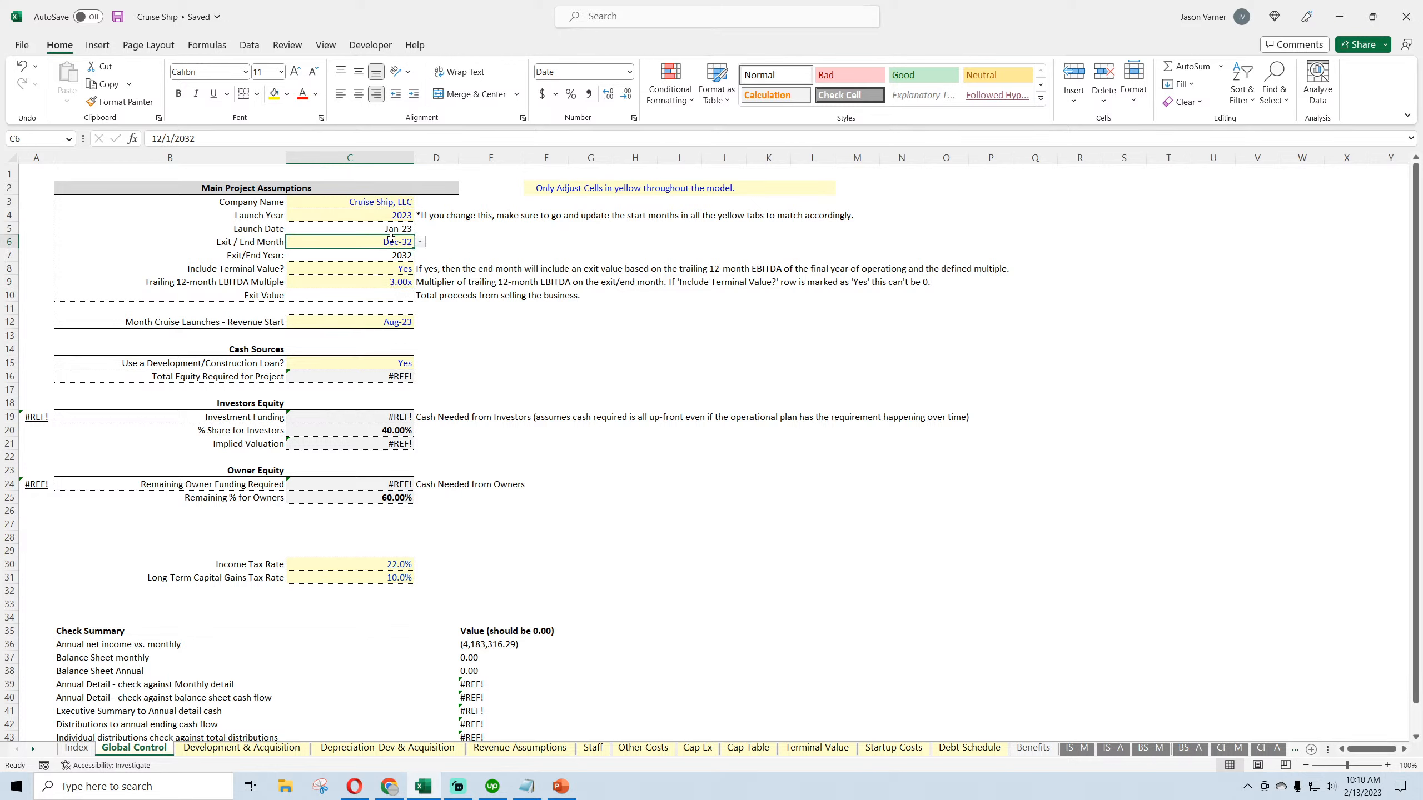
click(420, 242)
click(348, 318)
click(371, 216)
click(391, 242)
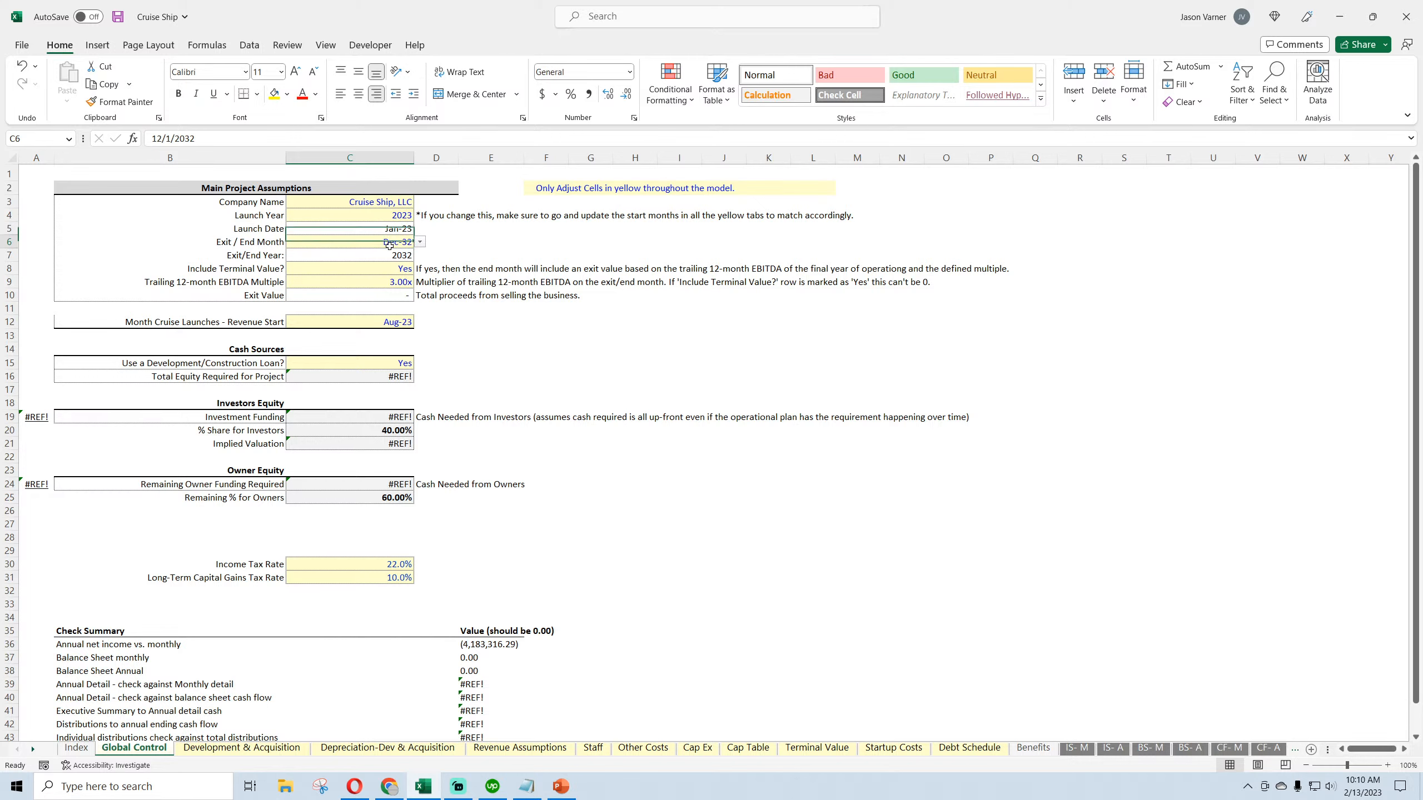
click(420, 241)
Set the Launch Year to 2024
click(392, 216)
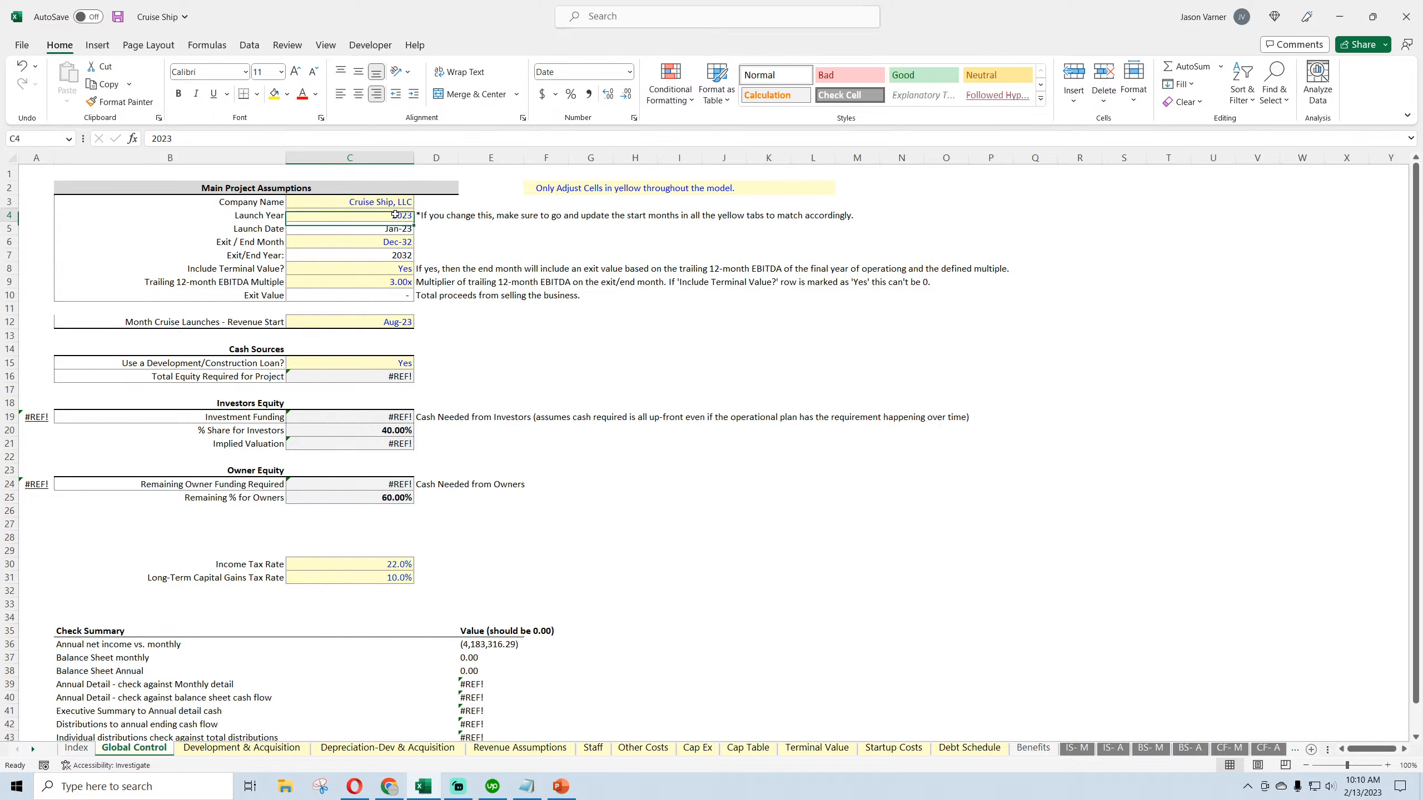
text(2024)
key(Return)
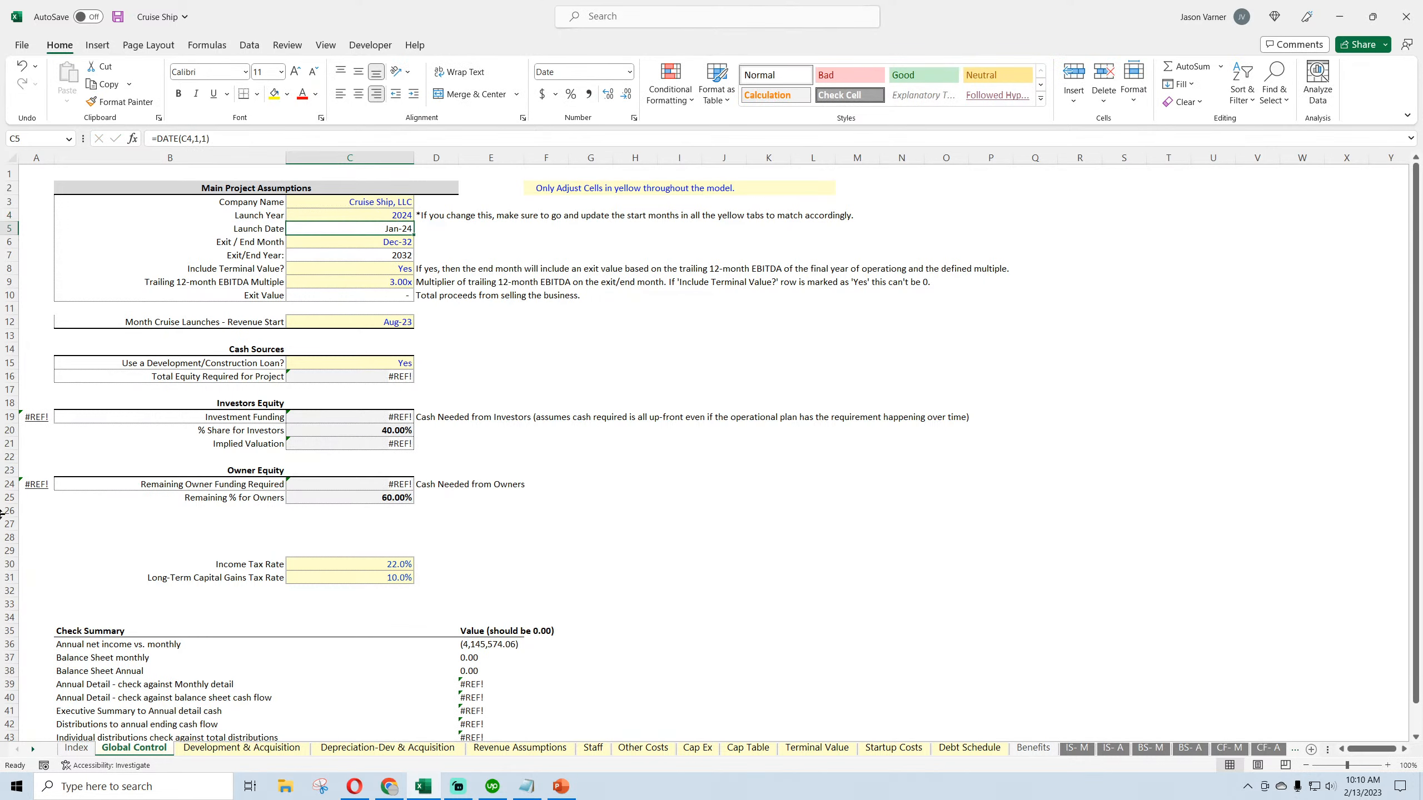
Set the Exit / End Month to Dec-33
click(405, 244)
click(420, 242)
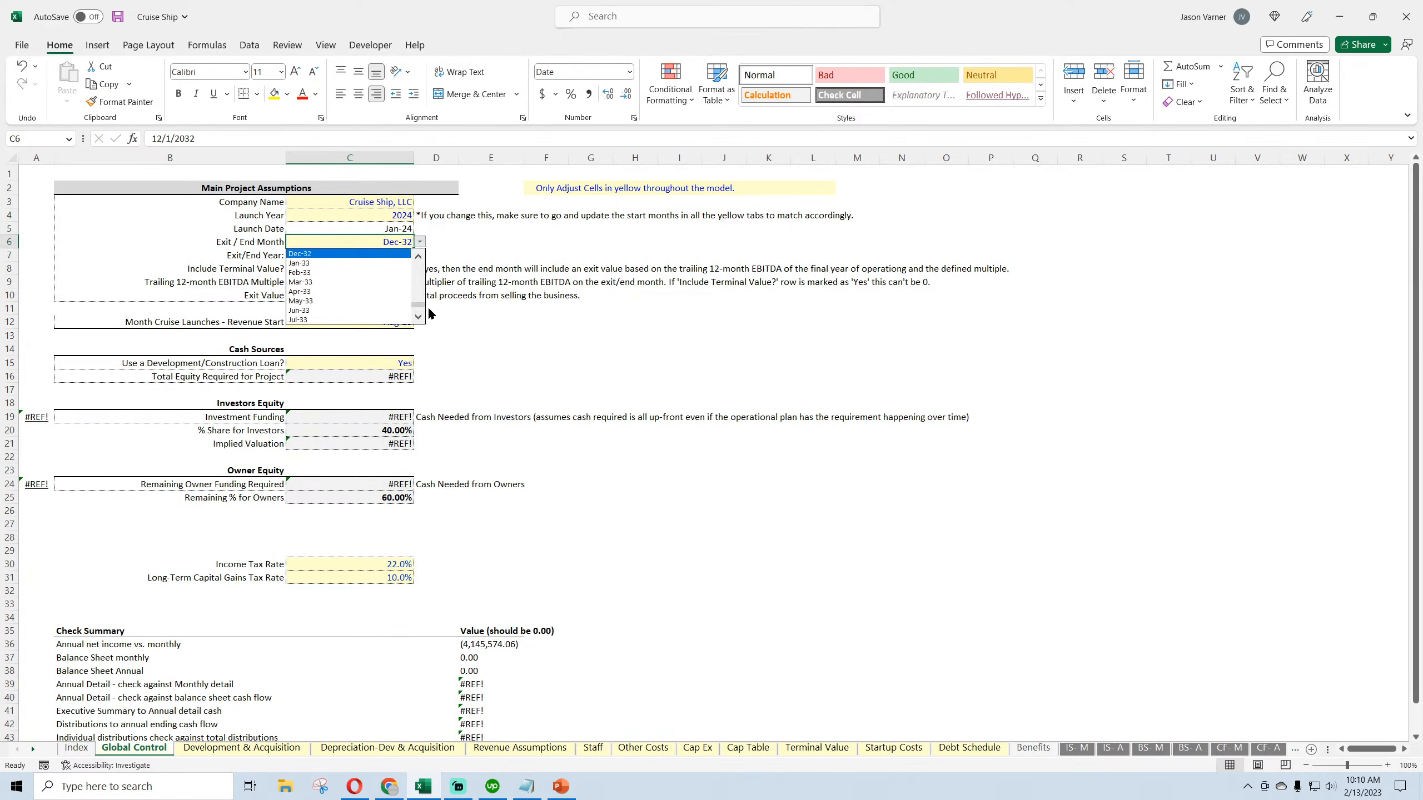
scroll(393, 291, down, 2)
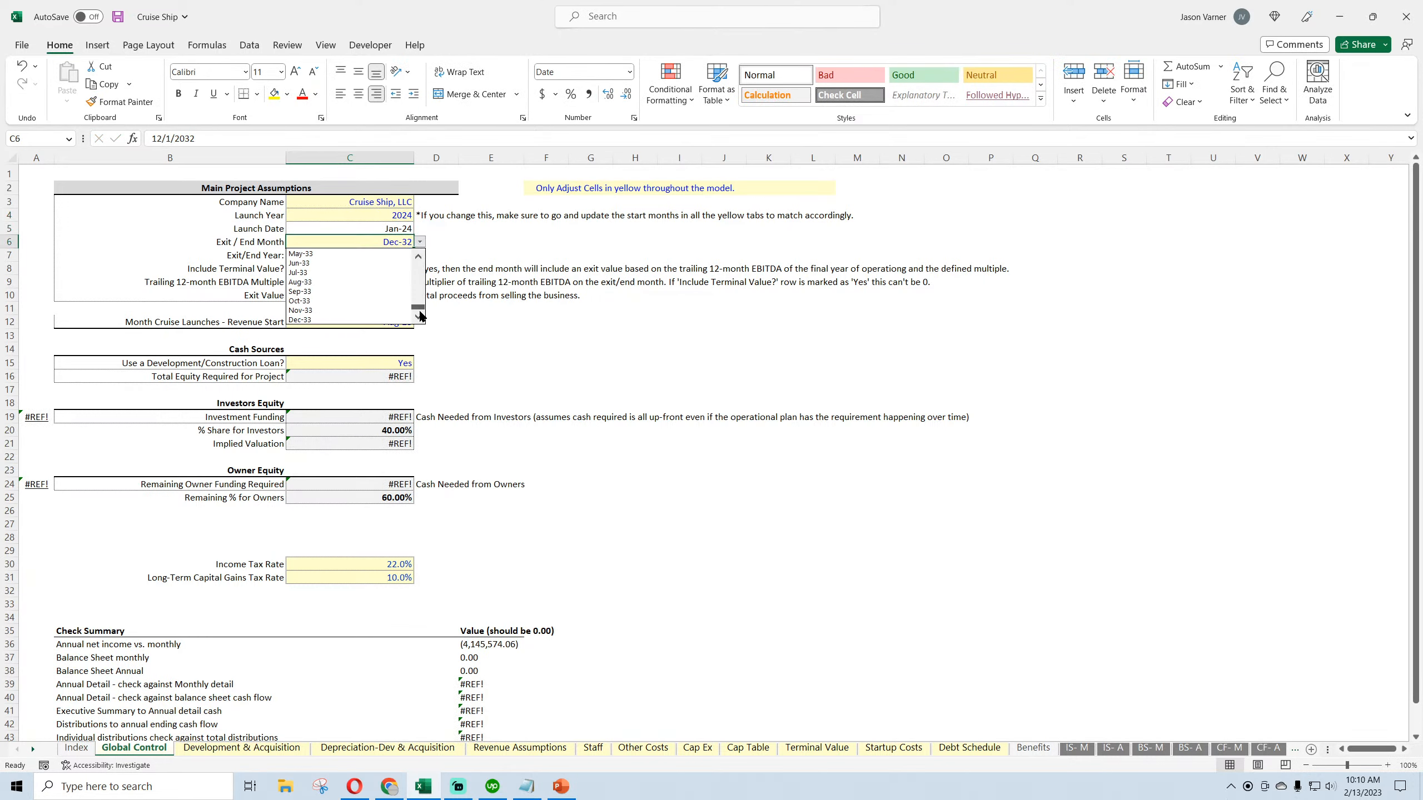
click(329, 320)
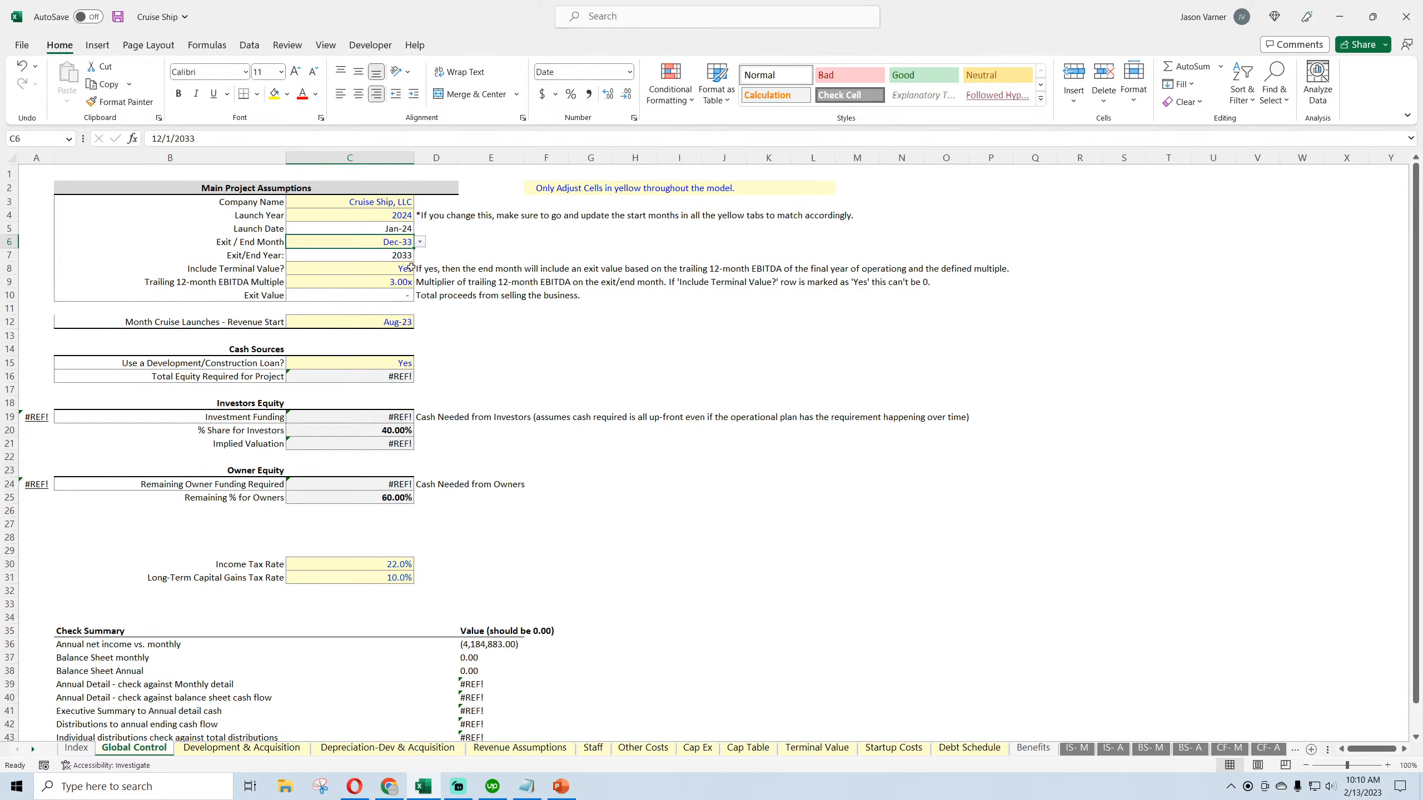
Undo the Launch Year and Exit / End Month changes, and save the workbook
click(408, 215)
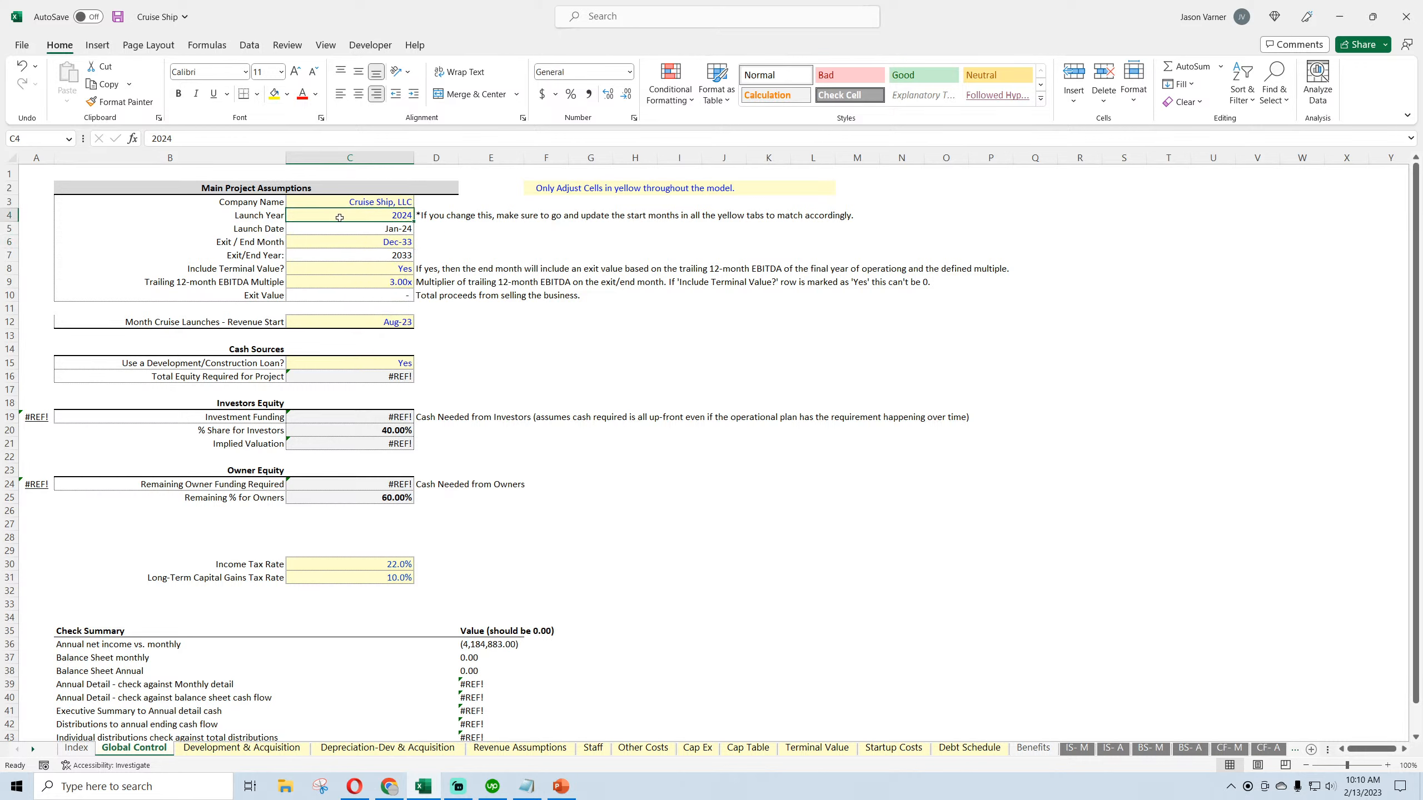
click(22, 66)
click(21, 66)
click(117, 18)
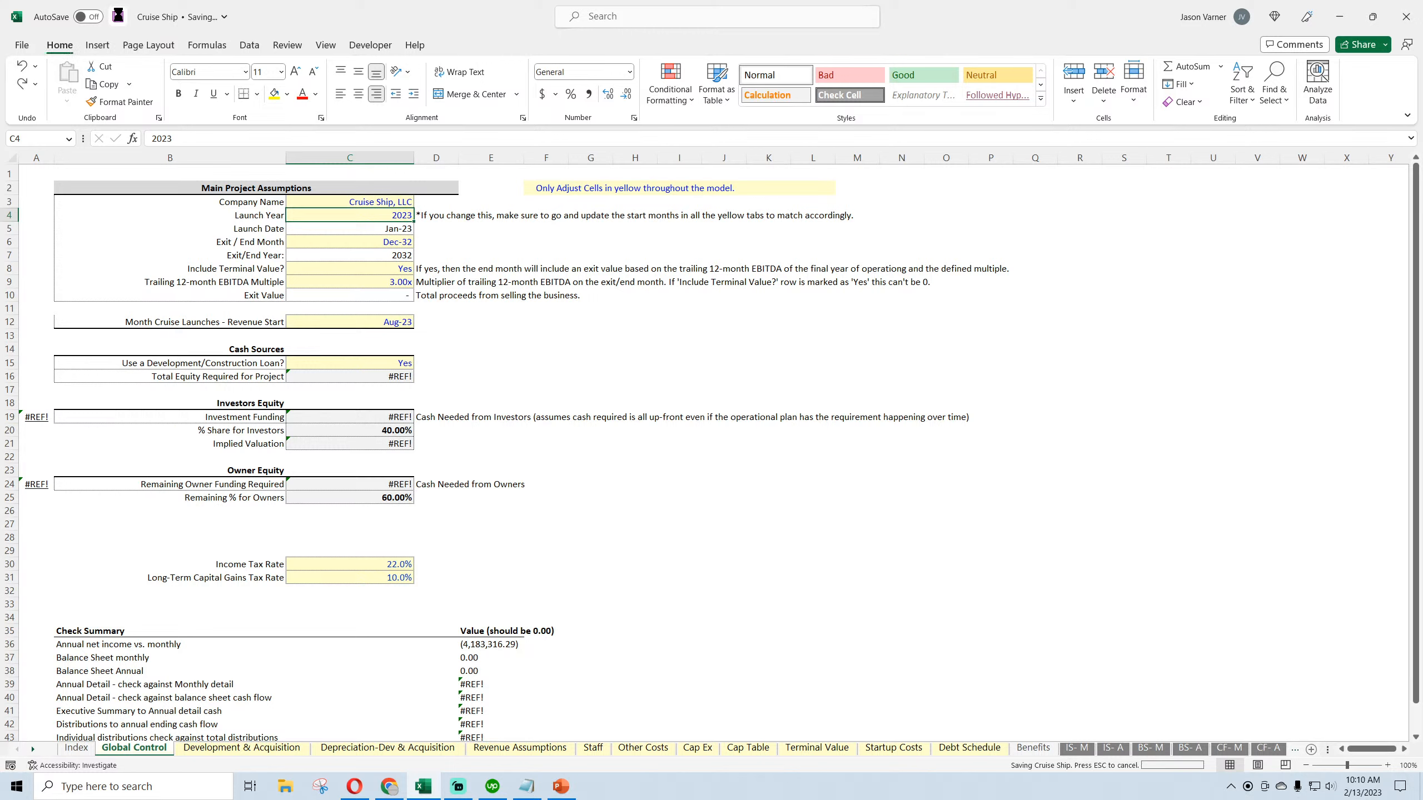
Inspect the Exit / End Month and Trailing 12-month EBITDA Multiple inputs
click(394, 242)
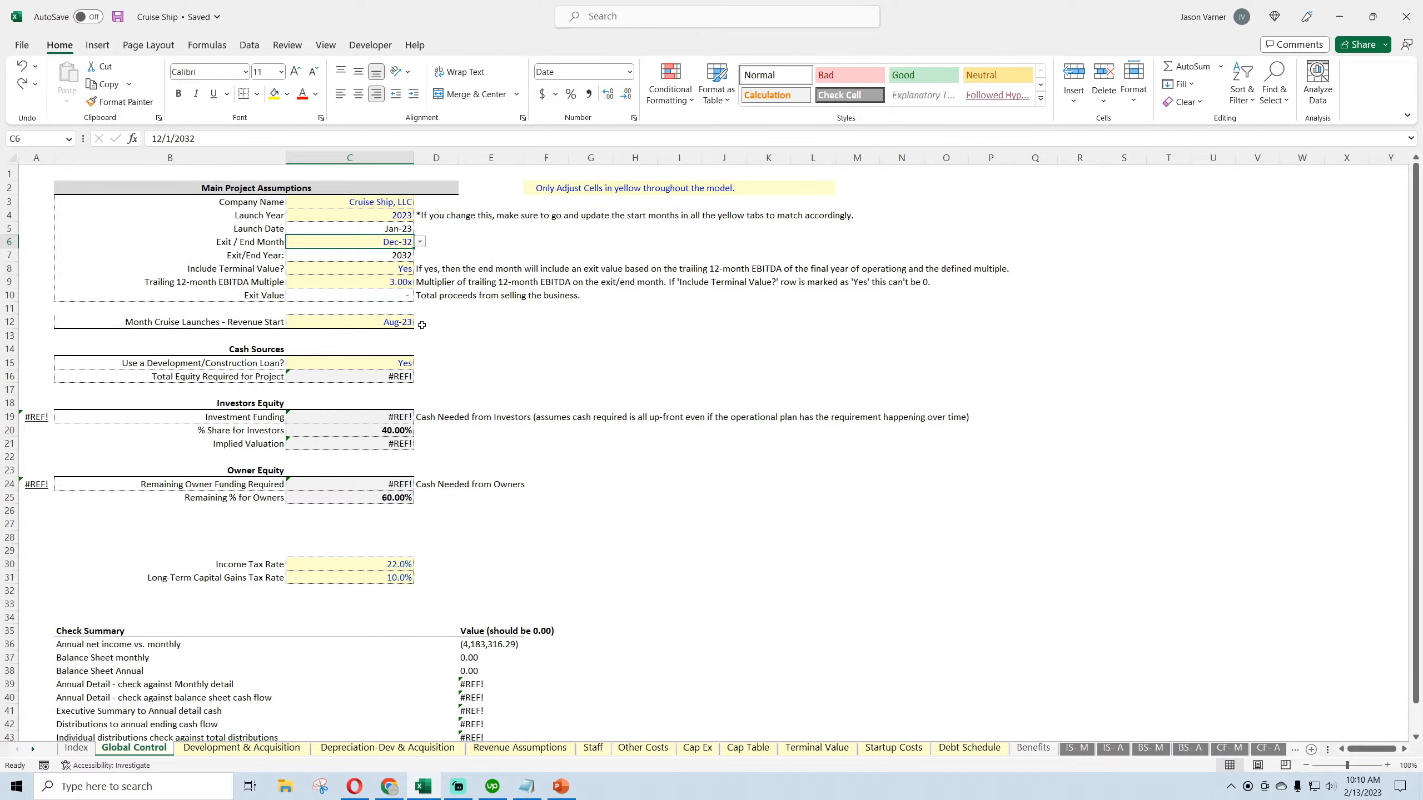
click(387, 280)
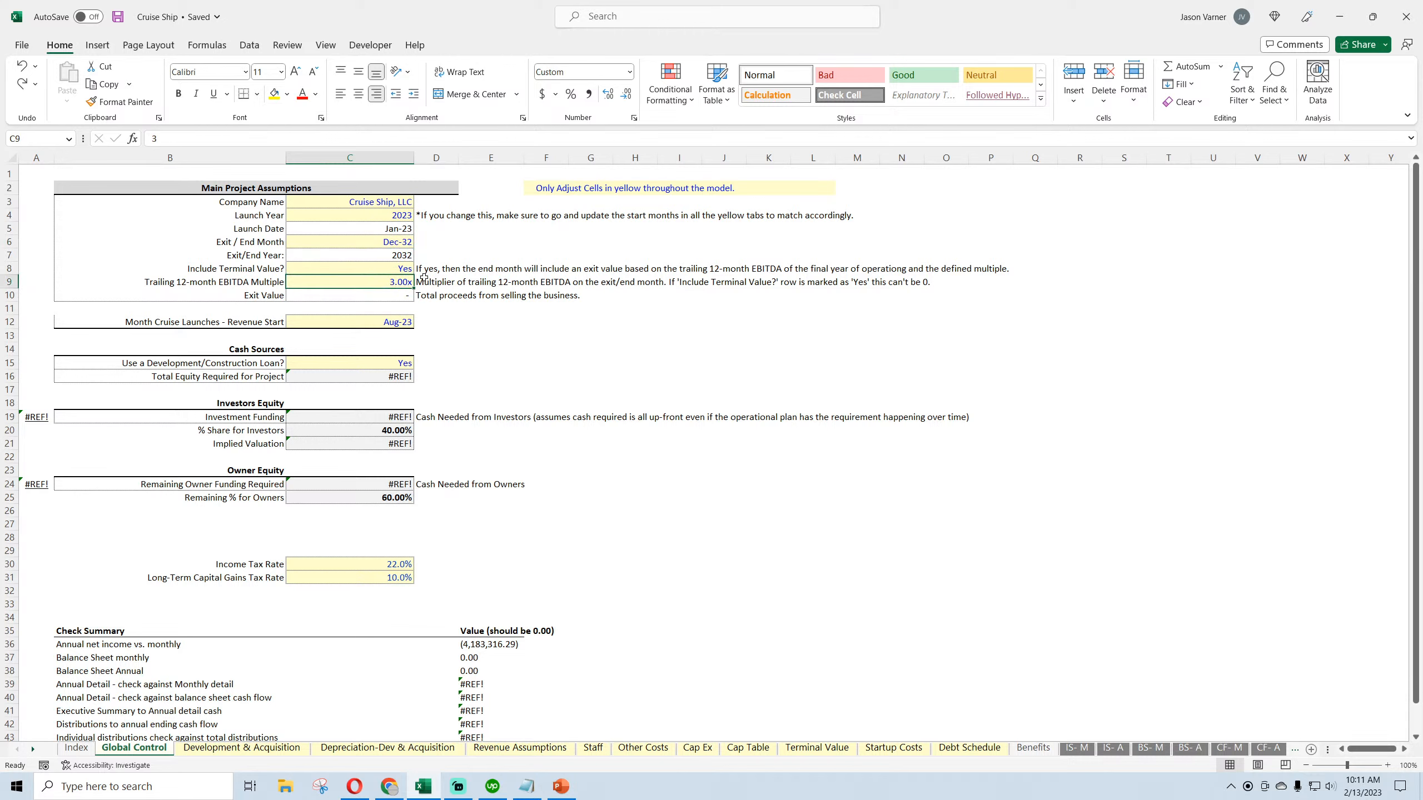
Inspect the Exit Value formula on Global Control and the heading of the Revenue Assumptions sheet
click(365, 294)
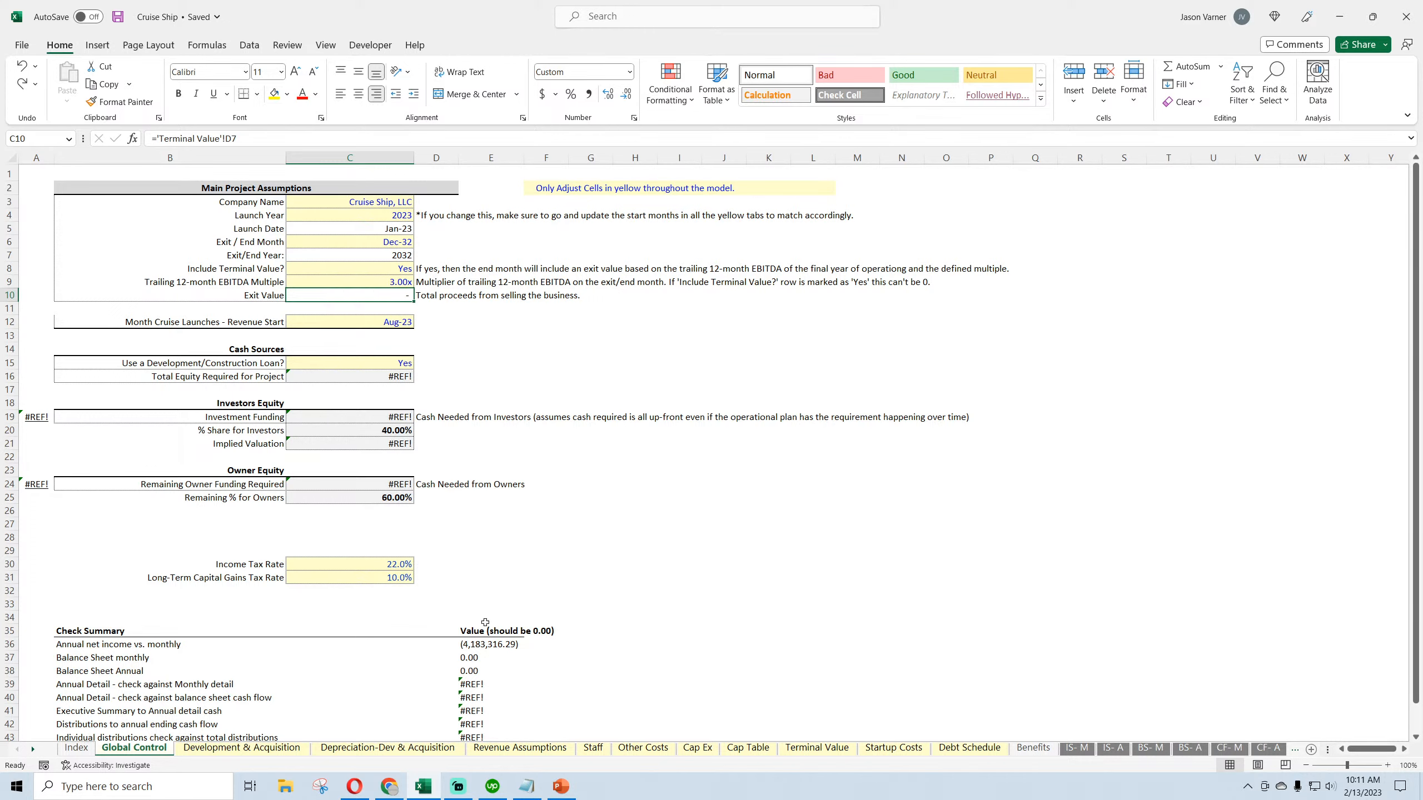
click(492, 748)
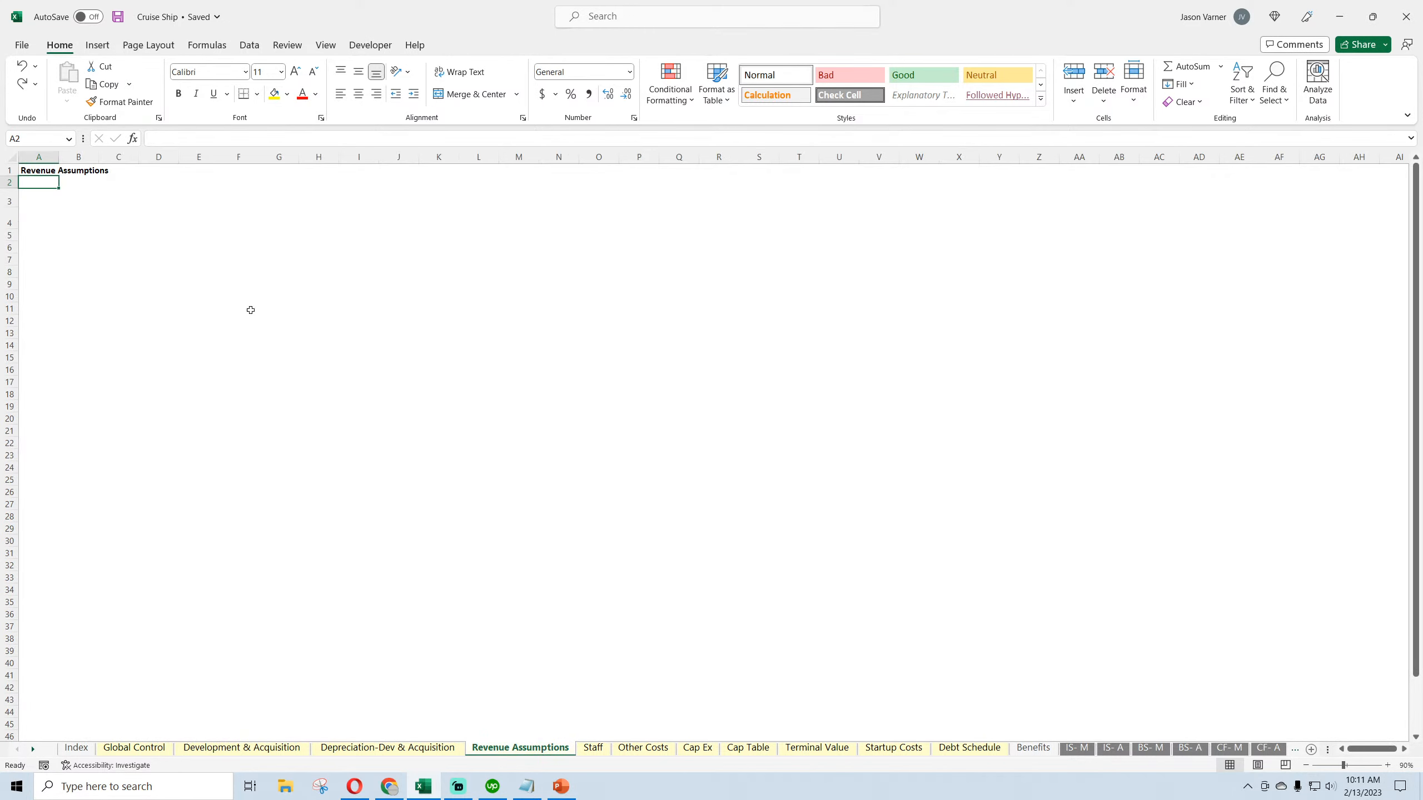
click(38, 170)
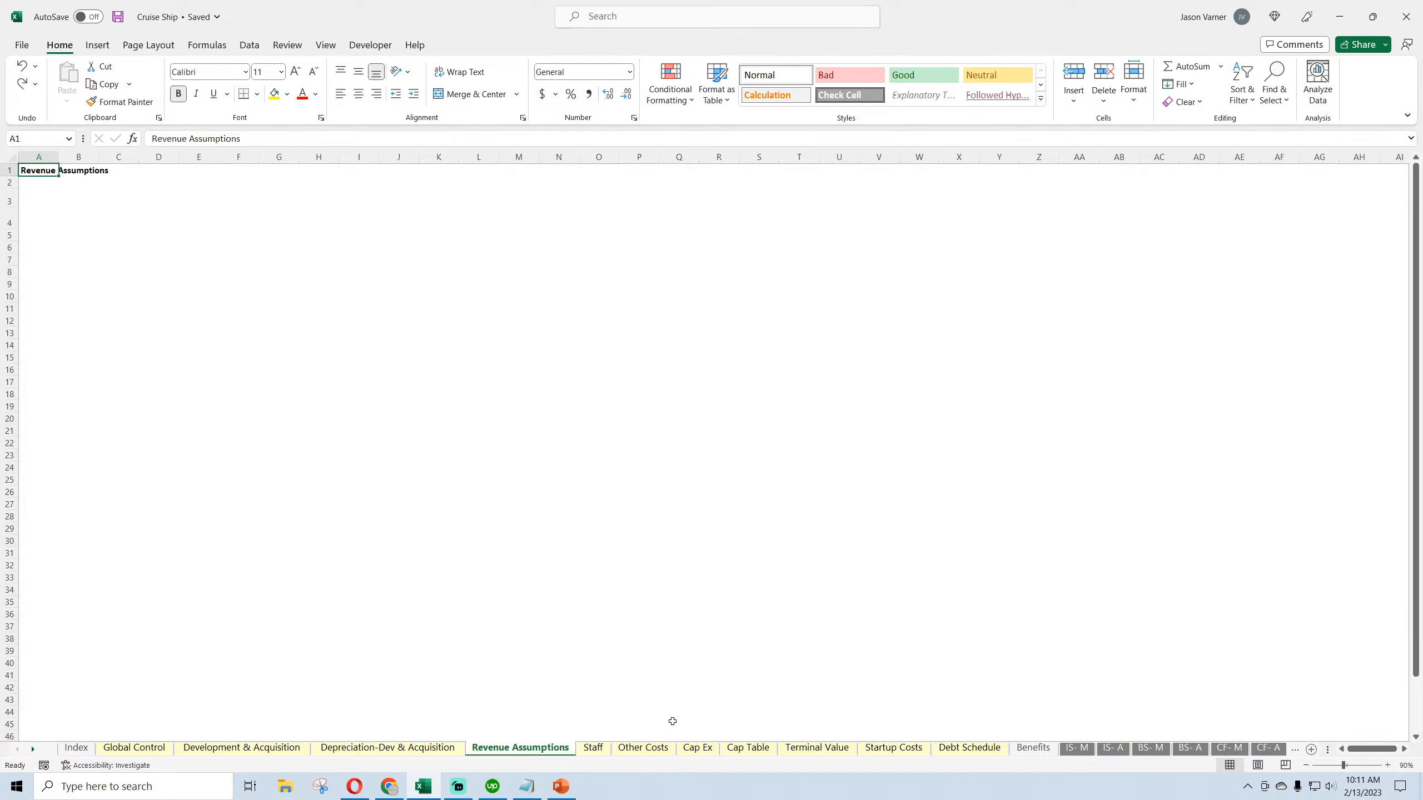
Review the monthly income statement down to net income, and the payroll taxes on the Benefits sheet
click(1077, 749)
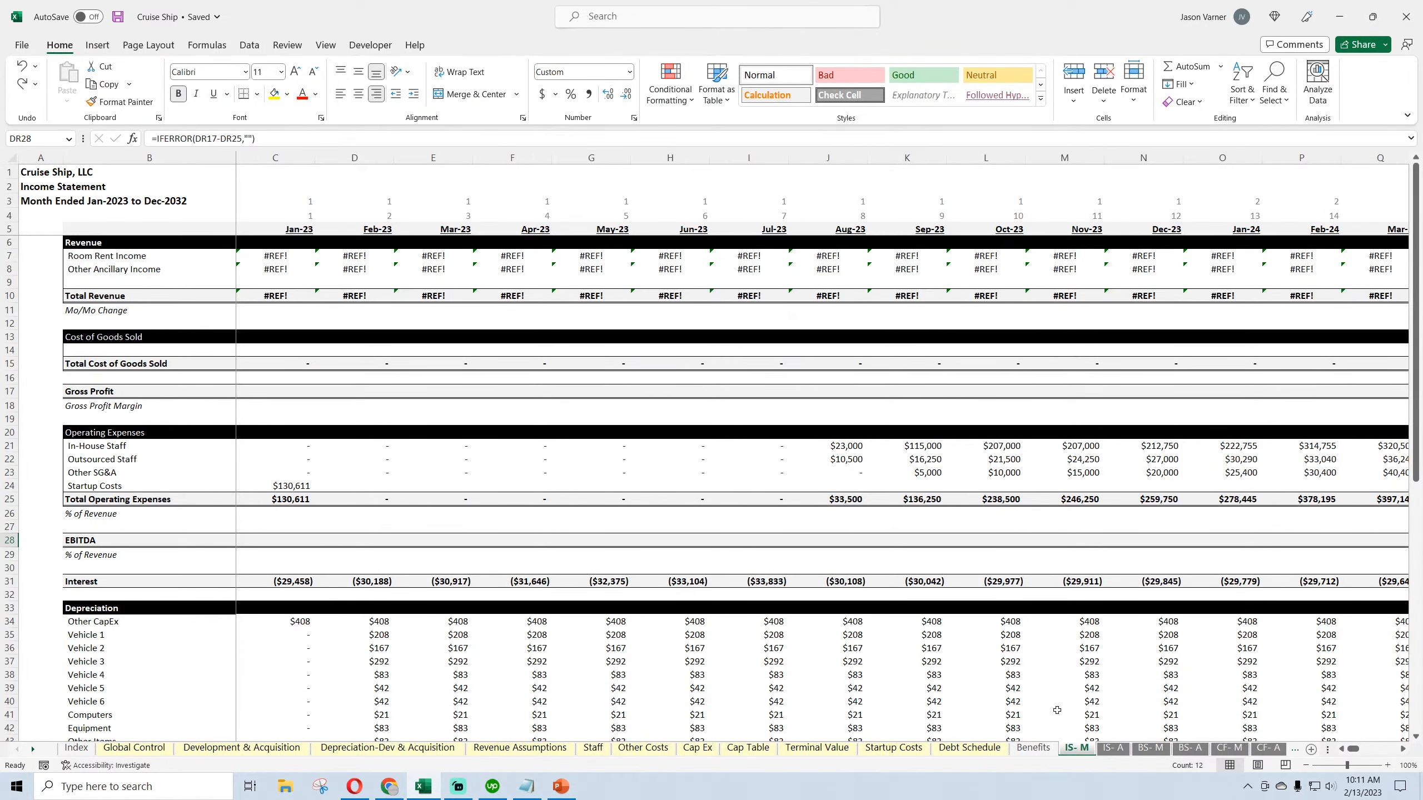
scroll(937, 611, down, 9)
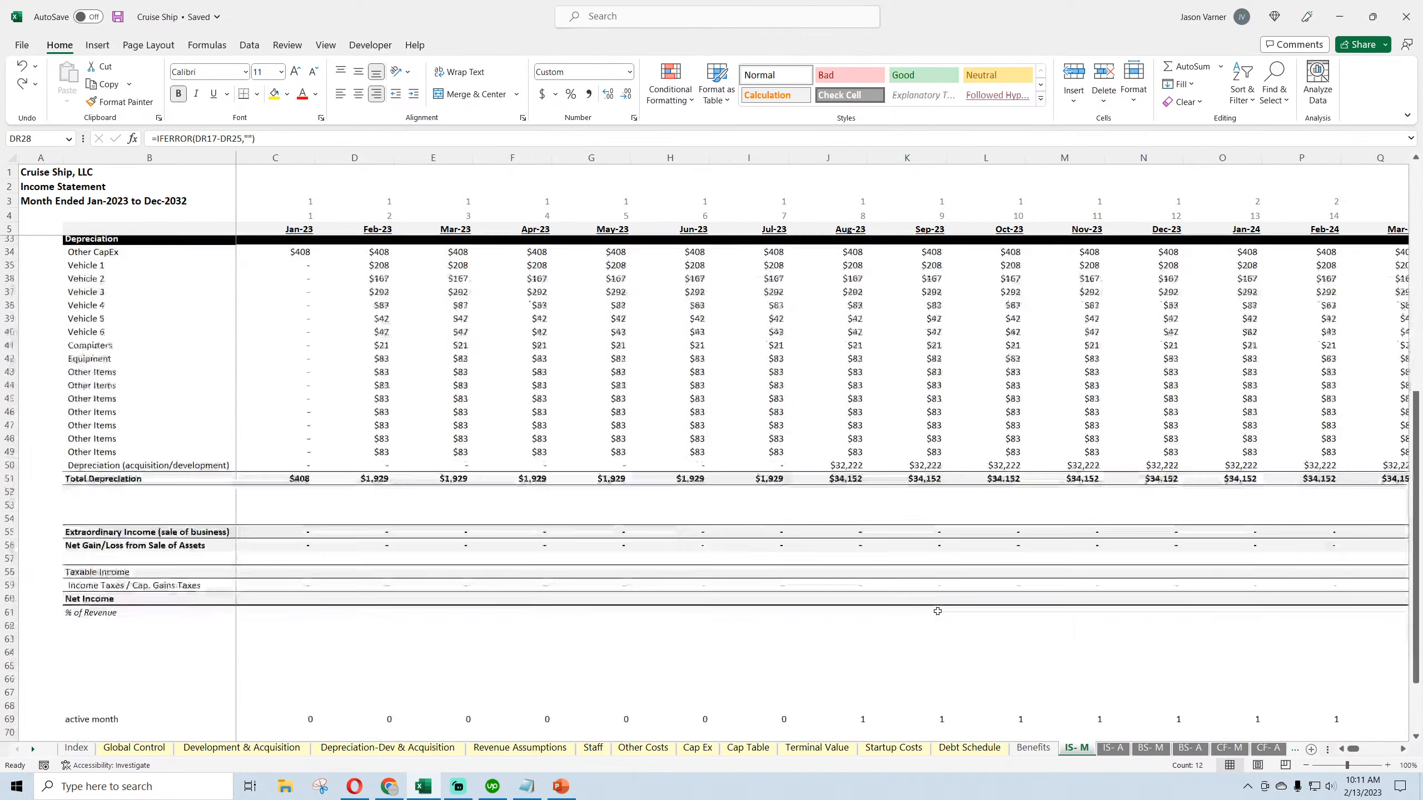
click(1029, 750)
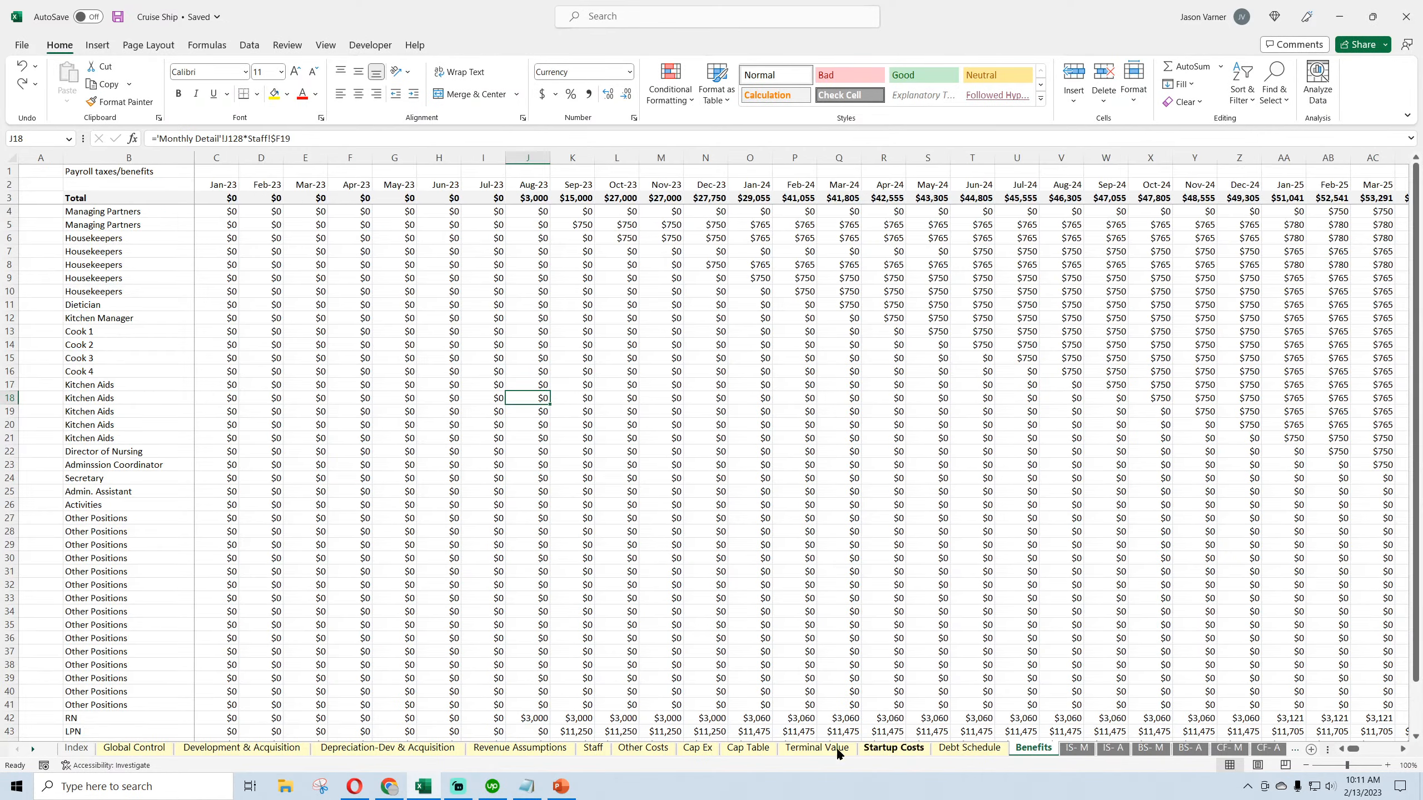
Examine the cost basis and useful life inputs and the land-only row on the Depreciation-Dev & Acquisition sheet, and save the workbook
click(371, 749)
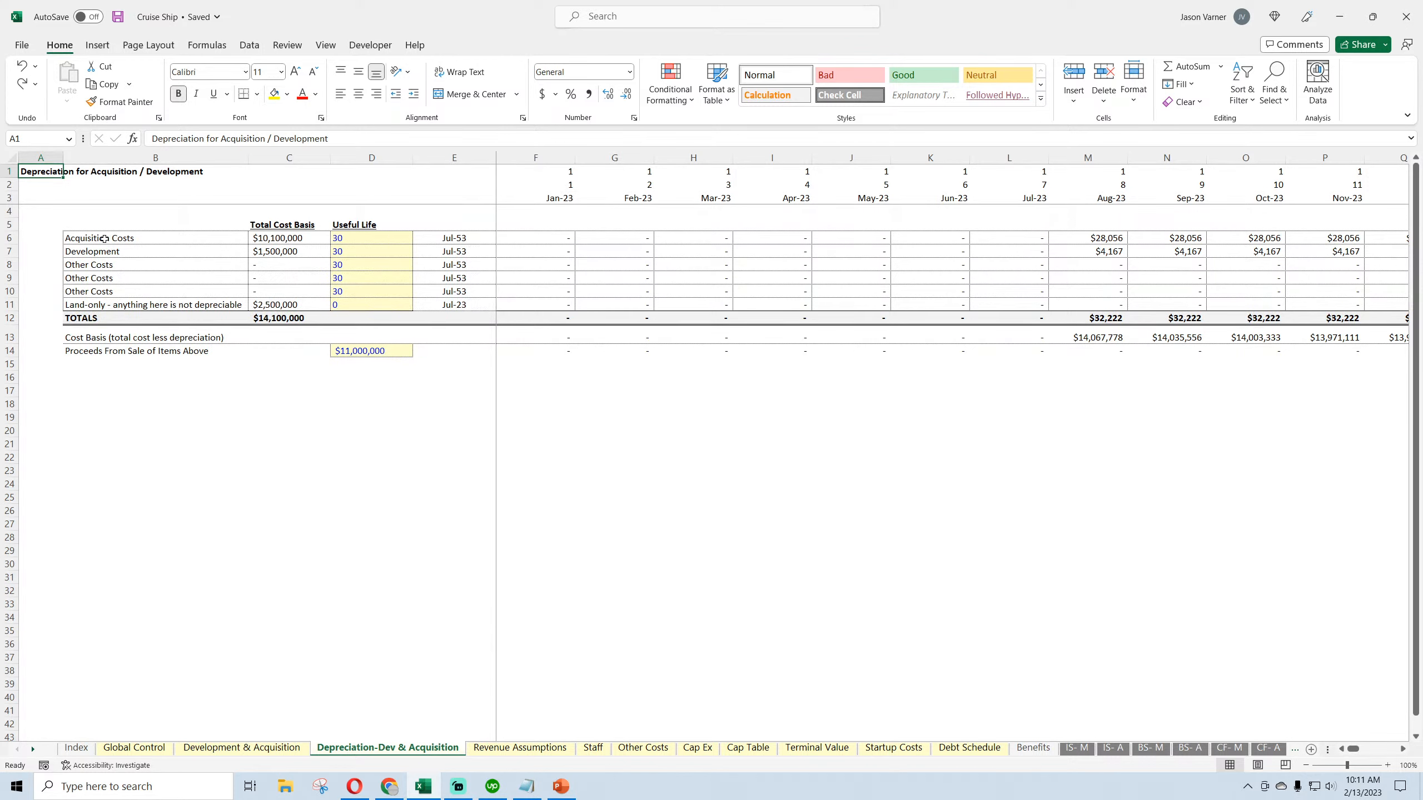
drag(103, 239, 388, 304)
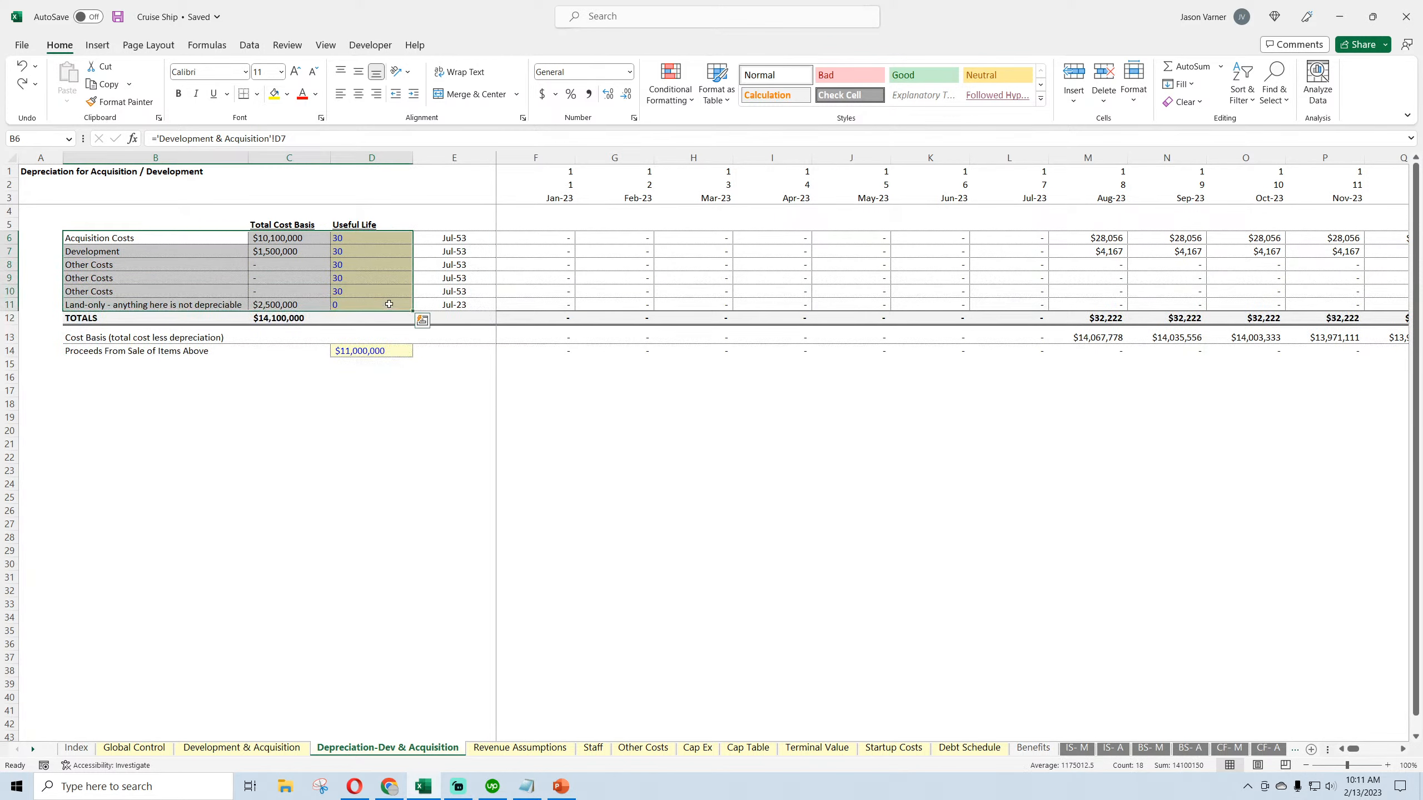
drag(371, 239, 370, 305)
click(370, 306)
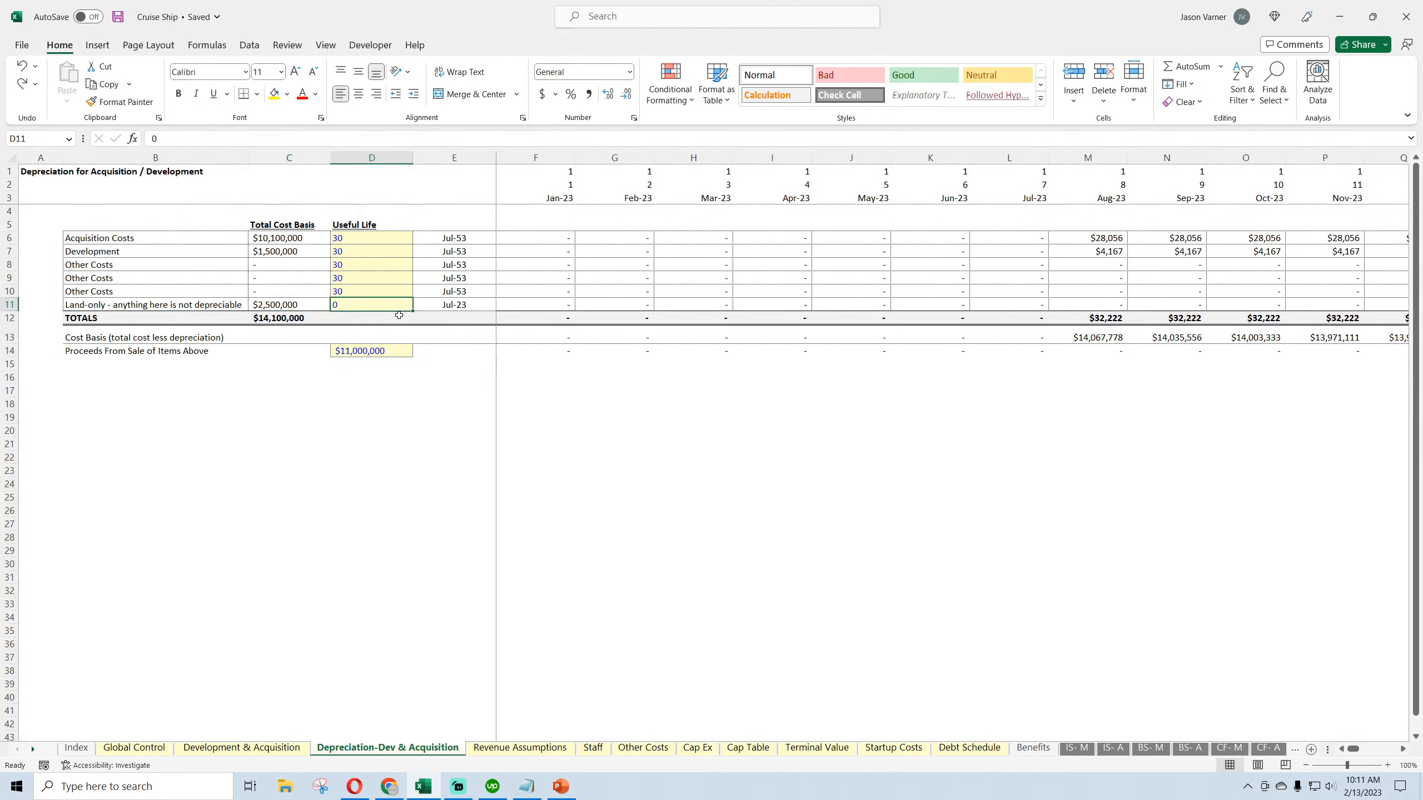
click(160, 305)
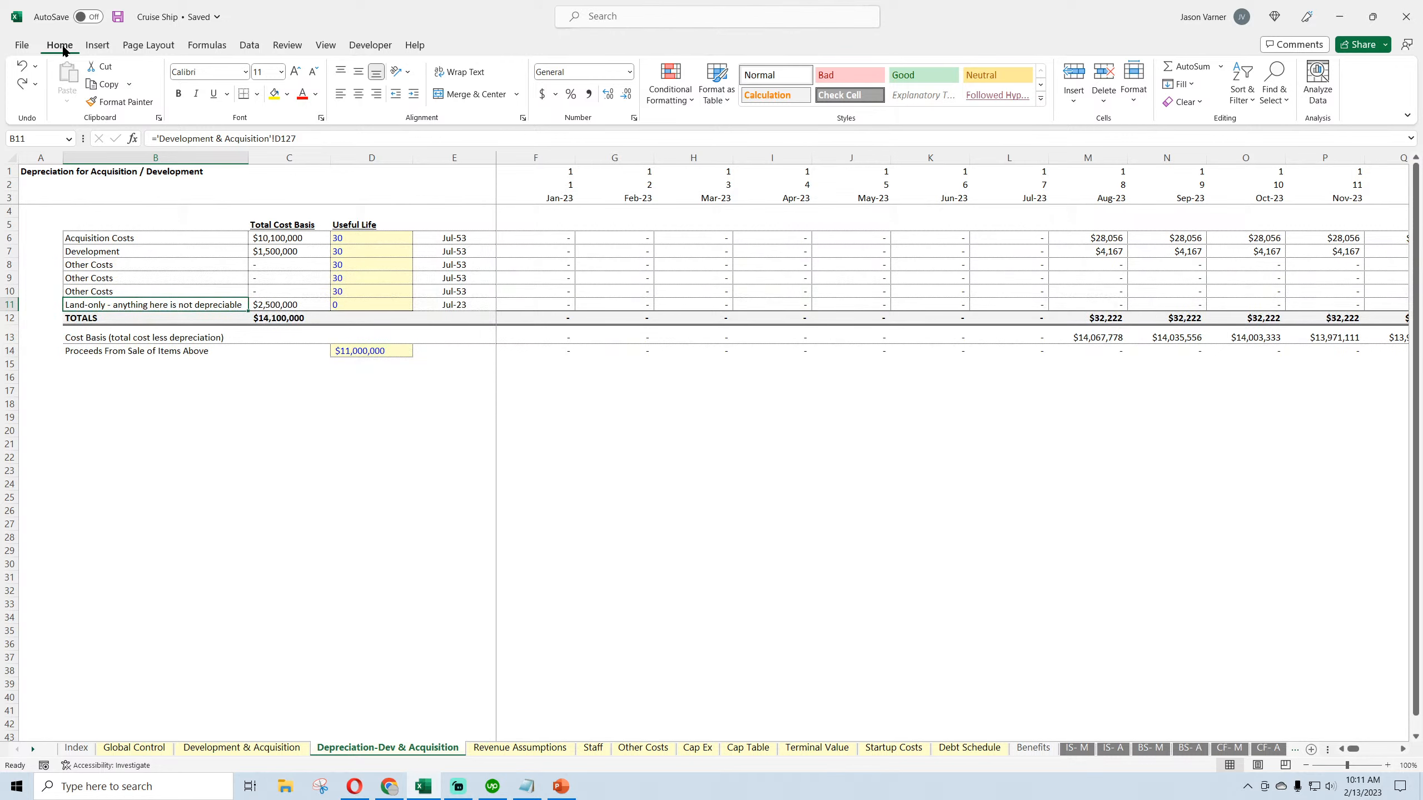
click(119, 17)
Inspect the three Other Costs rows and the Development row of the depreciation schedule
drag(103, 267, 112, 290)
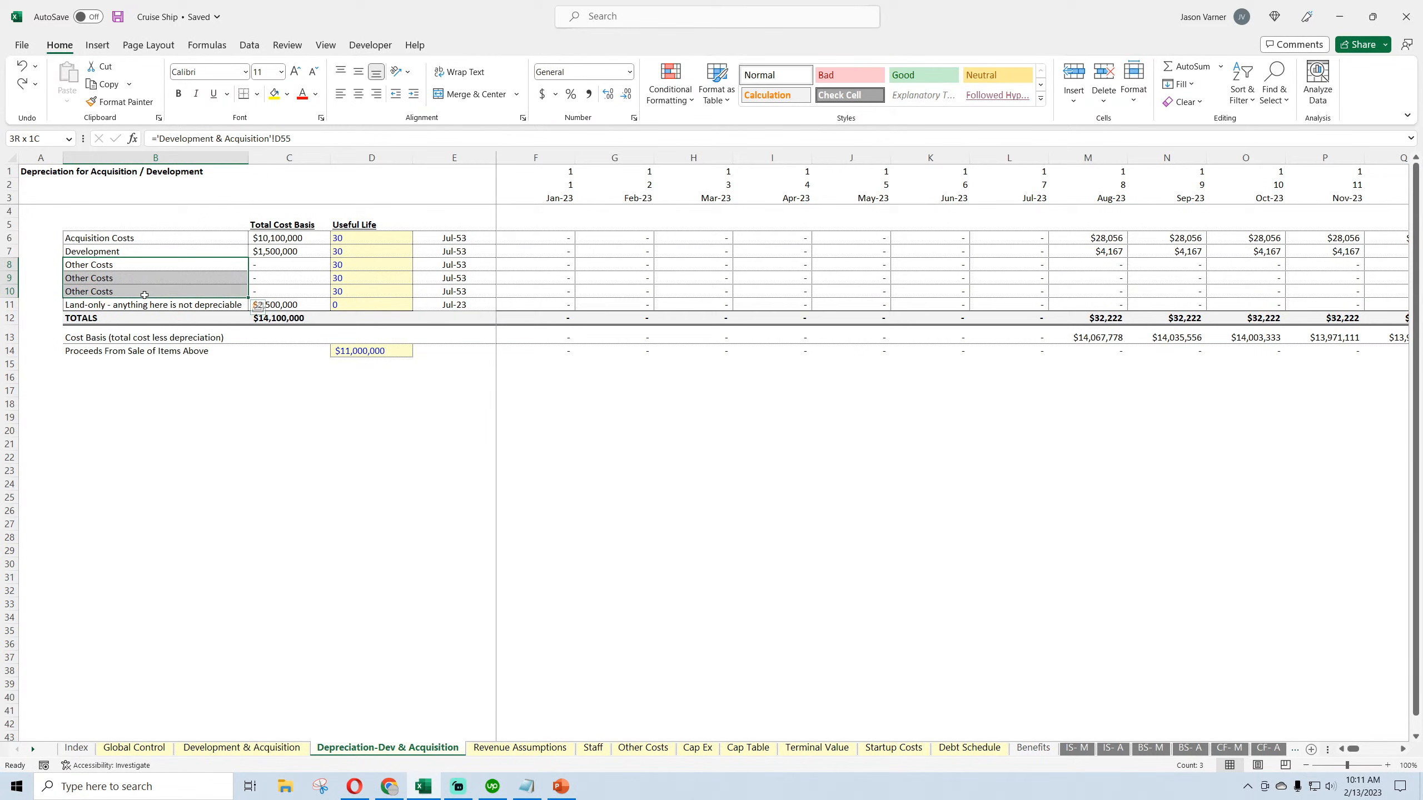
key(shift+Right)
click(207, 250)
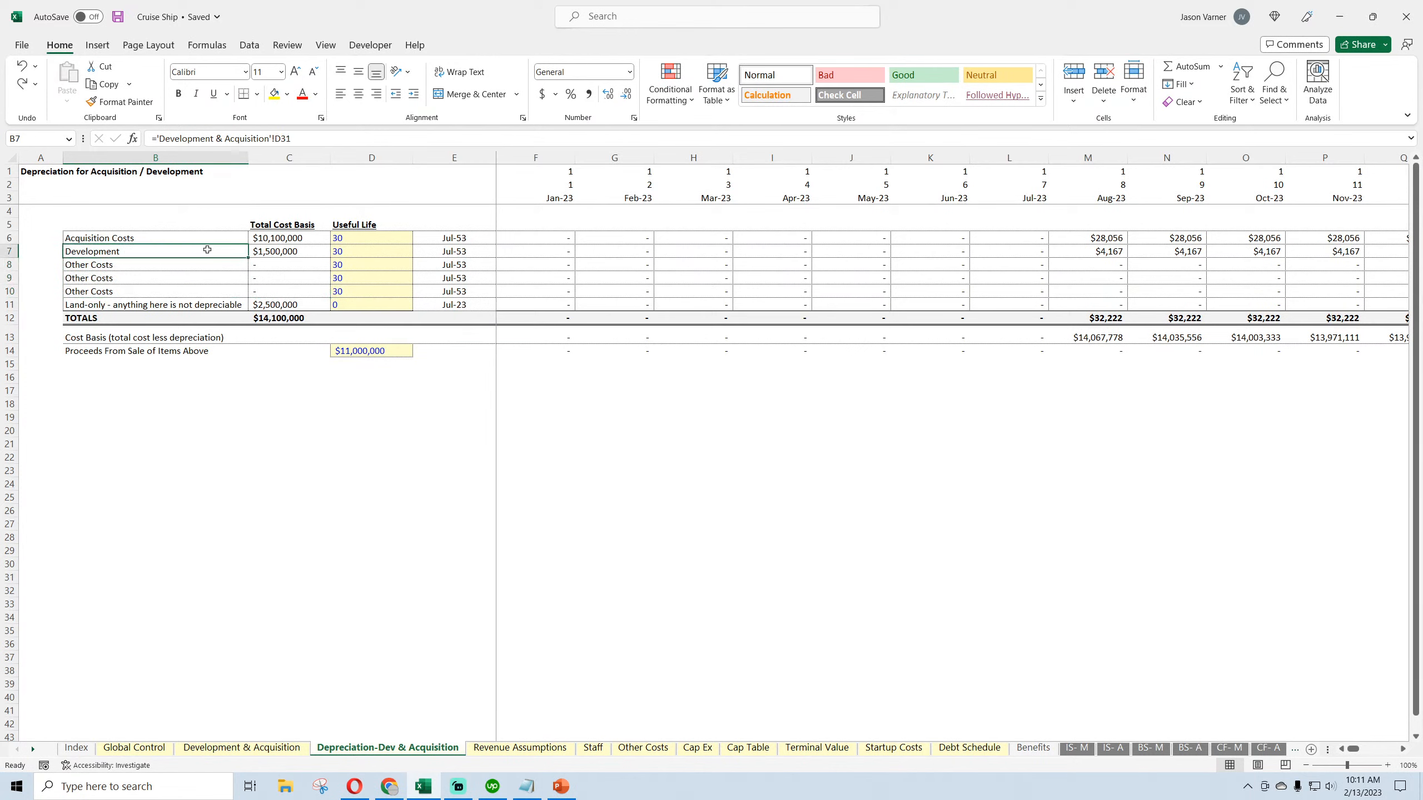
key(shift+Right)
key(shift+Right)
Examine each depreciable cost category, and the total cost basis and useful life of Acquisition Costs
click(146, 238)
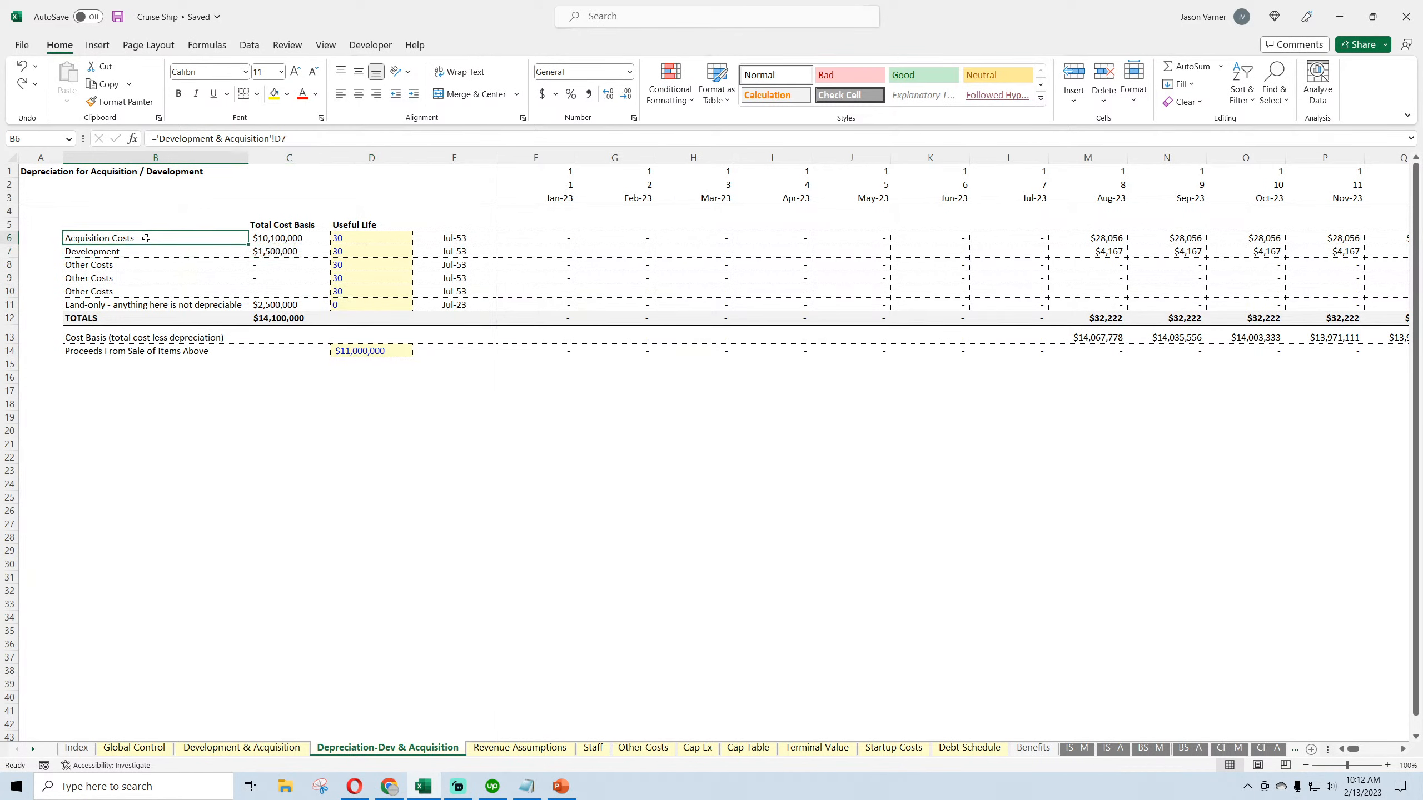
click(130, 251)
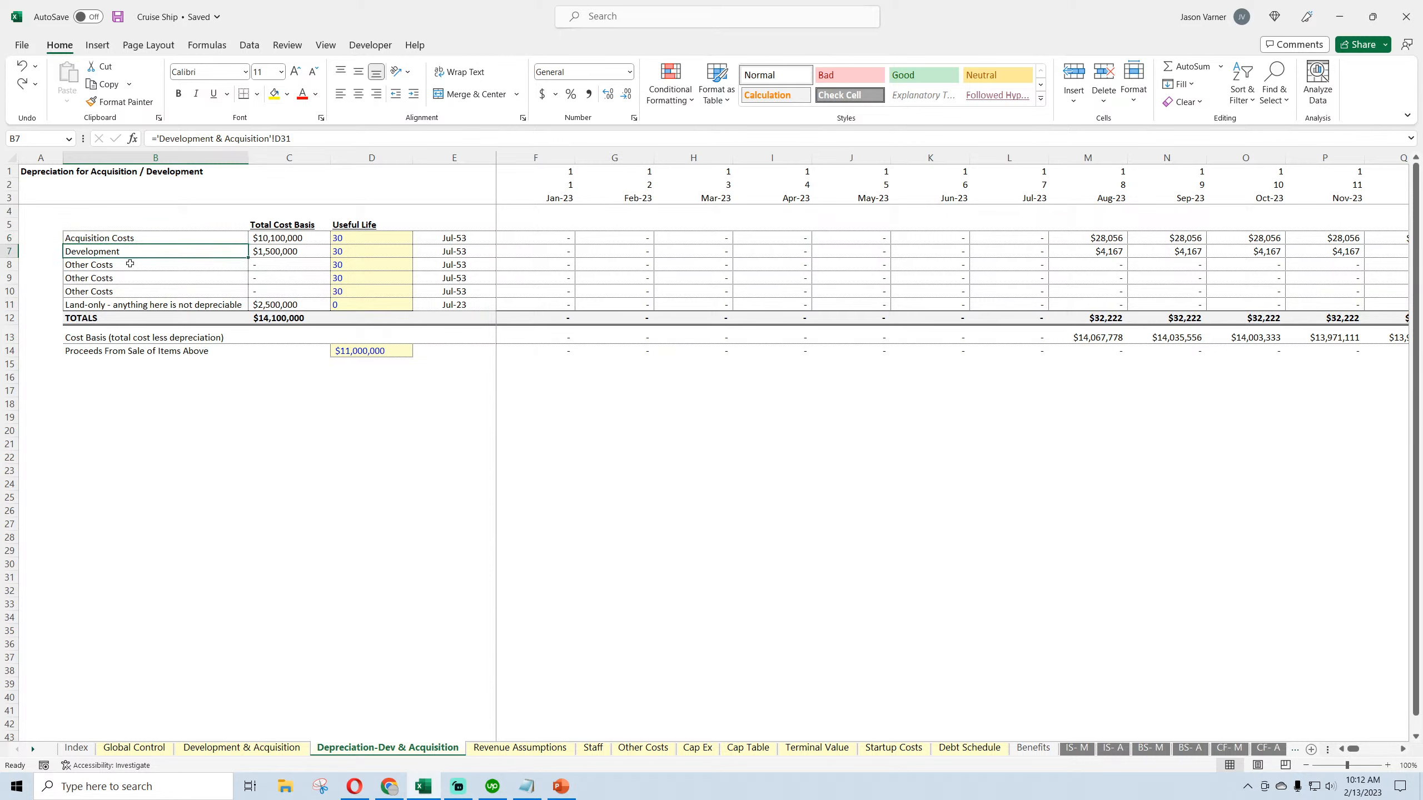
click(130, 264)
click(131, 280)
click(132, 291)
click(139, 241)
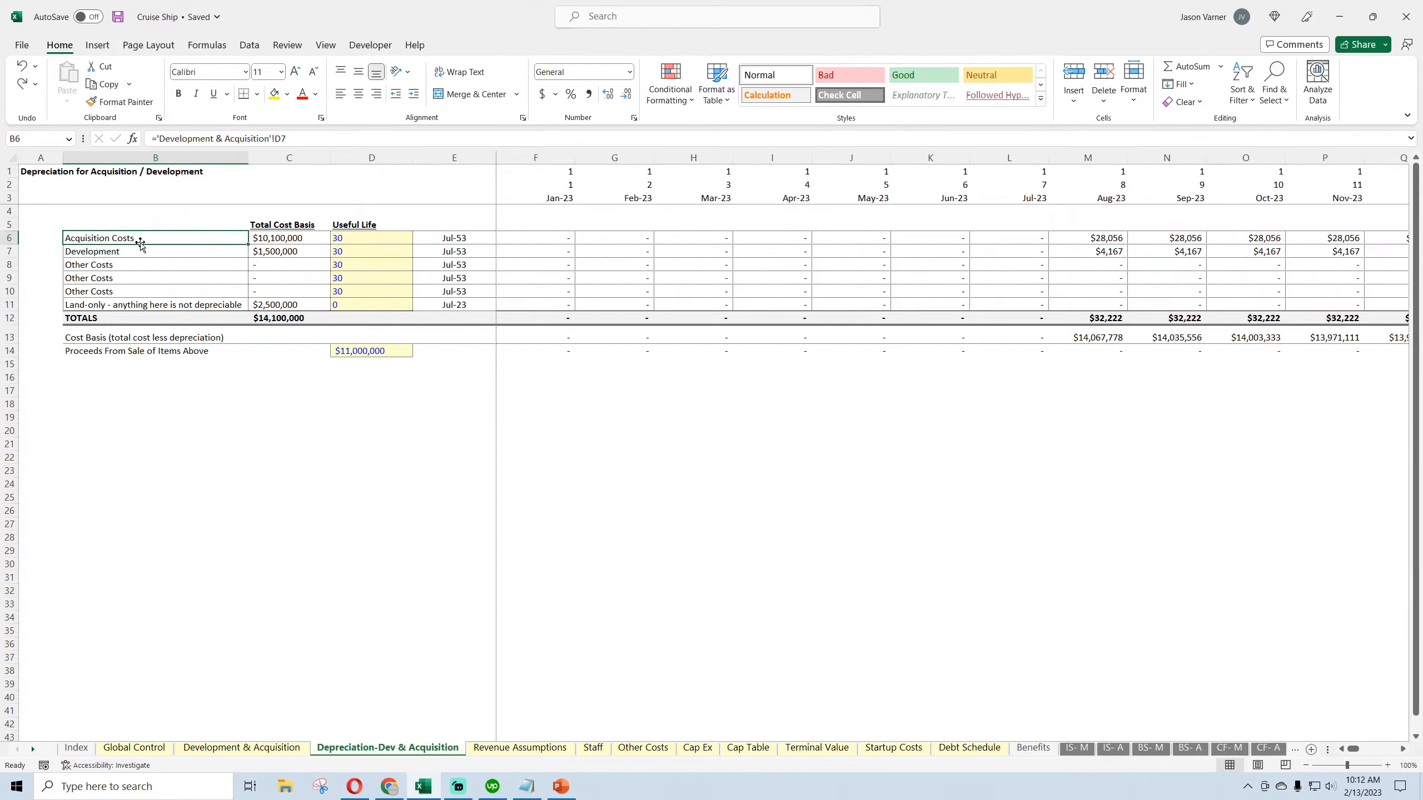
click(285, 241)
click(356, 238)
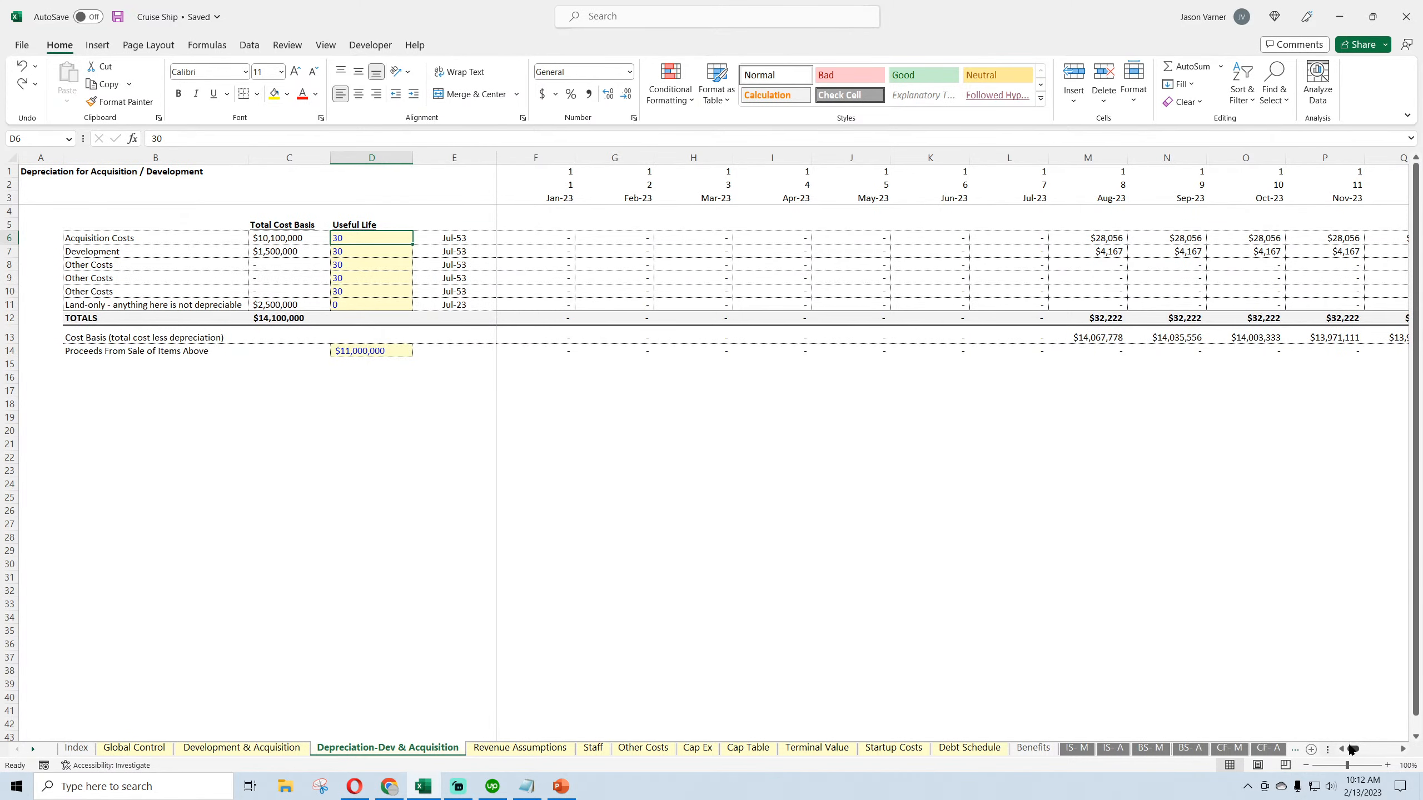
View the depreciation schedule's final months through Dec-32 and the Proceeds From Sale of Items Above input
drag(1352, 751, 1406, 754)
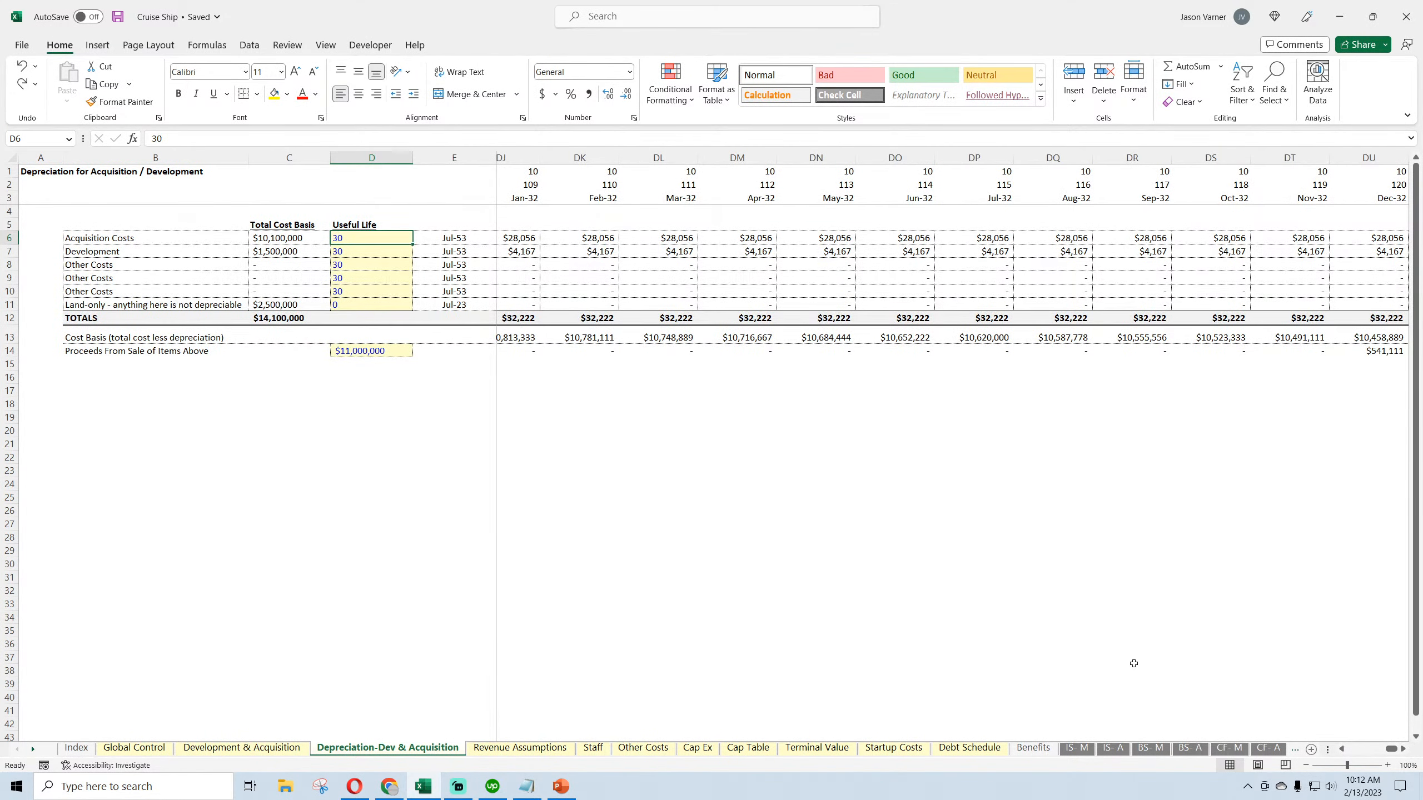
click(223, 346)
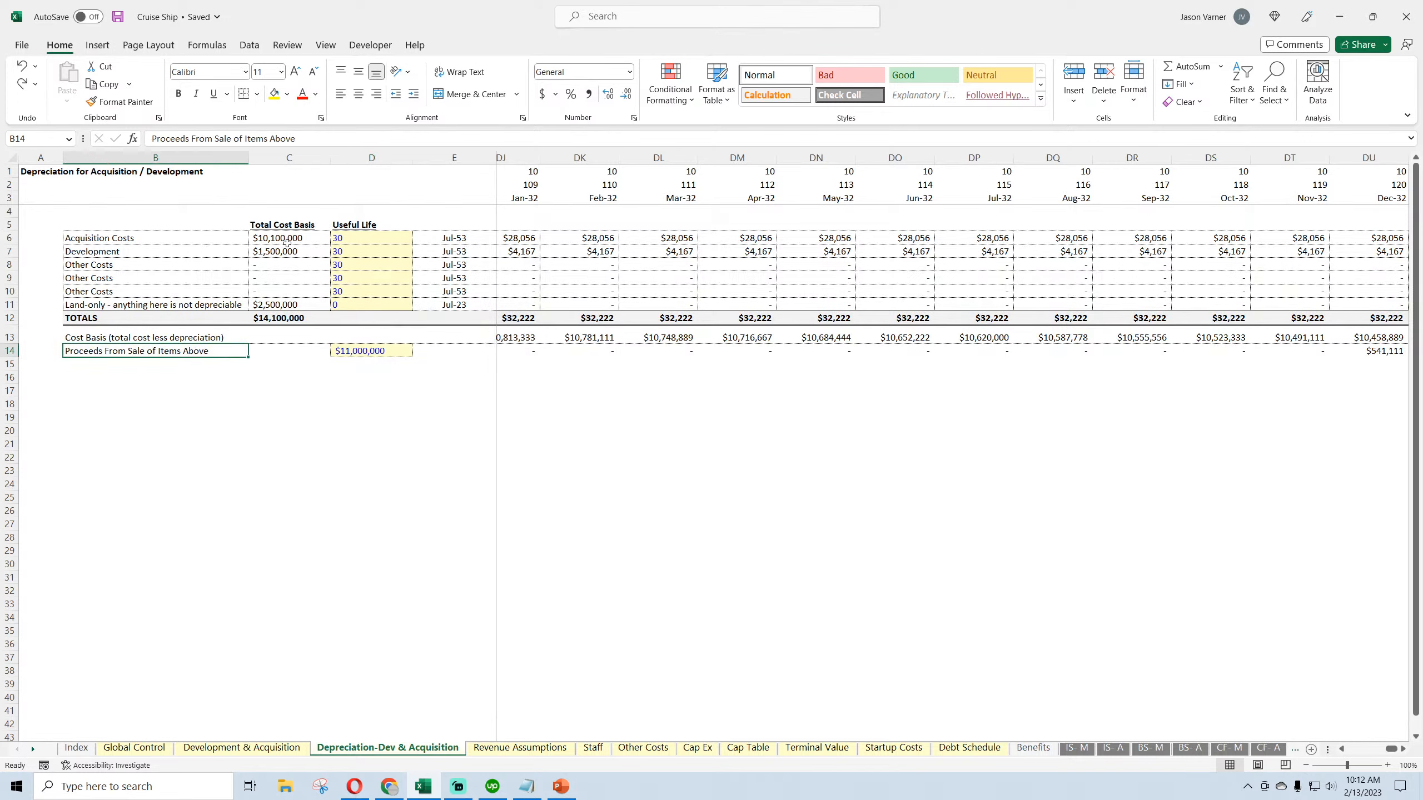
click(354, 352)
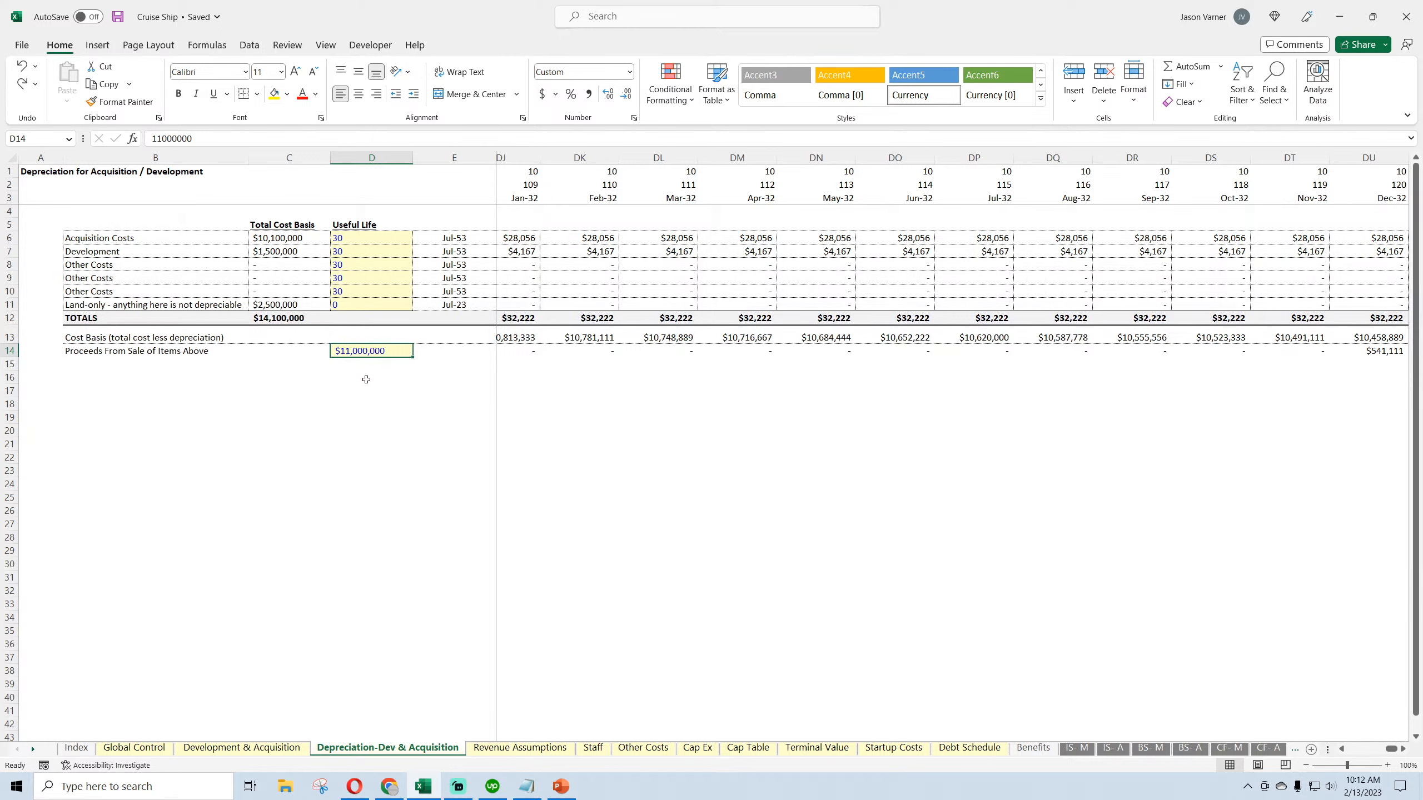
Check the EBITDA Multiple on the Terminal Value sheet, save the workbook, and return to the depreciation sheet
click(816, 748)
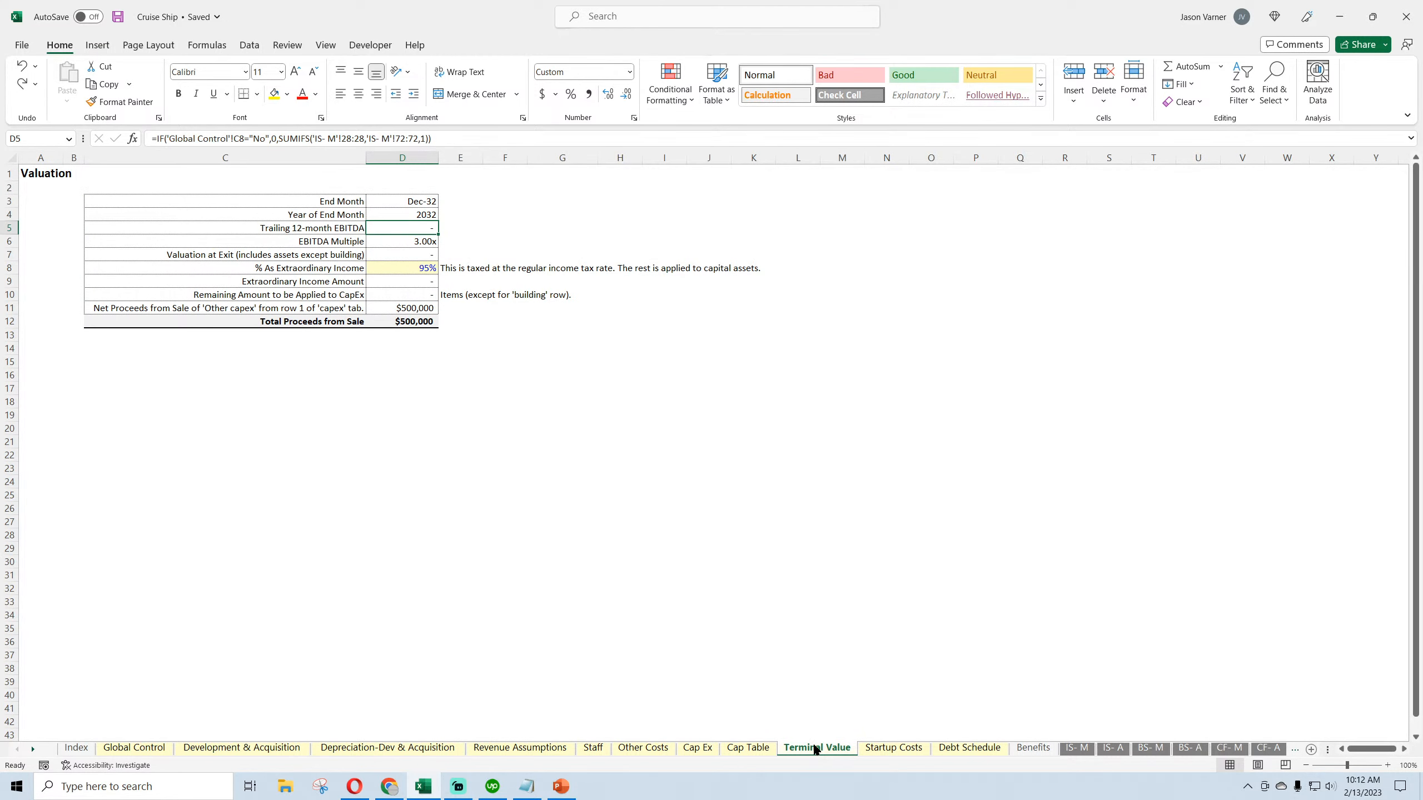
click(118, 17)
click(405, 242)
click(387, 748)
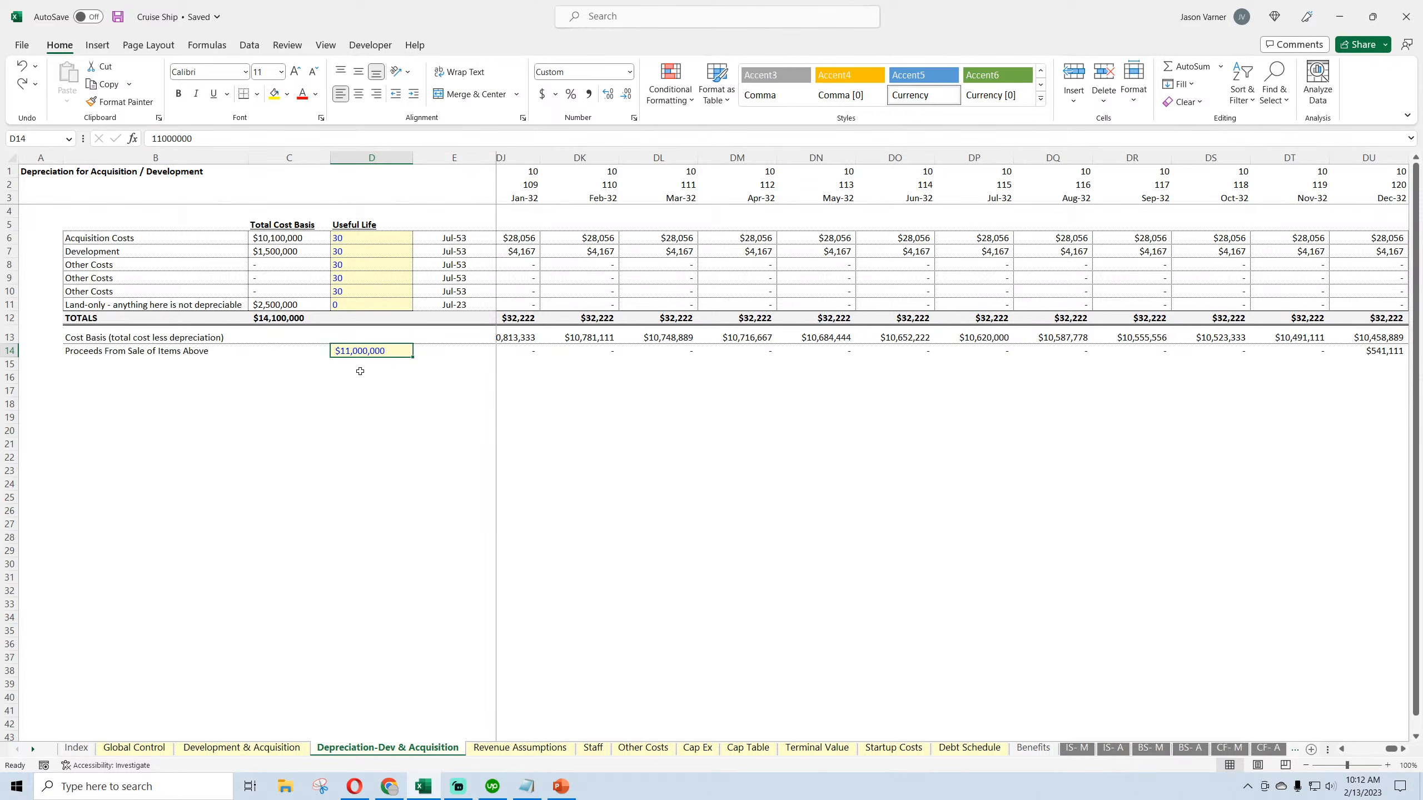
Highlight the Revenue Assumptions description on the Index sheet in yellow, and review the startup cost and financial statement descriptions
click(502, 751)
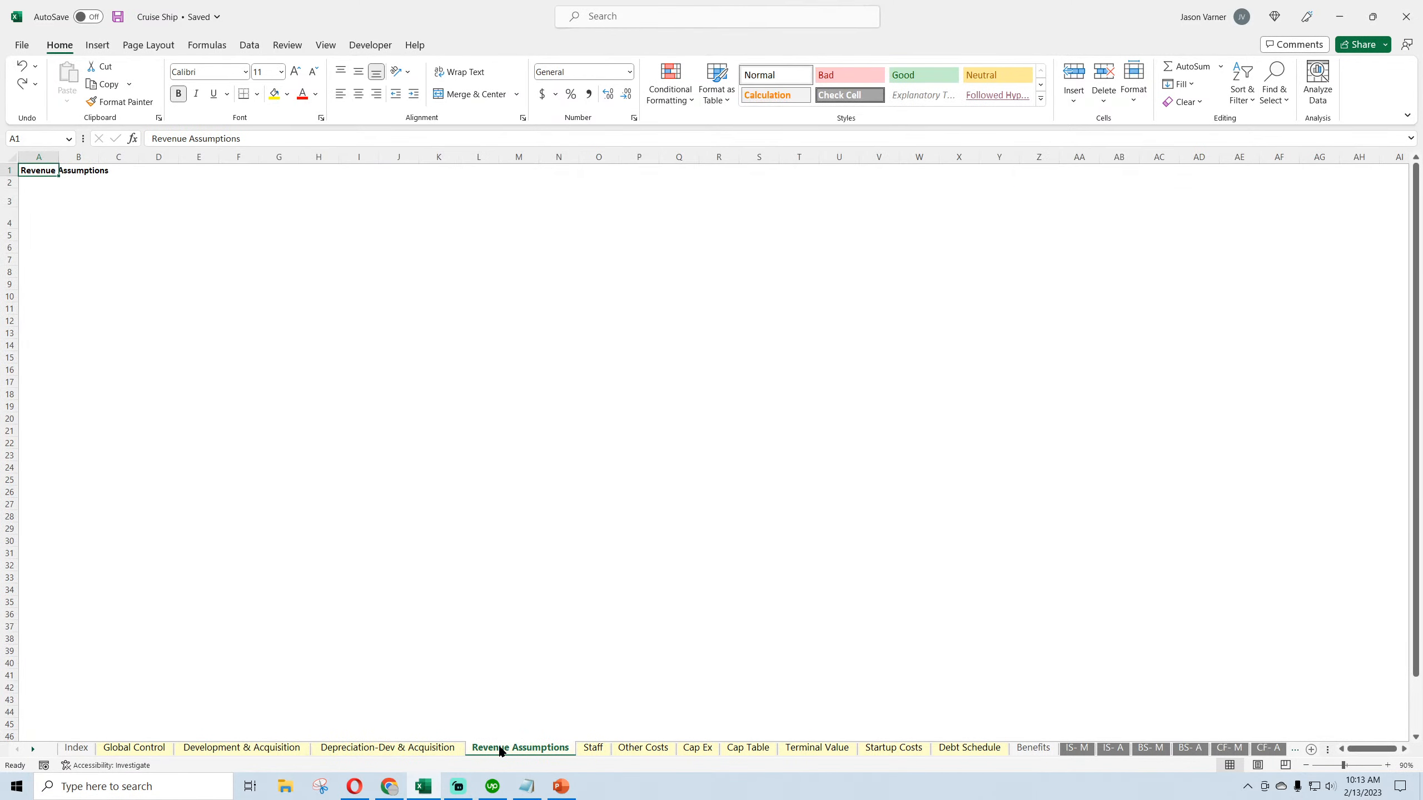
click(73, 749)
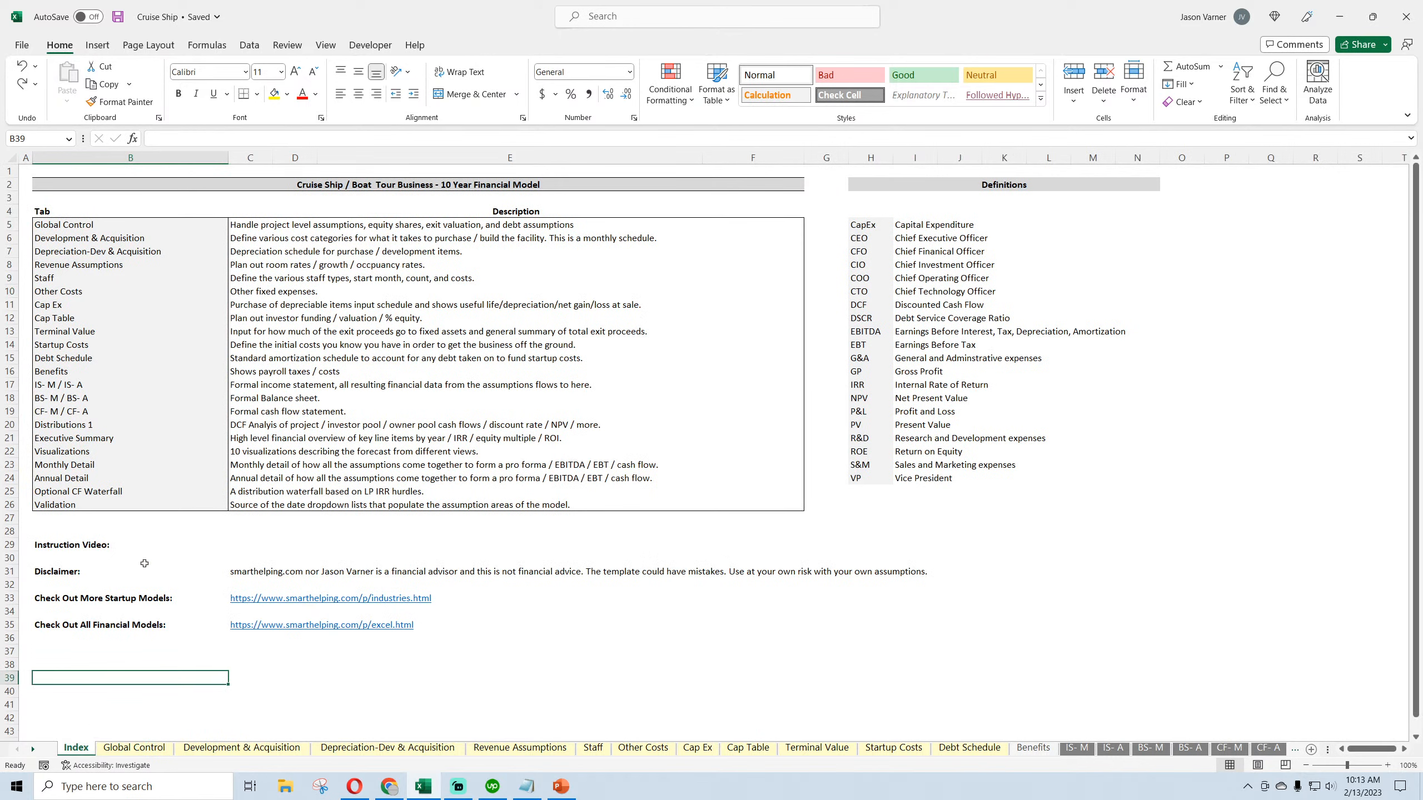
click(245, 239)
drag(250, 264, 731, 263)
click(274, 93)
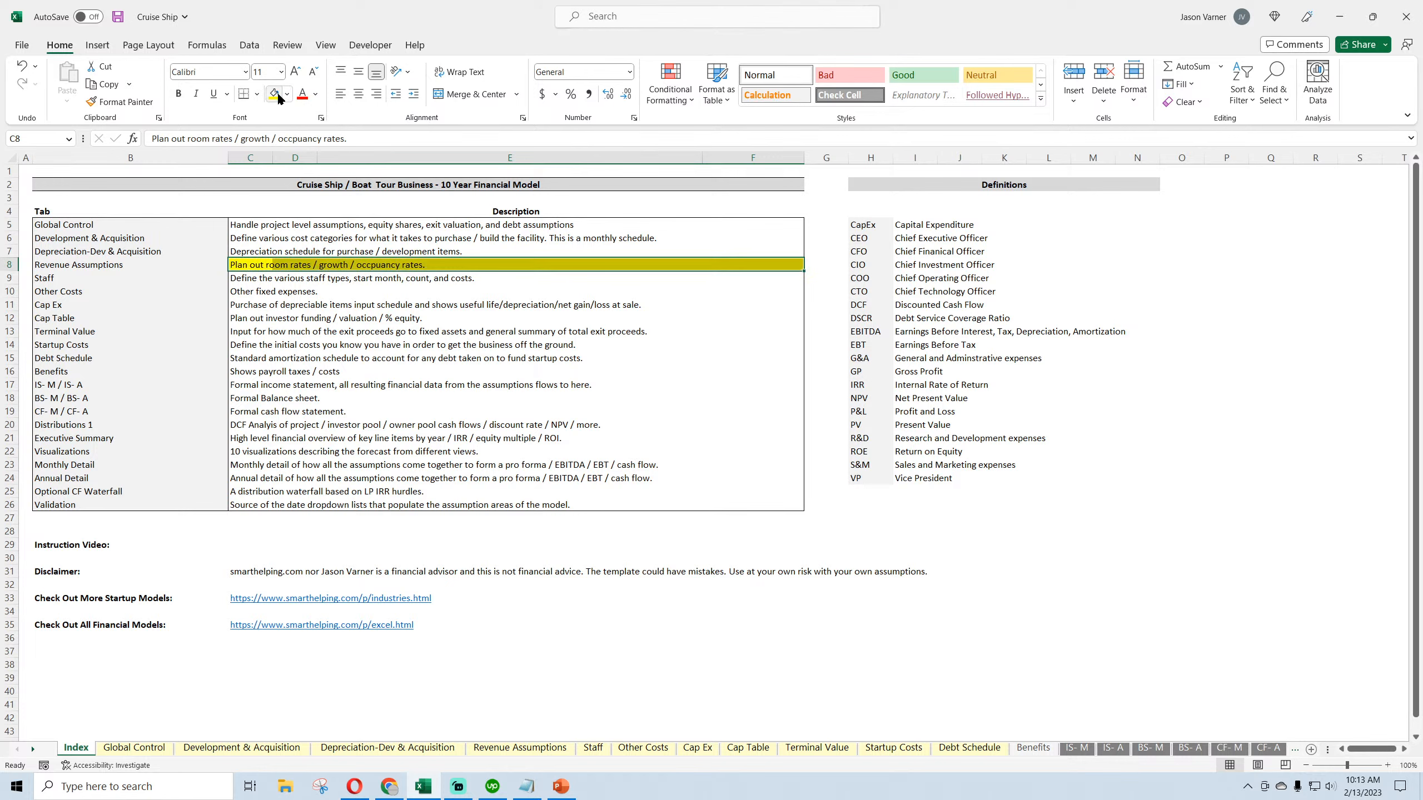
click(261, 343)
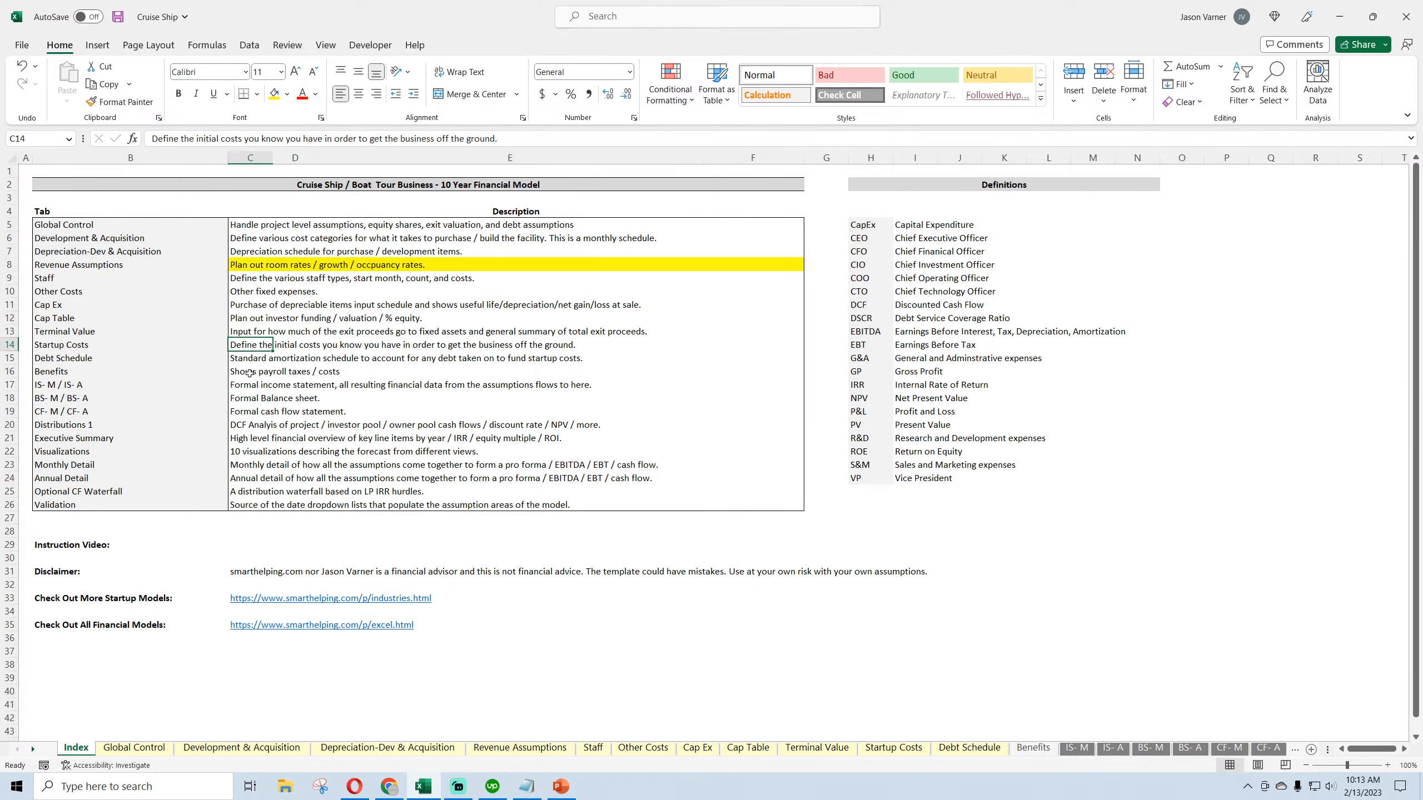
drag(248, 385, 250, 409)
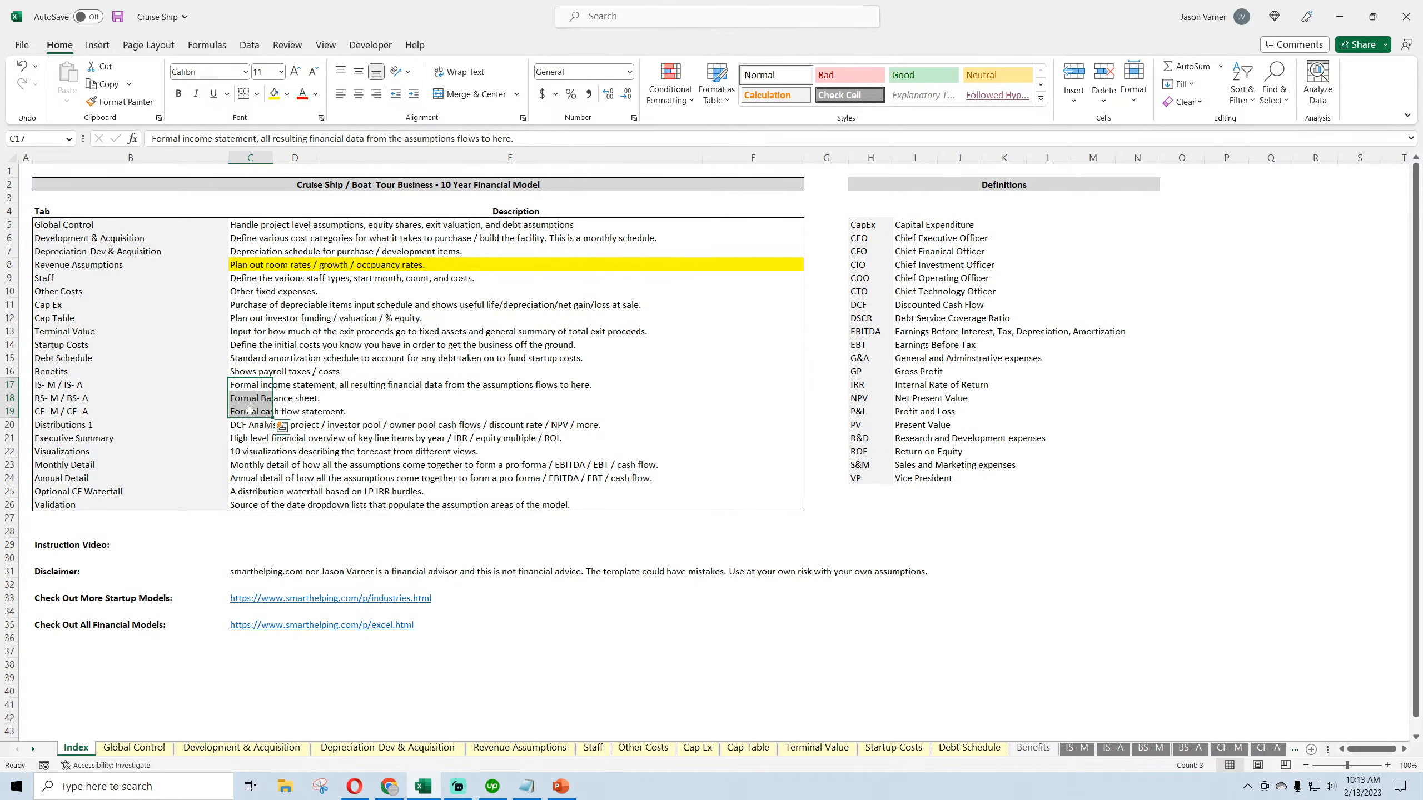
Review the available months for Month Cruise Launches - Revenue Start on the Global Control sheet
click(134, 748)
click(202, 752)
click(134, 748)
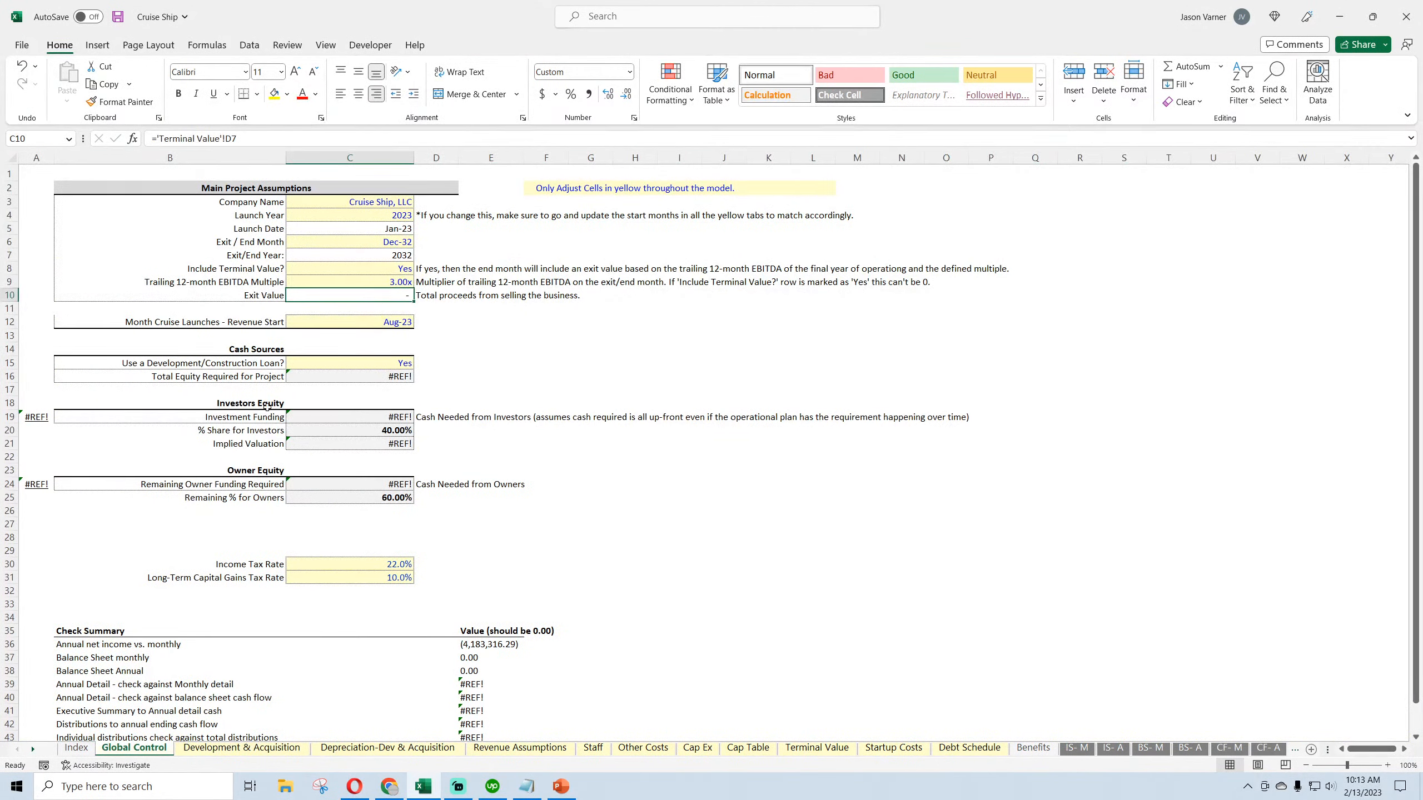
click(249, 324)
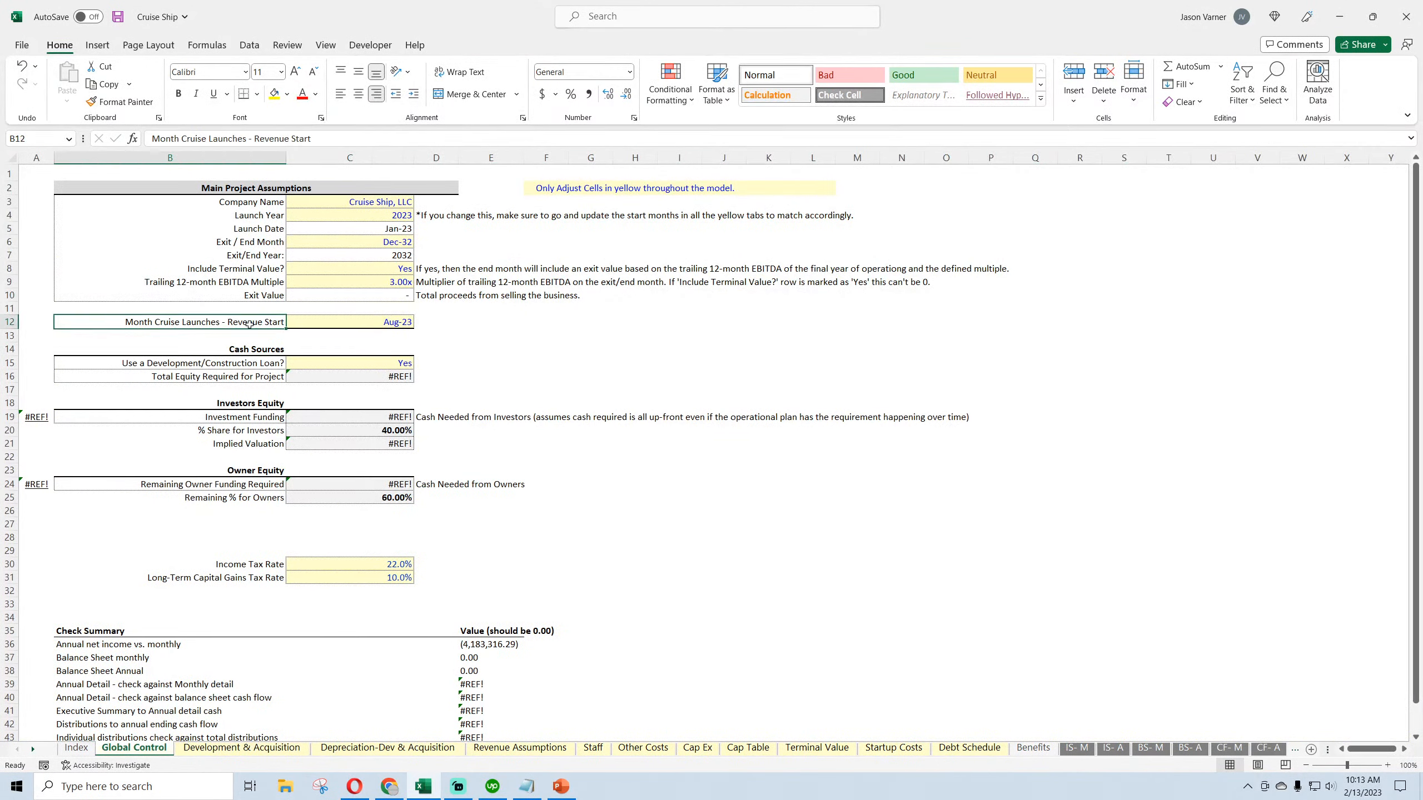
click(345, 327)
click(420, 323)
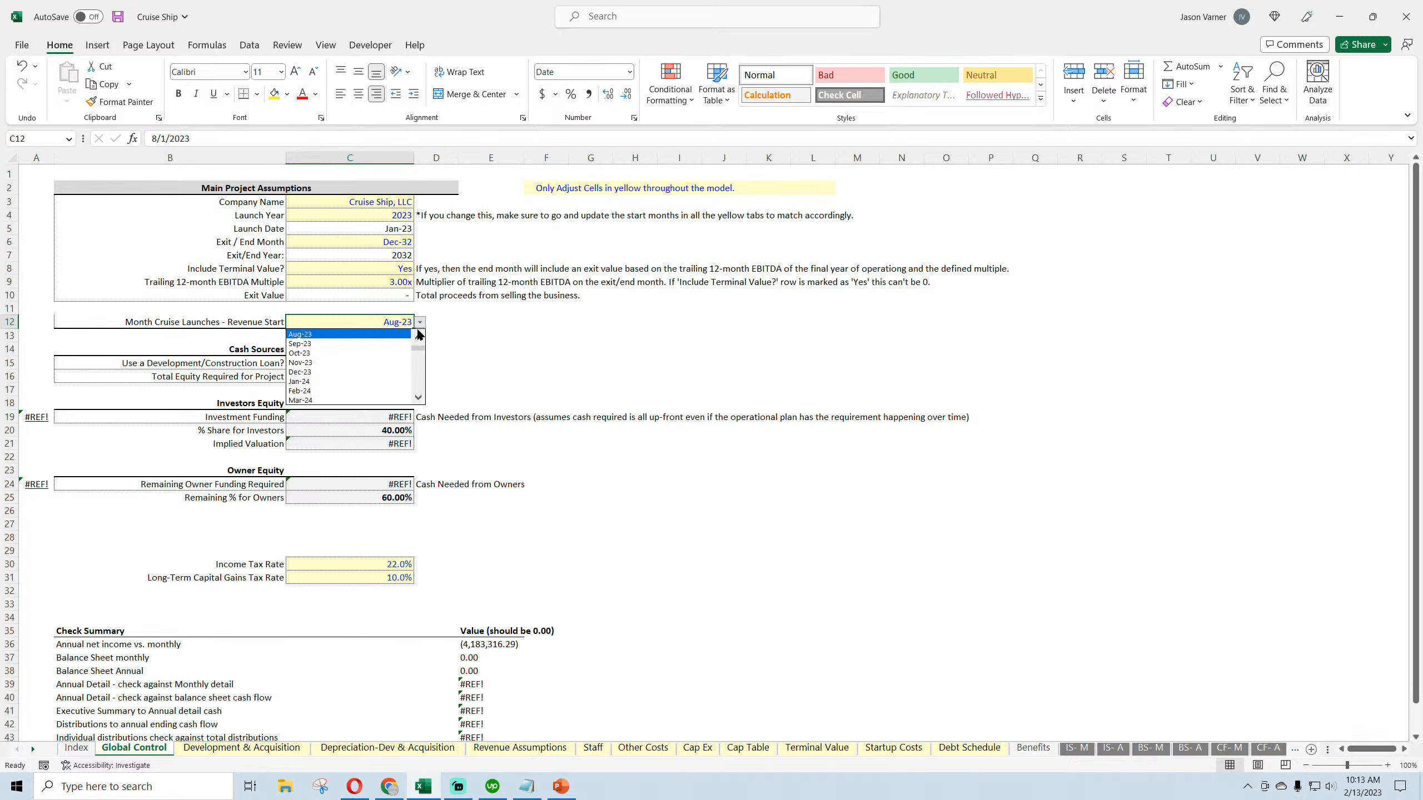
Switch from the Revenue Assumptions sheet to Chrome and check the live stream's analytics in YouTube Studio
click(524, 751)
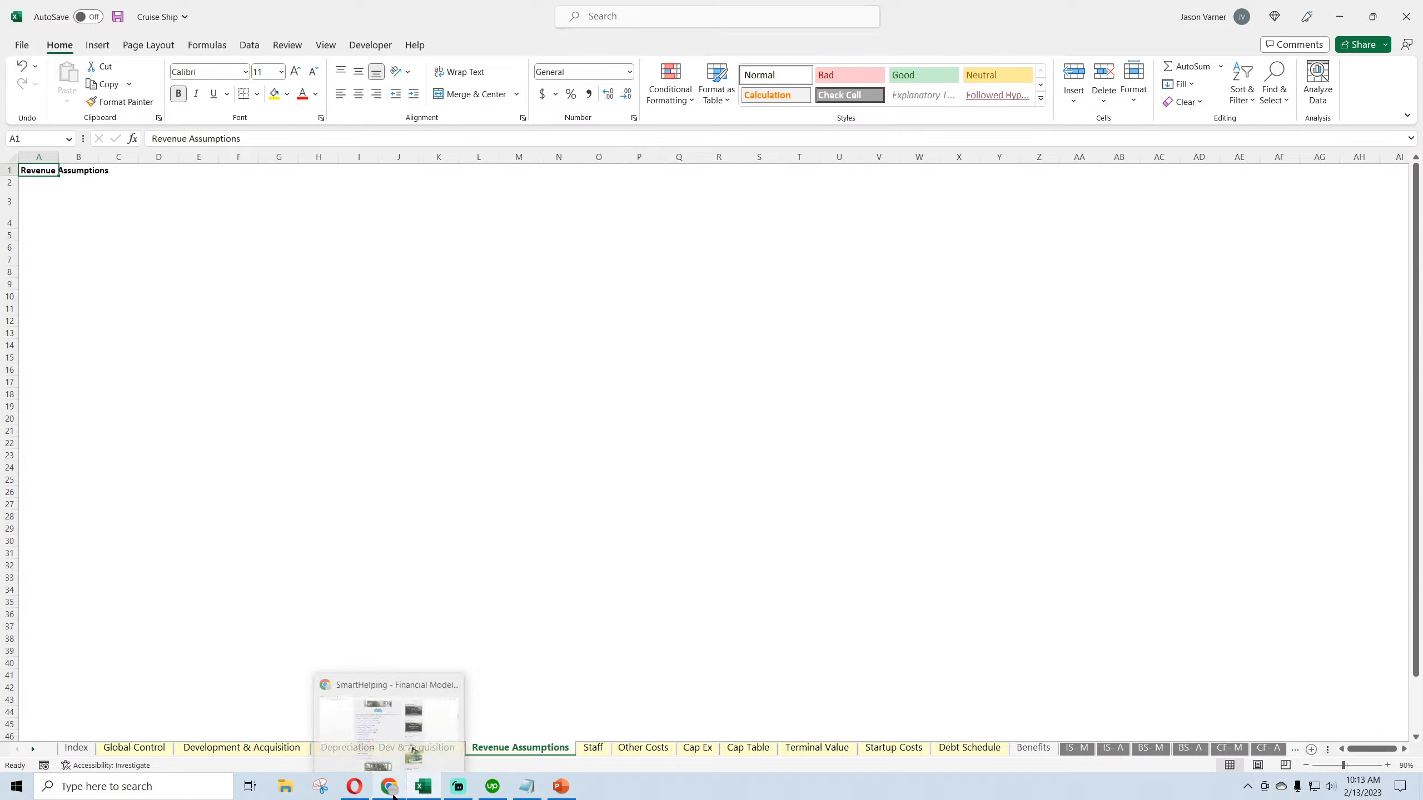
click(394, 690)
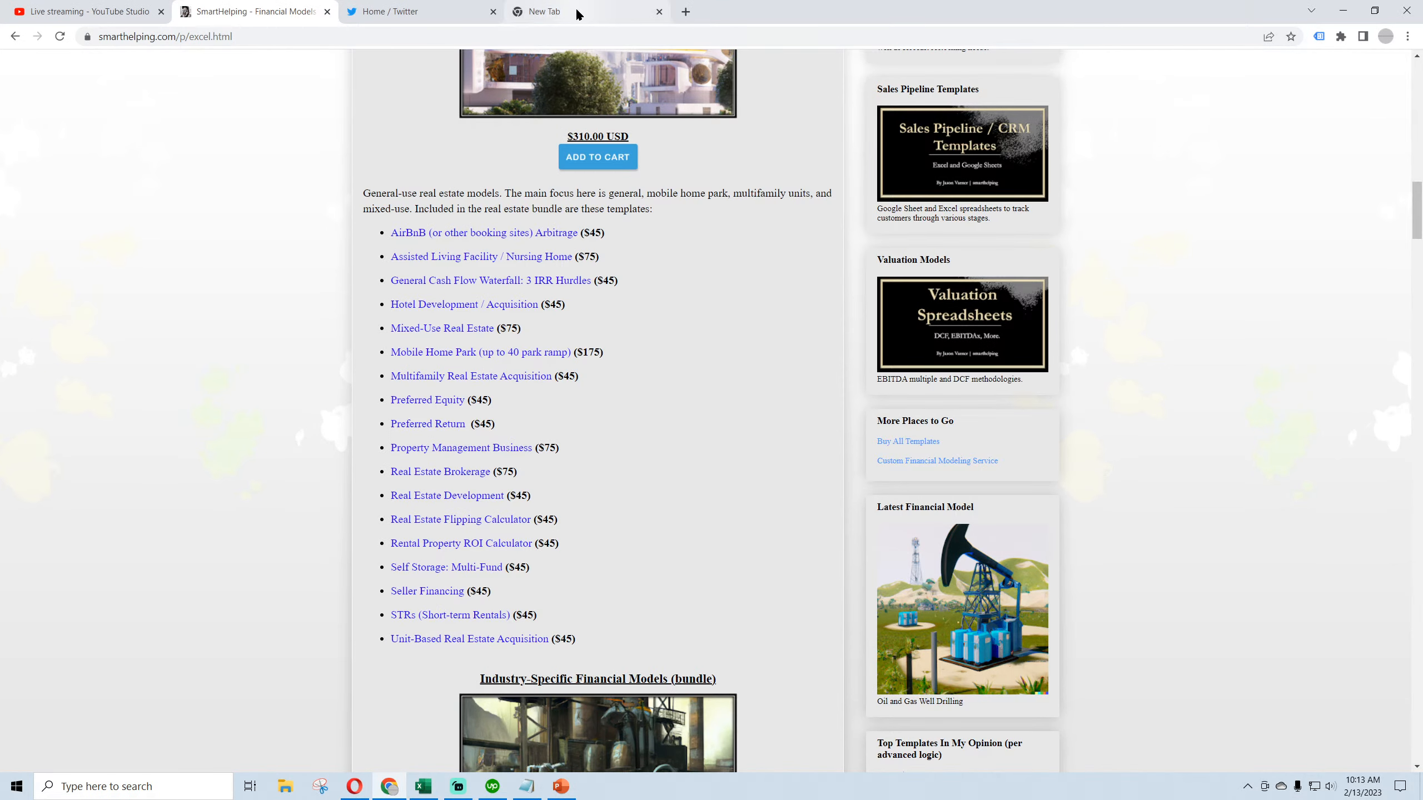
click(135, 9)
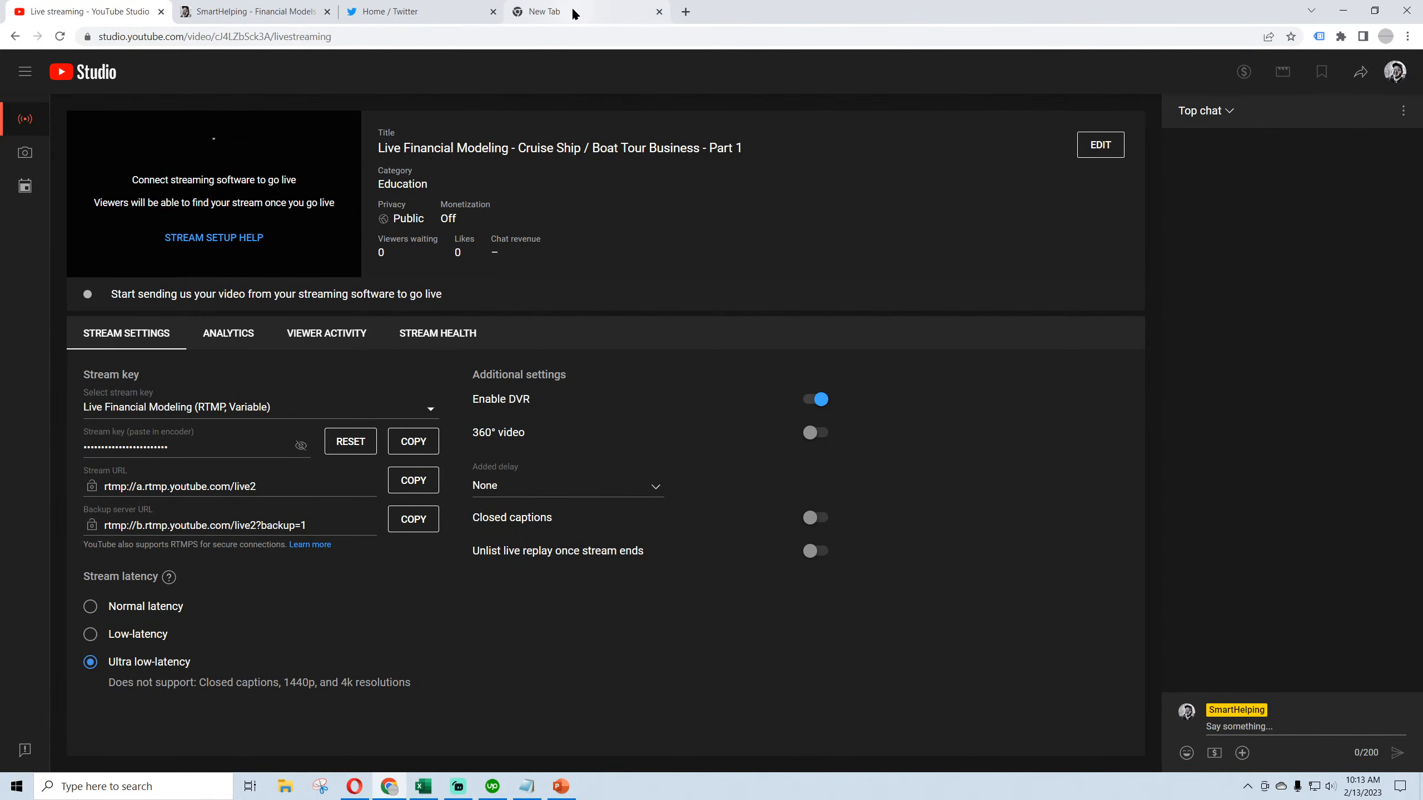
click(248, 333)
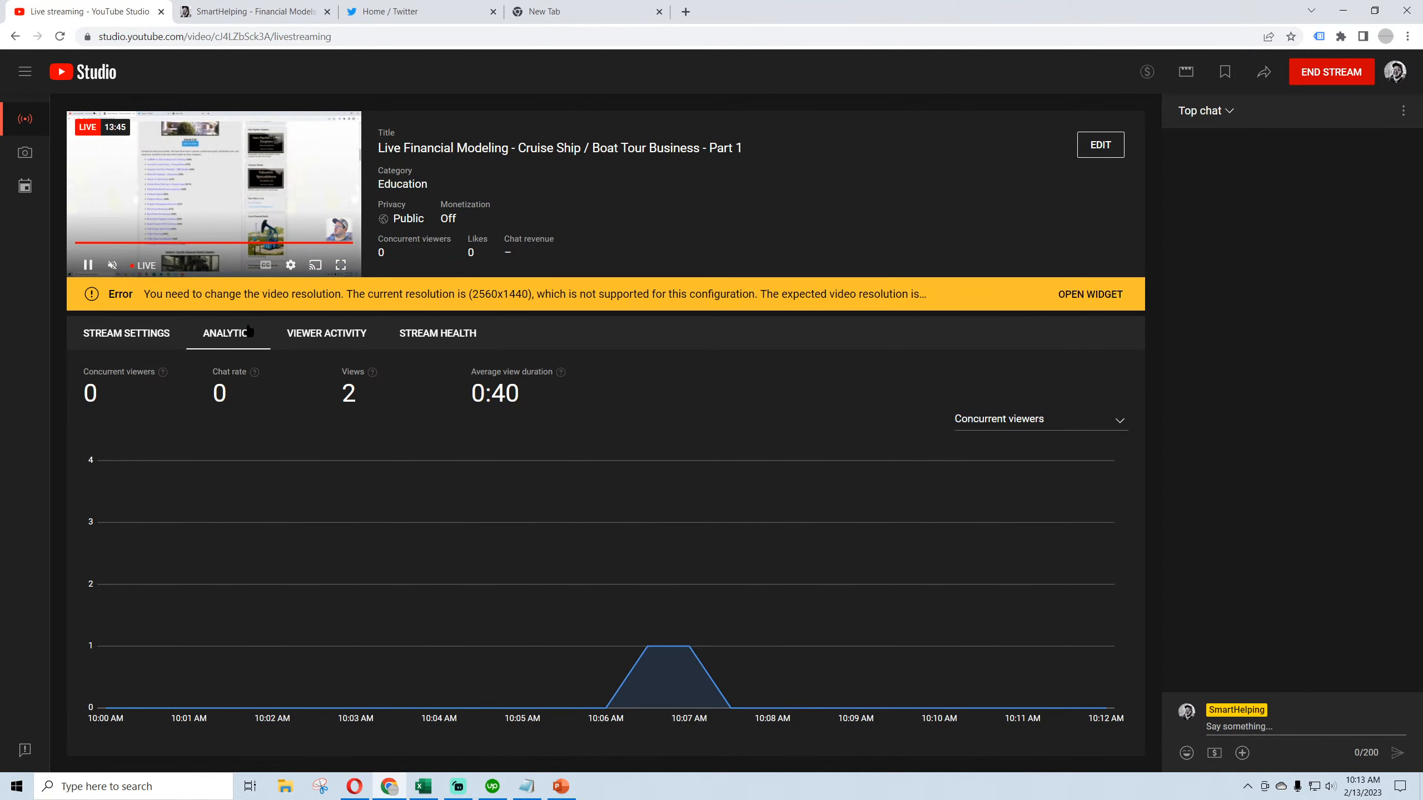
Search Google for "how does a cruise ship make money" and open The Hustle's article on the economics of cruise ships
click(591, 13)
click(580, 297)
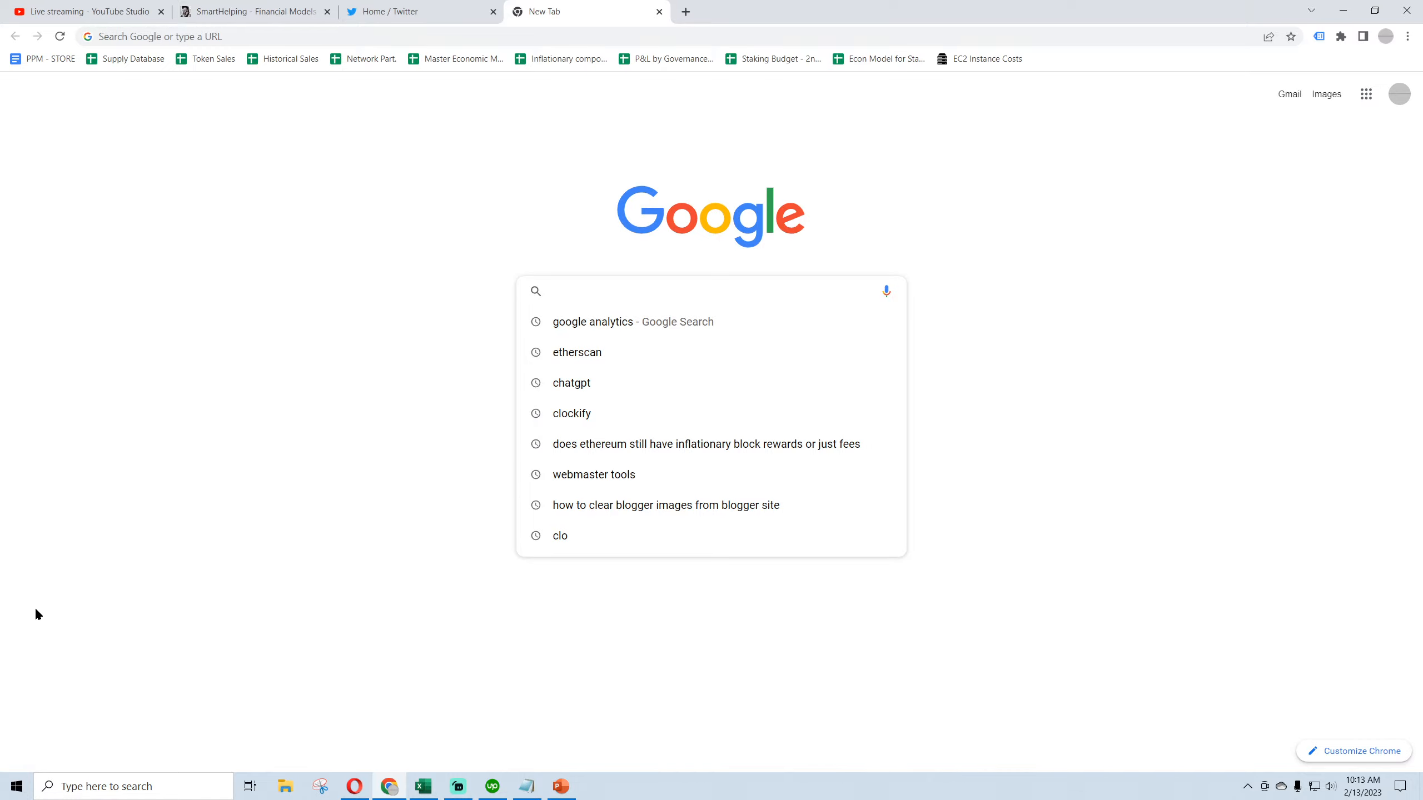
text(how does a cruise s)
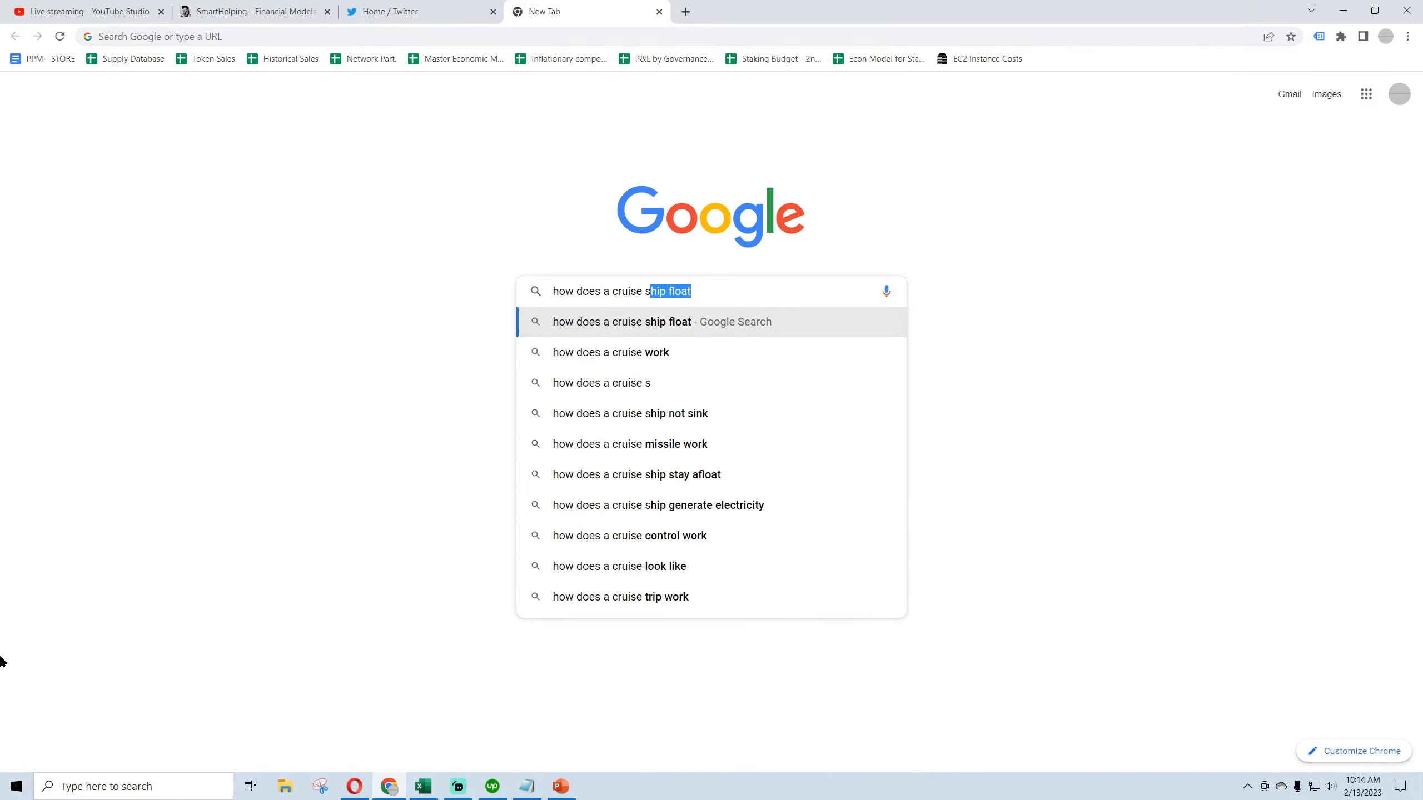
text(hip make money)
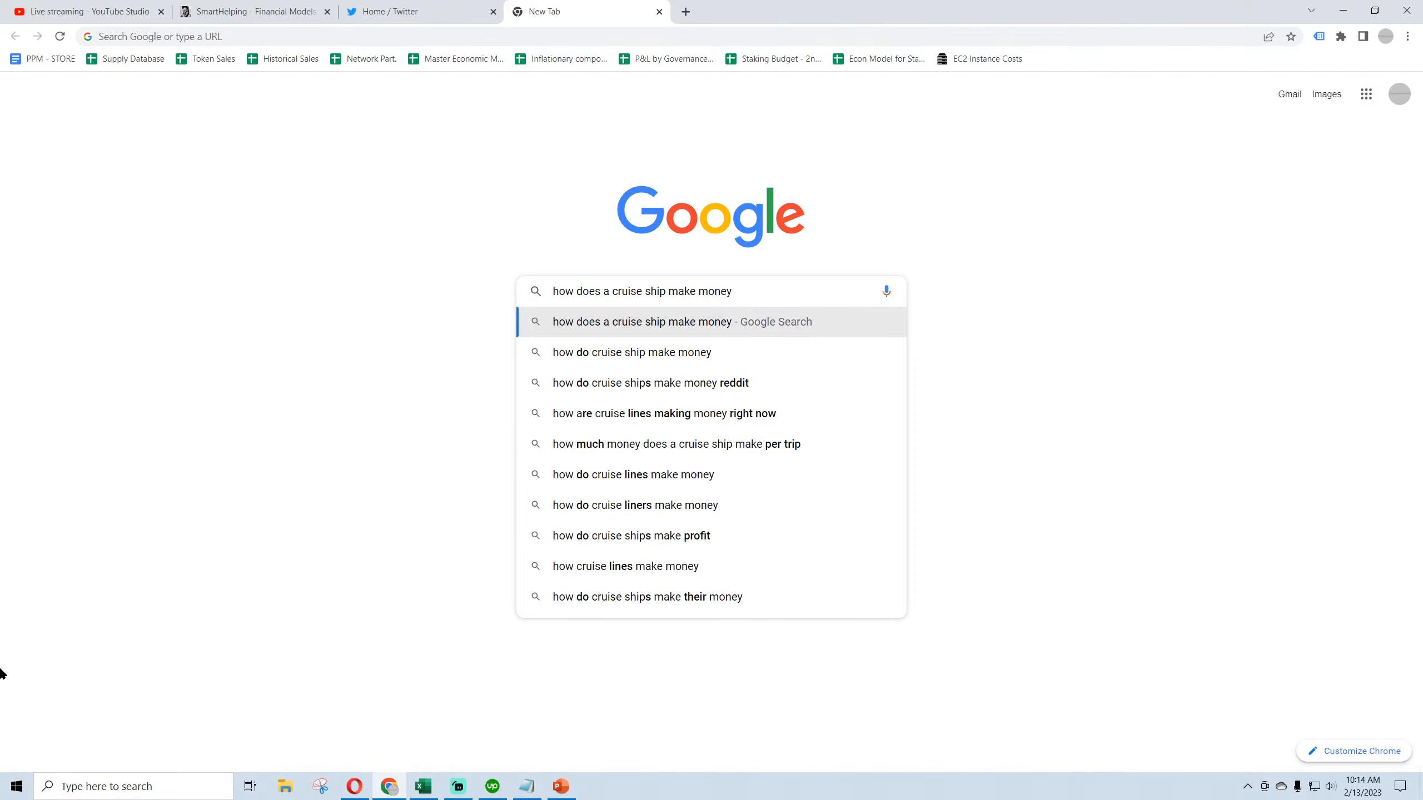
key(Return)
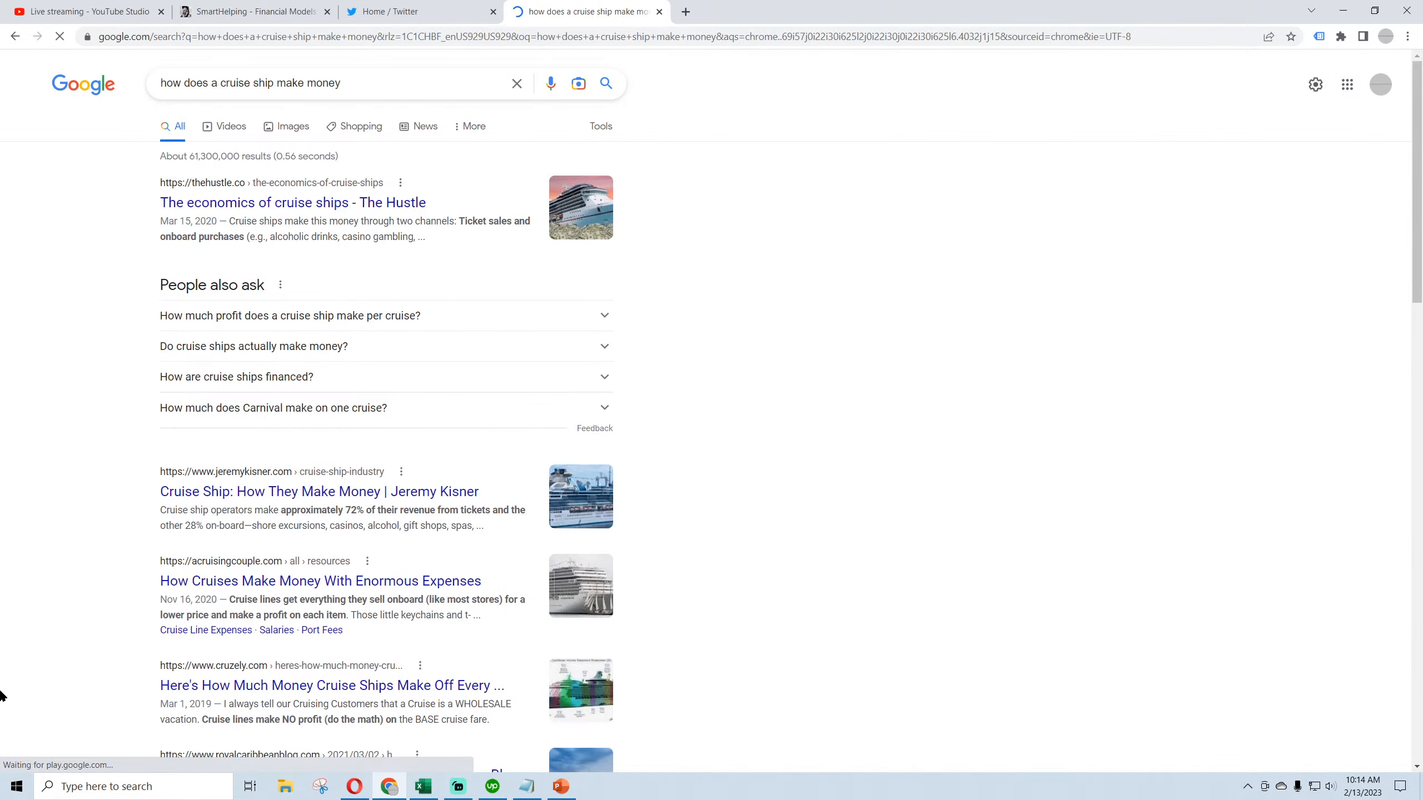
click(231, 205)
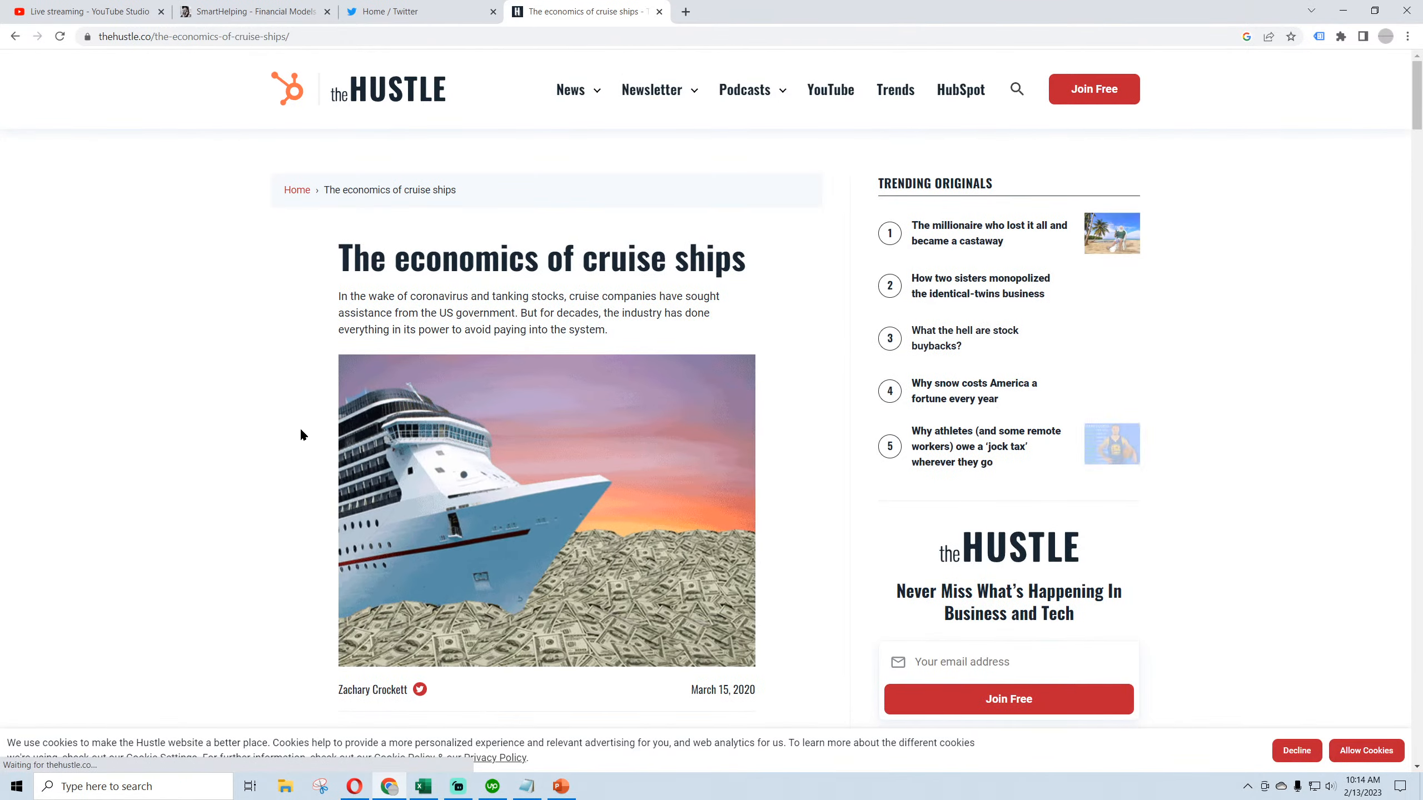
Read the article's introduction and examine the table of the largest cruise ship operators
scroll(301, 435, down, 5)
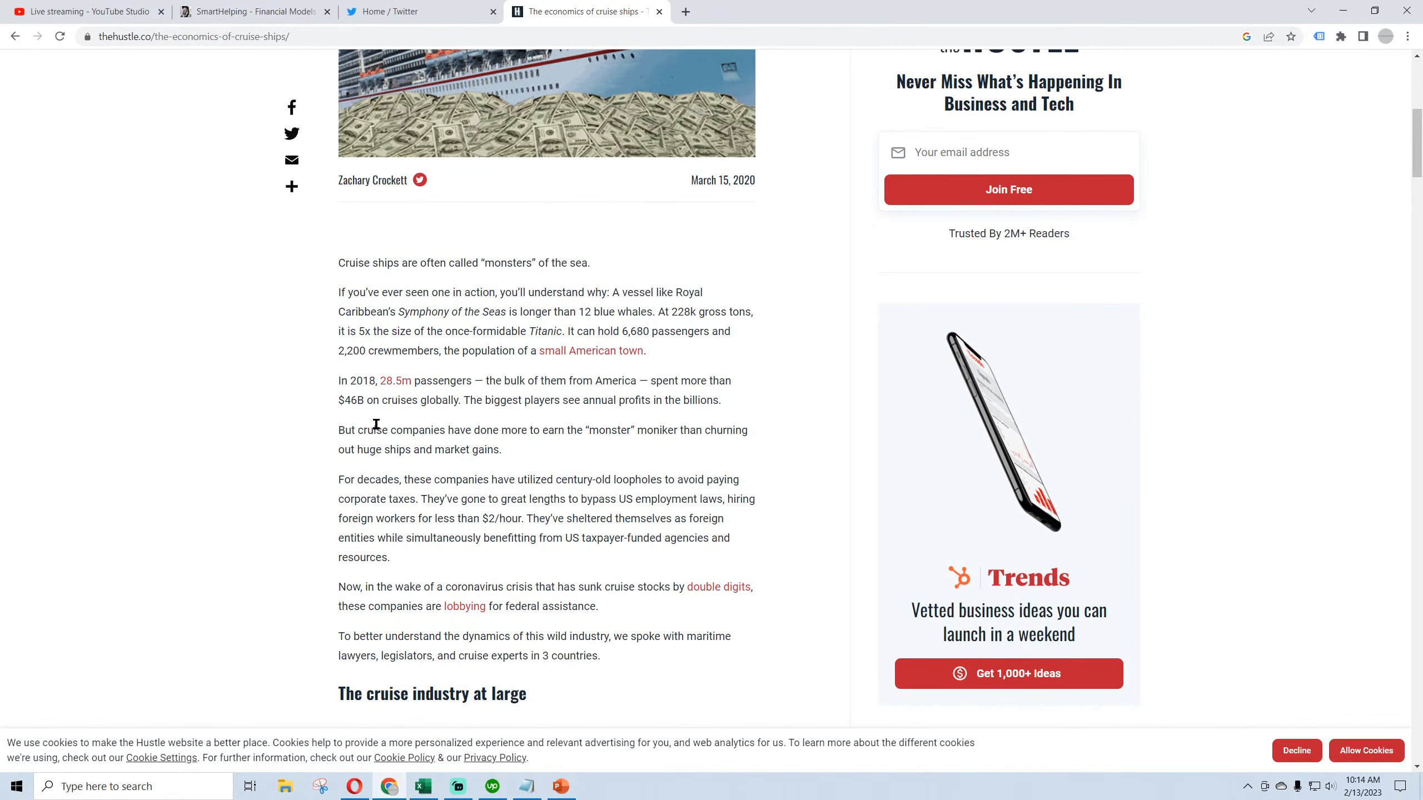
scroll(423, 493, down, 4)
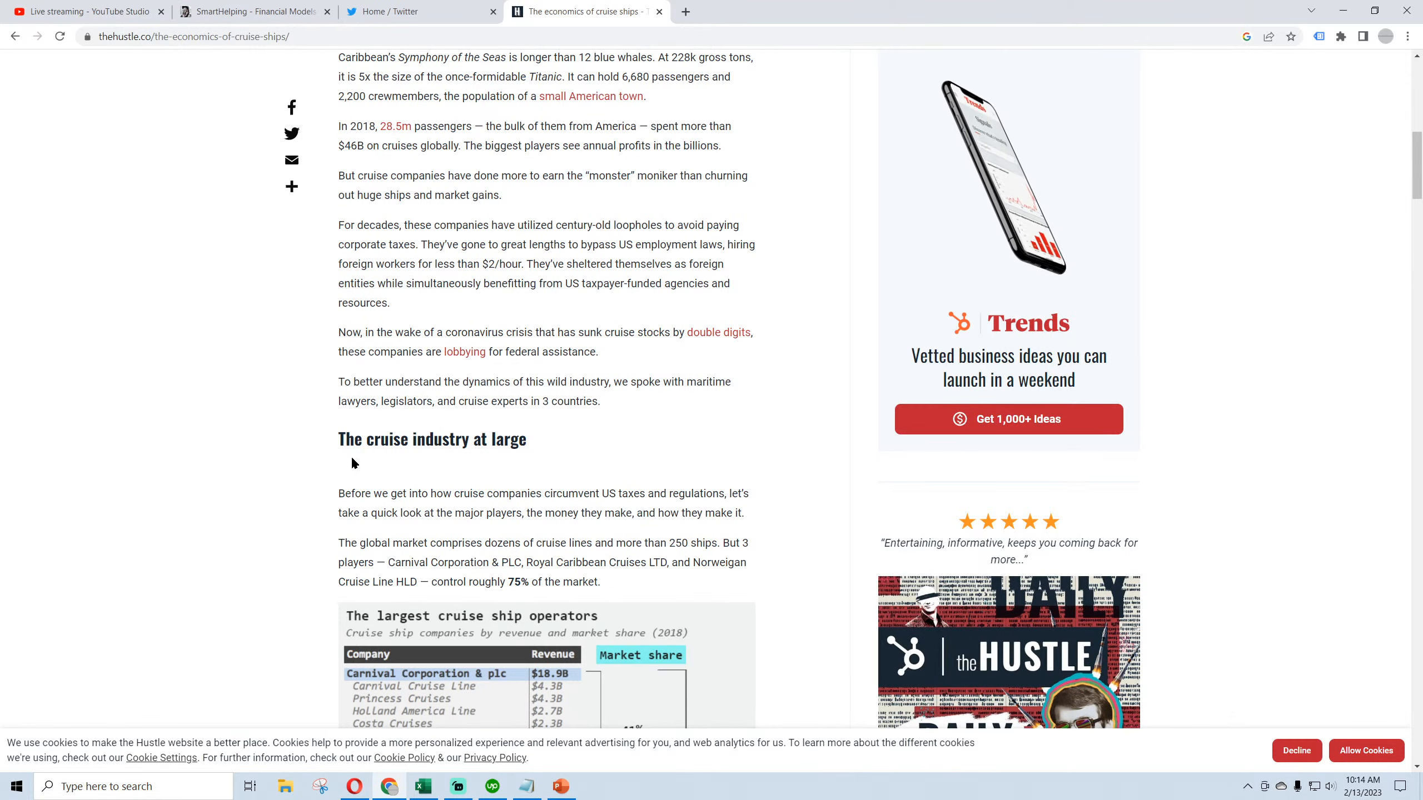
scroll(350, 456, down, 4)
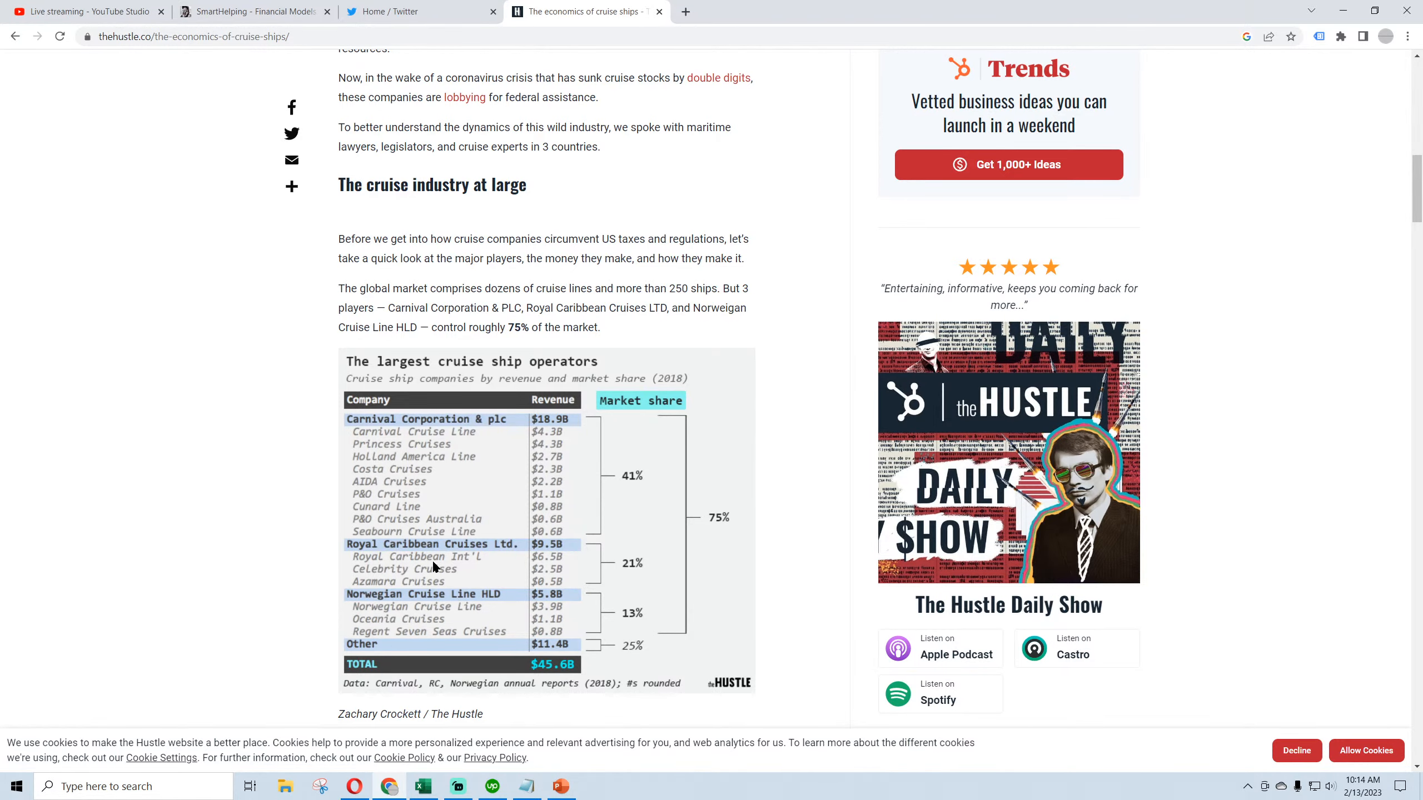
scroll(434, 566, up, 4)
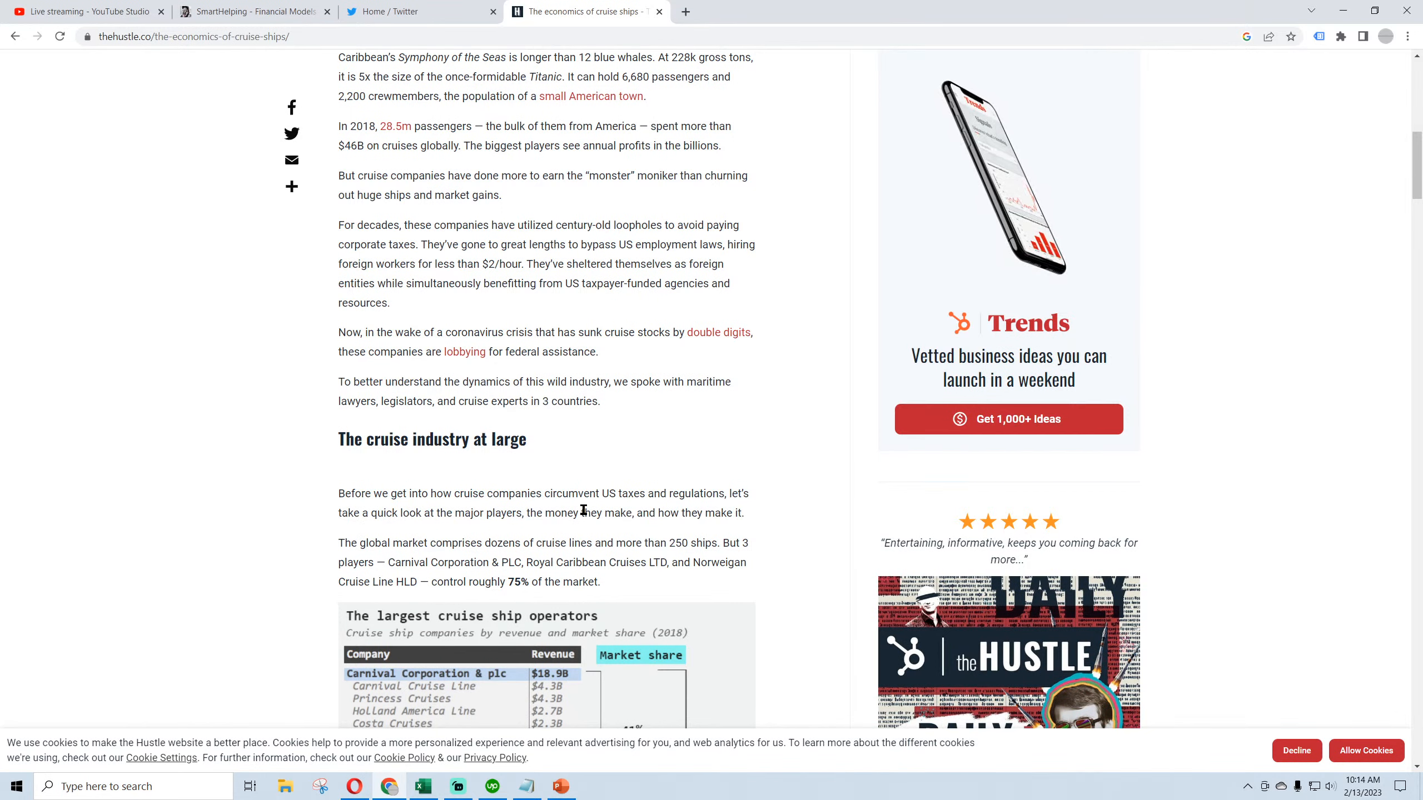
Switch to the Excel workbook and review the monthly income statement from revenue down to net income
click(422, 796)
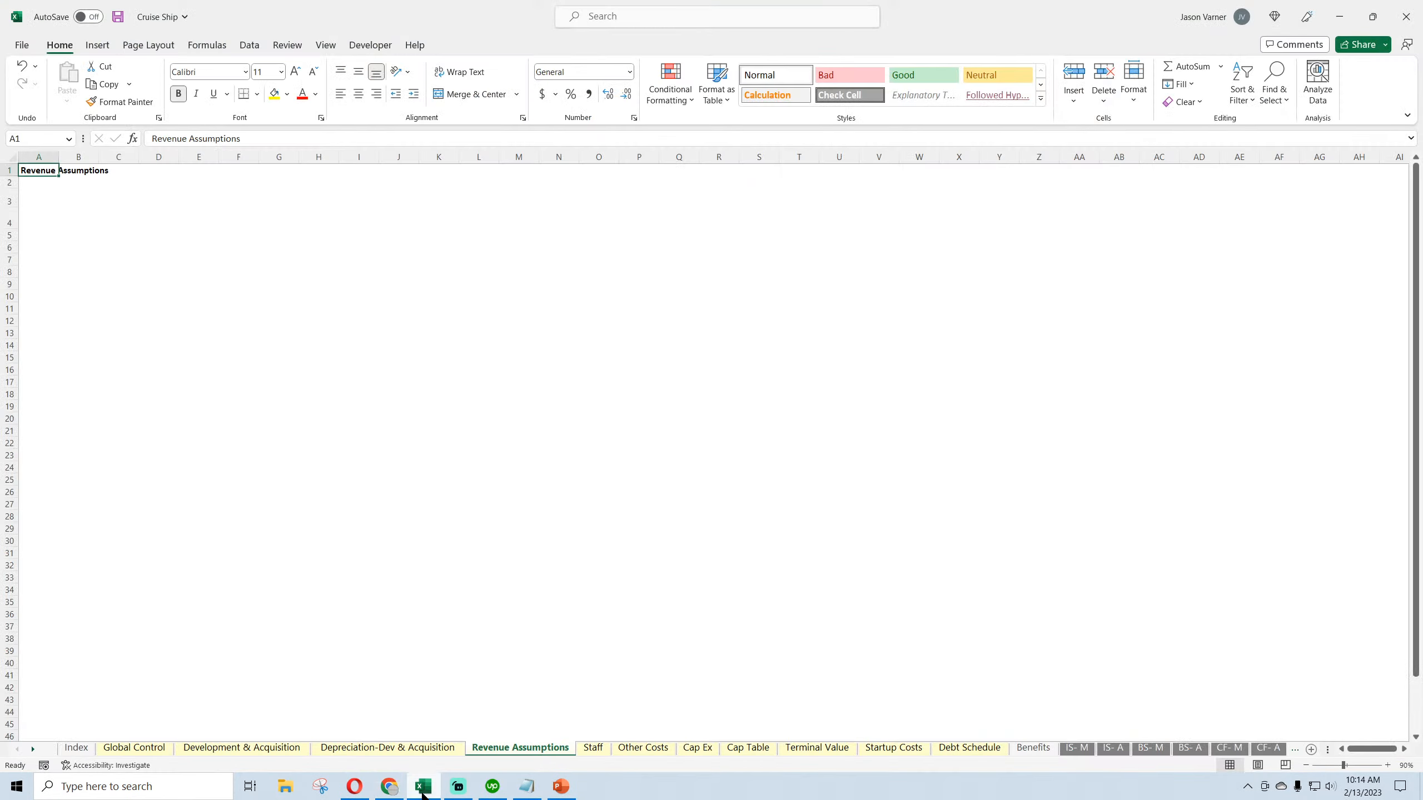
click(119, 749)
click(1076, 748)
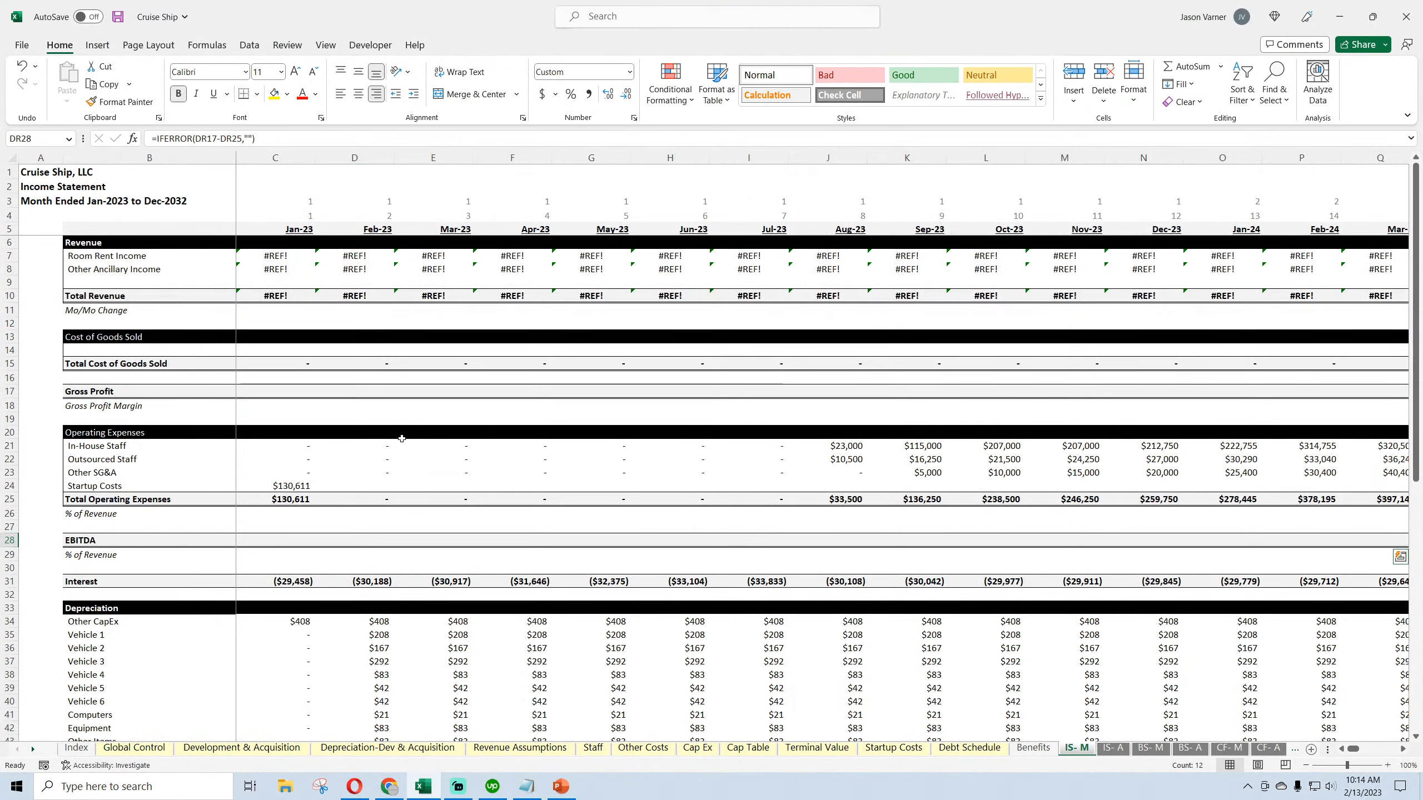
scroll(347, 482, down, 11)
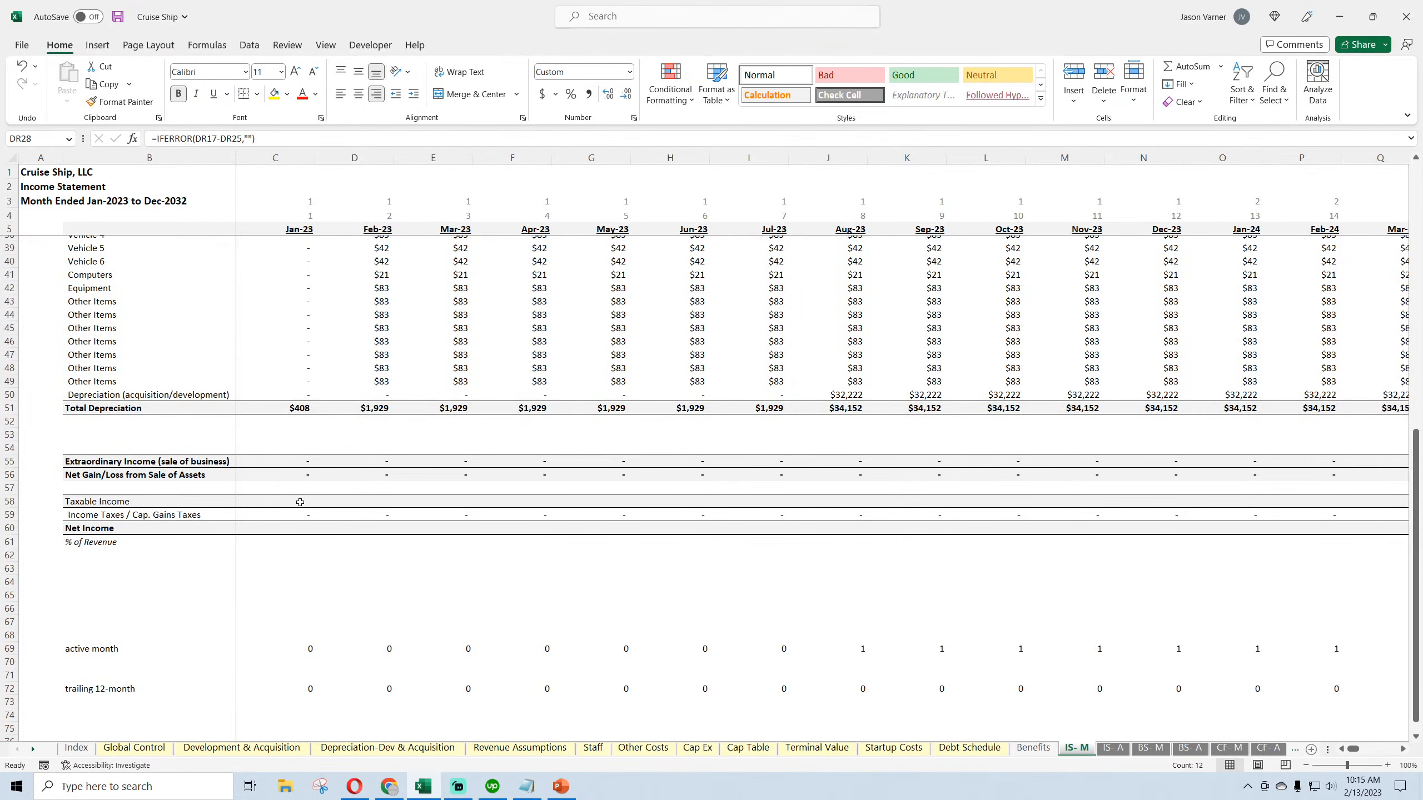
Review the Income Tax Rate and Long-Term Capital Gains Tax Rate inputs on the Global Control sheet
click(143, 747)
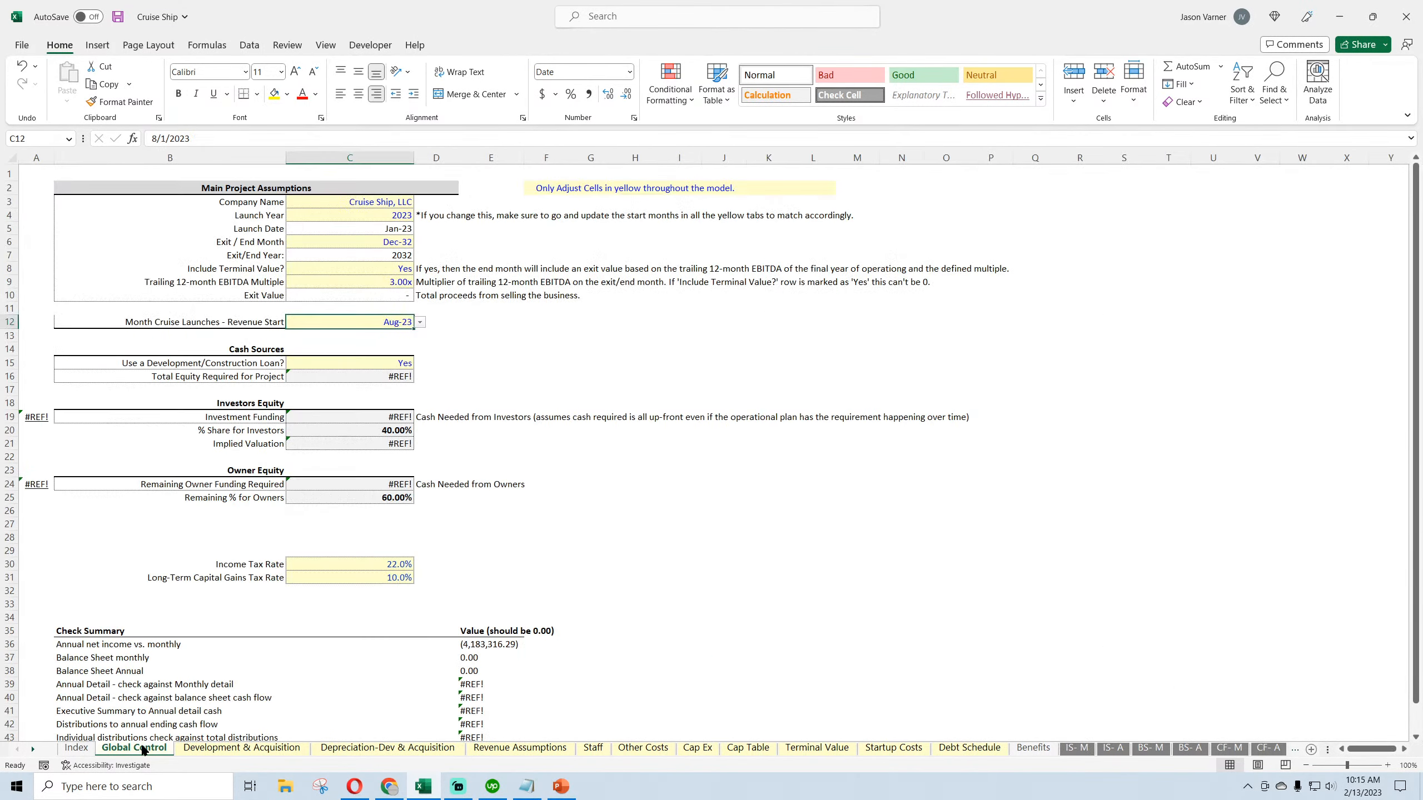
click(325, 568)
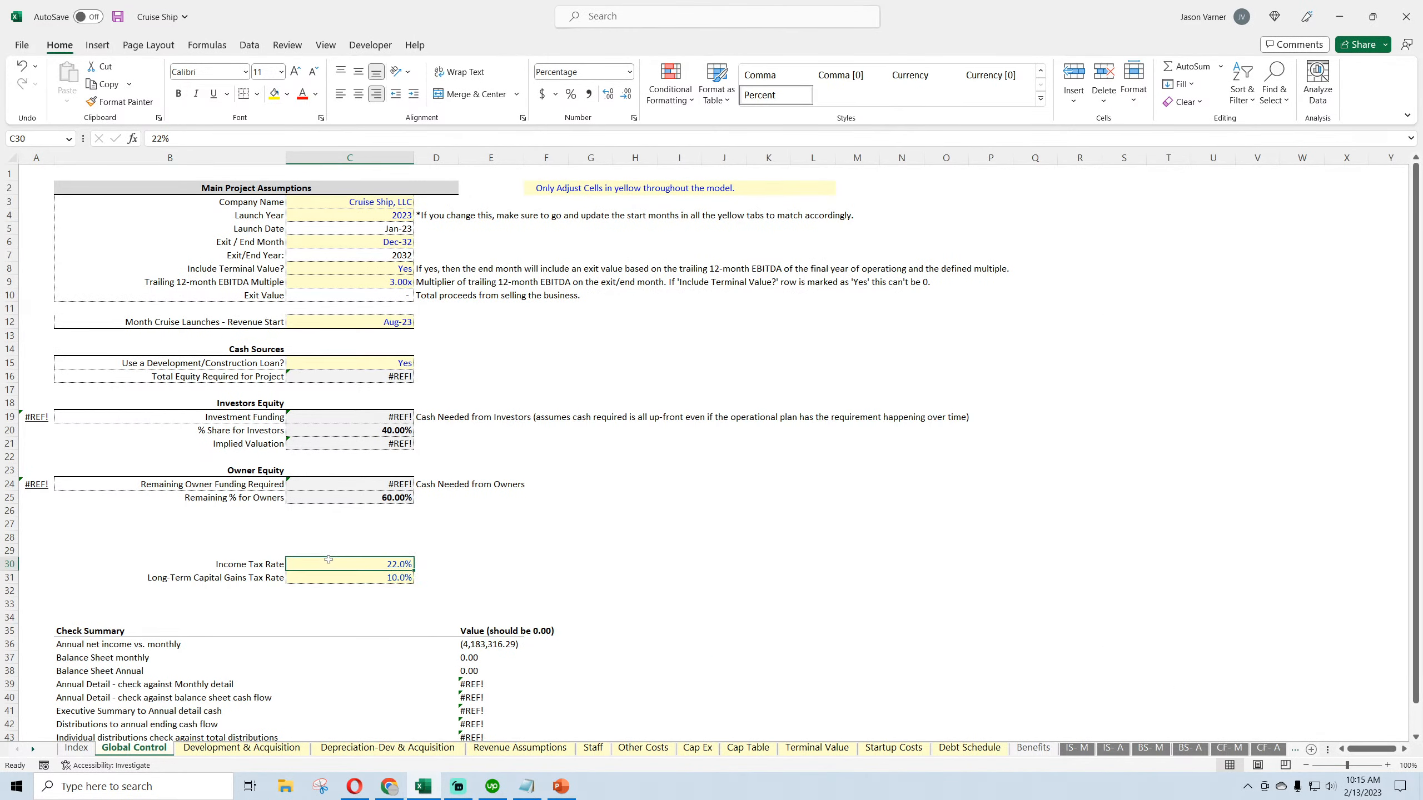
click(327, 576)
drag(333, 562, 250, 585)
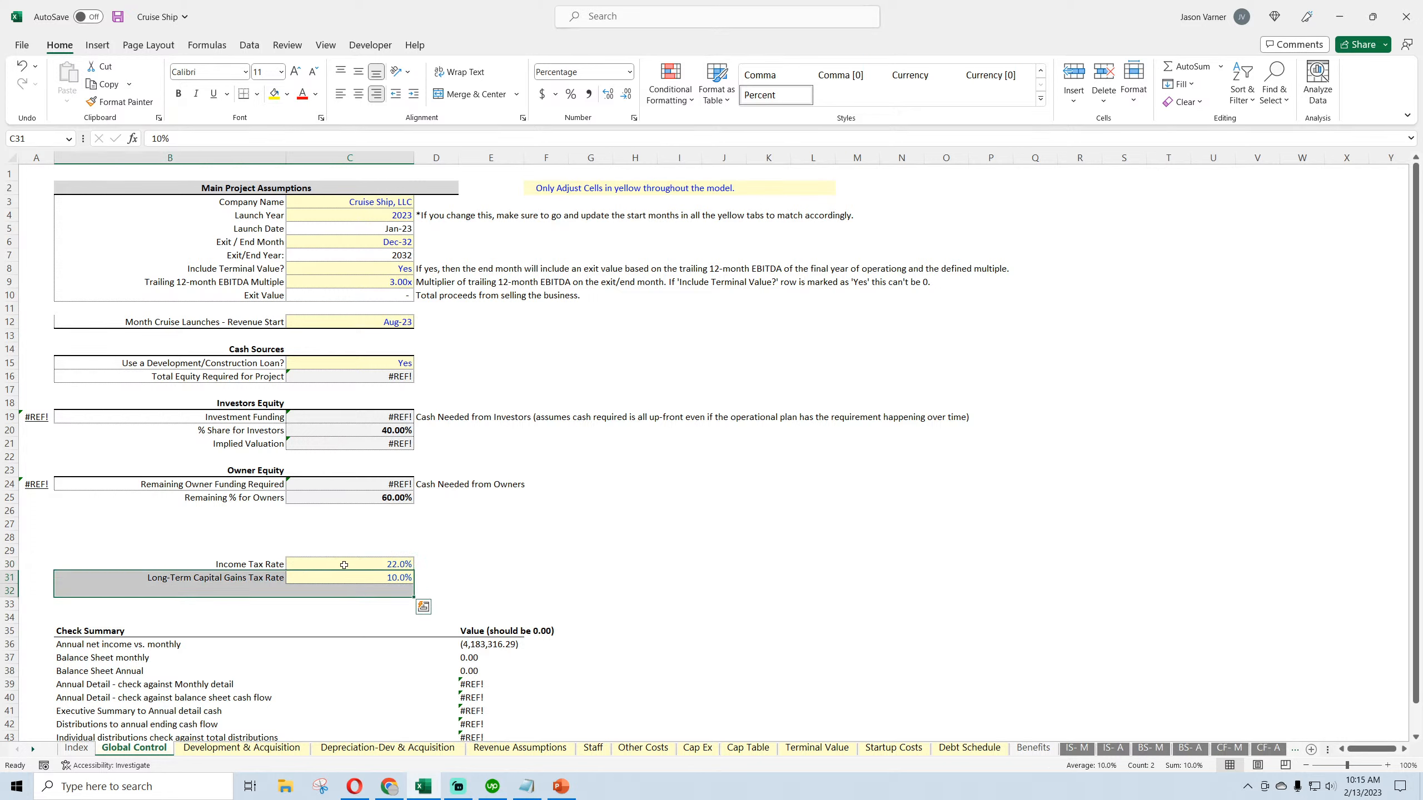
click(363, 563)
click(367, 574)
click(368, 564)
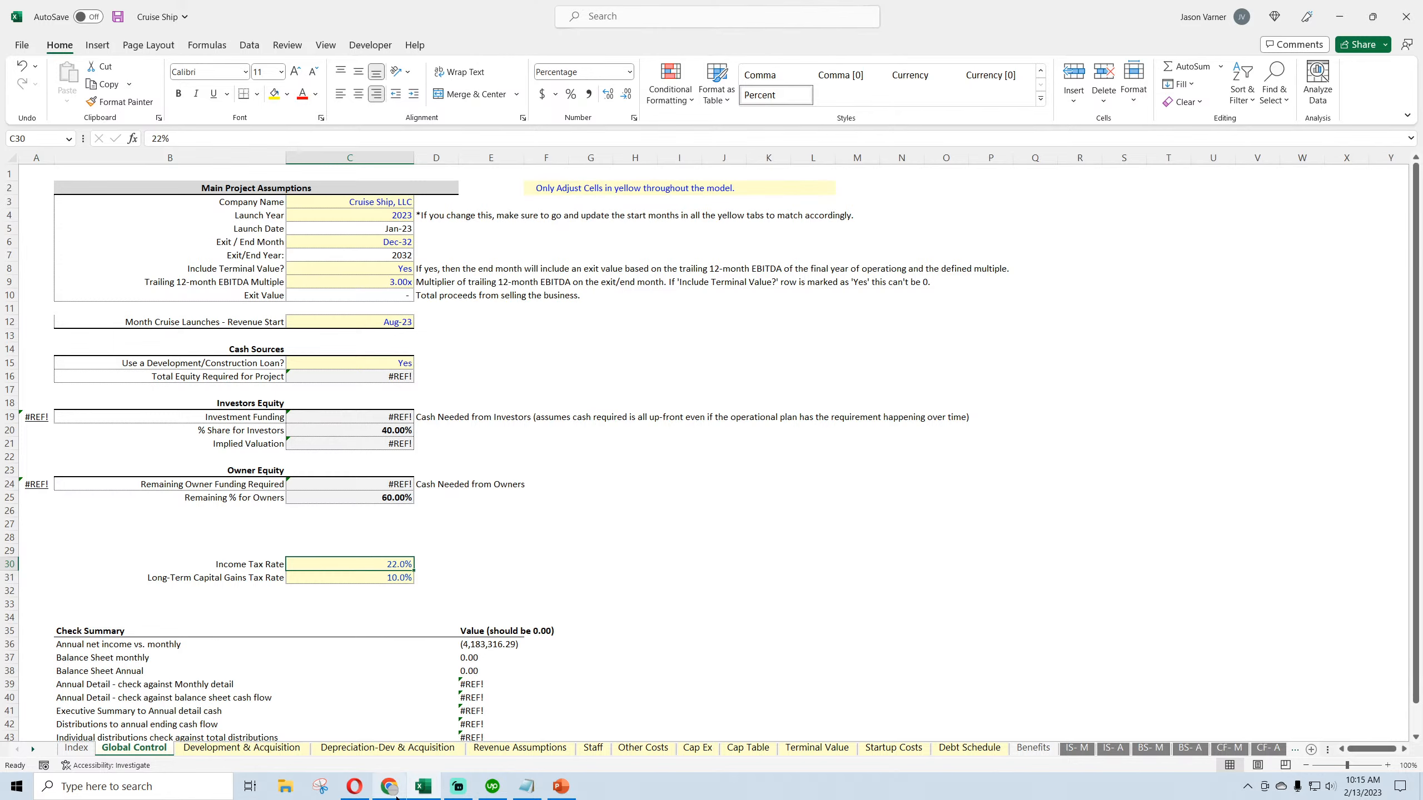
Switch back to the Chrome article and read its overview of the global cruise market and major operators
mouse_move(397, 796)
click(418, 711)
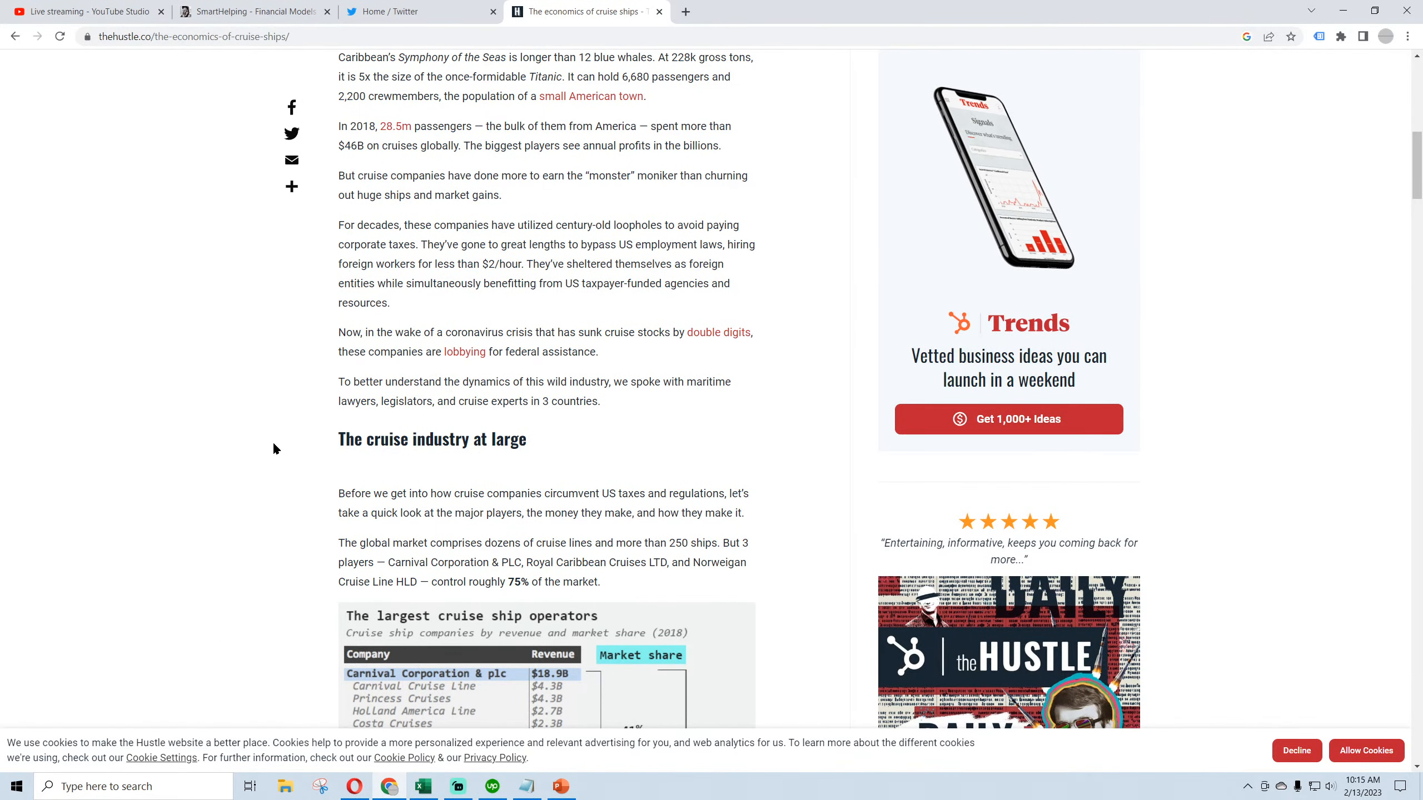
scroll(275, 430, down, 4)
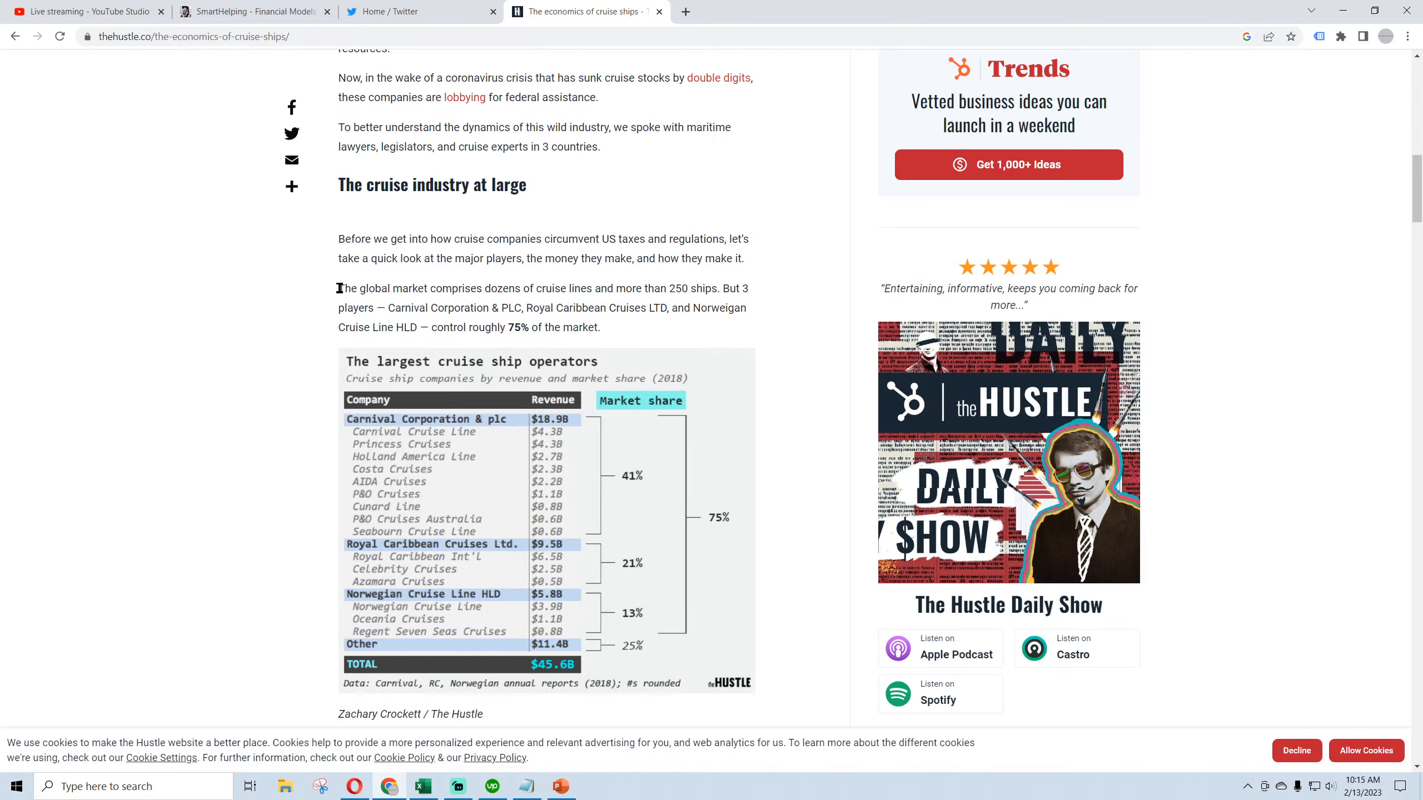
drag(339, 288, 458, 288)
click(507, 292)
scroll(284, 352, down, 8)
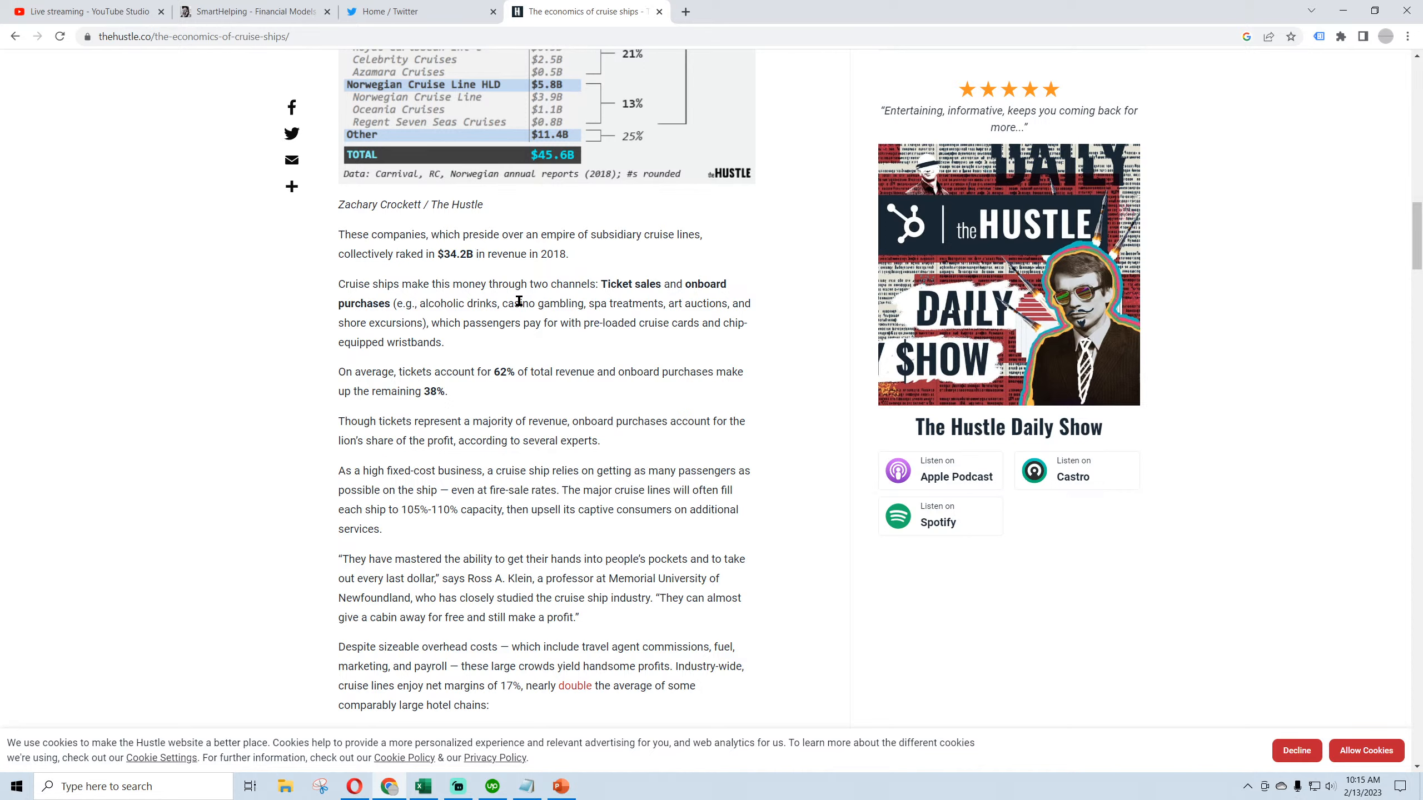
Examine the article's passages on ticket sales, onboard purchases and their shares of total revenue
drag(601, 285, 606, 323)
click(620, 285)
drag(420, 304, 702, 306)
drag(373, 325, 398, 325)
drag(446, 372, 528, 370)
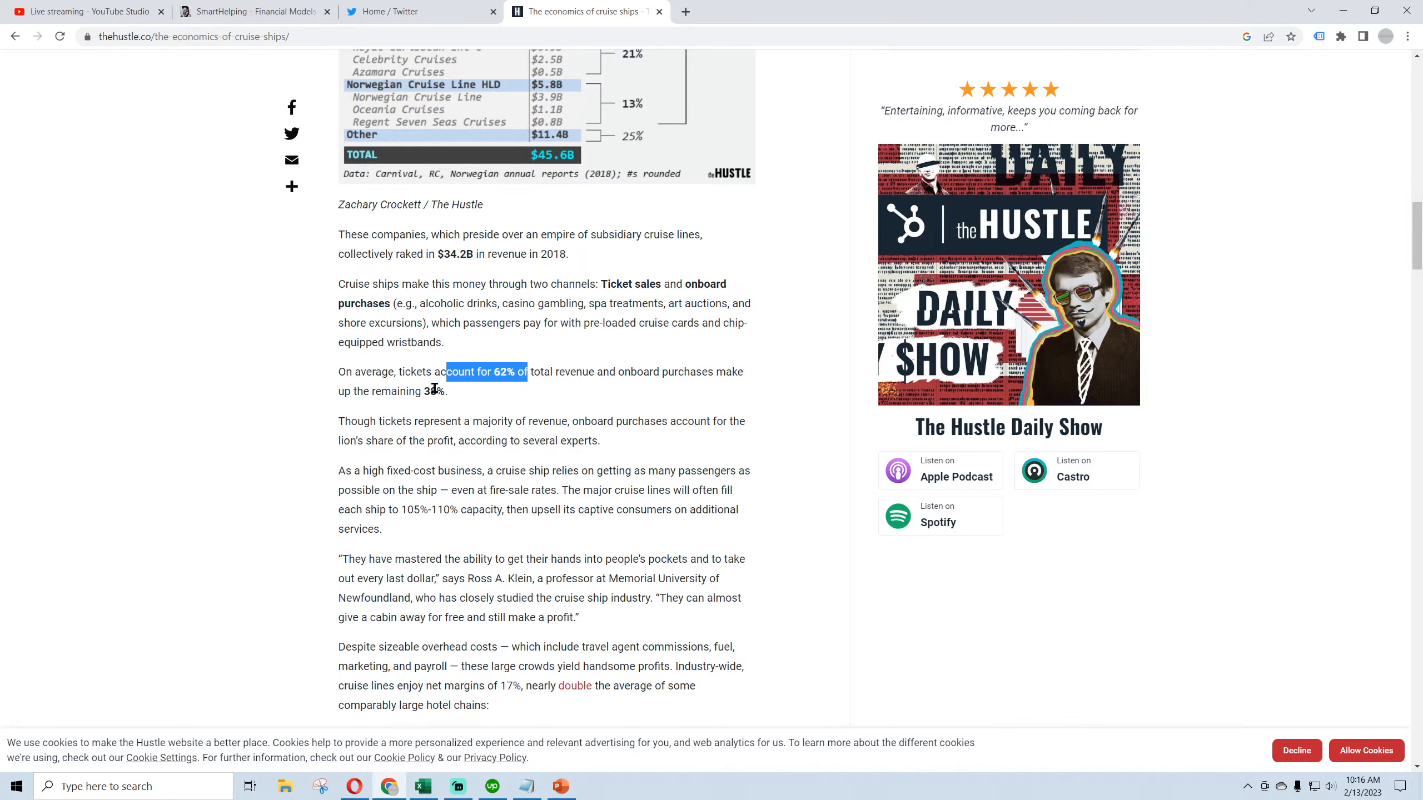
Switch to the Excel workbook and review the positions, total counts and starting monthly salaries on the Staff sheet
click(429, 793)
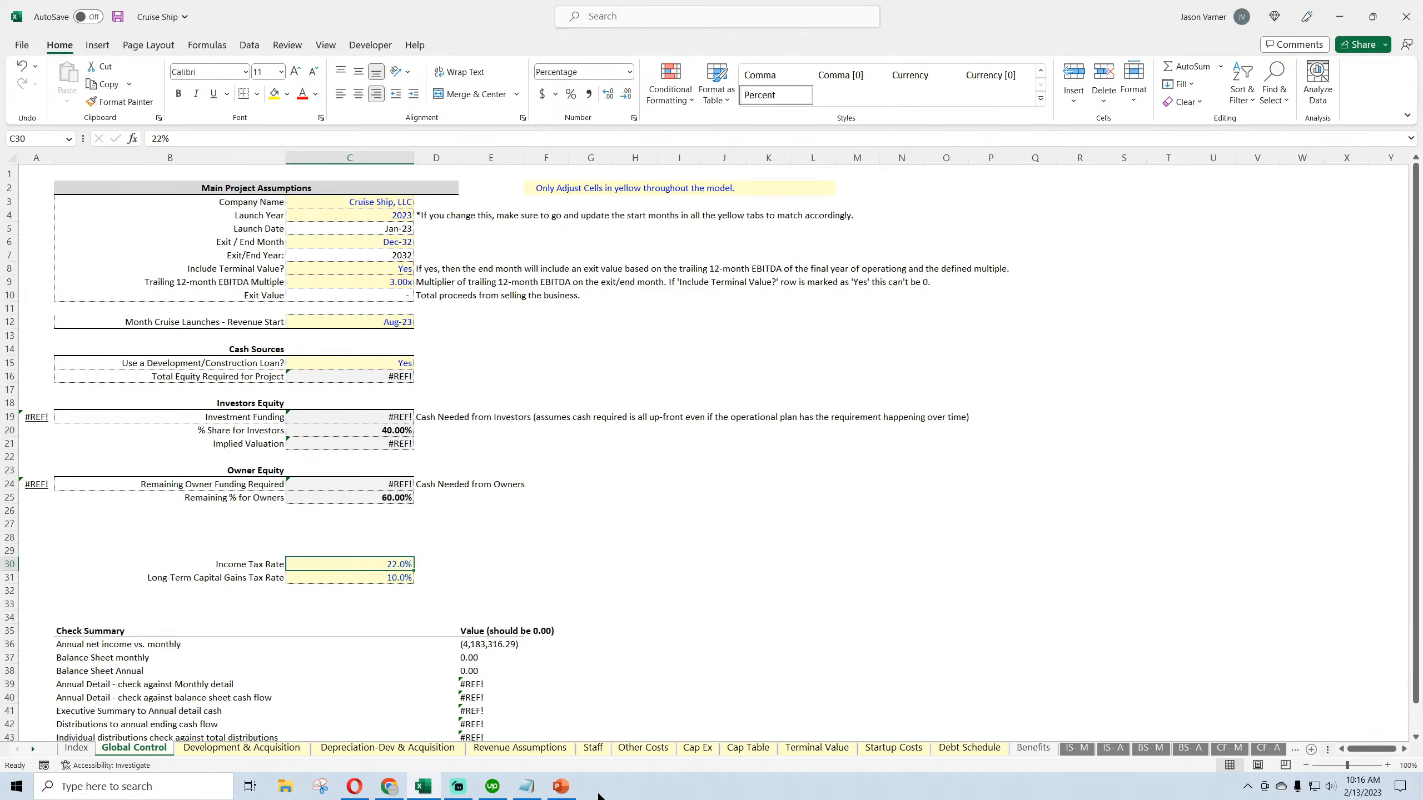
mouse_move(532, 786)
click(593, 748)
drag(129, 224, 168, 426)
click(395, 224)
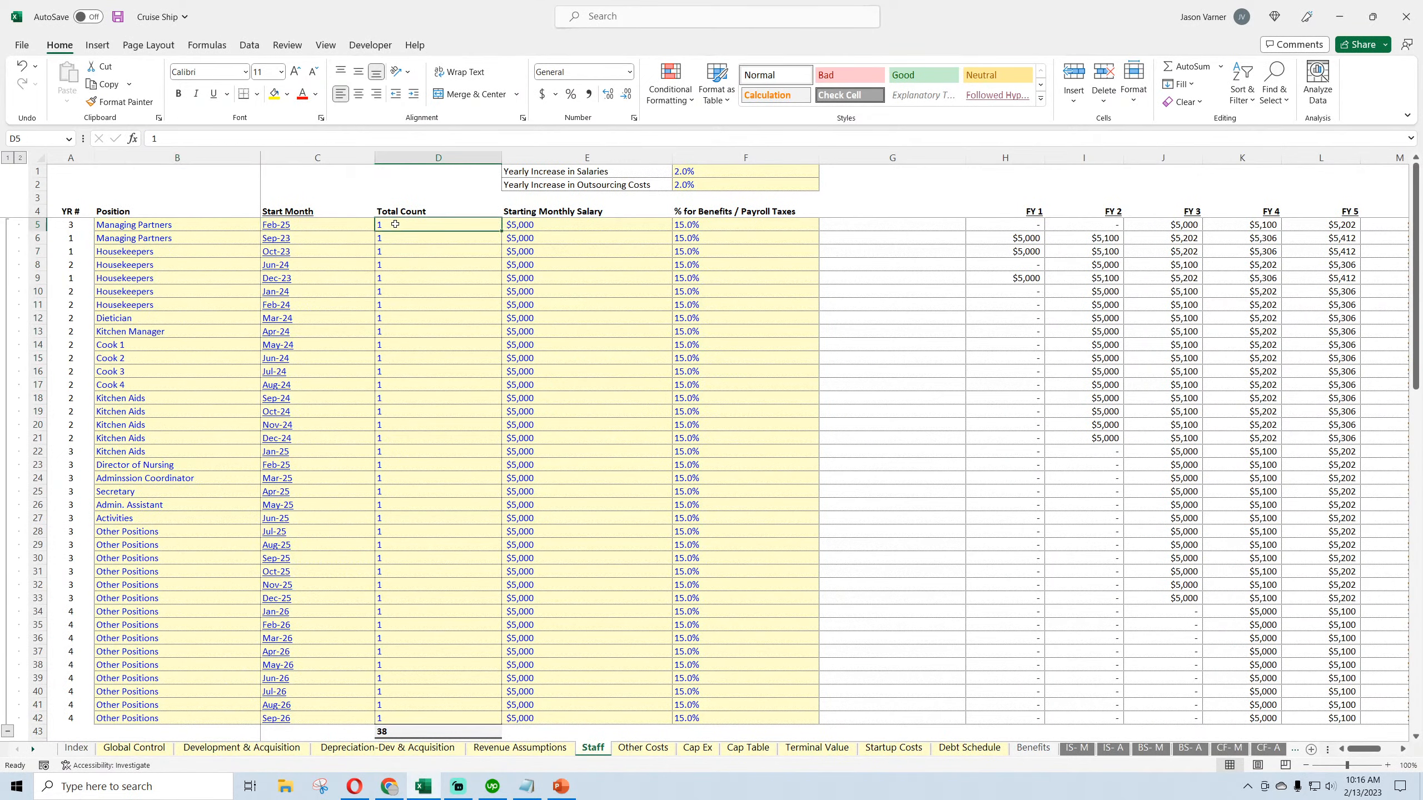
click(397, 239)
click(400, 253)
click(404, 279)
click(576, 254)
click(577, 306)
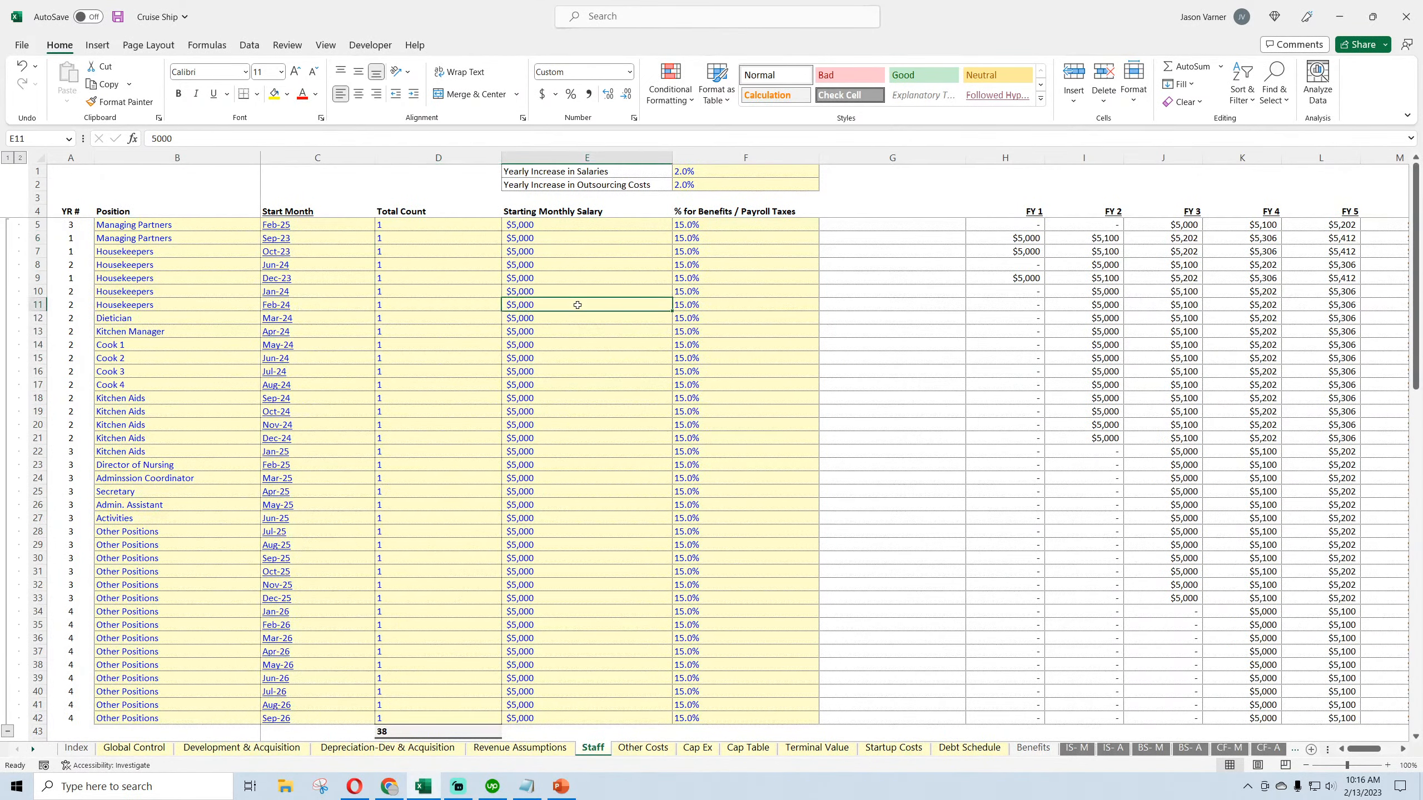
drag(129, 291, 129, 478)
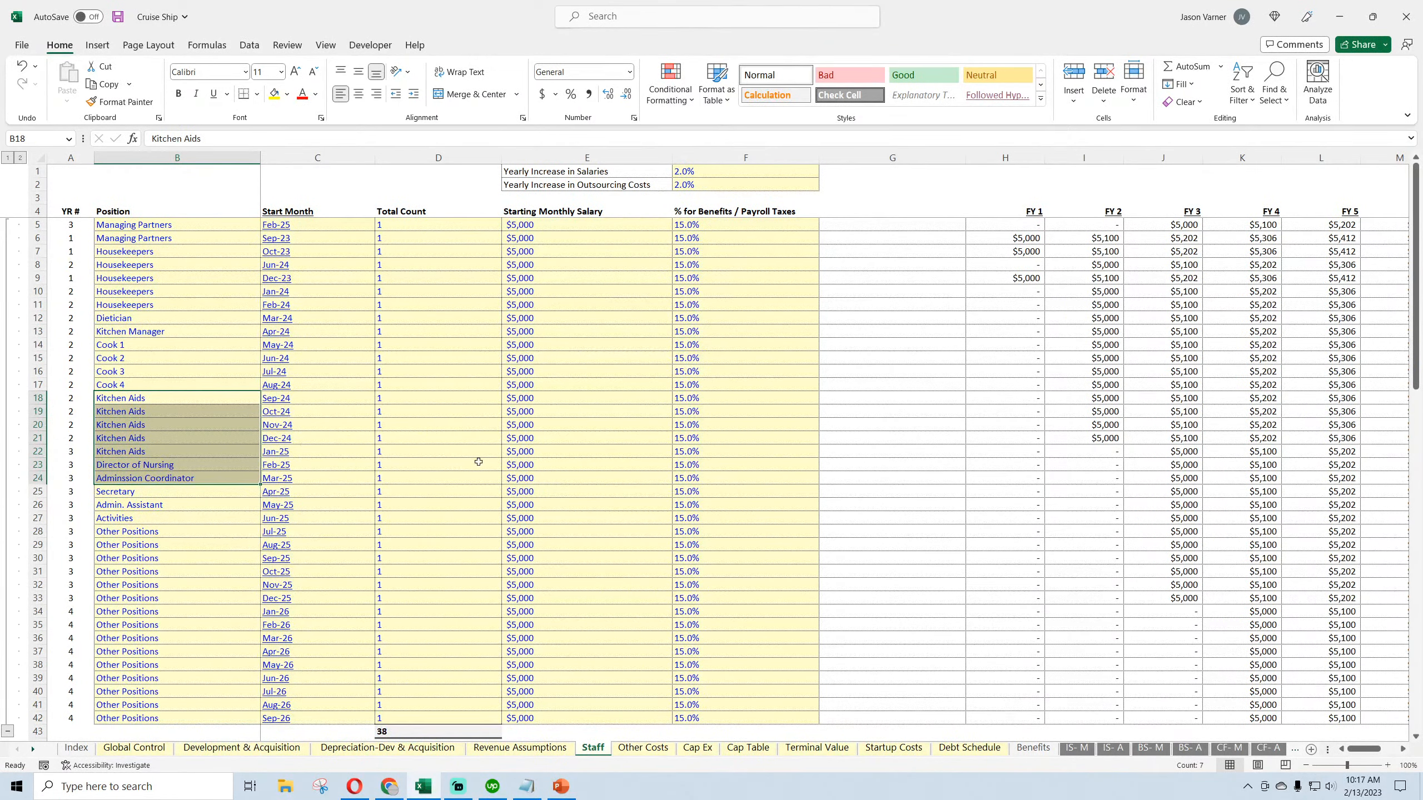
Check the Revenue Assumptions sheet, then review the Starting Monthly Salary column on the Staff sheet
click(518, 748)
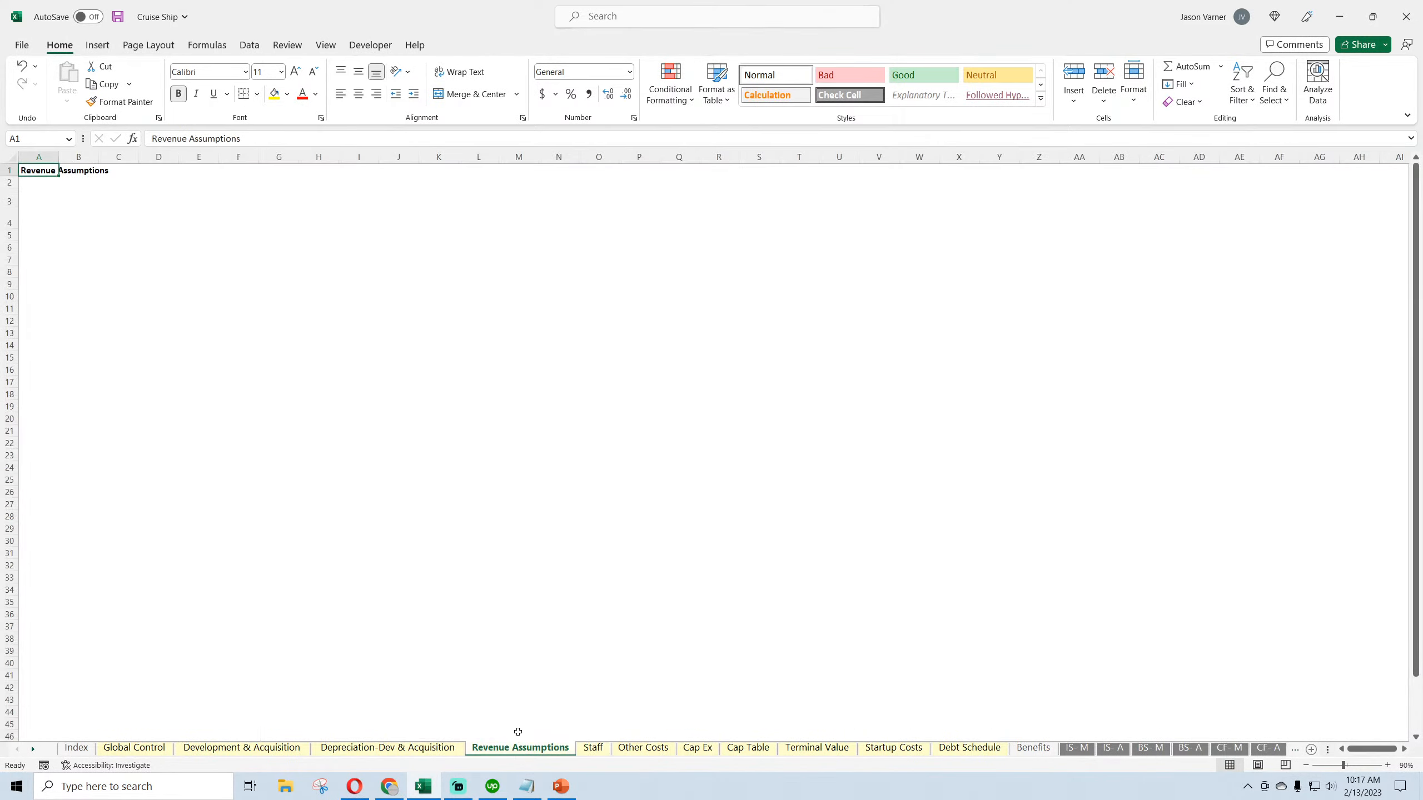
click(592, 749)
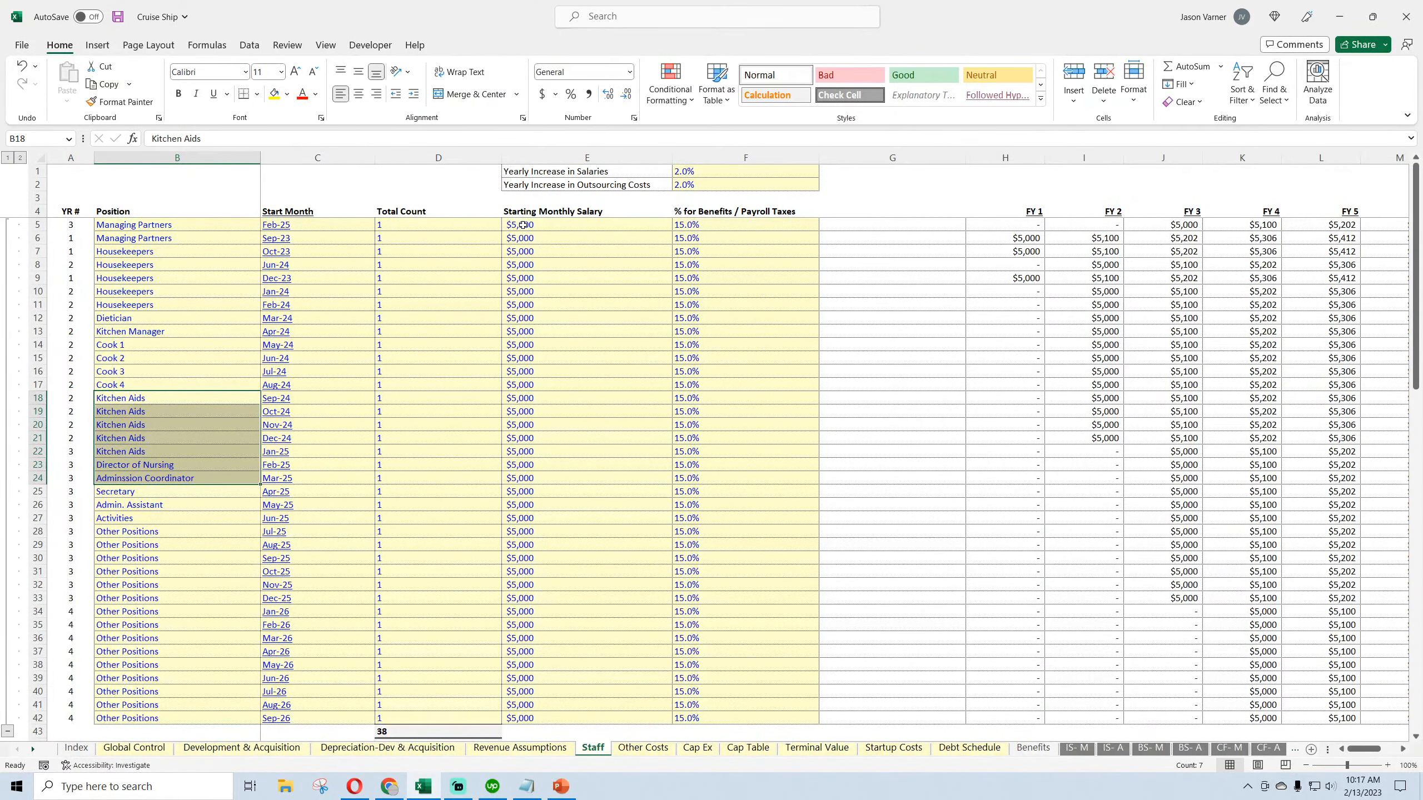
drag(522, 225, 563, 497)
Delete rows 2 through 25 on the Revenue Assumptions sheet
click(519, 748)
drag(10, 208, 28, 476)
click(100, 241)
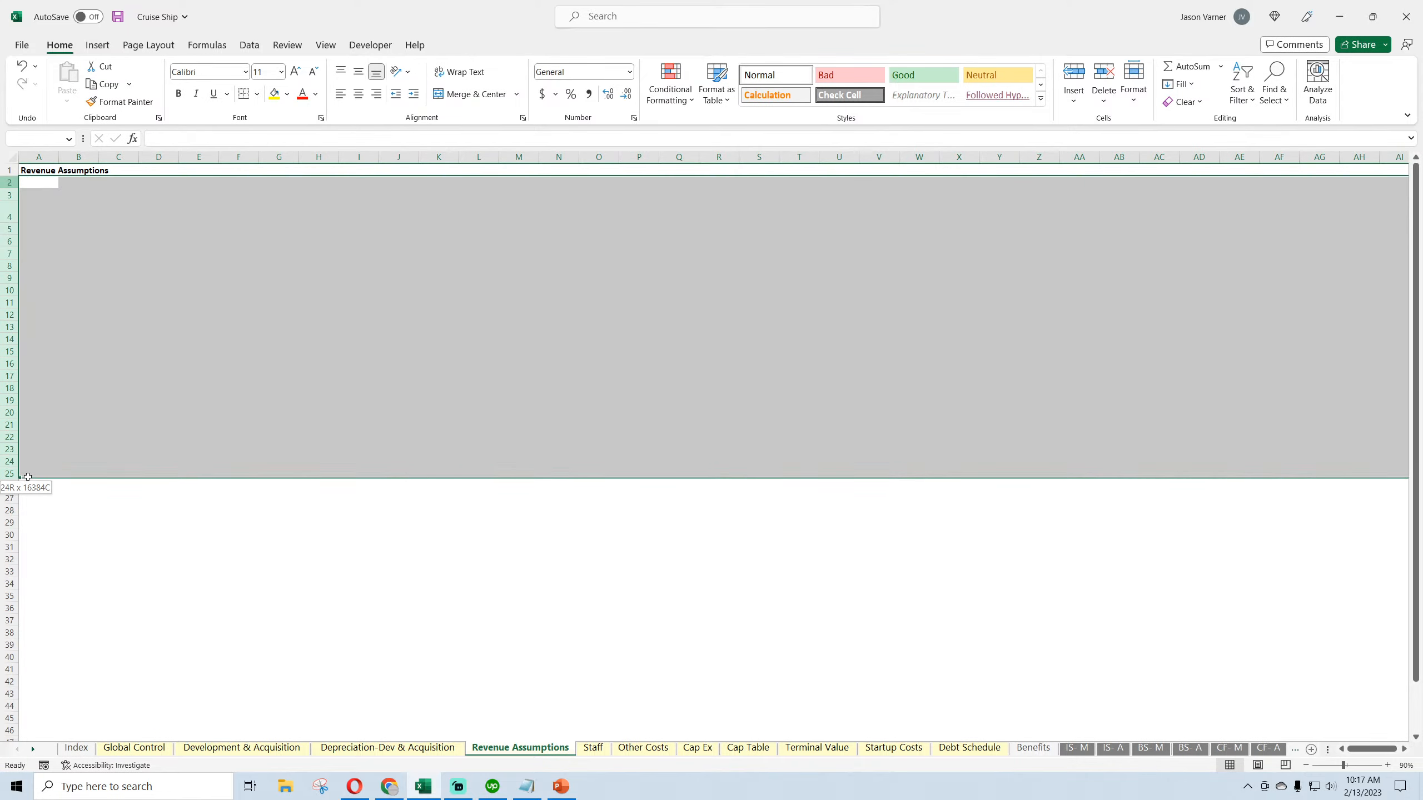
right_click(10, 388)
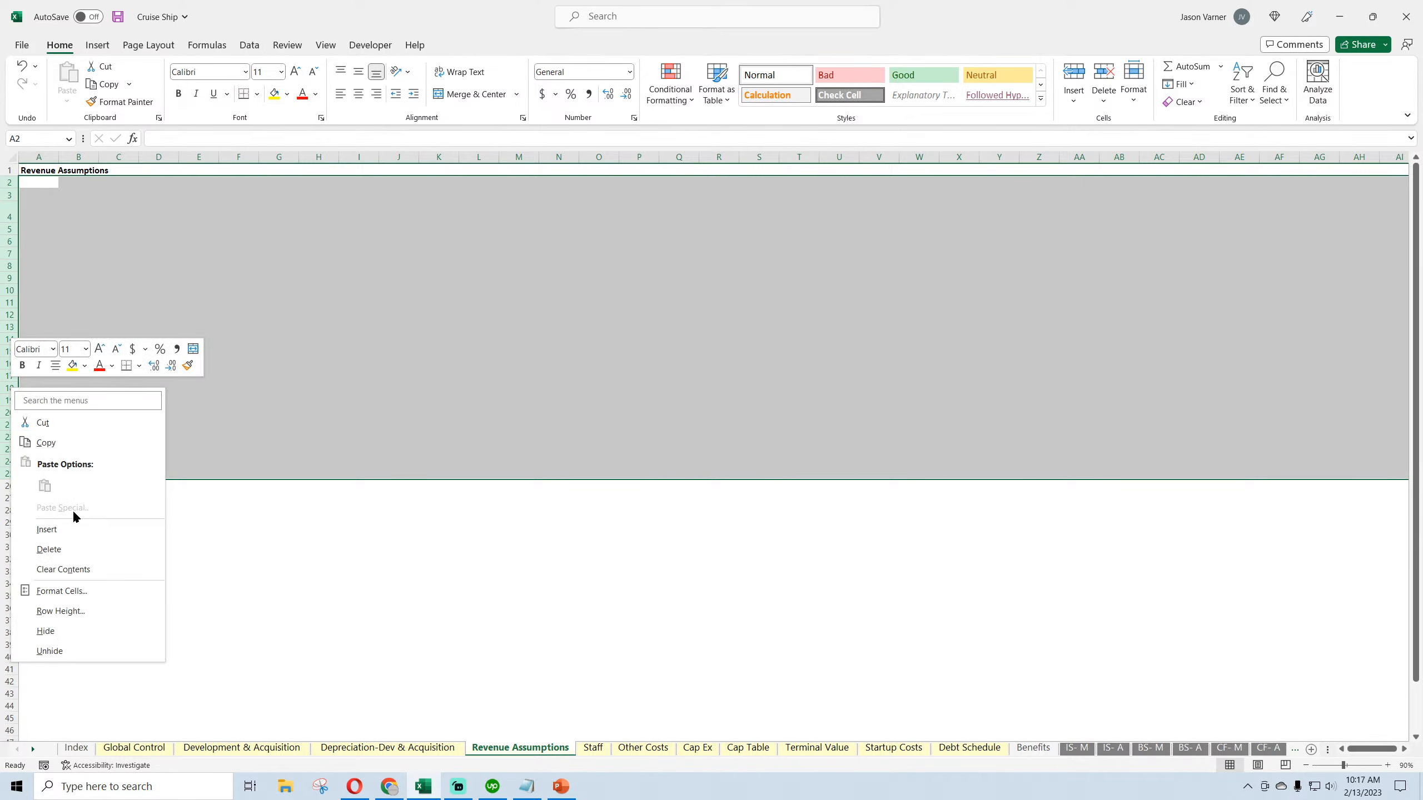
click(61, 555)
click(159, 354)
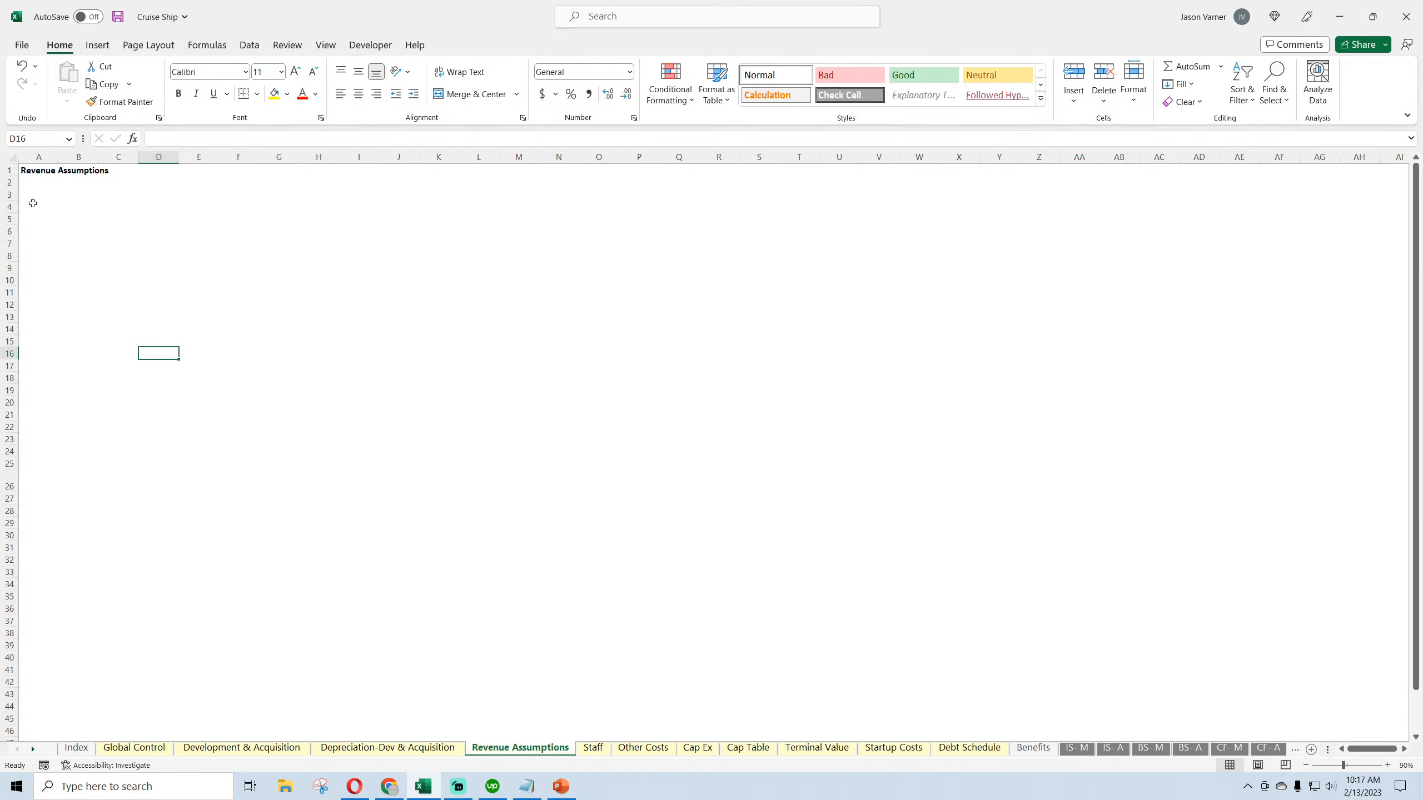
Delete rows 3 through 42 on the Revenue Assumptions sheet
drag(10, 195, 10, 682)
right_click(16, 615)
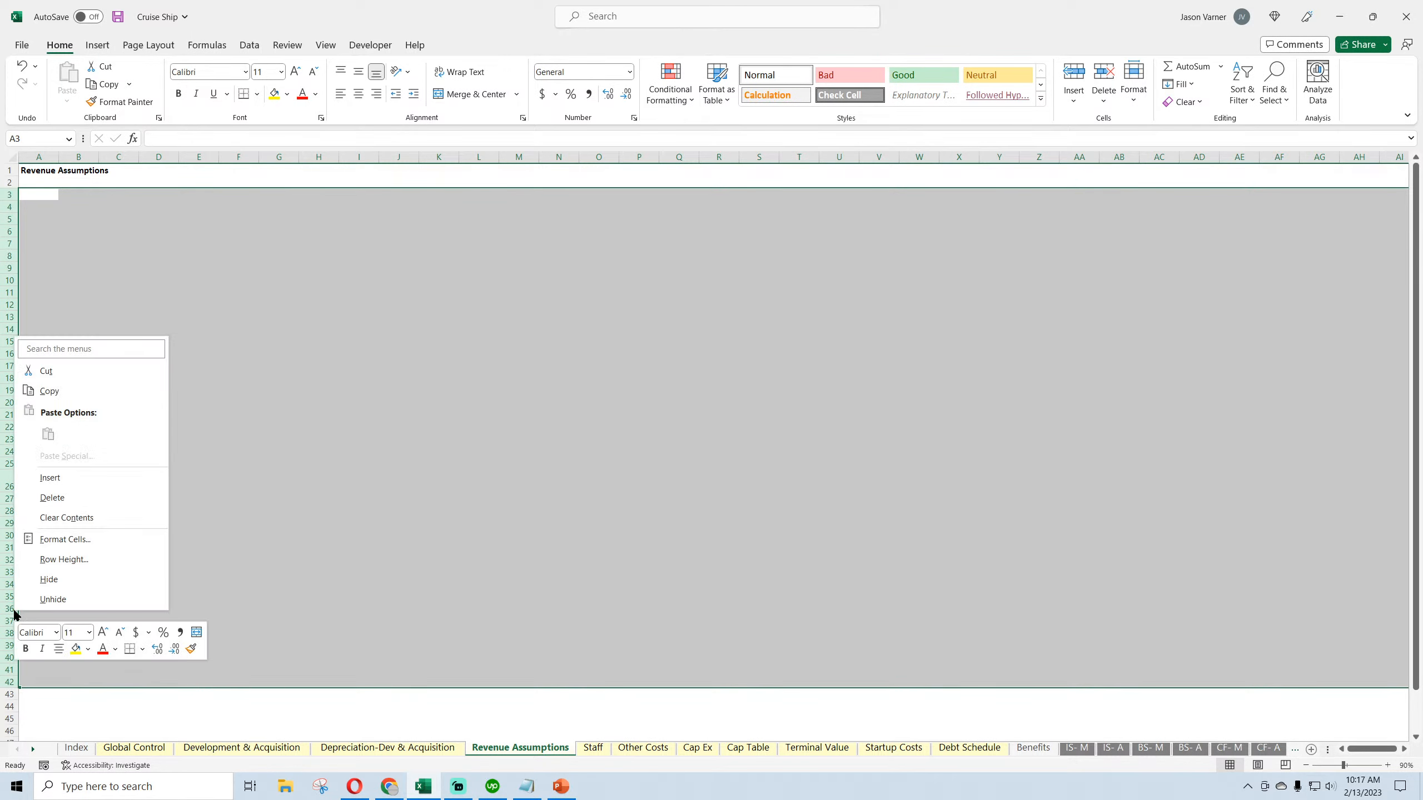
click(52, 497)
click(77, 485)
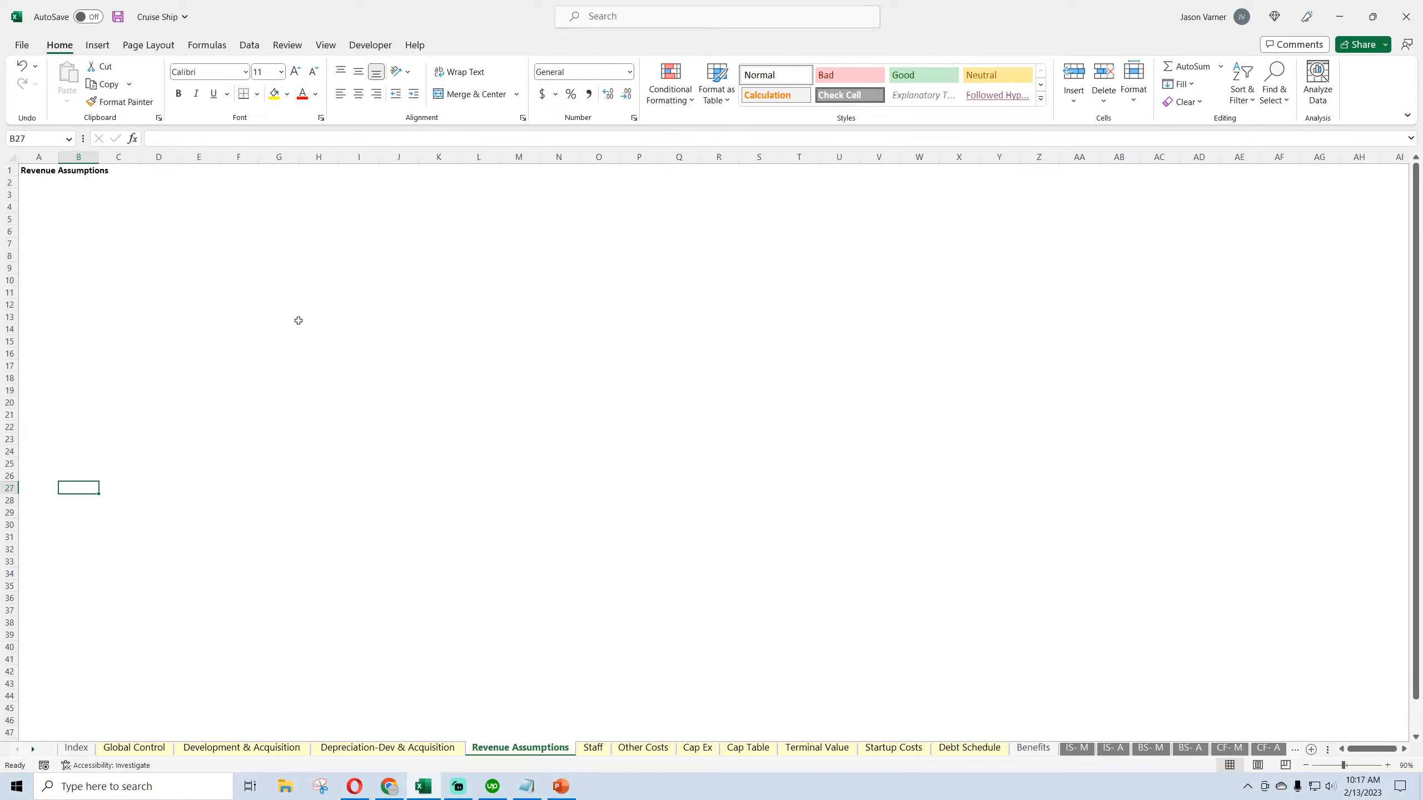
Switch back to the Chrome article and examine its examples of onboard purchases, from alcoholic drinks to shore excursions
click(391, 787)
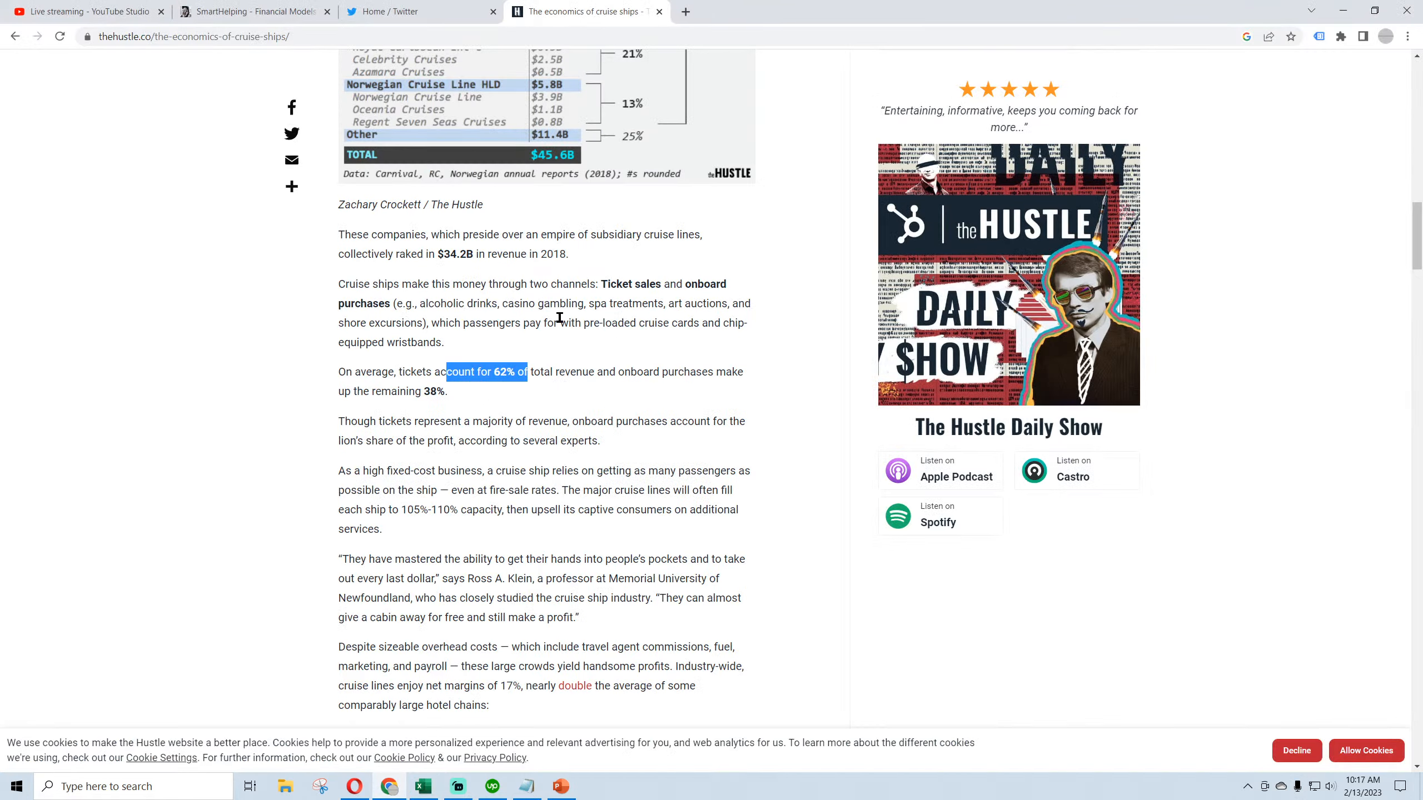
click(471, 307)
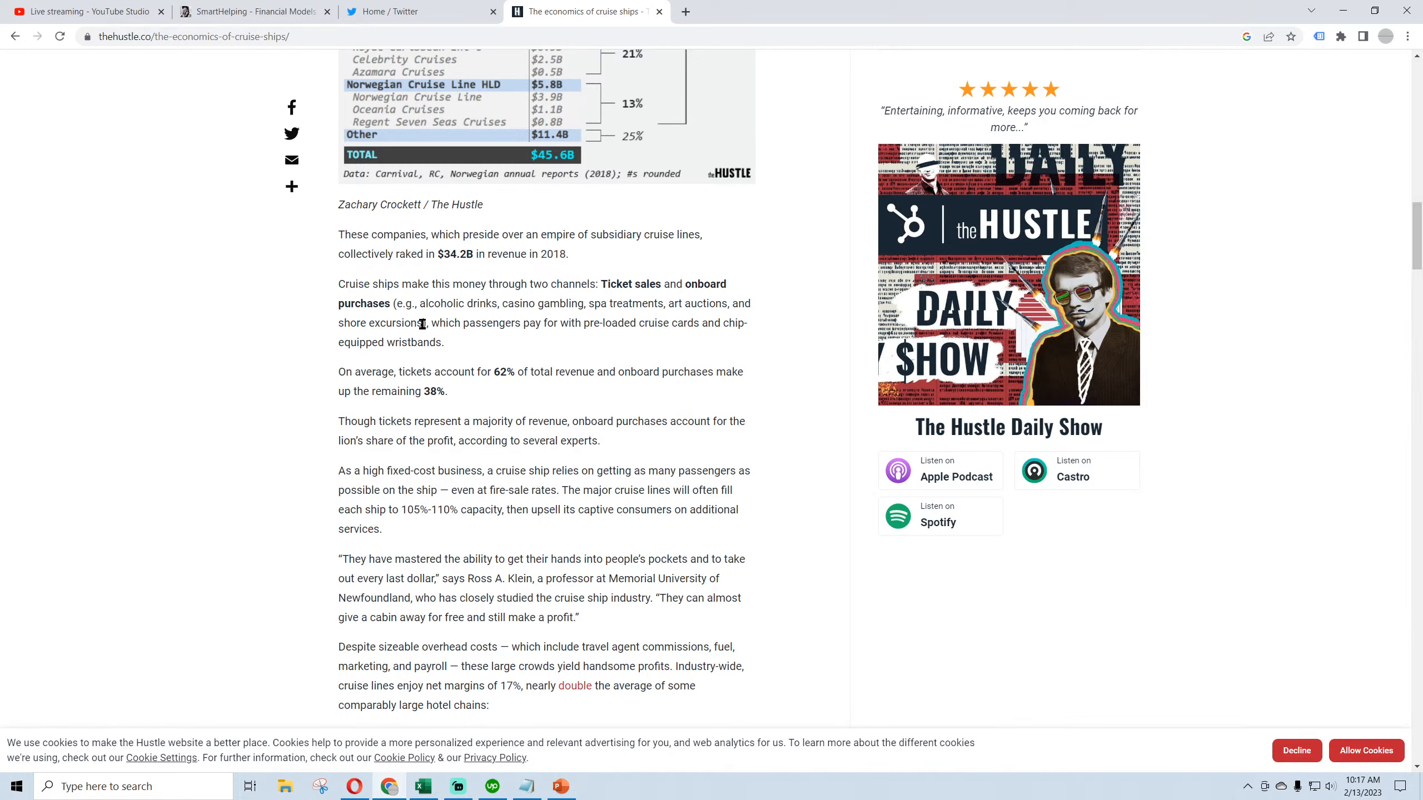
drag(422, 323, 420, 306)
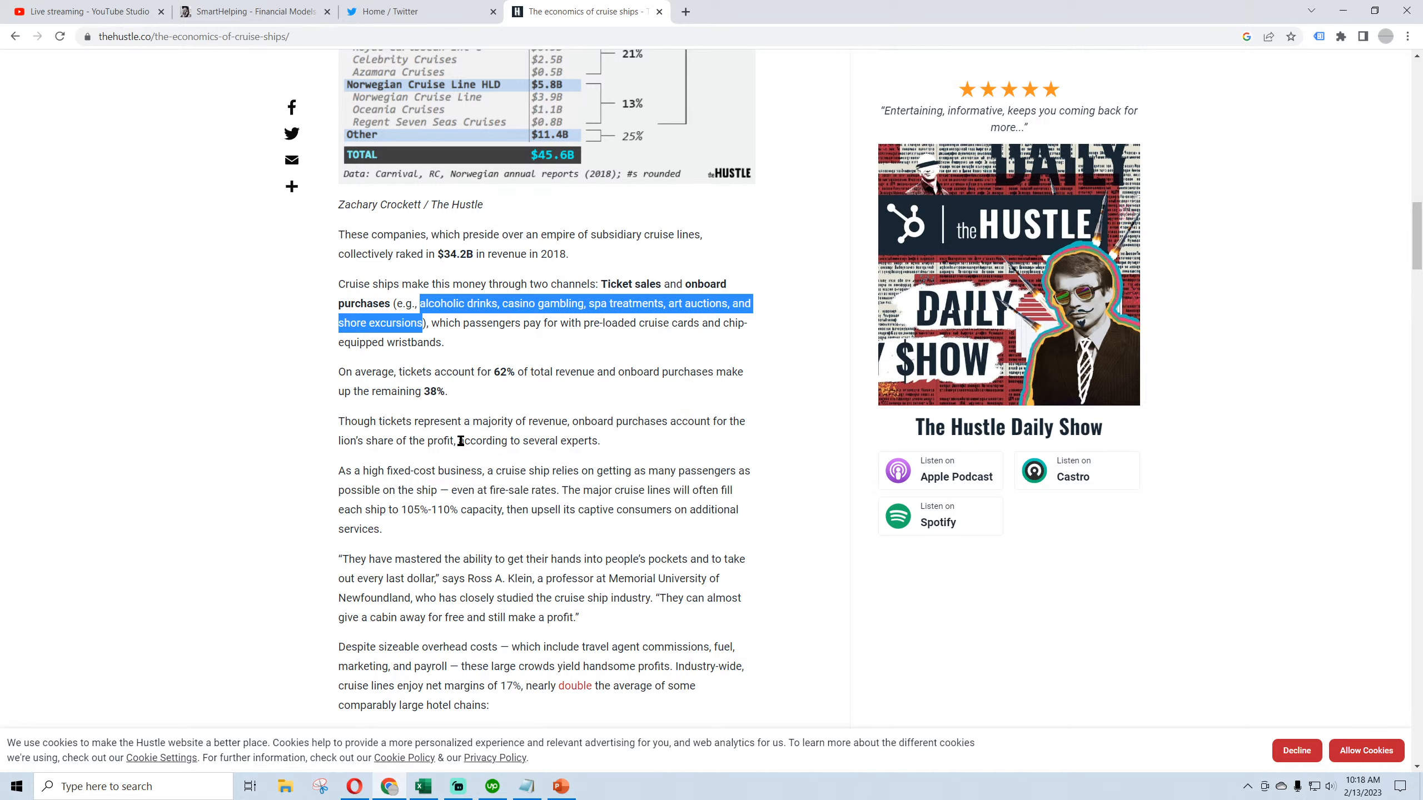
click(424, 325)
drag(425, 325, 397, 304)
click(398, 303)
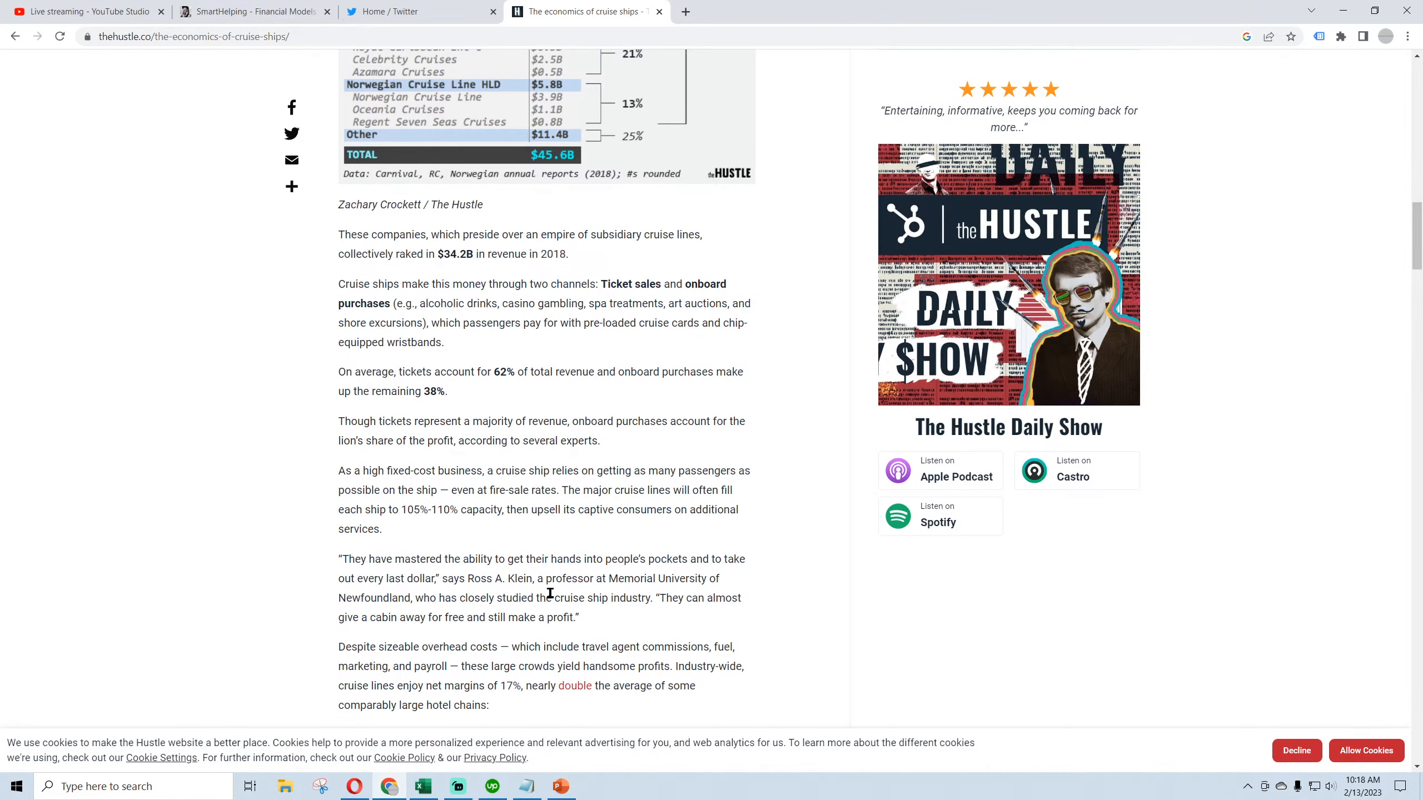
Examine the article's cruise line net profits and its per-passenger revenue and overhead breakdown for a 7-day cruise
scroll(401, 575, down, 4)
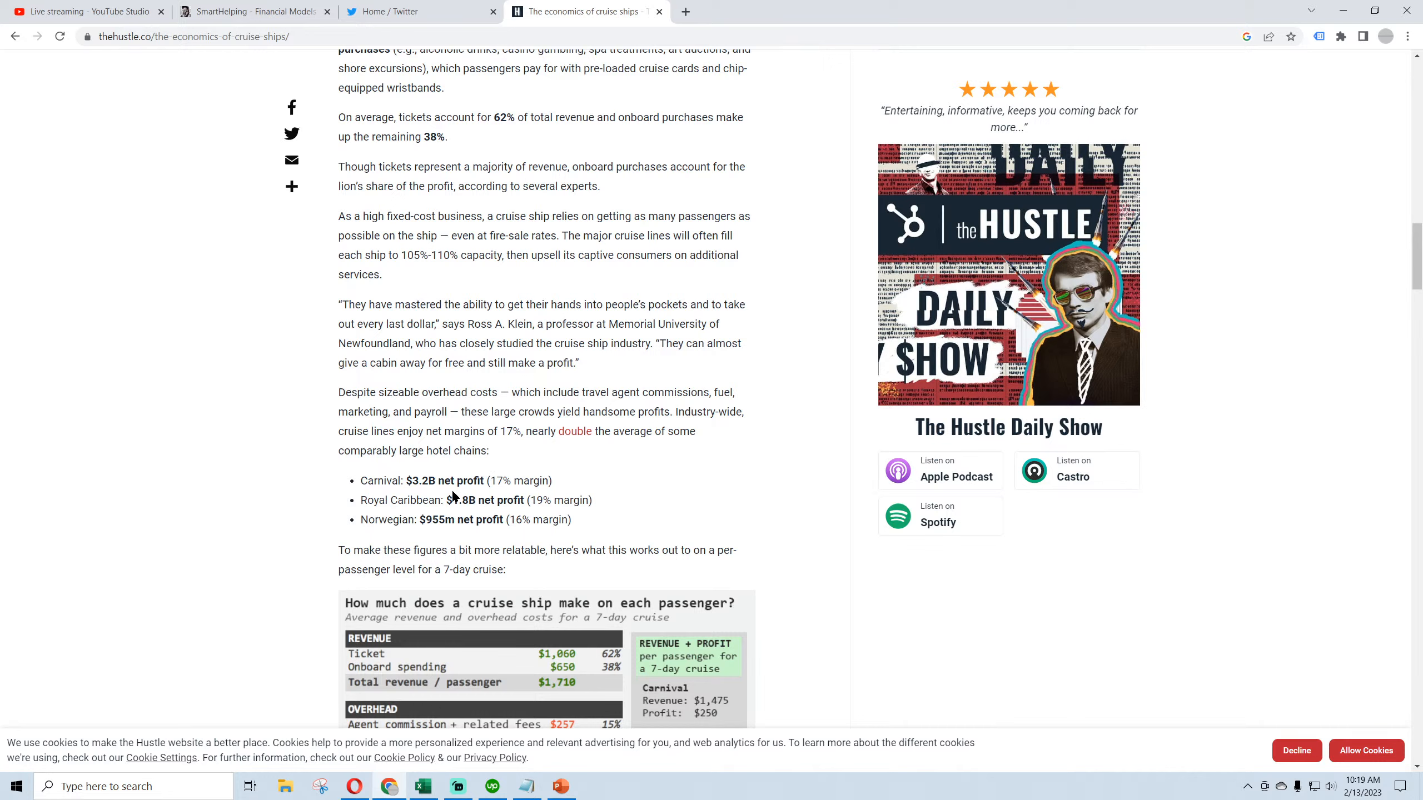
drag(485, 451, 421, 451)
click(418, 453)
drag(447, 501, 484, 501)
click(409, 481)
scroll(342, 501, down, 7)
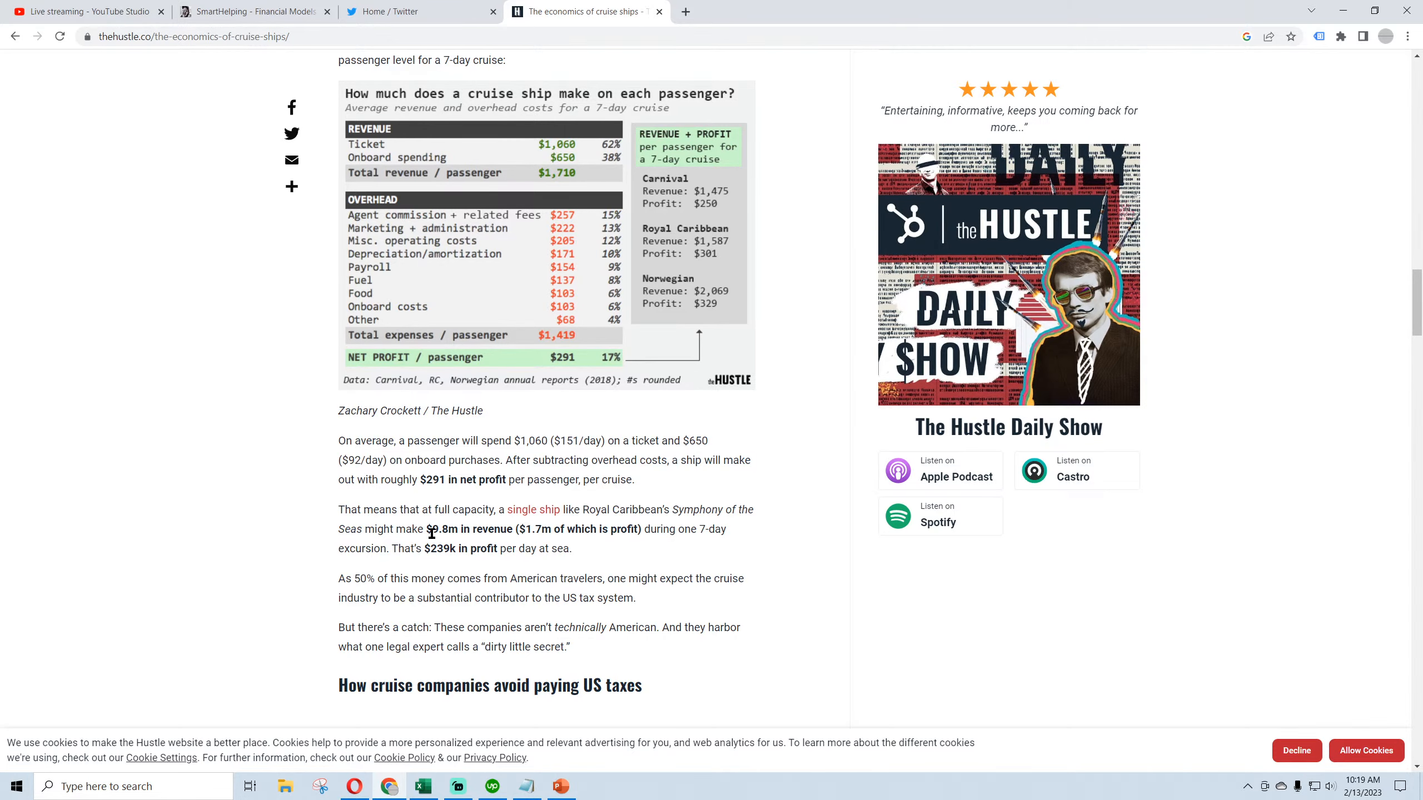
scroll(432, 533, down, 3)
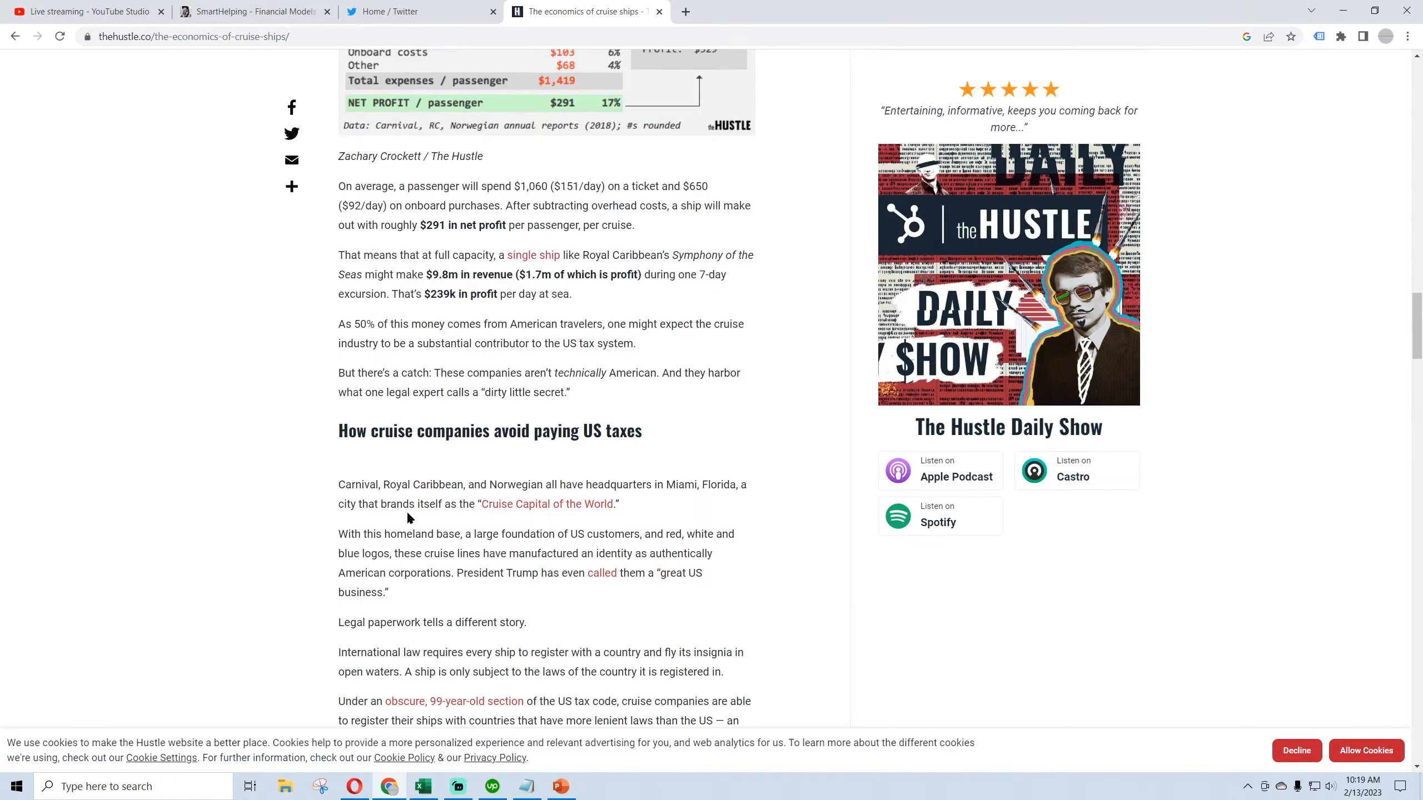
scroll(419, 518, up, 3)
Return to the Excel workbook's Revenue Assumptions sheet, center columns D through T, and bold row 4
click(423, 787)
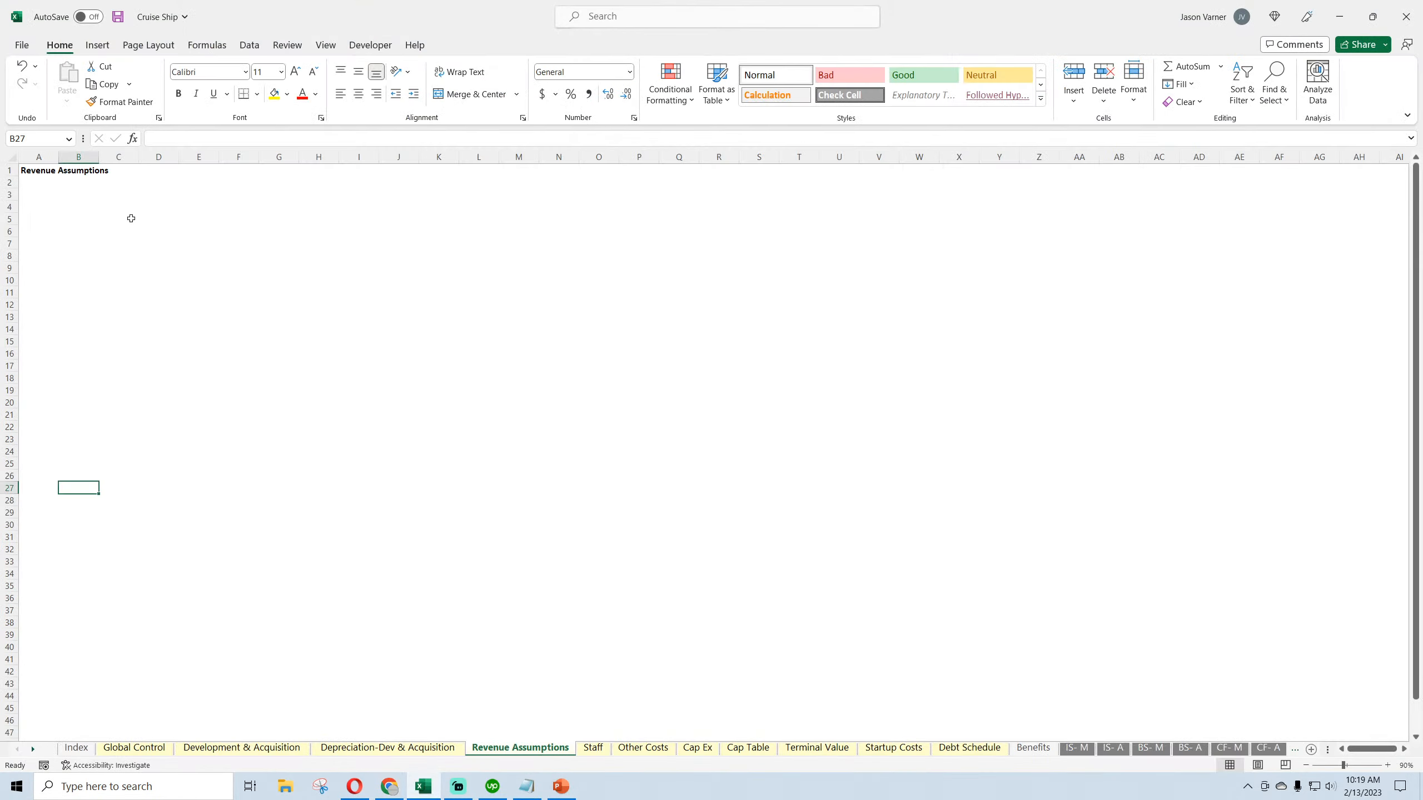
click(114, 204)
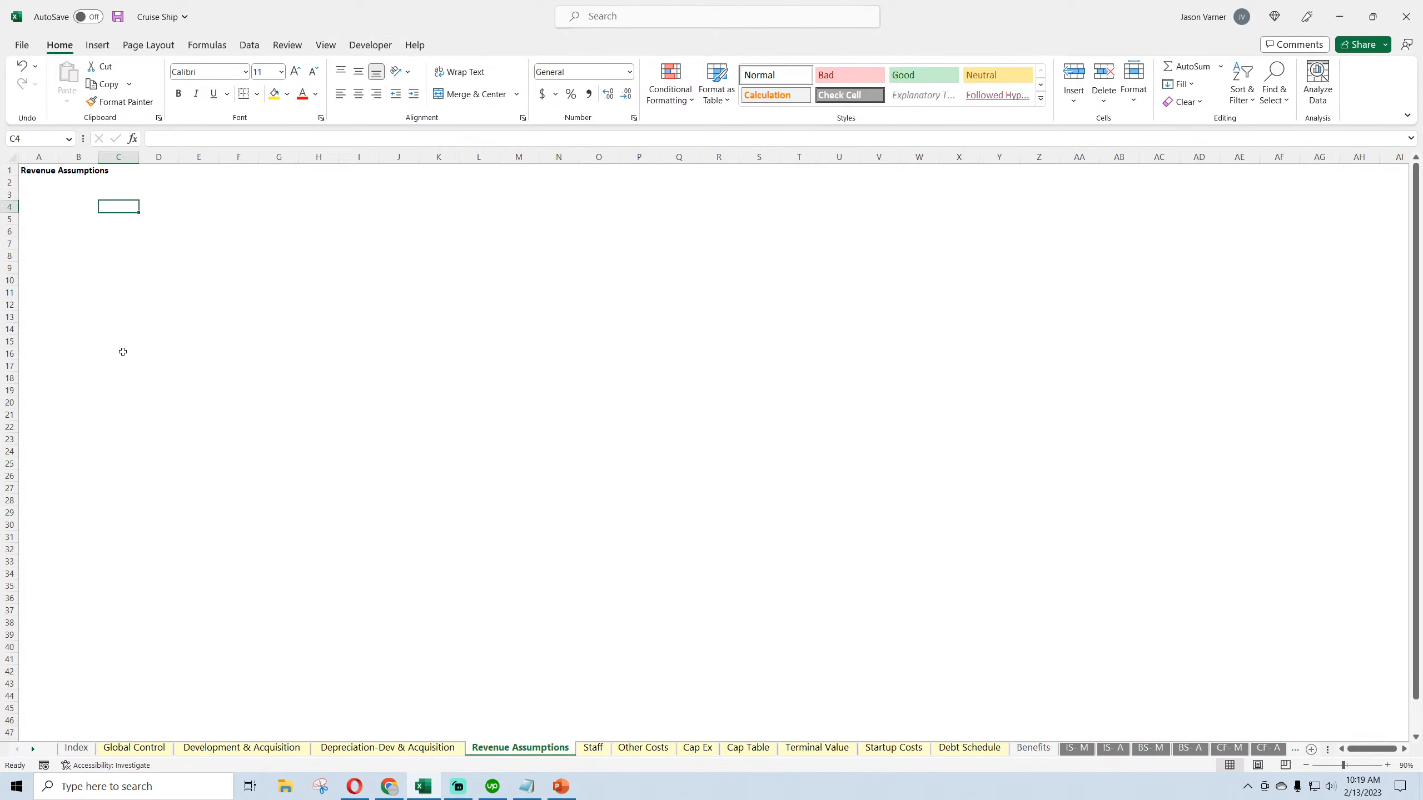
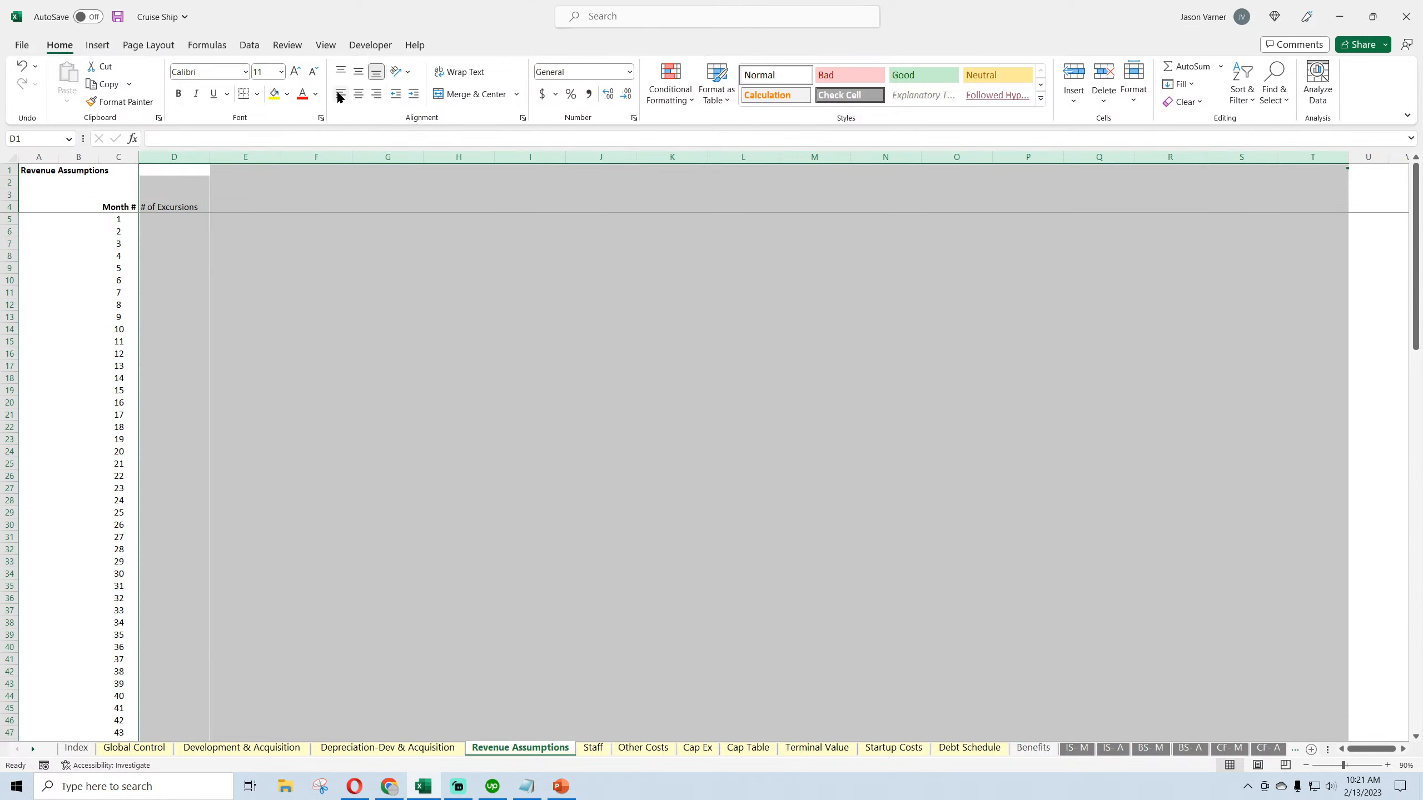
click(358, 94)
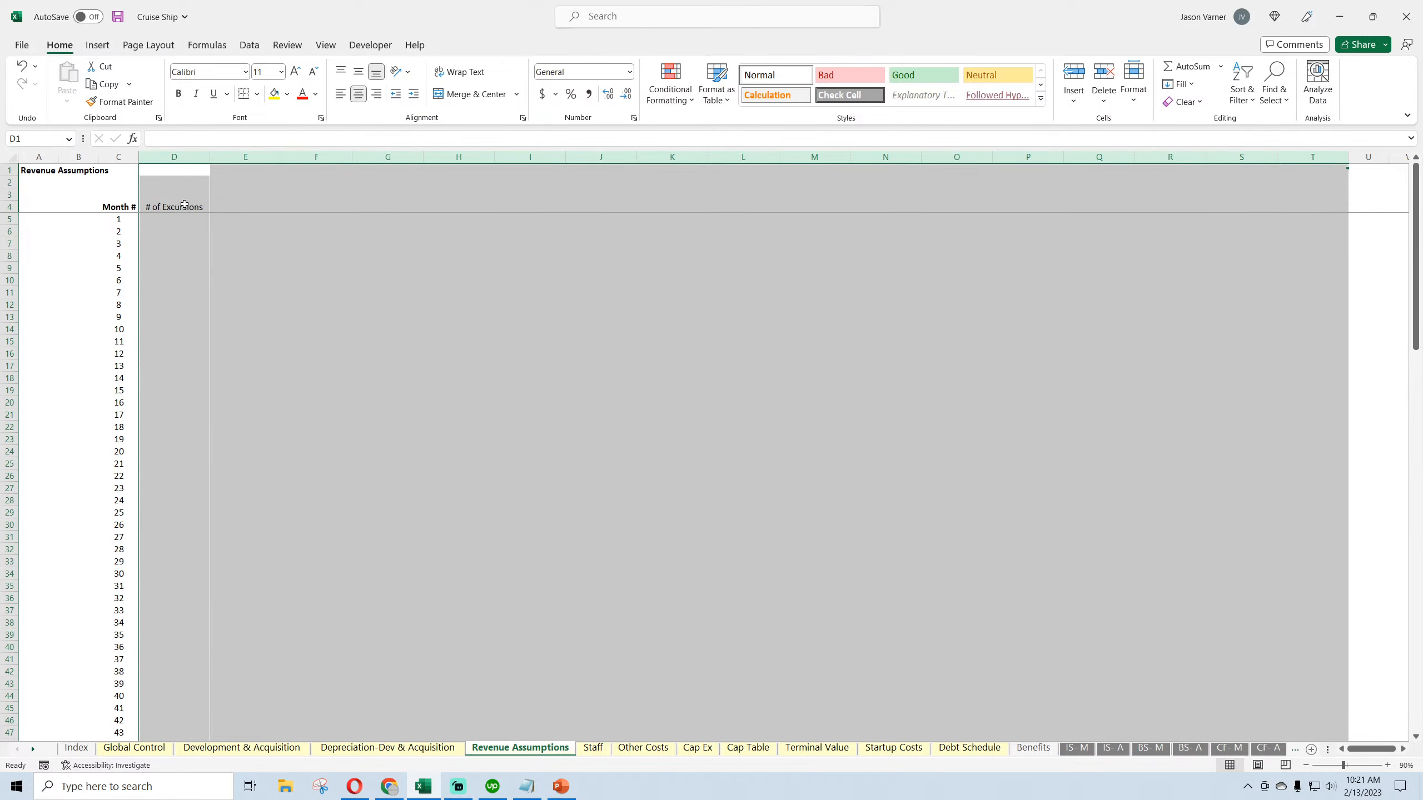
click(7, 207)
click(179, 93)
Format cell D5 under # of Excursions as an input with light yellow fill and blue font
click(177, 220)
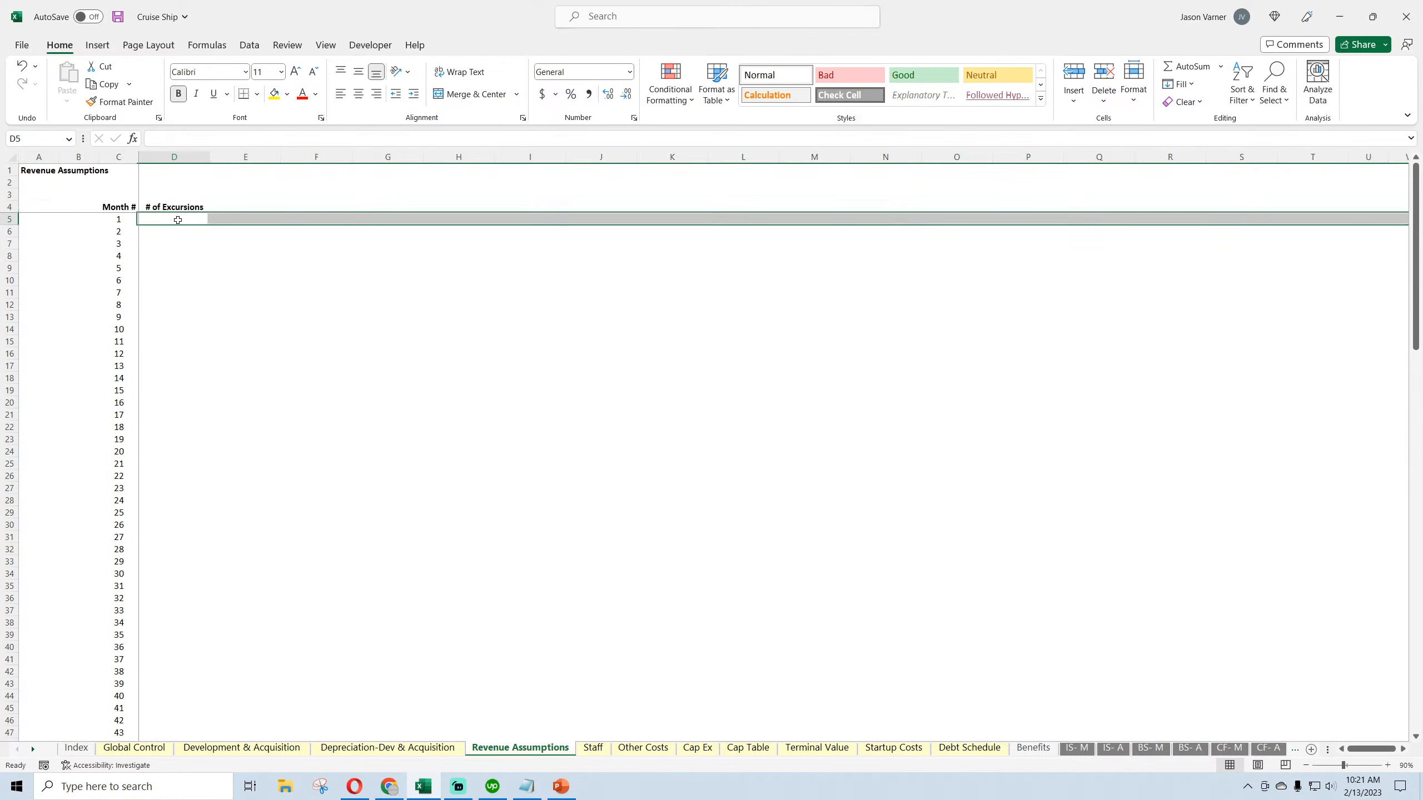
click(286, 93)
click(276, 260)
click(317, 94)
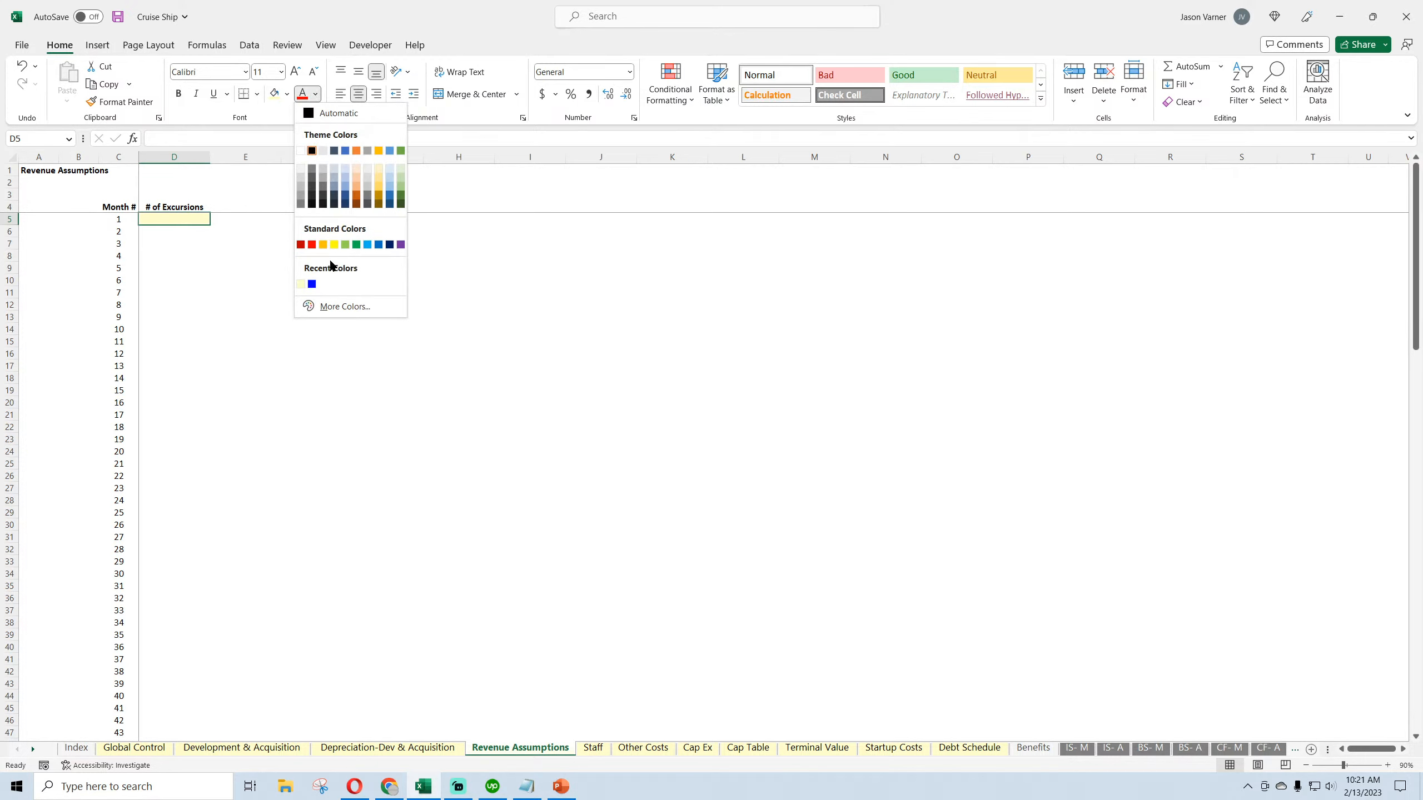
click(308, 284)
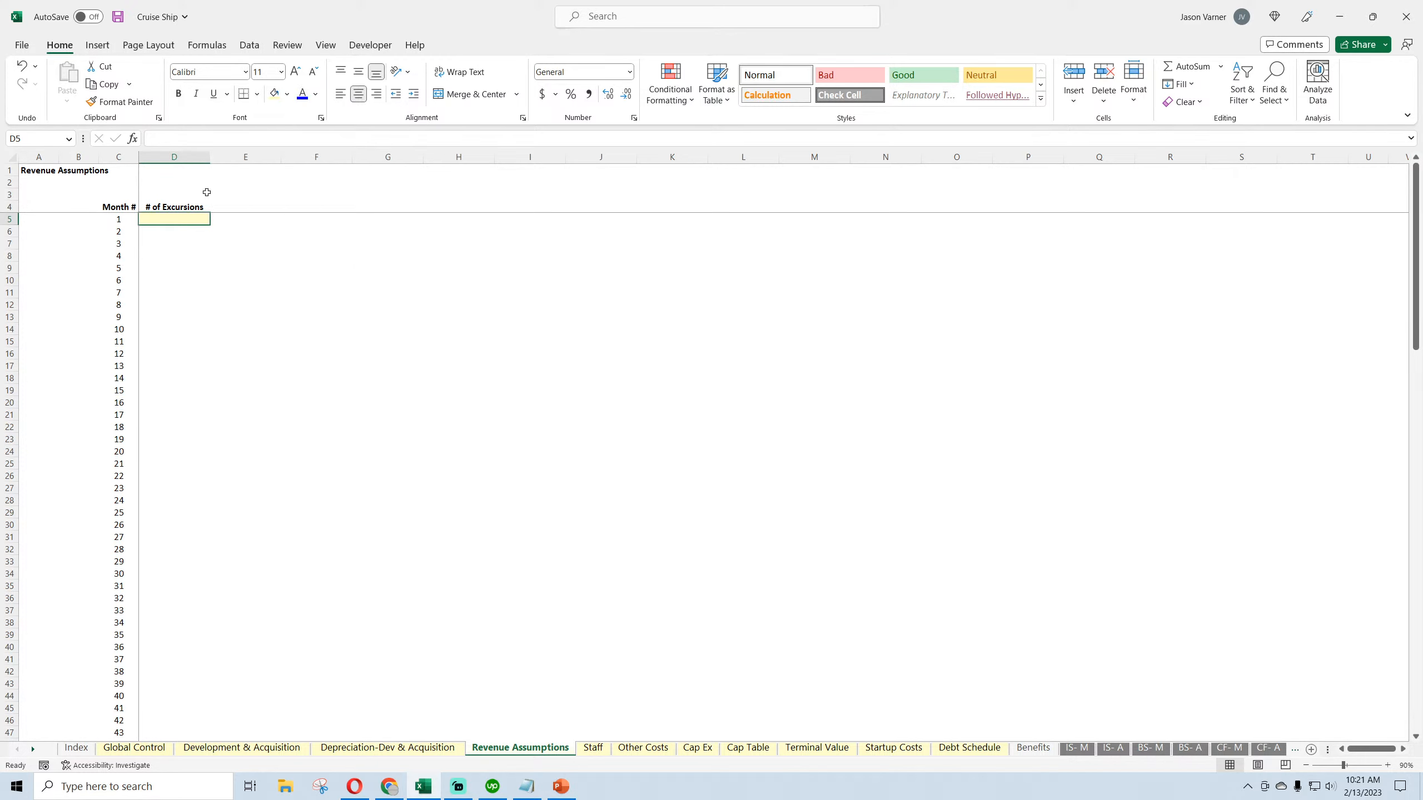
Apply the custom number format _(* #,##0_);_(* (#,##0);_(* "-"_);_(@_) to cell D5
click(634, 118)
click(658, 309)
drag(978, 282, 984, 326)
click(849, 291)
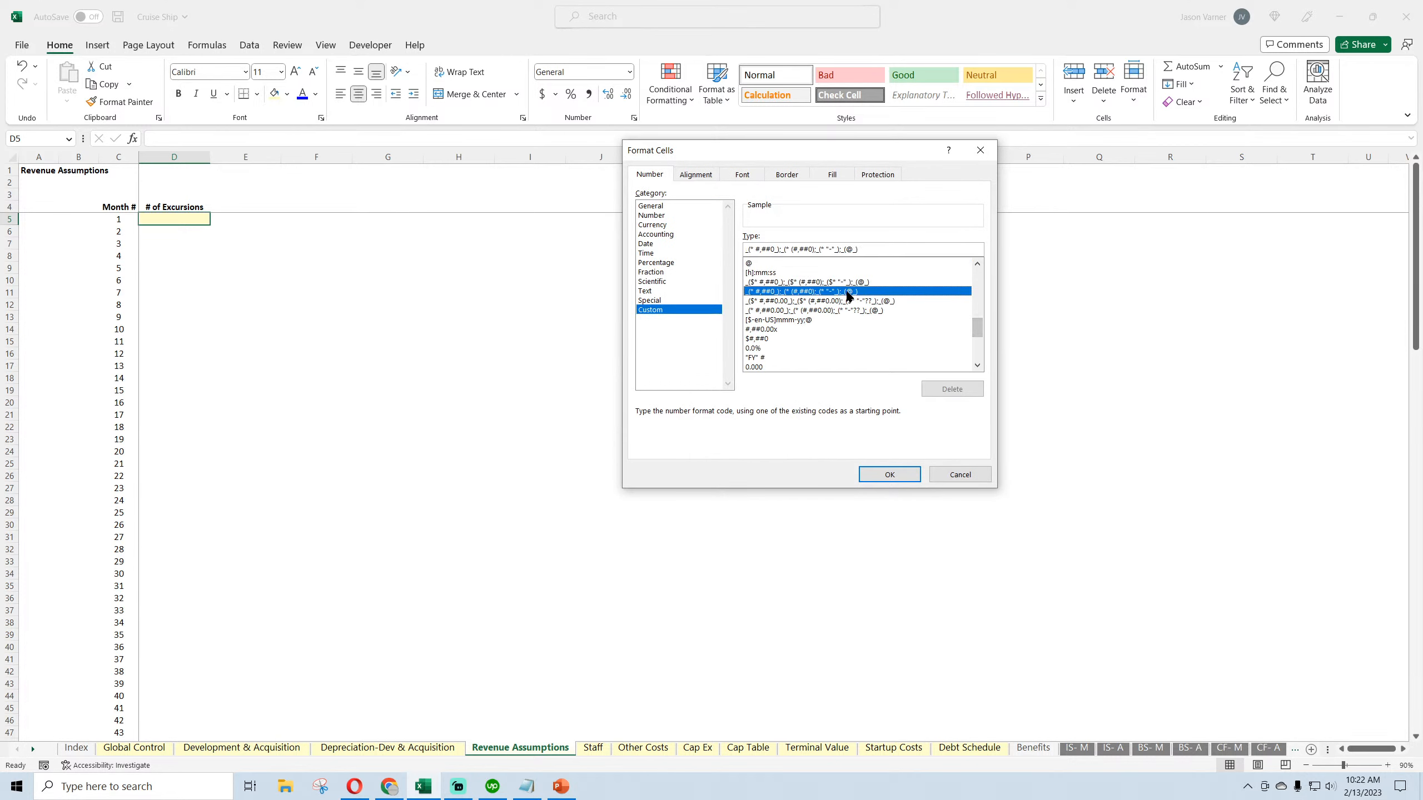
click(890, 475)
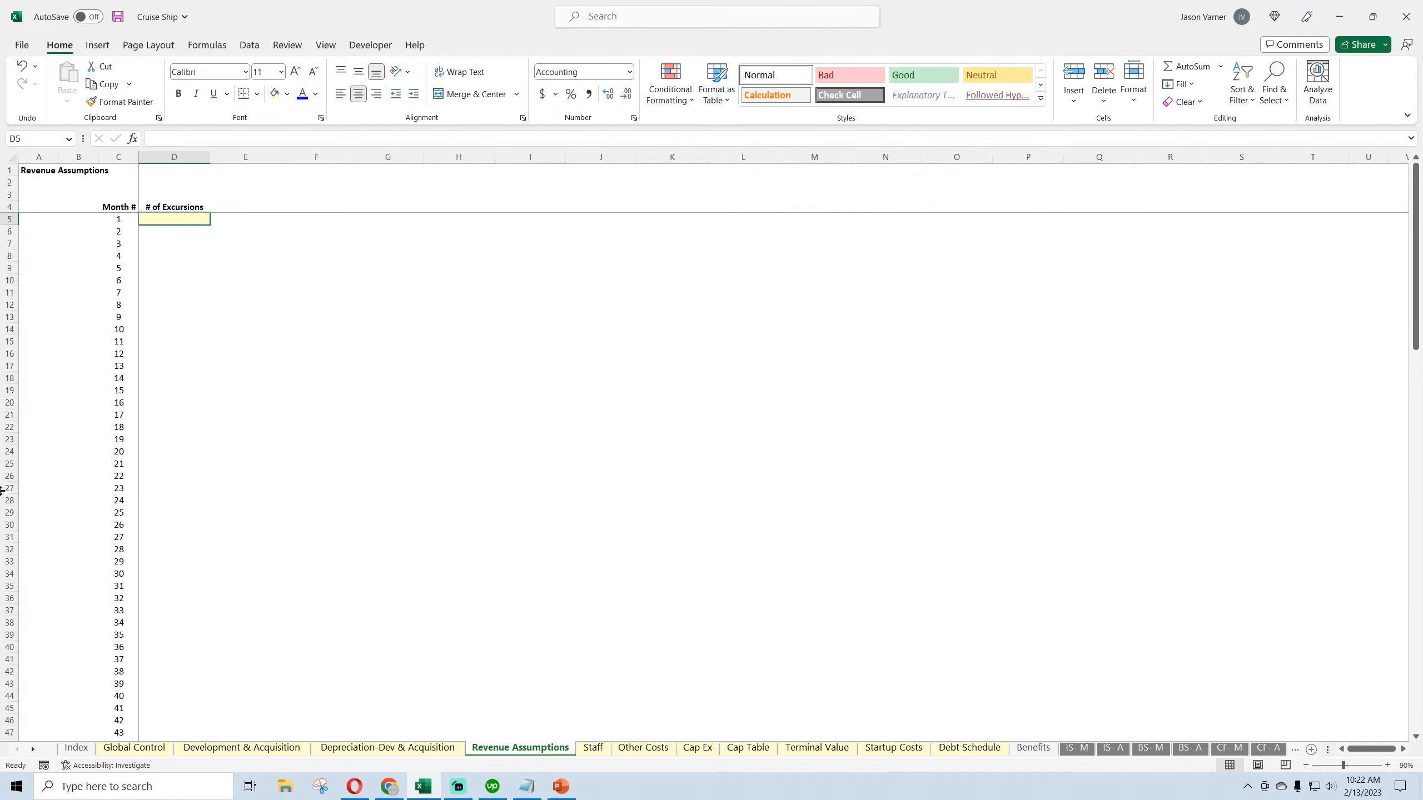
Enter 0 as the month 1 number of excursions and fill it down the # of Excursions column for all months
text(3)
key(Return)
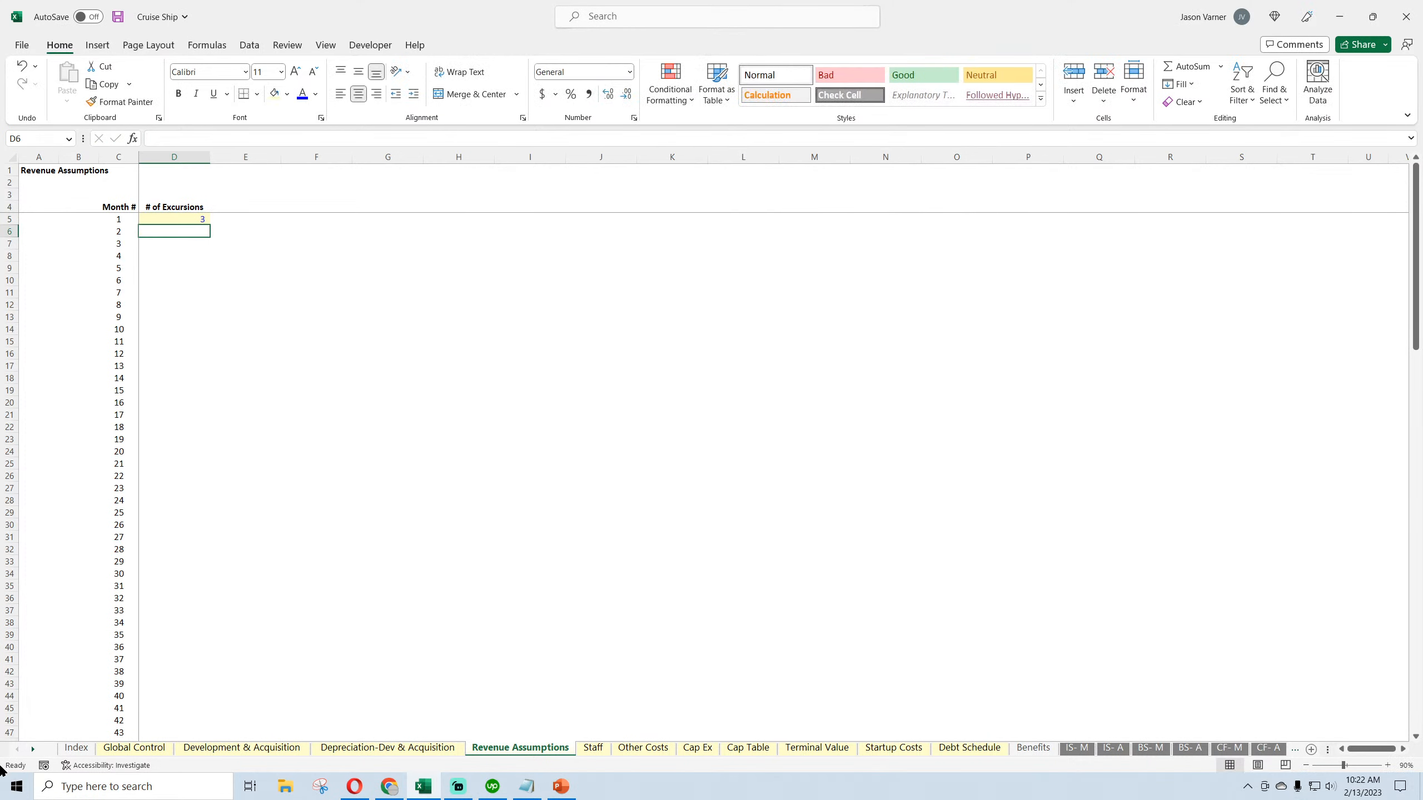
click(167, 216)
text(0)
key(Return)
click(196, 217)
double_click(210, 224)
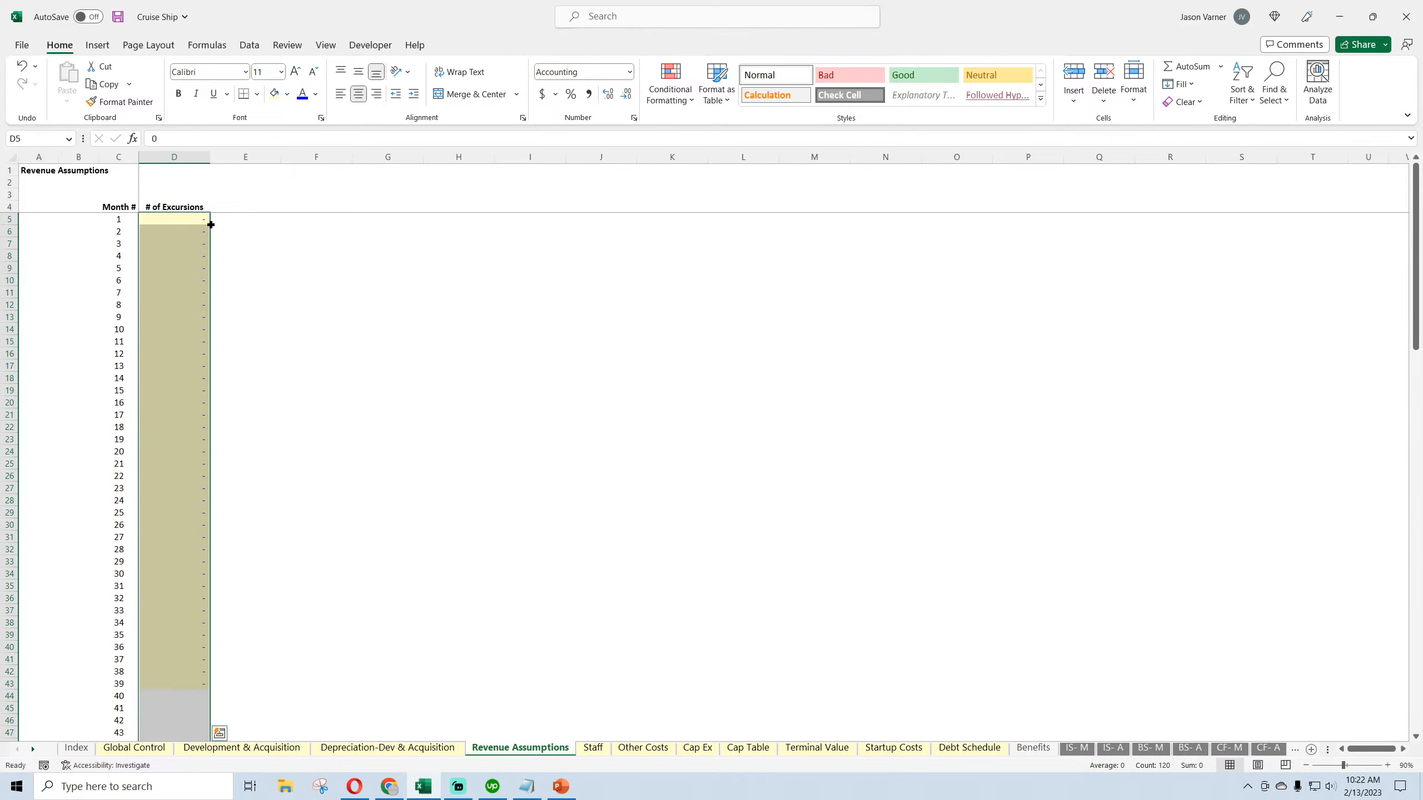
click(193, 219)
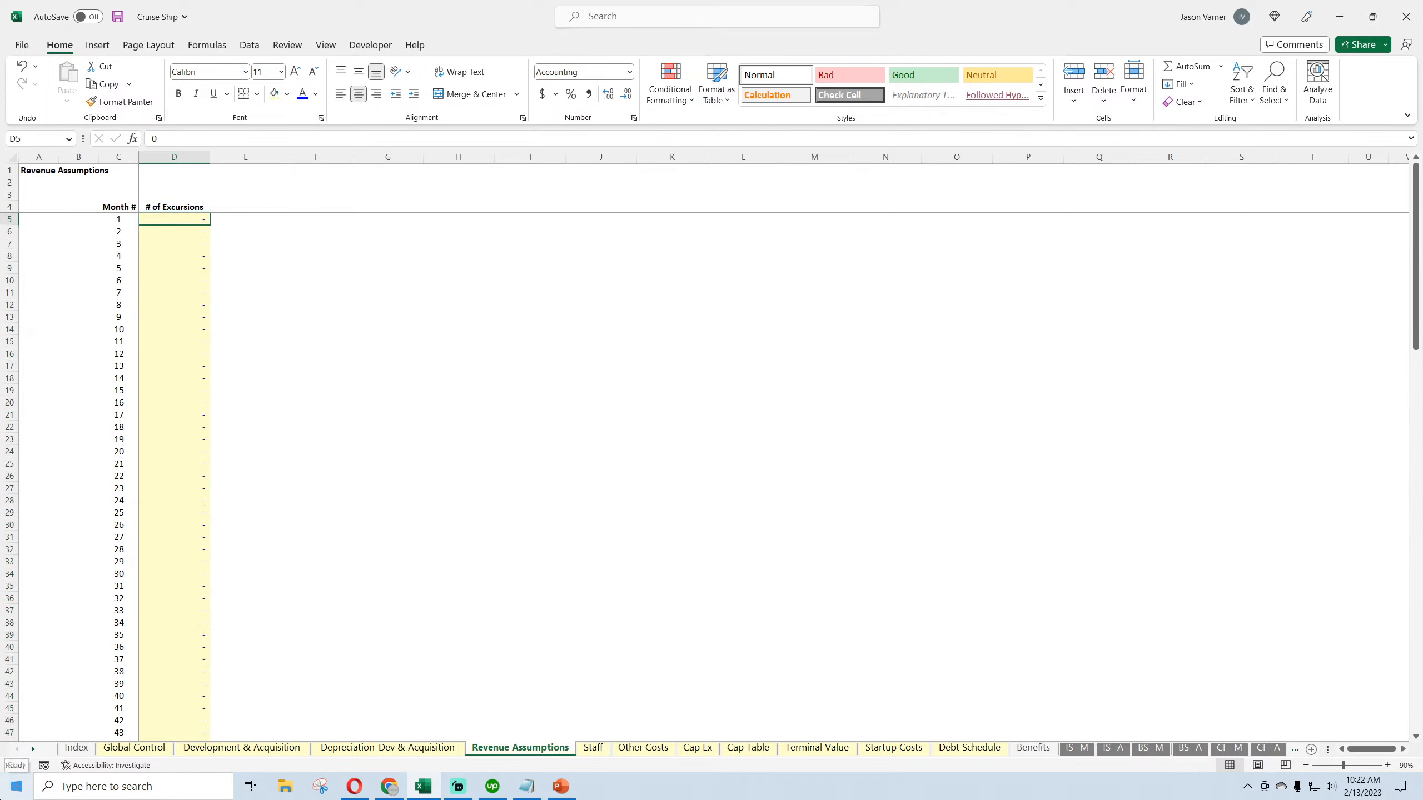
Start an INDEX formula in B5 that covers row 5 of the IS- M sheet, skips the row number, and uses MATCH for the column
key(Down)
key(Down)
key(Down)
key(Down)
key(Down)
key(Down)
key(Down)
key(Down)
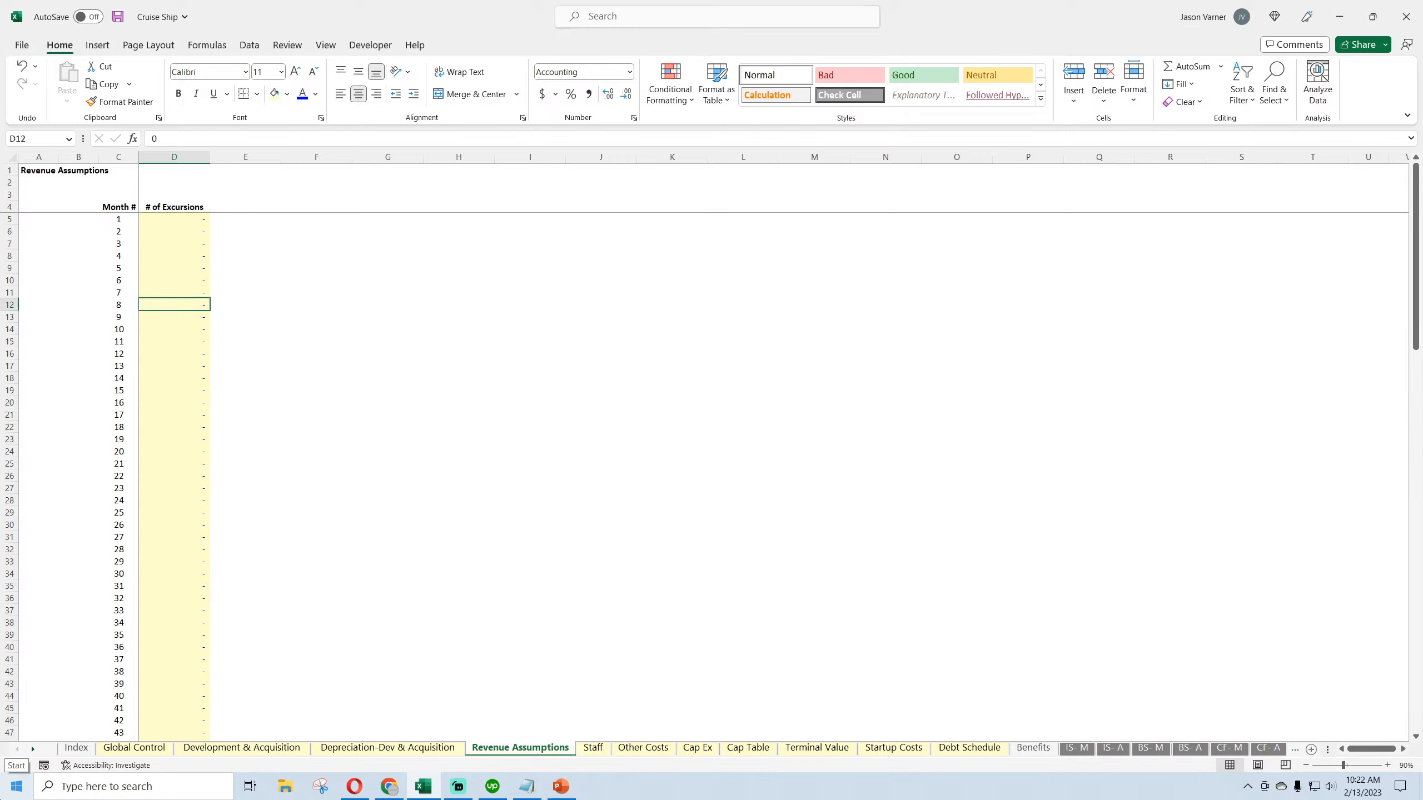
key(Left)
key(Up)
key(Up)
key(Up)
key(Up)
key(Up)
key(Left)
key(Up)
key(Up)
key(Up)
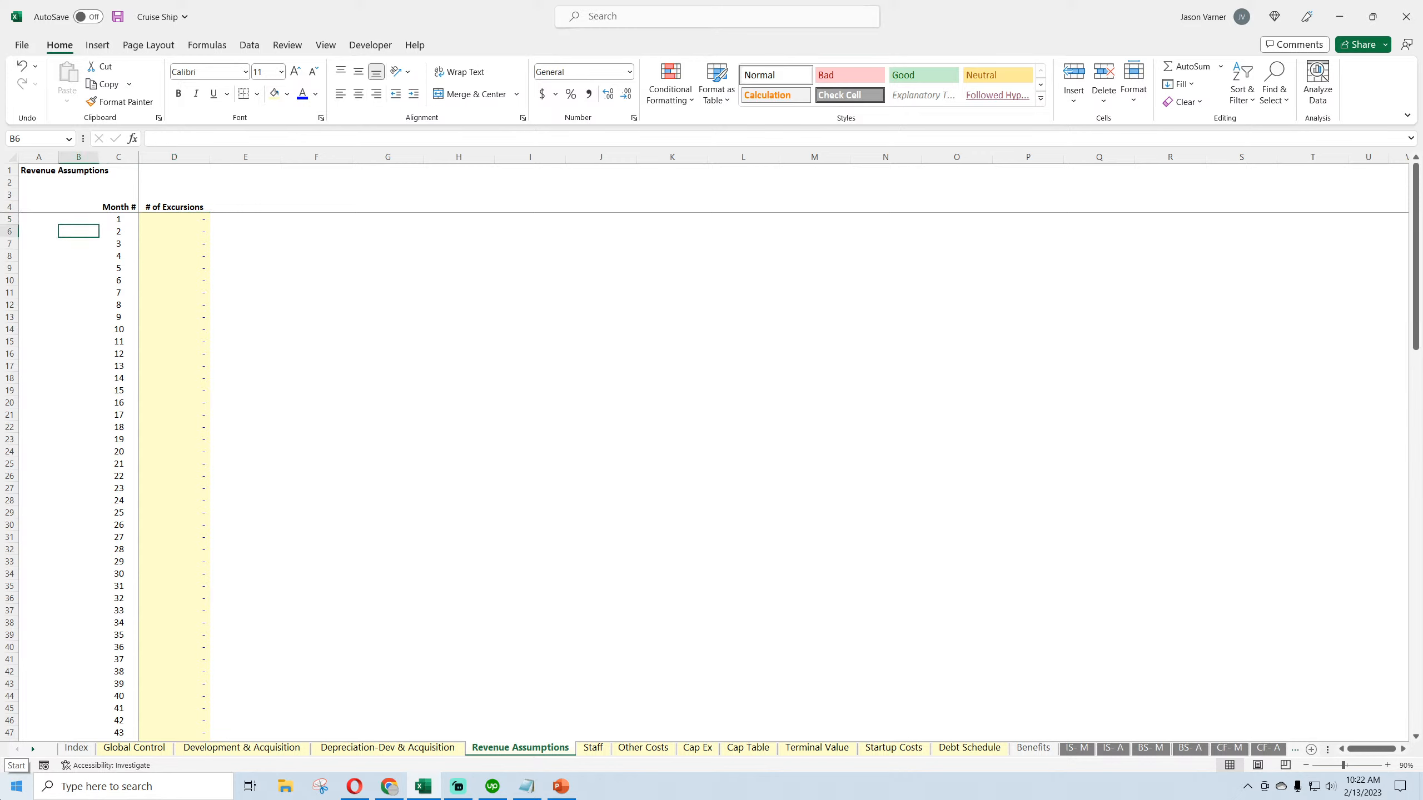
text(=index()
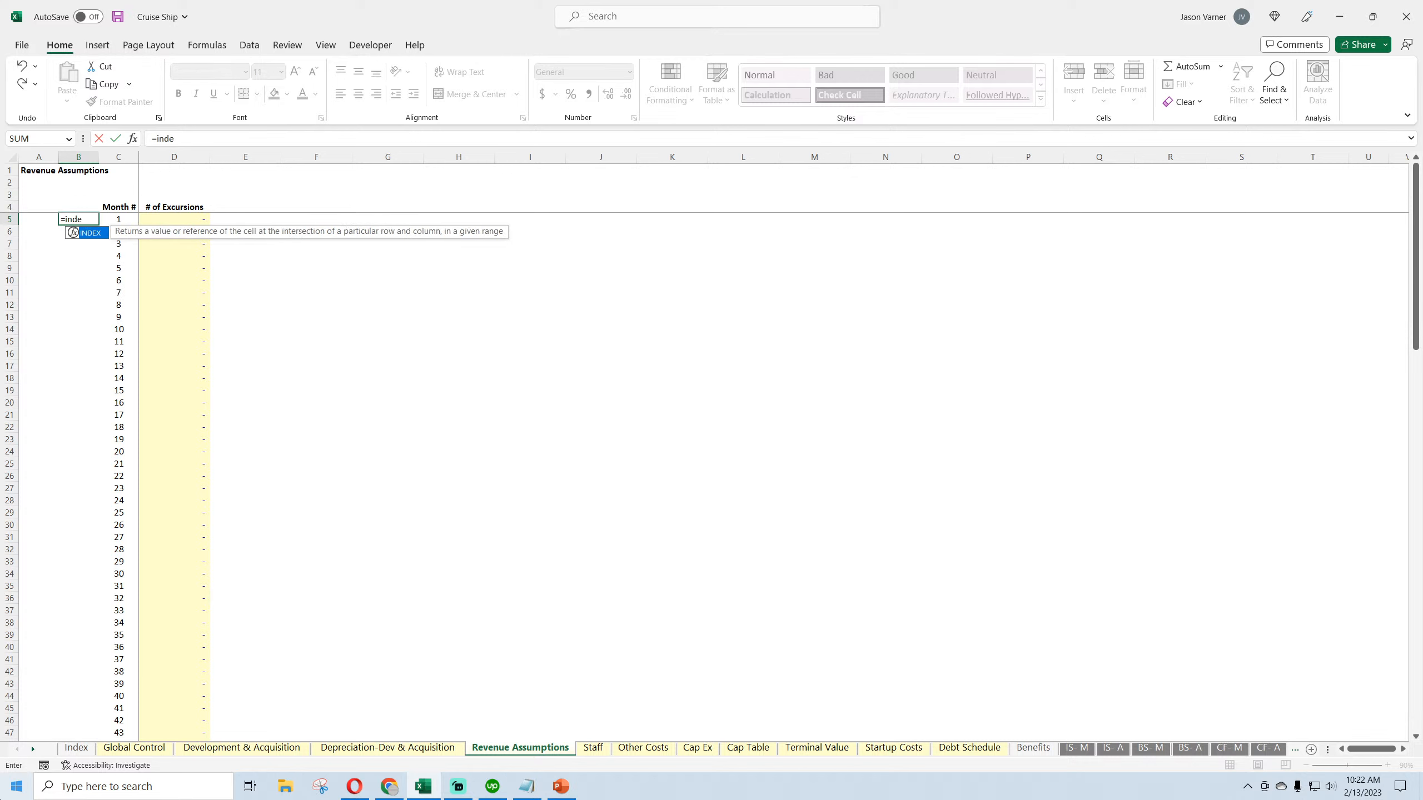
click(1073, 749)
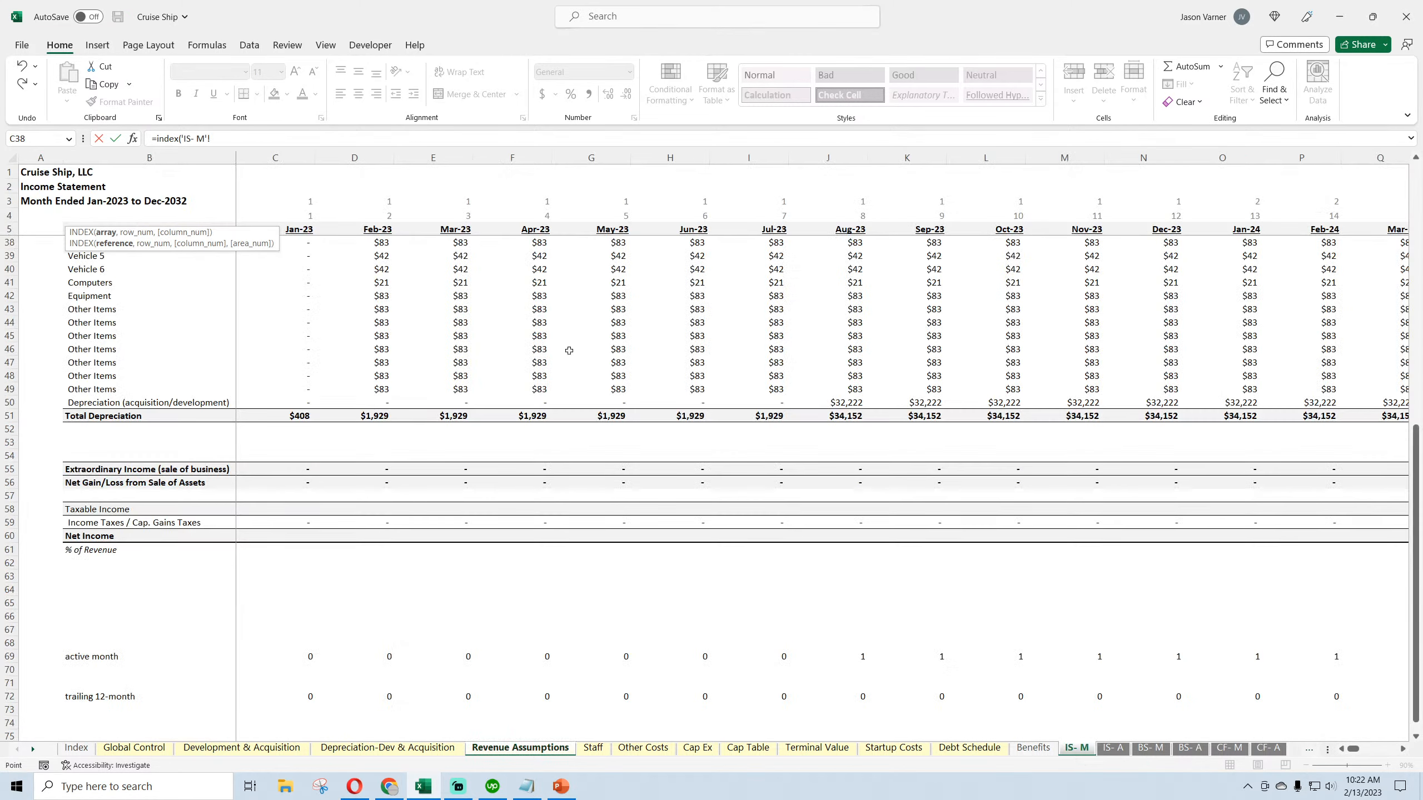
click(7, 228)
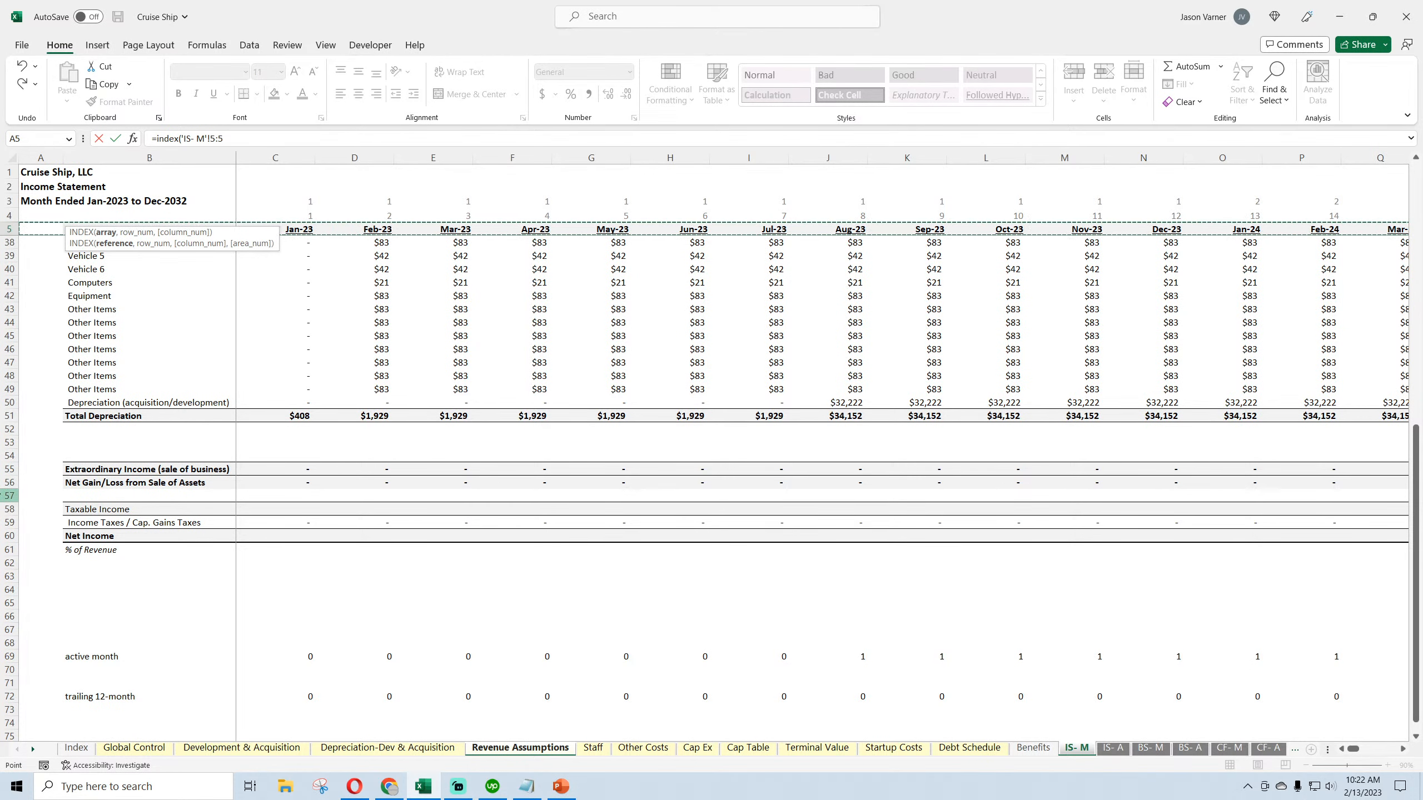
text(,,match()
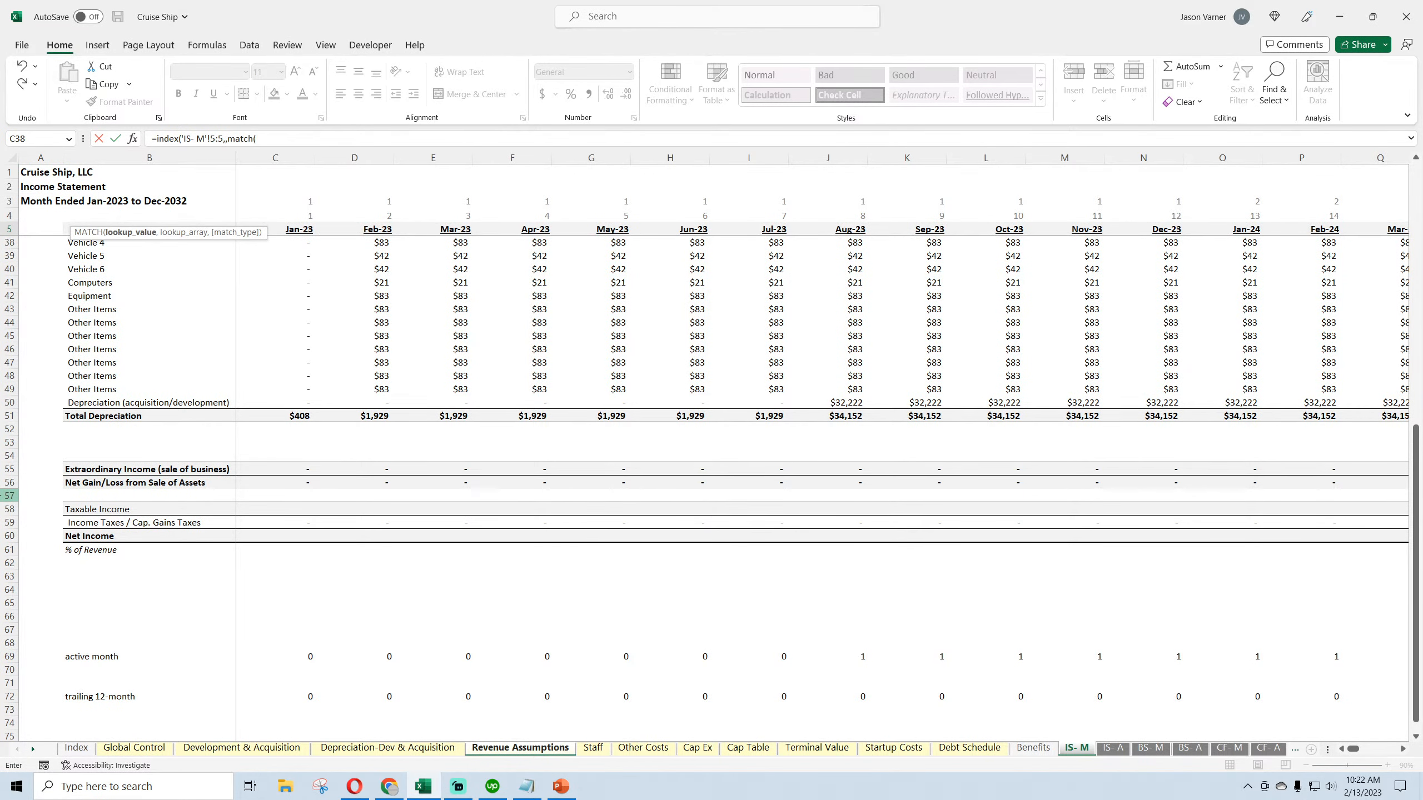
Complete the MATCH in B5 with C5 as lookup value, row 4 of the IS- M sheet as lookup array, and match type 0
click(547, 749)
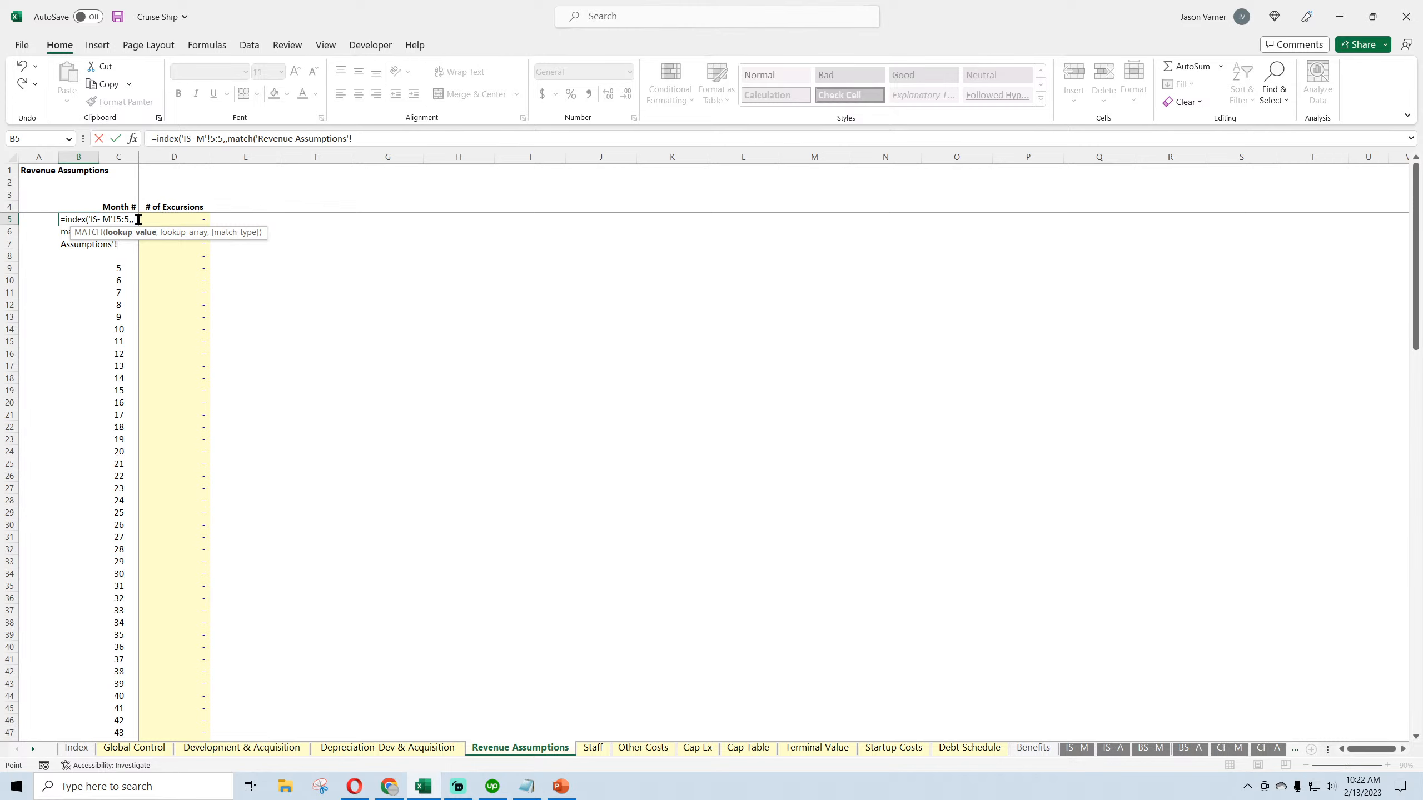
key(BackSpace)
key(BackSpace)
key(BackSpace)
key(BackSpace)
key(BackSpace)
key(BackSpace)
key(BackSpace)
key(BackSpace)
key(BackSpace)
key(BackSpace)
key(BackSpace)
key(BackSpace)
key(BackSpace)
key(BackSpace)
key(BackSpace)
key(BackSpace)
key(BackSpace)
key(BackSpace)
key(BackSpace)
key(BackSpace)
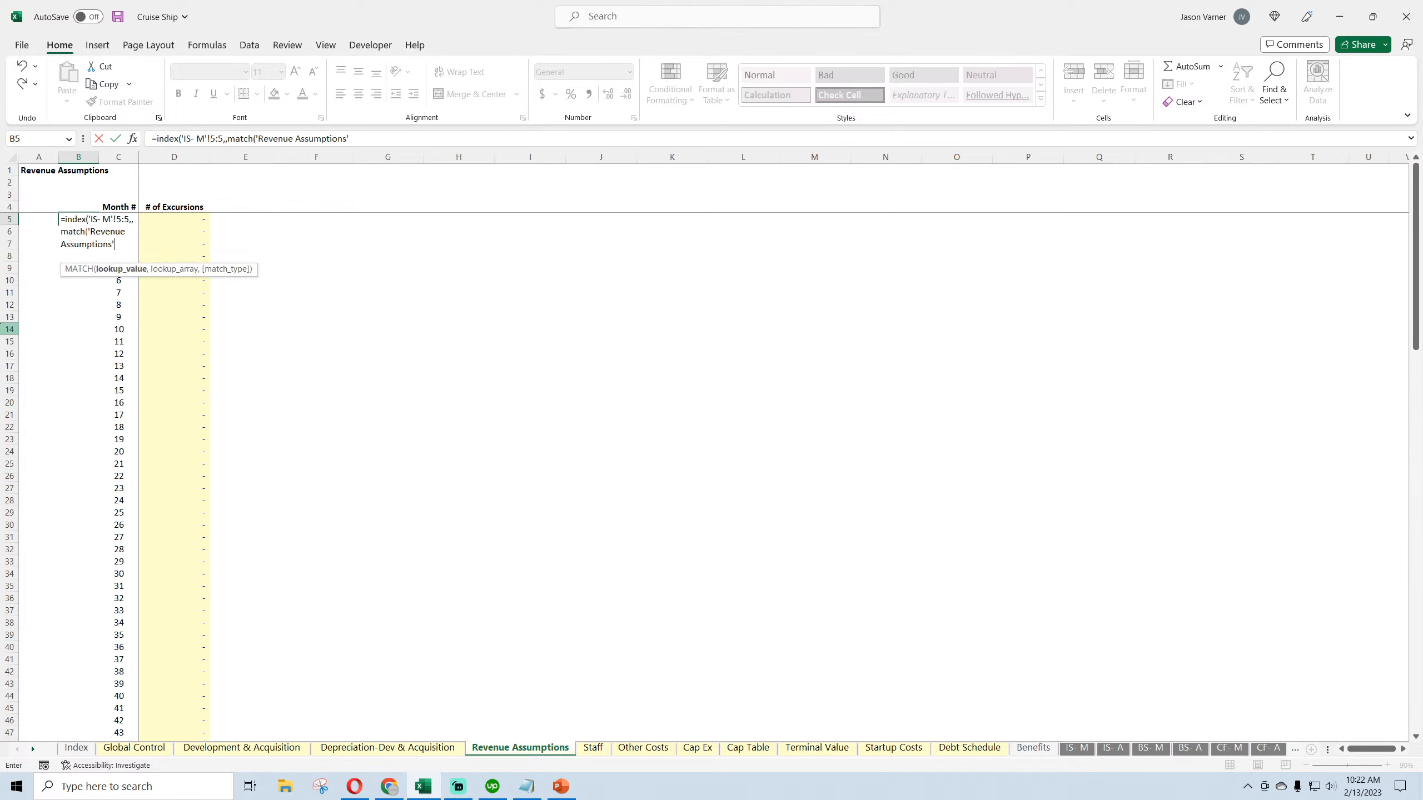
key(BackSpace)
text(c5,)
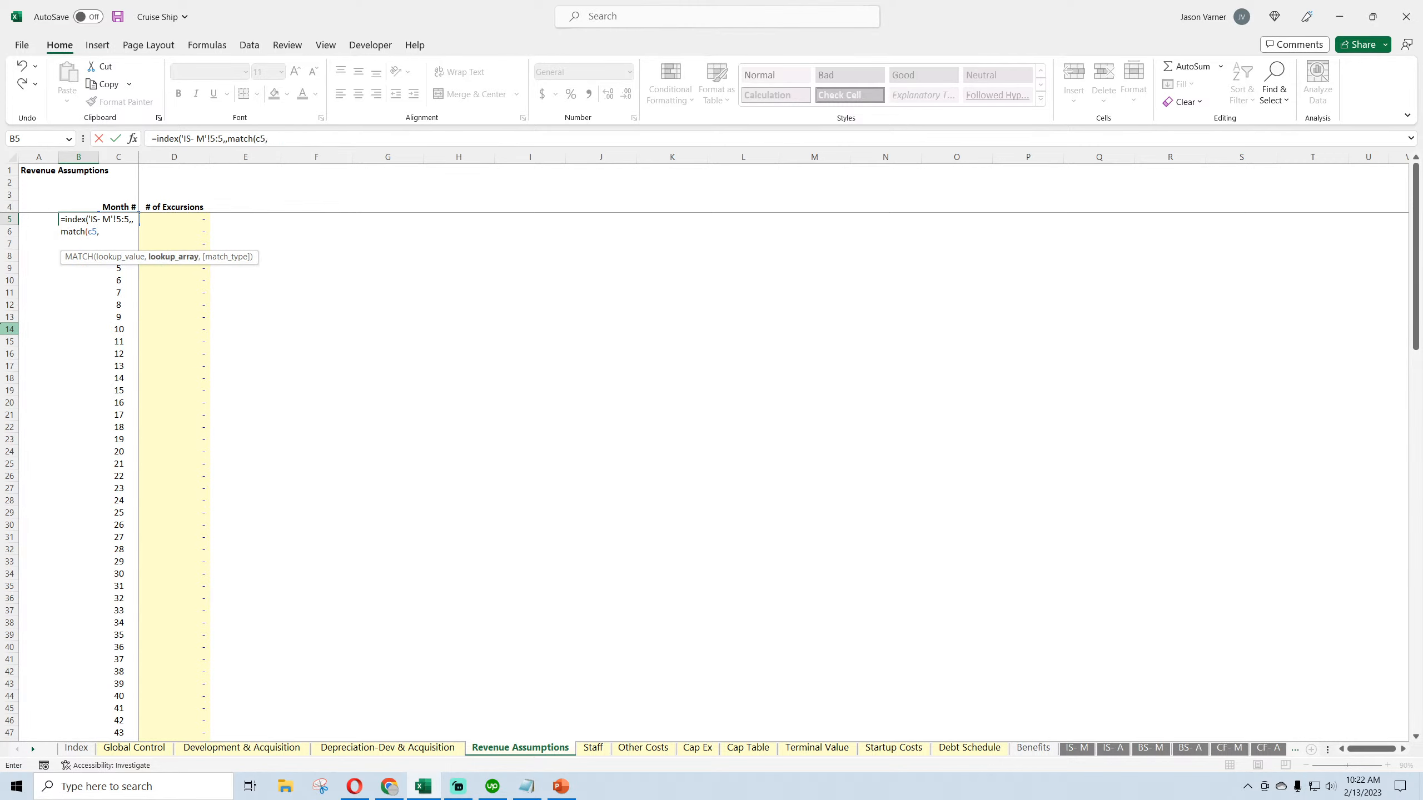
click(1076, 749)
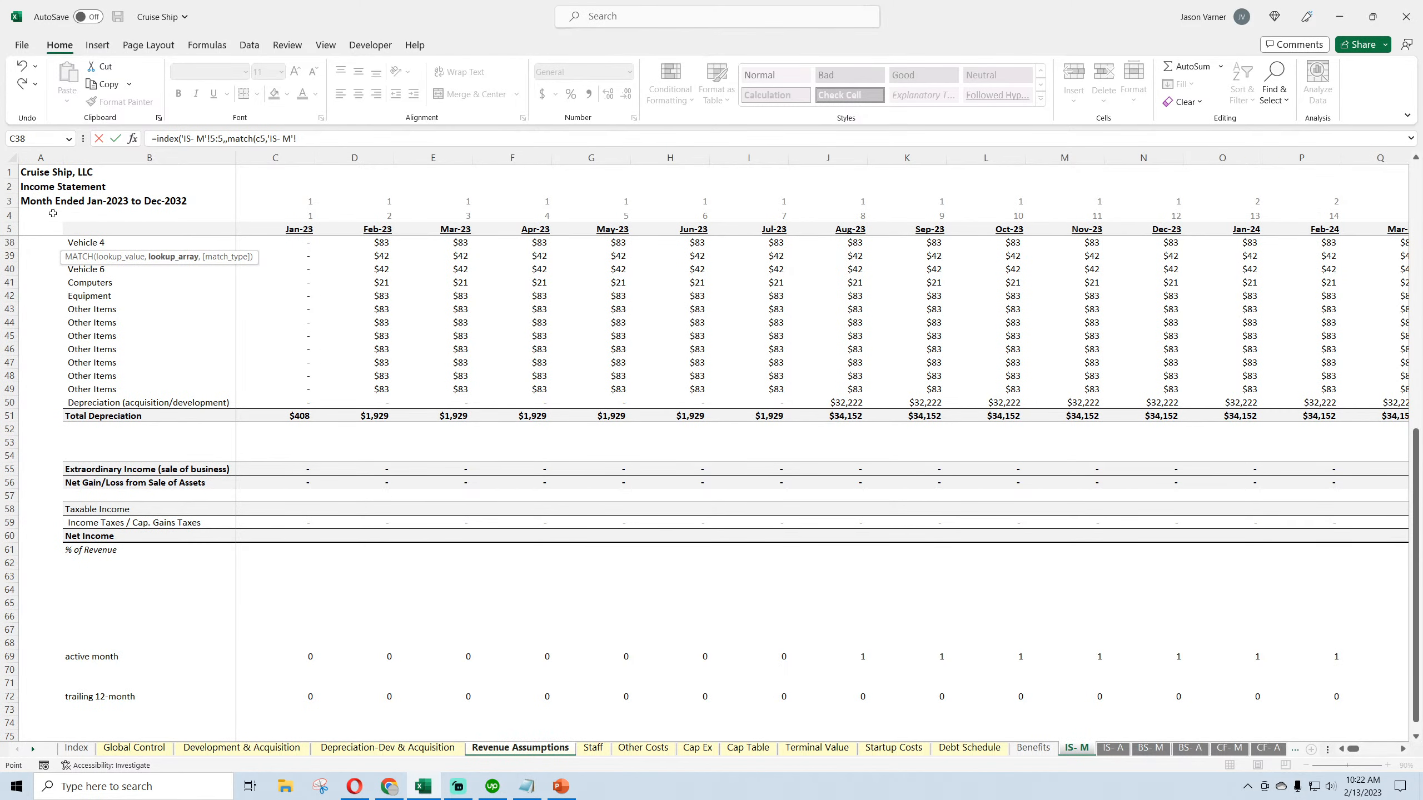
click(9, 215)
text(,0)
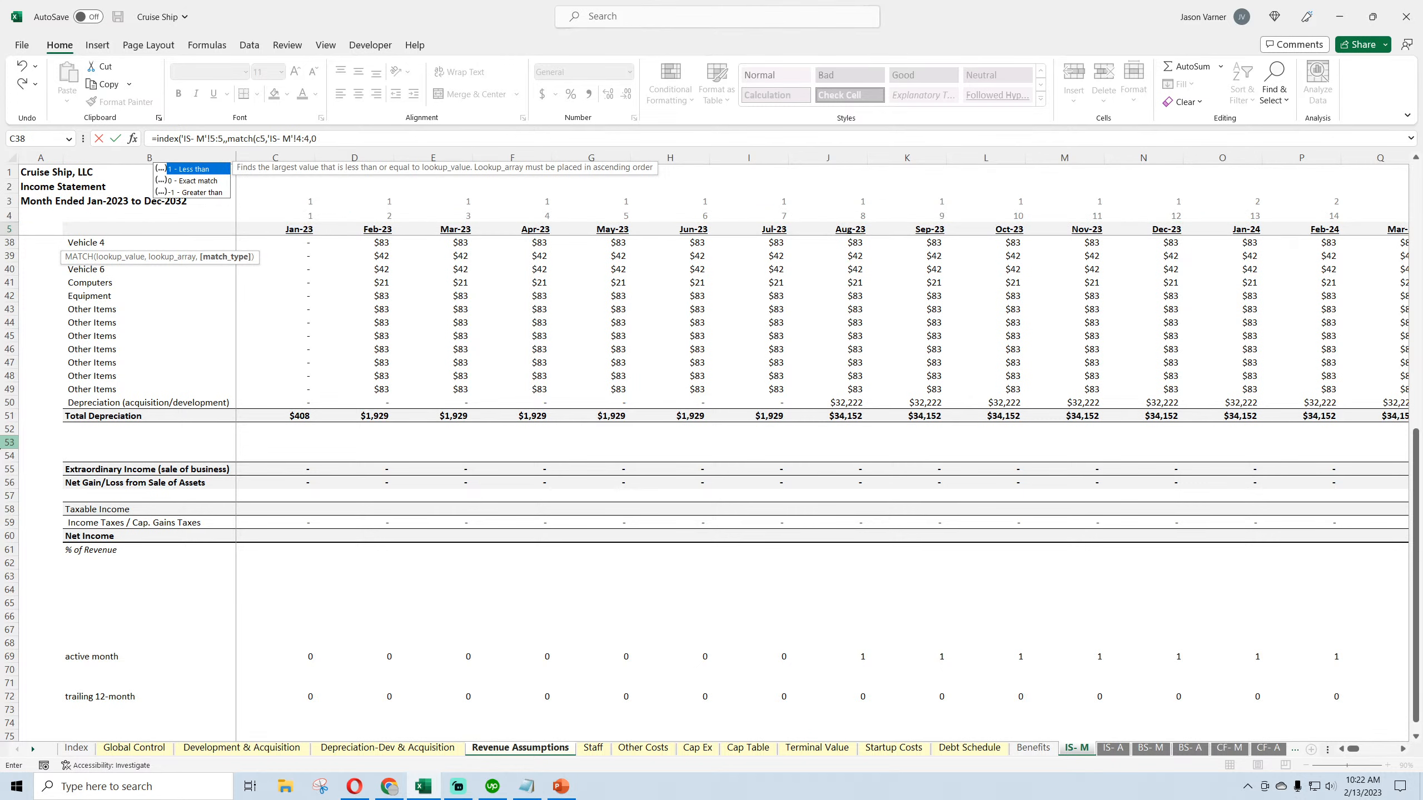
key(Return)
key(Return)
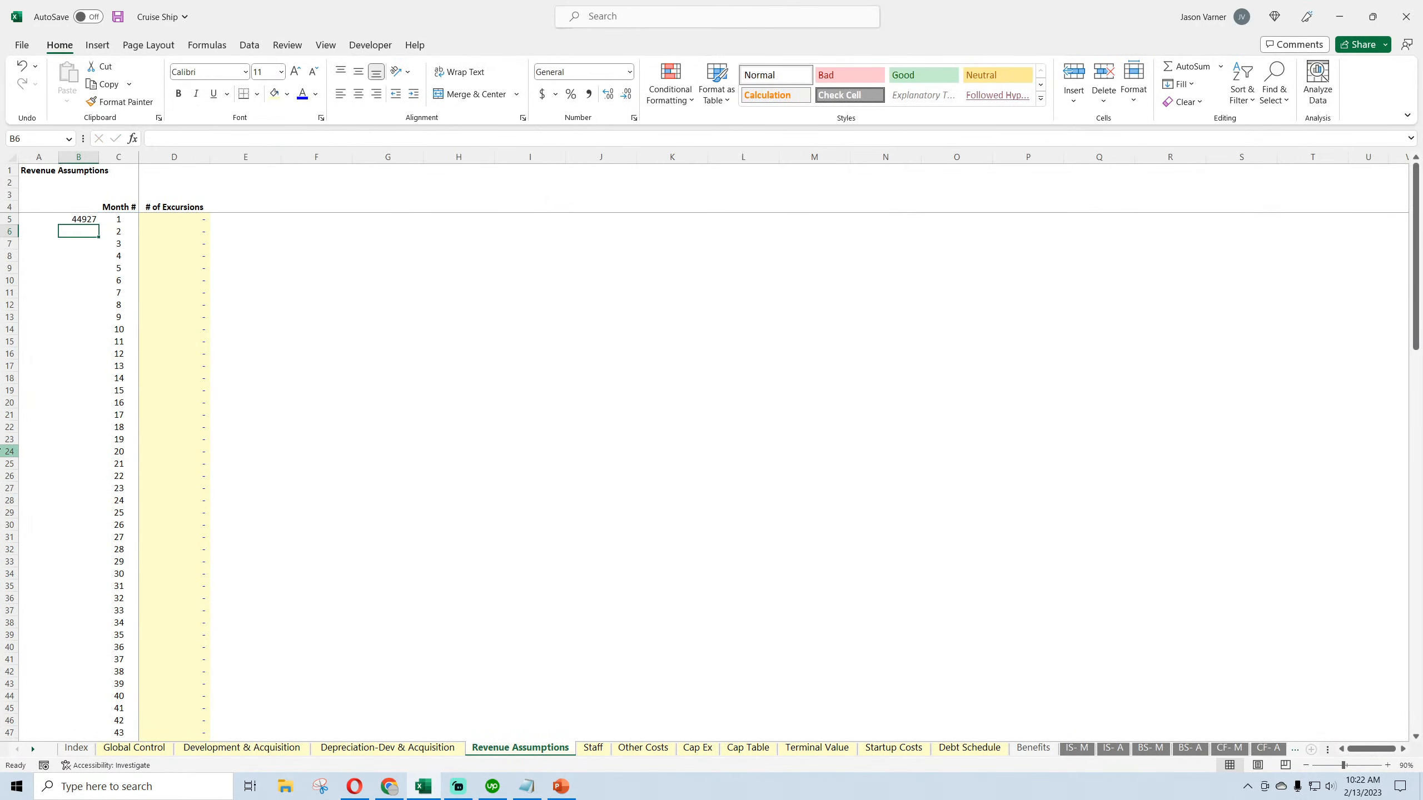
Format cell B5 as a date using the Mar-12 month-year type
click(84, 218)
click(633, 118)
click(650, 244)
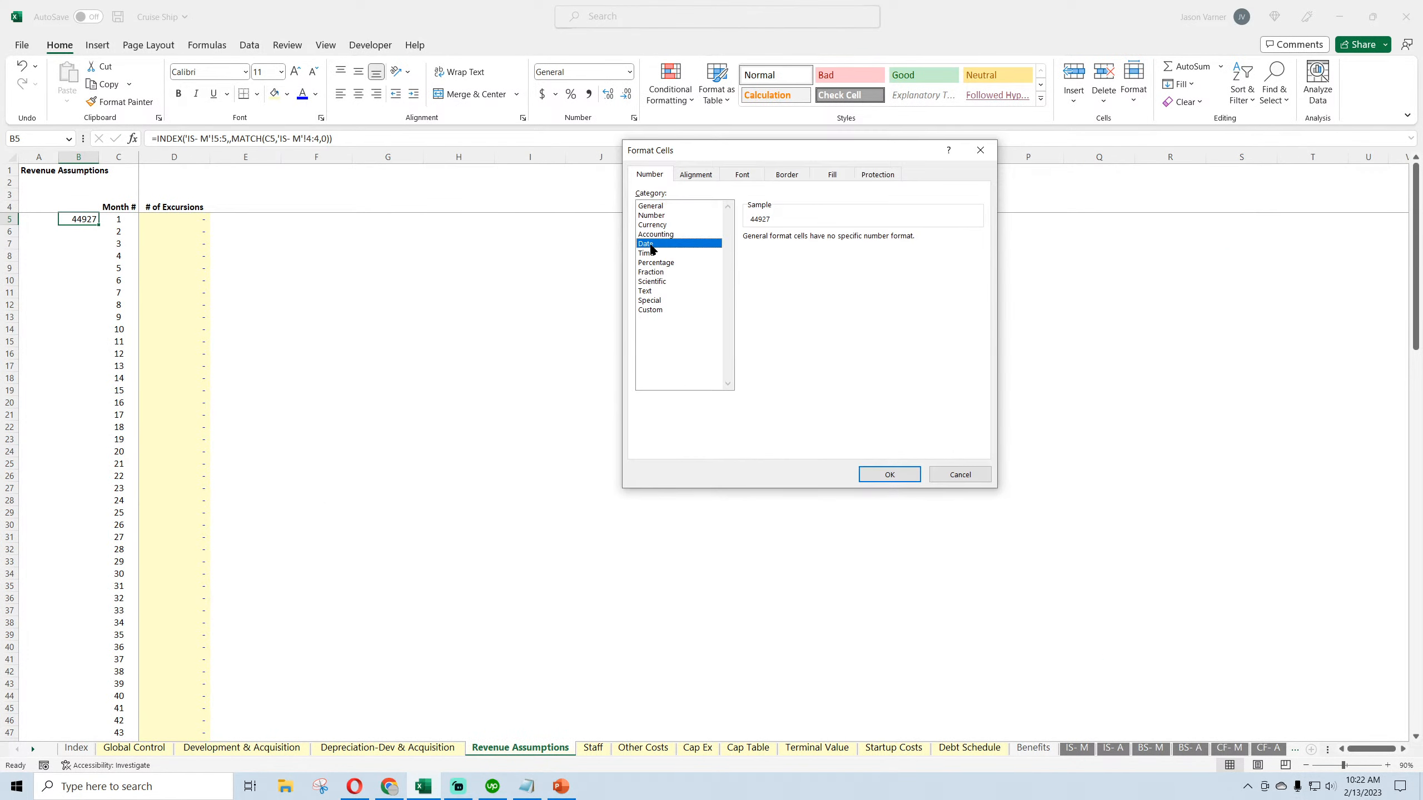
mouse_move(977, 264)
mouse_down()
mouse_move(978, 291)
mouse_move(985, 253)
mouse_move(985, 277)
mouse_up()
click(770, 287)
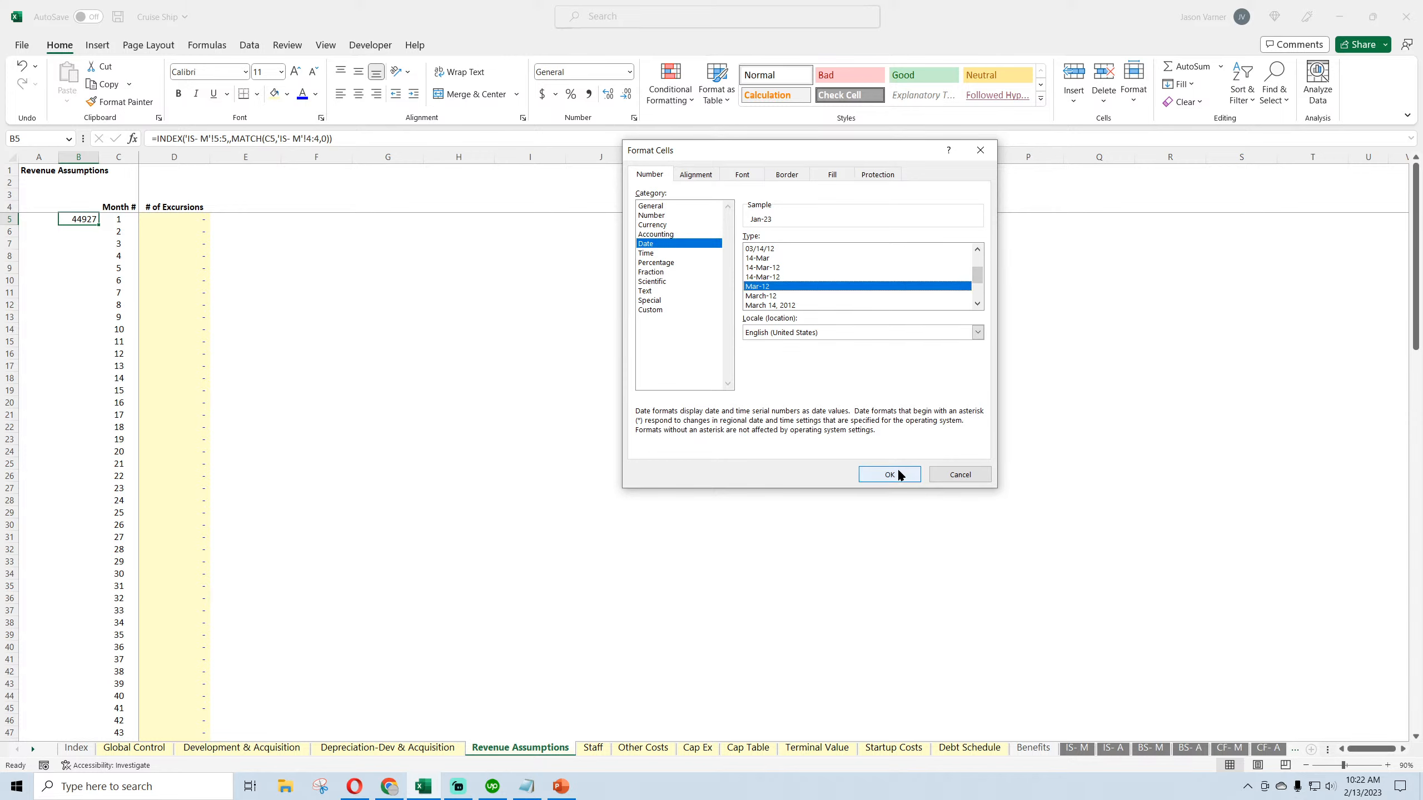
click(892, 474)
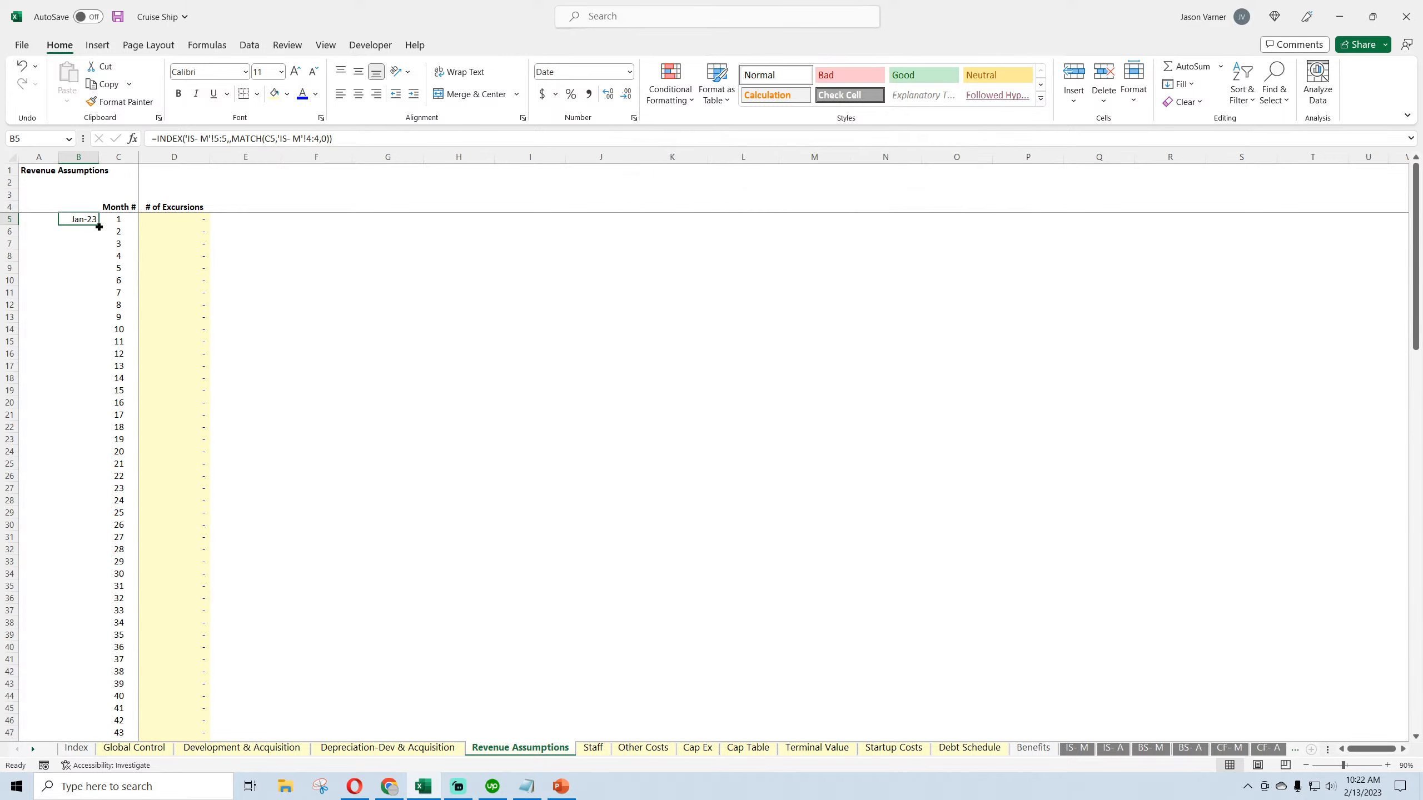
Make B5's row references absolute so the formula reads =INDEX('IS- M'!$5:$5,,MATCH(C5,'IS- M'!$4:$4,0))
click(214, 138)
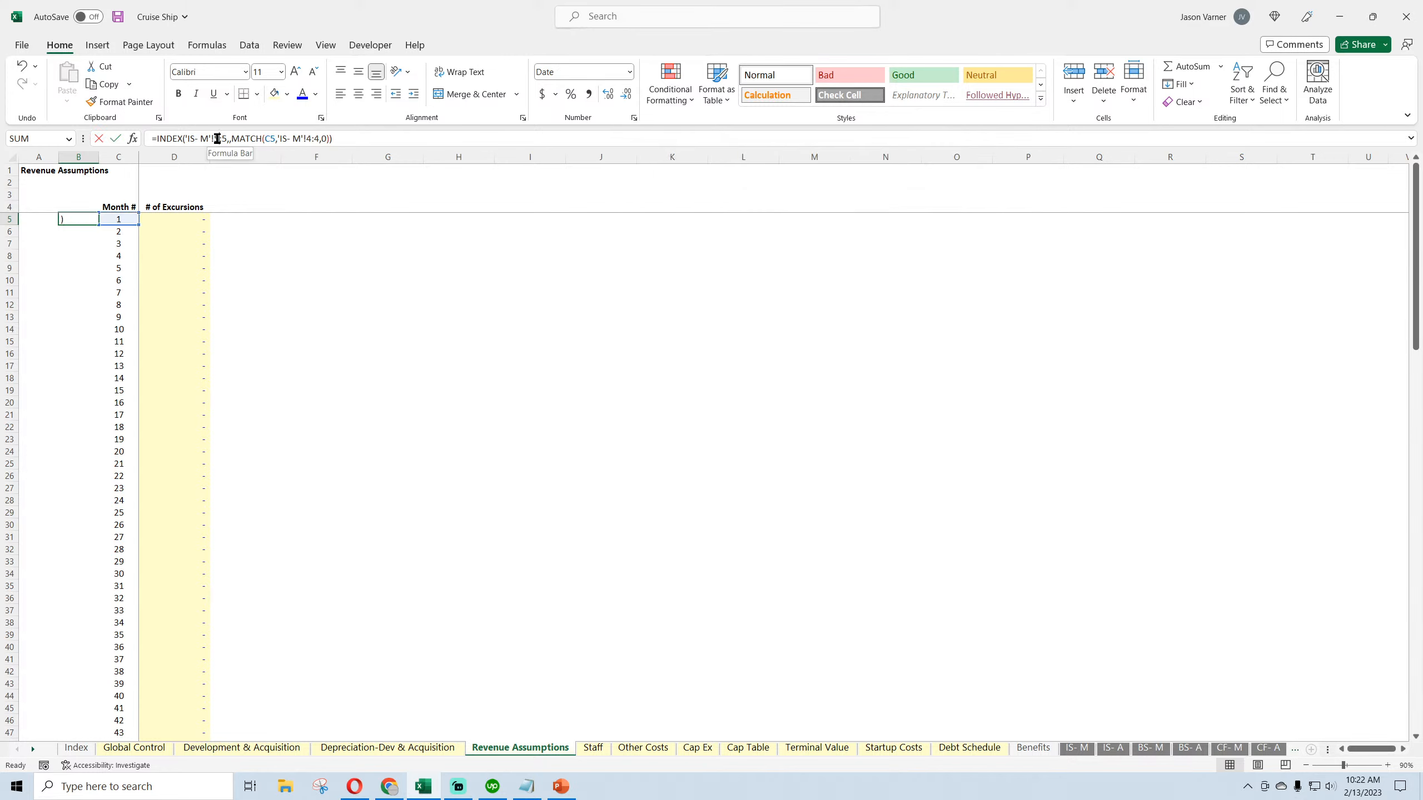
text($)
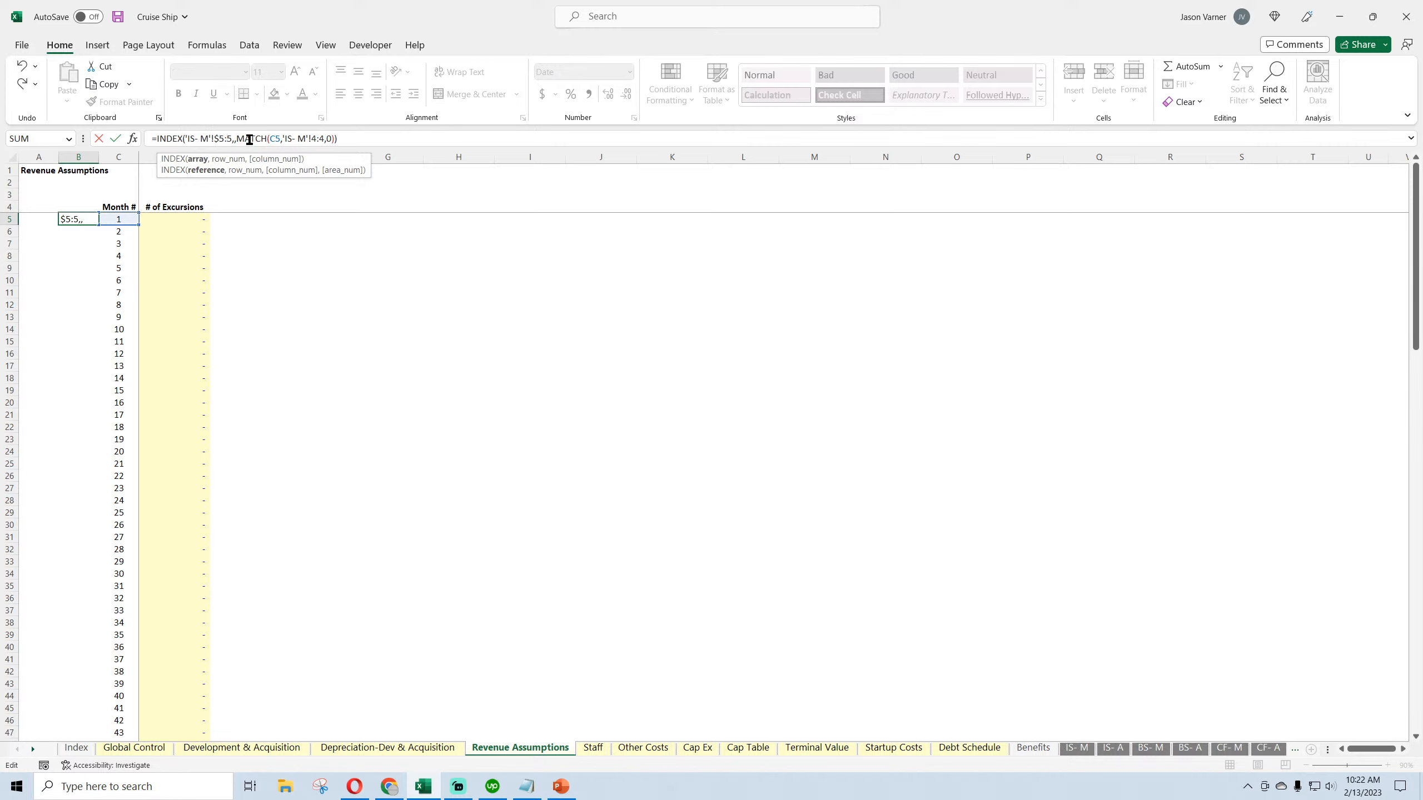
key(Left)
text($)
click(317, 139)
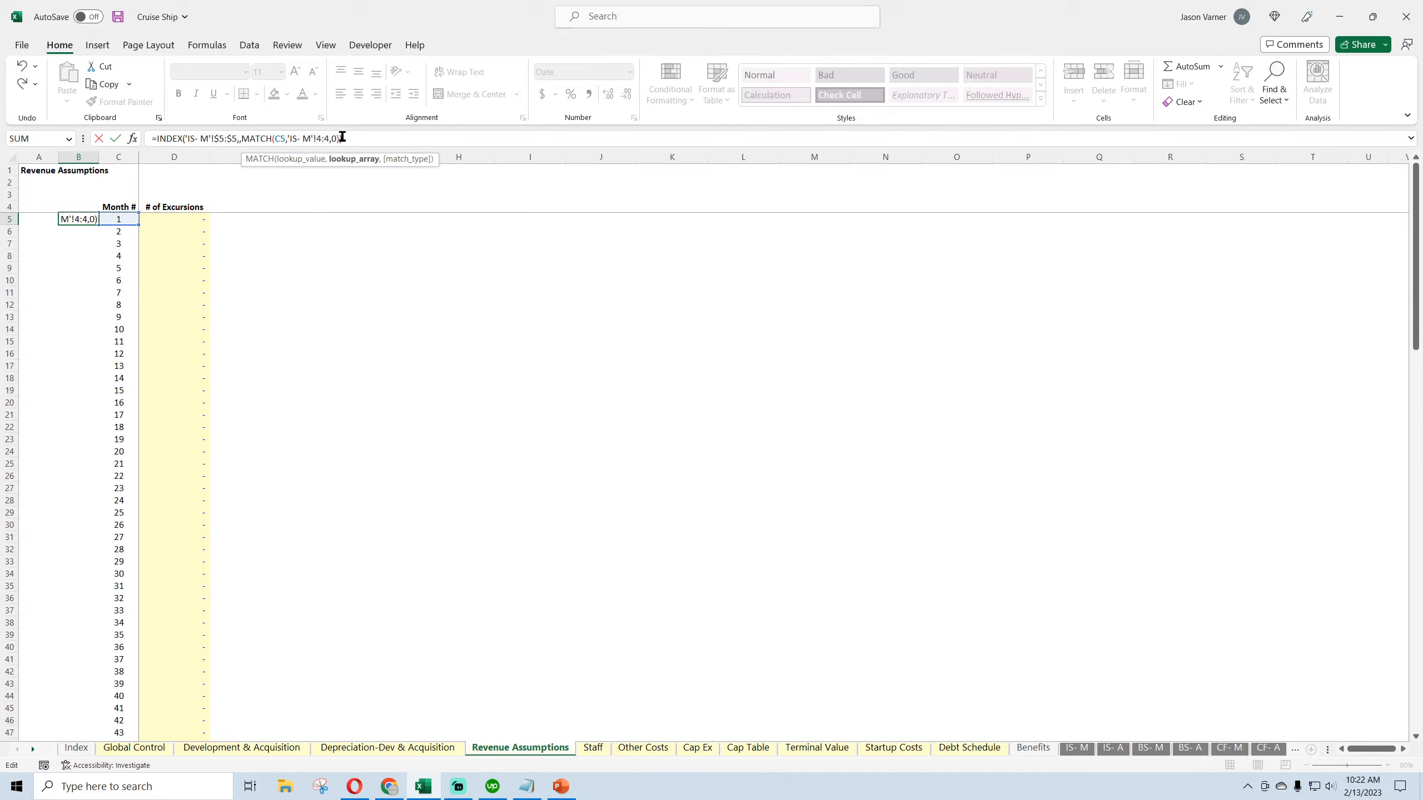
text($)
click(331, 138)
text($)
key(Return)
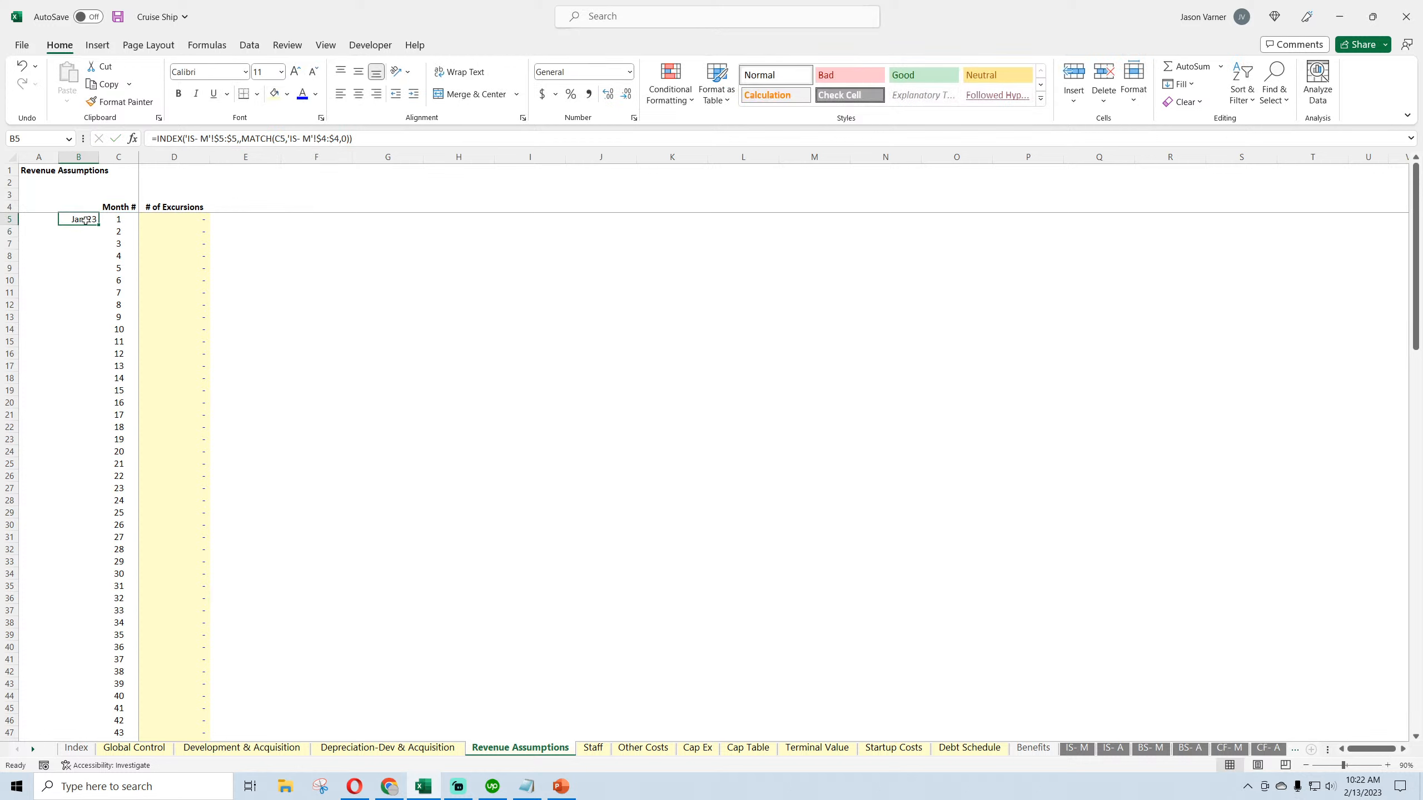
Fill the B5 date formula down column B alongside the month numbers and check the copied formulas
double_click(99, 225)
click(78, 268)
click(83, 390)
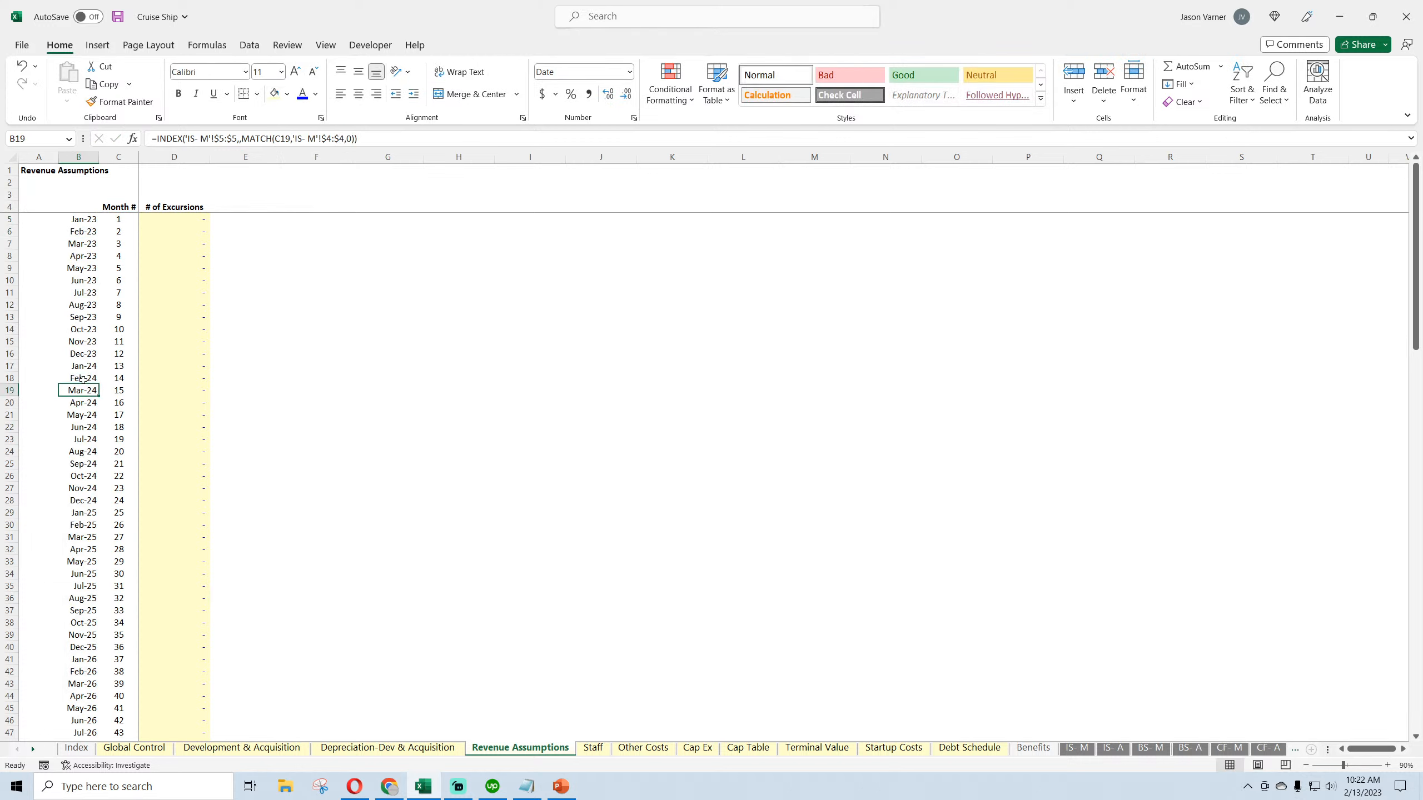
Enter the header Month in B4 above the dates and the header Year in A4
click(82, 224)
click(78, 207)
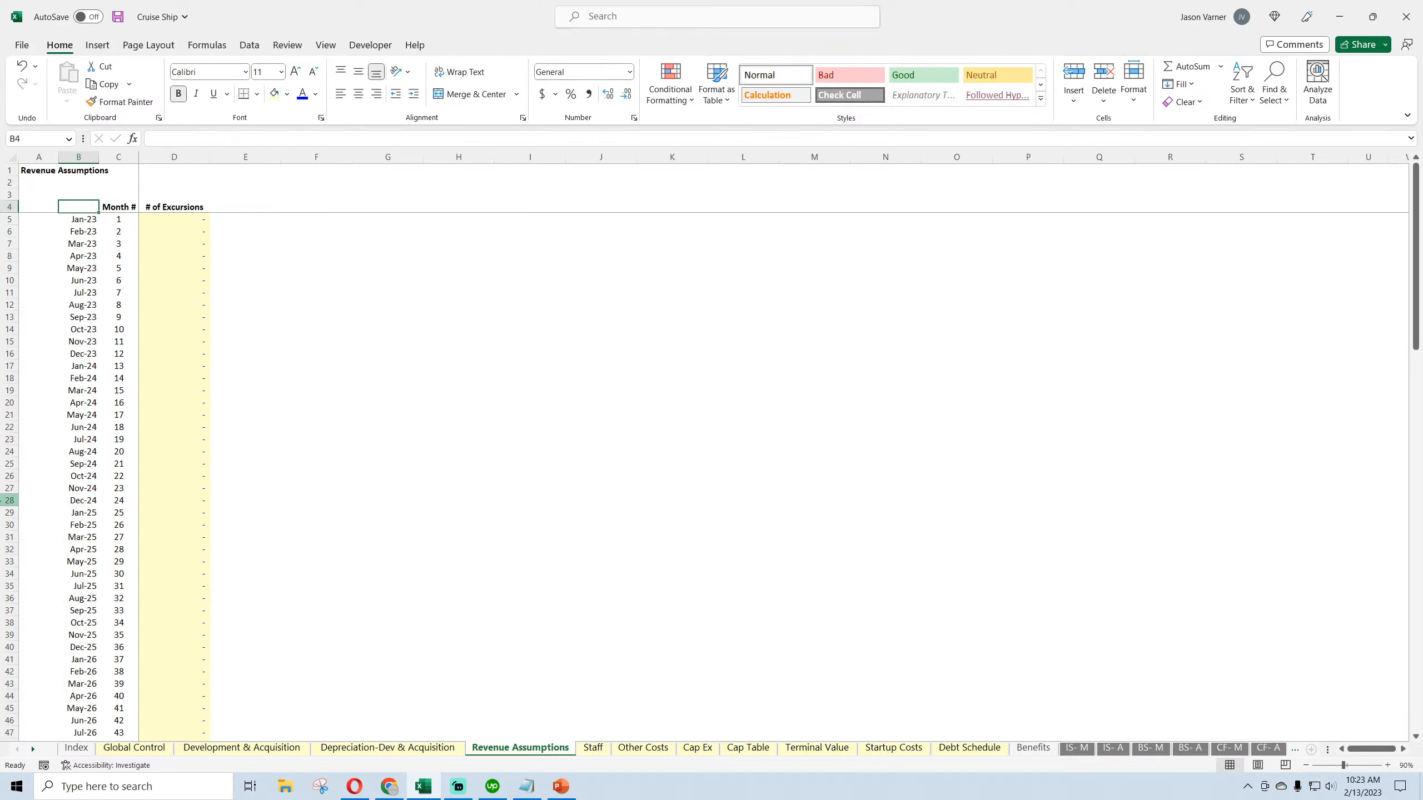
text(Month)
key(Return)
key(Up)
key(Left)
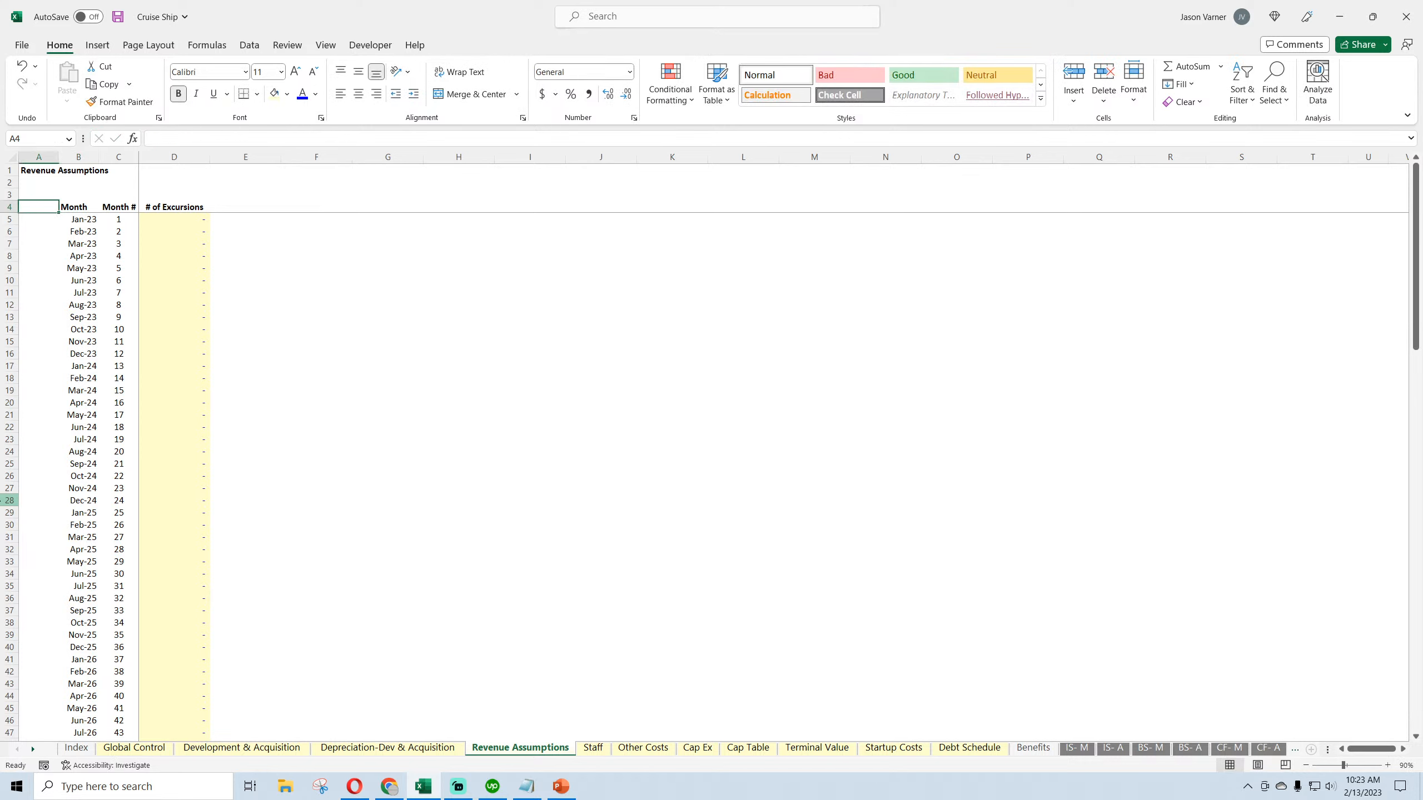
text(Year)
key(Return)
Enter =YEAR(B5) in A5 and fill the formula down column A alongside the monthly dates
text(=year)
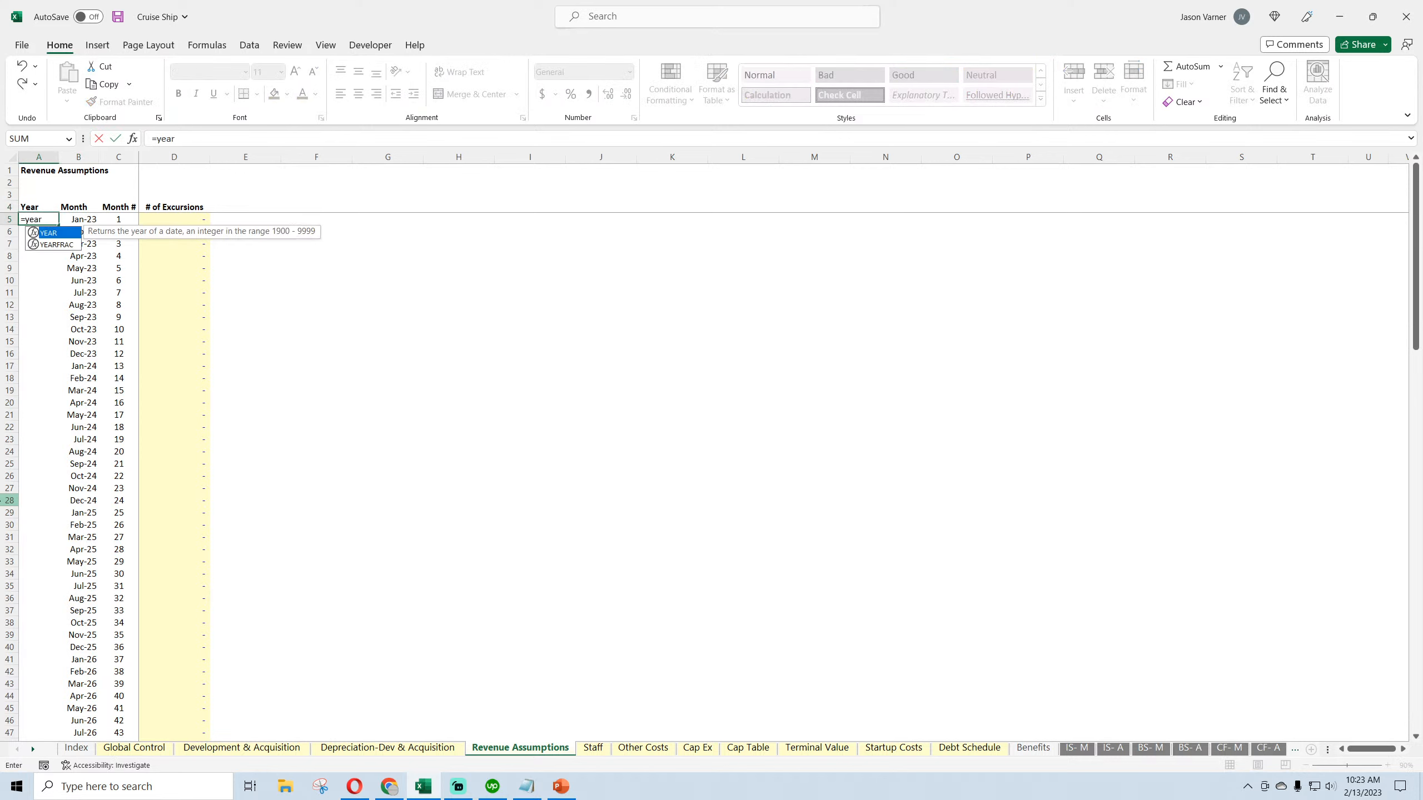
text((b5)
key(Return)
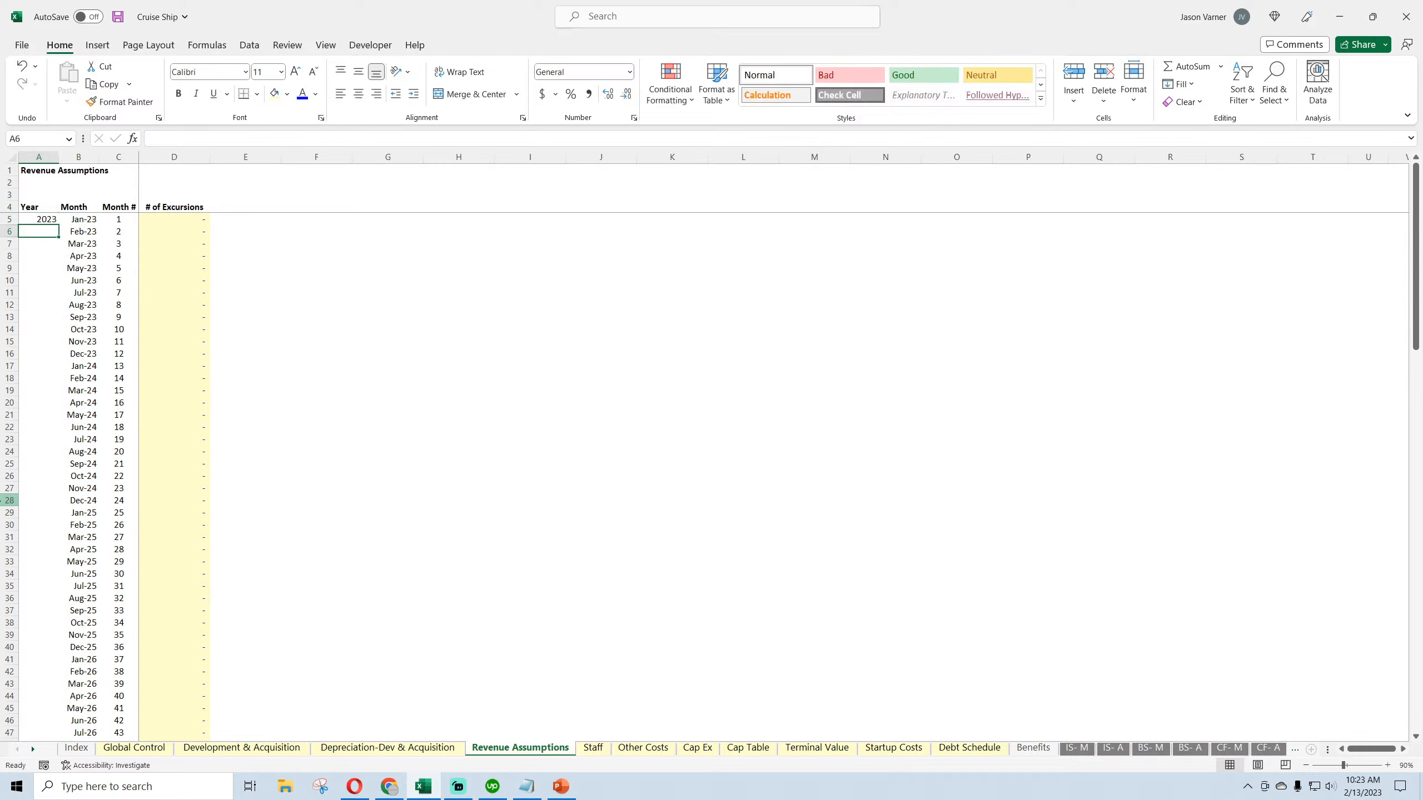
click(30, 220)
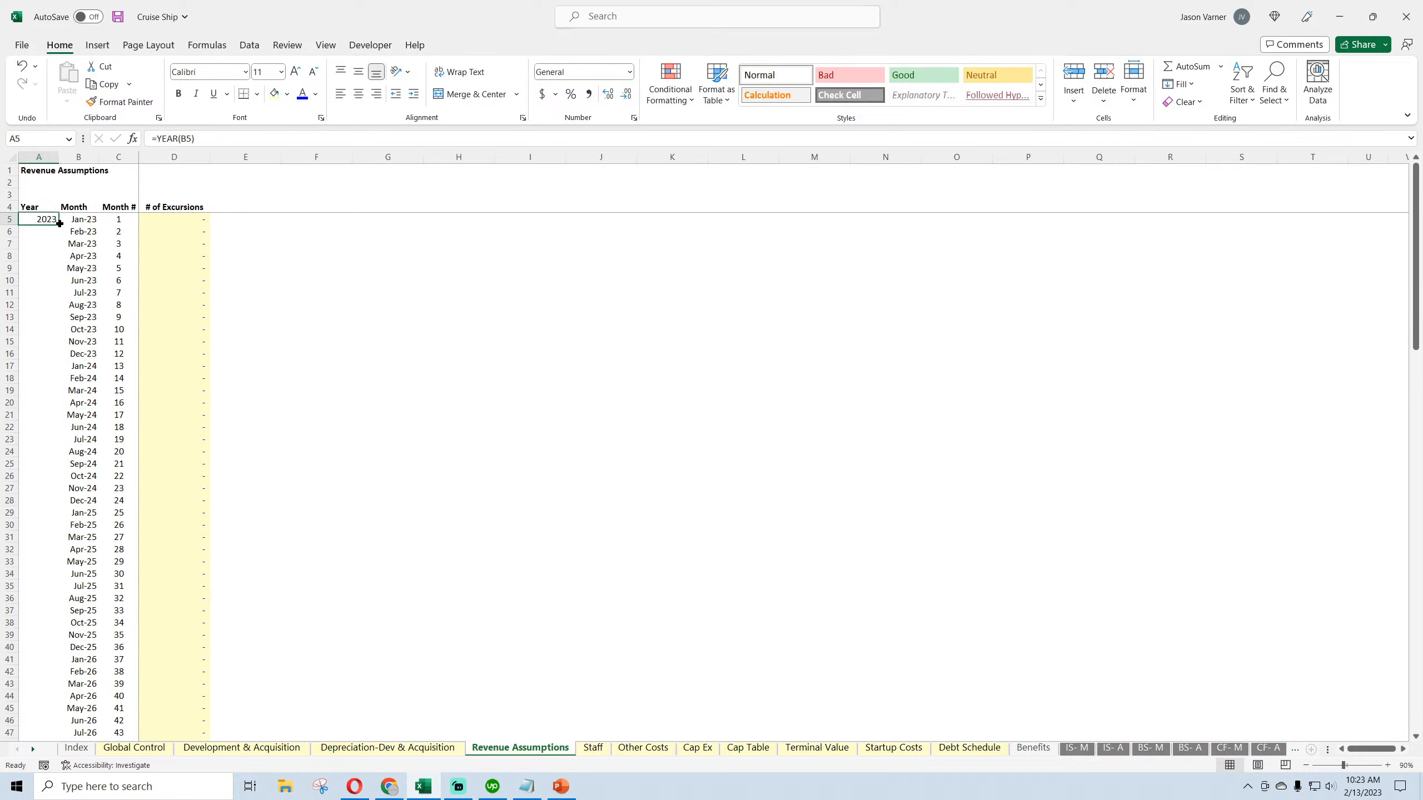
double_click(59, 223)
Center-align the whole Year column A
click(39, 157)
click(358, 93)
click(300, 343)
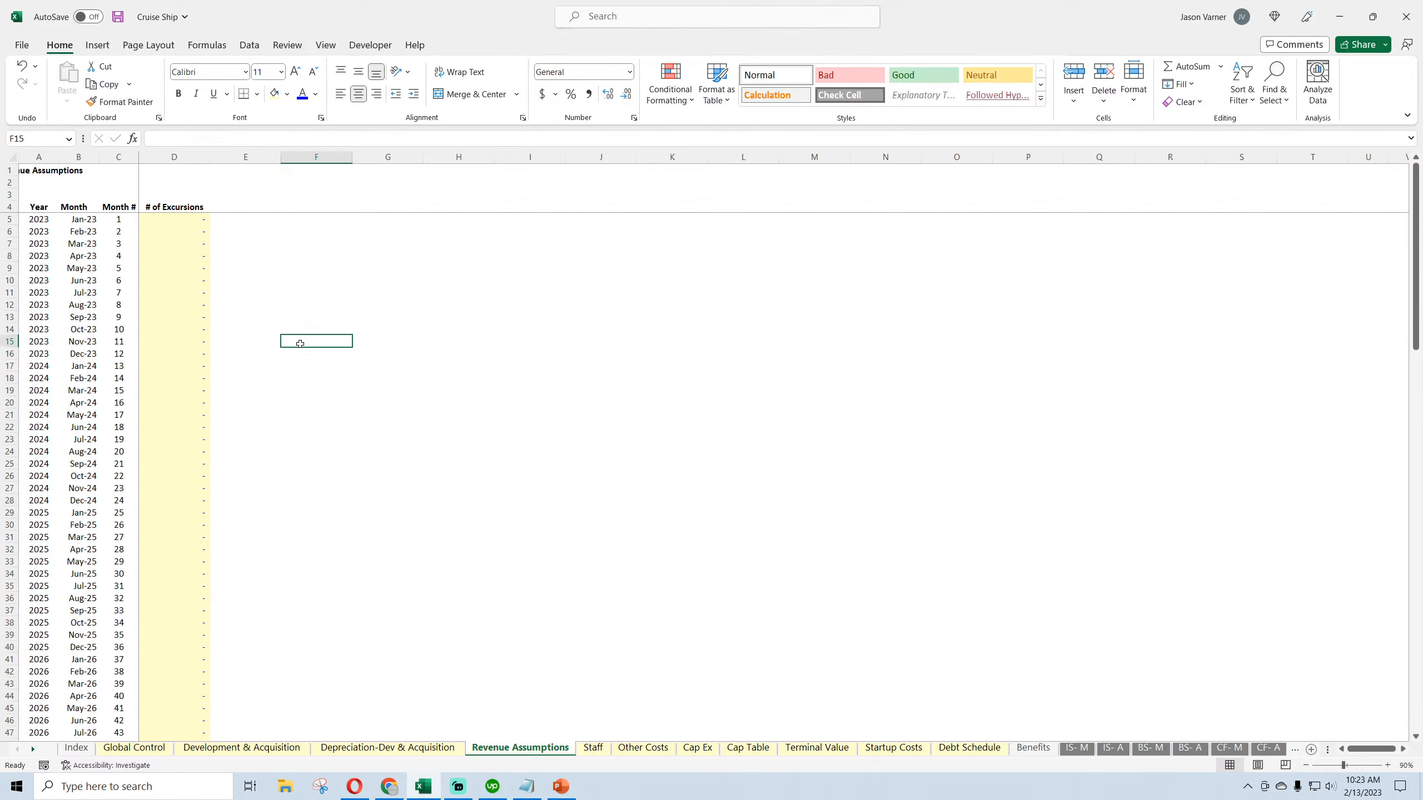
Insert a blank column before the Year column and left-align cell A1
right_click(42, 158)
click(84, 303)
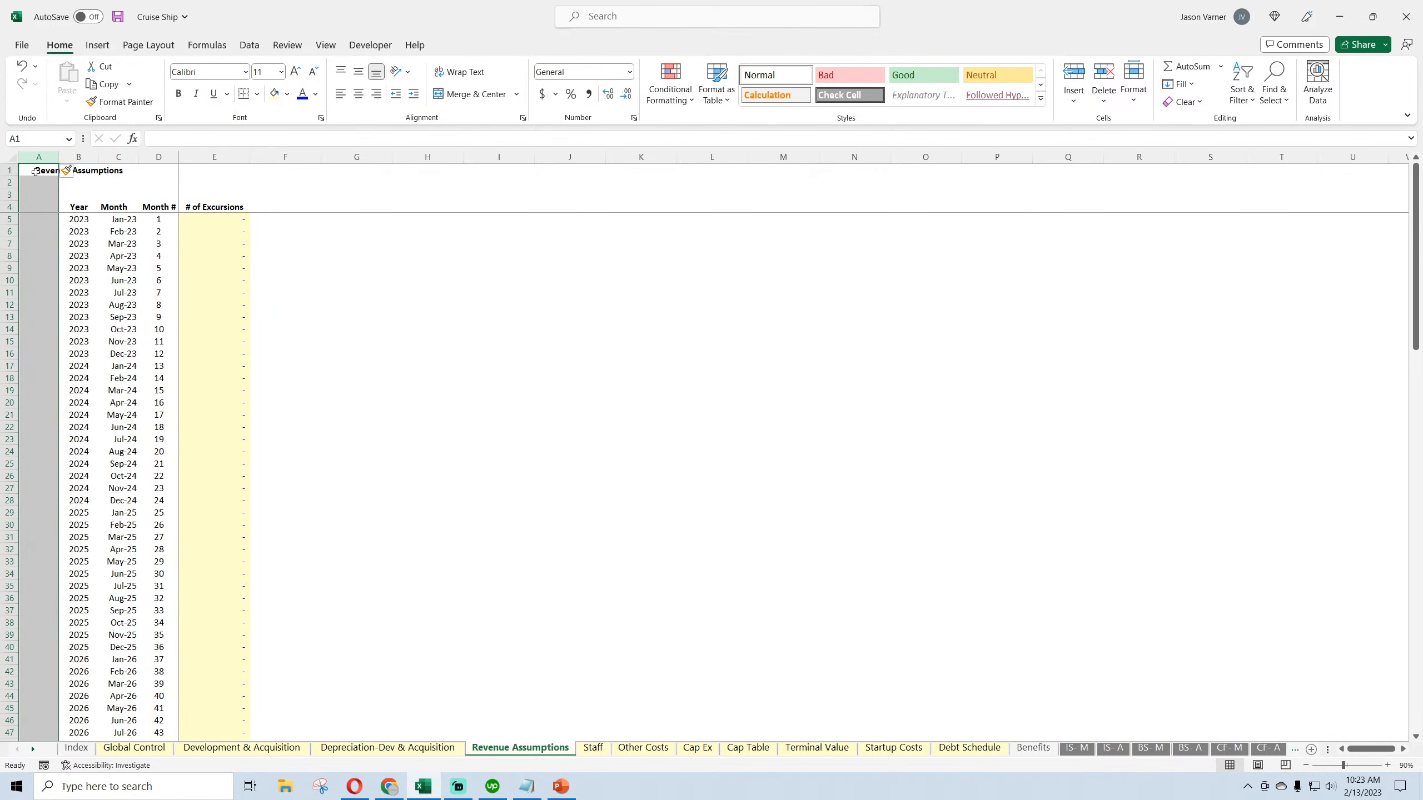
click(39, 170)
click(341, 94)
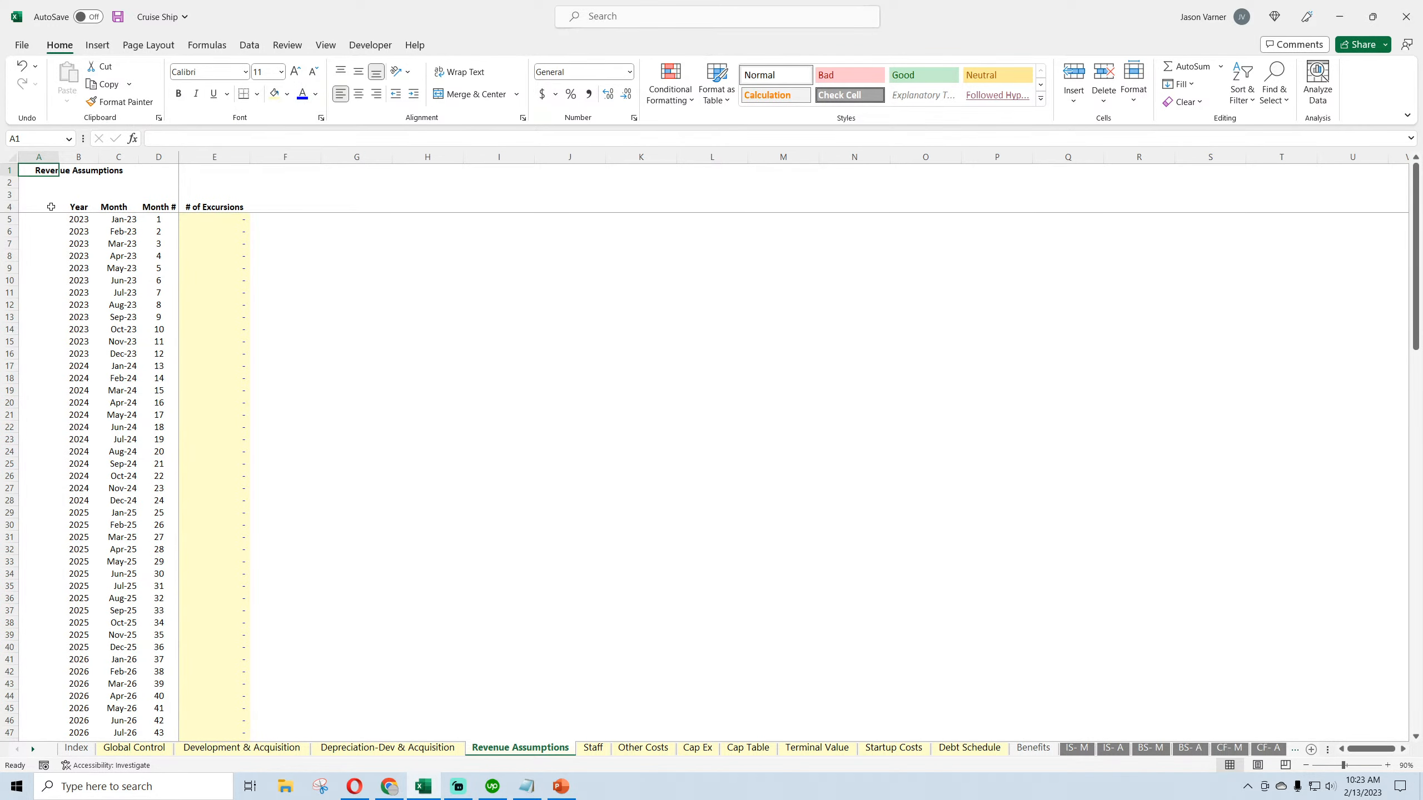
click(93, 208)
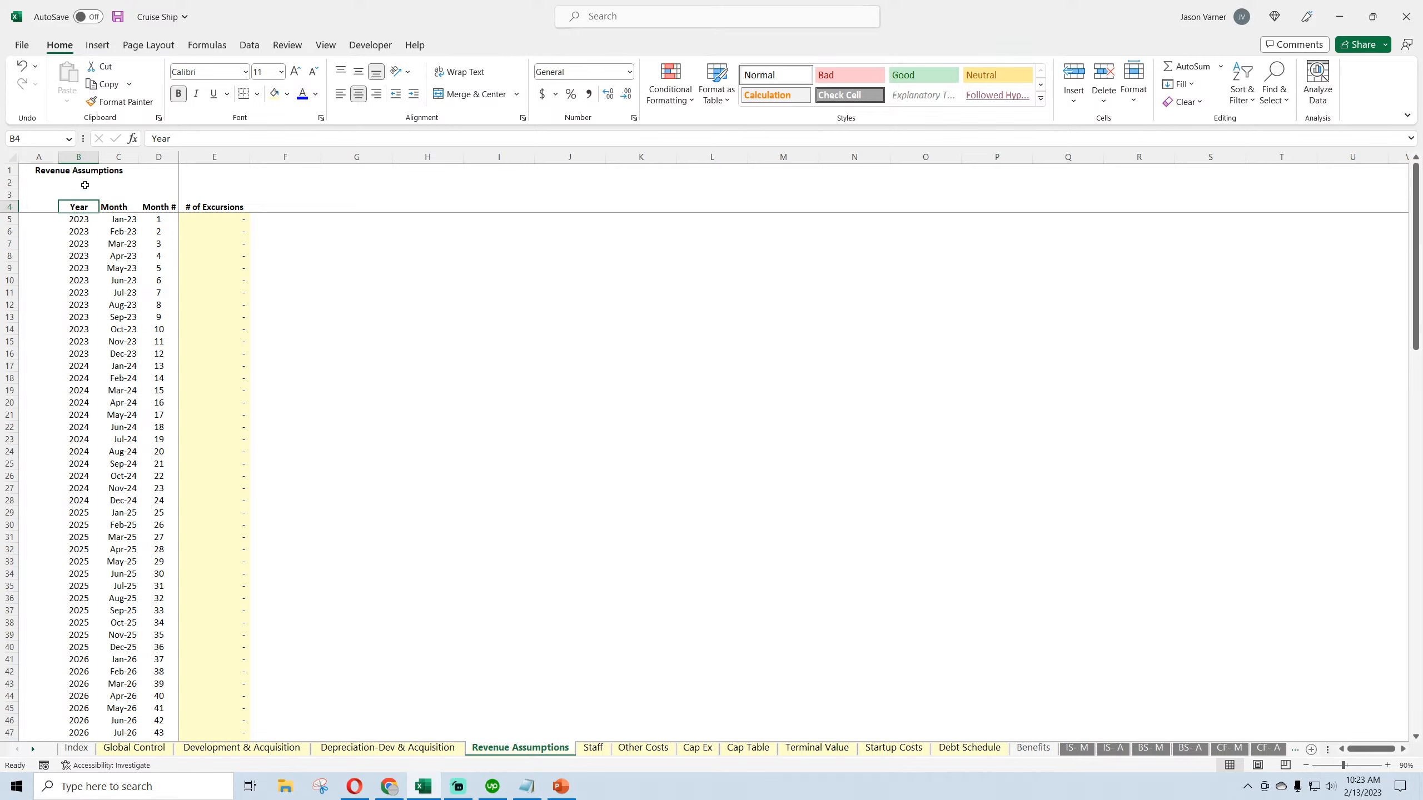
Insert a blank column between the Year and Month columns and delete the empty column A
right_click(125, 162)
click(162, 299)
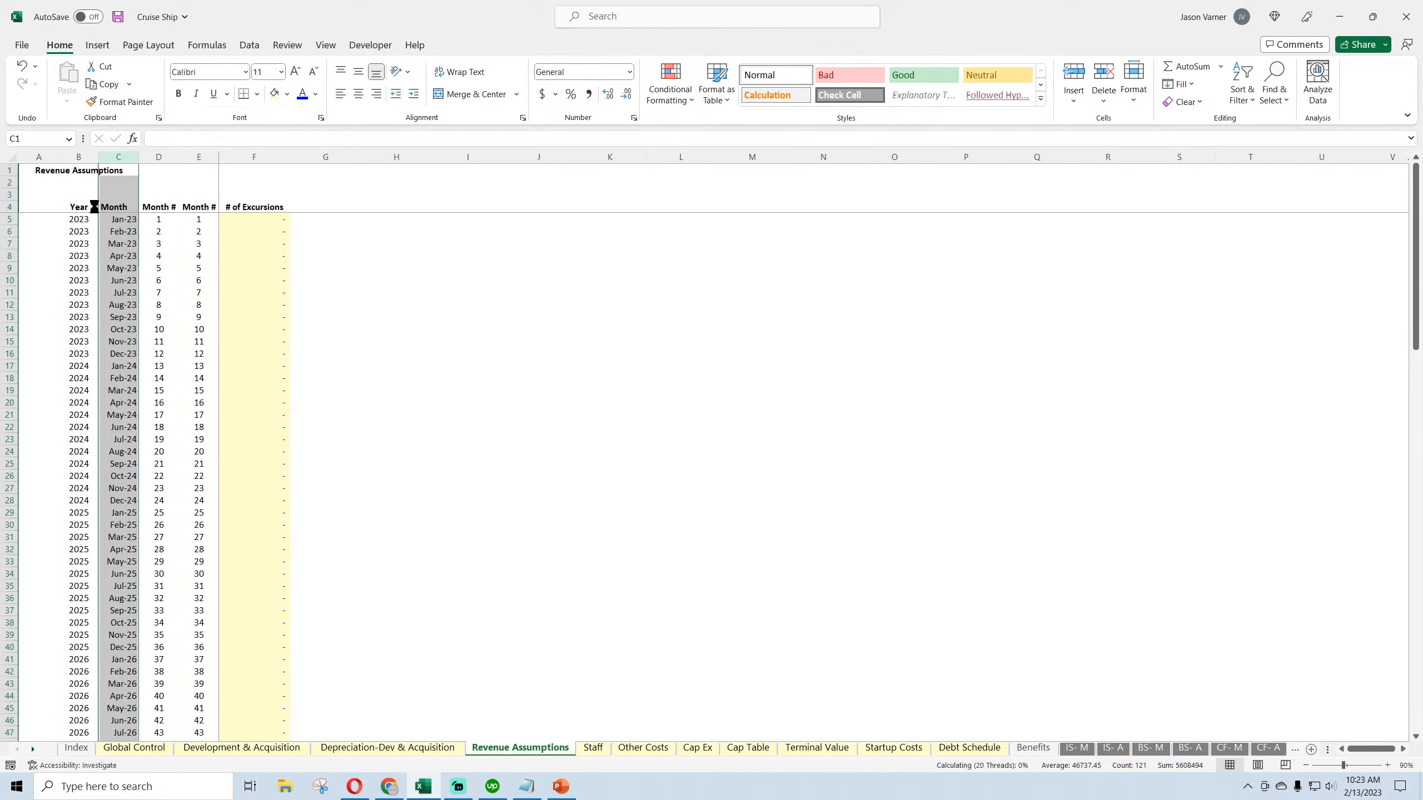
click(40, 157)
right_click(41, 158)
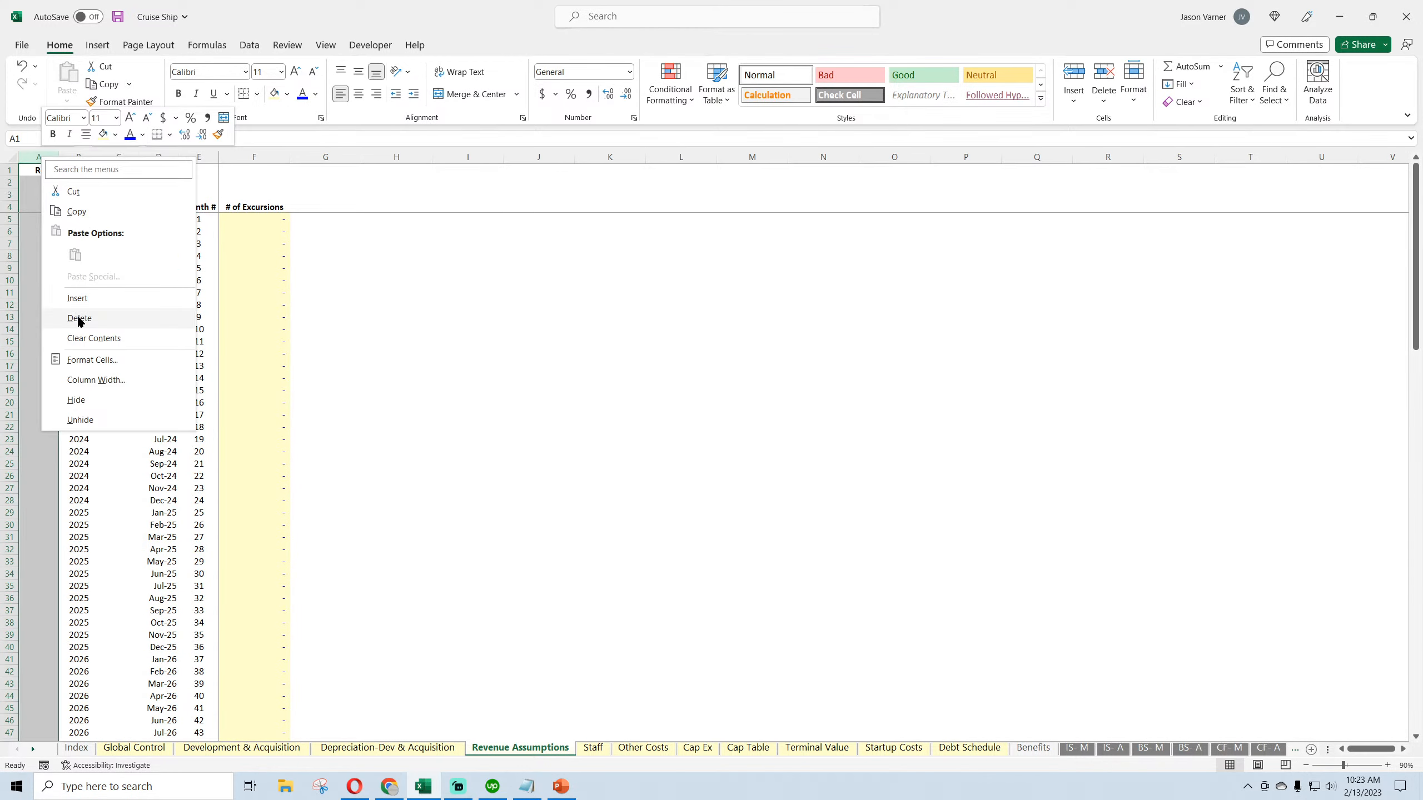
click(79, 318)
Enter the header Year # in B4 above the new blank column
click(78, 206)
text(Yea)
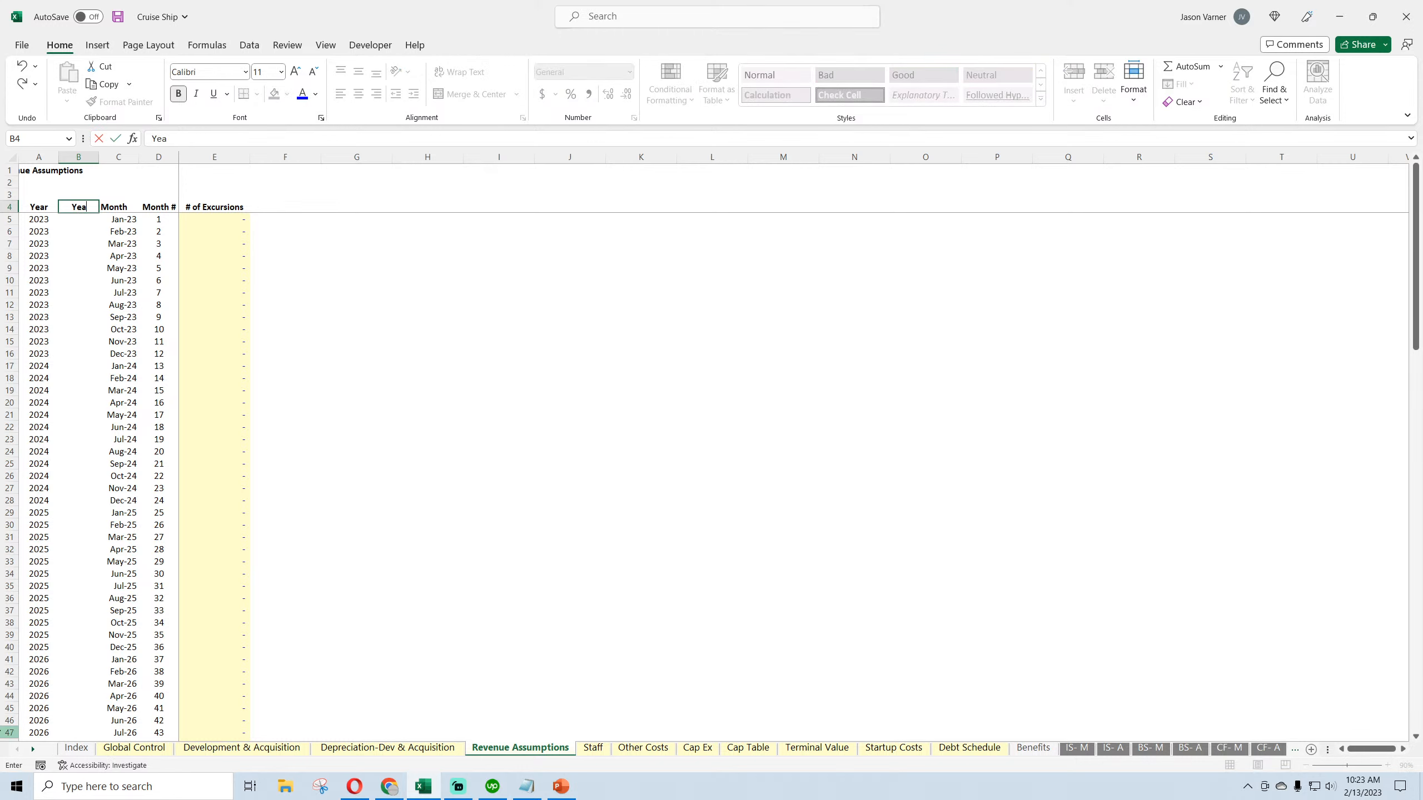
text(r #)
key(Return)
Enter =ROUNDUP(D5/12,0) in B5 and fill it down the Year # column
text(=)
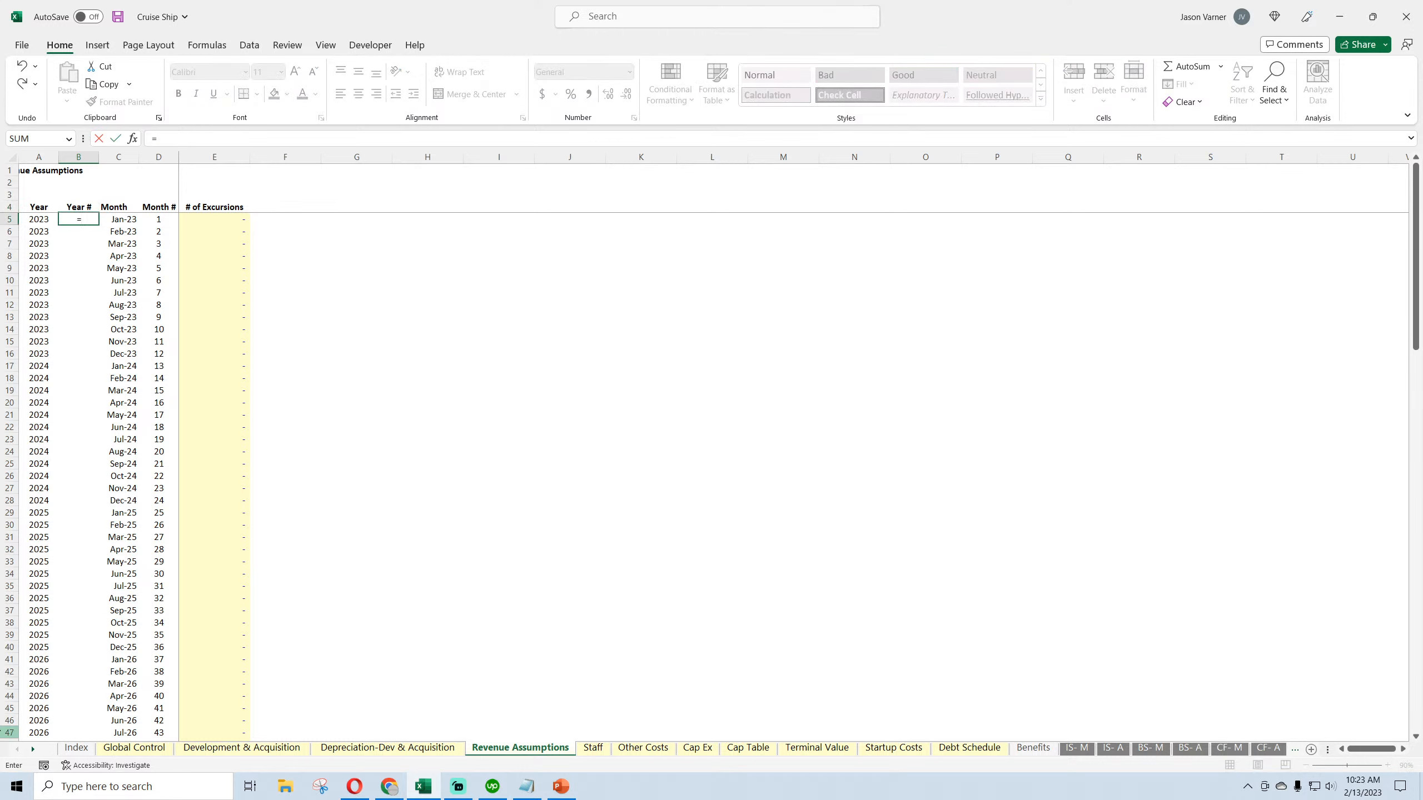
text(roundup()
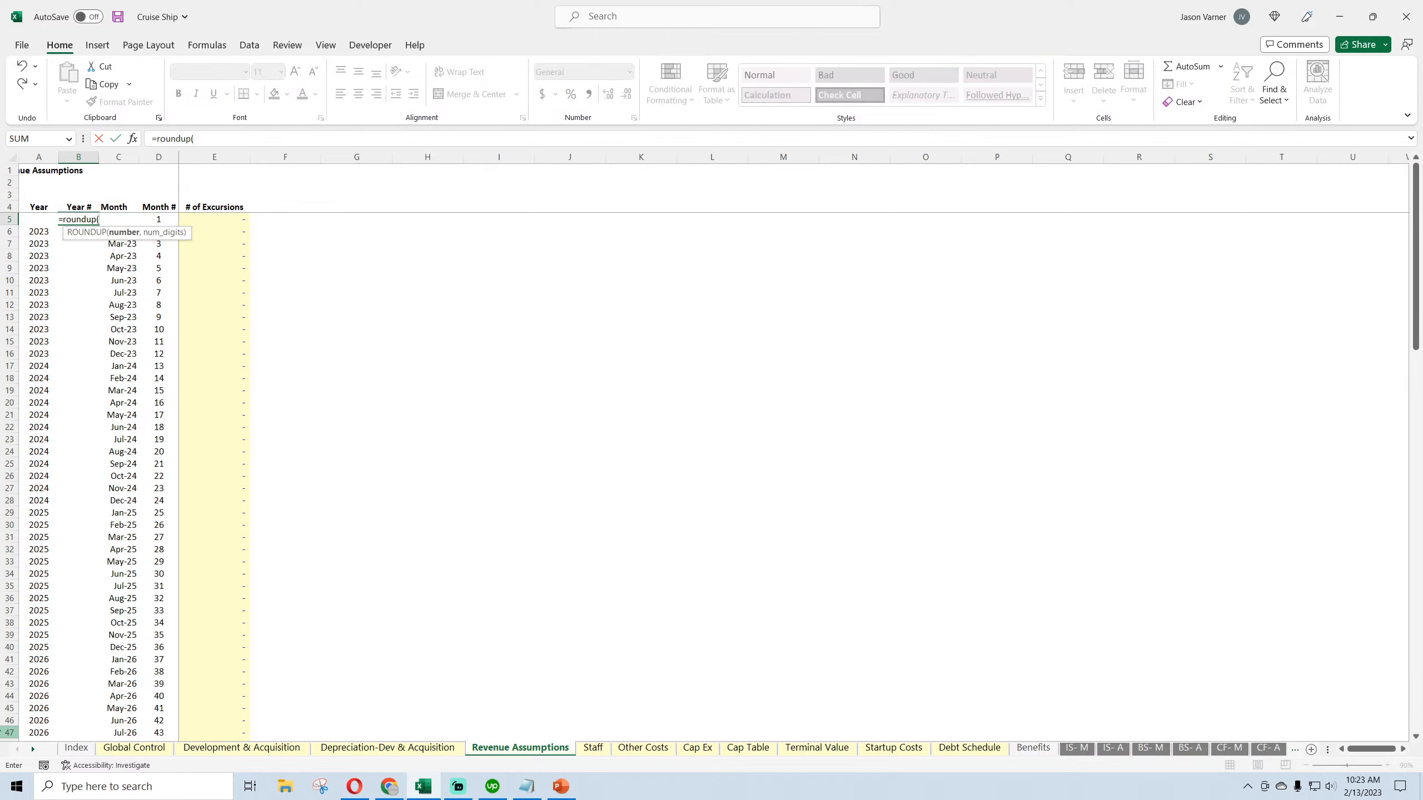
text(d5/12,0))
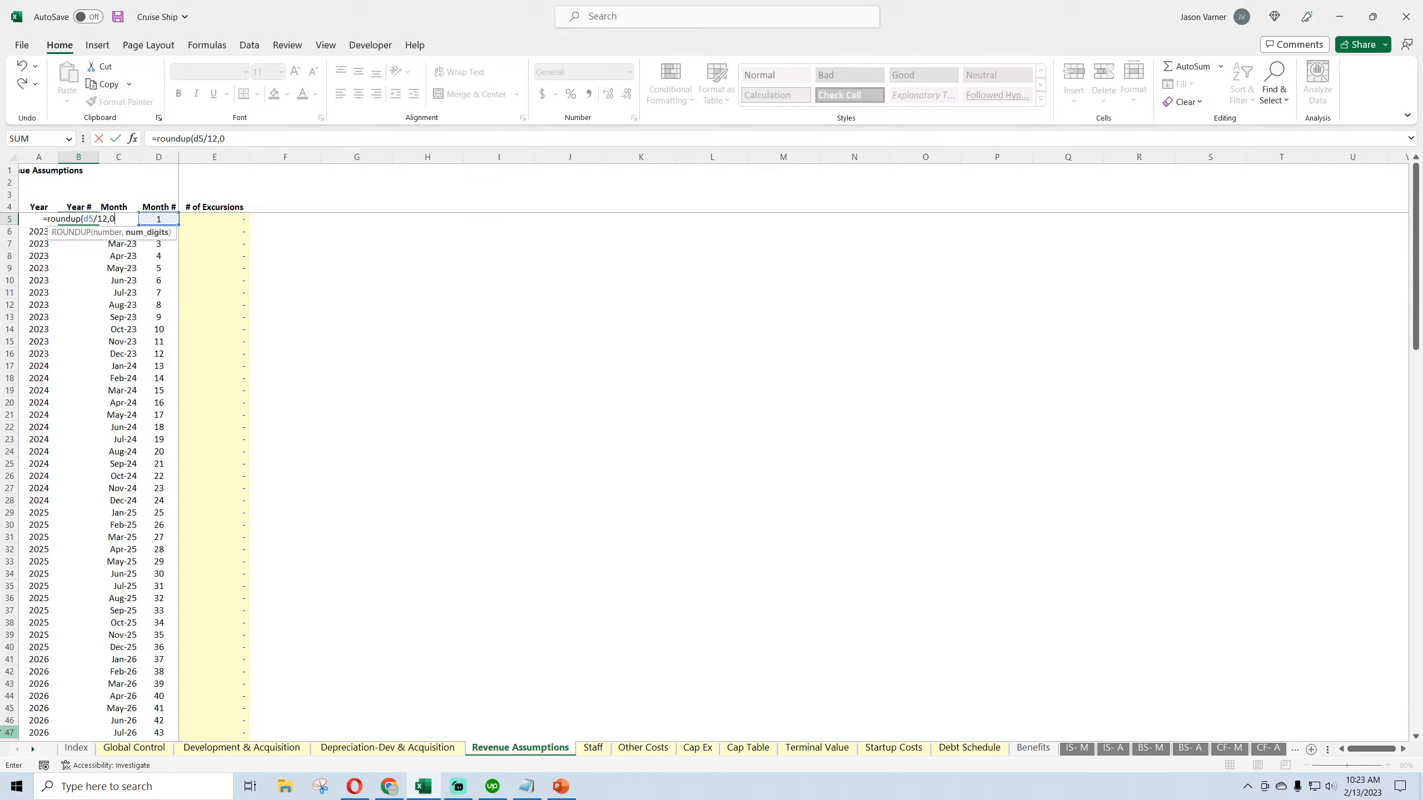
key(Return)
click(84, 220)
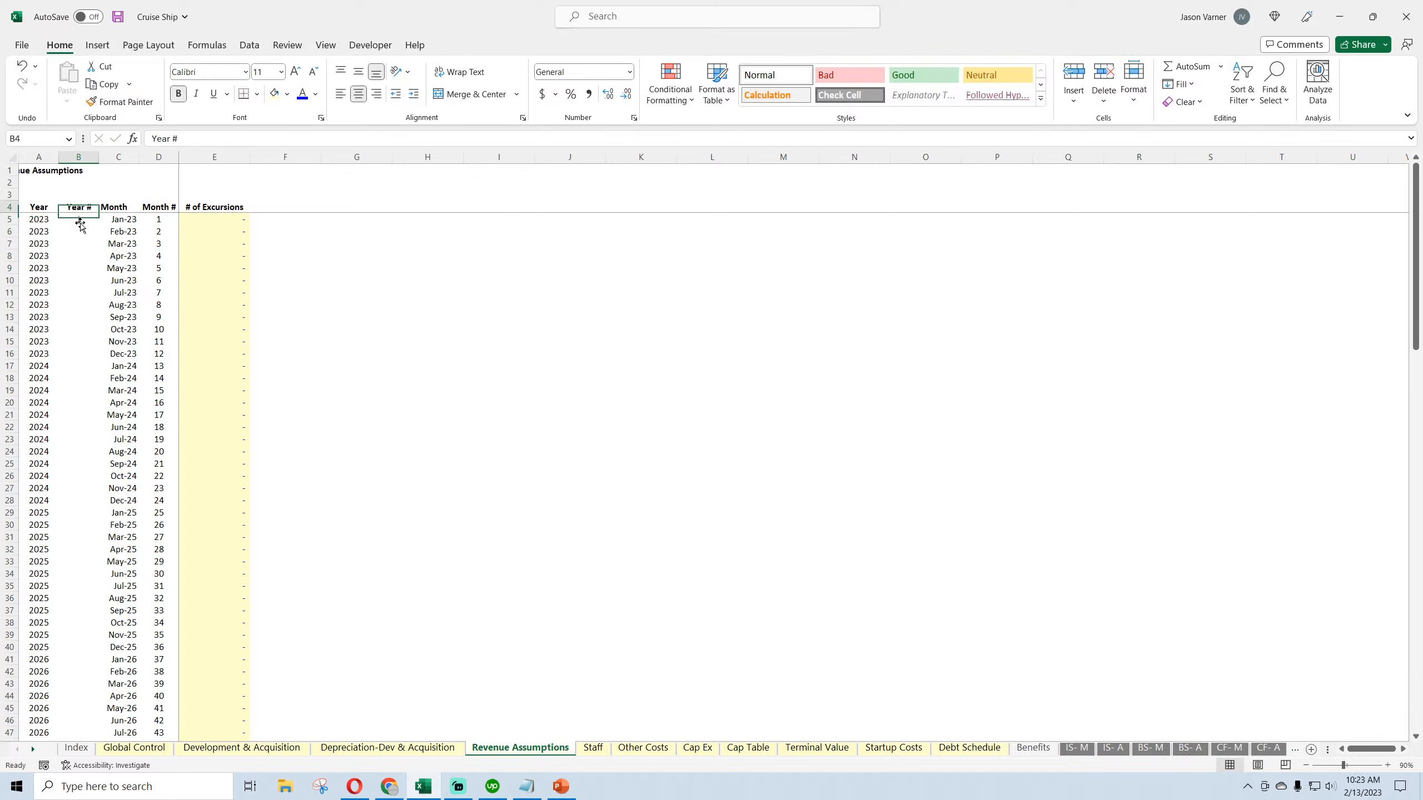
double_click(100, 222)
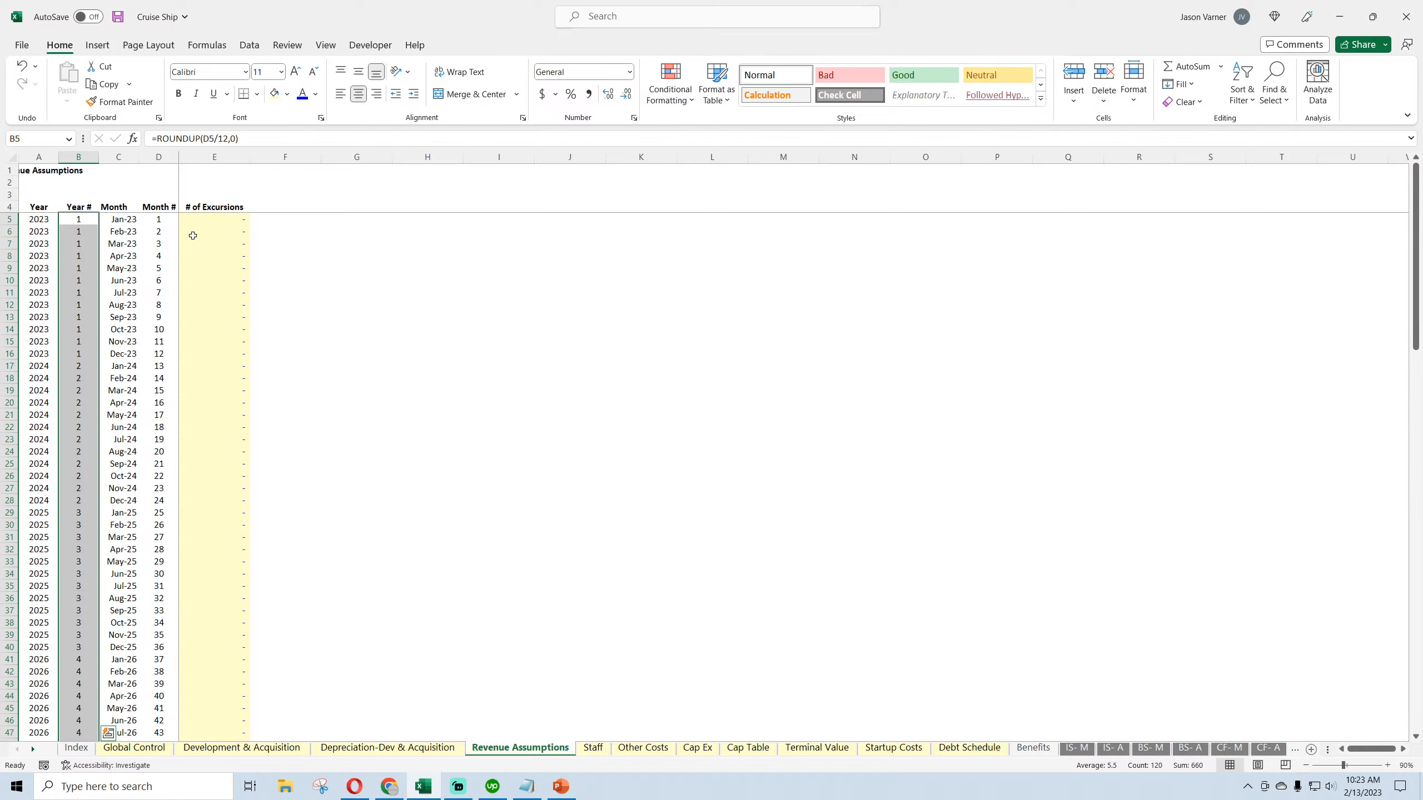
click(356, 389)
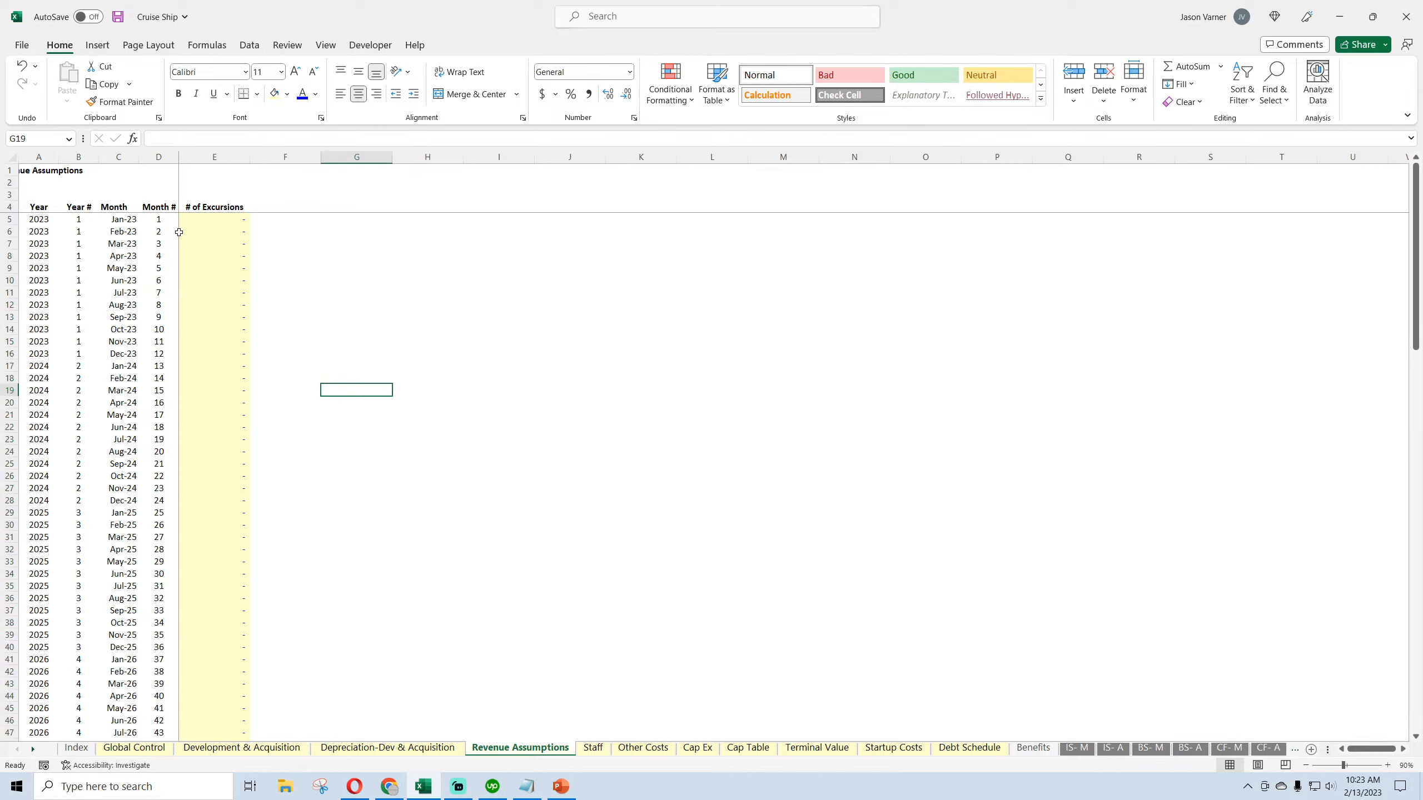
Enter 1, 2, 1 and 2 excursions for Aug-23 through Nov-23 in E12:E15
click(222, 220)
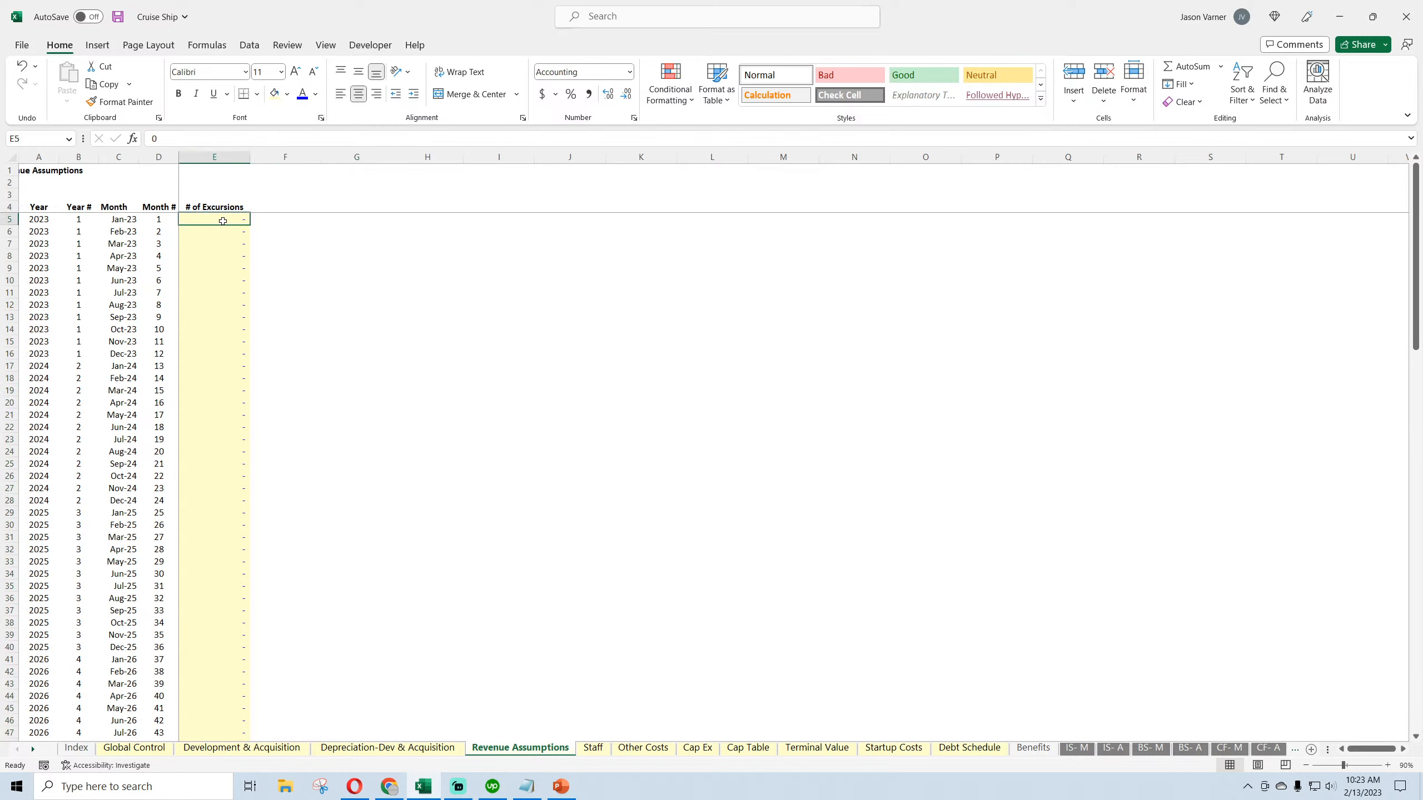
click(218, 299)
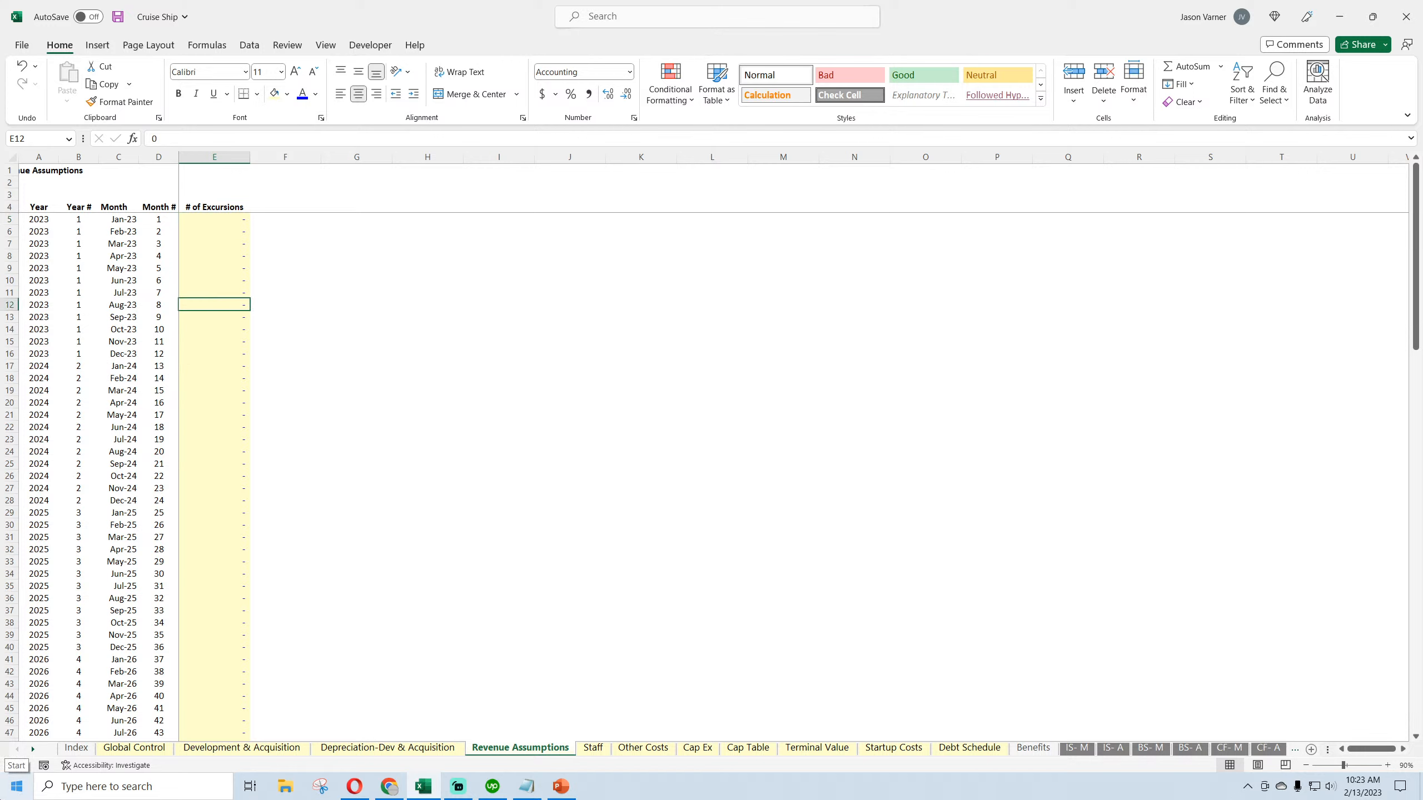
text(1)
key(Return)
text(23)
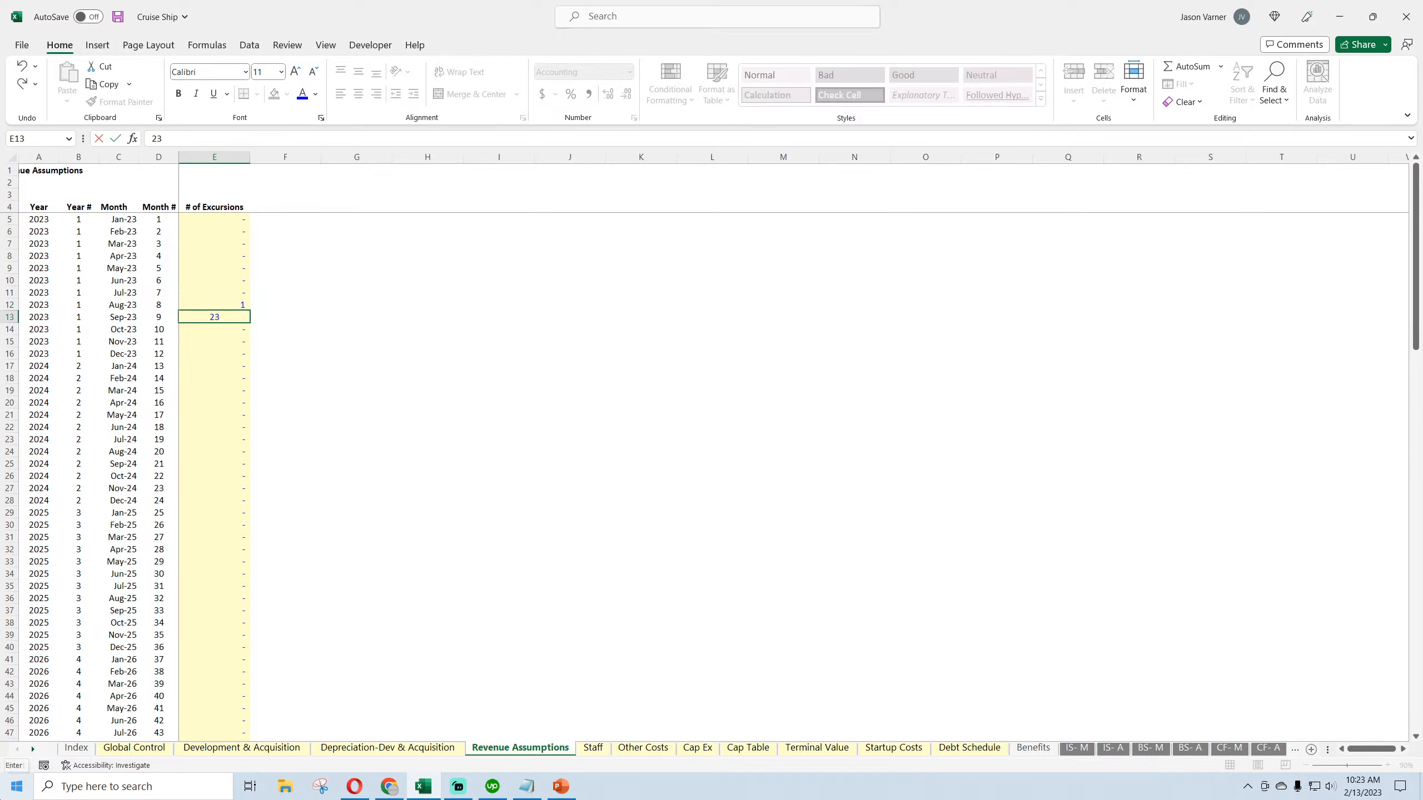
key(BackSpace)
key(Return)
text(1)
key(Return)
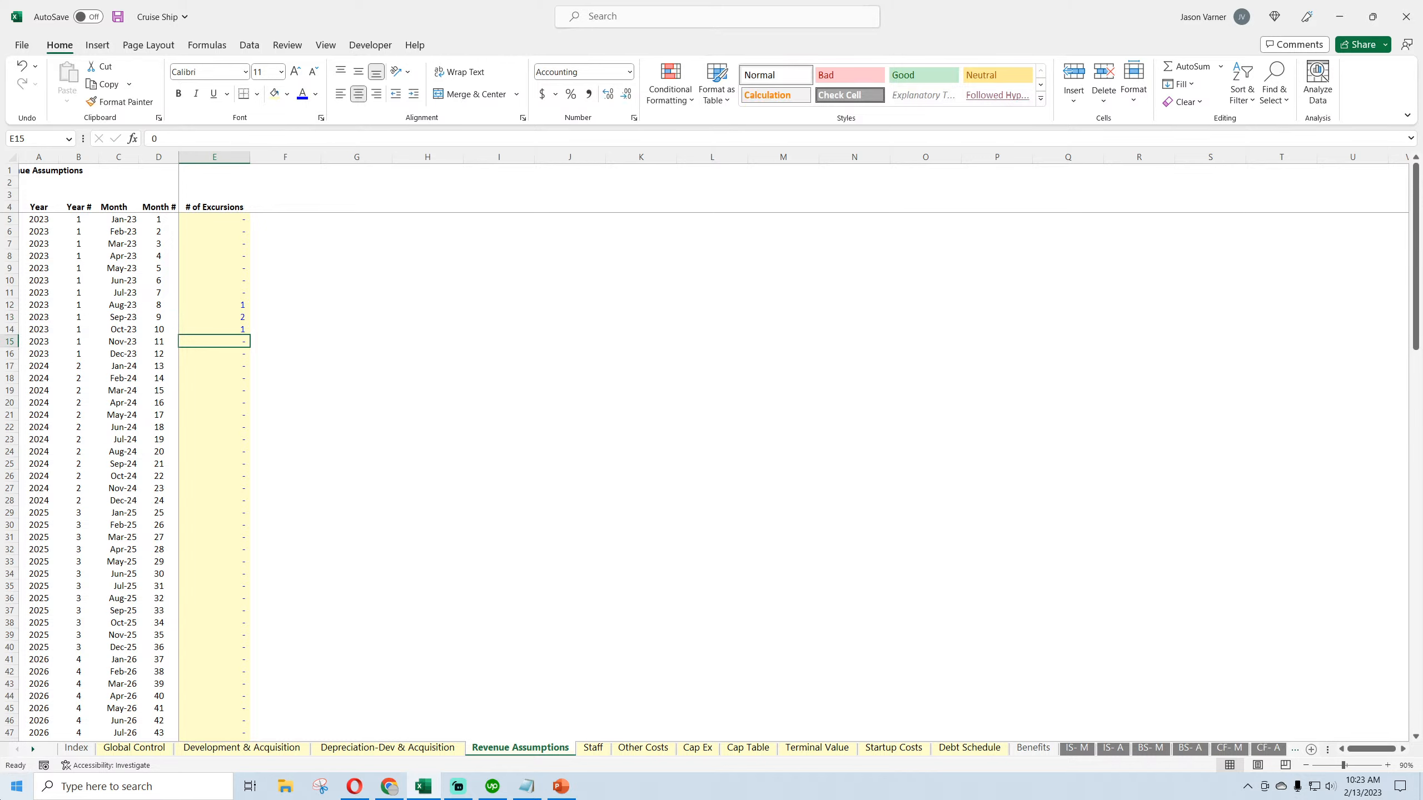
text(2)
key(Return)
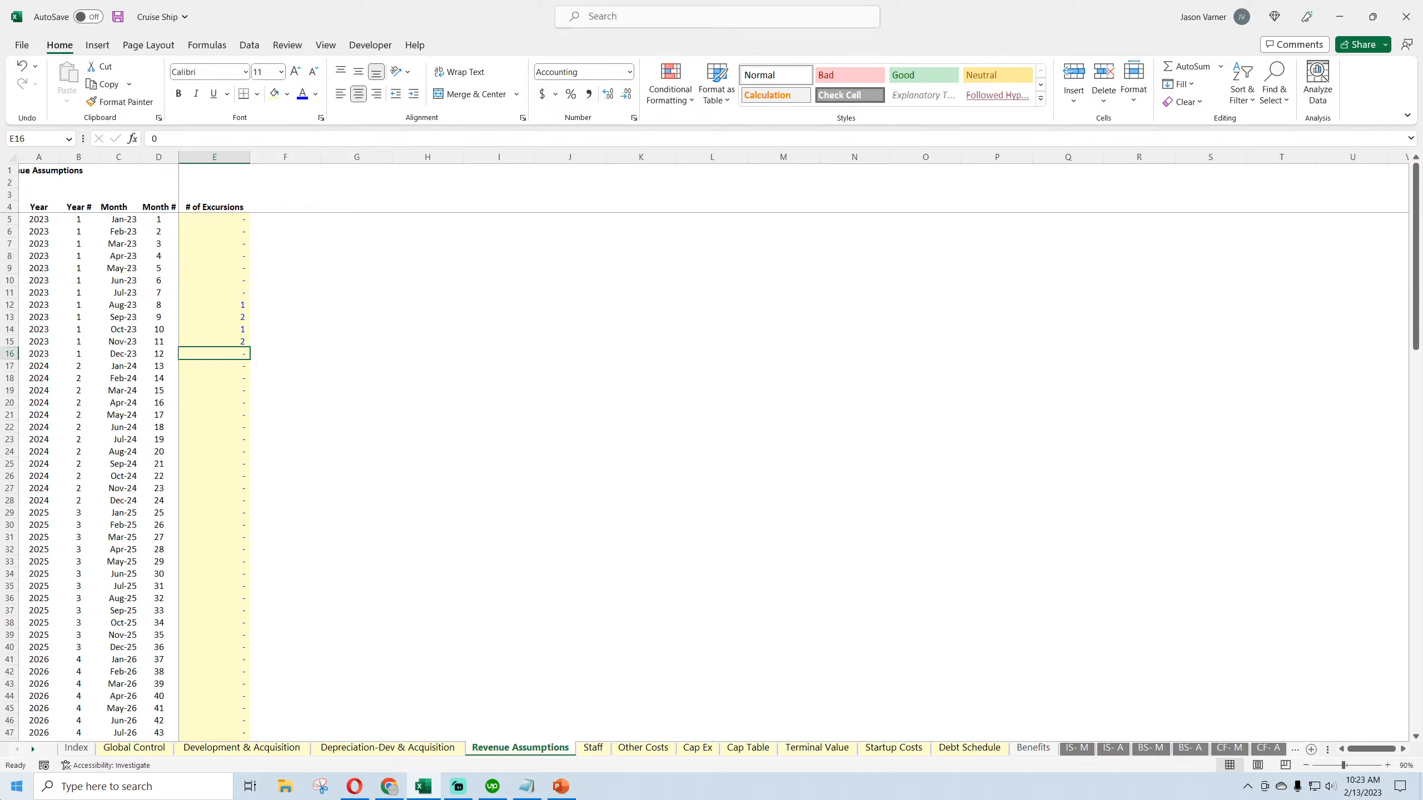
Enter 3 excursions for Dec-23 in E16 and 2 excursions for Jan-24 in E17
key(Down)
key(Down)
key(Down)
key(Down)
key(Down)
key(Down)
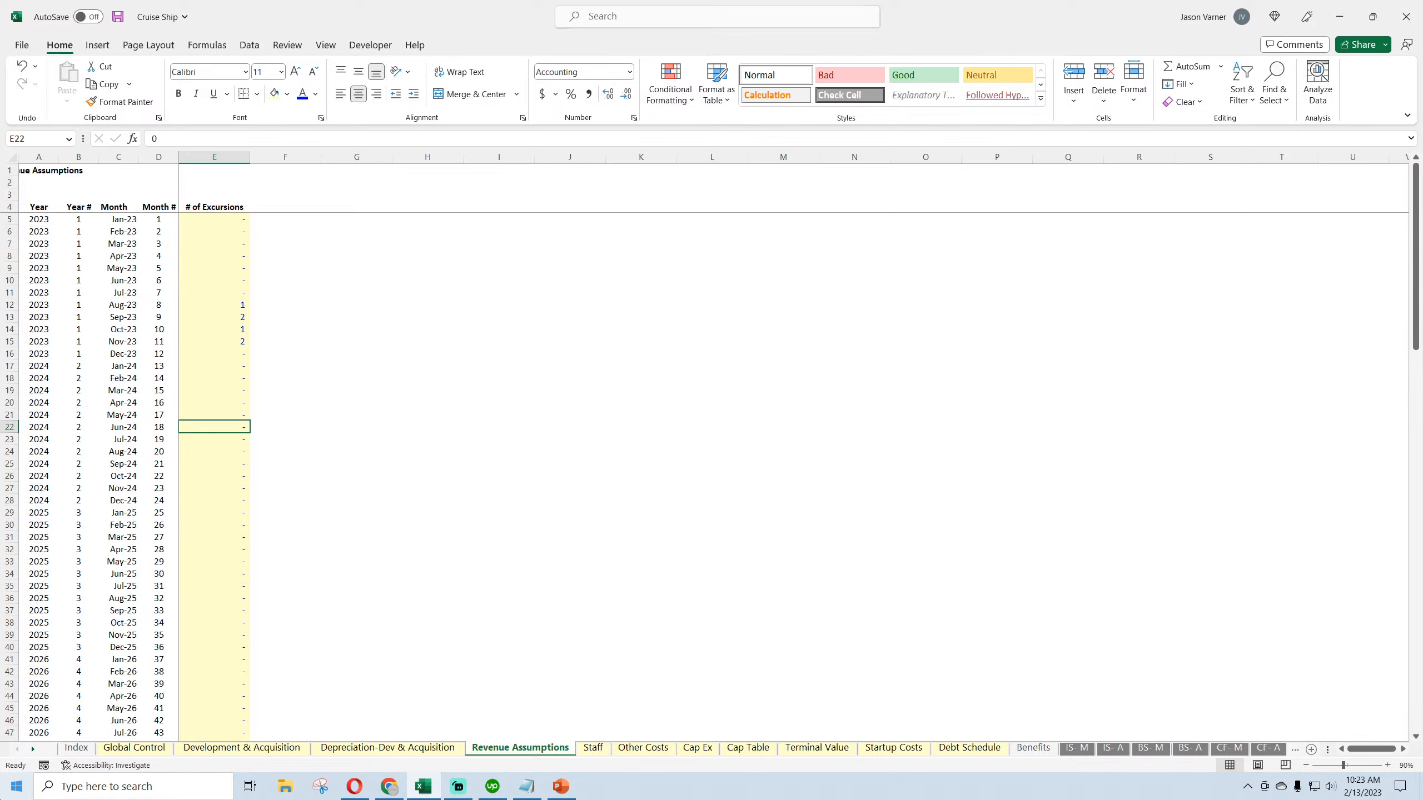
click(222, 352)
text(3)
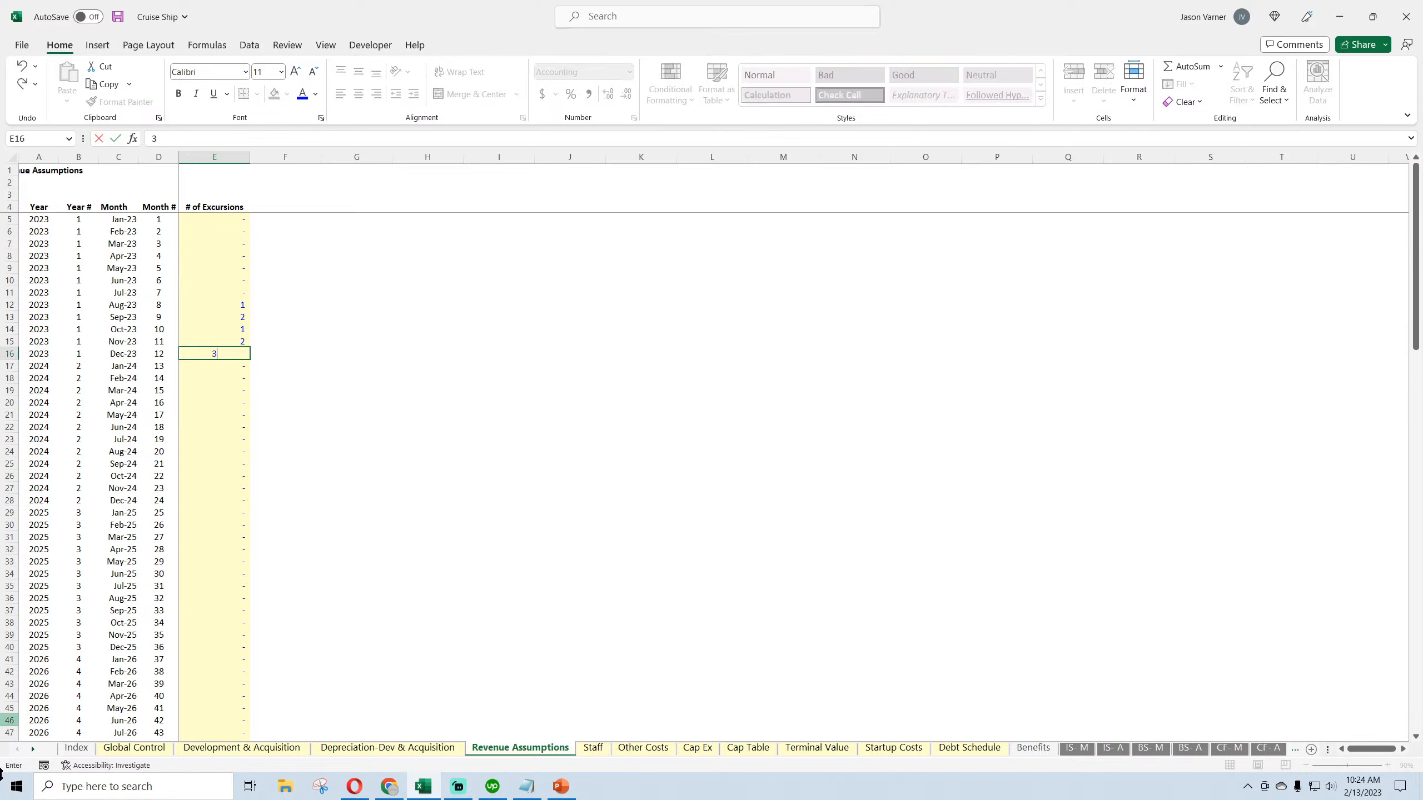
key(Return)
text(2)
key(Return)
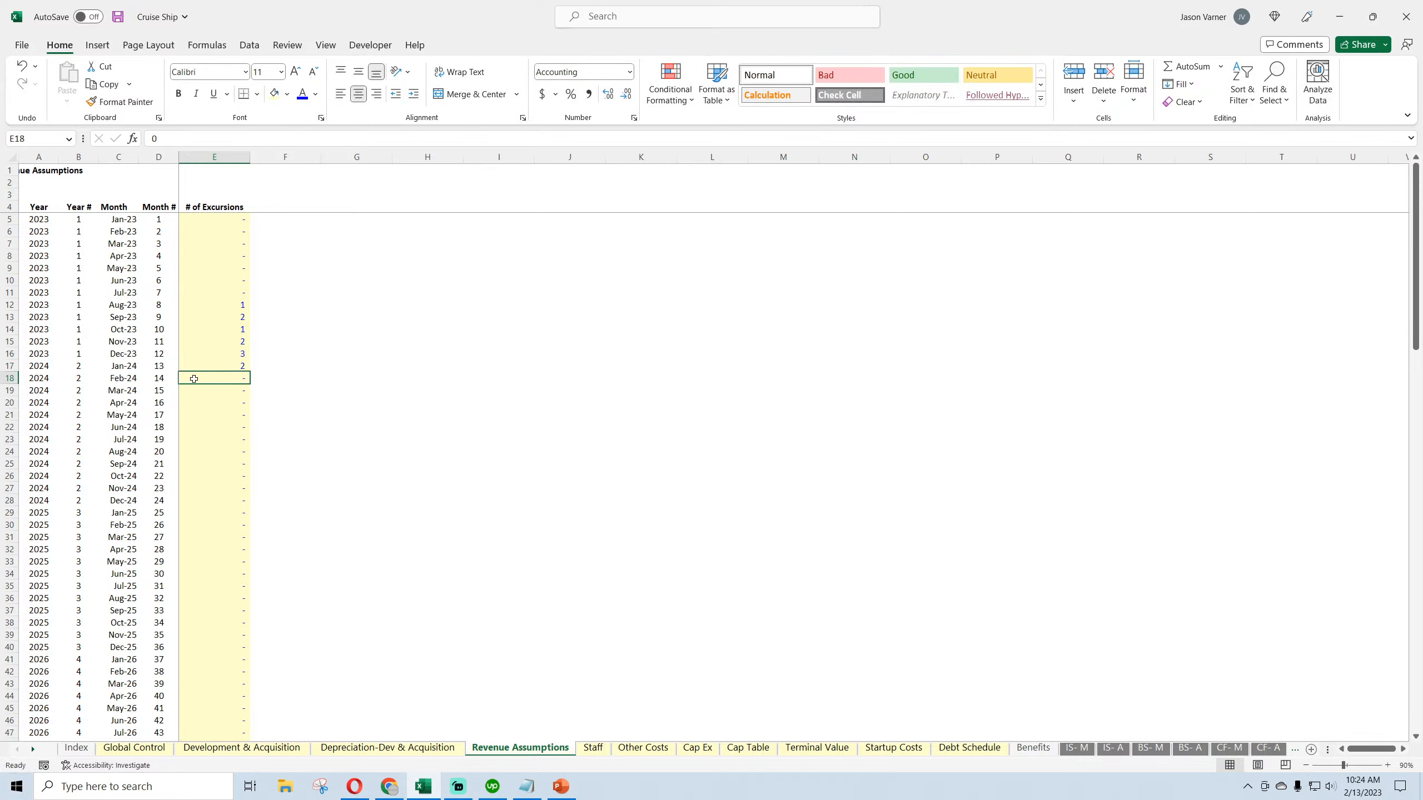
Fill the Jan-24 value of 2 excursions down the rest of column E and check the filled months
click(232, 364)
double_click(247, 371)
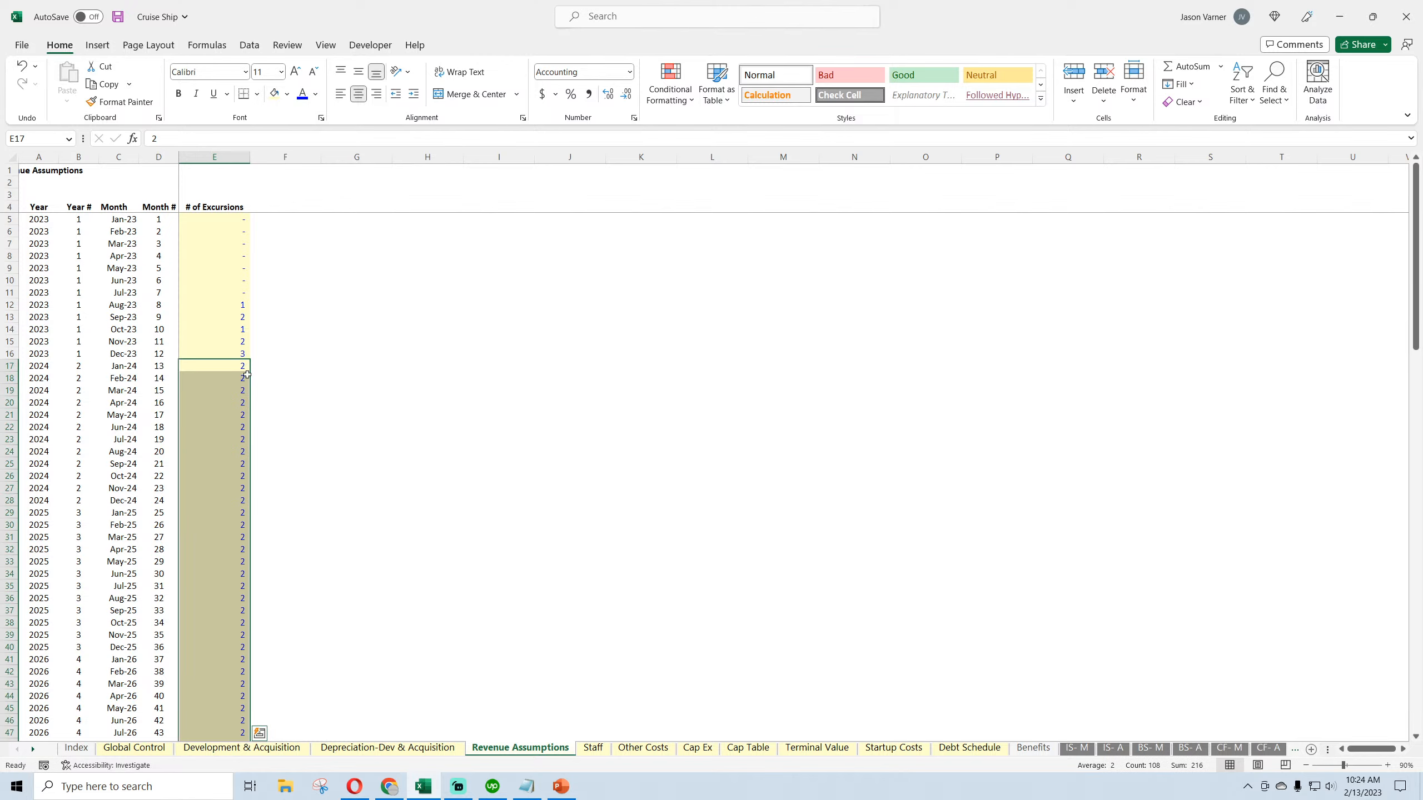
click(241, 488)
scroll(219, 483, down, 18)
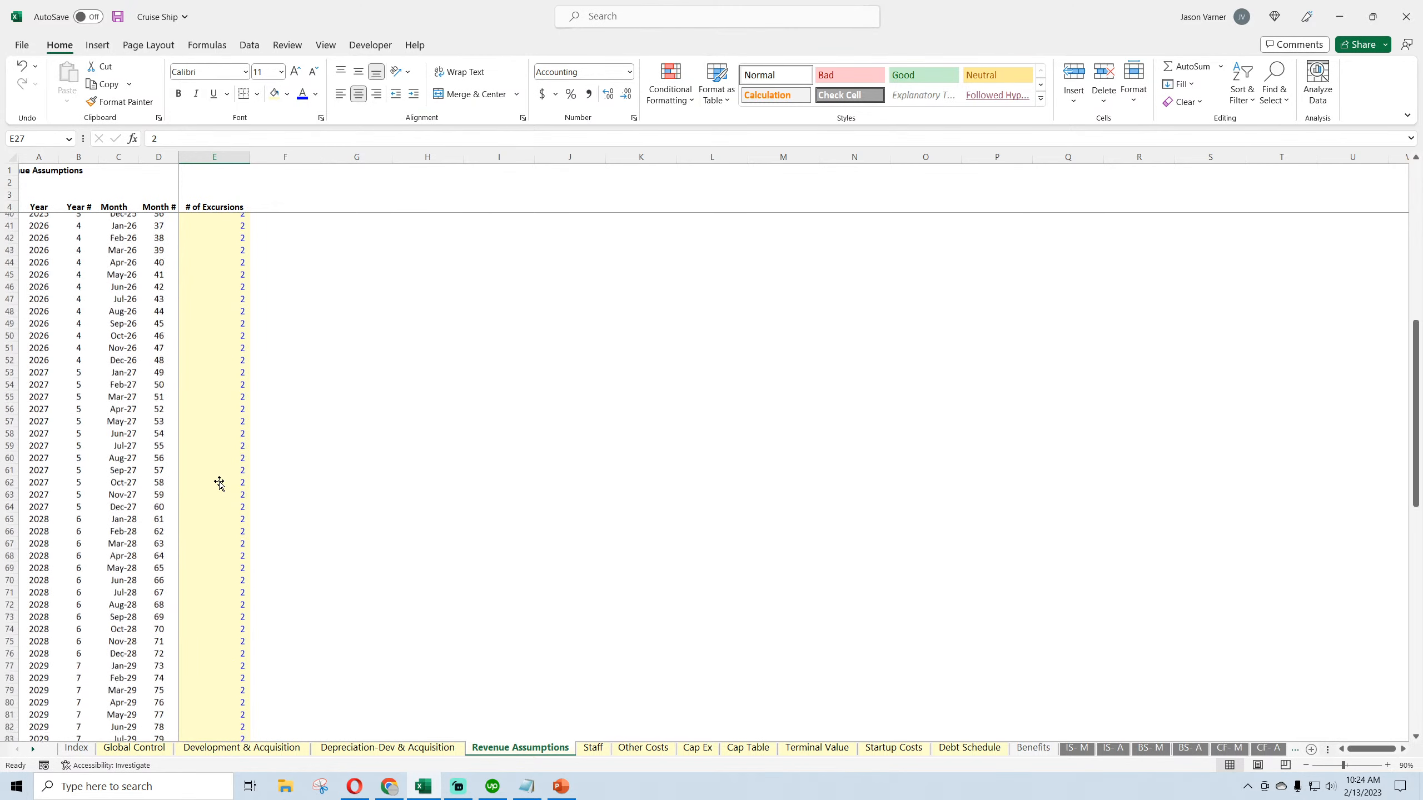
scroll(220, 483, up, 15)
scroll(219, 483, up, 4)
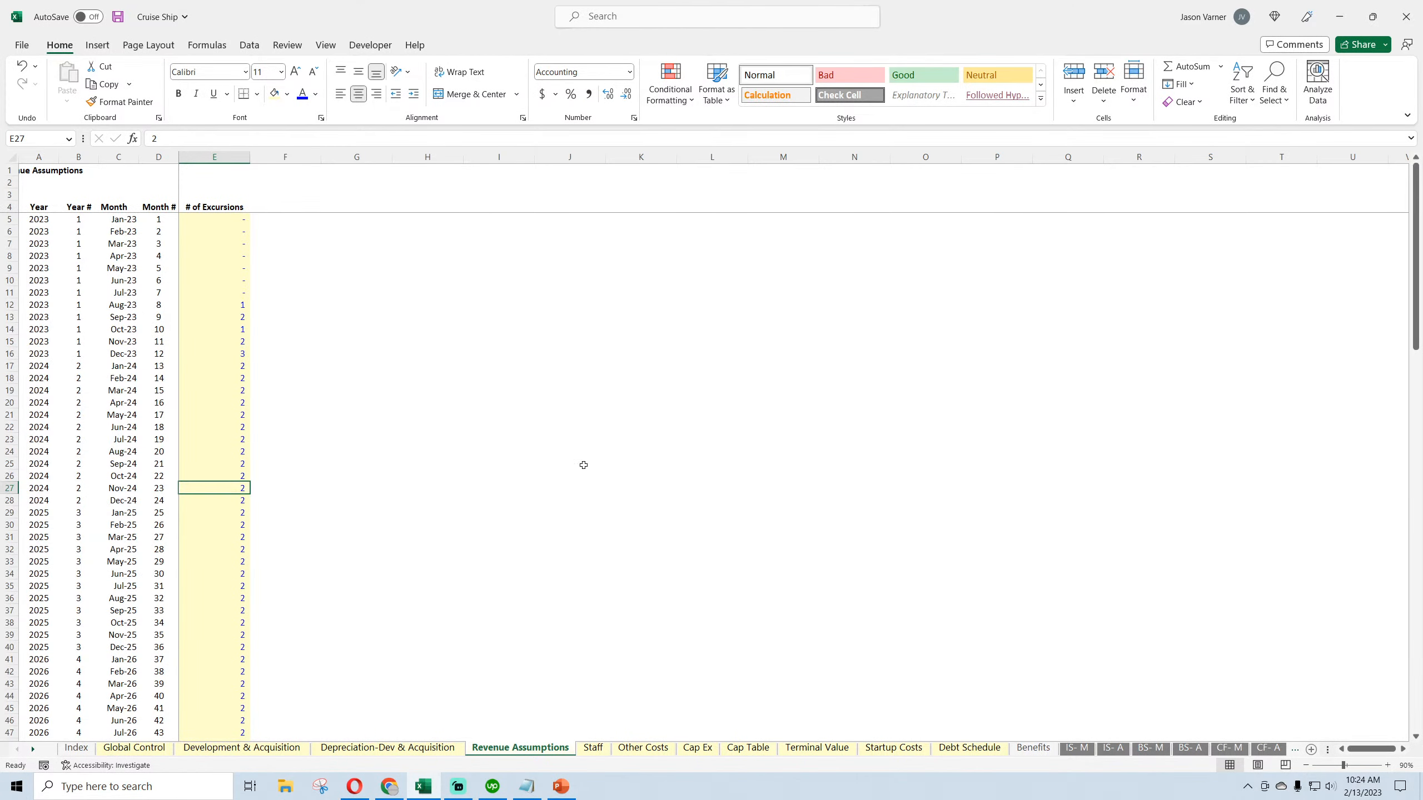
Compare the monthly construction cost timing on the Development & Acquisition sheet with the first excursion months in the revenue schedule
click(219, 749)
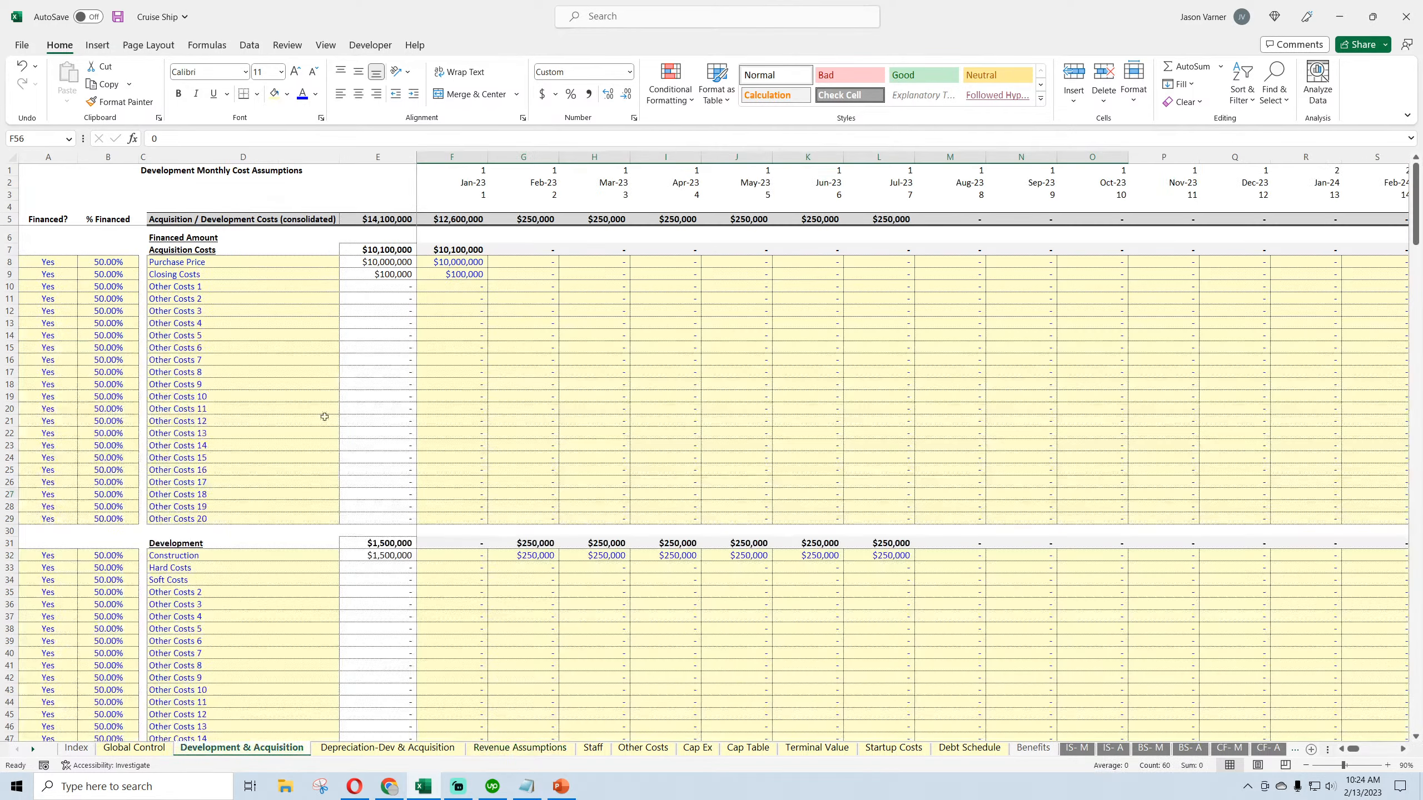
click(478, 749)
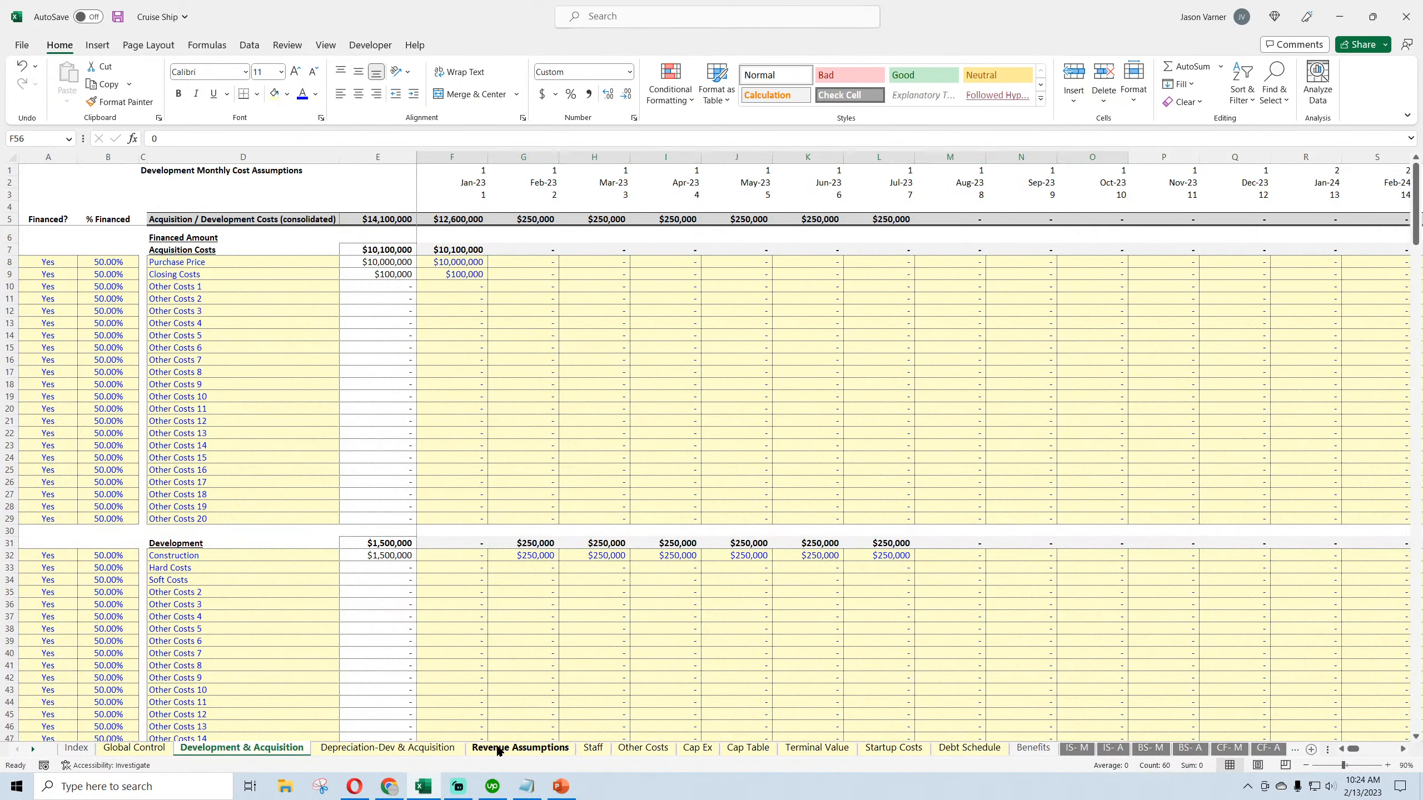
drag(203, 219, 208, 428)
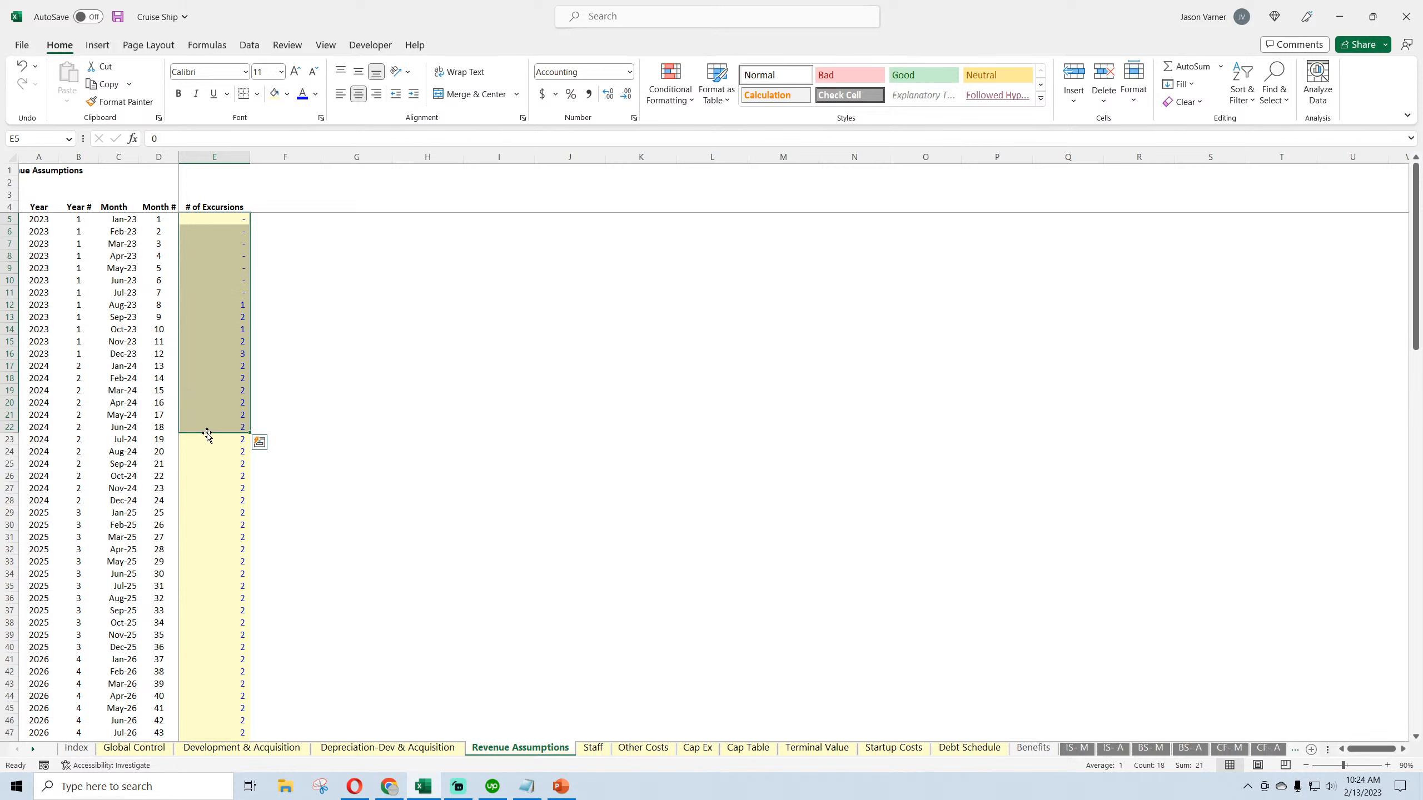
click(234, 306)
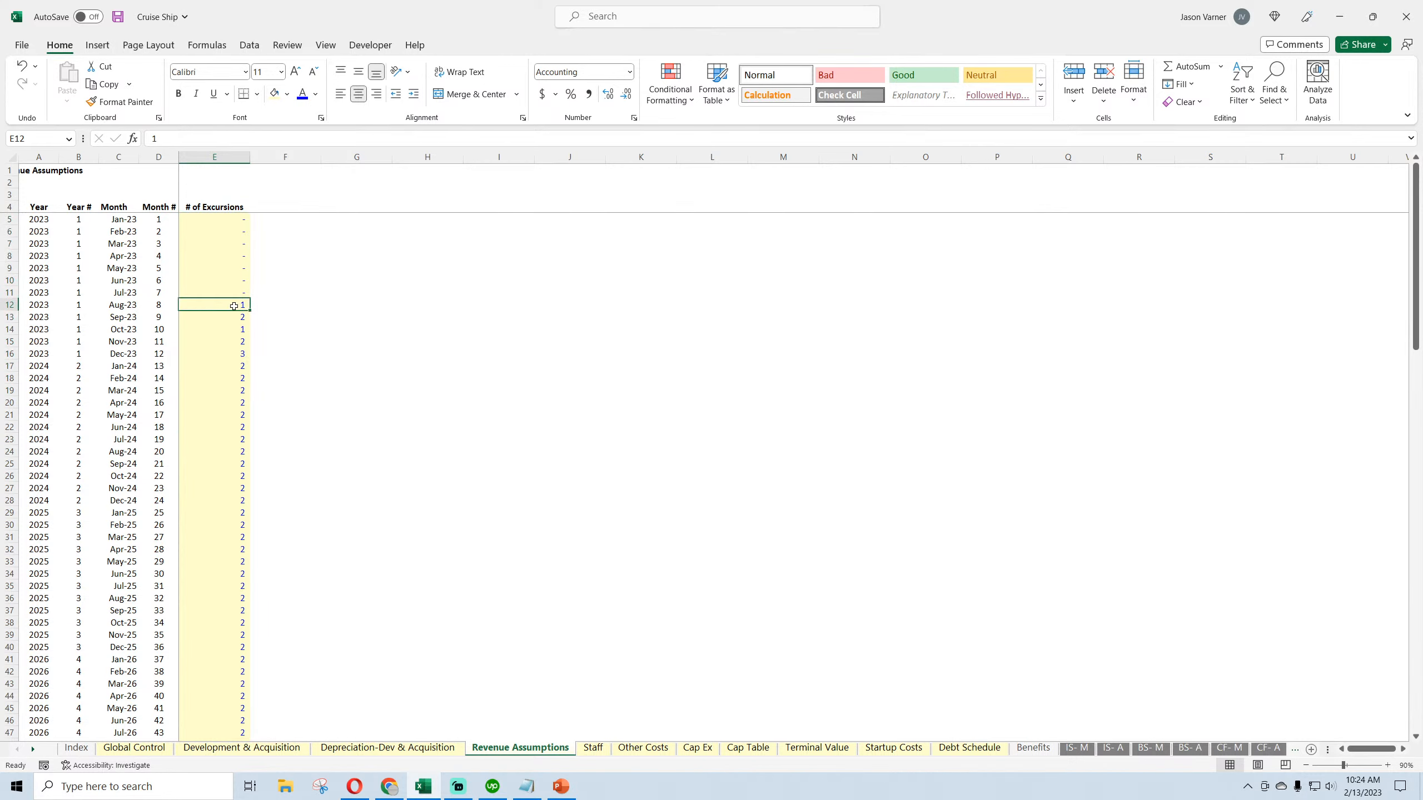
click(224, 318)
Add an "Average Tickets Sold" header in F4 with the # of Excursions header's formatting, and widen column F to fit
click(225, 206)
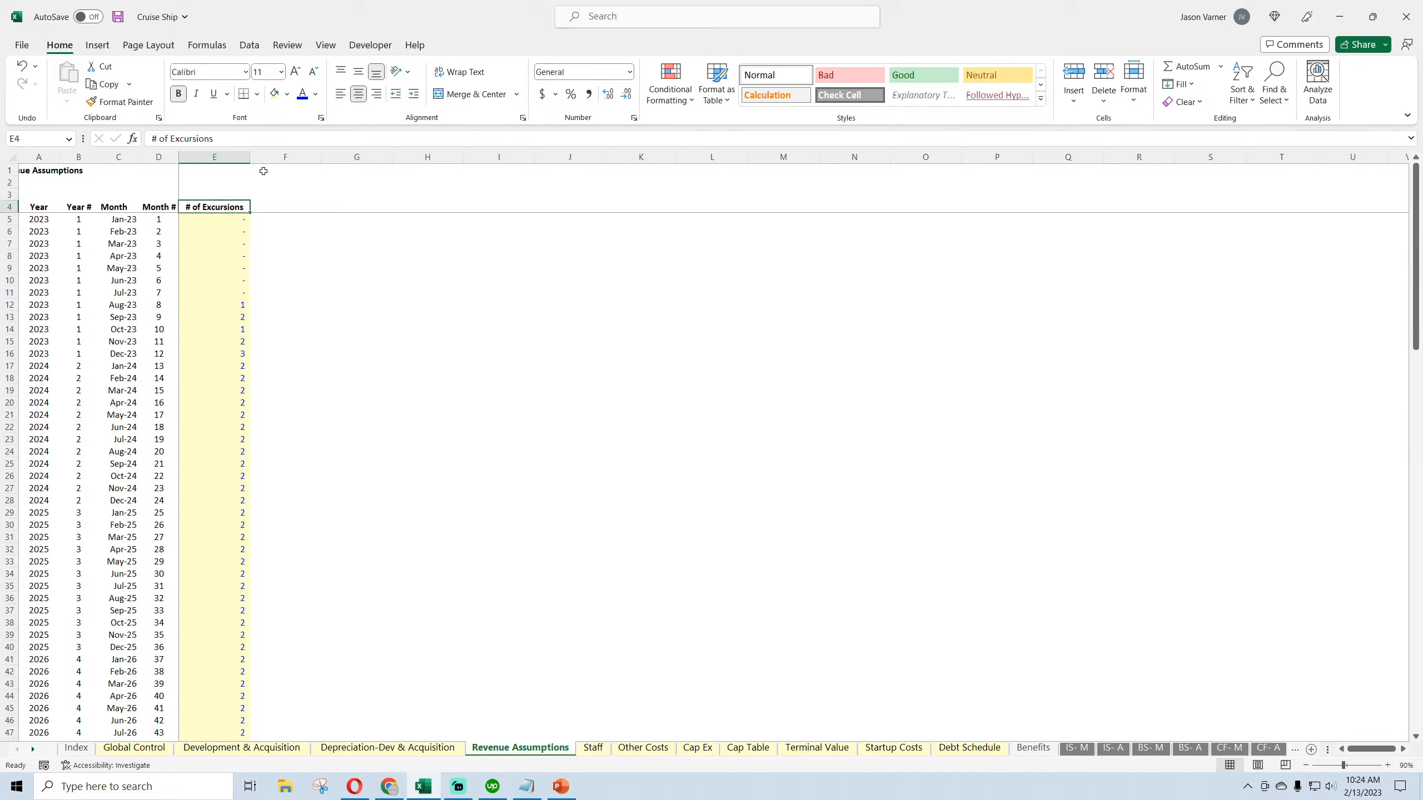
drag(251, 213, 294, 219)
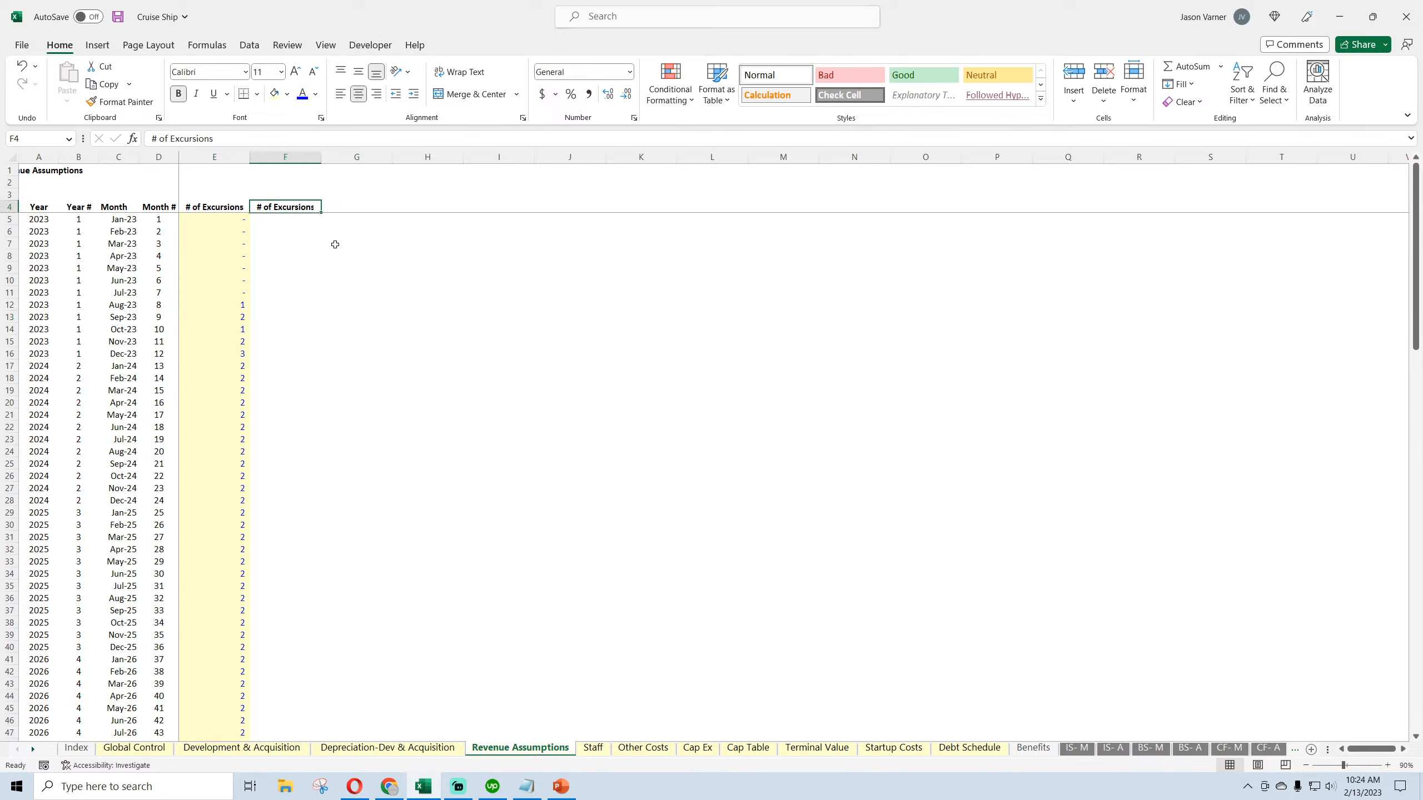
text(Average)
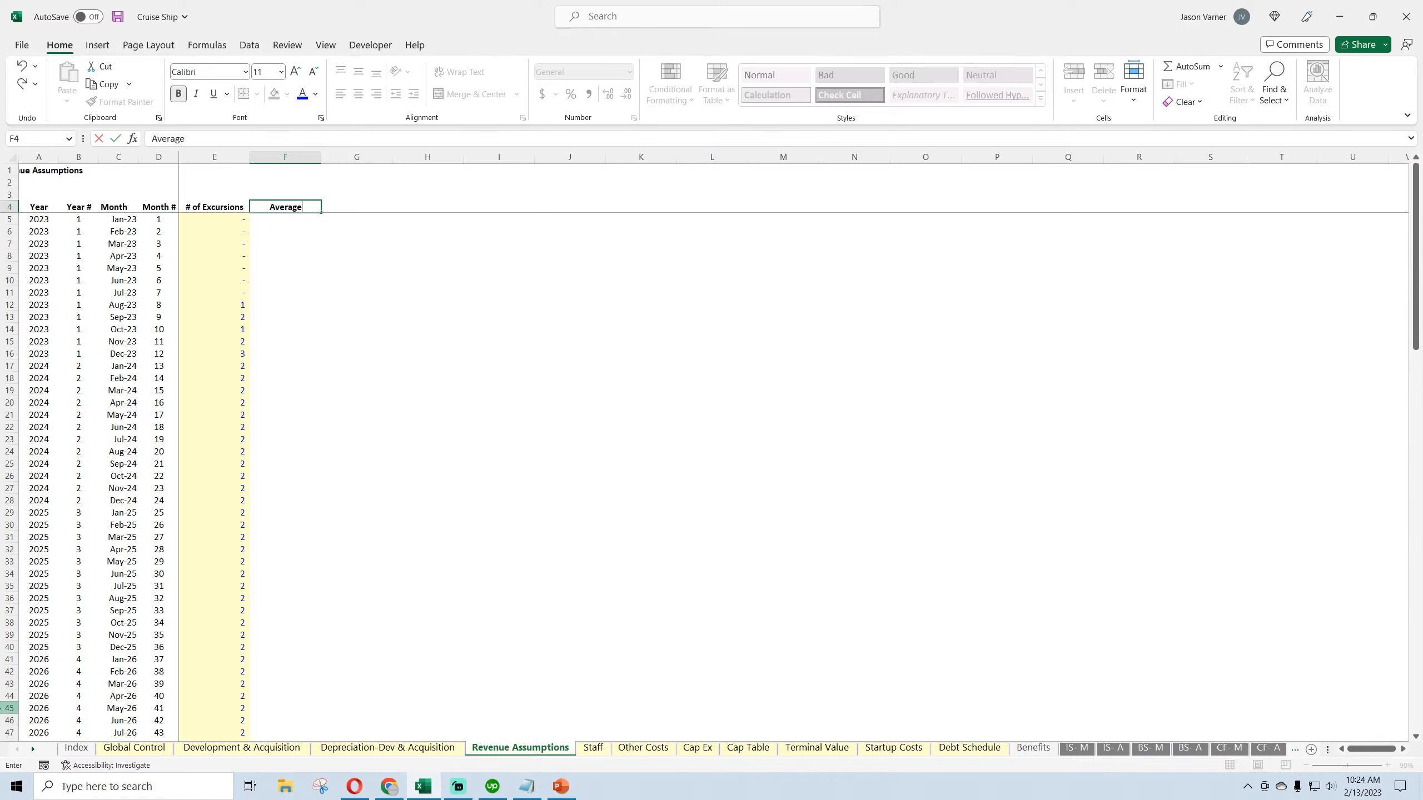
text(Ticks Sold)
key(Return)
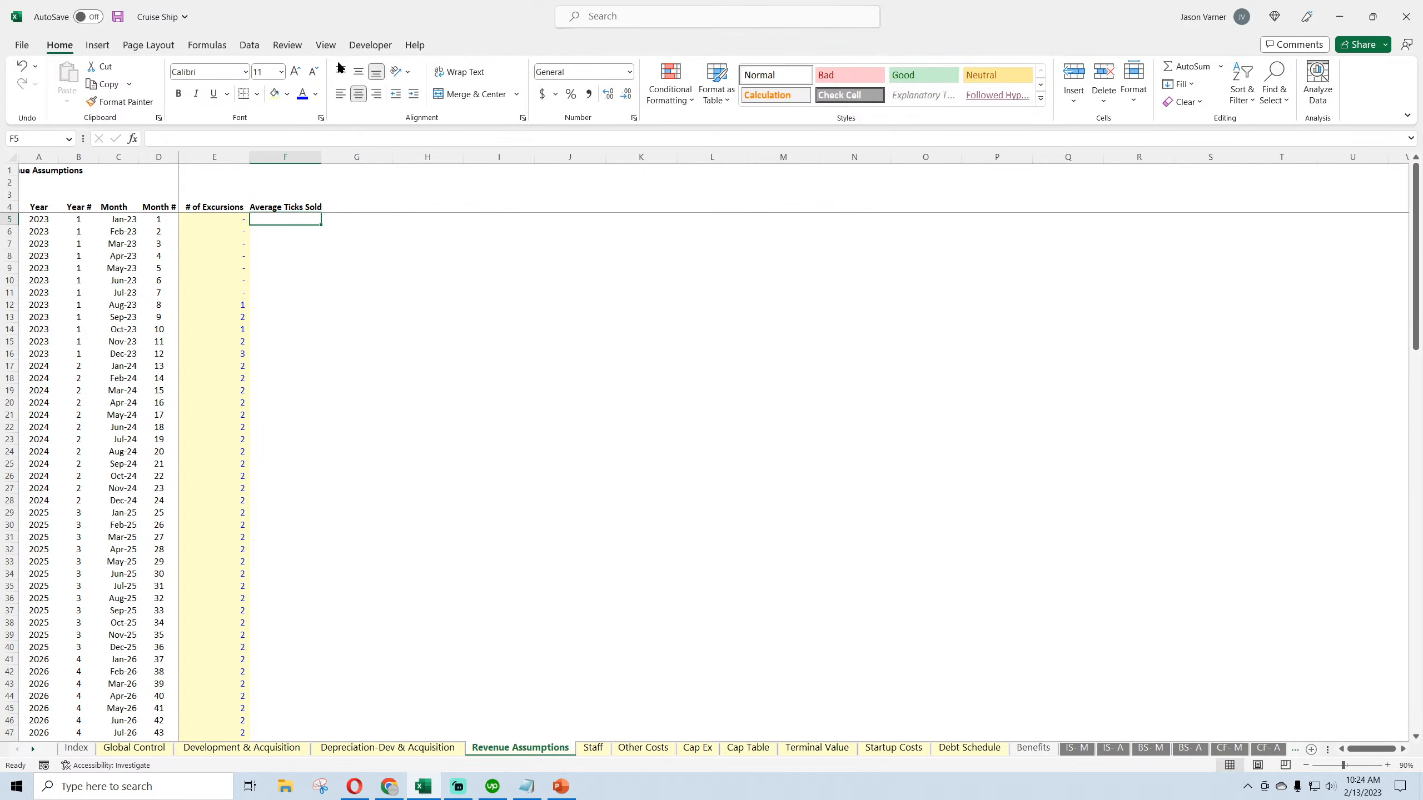
drag(322, 157, 343, 157)
click(325, 205)
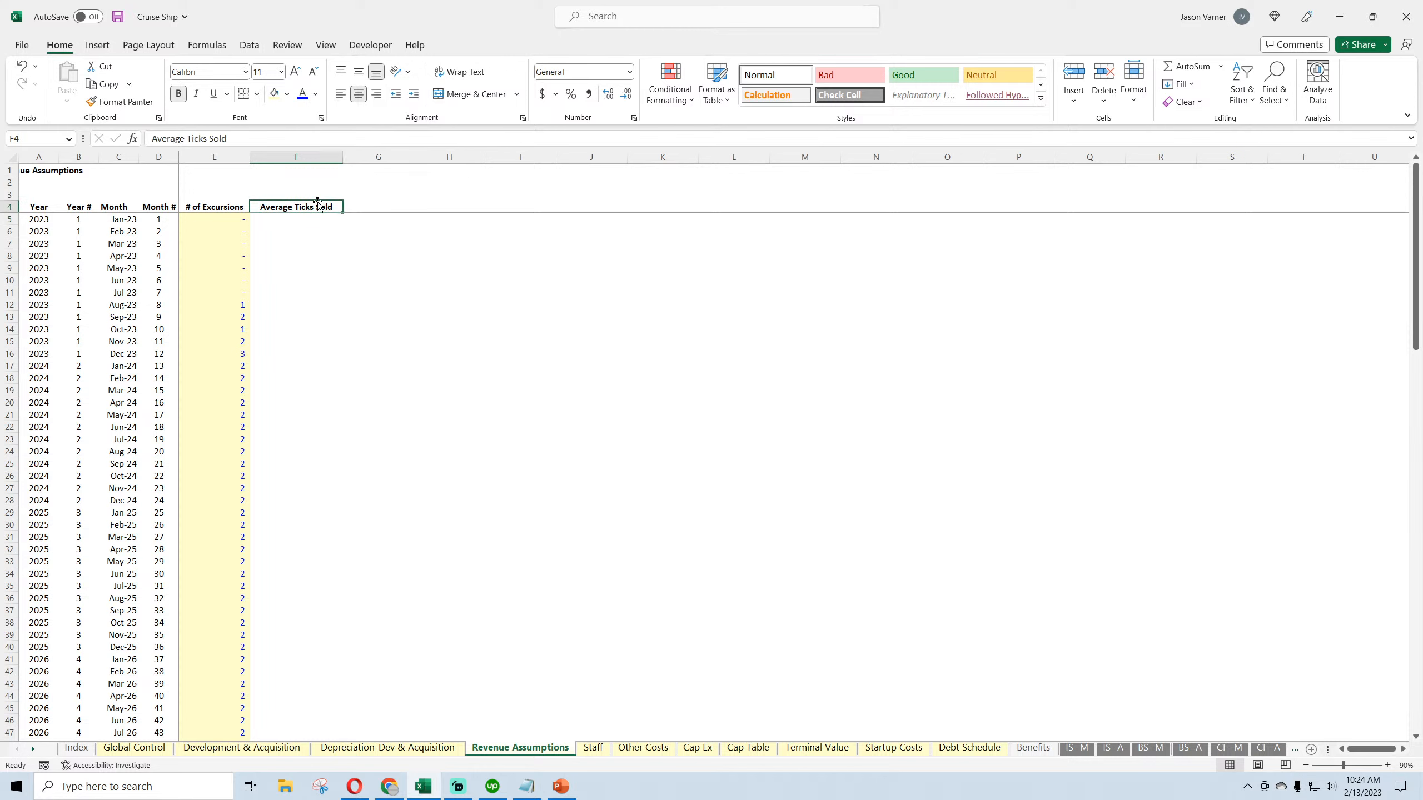
click(206, 138)
text(et)
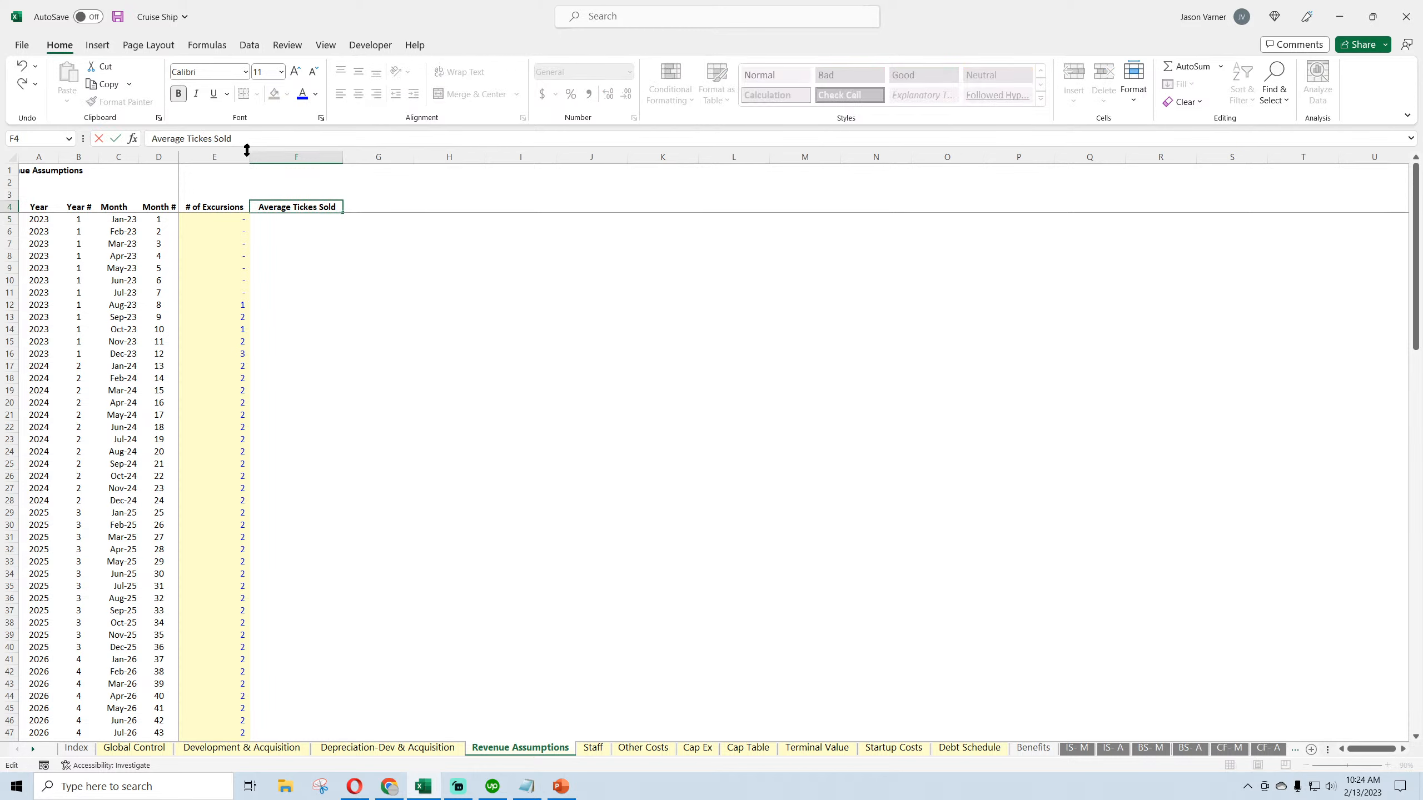
click(274, 267)
Copy the Jan-23 excursions input cell from E5 into F5 with its input formatting
click(231, 219)
drag(250, 225, 305, 221)
click(305, 220)
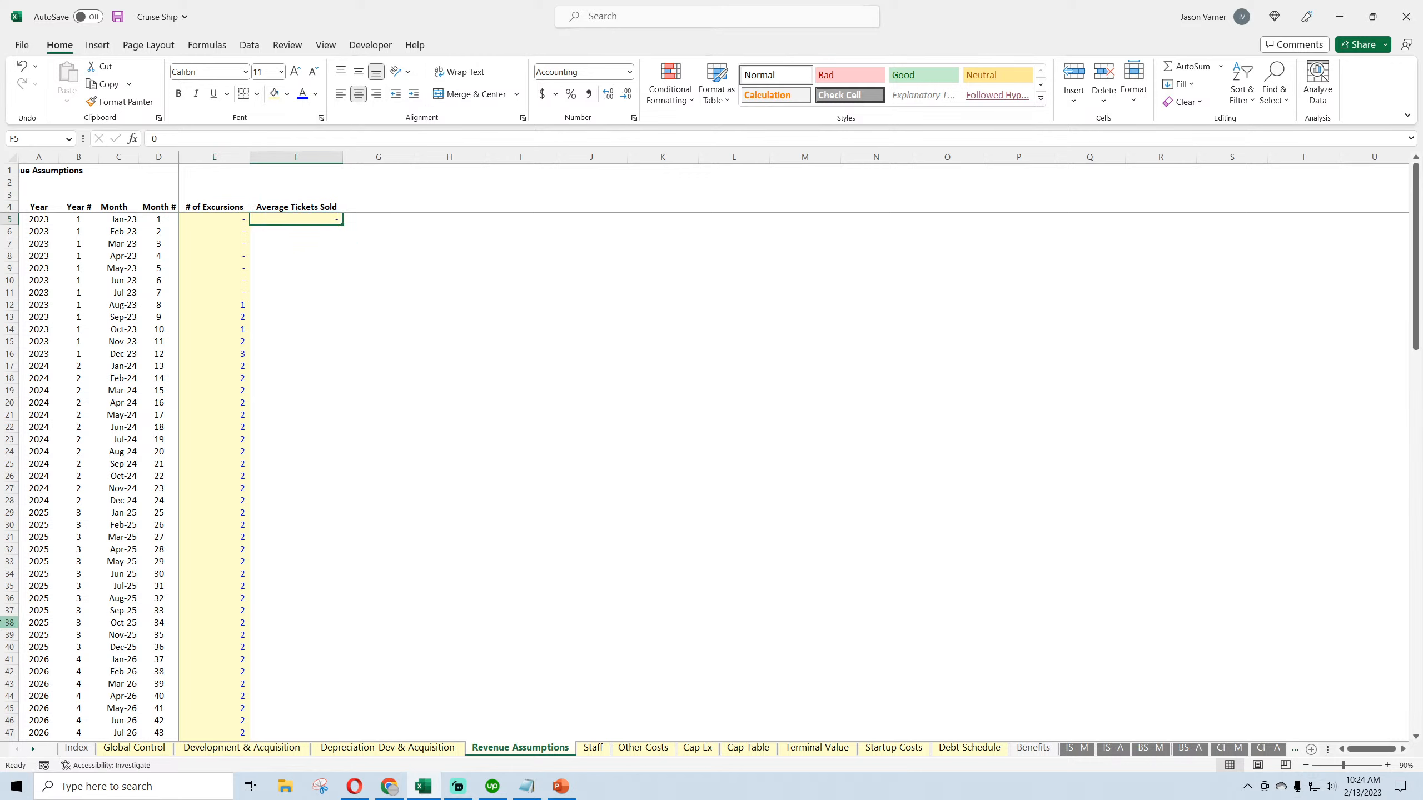
Switch to Chrome and search Google in a new tab for "average royal caribbean passenger count"
click(389, 786)
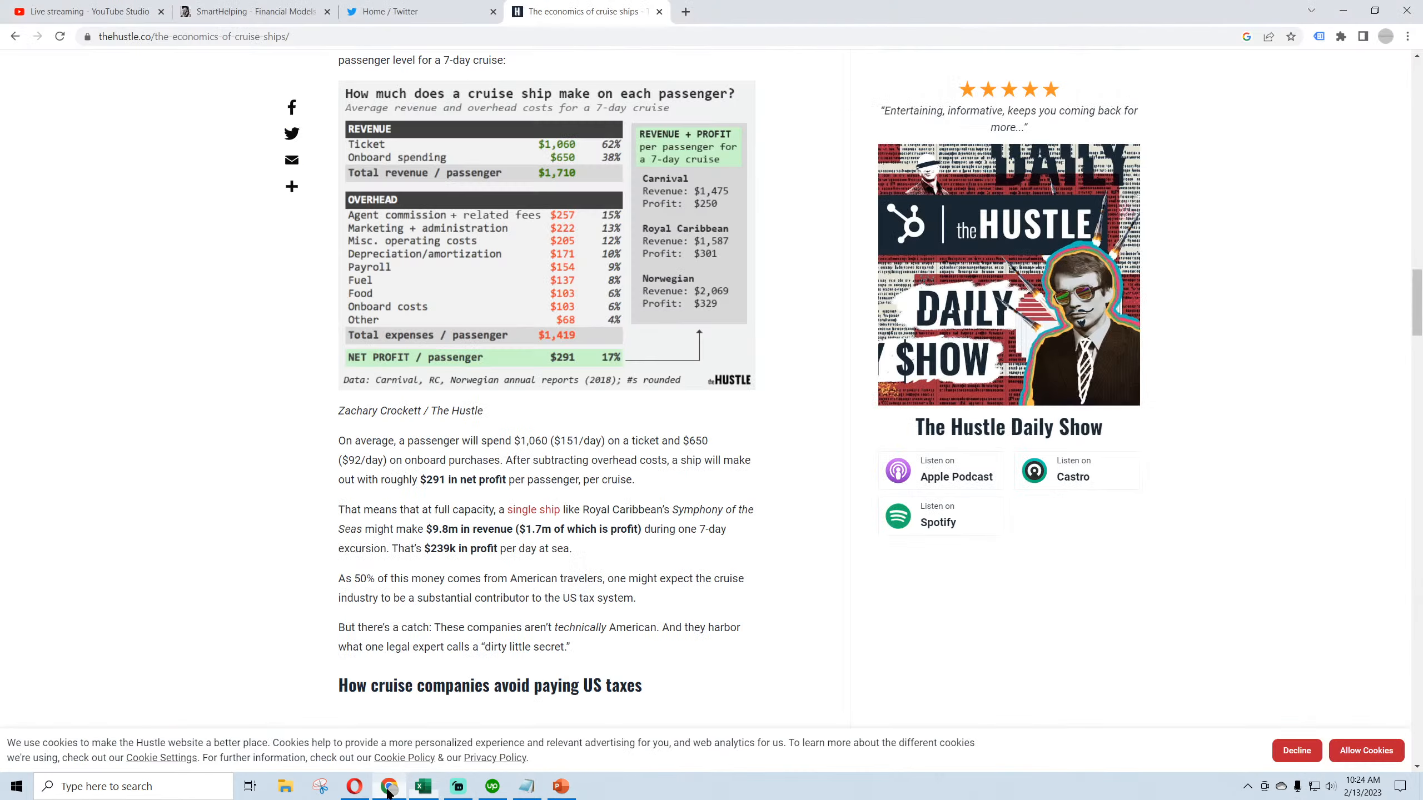
click(685, 11)
text(av)
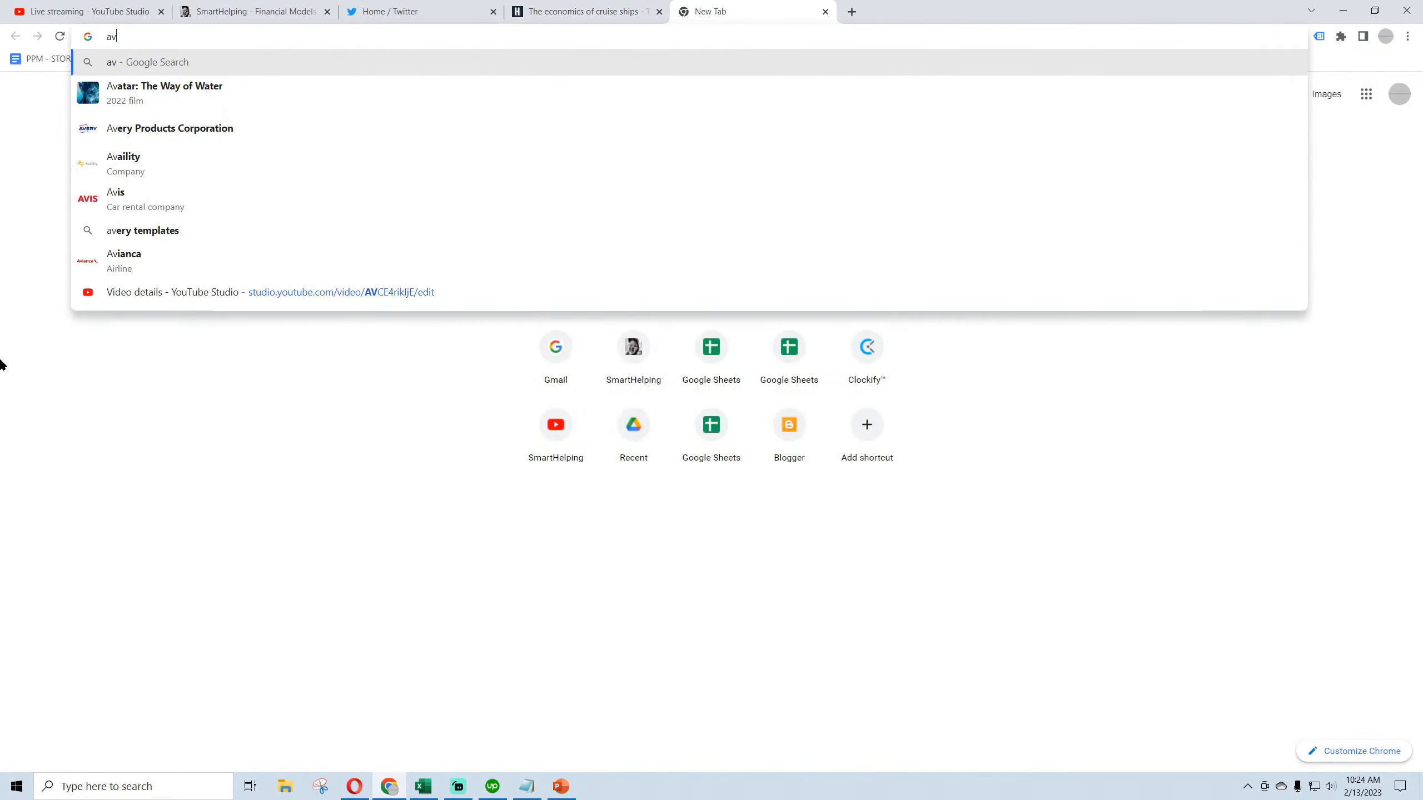
text(erage r)
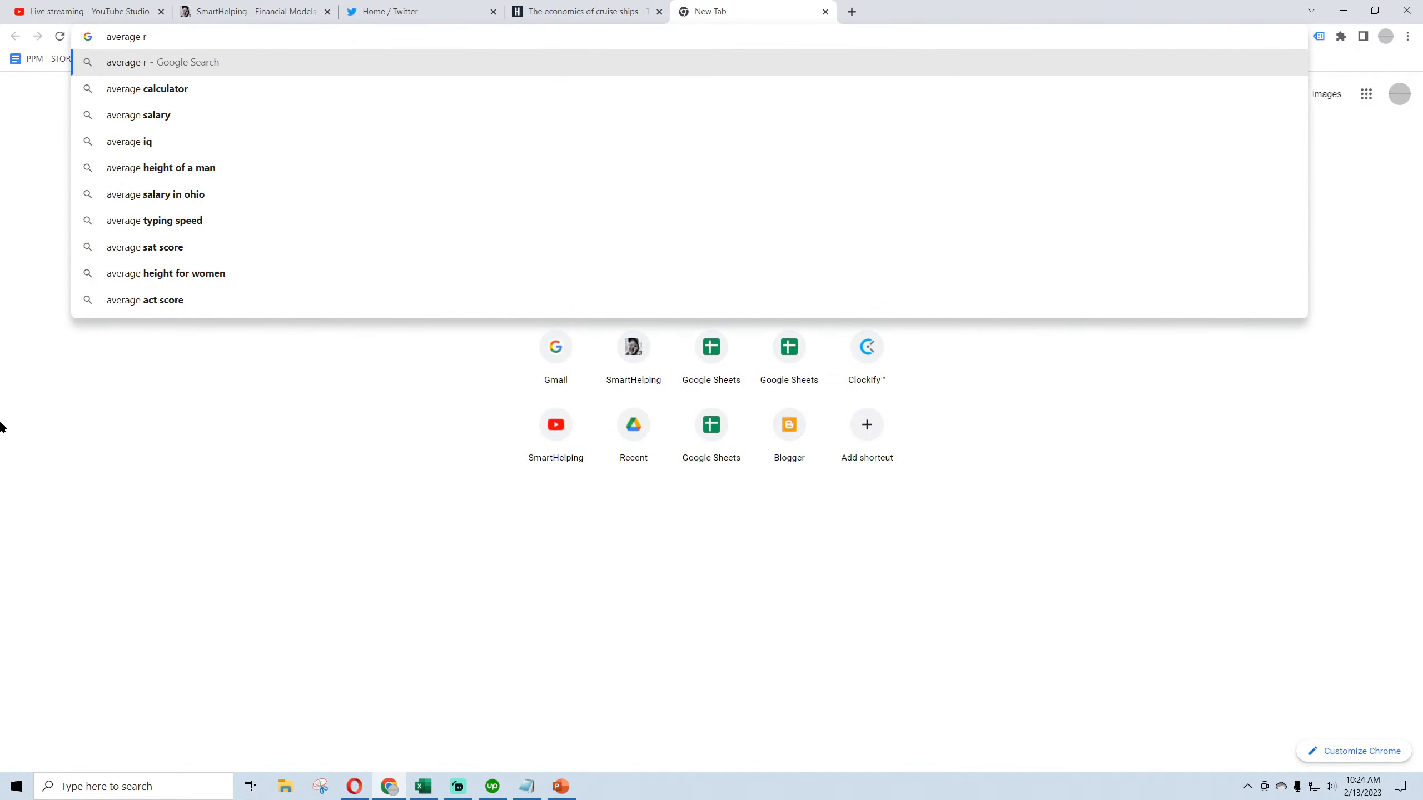
text(oyal c)
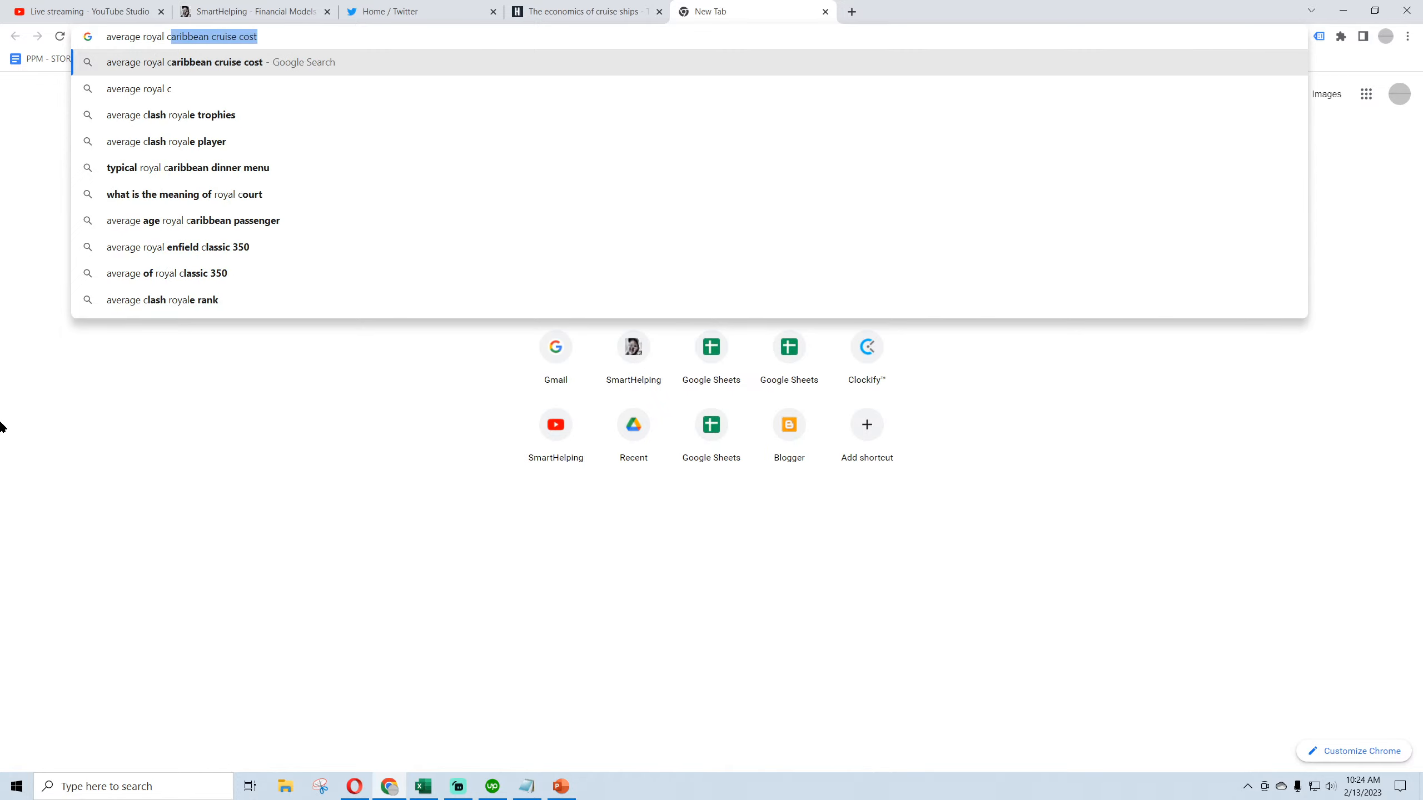
text(aribbean)
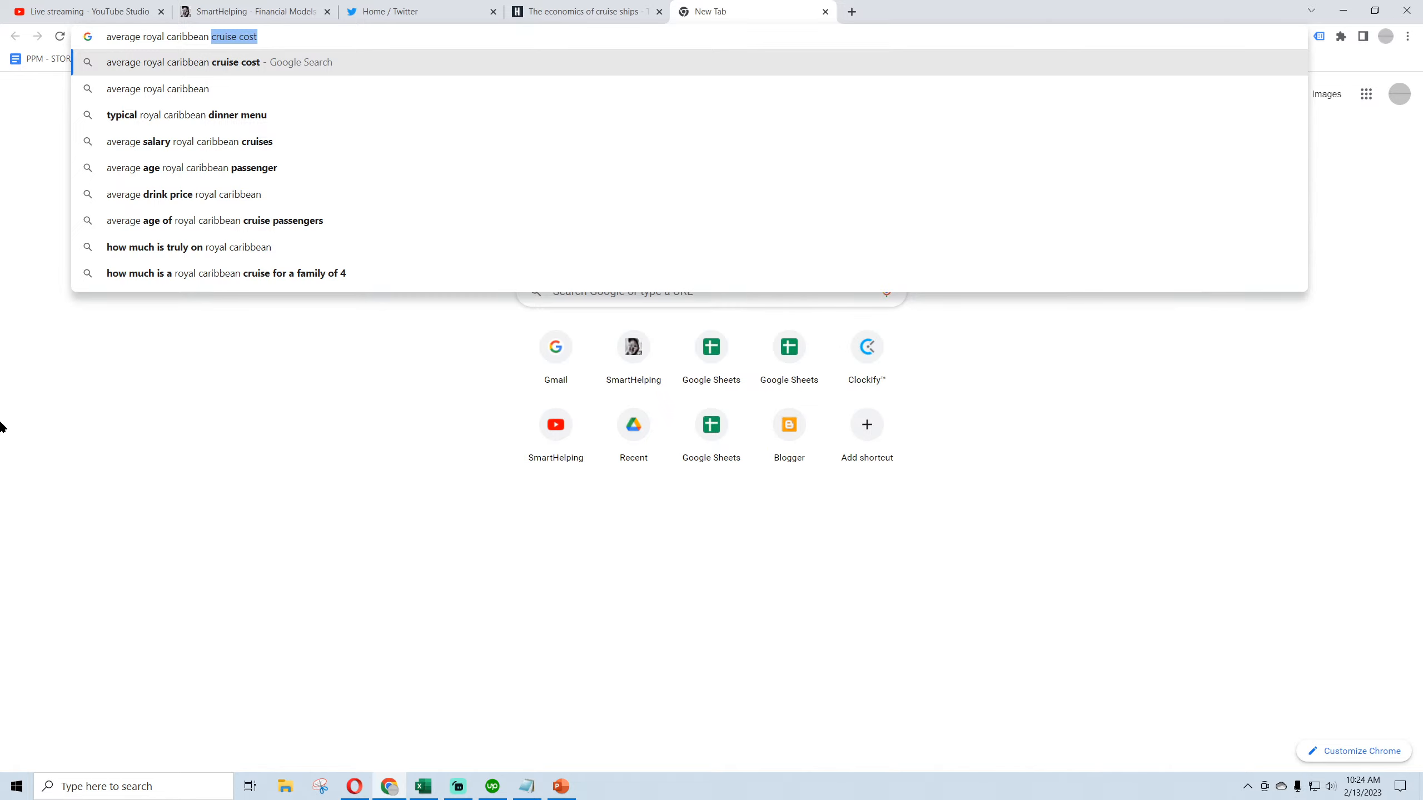
text( passenger count)
key(Return)
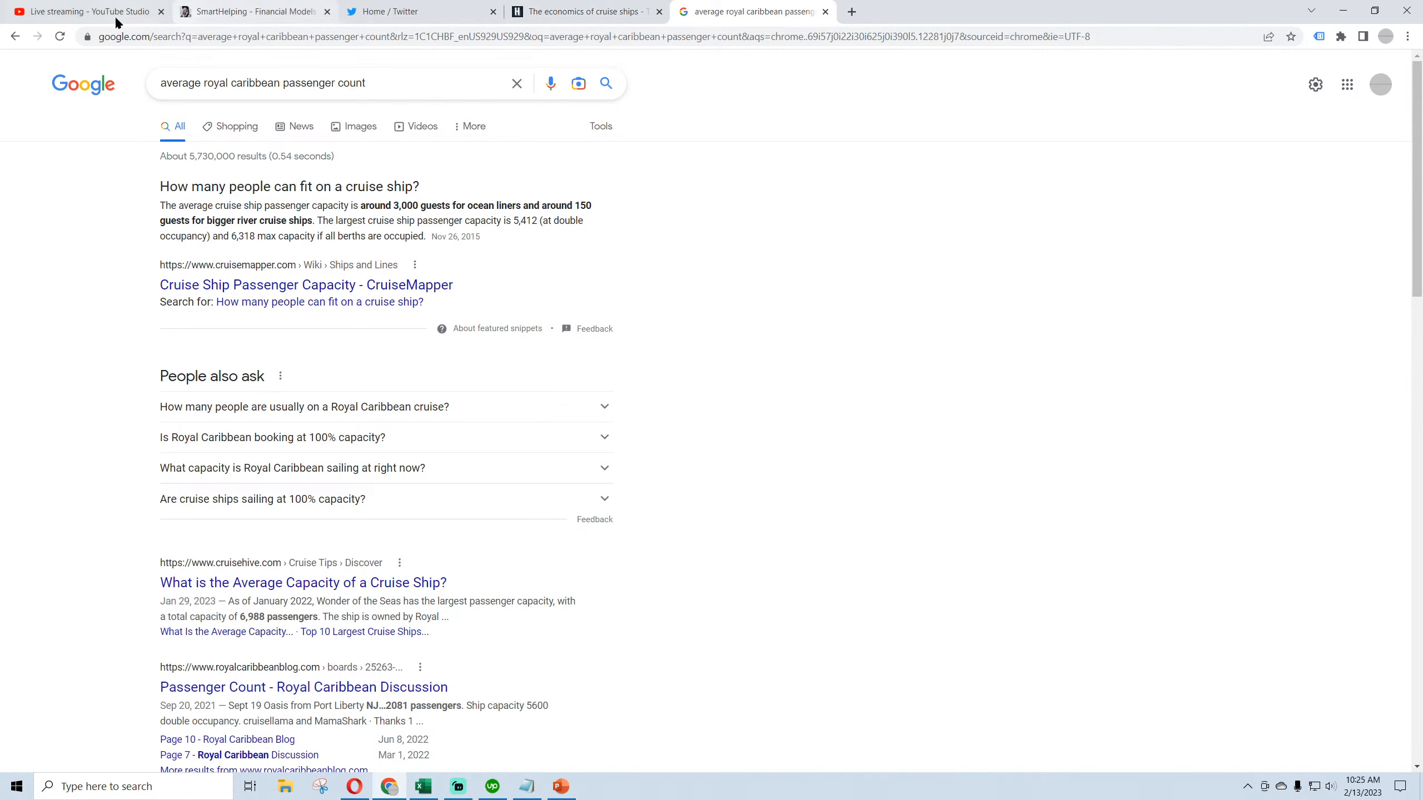
Switch back to Excel, set the Jan-23 average tickets sold in F5 to 5,000, and fill it down column F
click(423, 786)
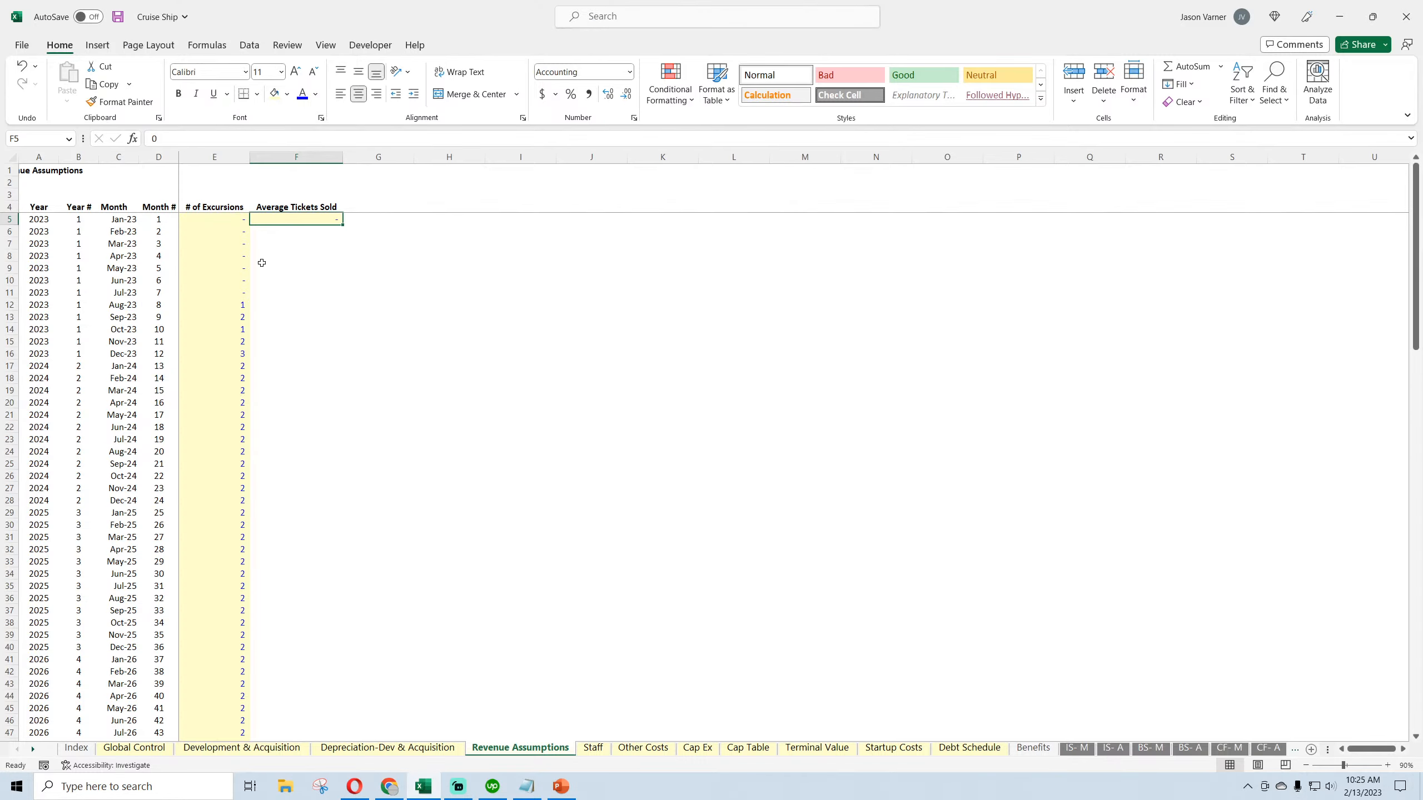
text(5000)
key(Return)
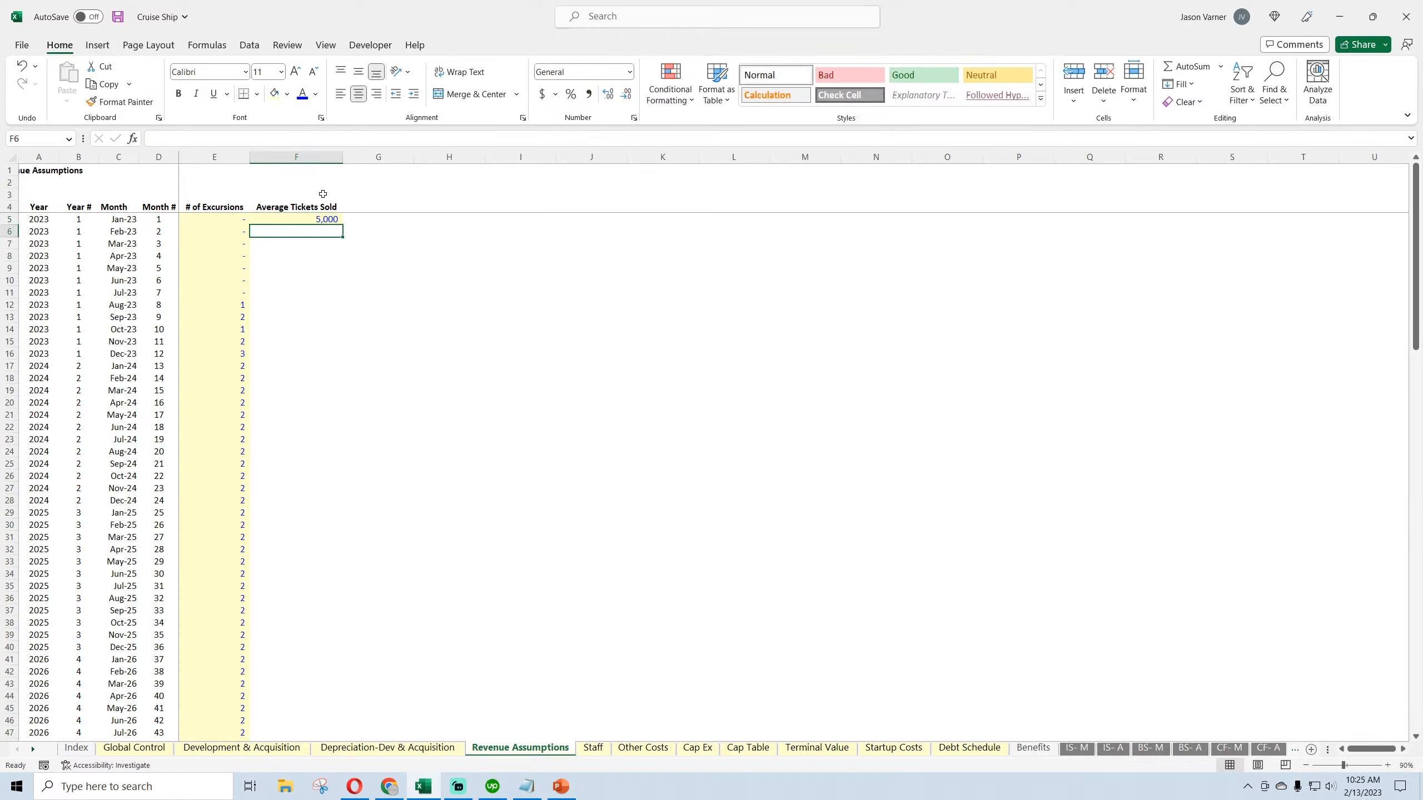
click(316, 217)
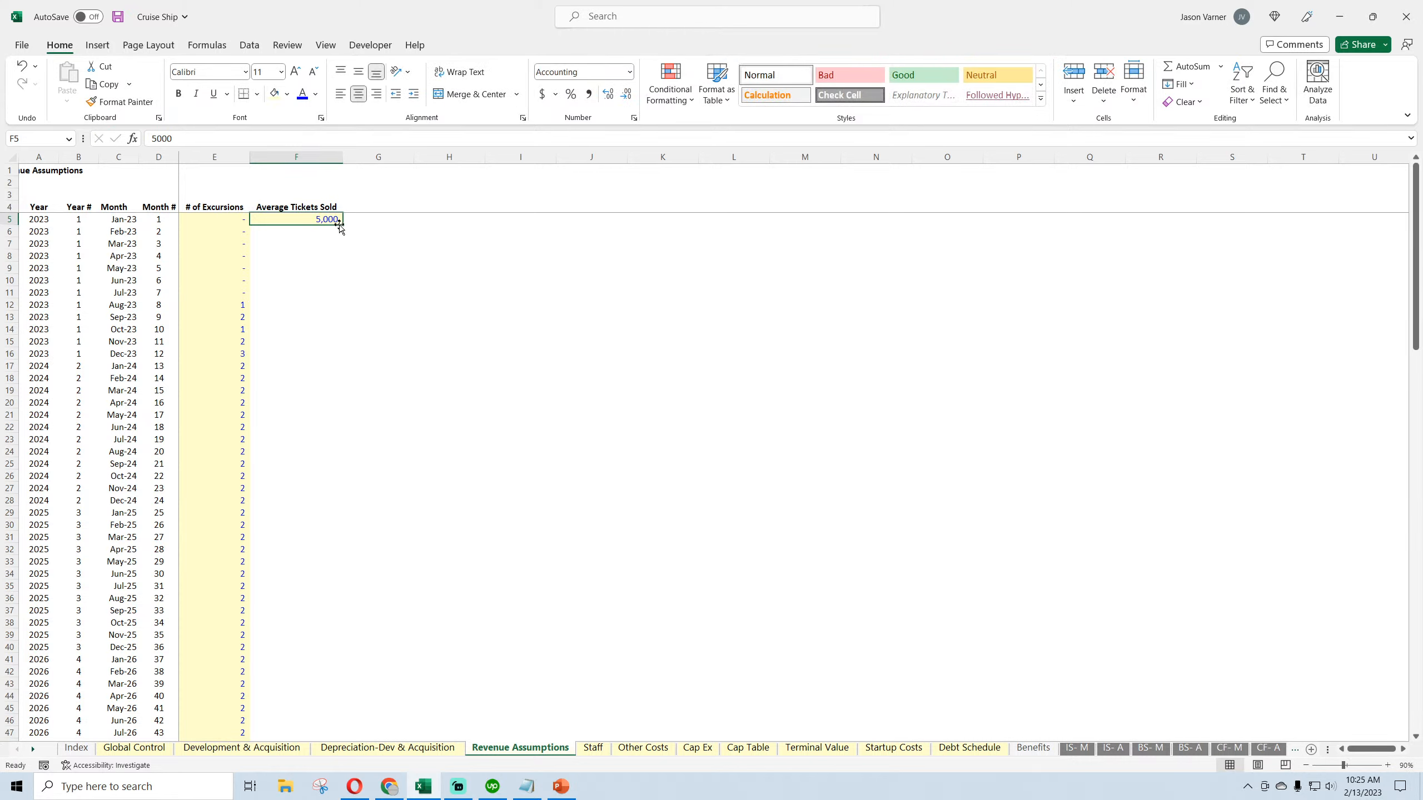
double_click(342, 225)
Copy the Average Tickets Sold header from F4 into G4
click(341, 208)
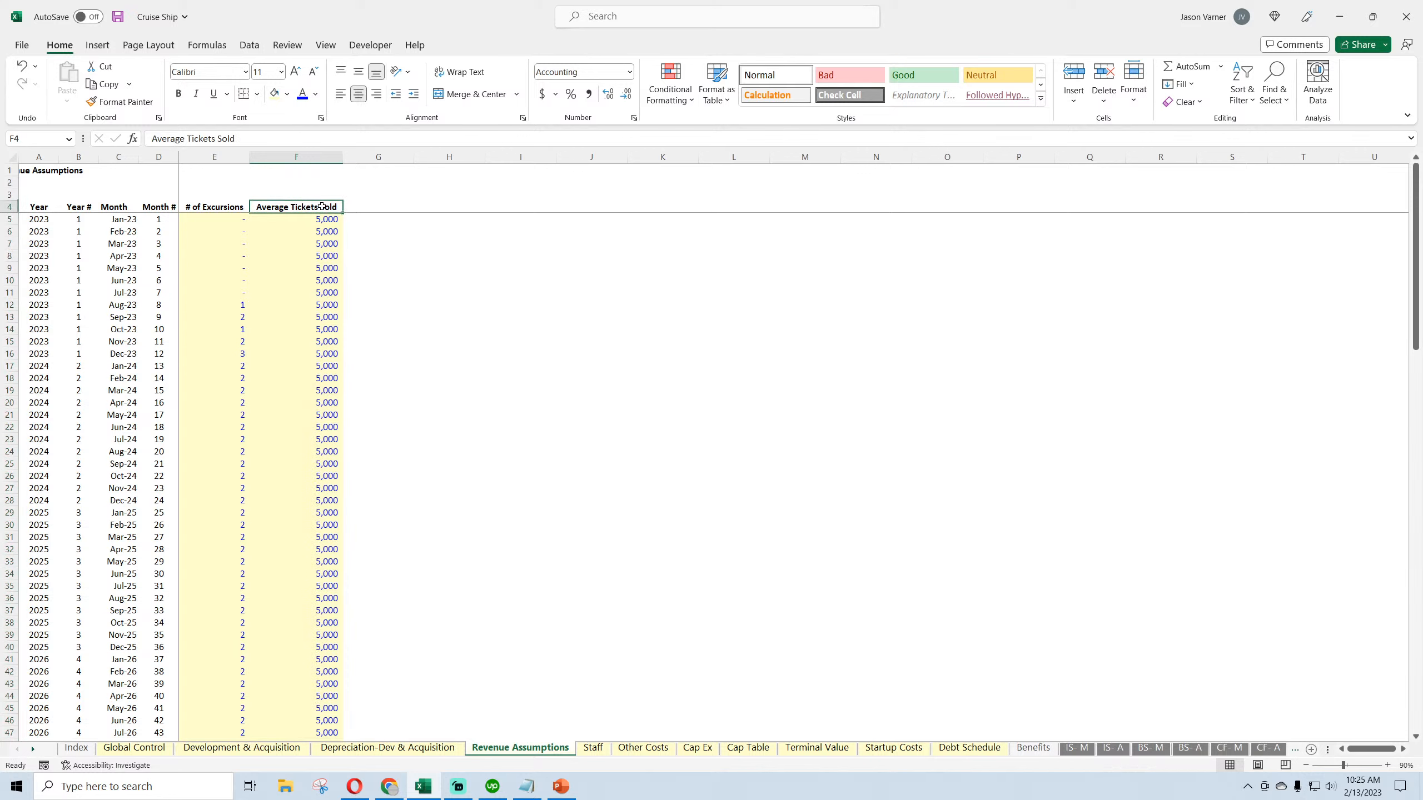
drag(344, 210, 394, 210)
click(393, 208)
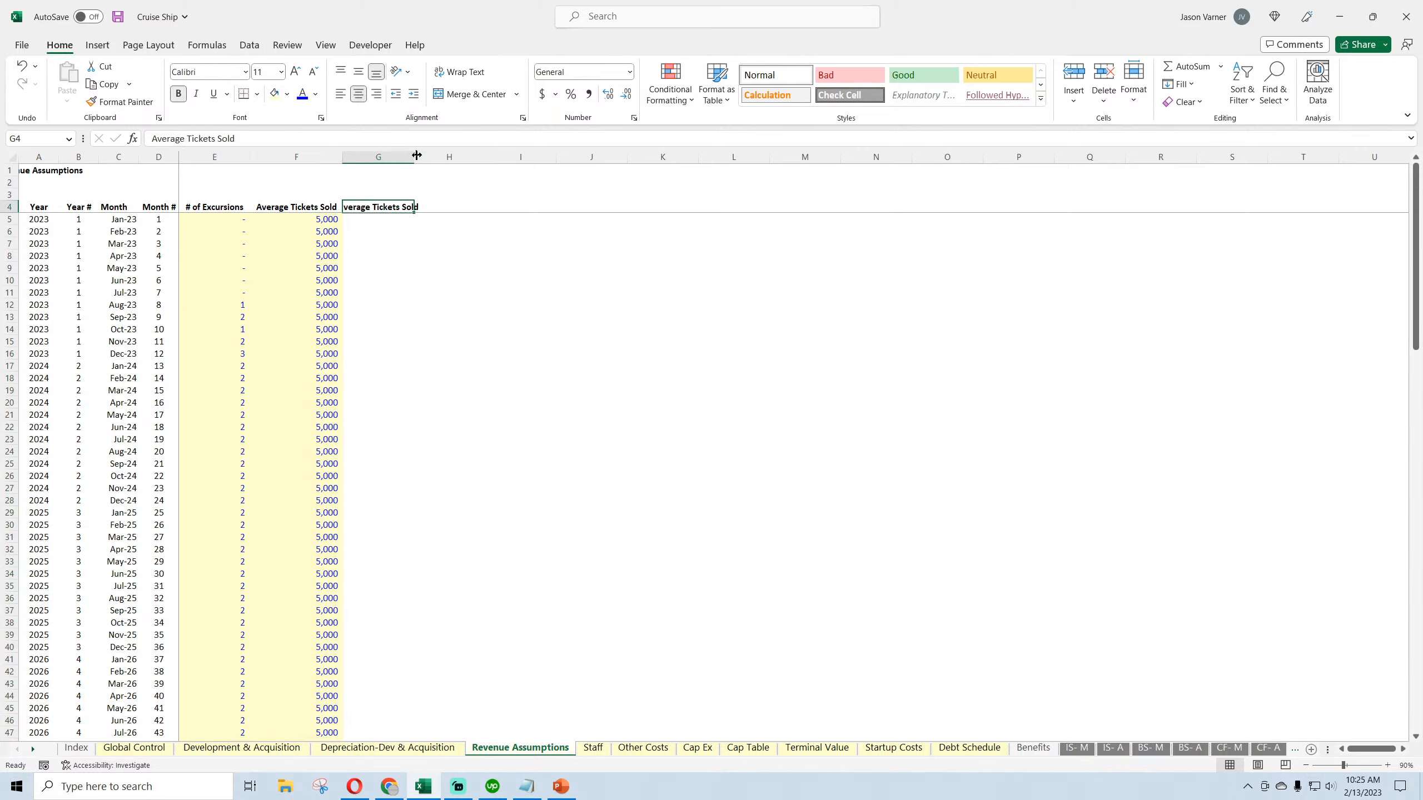
click(447, 399)
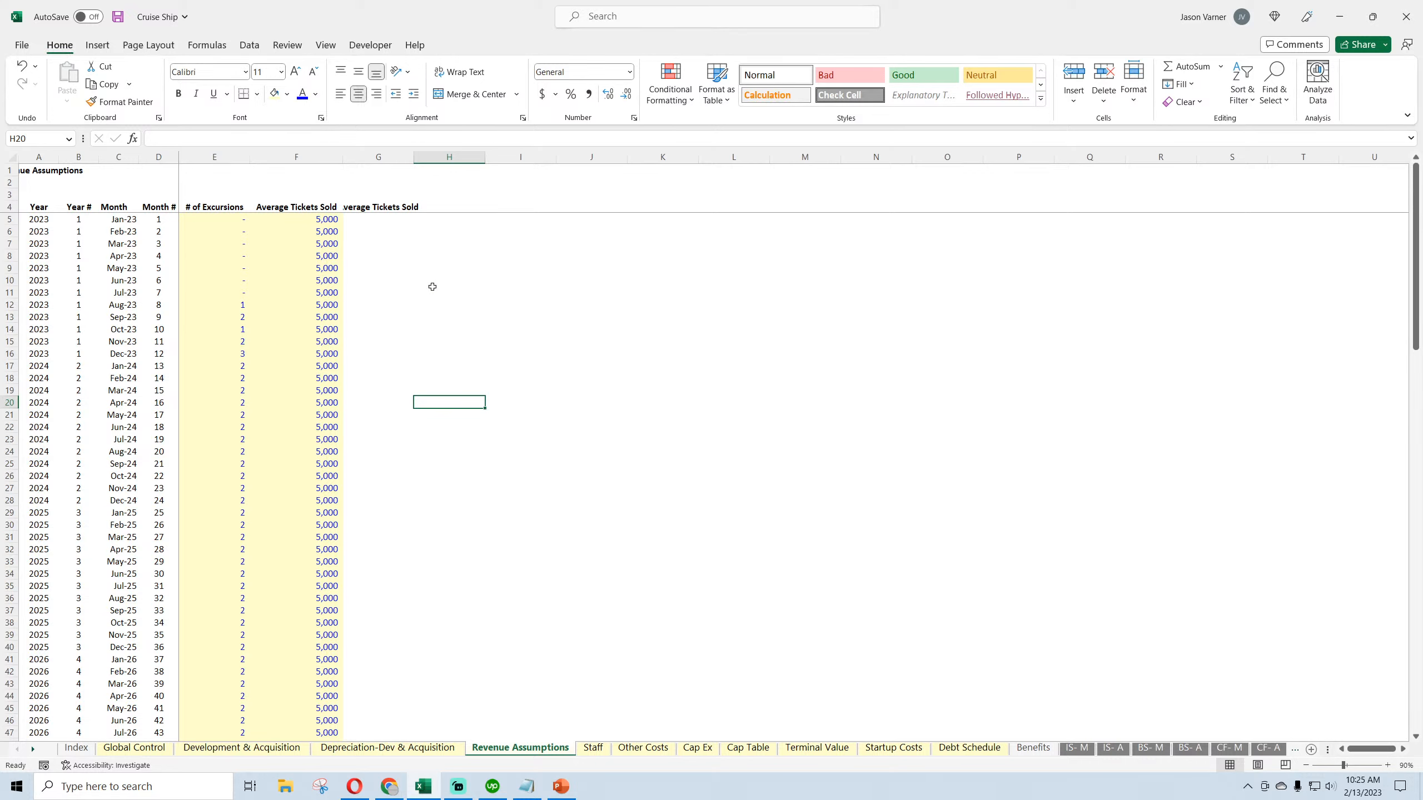
key(Up)
key(Up)
key(Up)
key(Up)
key(Up)
key(Up)
key(Up)
key(Up)
key(Up)
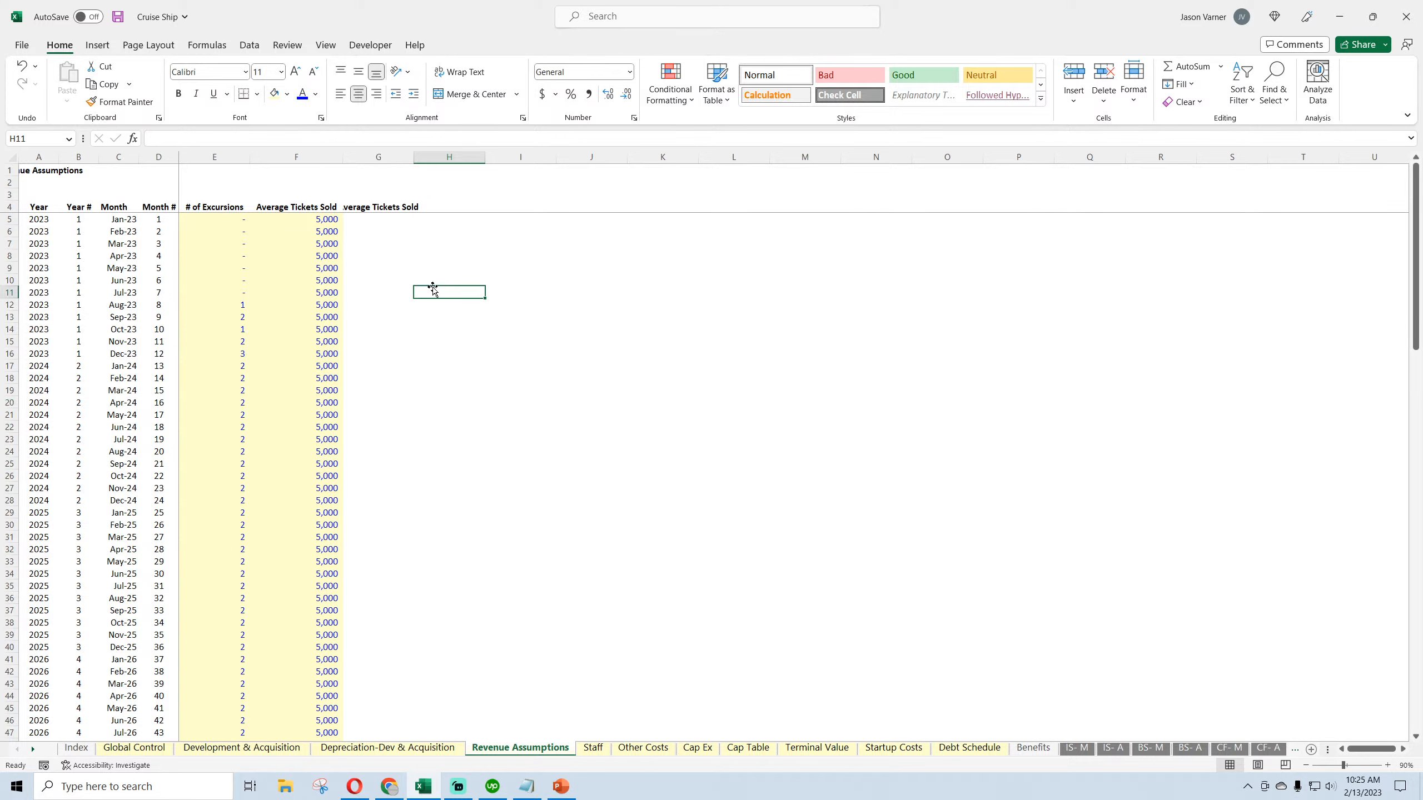
click(326, 218)
click(365, 220)
click(327, 219)
click(365, 220)
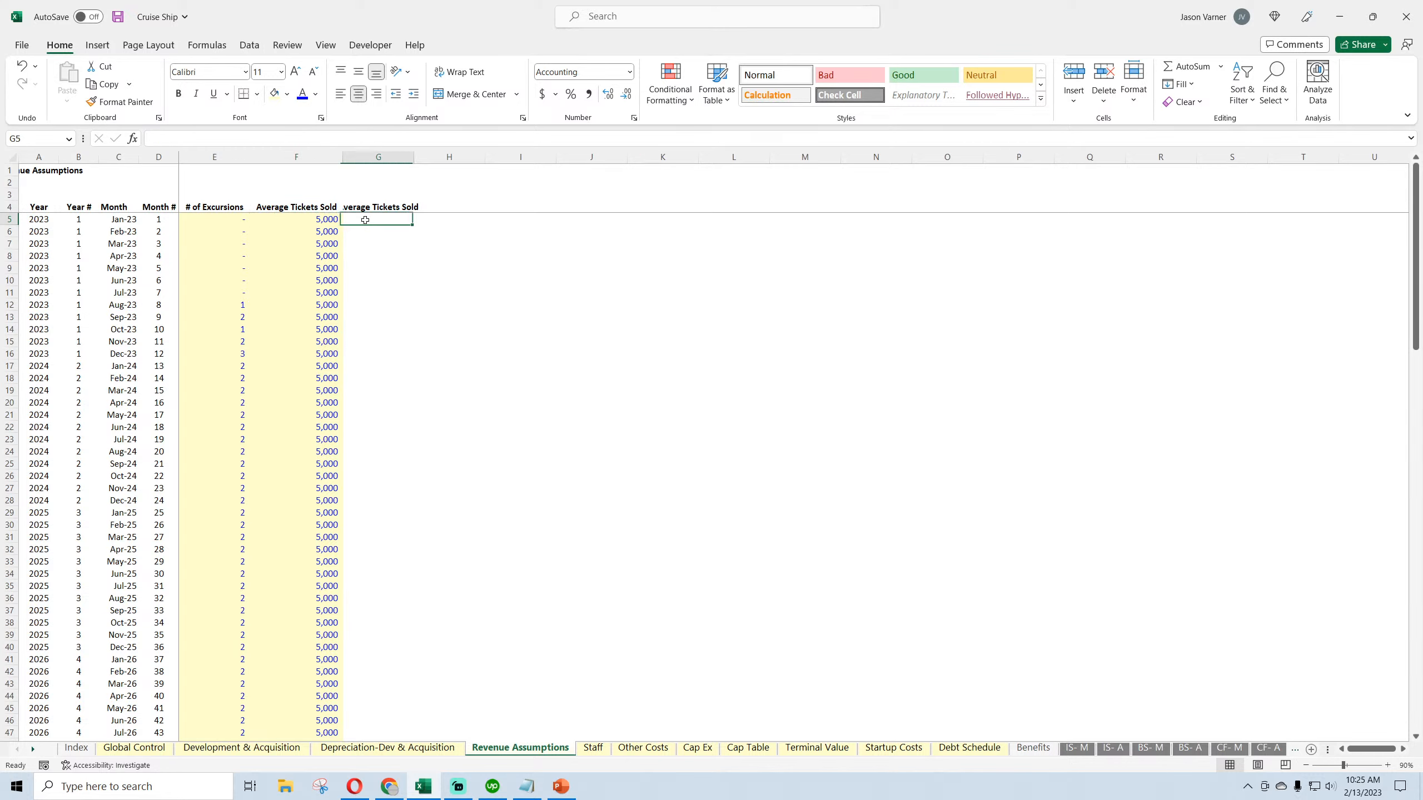
key(Left)
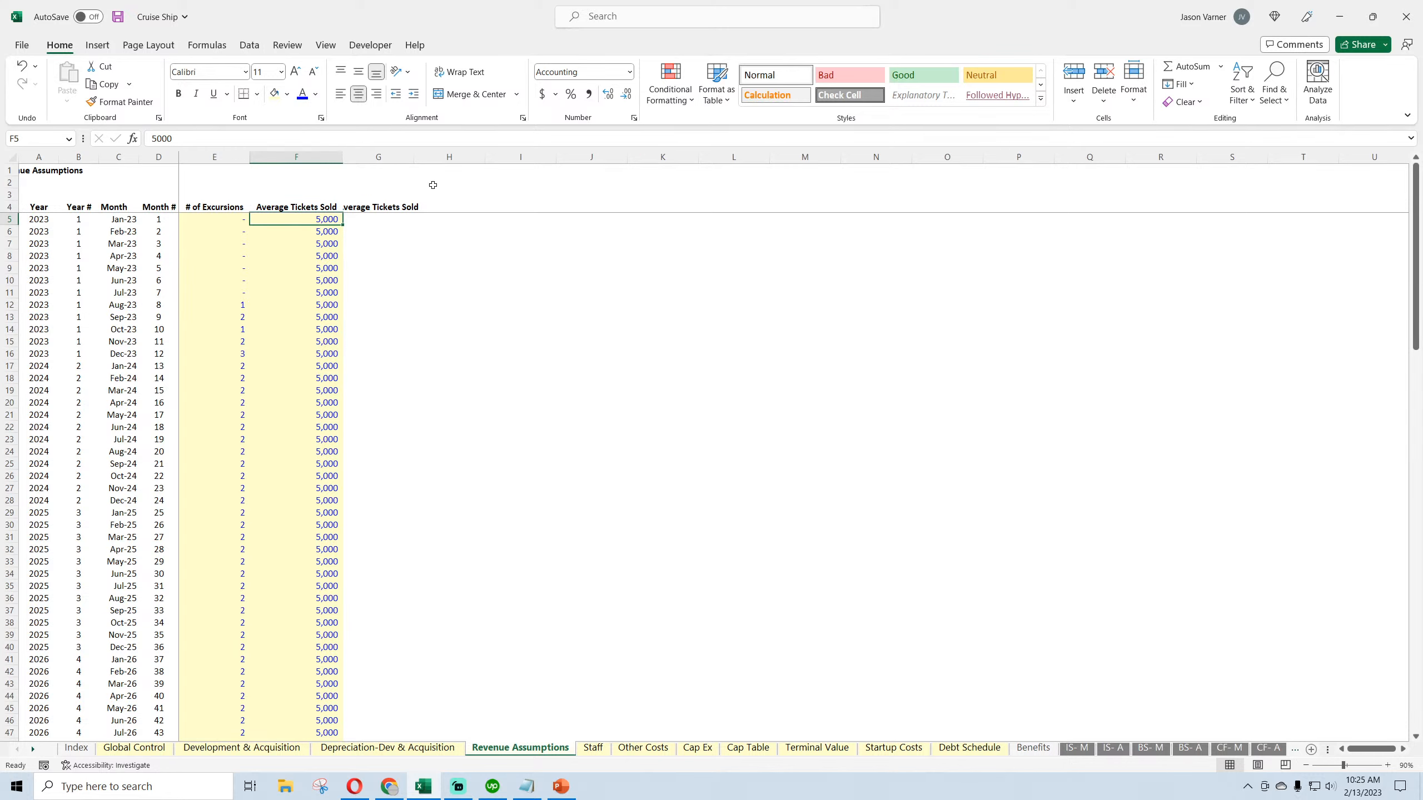
Save the workbook and replace the header in G4 with "% Tickets Sold by Type"
click(118, 17)
click(378, 206)
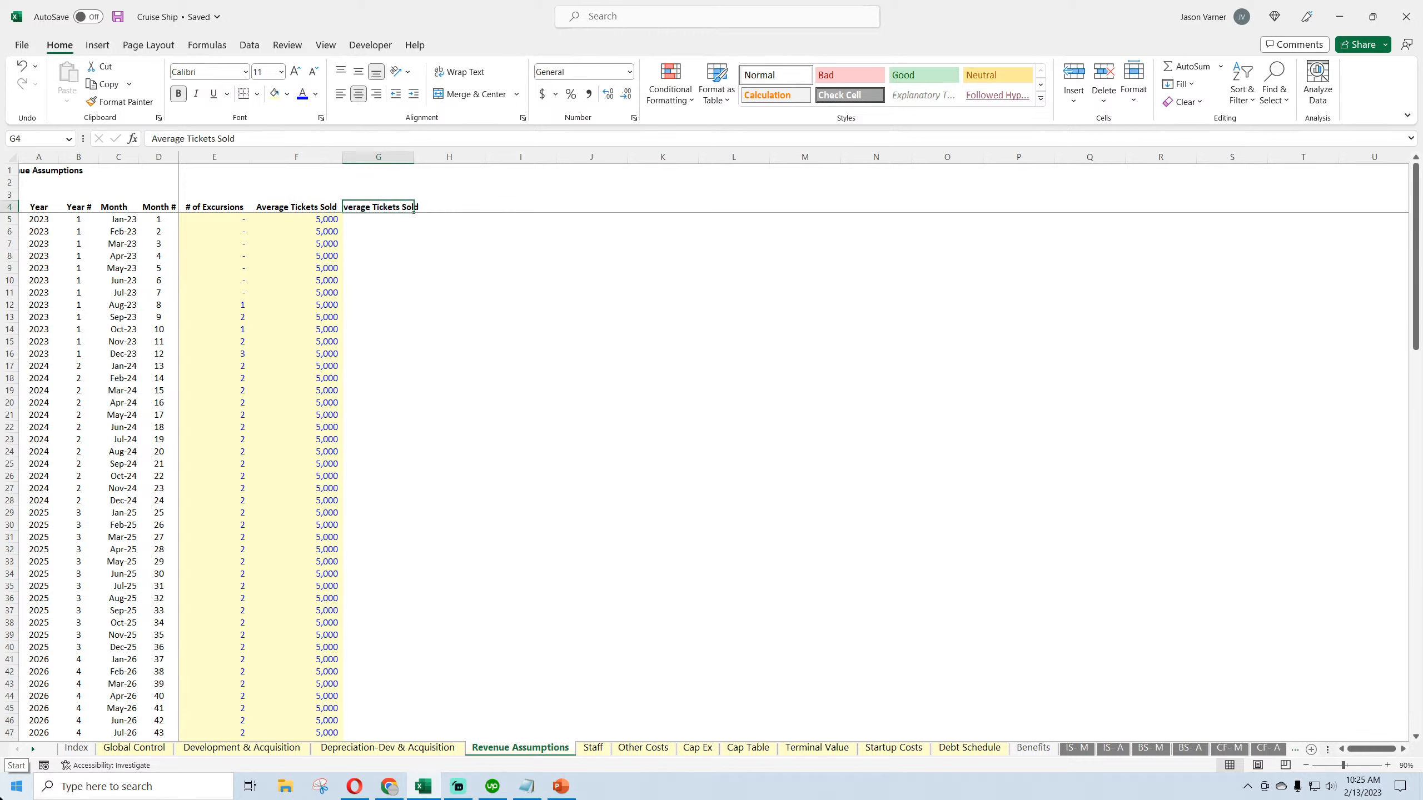
text(%)
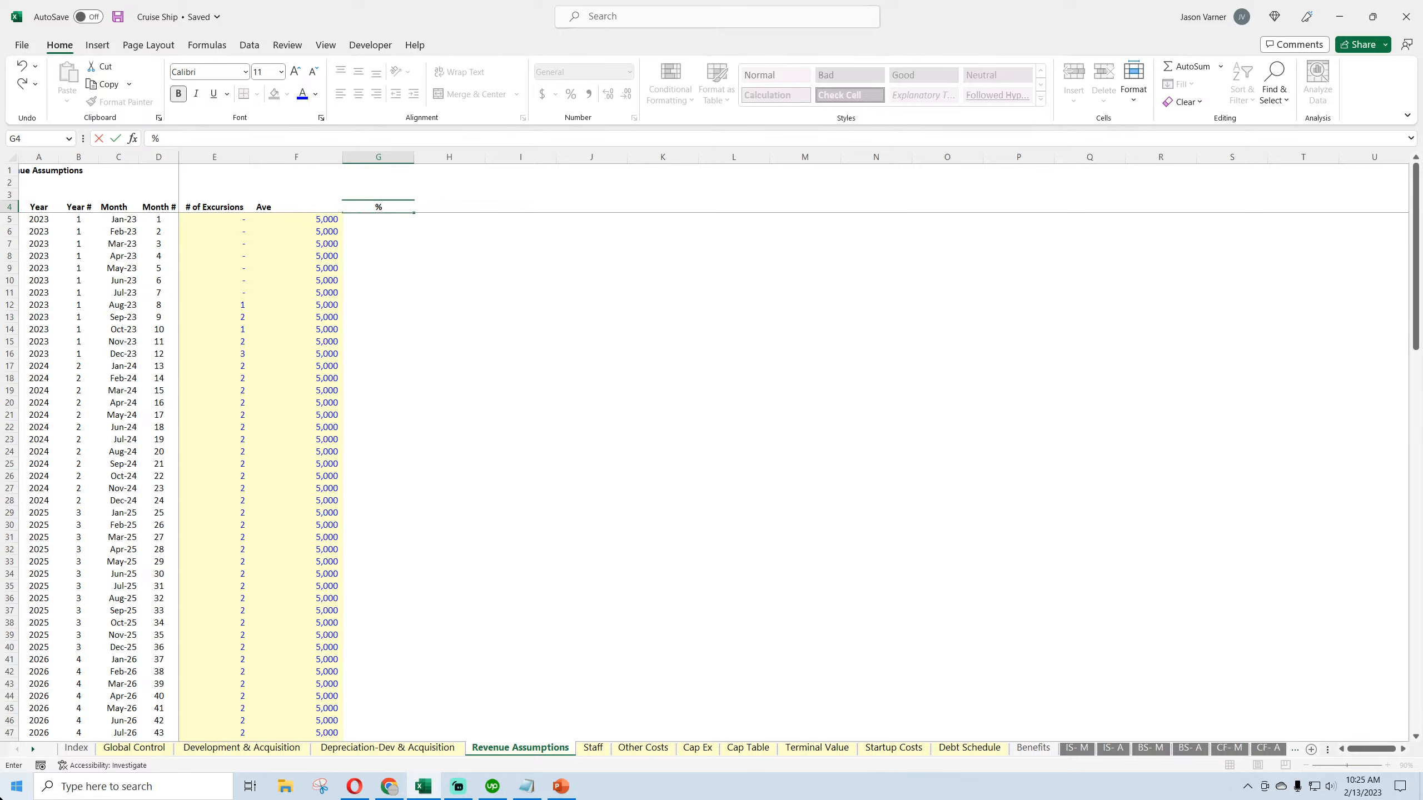
text( Tickets Sold by Type)
key(Return)
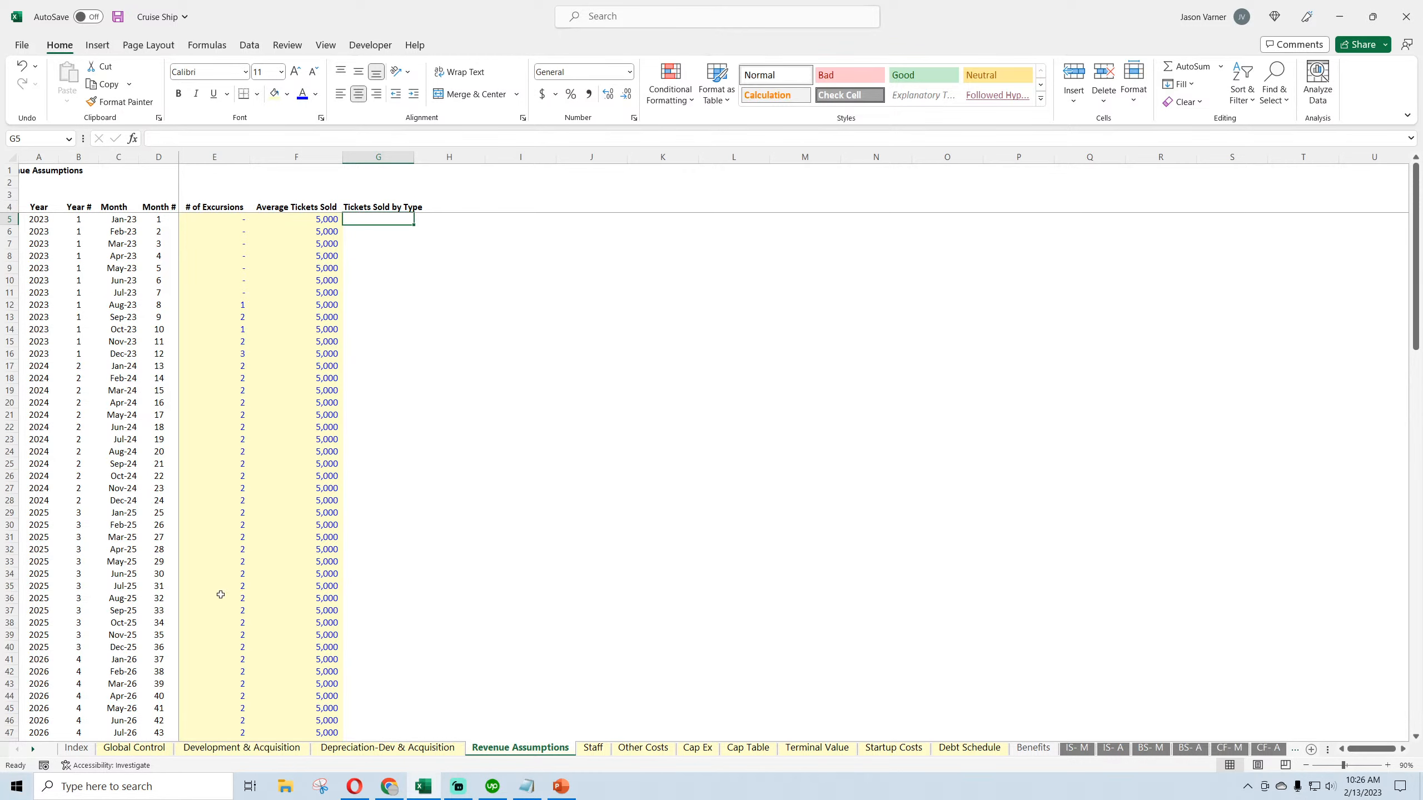
Move the "% Tickets Sold by Type" header up to G3 and merge and center it across G3:K3
click(398, 208)
drag(395, 202, 661, 191)
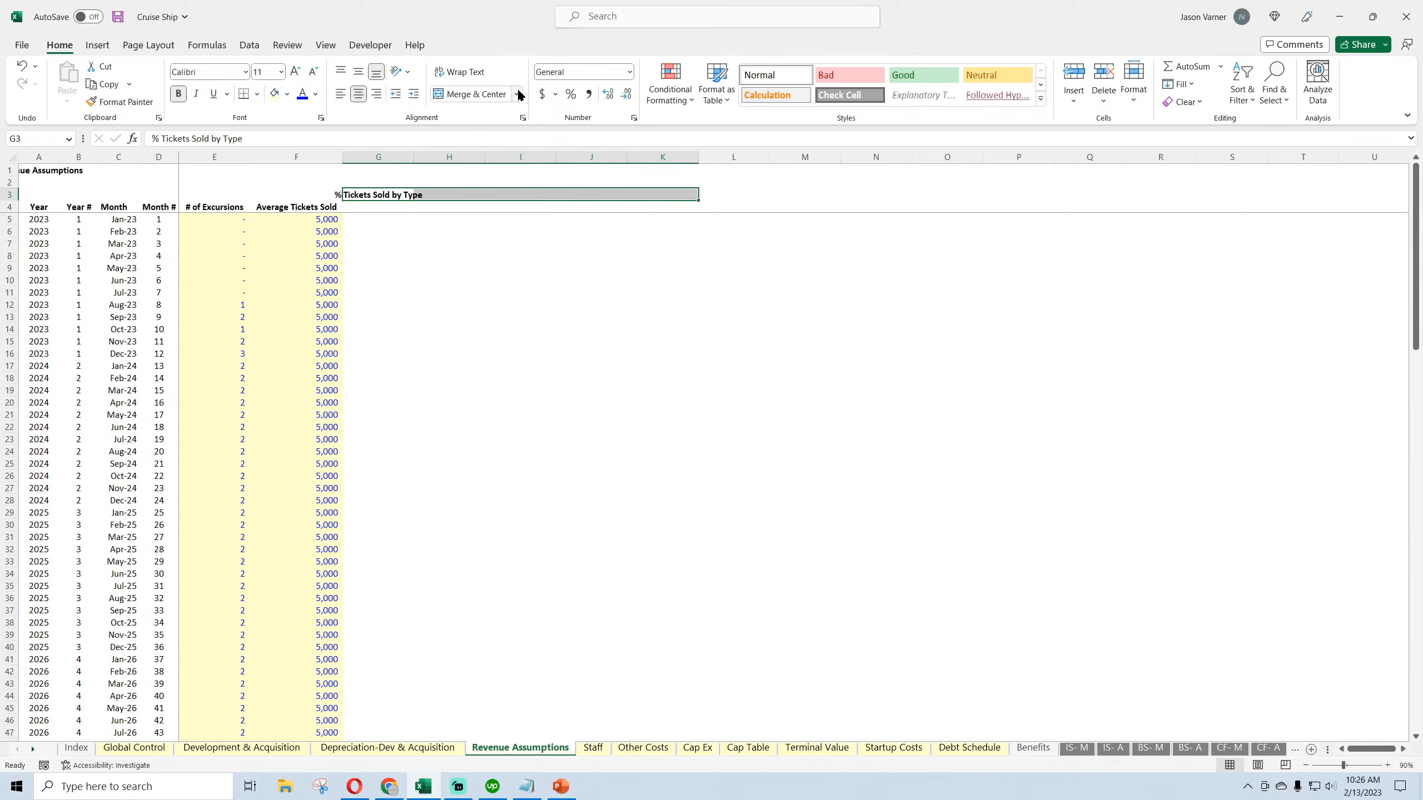
click(471, 94)
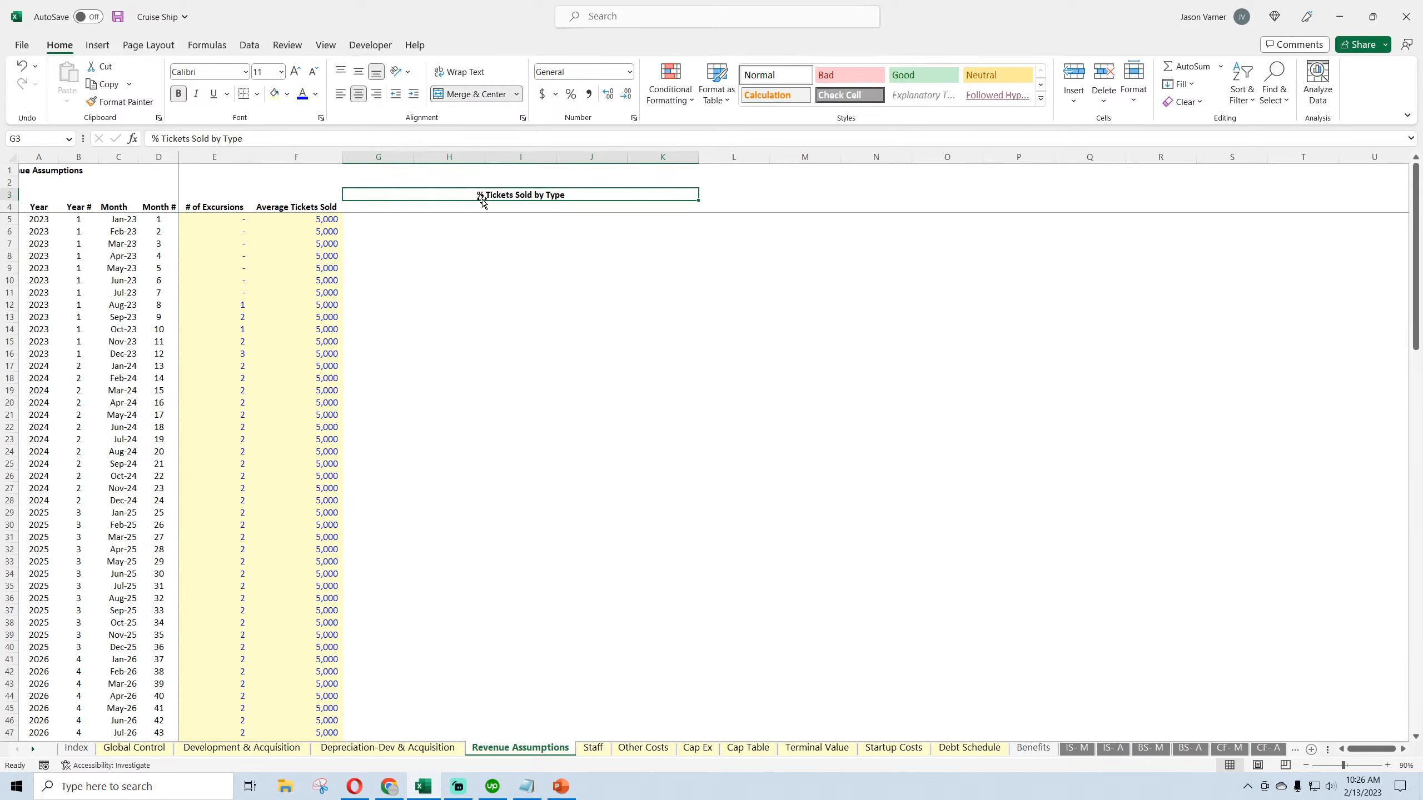
Enter the header "Ticket Price 1" in G4, extend the series to "Ticket Price 5" in K4, and center the headers
click(366, 207)
drag(366, 206, 669, 209)
click(374, 208)
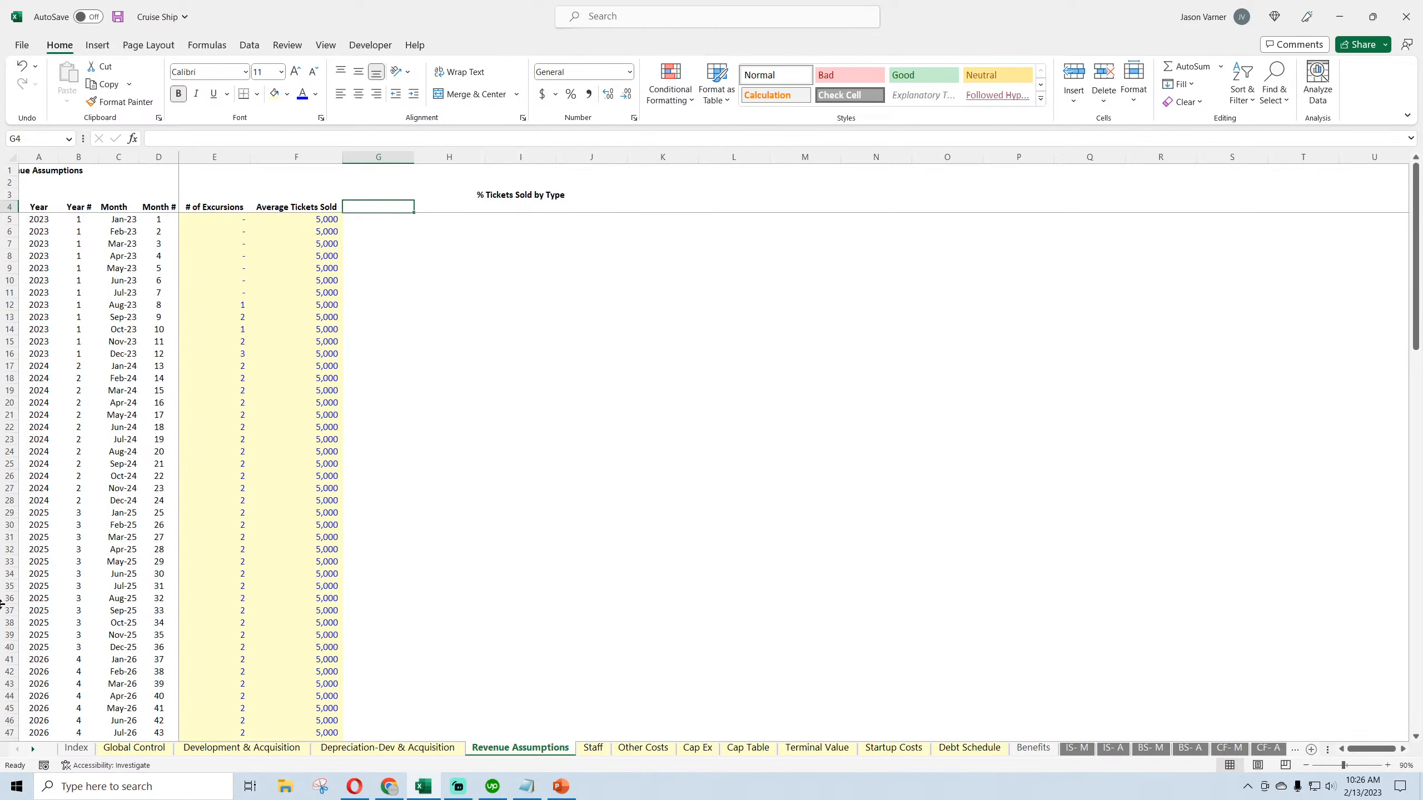
text(Ticket Price)
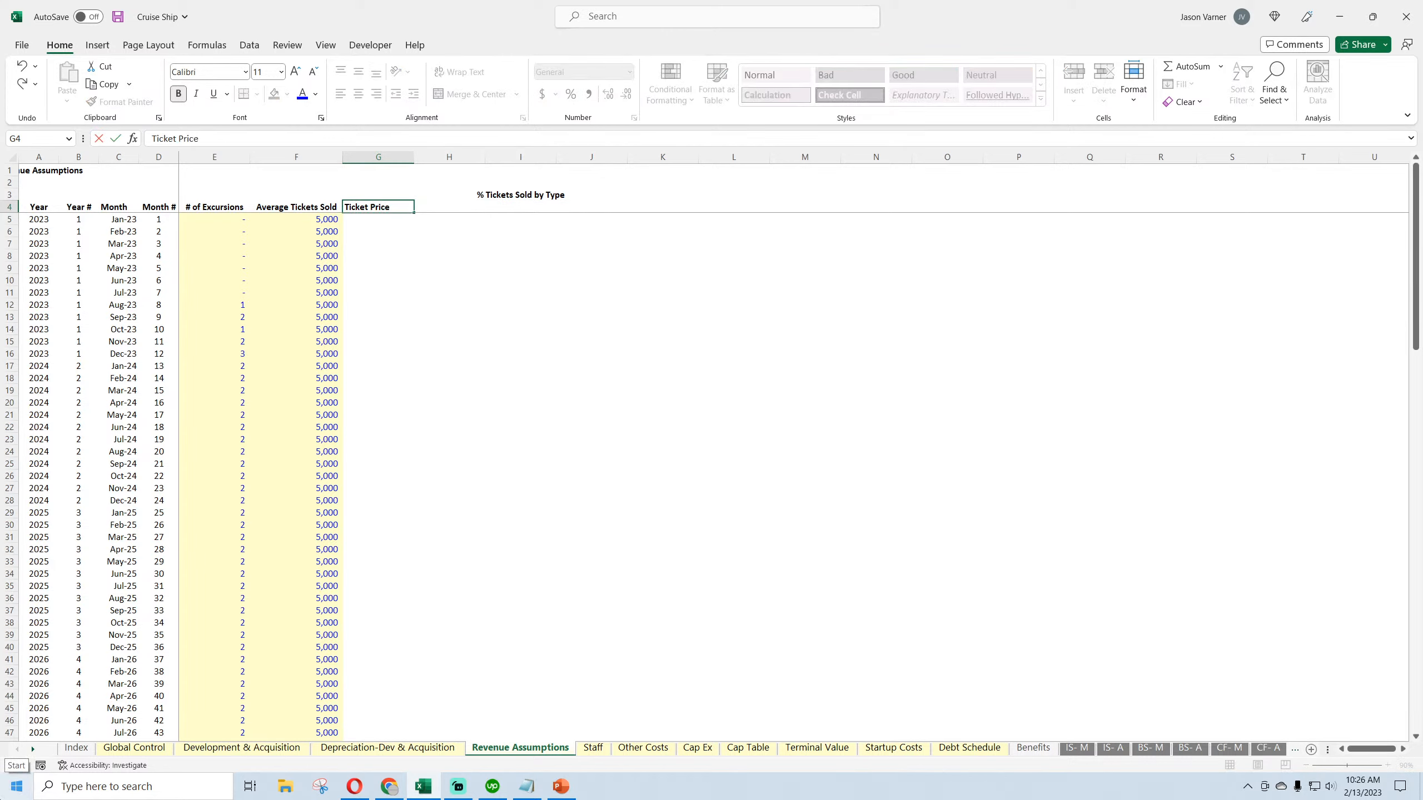
text( 1)
key(Return)
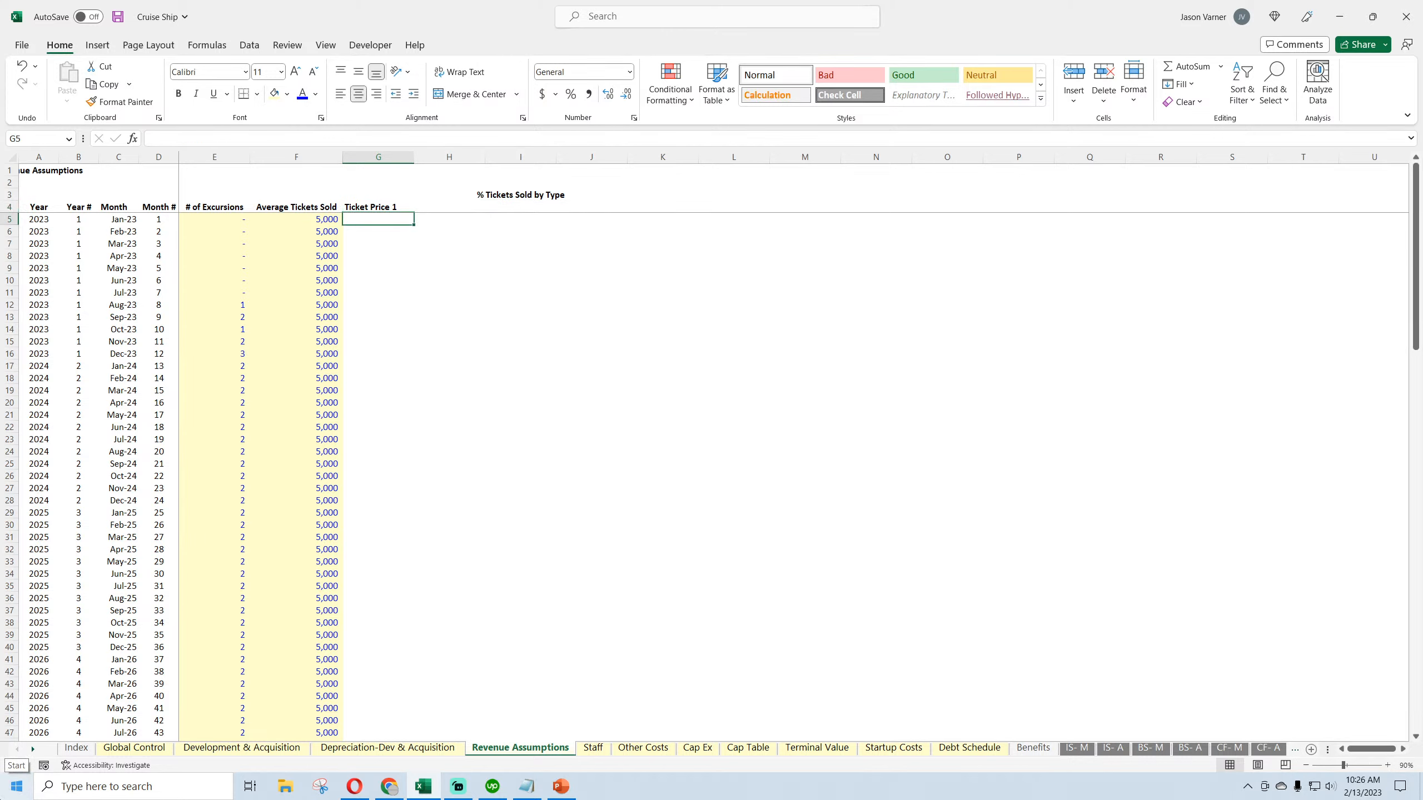
click(393, 209)
drag(414, 213, 683, 213)
click(359, 93)
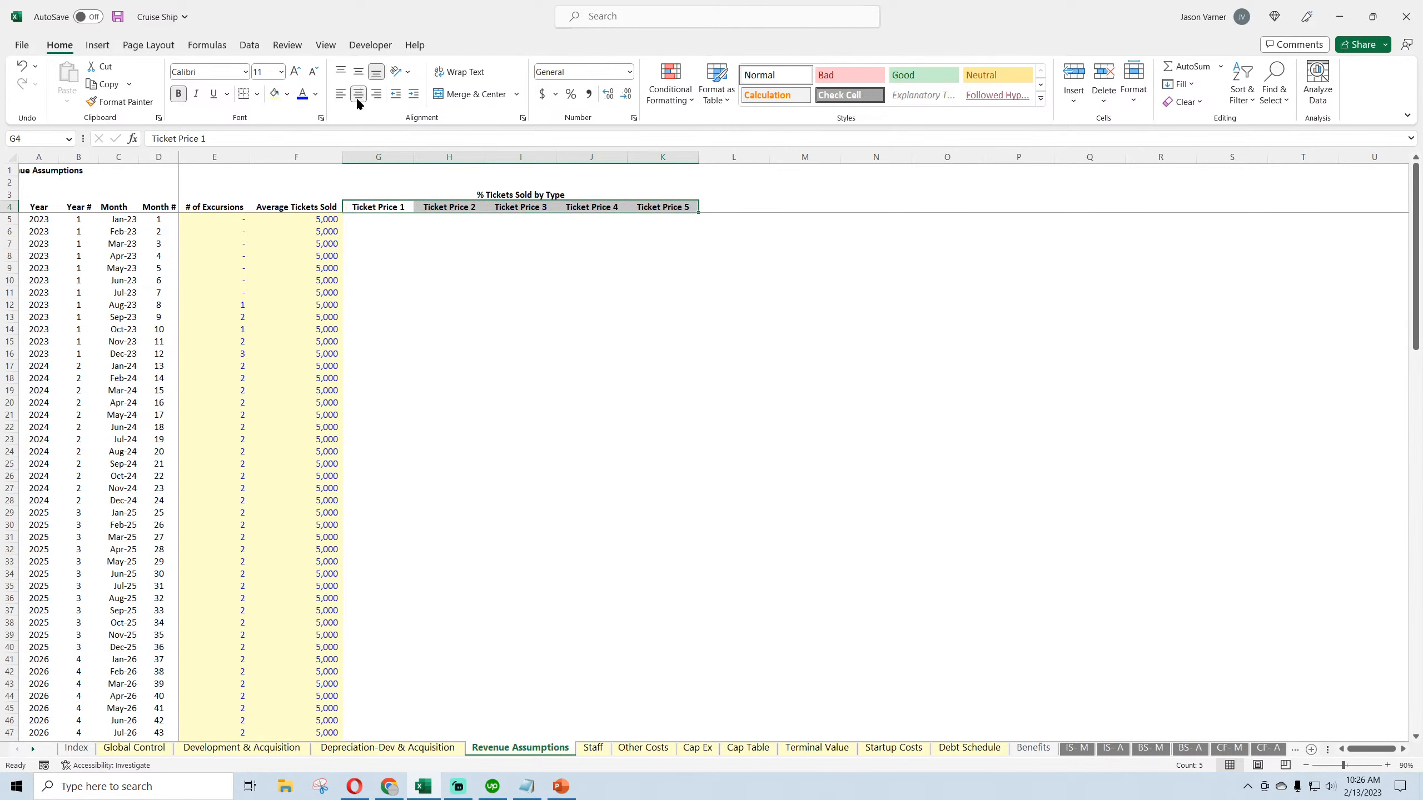
Format G5 as a percentage input, enter 20% for Ticket Price 1 in Jan-23, and fill it across to K5
click(401, 304)
click(370, 221)
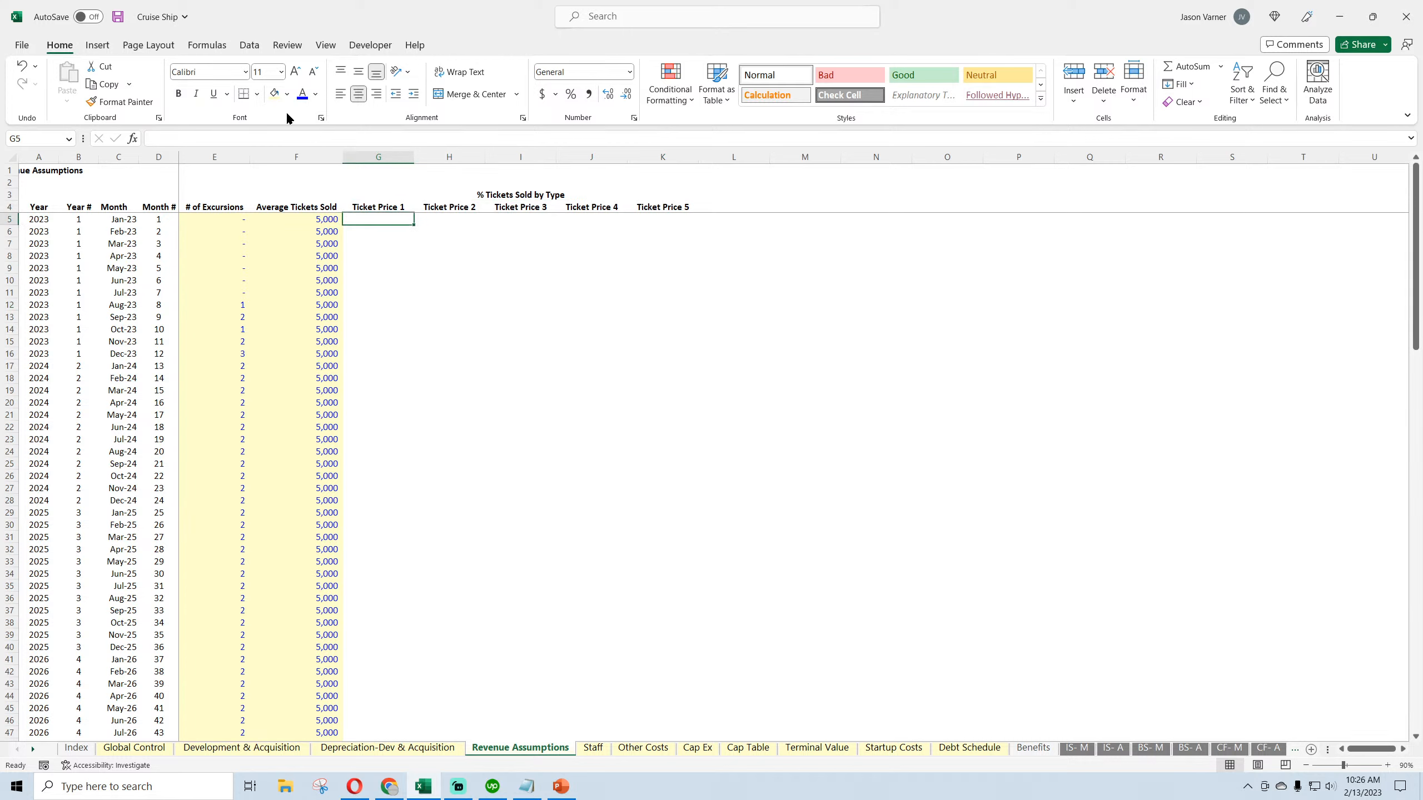
click(572, 94)
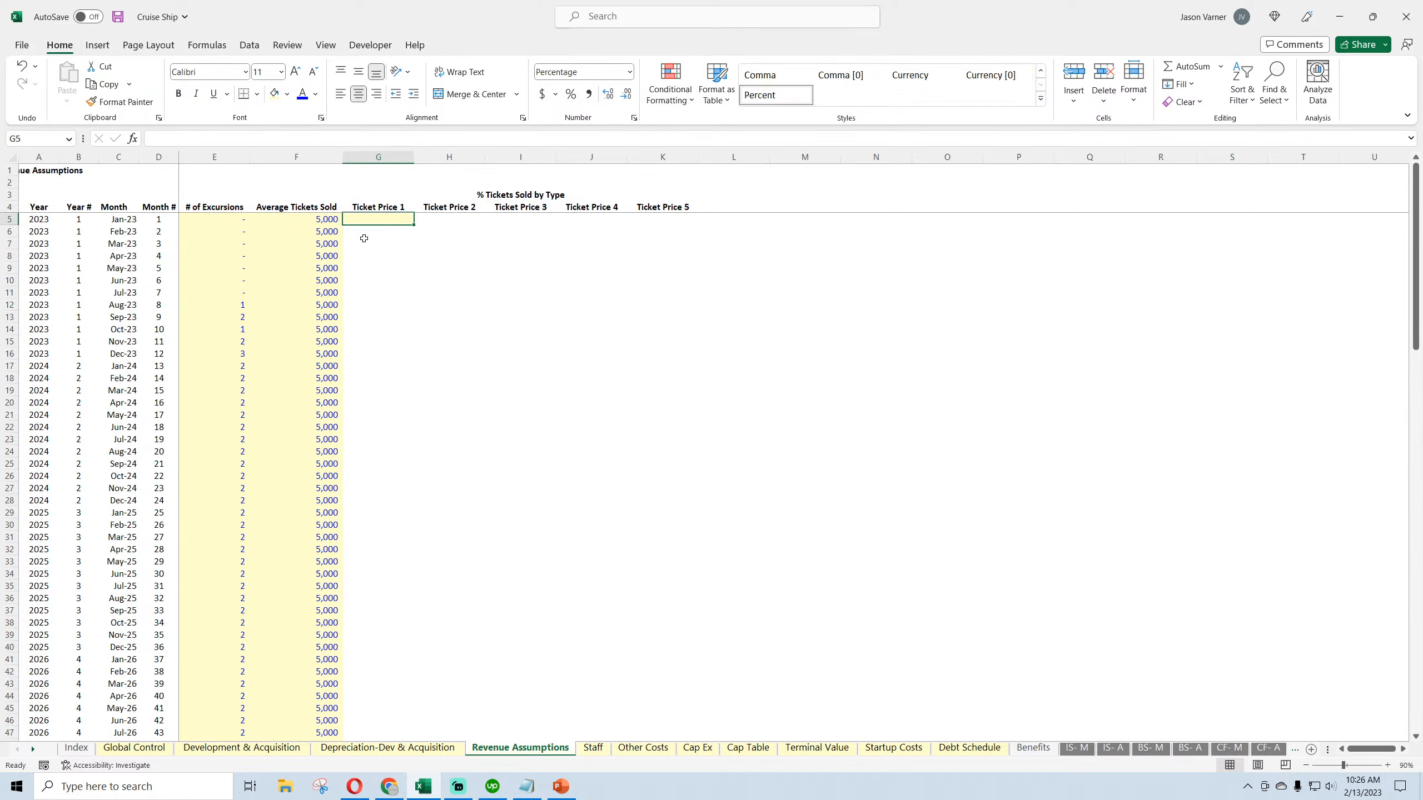
text(20)
key(Return)
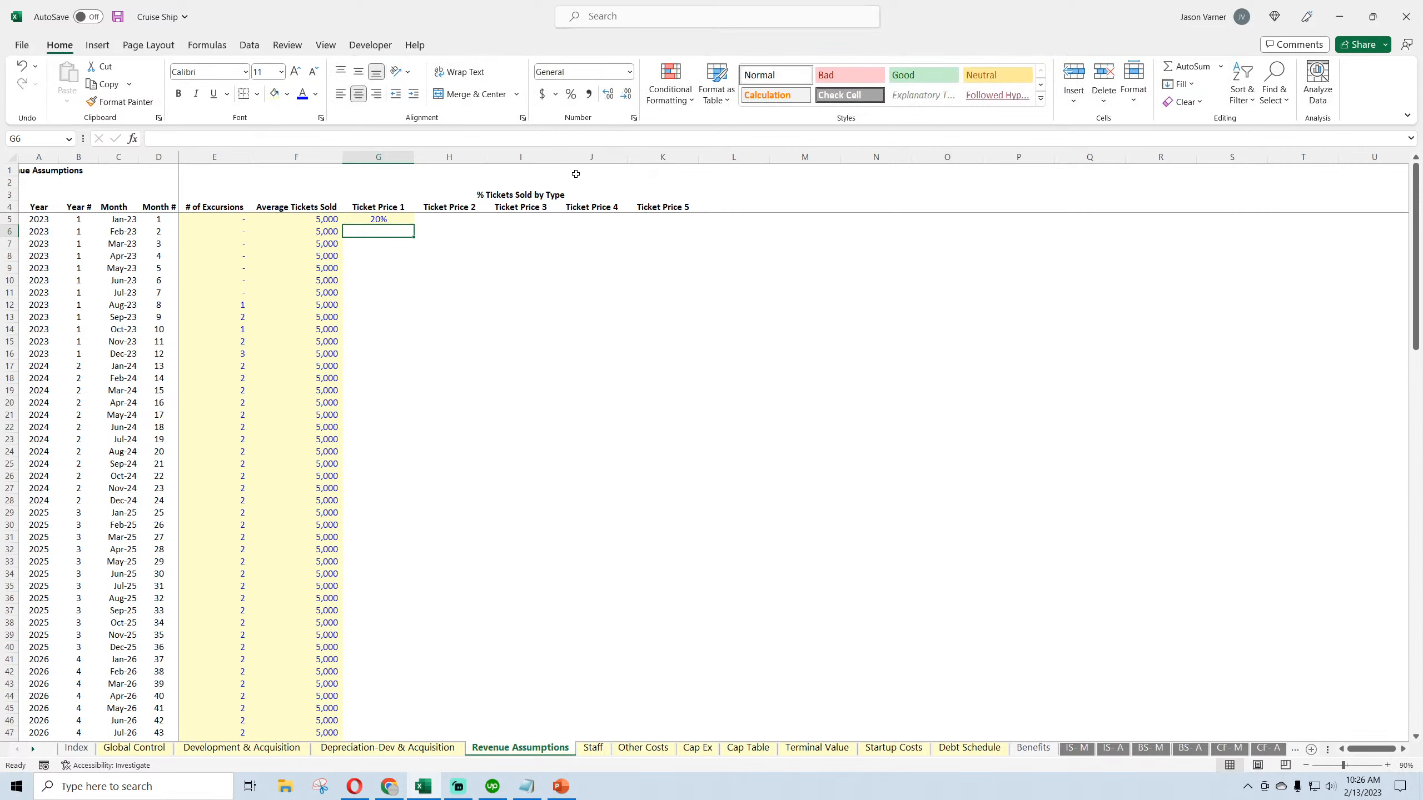
click(399, 220)
drag(413, 224, 708, 224)
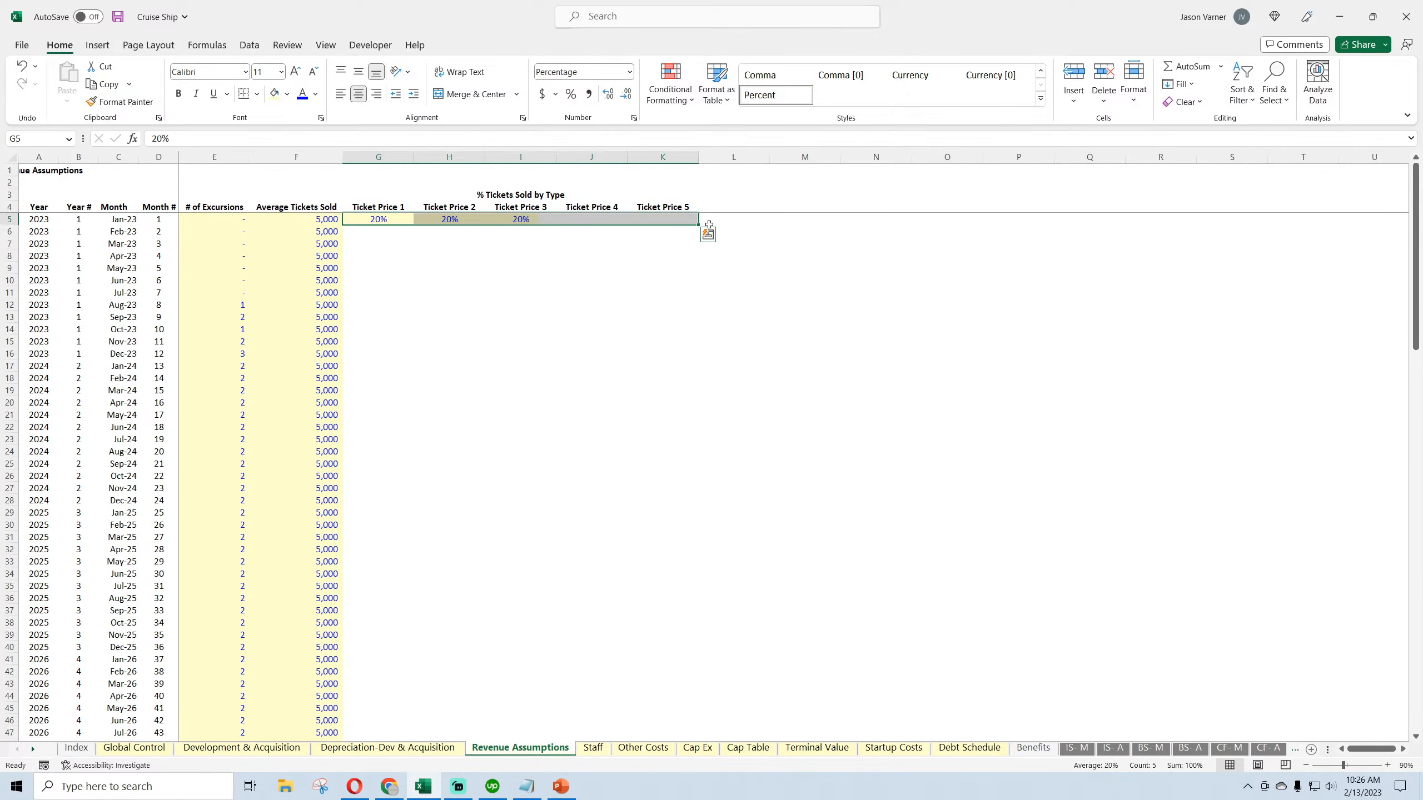
Fill the 20% ticket splits down through all months and add a thick bottom border to the "% Tickets Sold by Type" header
double_click(698, 225)
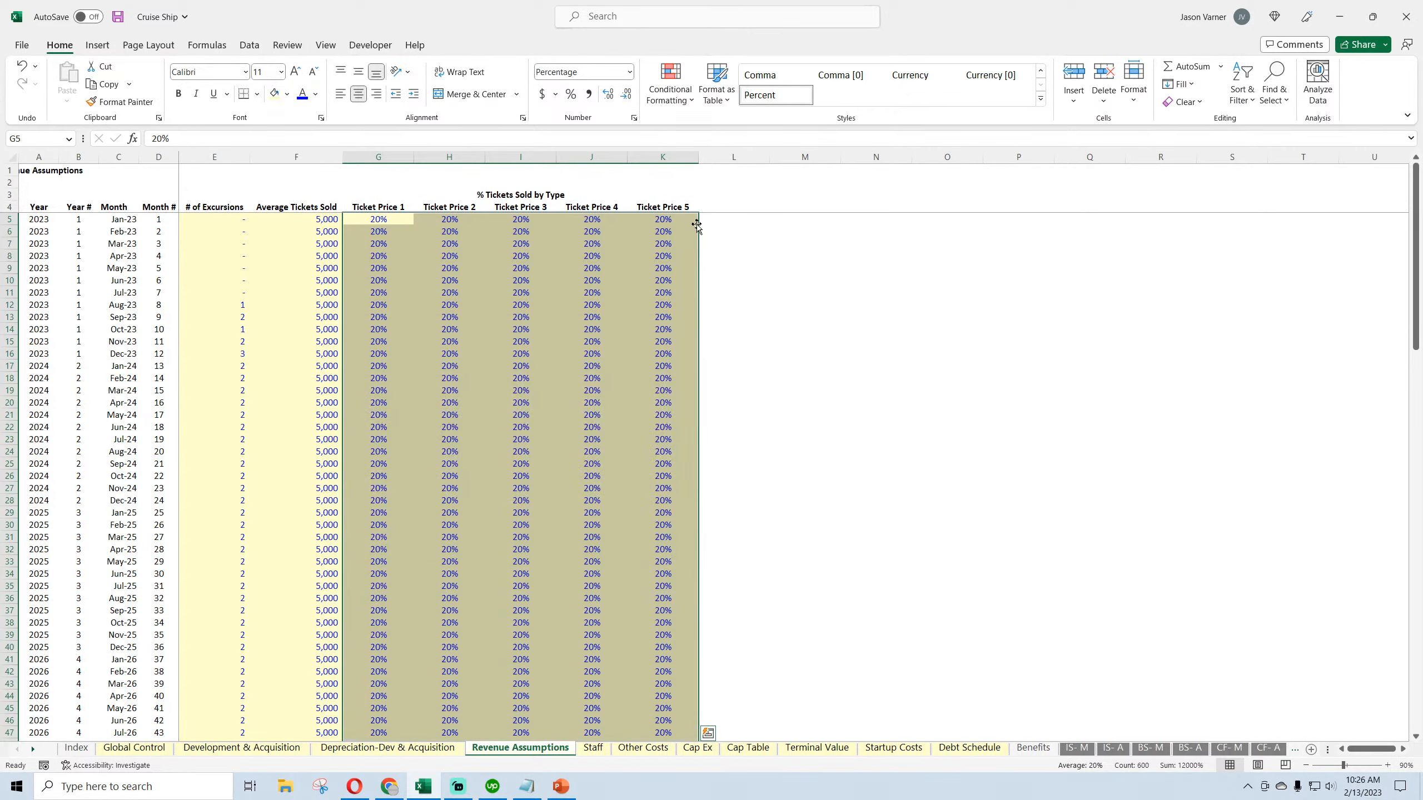
click(790, 335)
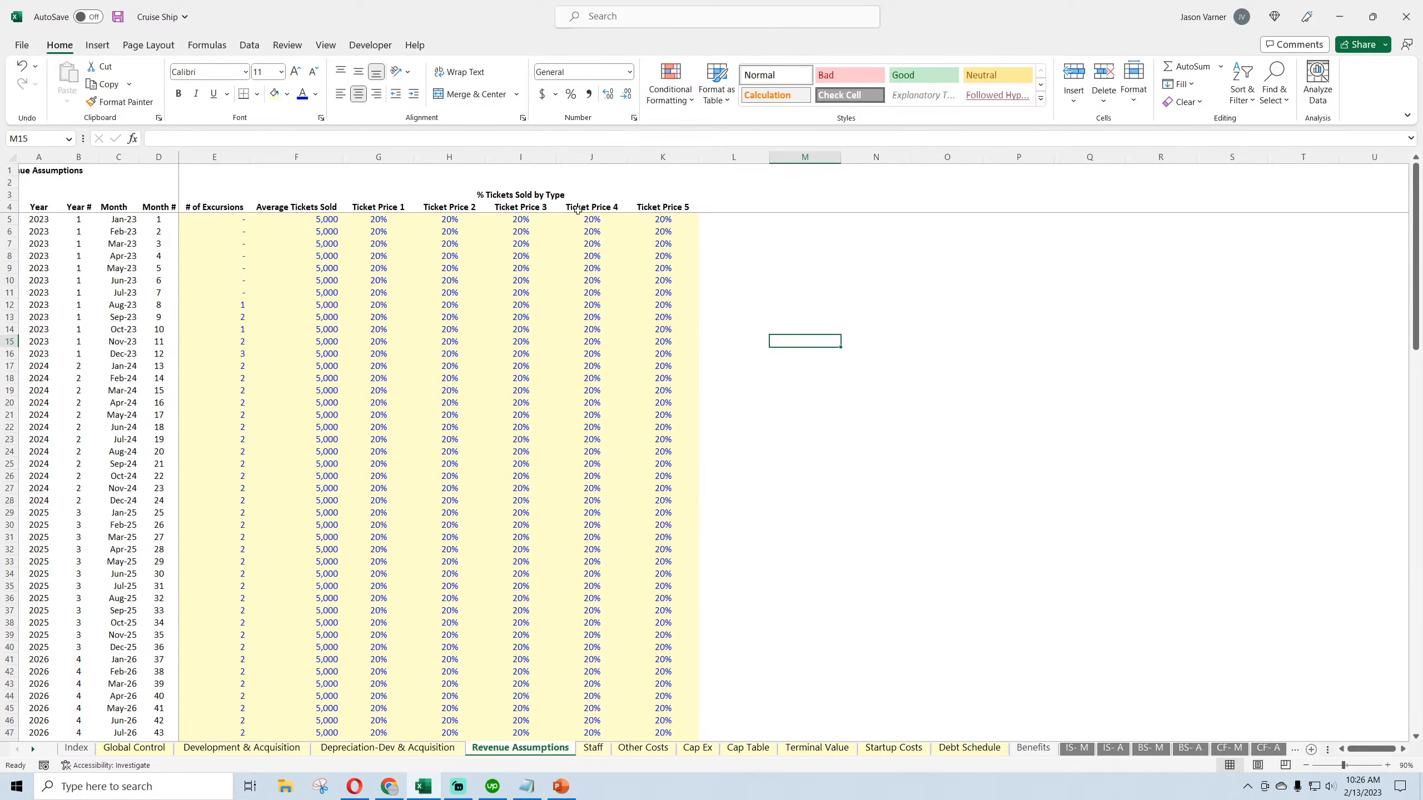
click(519, 192)
click(254, 94)
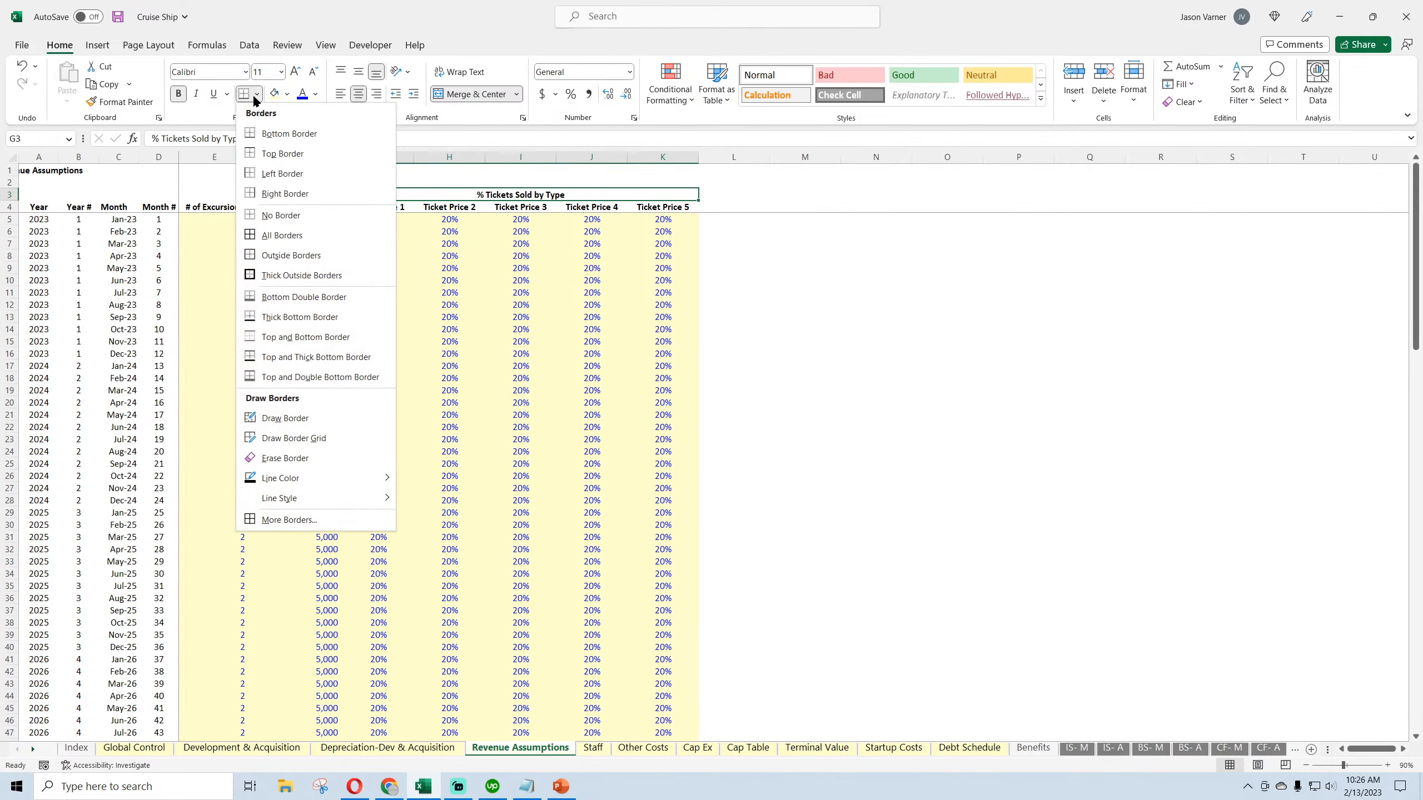
click(297, 318)
click(931, 369)
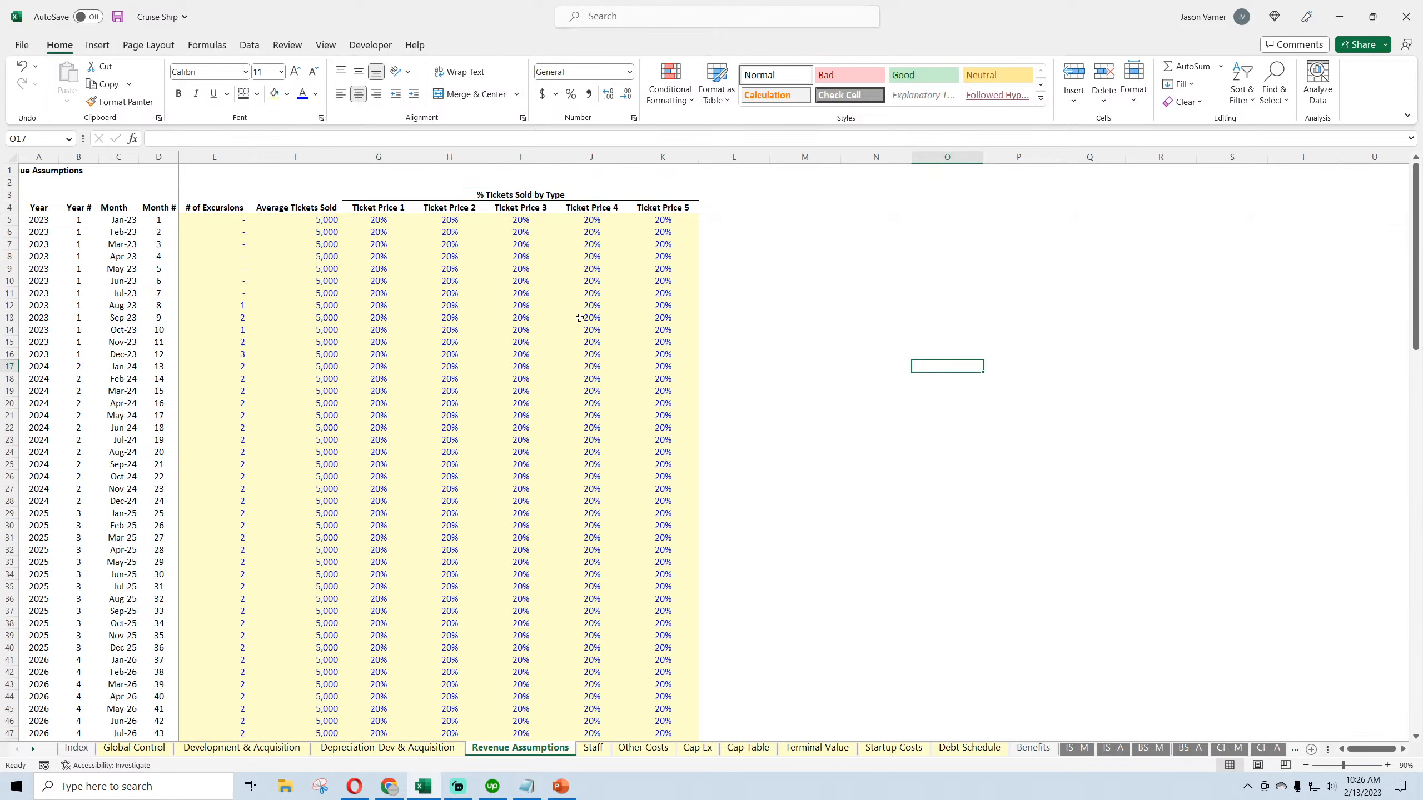
Copy the headers in G3:K4 to L3:P4 and retitle the copied group "Average Ticket Price per Type"
click(312, 221)
drag(413, 210, 520, 196)
right_click(521, 196)
click(555, 252)
right_click(717, 196)
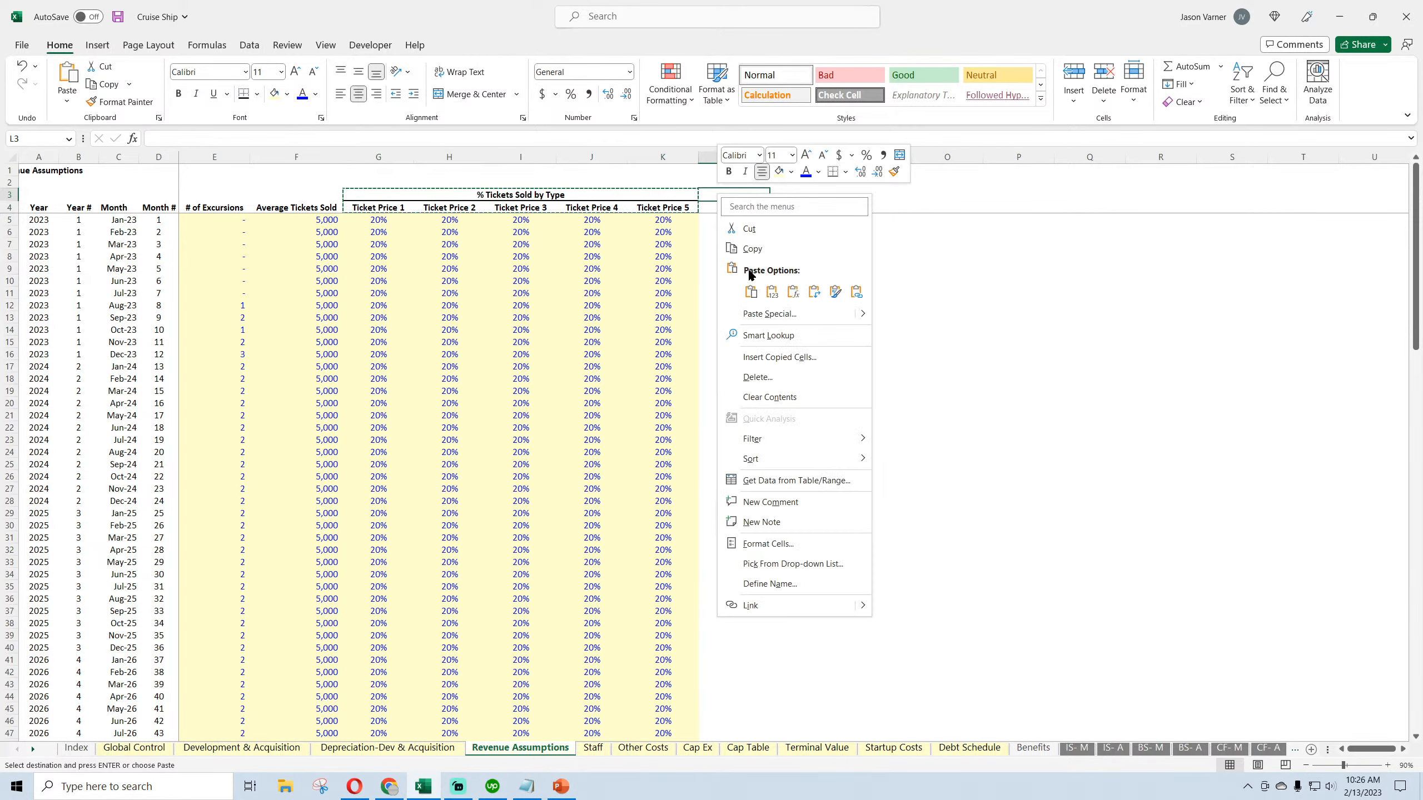
click(752, 289)
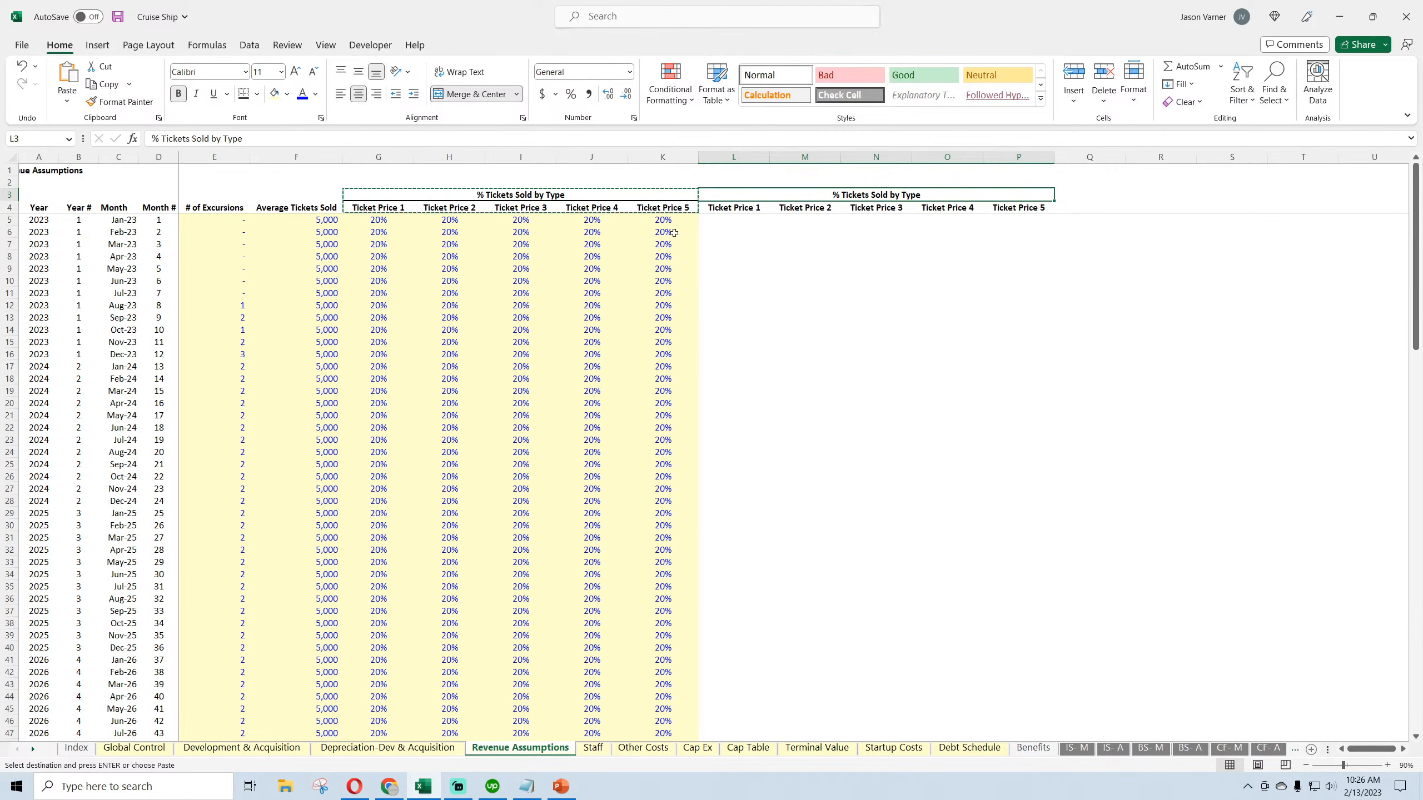
text(Average Ti)
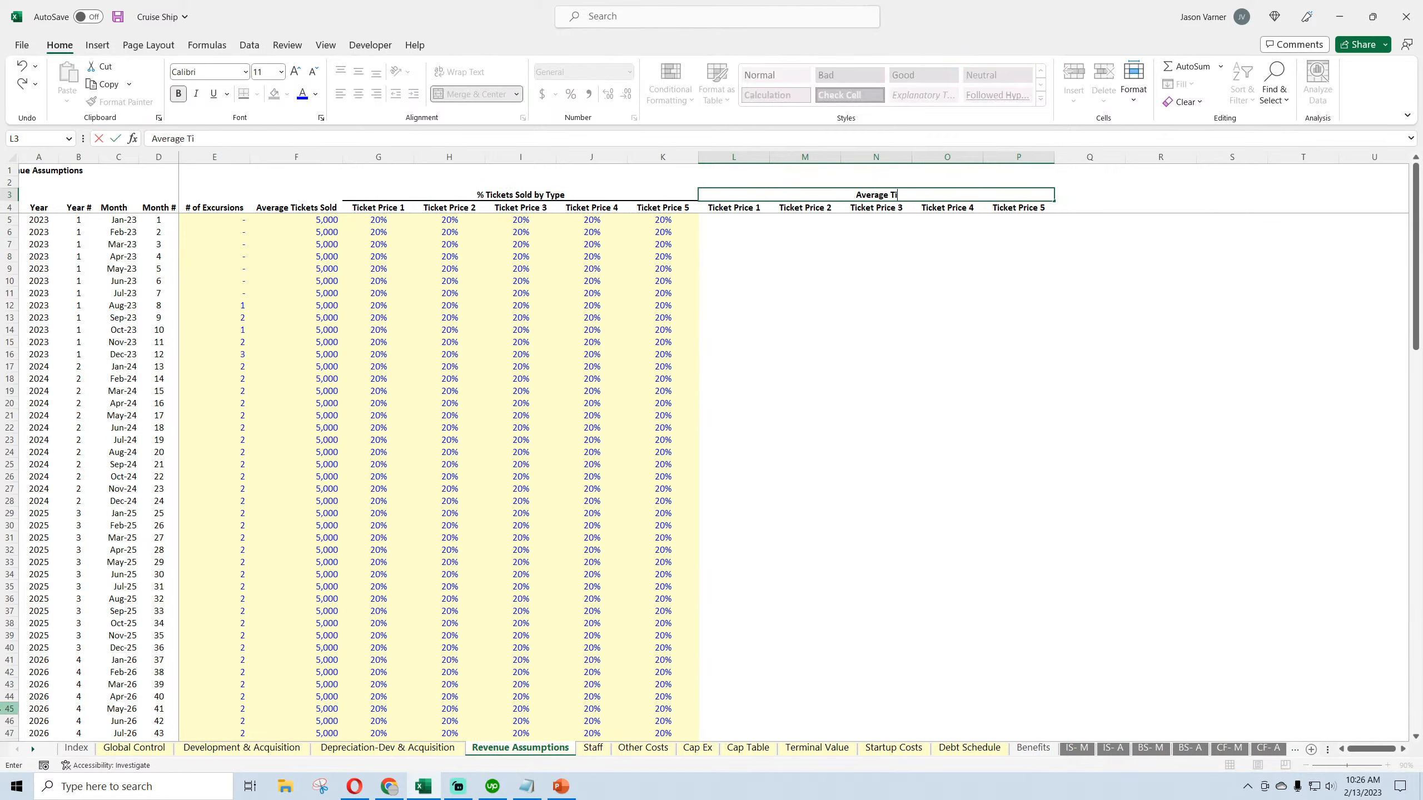
text(cket Price per Type)
key(Return)
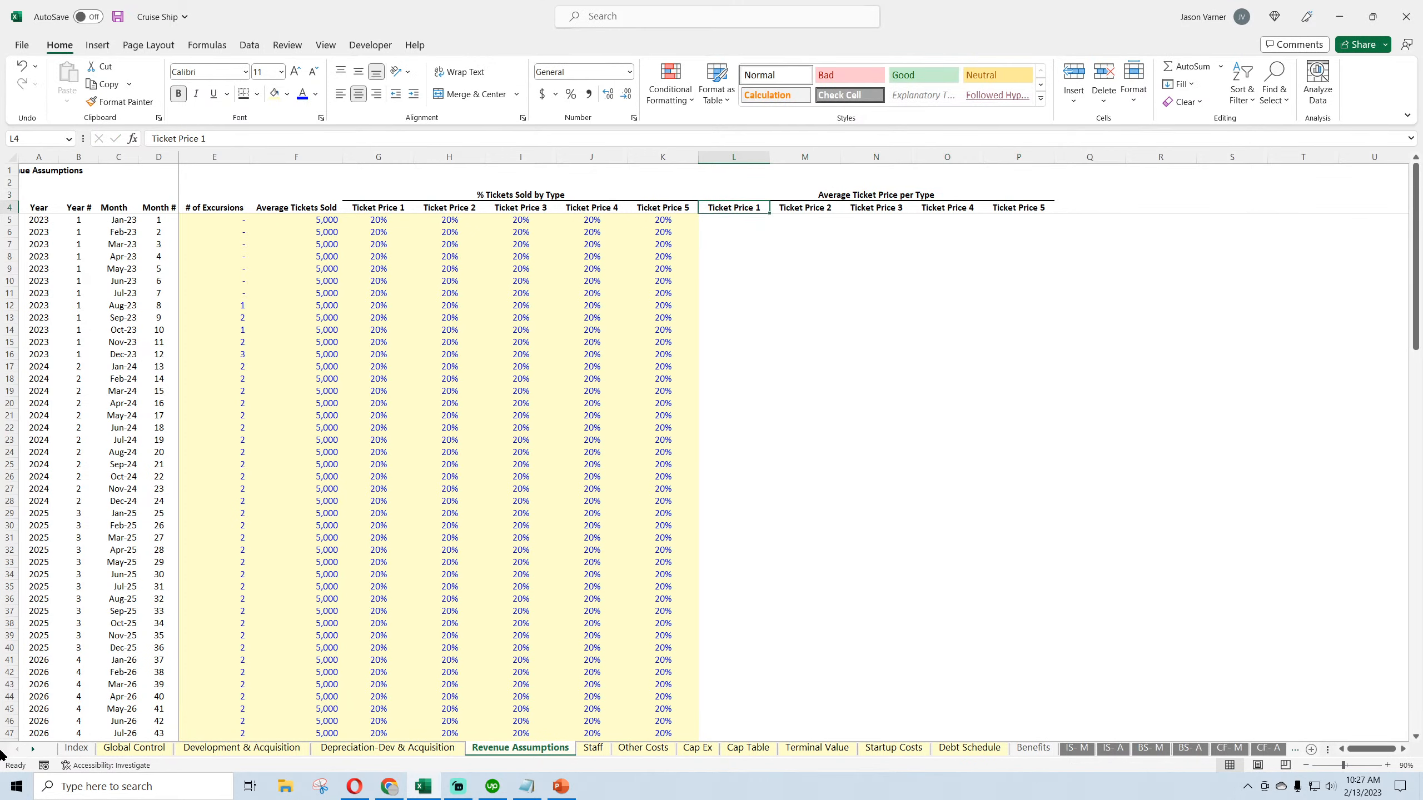
click(365, 206)
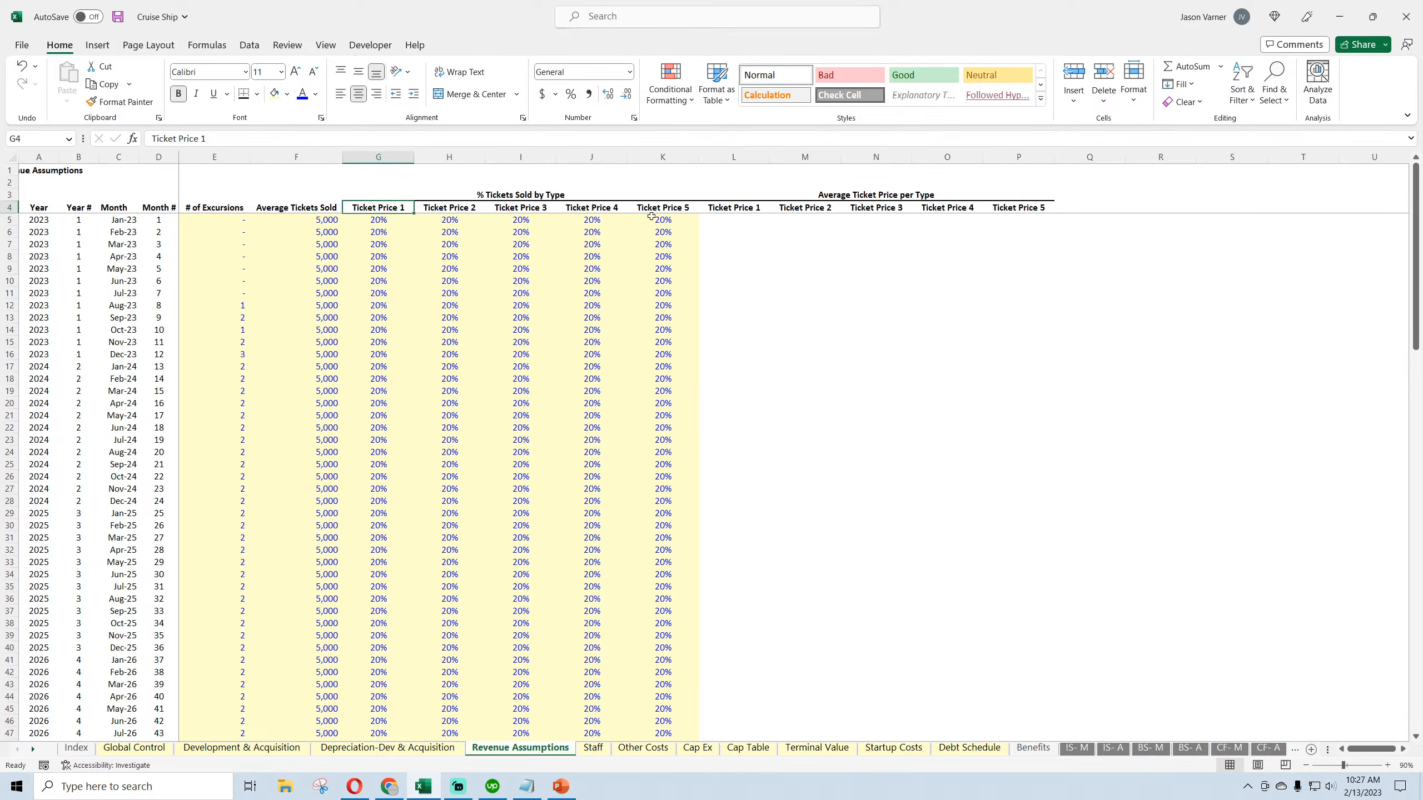
click(739, 208)
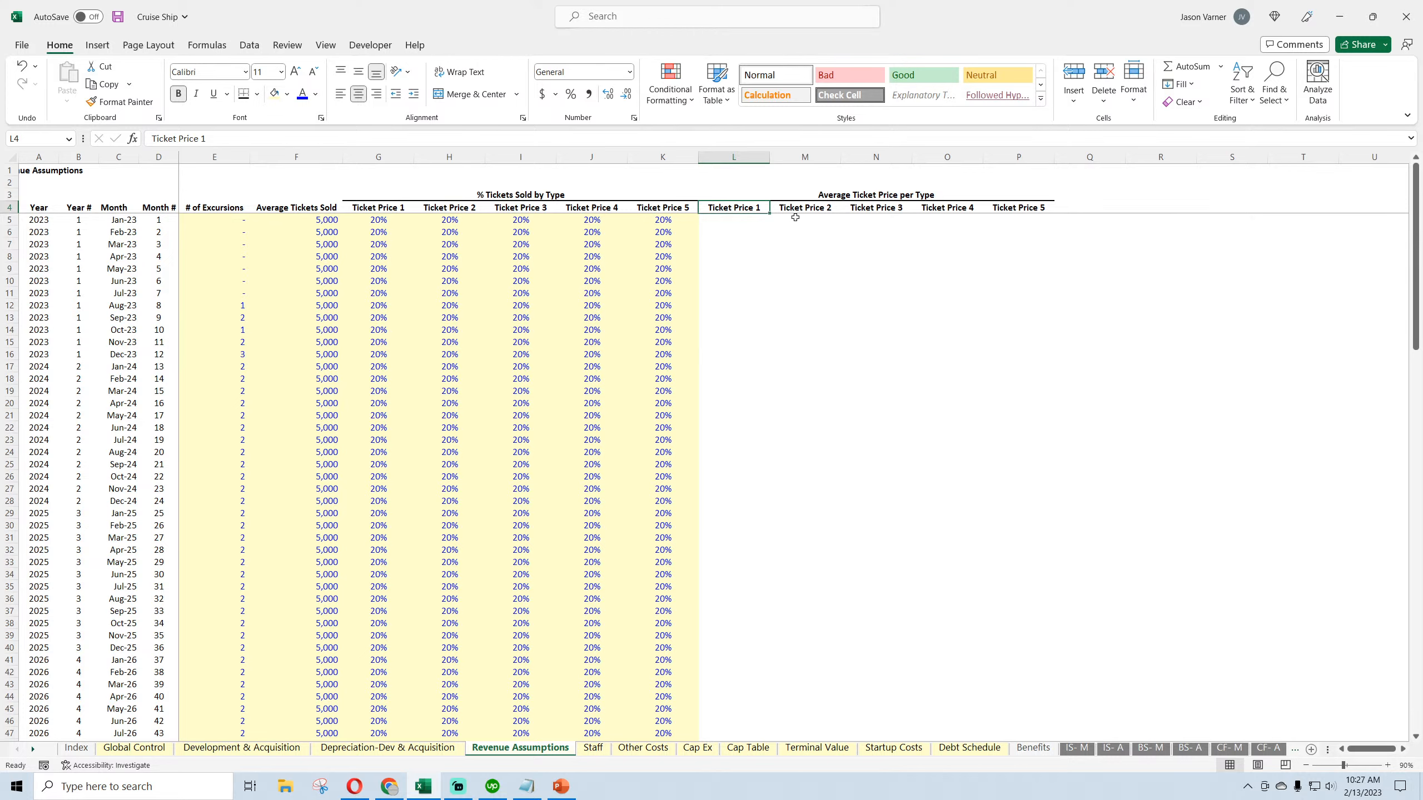
click(809, 205)
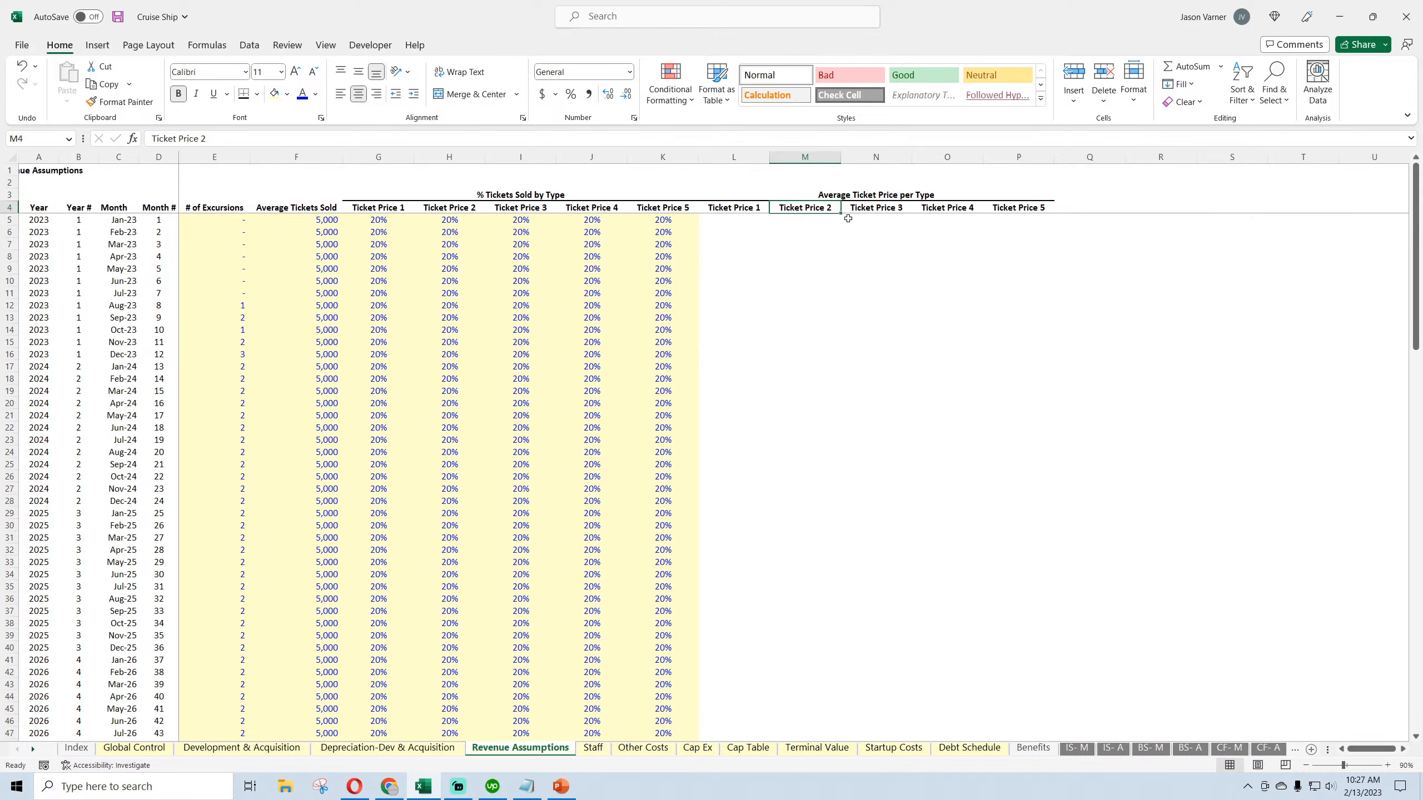
click(743, 206)
click(671, 209)
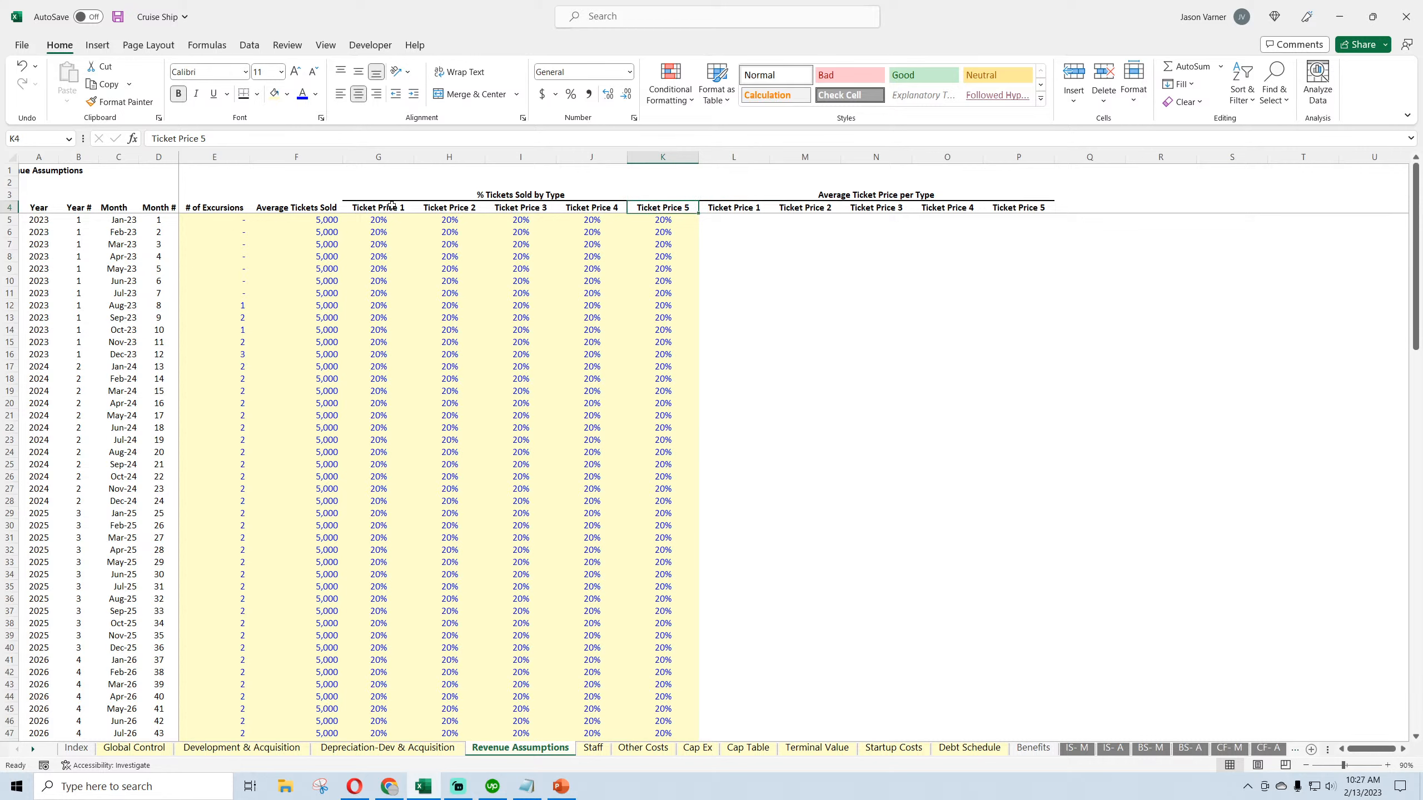
drag(390, 206, 674, 216)
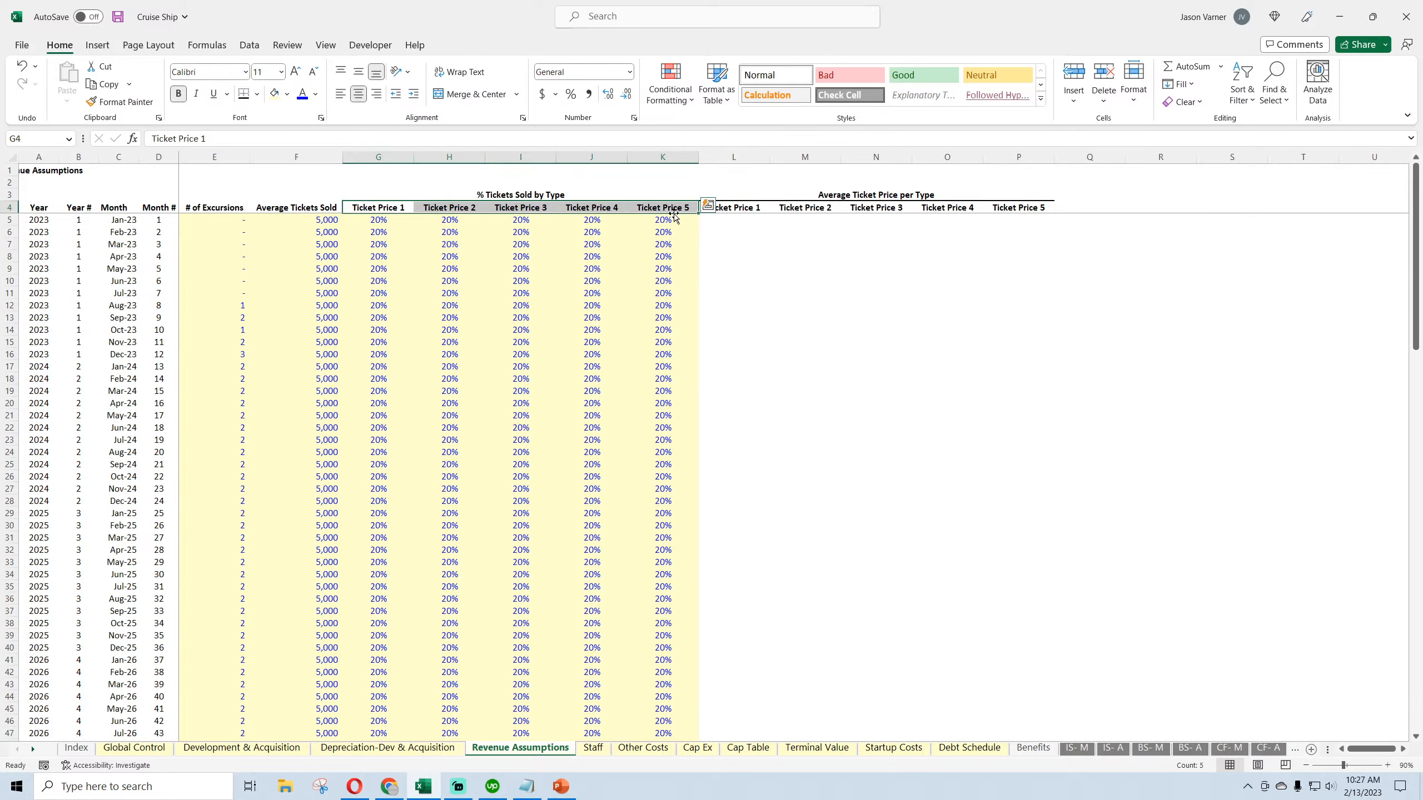
click(746, 252)
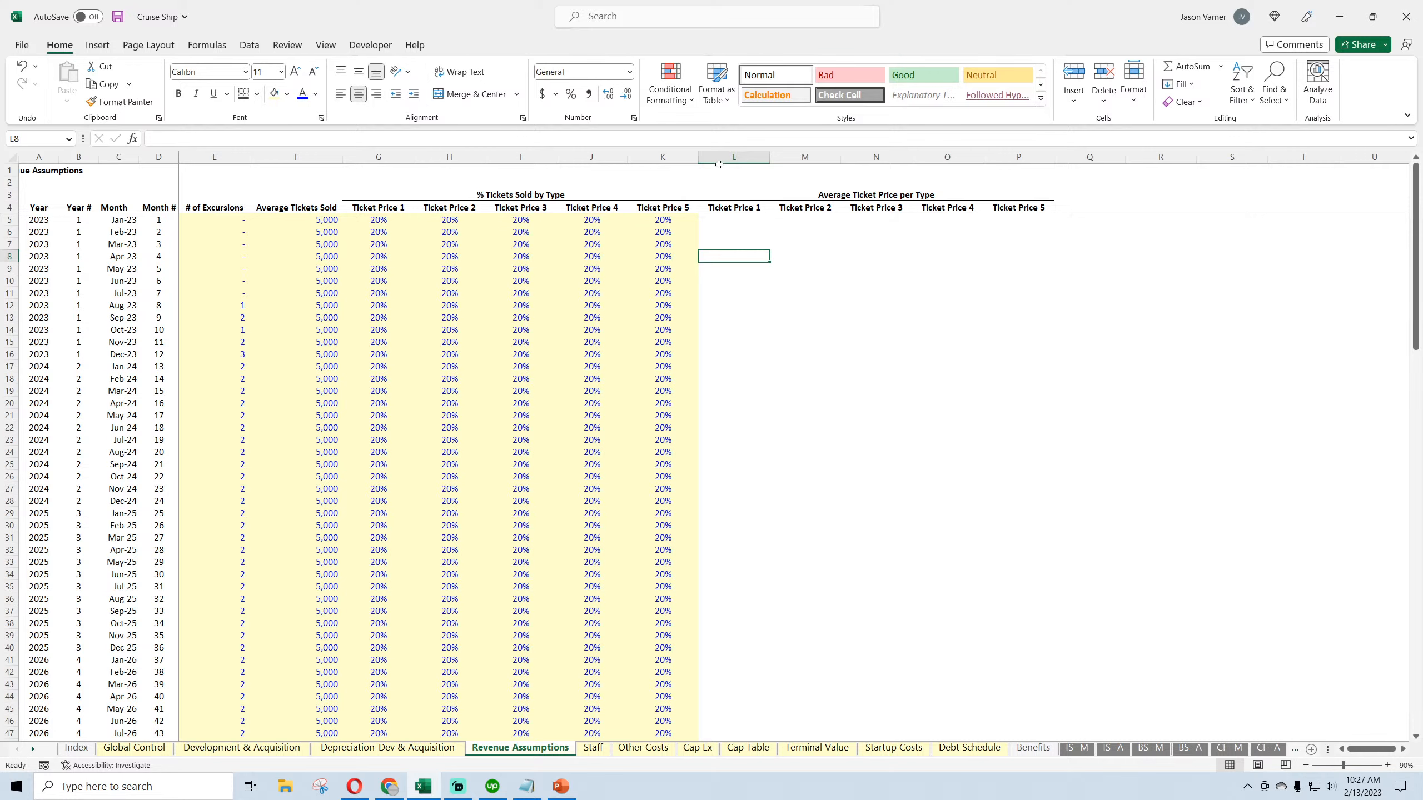
Insert five columns at L:P before the average price block and extend the percentage headers through "Ticket Price 10" in P4
drag(722, 158, 1018, 158)
right_click(1018, 158)
click(1061, 297)
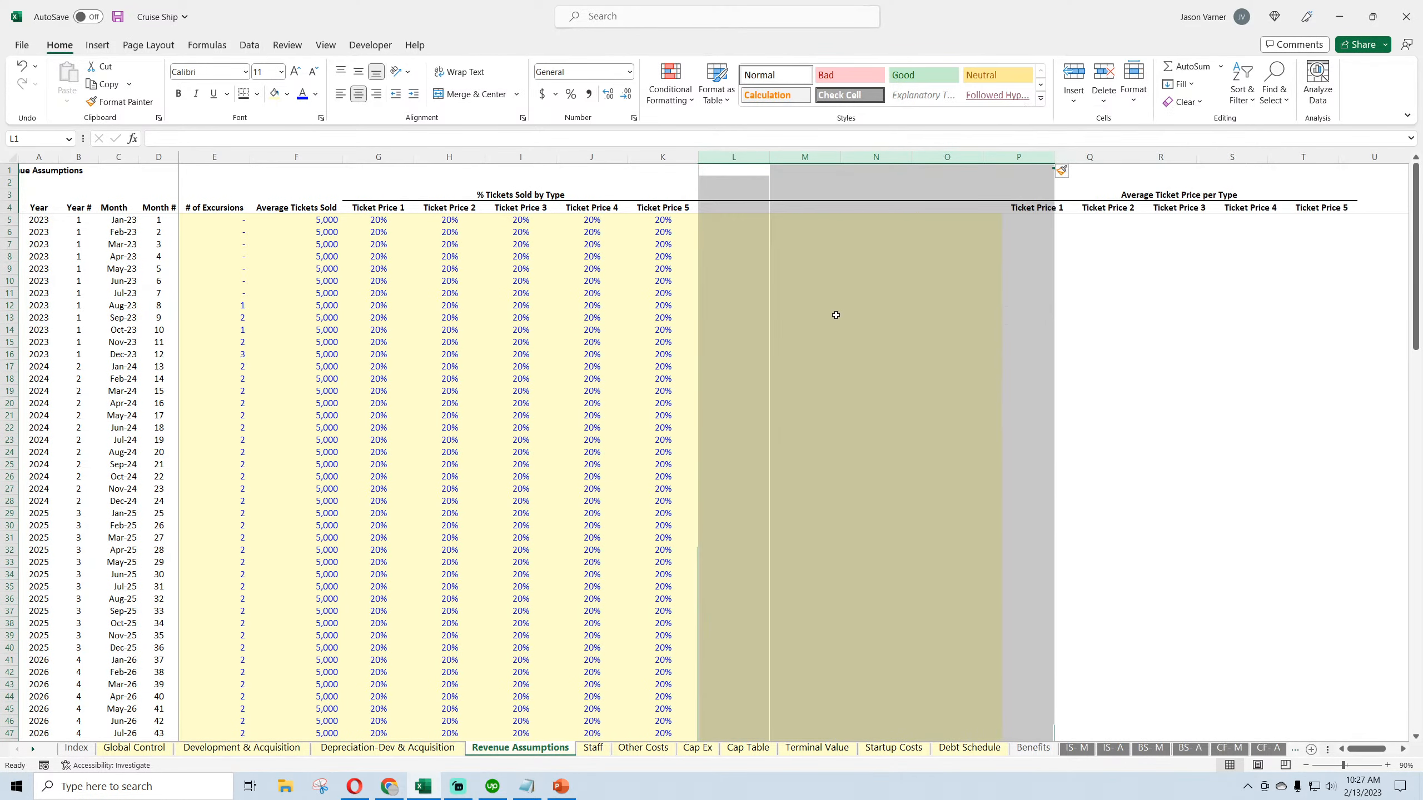
click(830, 314)
click(659, 207)
drag(585, 205, 1018, 221)
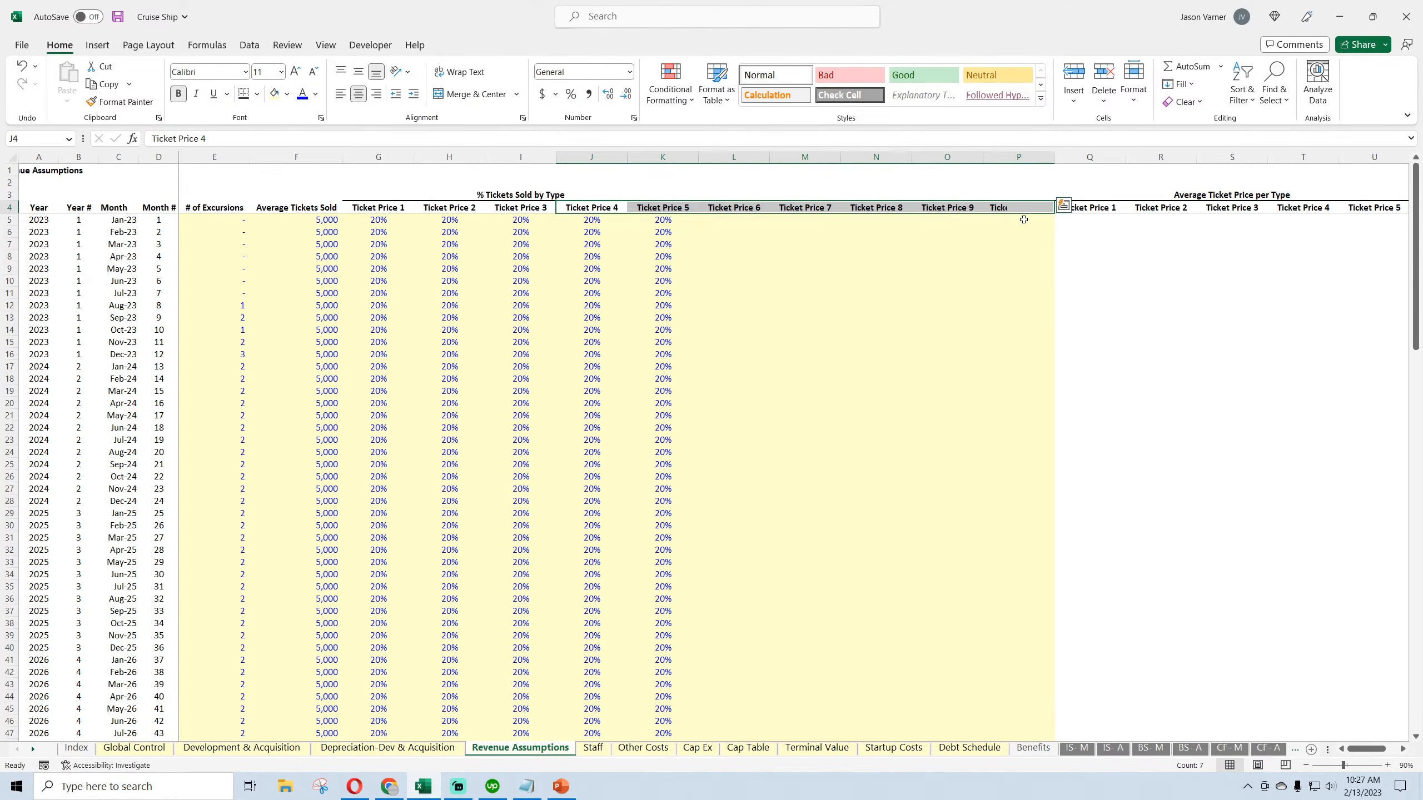
Set the Jan-23 share for Ticket Price 1 in G5 to 10% and fill it across to P5
click(380, 219)
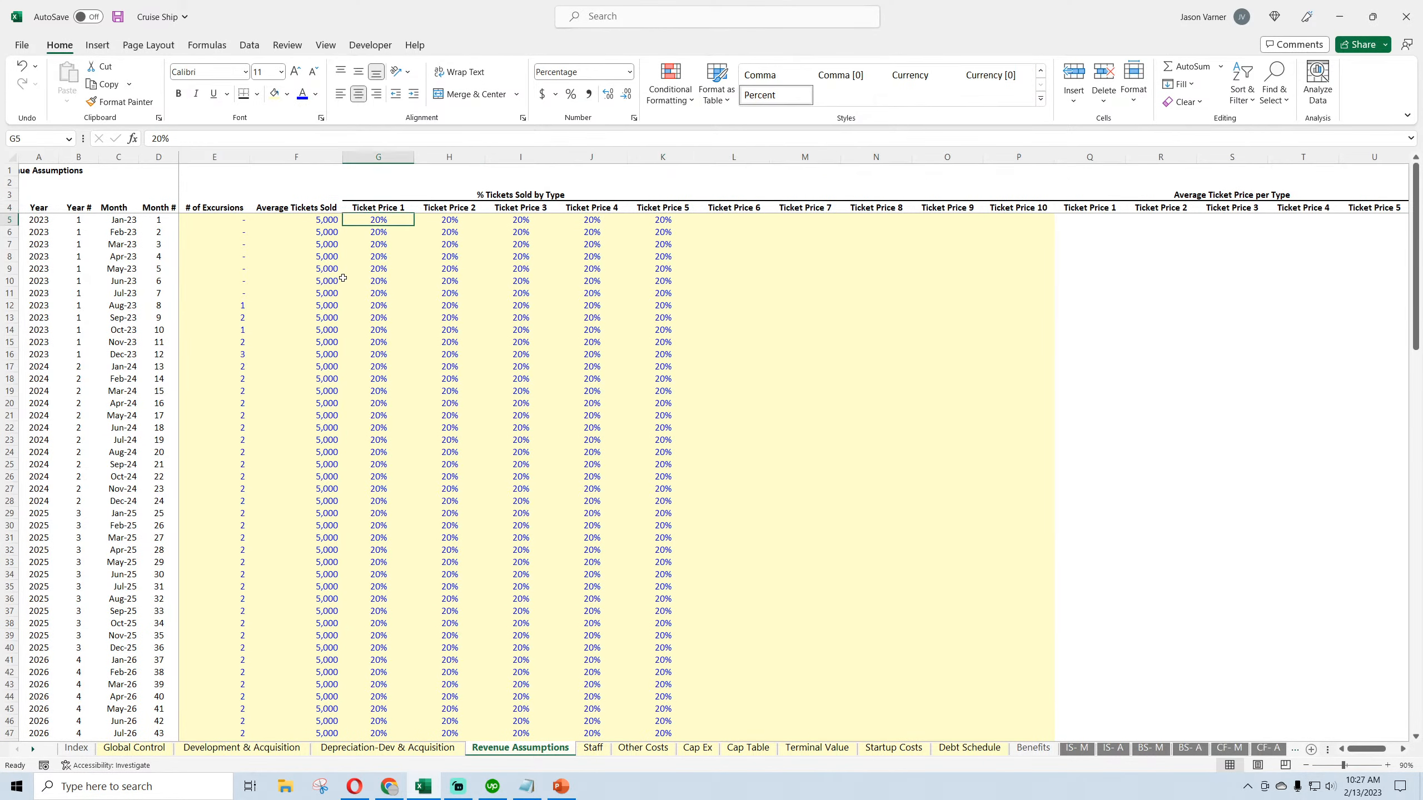
text(10%)
key(Return)
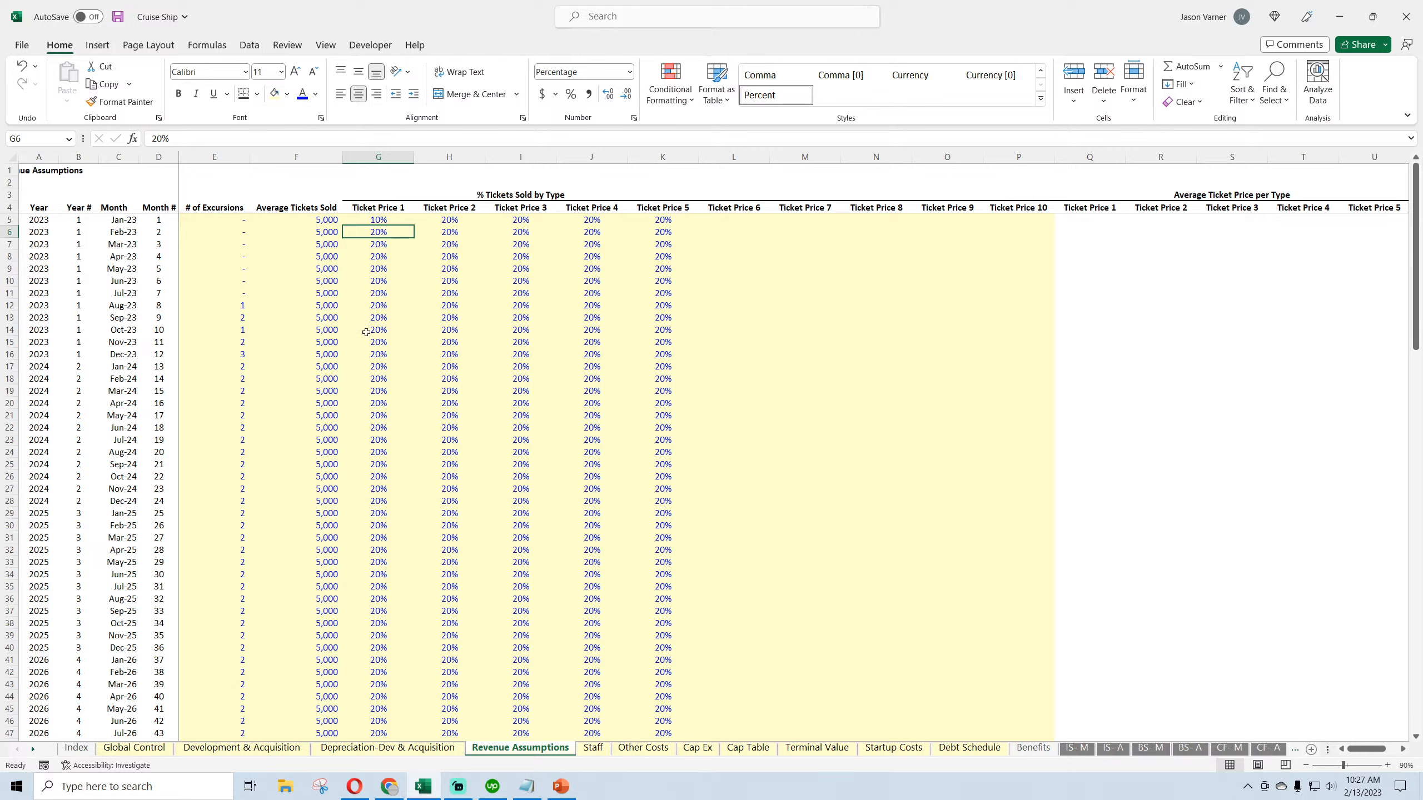
click(402, 221)
drag(412, 224, 1055, 224)
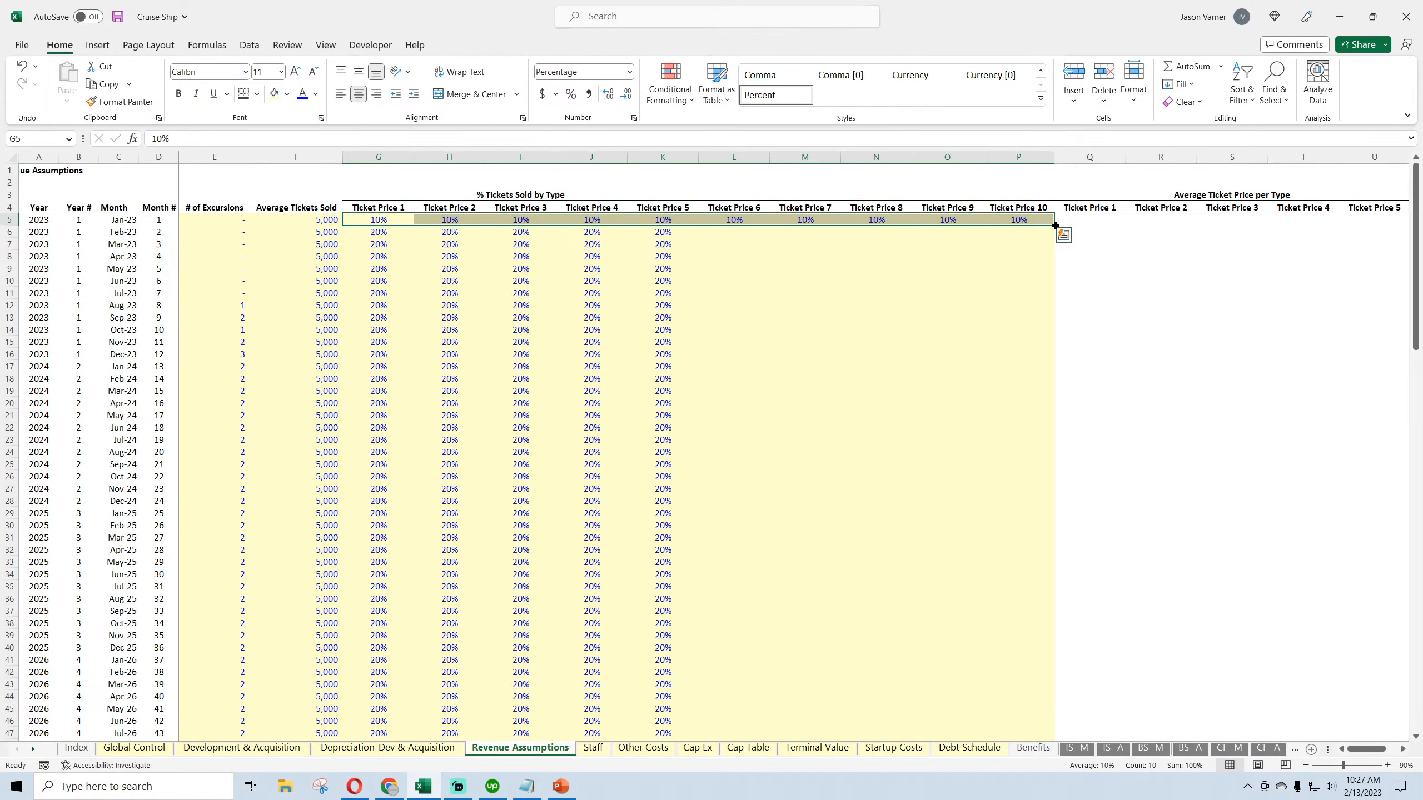
Clear the old percentages in G6:K124 and fill the 10% values from G5:P5 down through all months
drag(384, 231, 670, 245)
key(ctrl+shift+Down)
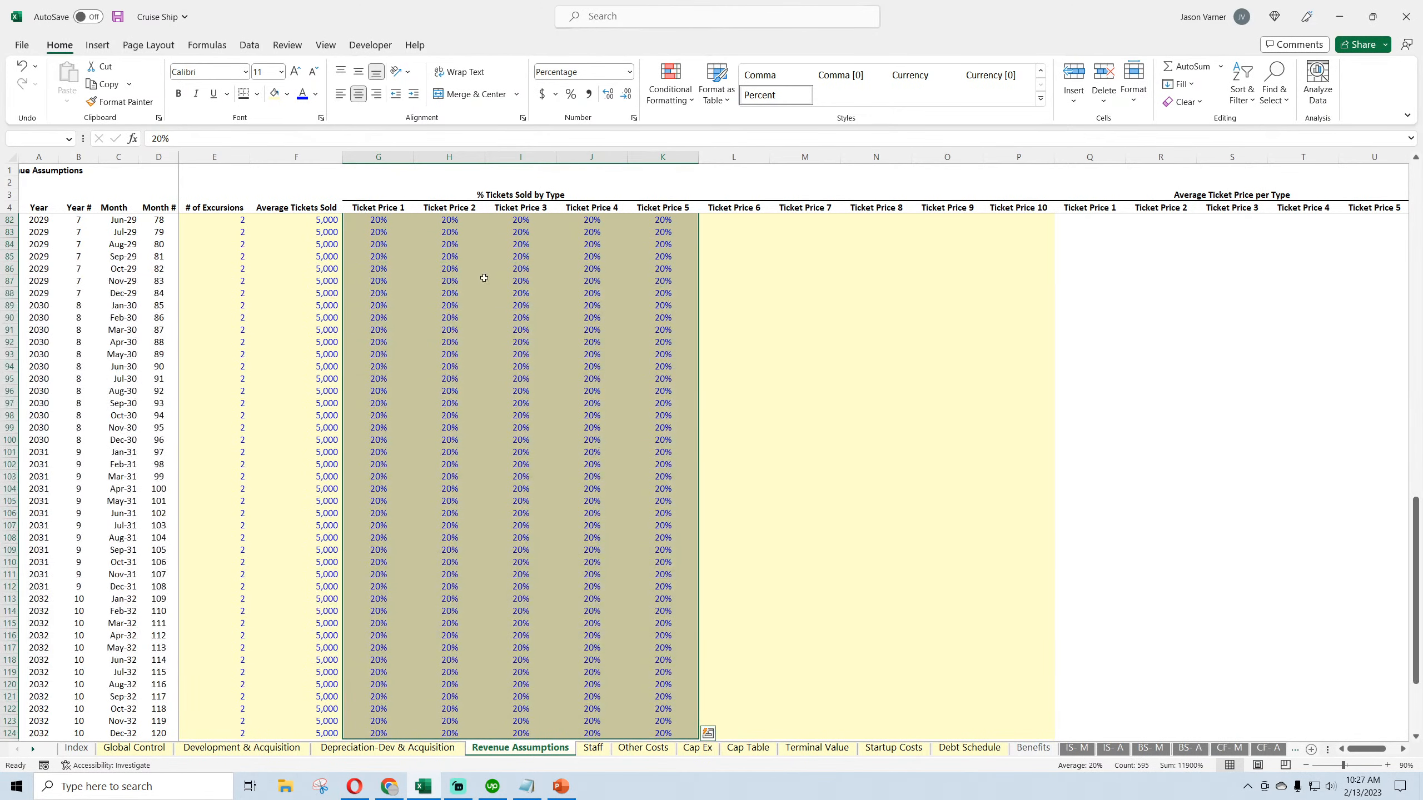
right_click(496, 415)
click(547, 550)
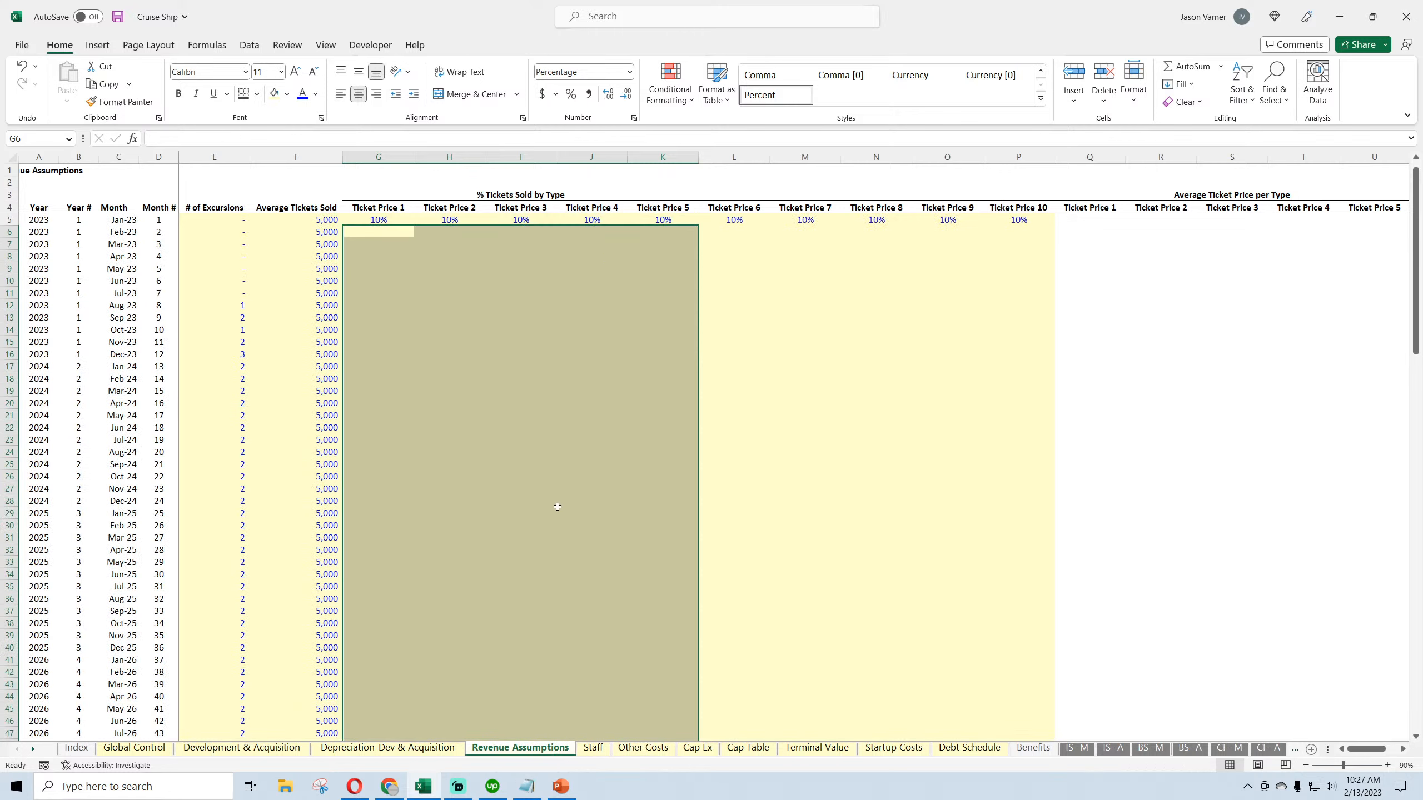
mouse_move(384, 221)
mouse_down()
mouse_move(1042, 207)
mouse_move(393, 221)
mouse_up()
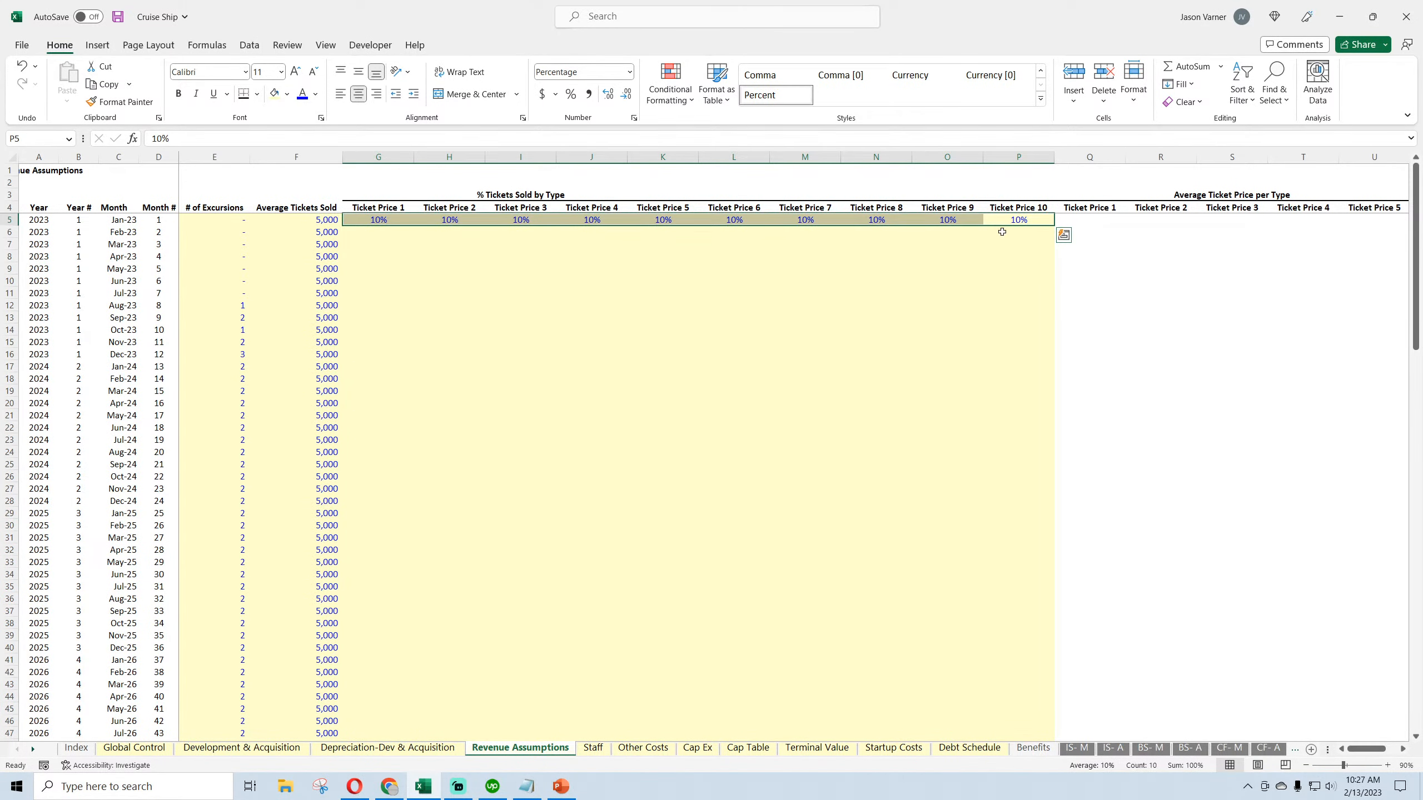
double_click(1054, 226)
Set Average Tickets Sold to 0 for Jan-23 through Jul-23 in F5:F11
click(321, 222)
text(0)
key(Return)
text(0)
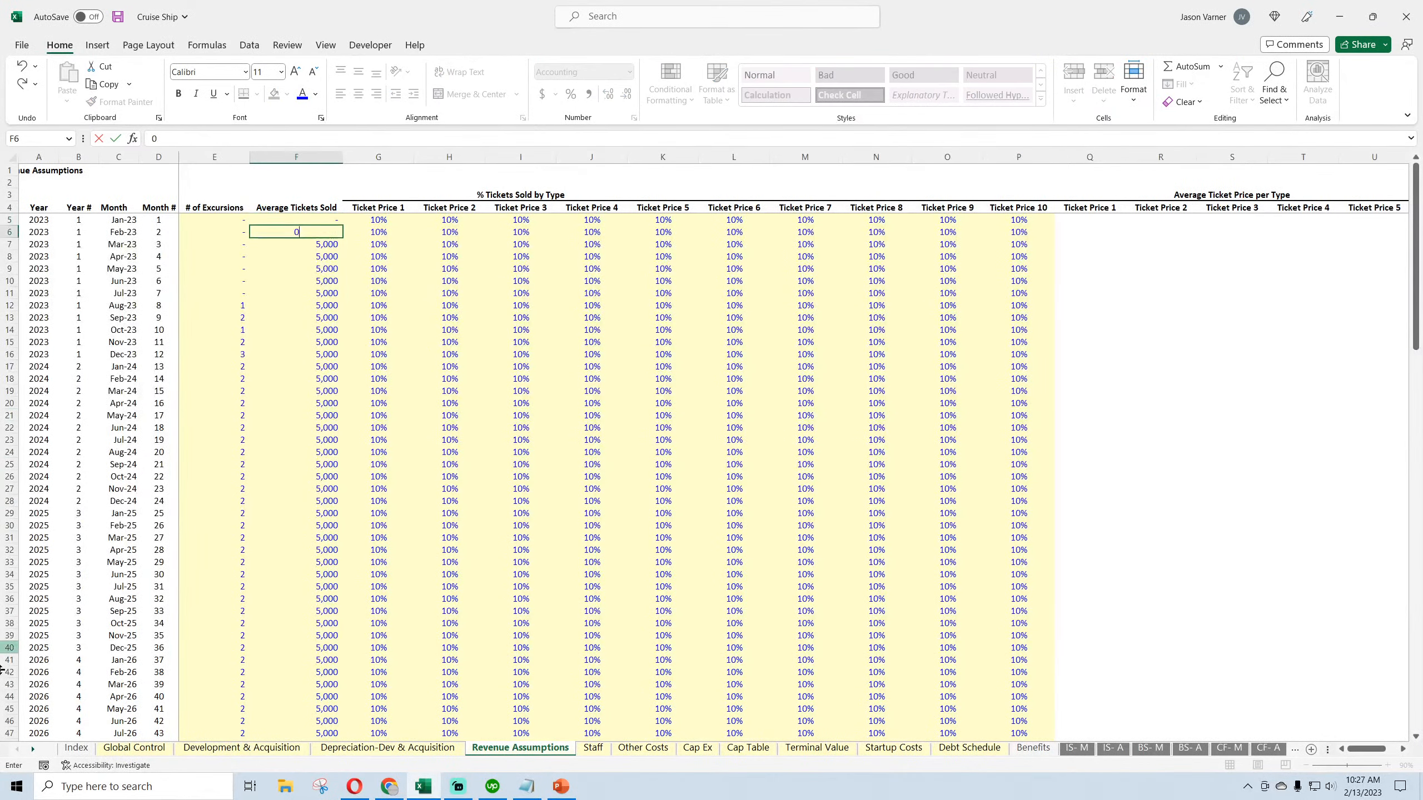
key(Return)
text(0 0 0 0 0)
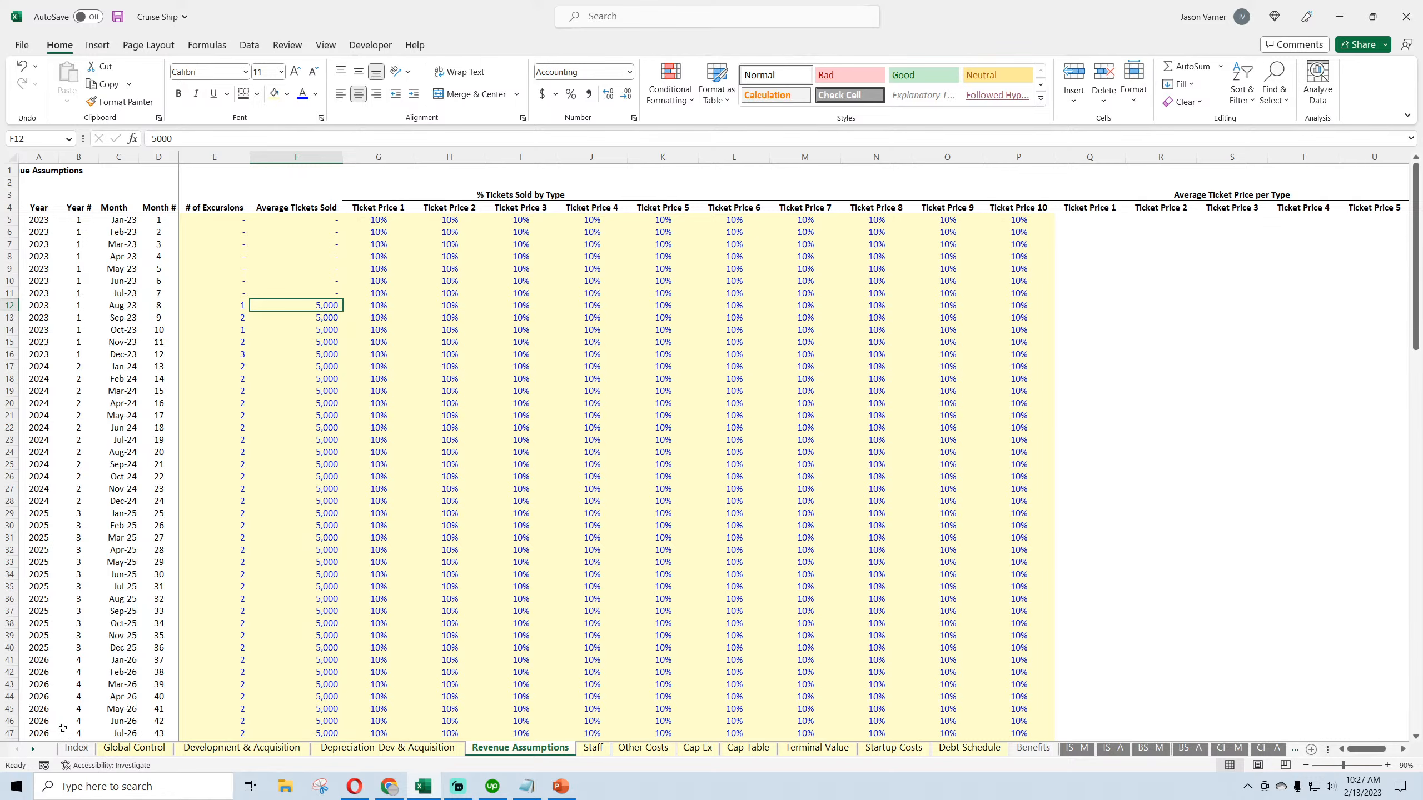
Check the cruise launch revenue start month on Global Control, and save the workbook from the Depreciation-Dev & Acquisition sheet
click(314, 283)
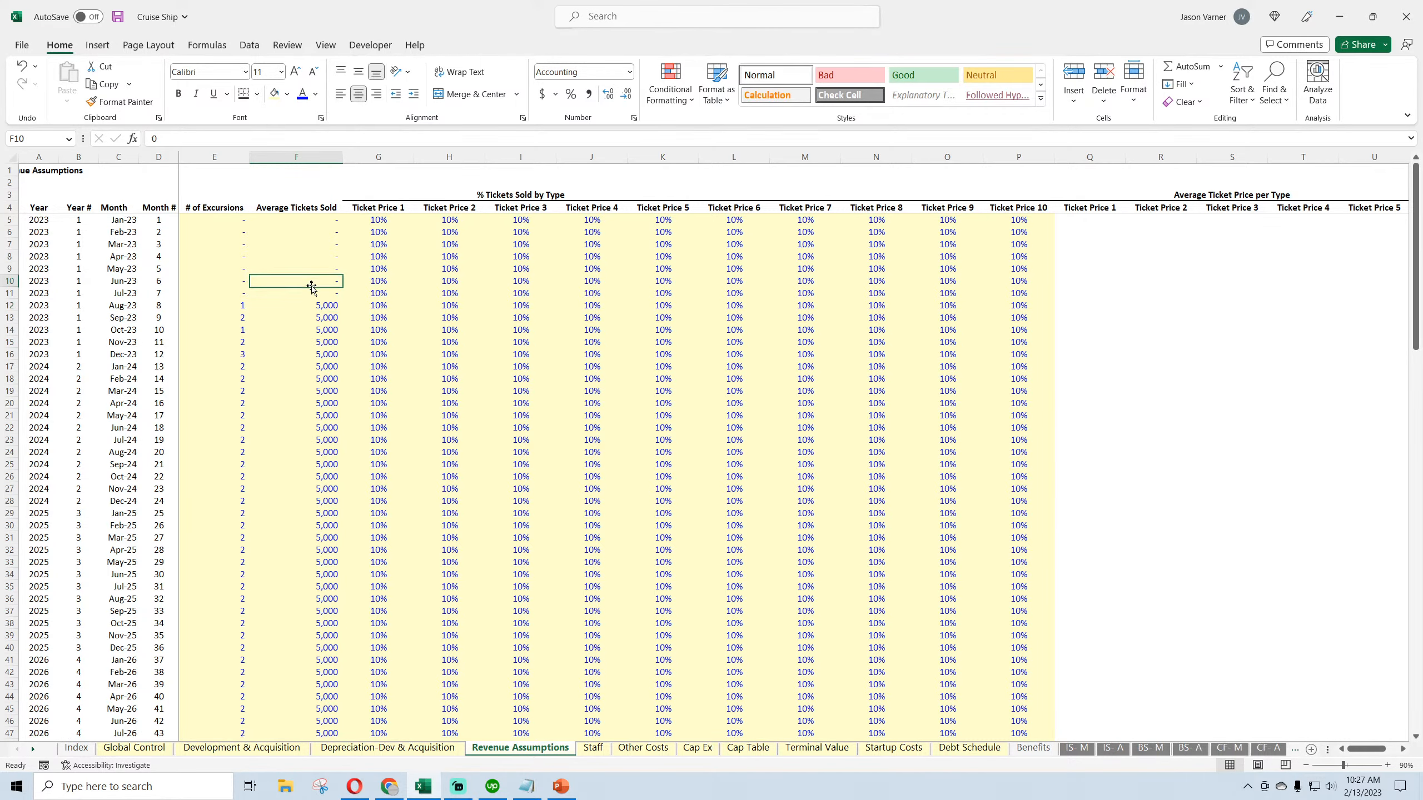
click(226, 280)
click(134, 748)
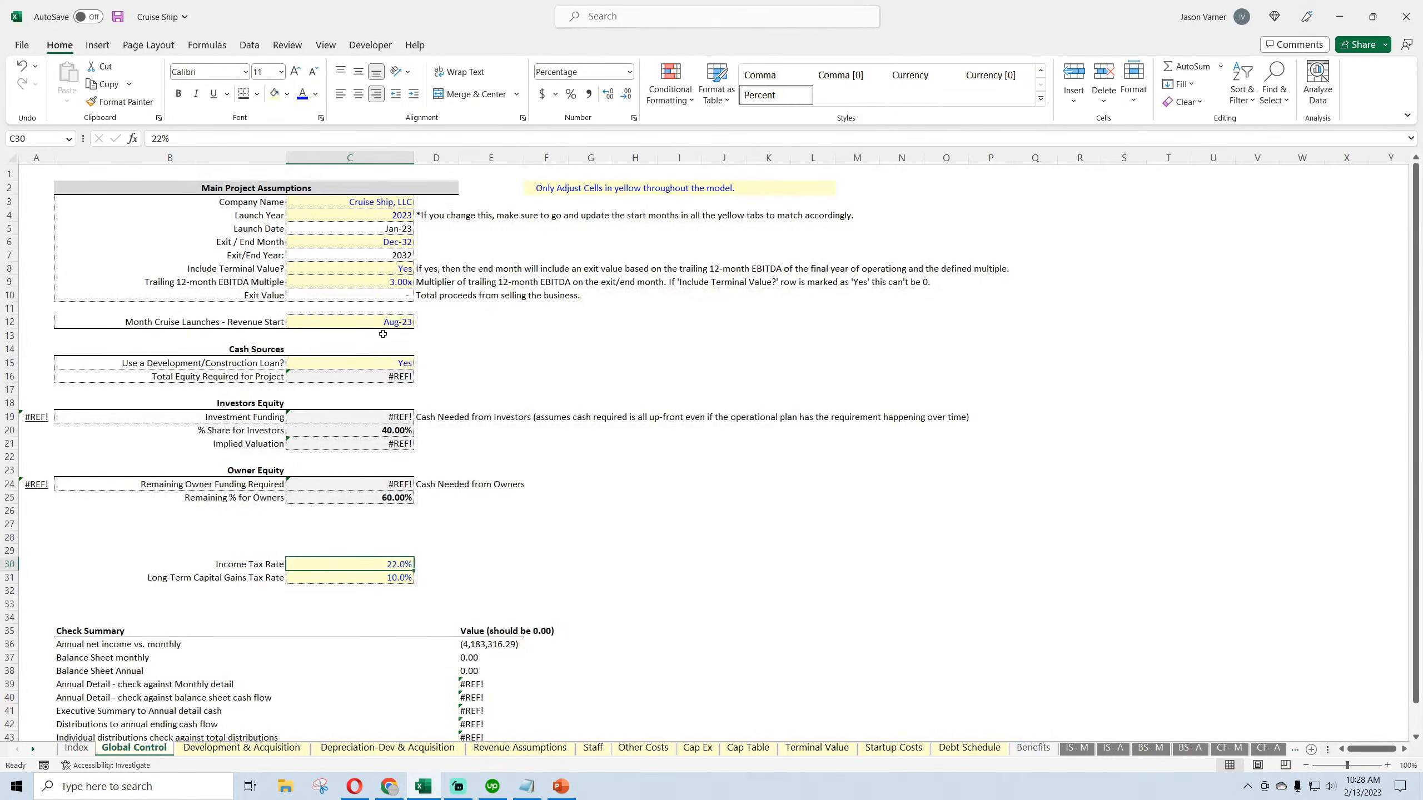
click(247, 324)
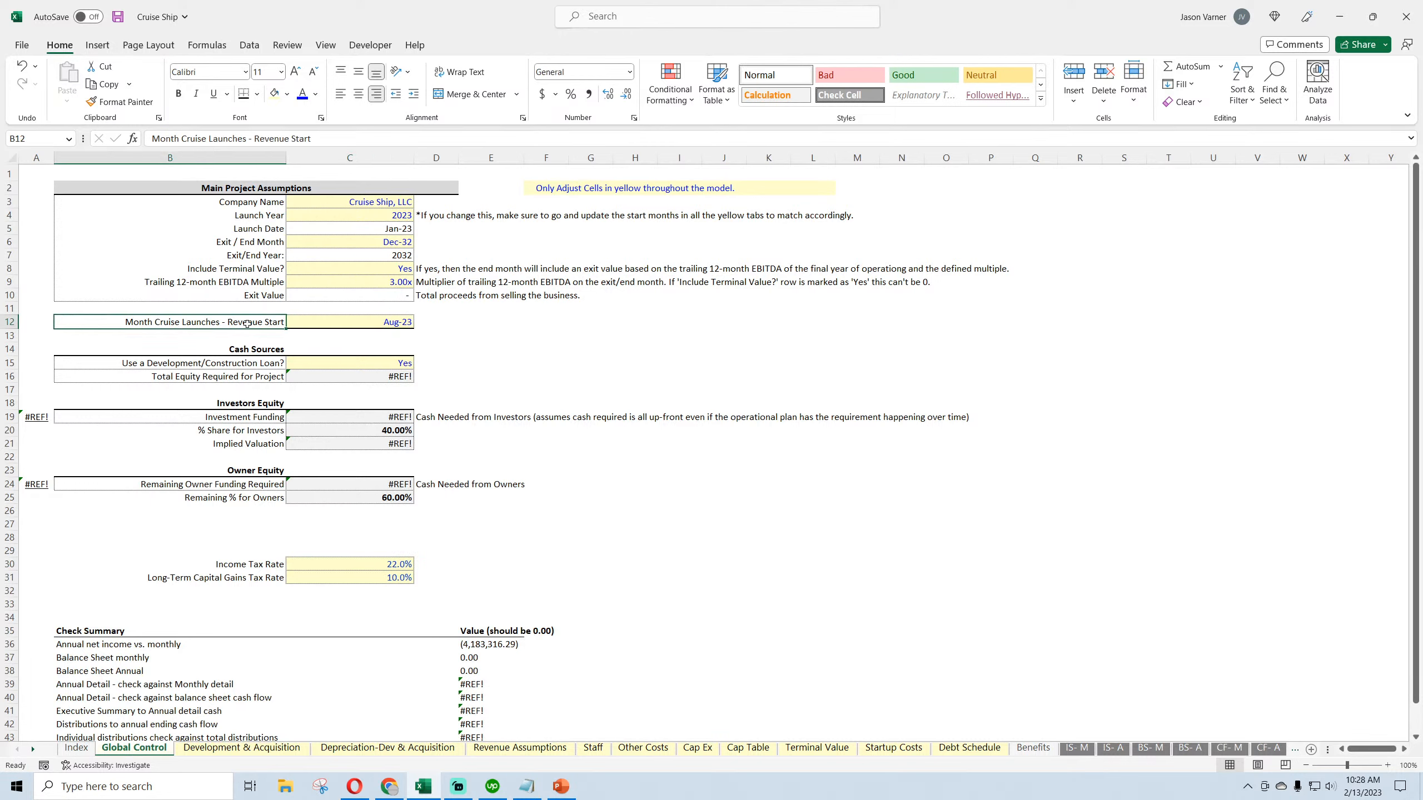
click(385, 323)
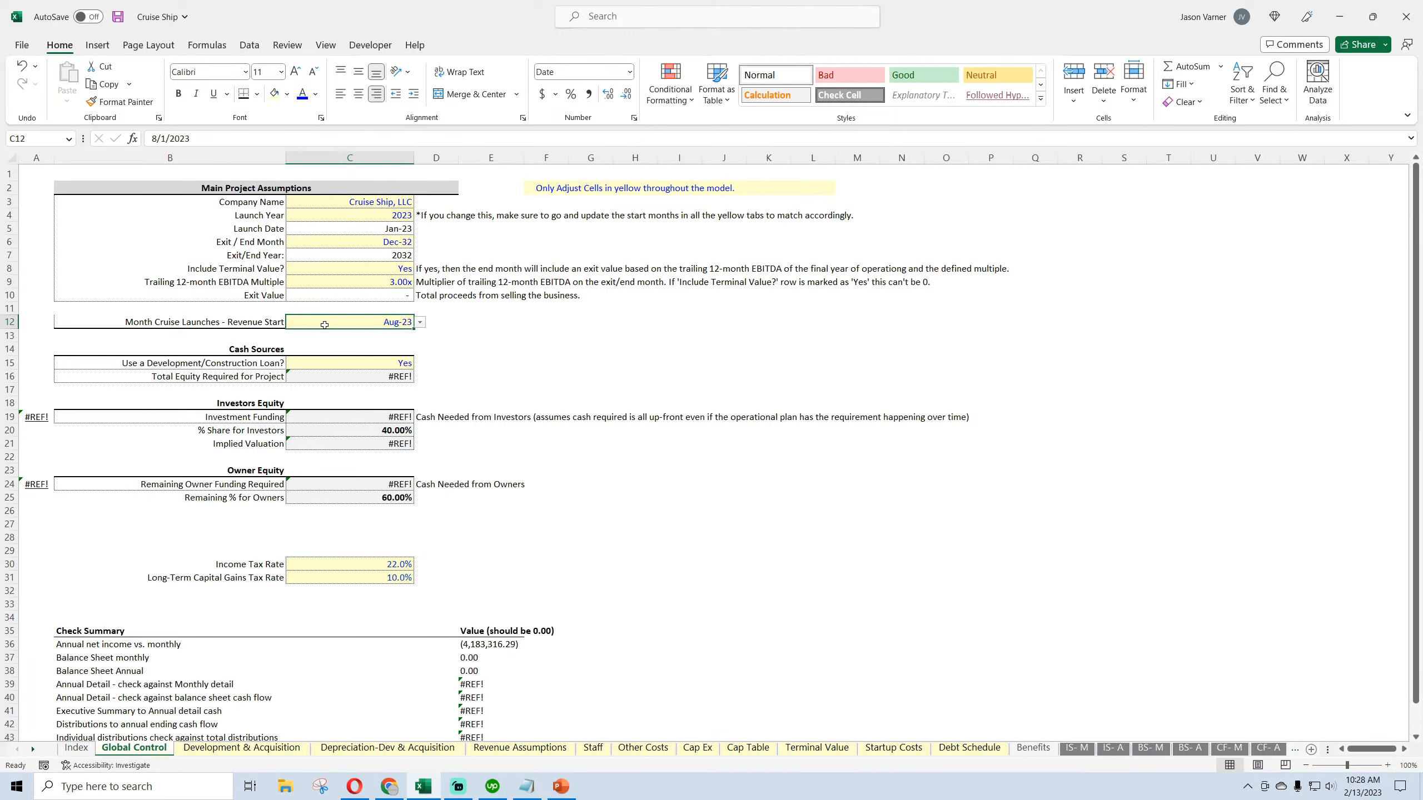
click(387, 747)
click(118, 17)
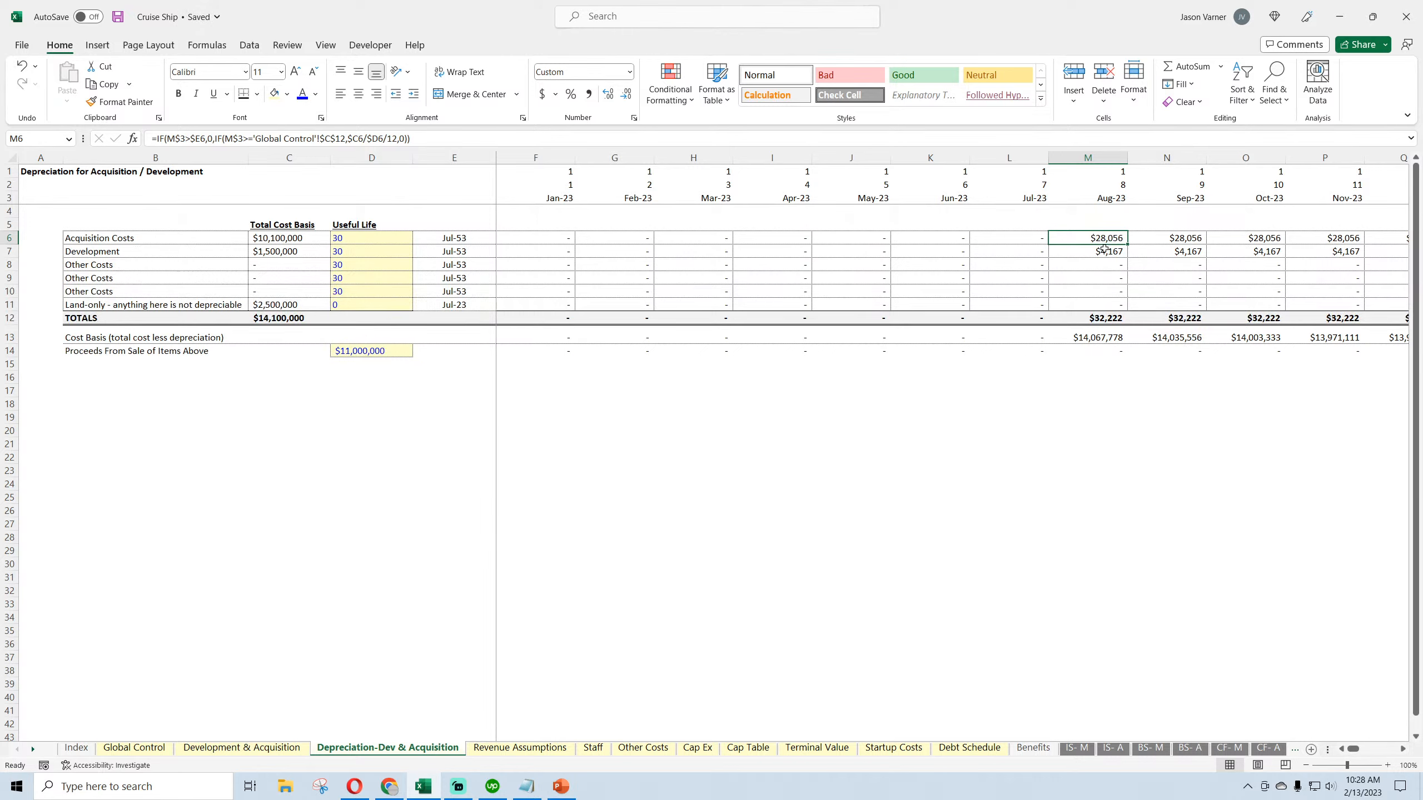
Compare the first month of Average Tickets Sold on Revenue Assumptions with the revenue start month on Global Control
click(517, 754)
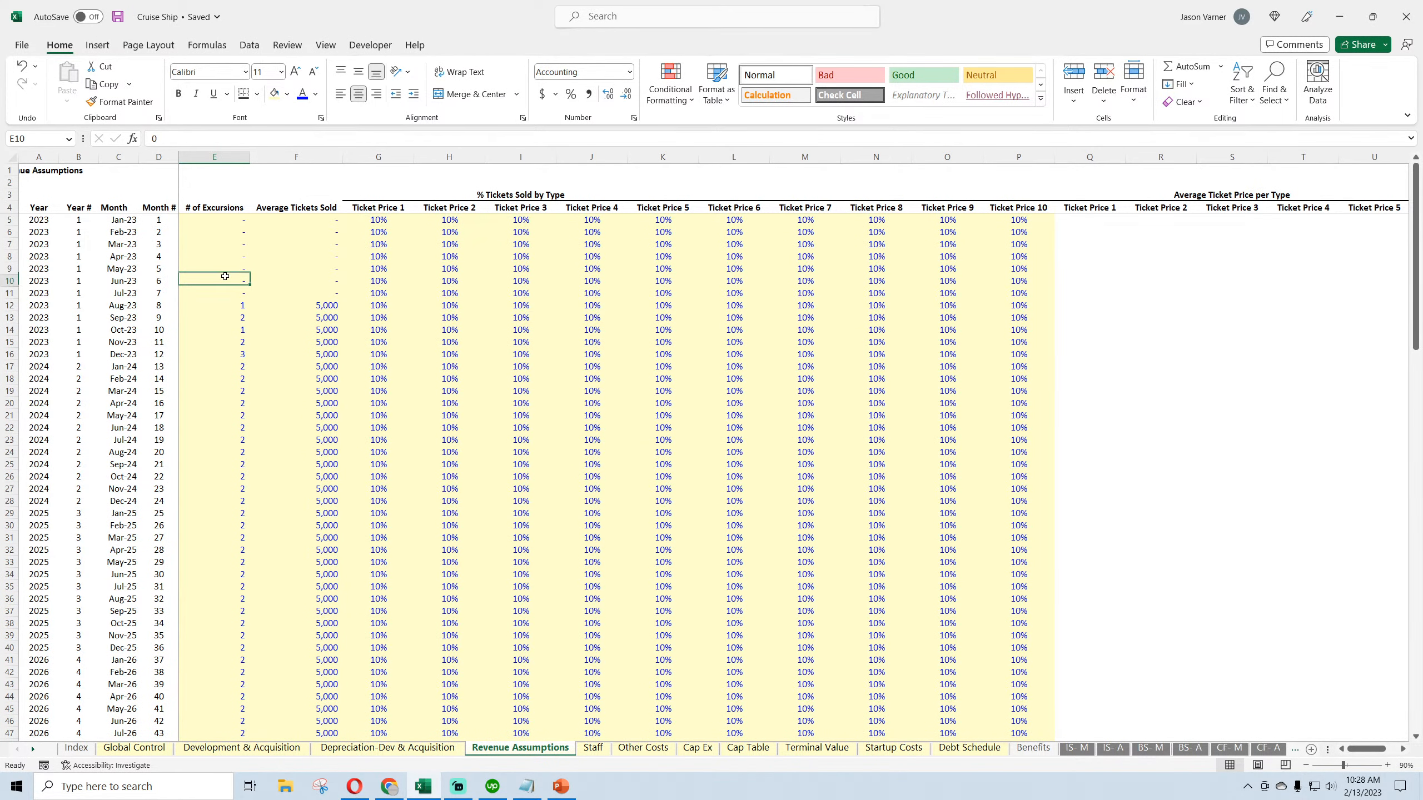
click(314, 306)
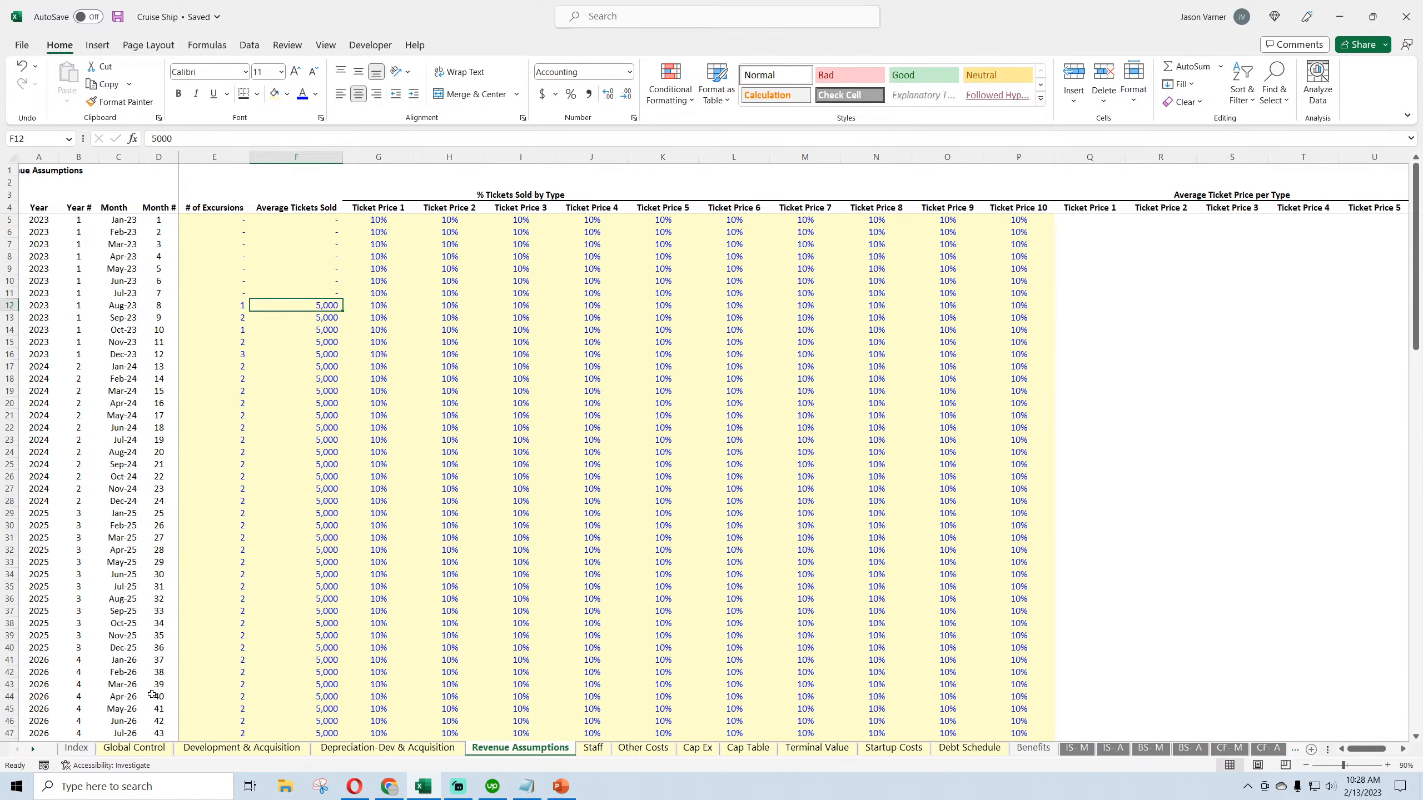
click(132, 746)
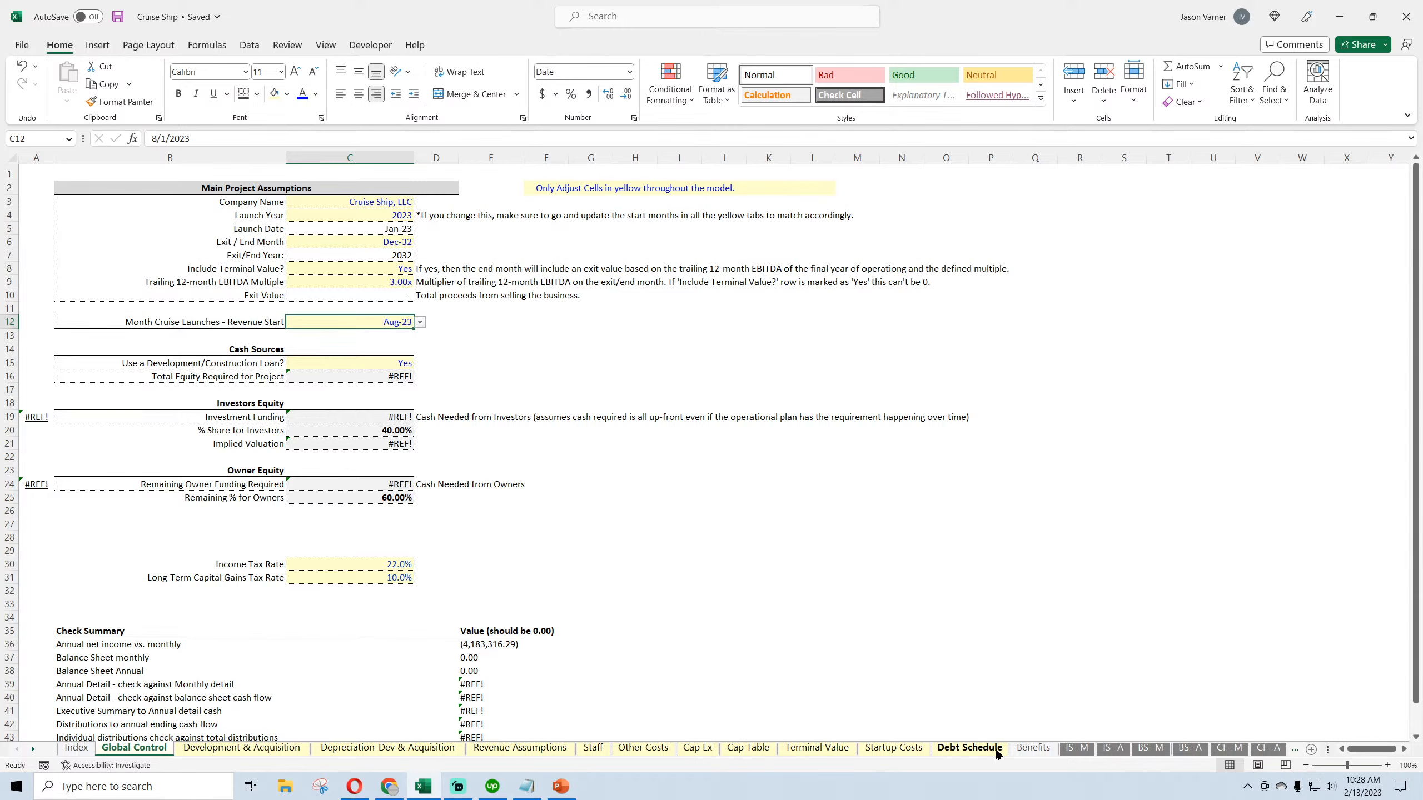
click(520, 747)
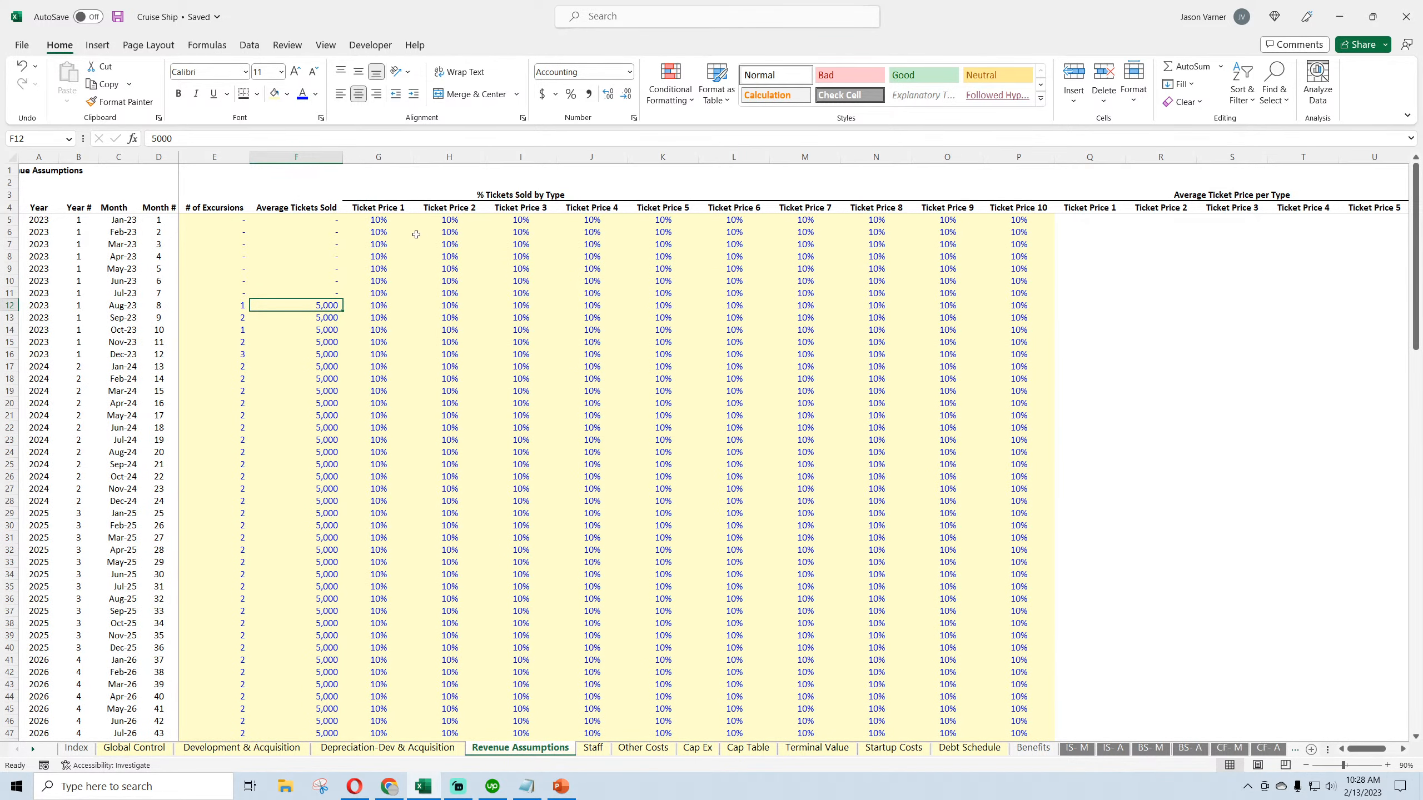
click(381, 229)
click(380, 220)
click(328, 220)
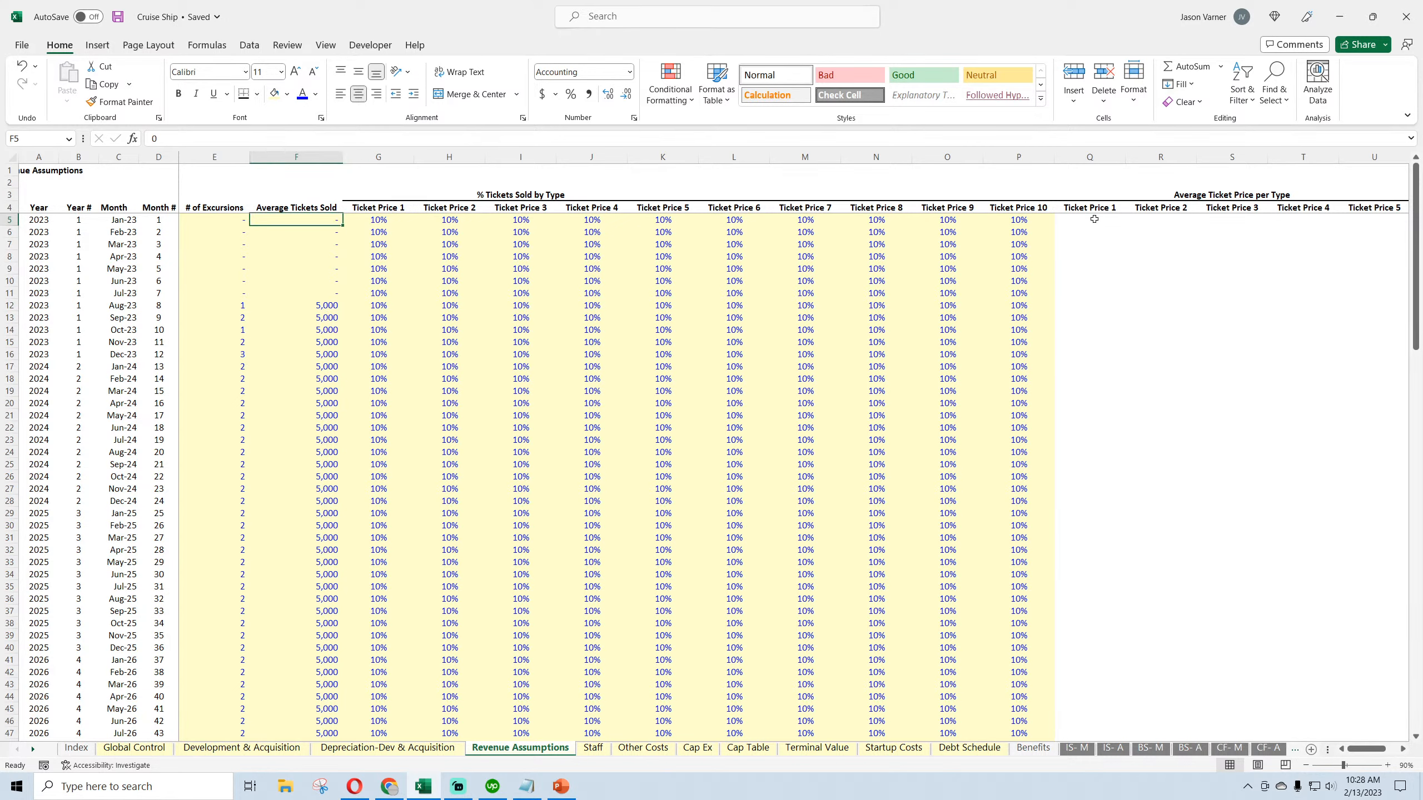
click(1094, 219)
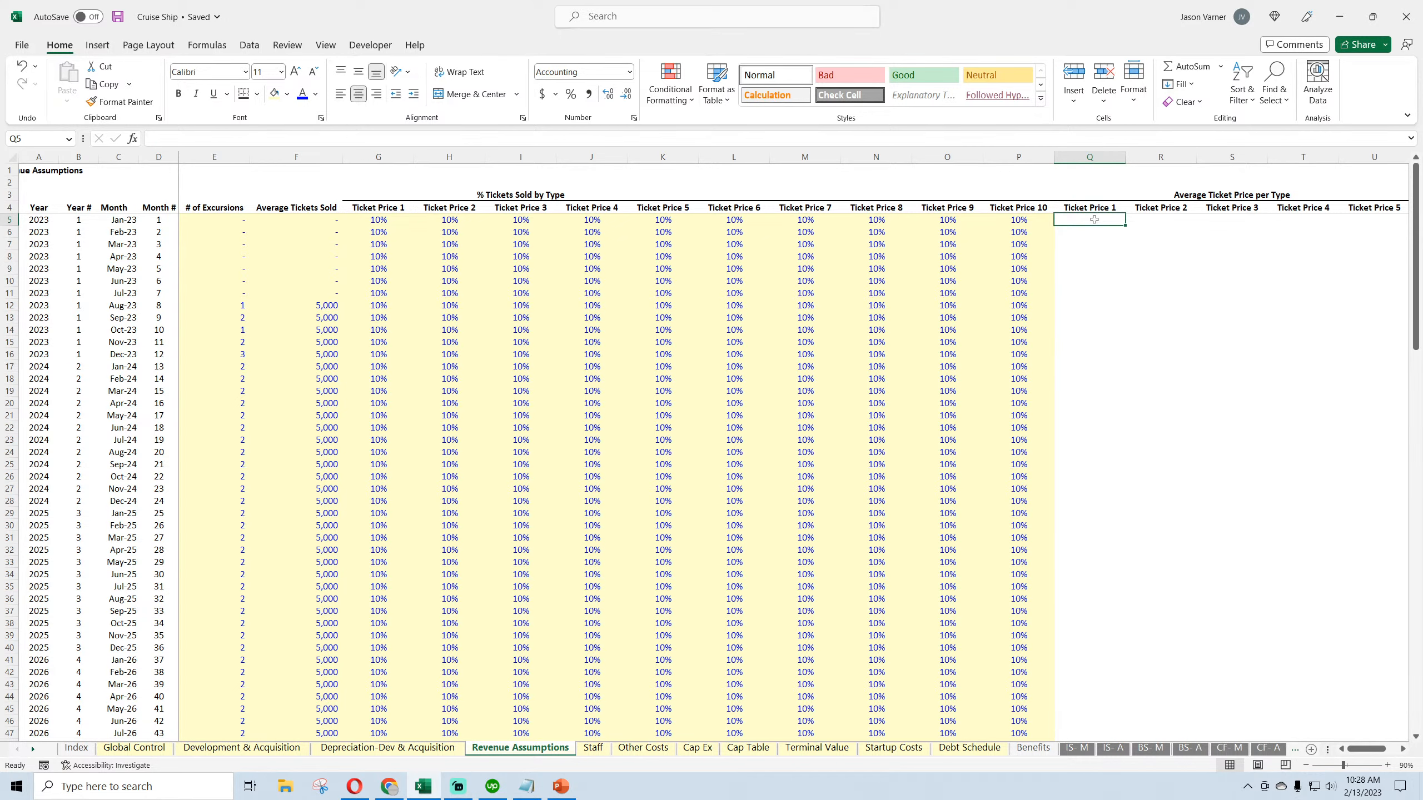
Wrap the text of the ticket price headers in G4:U4 on the Revenue Assumptions sheet
click(1305, 766)
click(1114, 537)
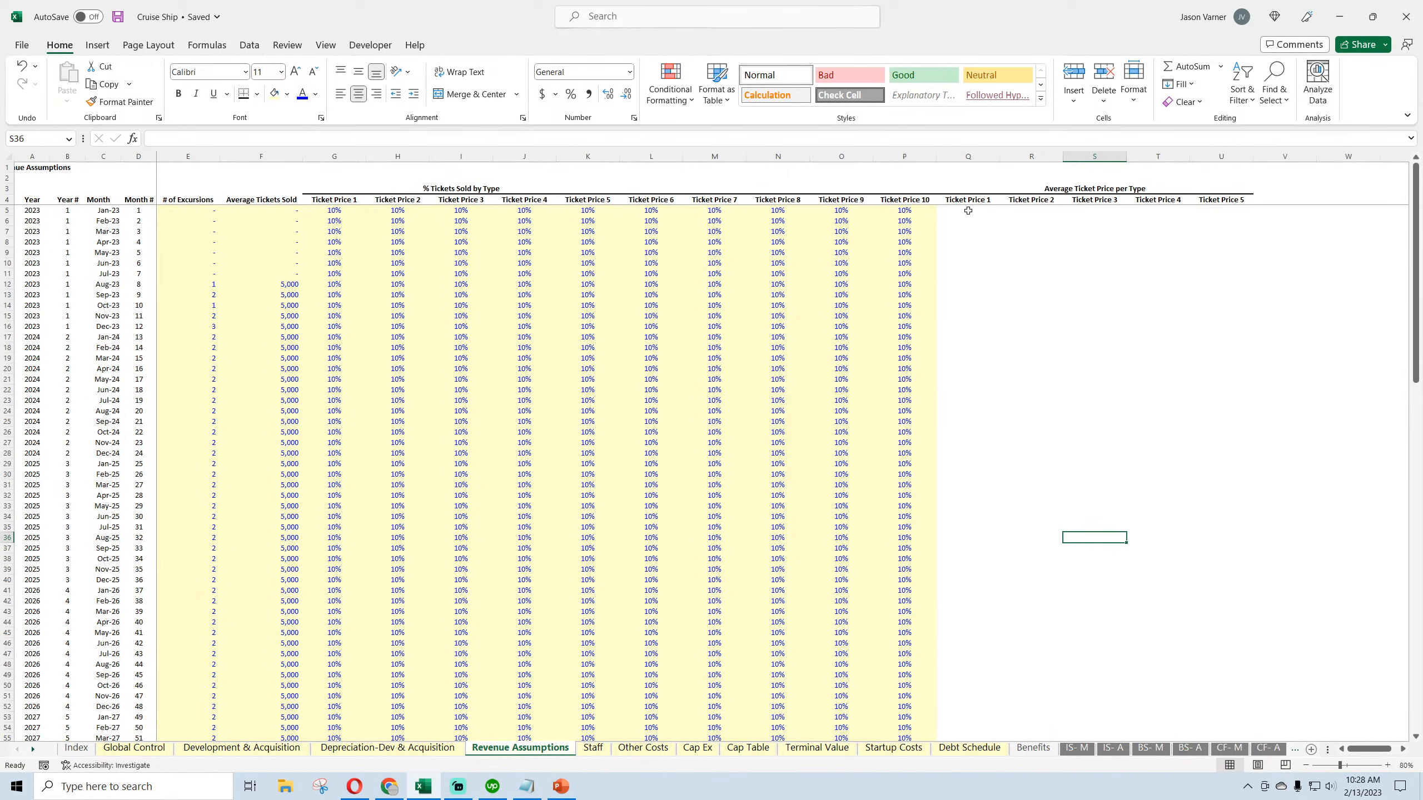
drag(1189, 200, 1252, 204)
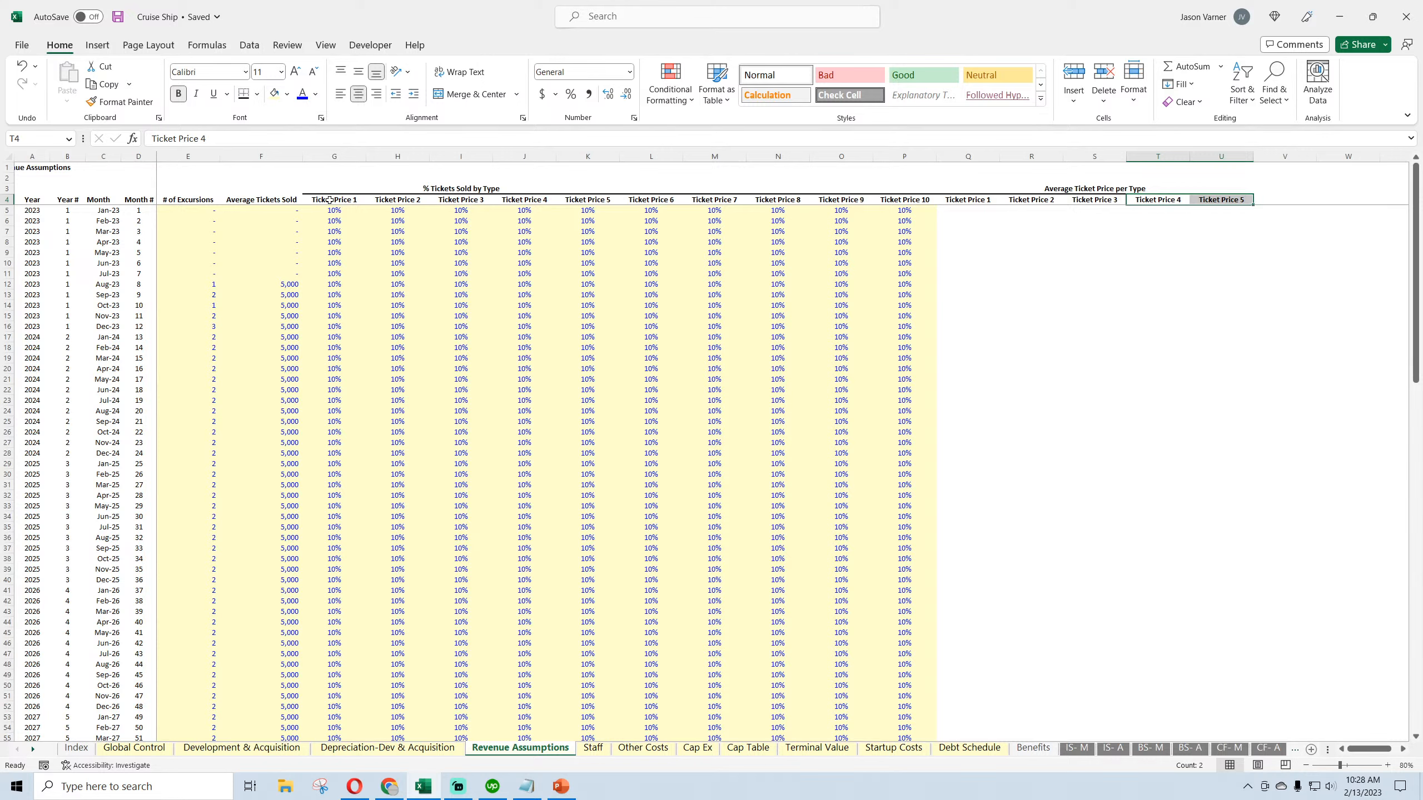
drag(329, 200, 1232, 200)
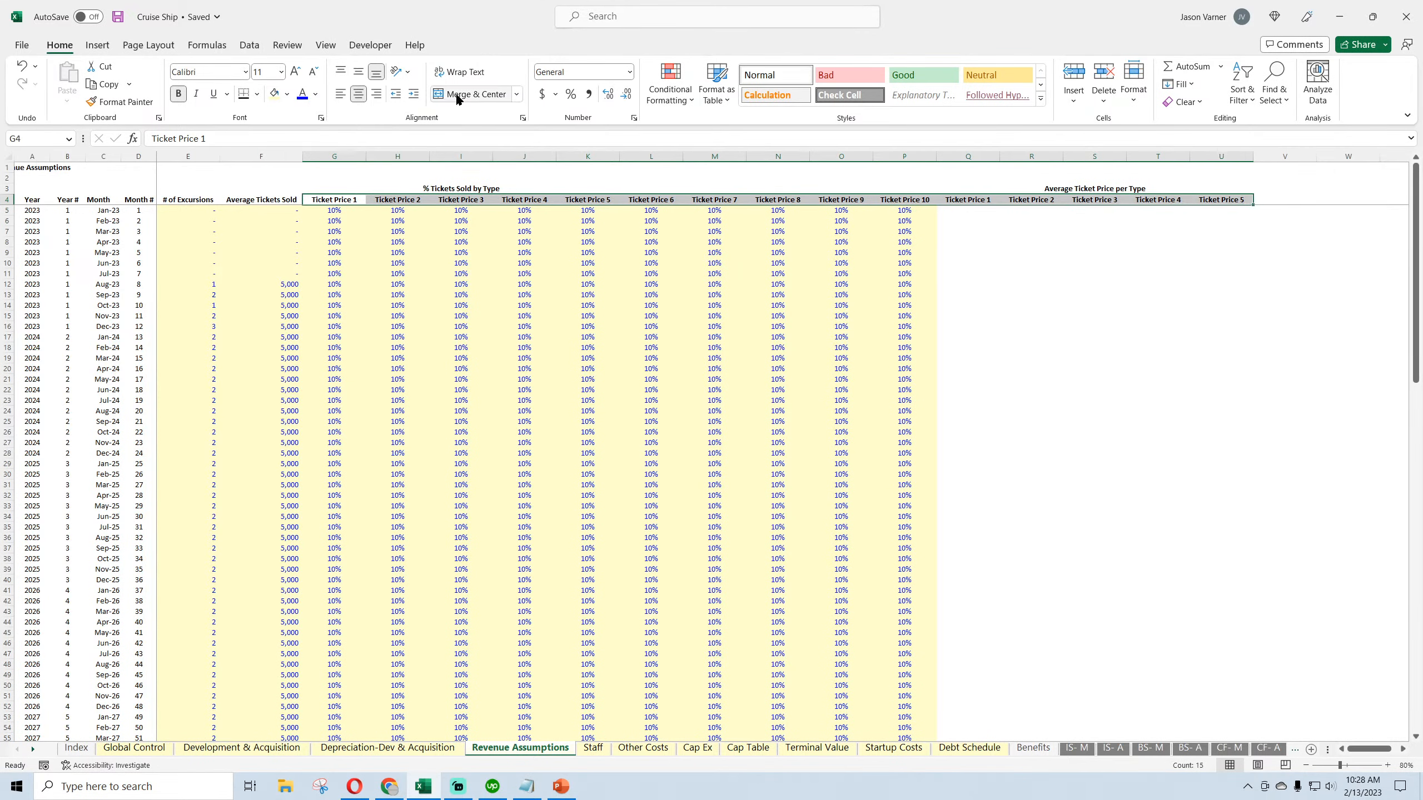
click(460, 71)
Set the width of columns G:U to 7 and re-enter the G4 header so row 4 grows to fit the wrapped text
drag(334, 156, 1210, 162)
right_click(1210, 162)
click(1235, 379)
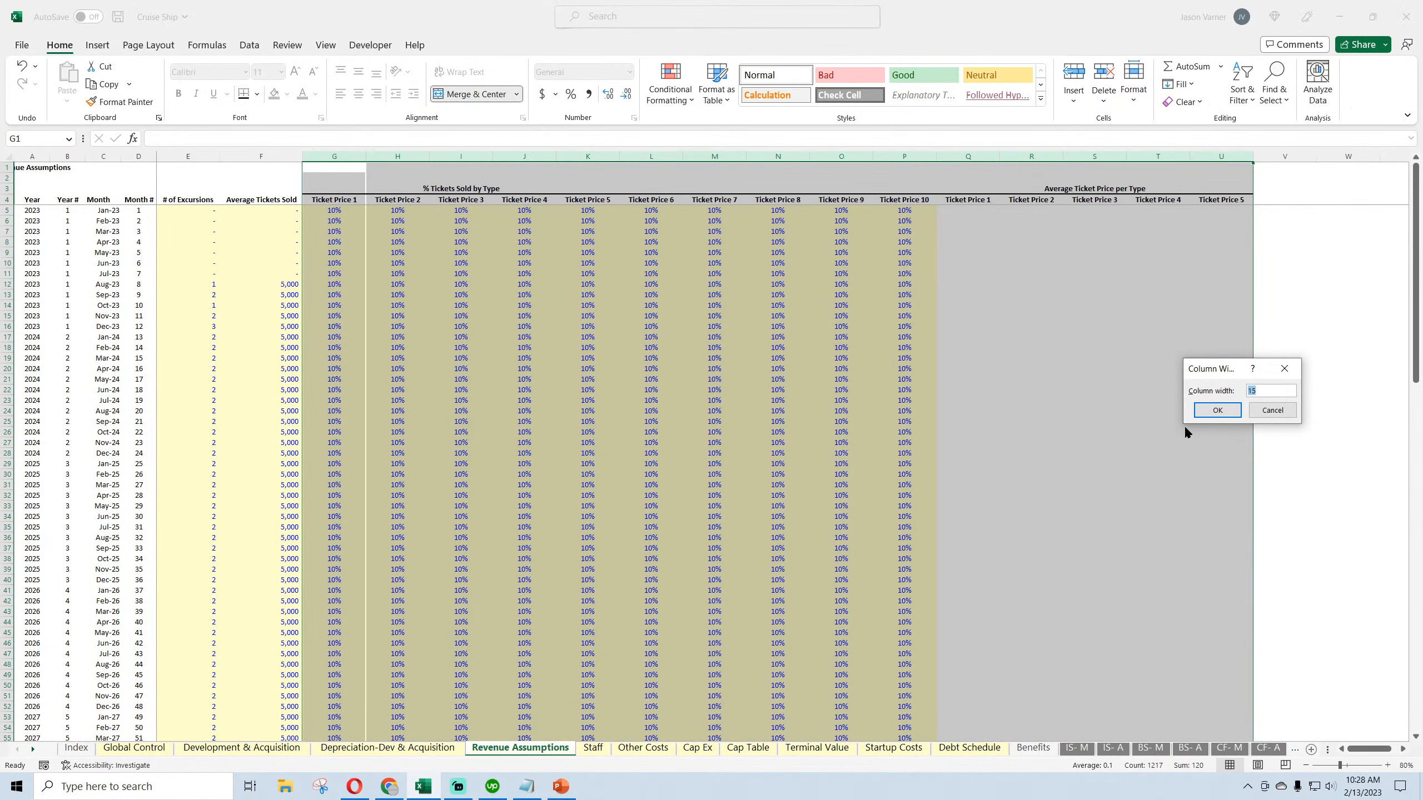
text(7)
key(Return)
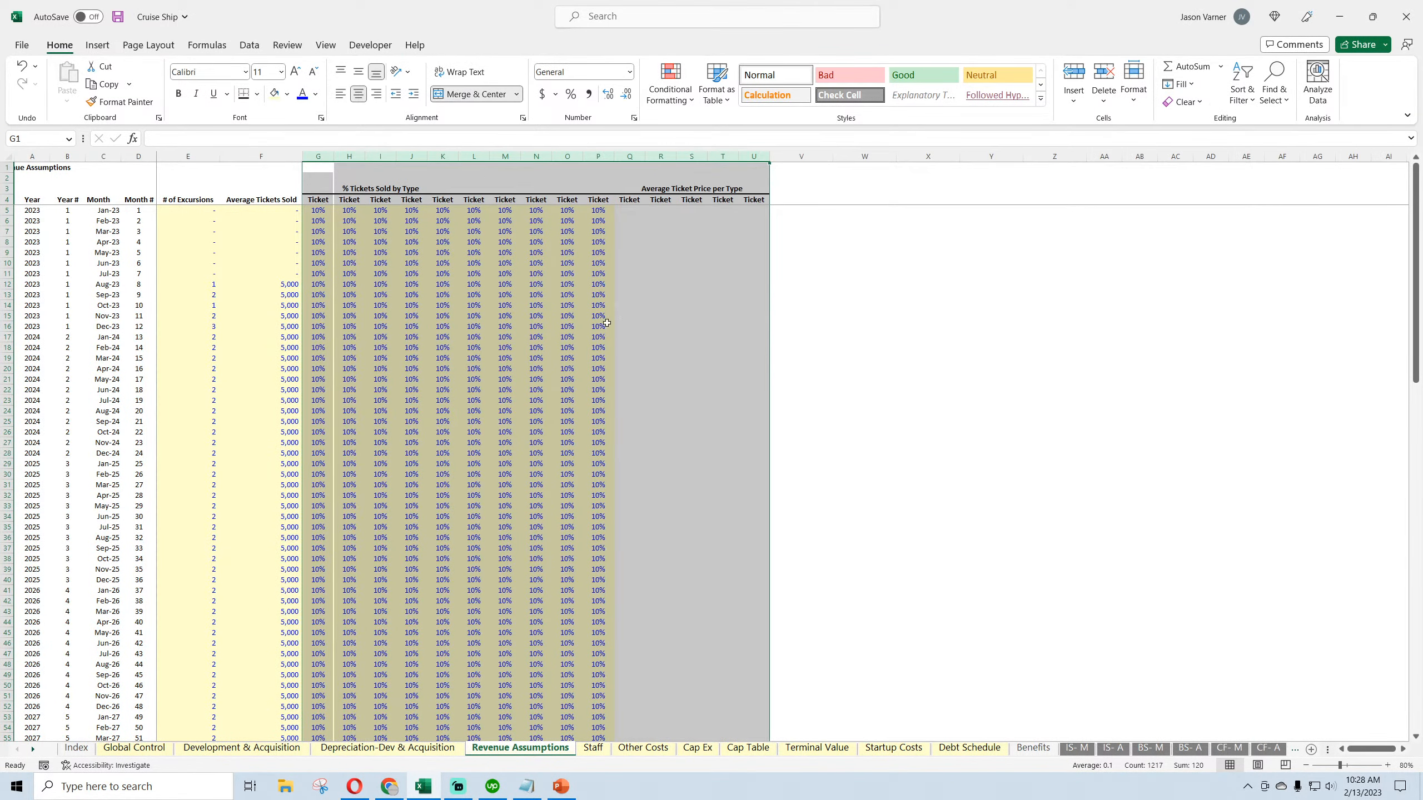
click(67, 220)
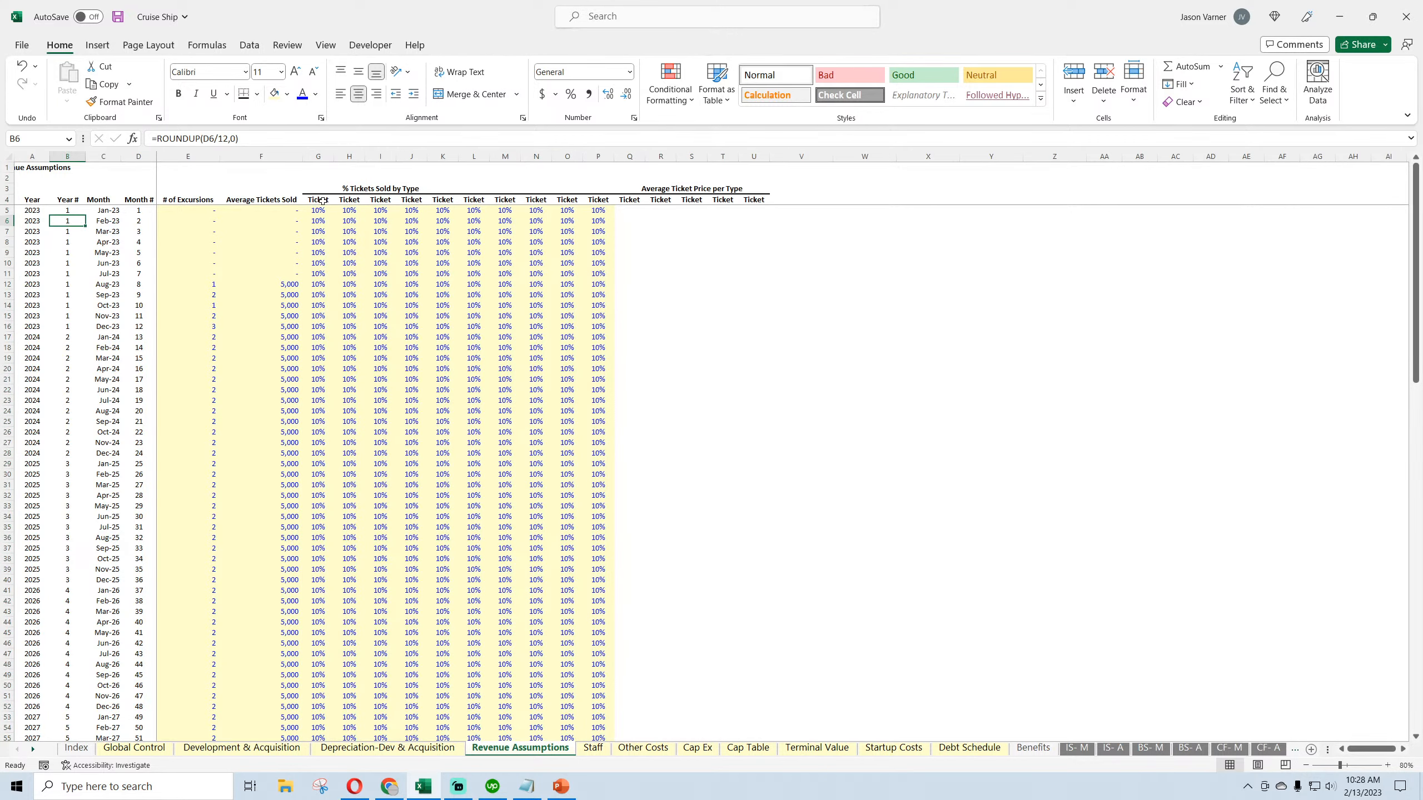
double_click(321, 200)
key(Return)
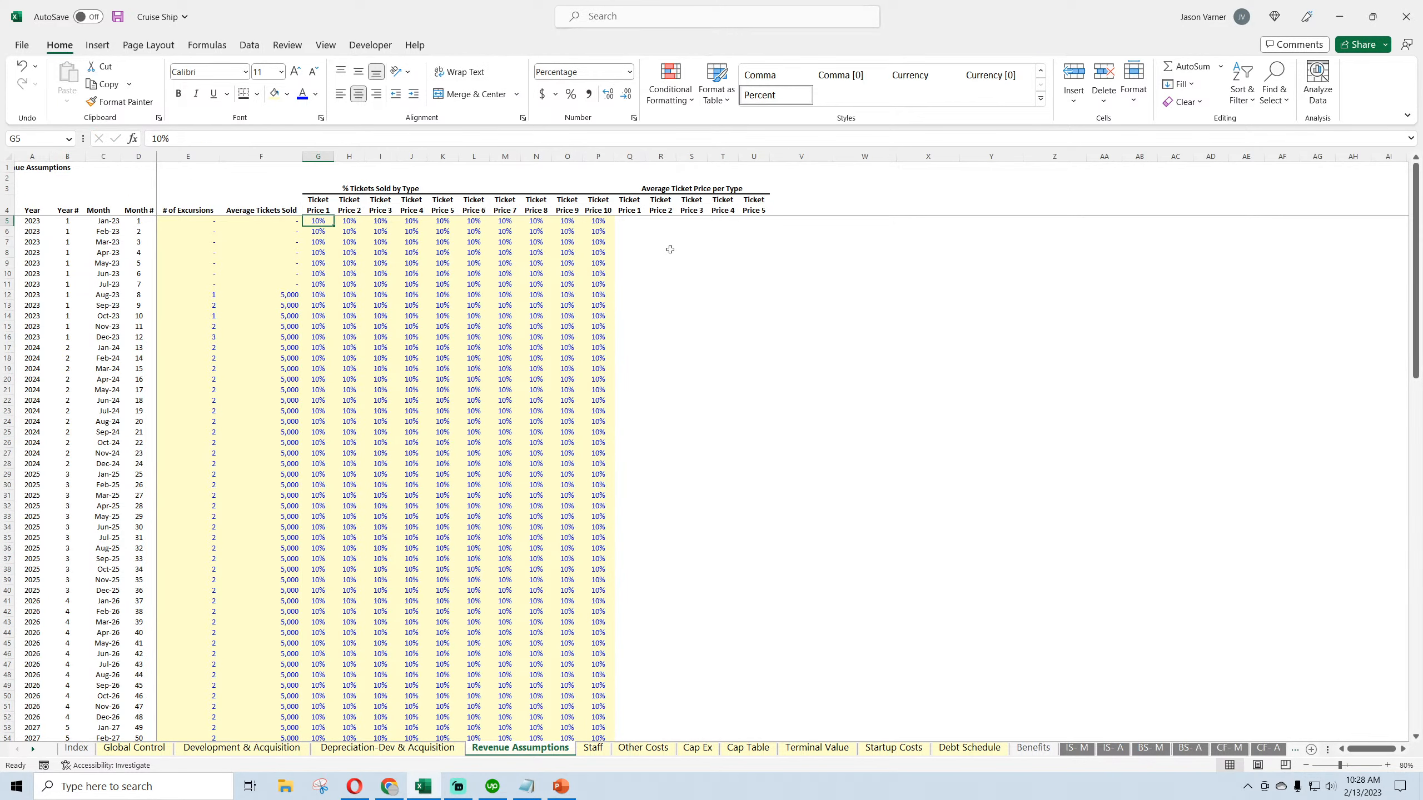
Copy the Average Ticket Price per Type columns Q:U and paste them at columns V, AA and AF
drag(719, 206, 768, 206)
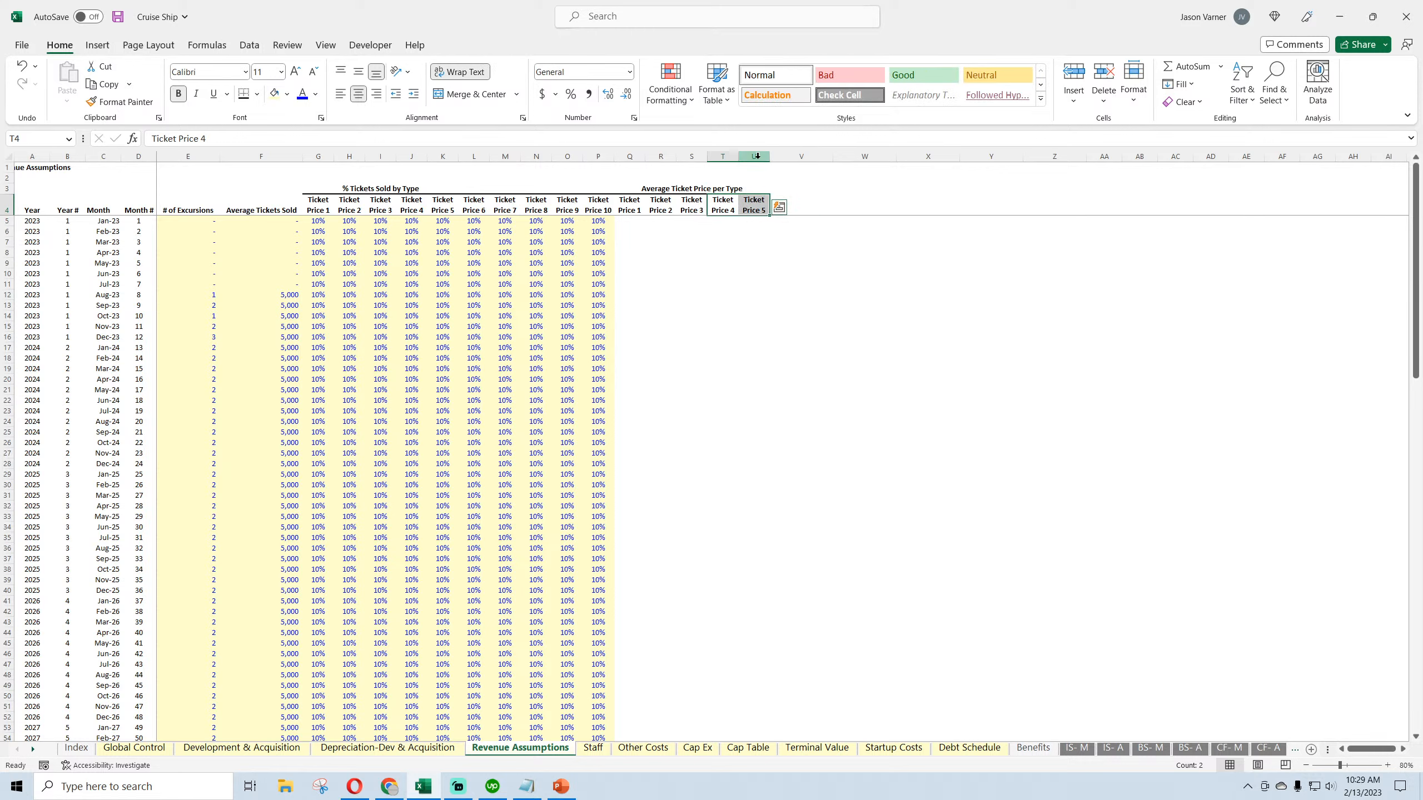
drag(758, 157, 630, 156)
right_click(633, 159)
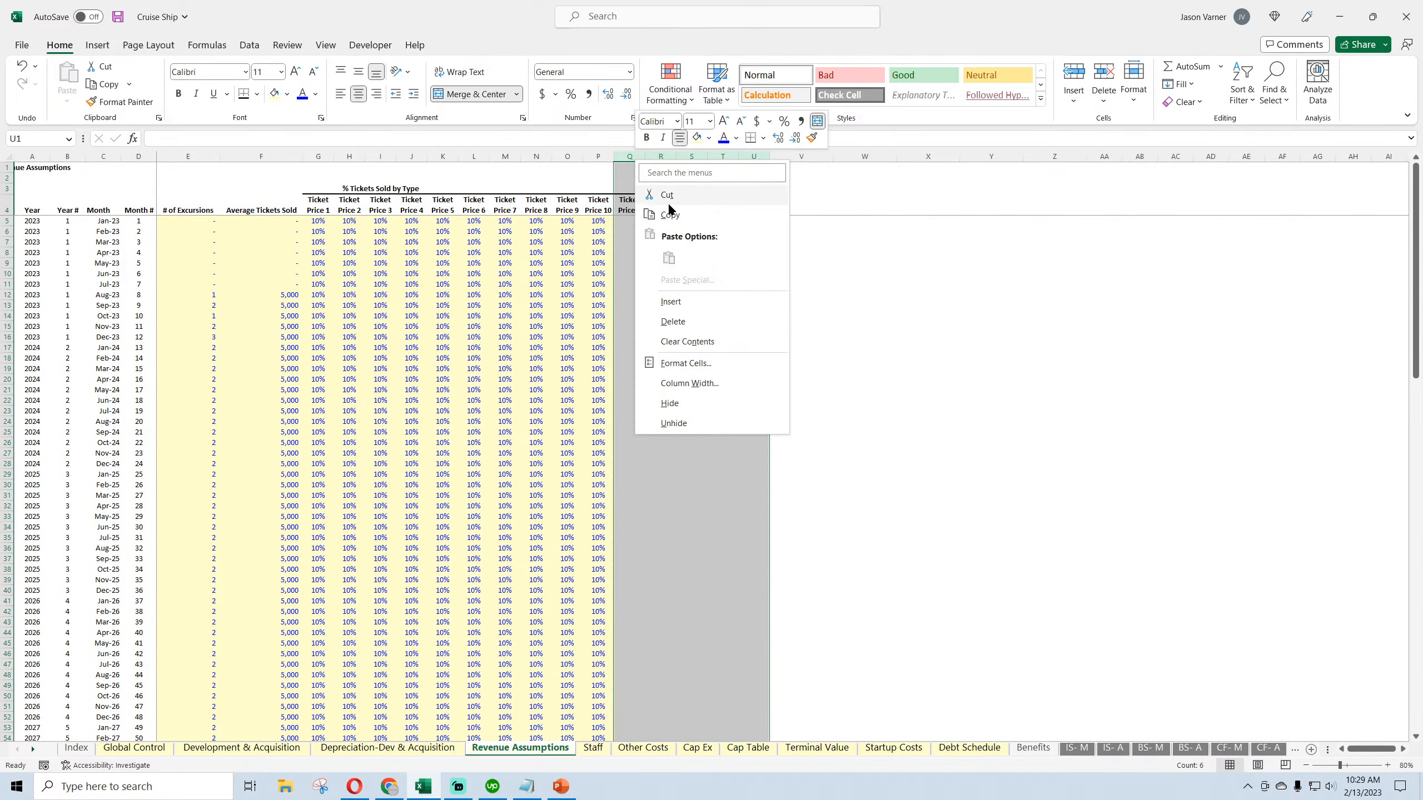
click(664, 199)
right_click(789, 157)
click(824, 256)
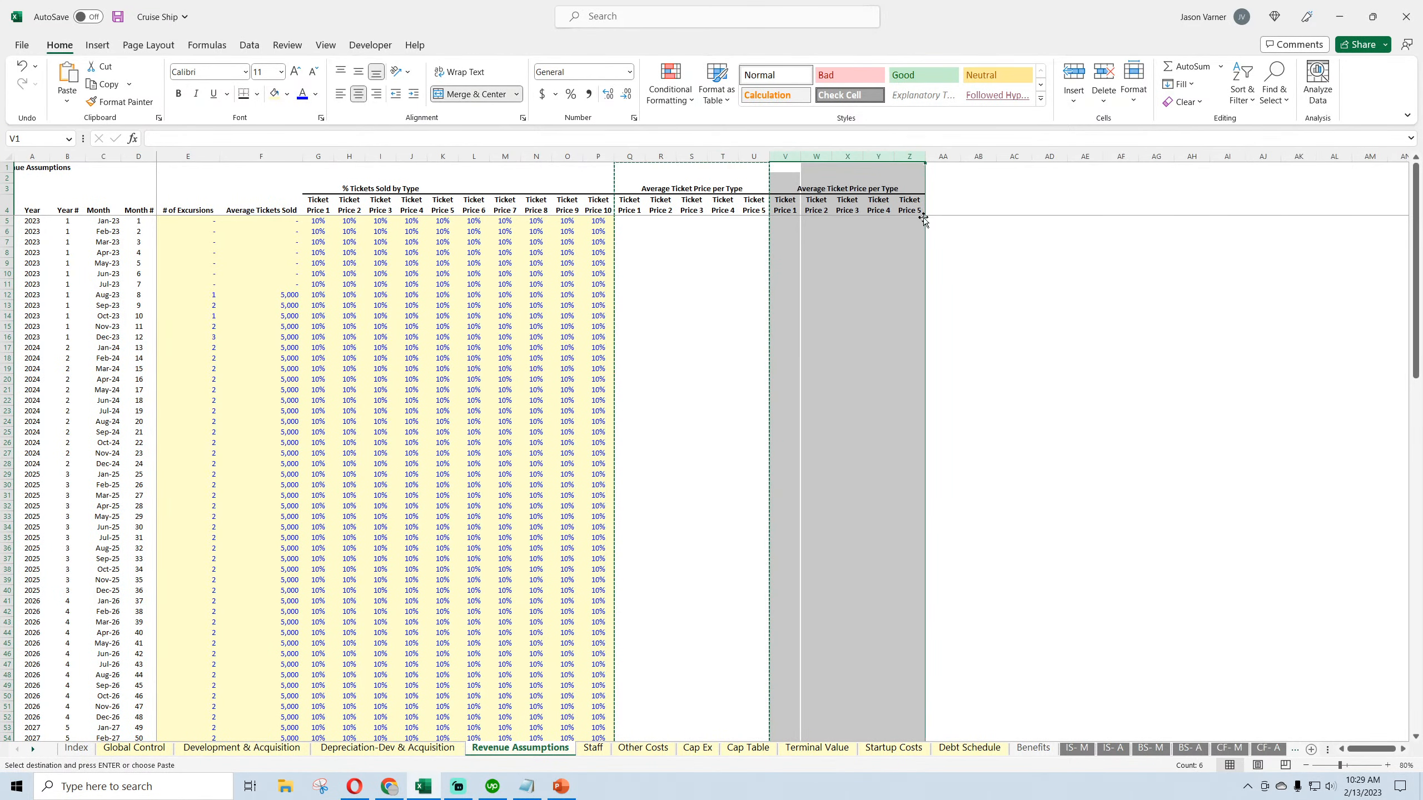
right_click(935, 161)
click(969, 256)
right_click(1096, 158)
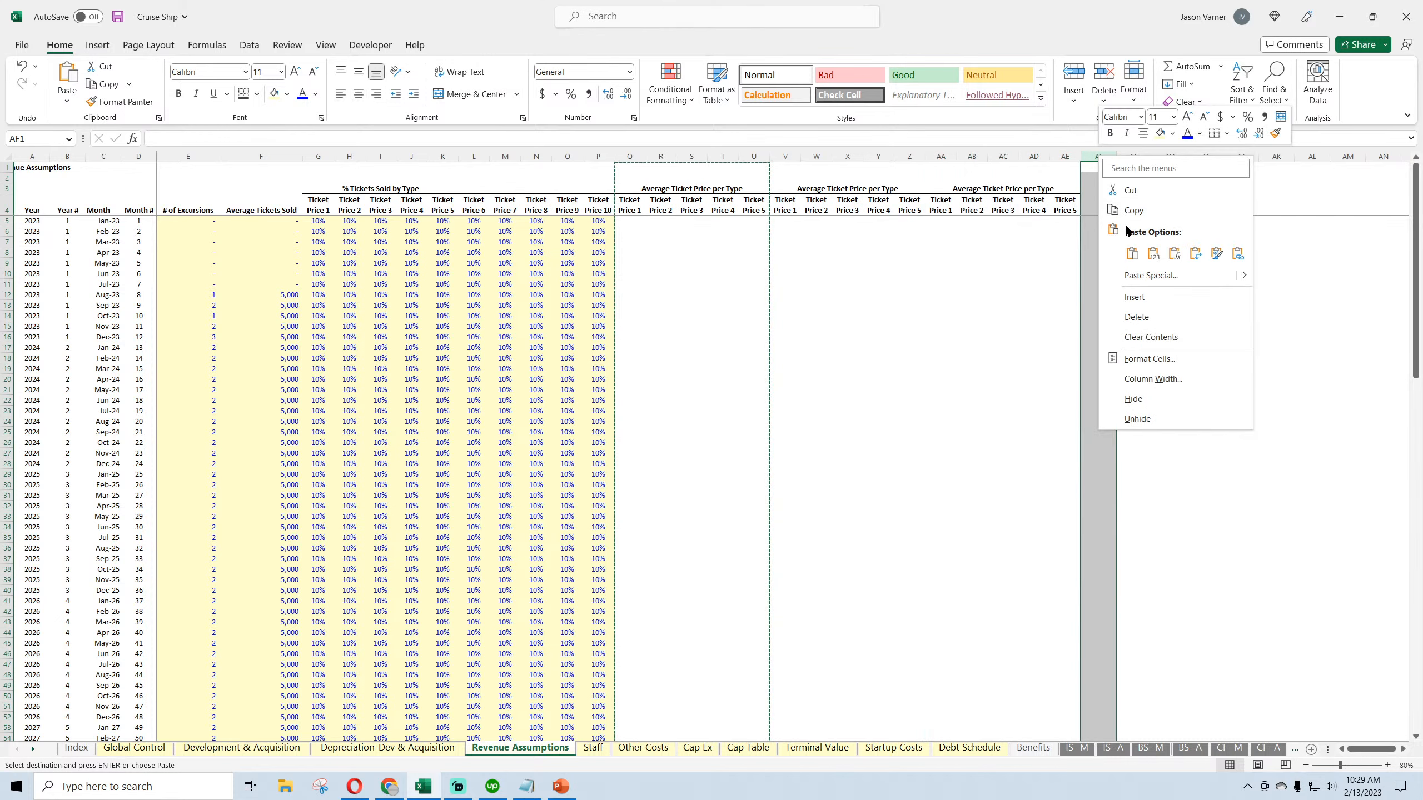
click(1131, 252)
Clear the contents of the duplicated headers in V3:AK4
drag(1254, 191, 784, 210)
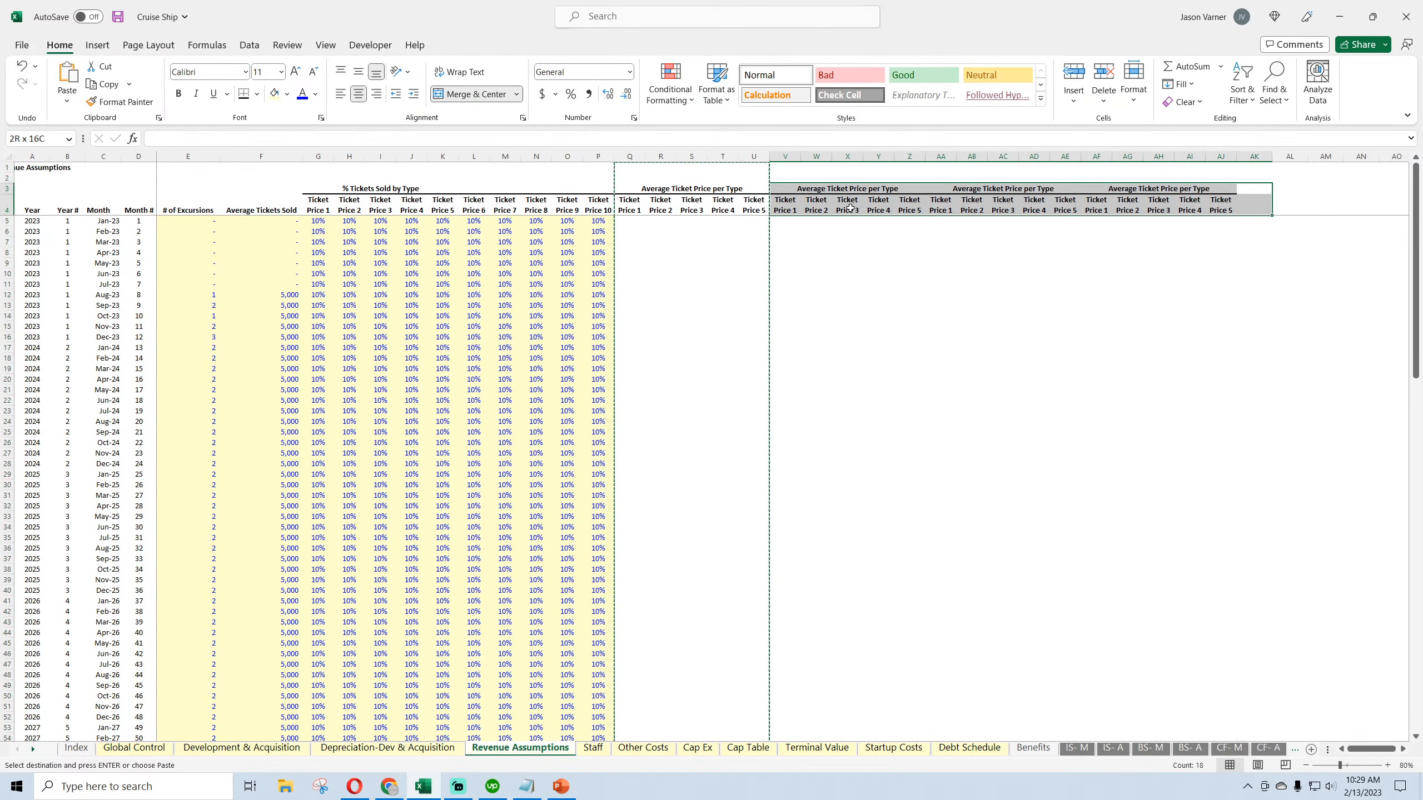
right_click(849, 209)
click(900, 408)
Merge and center the Average Ticket Price per Type heading across Q3:Z3 and extend the headers below it through Ticket Price 10
click(719, 188)
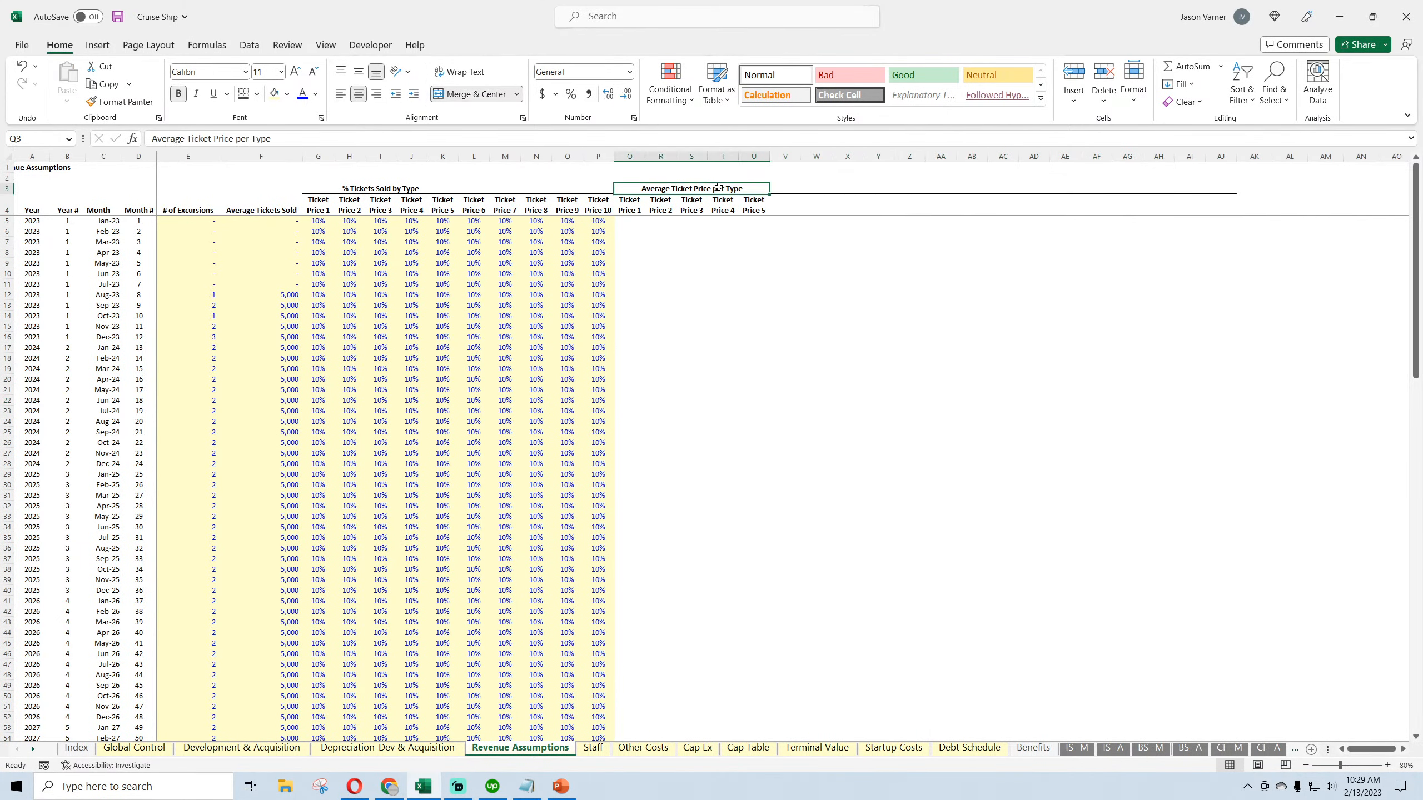
drag(734, 191, 921, 189)
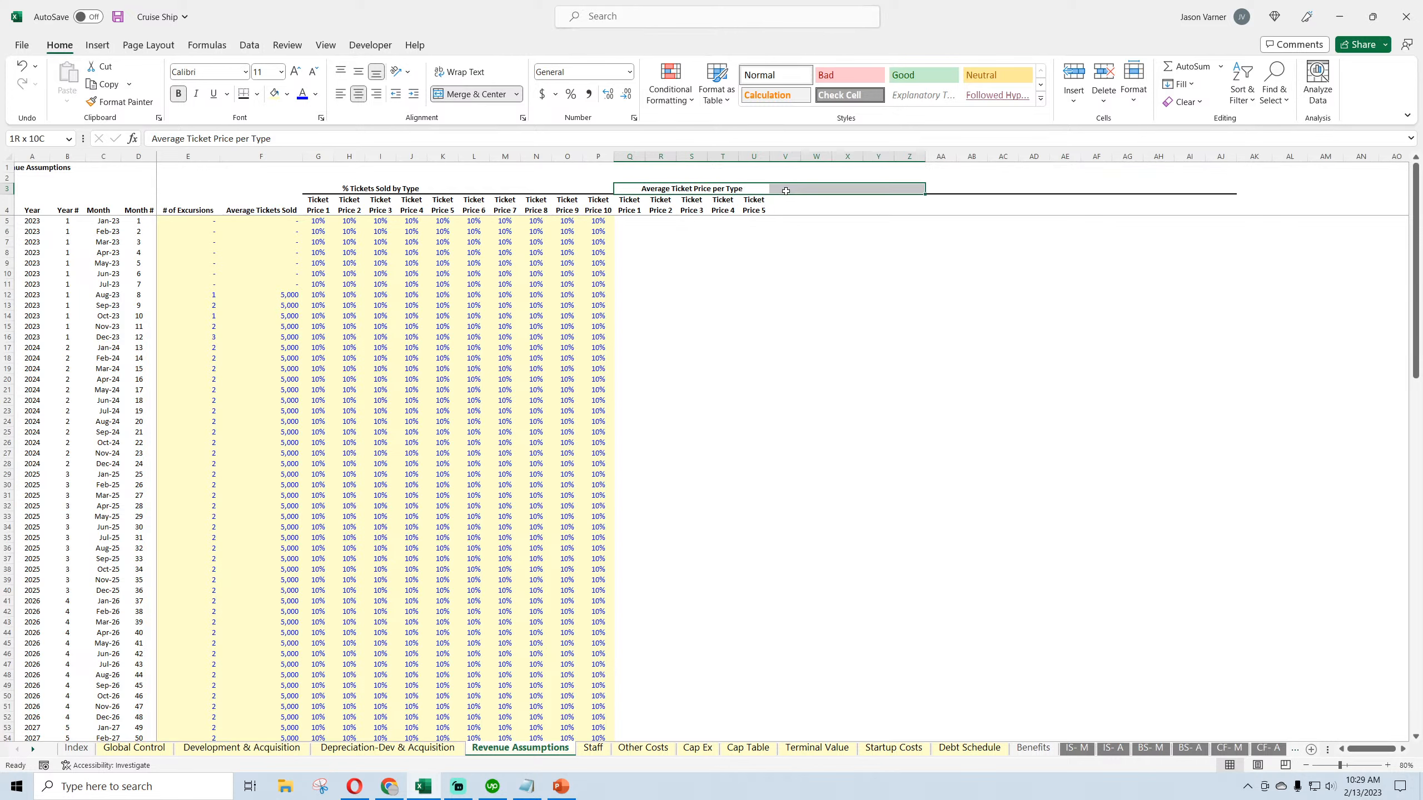
click(465, 94)
click(465, 94)
click(730, 275)
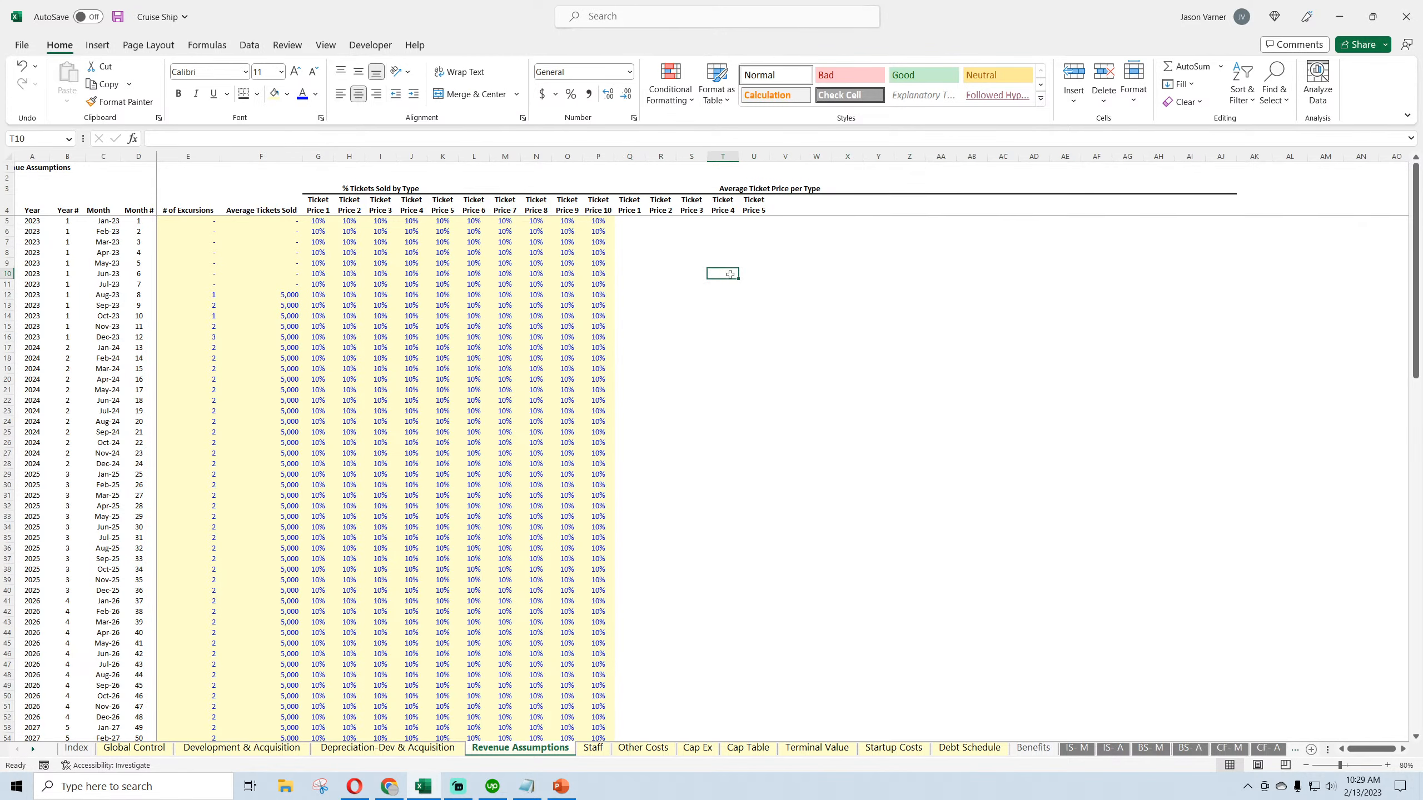
drag(634, 205, 924, 208)
click(912, 293)
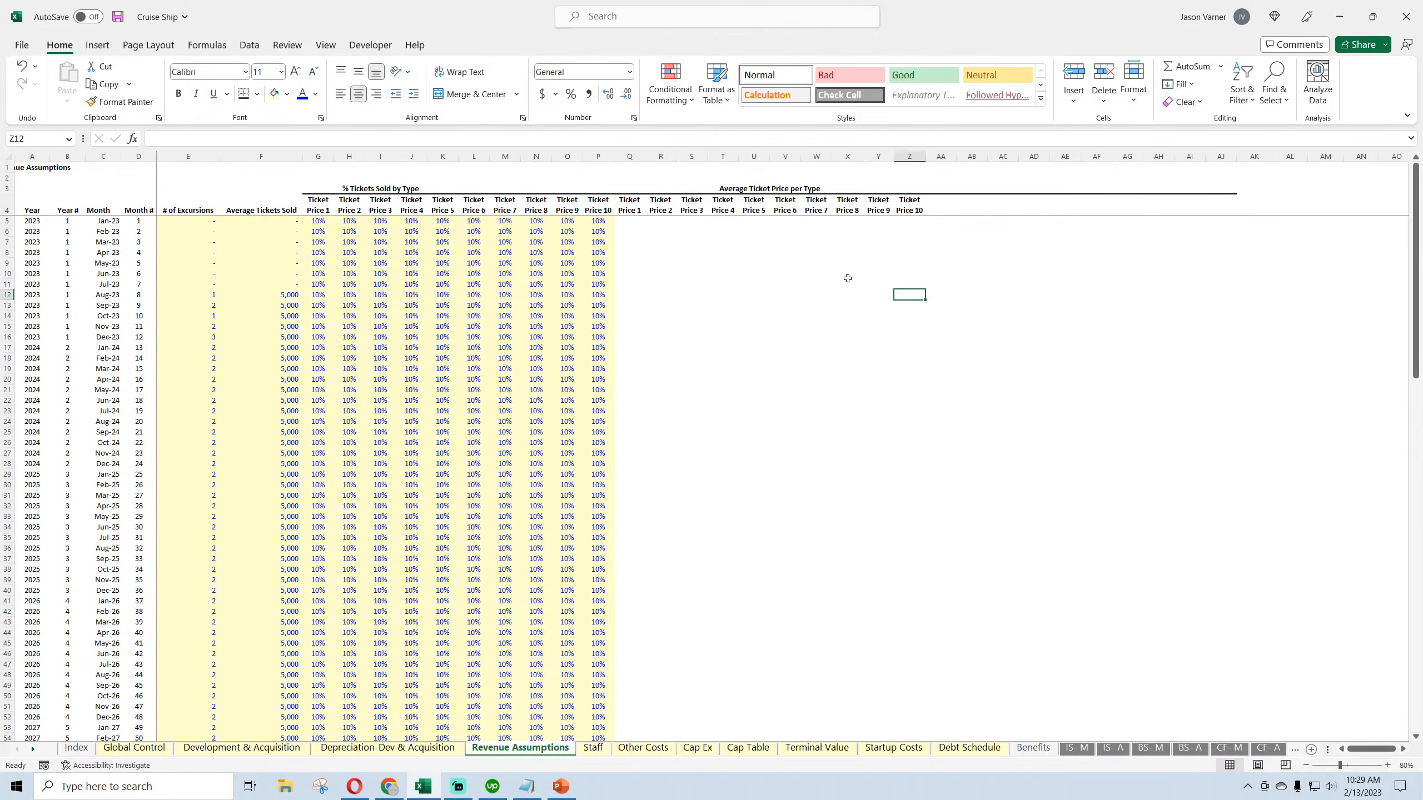
Format Q5 as a yellow input cell with a custom whole-dollar format showing zero as a dash, and enter 55
click(631, 225)
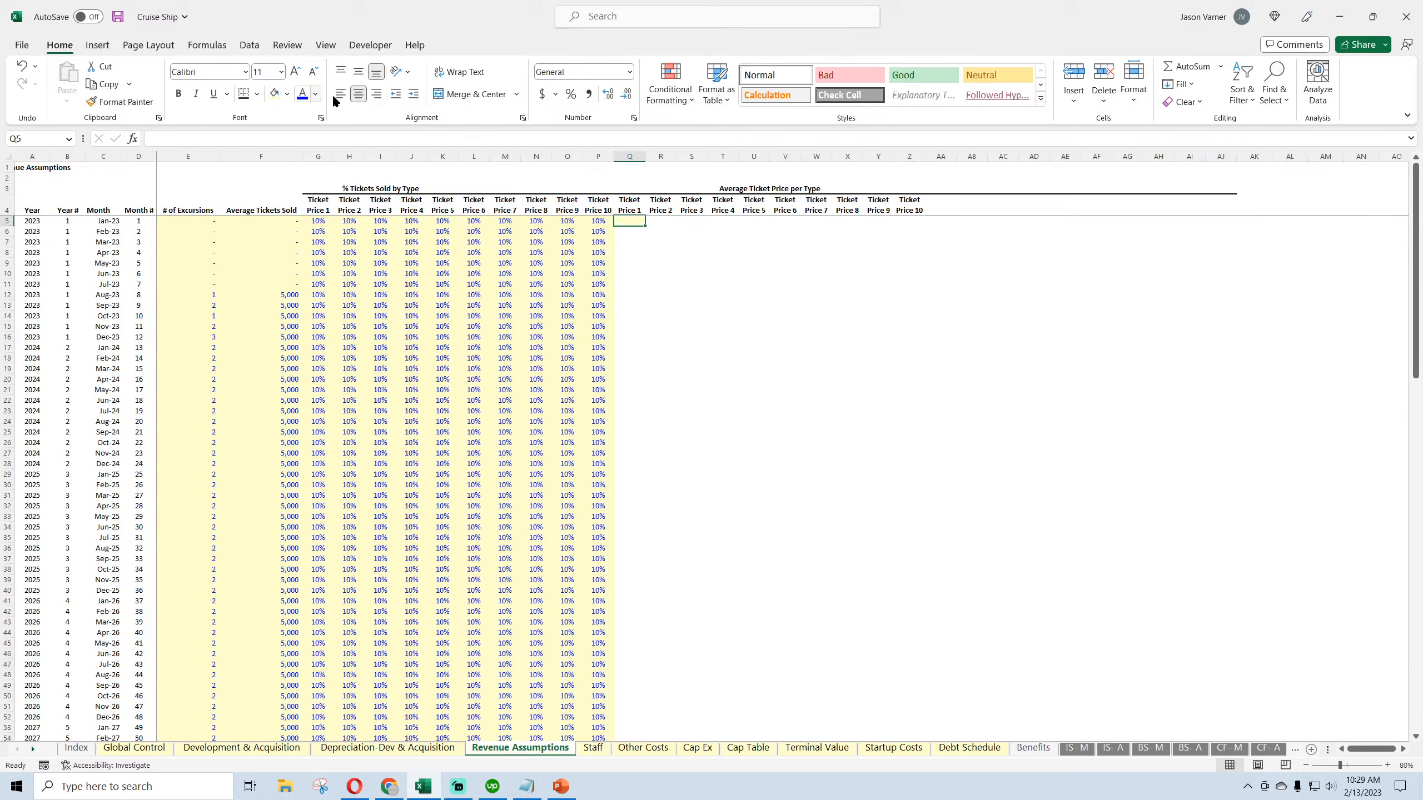
click(633, 117)
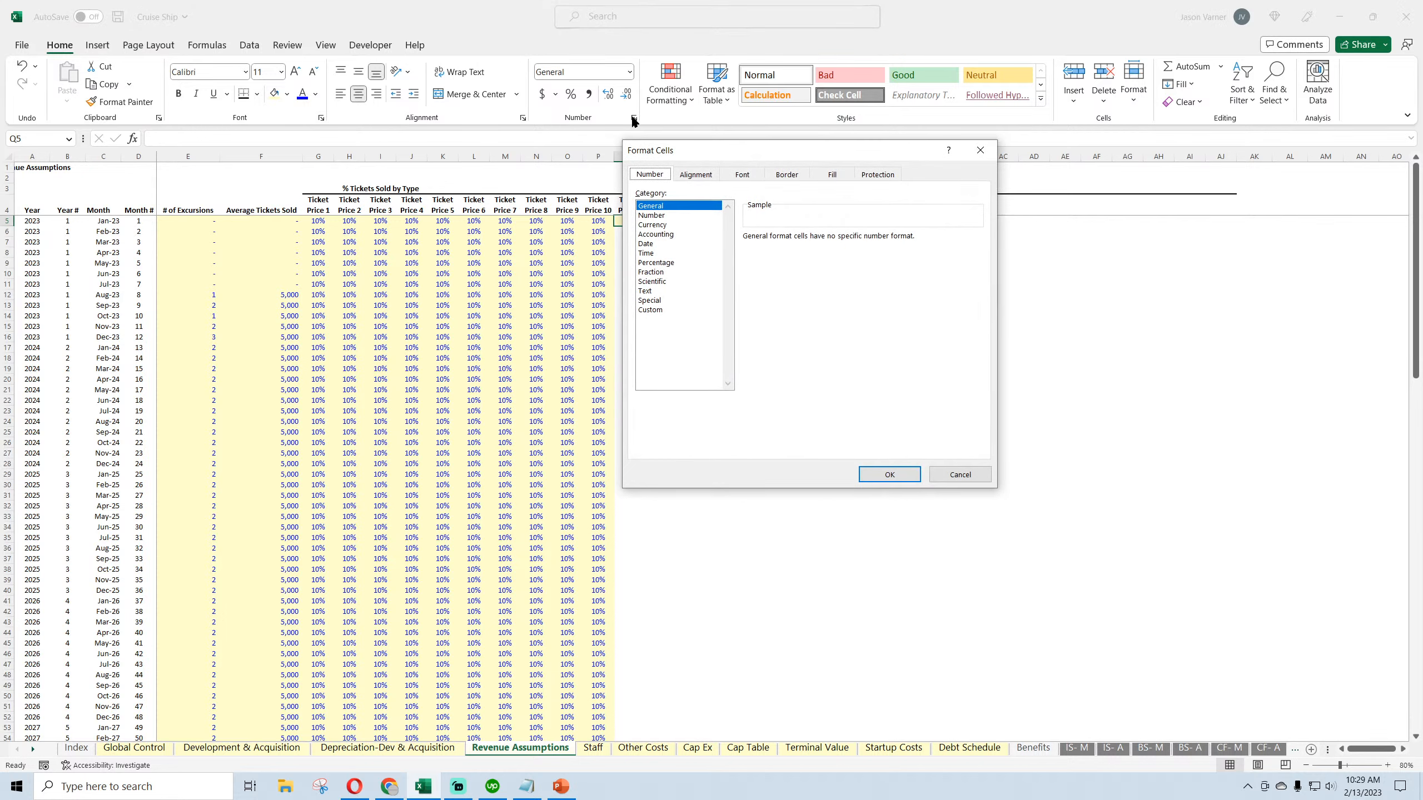
click(652, 224)
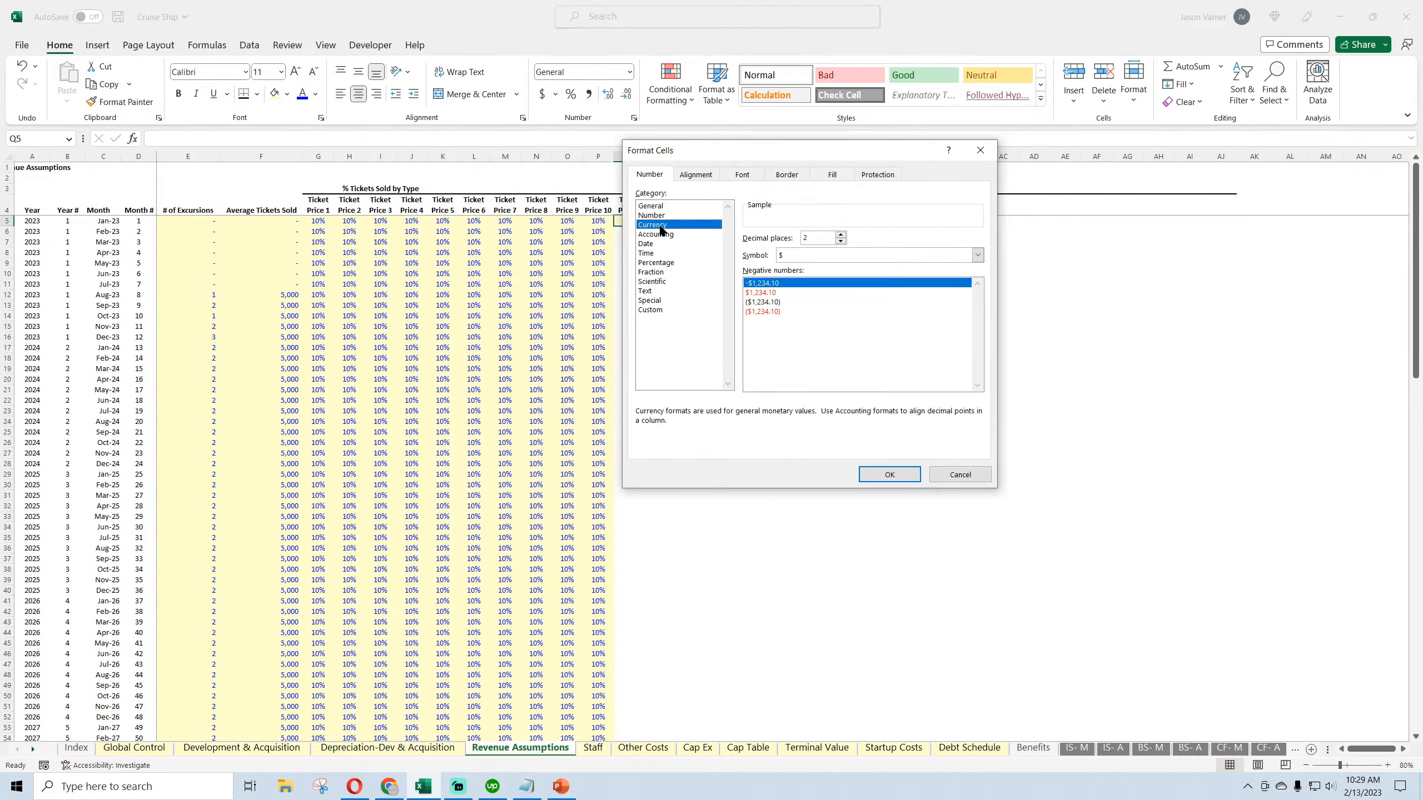
click(661, 312)
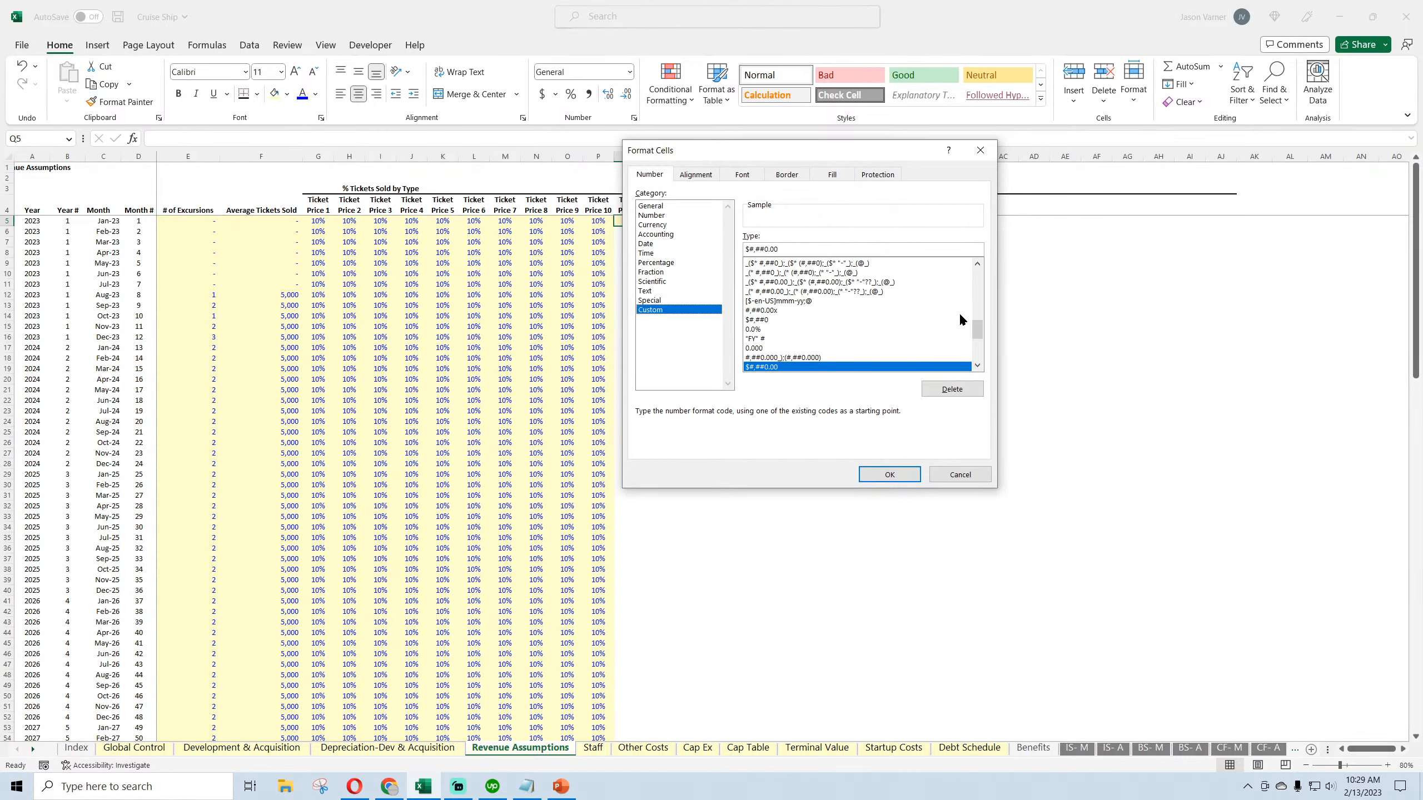
scroll(960, 319, down, 4)
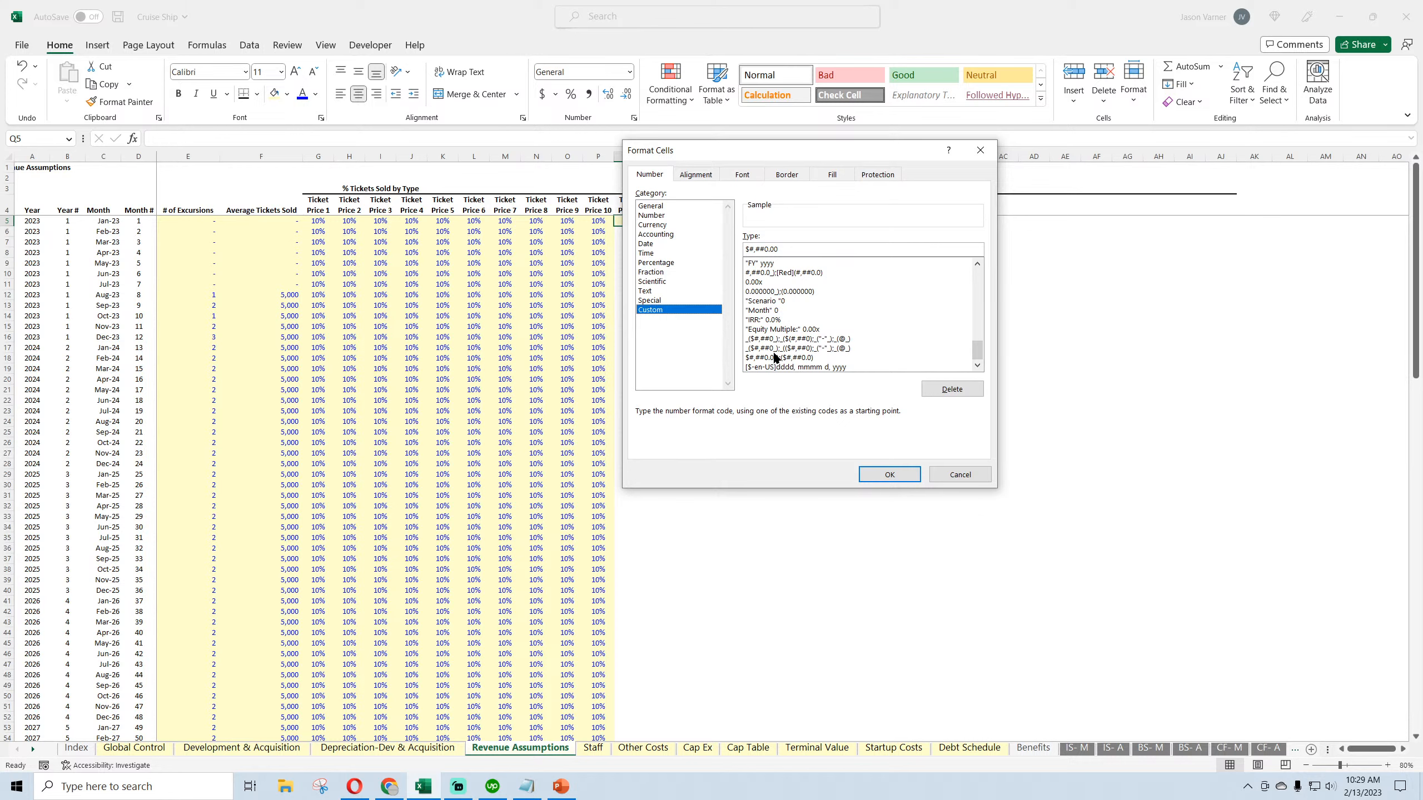
click(795, 339)
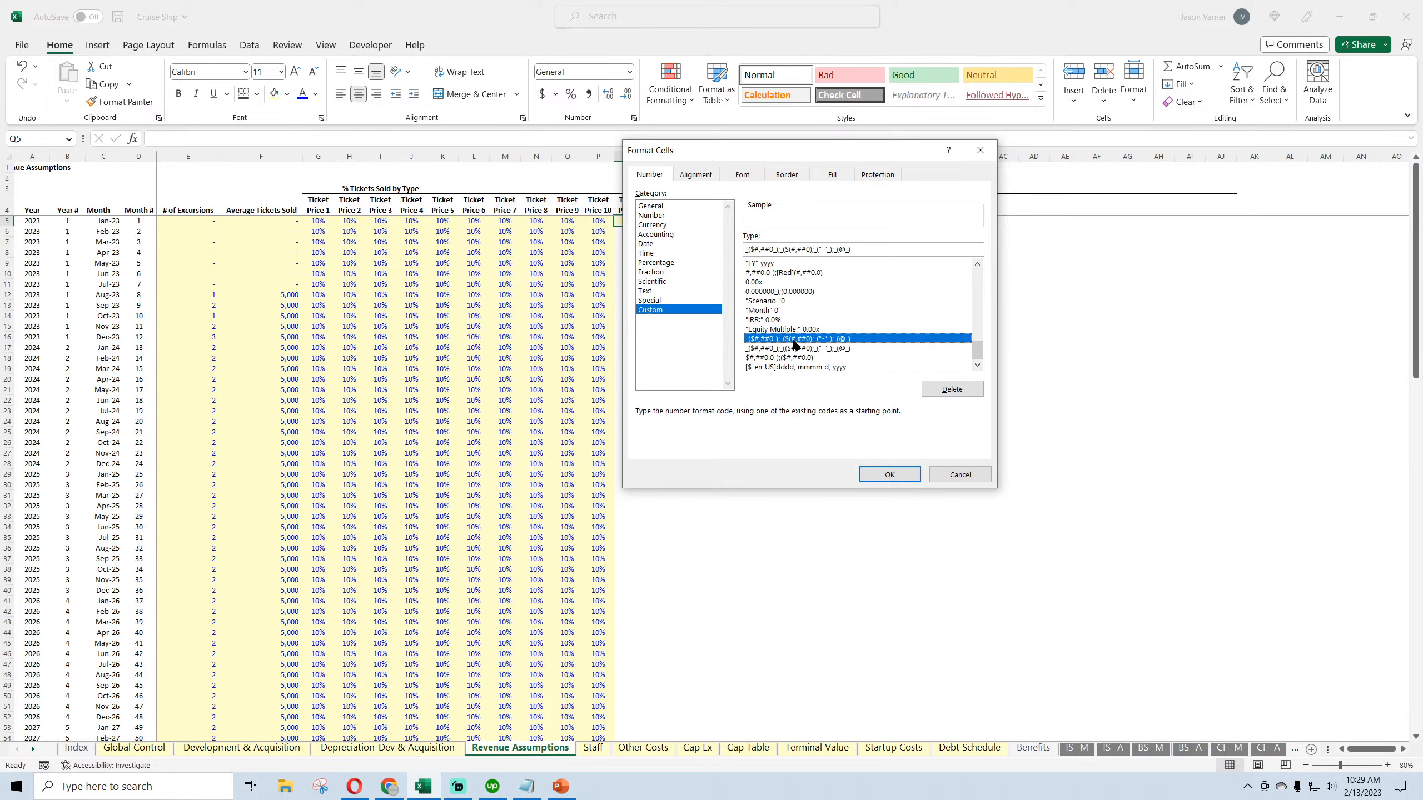
click(890, 474)
text(55)
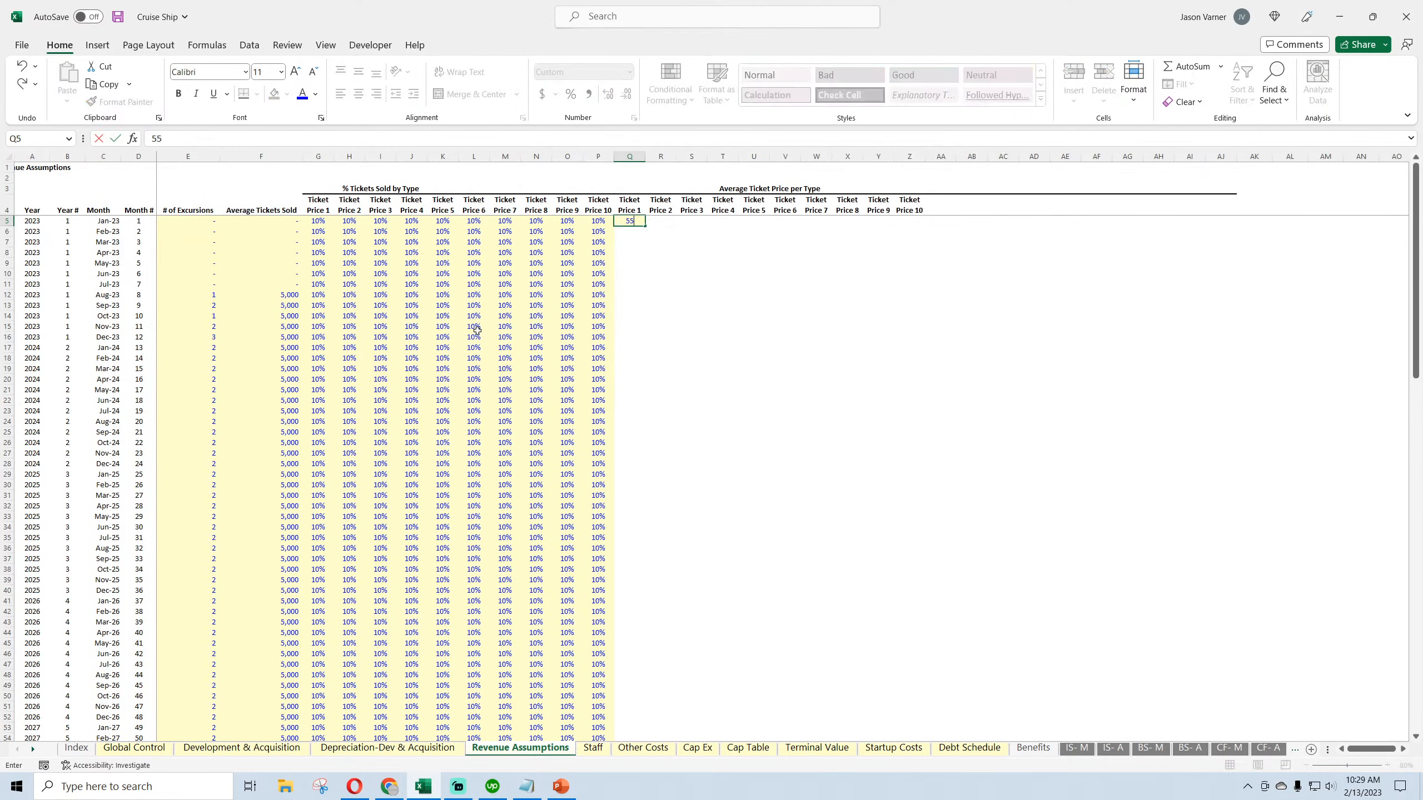
key(Return)
Set the Jan-23 Ticket Price 1 in Q5 to 850 and fill it across to Z5 and down through all months
click(631, 221)
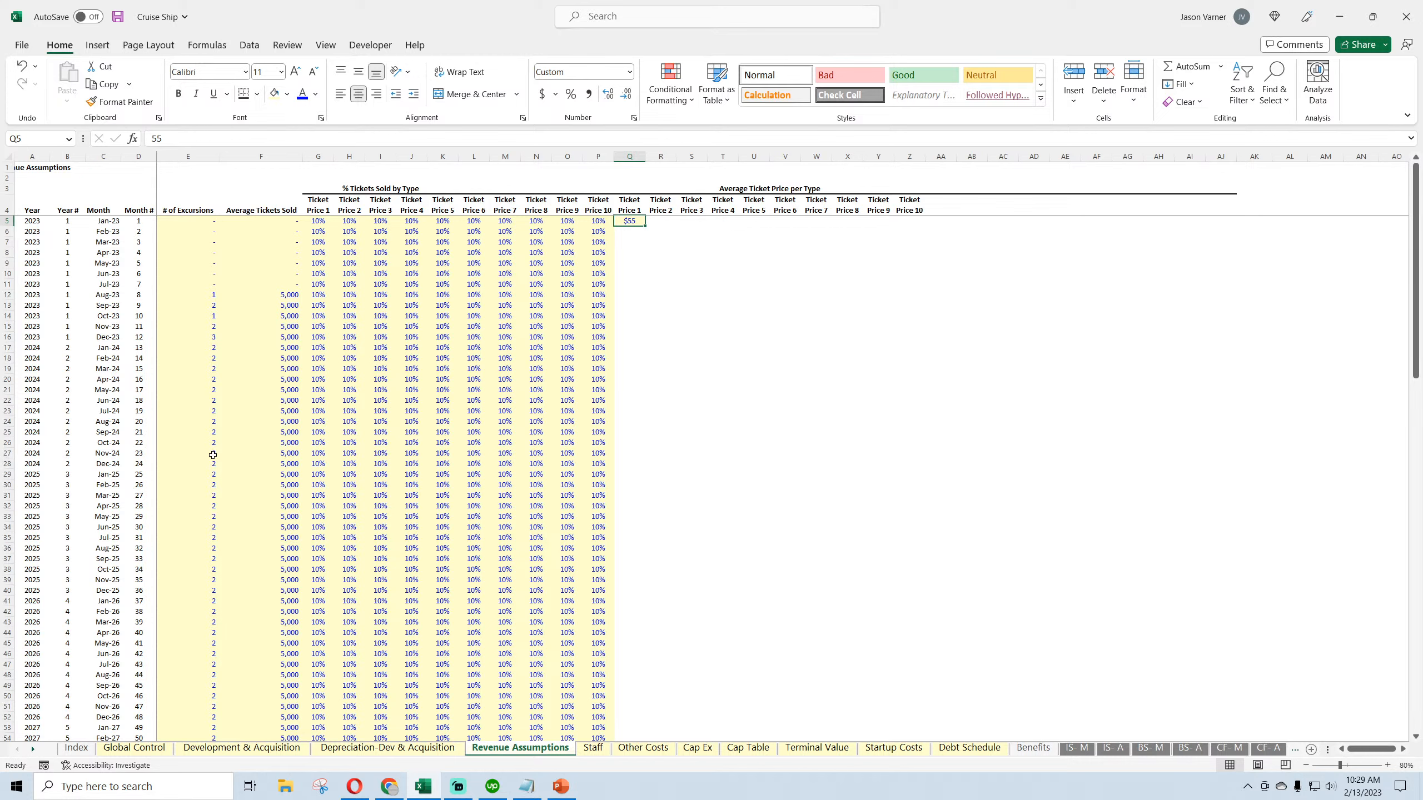
text(850)
key(Return)
click(637, 221)
drag(645, 226, 919, 224)
double_click(925, 225)
Try 0 in R7:R9 and 50, 5.5 and 850 in R11 to test the Ticket Price 2 number format
click(660, 242)
text(0 0 0)
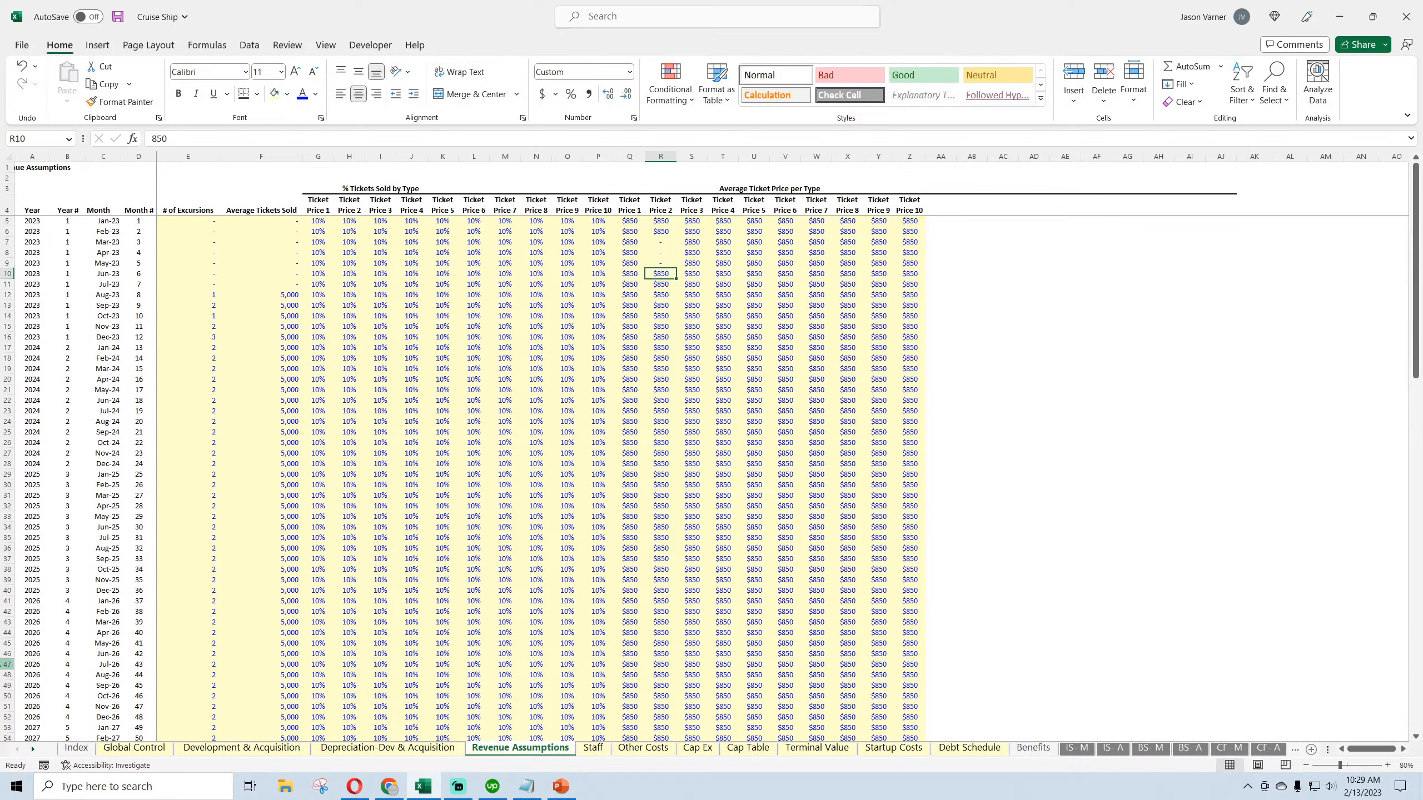
key(Down)
text(50.)
key(Escape)
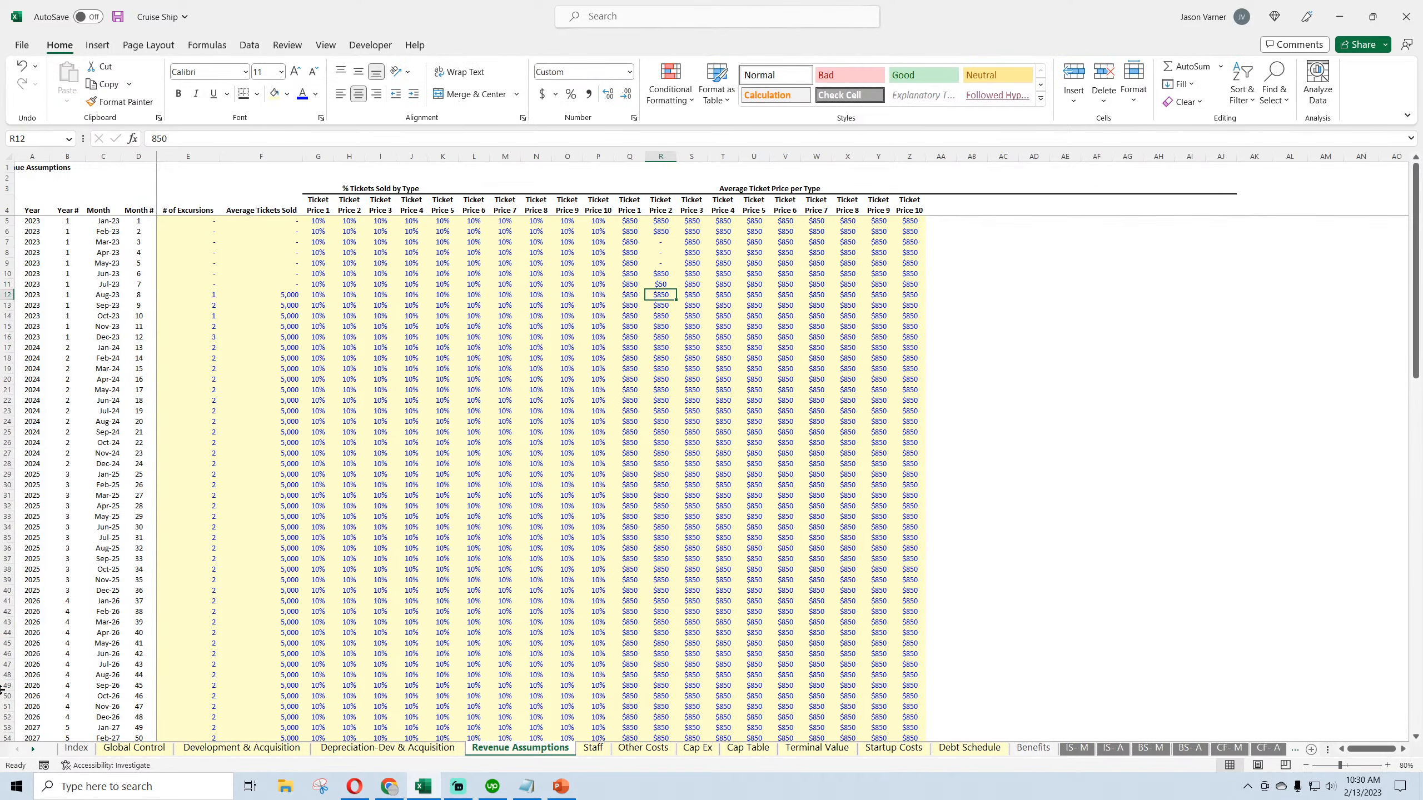
text(5.5)
key(Return)
key(Up)
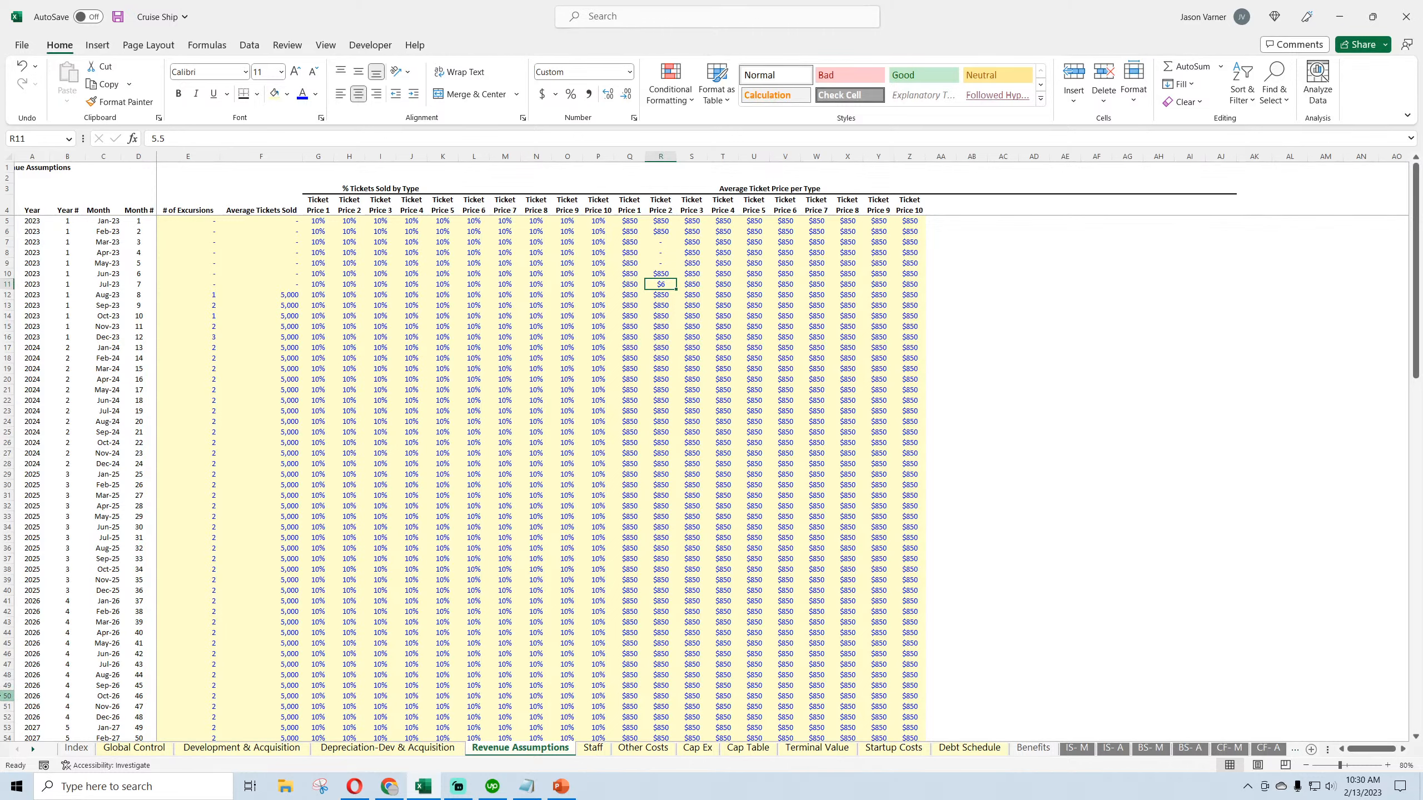
text(850)
key(Return)
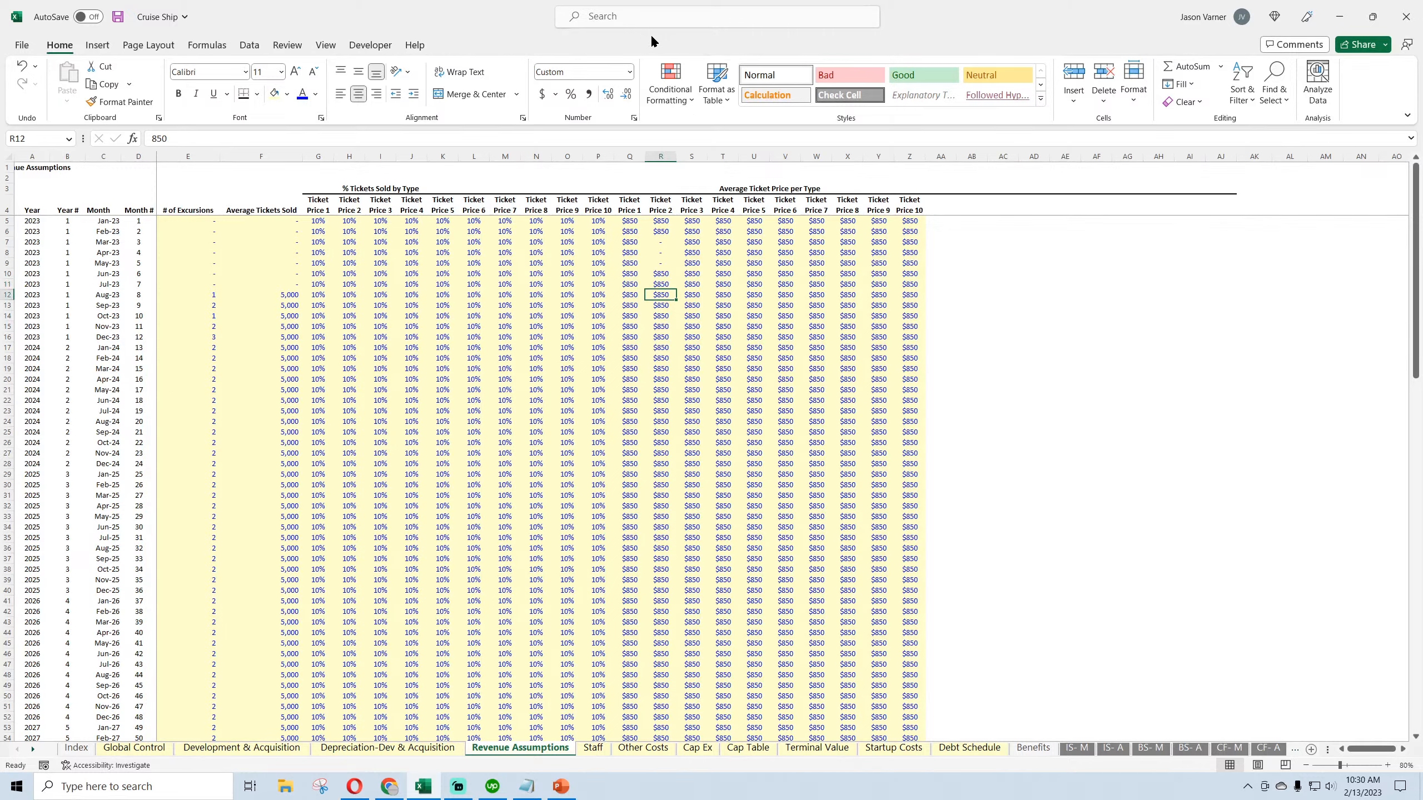
Refill the 850 price from Q5 across to Z5 and down through all months, replacing the test values
click(637, 222)
drag(644, 226, 927, 226)
double_click(927, 226)
click(653, 223)
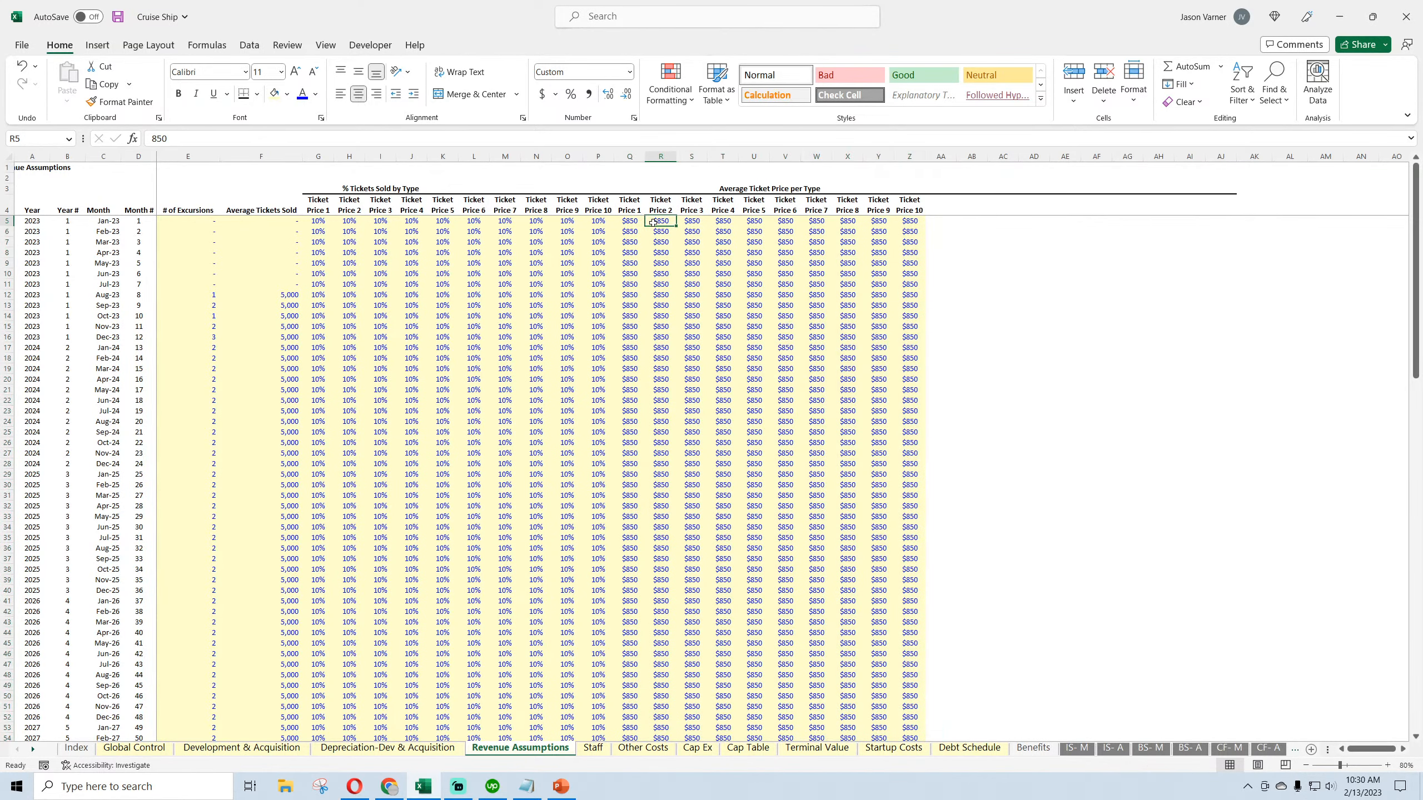
Widen columns G:Z slightly to one uniform column width
drag(318, 156, 909, 156)
right_click(909, 157)
click(964, 382)
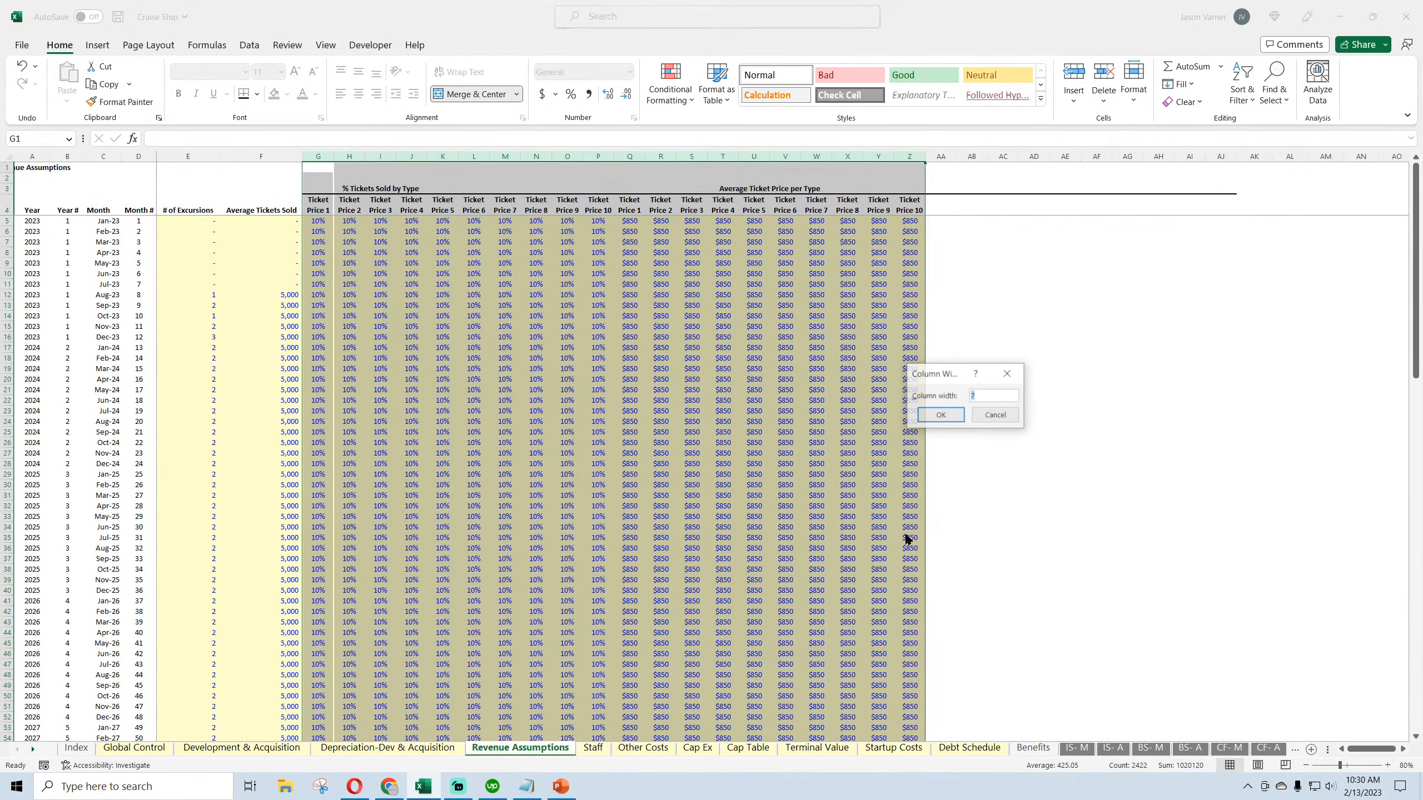
key(Return)
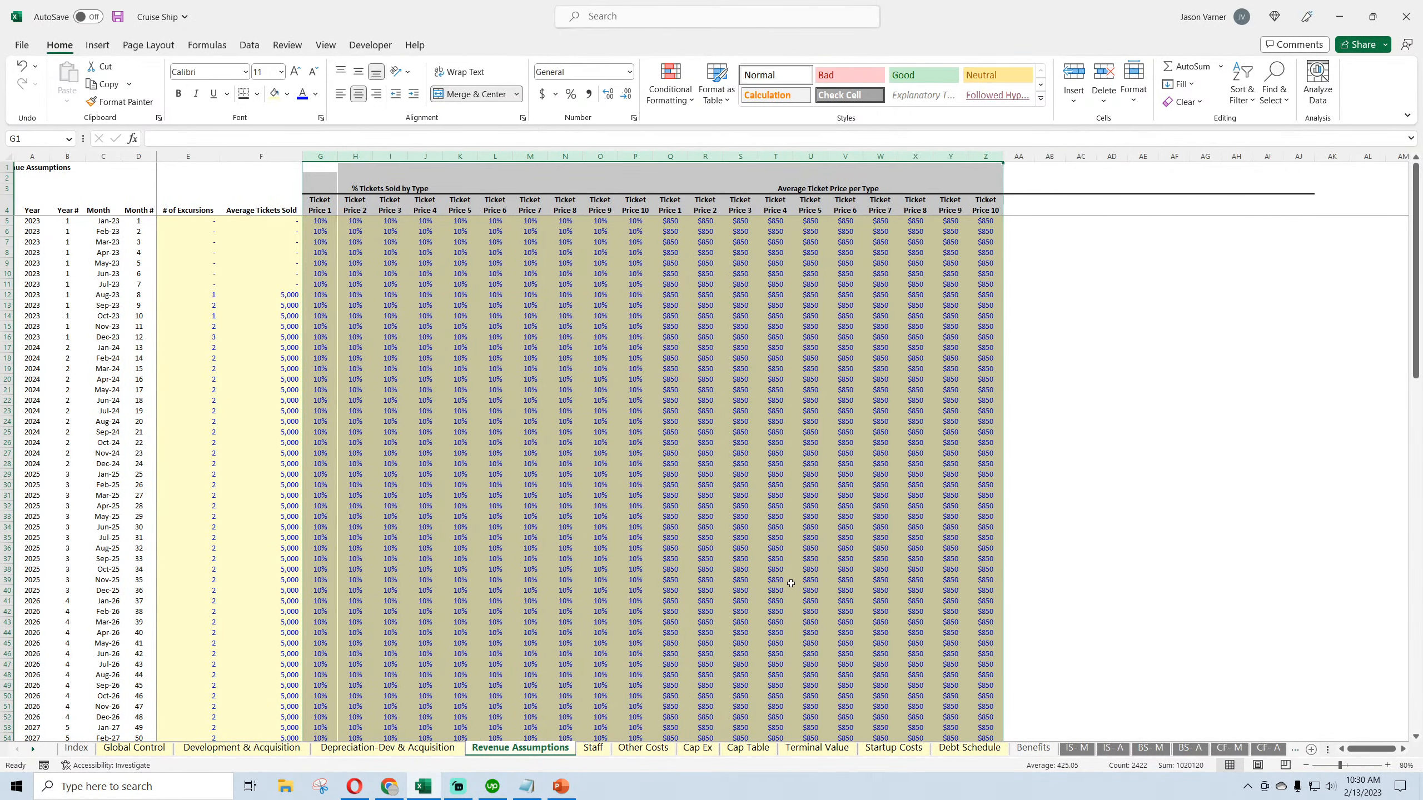
Try a price of 10,000 in R5 to test the column width, and set the cell back to 850
click(714, 222)
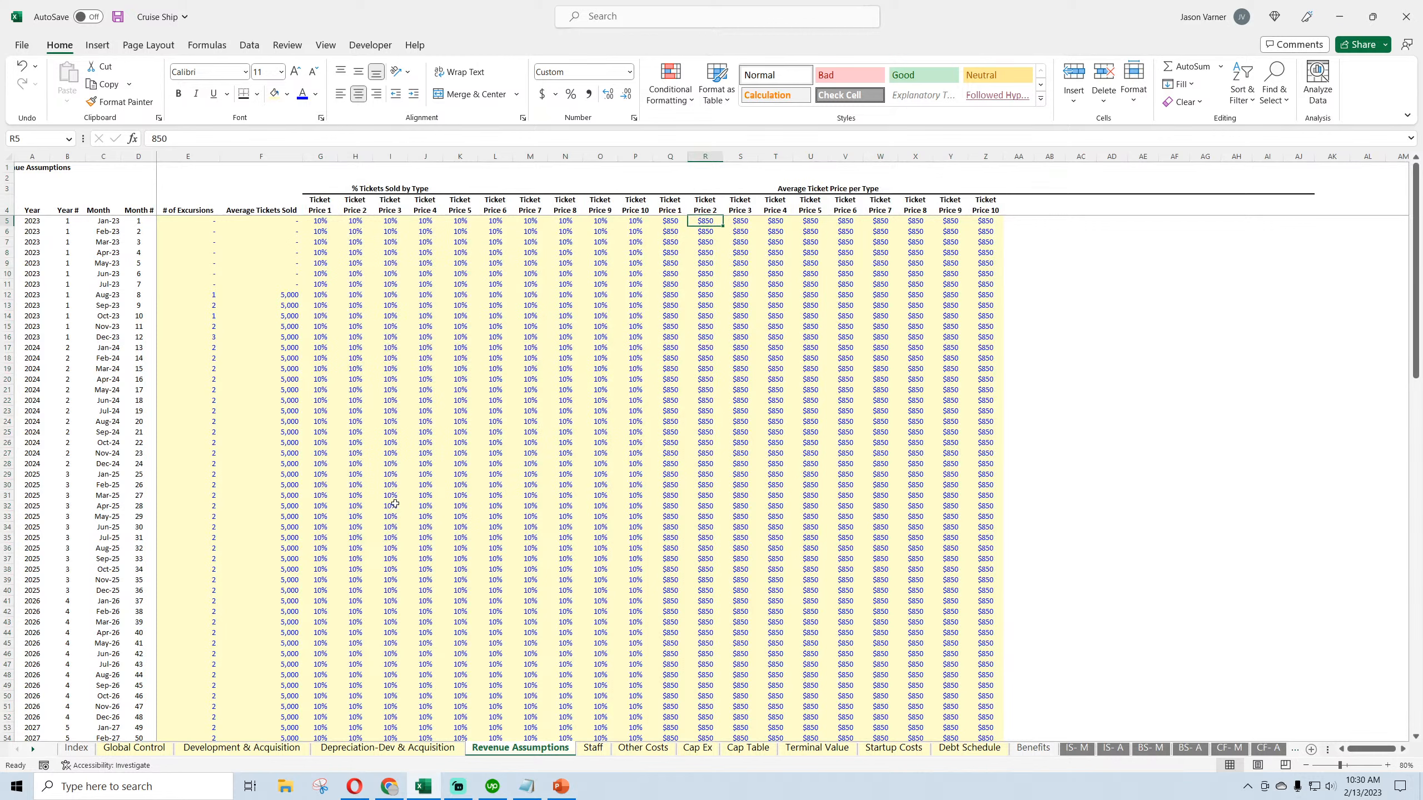
text(10,000)
key(Return)
key(Up)
text(850)
key(Return)
Set the Ticket Price 1 share of tickets sold in G5 to 5% and fill it down through all months
click(312, 223)
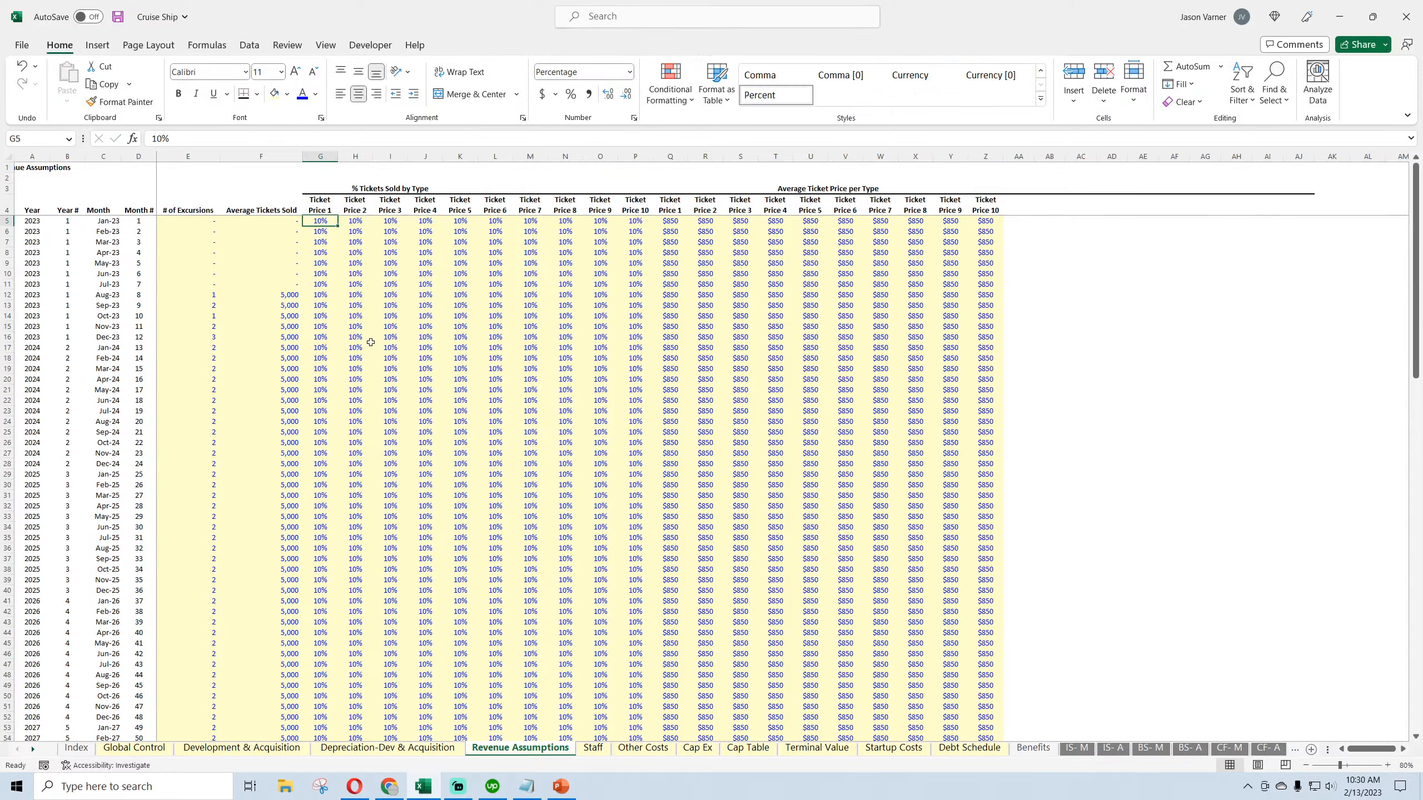
text(5)
key(Return)
click(333, 223)
double_click(338, 226)
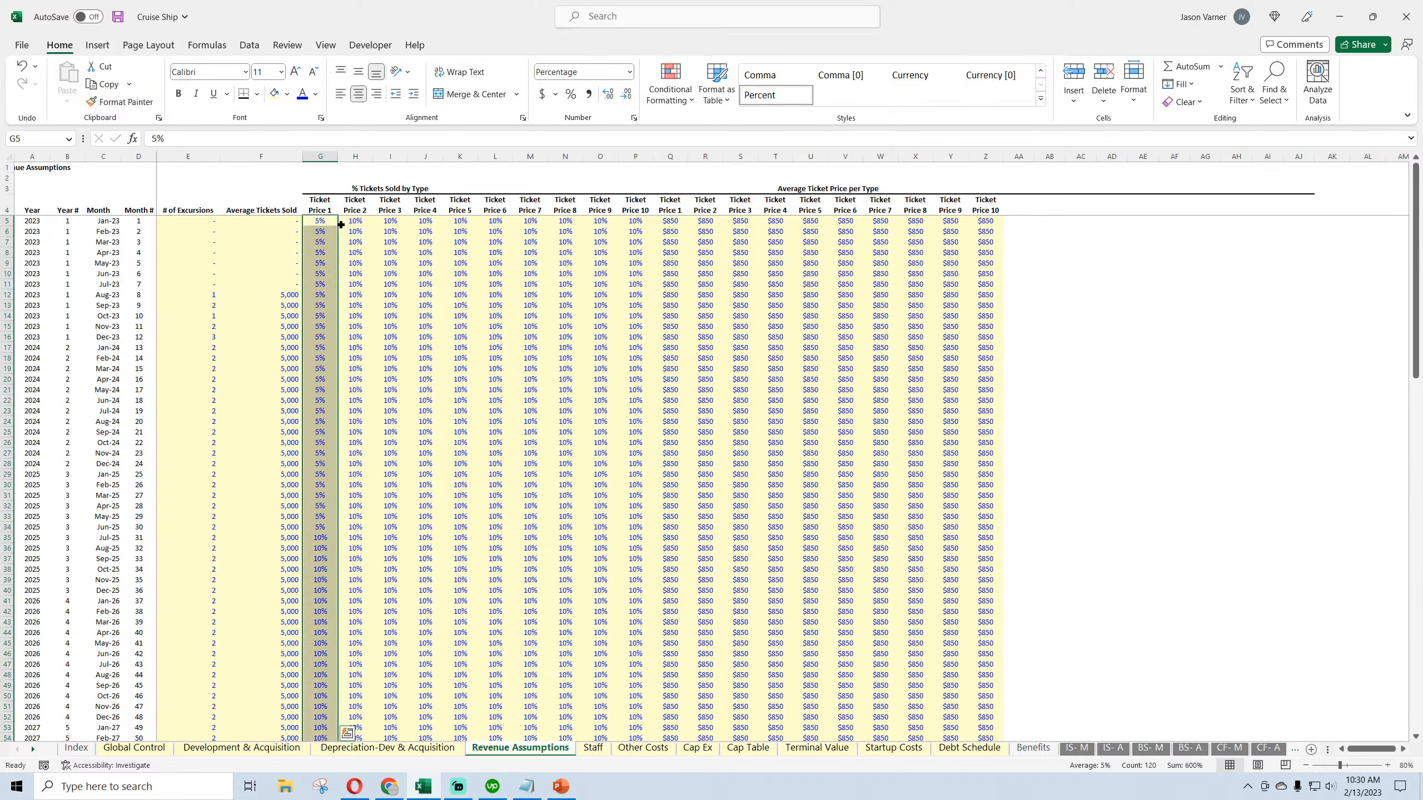
click(353, 222)
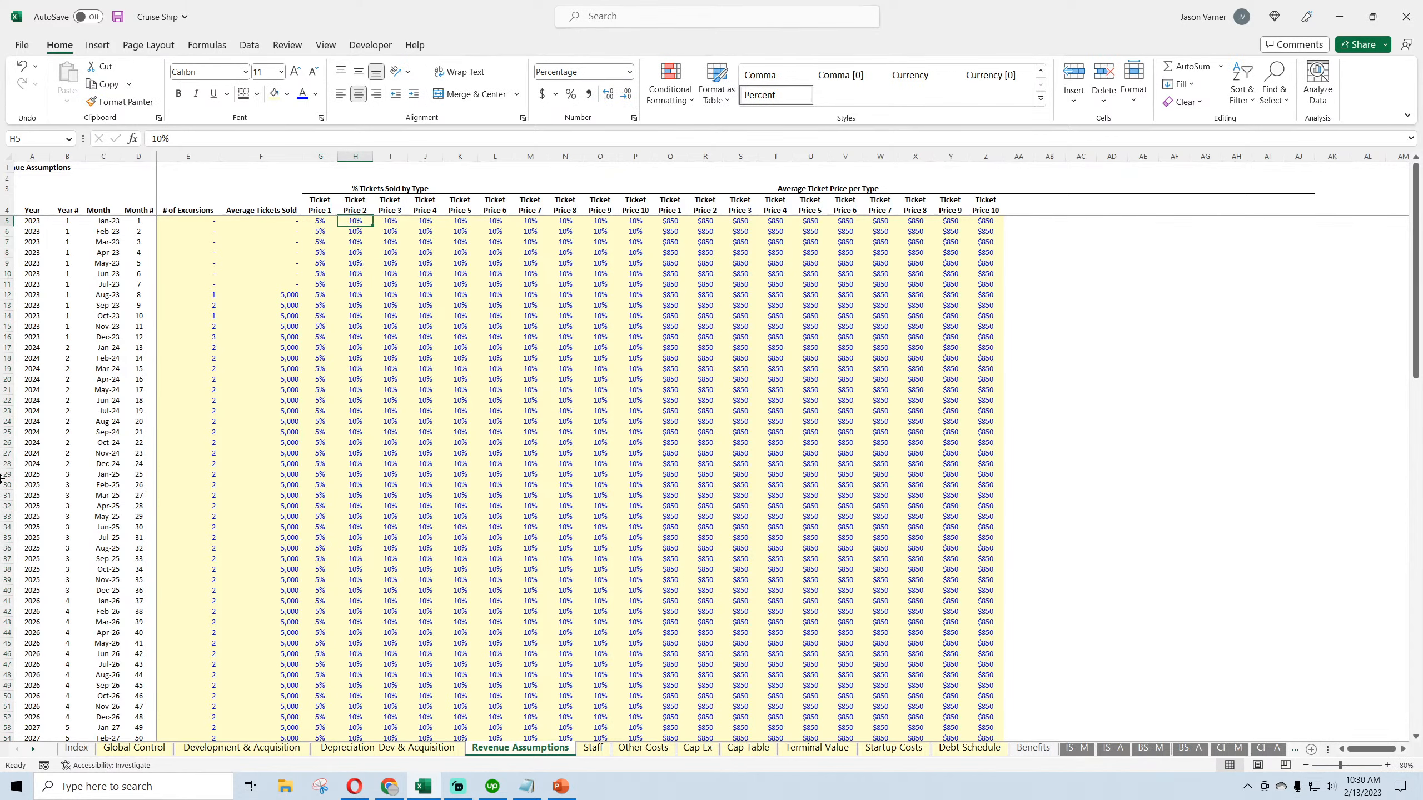
Set the Ticket Price 2 share of tickets sold in H5 to 15% and fill it down through all months
text(15)
key(Return)
click(365, 223)
double_click(373, 225)
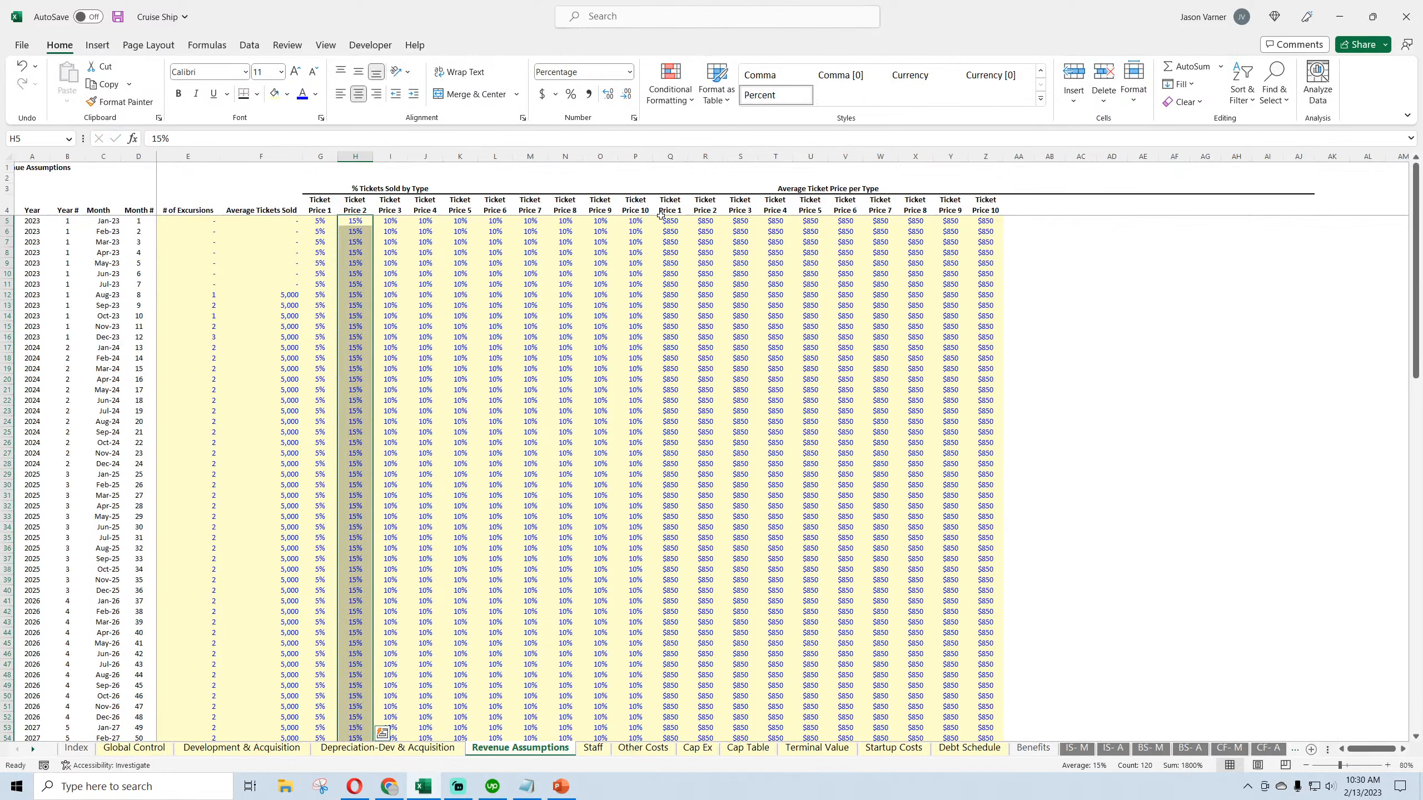
Add a thick solid border along the right edge of the percentage block, from the Ticket Price 10 header in P4 down through all months
drag(635, 205, 602, 205)
key(ctrl+shift+Down)
click(258, 94)
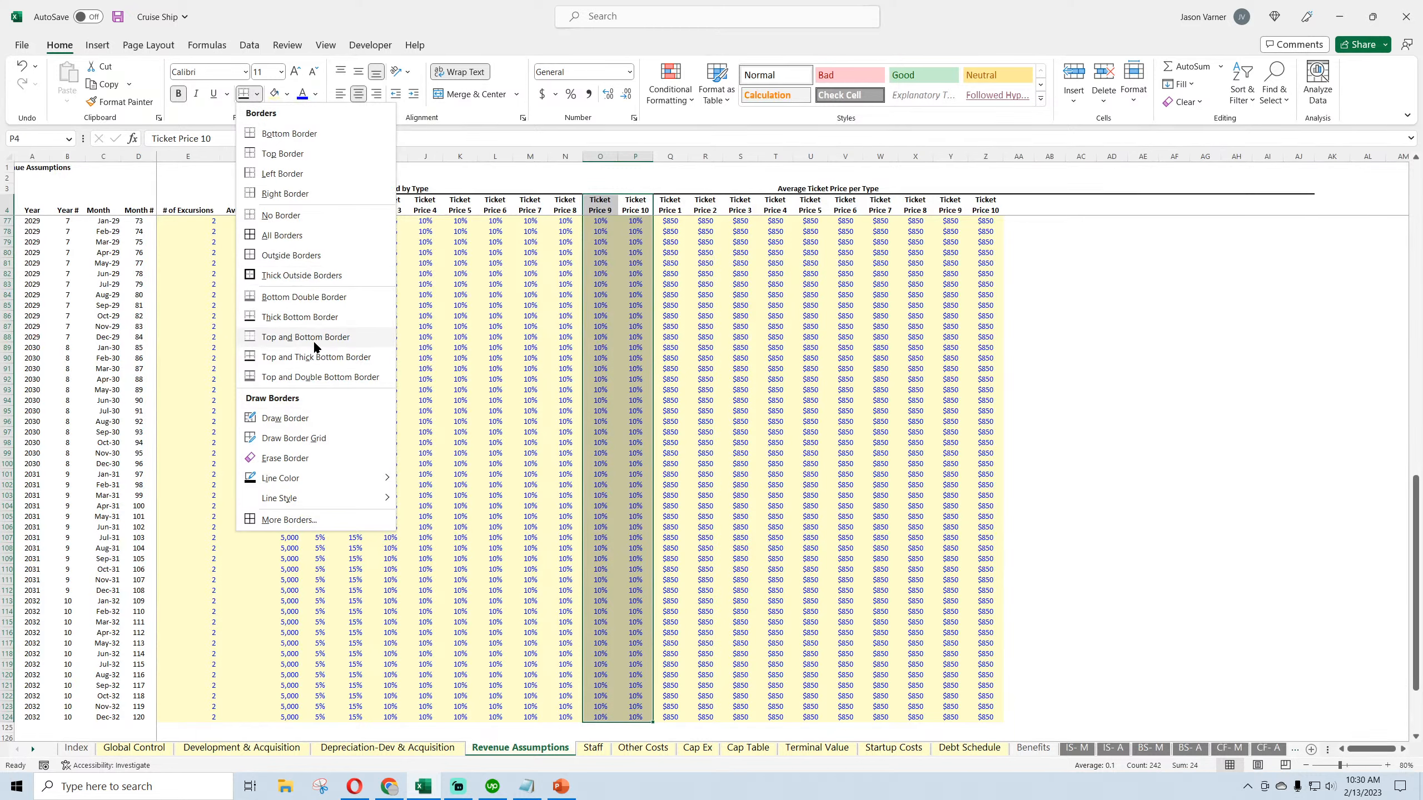
mouse_move(303, 495)
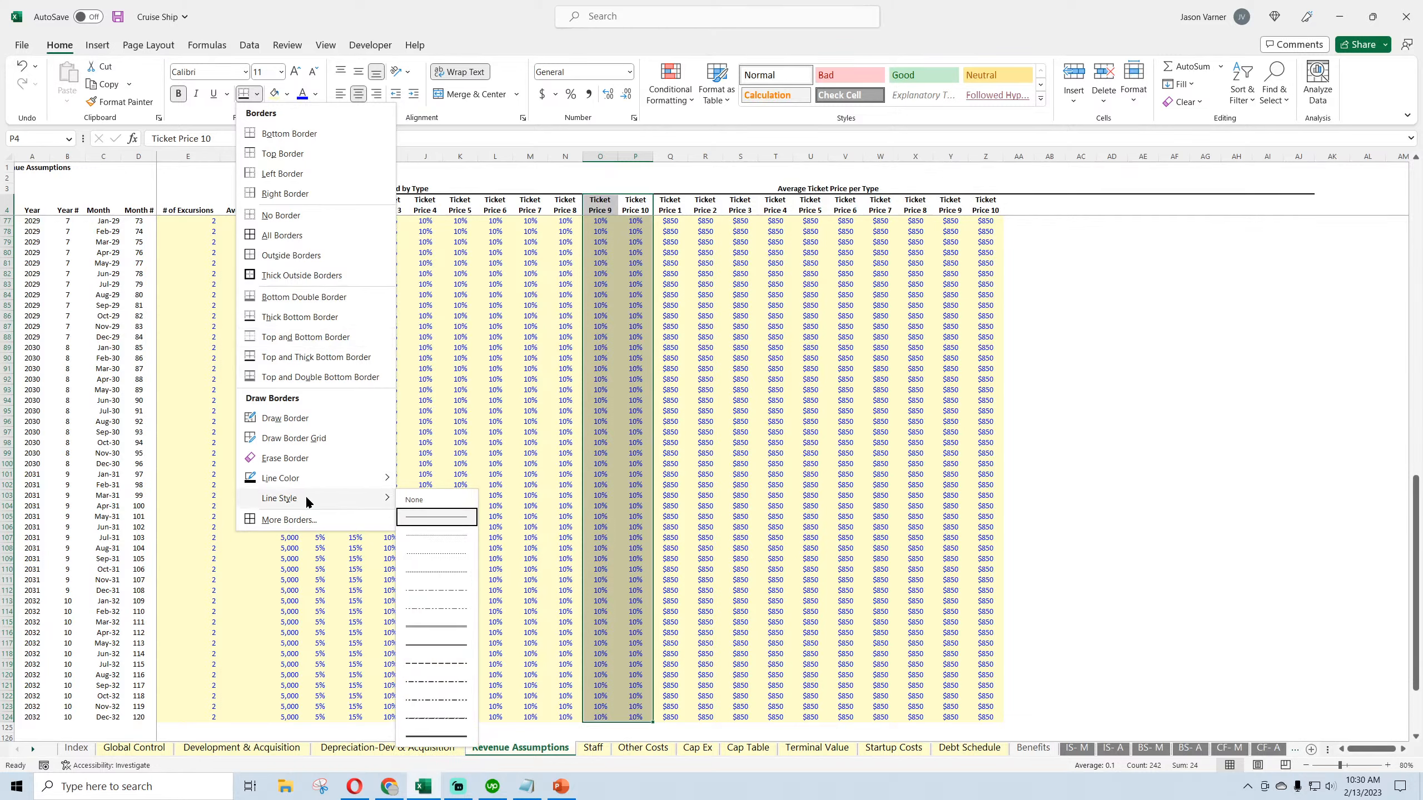
click(437, 646)
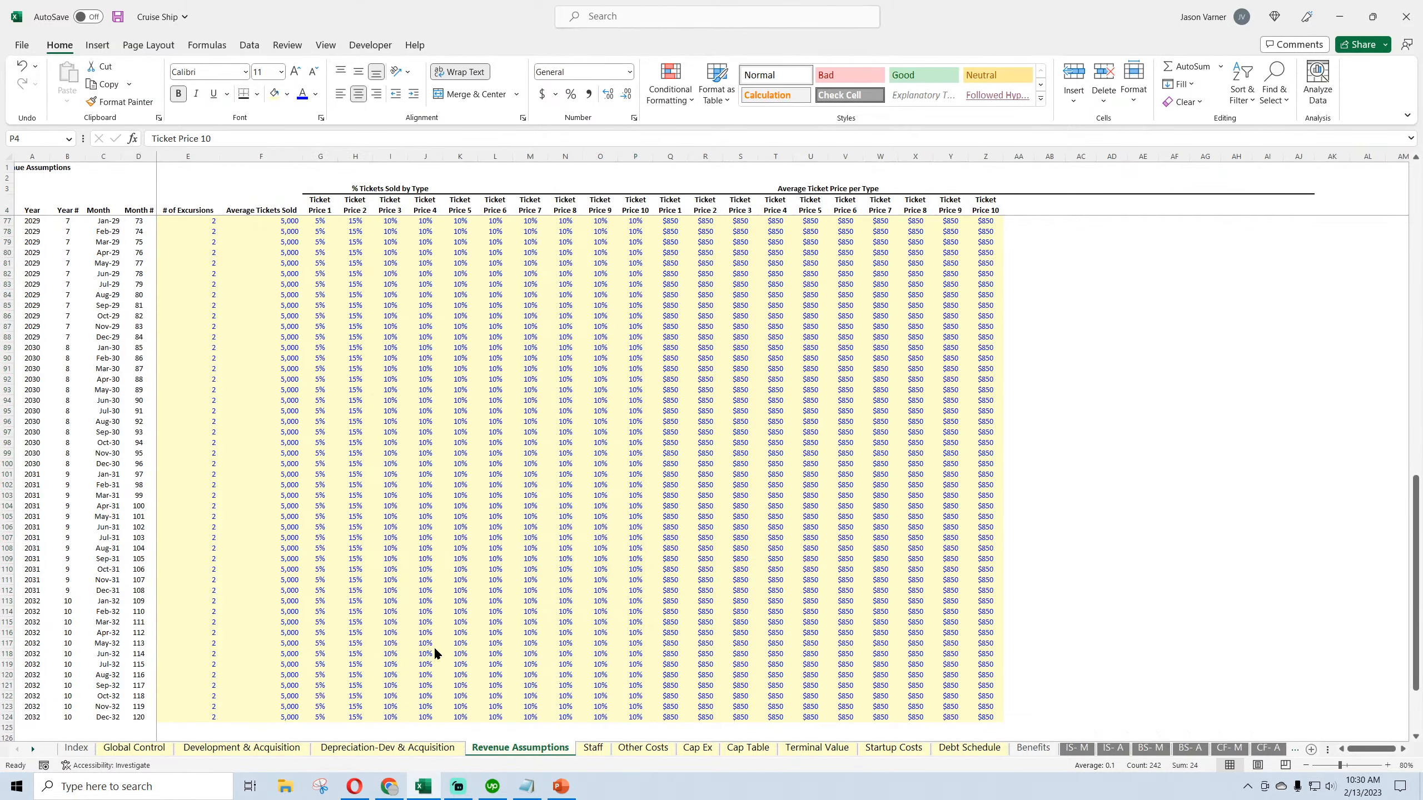
click(257, 93)
click(285, 194)
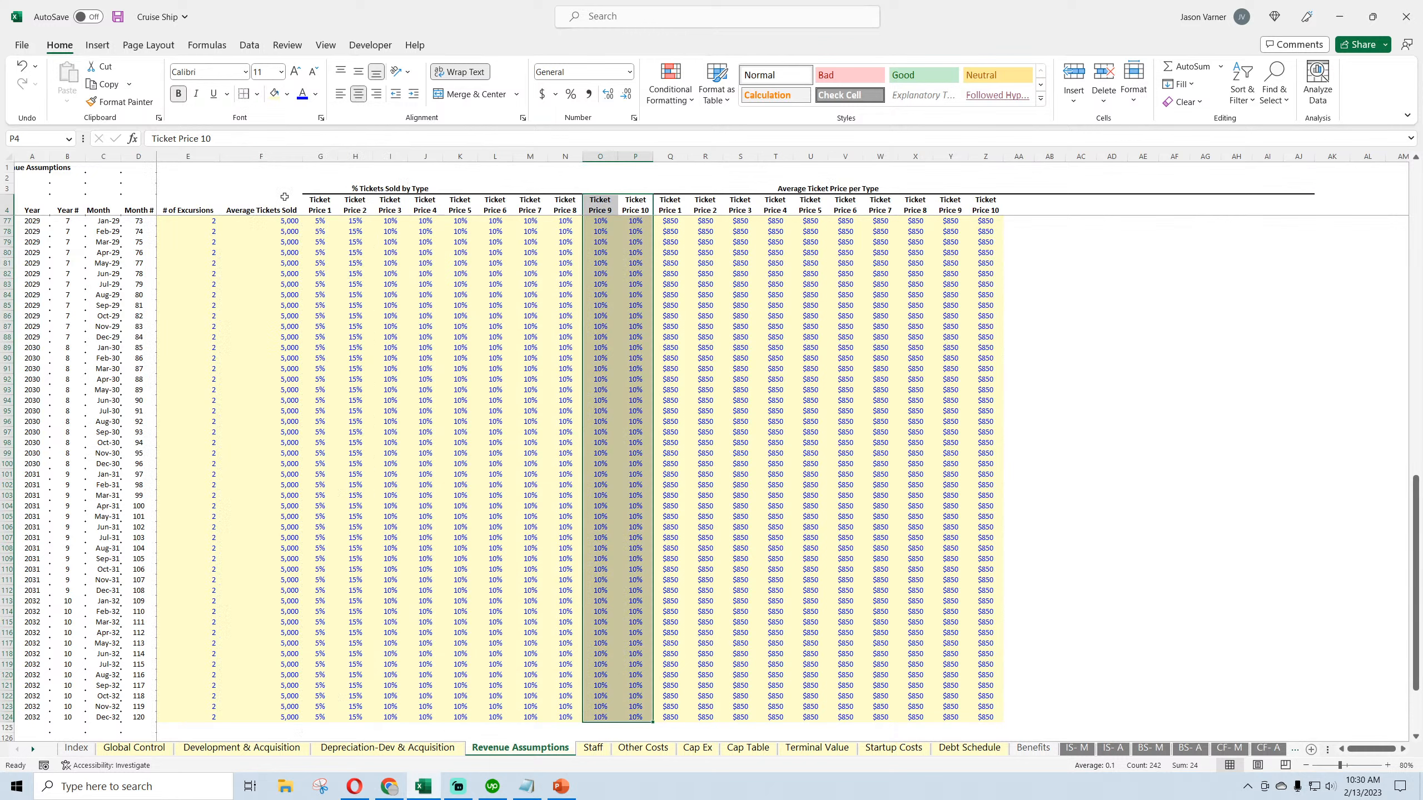
click(806, 394)
click(748, 179)
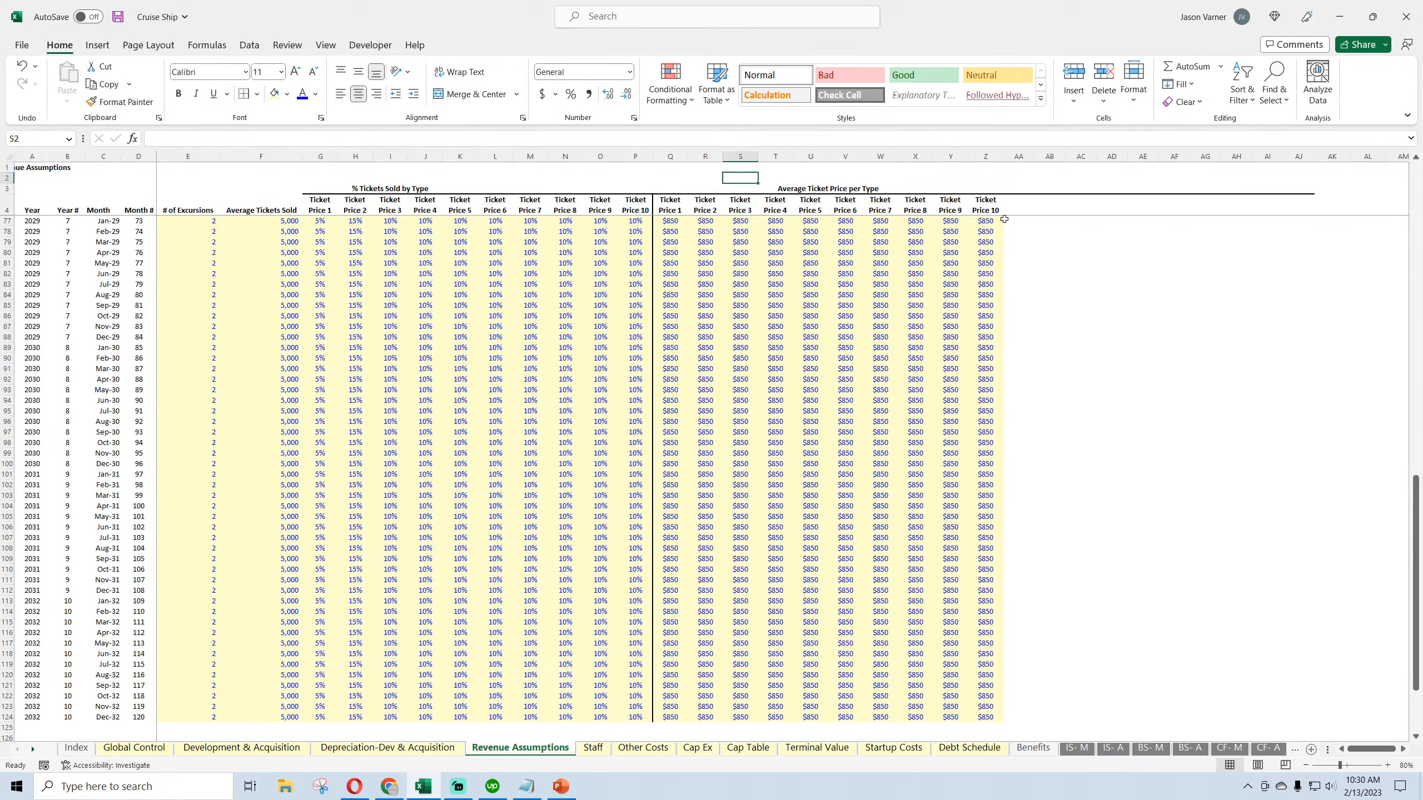
Change the border line style to a finer line and leave border drawing mode
click(1080, 274)
click(257, 93)
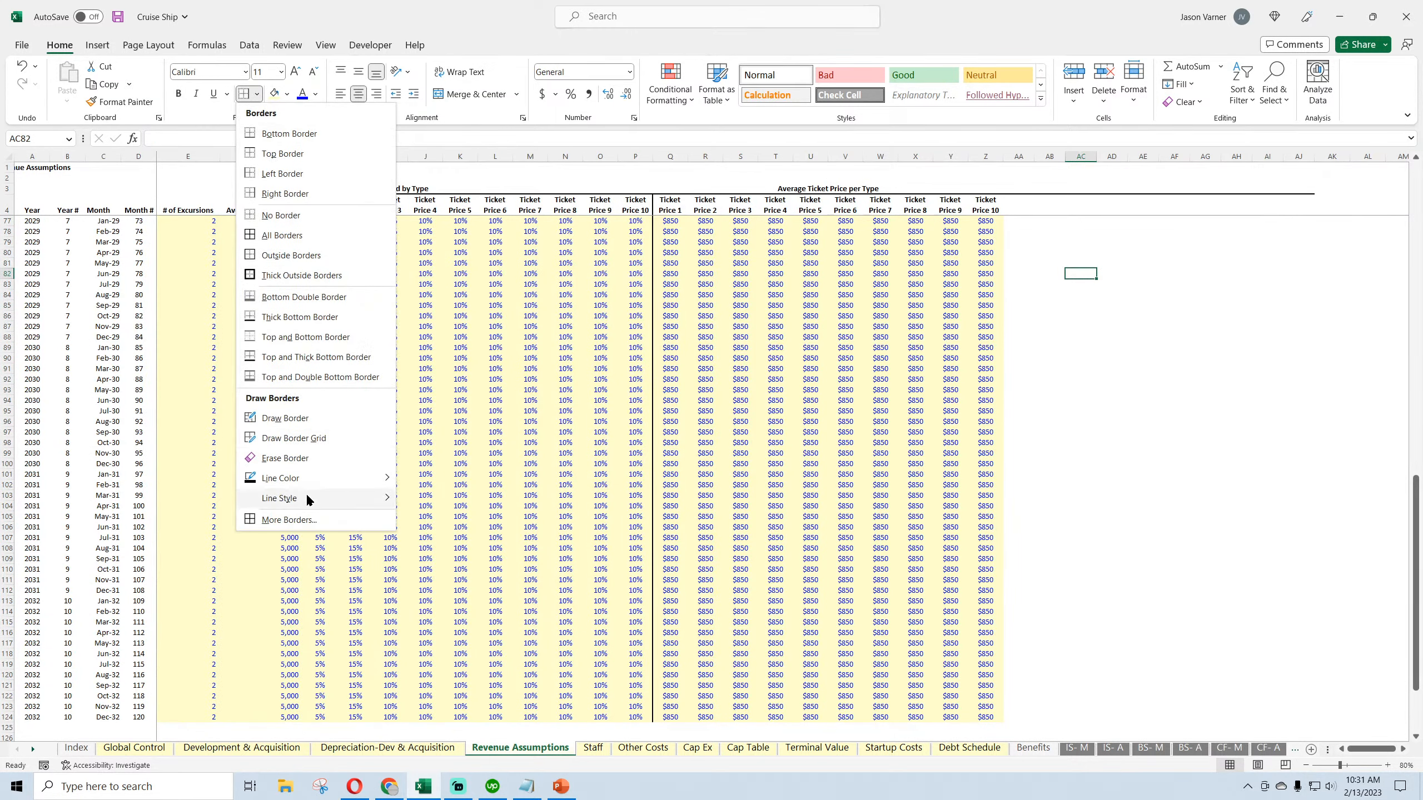
mouse_move(305, 492)
click(417, 538)
click(256, 93)
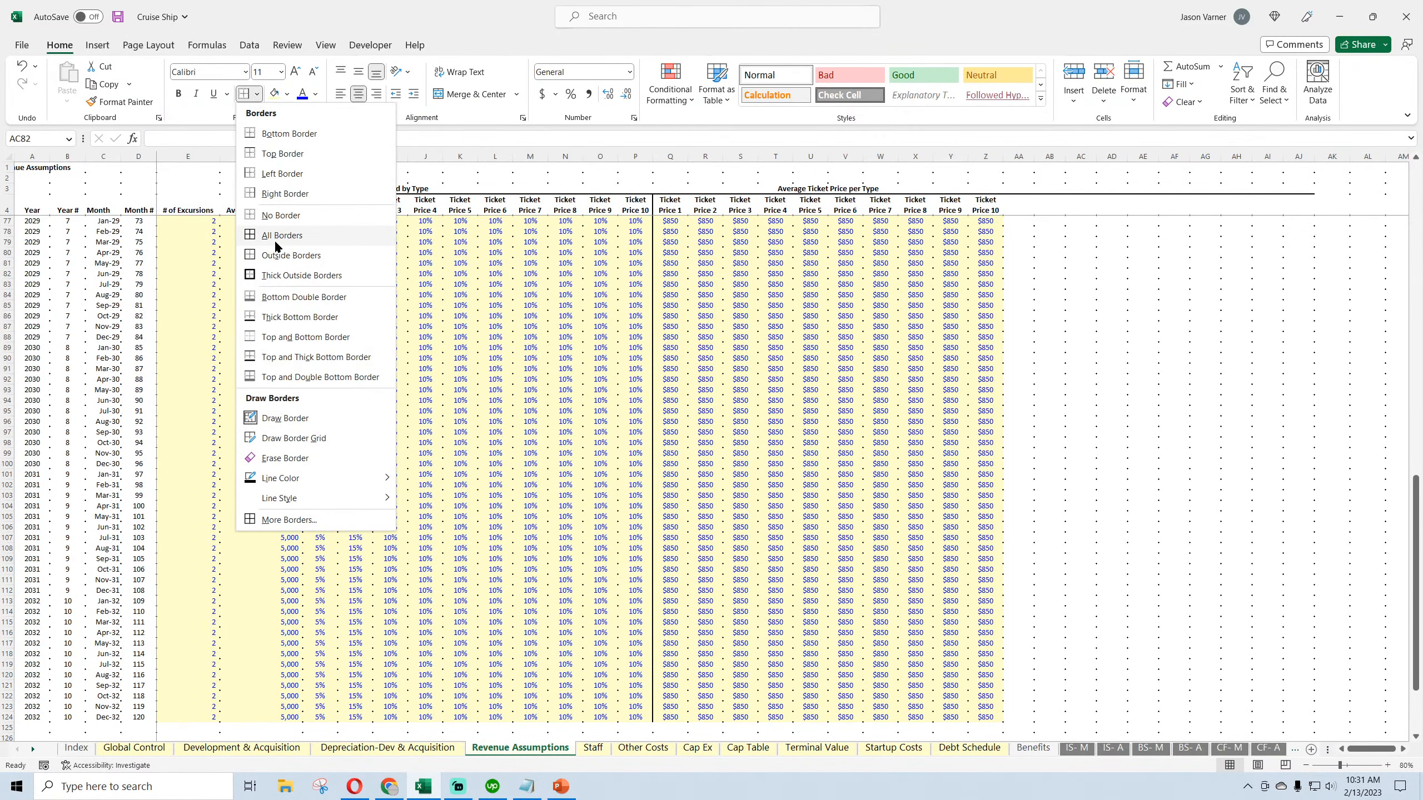
click(291, 241)
click(1050, 294)
click(1077, 243)
drag(1096, 247, 1092, 294)
click(1176, 338)
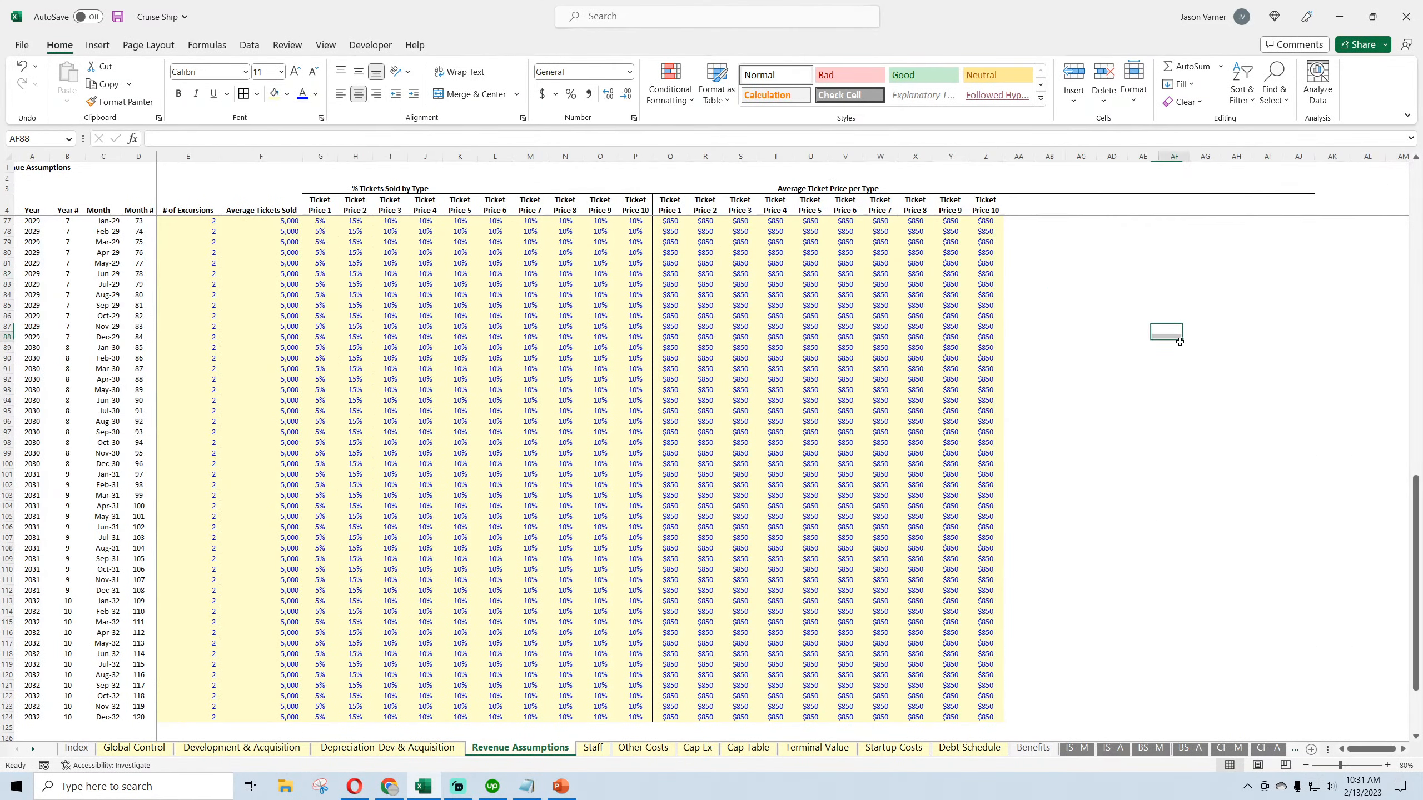
Merge and center the "% Tickets Sold by Type" heading across G3:P3, over all ten ticket types
click(390, 194)
drag(331, 189, 635, 189)
click(476, 94)
click(390, 306)
Review the monthly excursion counts and average tickets sold in columns E and F, from the first months of the model
scroll(391, 314, up, 20)
click(190, 244)
click(191, 313)
click(191, 348)
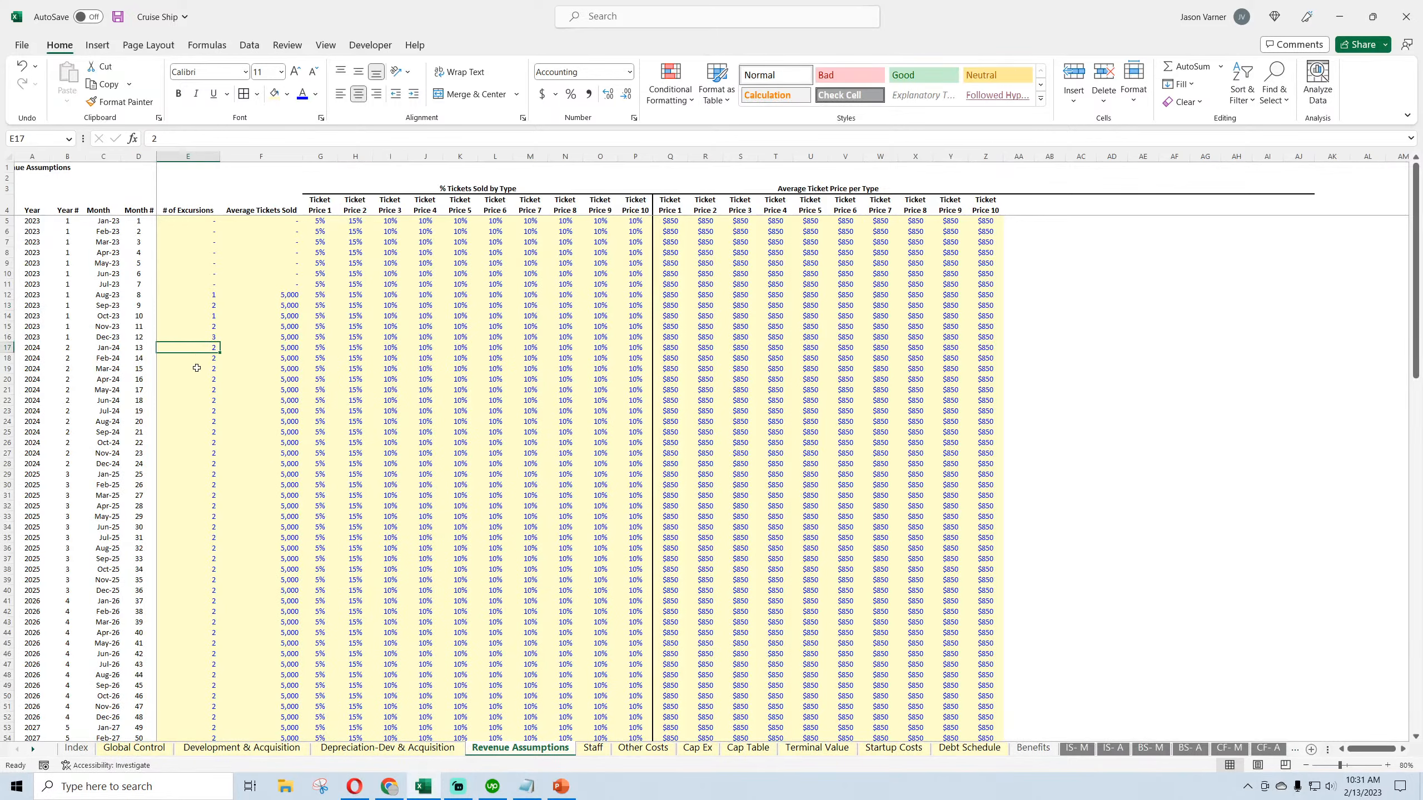
key(Down)
key(Down)
key(Down)
key(Down)
key(Down)
key(Down)
key(Down)
click(275, 259)
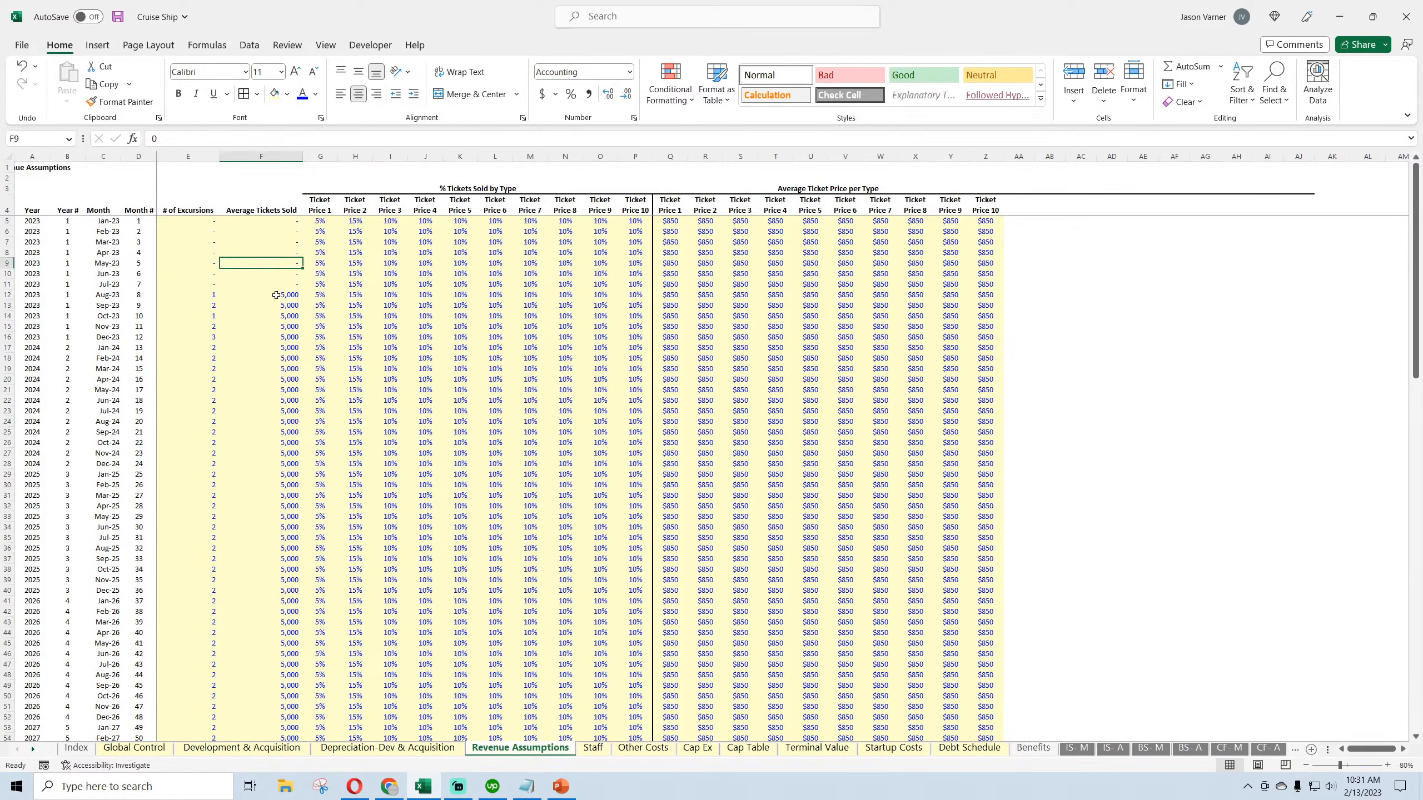
click(278, 295)
click(279, 316)
click(279, 357)
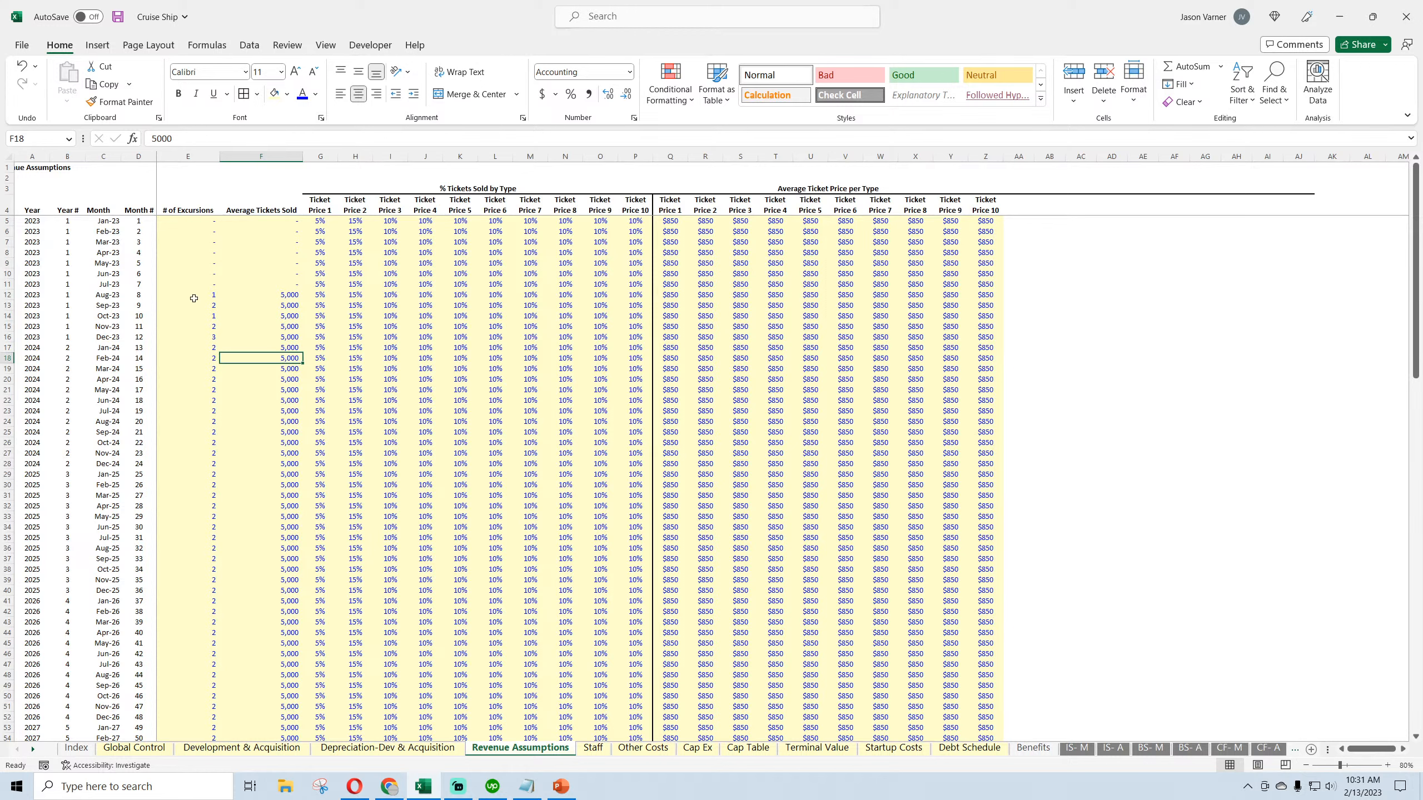
Set the January 2023 shares of tickets sold for Ticket Prices 1, 9 and 10 to 0%
click(319, 220)
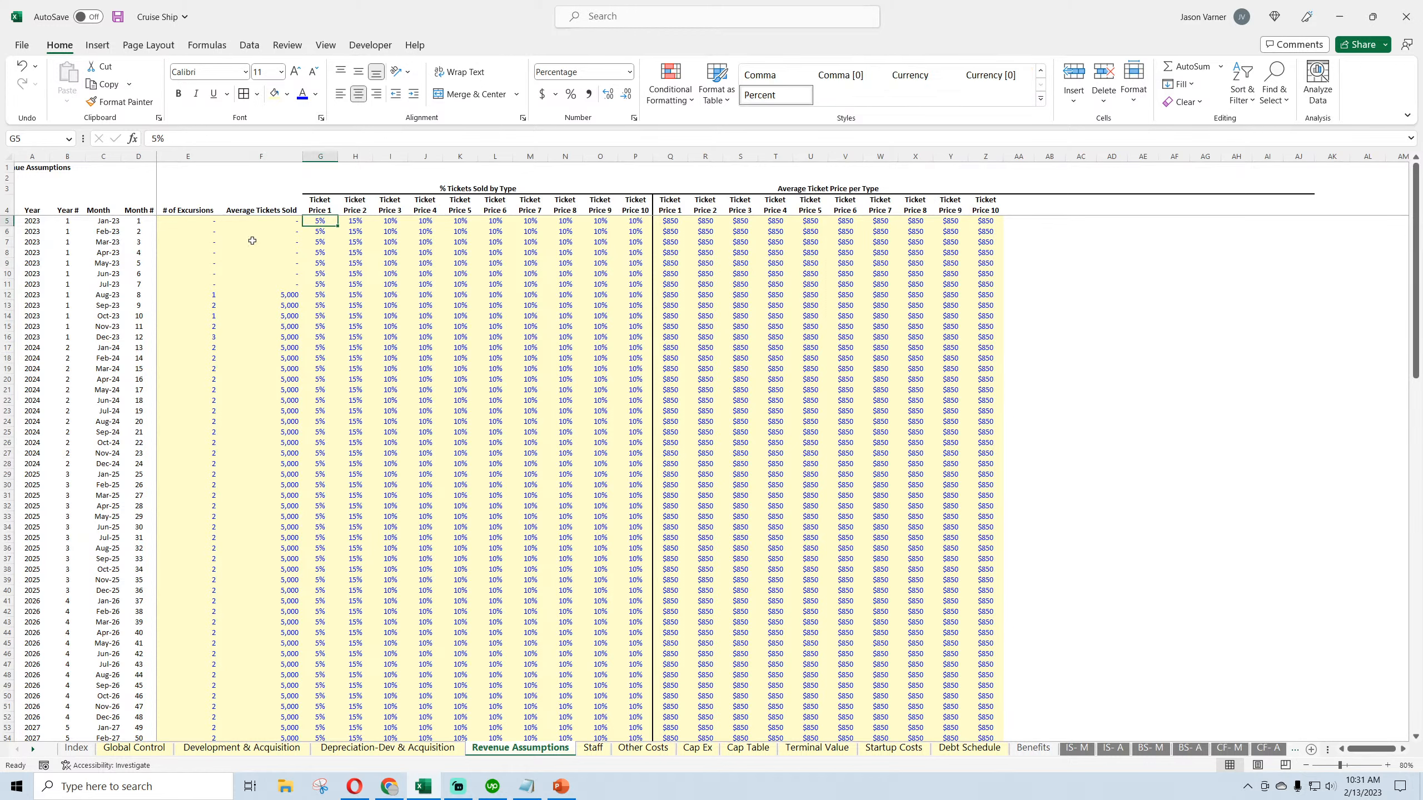
text(0)
key(Return)
key(Up)
click(630, 221)
text(0)
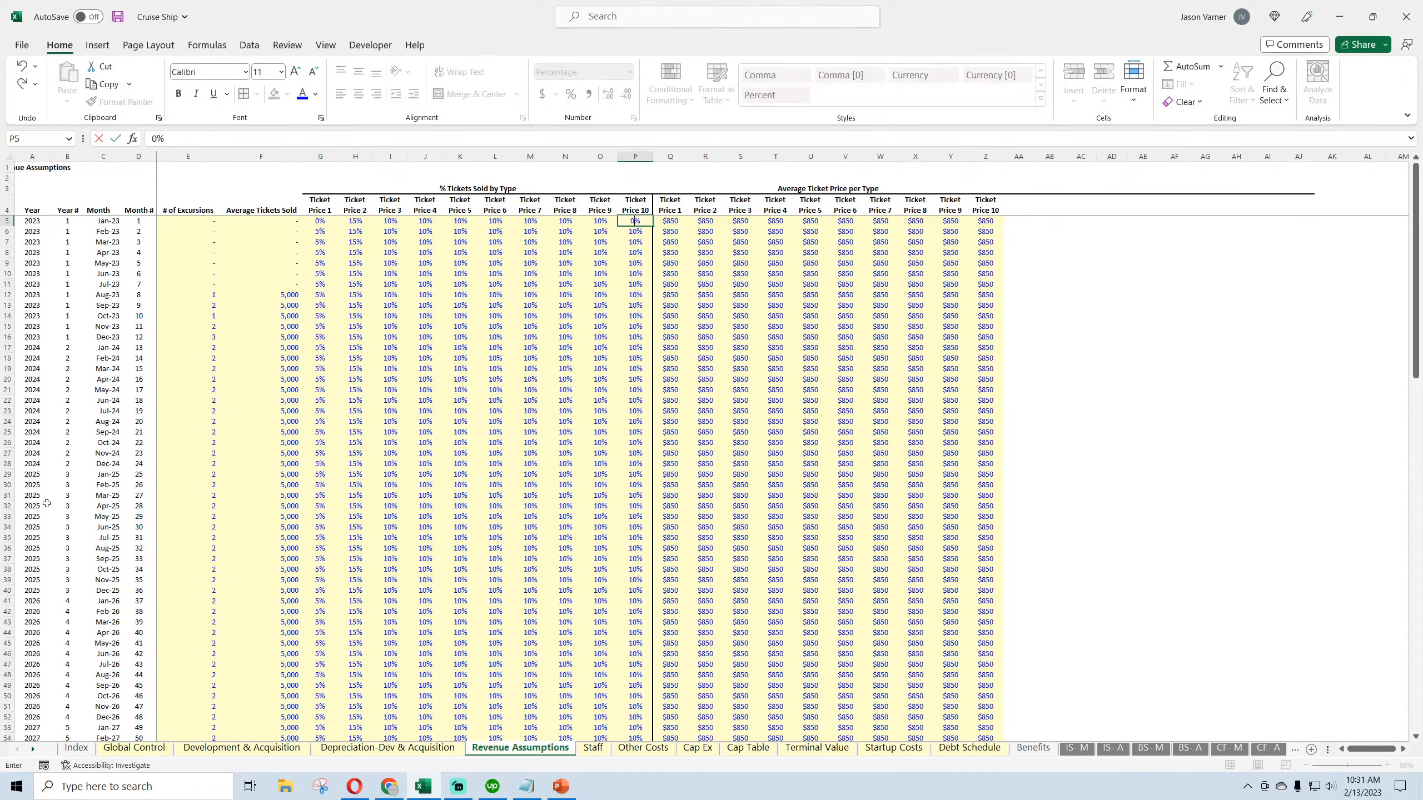
key(Return)
key(Left)
key(Up)
text(0)
key(Return)
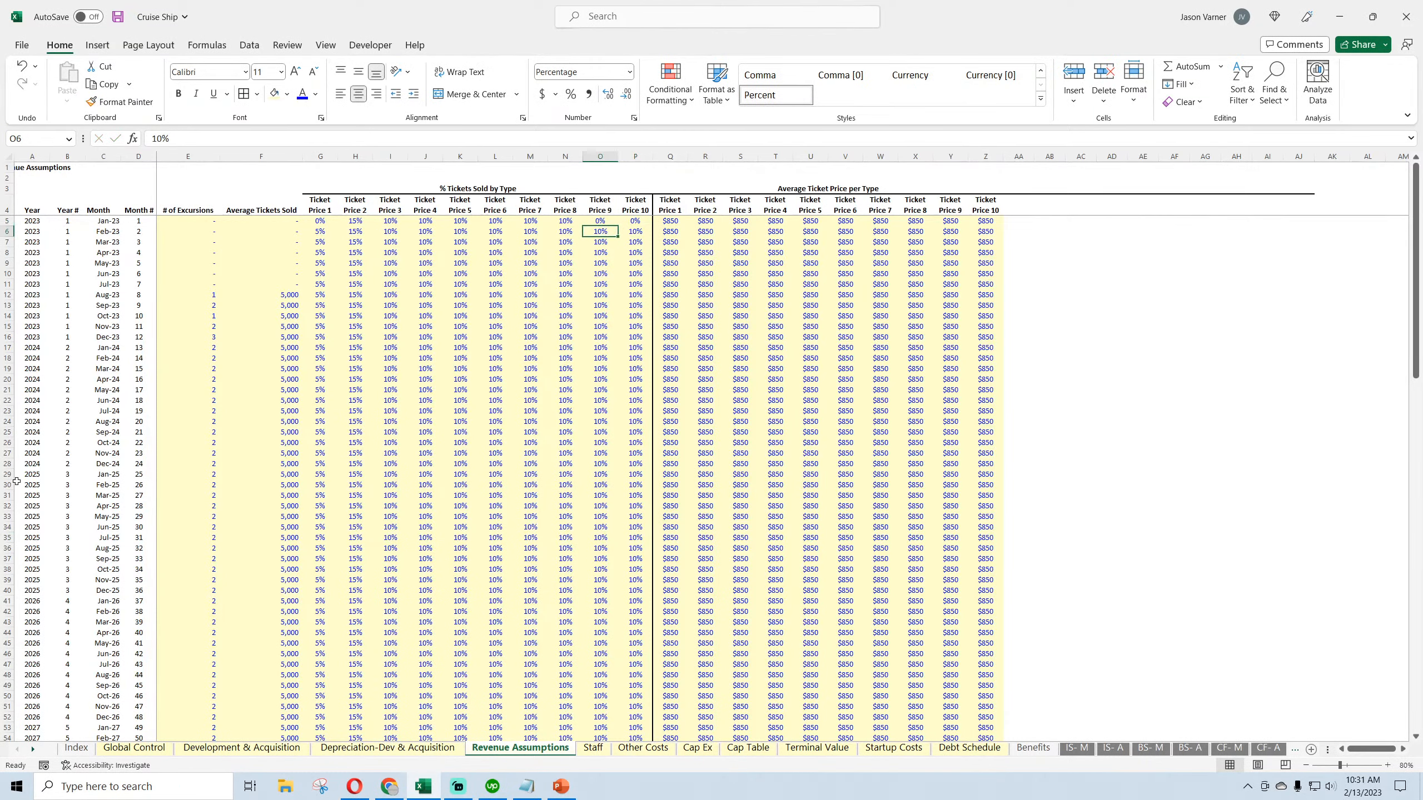
Fill 0% across all ten ticket types from January to July 2023 (G5:P11), and check the sum of the August 2023 shares
click(602, 222)
drag(617, 225, 645, 287)
click(495, 253)
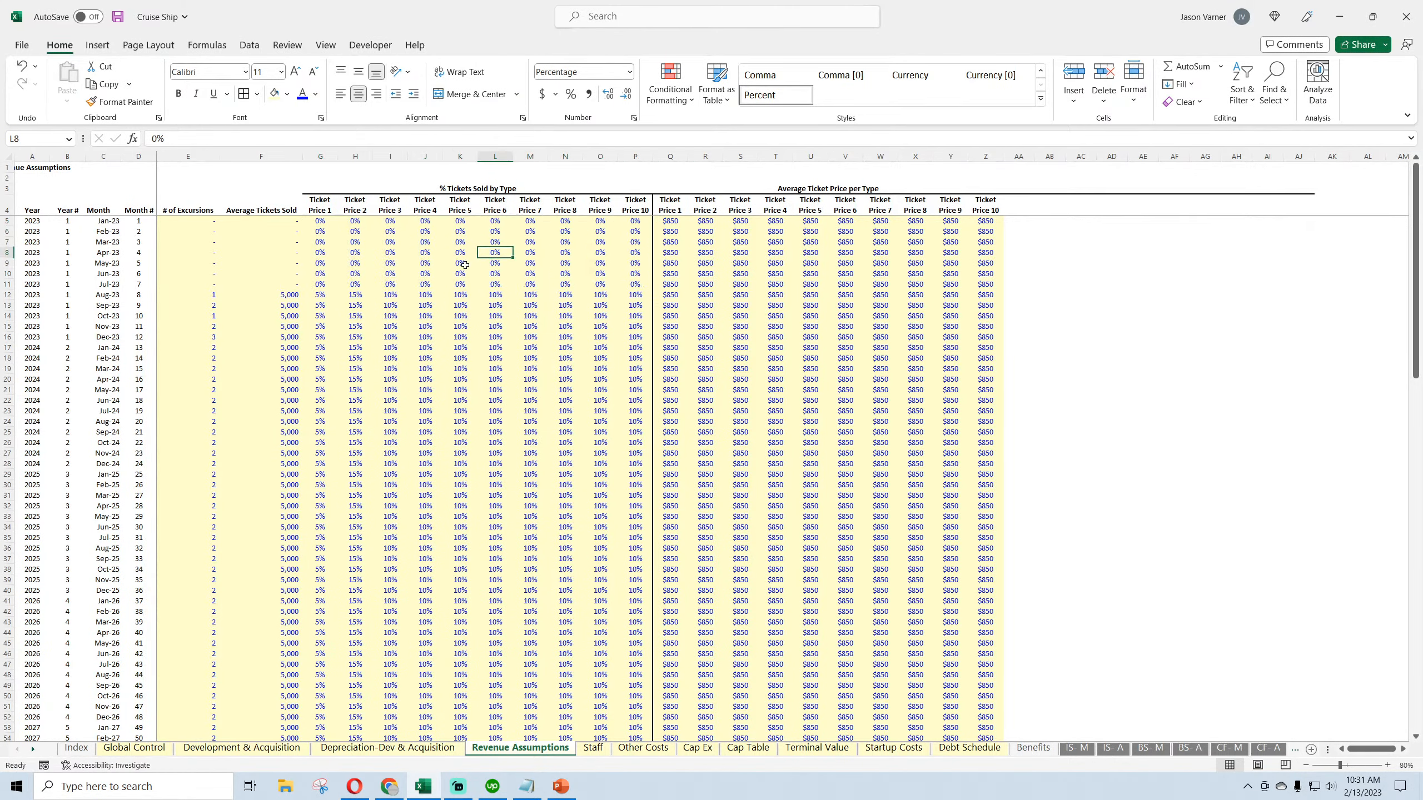
drag(324, 294, 637, 298)
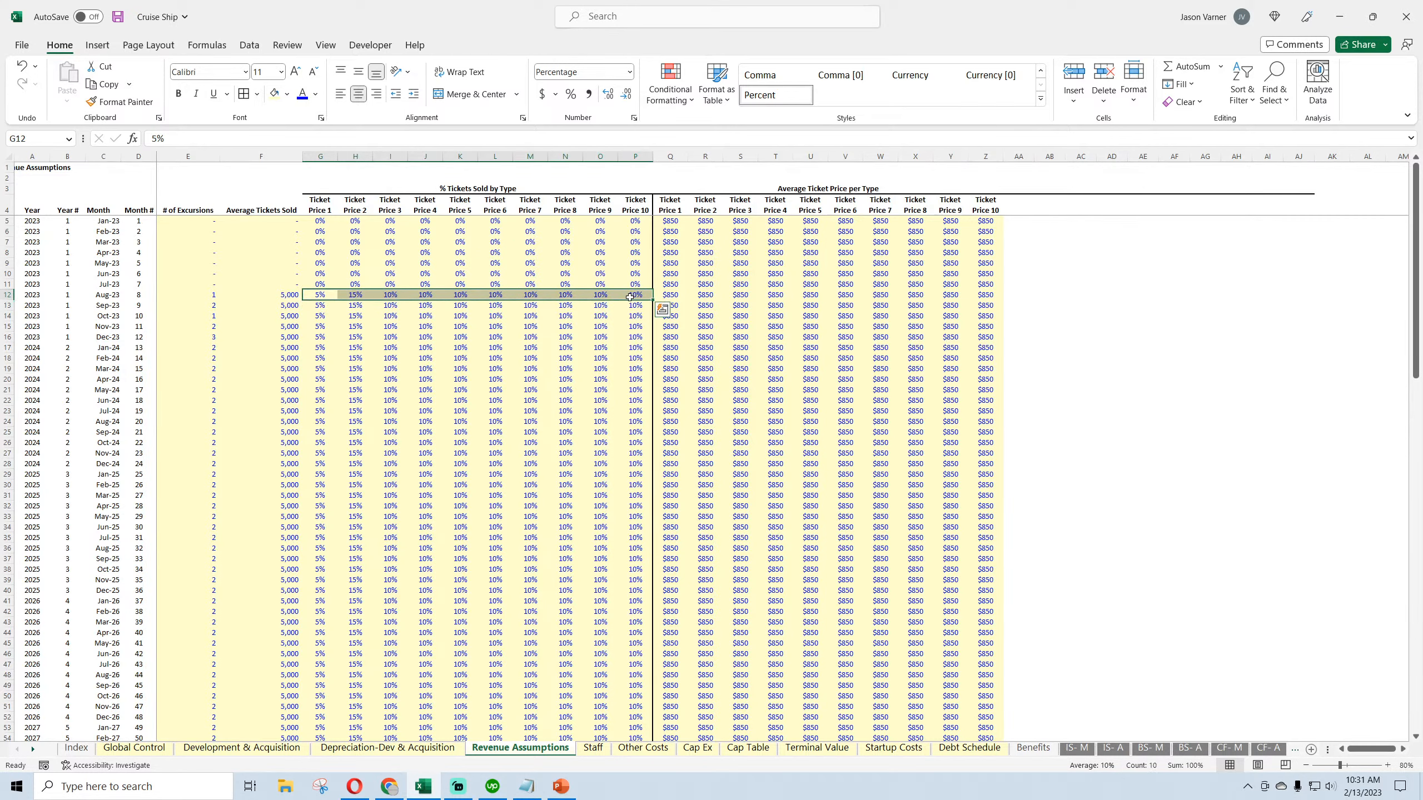
Set the January 2023 average price to 1,200 for Ticket Price 1 and 650 for Ticket Price 2
click(675, 224)
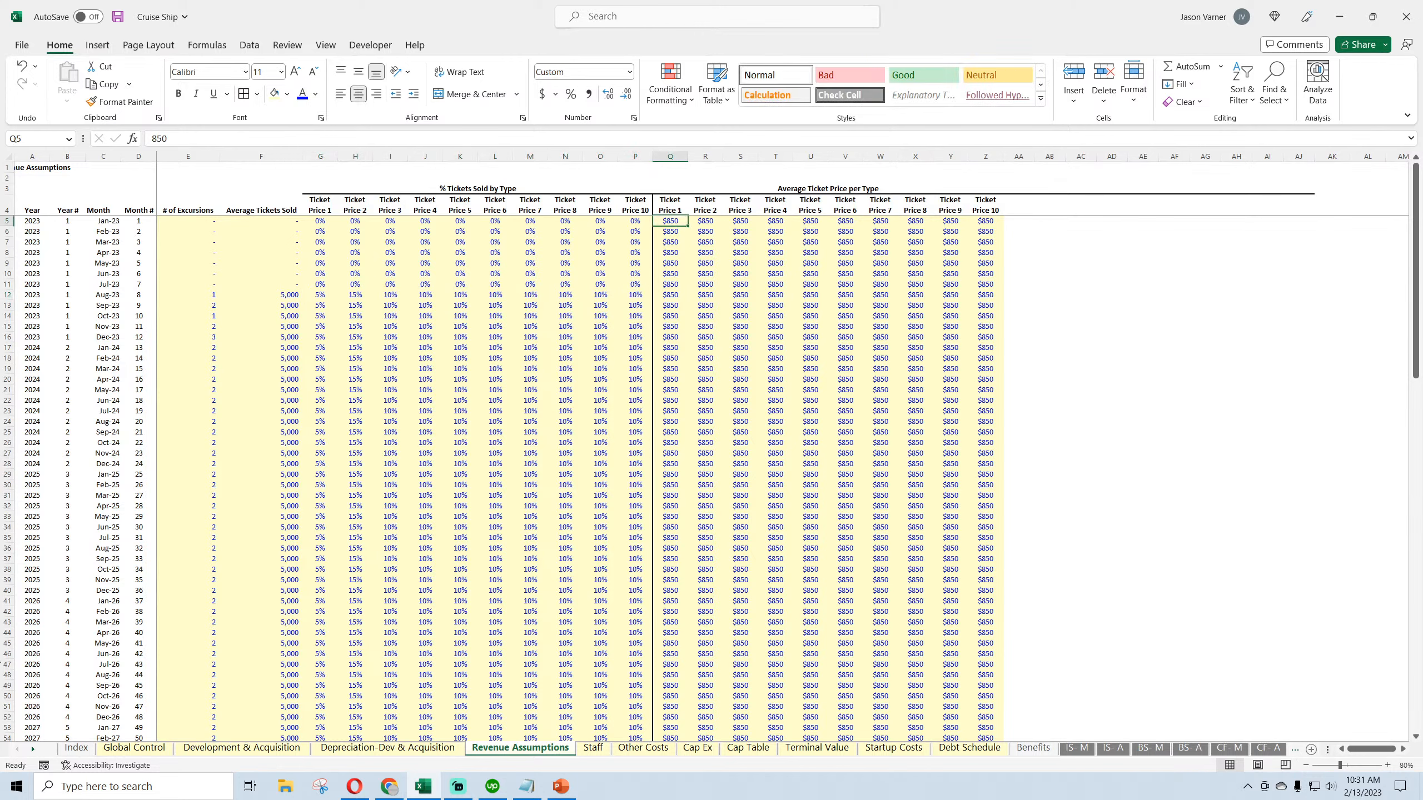
text(1200)
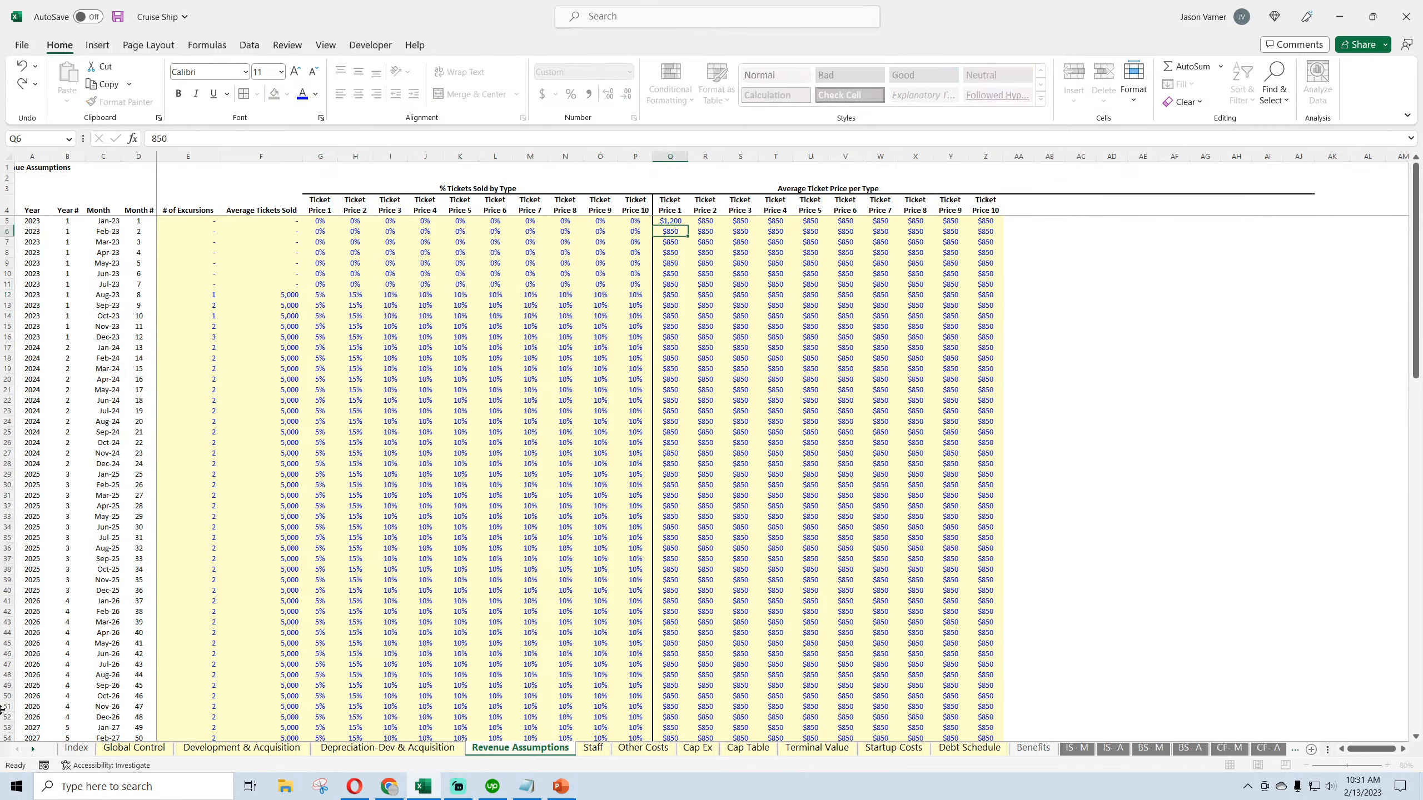
key(Return)
key(Up)
key(Right)
text(650)
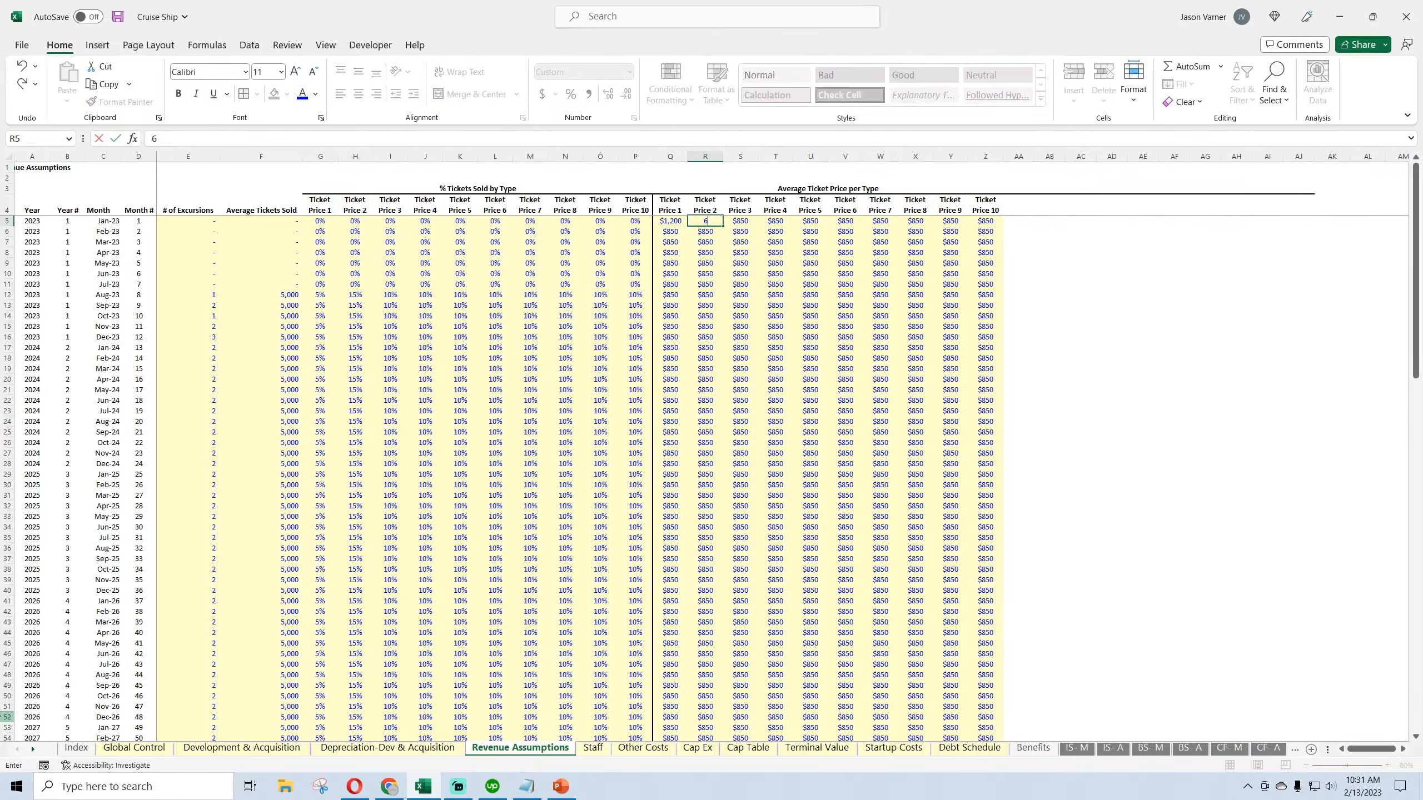
key(Return)
Fill the Ticket Price 1 and Ticket Price 2 average prices from Q5:R5 down through all months
drag(672, 220, 707, 221)
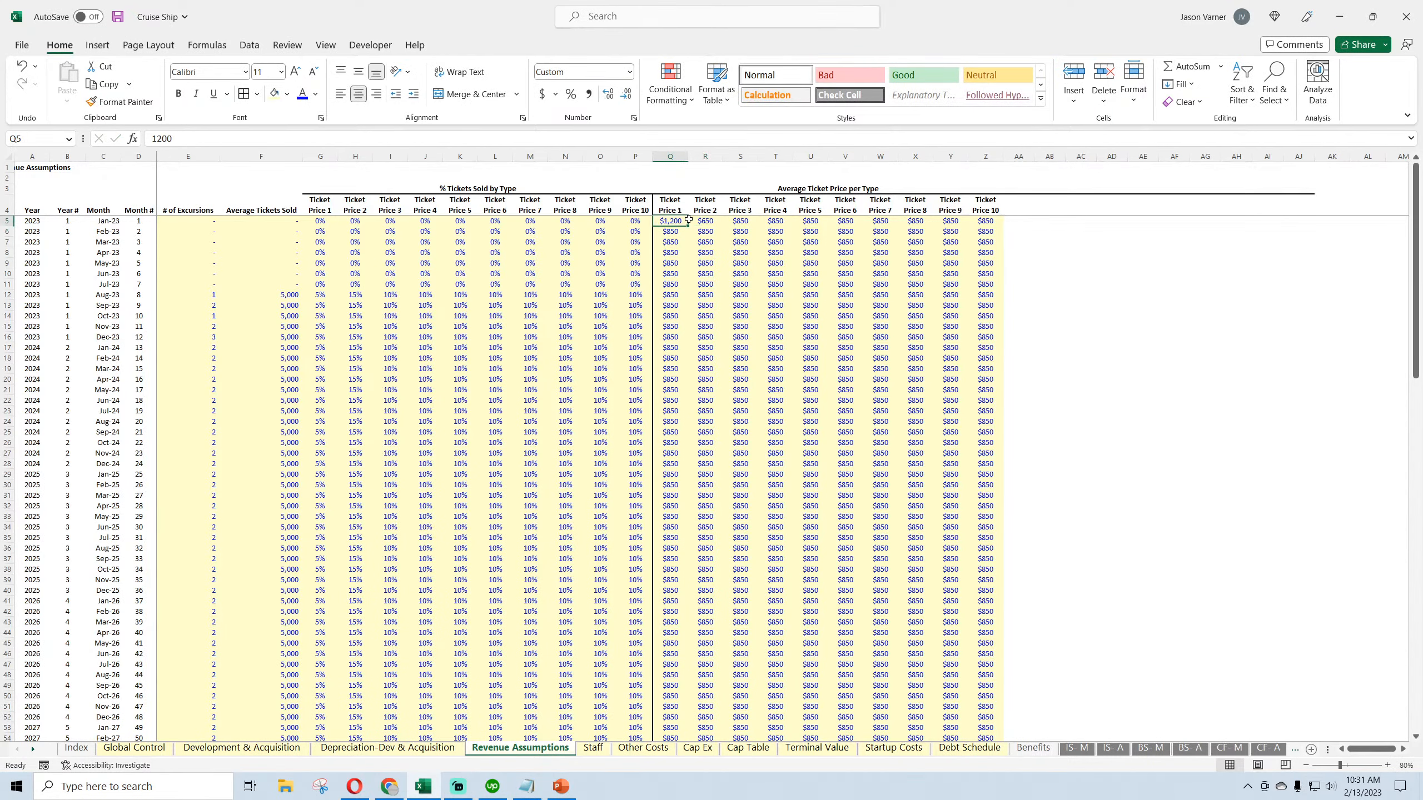
double_click(725, 223)
click(745, 218)
key(Right)
key(Right)
key(Right)
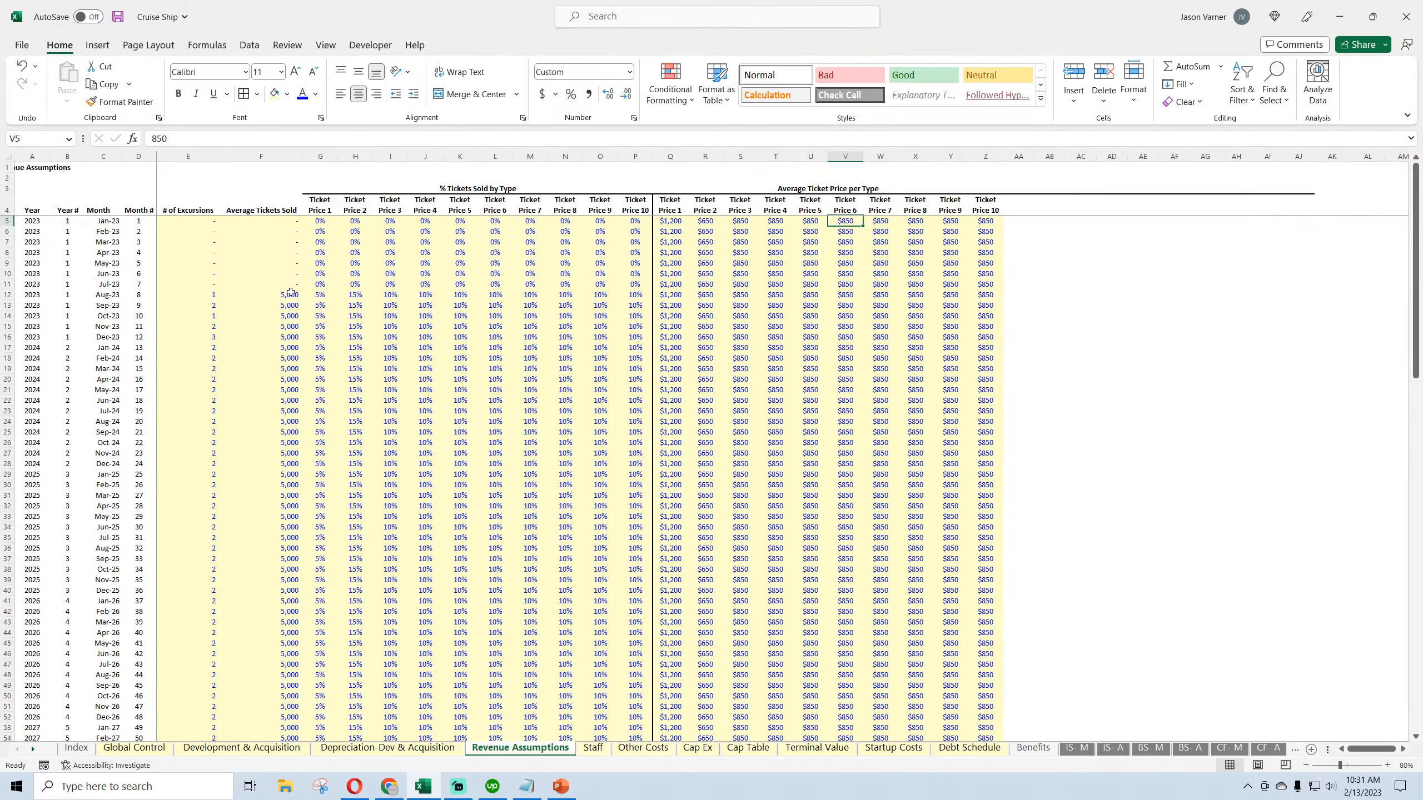
Save the Cruise Ship workbook with the updated ticket shares and prices
drag(290, 293, 282, 348)
click(322, 297)
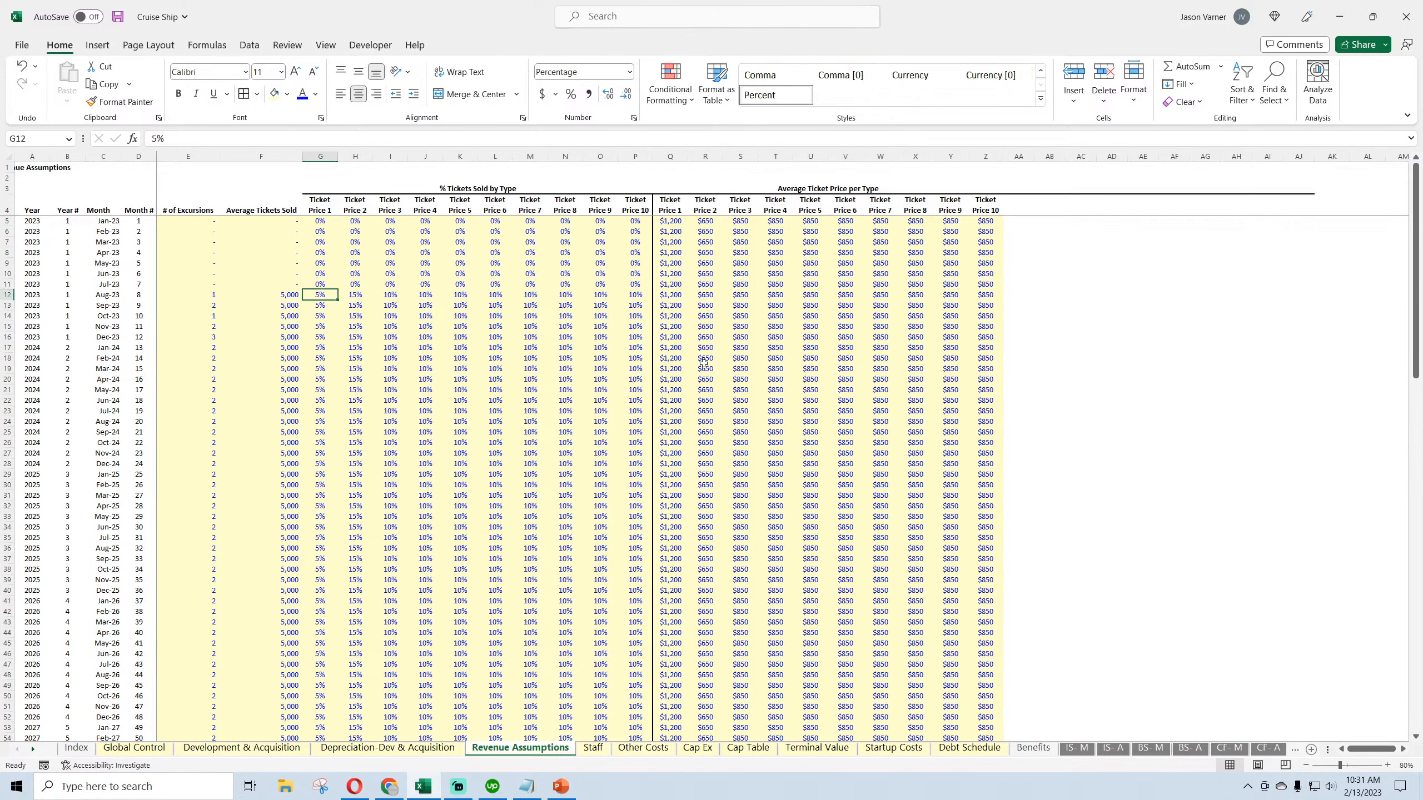
click(879, 443)
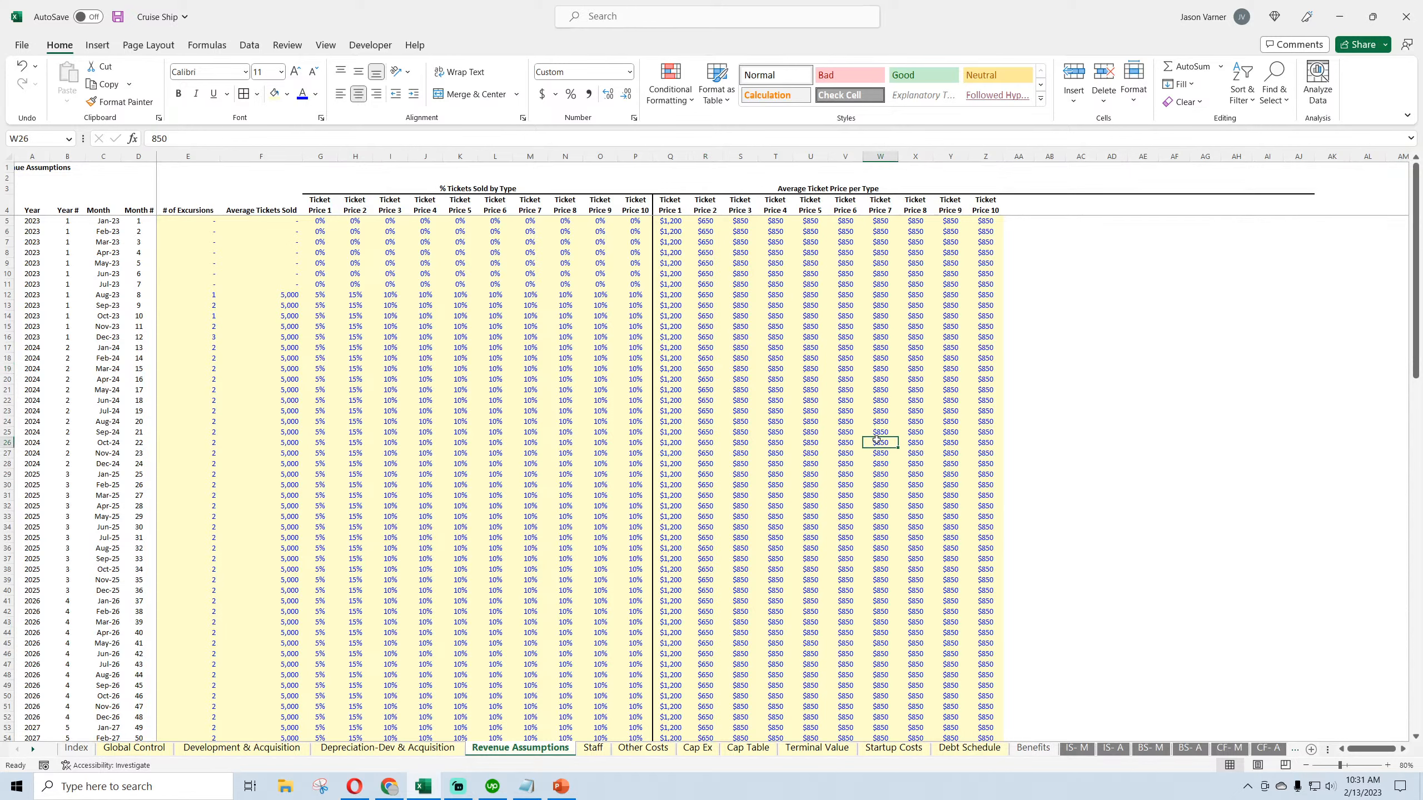
click(117, 16)
click(199, 296)
click(195, 306)
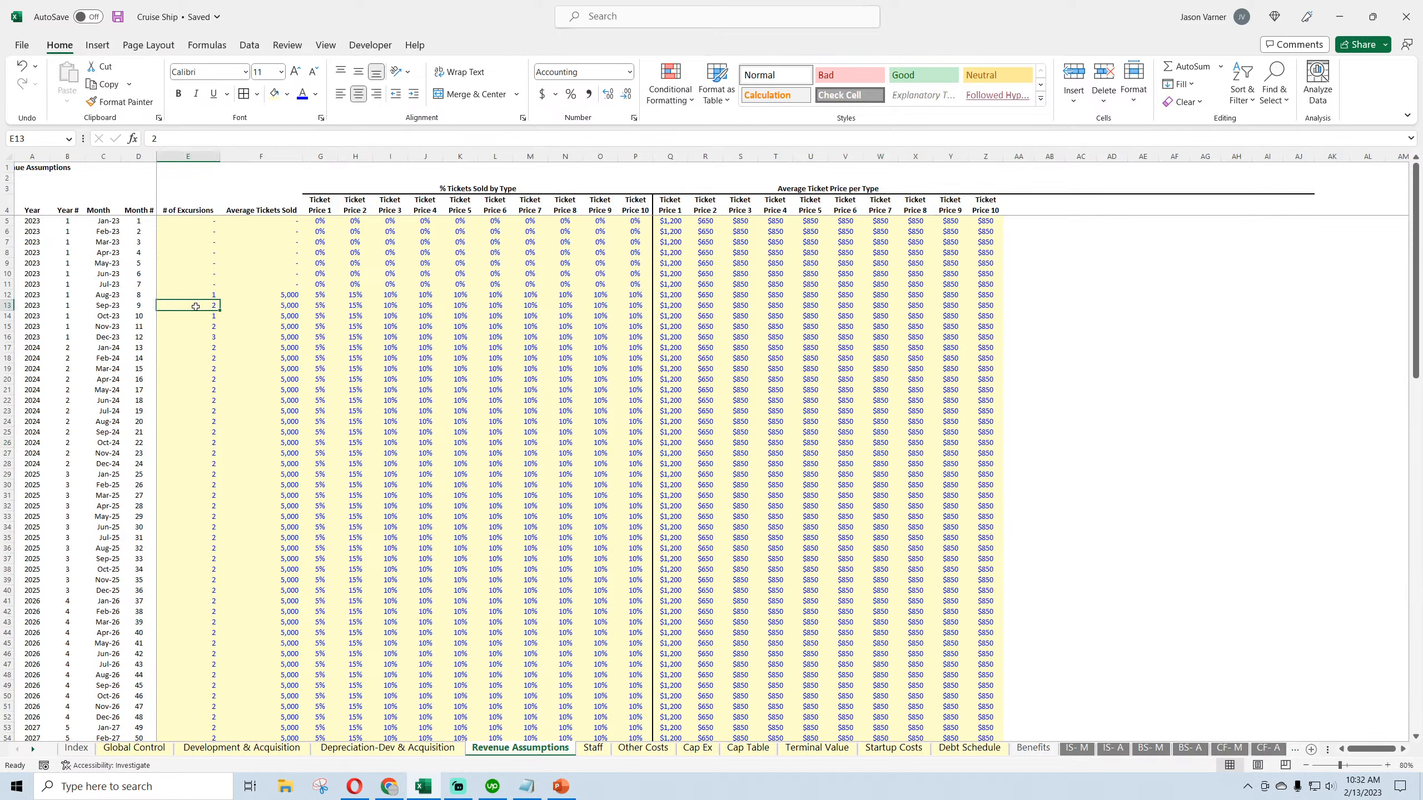
Look over the position list on the Staff sheet and return to Revenue Assumptions
click(592, 748)
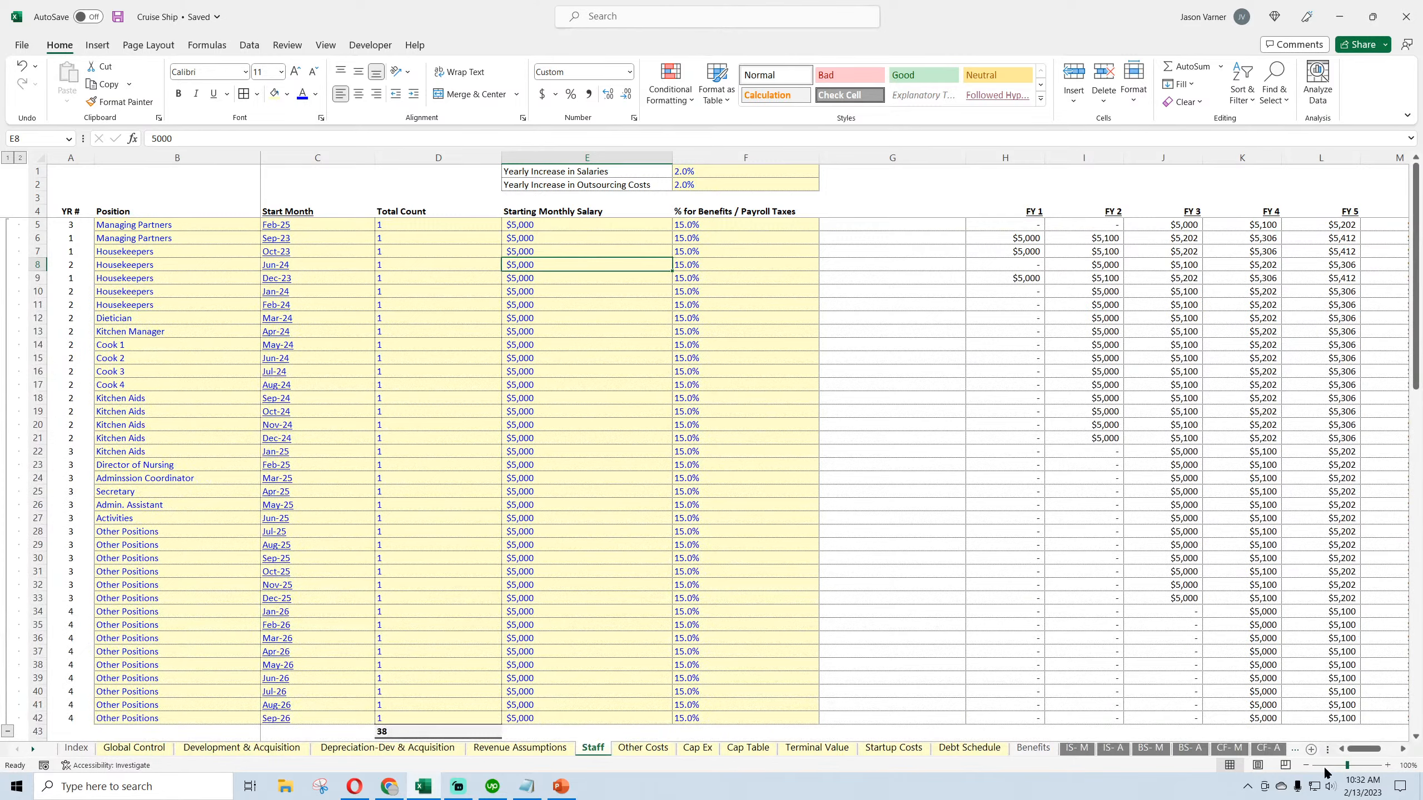
click(1305, 765)
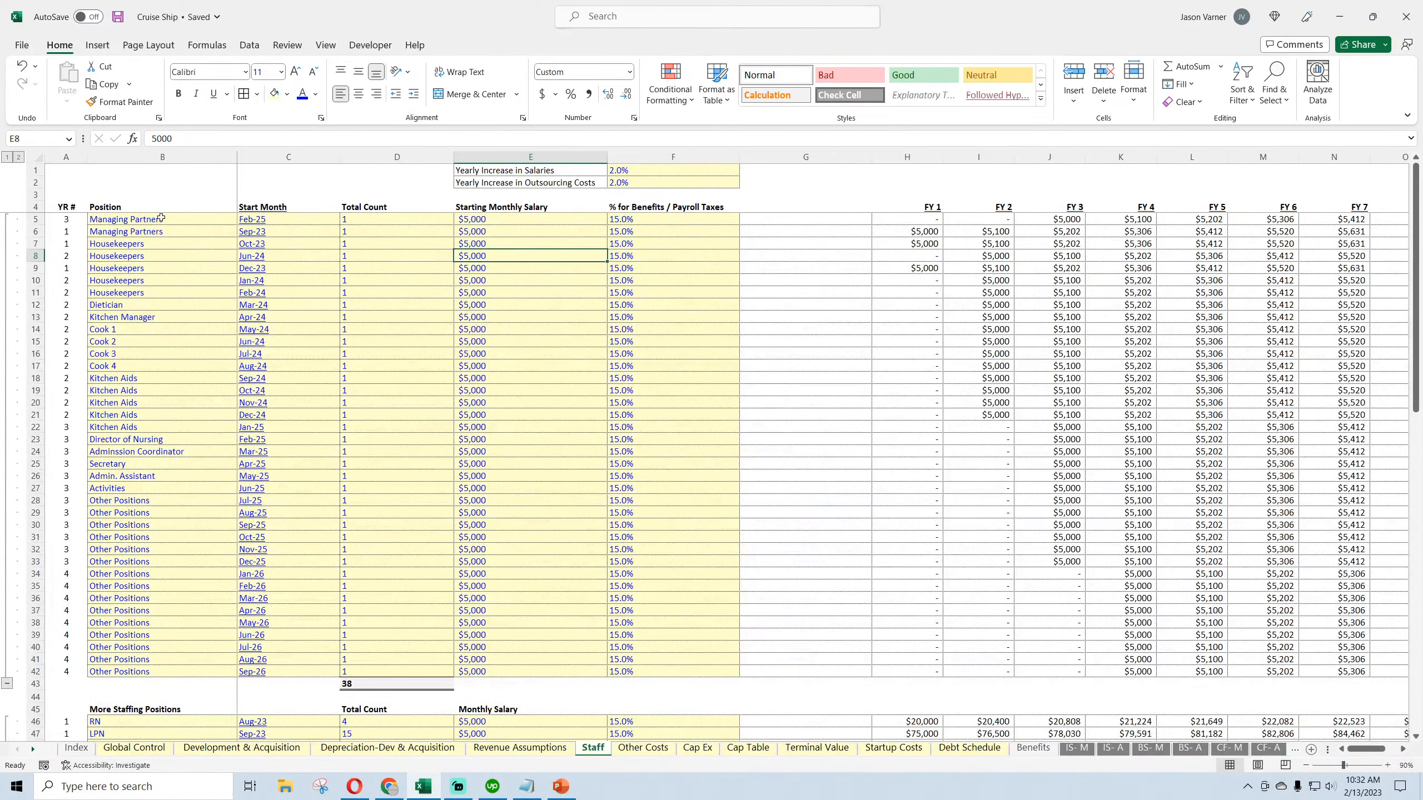
drag(161, 219, 138, 636)
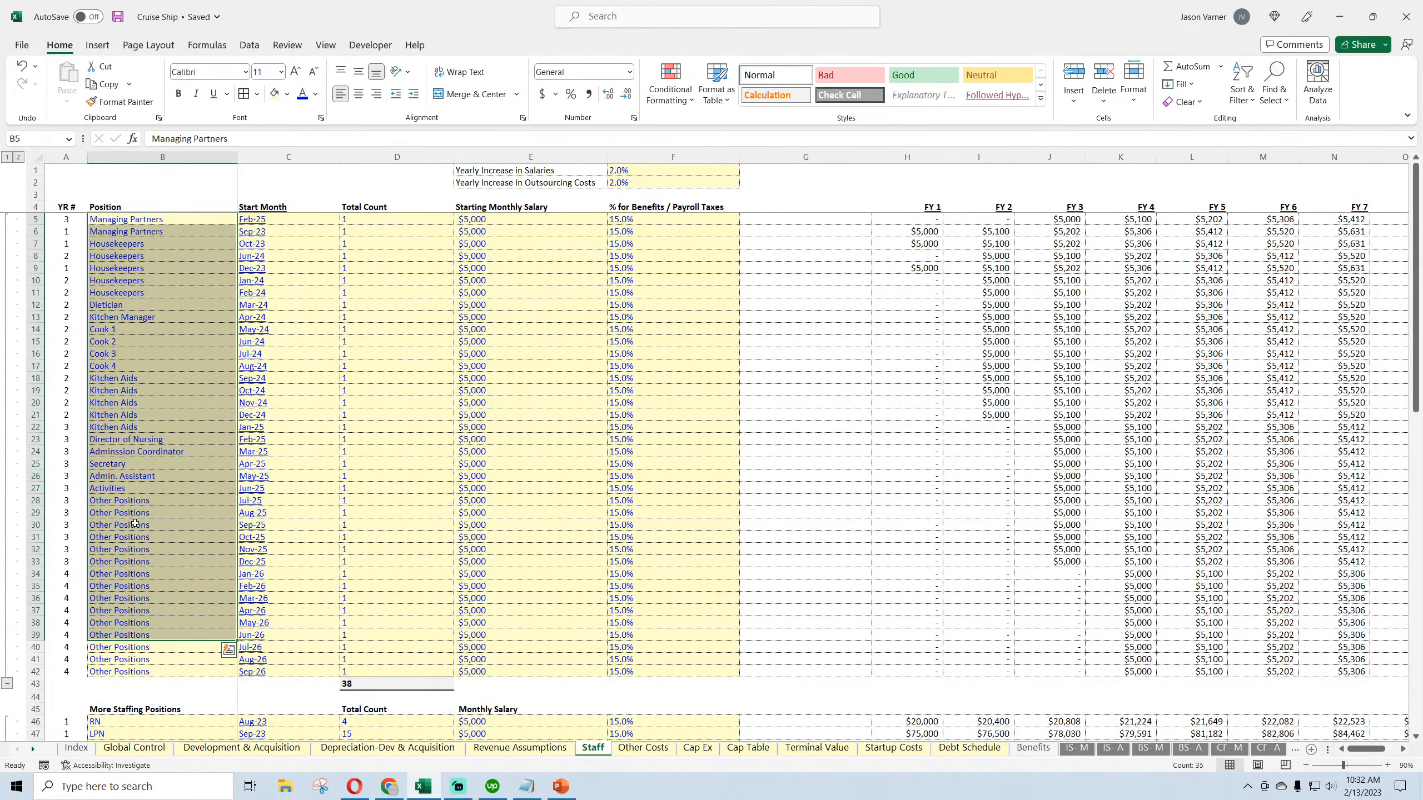
scroll(137, 518, down, 3)
click(521, 748)
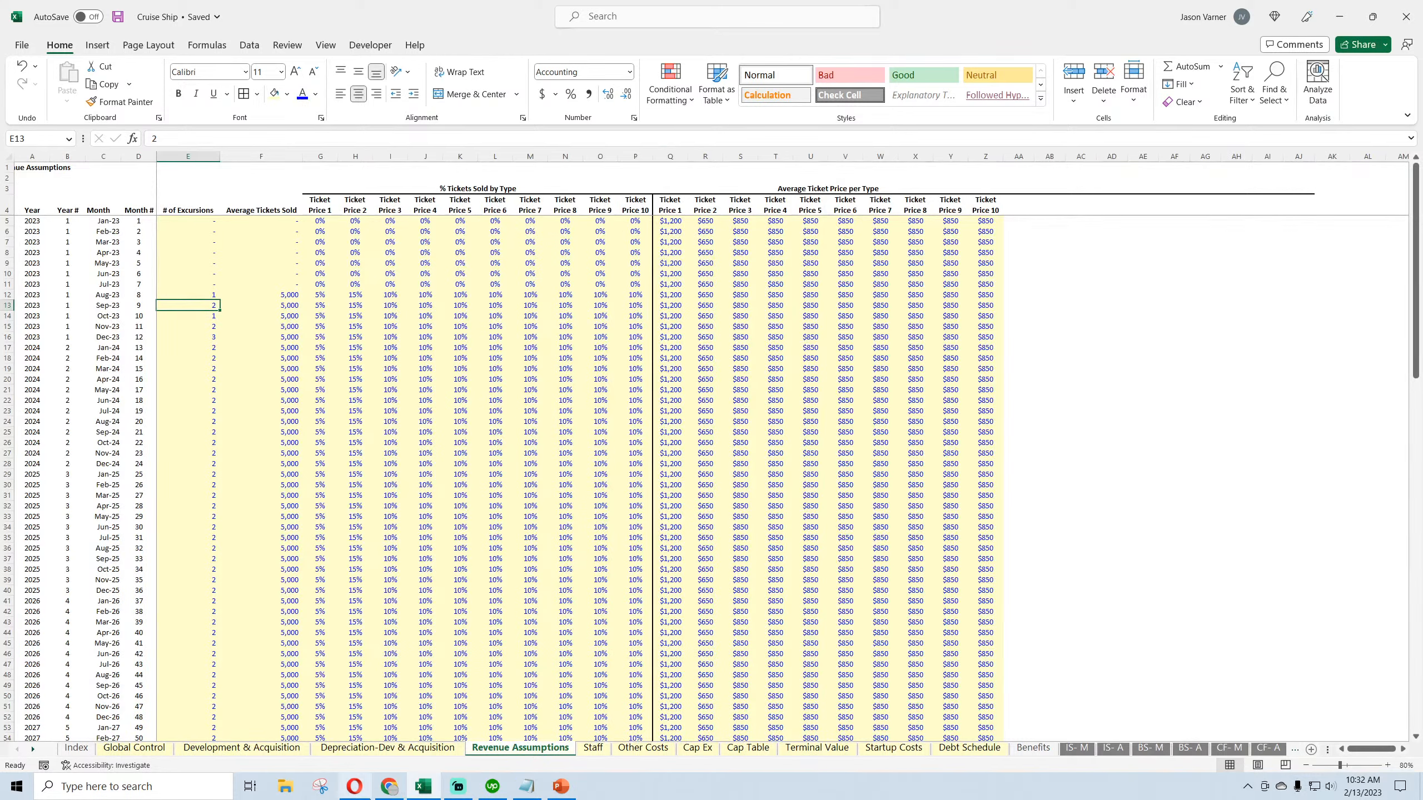
mouse_move(393, 792)
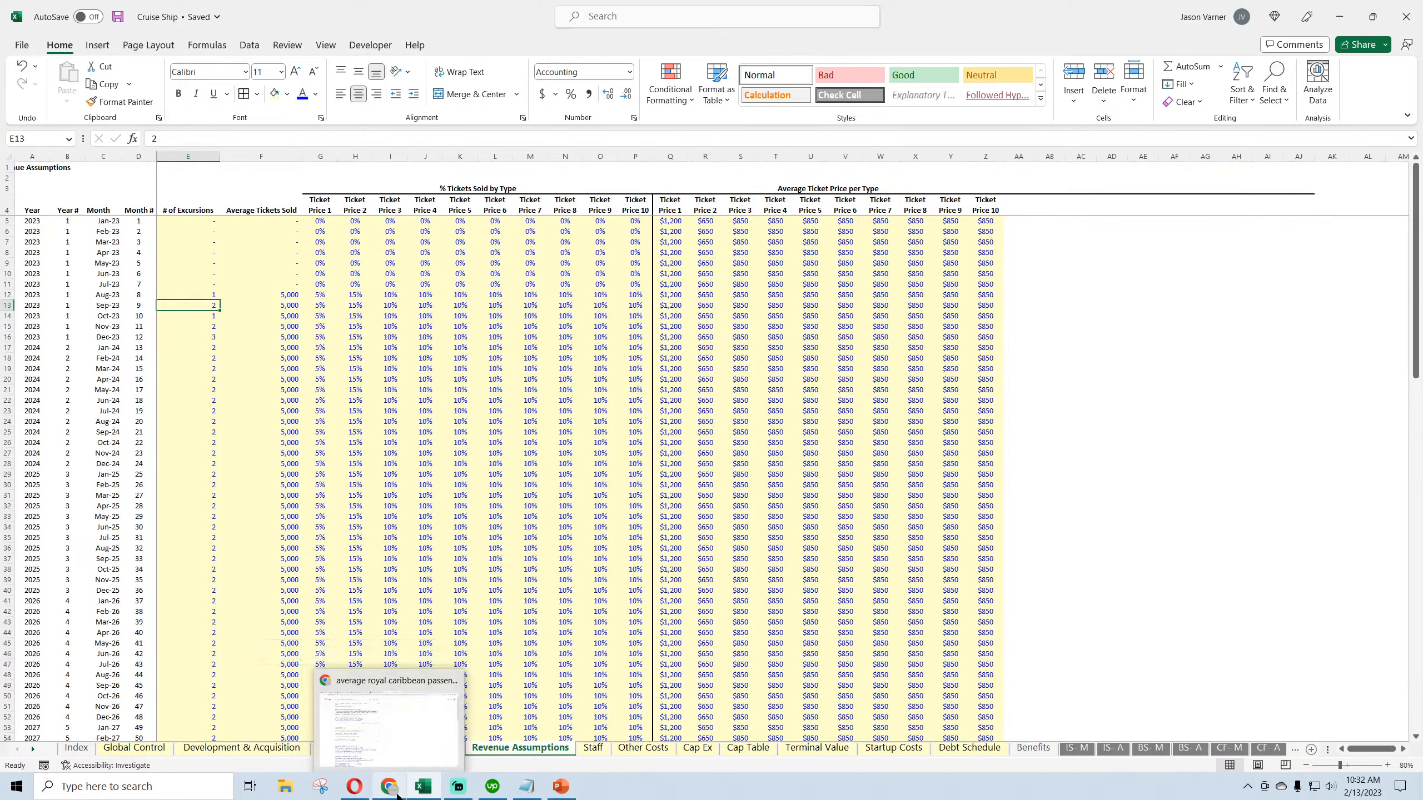
click(233, 242)
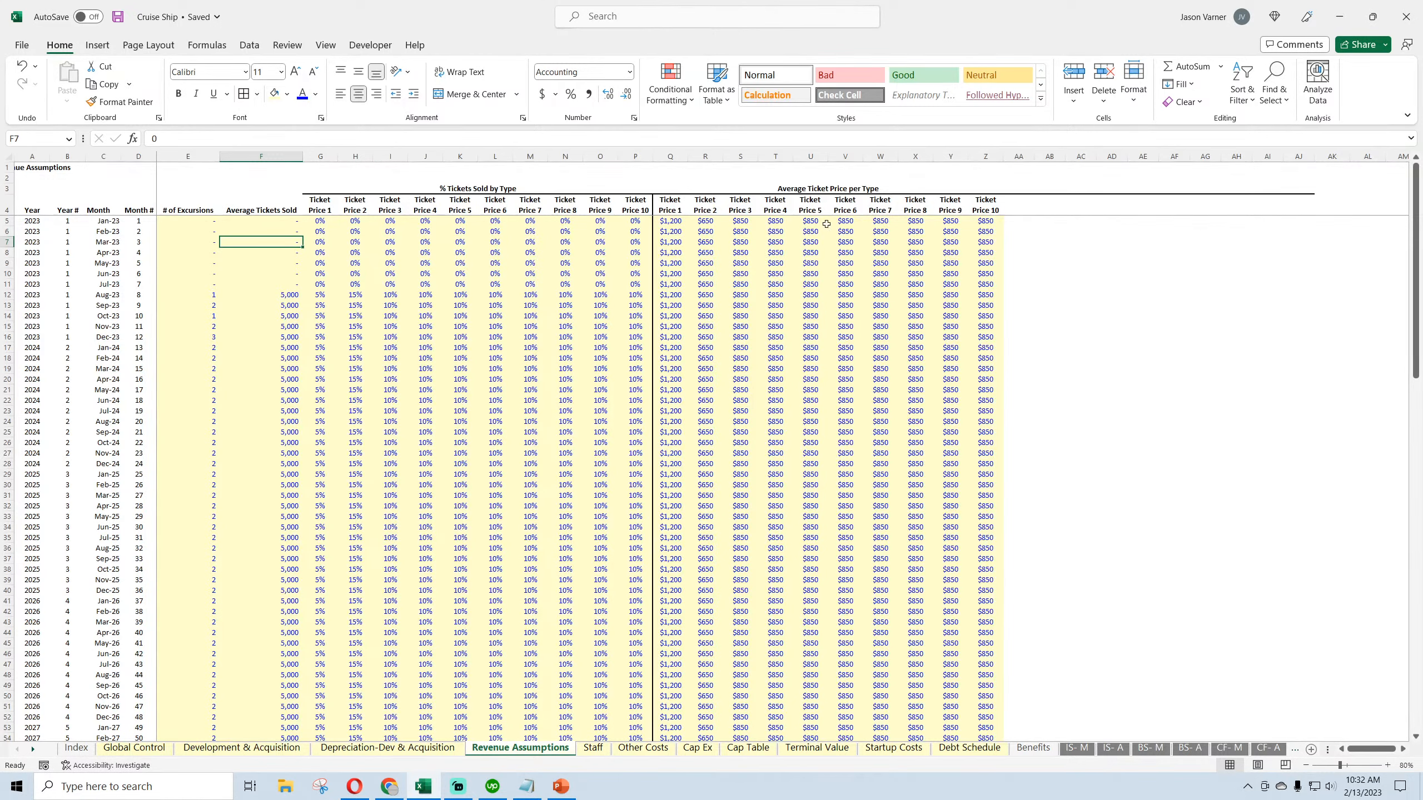
Copy the "Average Ticket Price per Type" heading and paste it at AA3, just after the ticket price columns
click(828, 189)
right_click(827, 189)
click(852, 243)
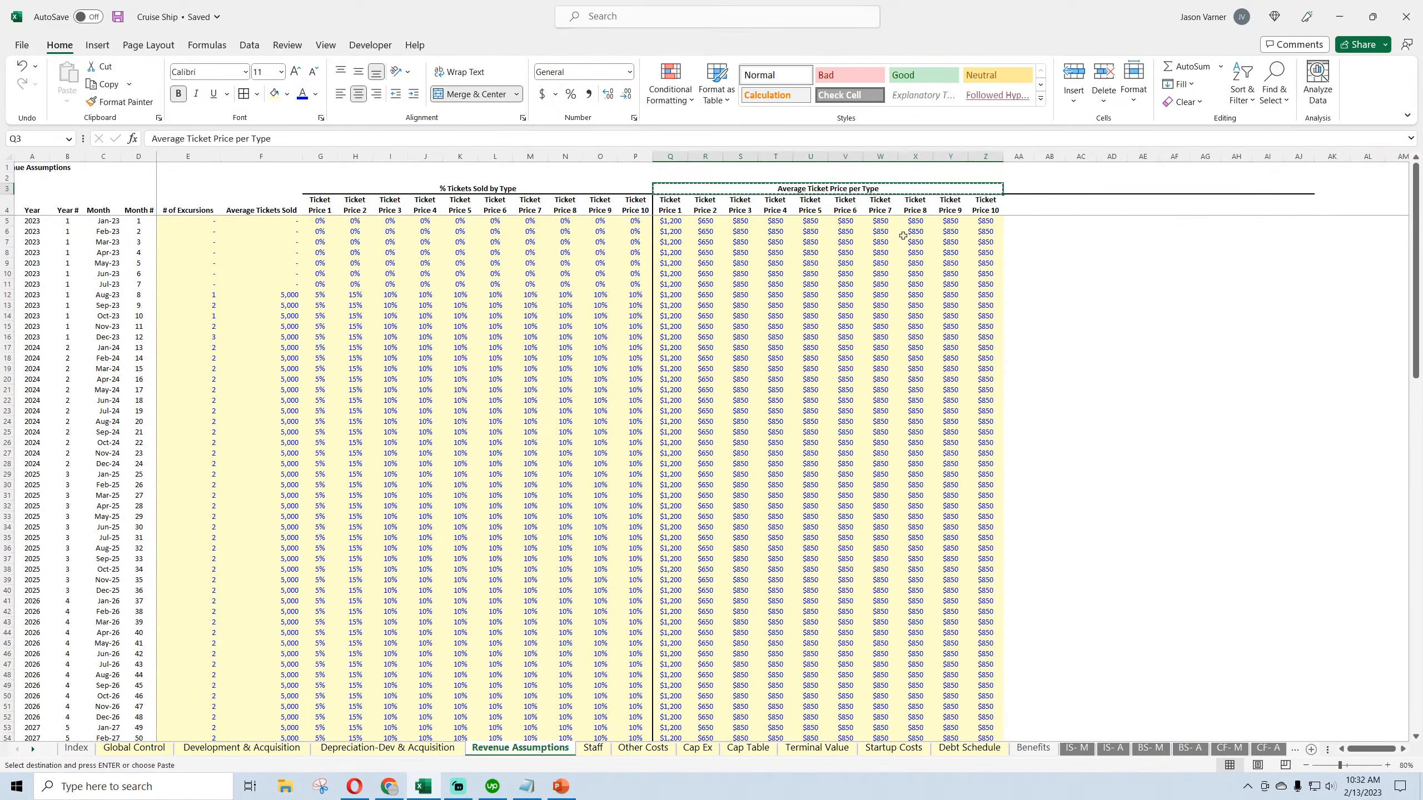
right_click(1011, 188)
click(1046, 282)
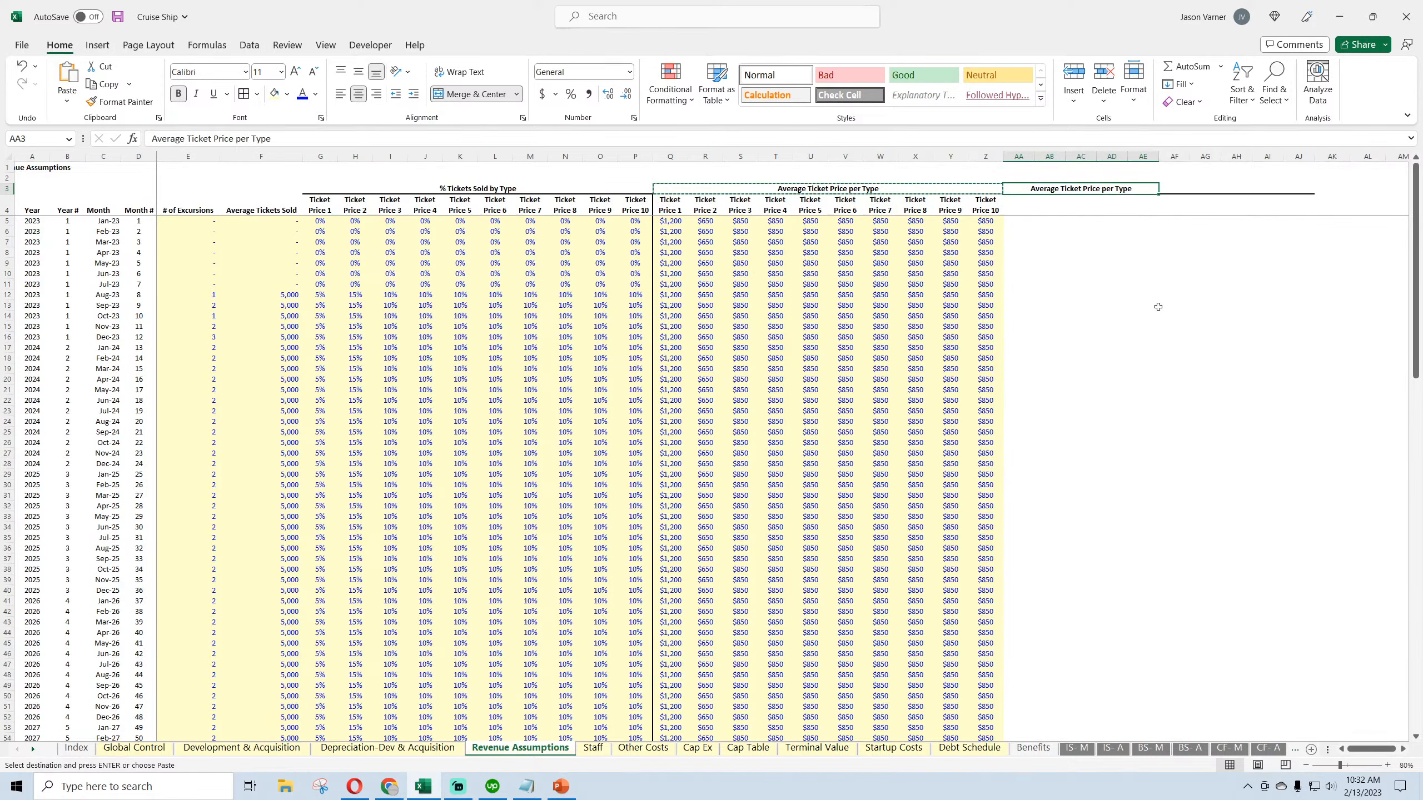
click(834, 189)
right_click(834, 189)
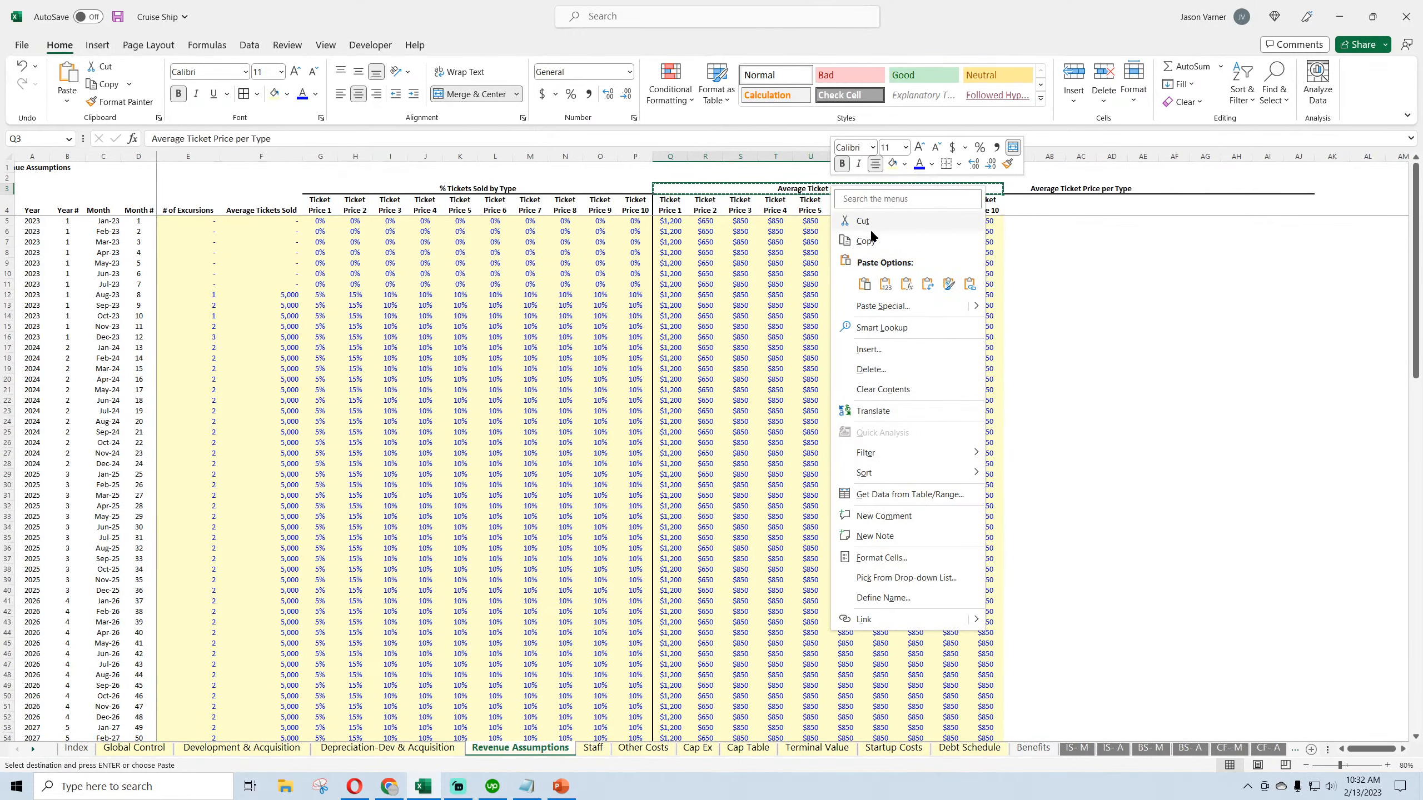
click(865, 241)
right_click(1037, 189)
click(1069, 284)
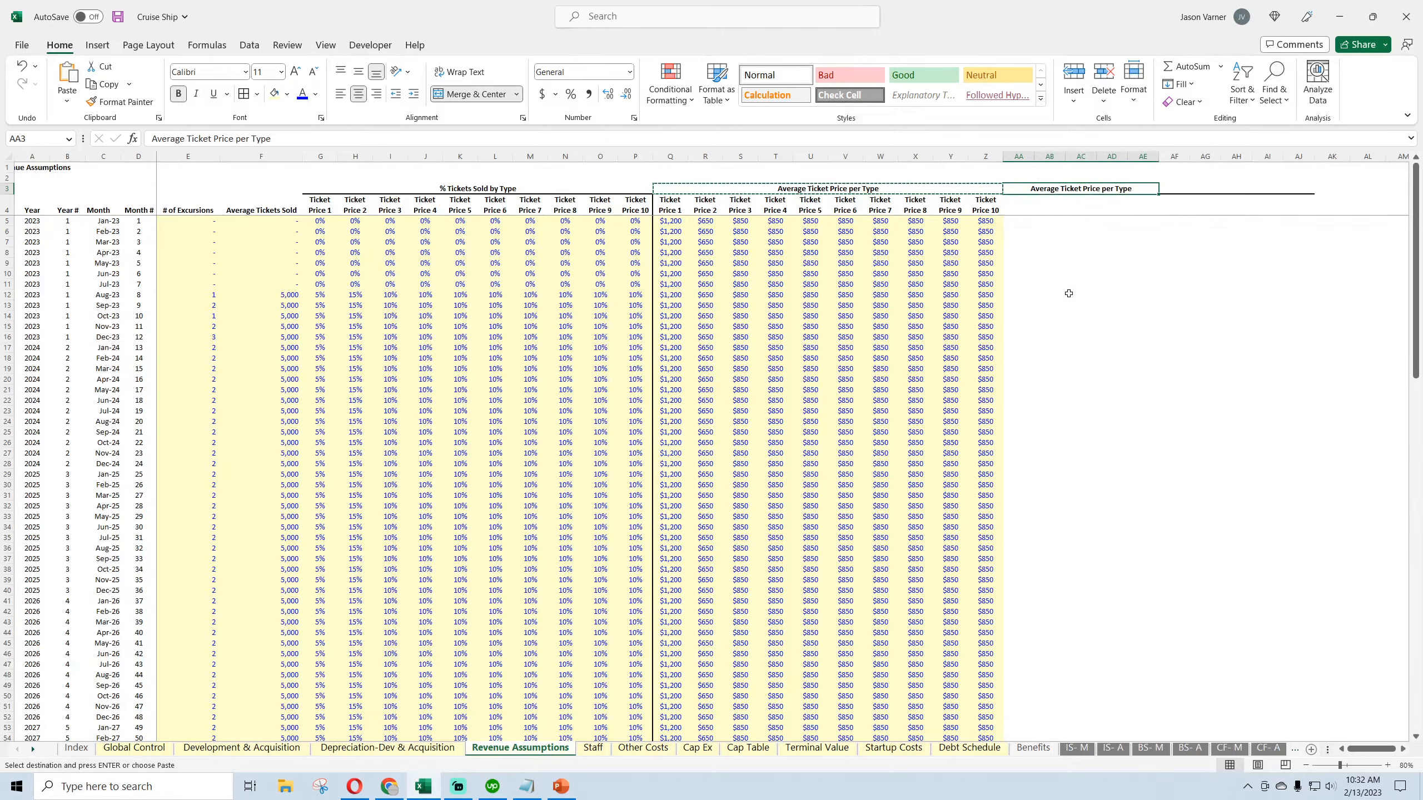
Unmerge the pasted heading at AA3 and merge and center it across AA3:AJ3
click(854, 191)
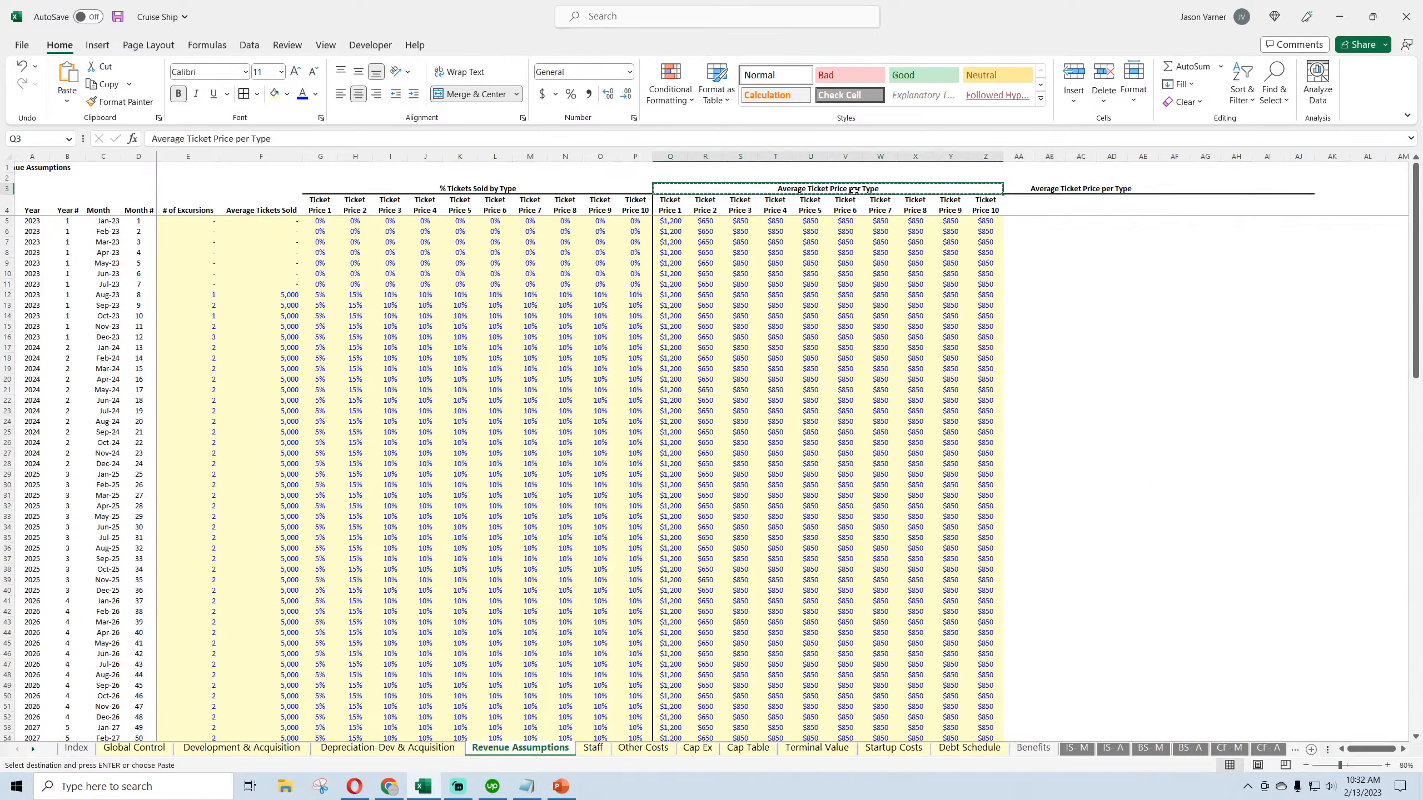
key(Right)
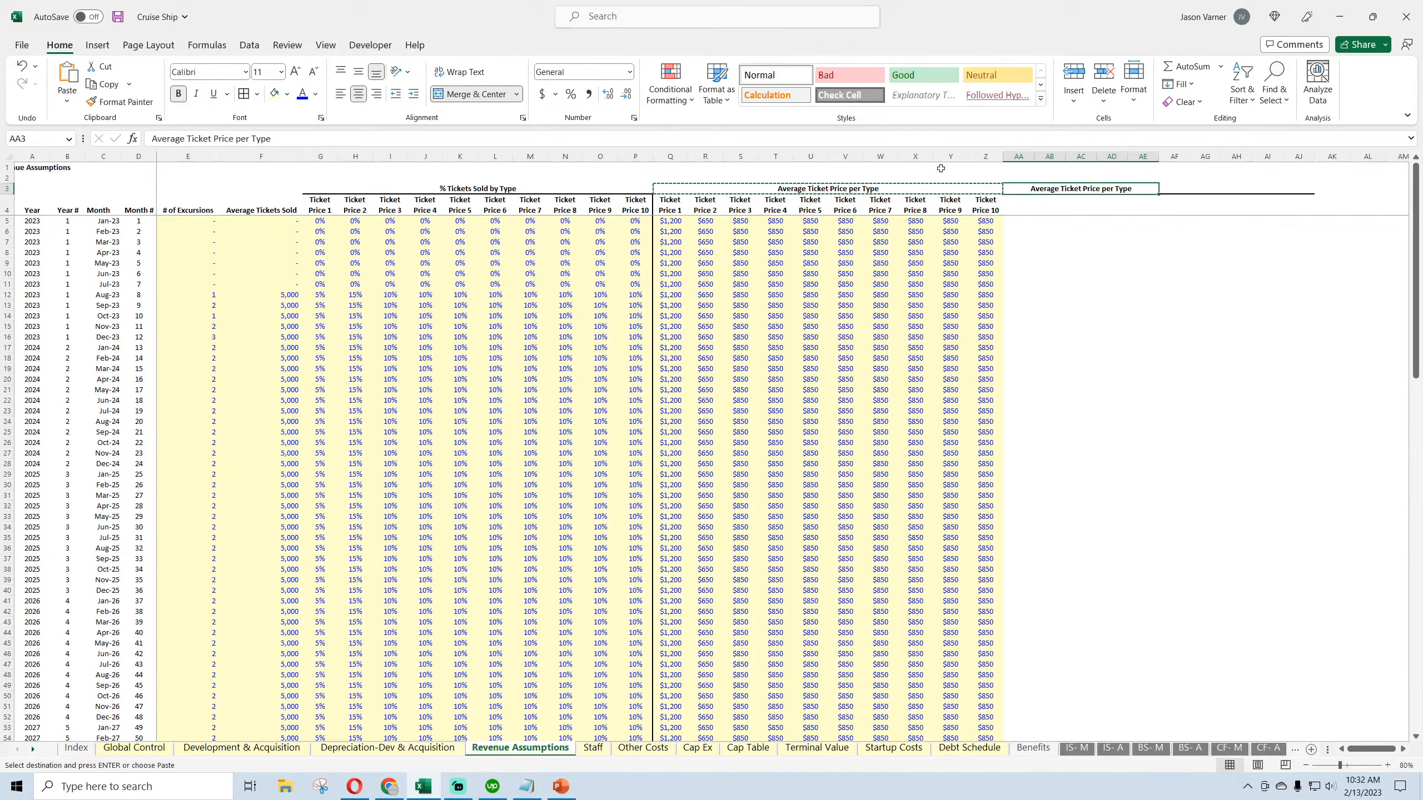
click(480, 94)
click(1206, 369)
click(1026, 188)
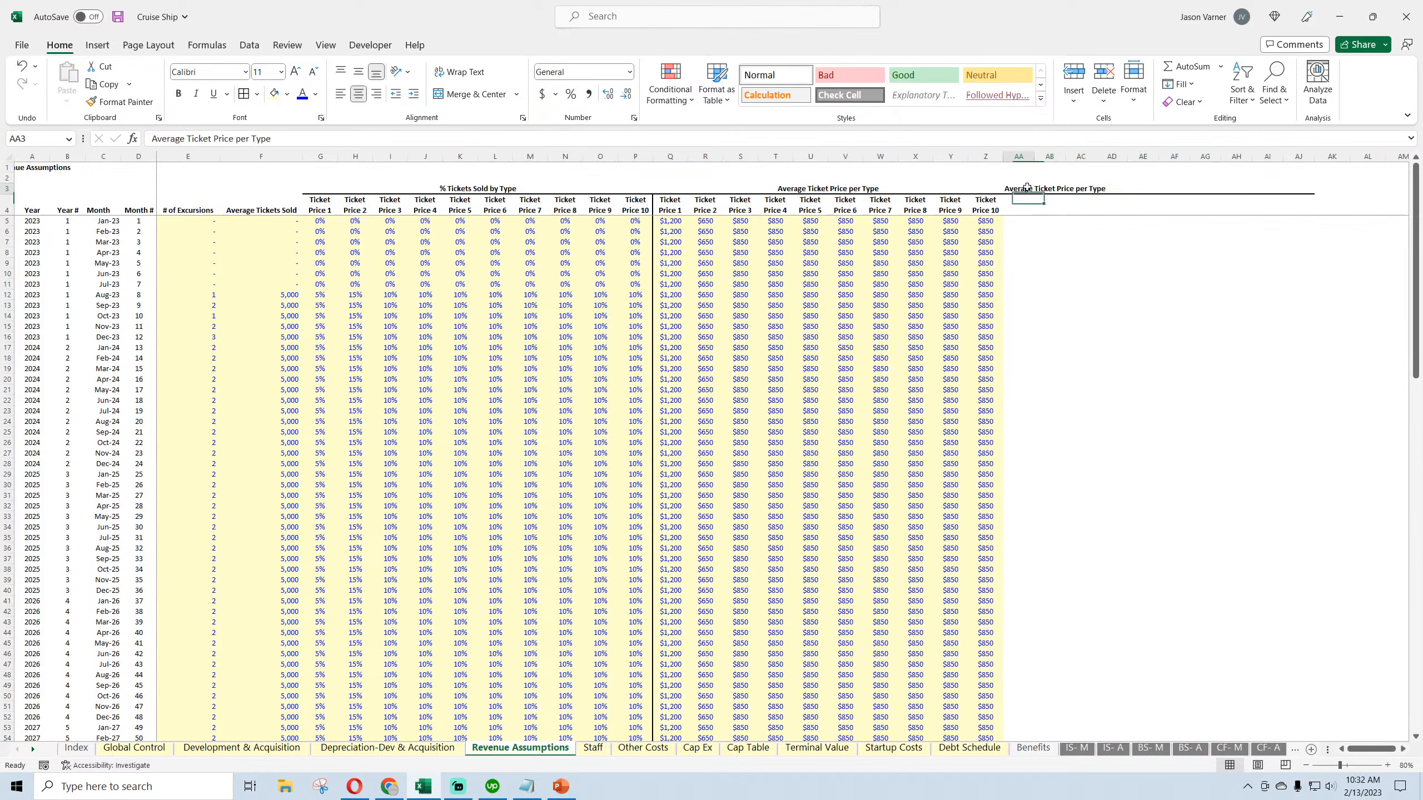
drag(1027, 188, 1186, 188)
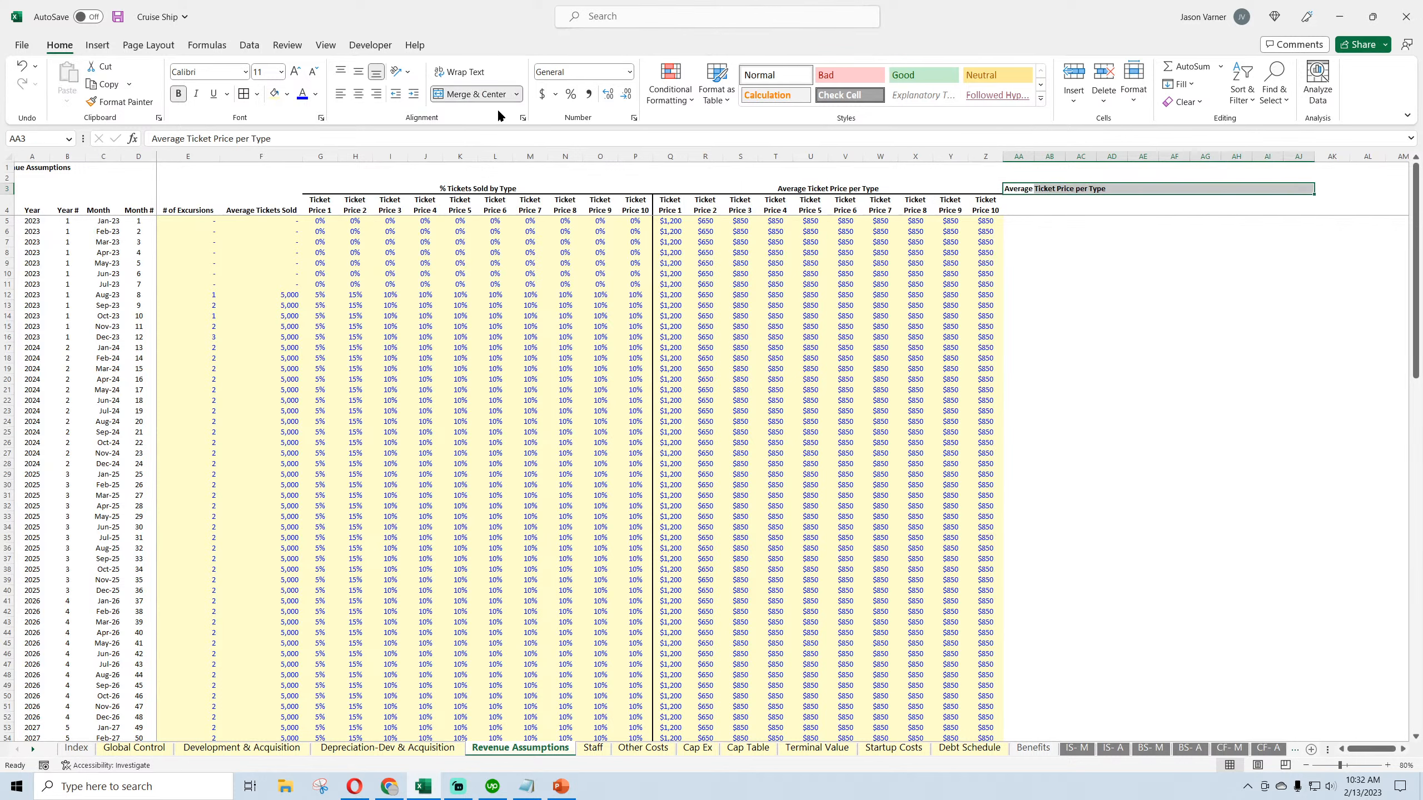
click(471, 95)
click(1235, 388)
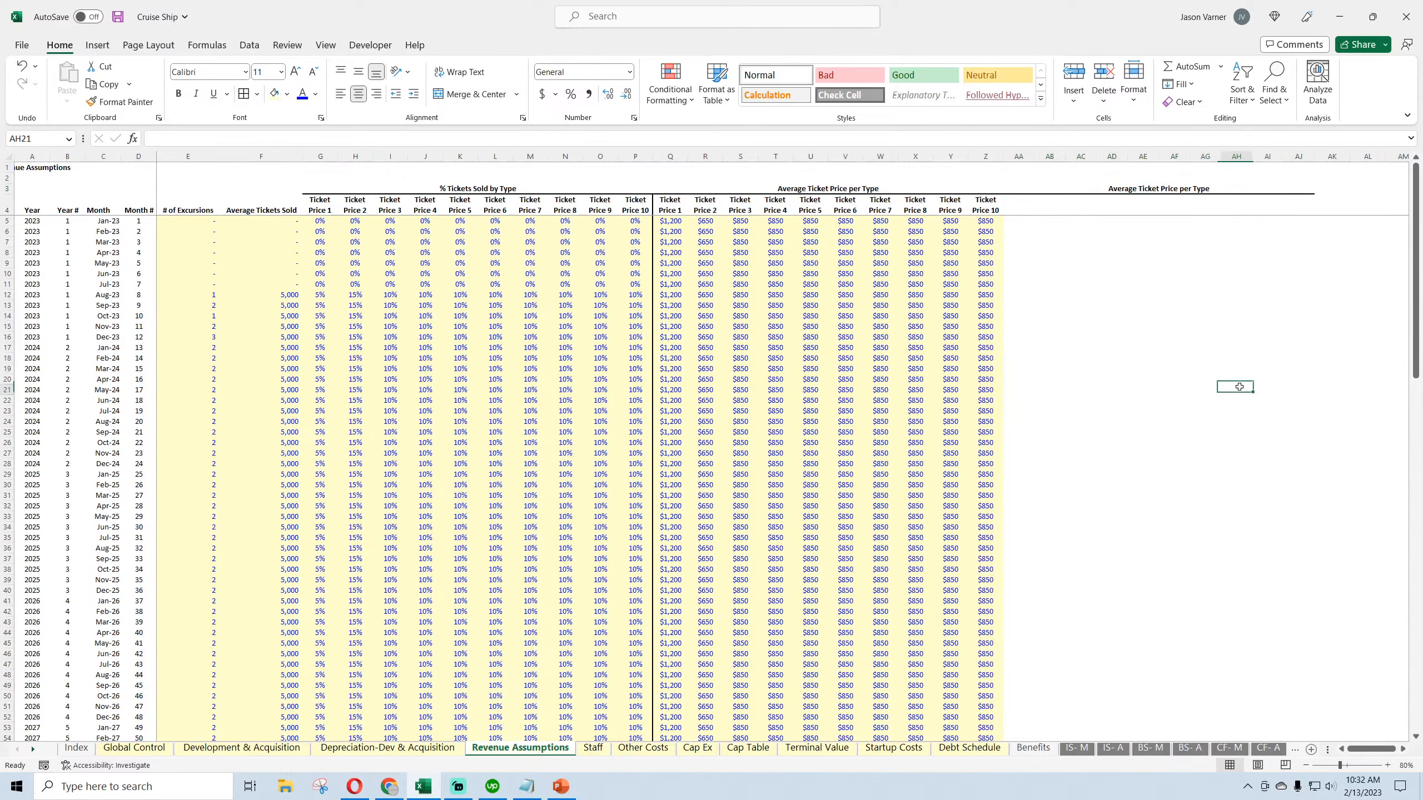
Change the AA3:AJ3 heading text to "Count of Passengers per Ticket Type"
click(1112, 193)
text(Cou)
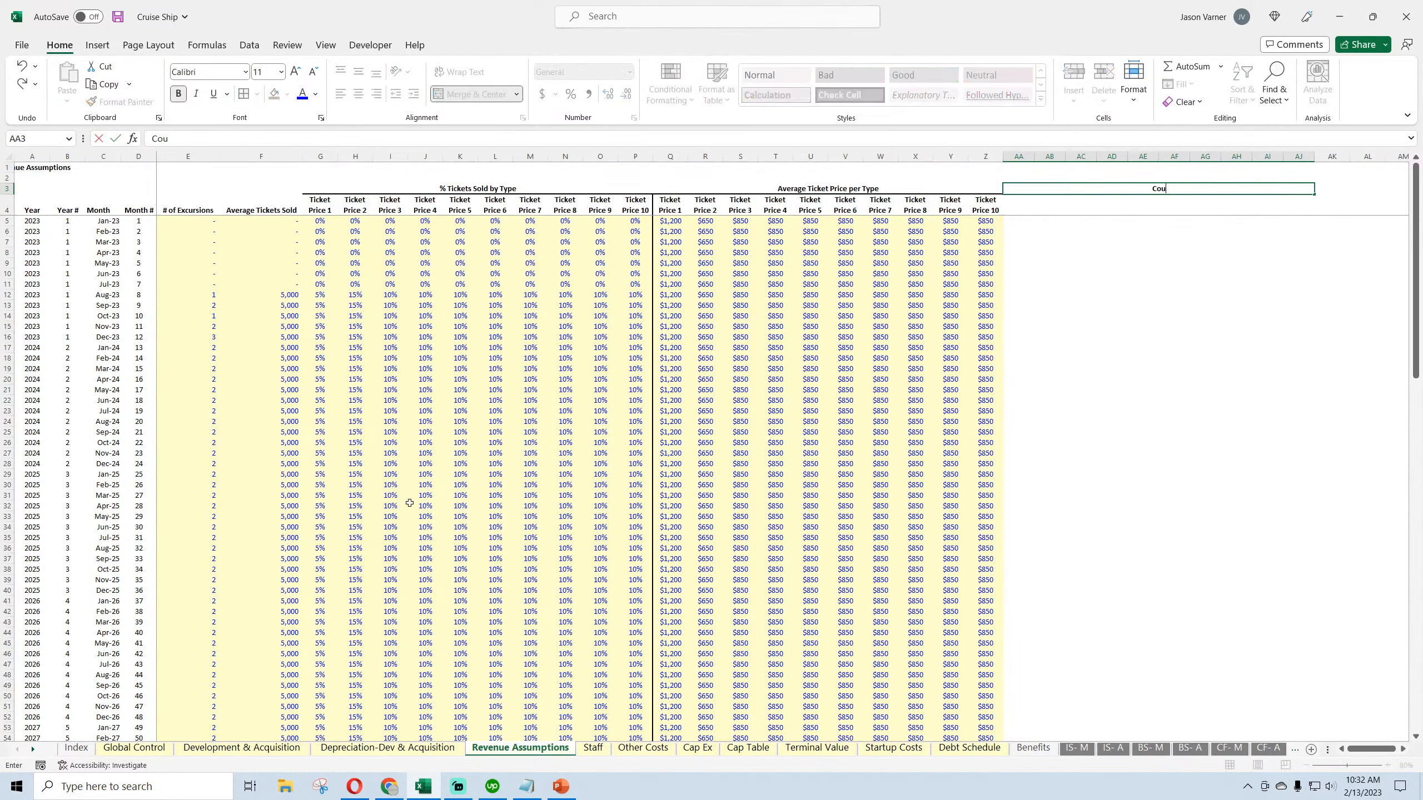
text(nt of Passengers per Ticket Type)
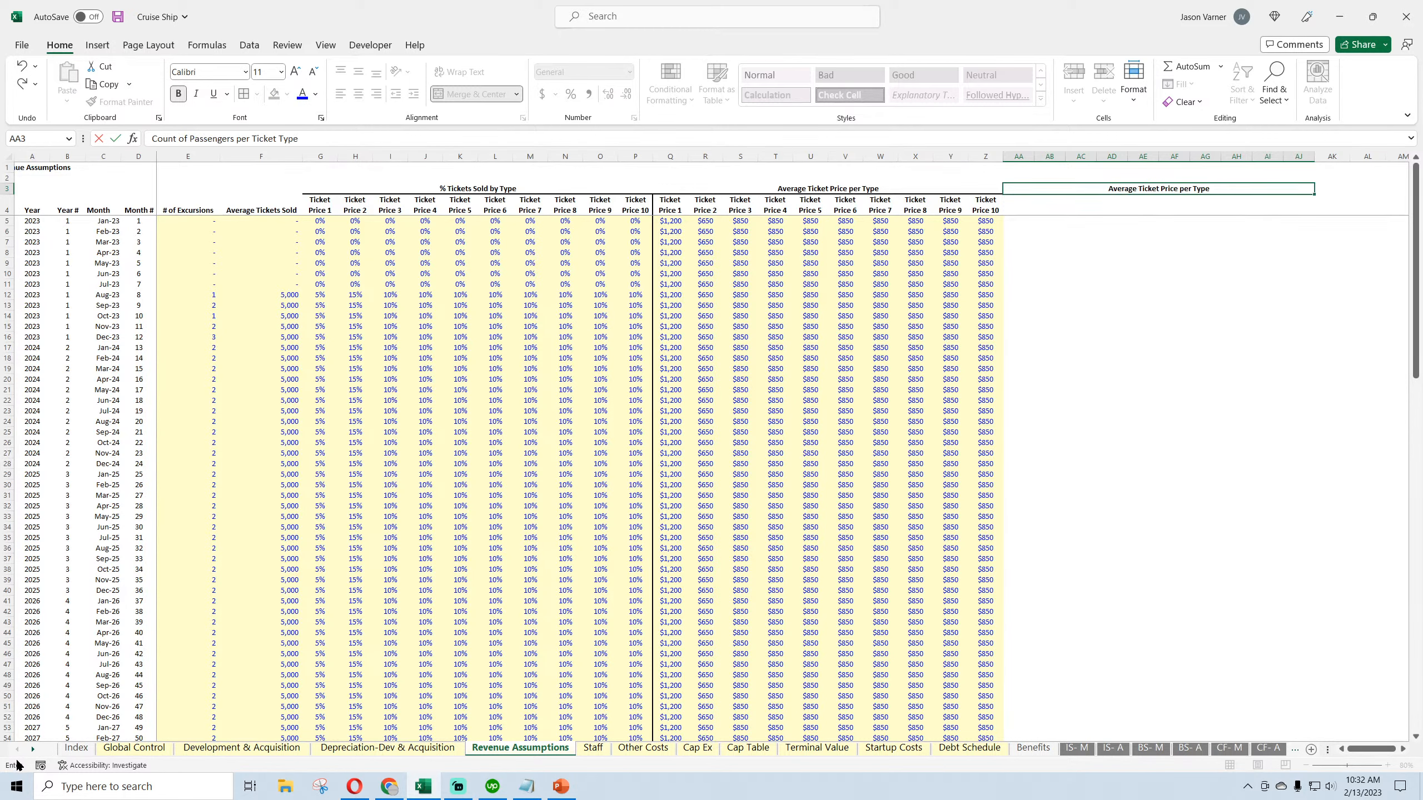
key(Return)
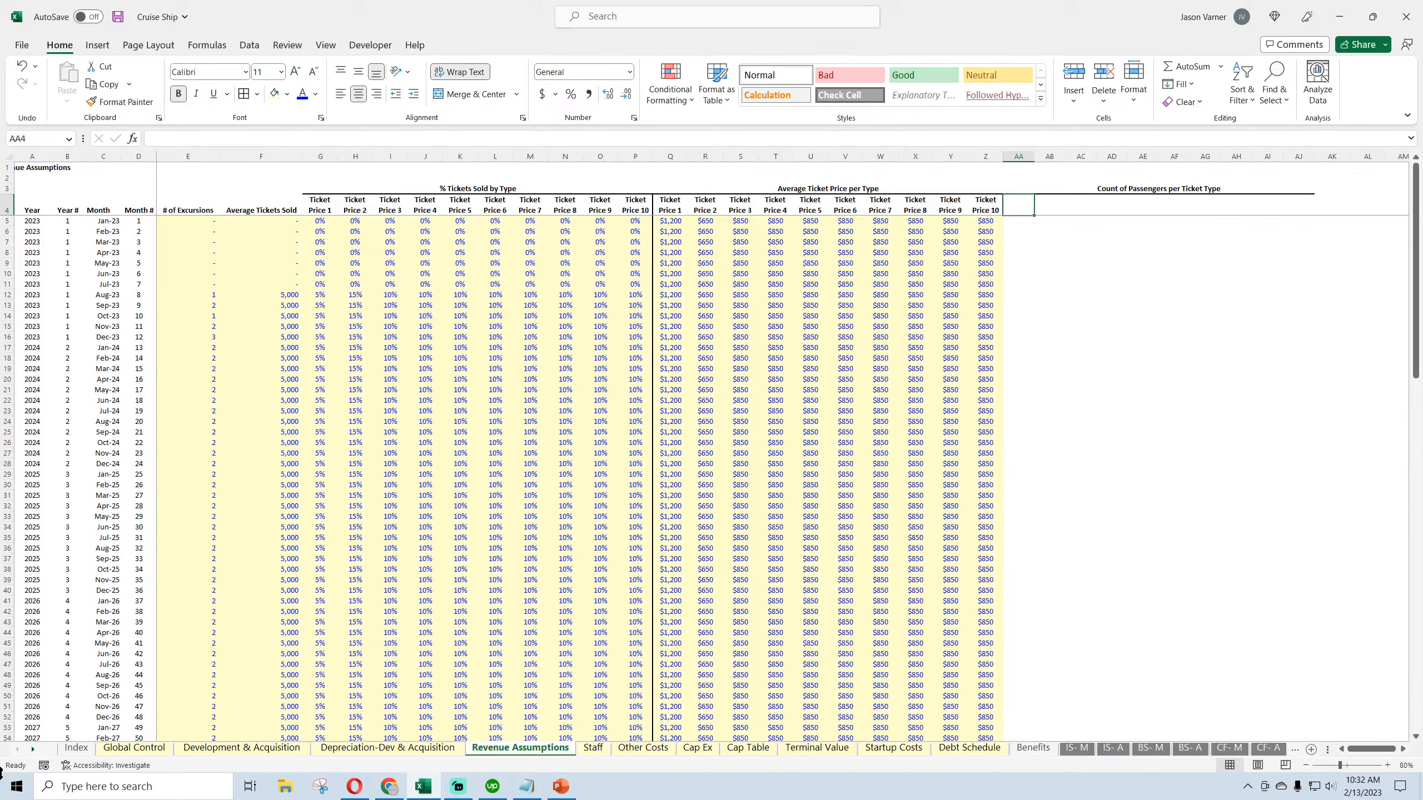
Label cell AA4 "Passenger Count" and replace that label with "Ticket Count"
text(Pass)
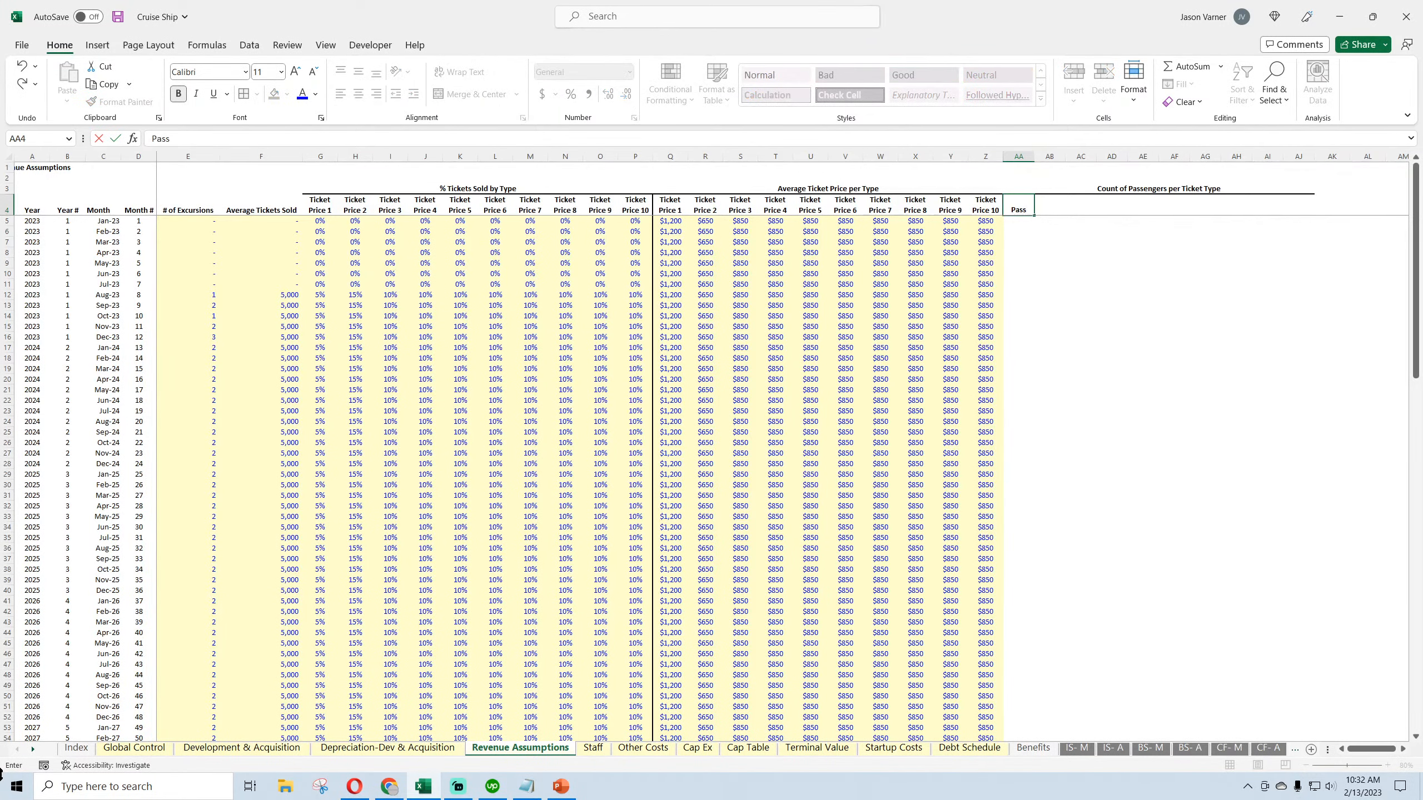
text(enger Count)
key(Return)
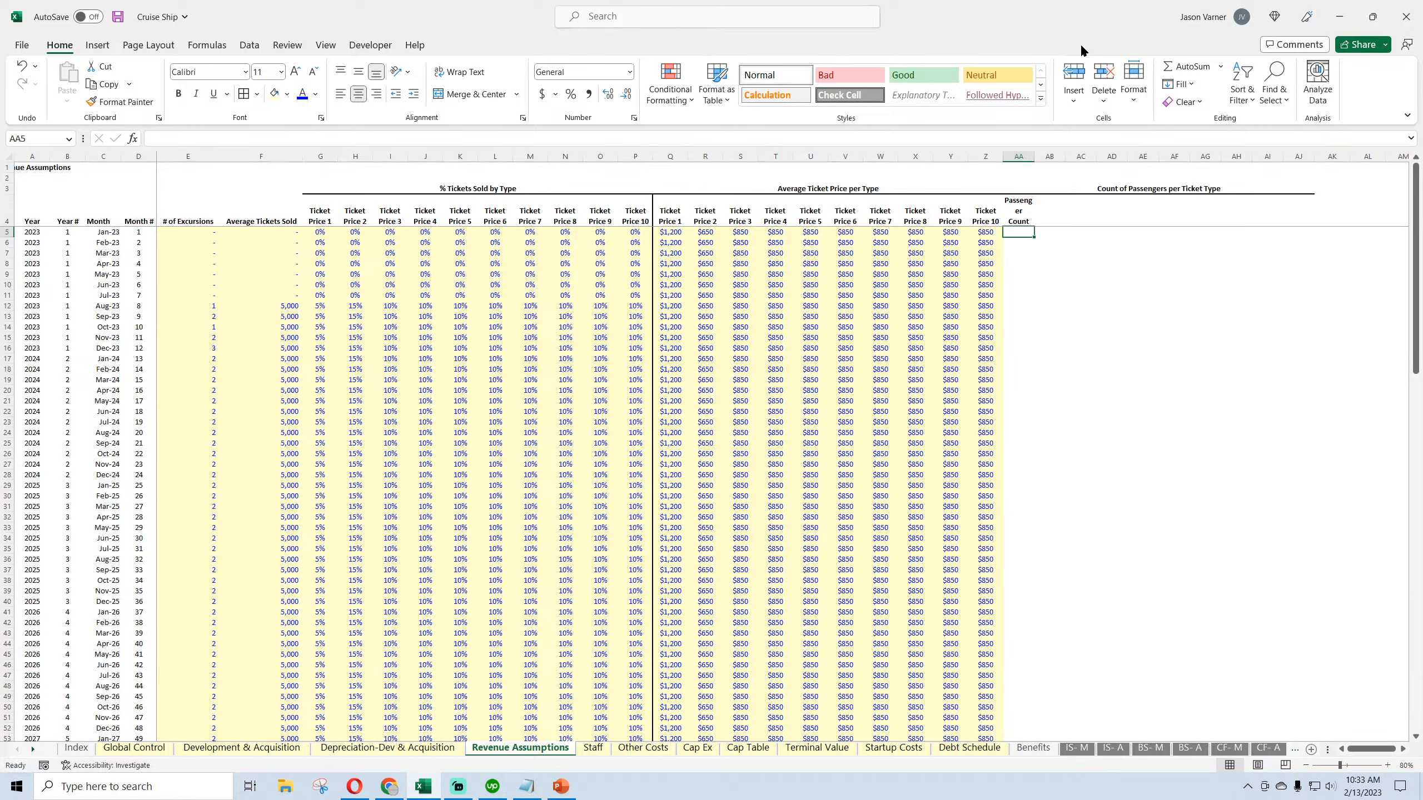
click(1020, 210)
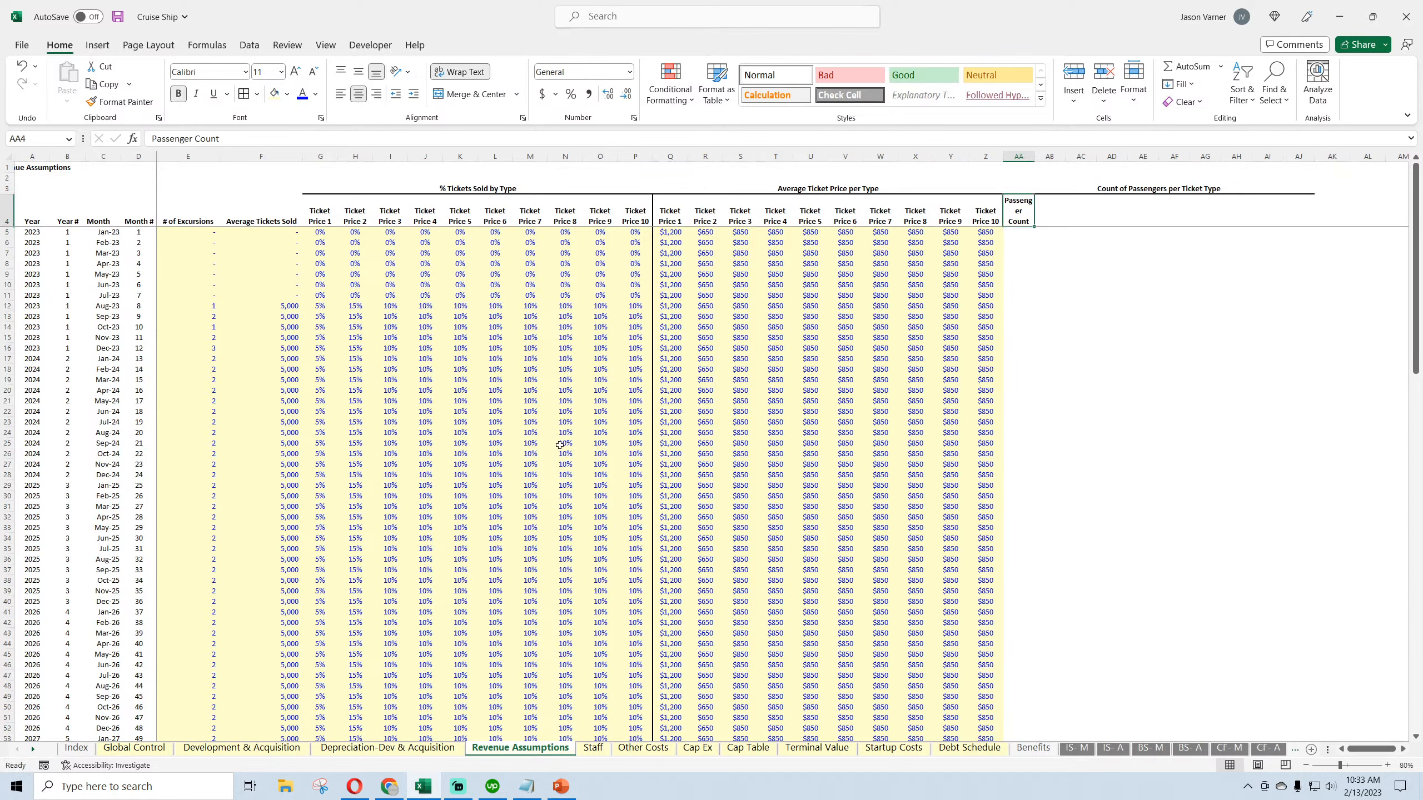
text(Ticket Count)
key(Return)
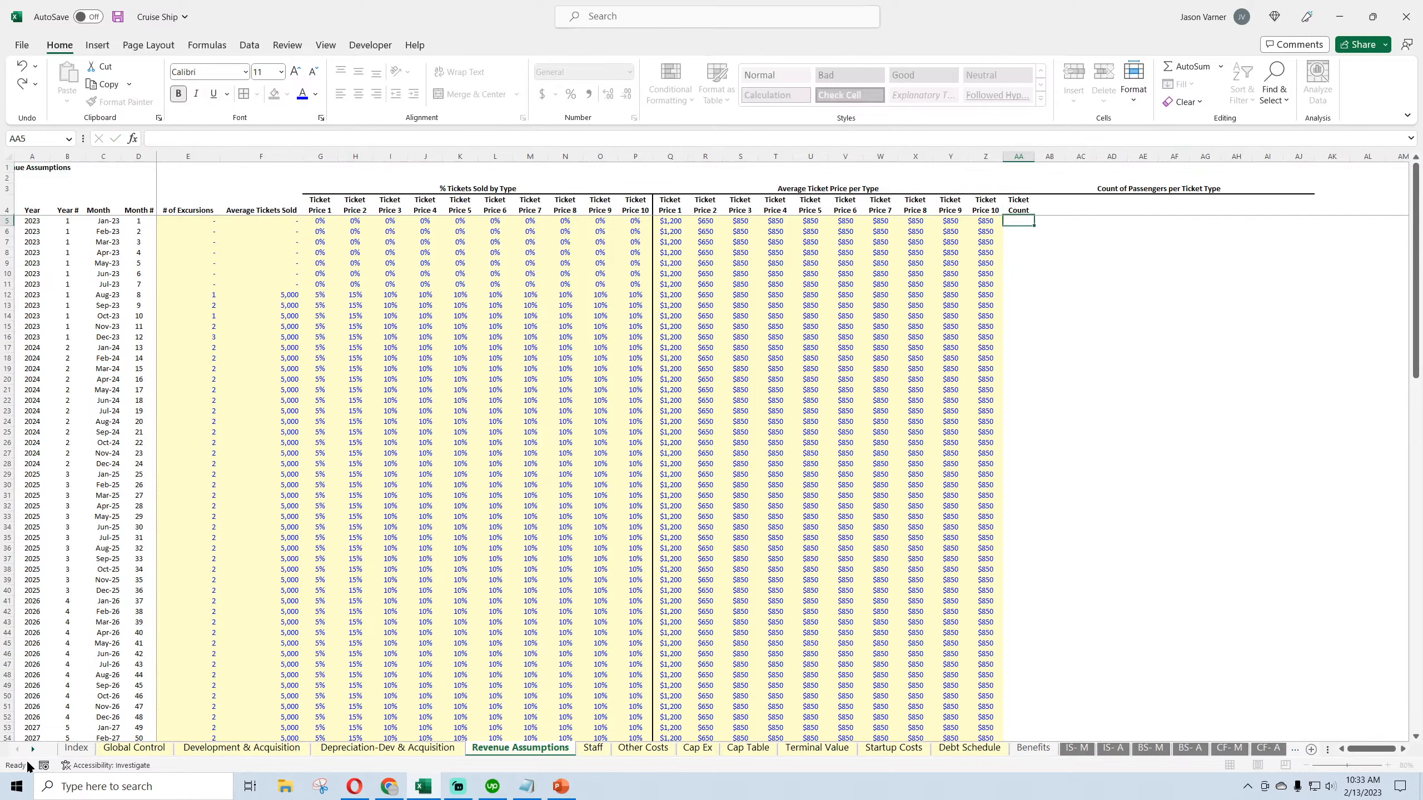
Enter the formula =G5*$F5 in AA5 to multiply the ticket share by average tickets sold, with column F fixed
text(-)
key(BackSpace)
text(=)
click(322, 221)
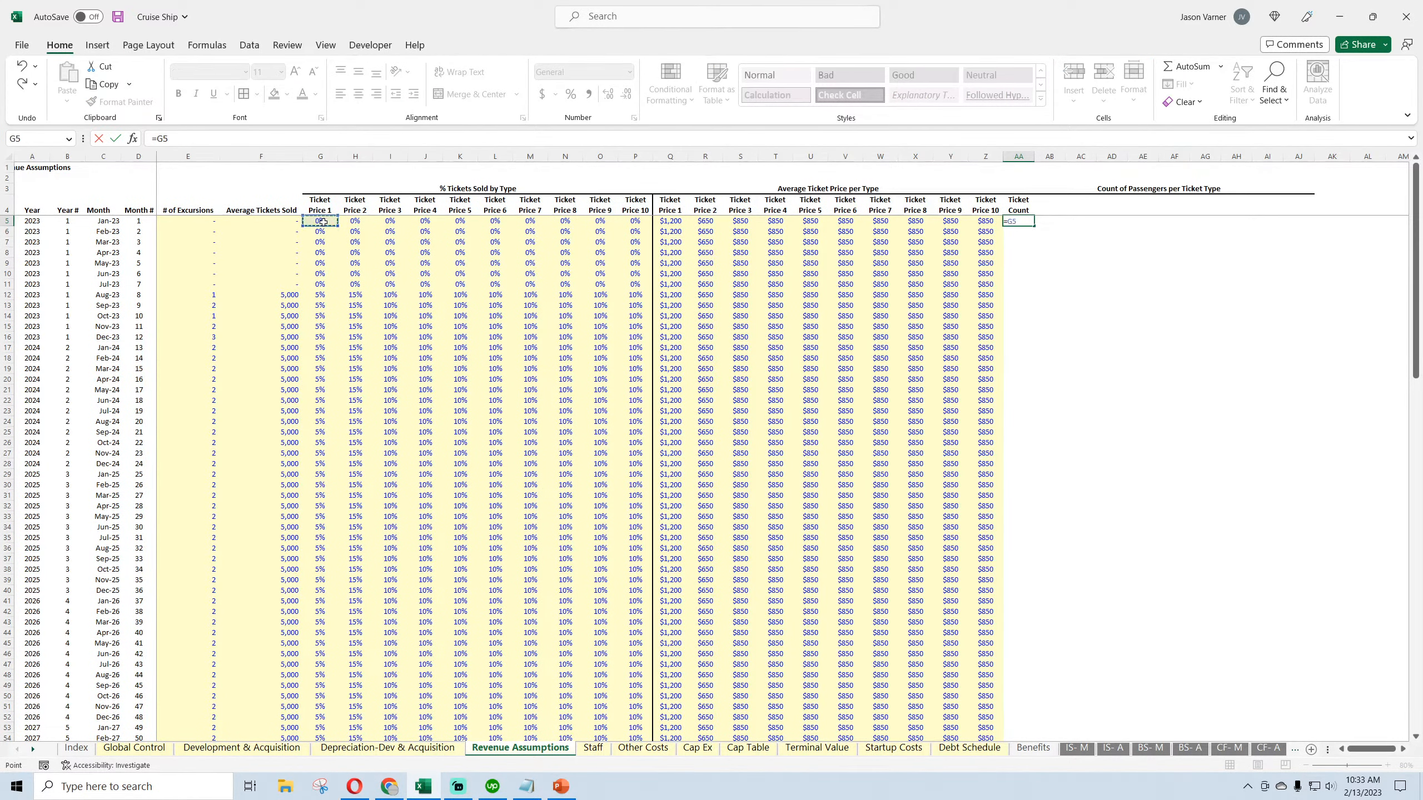
text(*)
click(288, 222)
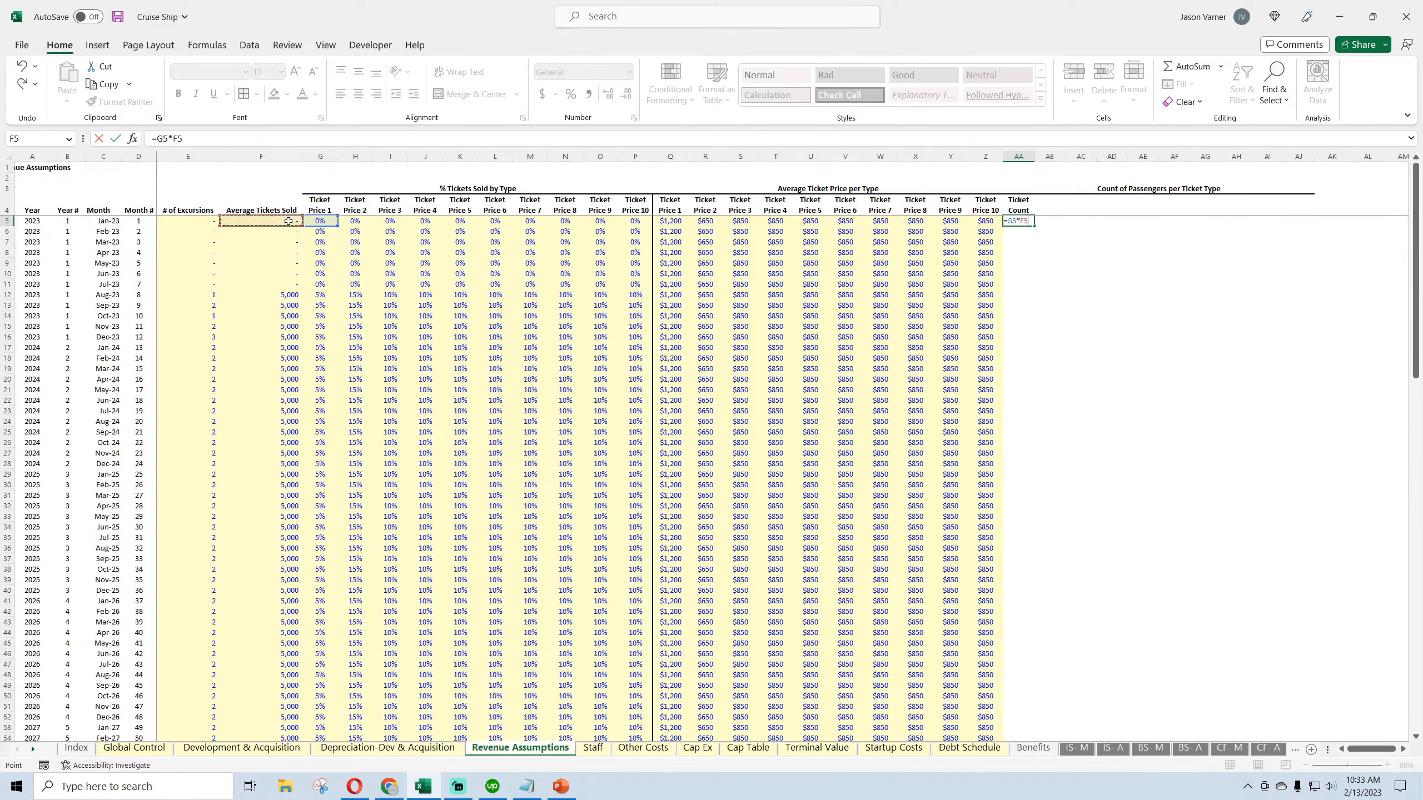
click(168, 138)
text($)
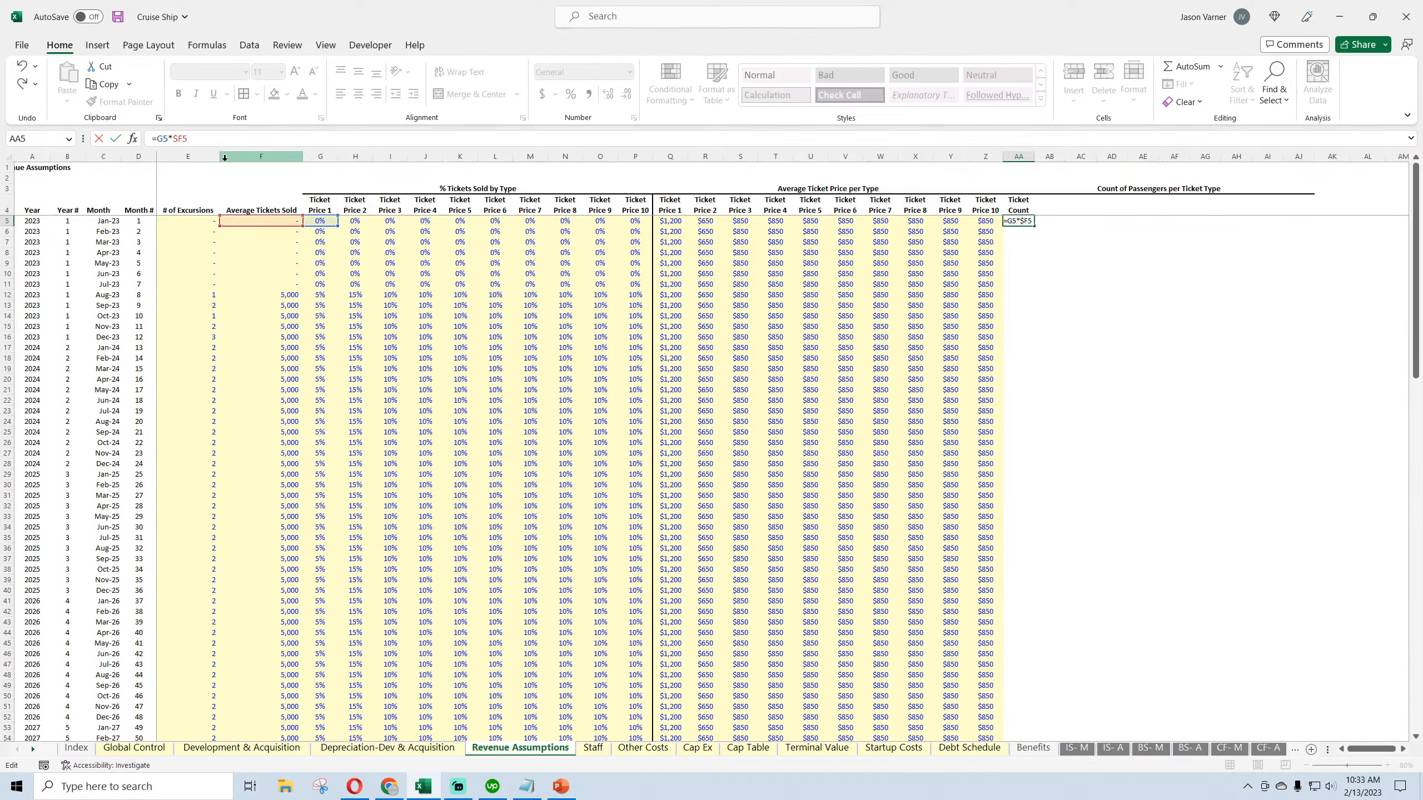
key(Return)
Fill the AA5 formula across to column AJ and down through all the month rows
click(1024, 221)
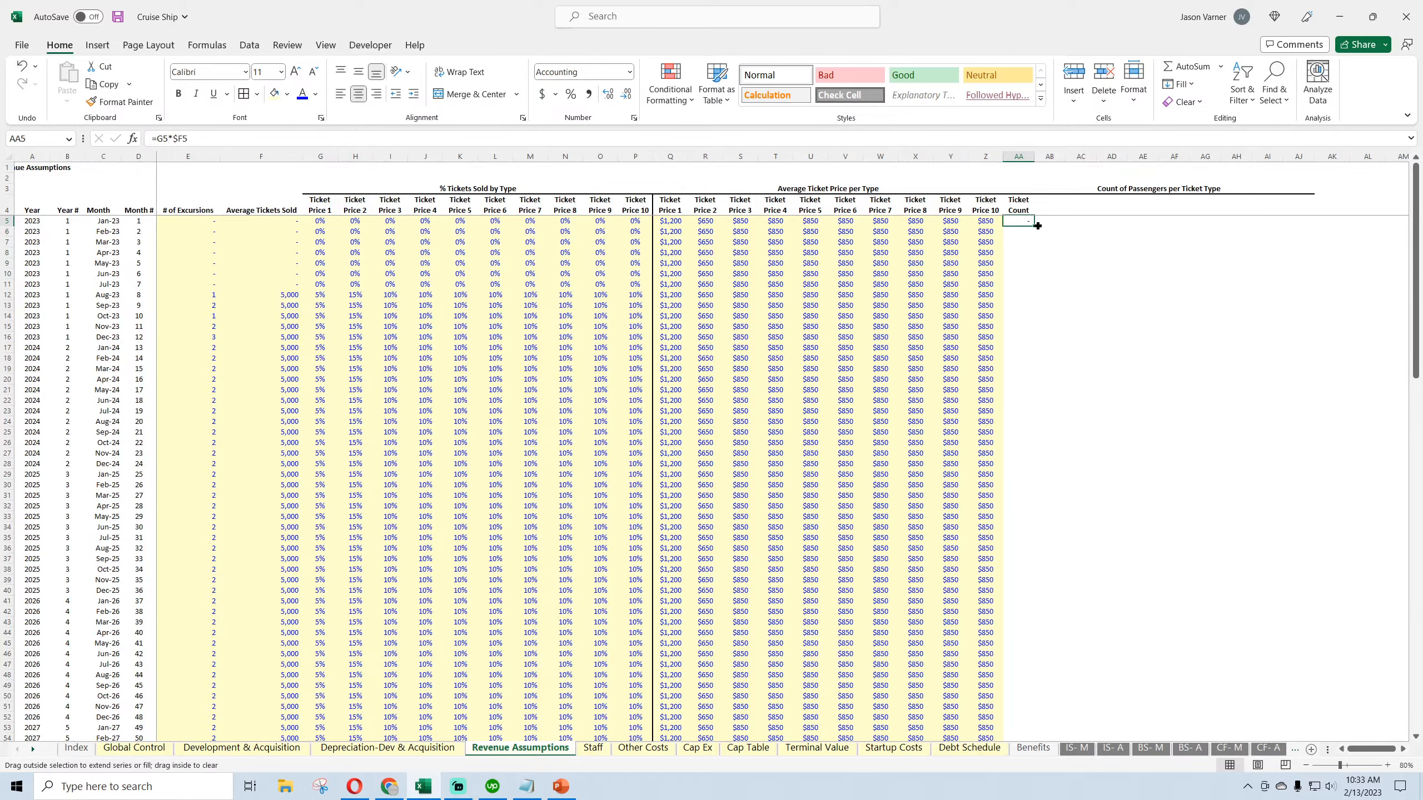
drag(1038, 225, 1313, 225)
double_click(1314, 226)
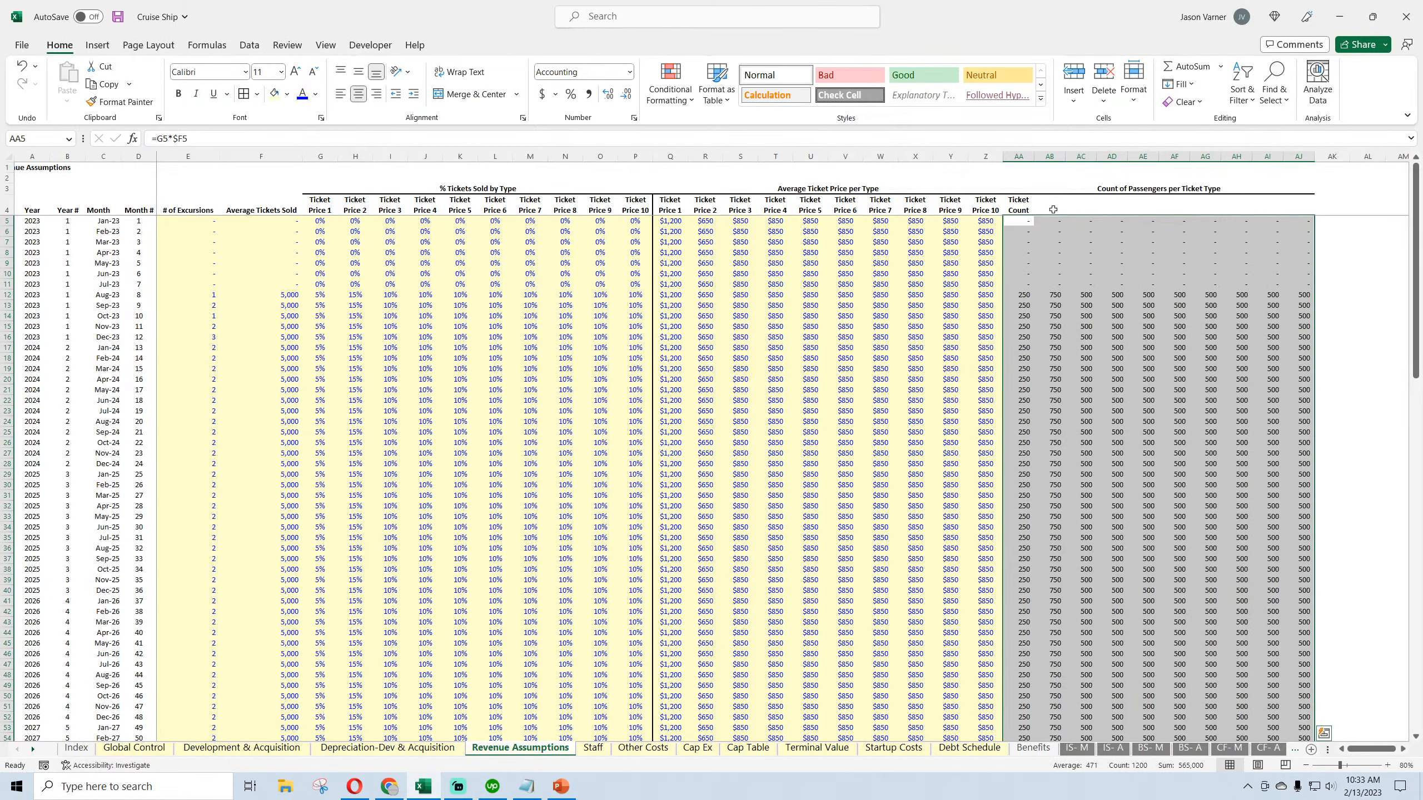
Clear the "Ticket Count" label from cell AA4
click(1028, 211)
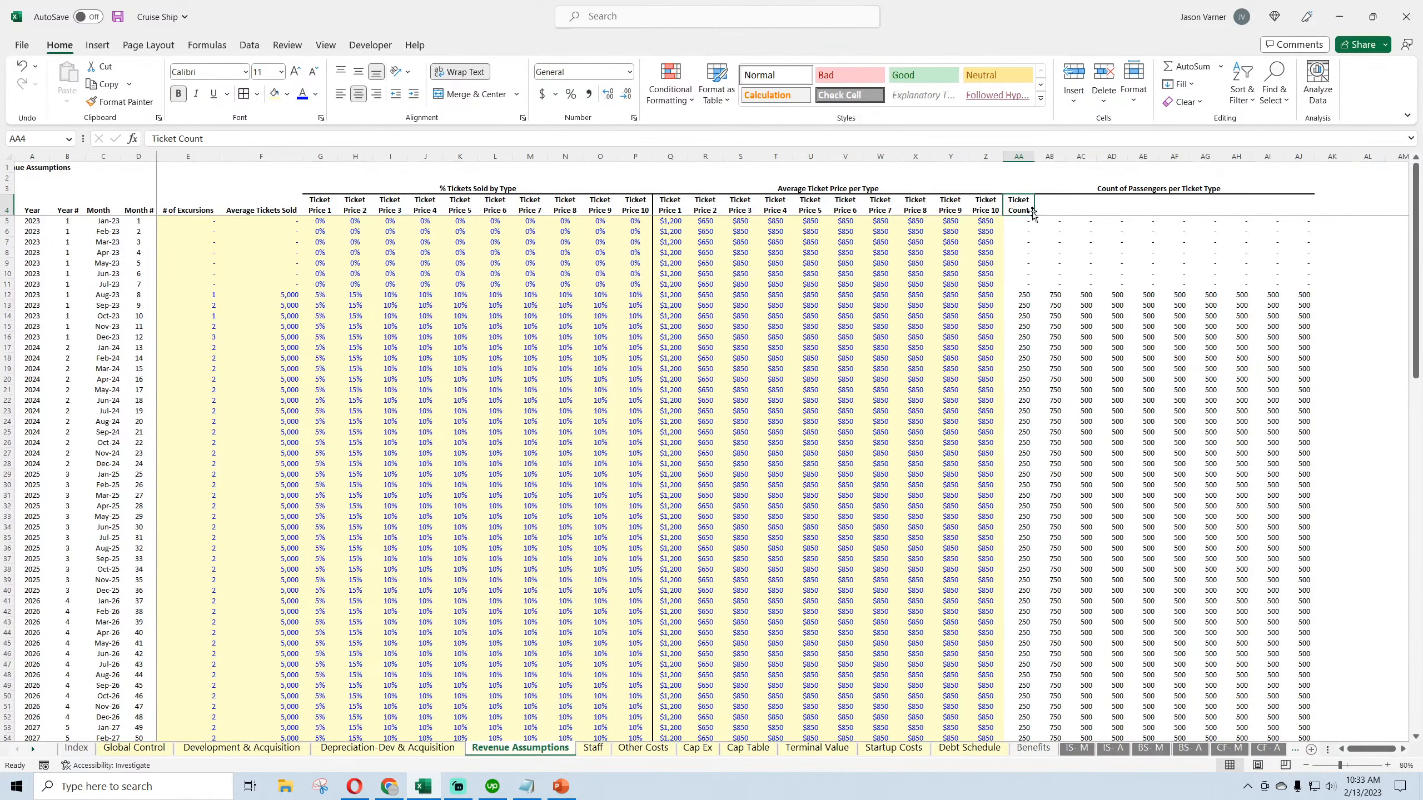
key(BackSpace)
key(Return)
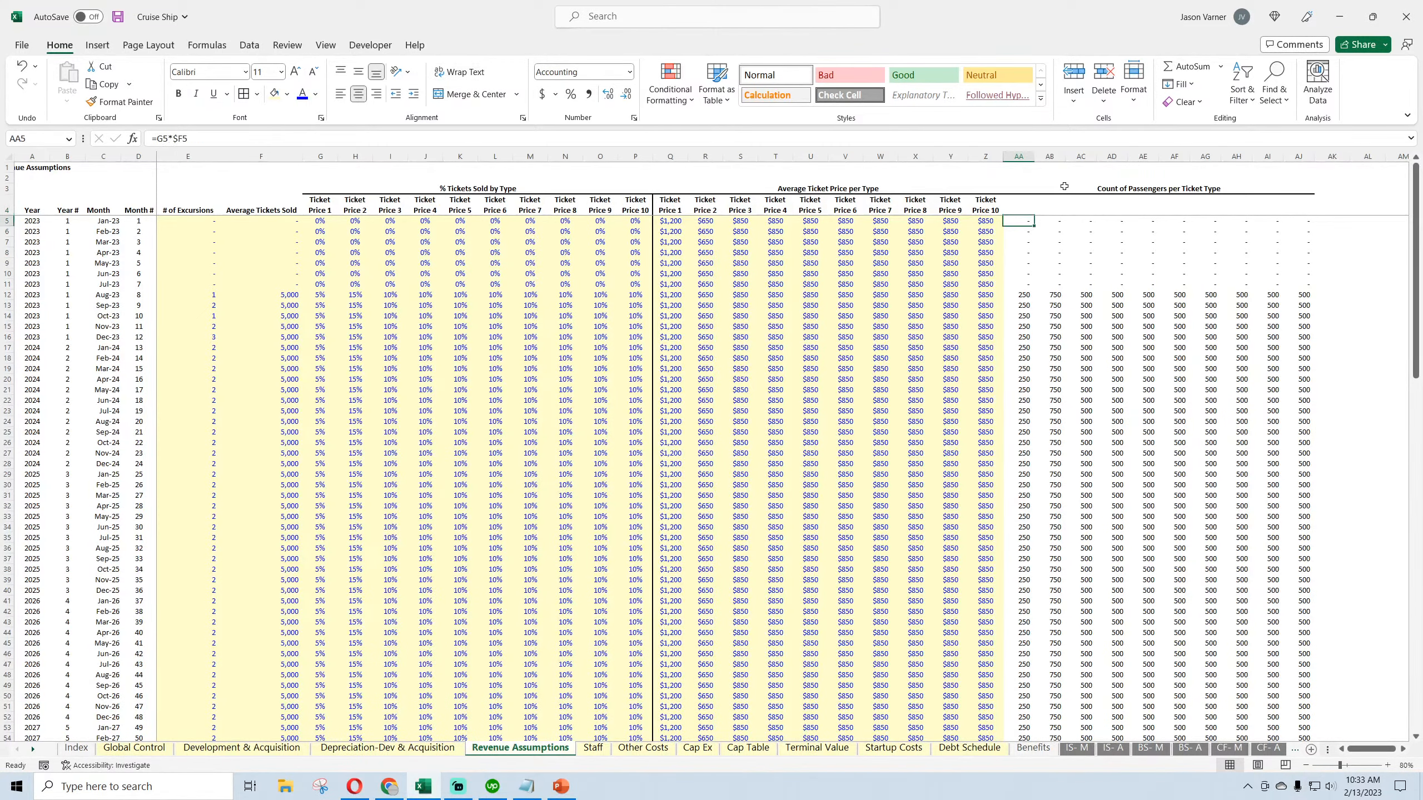
Merge the "Count of Passengers per Ticket Type" heading across both header rows, AA3:AJ4
click(1065, 188)
drag(1071, 184, 1071, 206)
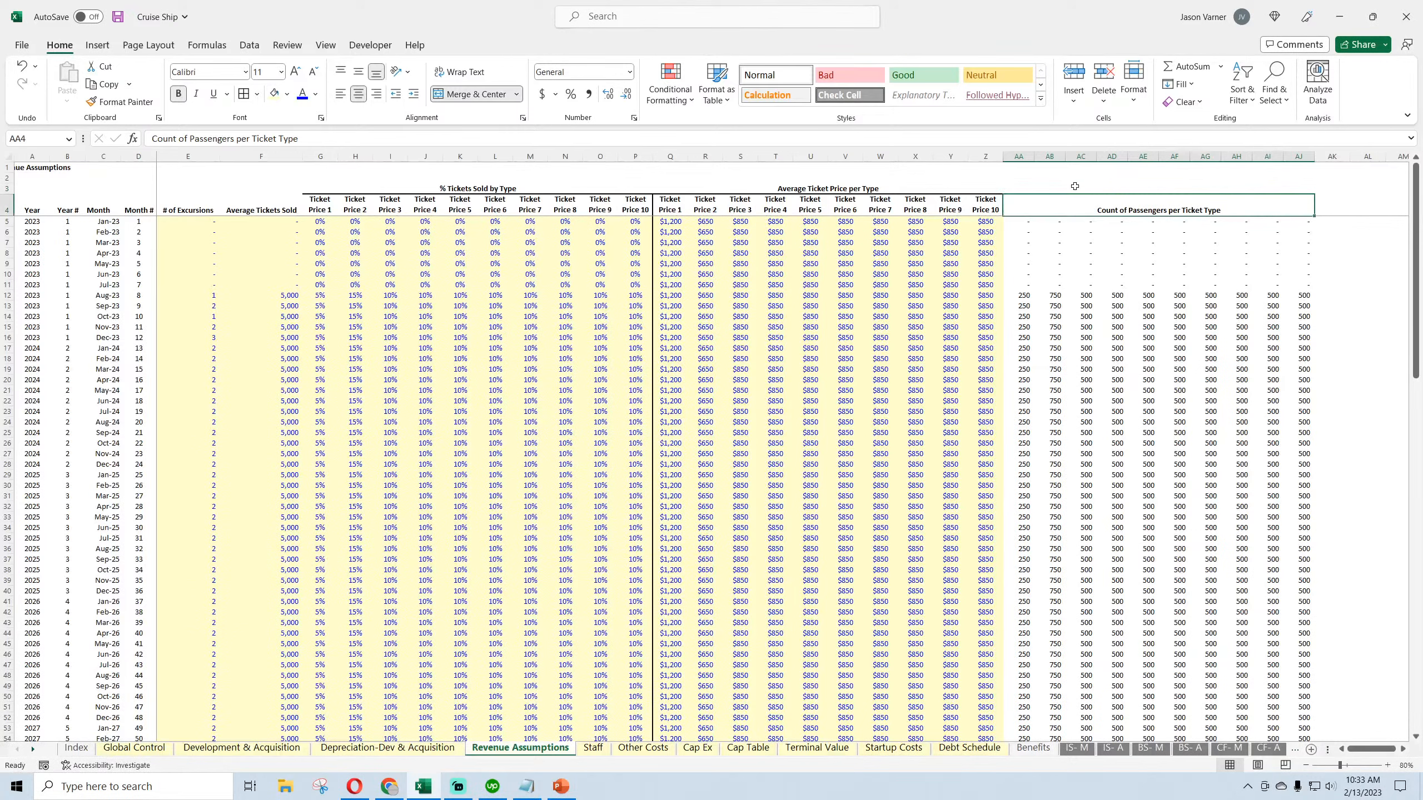
click(1075, 187)
click(1067, 202)
drag(1063, 202, 1062, 189)
click(477, 94)
click(481, 94)
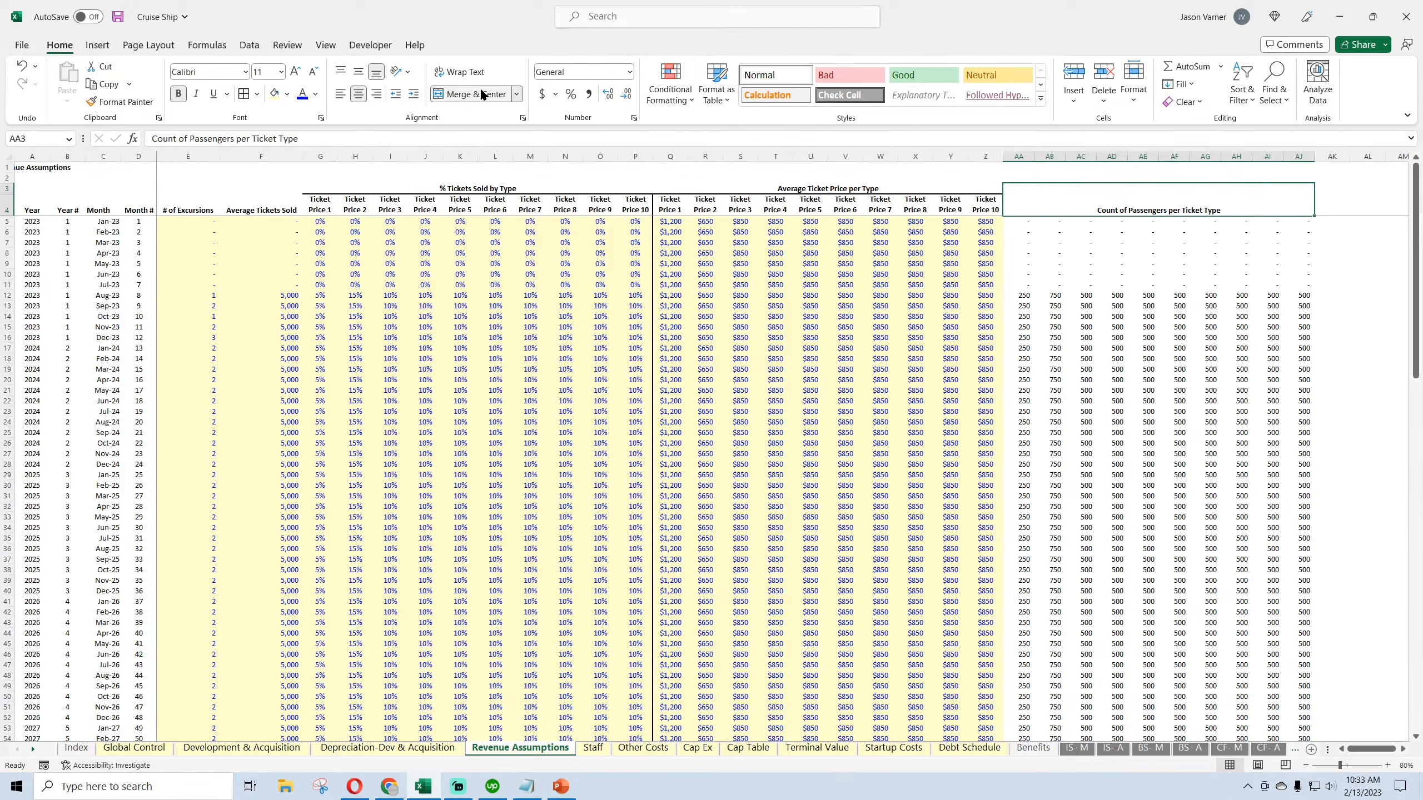
Middle-align the merged passenger count heading vertically and add an outside border around it
click(359, 73)
click(682, 327)
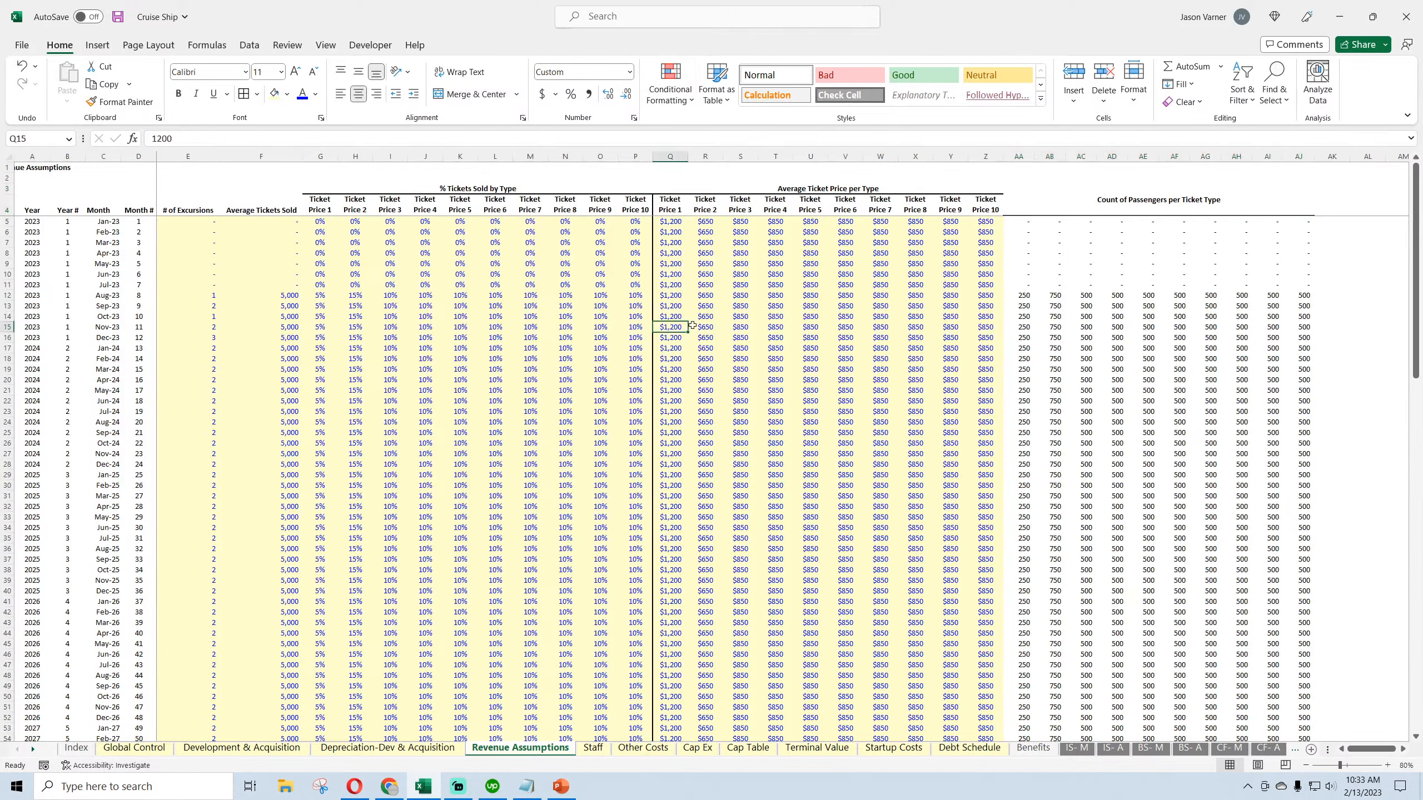
click(1120, 202)
click(242, 95)
click(1024, 295)
click(1112, 391)
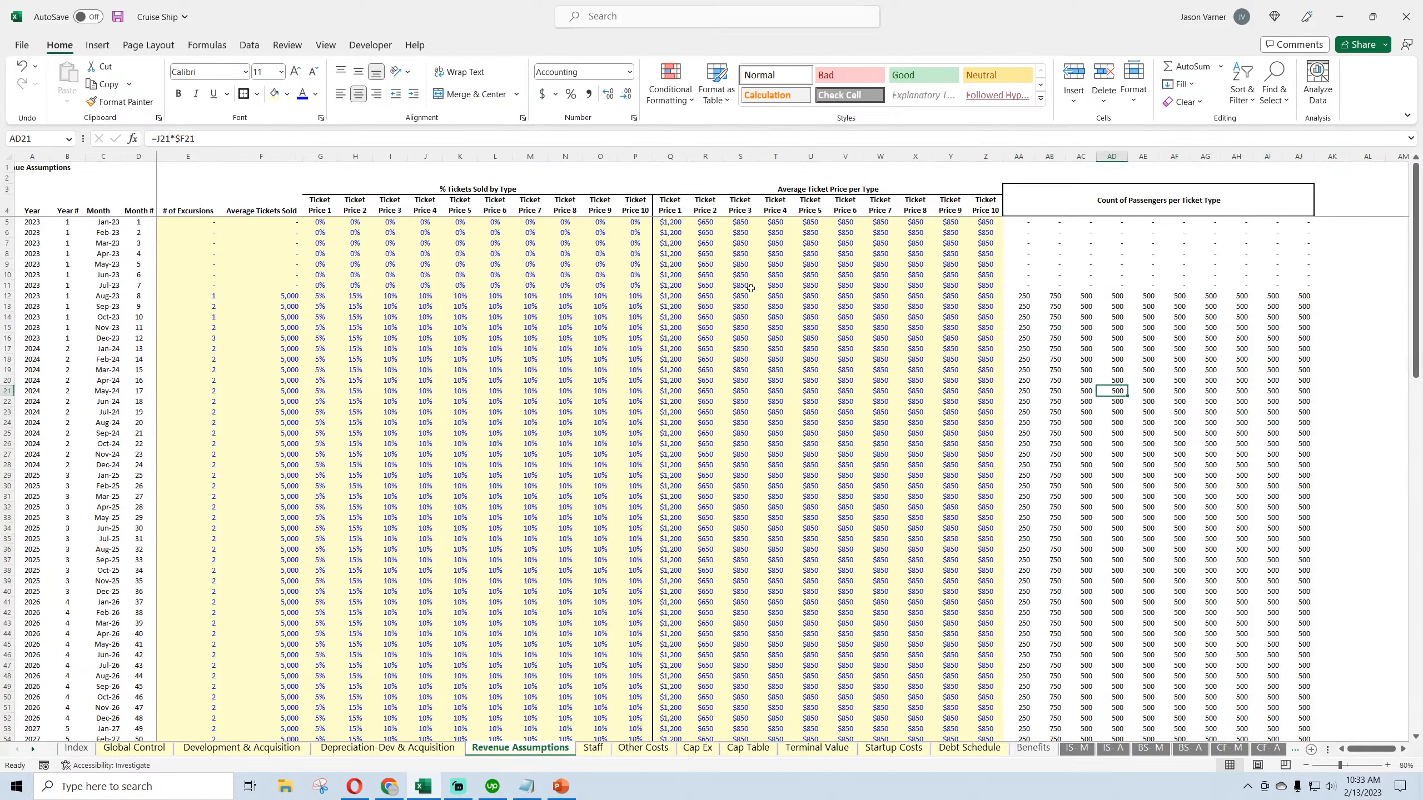
Test the passenger count formulas with 50000, 10000000 and 100000 as the Aug-23 average tickets sold in F12
click(290, 293)
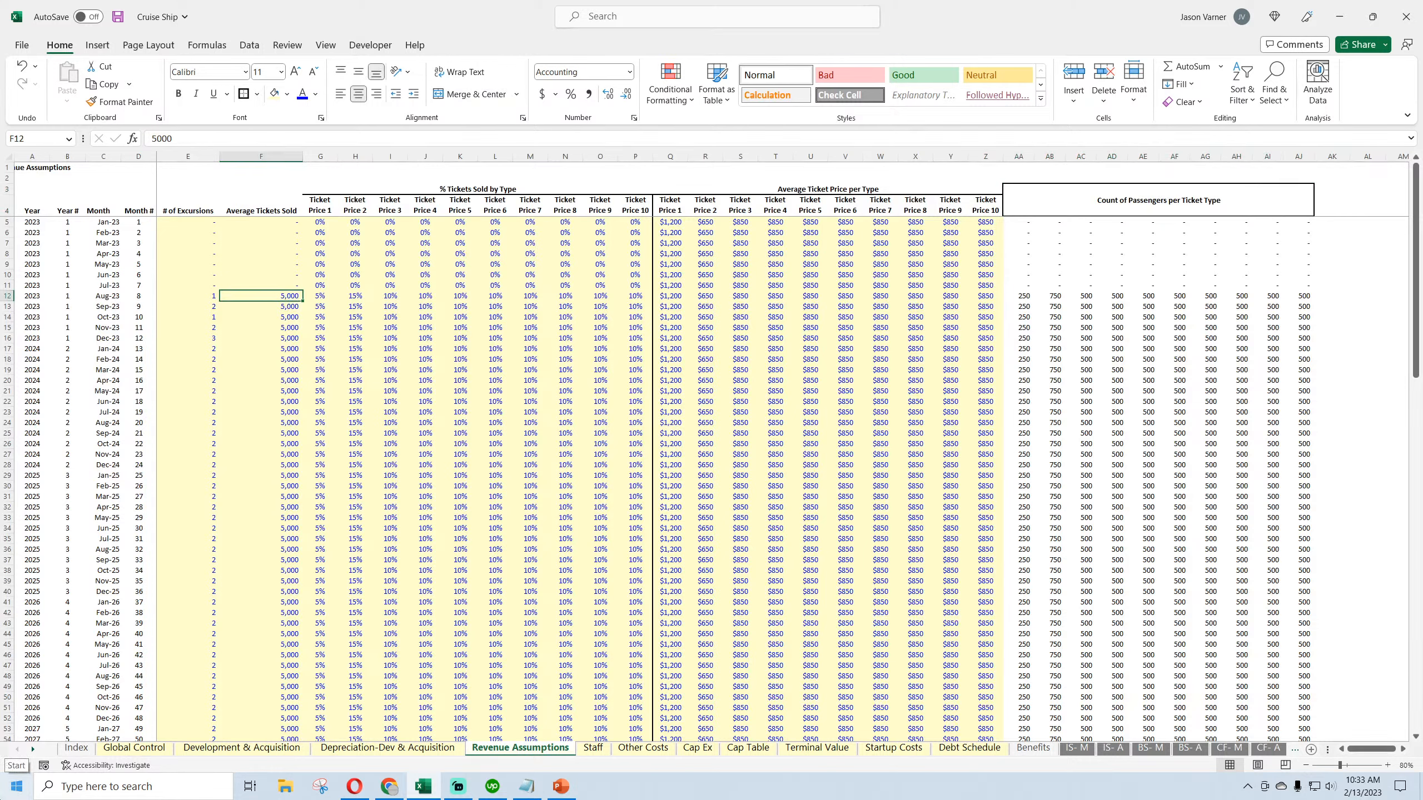
text(50000)
key(Return)
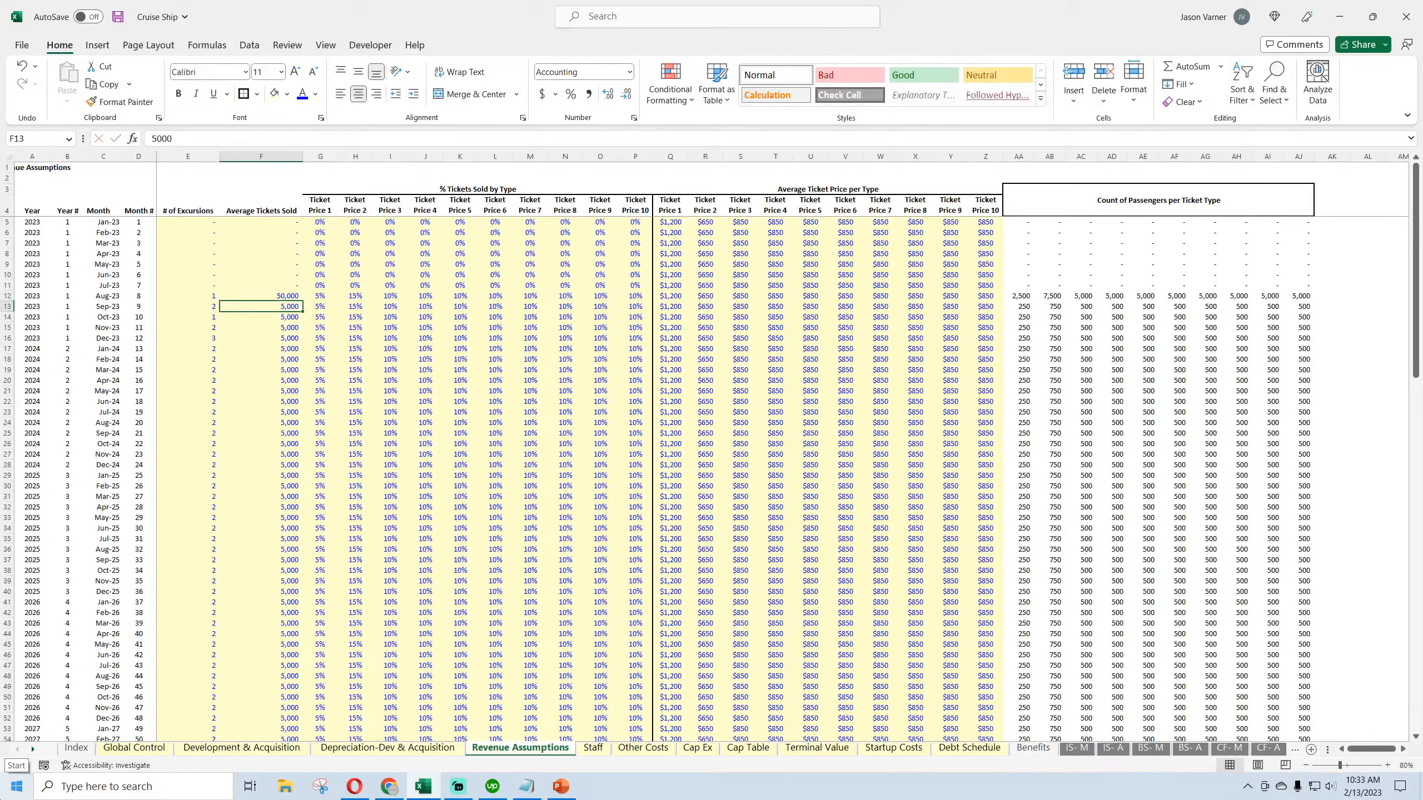
click(291, 297)
text(10000000)
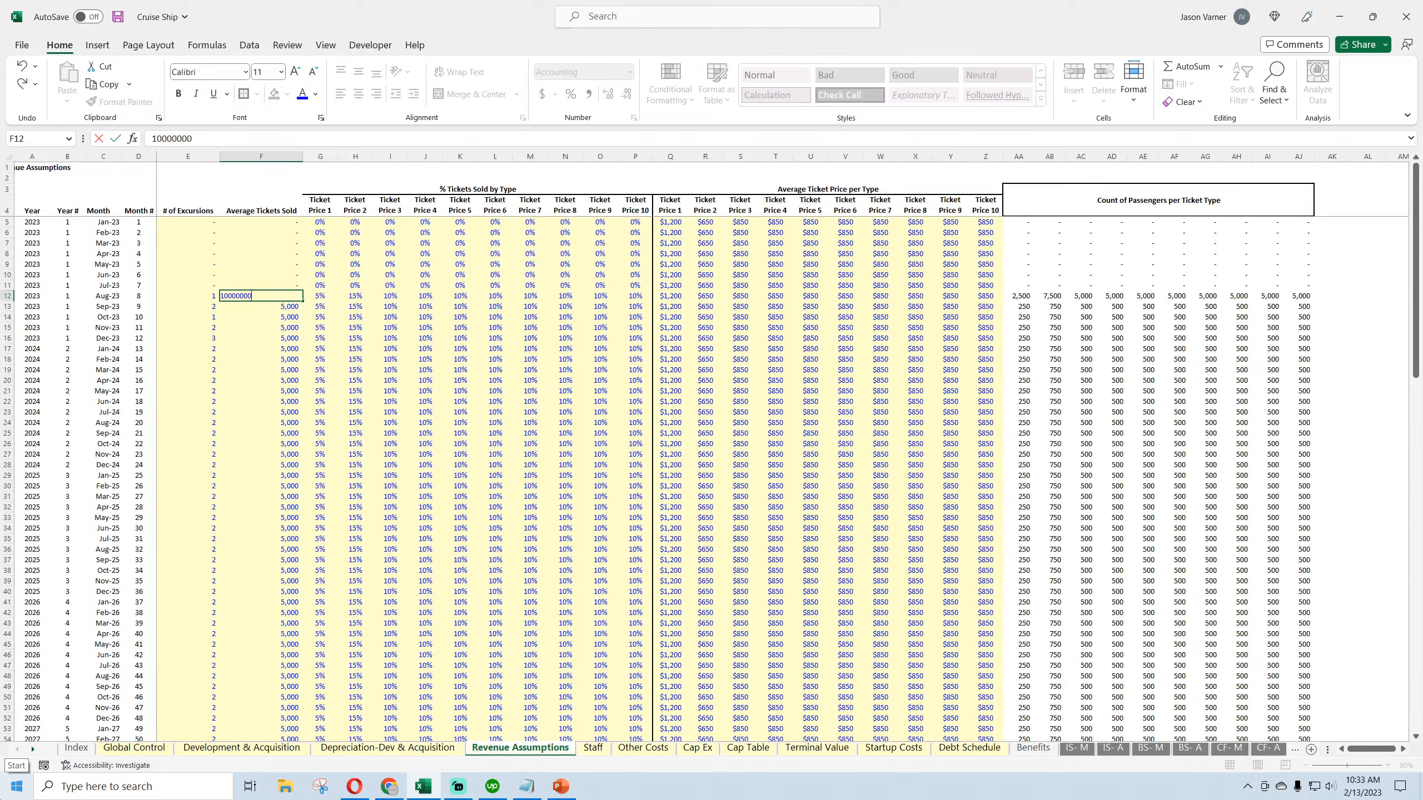
key(Return)
key(Up)
text(100000)
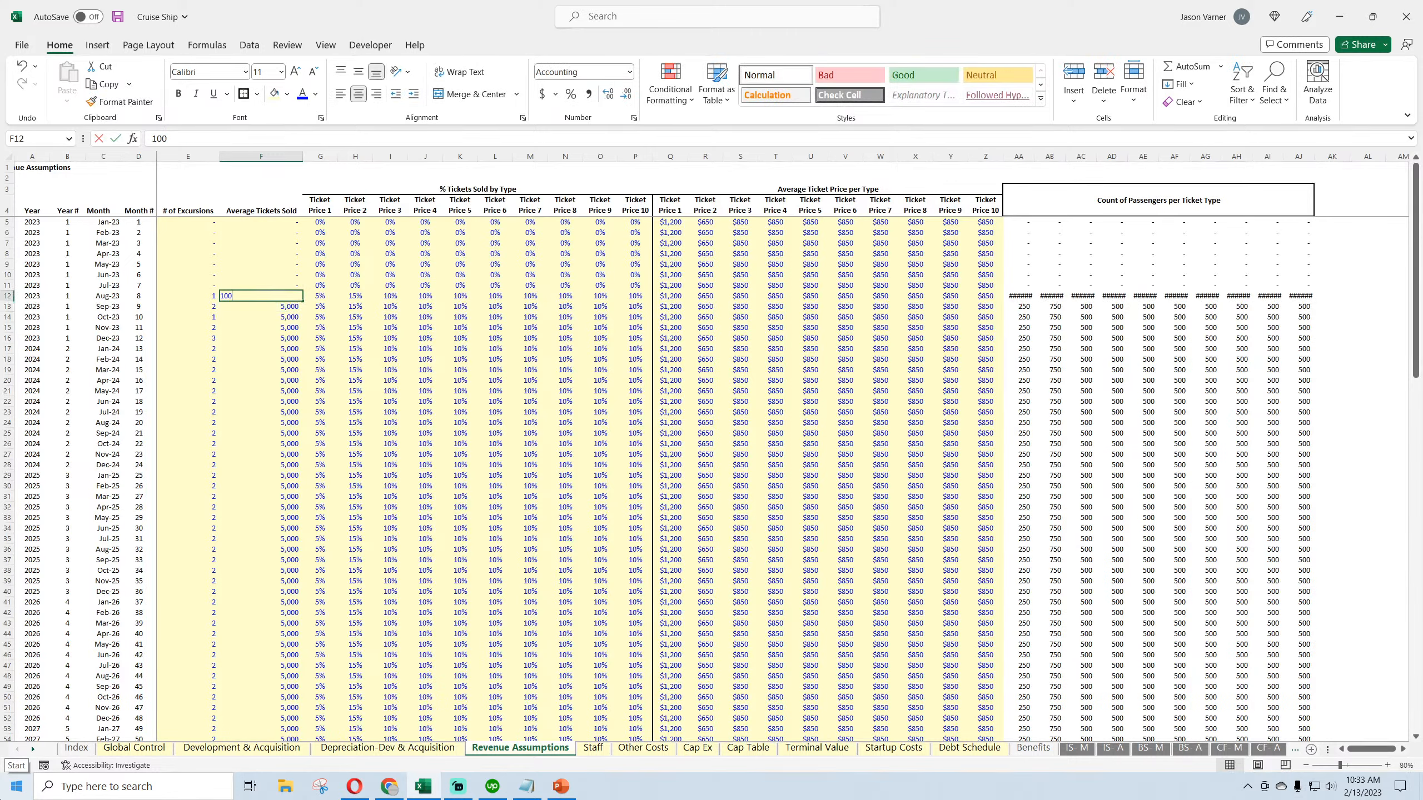
key(Return)
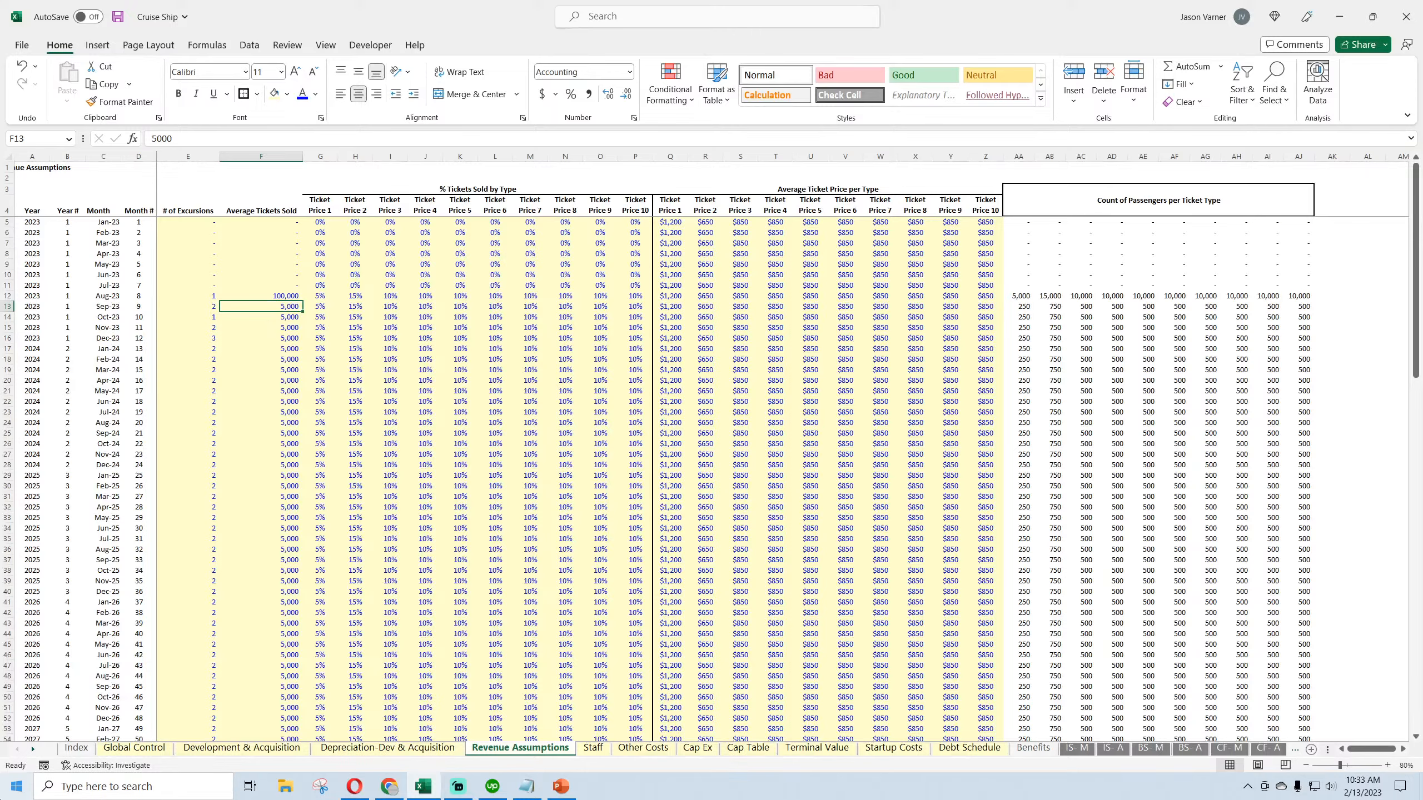
Set the Aug-23 average tickets sold in F12 to 5000
key(Up)
text(5000)
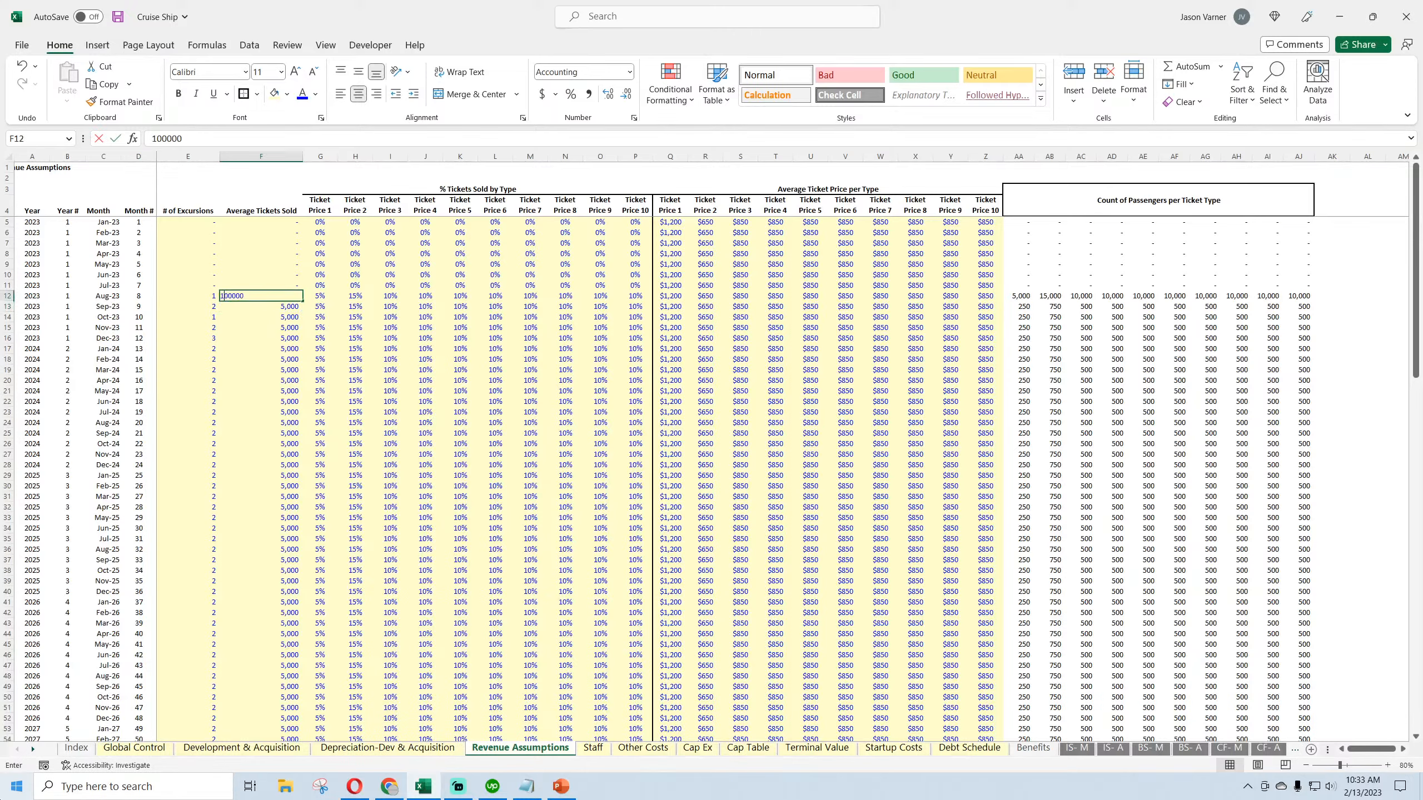
key(Return)
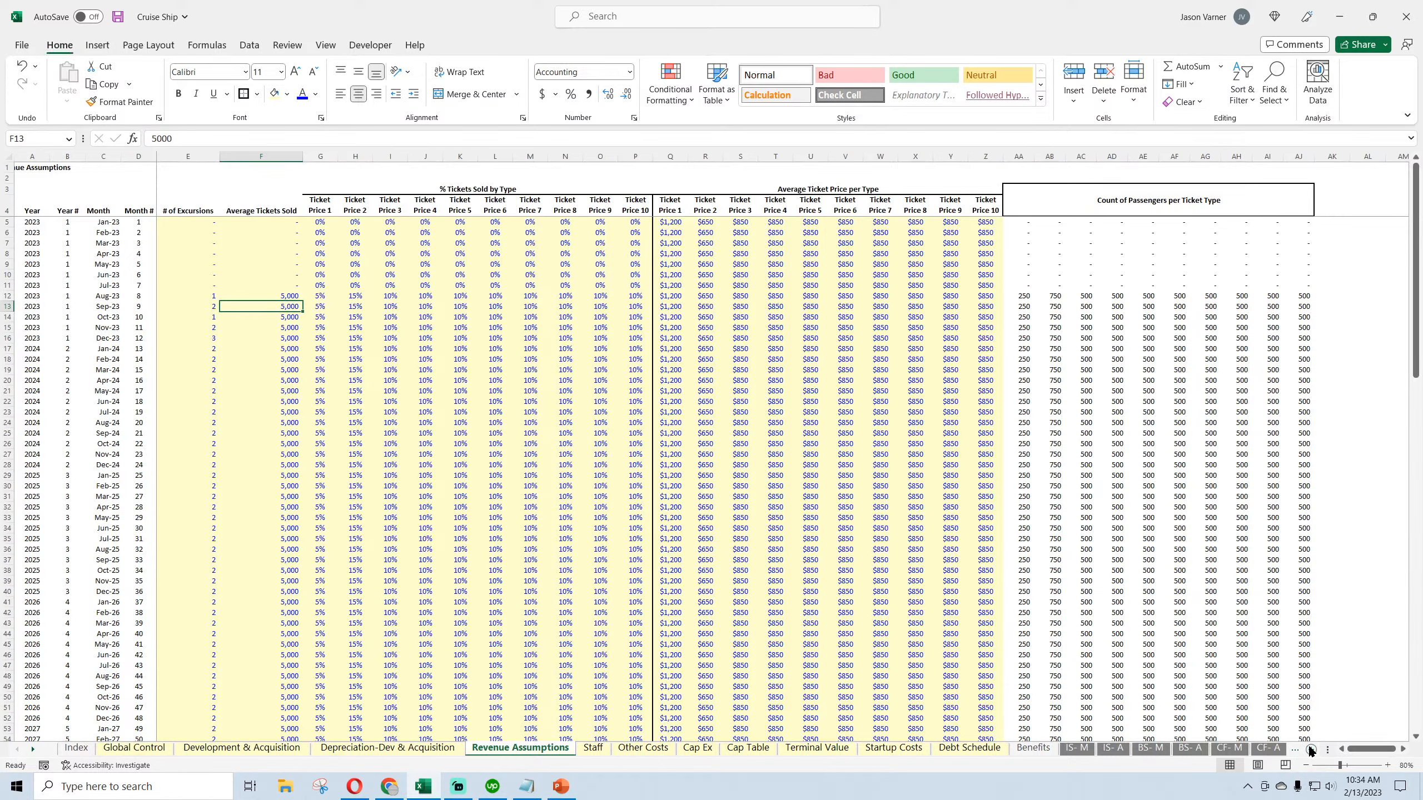
click(25, 170)
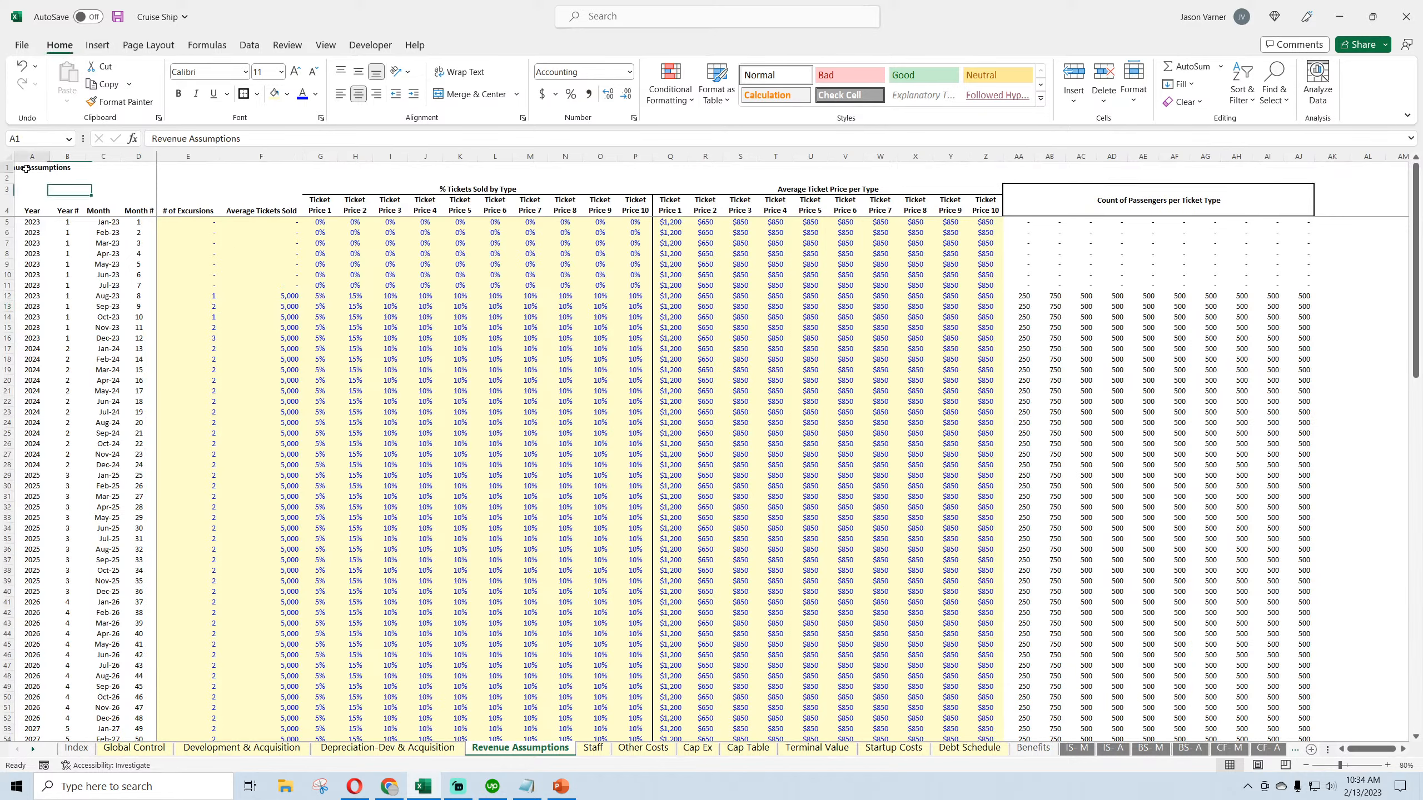
Left-align the Revenue Assumptions title in A1 and set its font size to 11
click(341, 93)
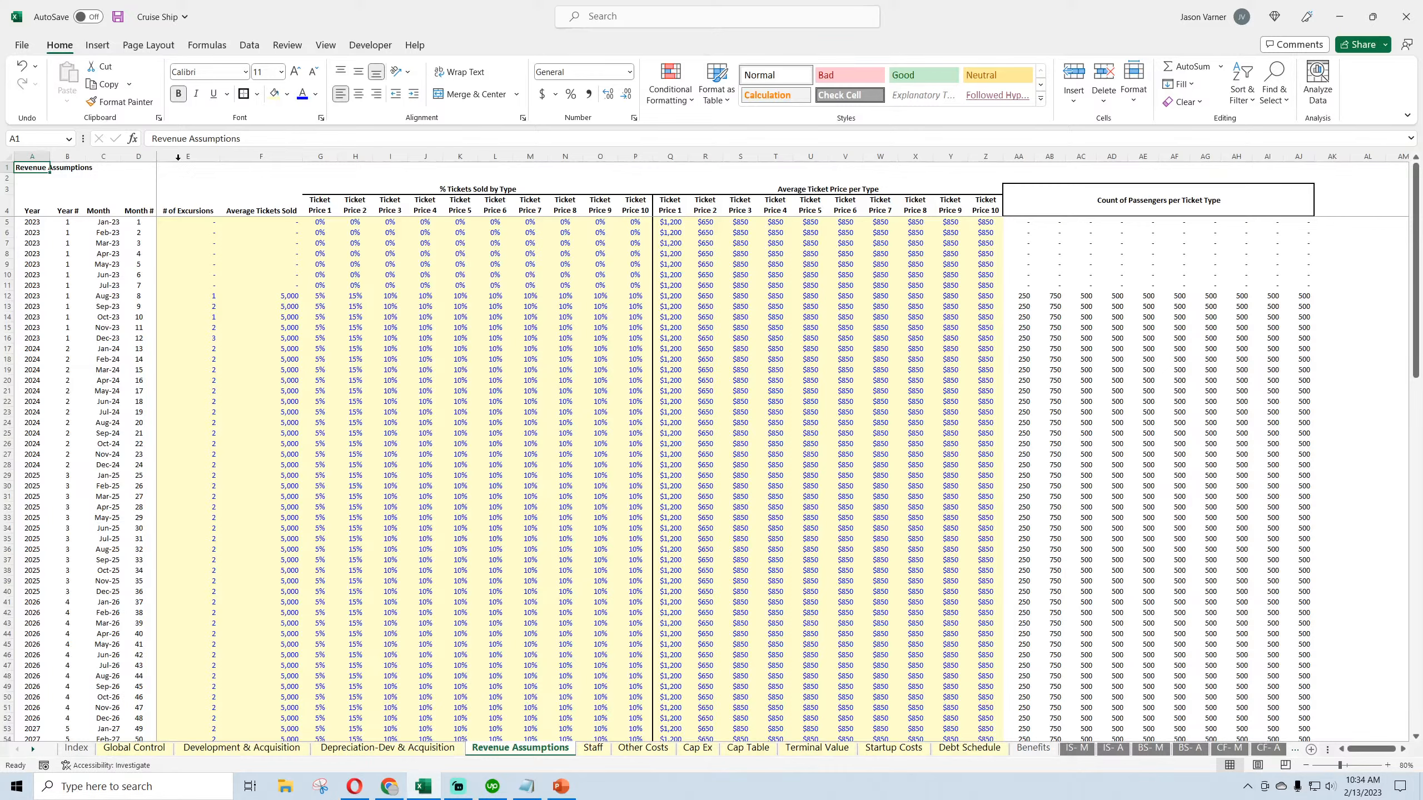
click(281, 71)
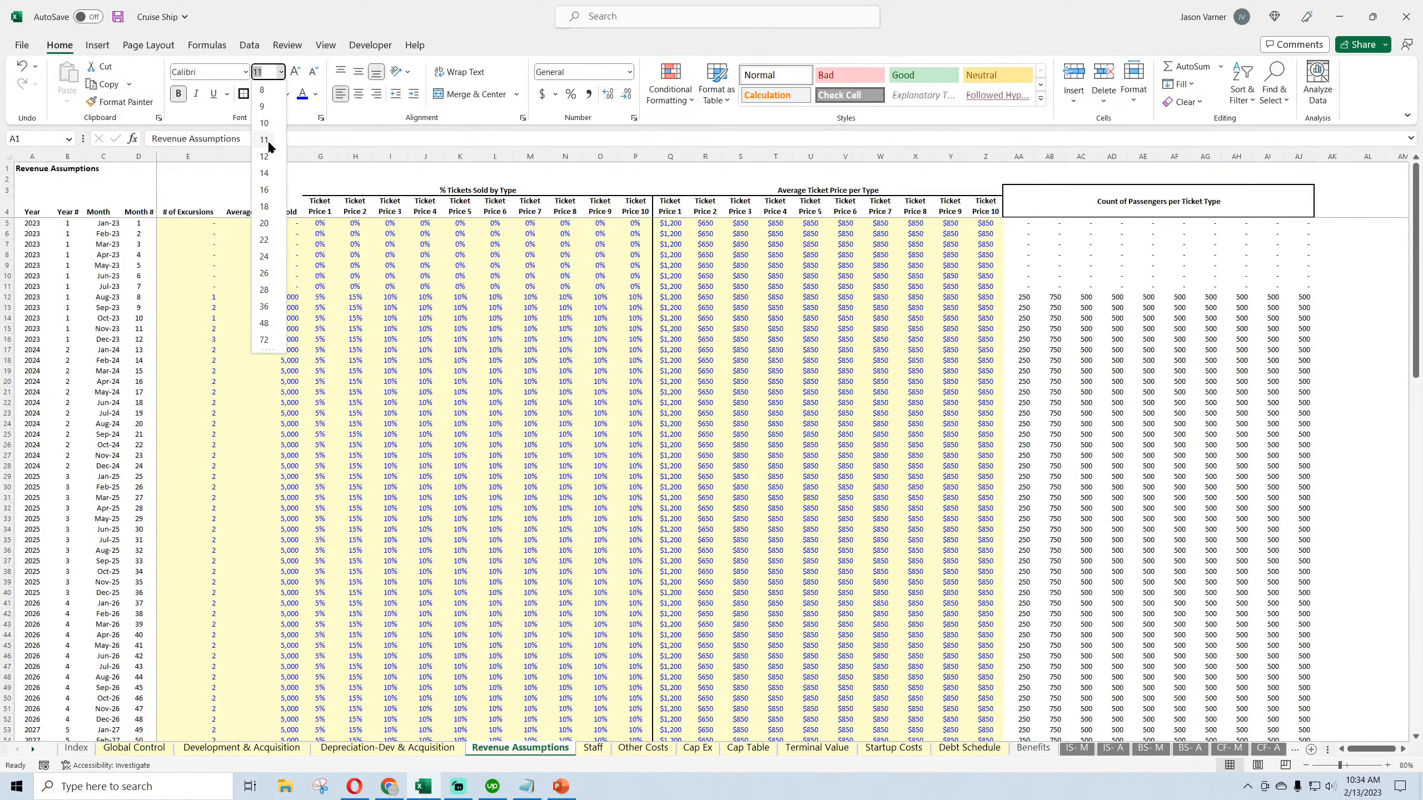
click(264, 140)
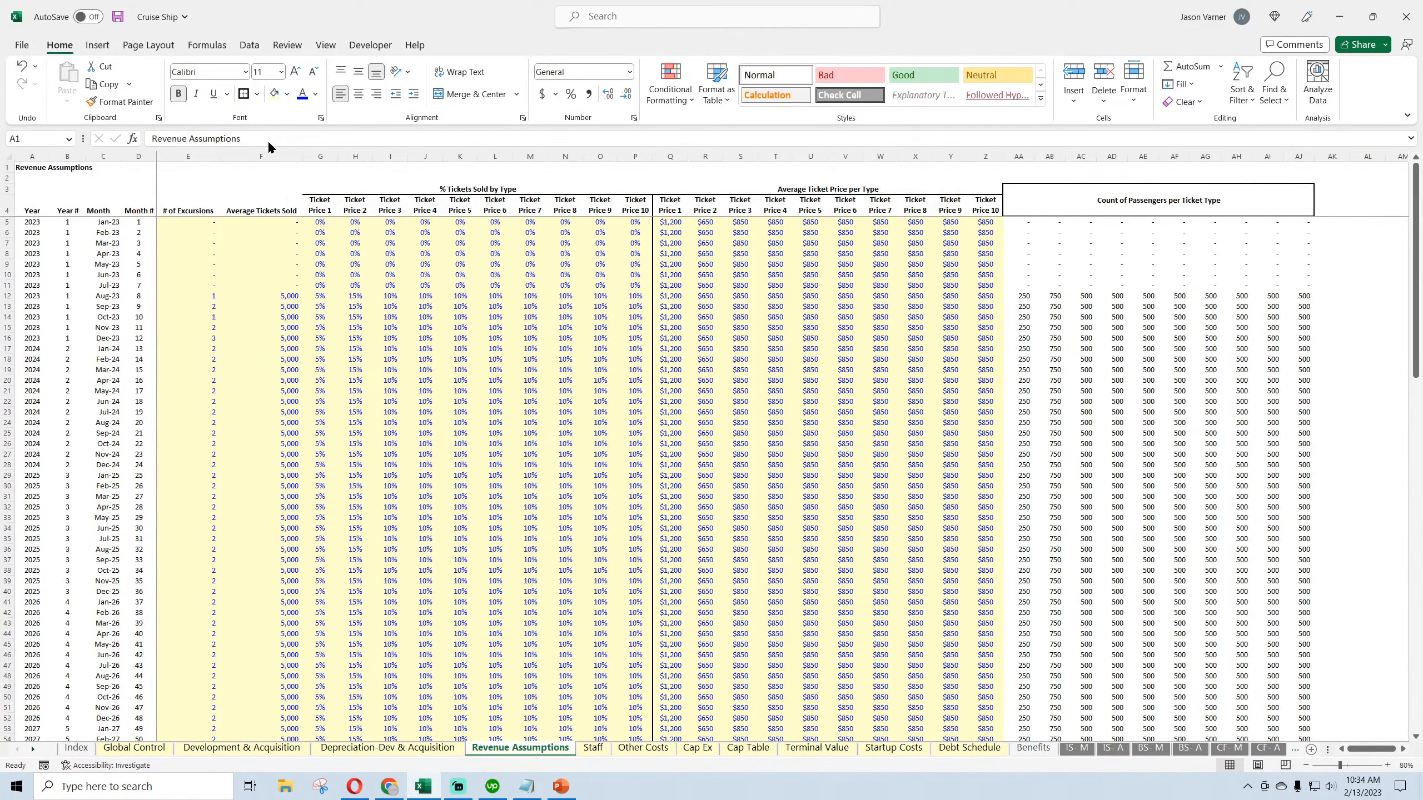
Zoom the sheet to 90% and save the workbook
click(1388, 764)
drag(210, 233, 207, 399)
drag(305, 234, 308, 428)
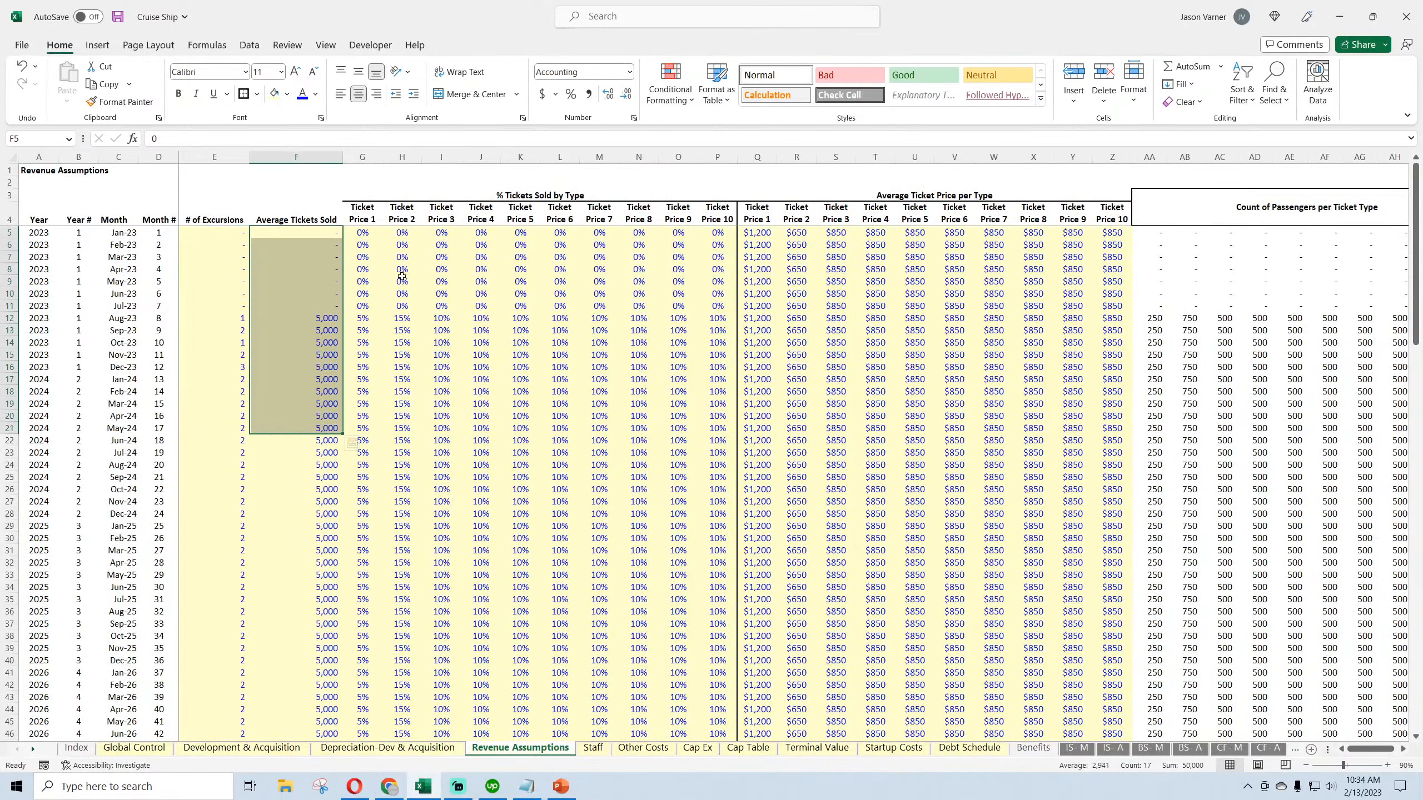
click(756, 229)
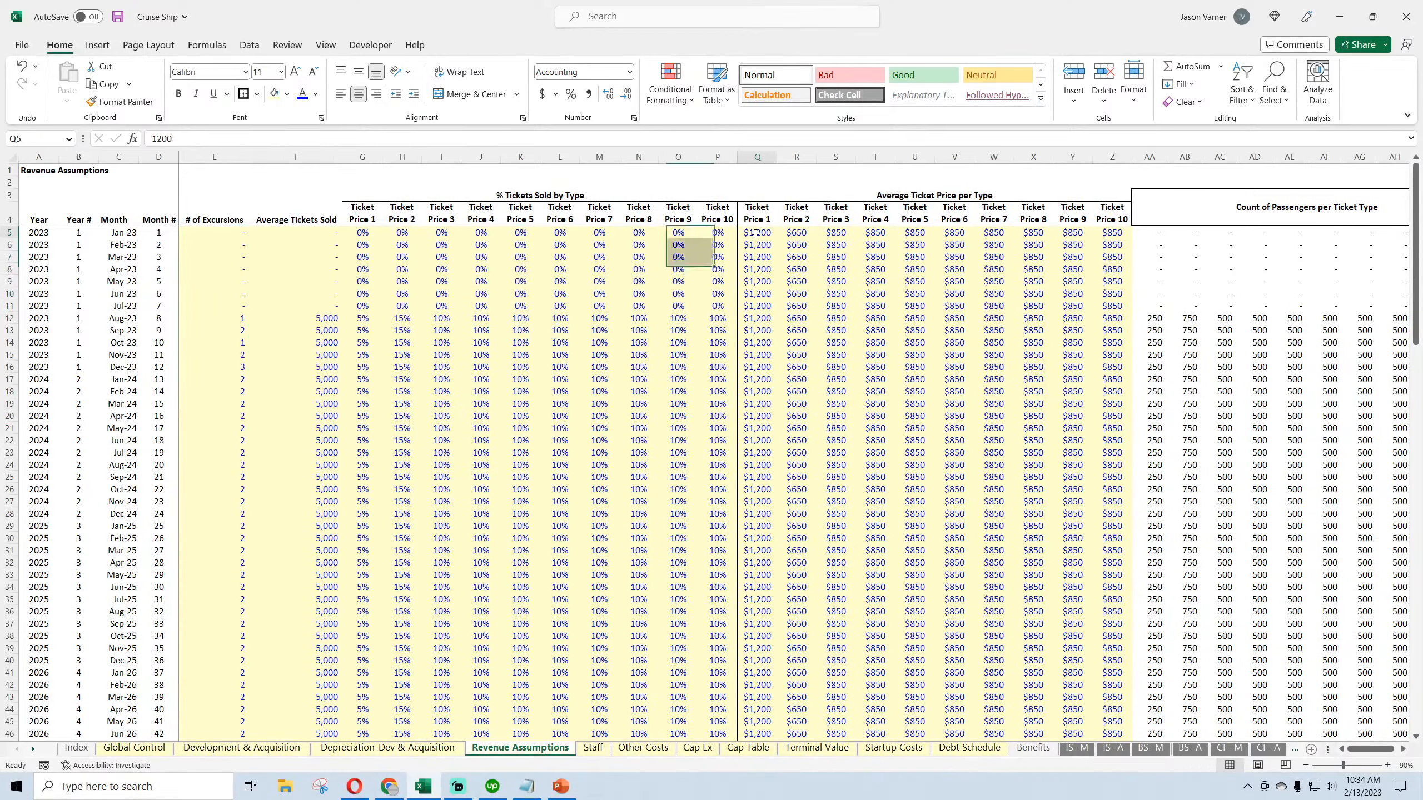
click(1187, 406)
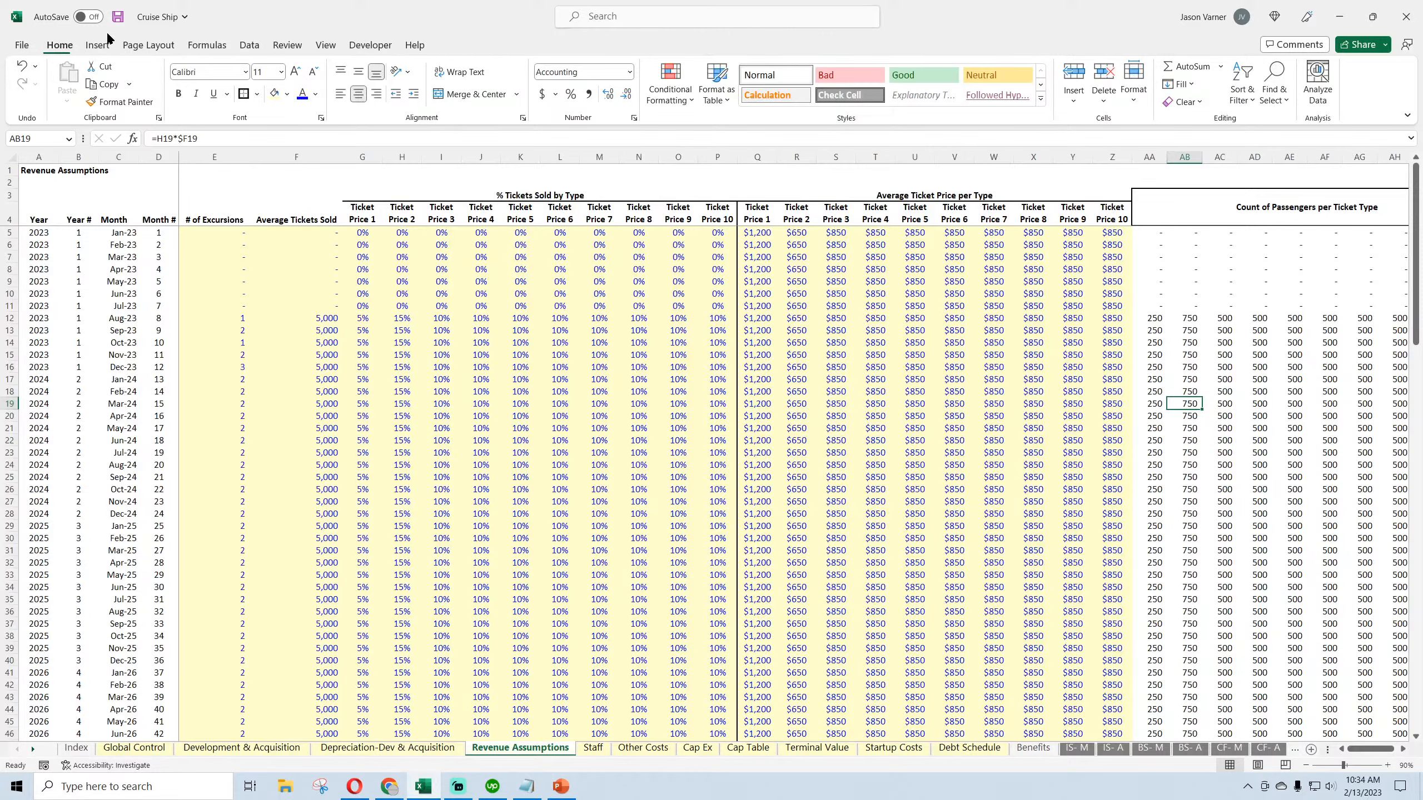
click(118, 16)
Rename the Revenue Assumptions sheet as Ticket Revenue
double_click(510, 750)
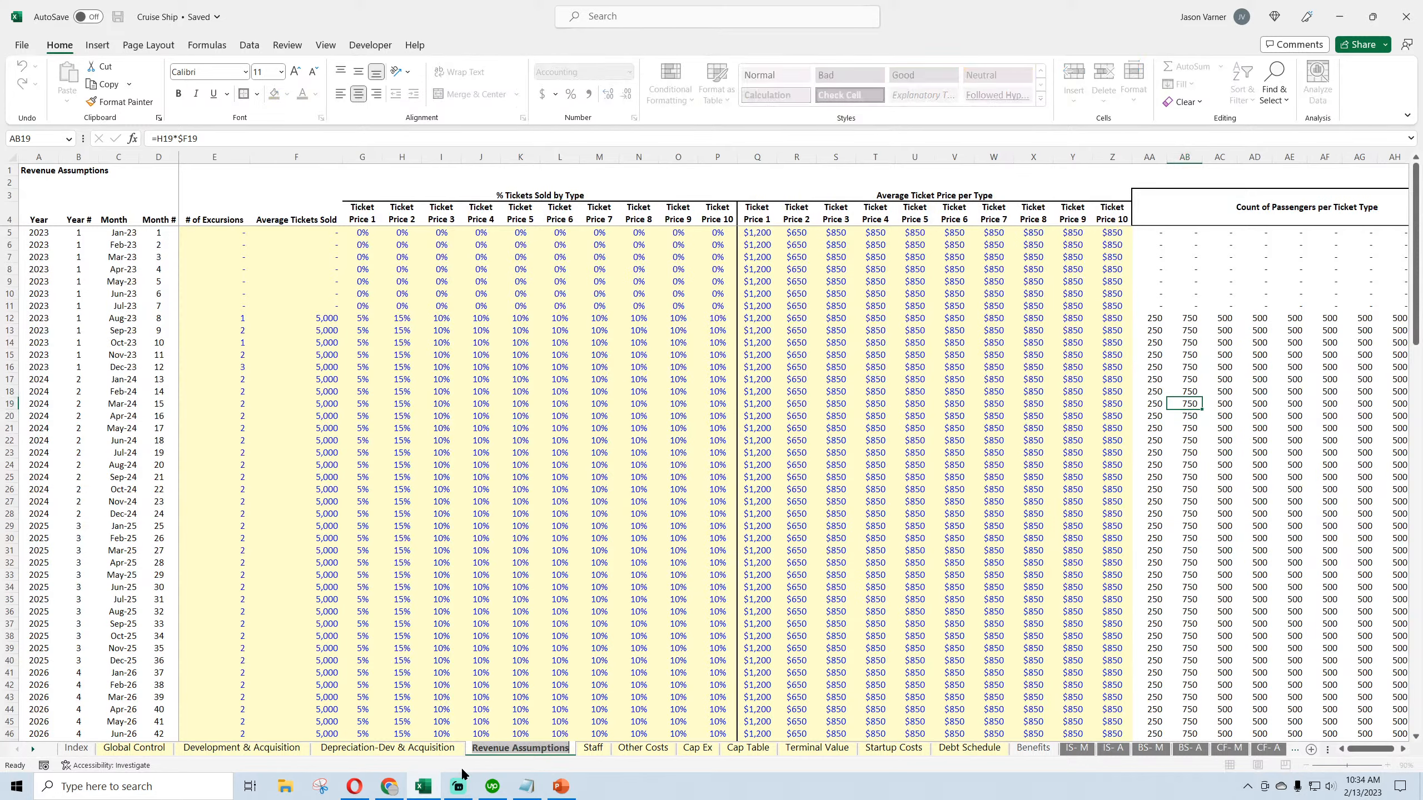
text(Ticket)
key(Return)
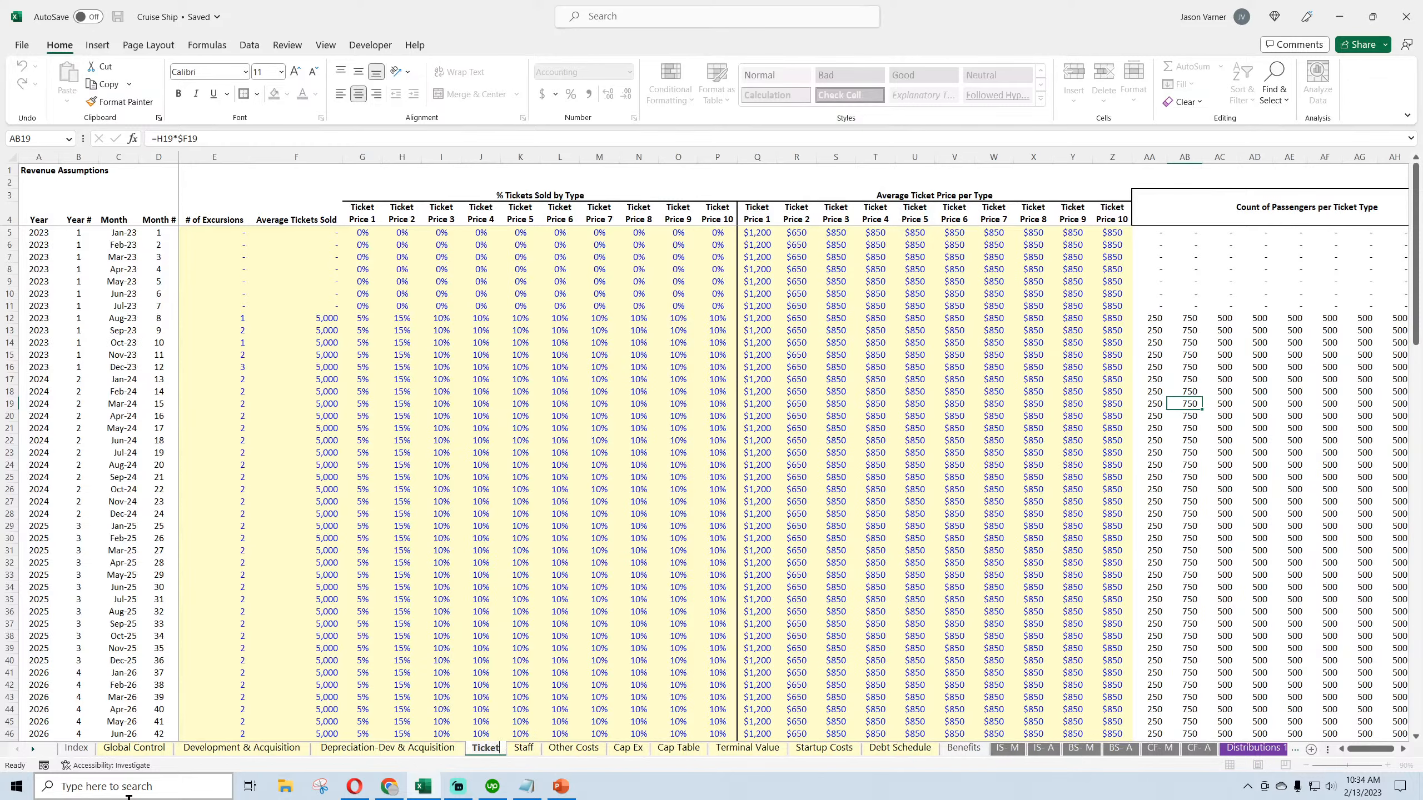
text(Revenue)
key(Return)
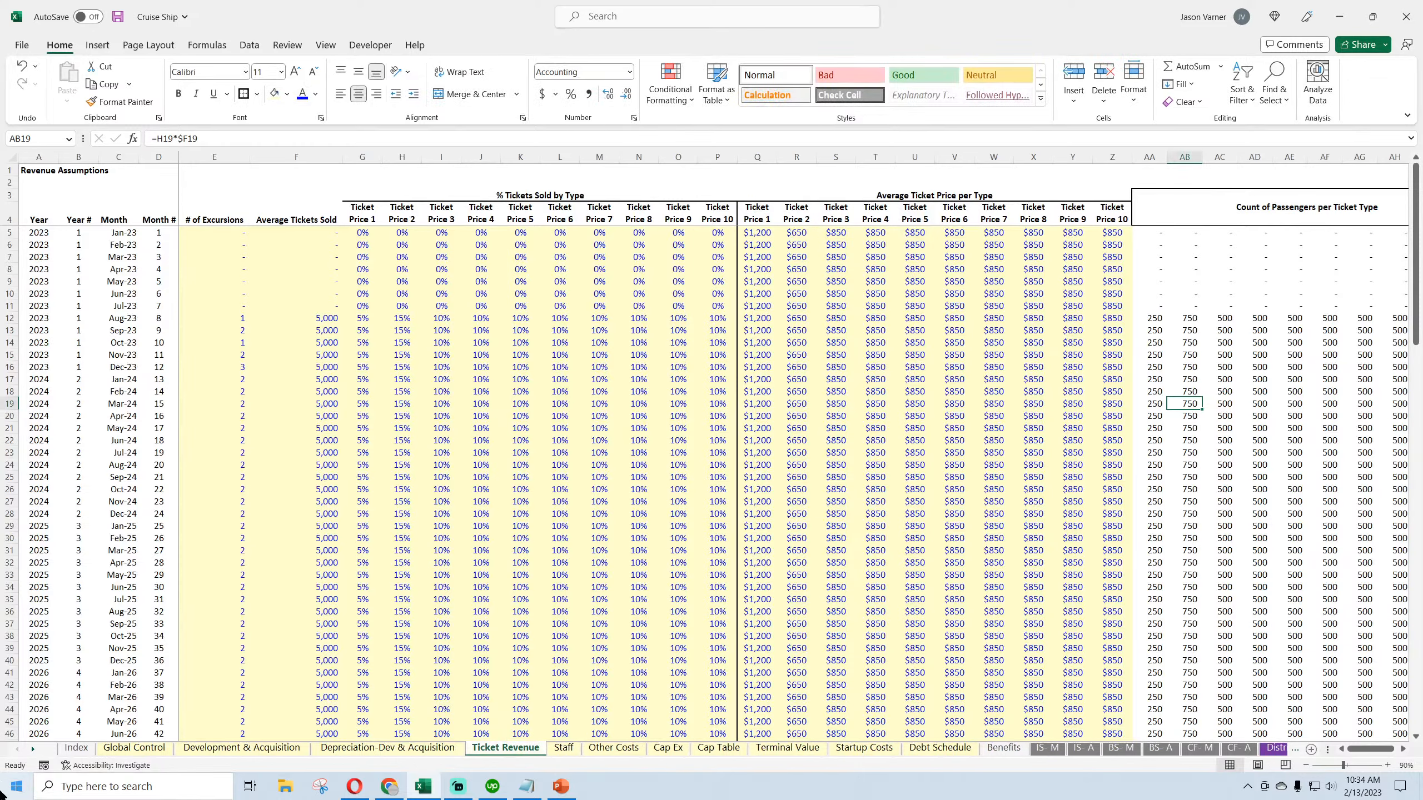
Insert a column before Average Tickets Sold headed "Total Travel Distance" and wrap the text of the headers in E4:G4
right_click(296, 157)
click(331, 285)
click(286, 216)
text(Total)
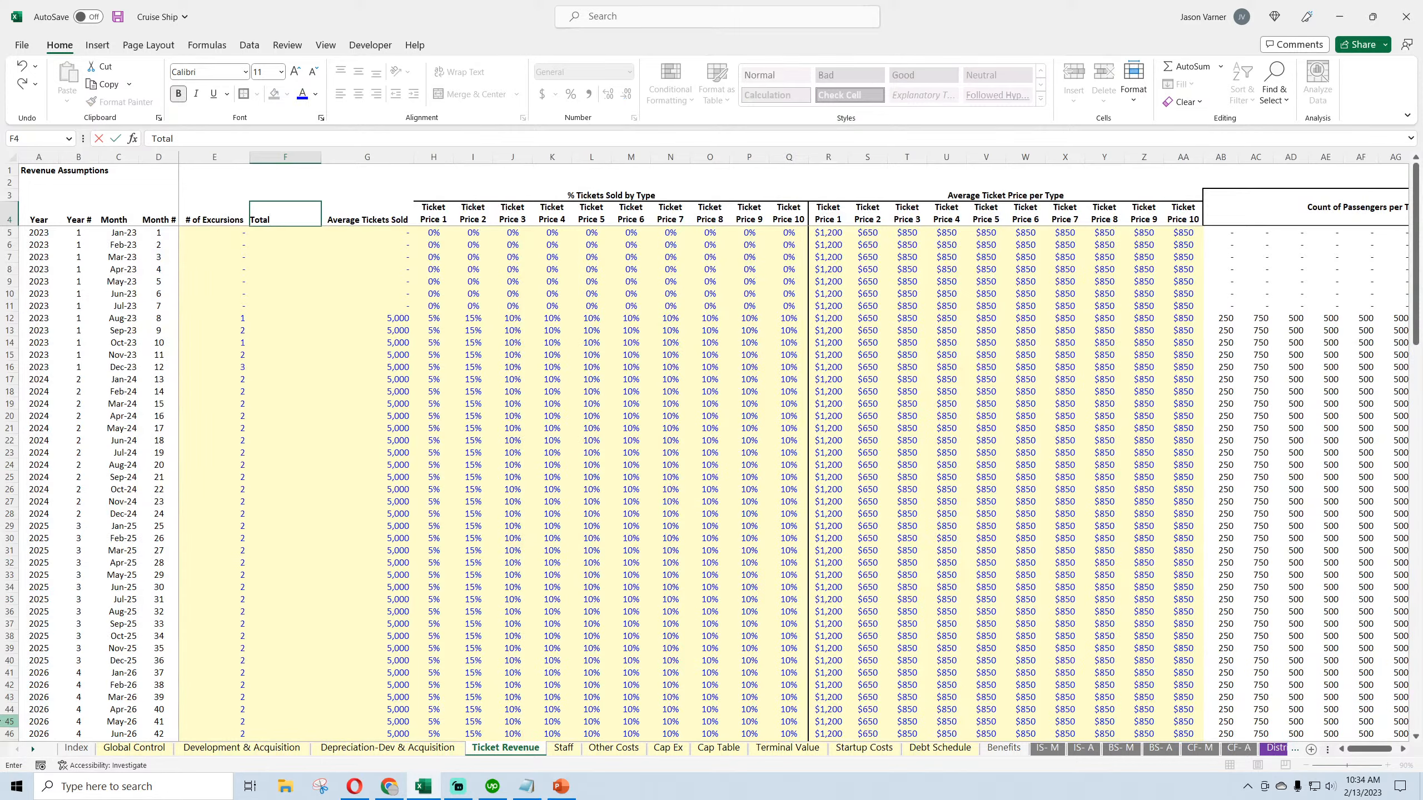
text( Travel Distance)
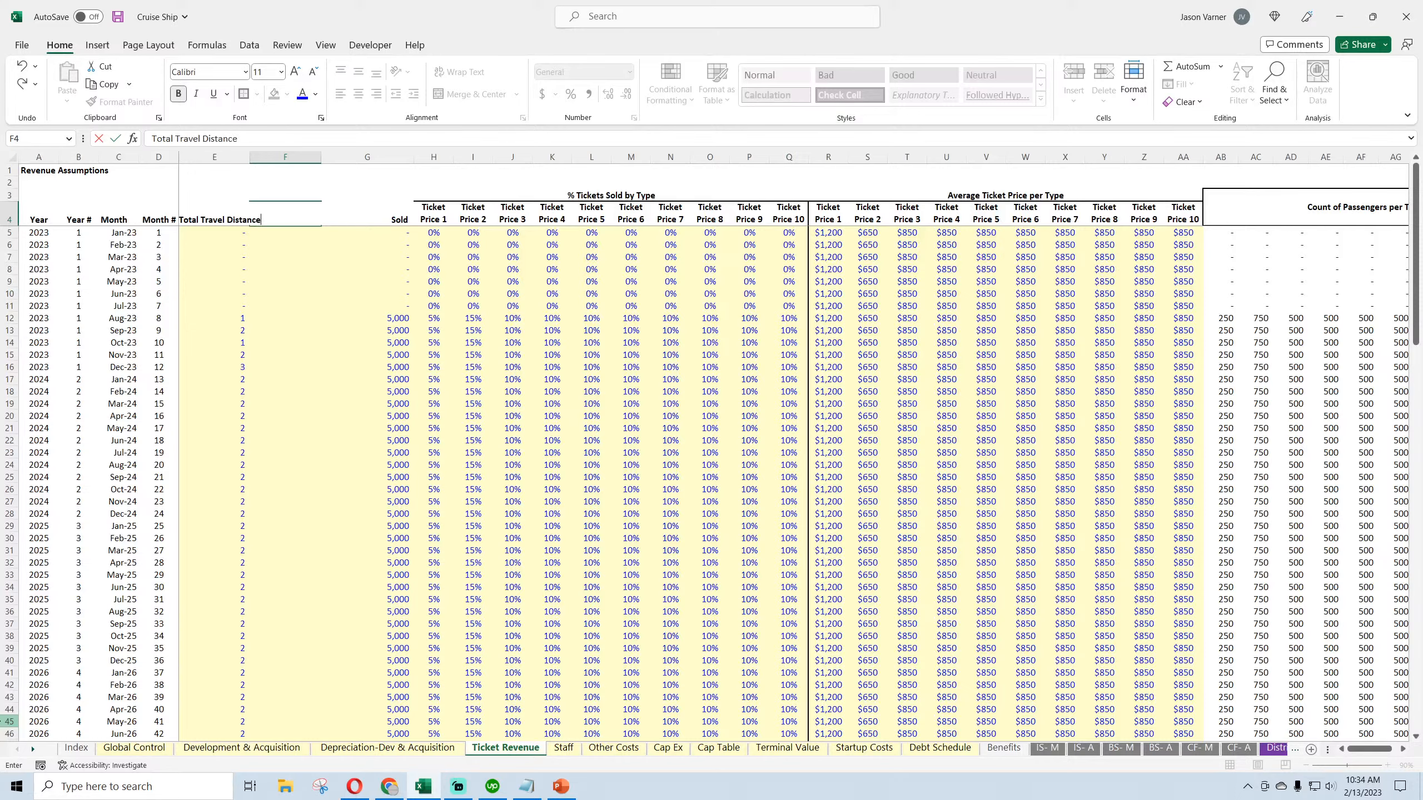
key(ctrl+Return)
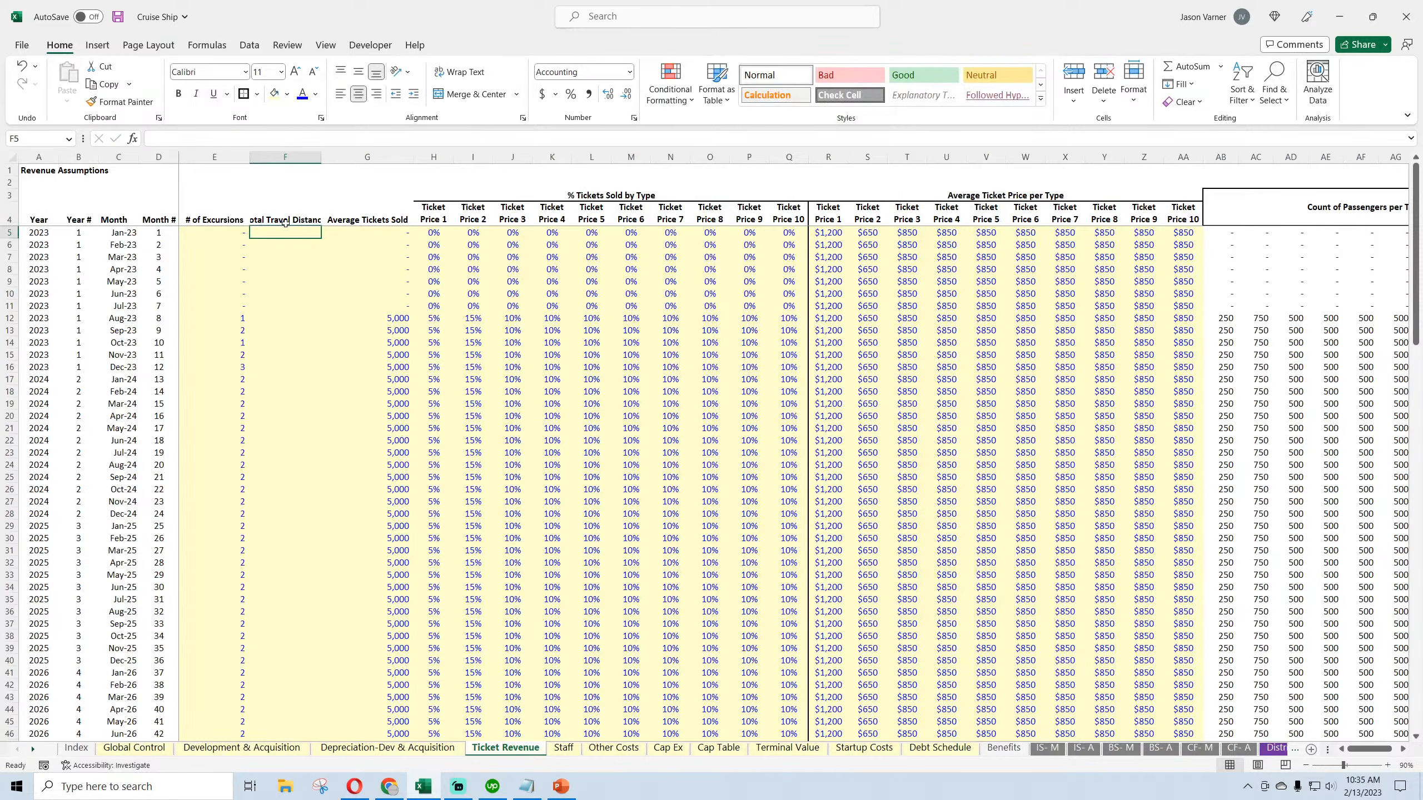
click(467, 75)
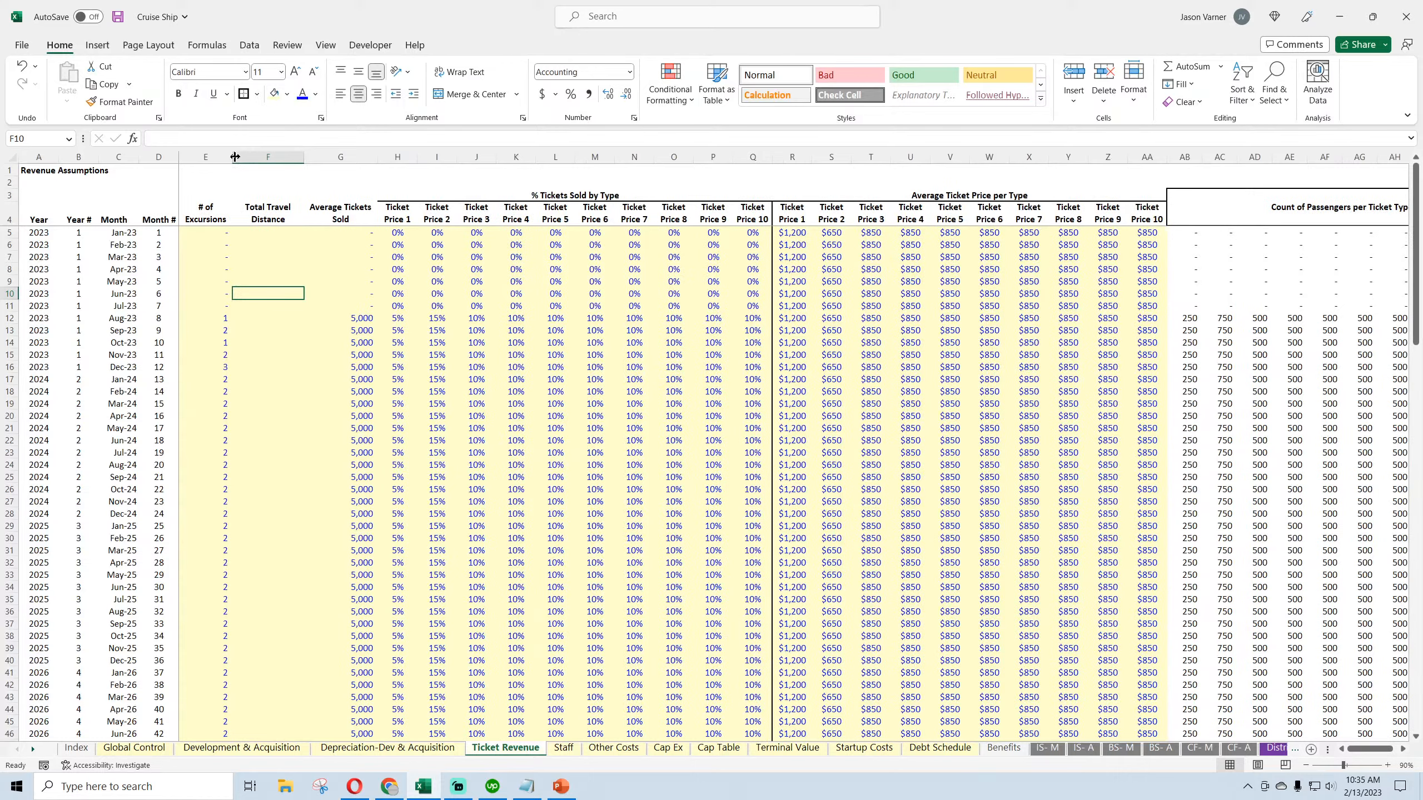
Fill Total Travel Distance with 0 for Jan-23 to Jul-23 and 600 for every month from Aug-23, and save the workbook
click(272, 231)
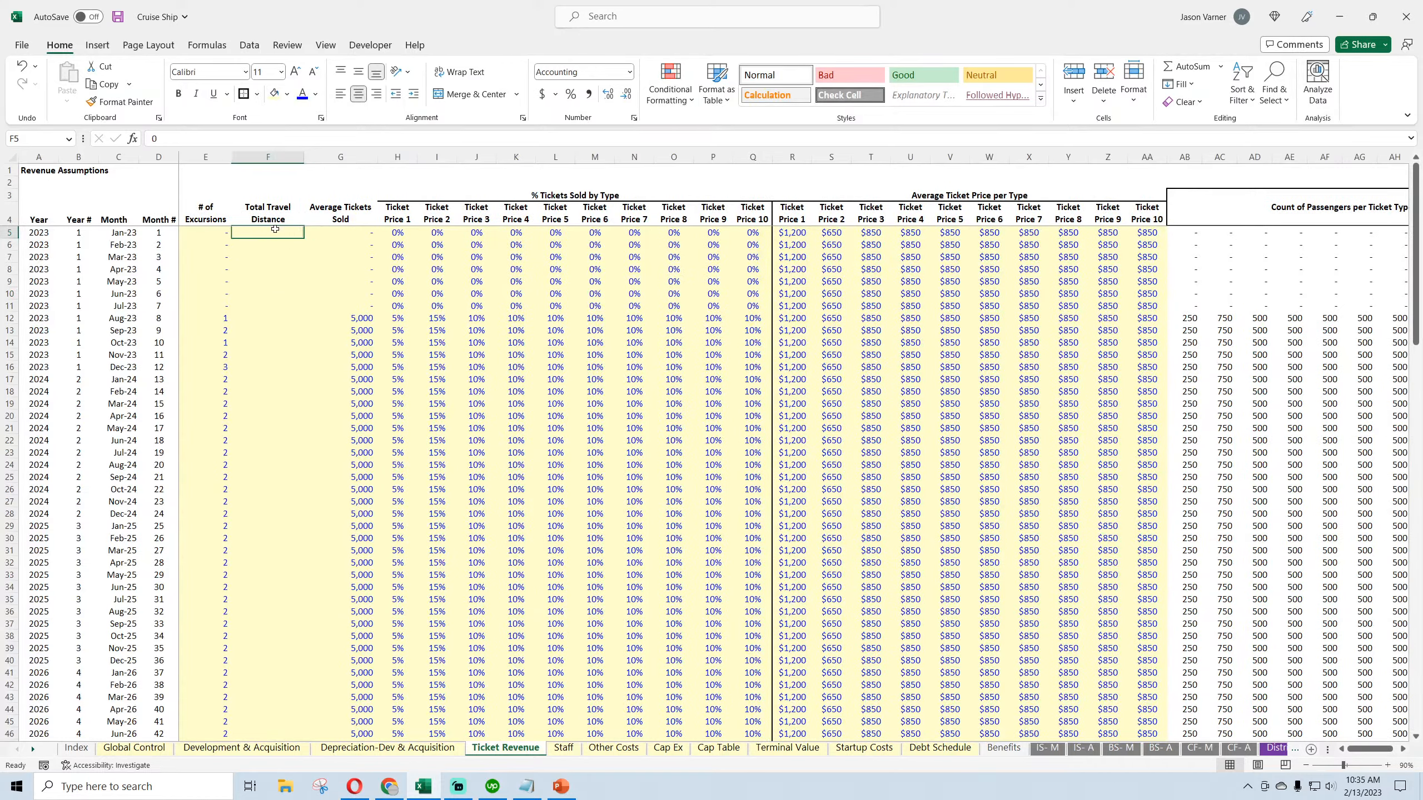
drag(303, 238, 302, 357)
click(277, 314)
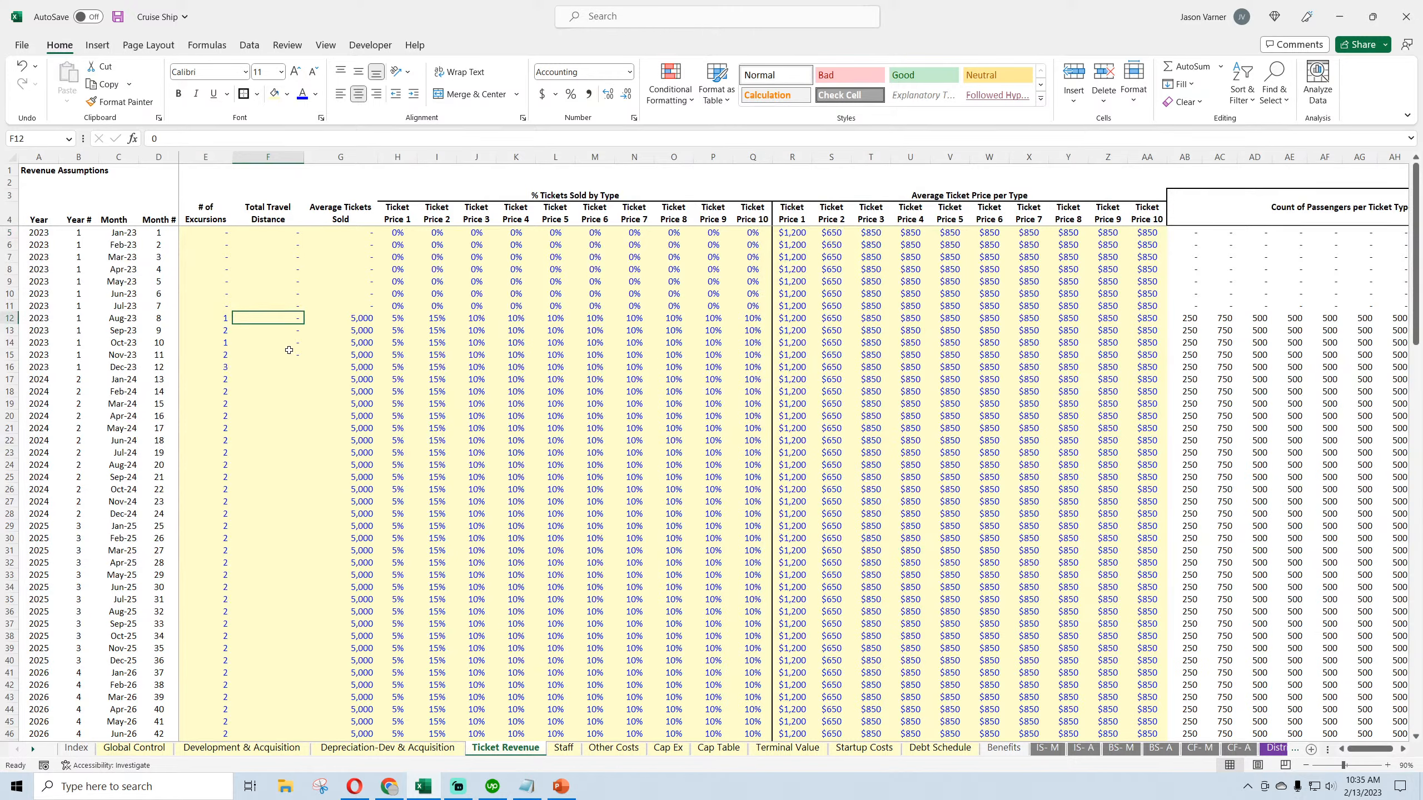
text(600)
key(Return)
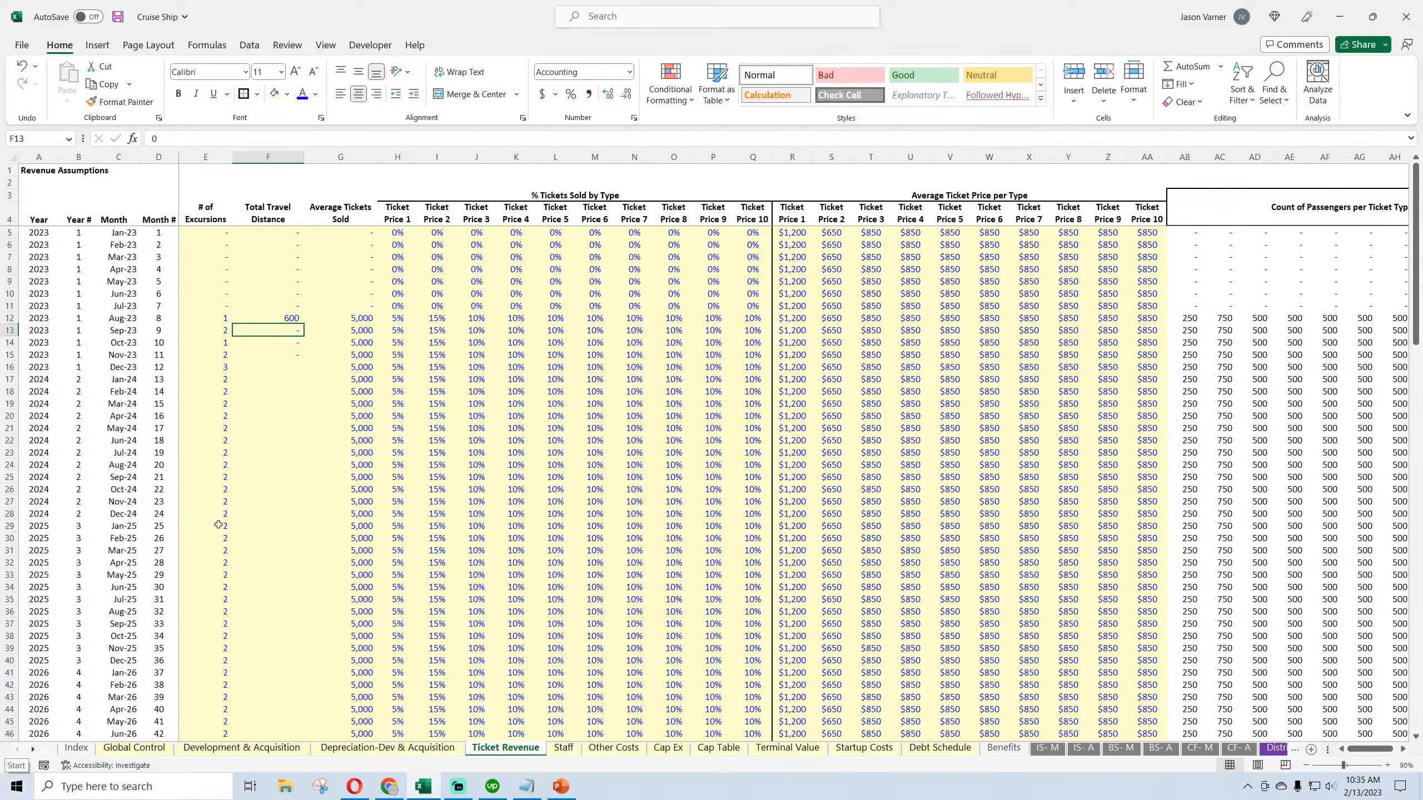
click(291, 314)
drag(303, 324, 293, 361)
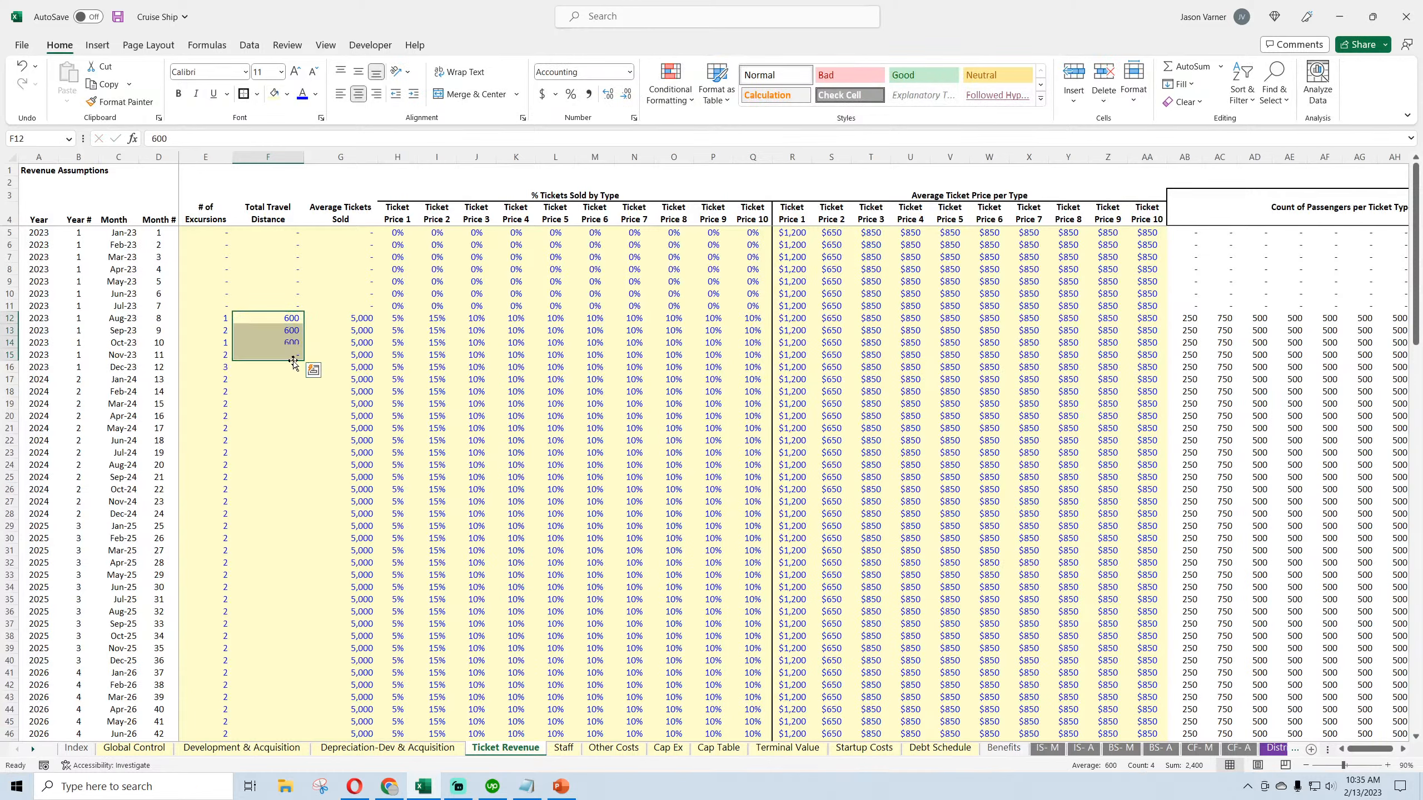
click(292, 356)
double_click(304, 360)
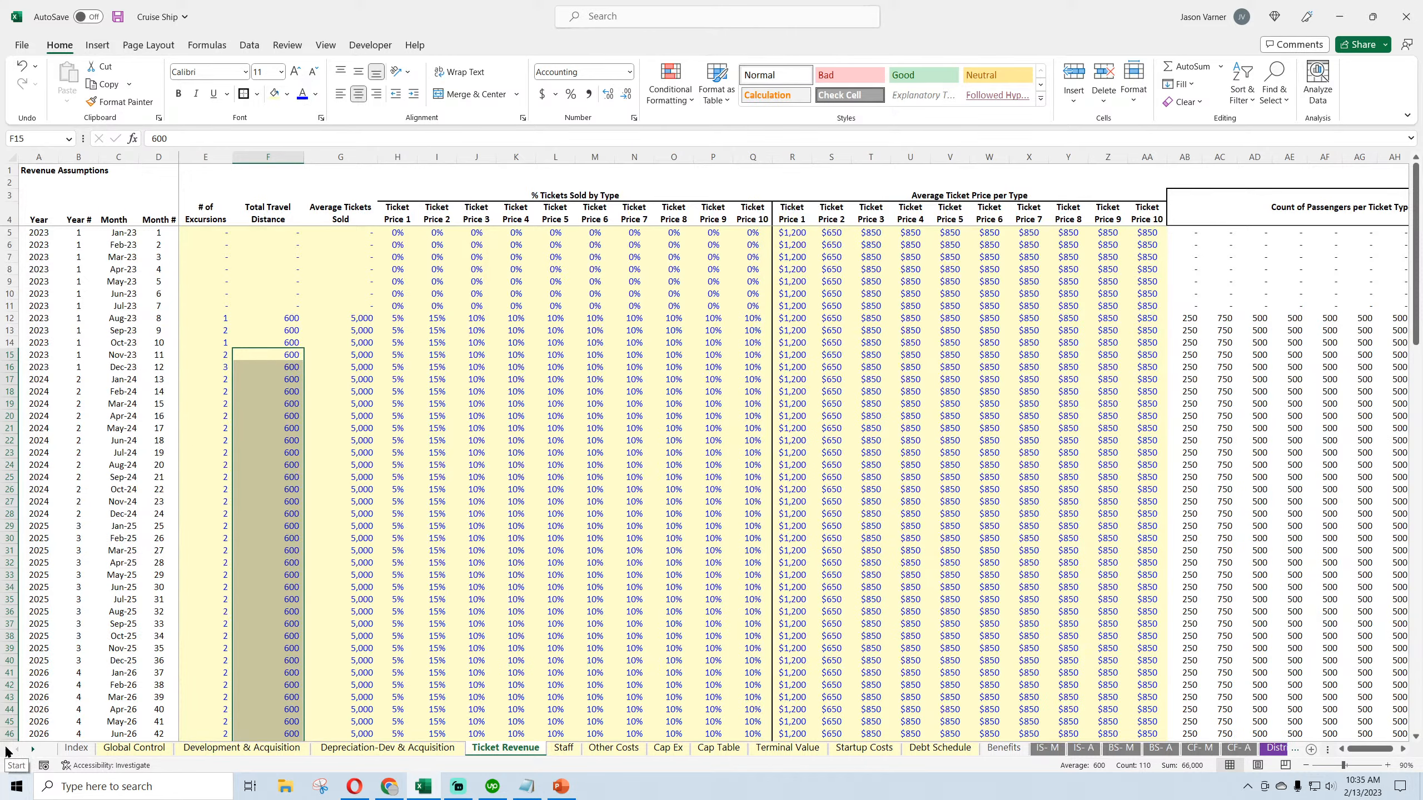
click(227, 332)
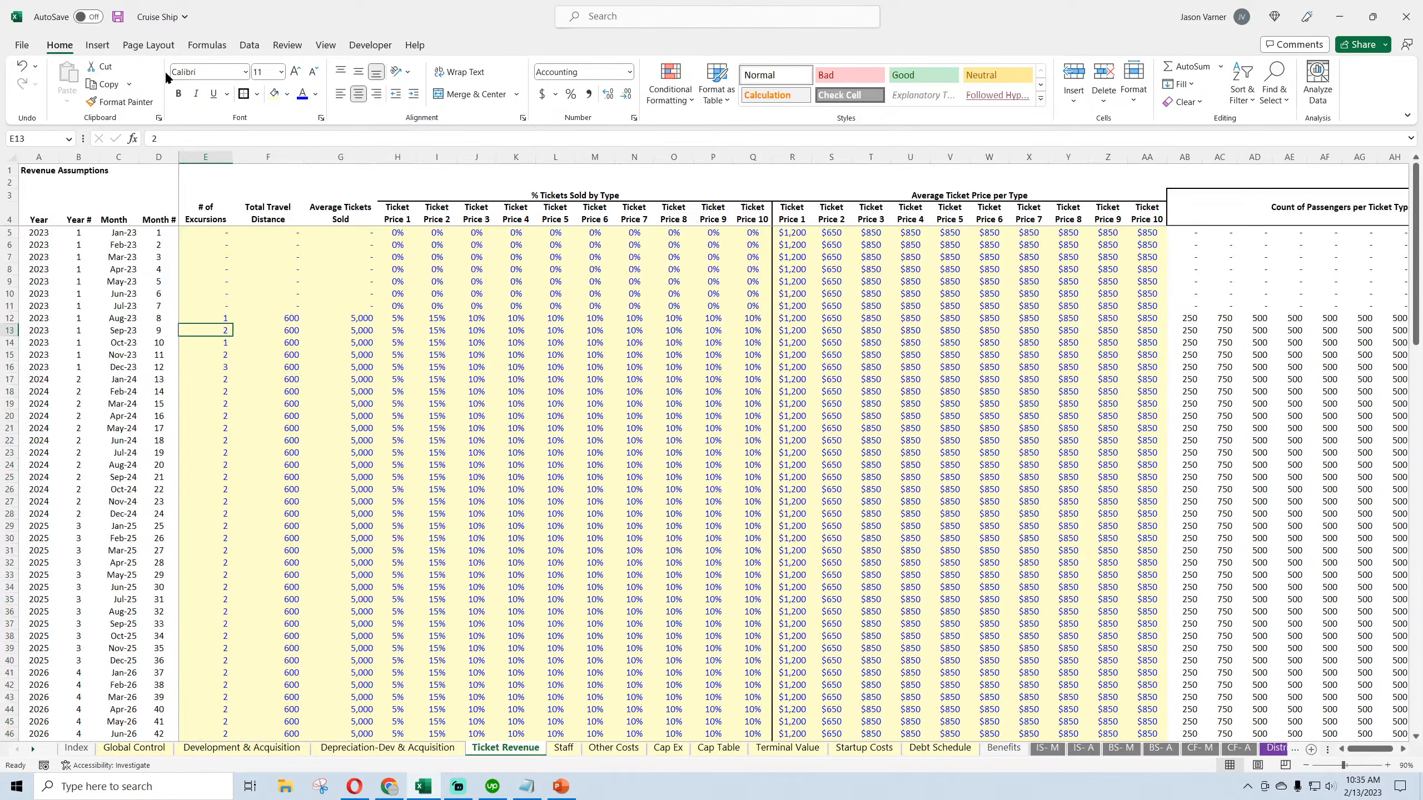
click(118, 17)
Examine the monthly travel distances on Ticket Revenue and the layouts of the Other Costs and Staff sheets to find room for fuel assumptions
click(269, 232)
click(272, 257)
click(276, 307)
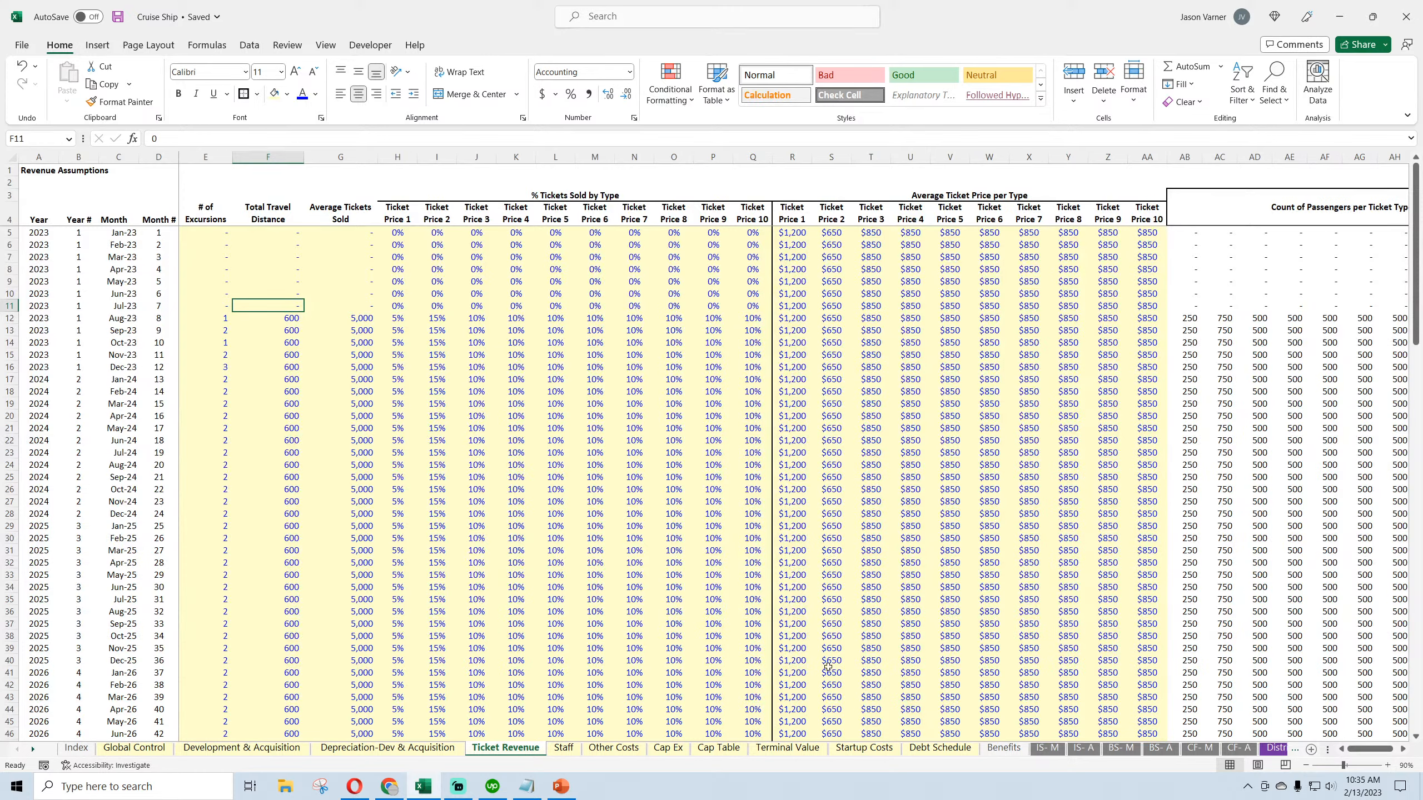
click(287, 322)
click(285, 329)
click(283, 344)
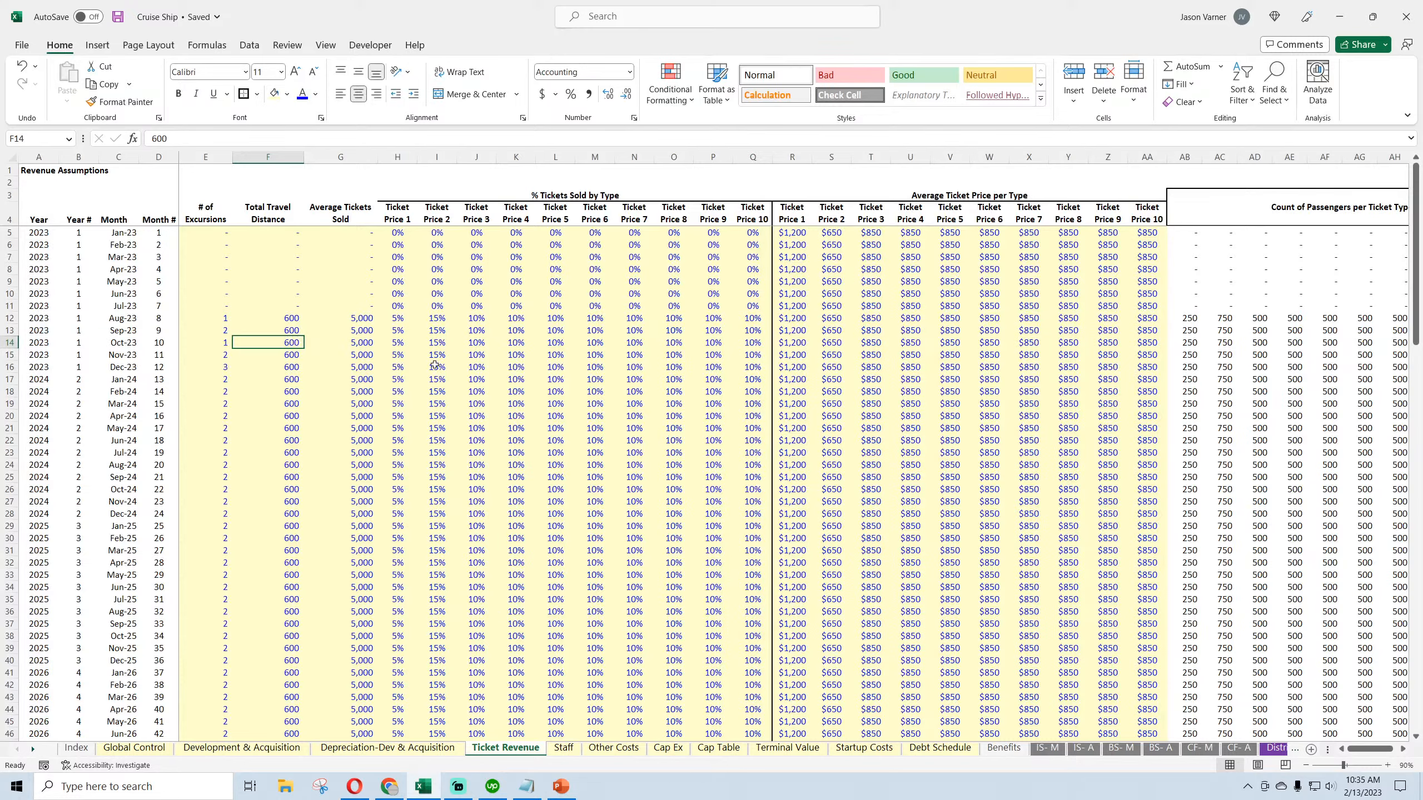
click(614, 748)
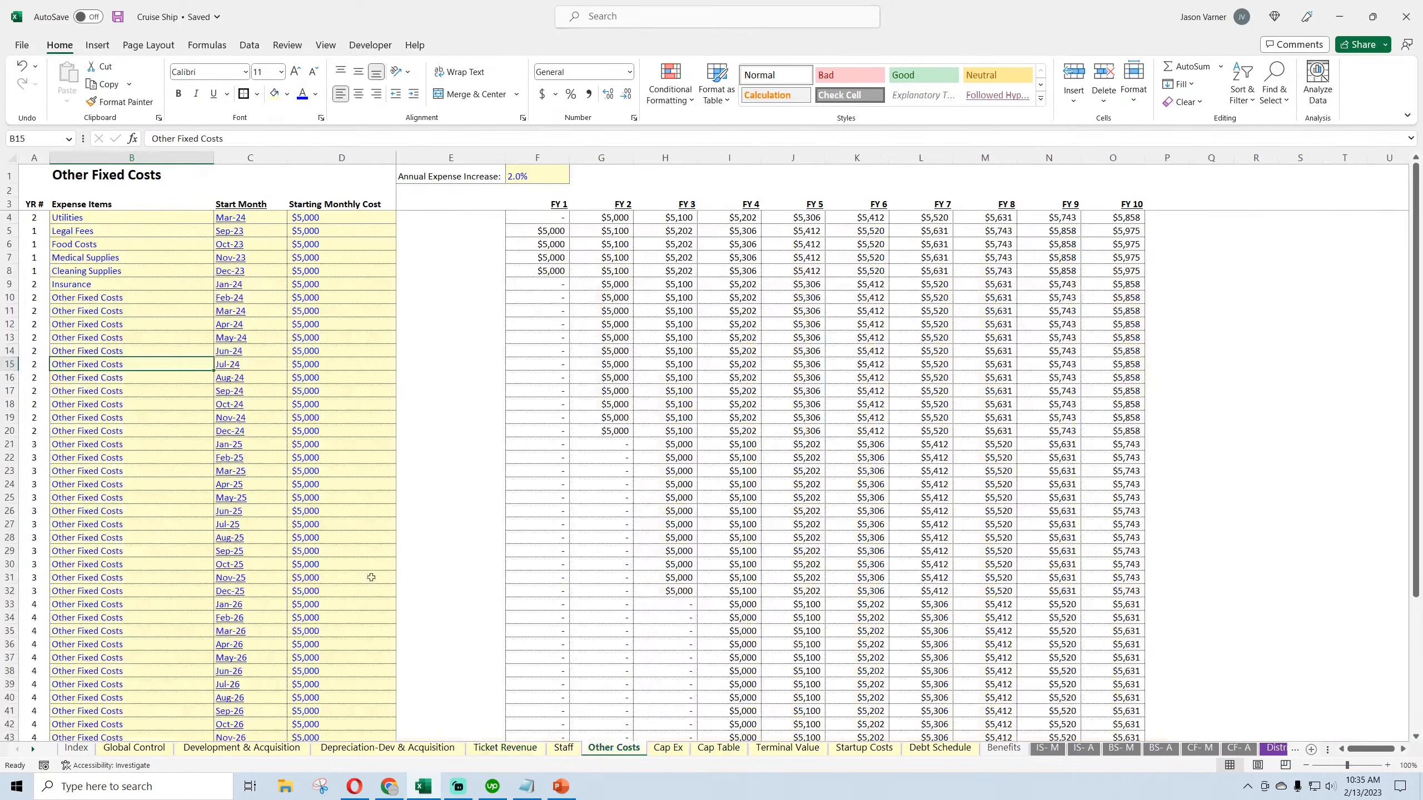
scroll(159, 479, down, 10)
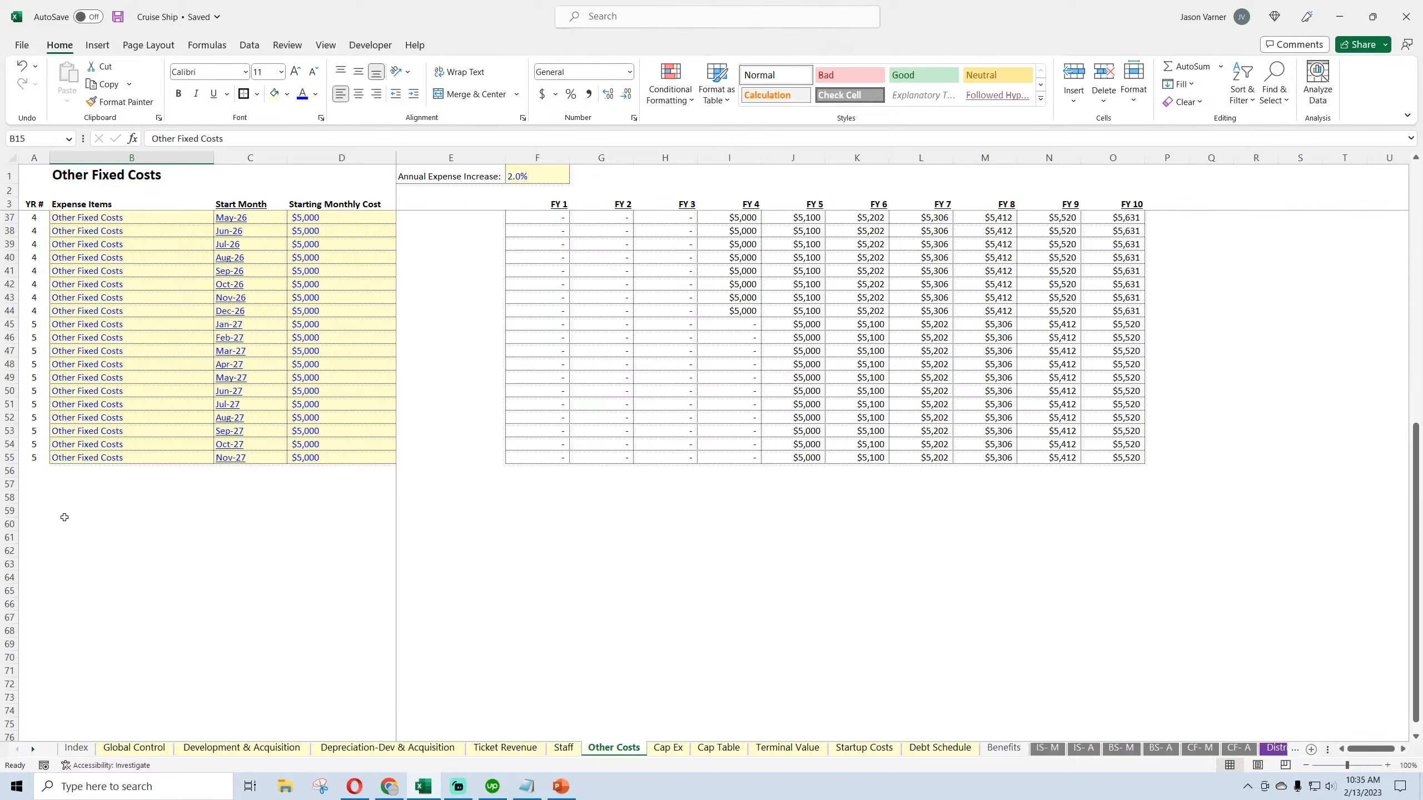
click(71, 507)
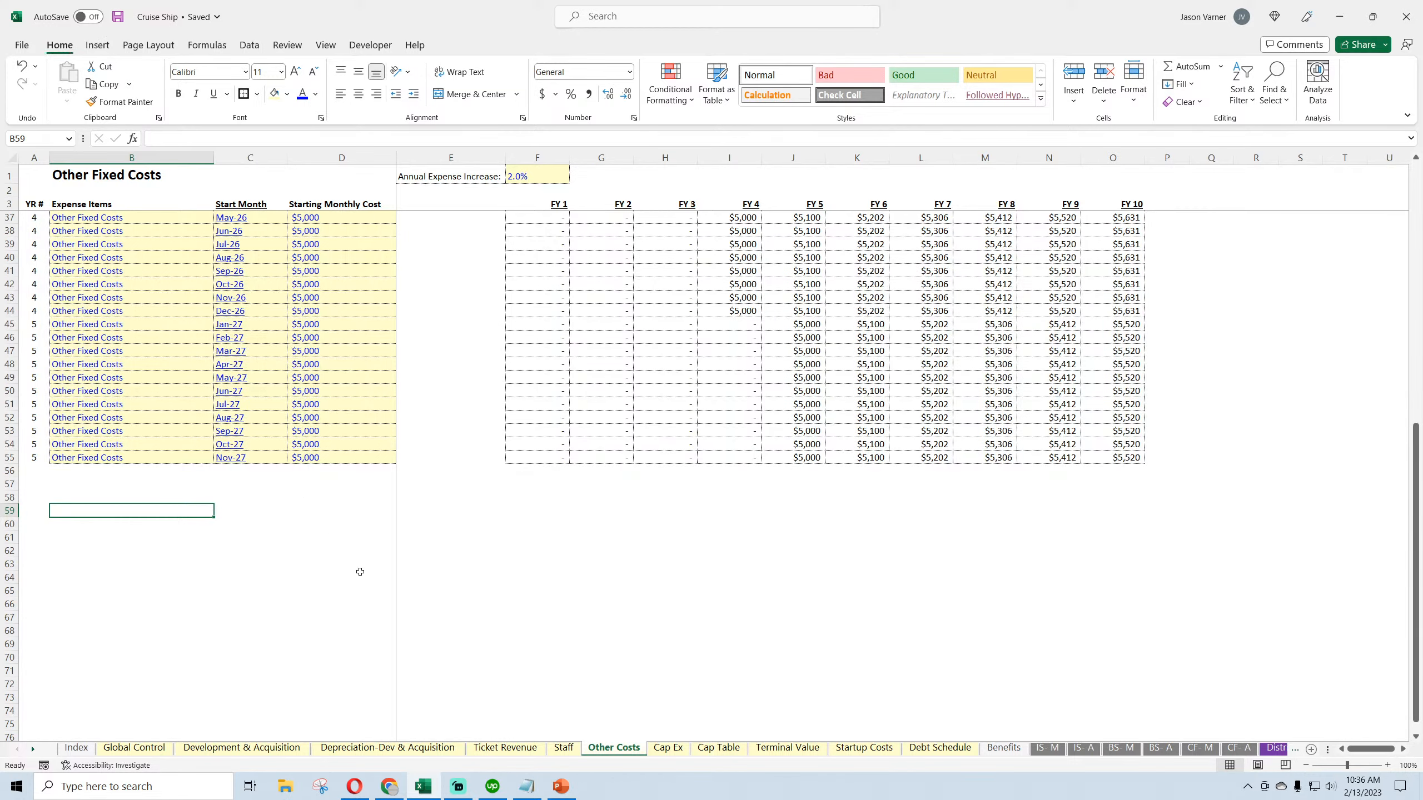
click(507, 749)
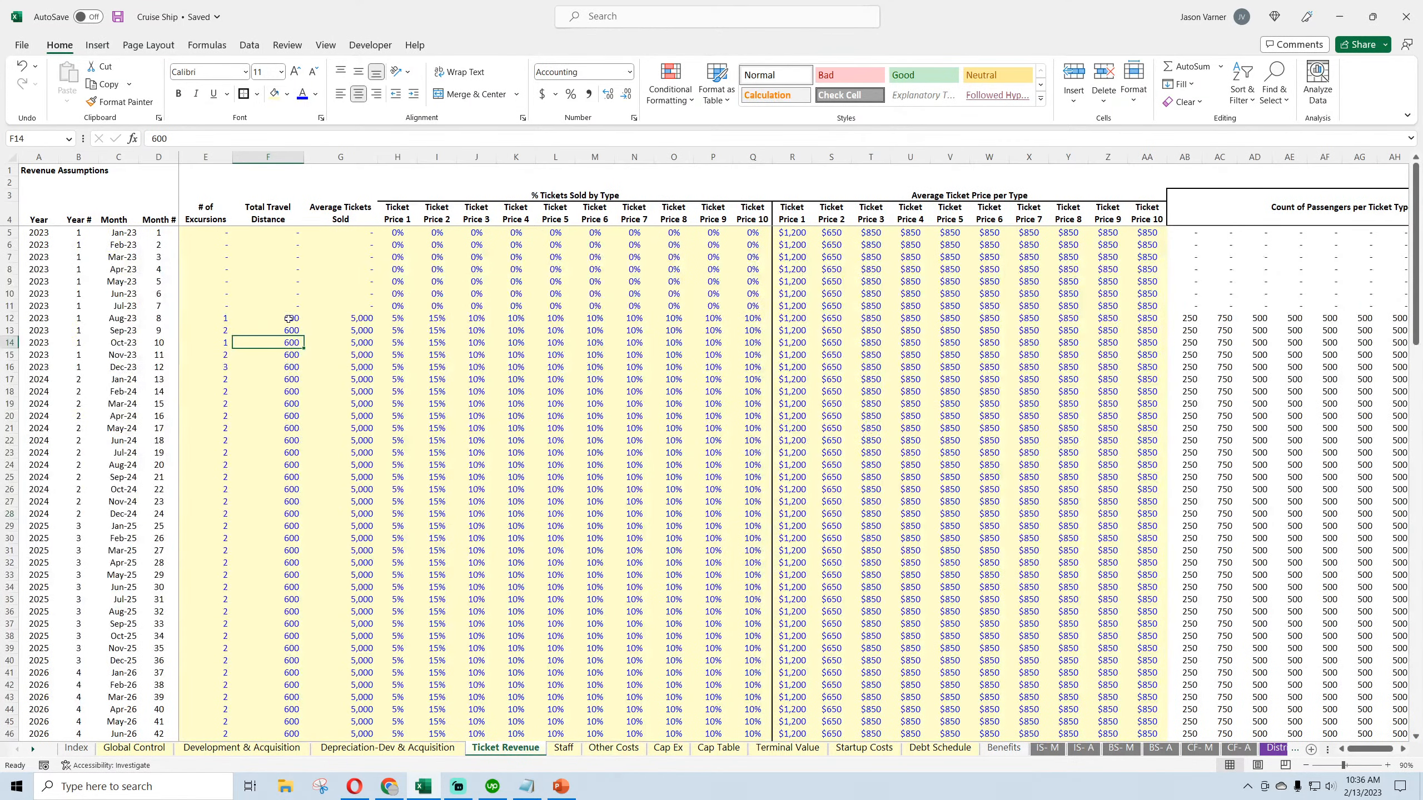
click(289, 319)
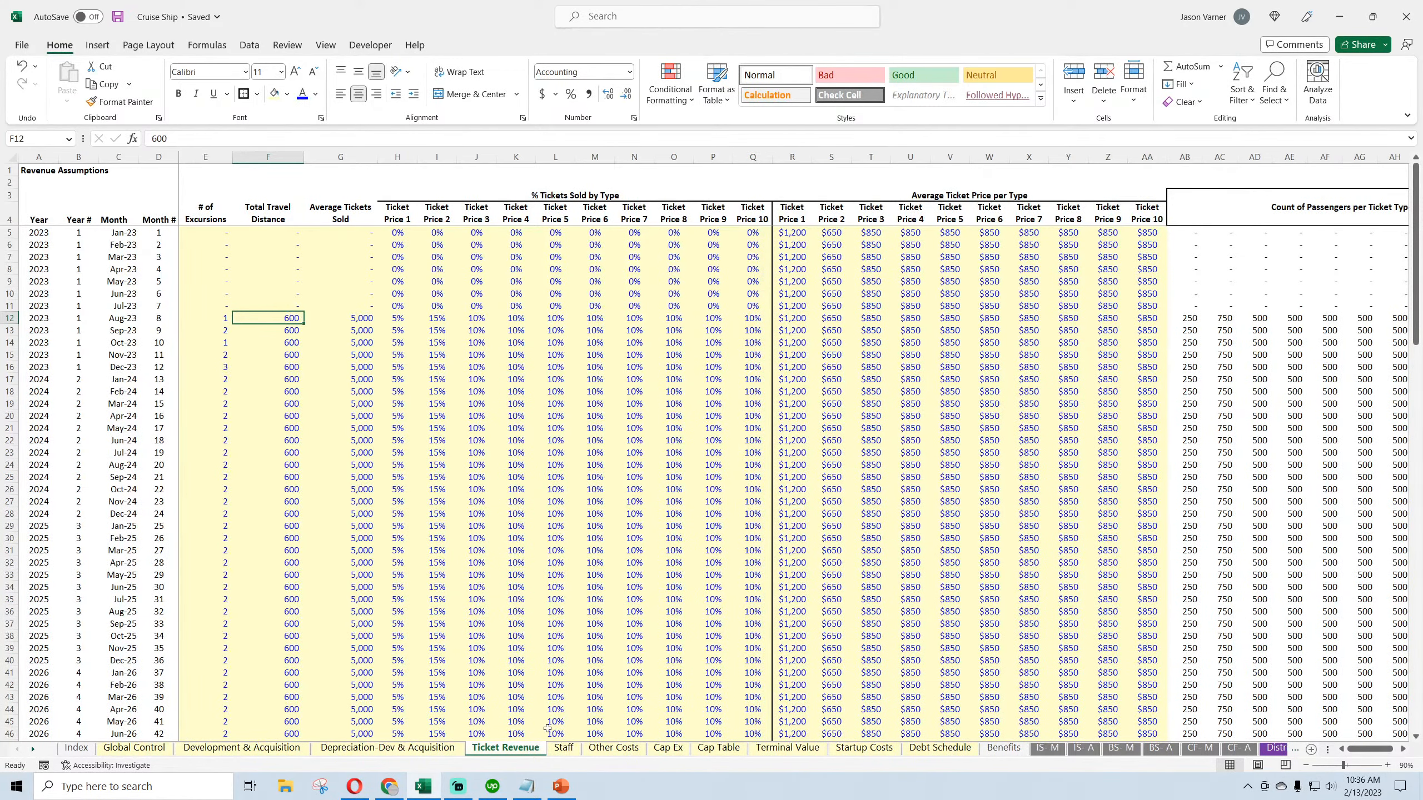
click(564, 748)
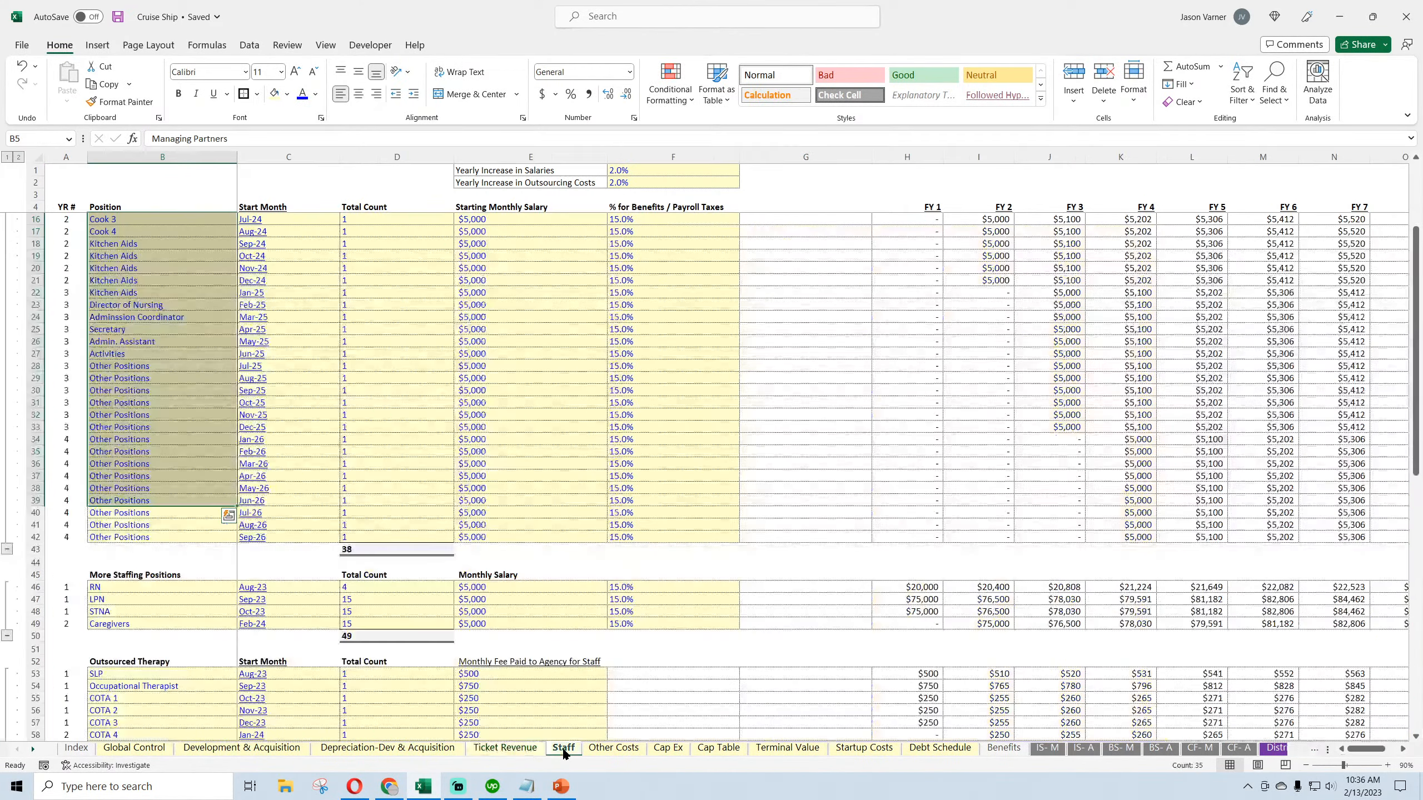
Label B59 on the Other Costs sheet "Average Nautical Miles per Gallon of Gas"
click(613, 749)
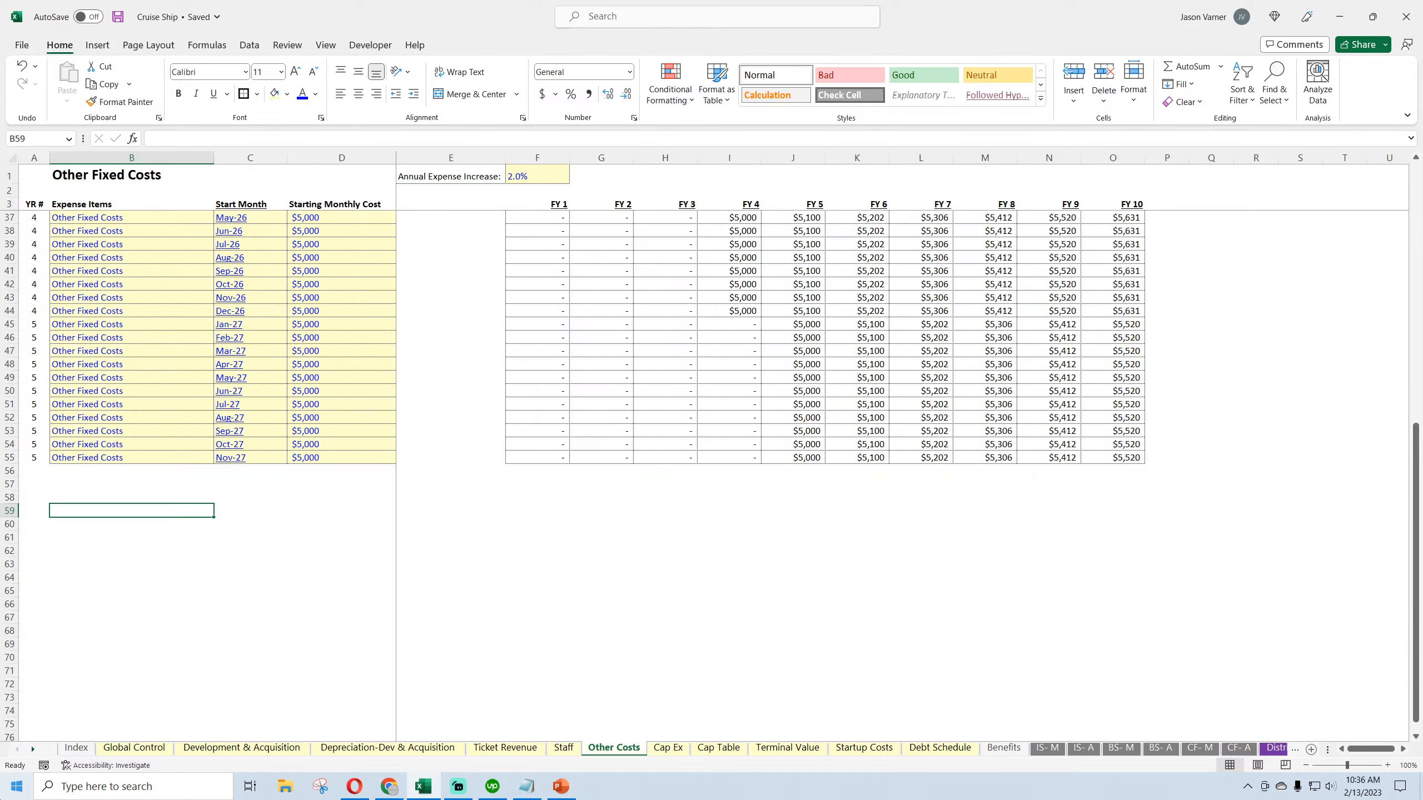
text(Aver)
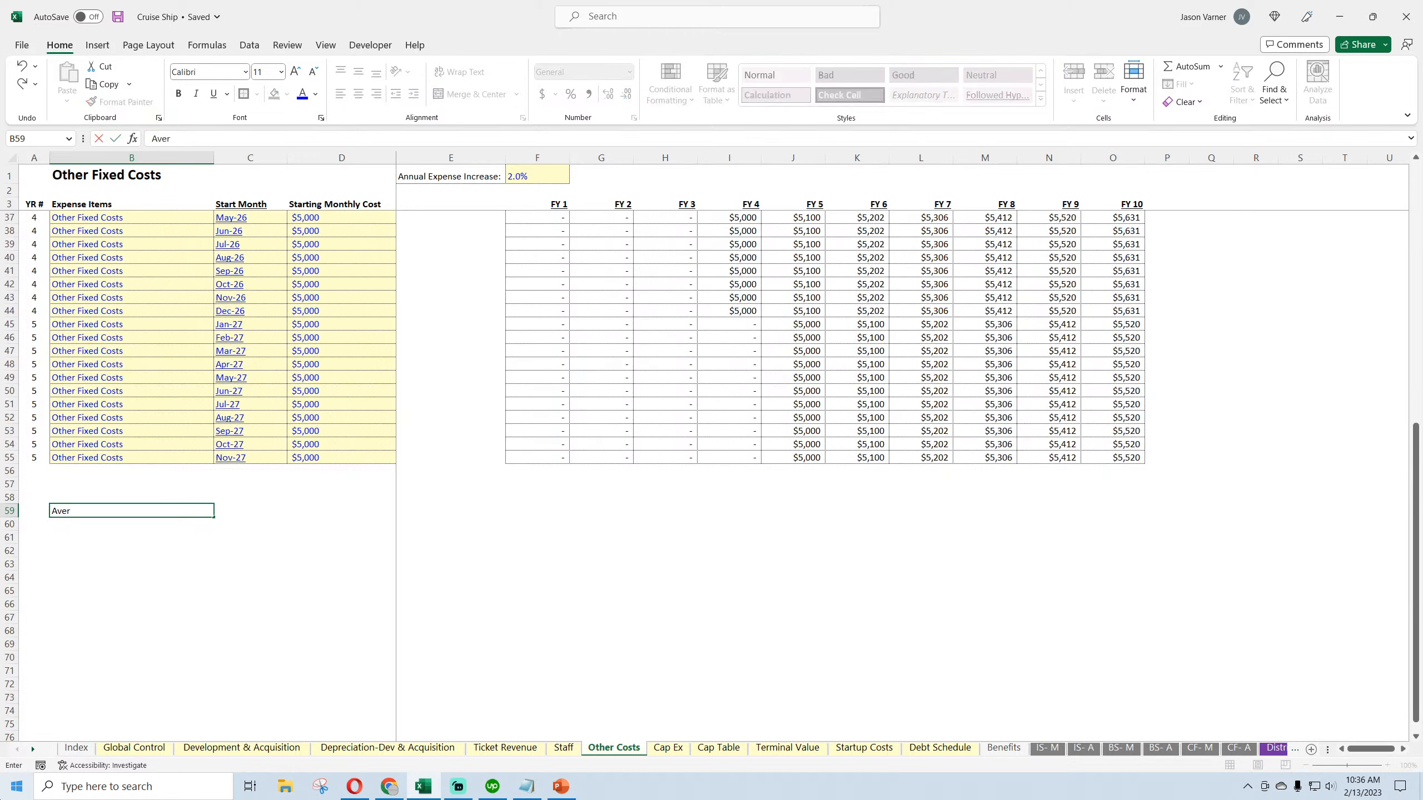
text(age Nautical Miles per Gallont)
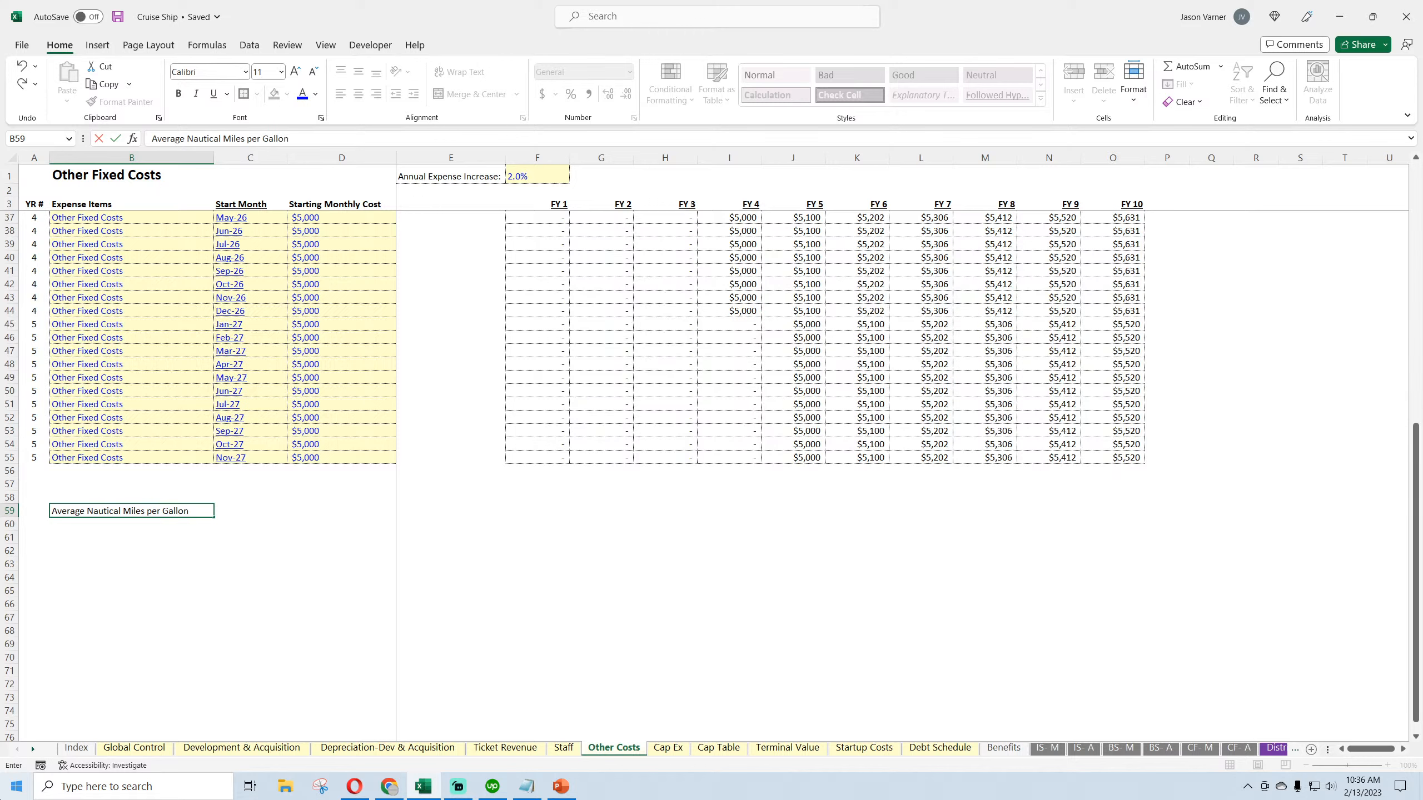
text(of Gas)
key(Return)
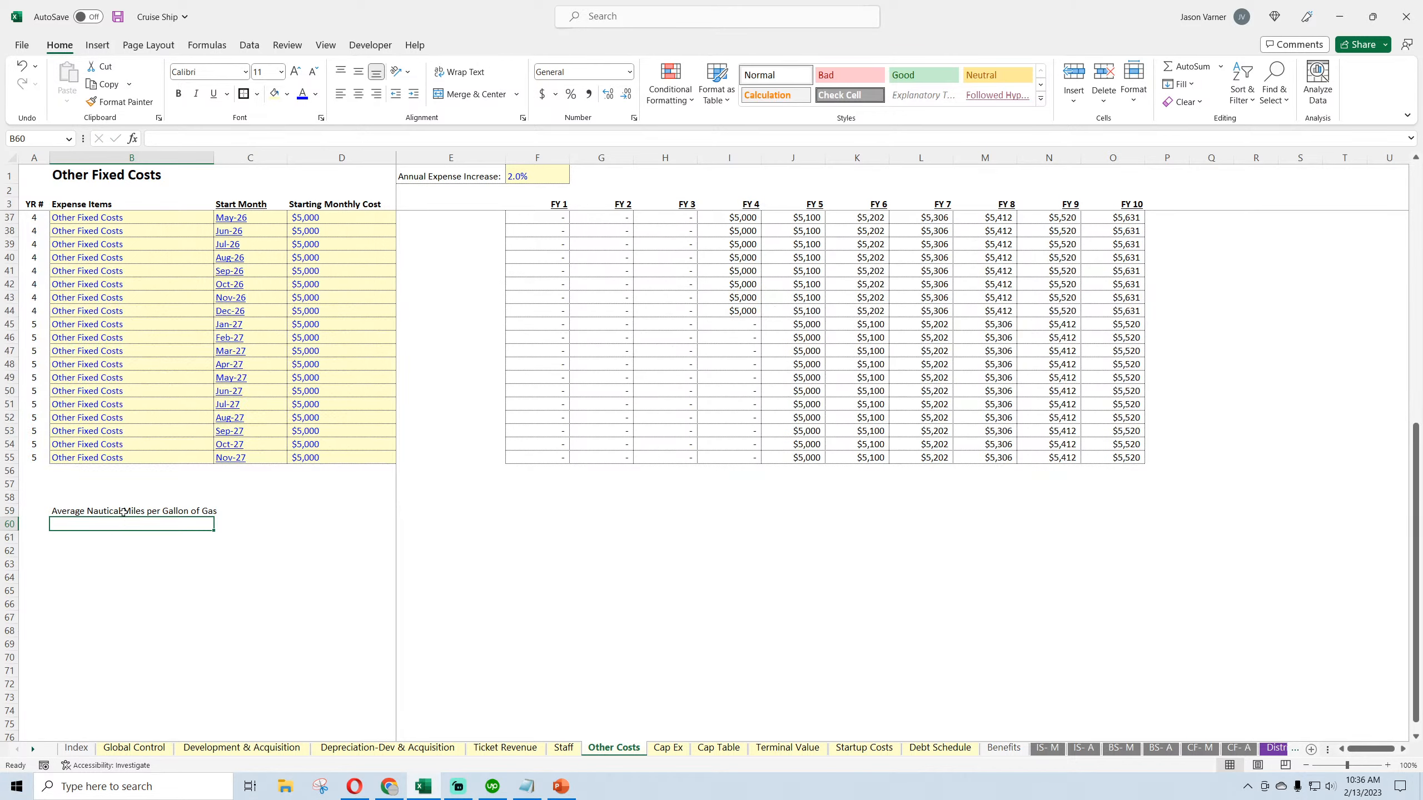
key(Up)
Copy the Nov-27 starting monthly cost cell D55 to F59 and give F59 the Accounting number format
click(336, 458)
key(ctrl+c)
drag(168, 511, 545, 513)
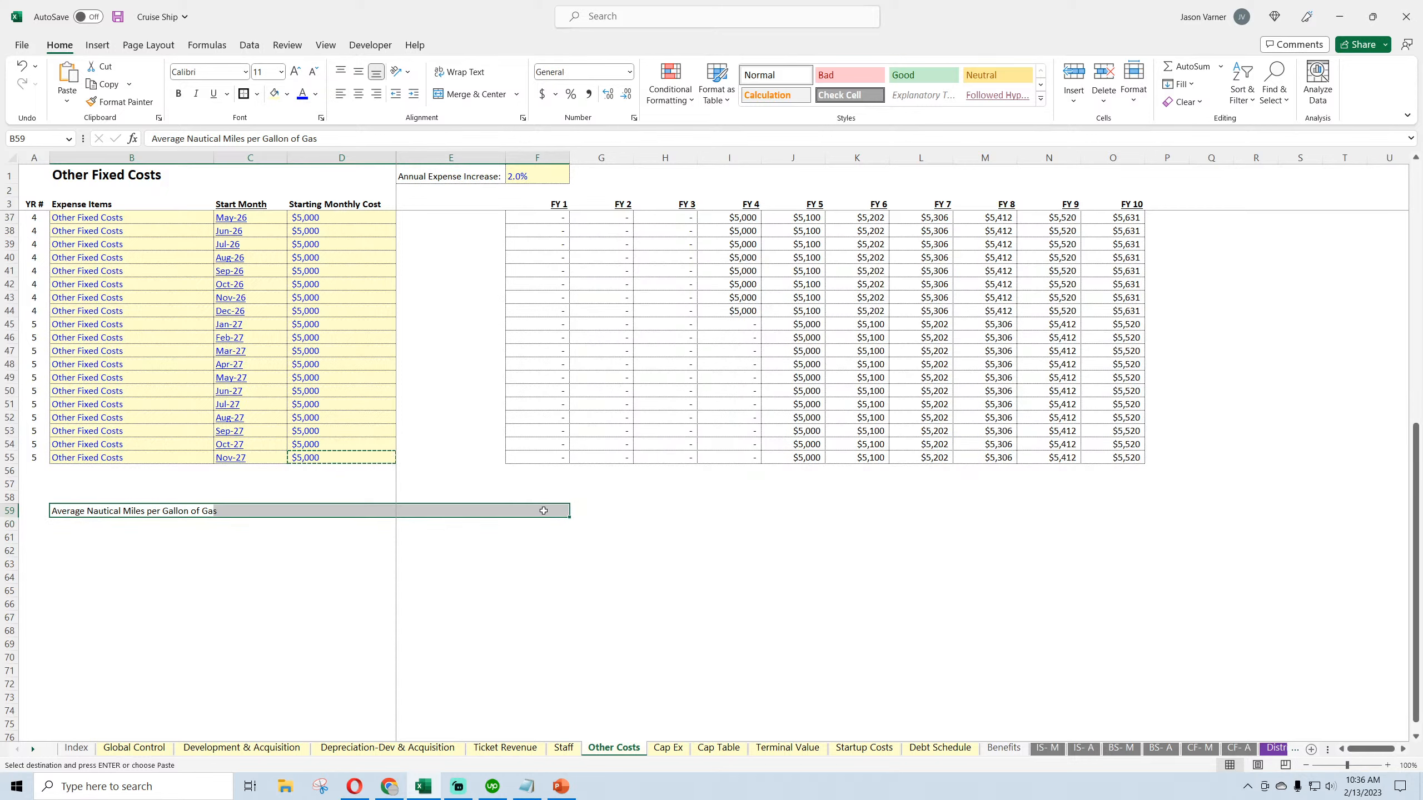
click(544, 512)
right_click(544, 513)
click(578, 187)
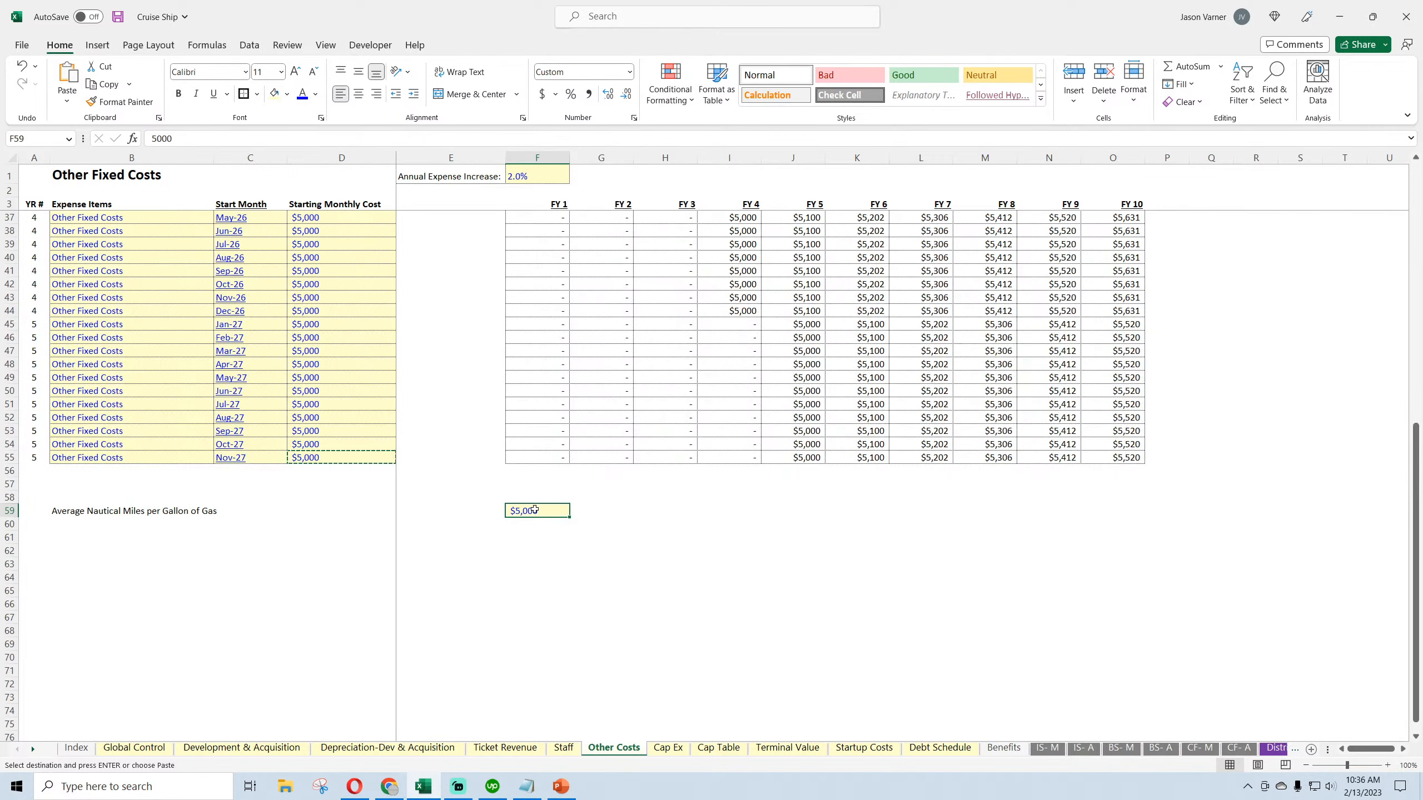
click(634, 117)
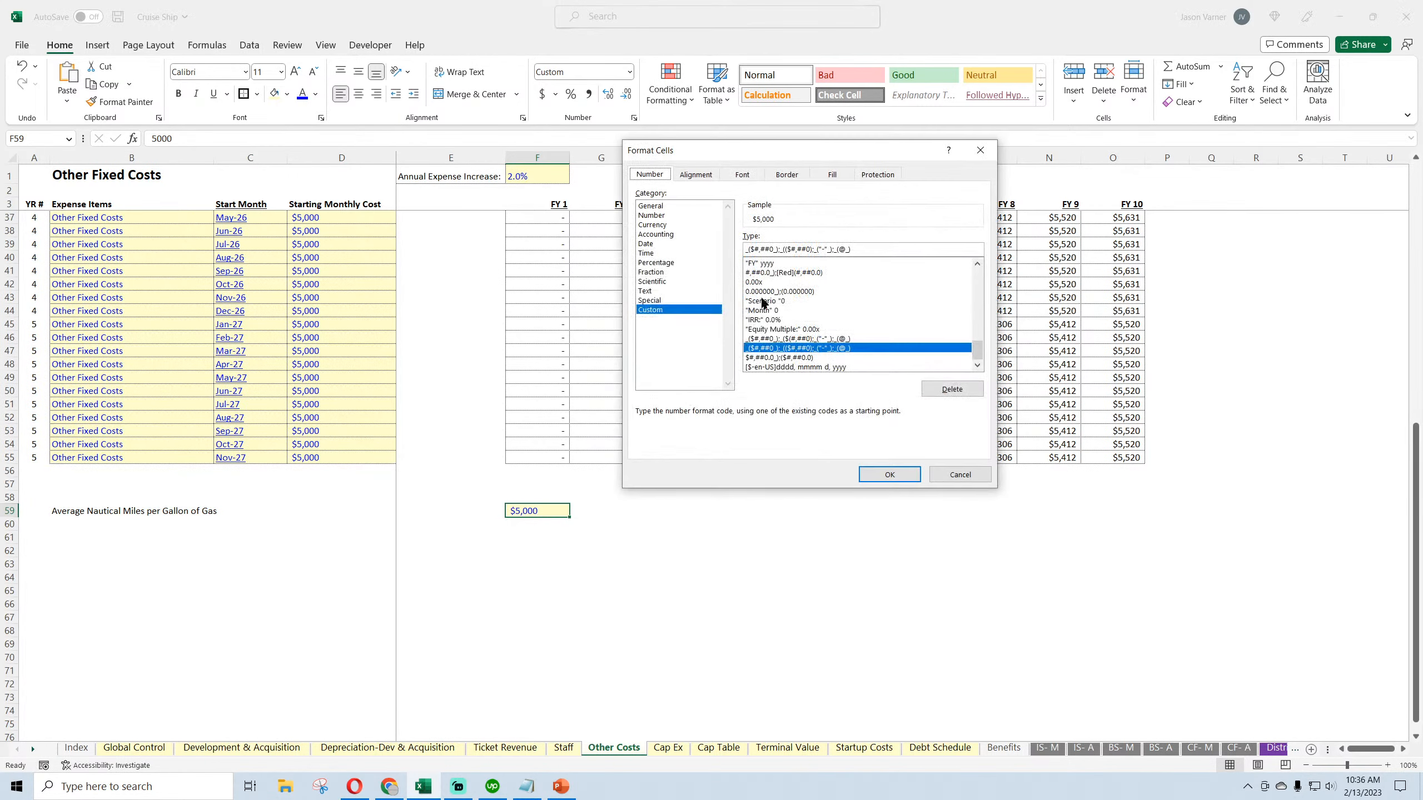
click(656, 234)
click(889, 474)
Set the FY 1 average nautical miles per gallon in F59 to 15 and fill it across to FY 10 in O59
text(15)
key(Return)
click(537, 512)
drag(570, 517, 1139, 528)
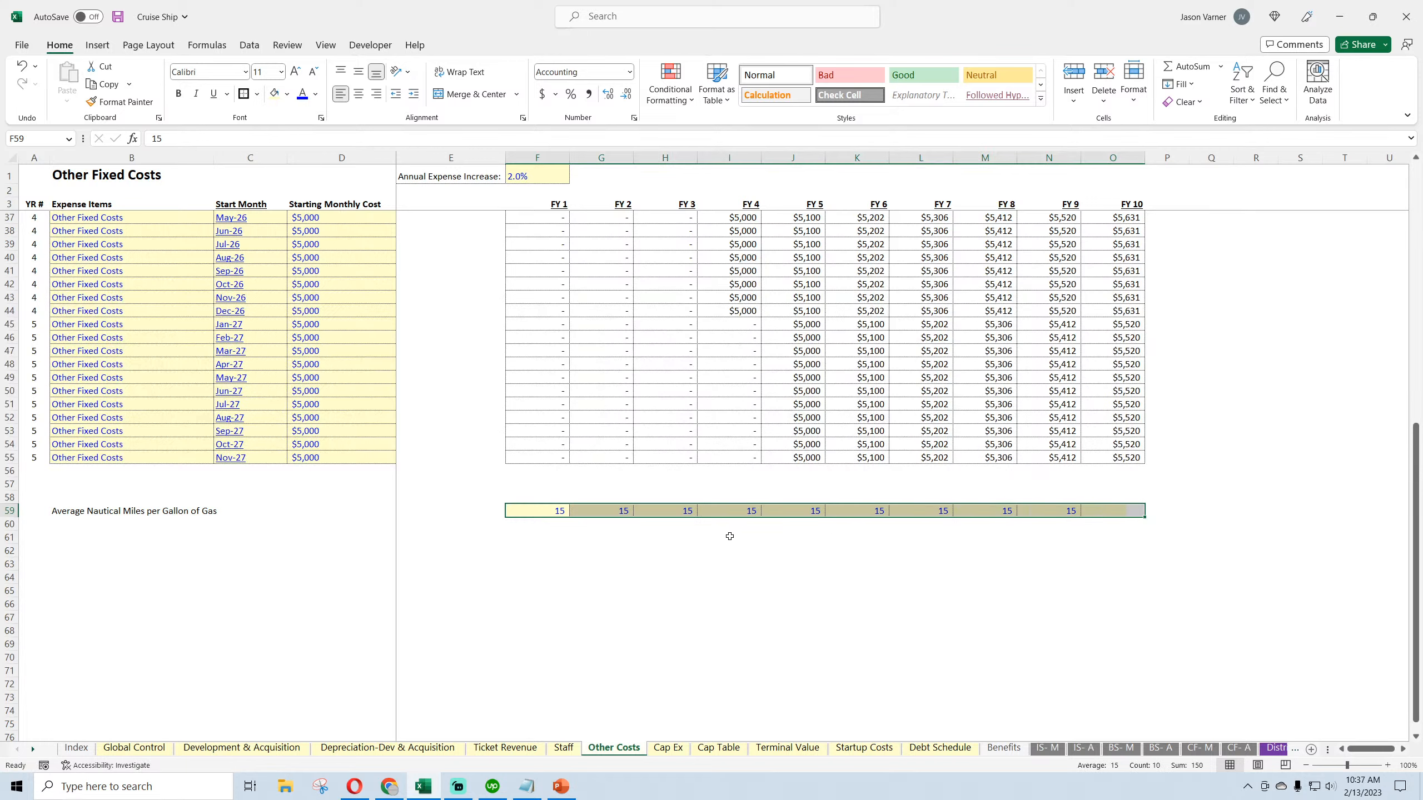
Format the average nautical miles per gallon values in F59:O59 to show one decimal place
click(702, 606)
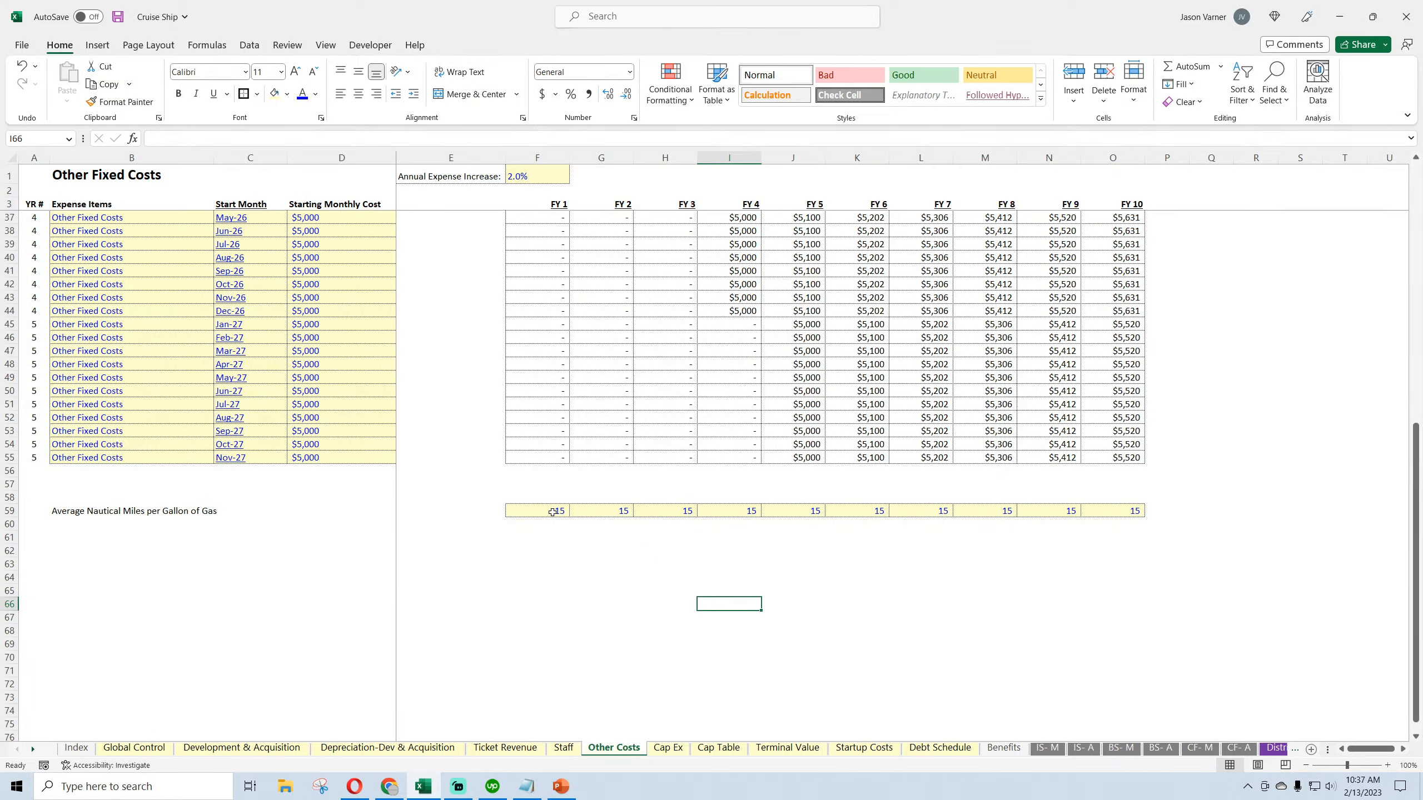
mouse_move(557, 511)
mouse_down()
mouse_move(1138, 516)
mouse_move(538, 512)
mouse_up()
click(635, 117)
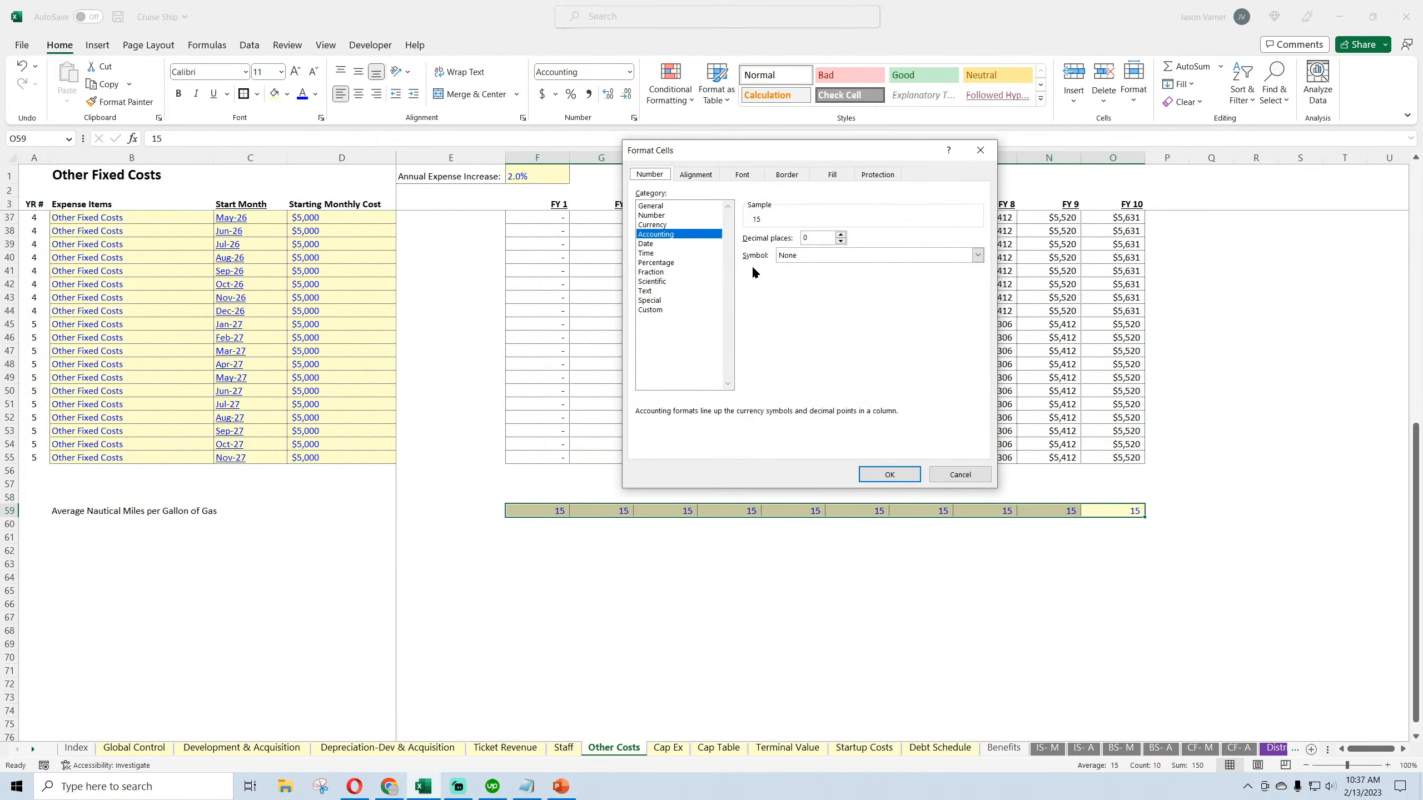
click(841, 235)
click(890, 474)
click(856, 577)
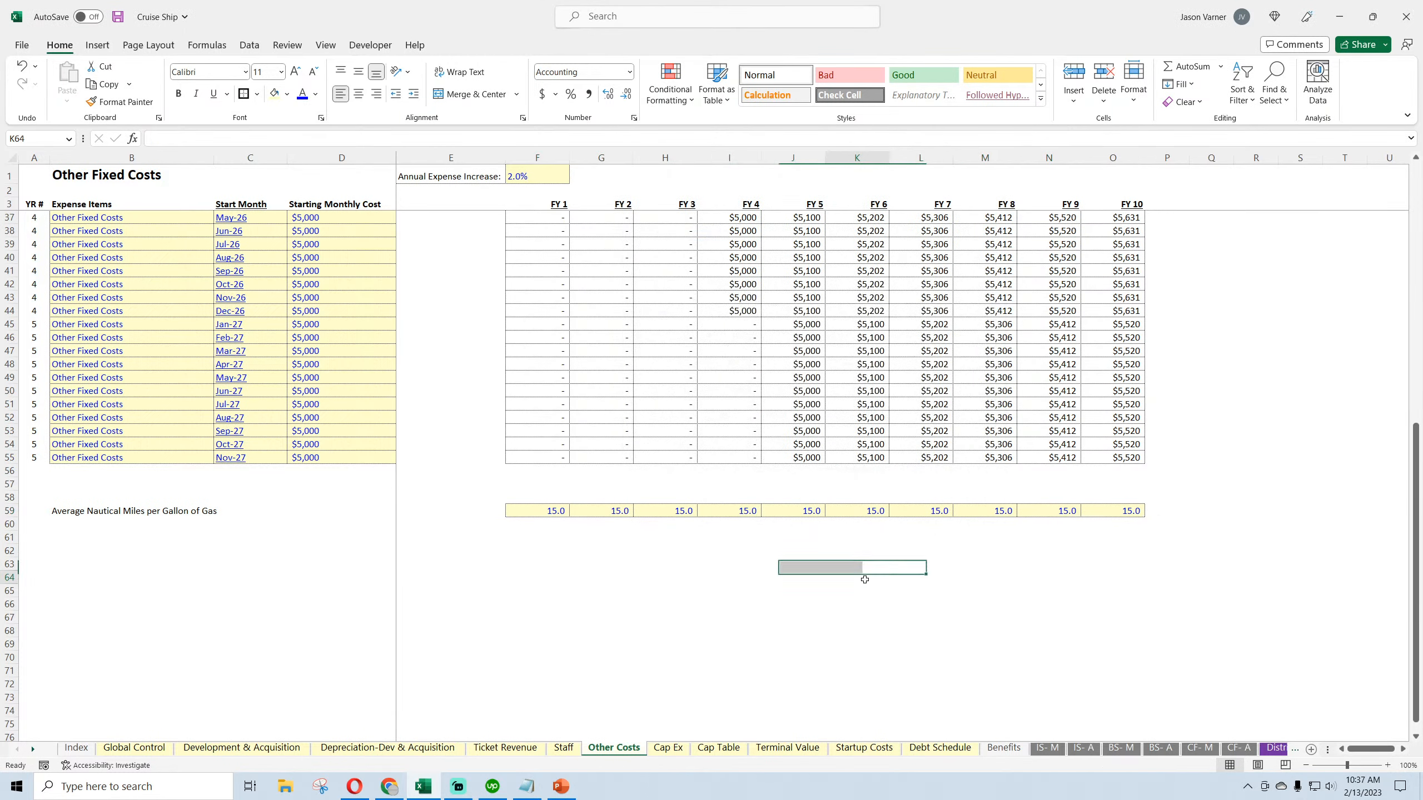
Test how 0 displays in the FY 3 miles-per-gallon cell H59 and set the cell back to 15
click(689, 511)
text(0)
key(Return)
key(Up)
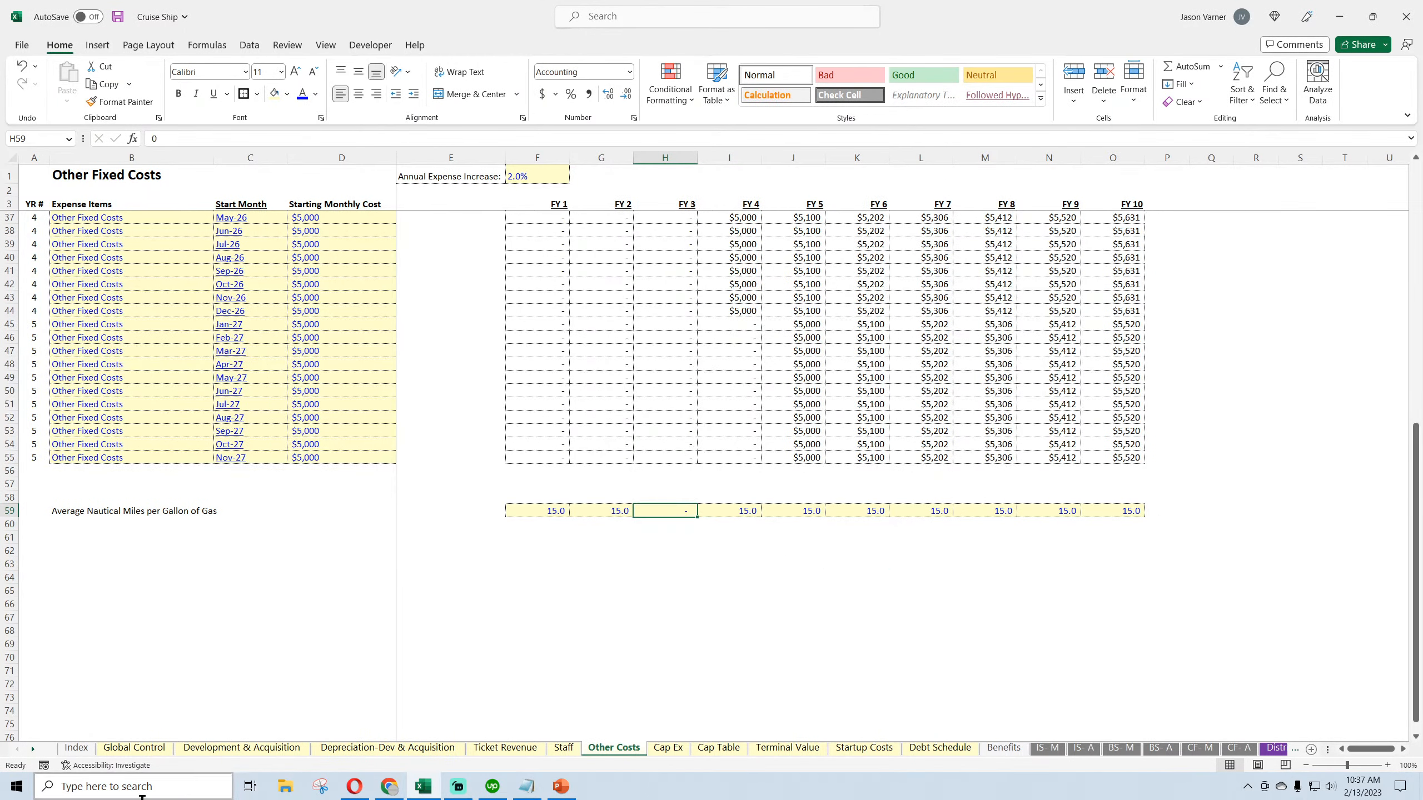
text(15)
key(Return)
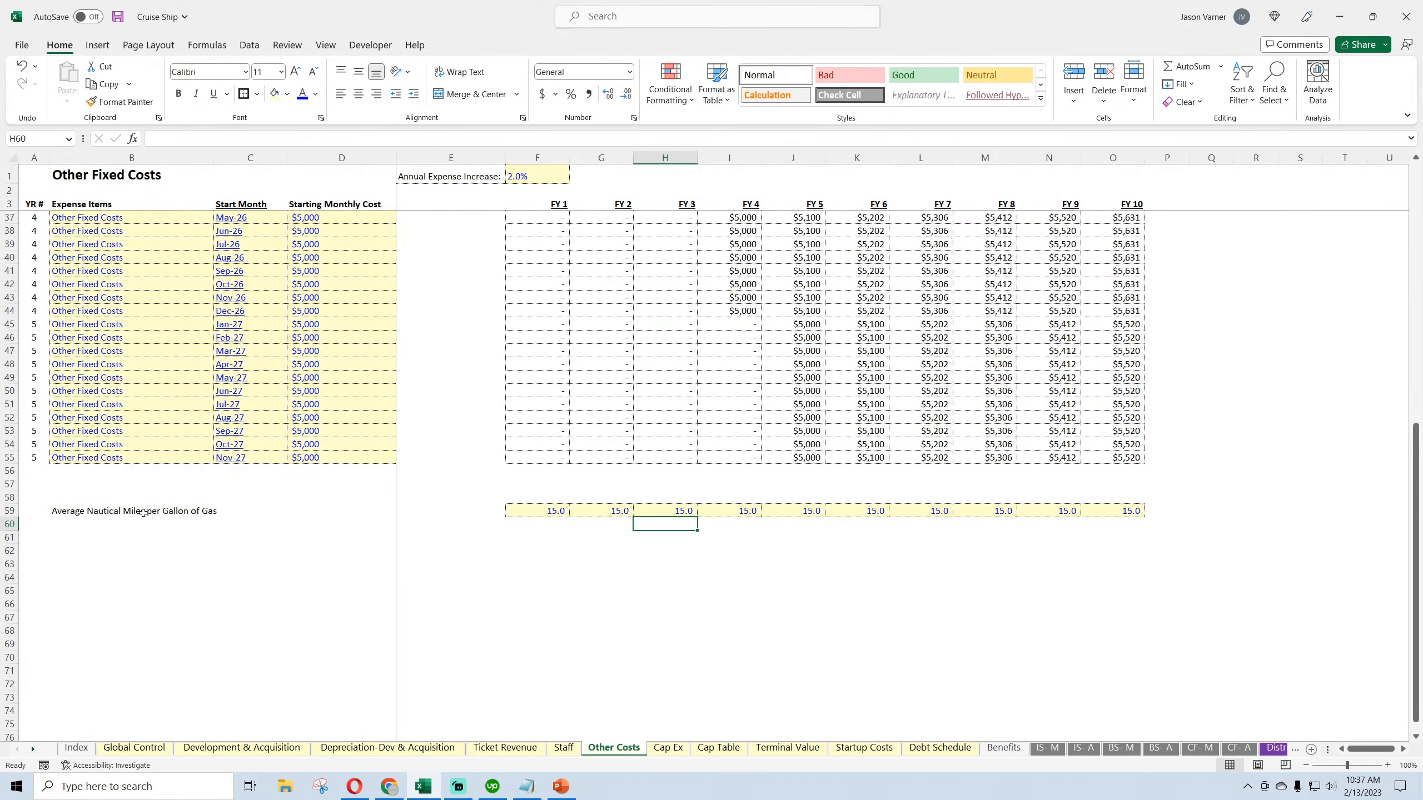
Add an outside border around the nautical miles label range B59:E59
click(138, 511)
drag(139, 511, 437, 500)
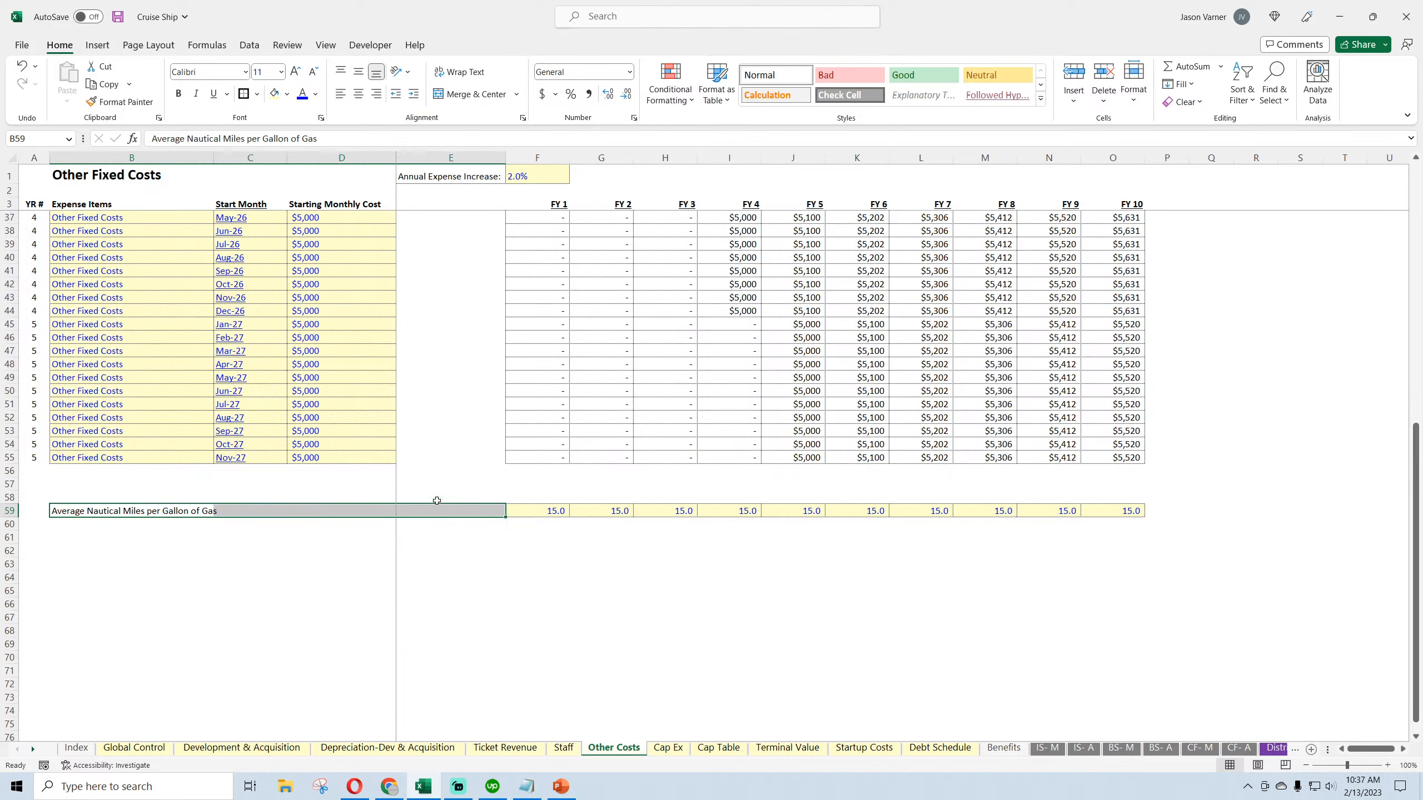
click(257, 94)
click(283, 252)
click(201, 702)
click(114, 516)
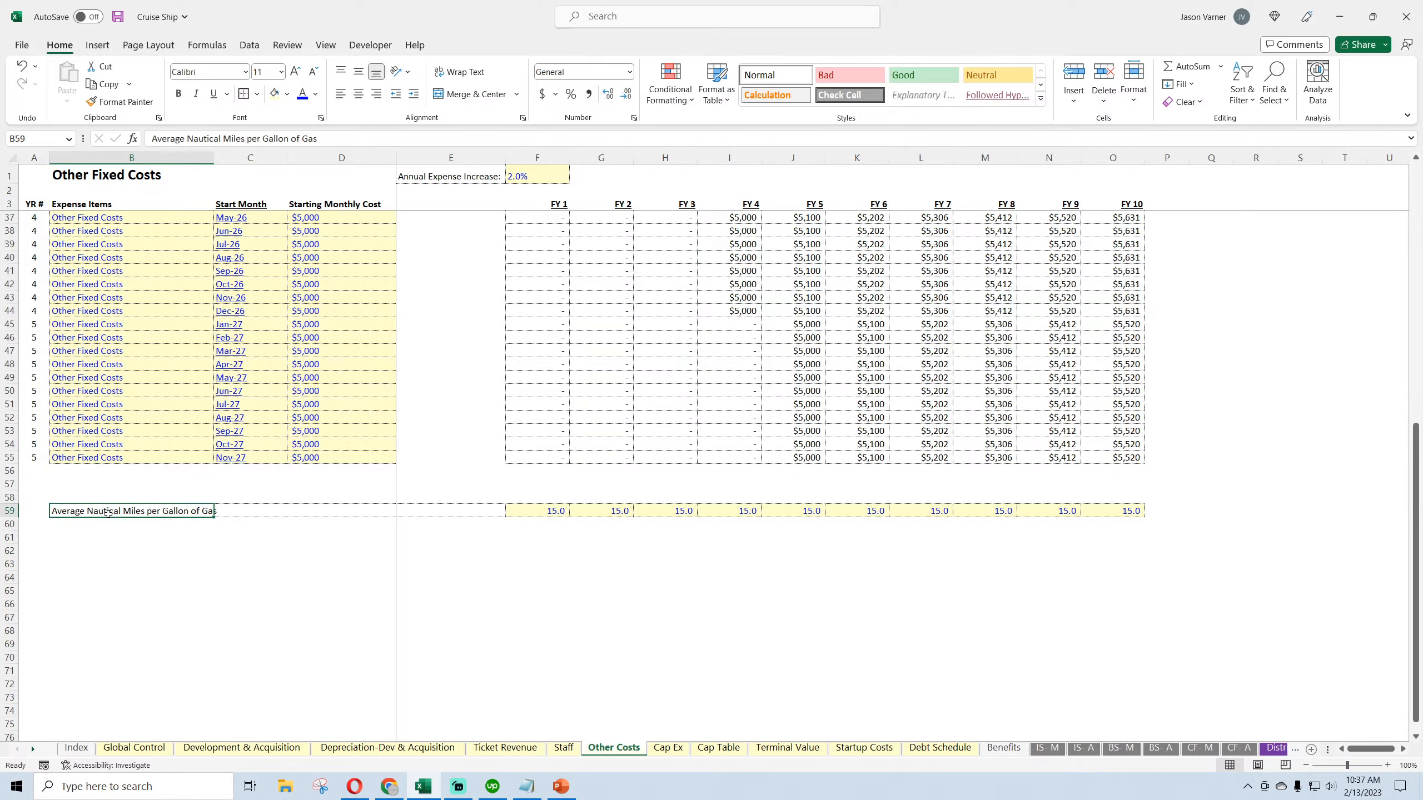
Label B61 "Average Price per Gallon of Gas"
click(103, 538)
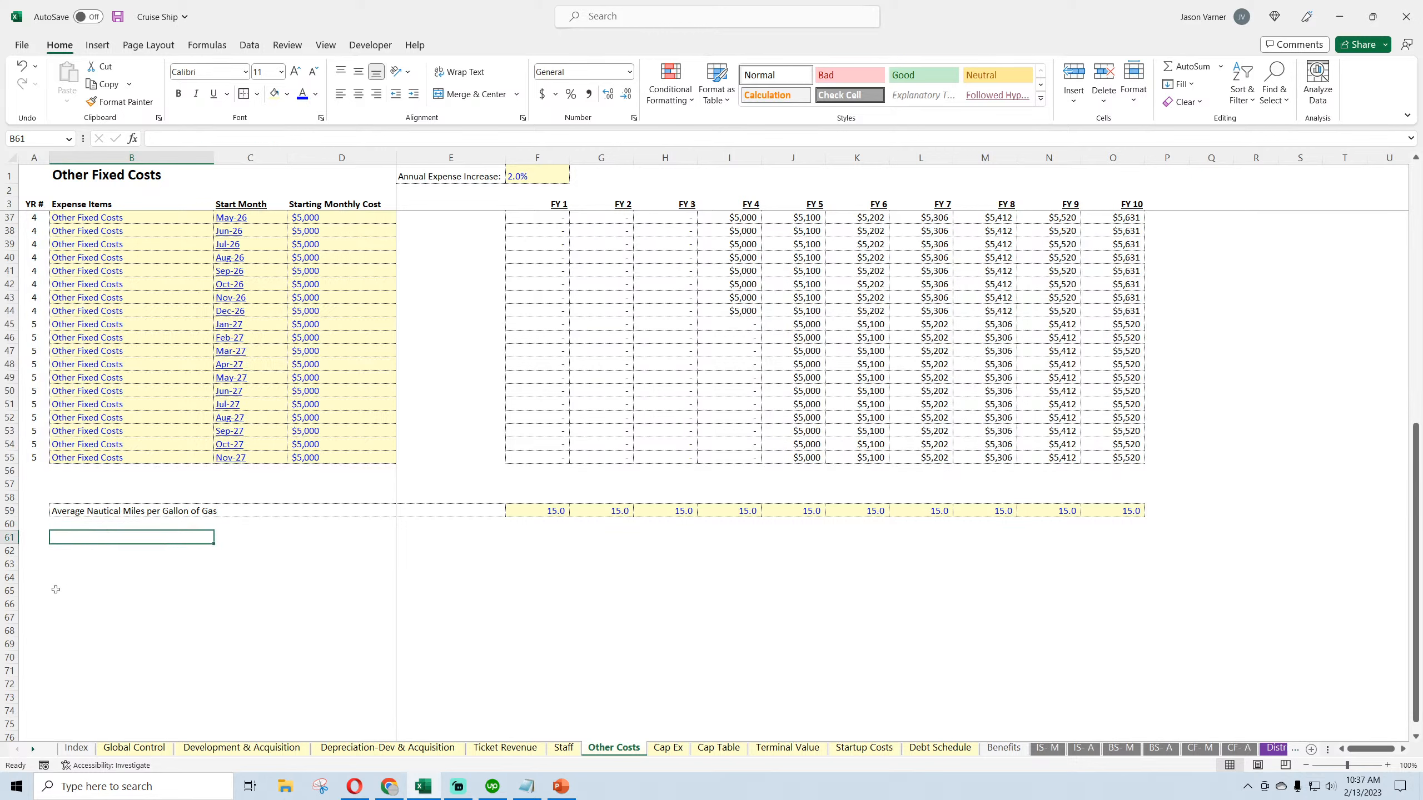
text(Average)
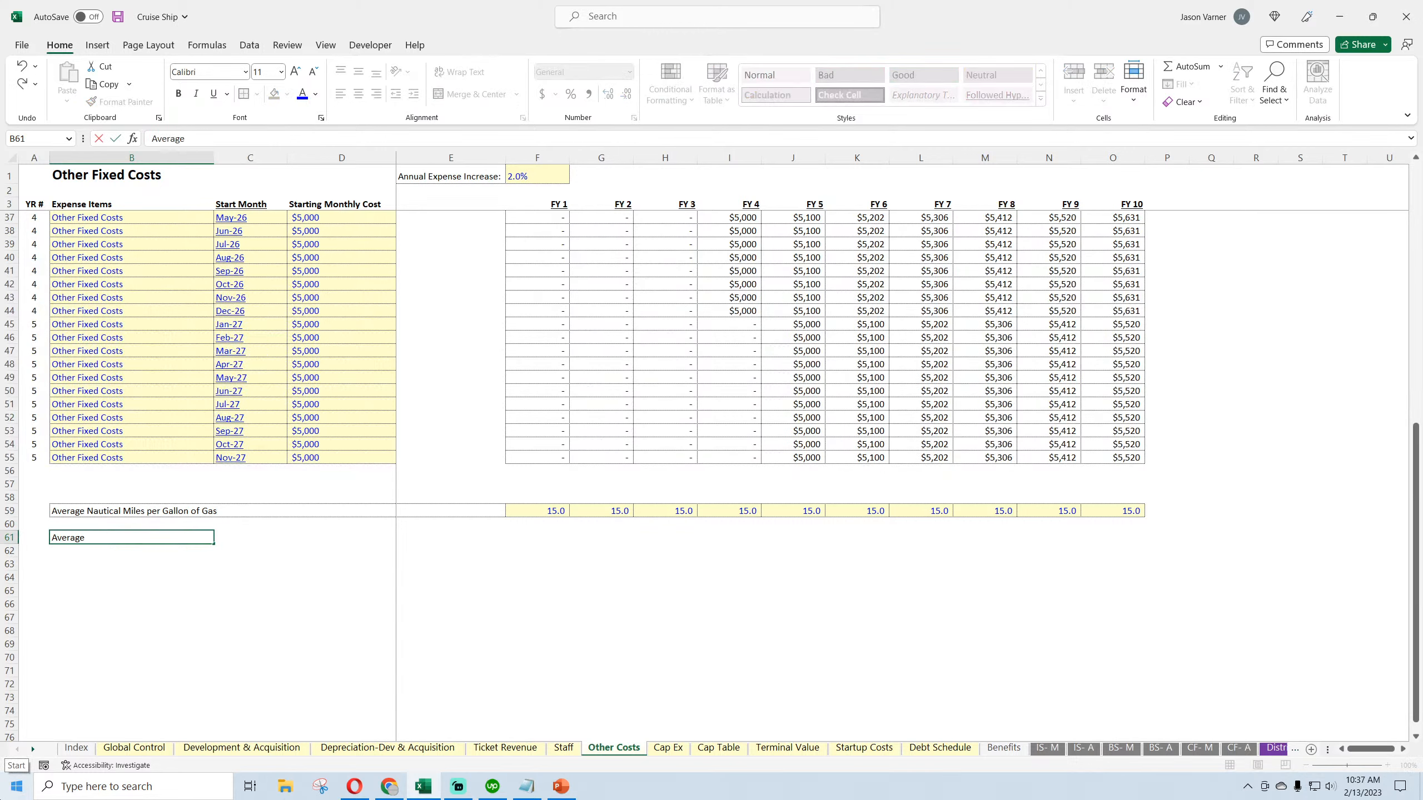
text( Price per Gallon of Gas)
key(Return)
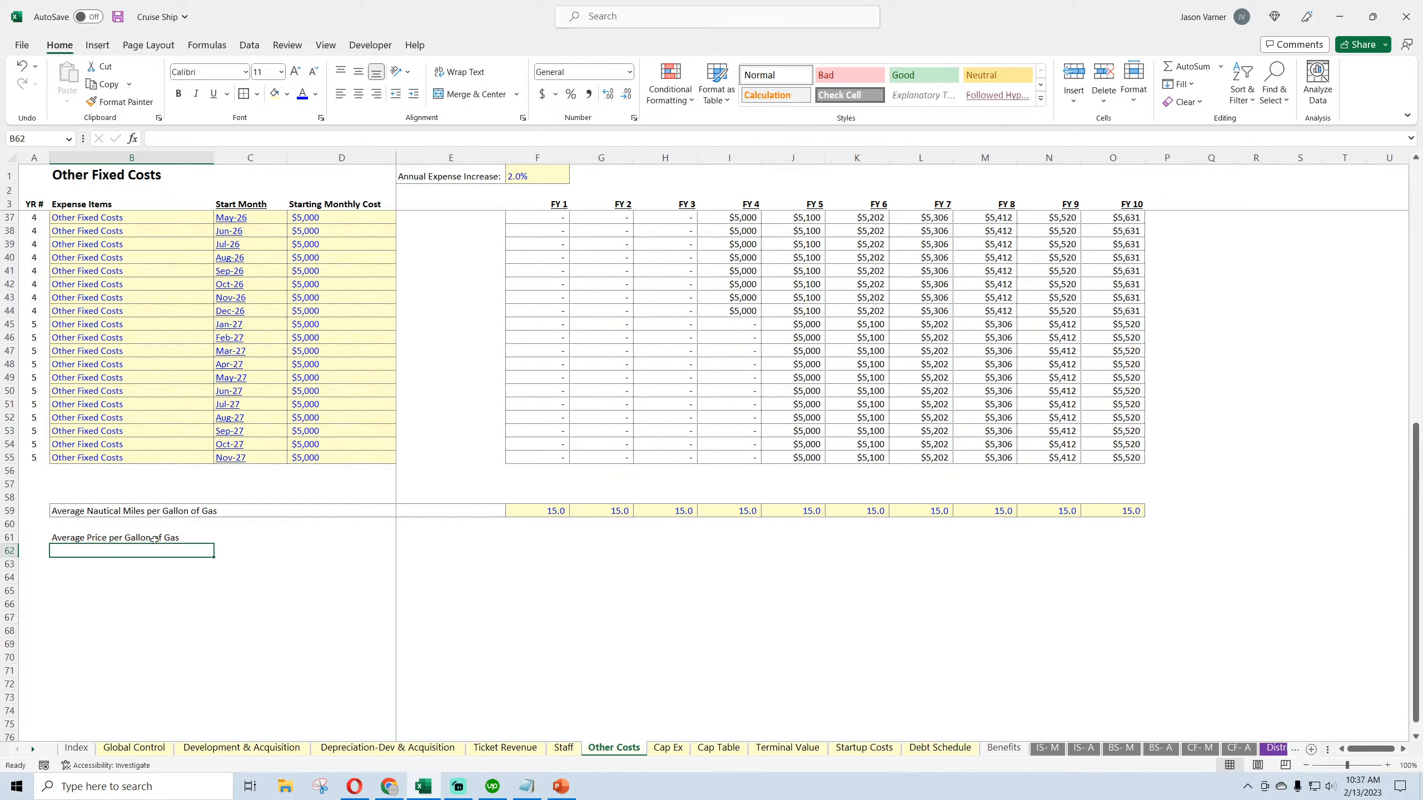
Copy the May-27 starting monthly cost cell D49 to F61 in the gas price row
right_click(317, 383)
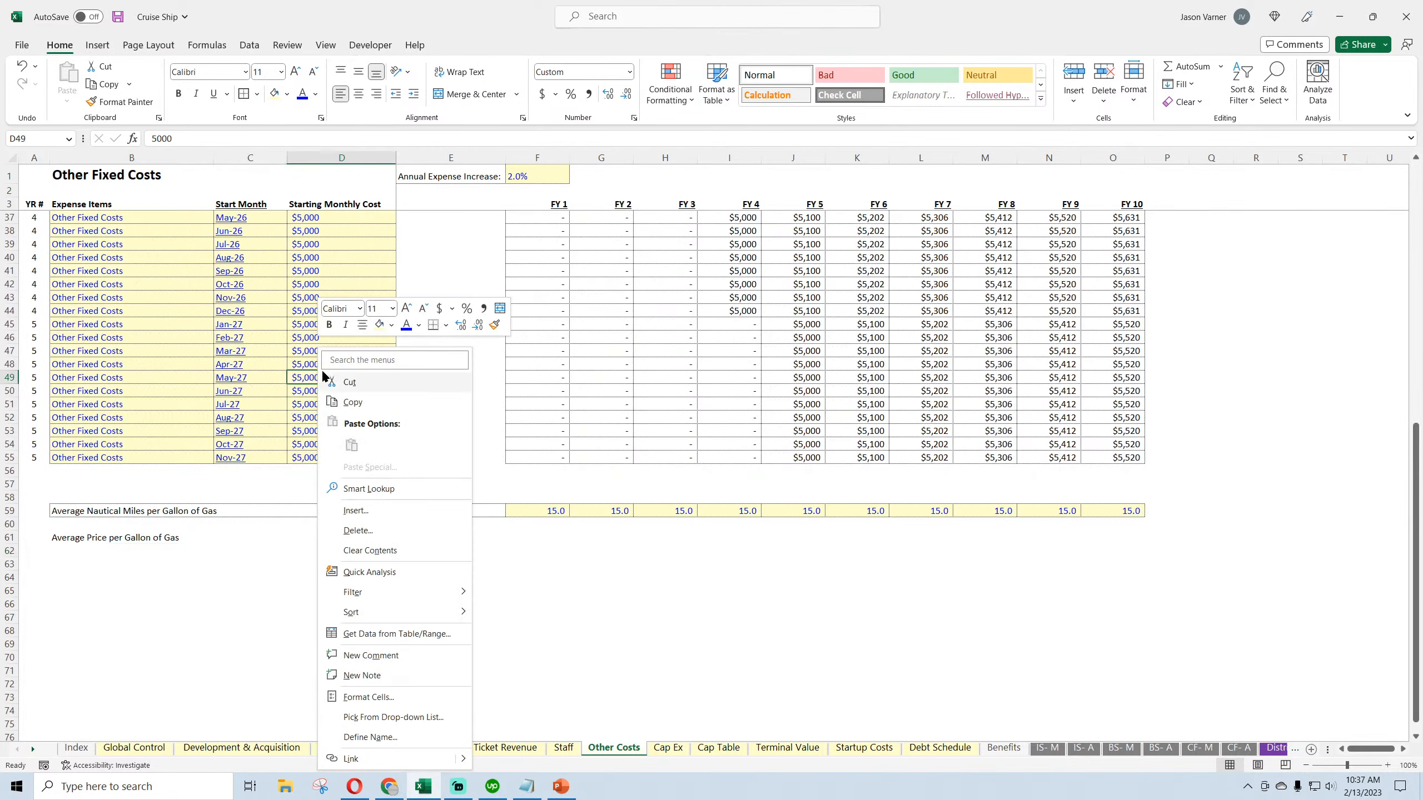
click(362, 403)
drag(110, 538, 494, 530)
click(538, 537)
right_click(538, 537)
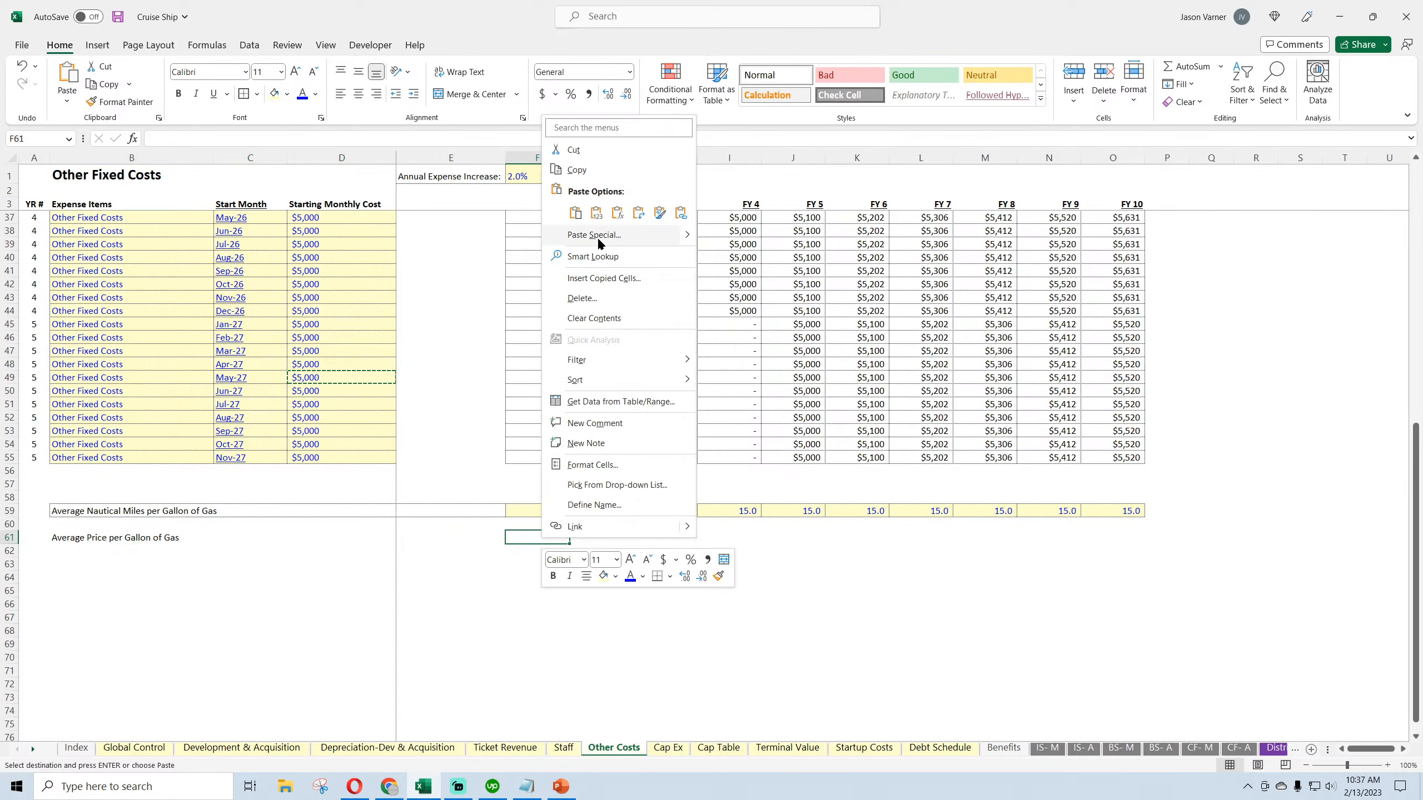
click(597, 239)
Examine the monthly Total Travel Distance inputs on Ticket Revenue and the FY 1 miles-per-gallon assumption on Other Costs
click(258, 749)
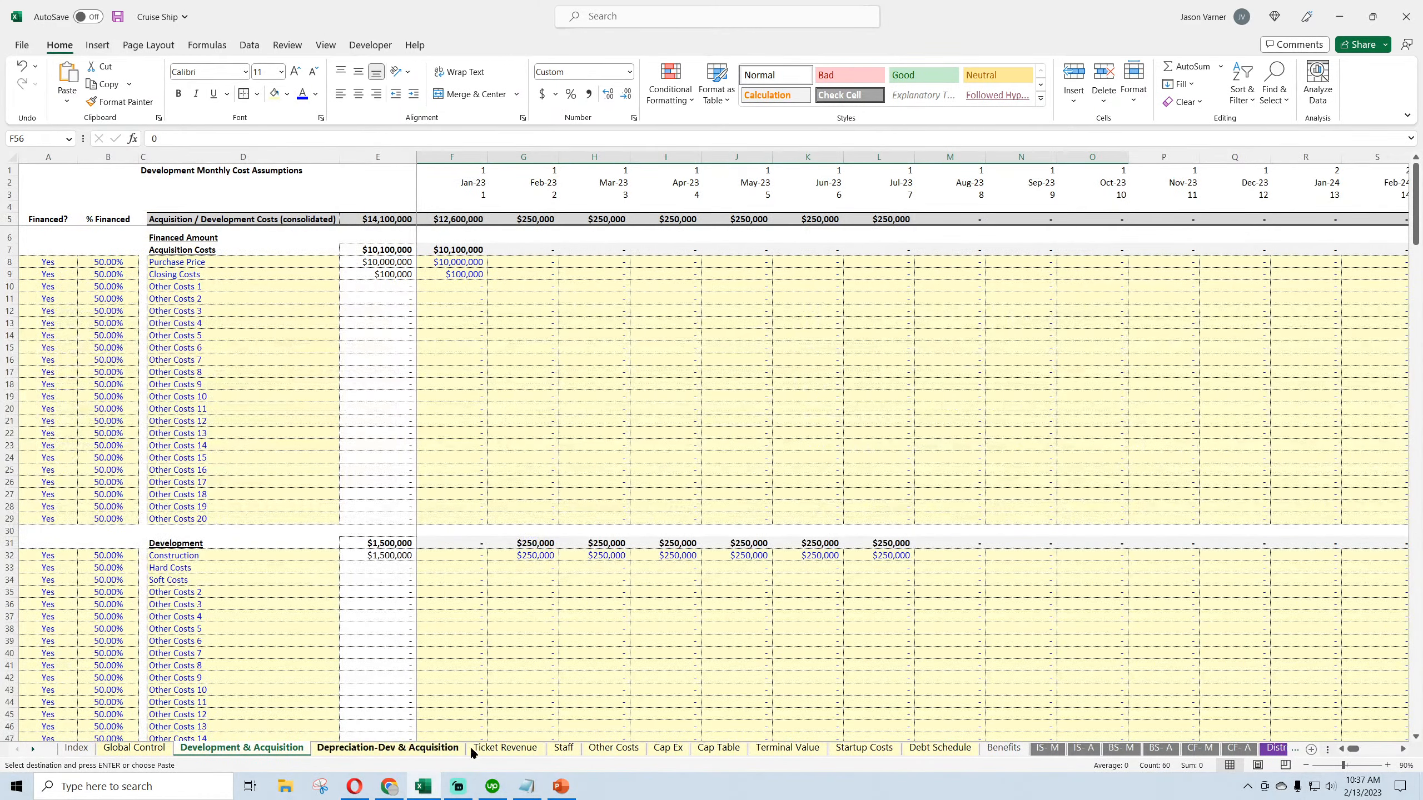
click(506, 748)
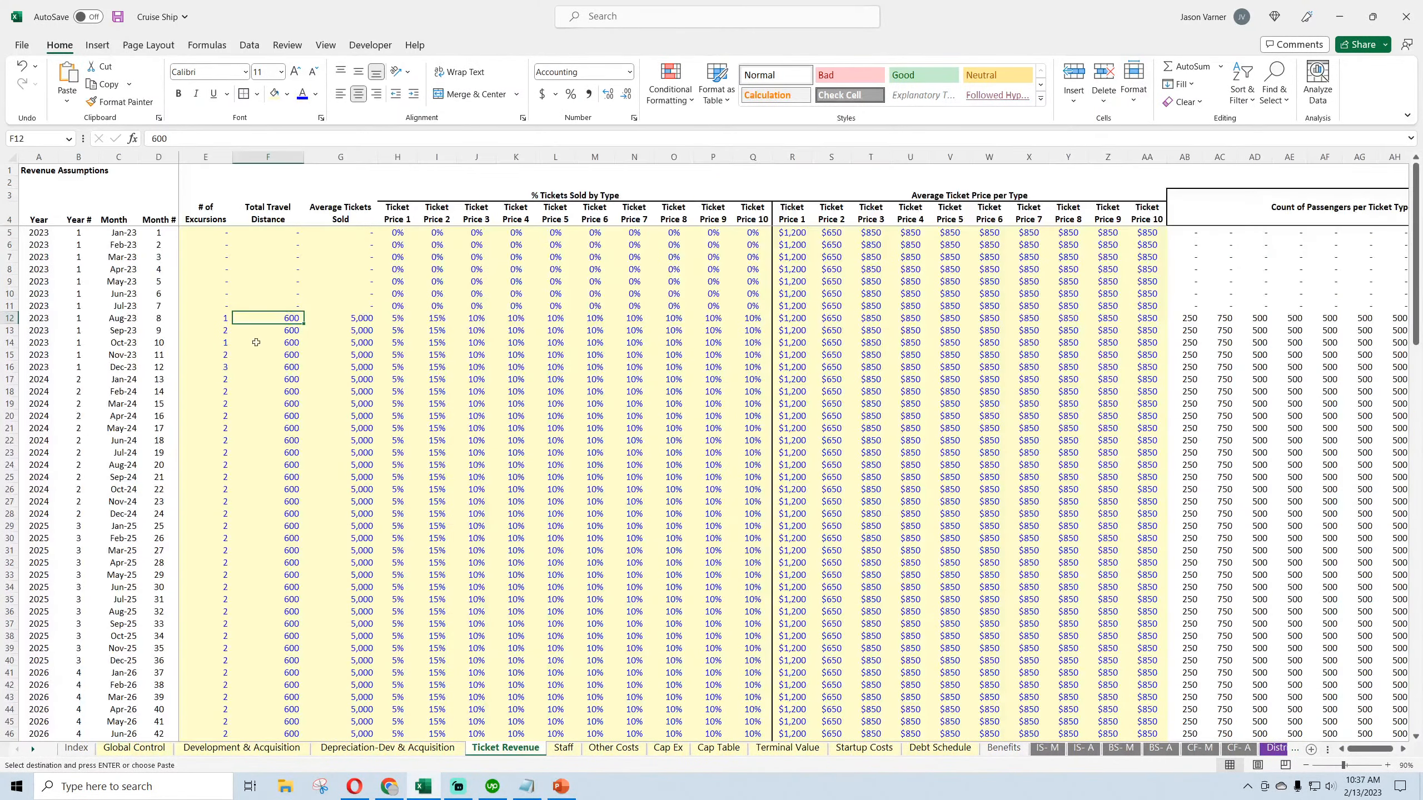
click(274, 213)
click(277, 260)
click(280, 319)
click(280, 377)
click(271, 212)
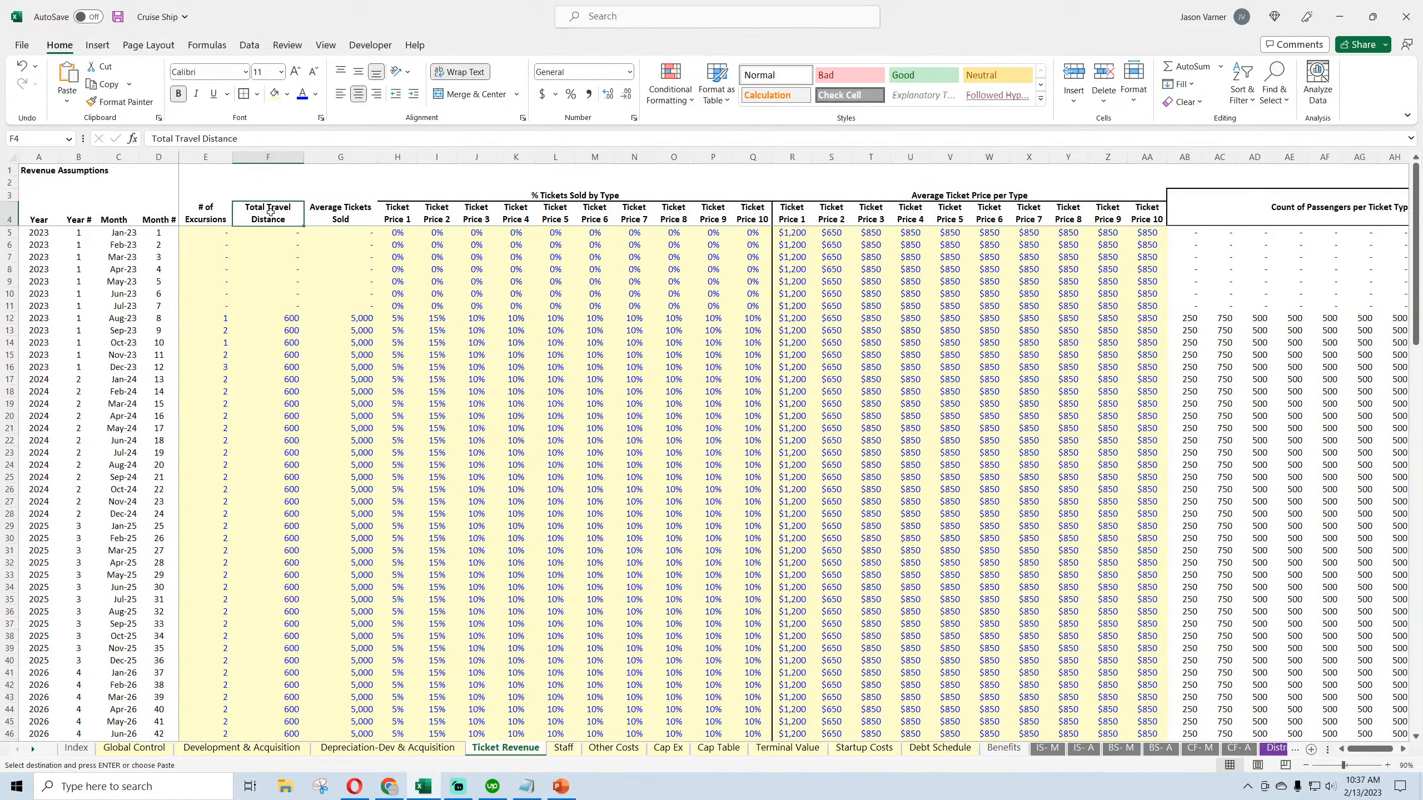
click(627, 751)
click(533, 509)
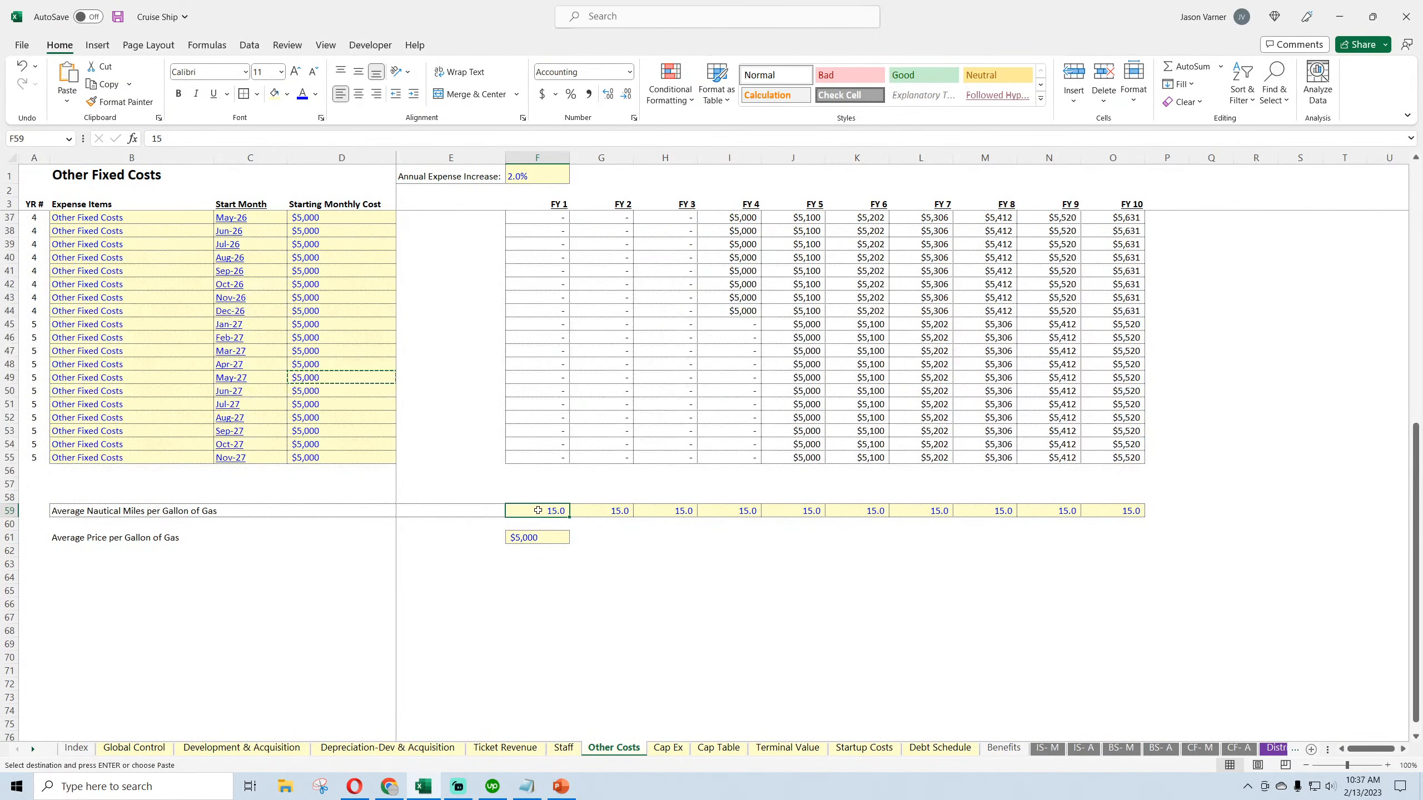
Set the FY 1 average price per gallon of gas in F61 to 3.5
click(547, 538)
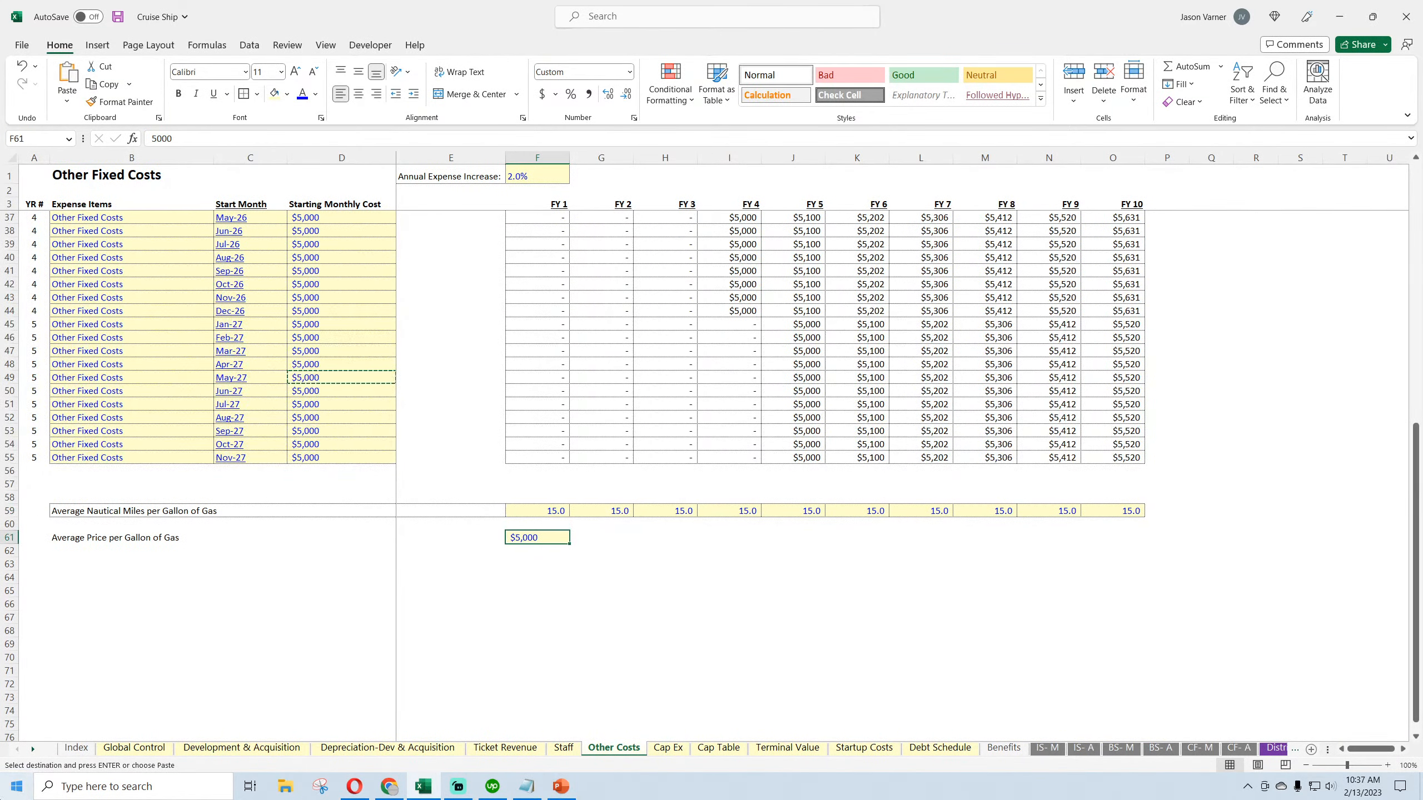
text(4)
key(Return)
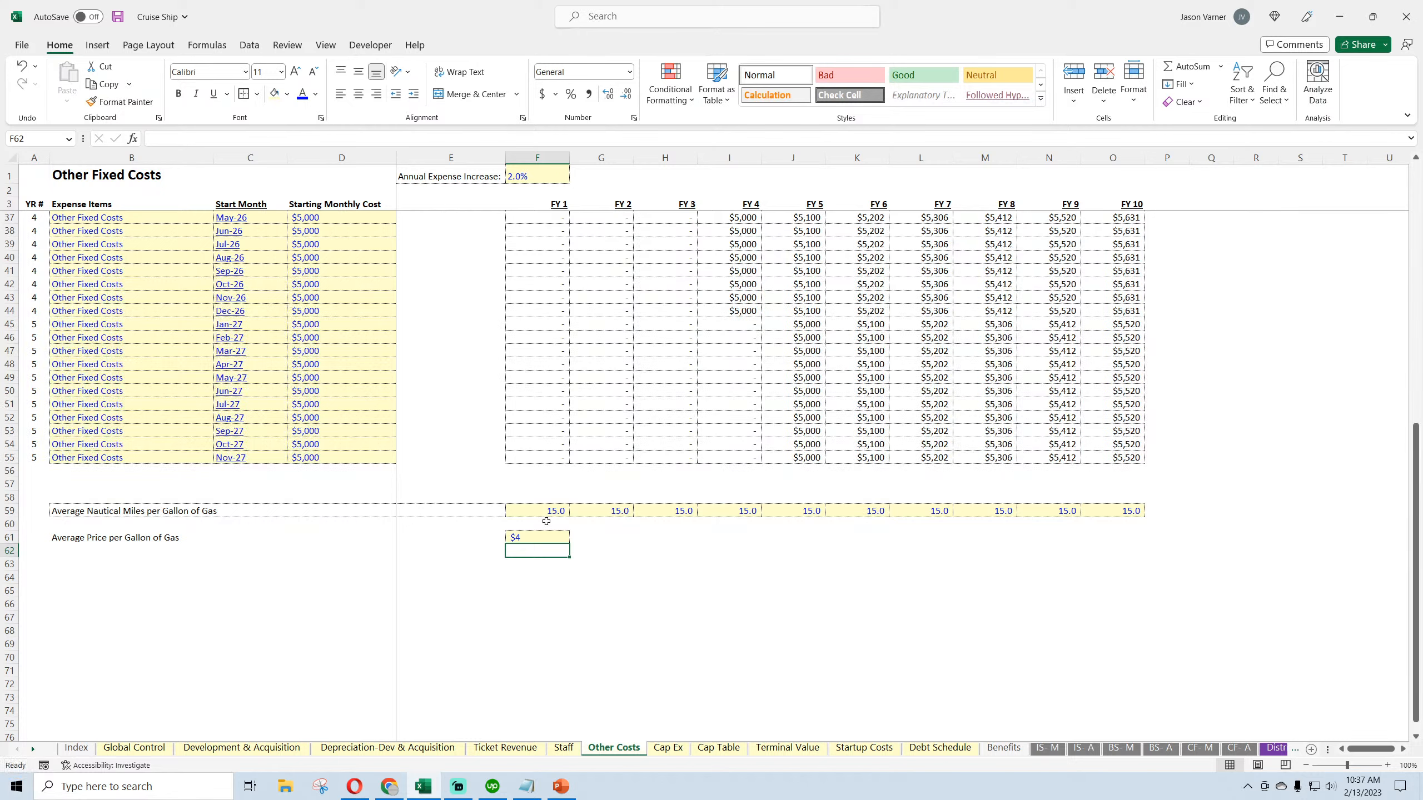
click(548, 540)
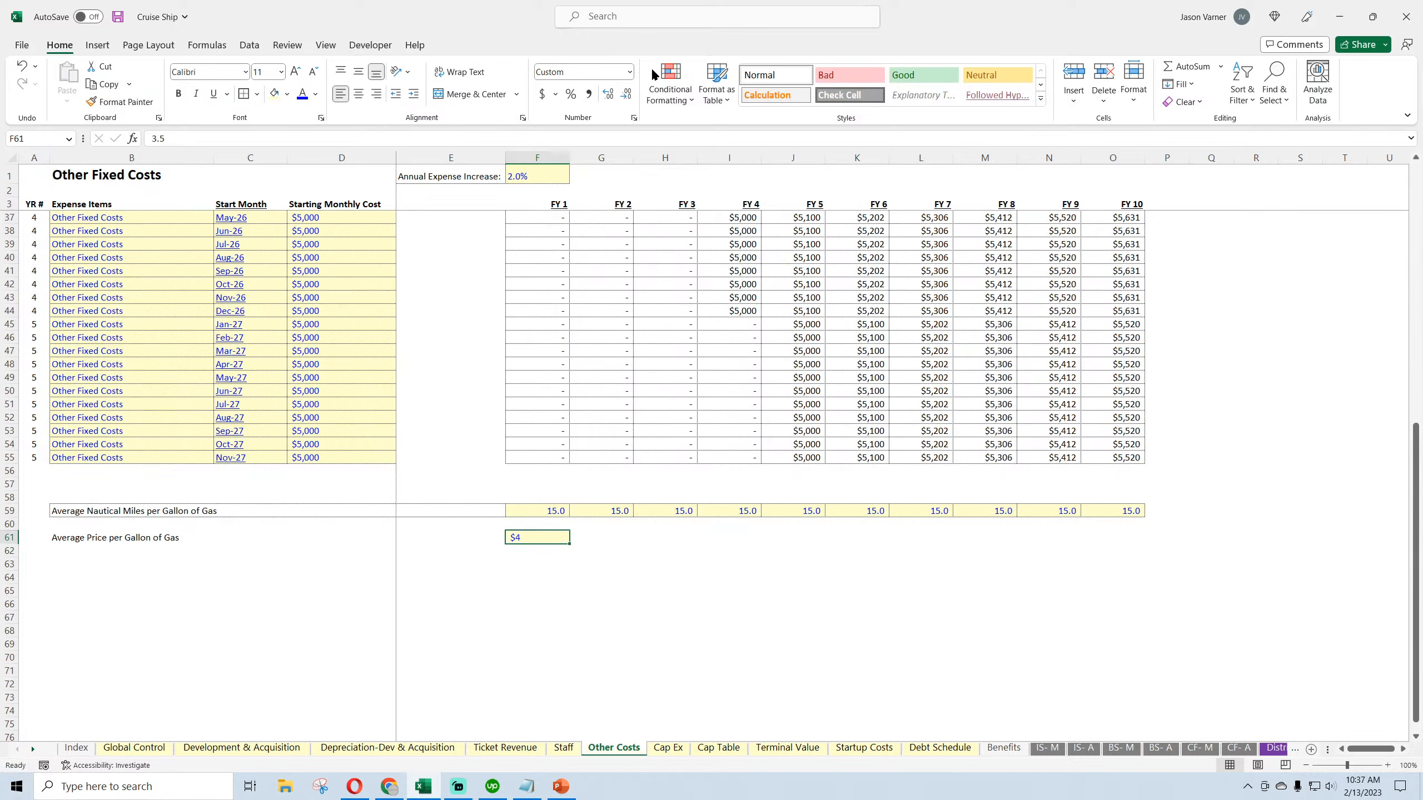
click(634, 118)
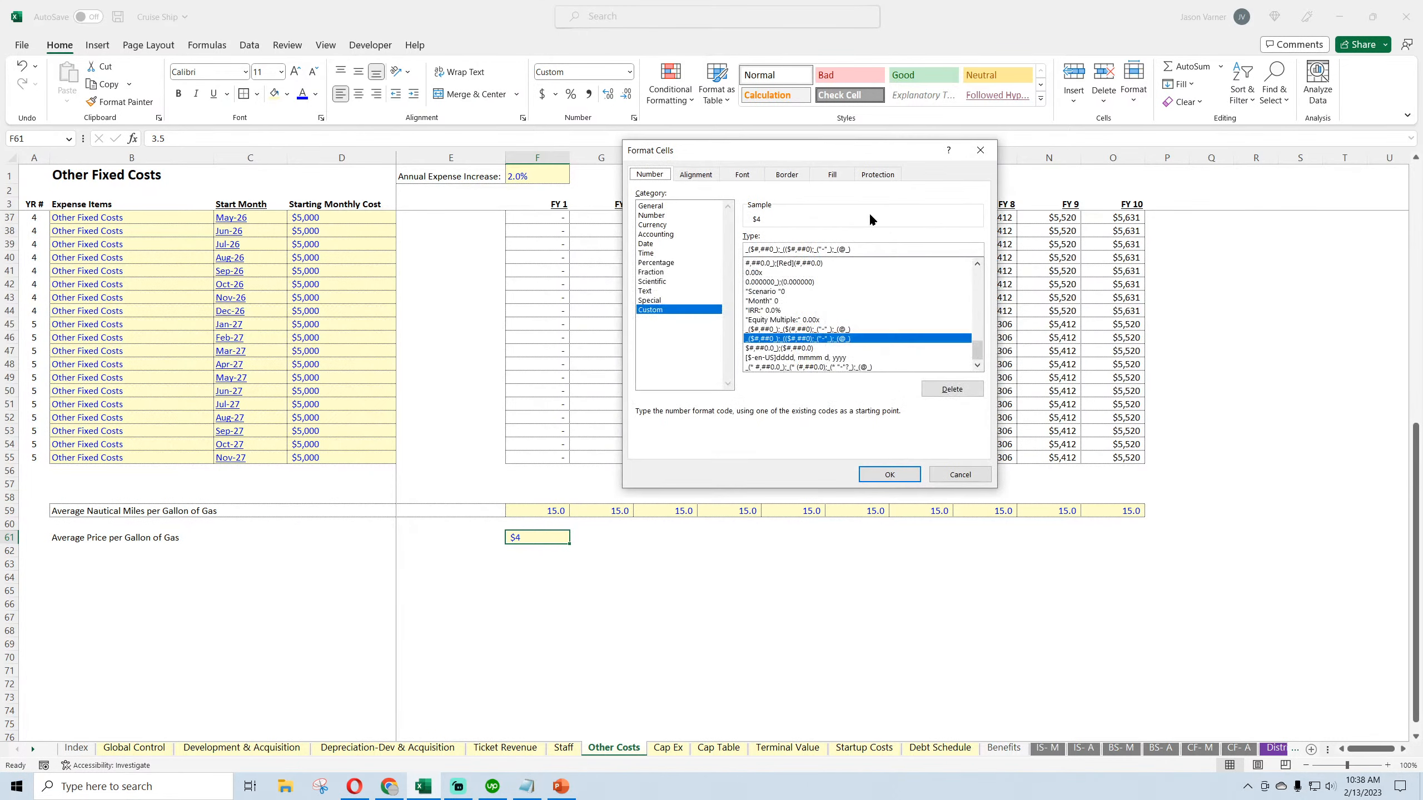
click(960, 474)
click(634, 117)
click(959, 474)
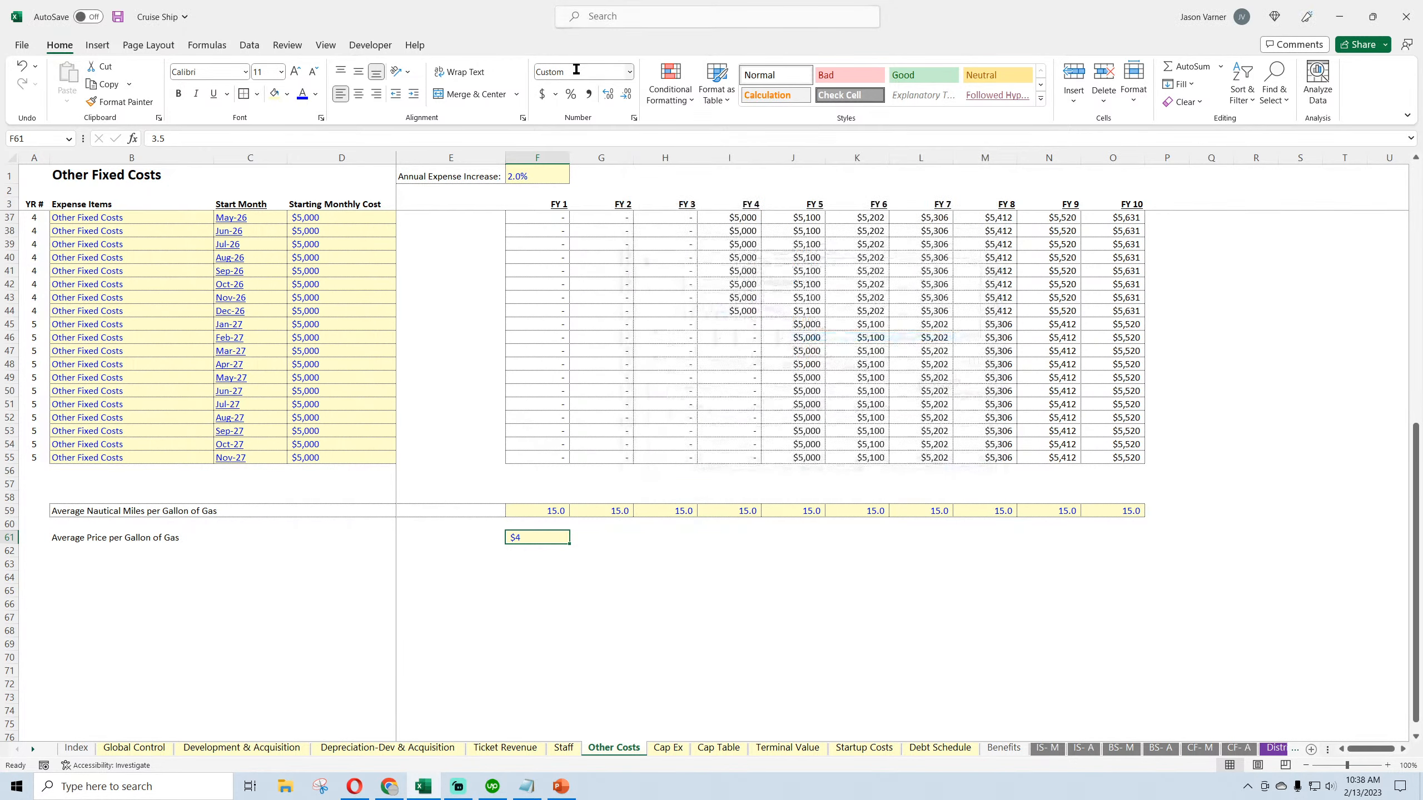
click(629, 73)
click(630, 72)
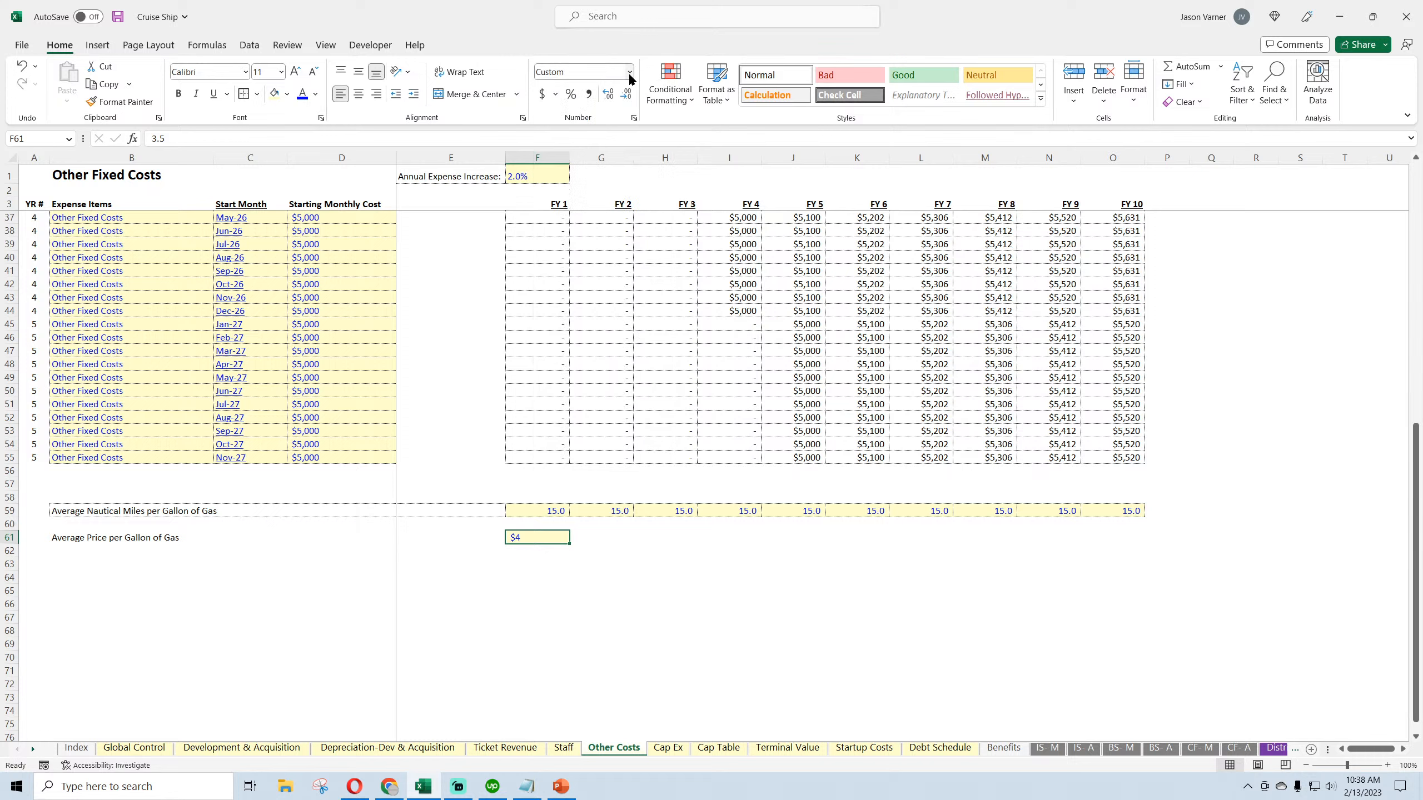
Edit the custom number format of F61 so positive and negative dollar amounts both use two decimals (.00)
click(634, 117)
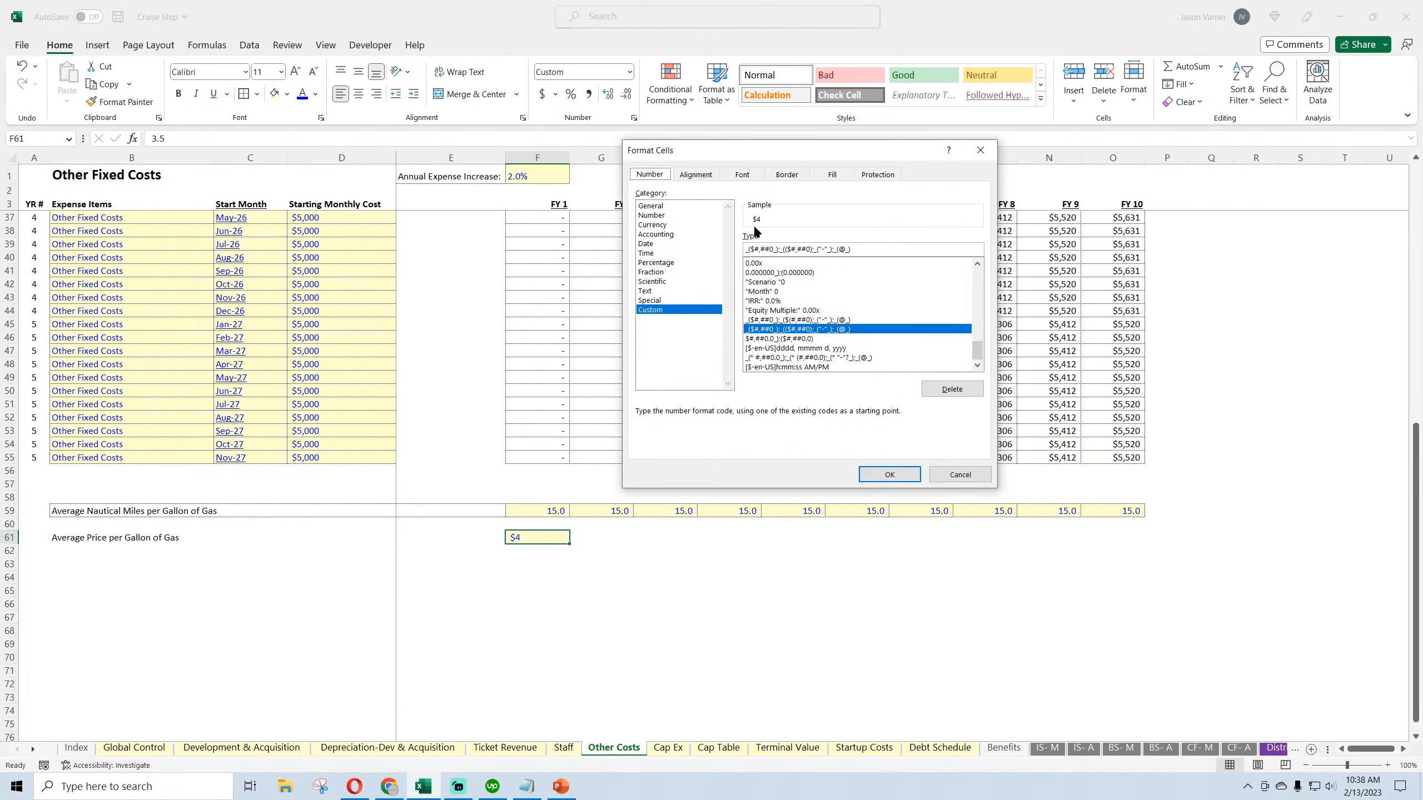
click(774, 250)
text(.00)
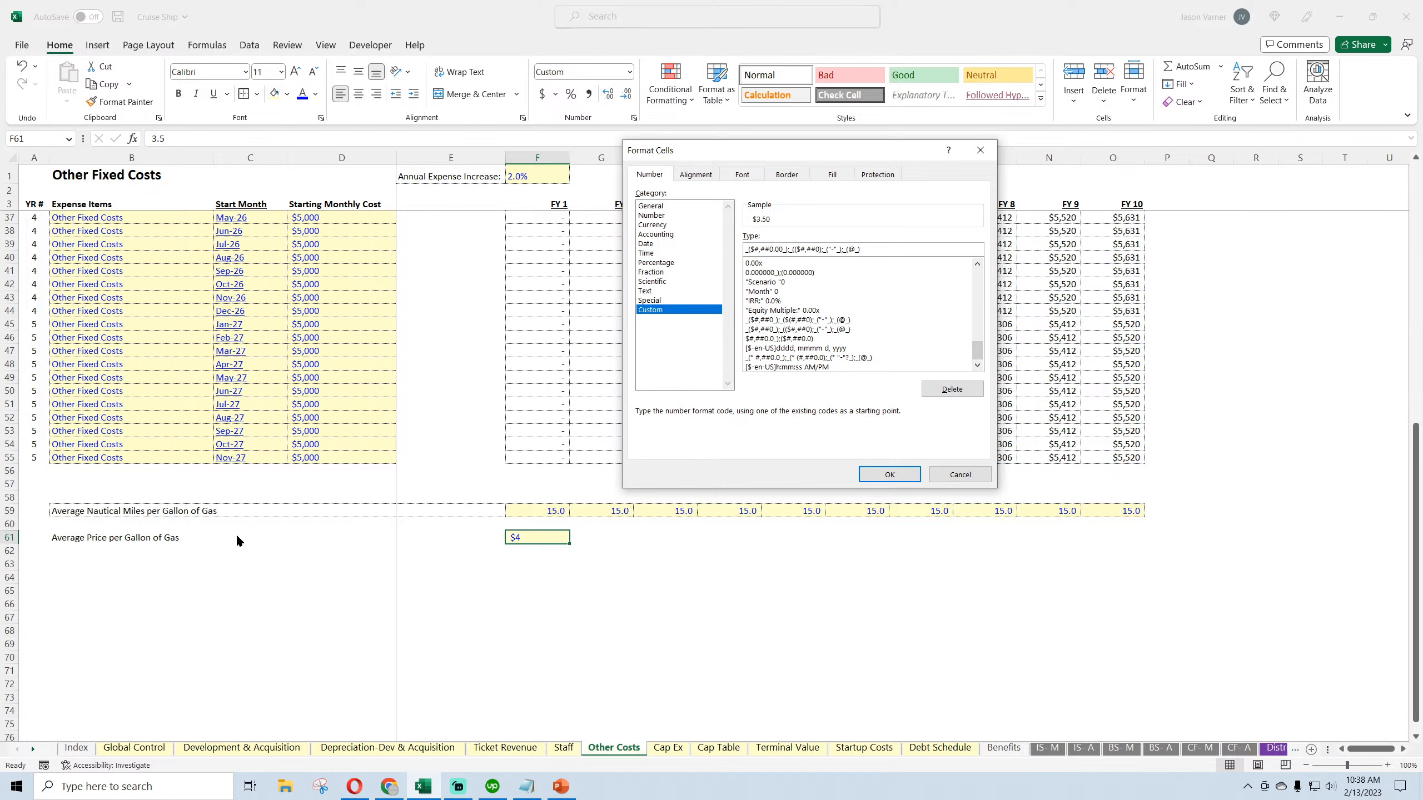
click(819, 248)
text(.00)
click(890, 474)
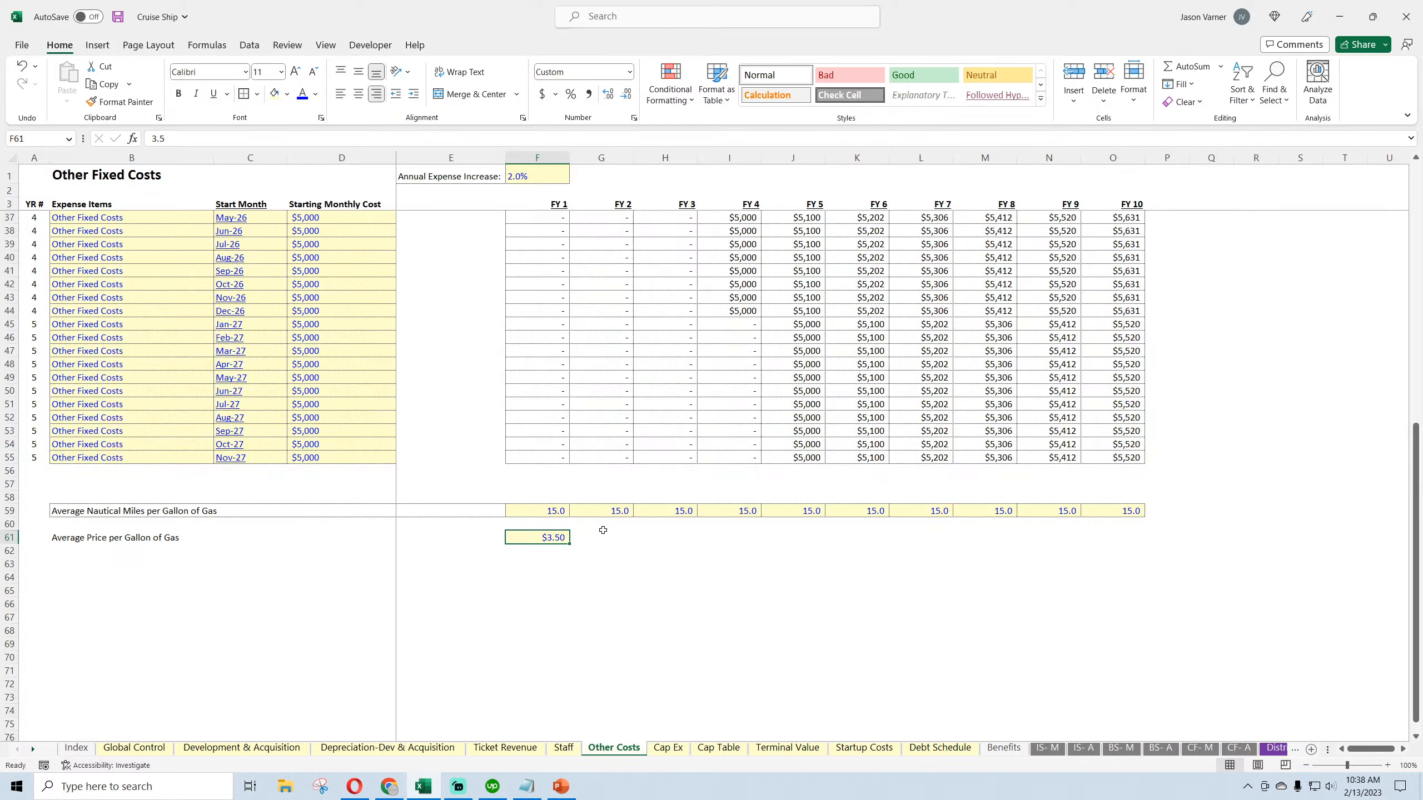
Test how 0 displays in the FY 1 gas price cell F61 and set the cell back to 3.5
text(0)
key(Return)
key(Up)
text(3.5)
key(Return)
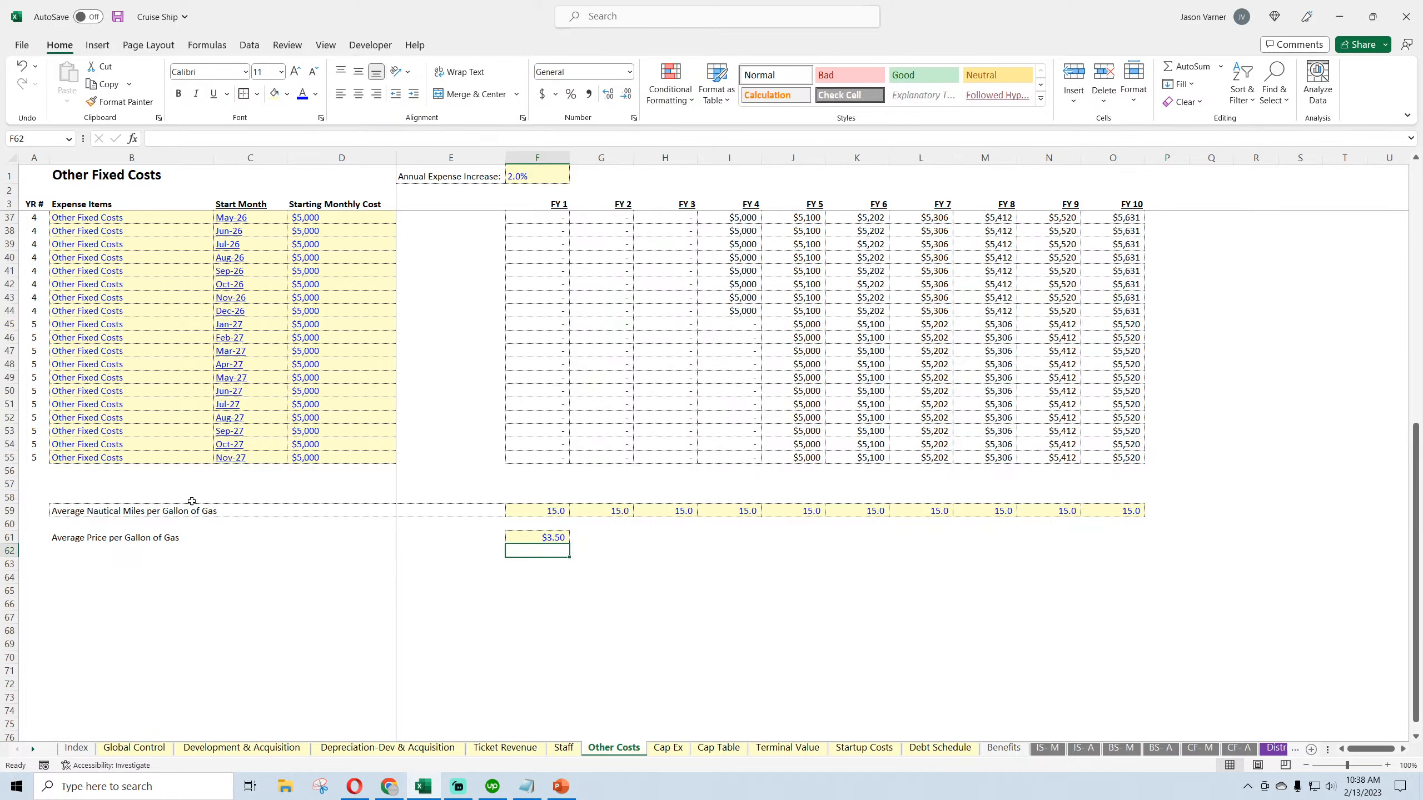
Fill the gas price in F61 across to FY 10 in O61
click(544, 533)
drag(569, 543, 1173, 564)
click(1118, 656)
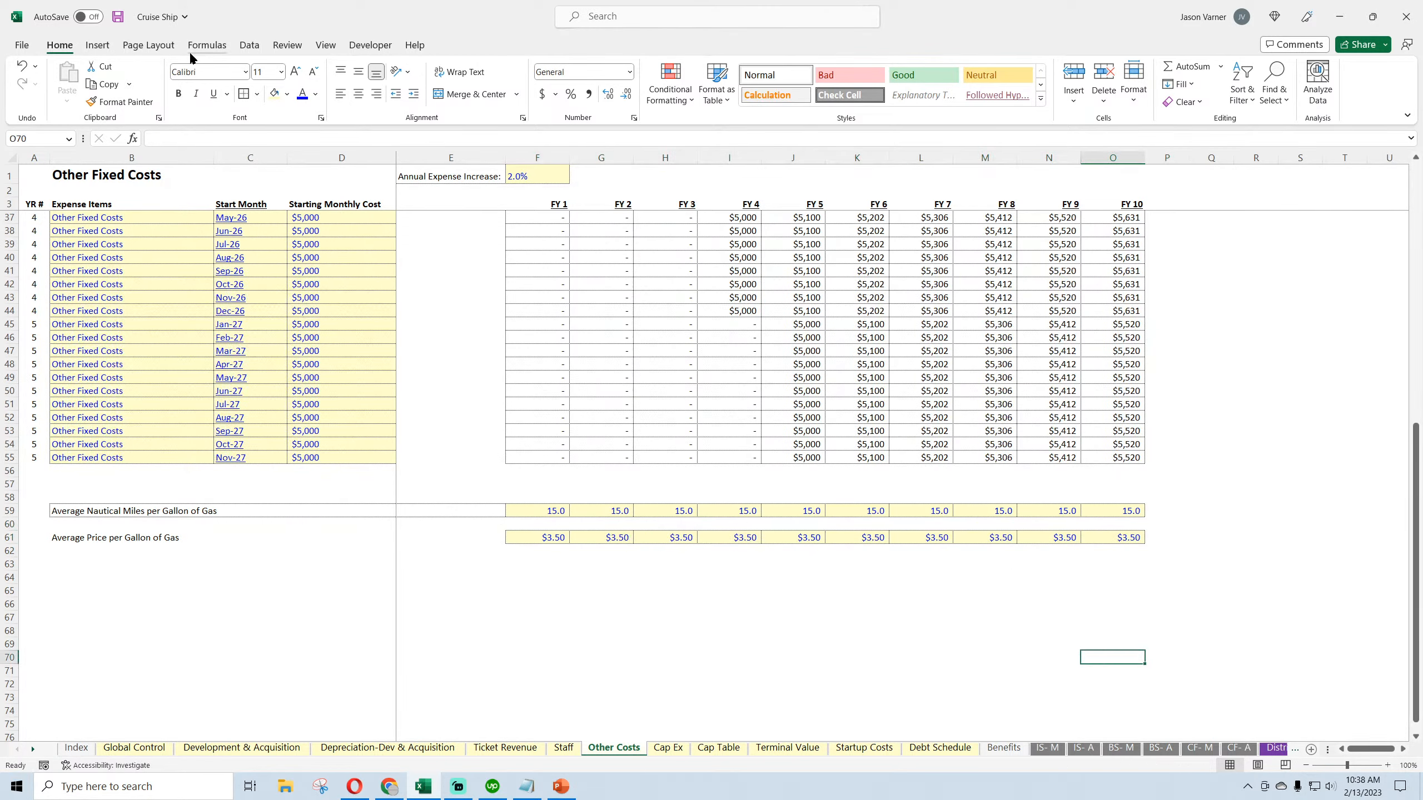
Review the average ticket prices and ticket sales percentages for the ten ticket types on the Ticket Revenue sheet
click(257, 749)
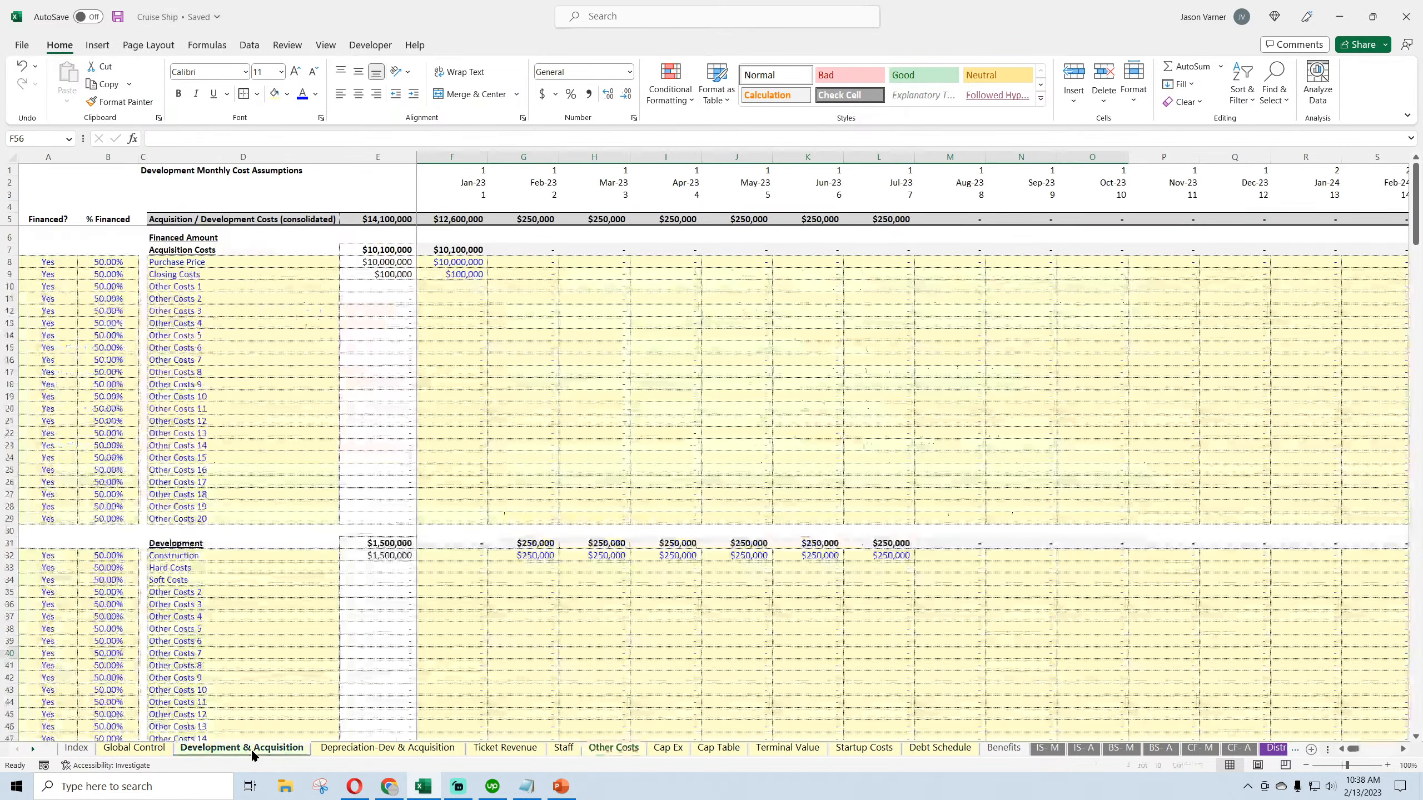
click(351, 749)
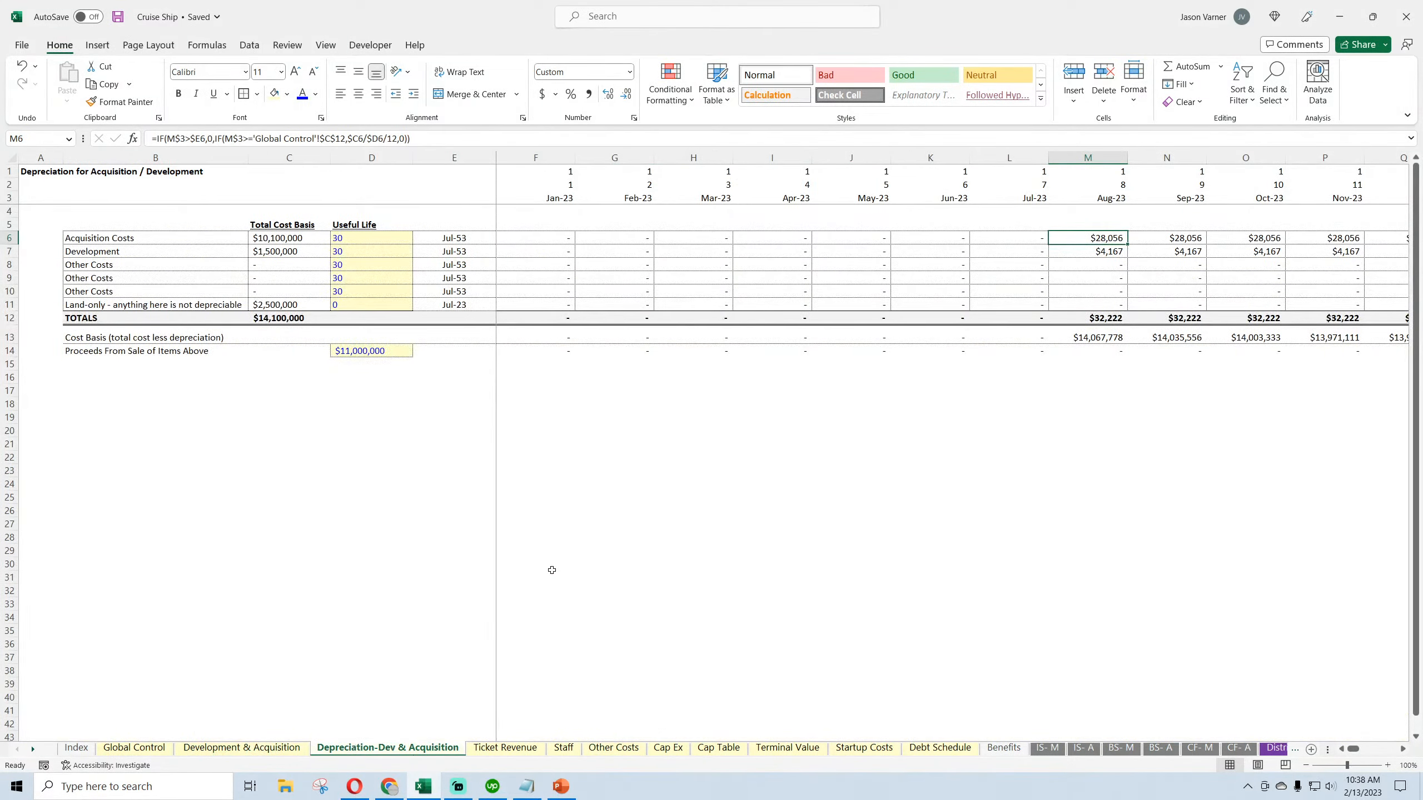
click(505, 748)
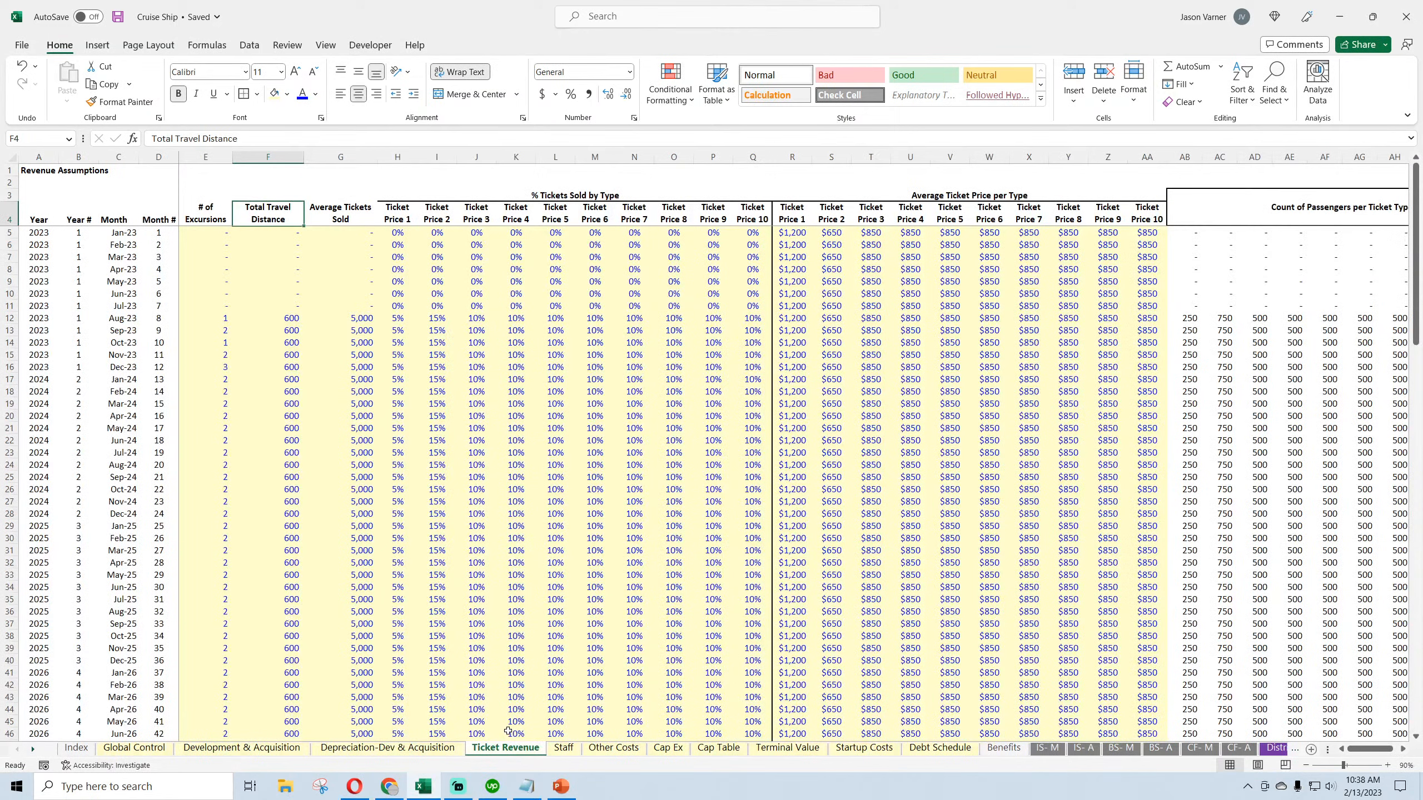
click(789, 232)
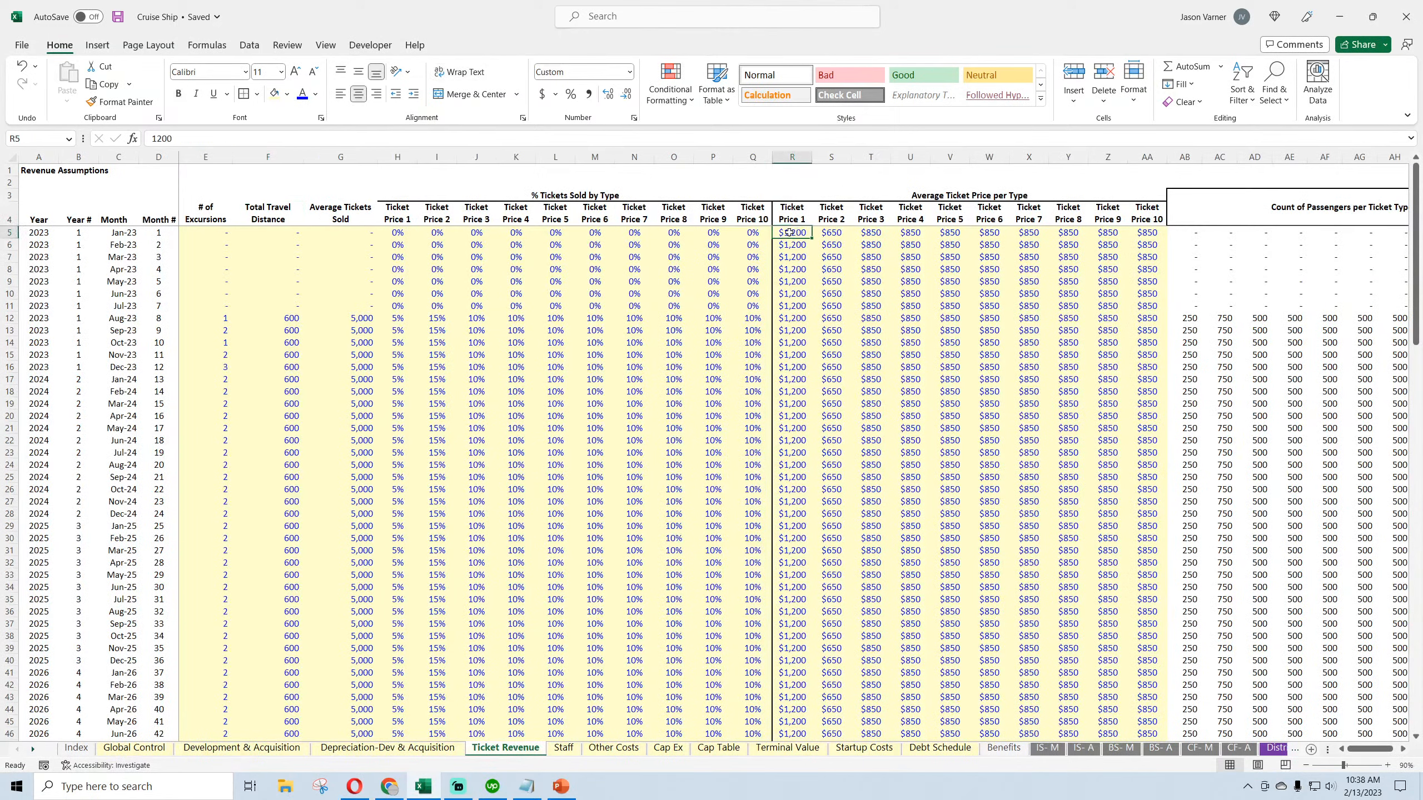
click(823, 234)
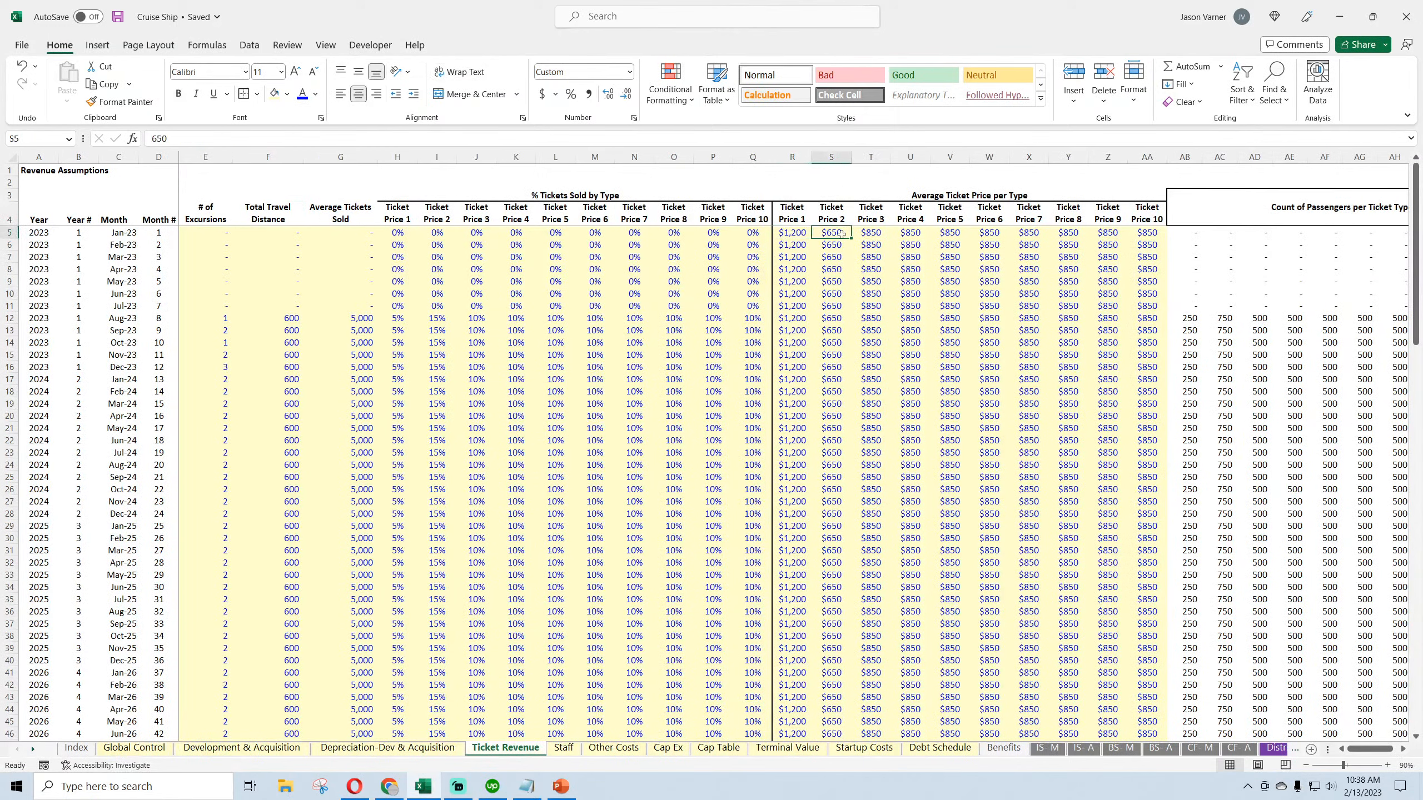
click(871, 234)
click(924, 235)
drag(1145, 232, 792, 232)
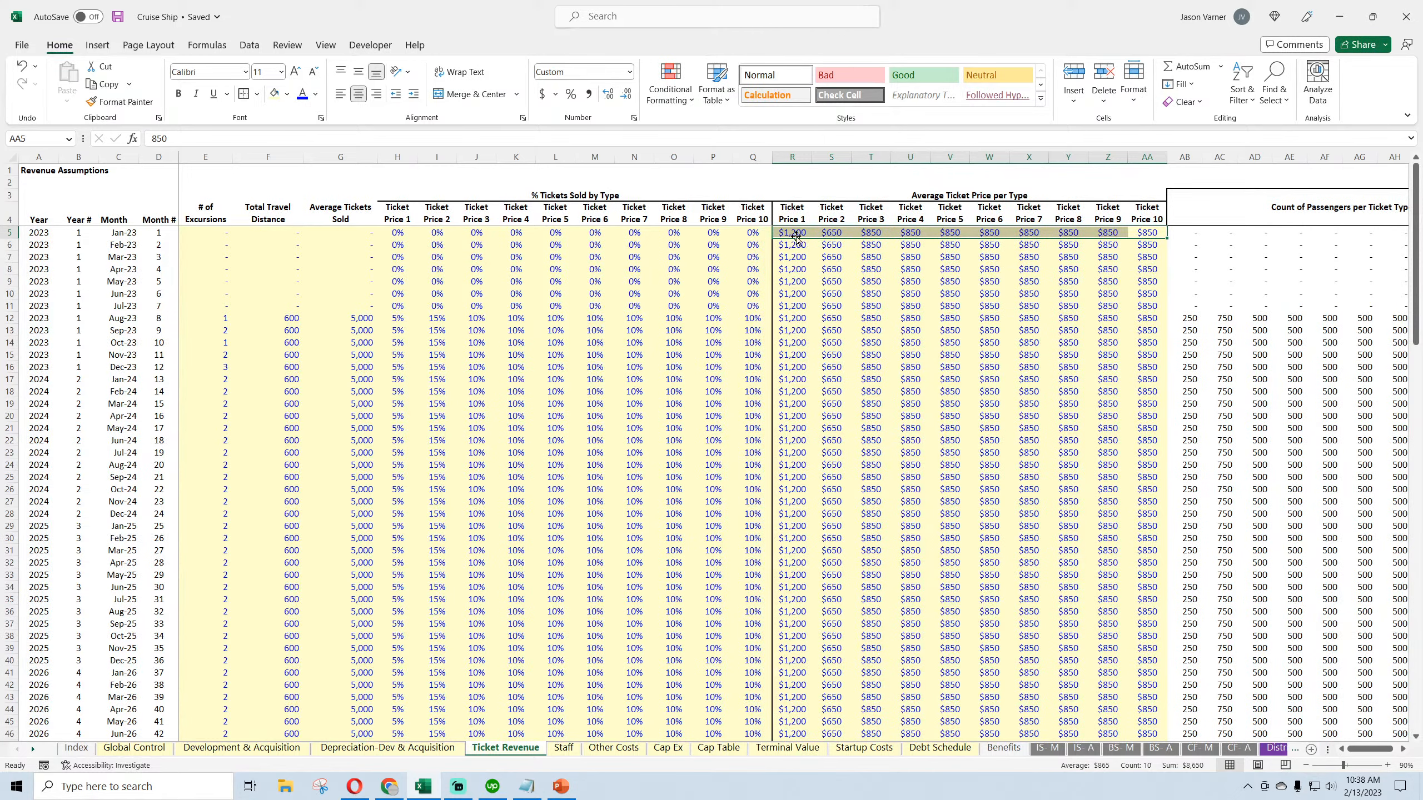
drag(792, 214, 1147, 215)
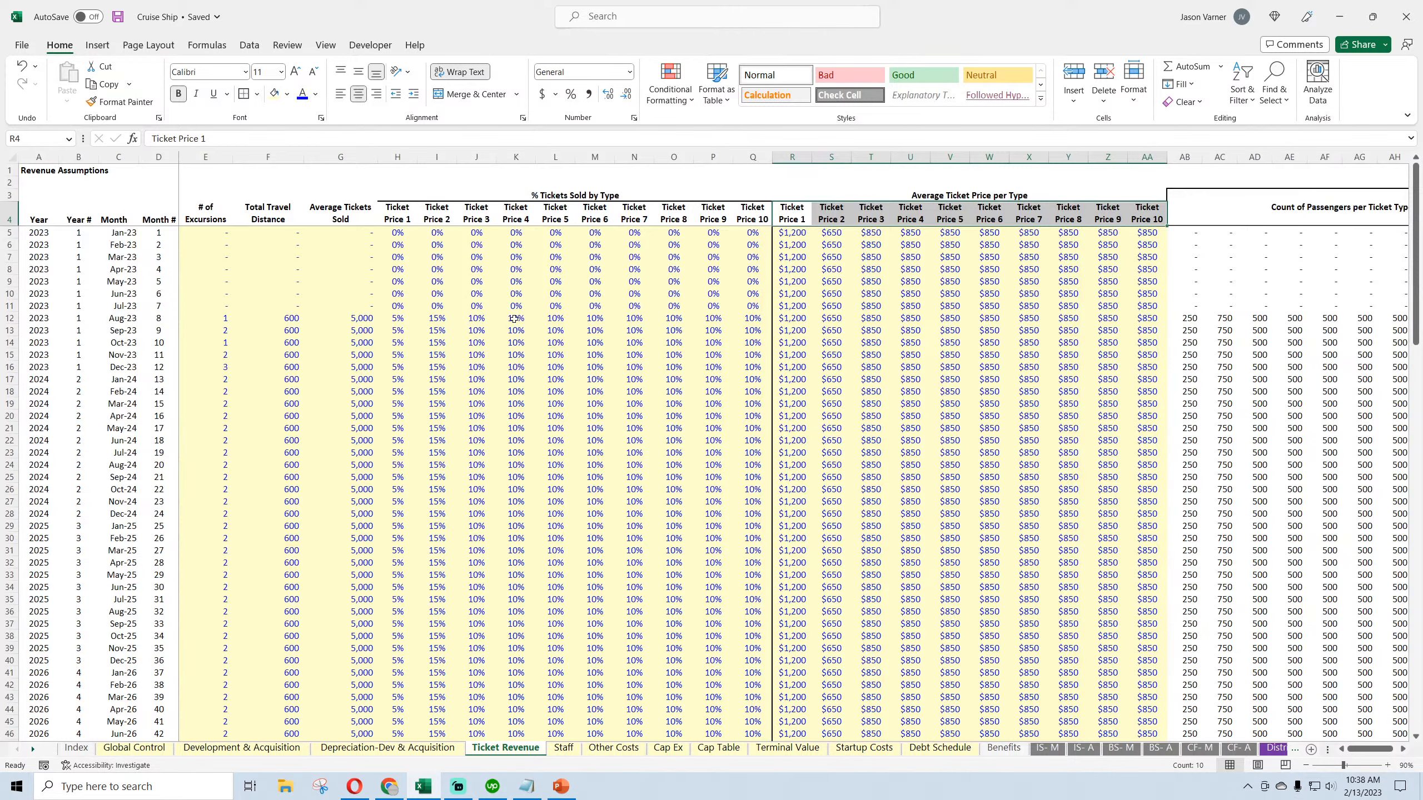
drag(513, 319, 734, 358)
click(993, 357)
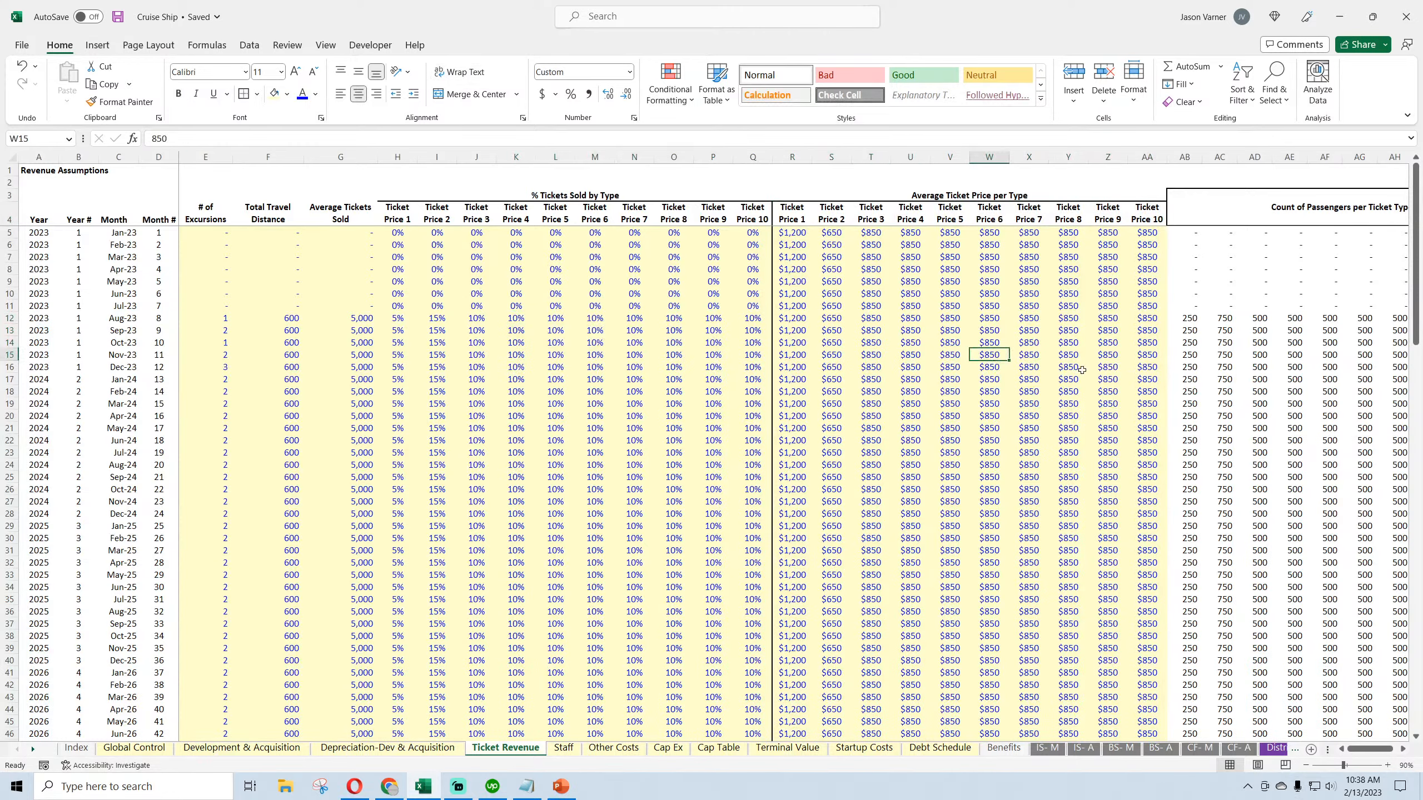
Review the average ticket price columns for all ten ticket types from Jan-23 down to Dec-32
click(1142, 357)
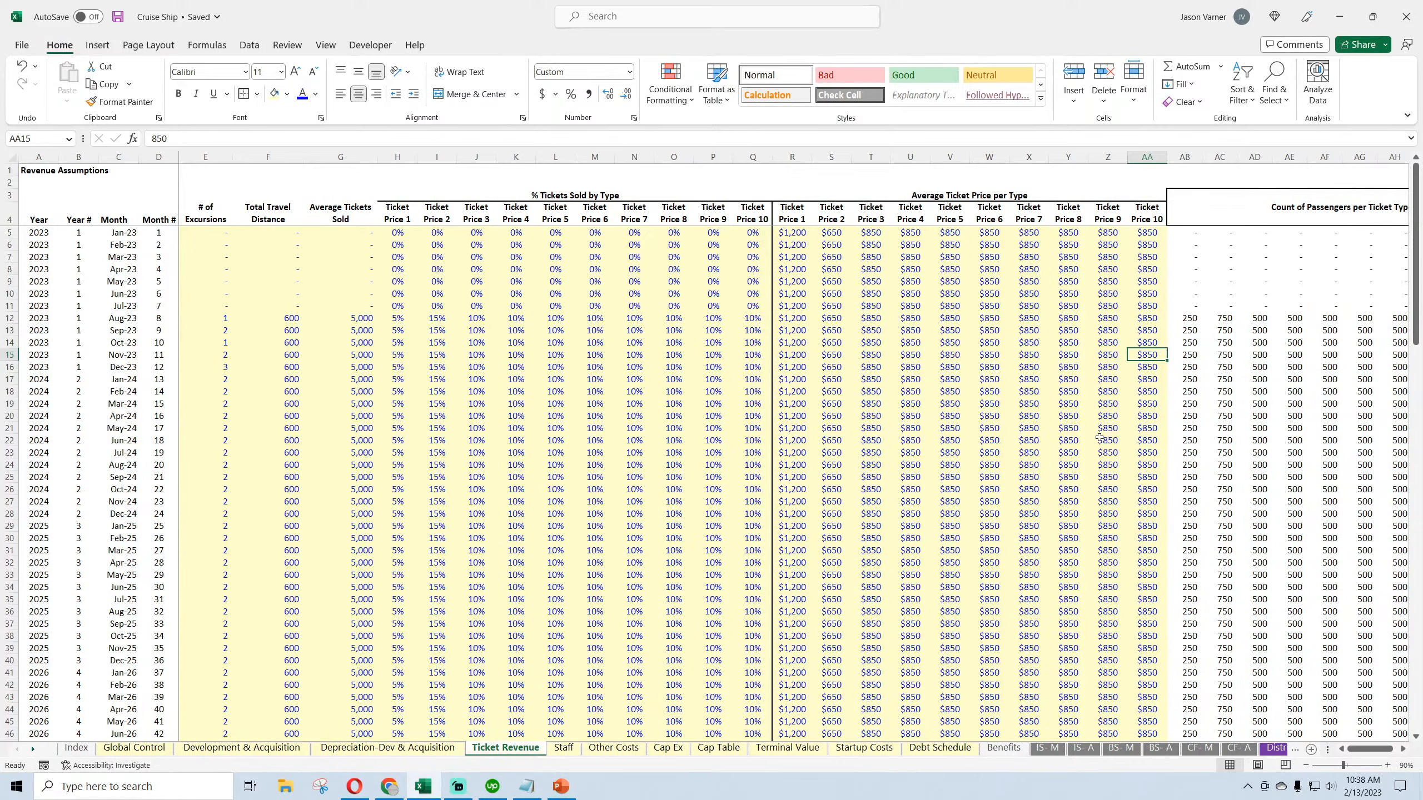
scroll(1098, 437, down, 20)
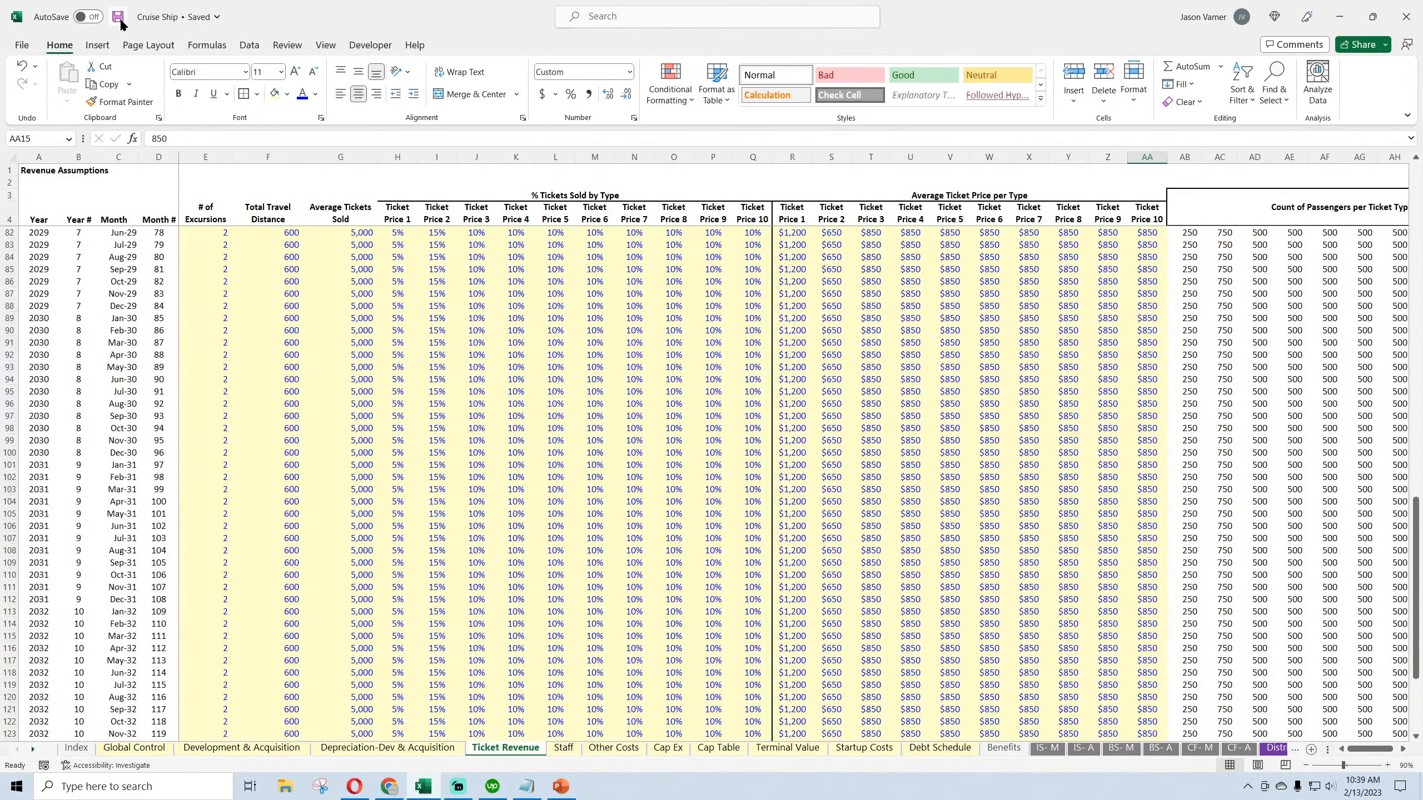
scroll(863, 504, up, 2)
scroll(862, 504, up, 20)
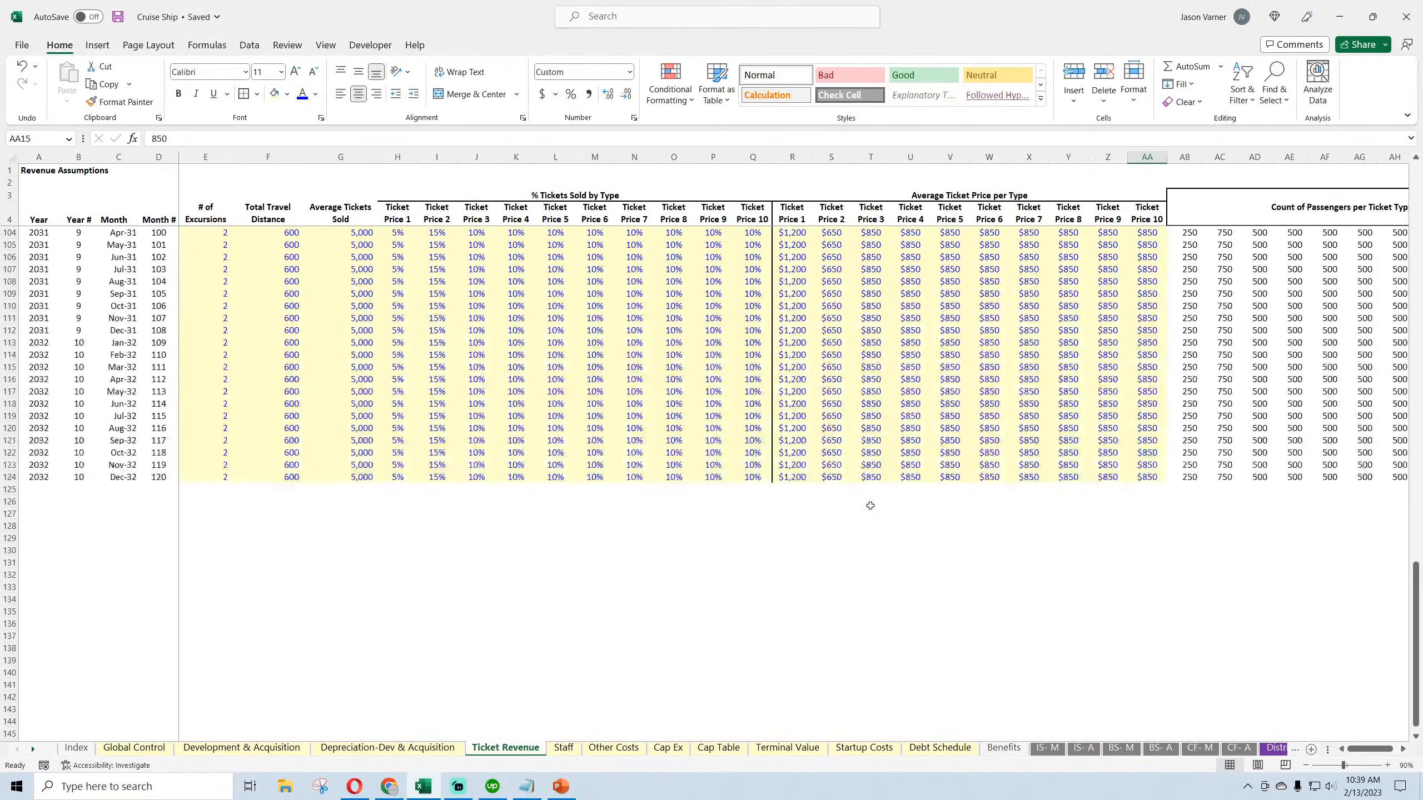
click(797, 232)
click(835, 231)
click(873, 232)
click(912, 232)
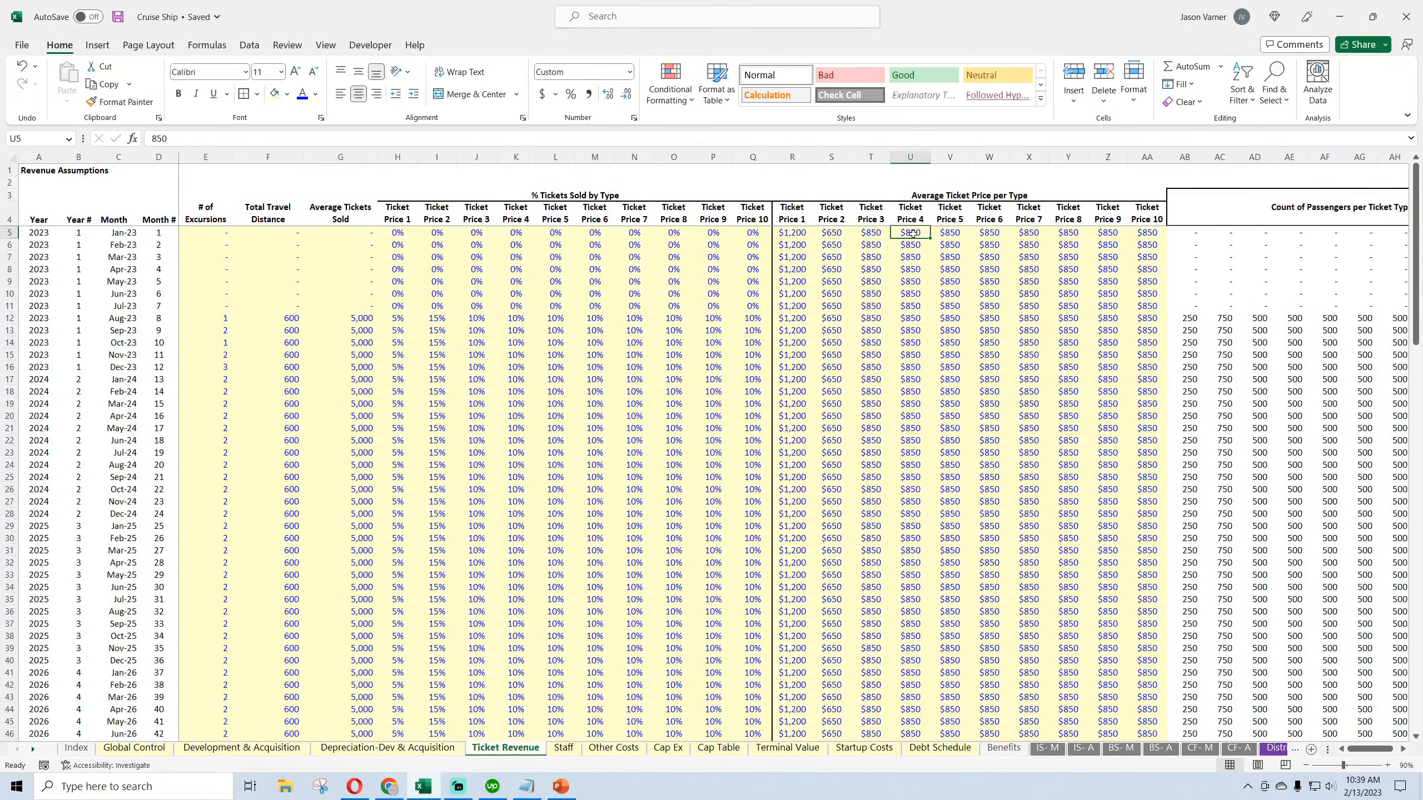
Save the Cruise Ship workbook
click(116, 17)
click(833, 233)
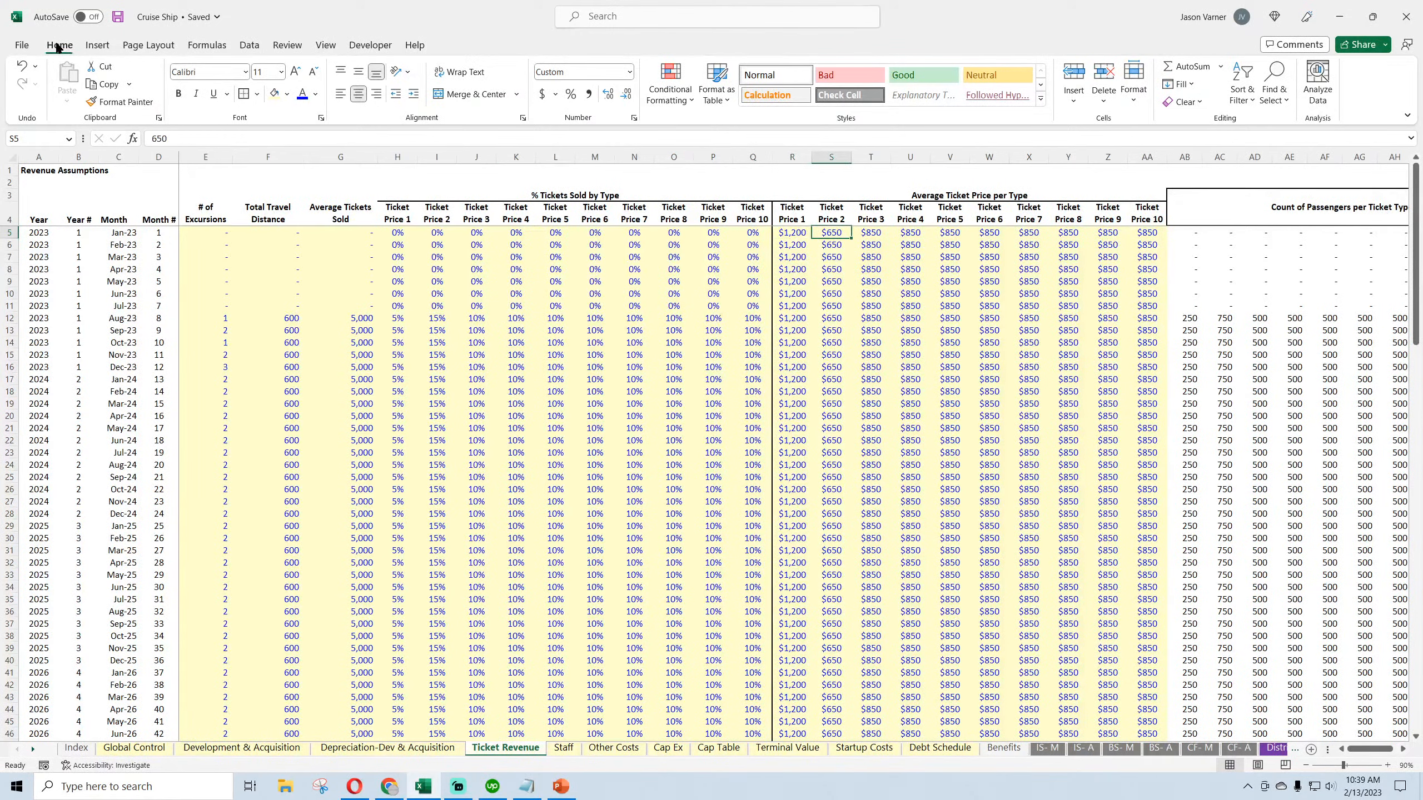
click(118, 17)
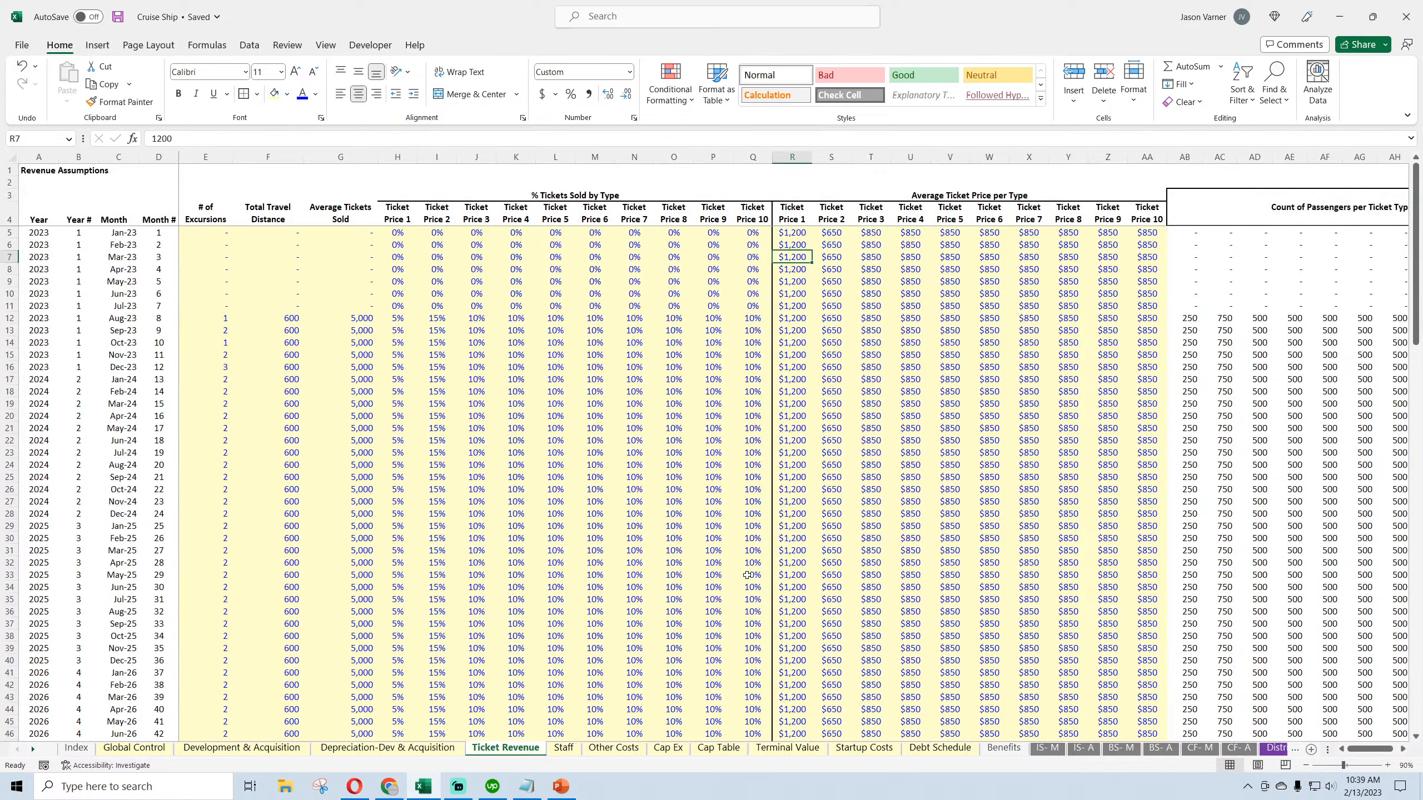
click(560, 748)
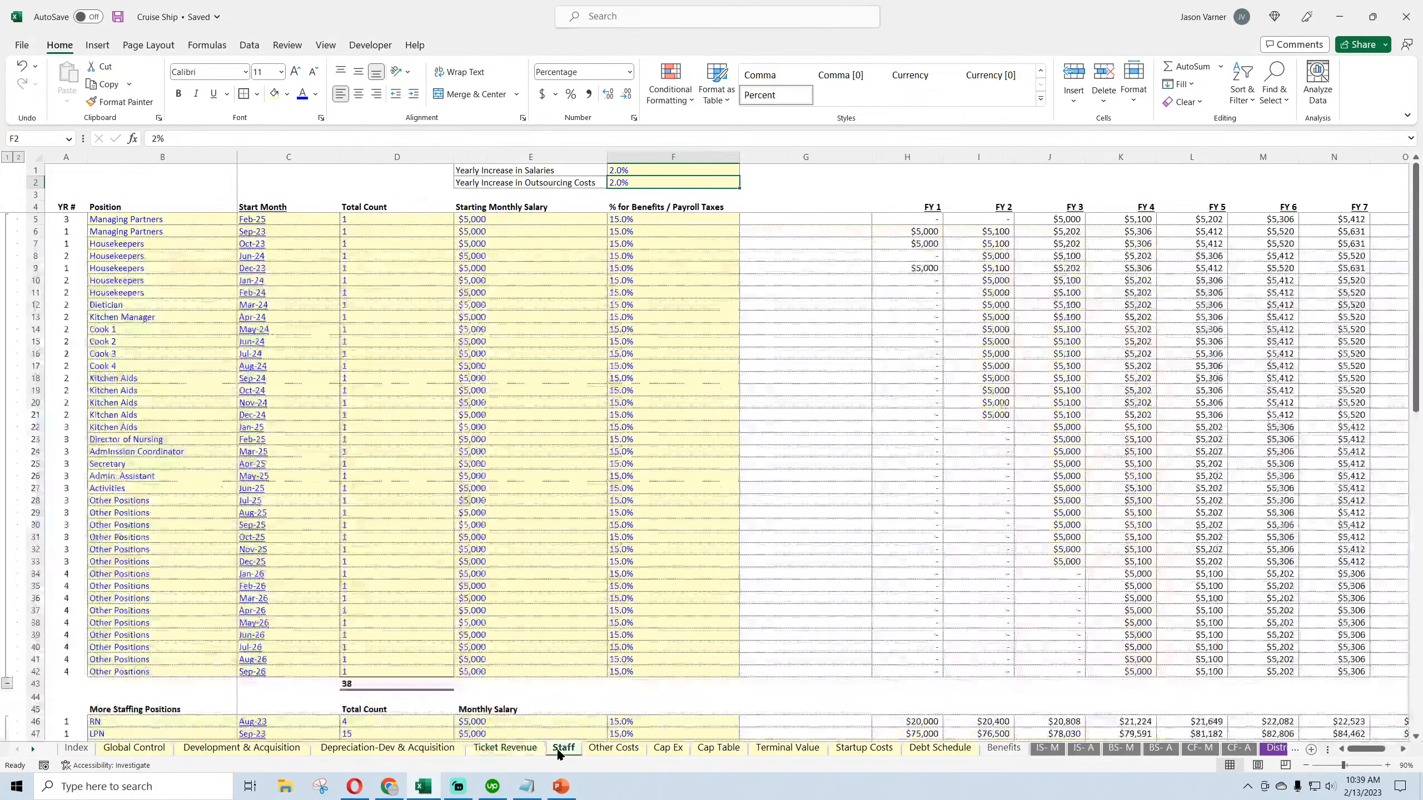
click(520, 749)
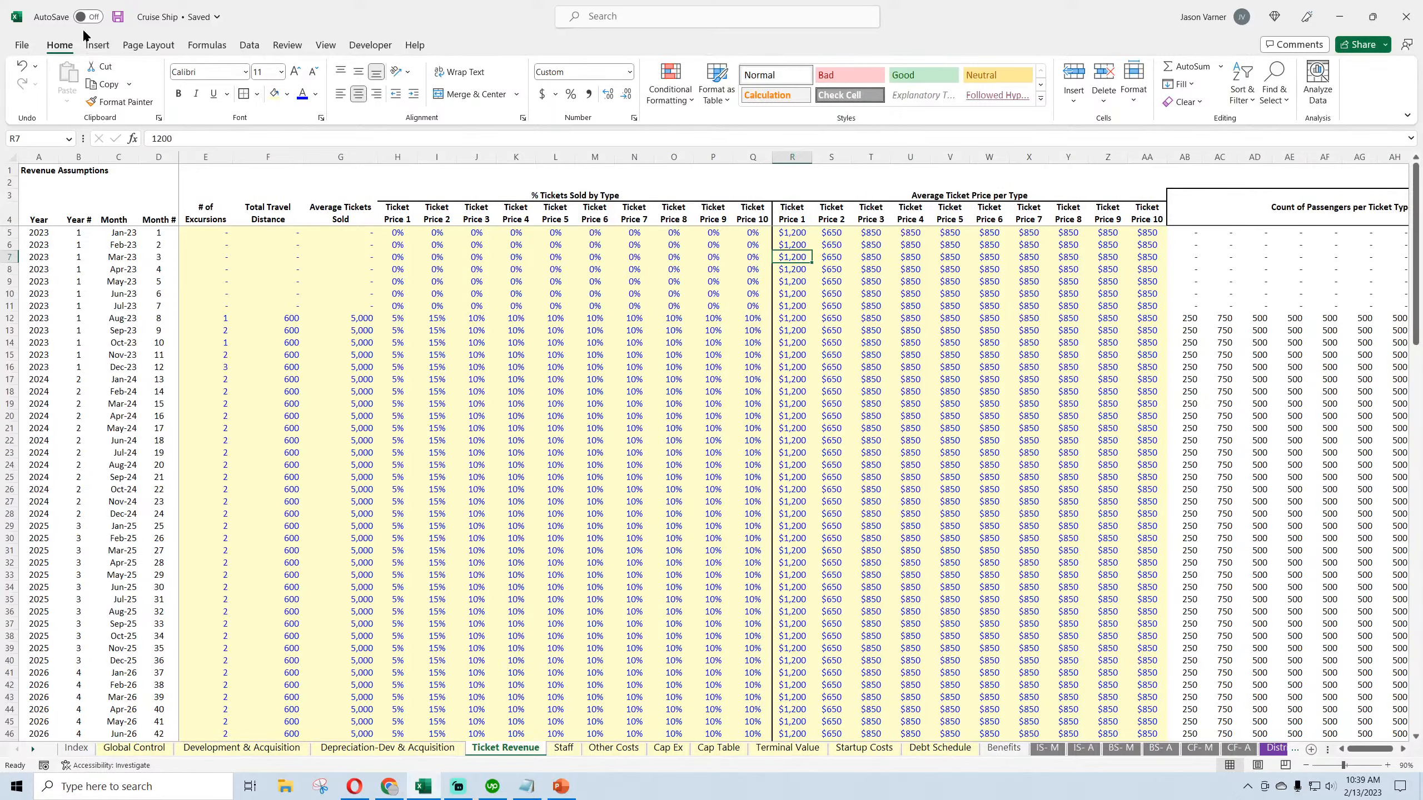
click(118, 17)
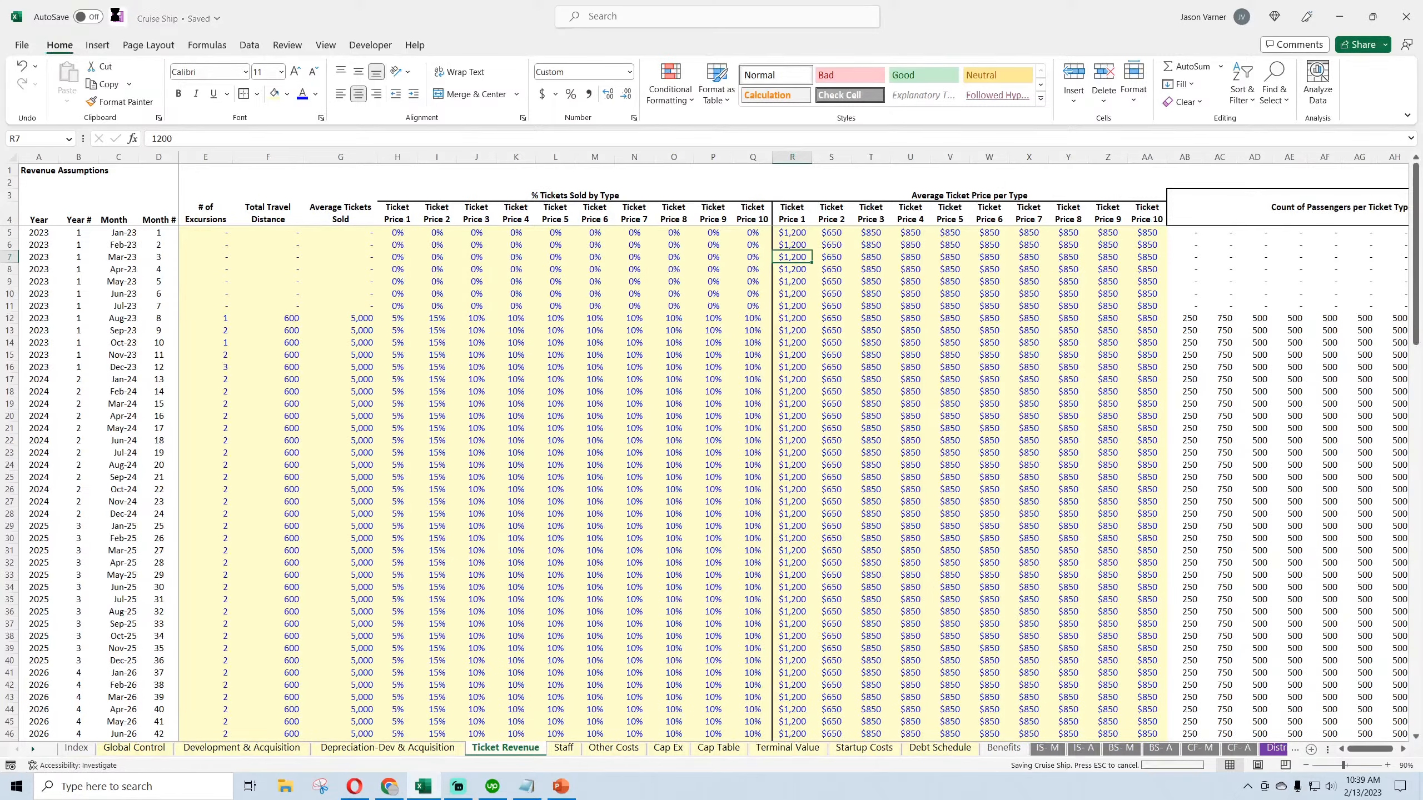
click(795, 232)
click(799, 245)
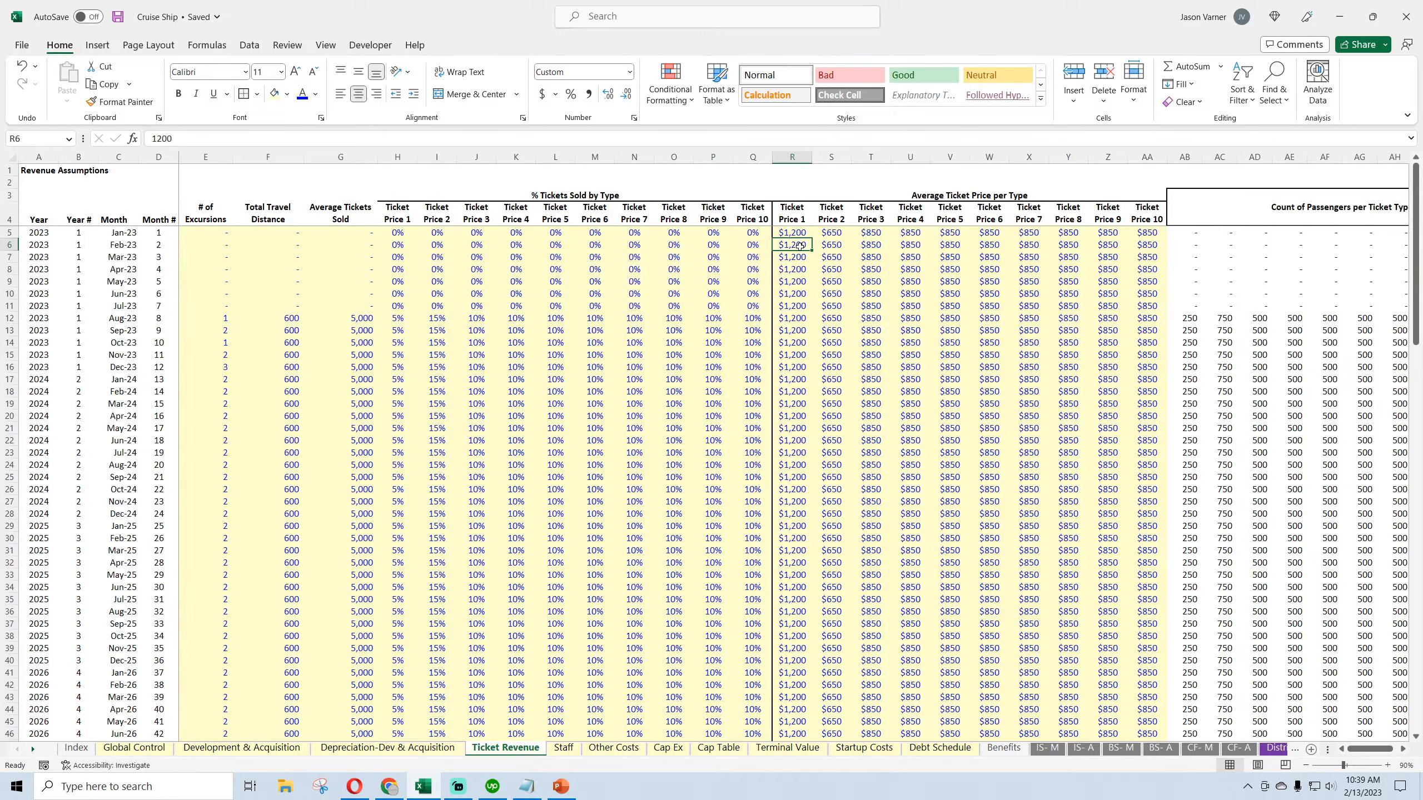
click(797, 234)
click(118, 16)
click(792, 255)
Go to the fuel assumptions on the Other Costs sheet and check the FY 1 nautical miles per gallon in F59
click(556, 749)
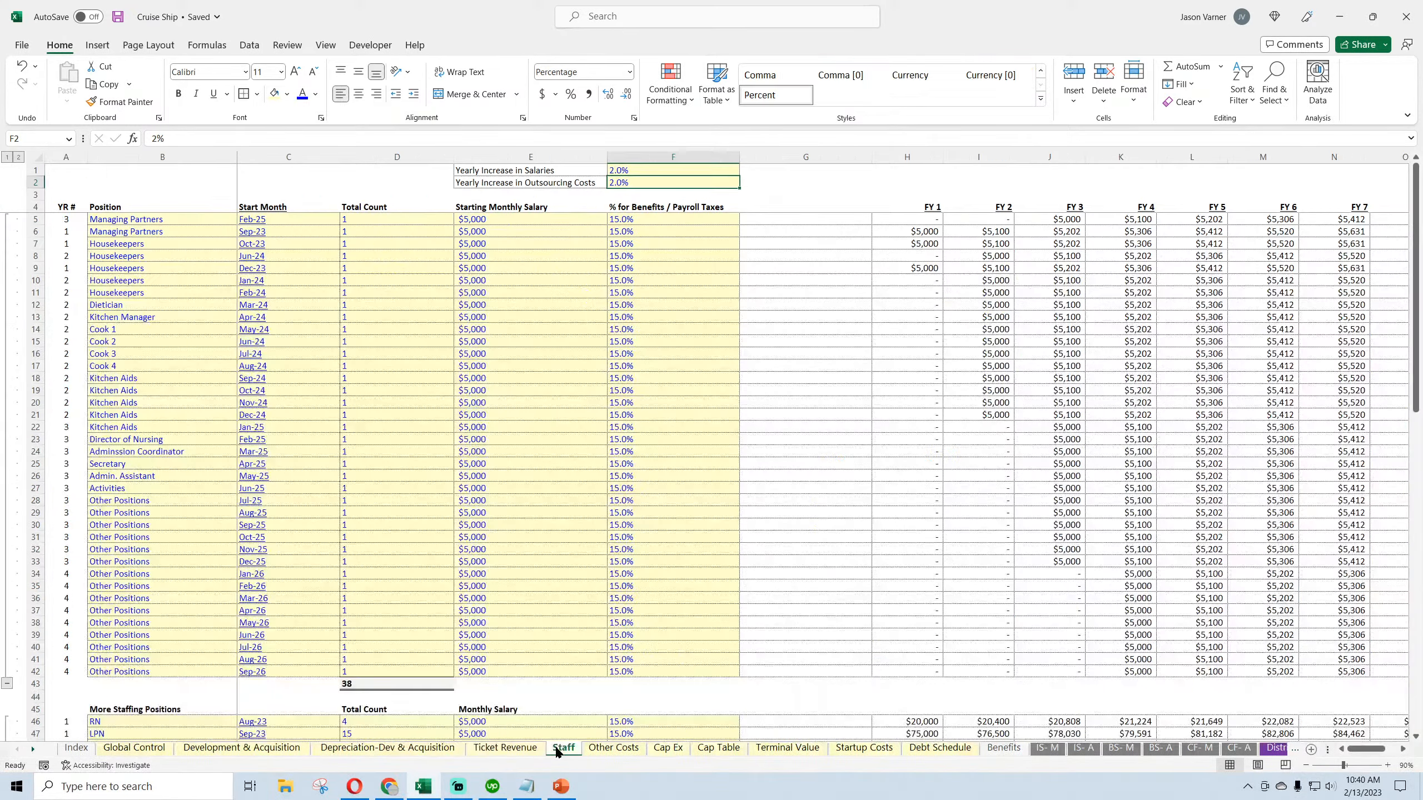
click(632, 749)
click(666, 748)
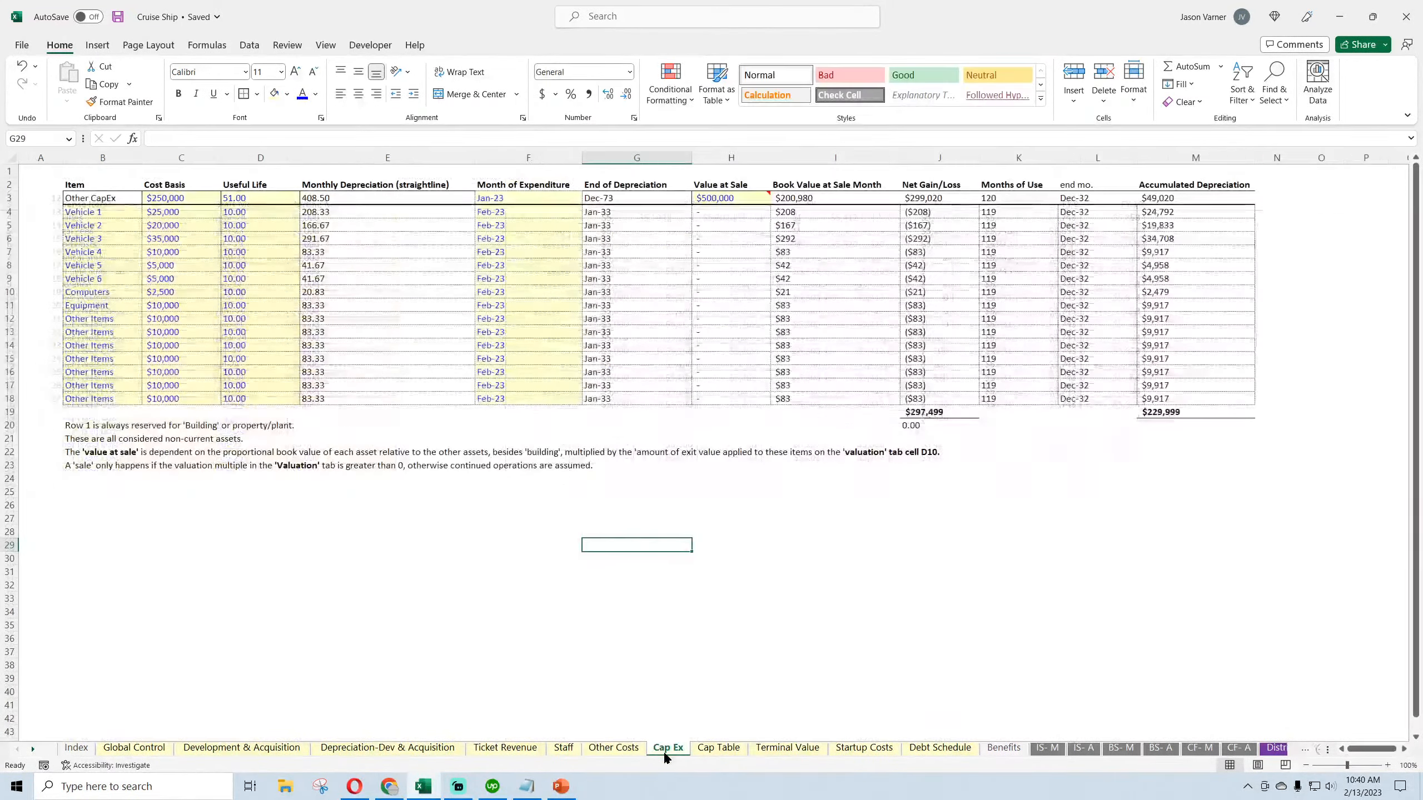
click(614, 749)
scroll(432, 584, down, 15)
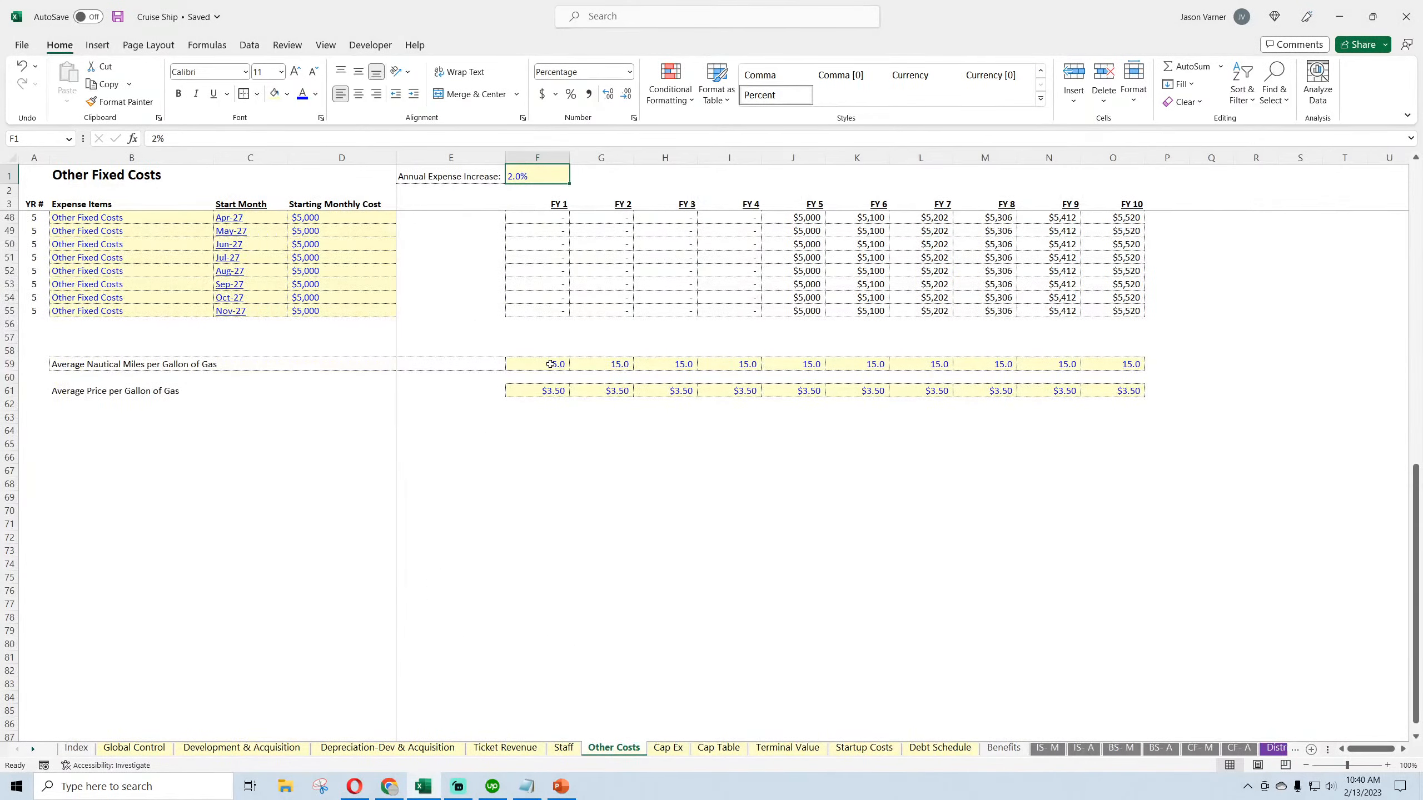
click(539, 417)
click(556, 365)
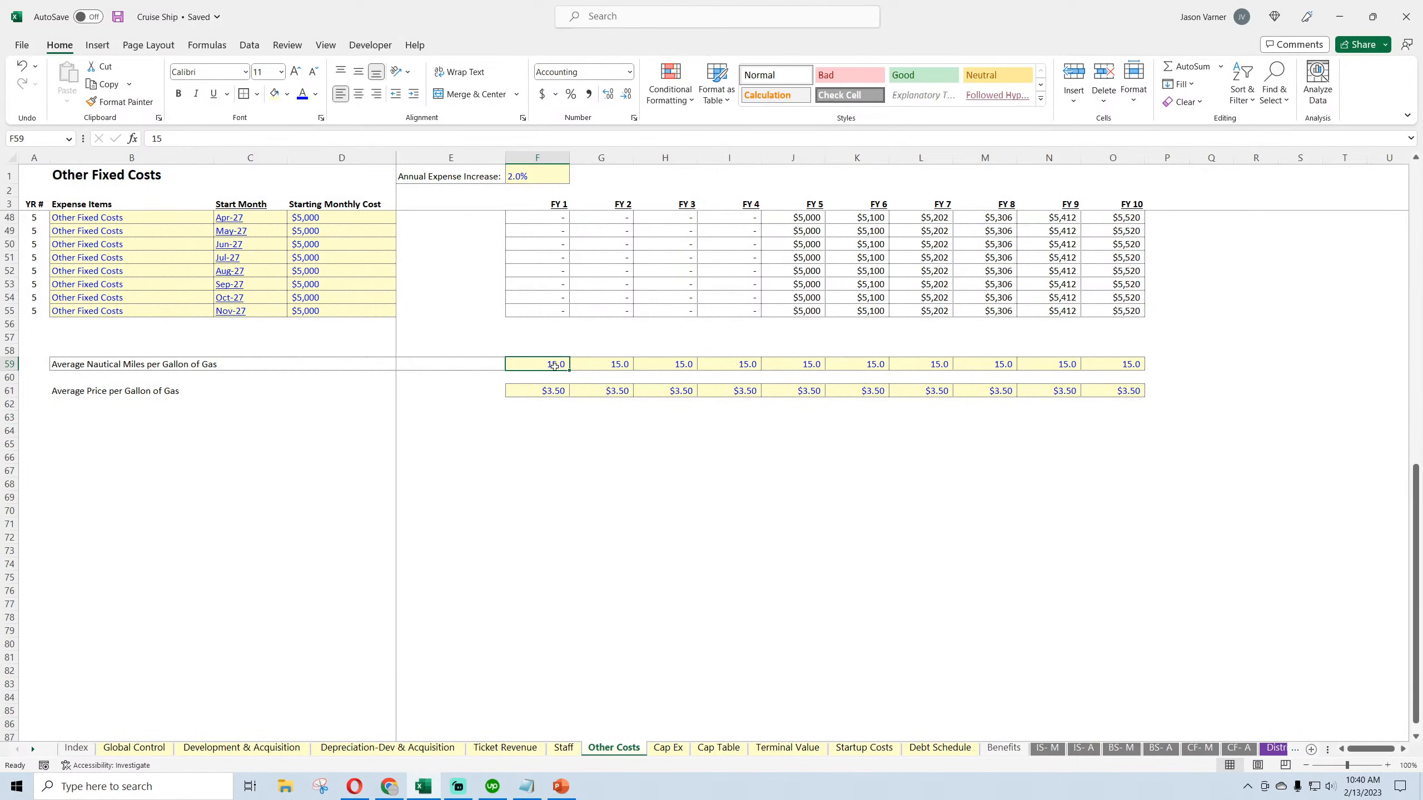
In F64, divide the Aug-23 total travel distance by the FY 1 miles per gallon with ='Ticket Revenue'!F12/'Other Costs'!F59
click(547, 417)
click(550, 430)
text(=)
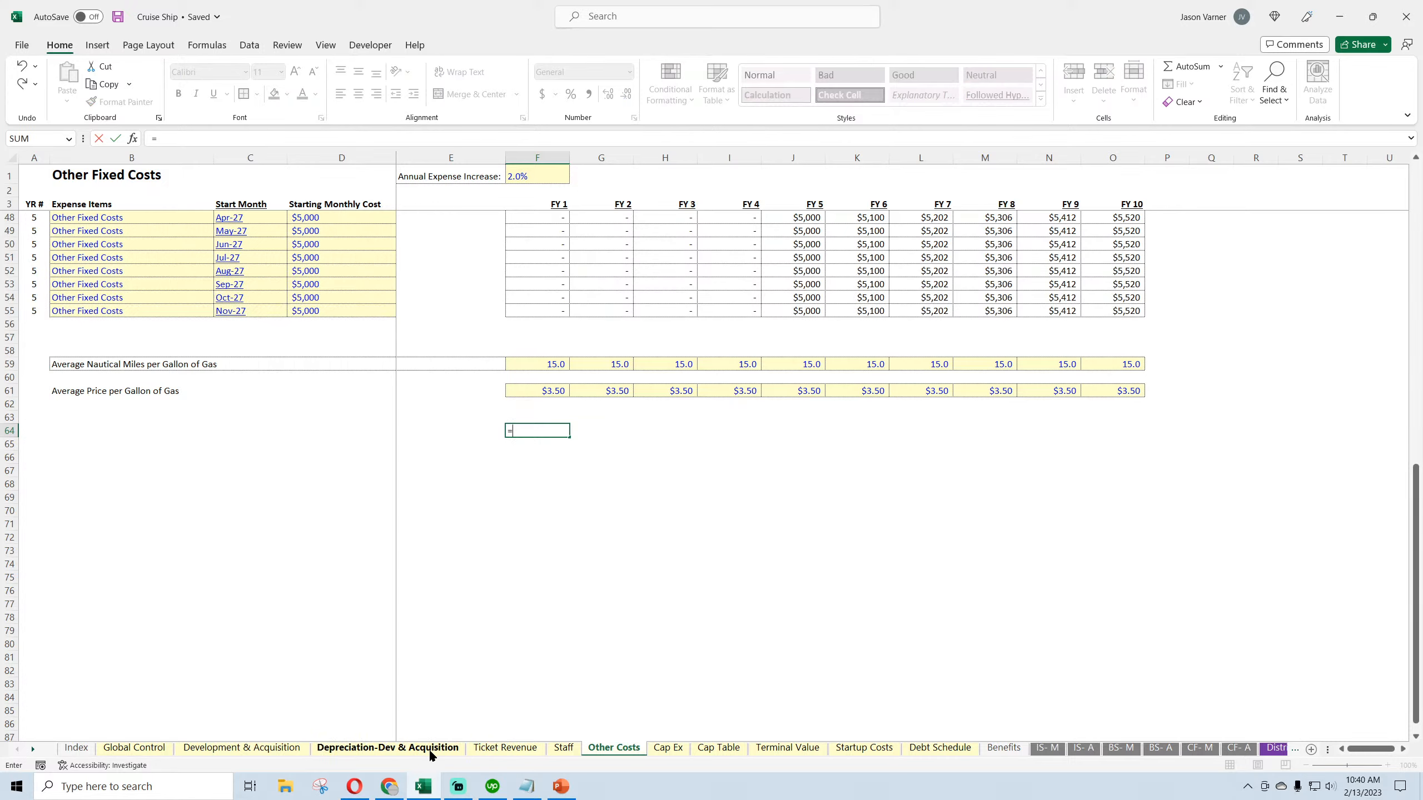
click(487, 751)
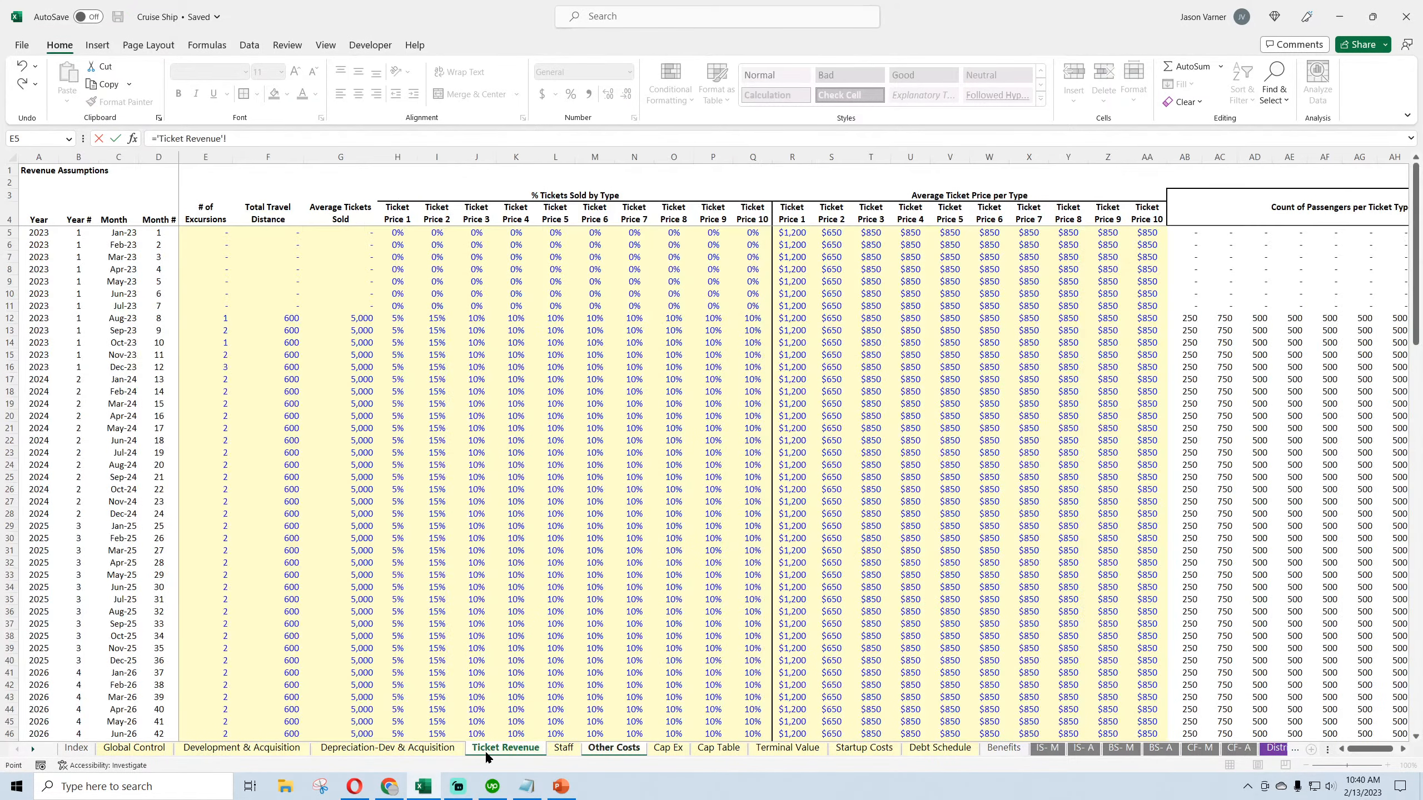
click(293, 318)
text(/)
click(614, 747)
click(547, 364)
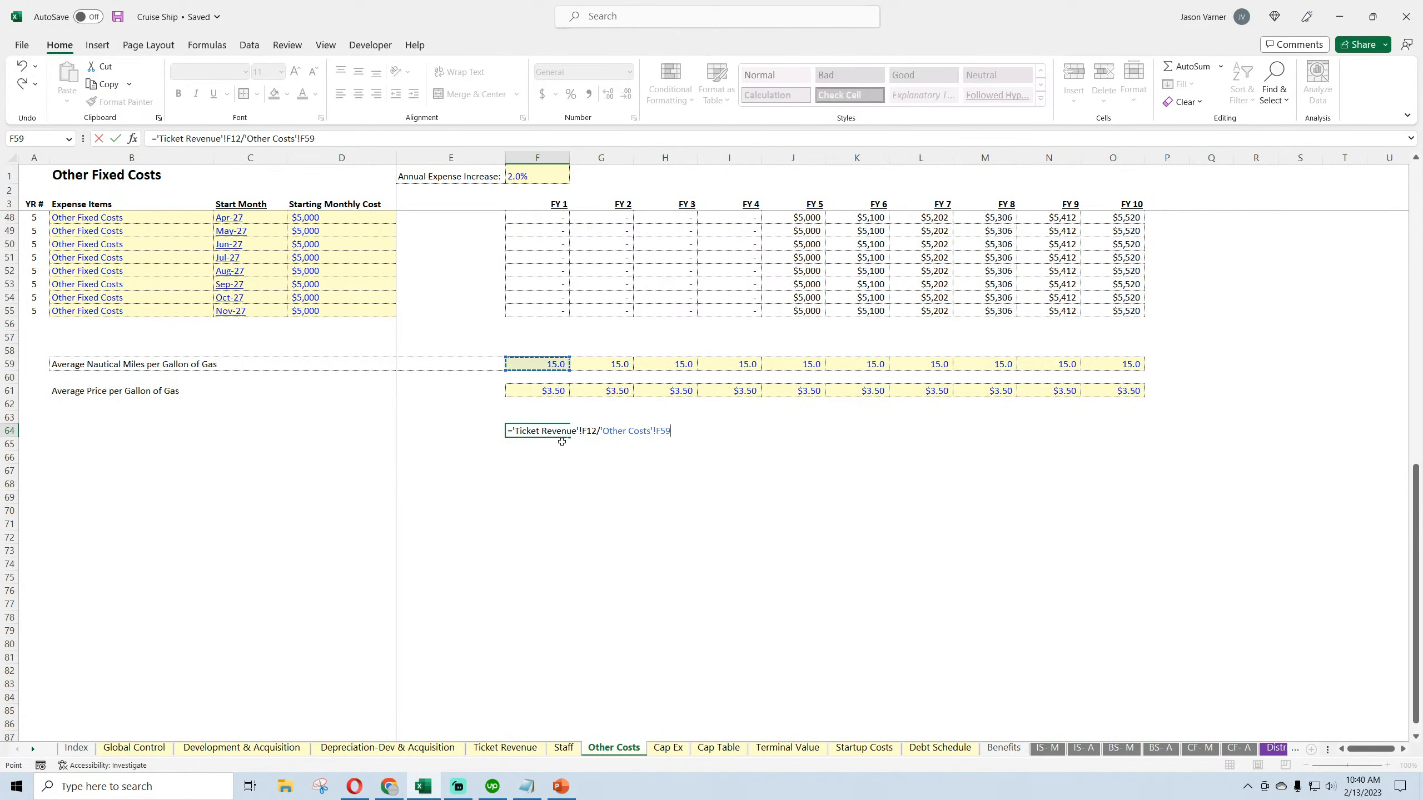
key(Return)
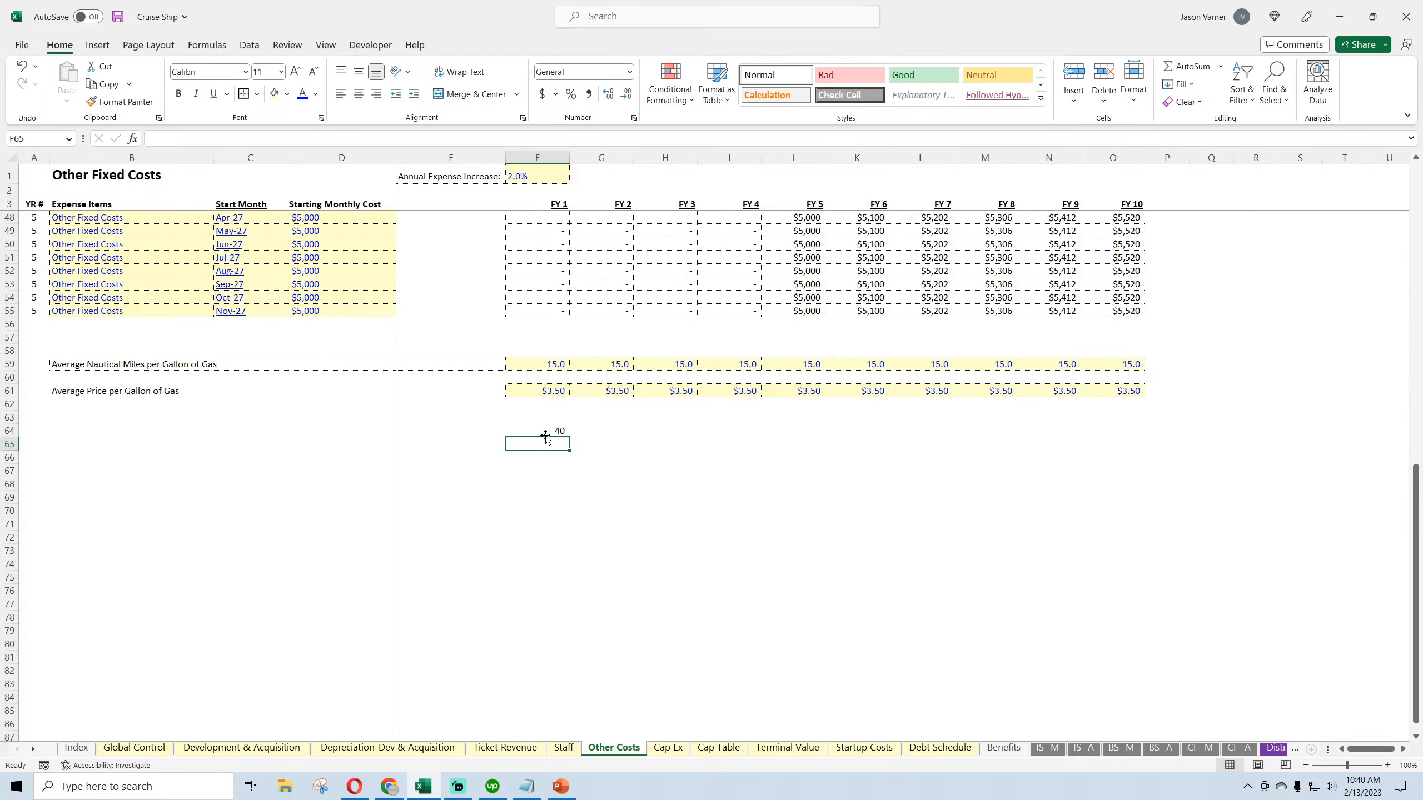
click(545, 432)
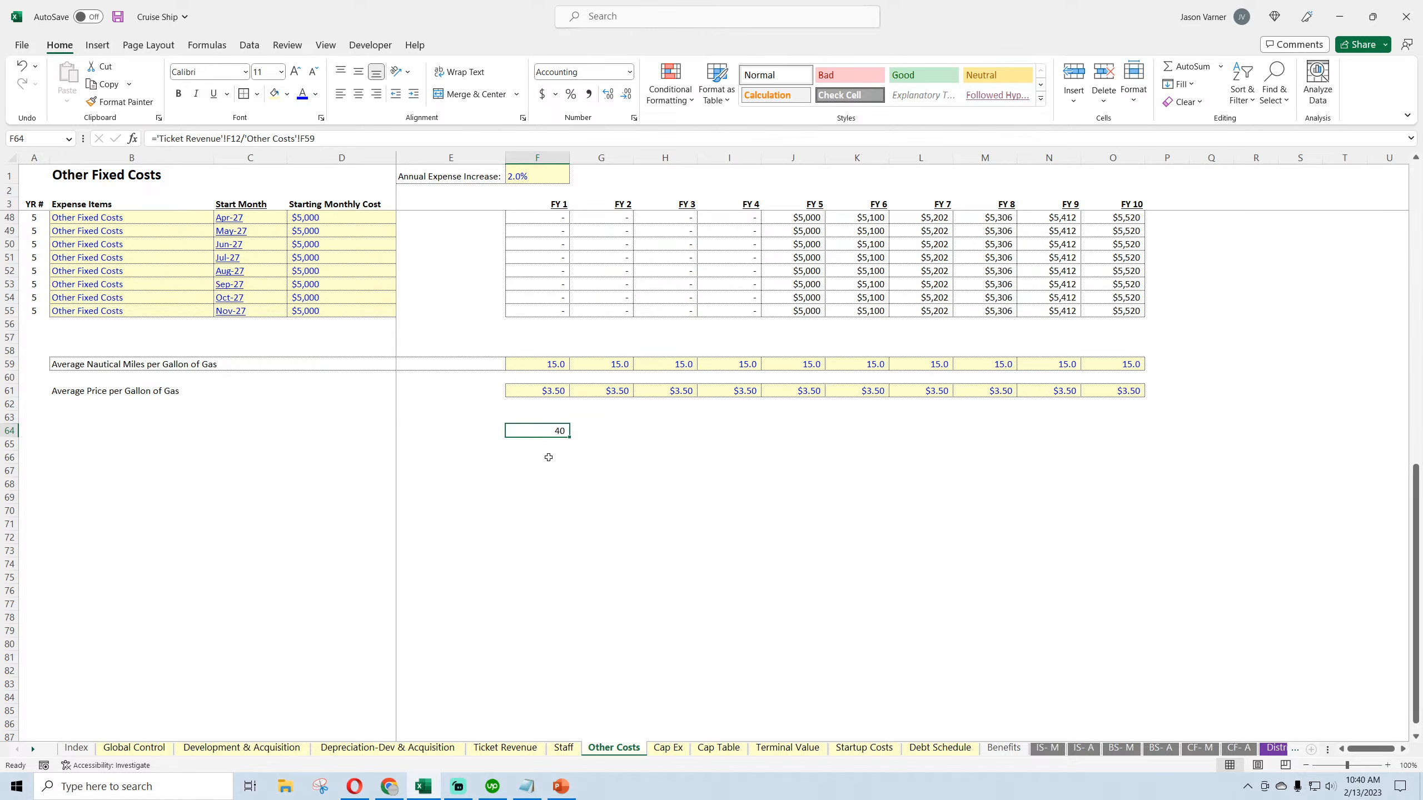
Switch to Chrome and search Google for "average gas efficiency of a cruise ship"
click(389, 786)
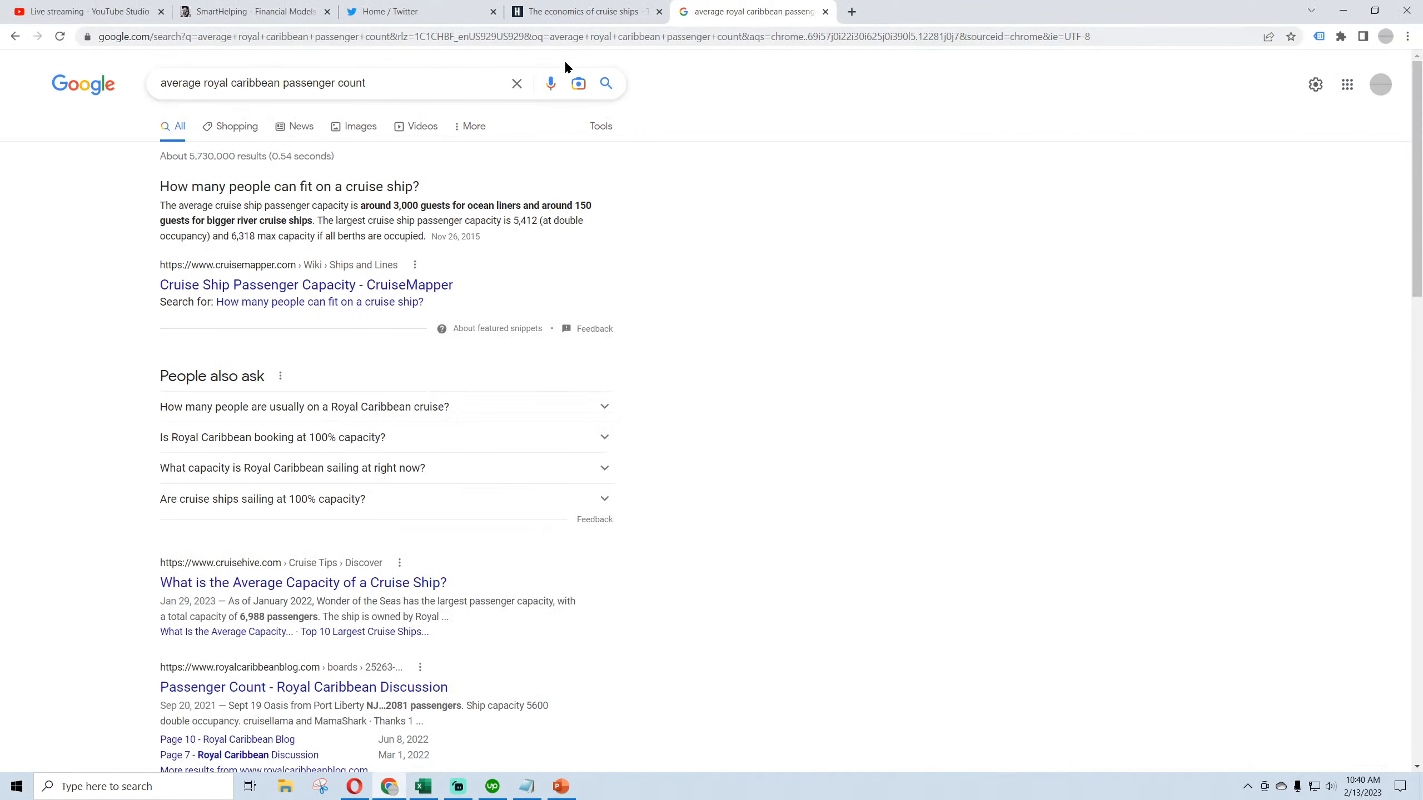
drag(367, 83, 0, 105)
text(aver)
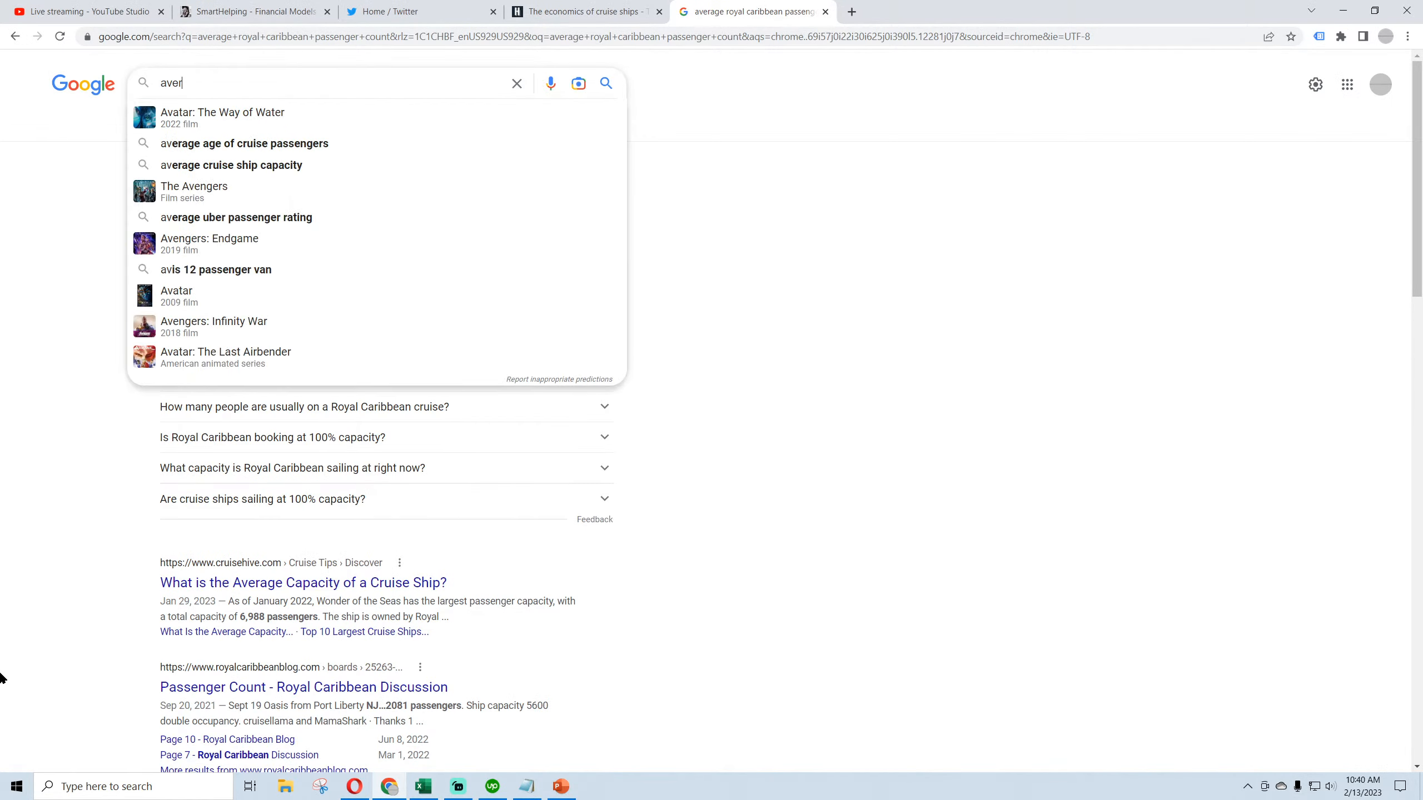
text(age)
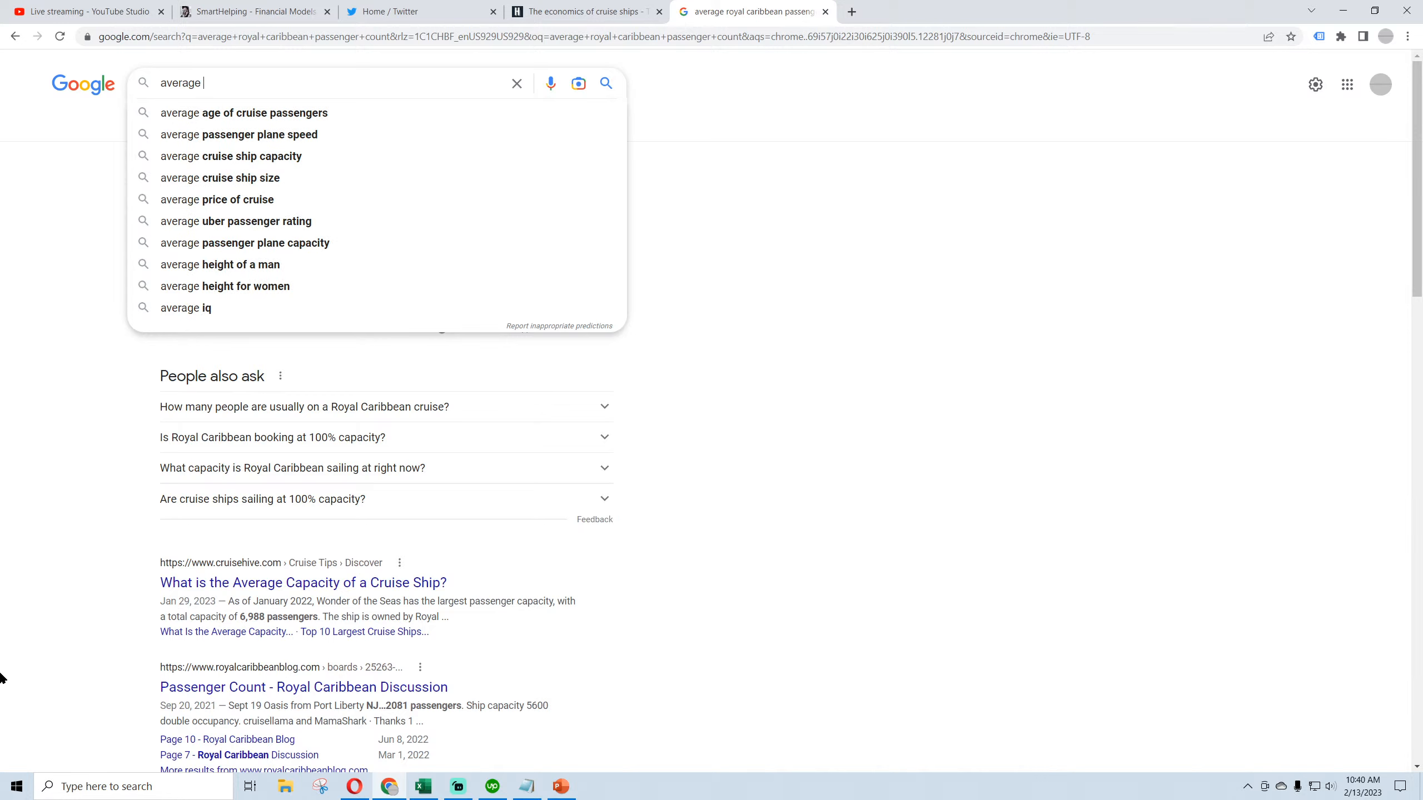
text( gas efficie)
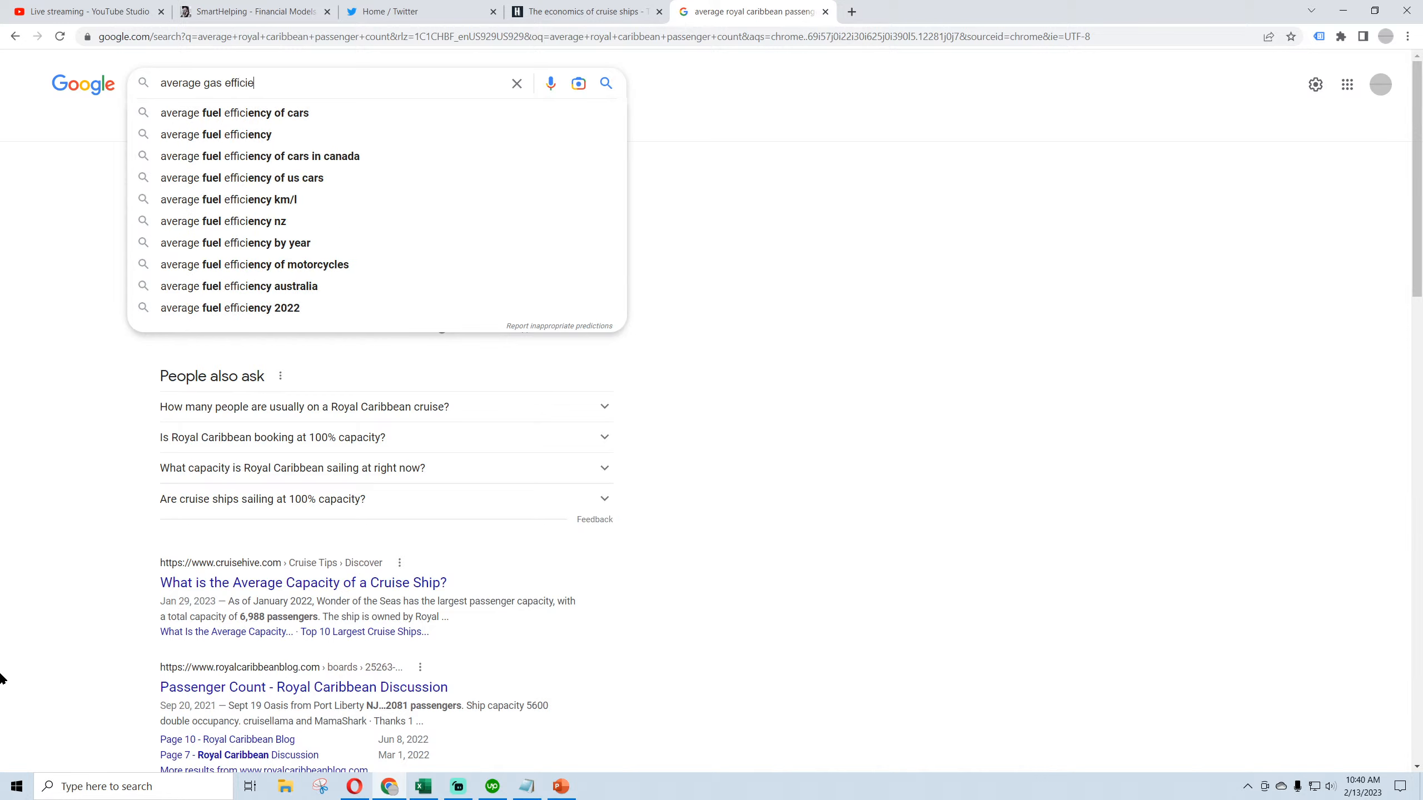
text(ncy of a cruise shi)
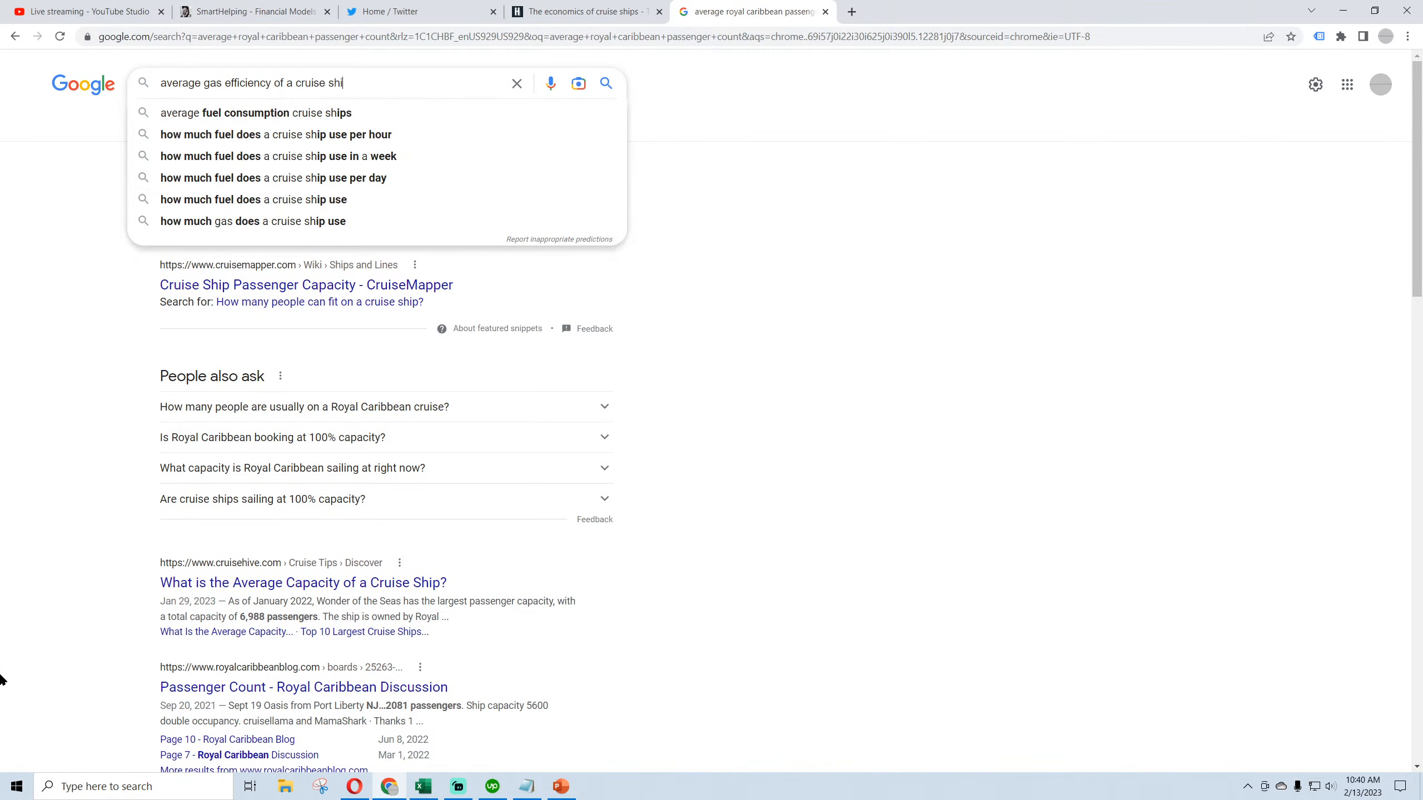
text(p)
key(Return)
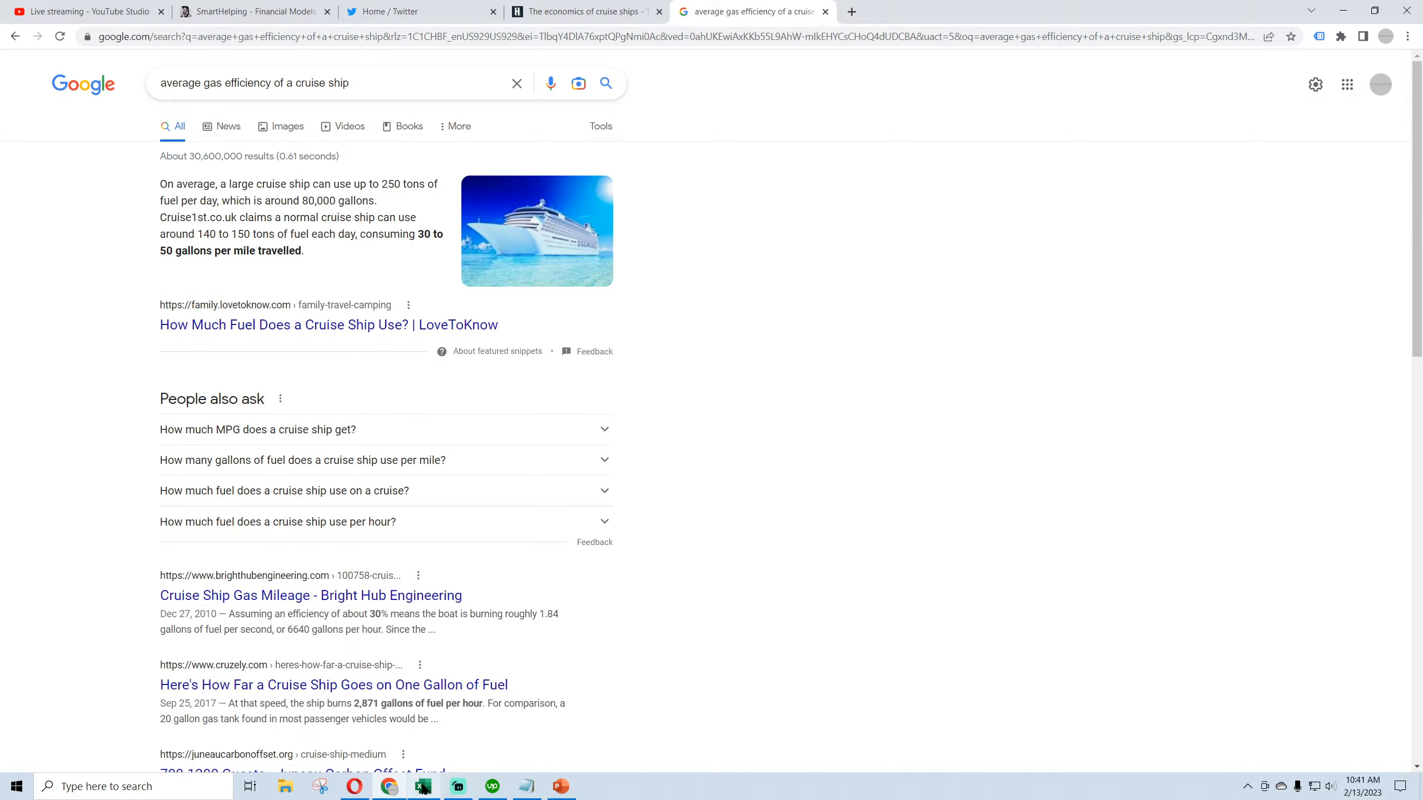
Switch back to Excel and set the FY 1 average nautical miles per gallon in F59 to 0.02
mouse_move(423, 788)
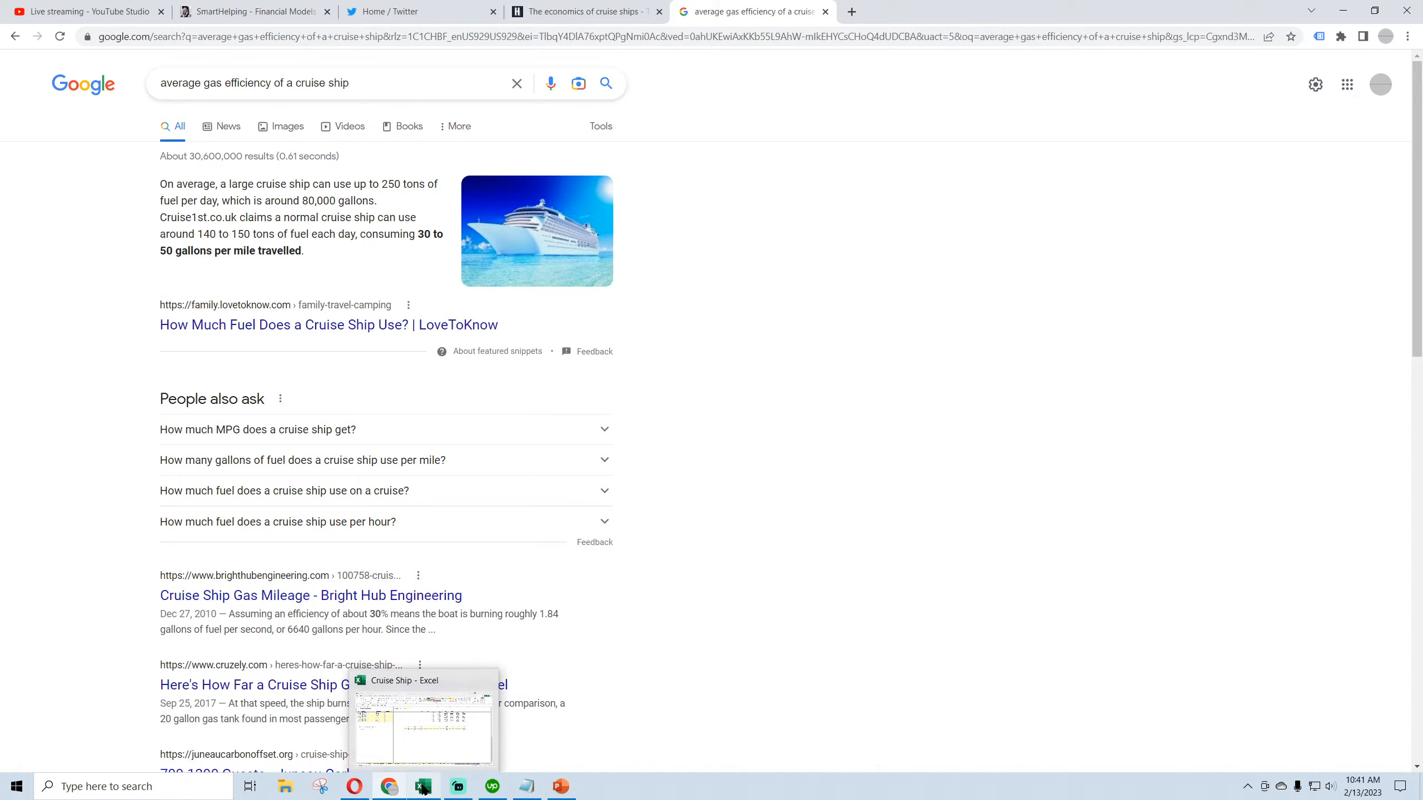
click(423, 788)
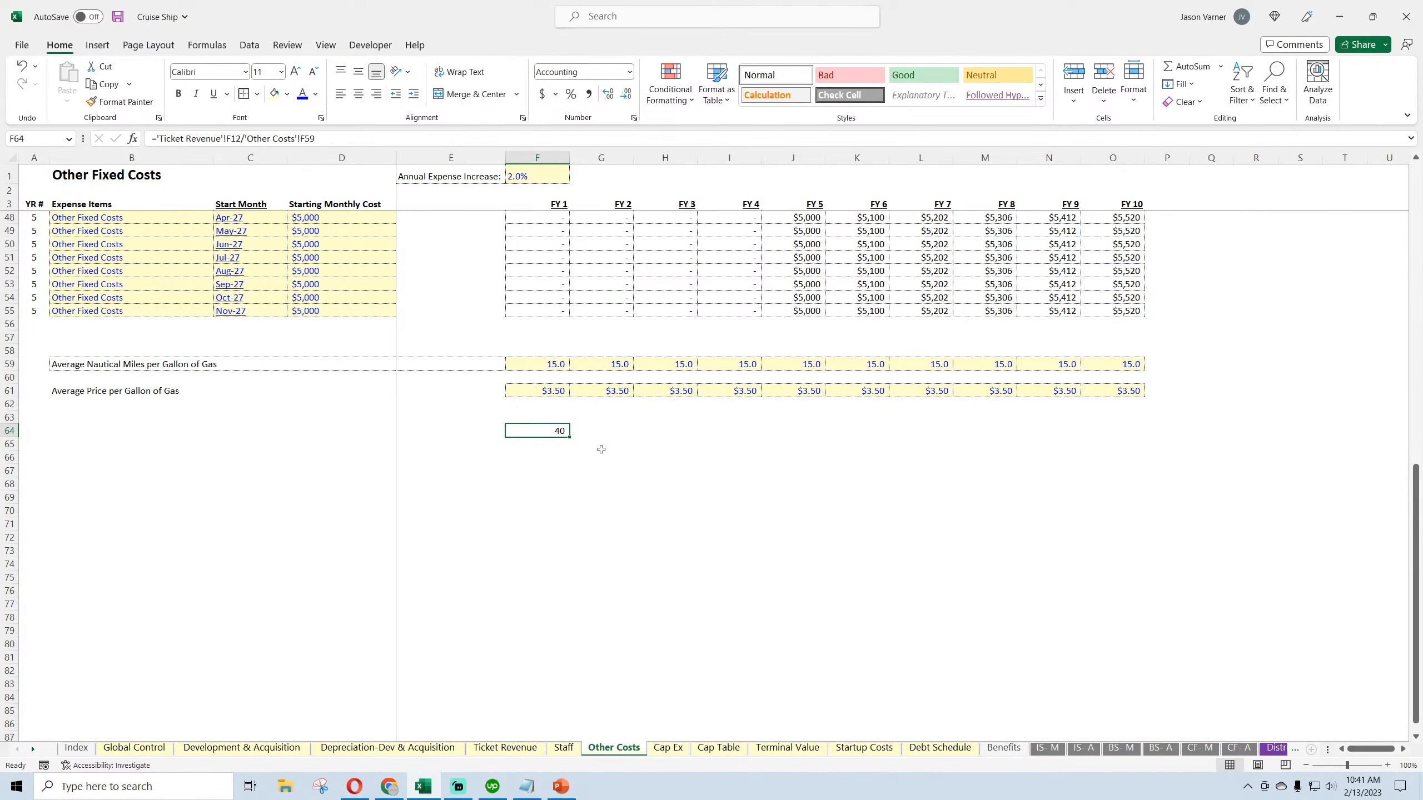
click(548, 364)
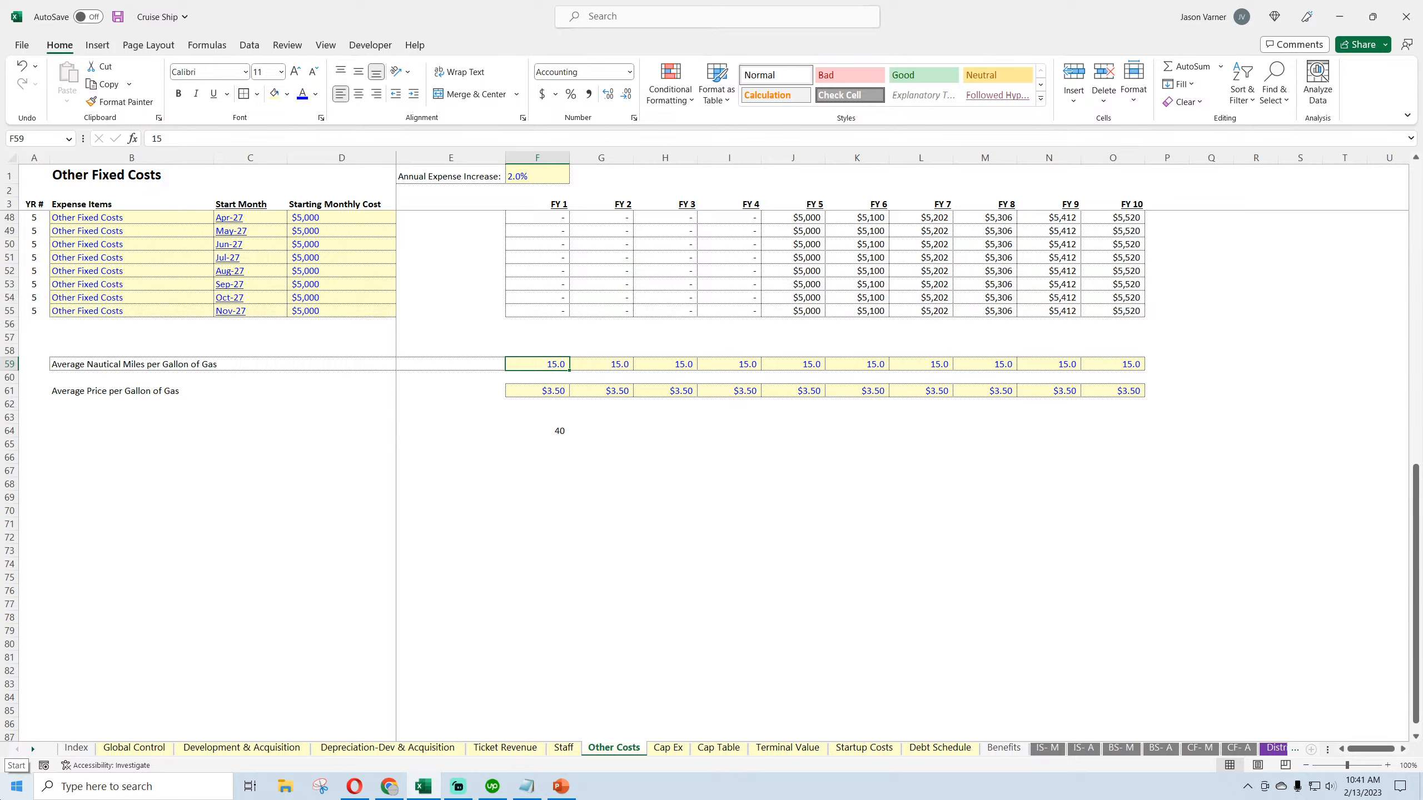
text(0)
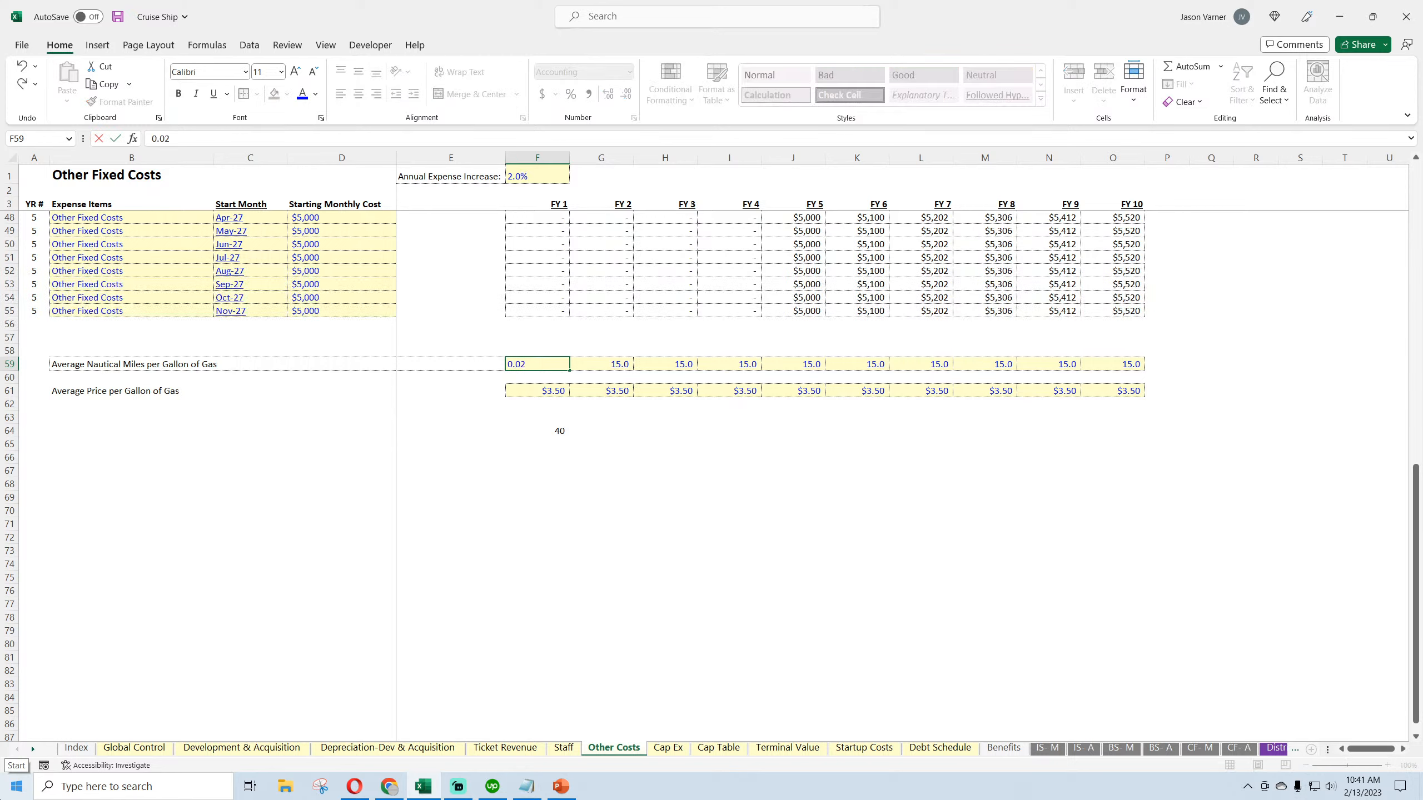
key(Return)
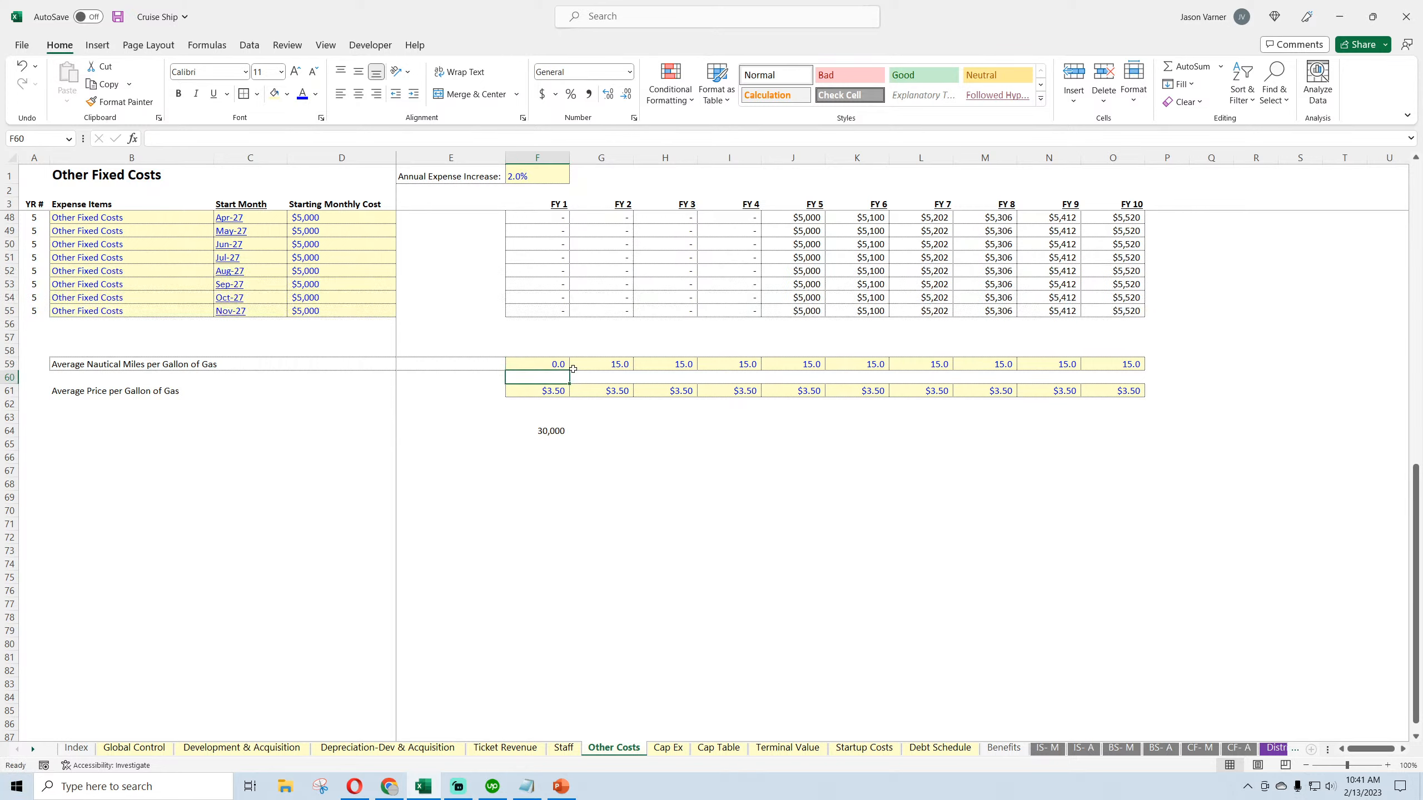
Format F59 as Accounting with 2 decimal places
key(Up)
click(635, 118)
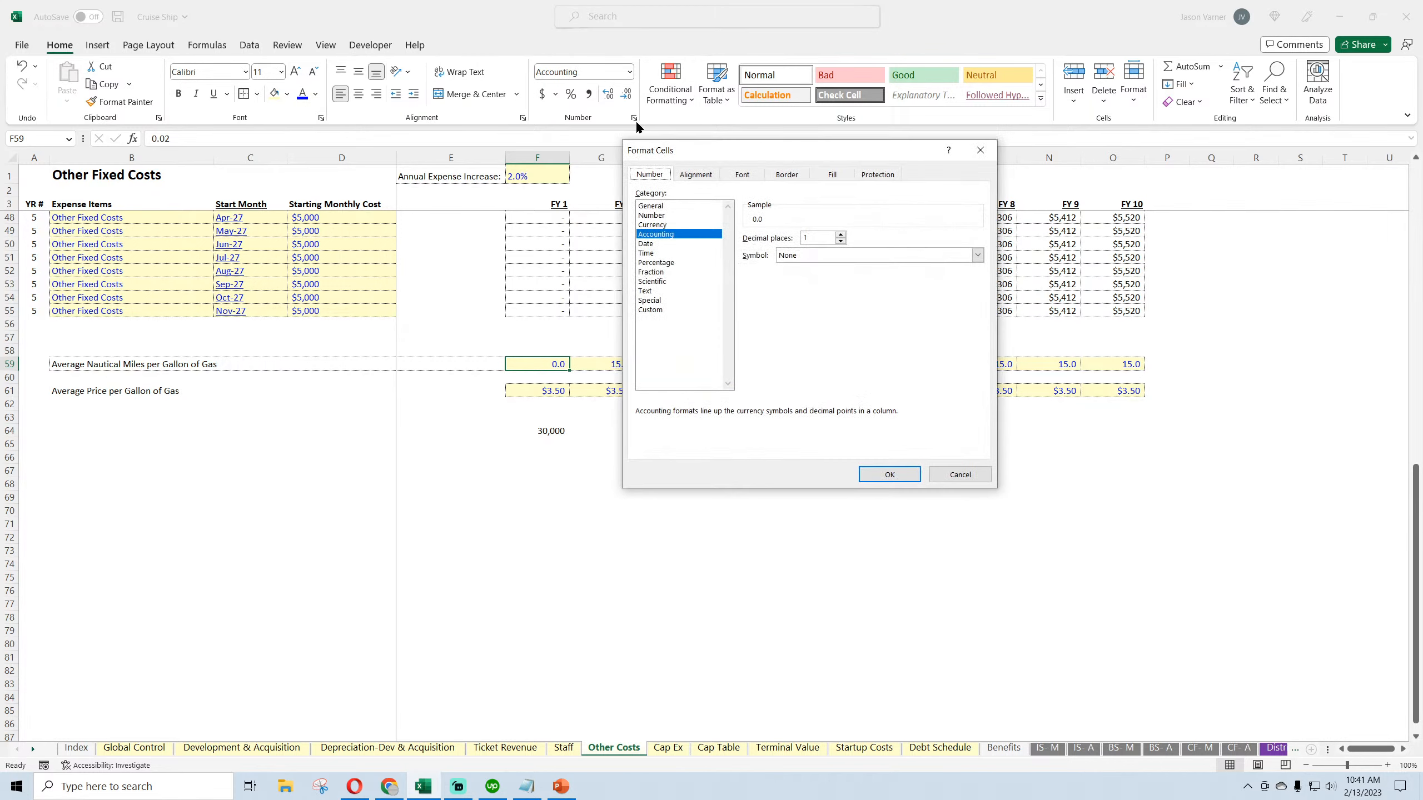
click(841, 235)
click(885, 474)
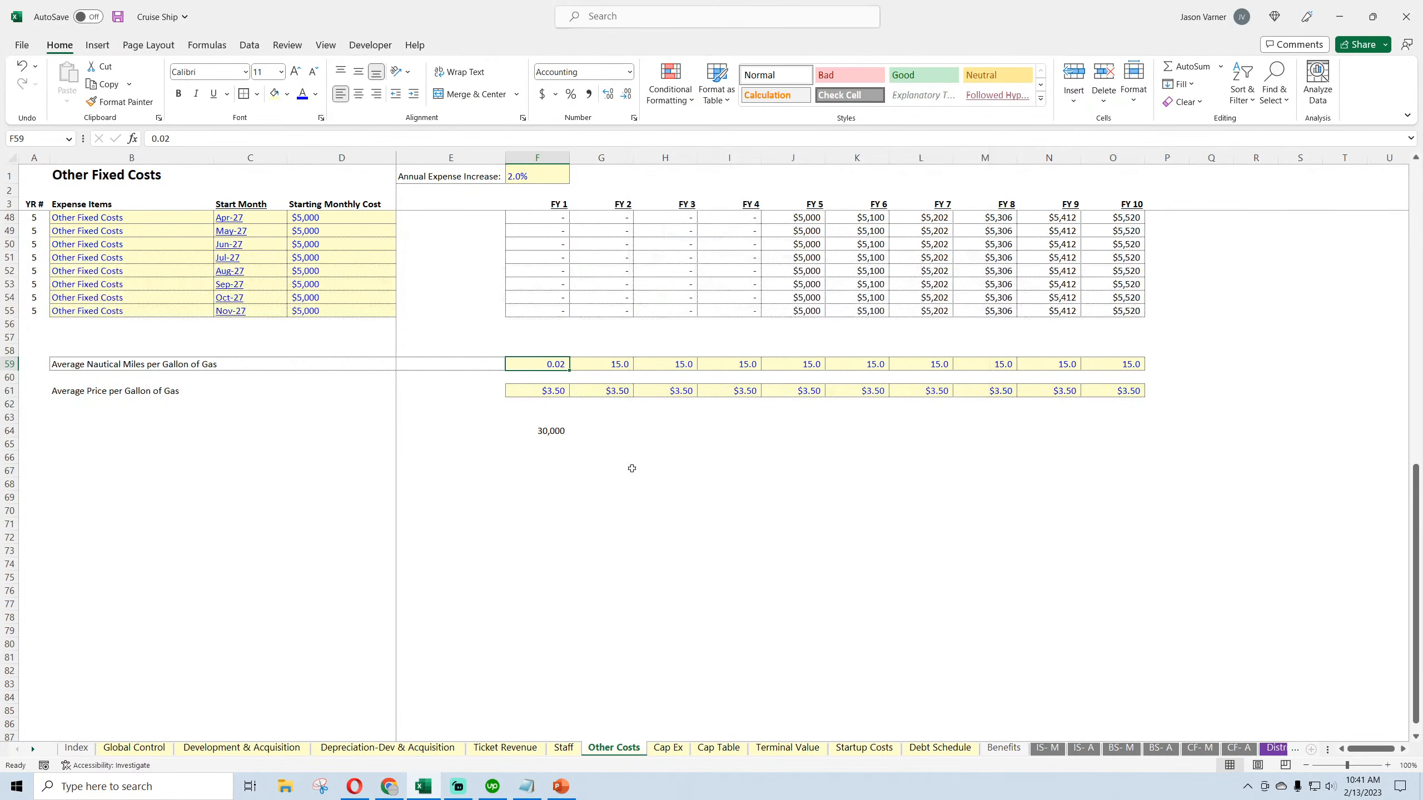
Check the gallons used per nautical mile with a temporary formula =1/F59 in F67, clear it and return to F59
click(538, 471)
text(=1/)
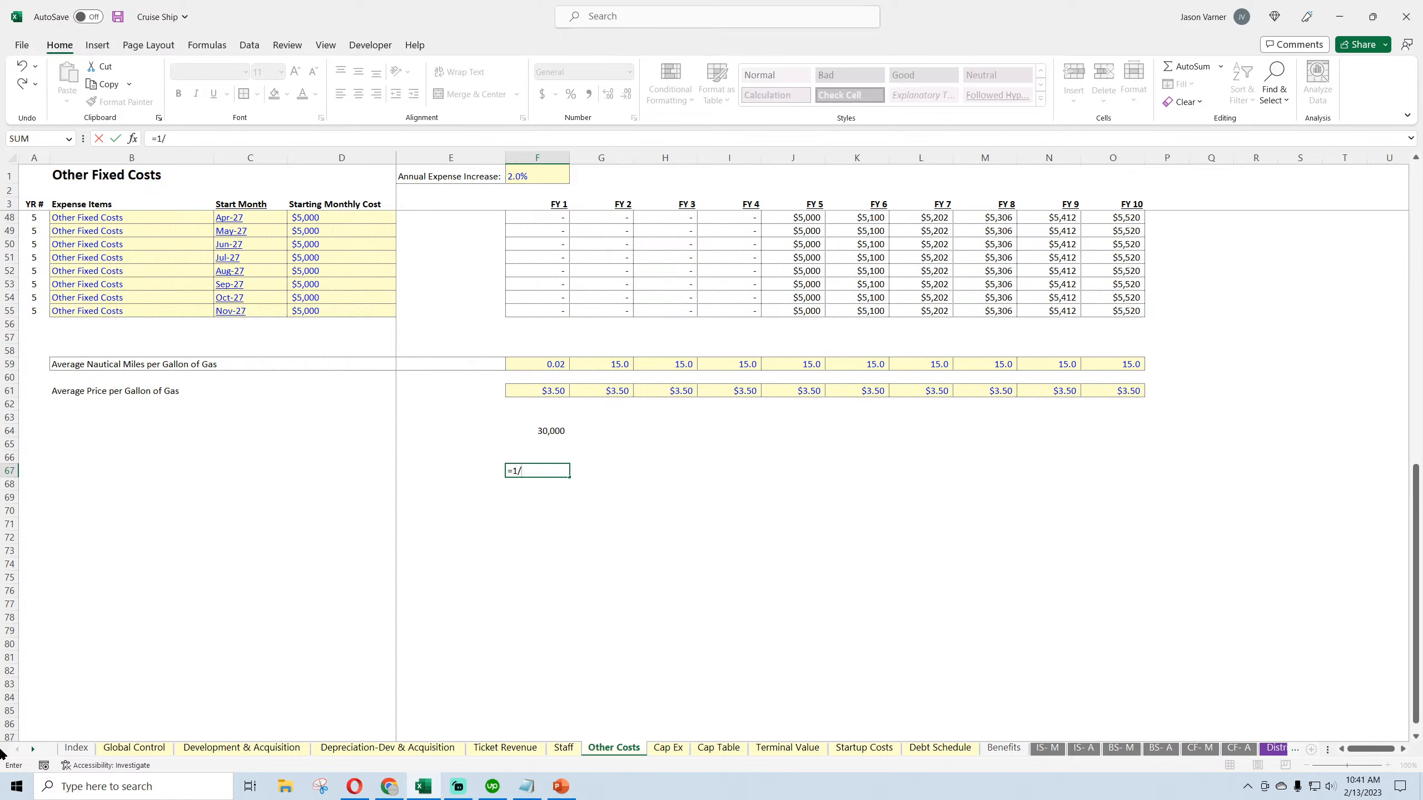
click(556, 364)
key(Return)
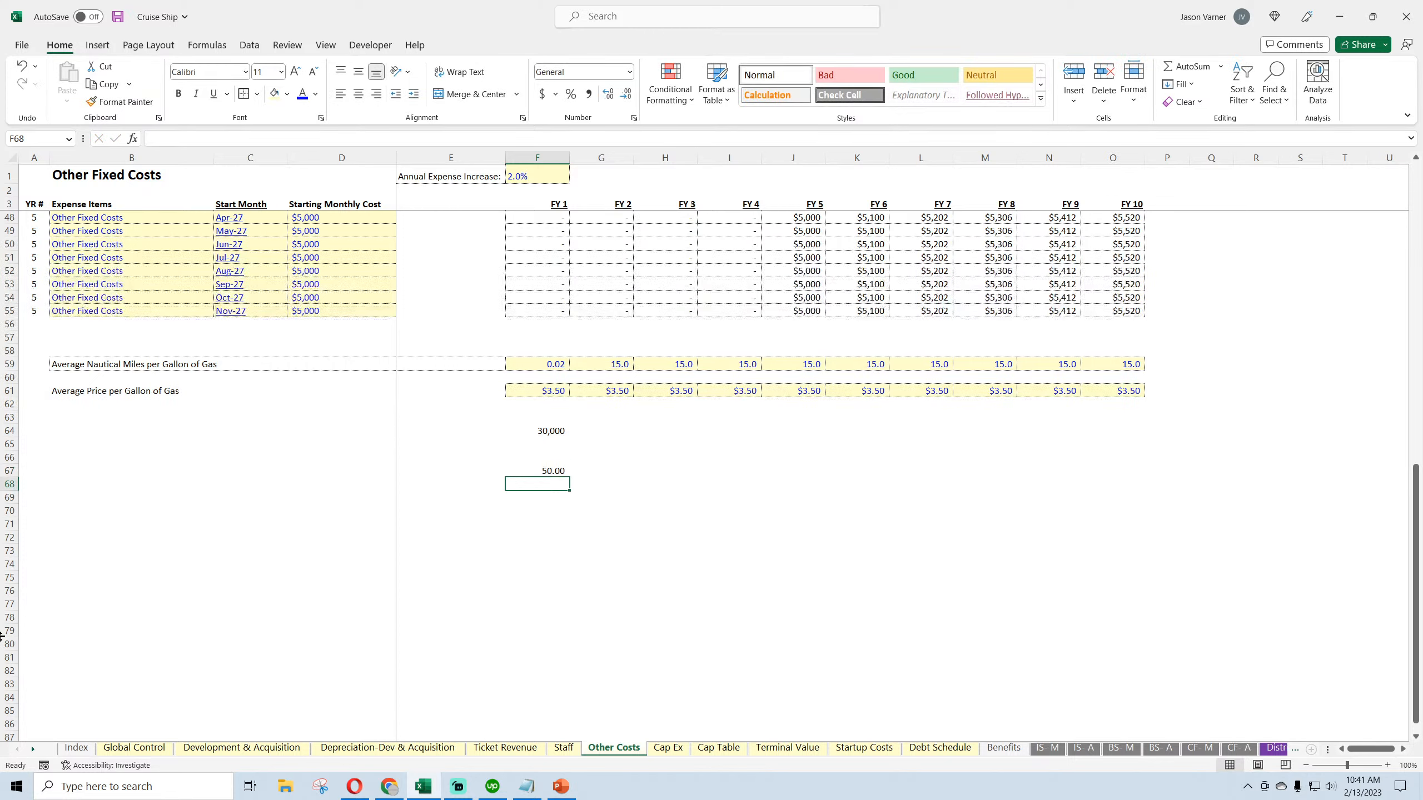
key(Up)
key(F2)
key(Return)
click(545, 364)
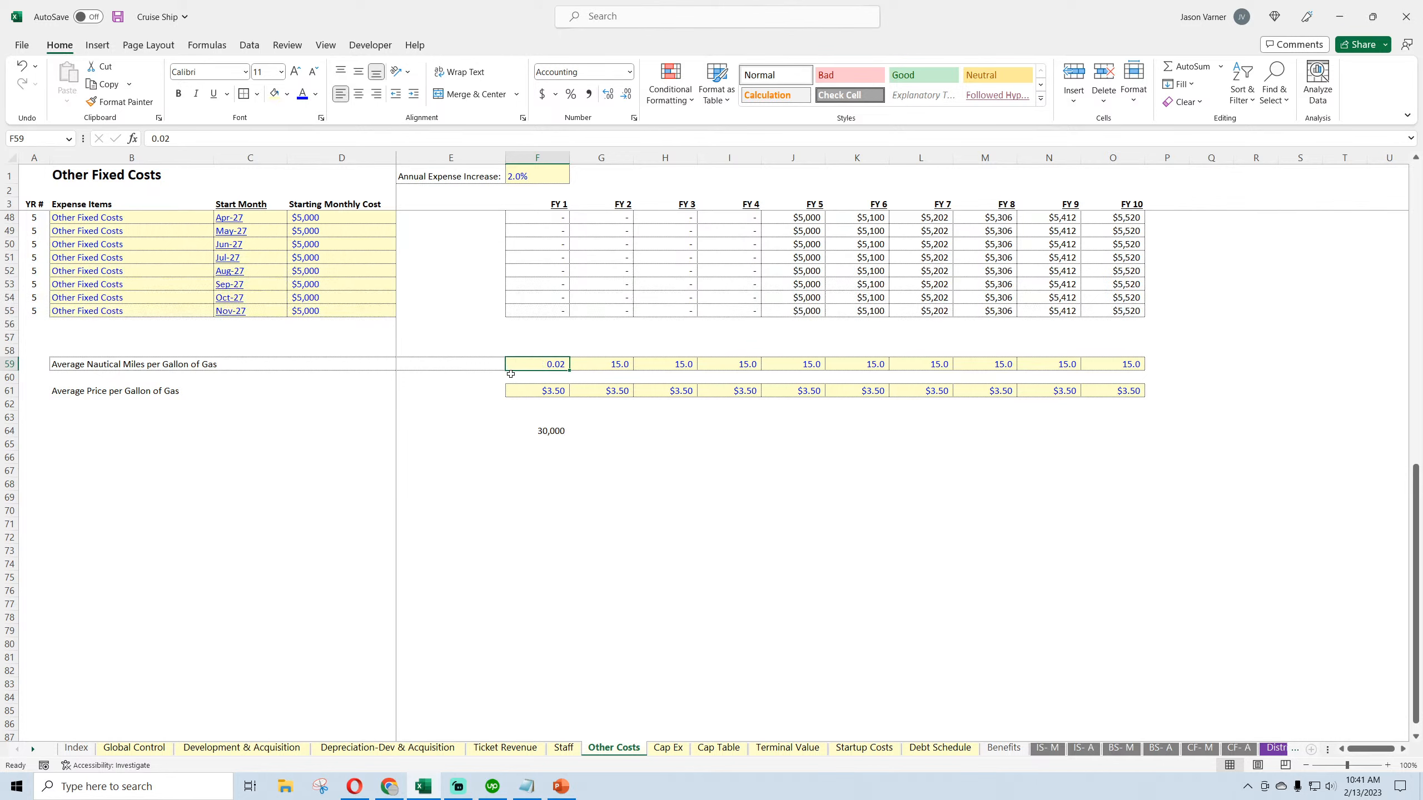
Compare the cruise ship fuel-use search result in Chrome with the FY 1 gallons formula in F64 in Excel
click(394, 792)
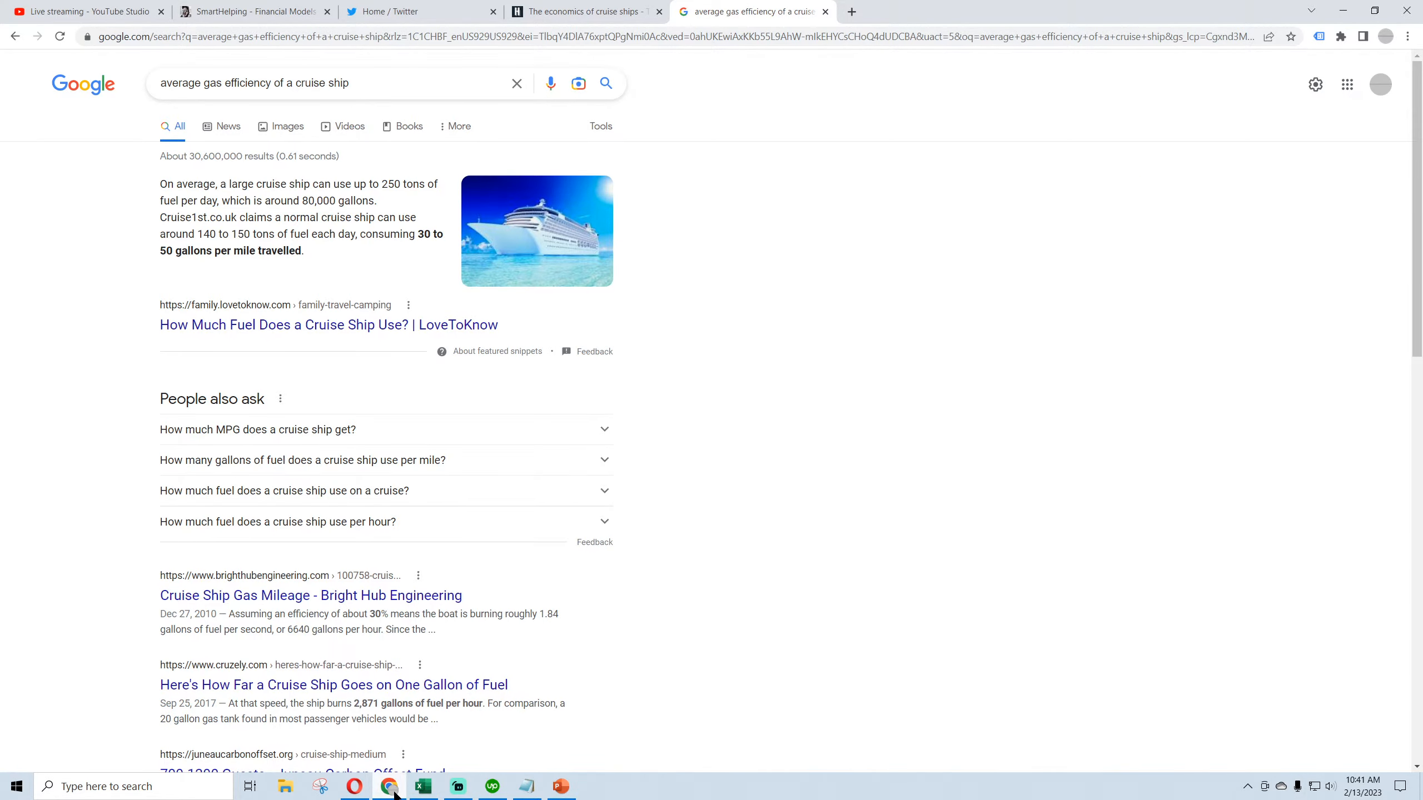
click(395, 793)
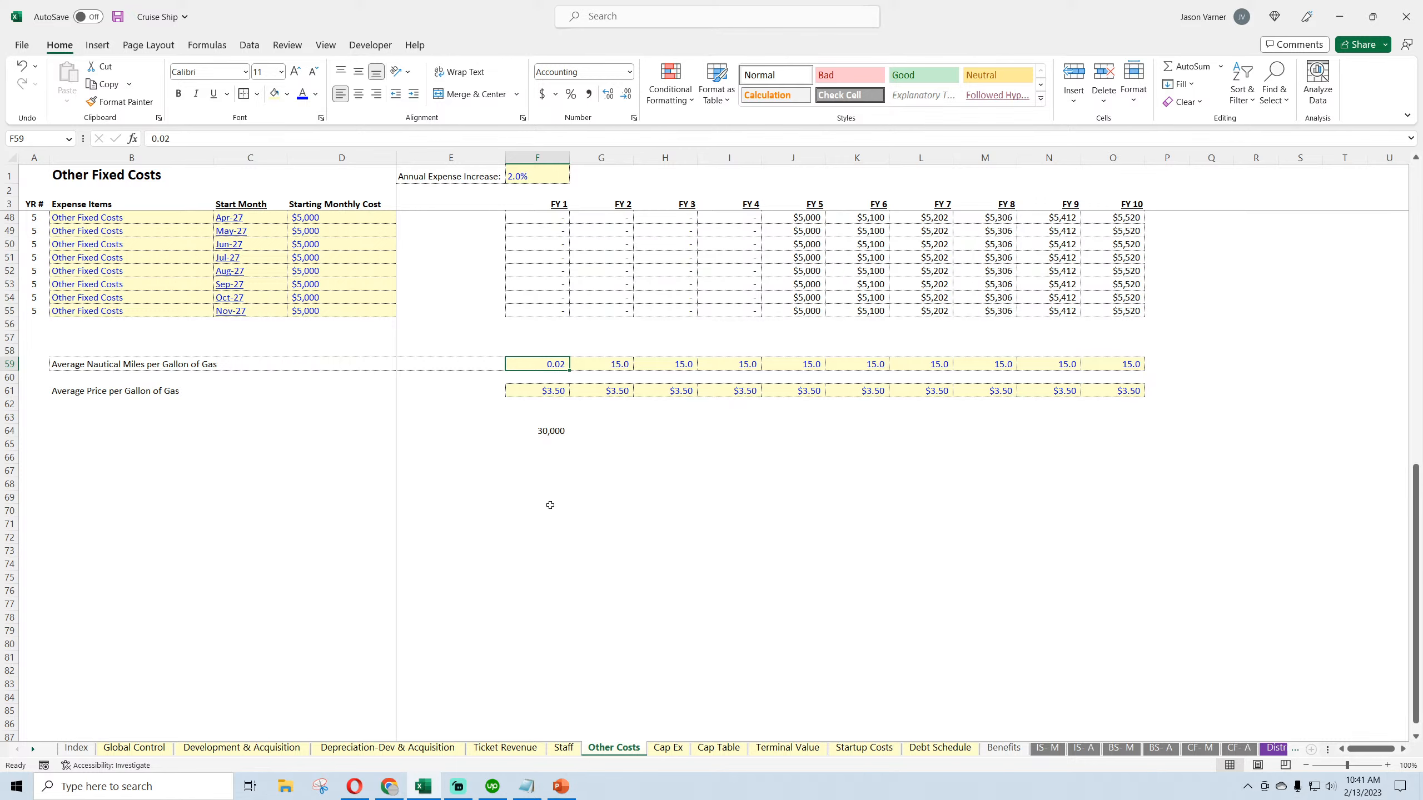
click(551, 431)
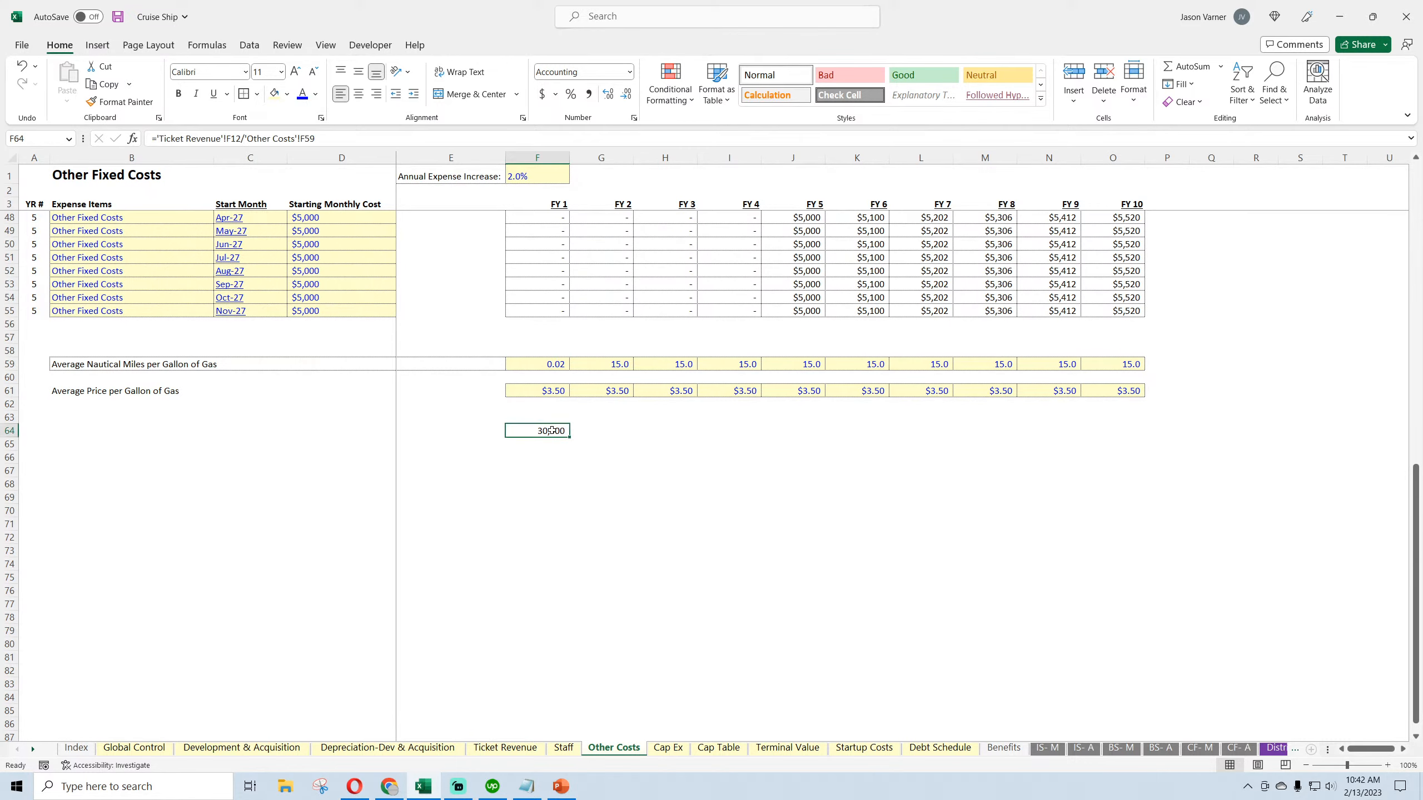
click(399, 790)
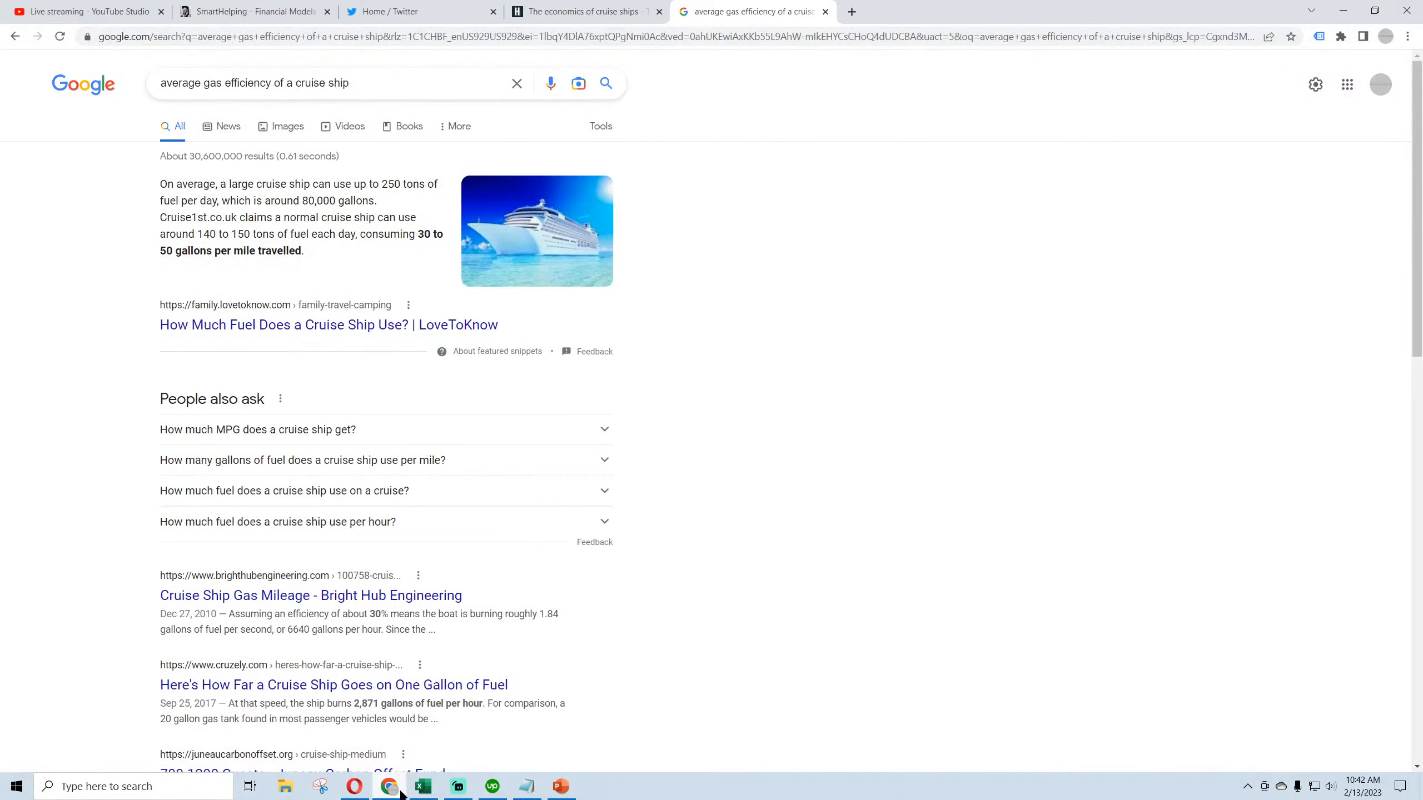
click(423, 786)
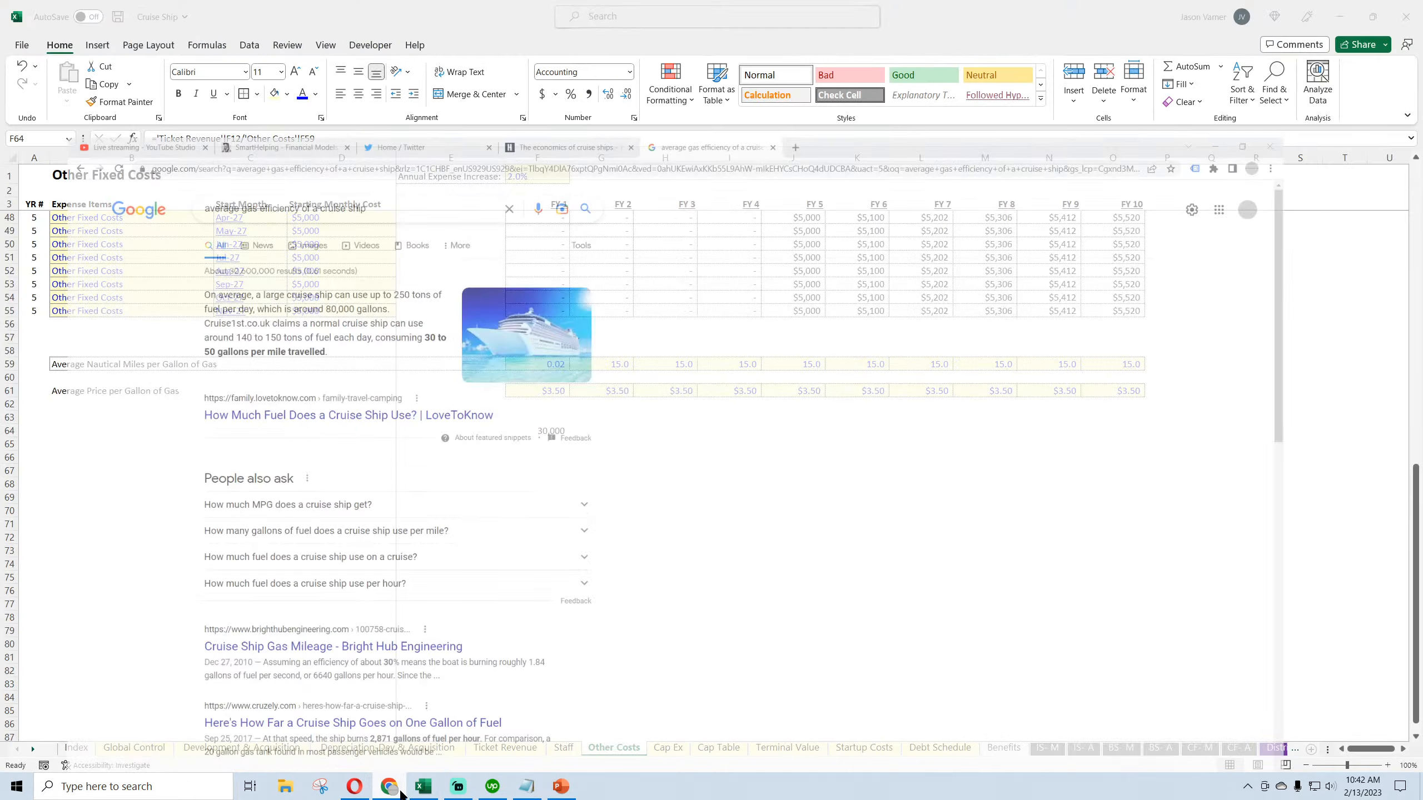
Try 0.2 and 0.5 as the FY 1 average nautical miles per gallon in F59
key(Up)
key(Up)
key(Up)
key(Up)
key(Up)
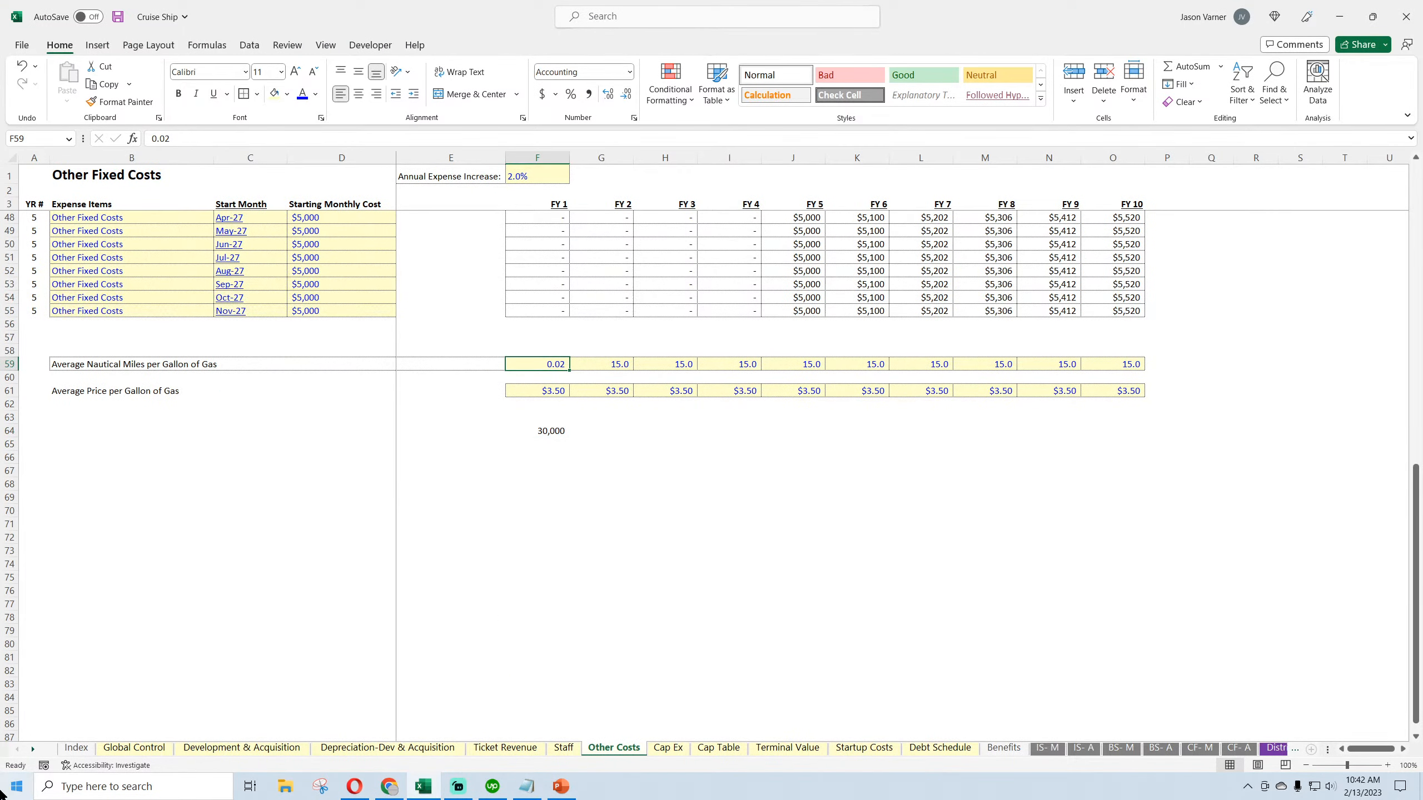
text(0.2)
key(Return)
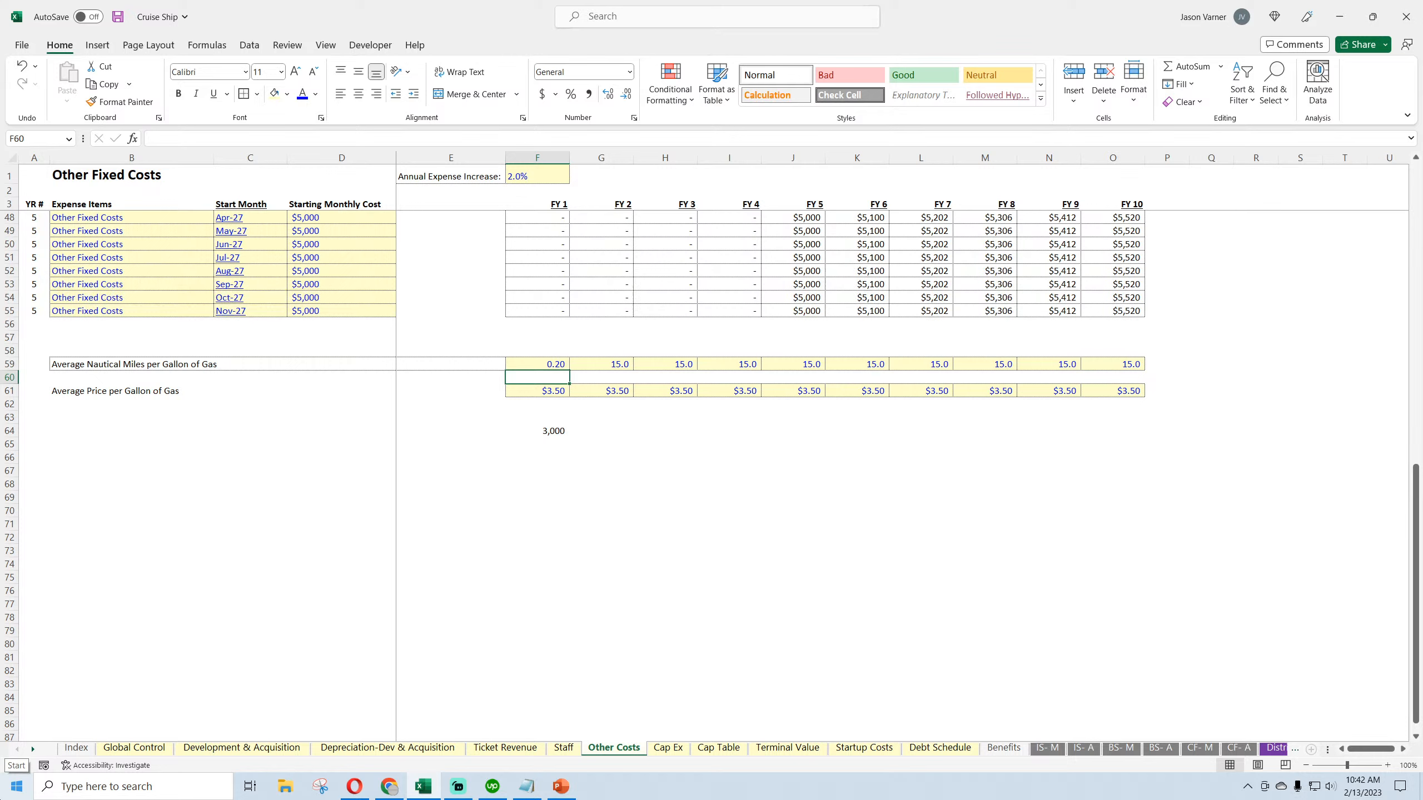
key(Up)
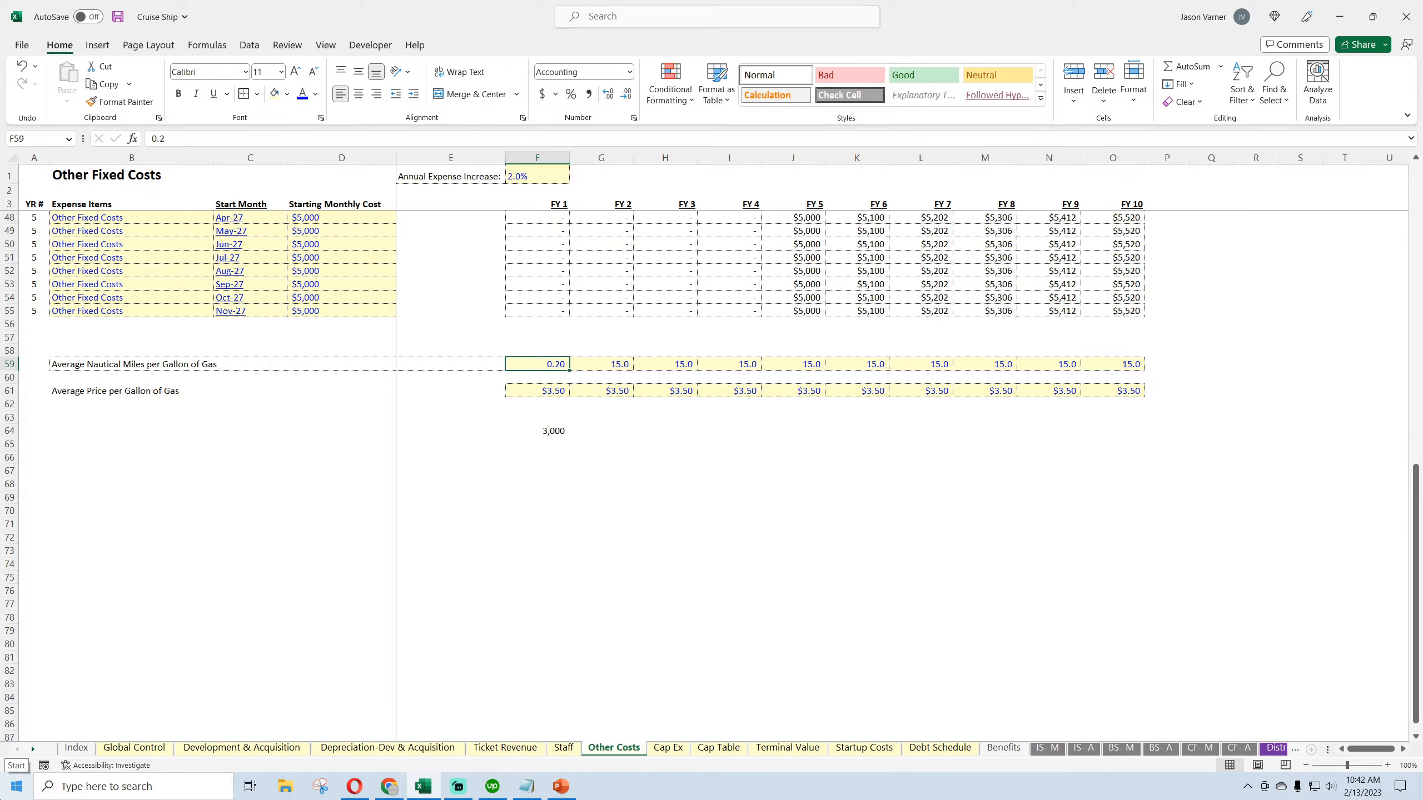
text(0.5)
key(Return)
key(Up)
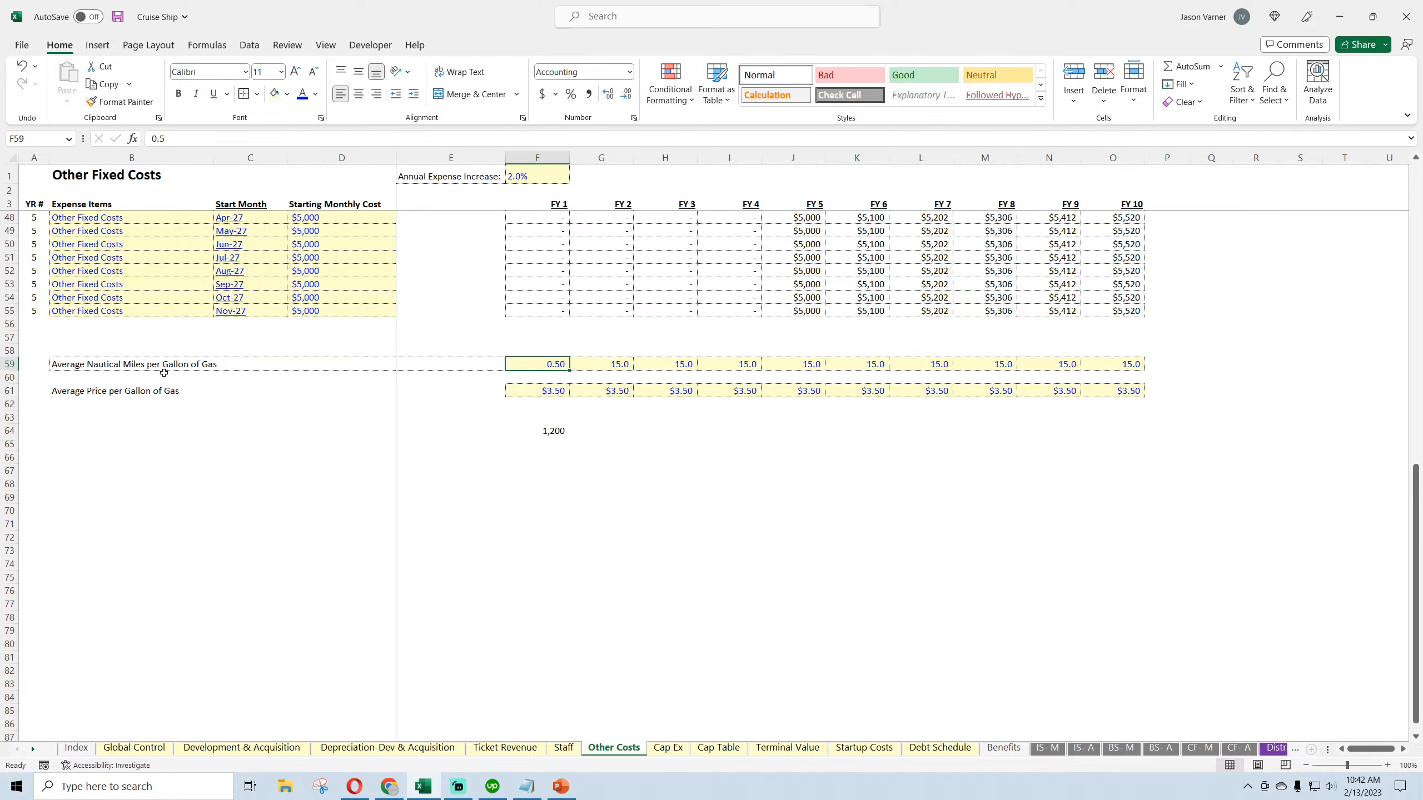
Add a border around the Average Price per Gallon of Gas label range B61:E61
drag(129, 386, 476, 391)
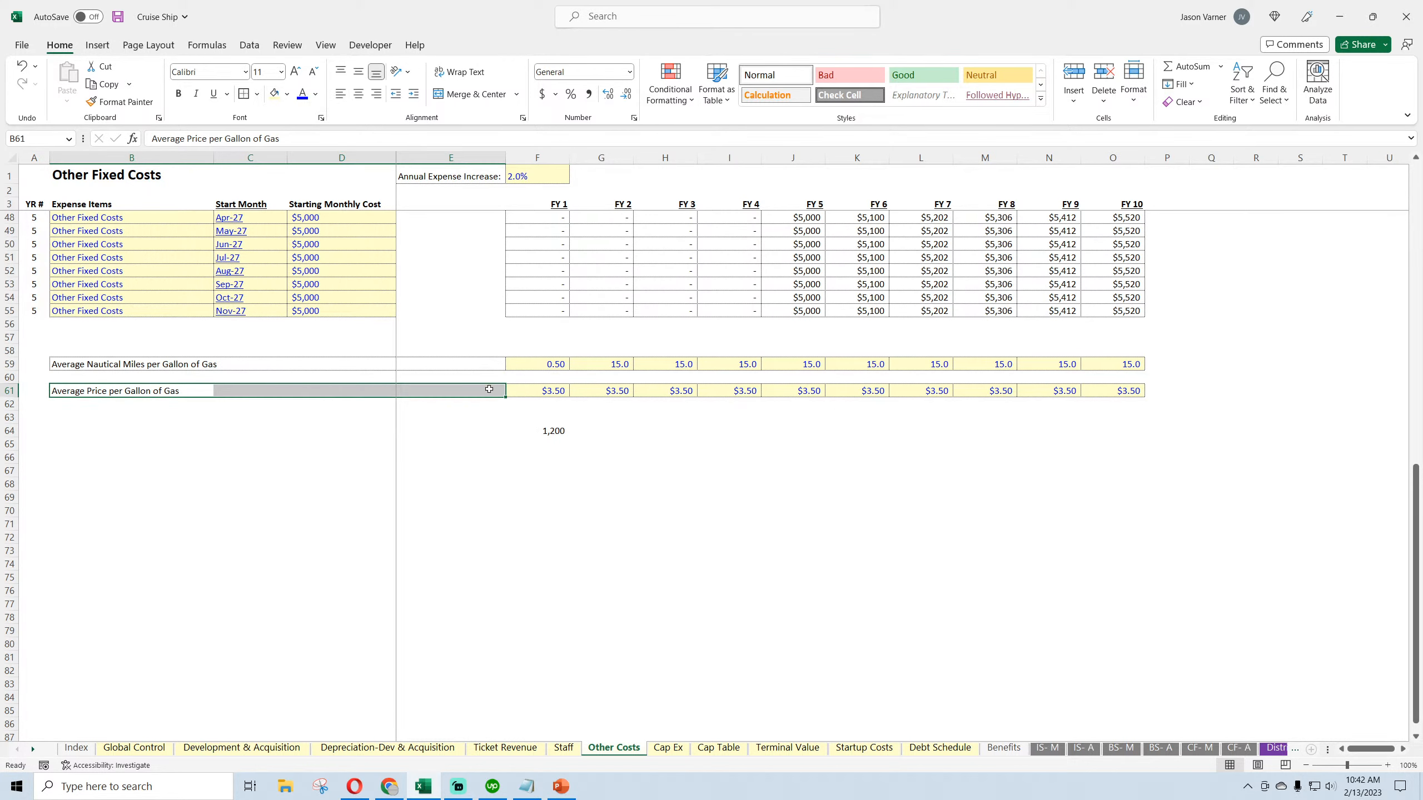
click(243, 94)
click(482, 563)
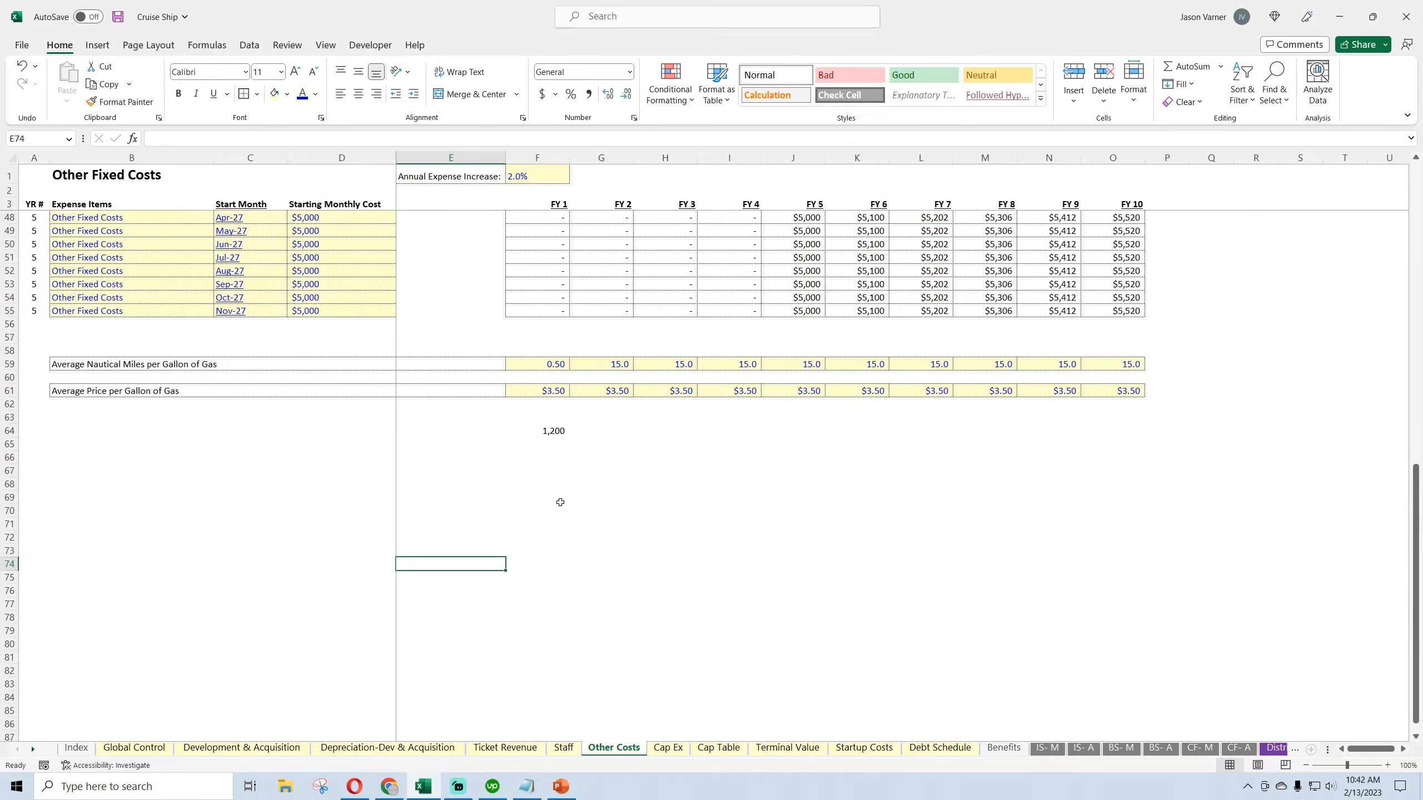
Review the gallons formula in F64 that divides the Ticket Revenue distance by F59, and clear the cell
click(547, 363)
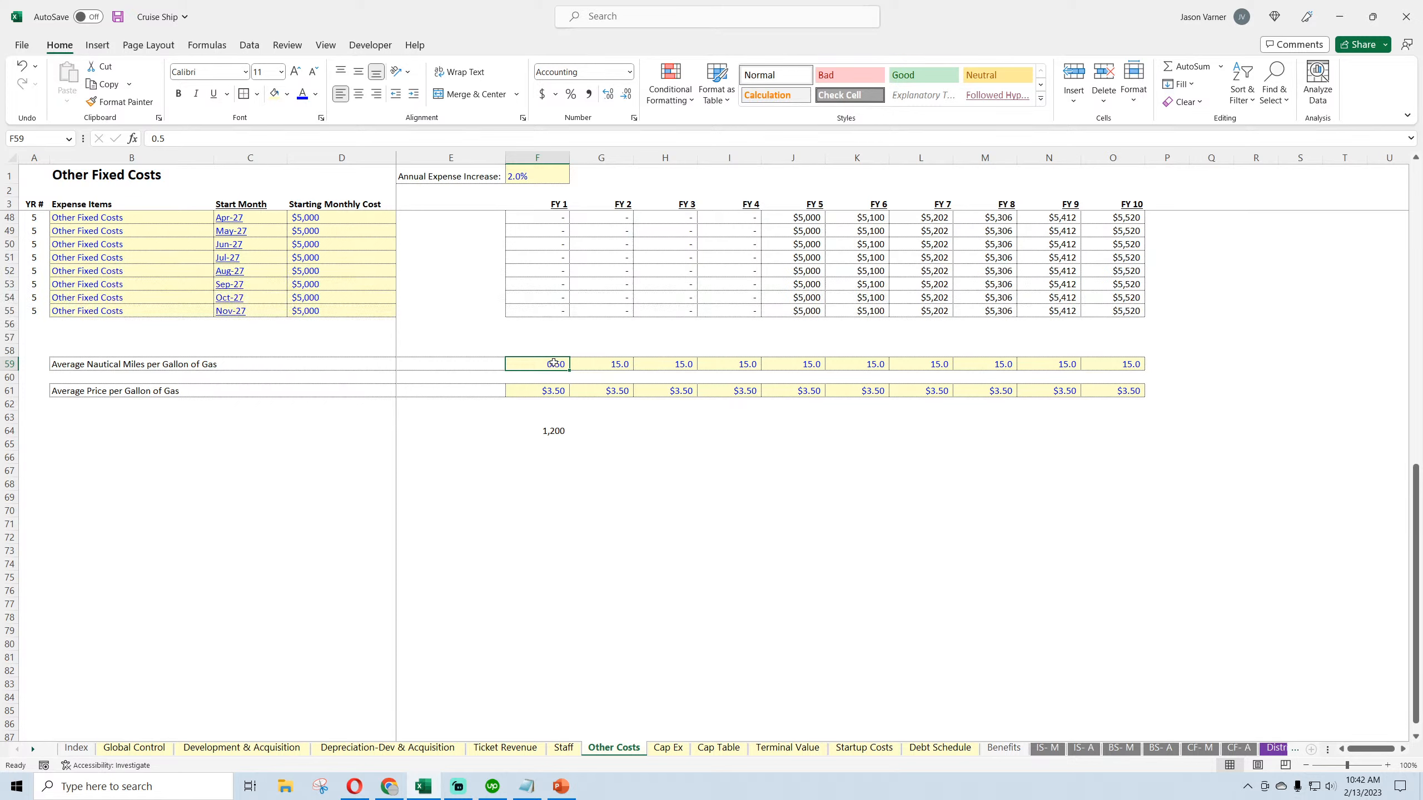
click(556, 431)
double_click(556, 432)
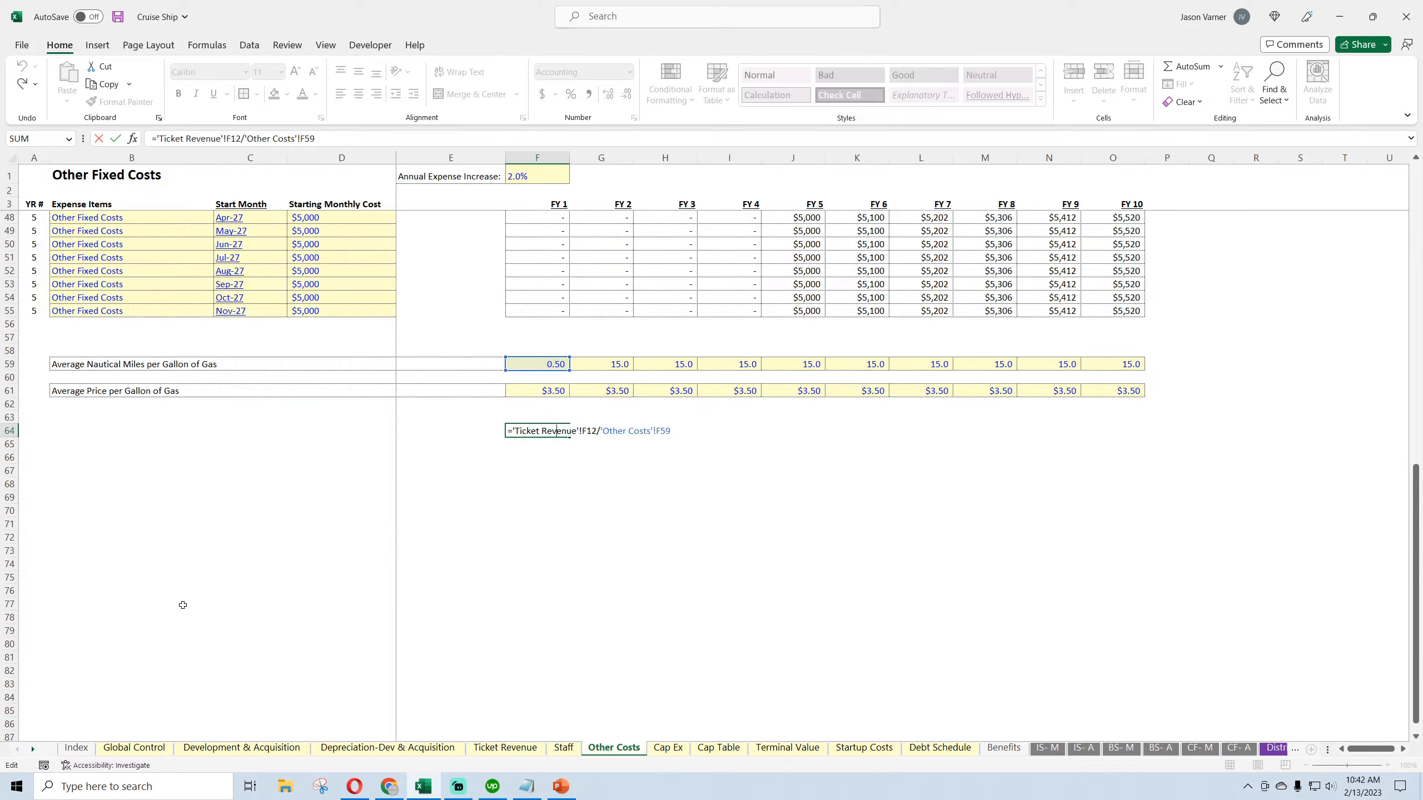
key(Return)
click(547, 432)
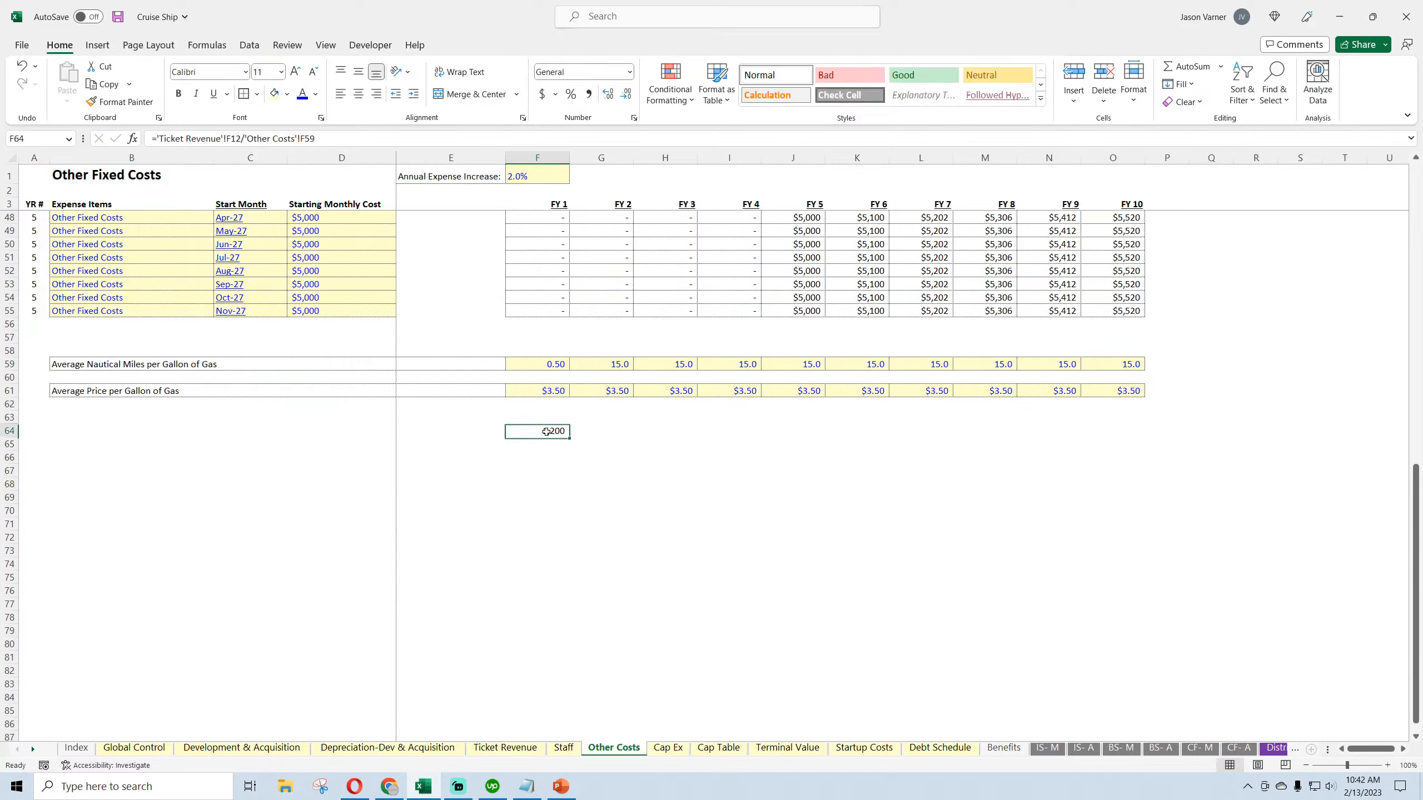
key(BackSpace)
key(Return)
click(554, 430)
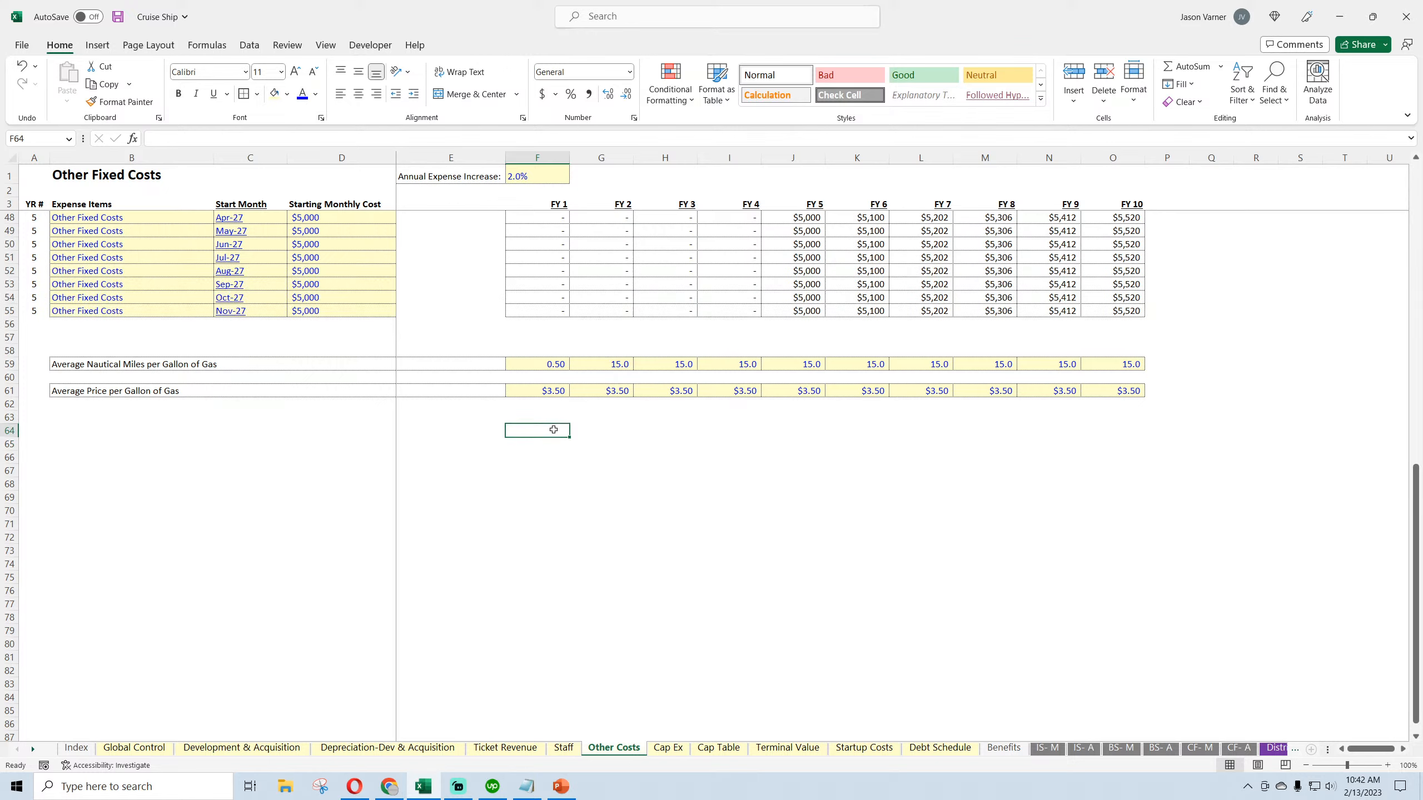
Switch to Chrome, expand the answer to "How much MPG does a cruise ship get?" and return to Excel
click(380, 793)
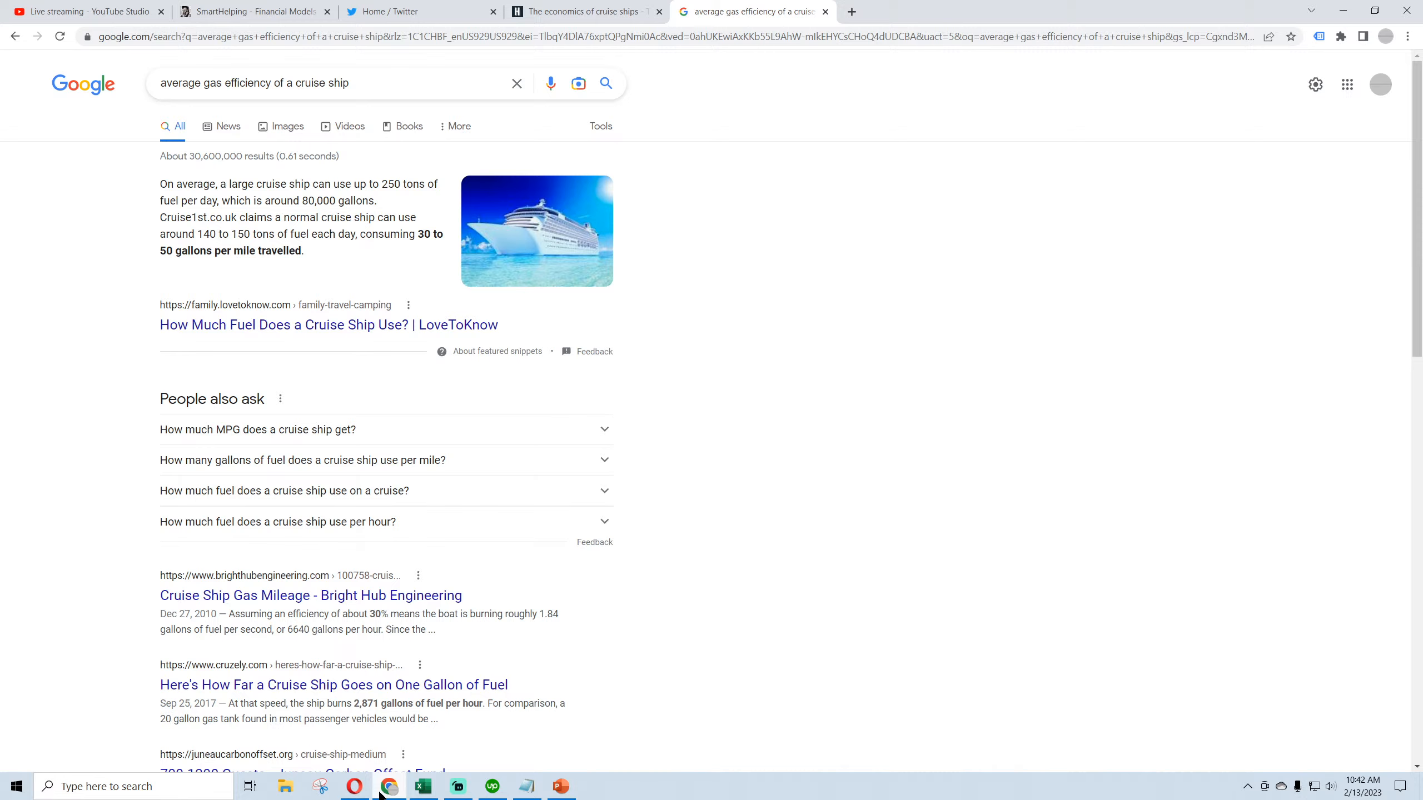
click(347, 432)
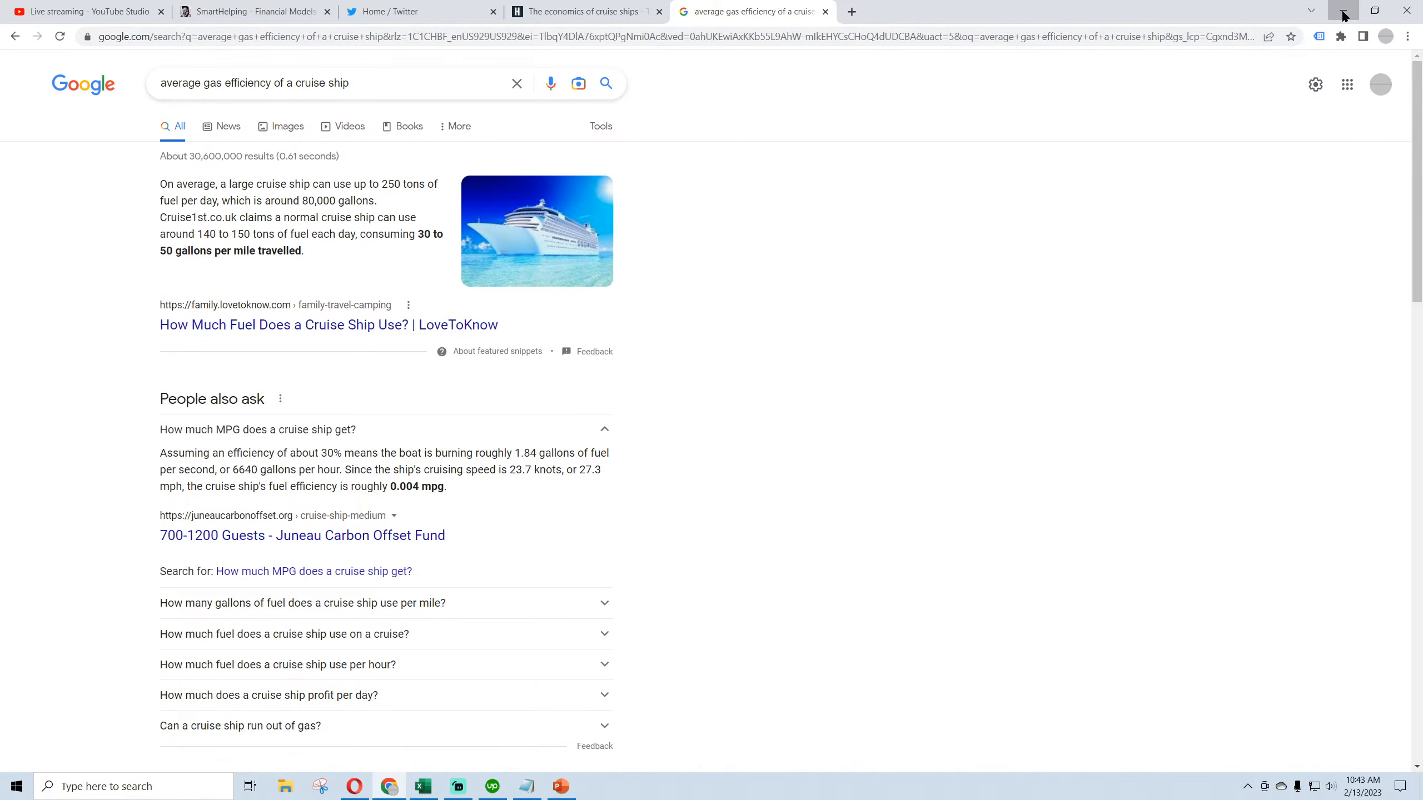
click(1344, 16)
Rename the row label in B59 as "Average MPG"
click(131, 365)
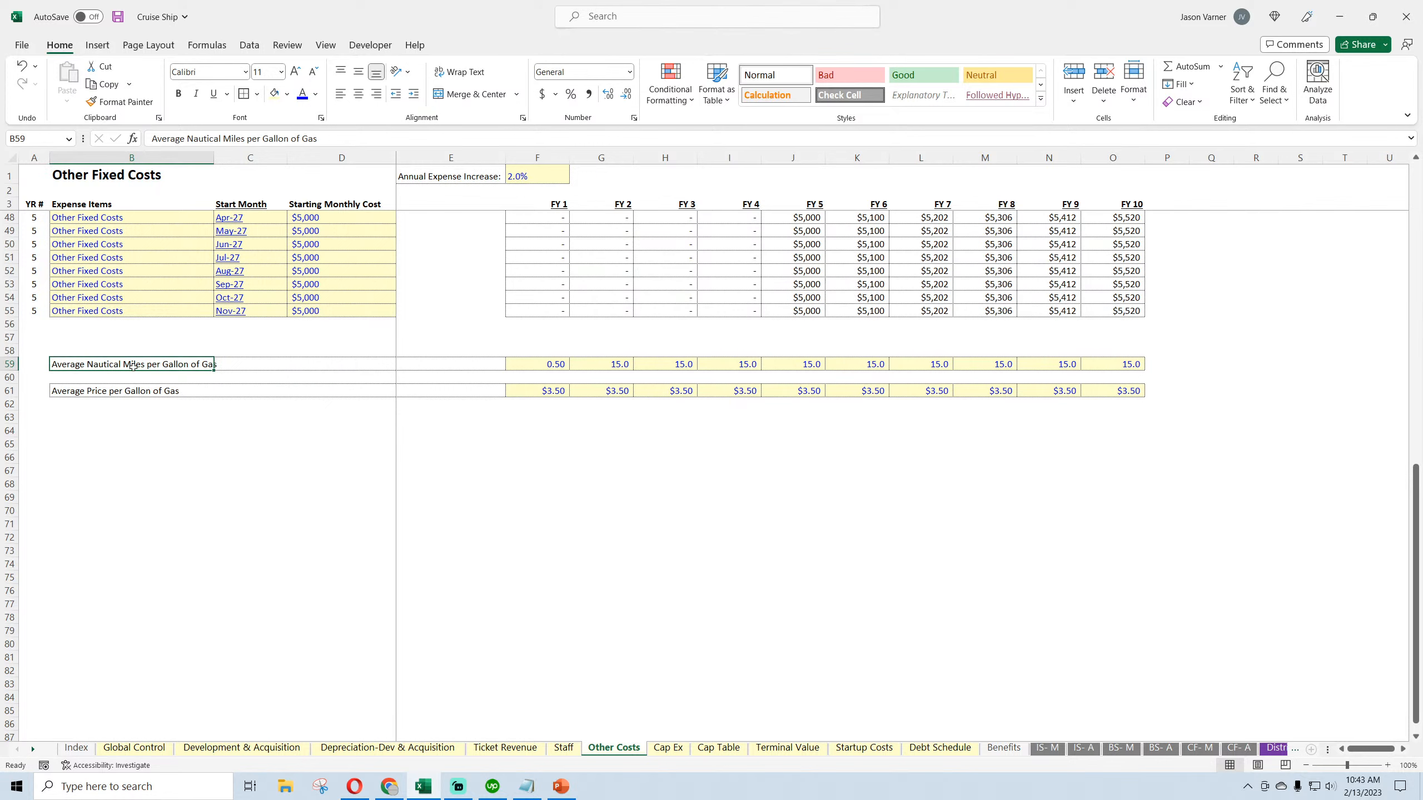
double_click(131, 364)
drag(87, 364, 216, 365)
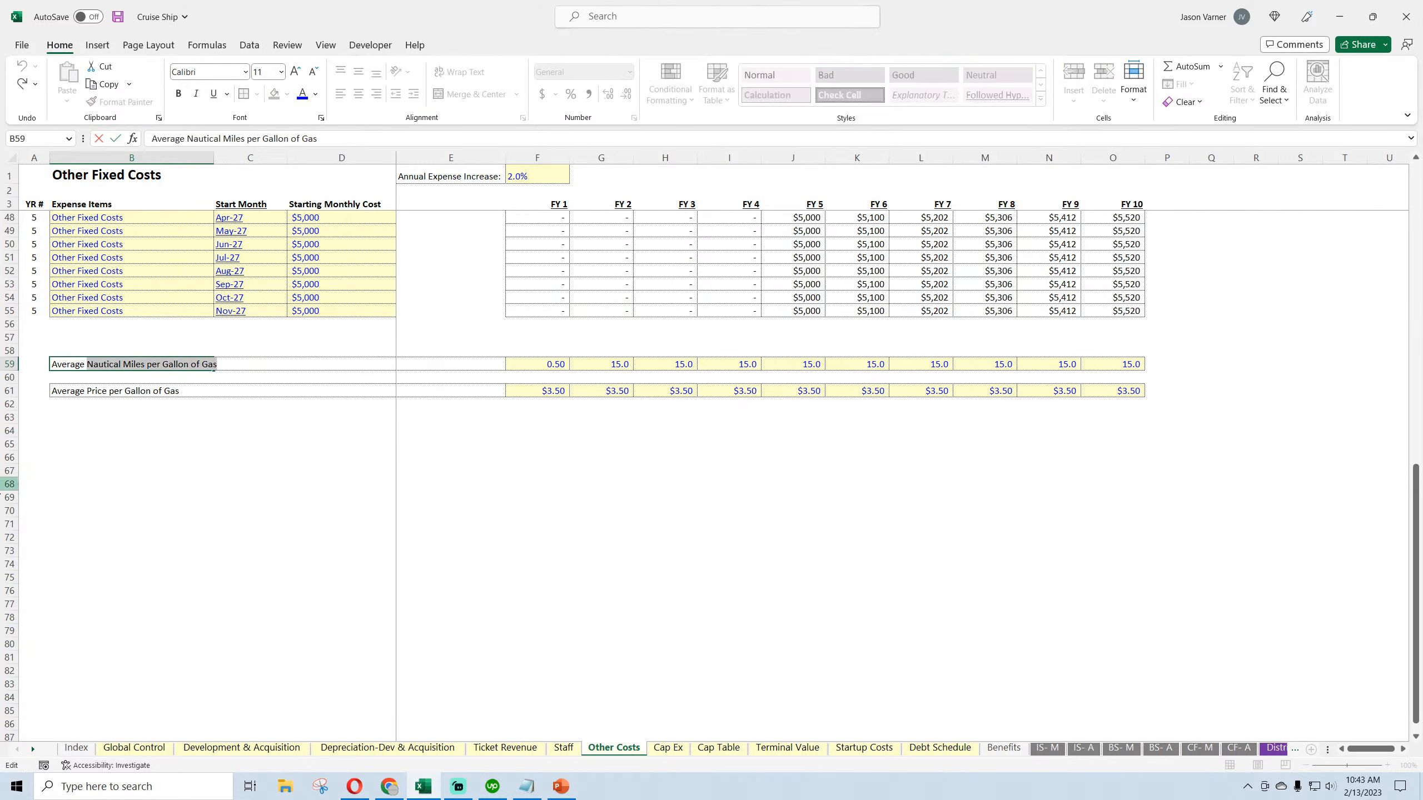
text(MPG)
key(Return)
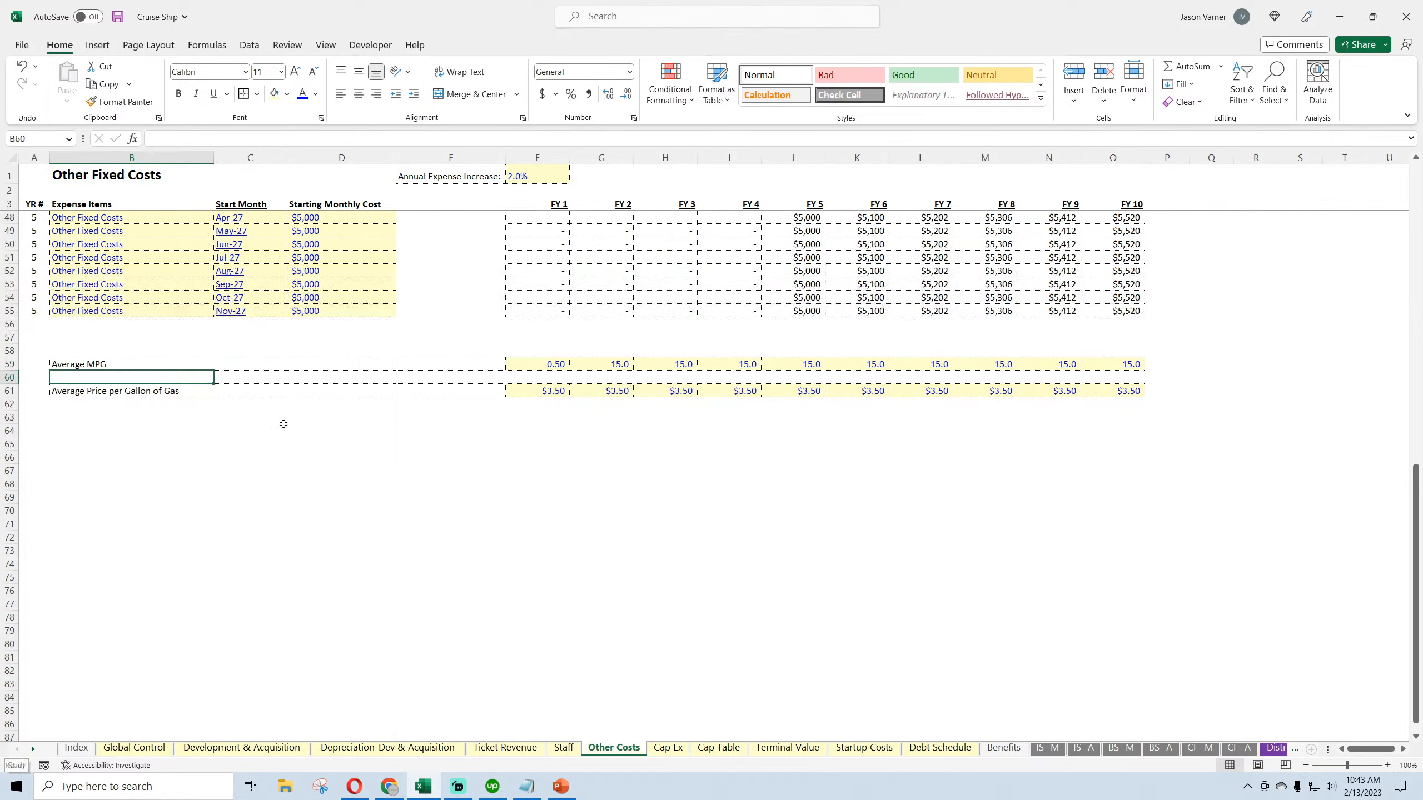
Set the FY 1 average MPG in F59 to 0.004
click(563, 370)
text(0.0)
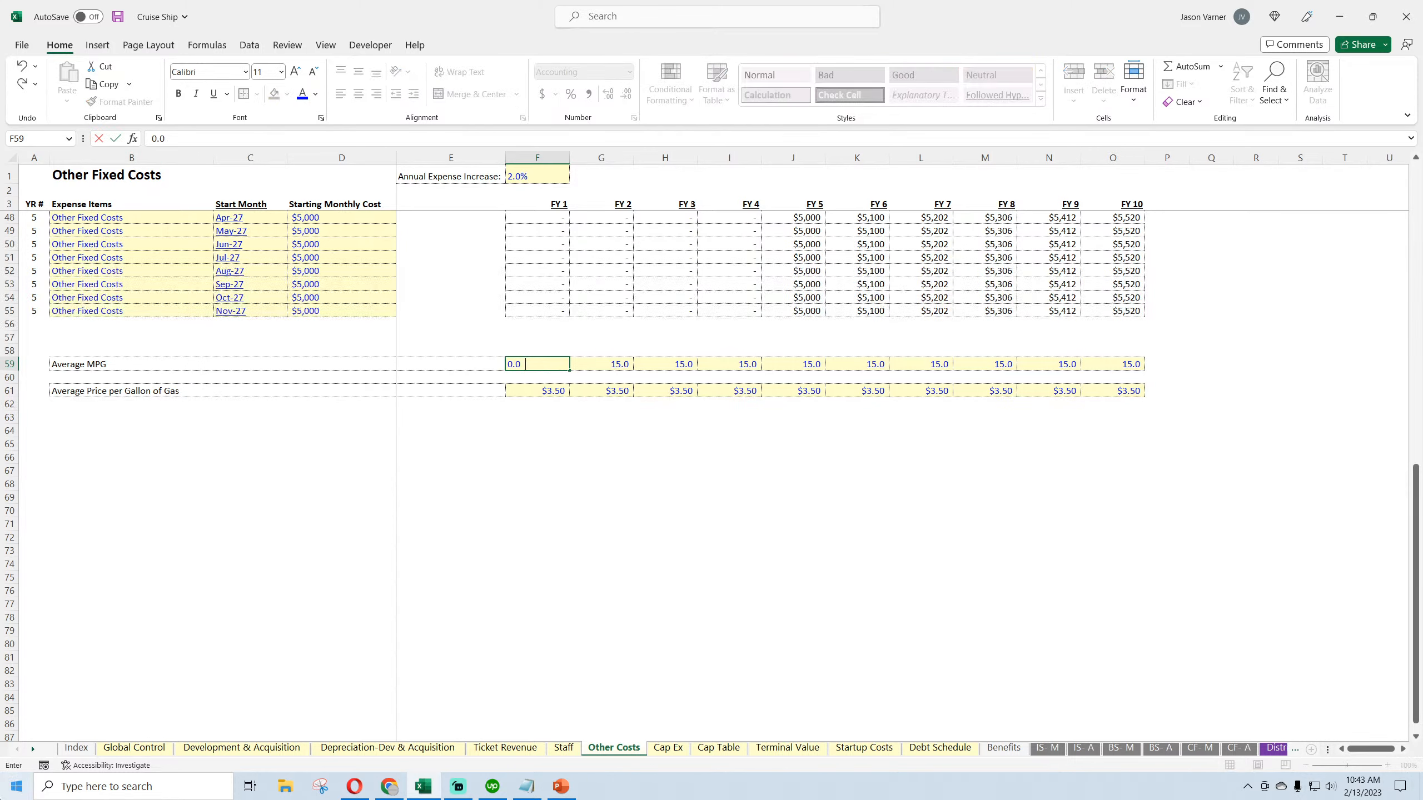
text(04)
key(ctrl+Return)
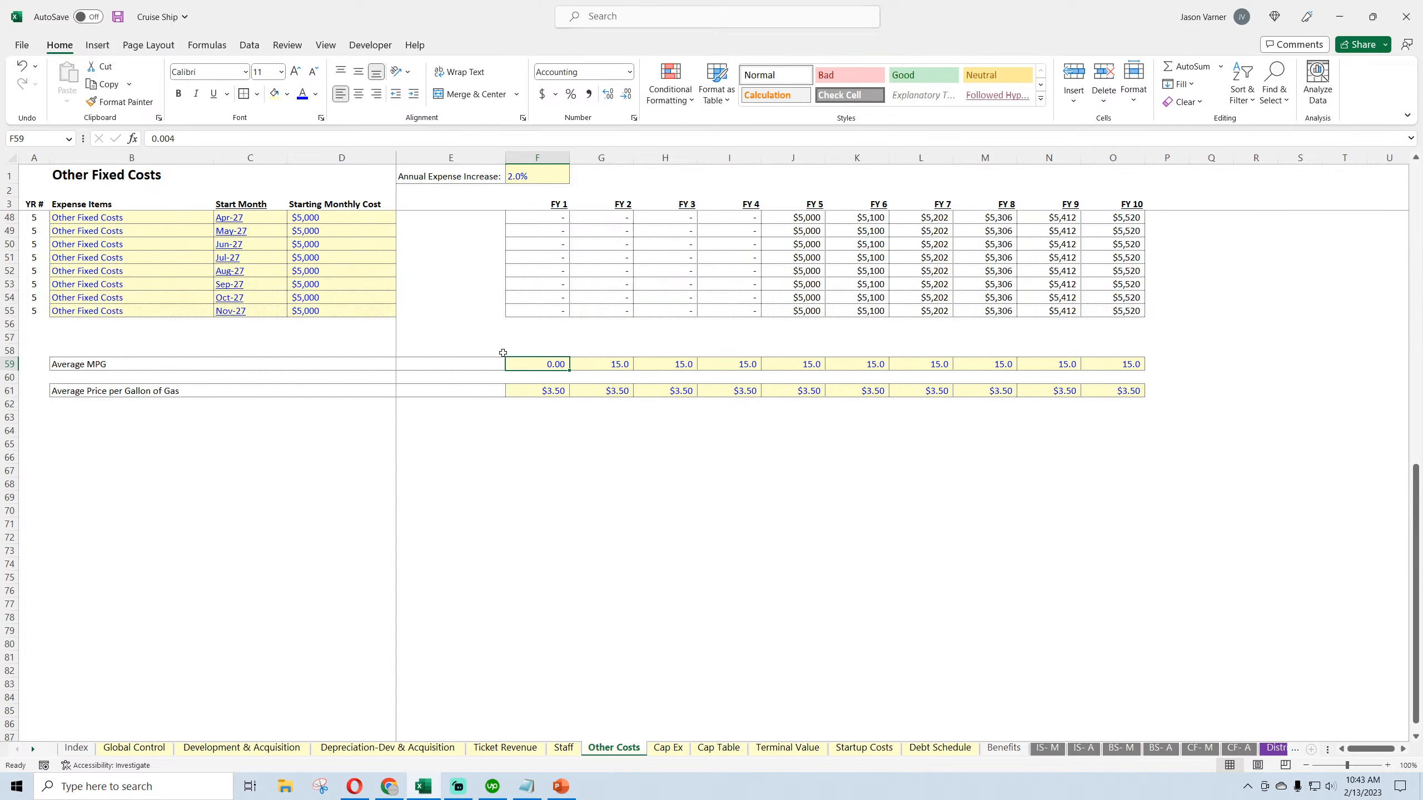
Format F59 as Accounting with 4 decimal places and no currency symbol
click(634, 118)
click(842, 234)
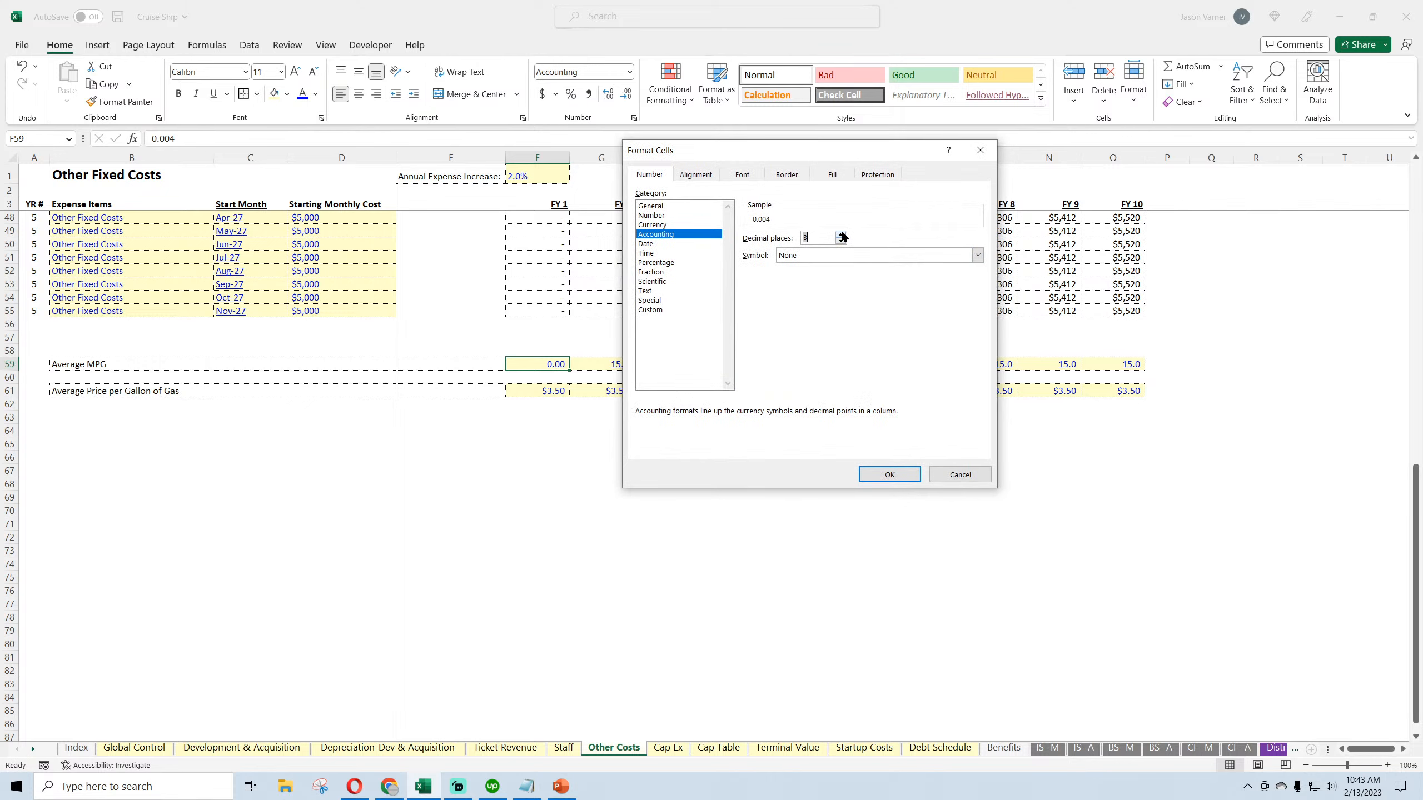
click(884, 475)
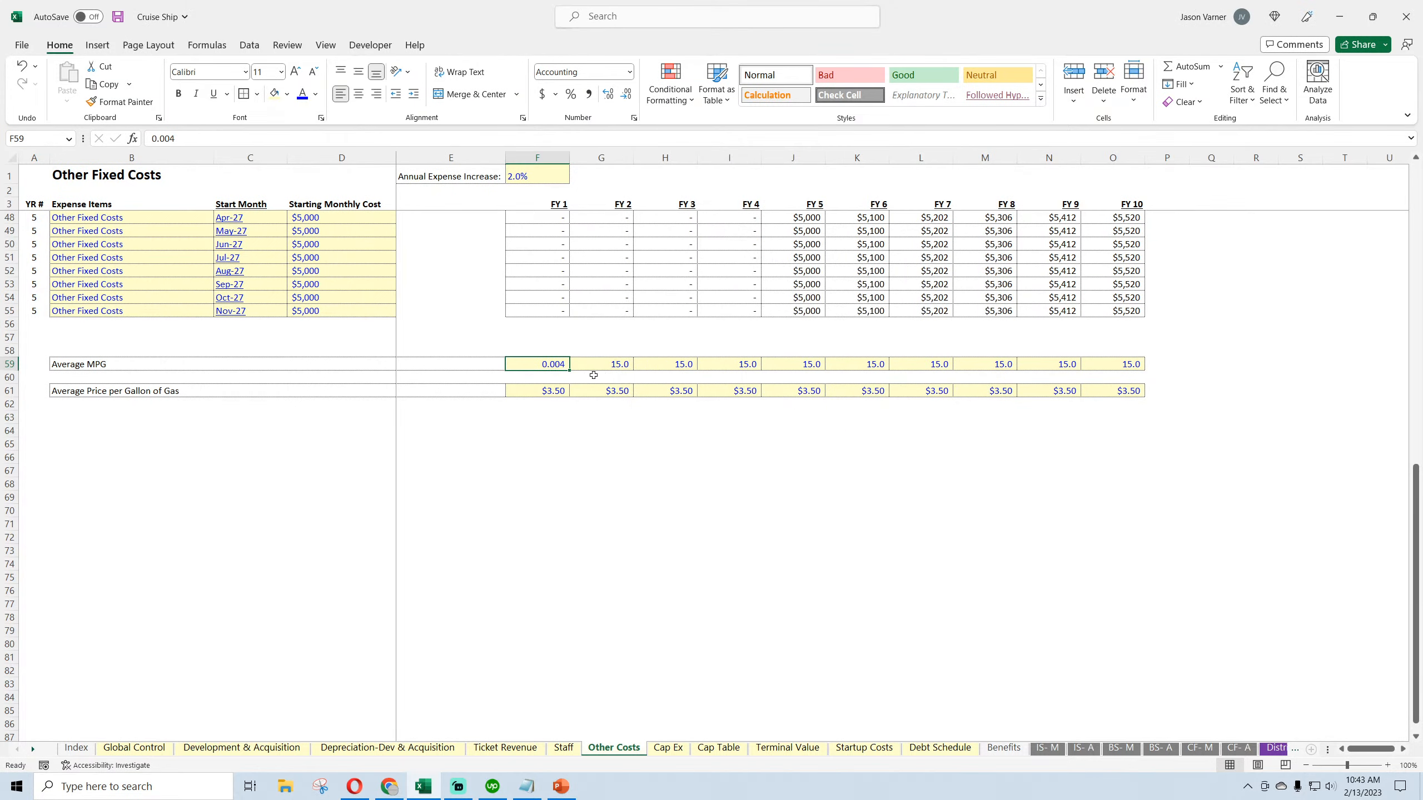
click(634, 118)
click(842, 235)
click(890, 474)
Fill the FY 1 average MPG value and format across row 59 through FY 10
drag(570, 371, 1115, 380)
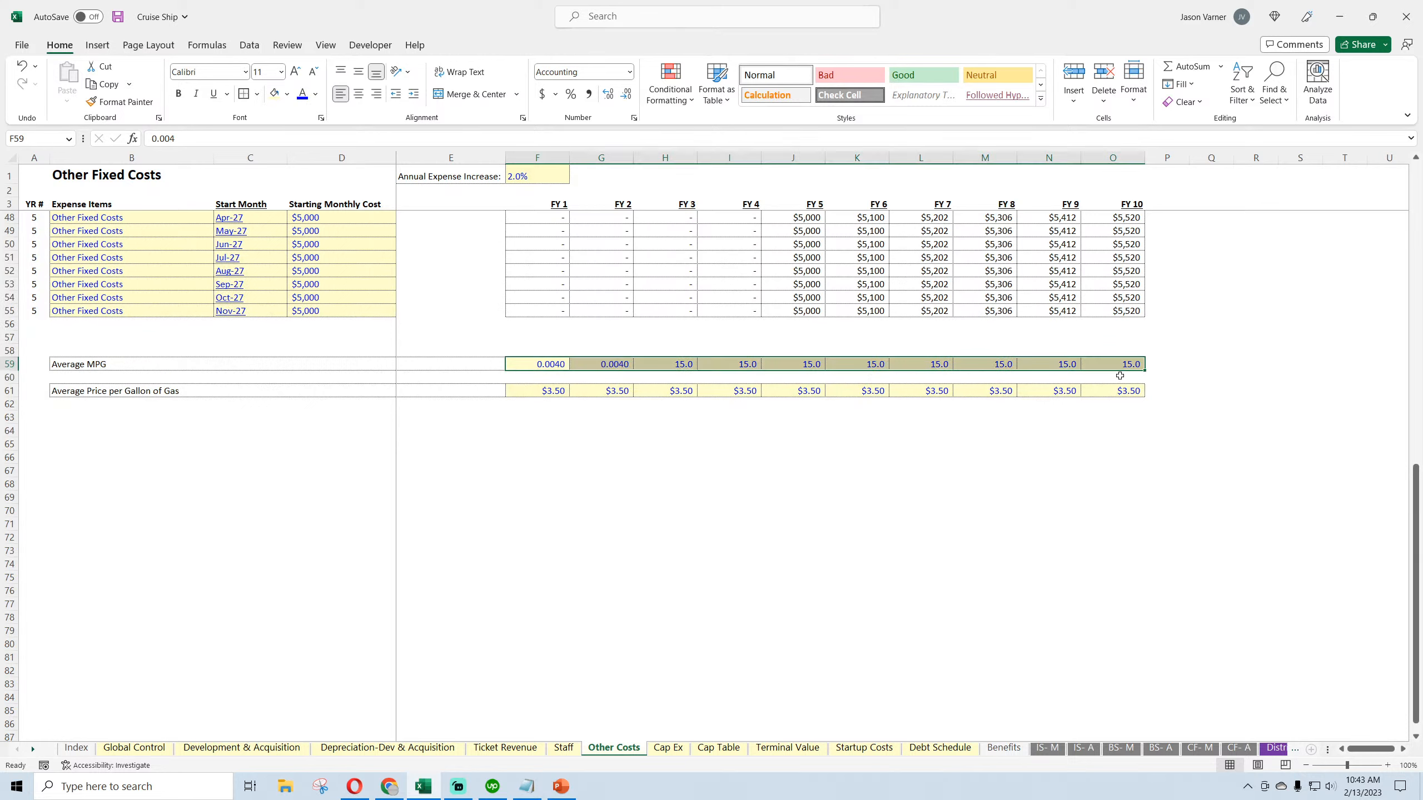
click(512, 550)
click(546, 364)
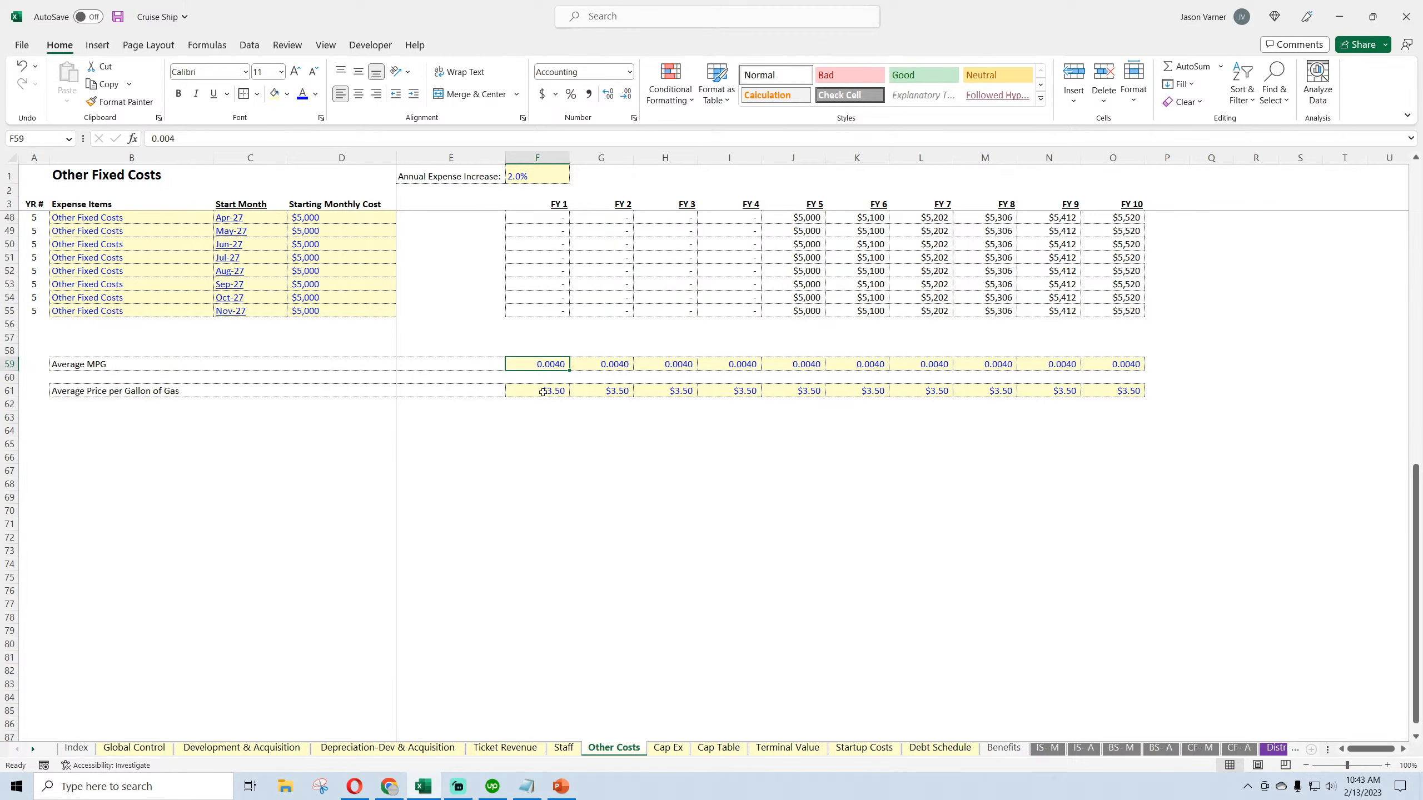
Calculate the gallons needed for 10 miles in F63 with the formula =10/F59
click(543, 416)
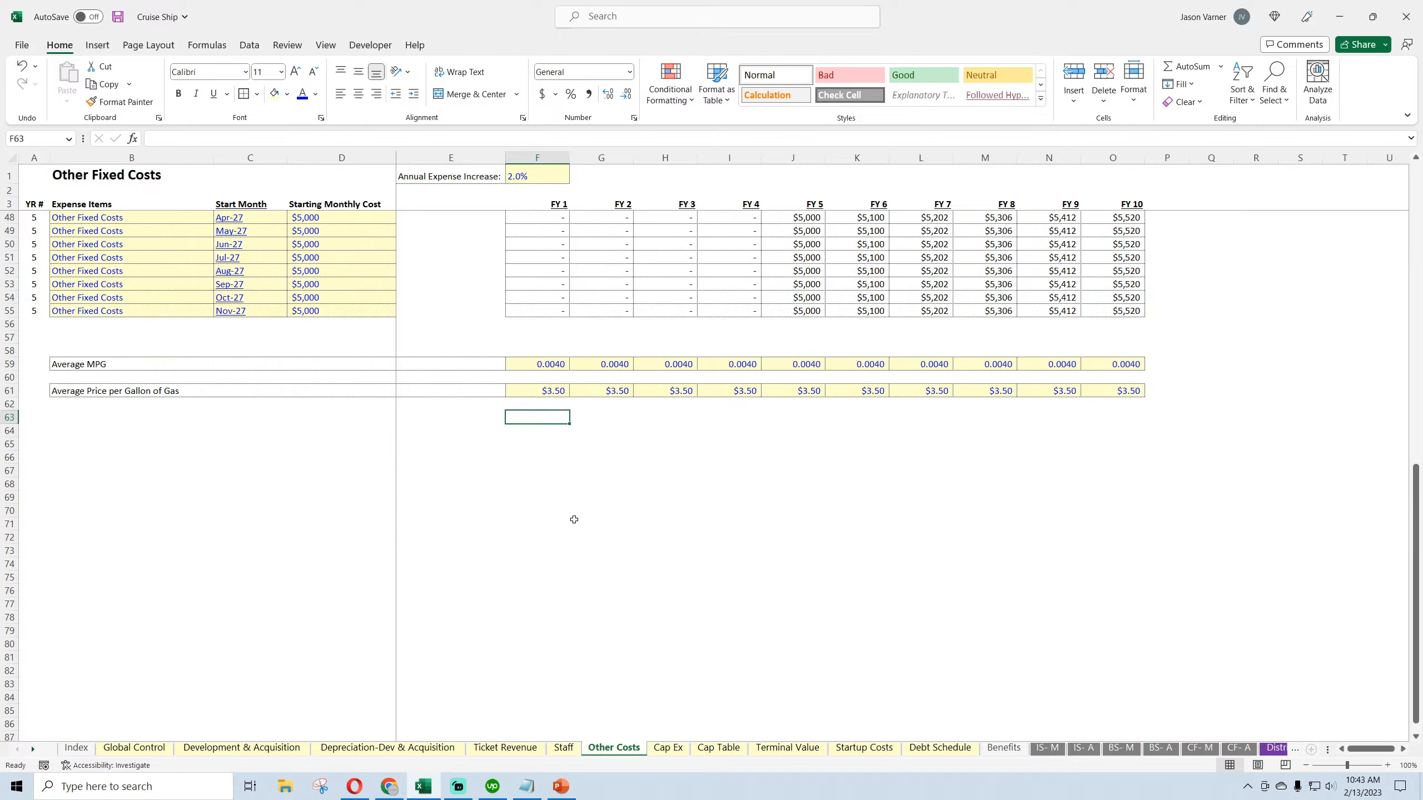
text(=10/)
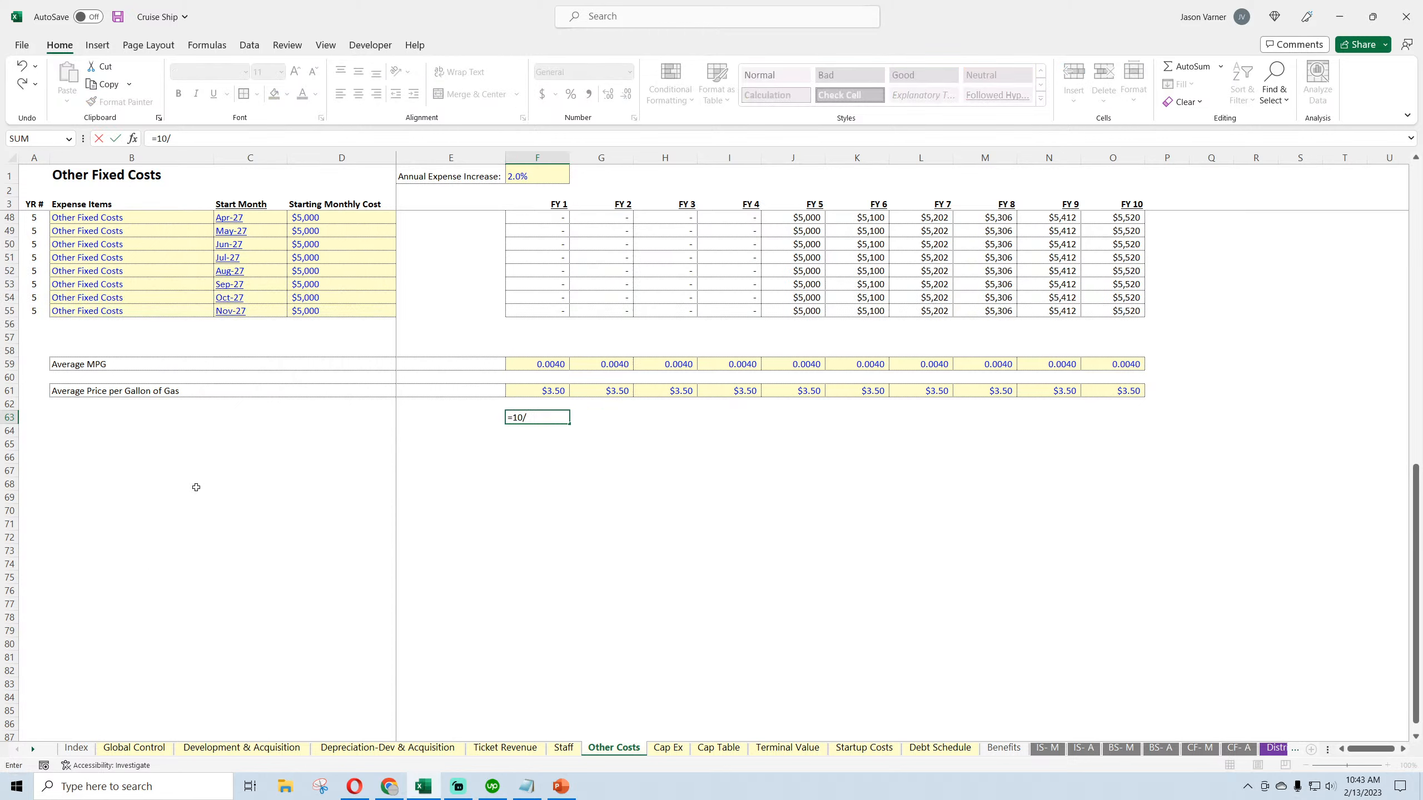
click(525, 364)
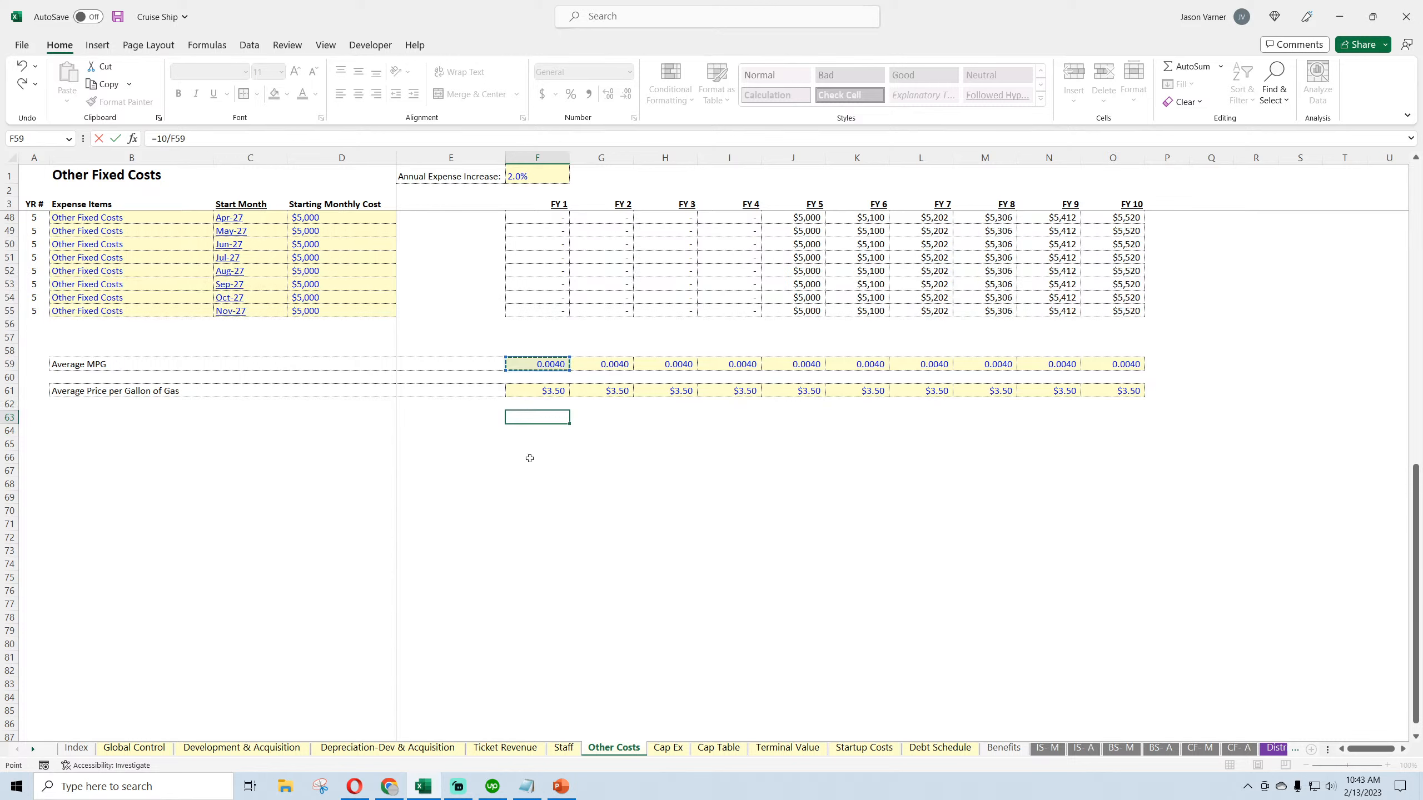
key(Return)
key(Up)
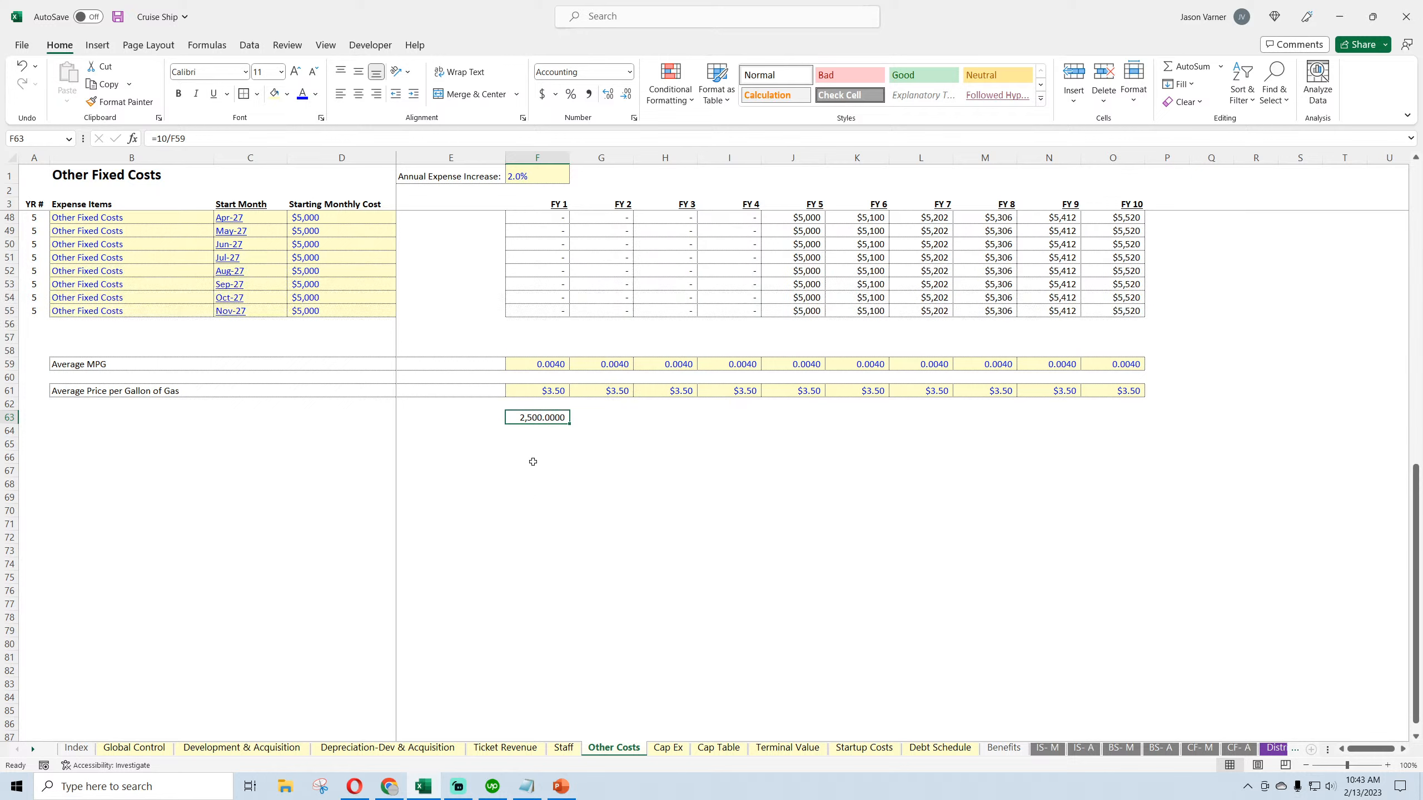
Calculate the fuel cost of those gallons in F65 with the formula =F63*F61
click(535, 444)
text(=)
click(548, 418)
text(*)
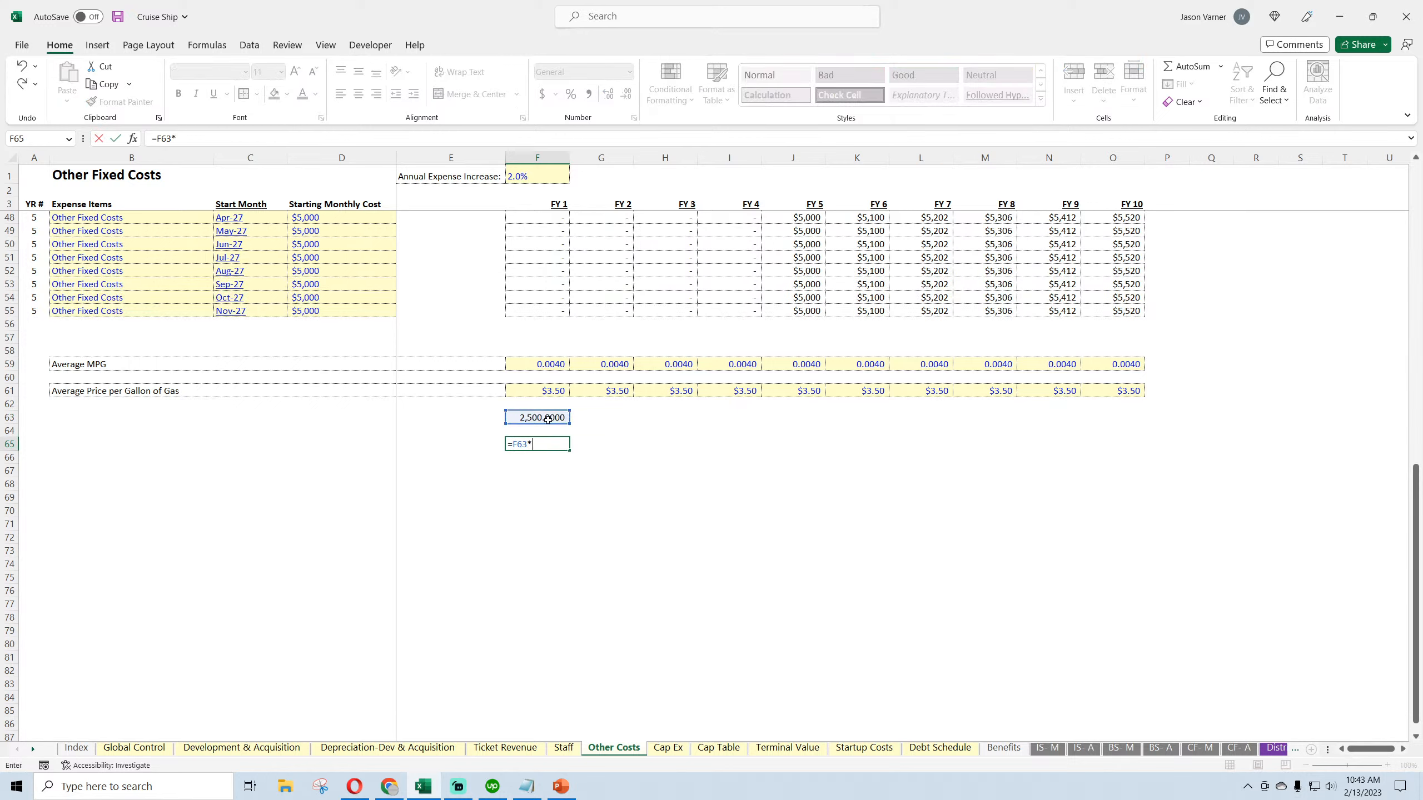
click(547, 391)
key(Return)
click(557, 445)
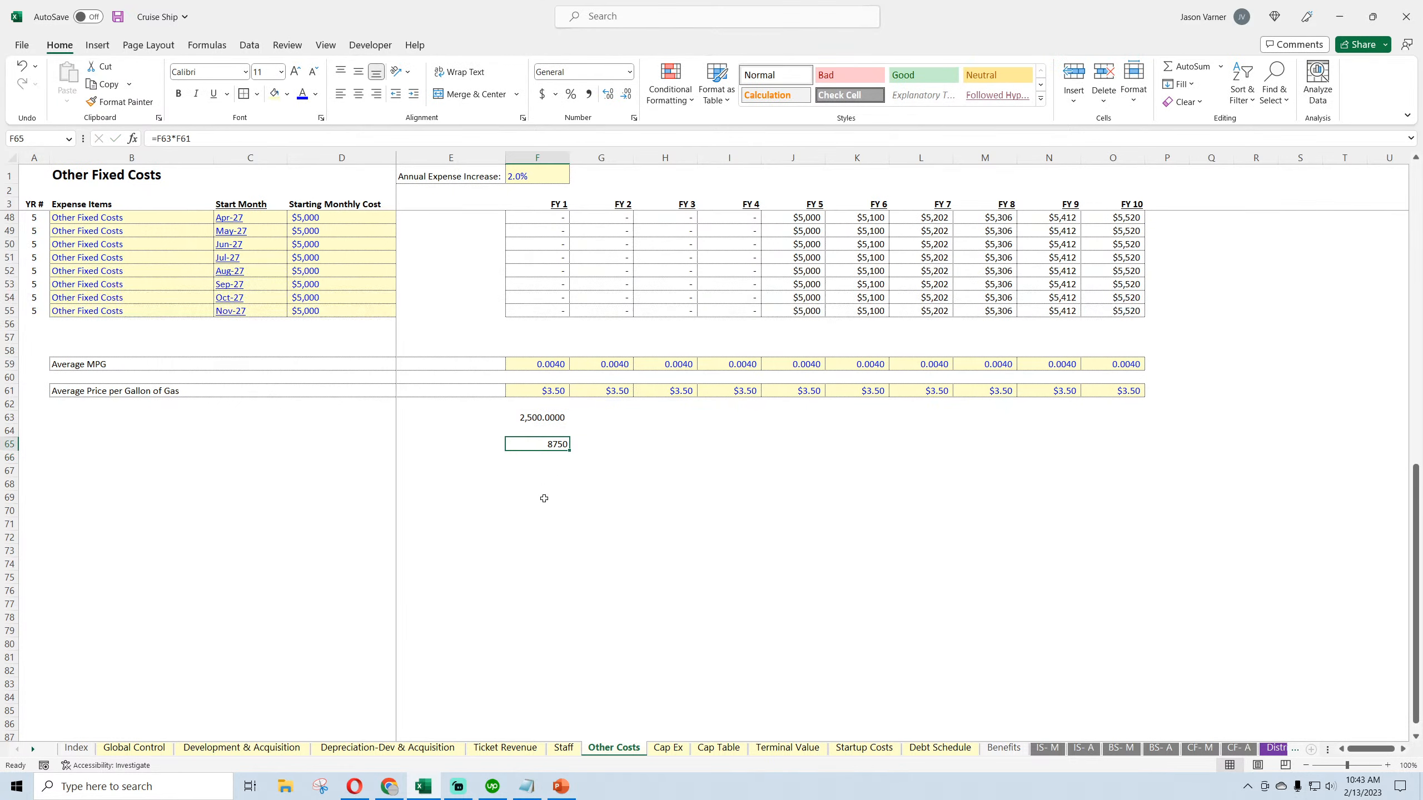
Switch to Chrome to reread the cruise ship MPG answer and open the Calculator app
click(387, 790)
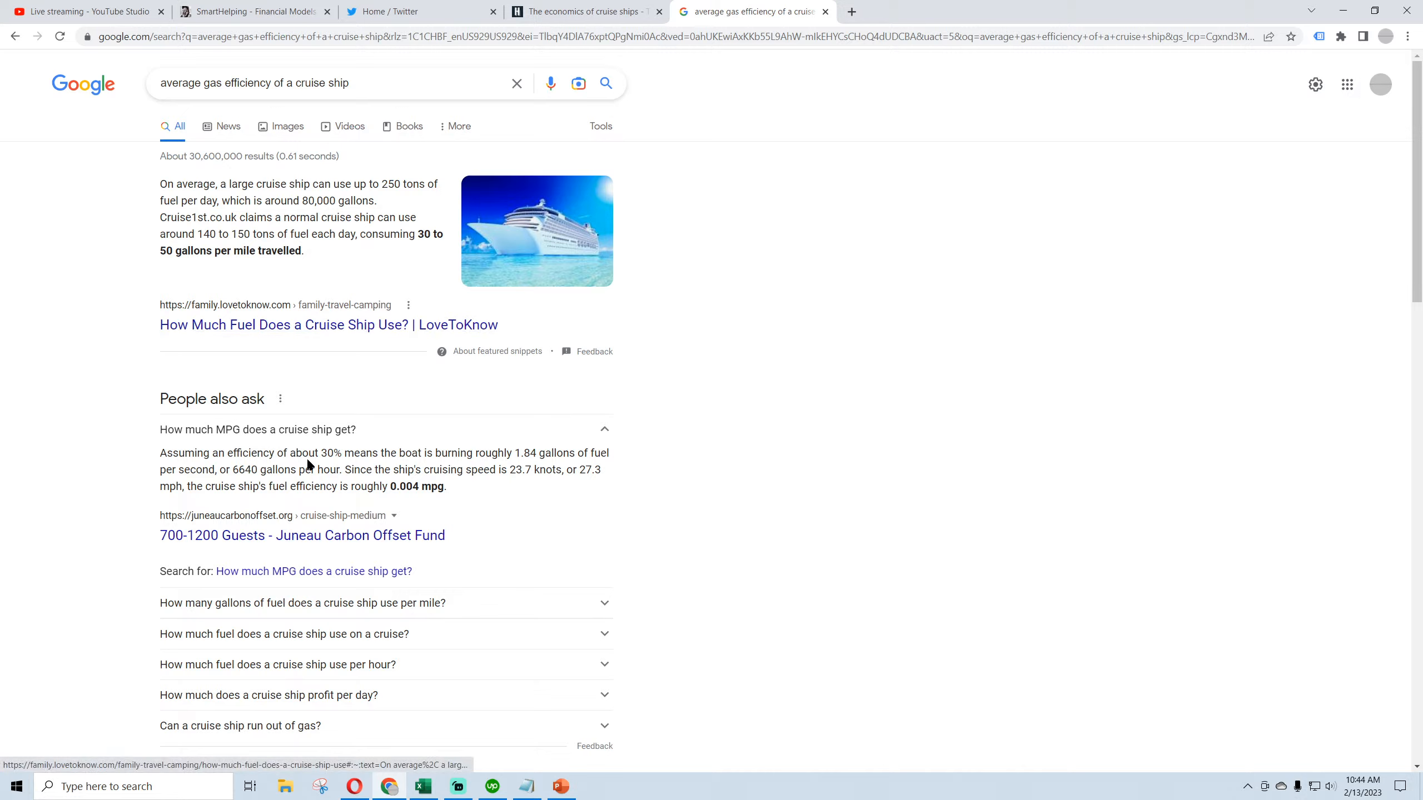
click(142, 791)
text(calc)
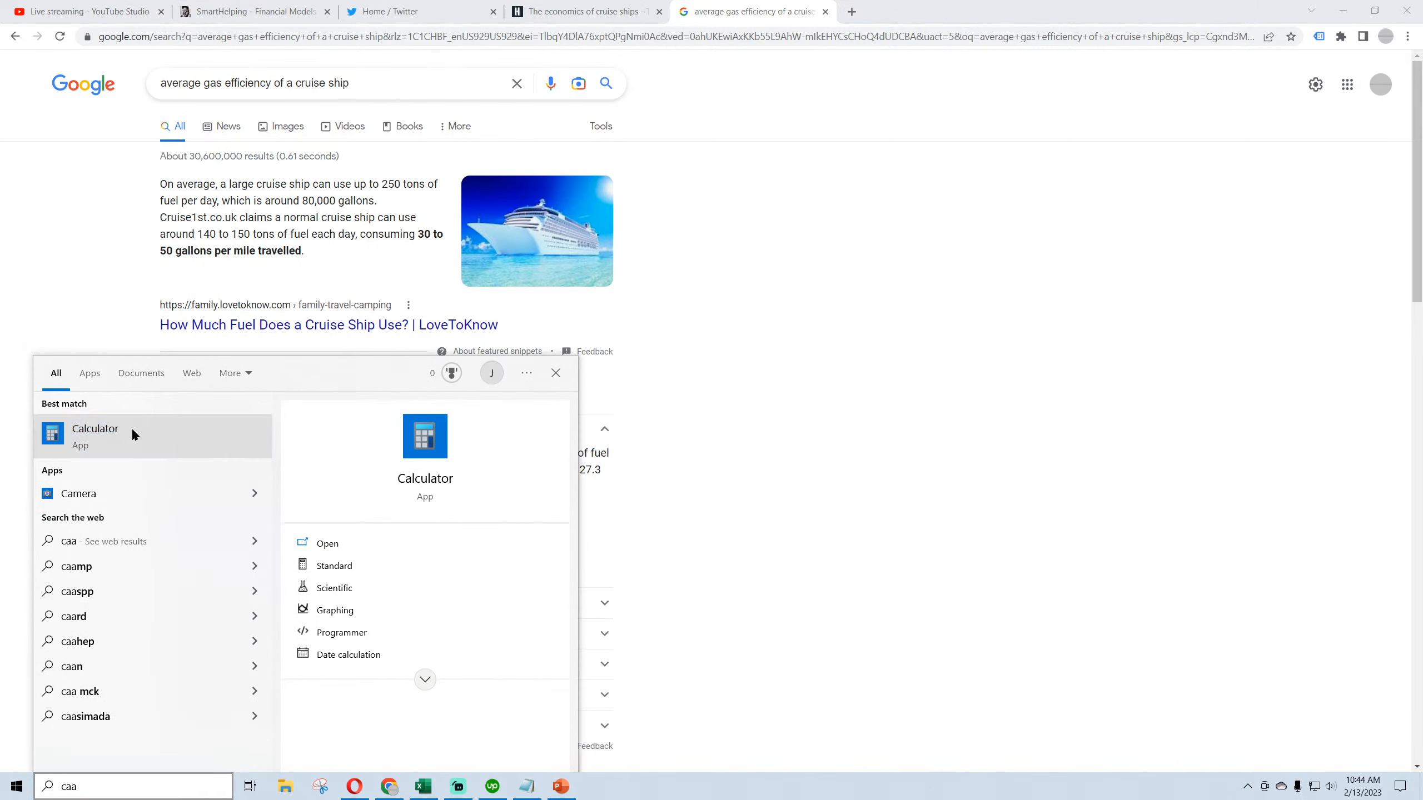
click(130, 430)
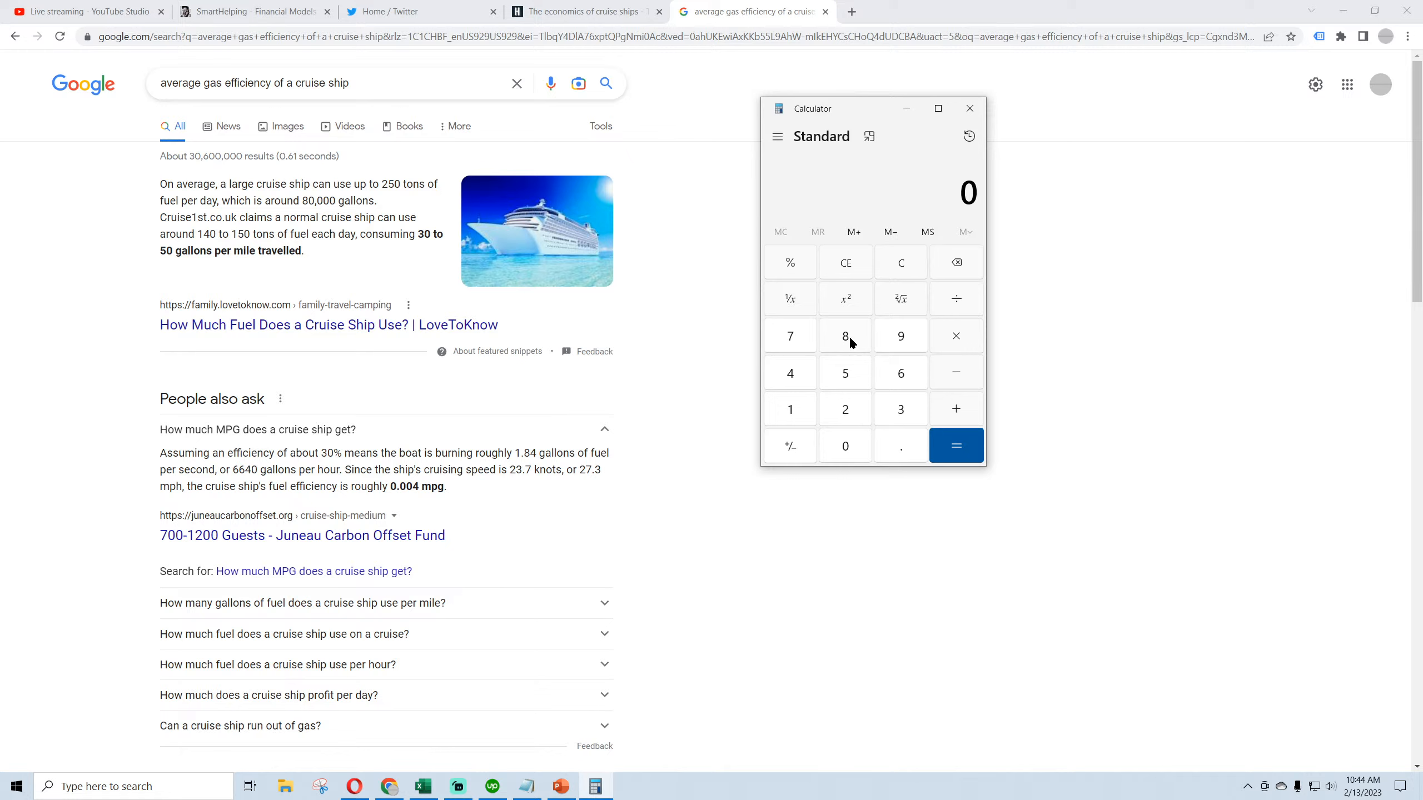
Divide 40 by 80,000 in the Calculator, then close it
click(792, 380)
click(848, 441)
click(951, 314)
click(847, 335)
click(843, 452)
double_click(844, 451)
click(843, 451)
click(956, 446)
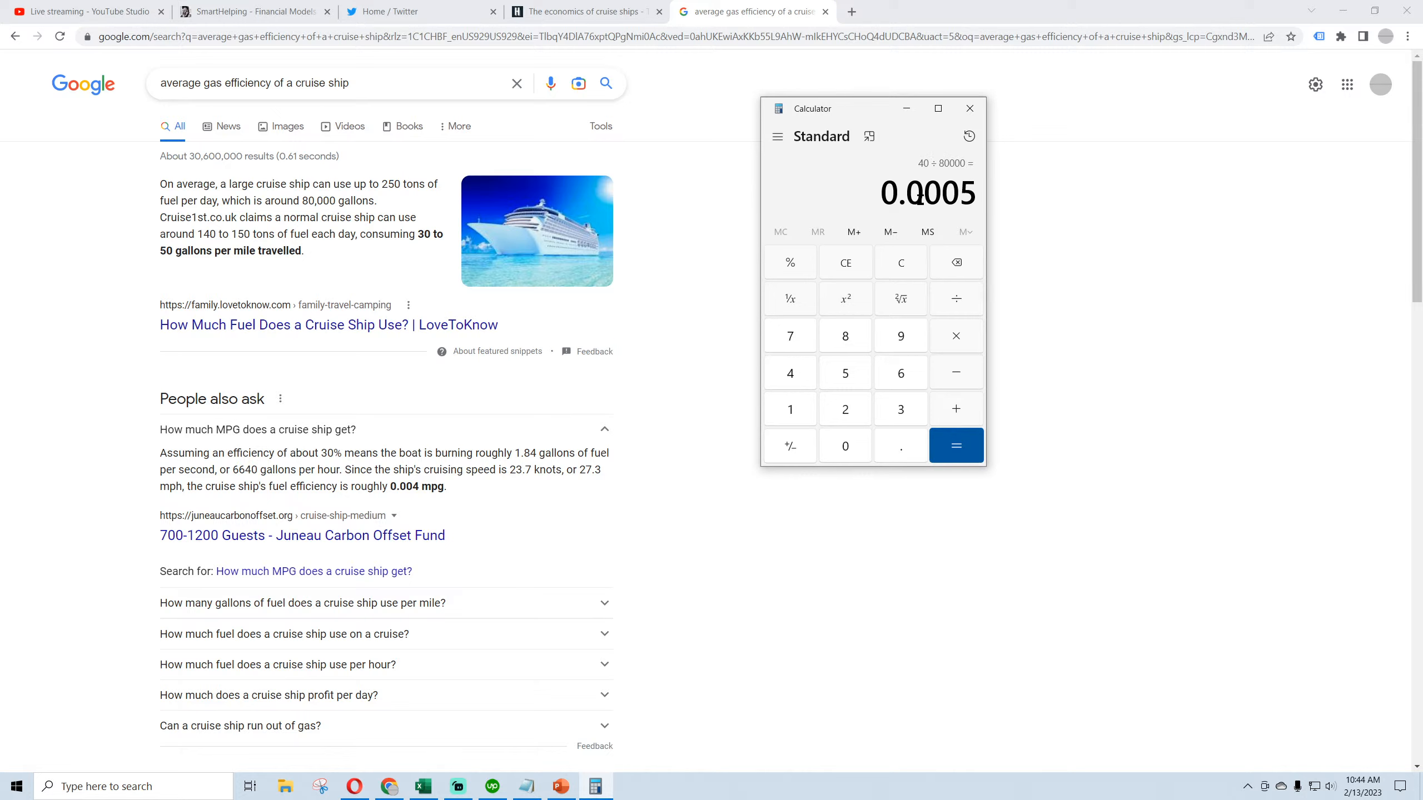
click(970, 109)
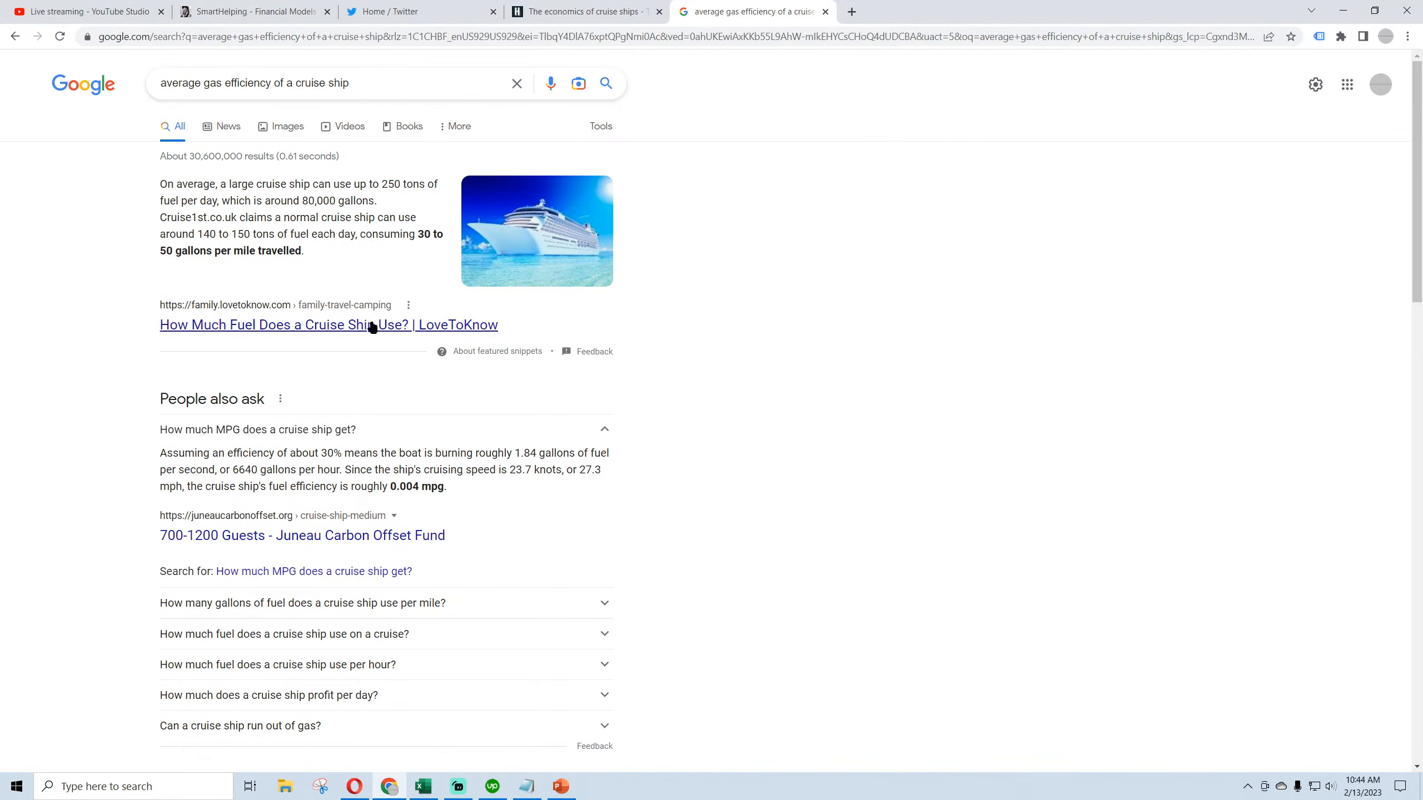
Open the LoveToKnow article on how much fuel a cruise ship uses and place a reopened Calculator beside its text
click(327, 325)
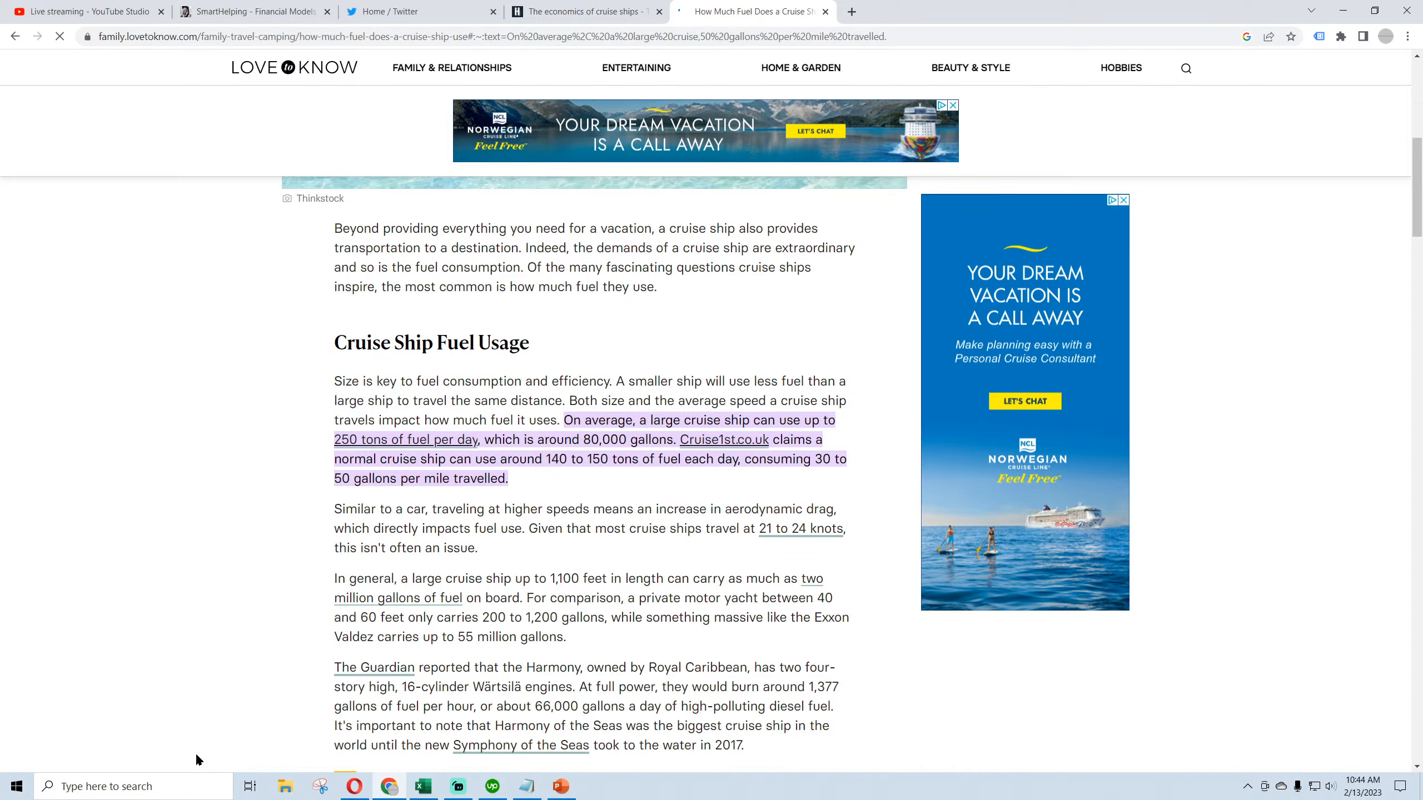
click(196, 786)
text(calculator)
click(126, 438)
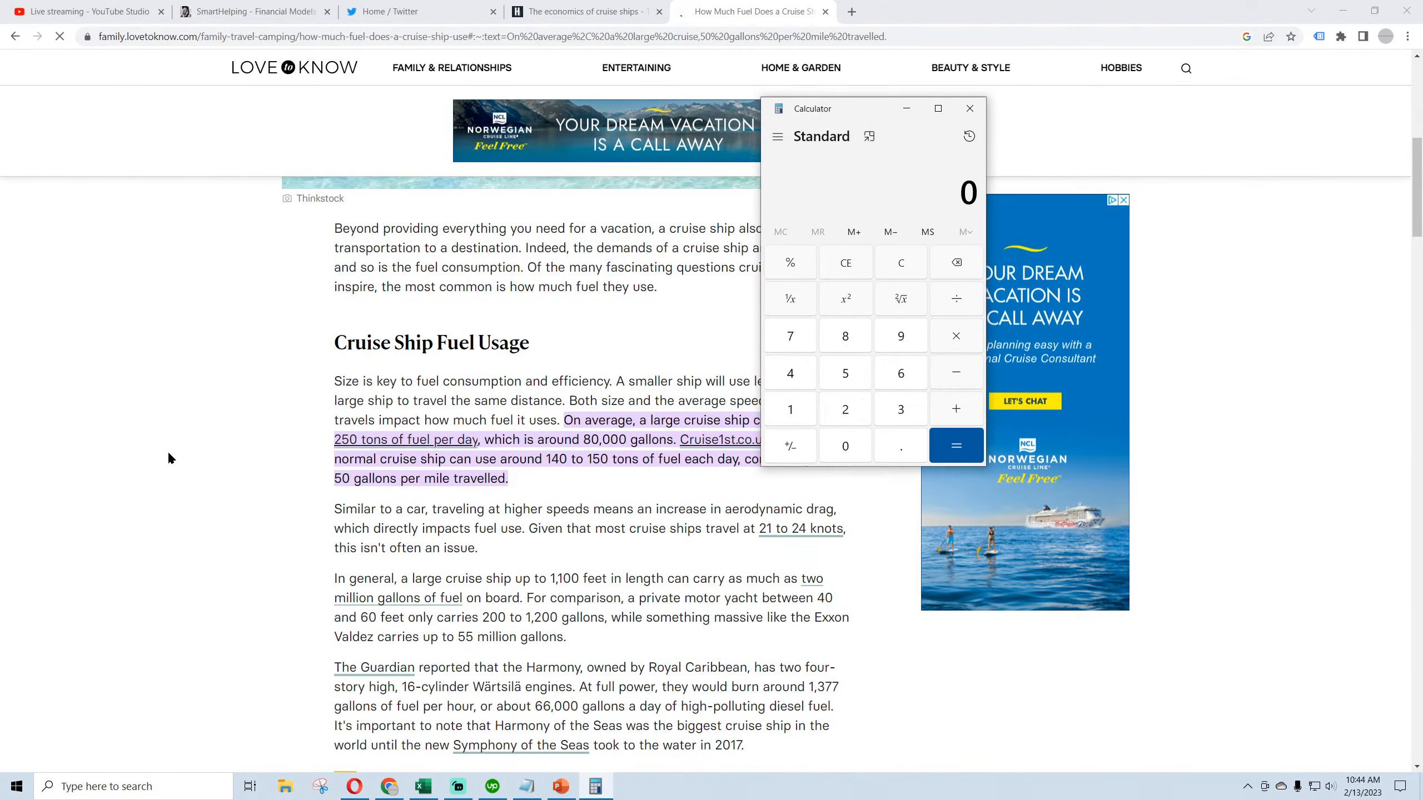
drag(862, 109, 990, 246)
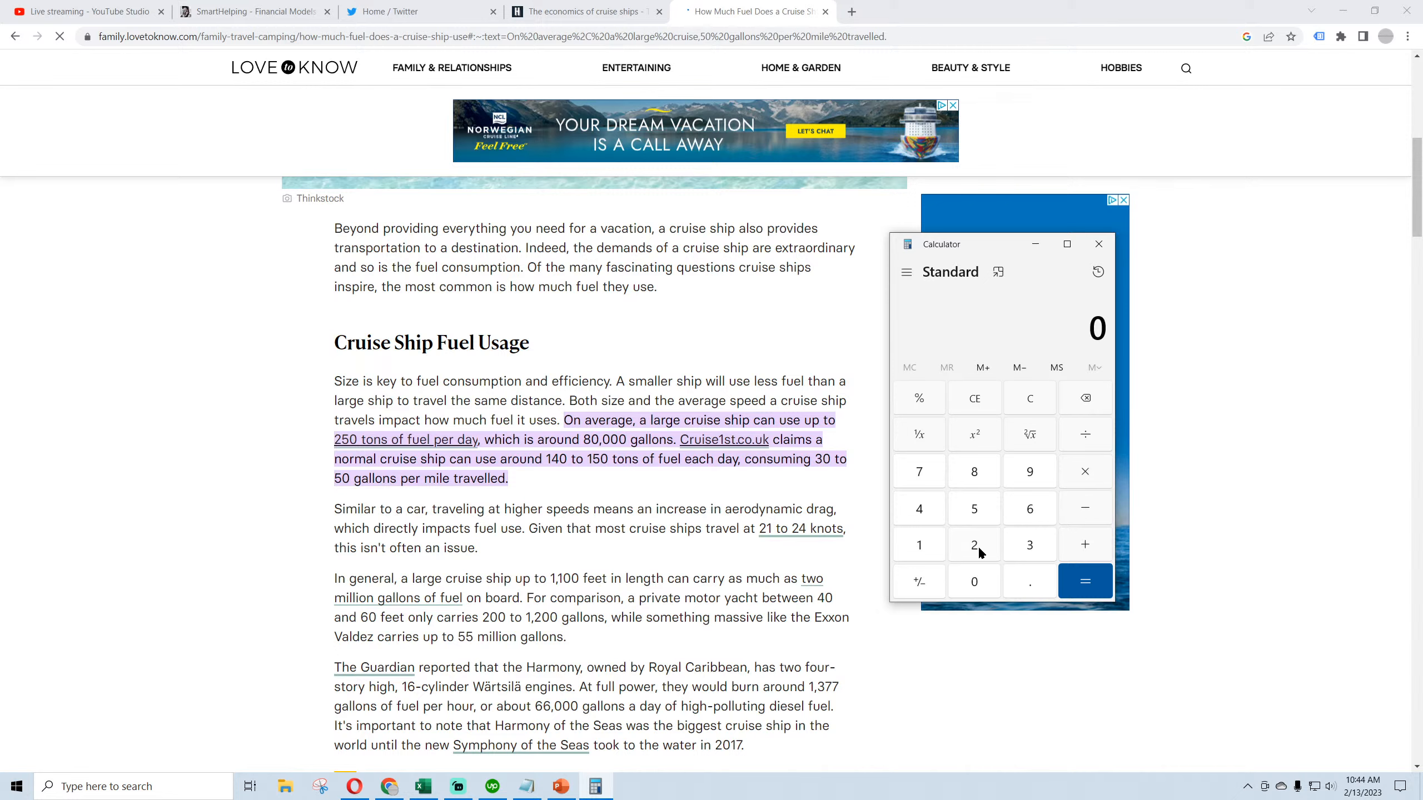
Calculate the gallons per ton of fuel by dividing 80,000 by 250
click(978, 471)
click(974, 586)
triple_click(974, 586)
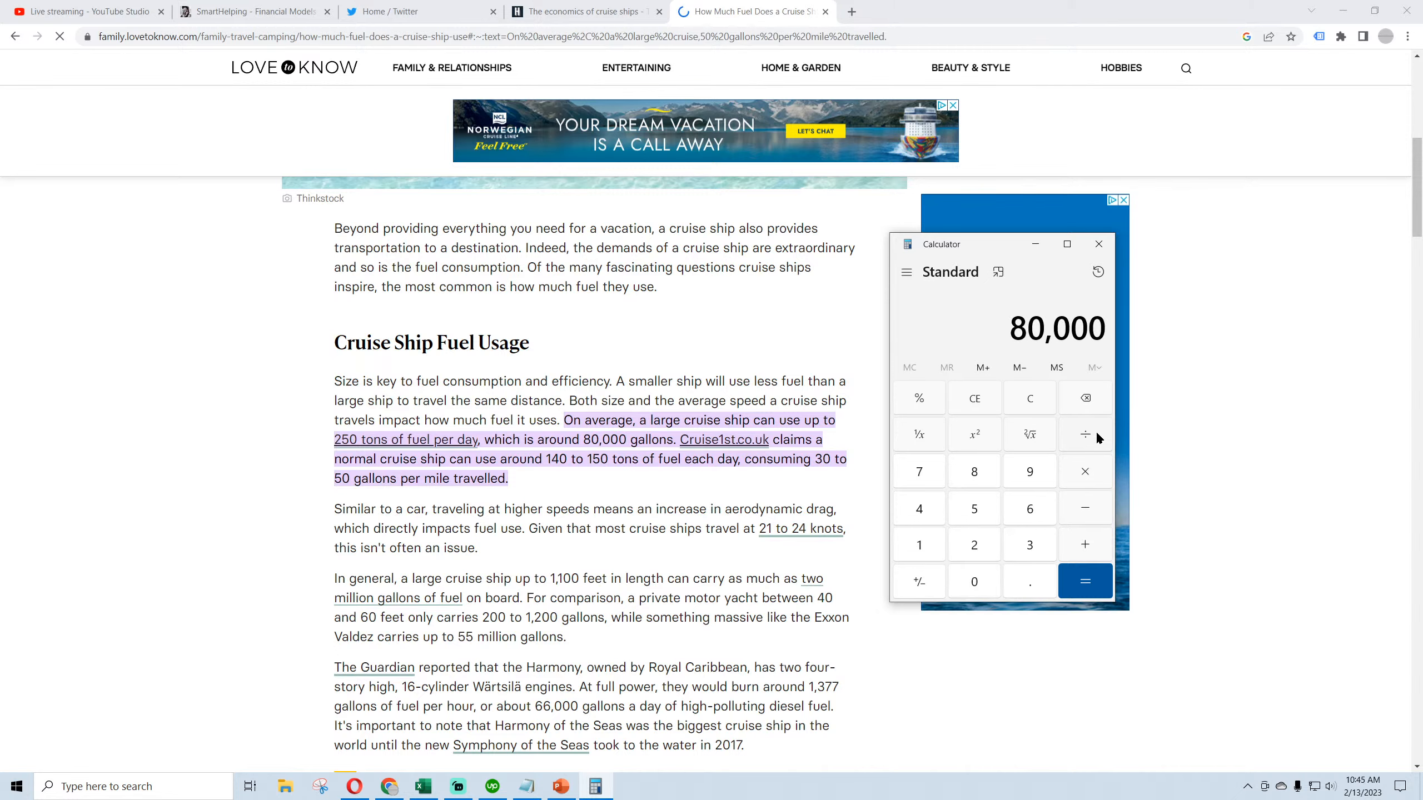
click(1087, 432)
click(977, 554)
click(974, 509)
click(975, 581)
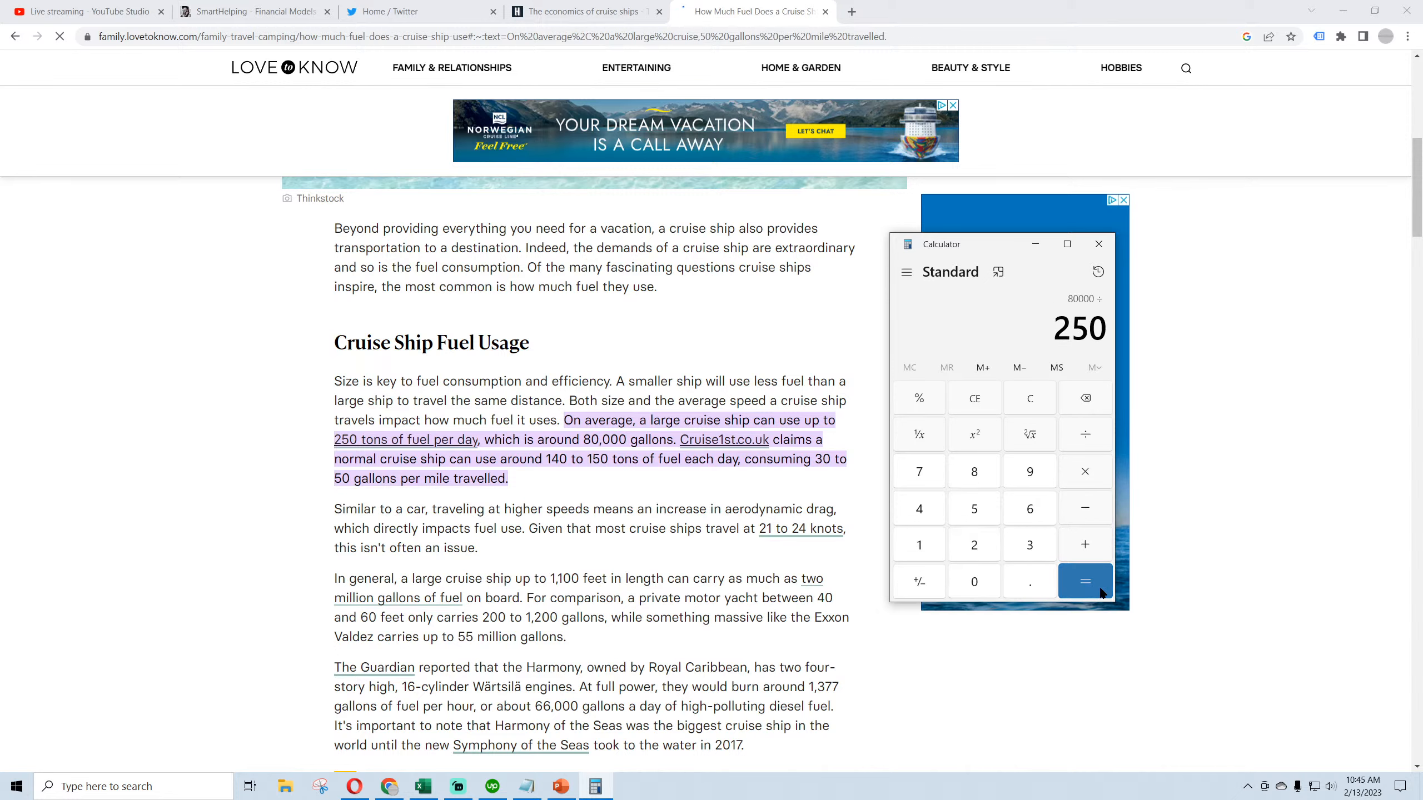
click(1097, 590)
Multiply the gallons per ton by 145 tons to get a normal ship's daily fuel use
click(1081, 466)
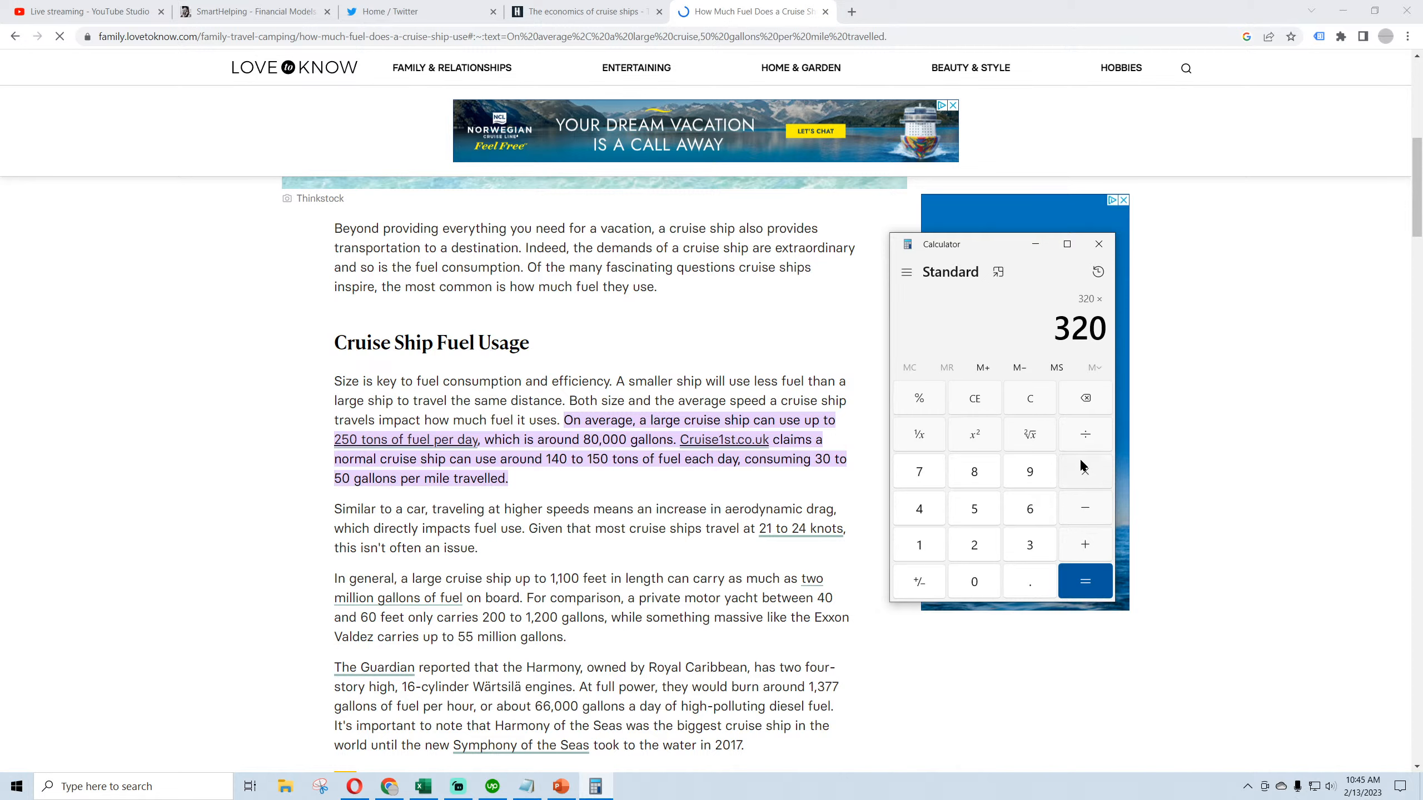
click(922, 544)
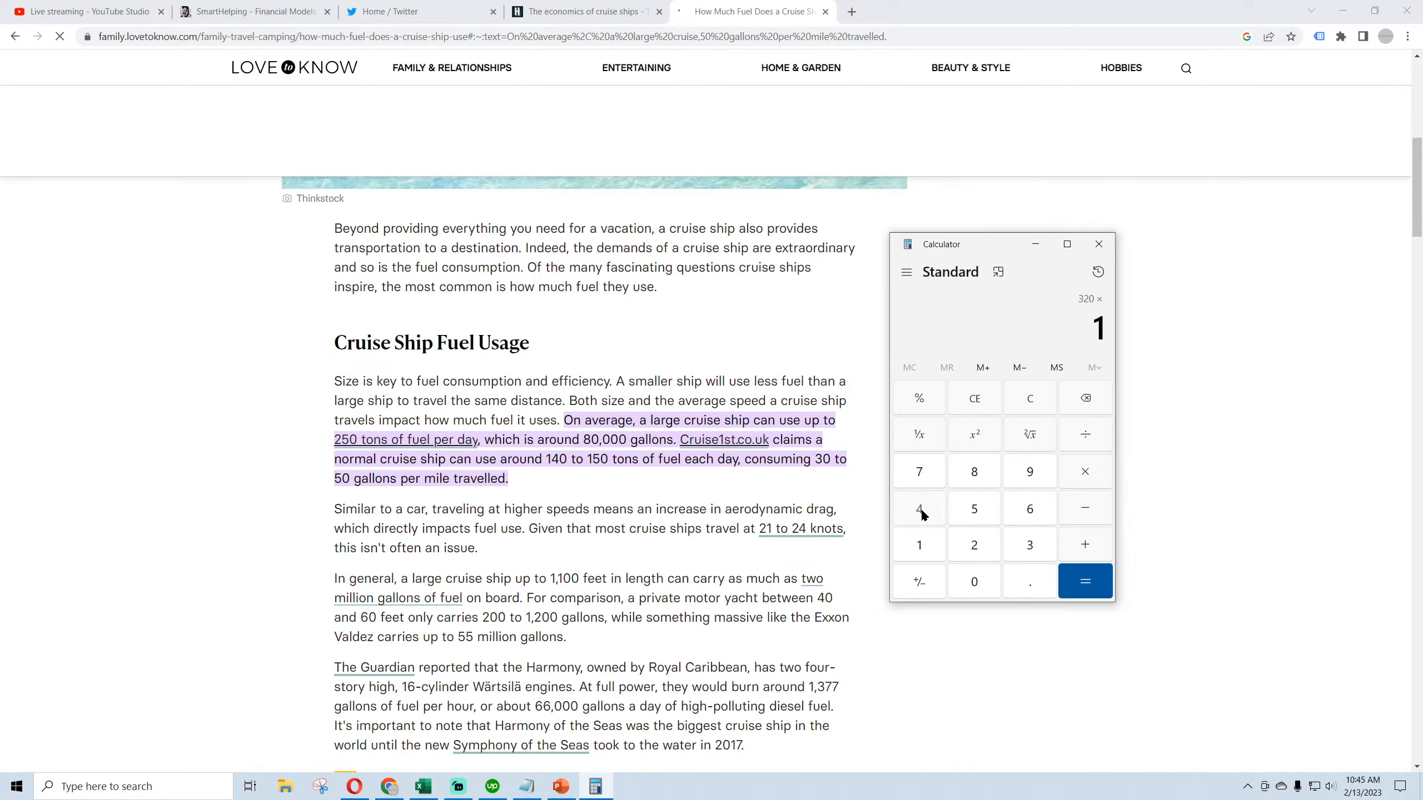
click(919, 509)
click(975, 509)
click(1085, 586)
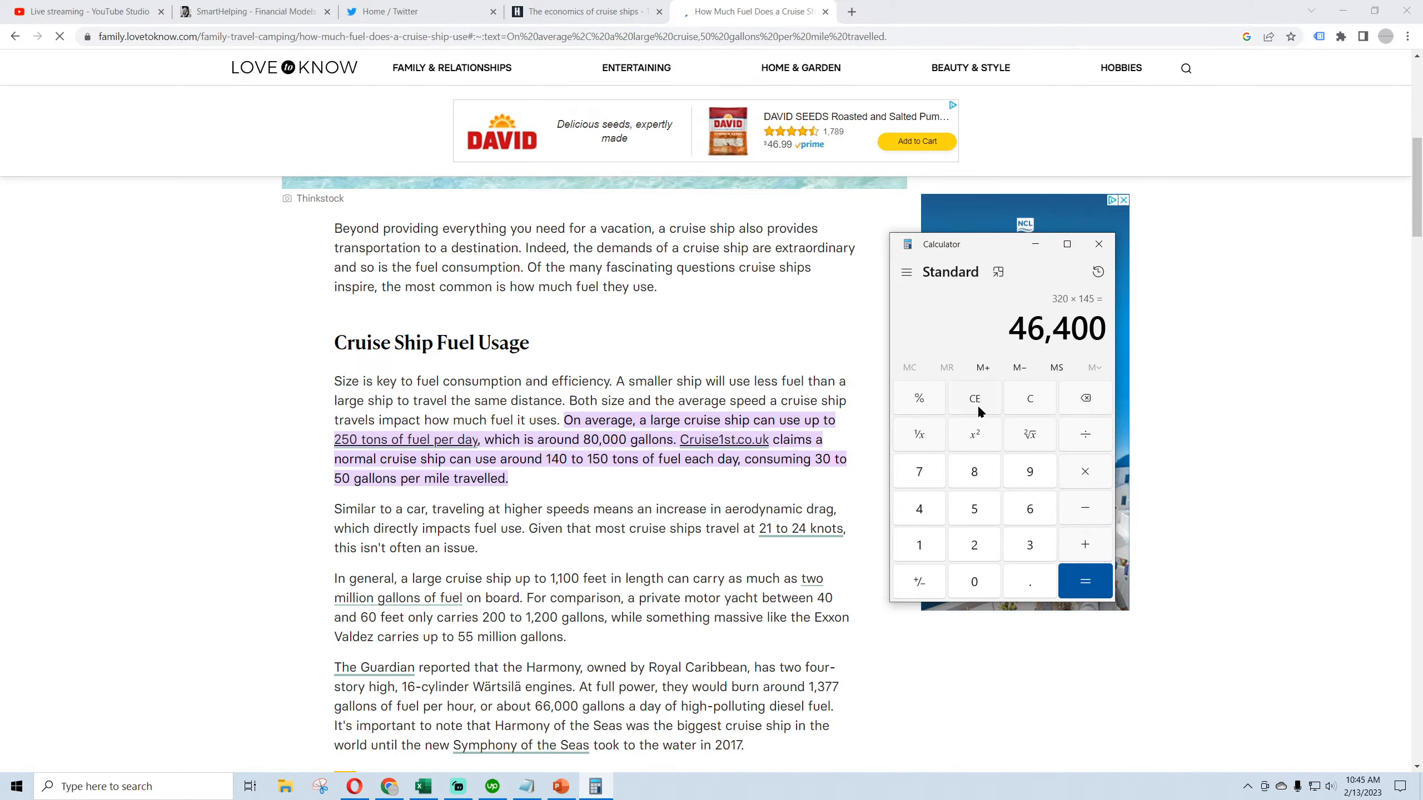
click(1042, 406)
click(919, 511)
click(978, 513)
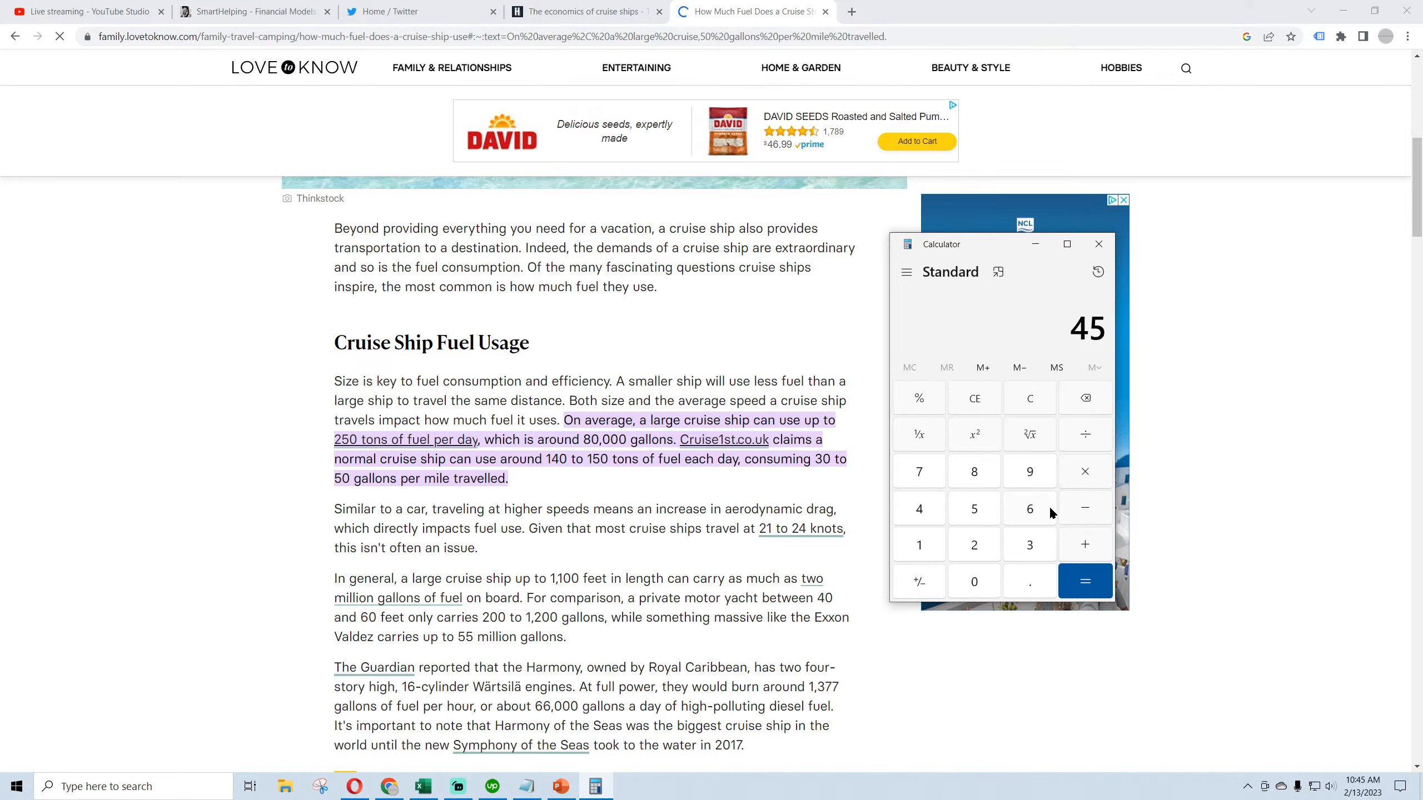
click(1084, 398)
click(1029, 509)
click(975, 581)
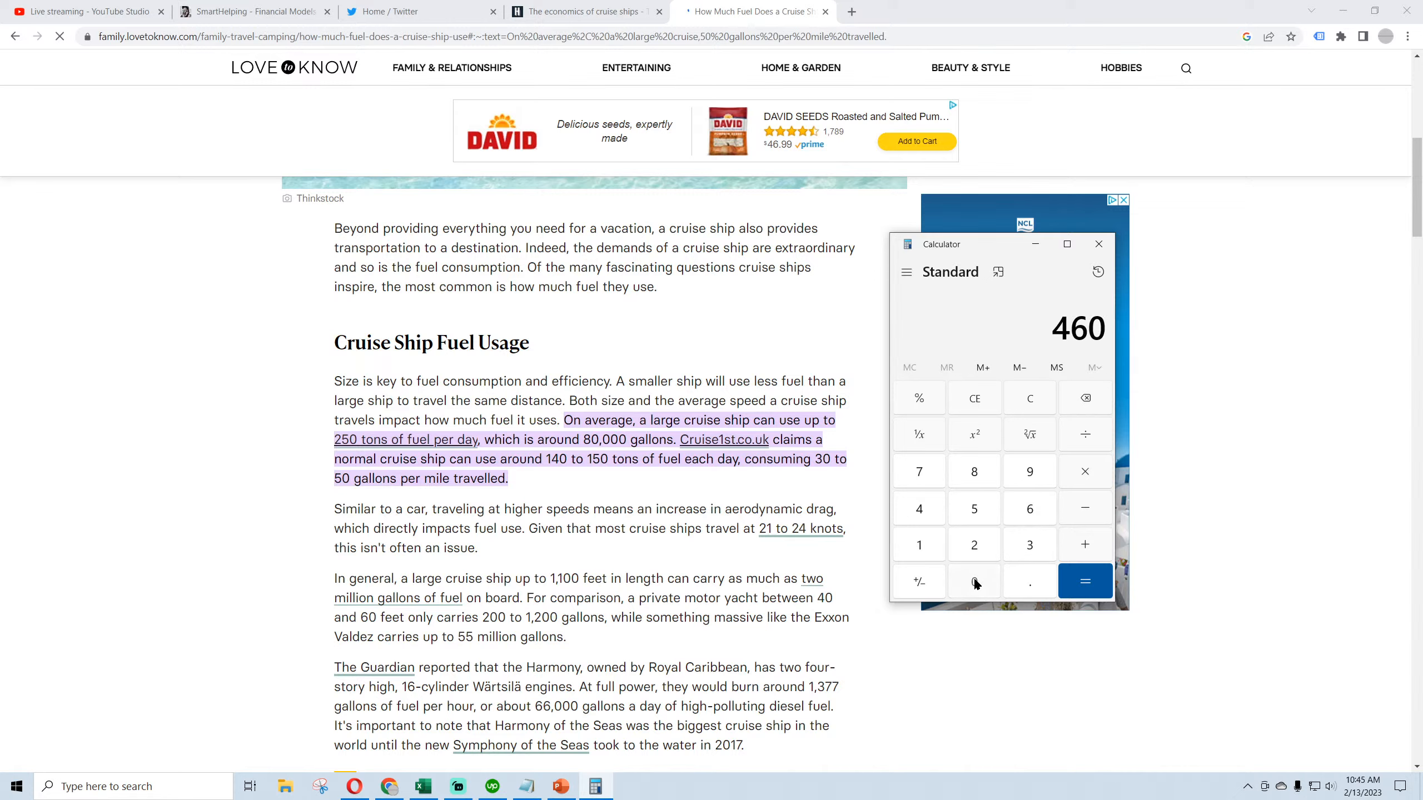
click(975, 581)
click(974, 582)
click(1086, 436)
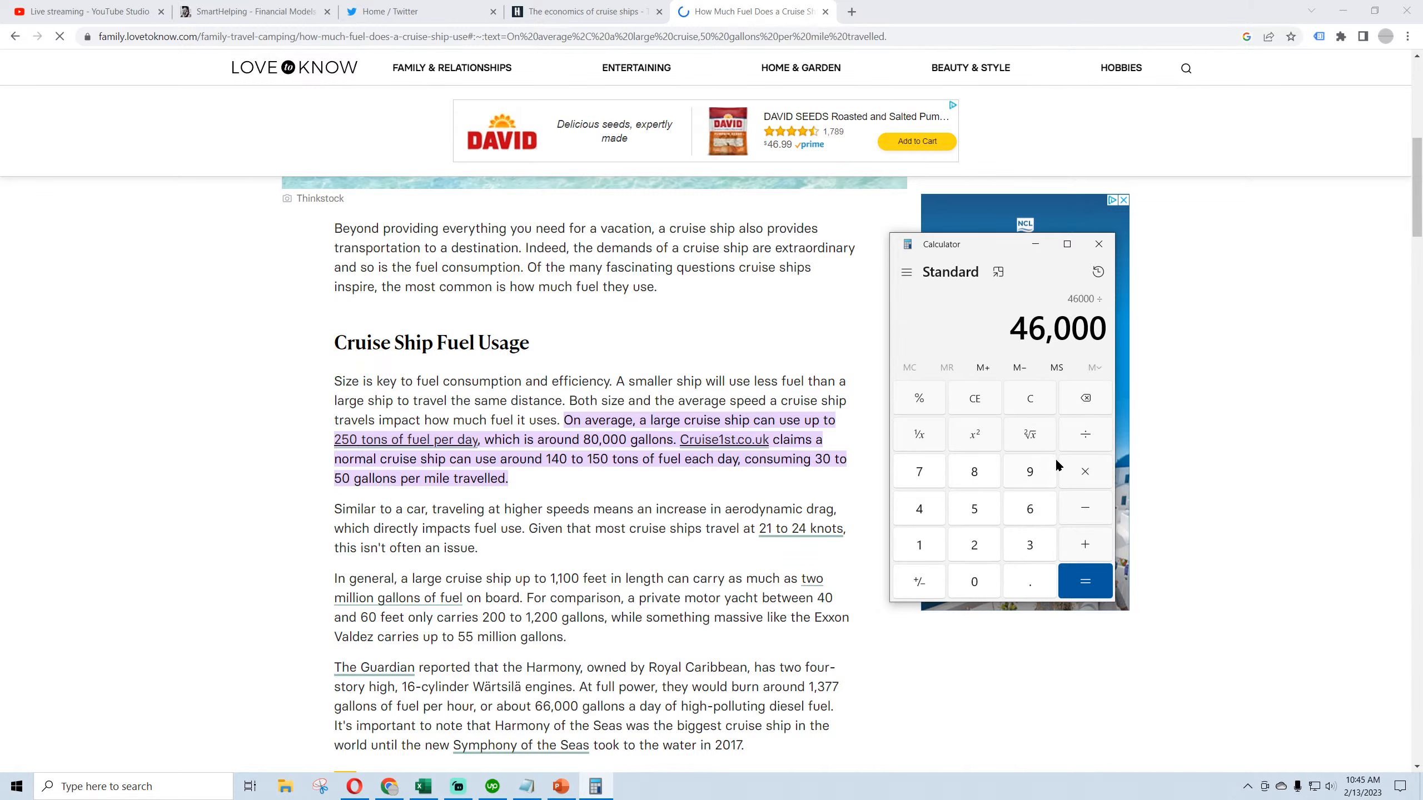
click(920, 510)
click(975, 581)
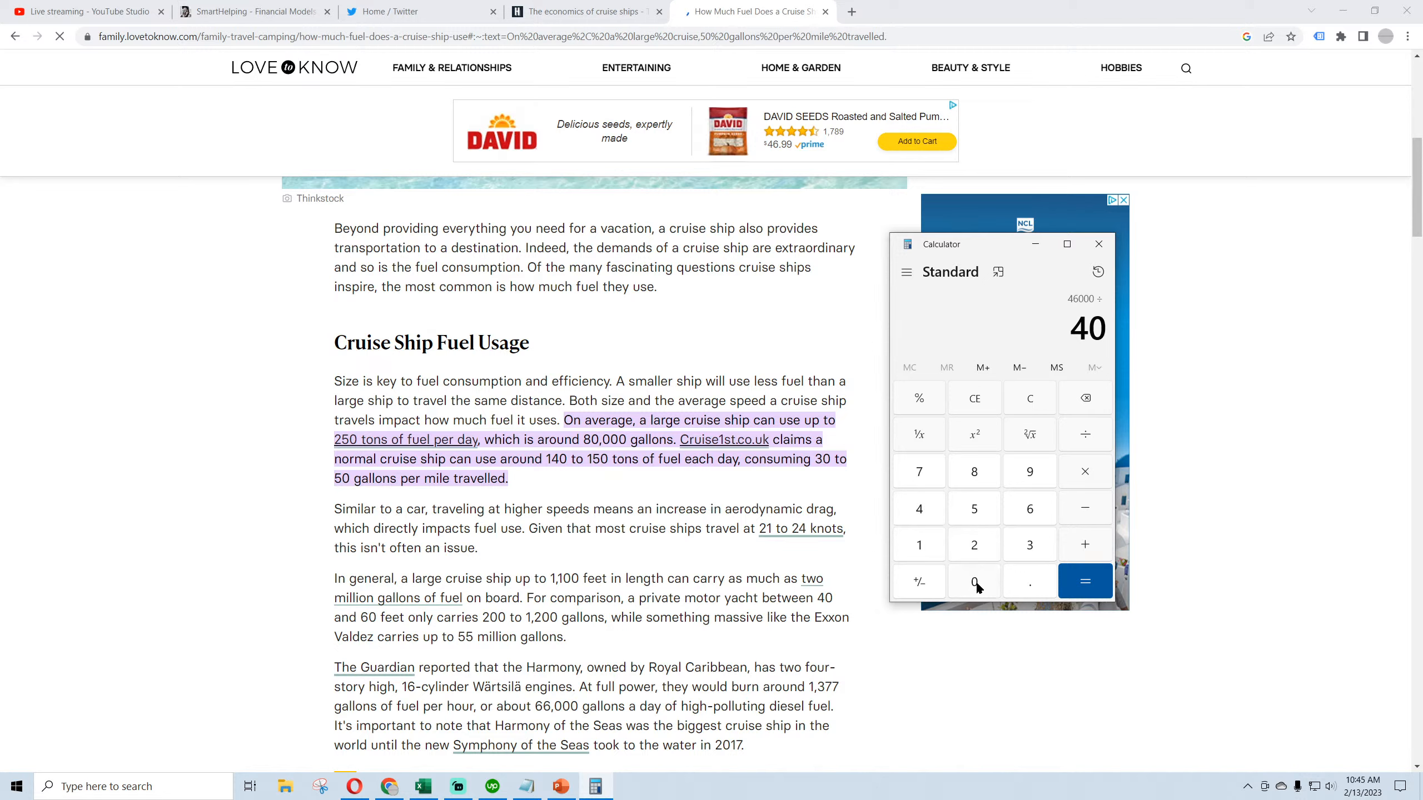
click(1035, 405)
click(919, 510)
click(1022, 509)
double_click(981, 581)
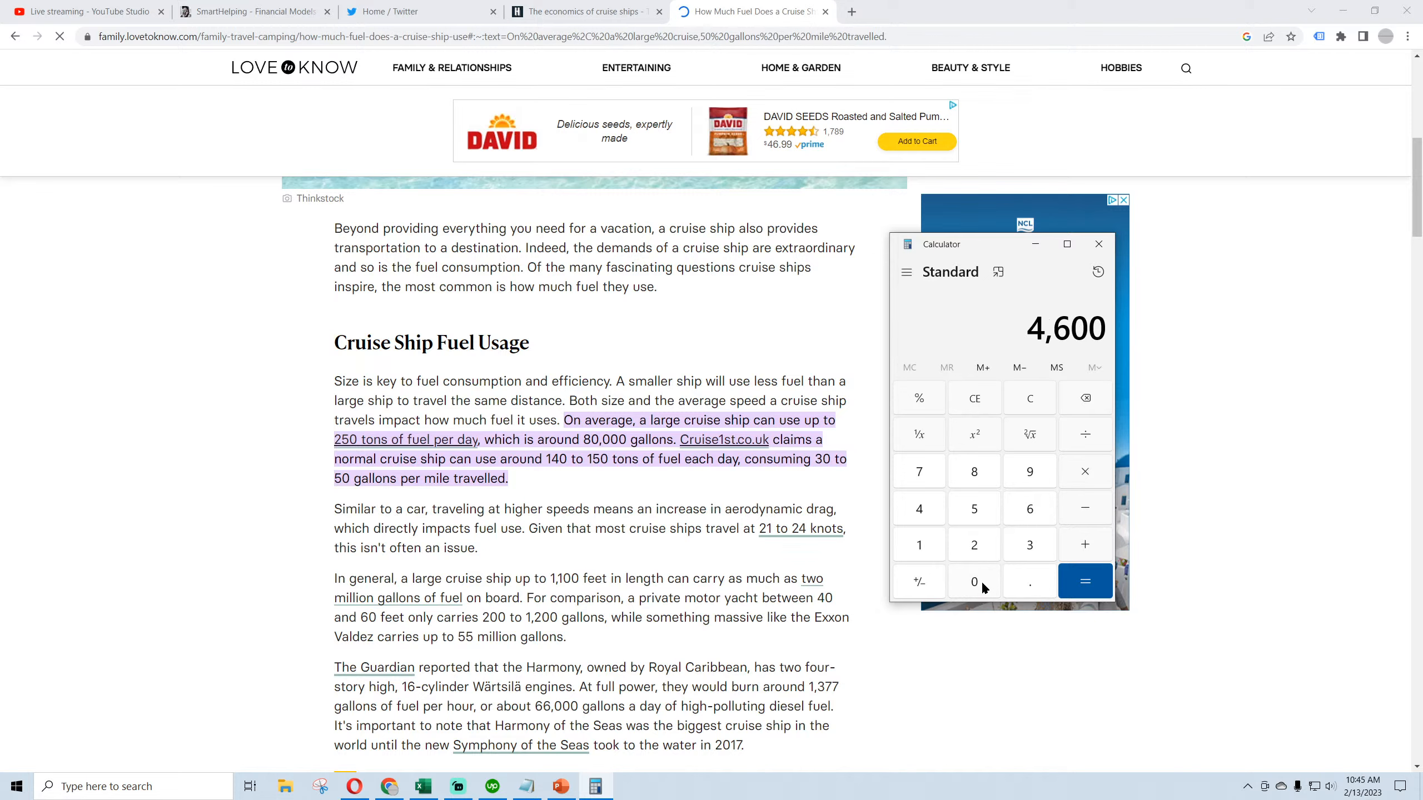
click(979, 587)
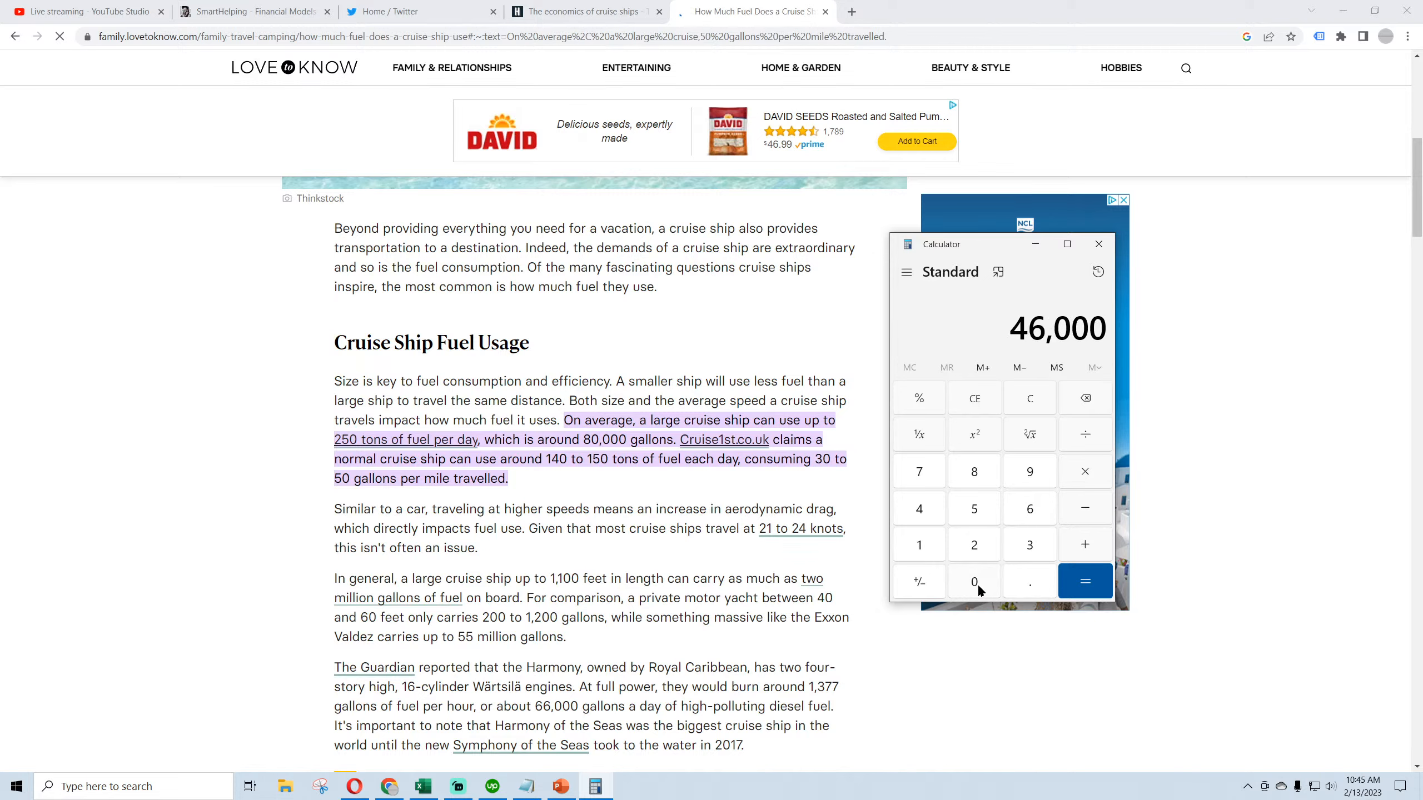
click(1085, 435)
click(1035, 394)
Divide 40 by 46,000 in the Calculator, then close it
click(918, 507)
click(973, 580)
click(1098, 431)
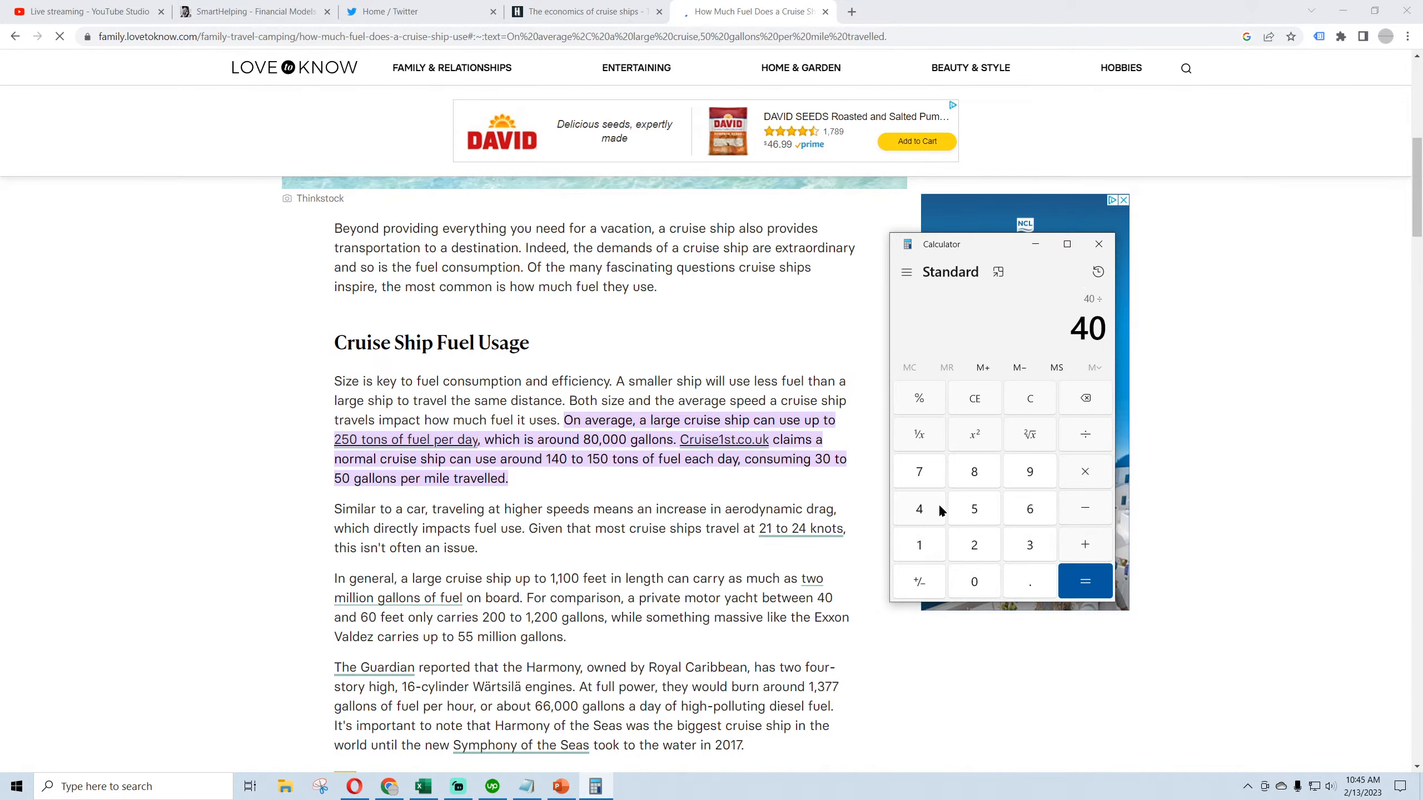
click(941, 510)
click(1029, 510)
double_click(969, 586)
click(970, 585)
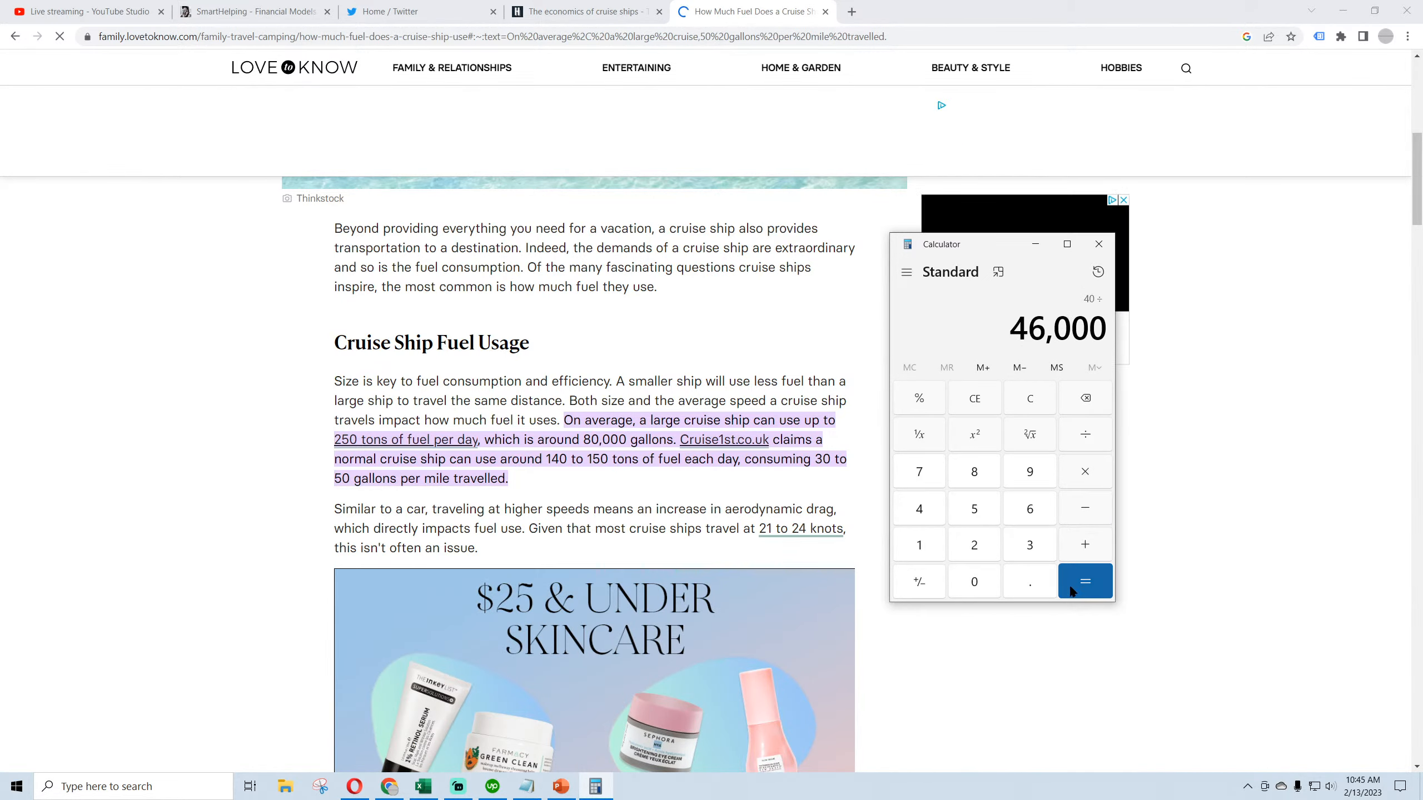
click(1072, 589)
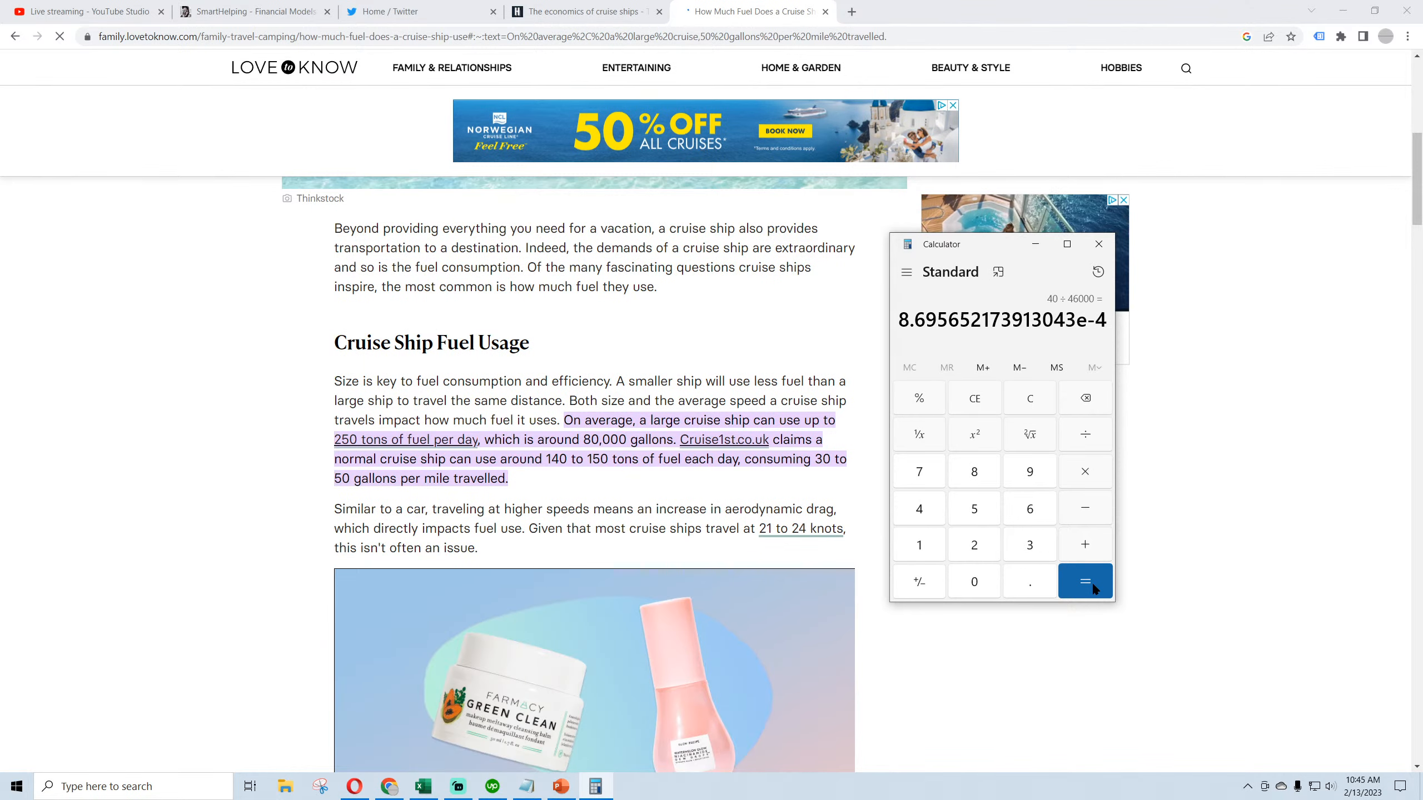
click(1099, 244)
Read on to the article's paragraph about the Harmony's hourly and daily fuel use and reopen the Calculator
scroll(236, 523, down, 3)
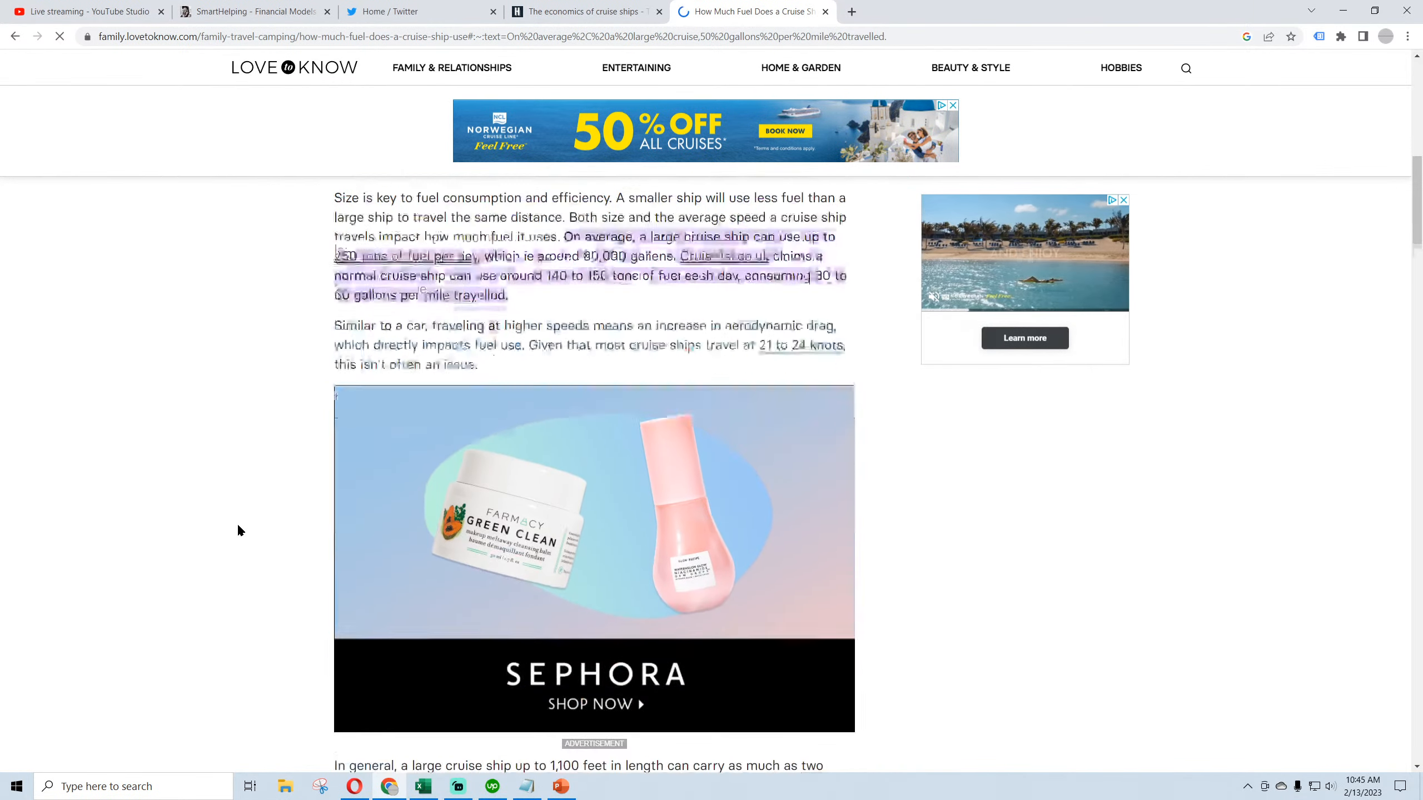
scroll(239, 527, down, 5)
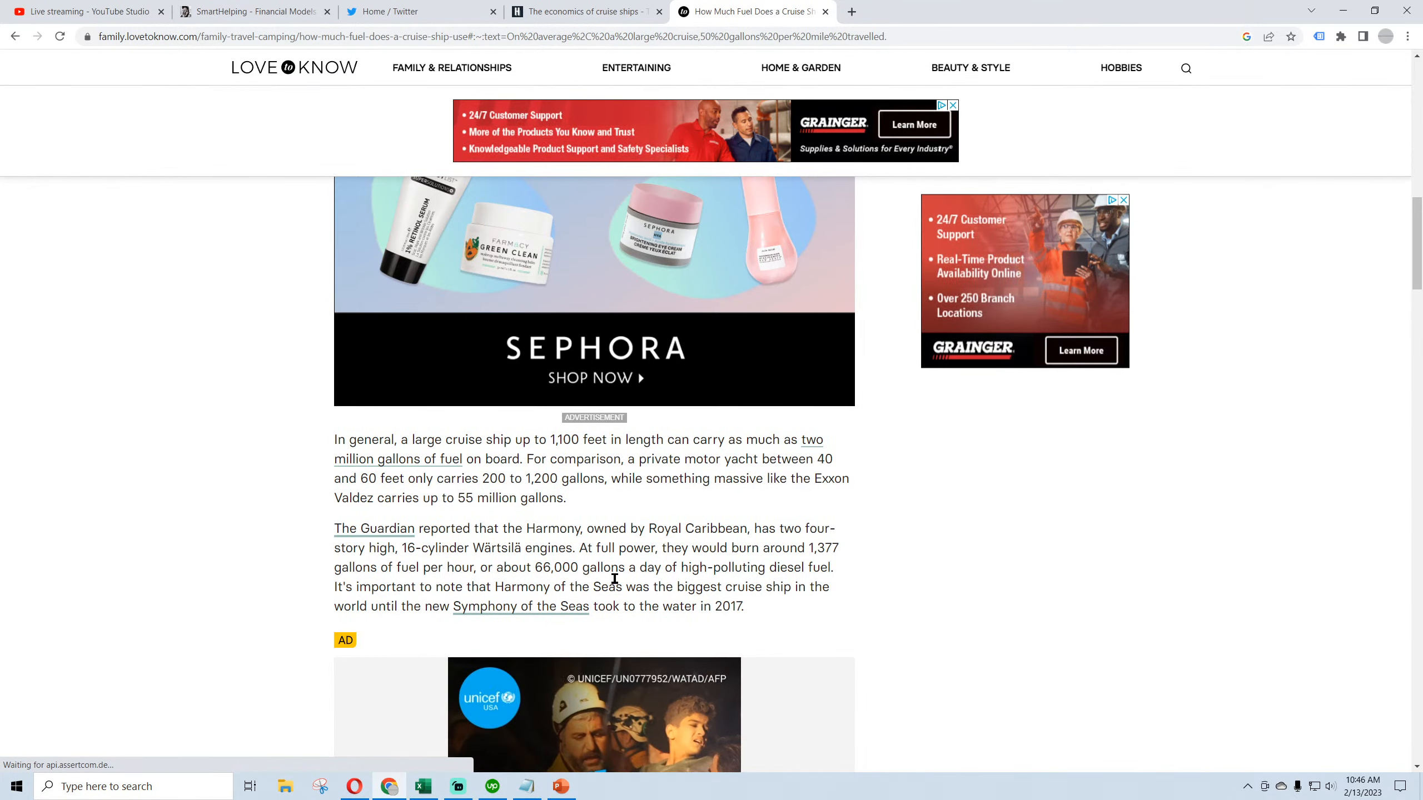
click(143, 784)
text(c)
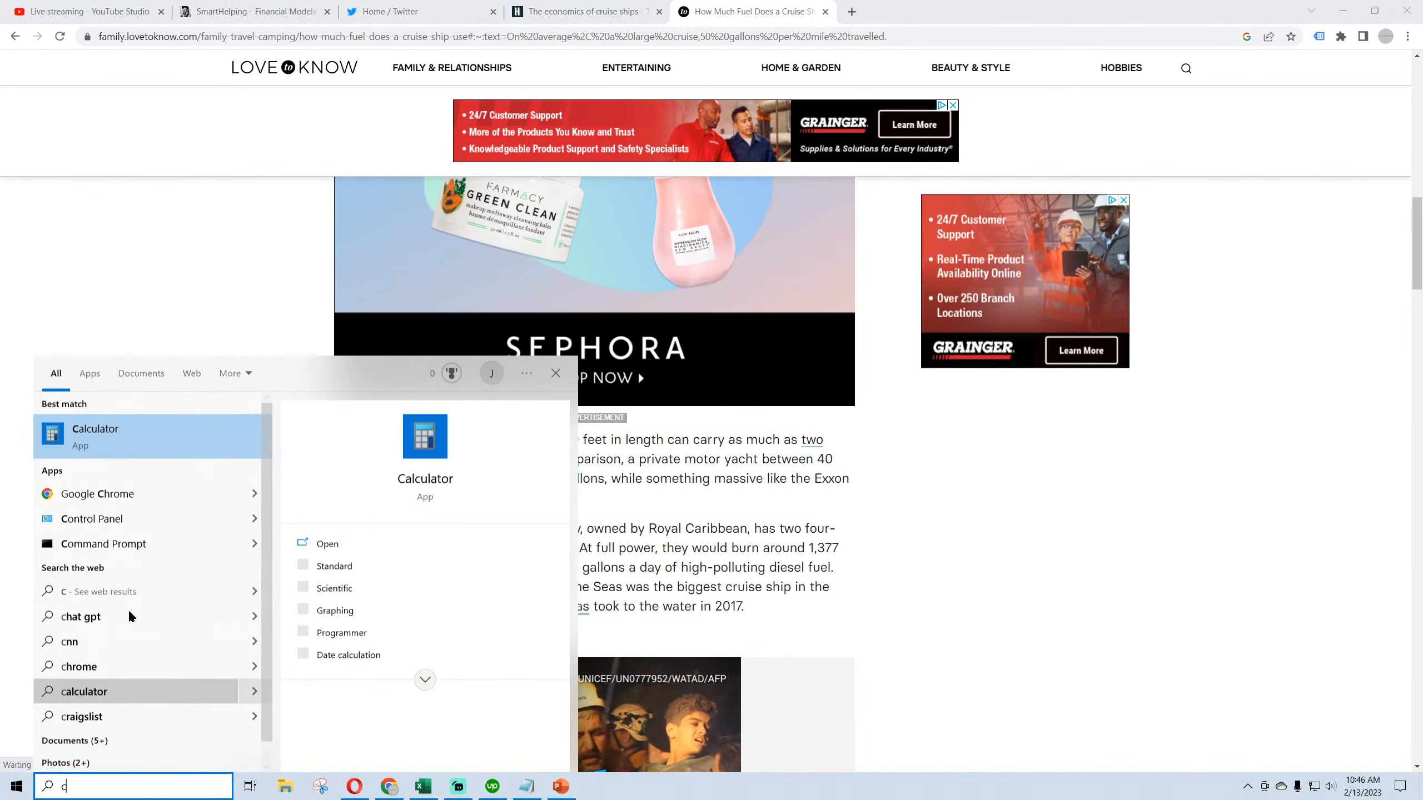
text(a)
click(95, 438)
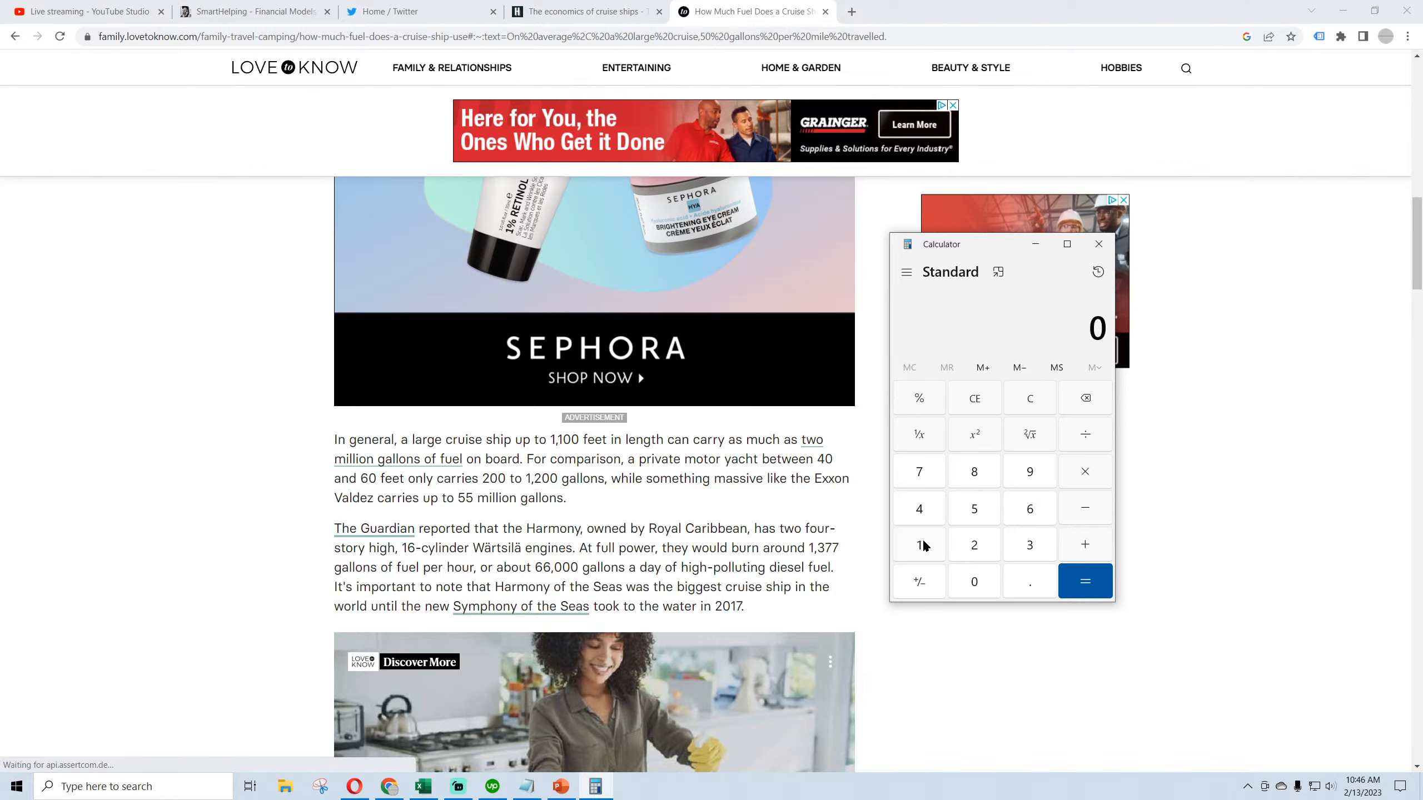
Calculate the Harmony's hourly fuel cost by multiplying 1,377 gallons by the $3.50 gas price
click(923, 544)
click(1022, 545)
click(923, 482)
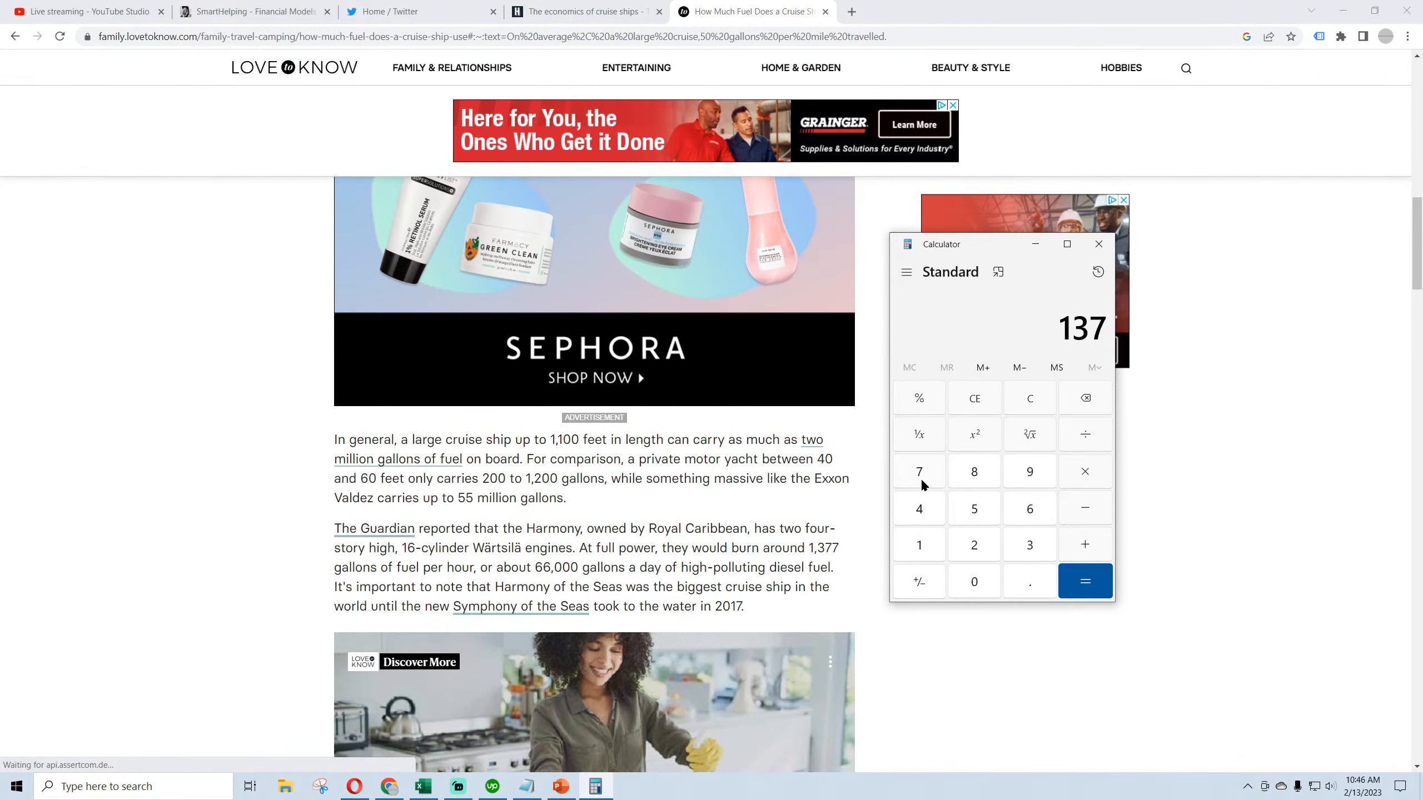
click(922, 482)
click(1071, 482)
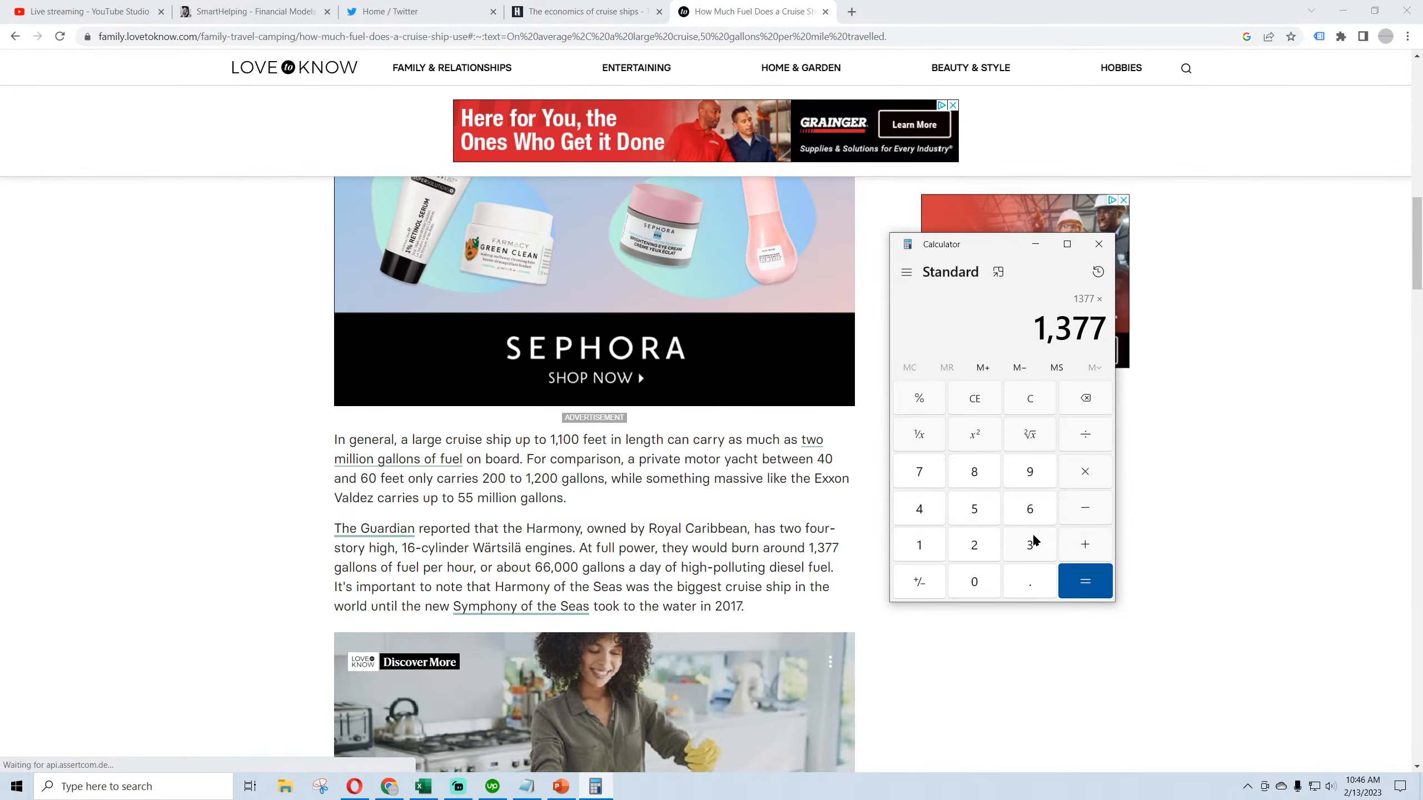
click(1032, 544)
click(1028, 581)
click(976, 512)
click(1083, 594)
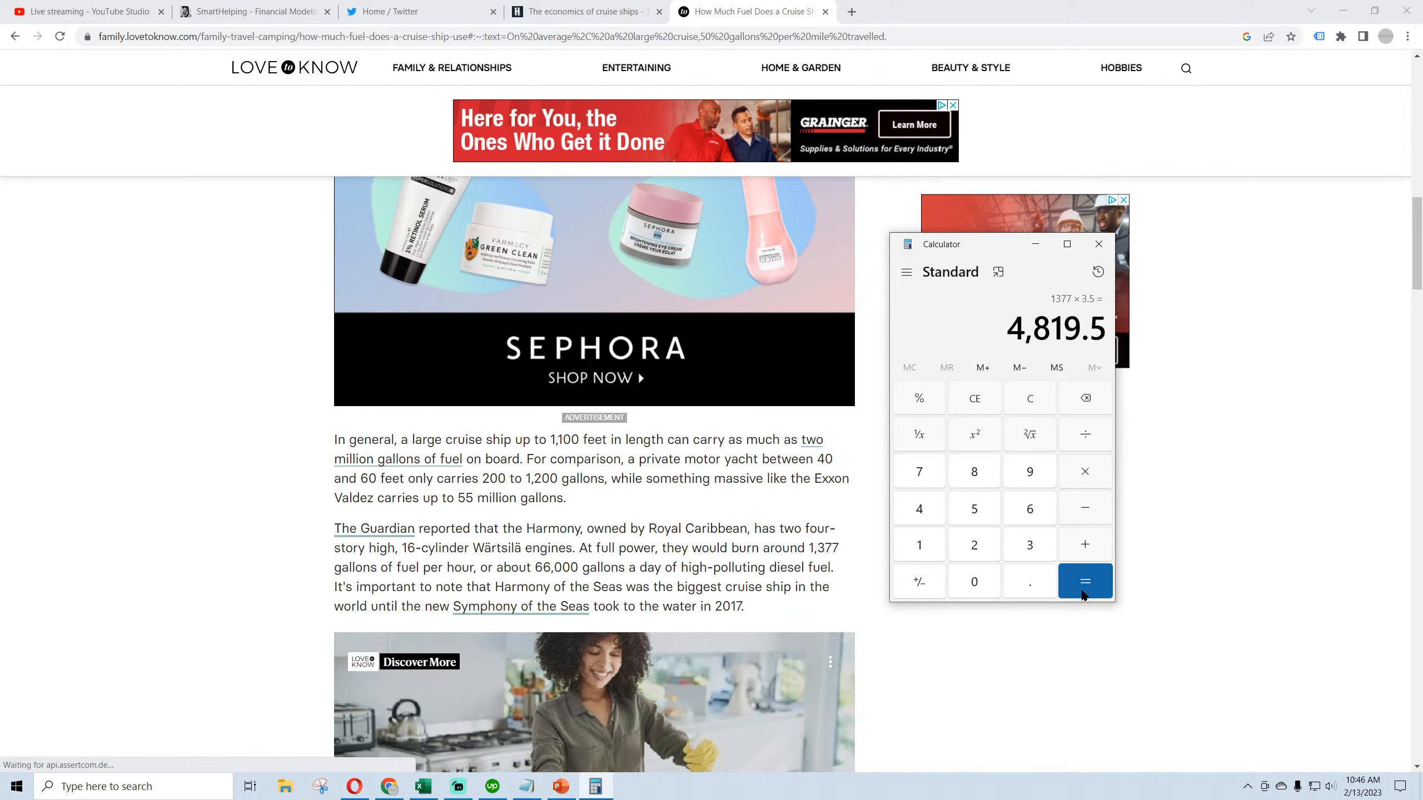
Multiply the hourly fuel cost by 24 to get the cost per day
click(1085, 474)
click(975, 545)
click(919, 510)
click(1084, 583)
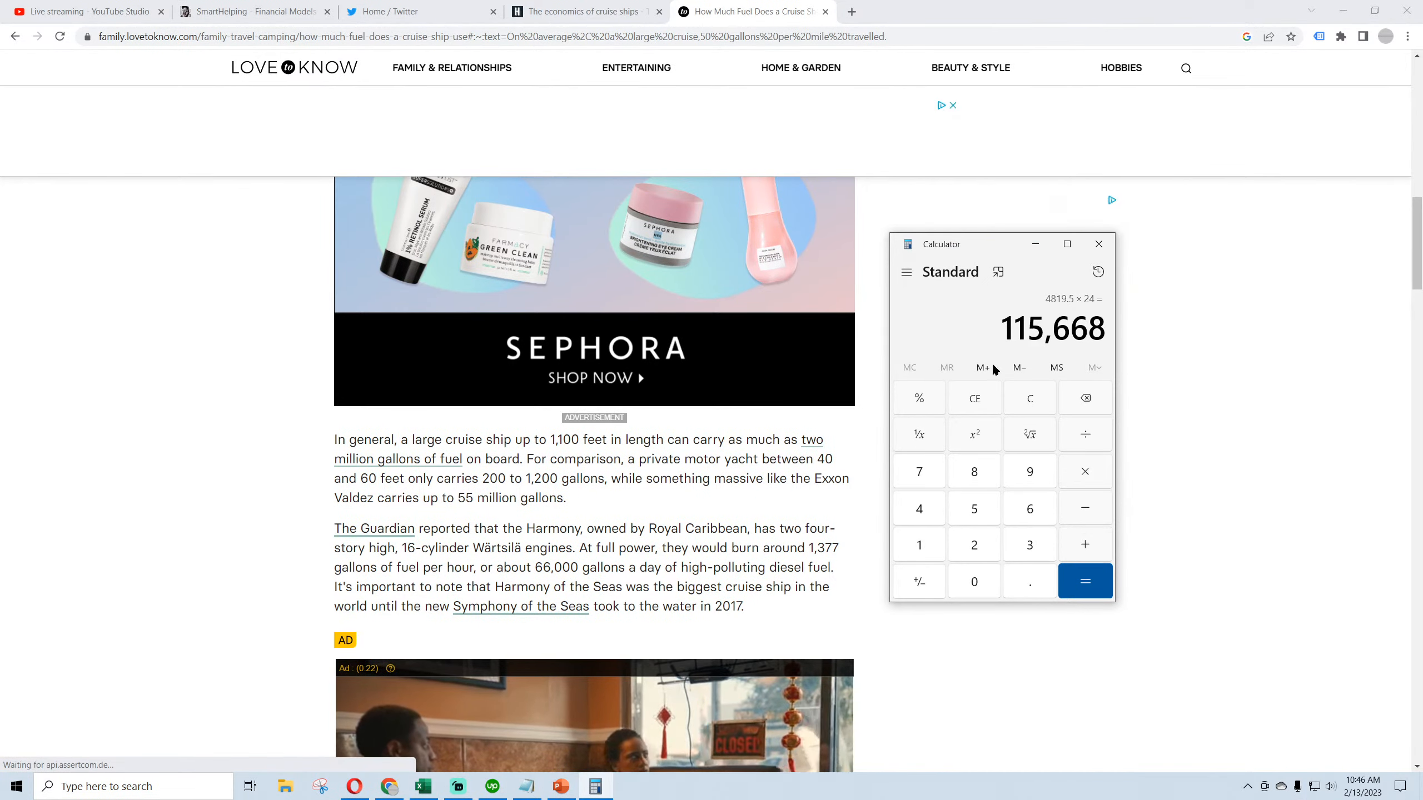
Switch to Excel and clear the test gallons and fuel cost calculations below the gas price row on the Other Costs sheet
key(alt+Tab)
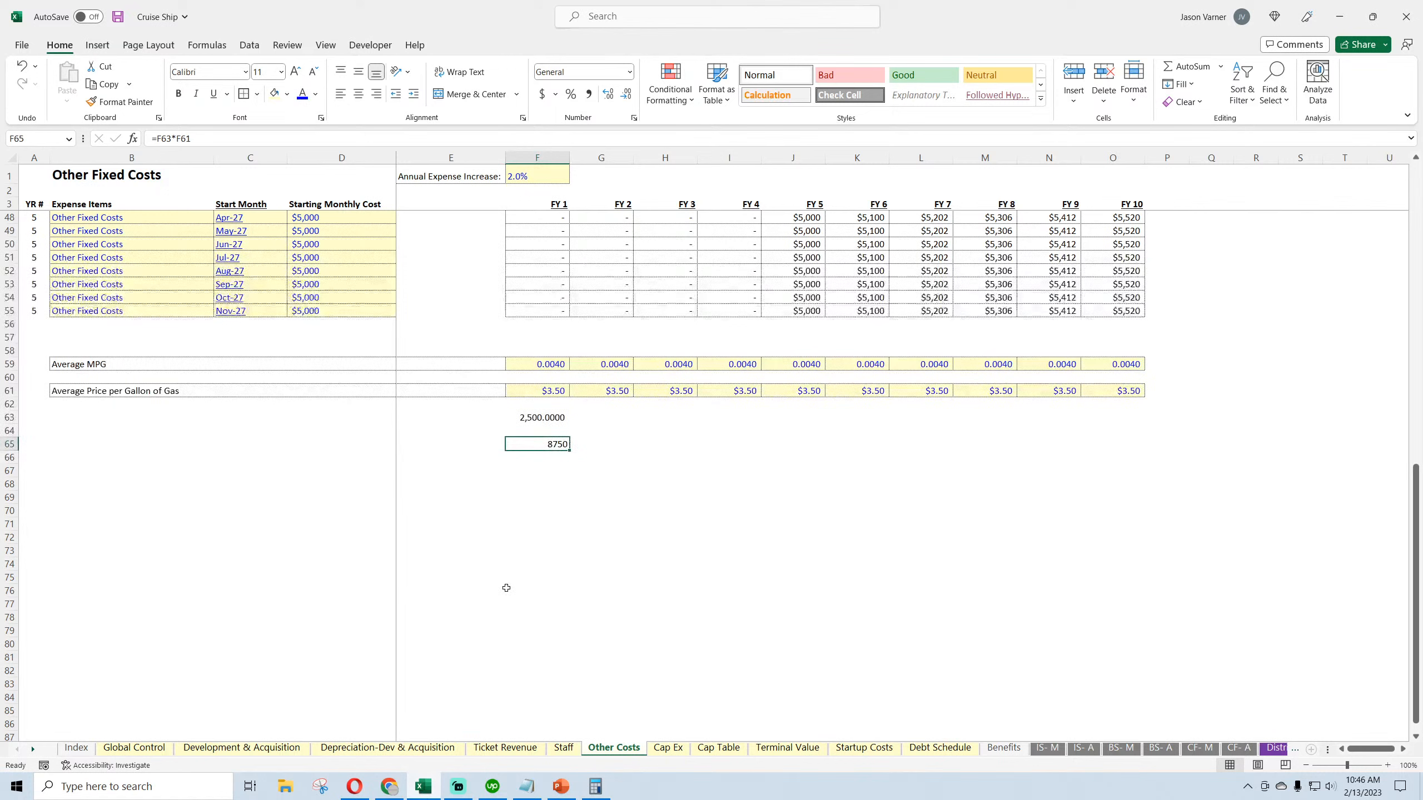
click(559, 533)
click(542, 363)
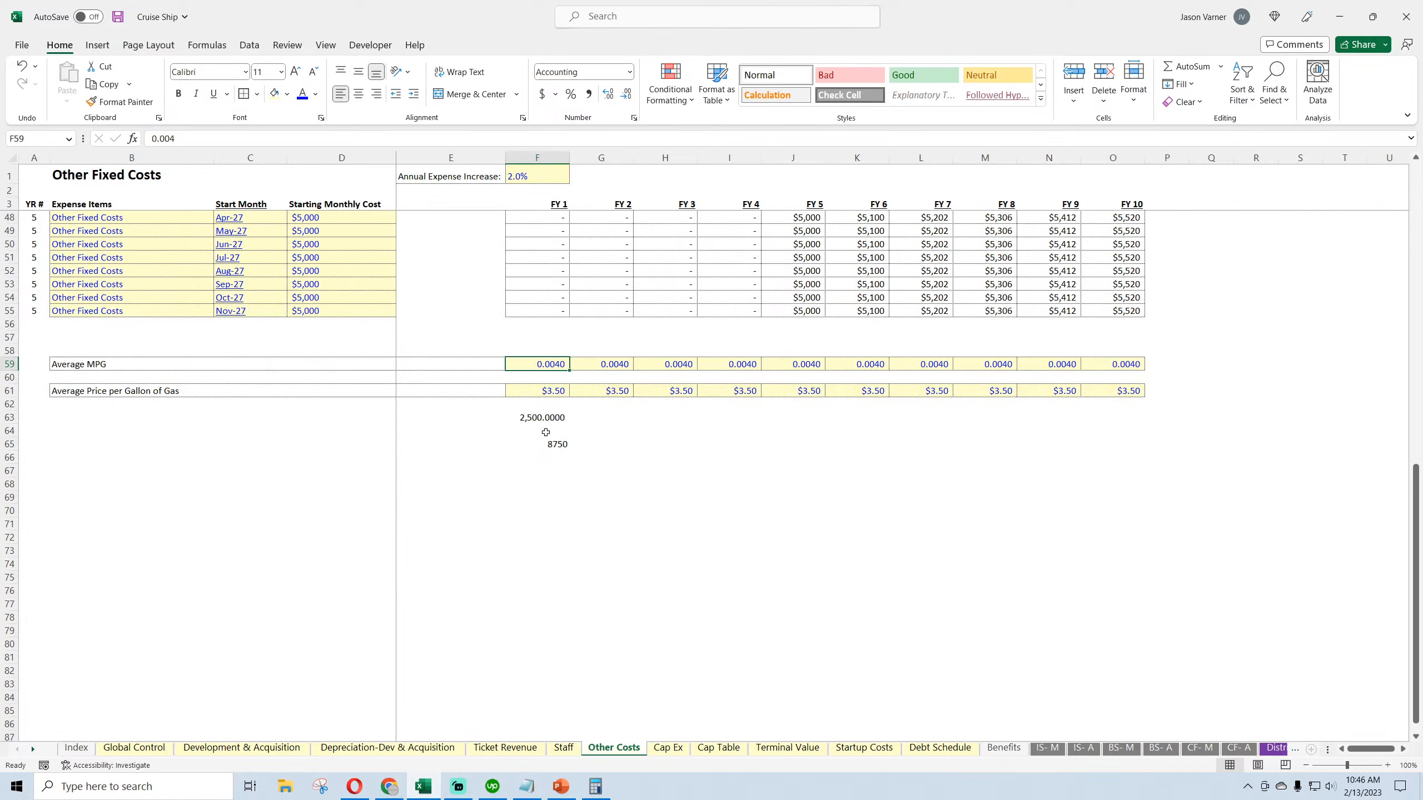
click(552, 408)
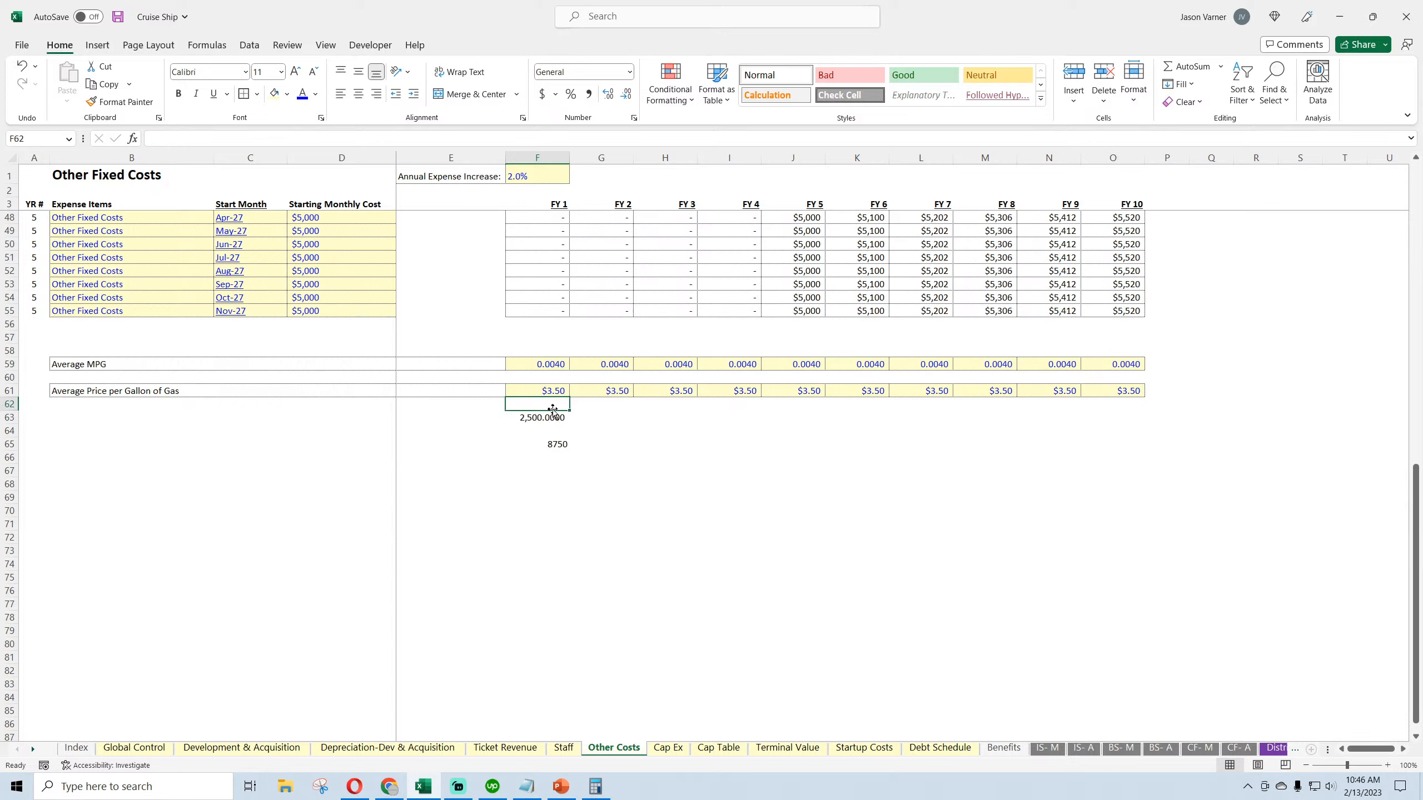
drag(569, 410, 568, 485)
click(565, 524)
click(561, 471)
click(558, 430)
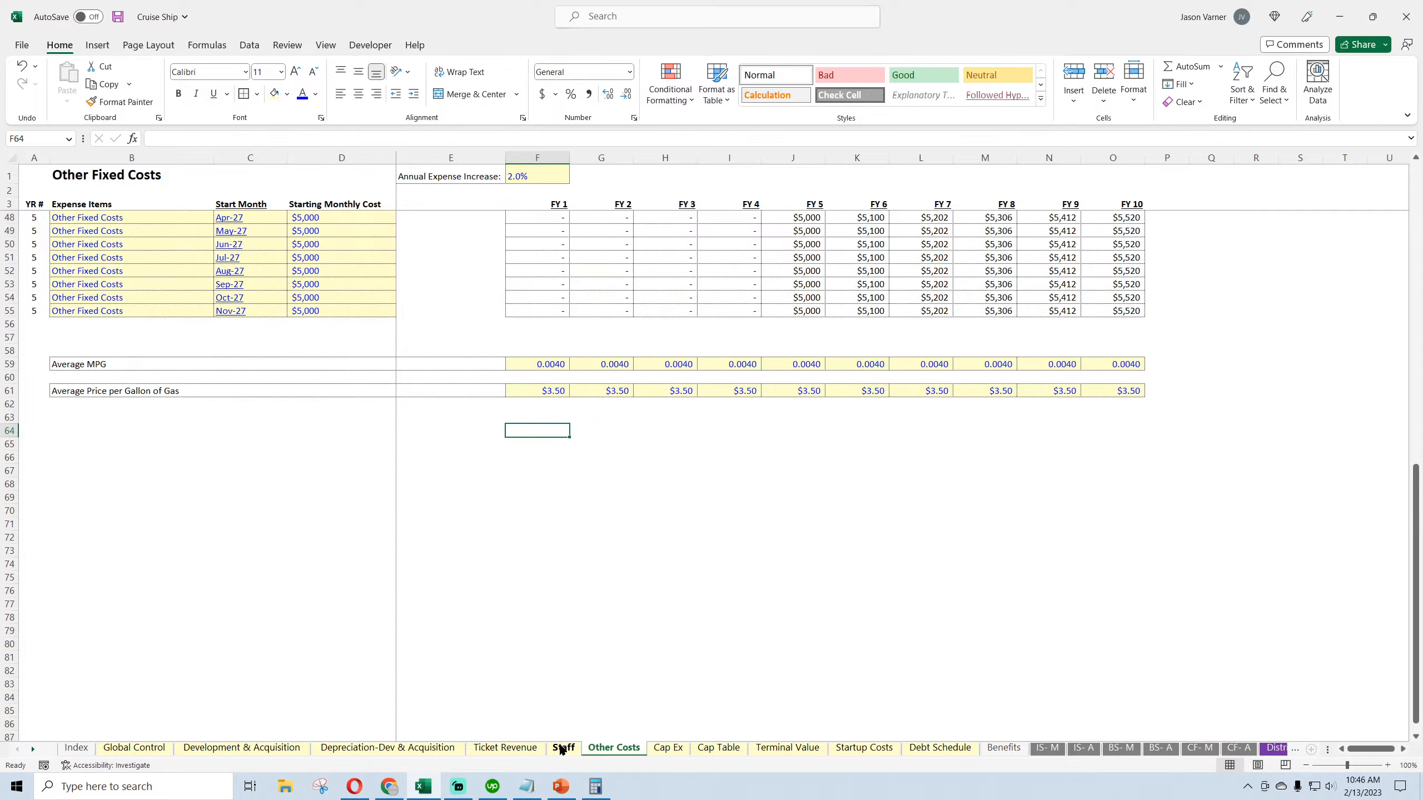
Link cell F64 on the Other Costs sheet to the Aug-23 total travel distance on the Ticket Revenue sheet
click(257, 751)
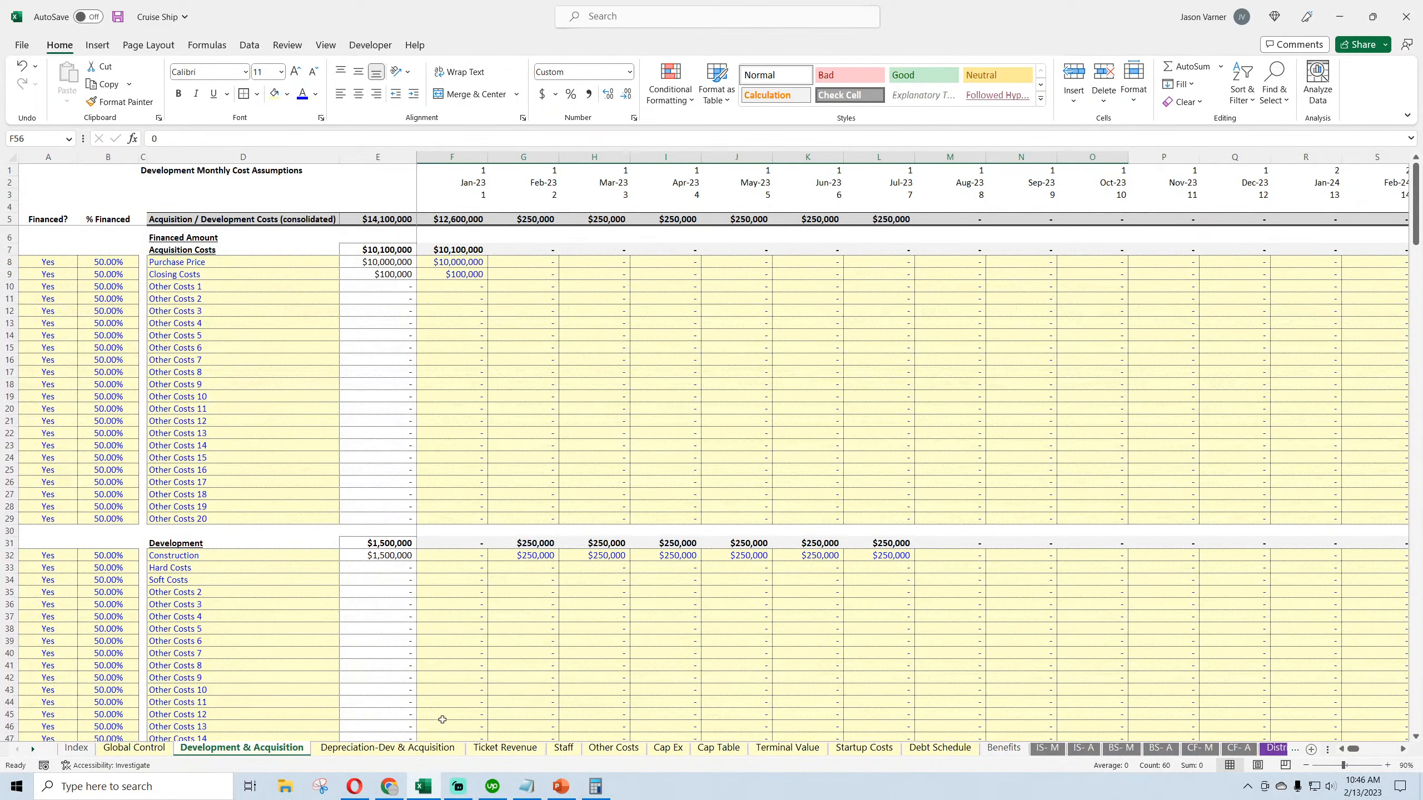
click(561, 751)
click(629, 752)
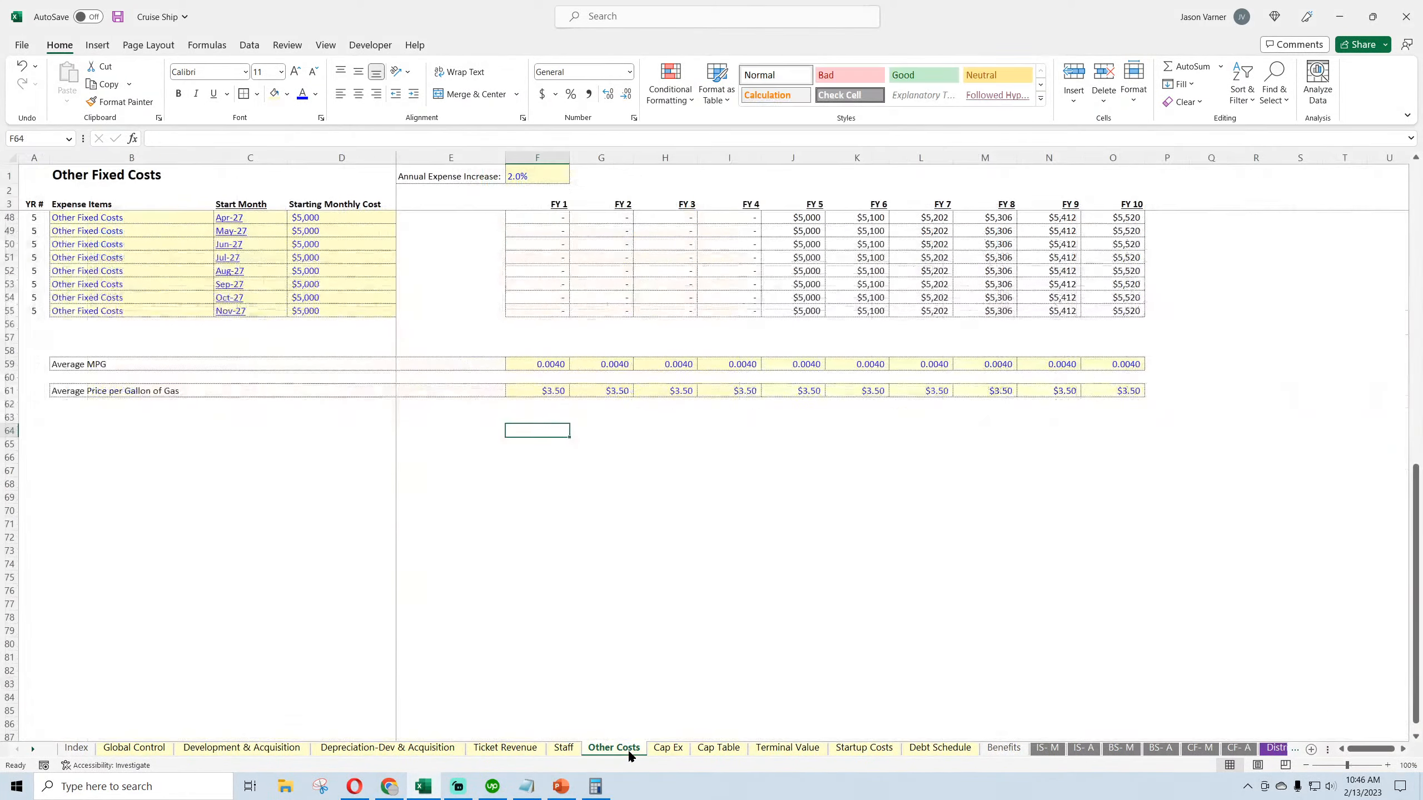
text(=)
click(505, 749)
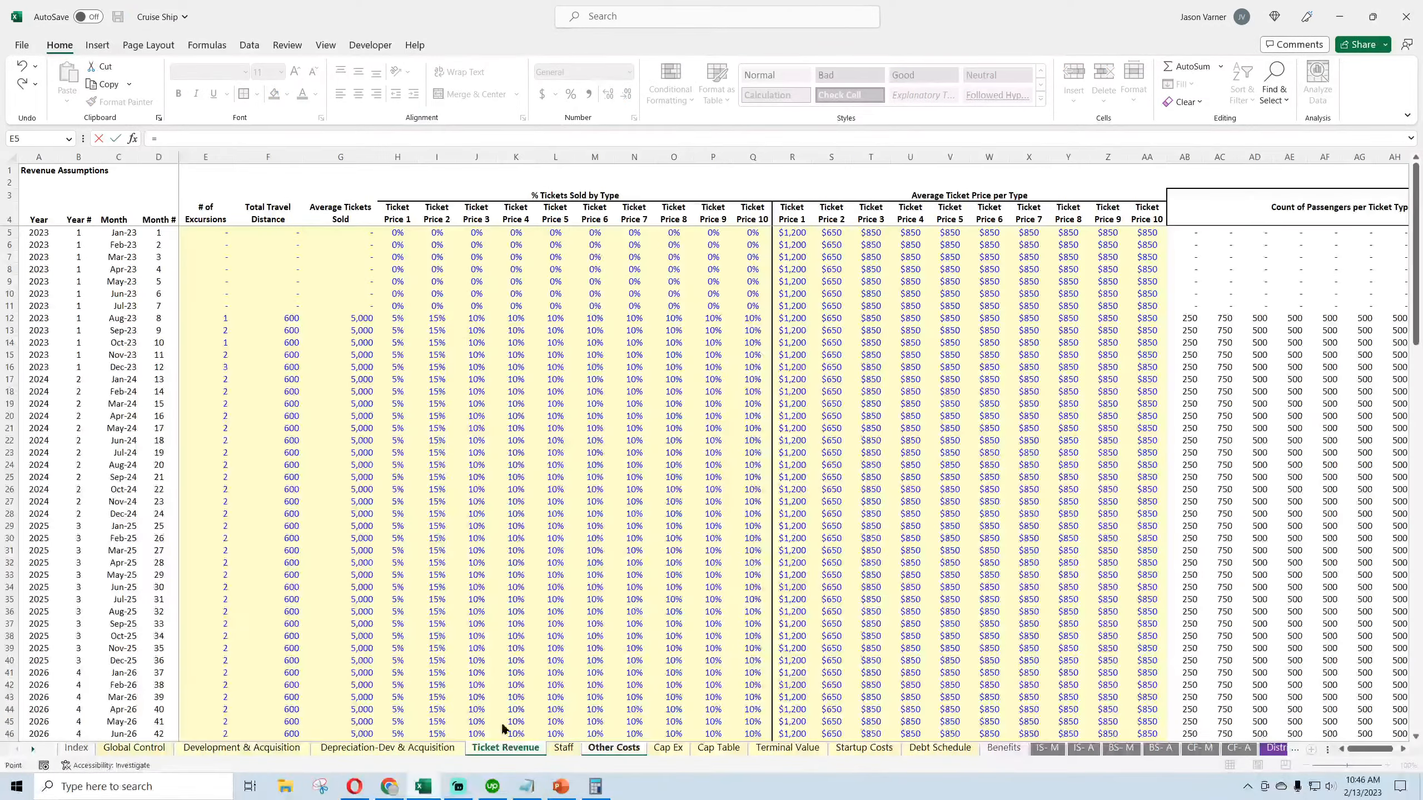
click(284, 318)
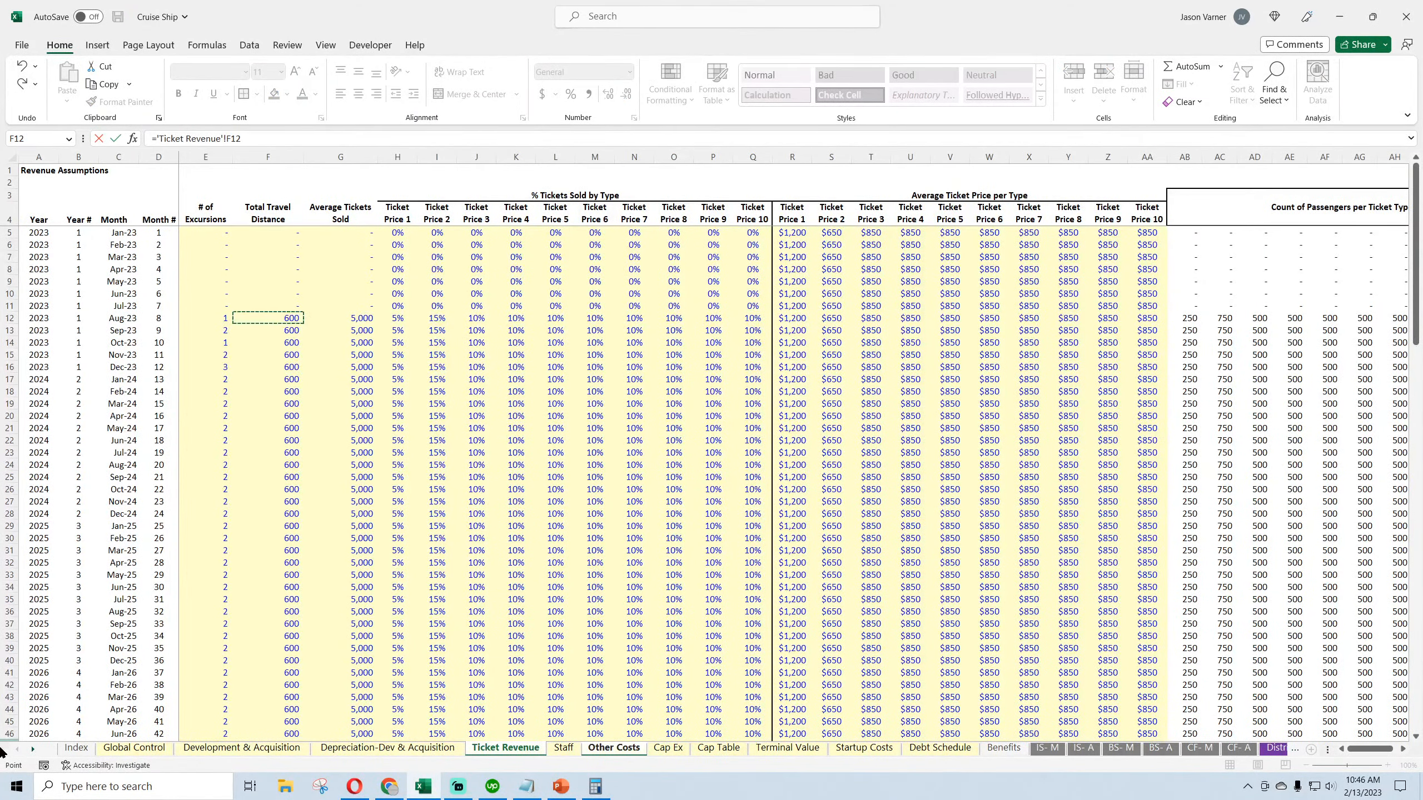
key(Return)
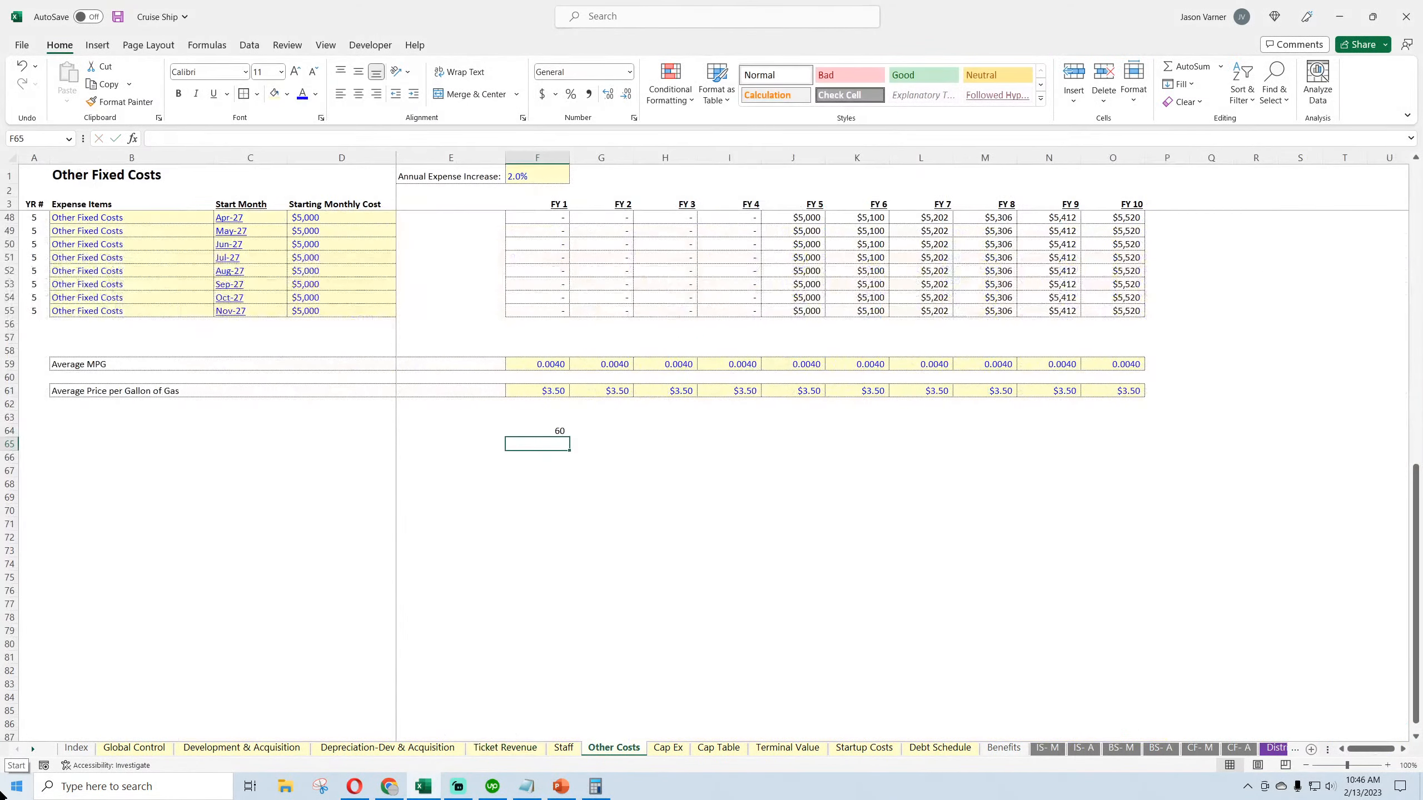
Calculate the gallons used in F66 by dividing the linked travel distance by the FY 1 average MPG
click(555, 429)
click(548, 458)
text(=)
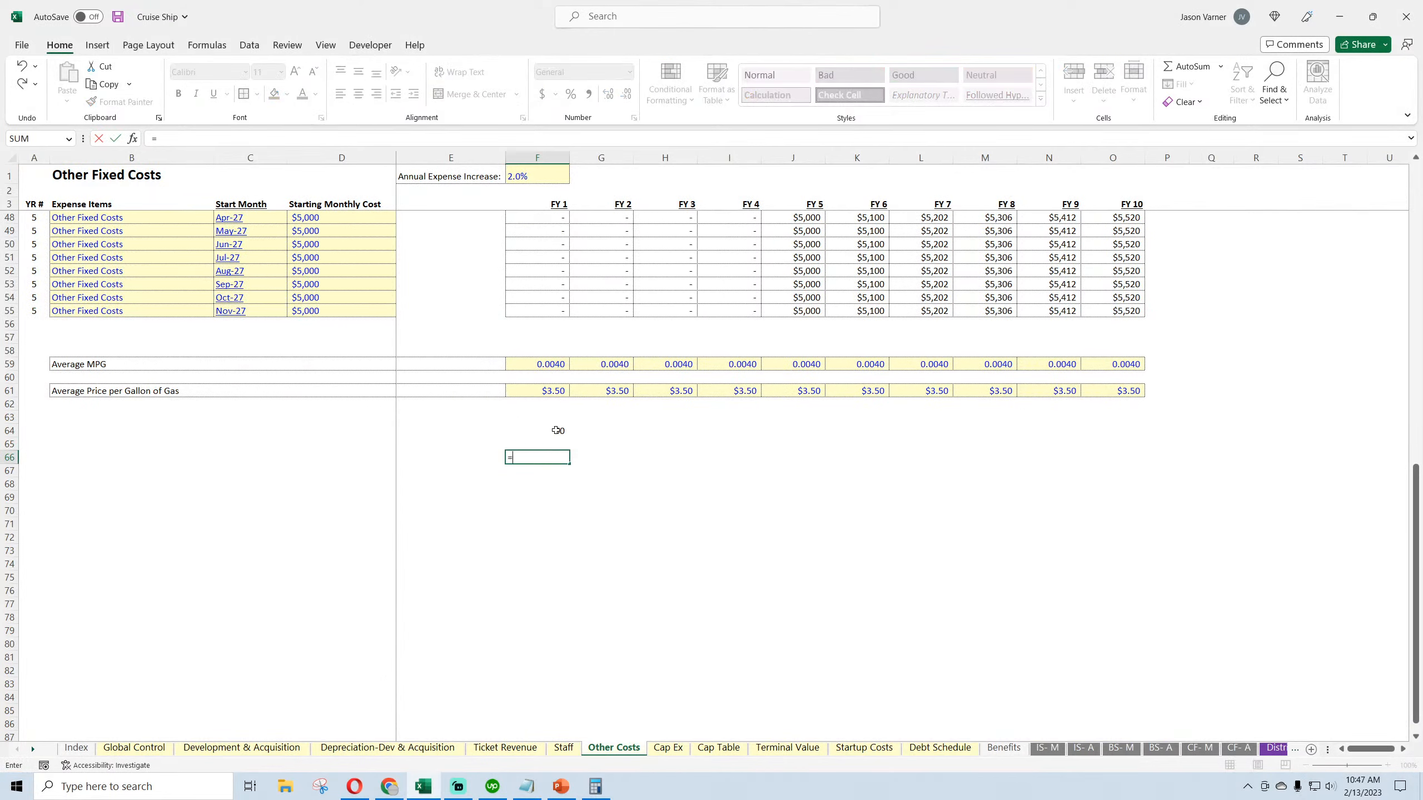
click(555, 430)
text(/)
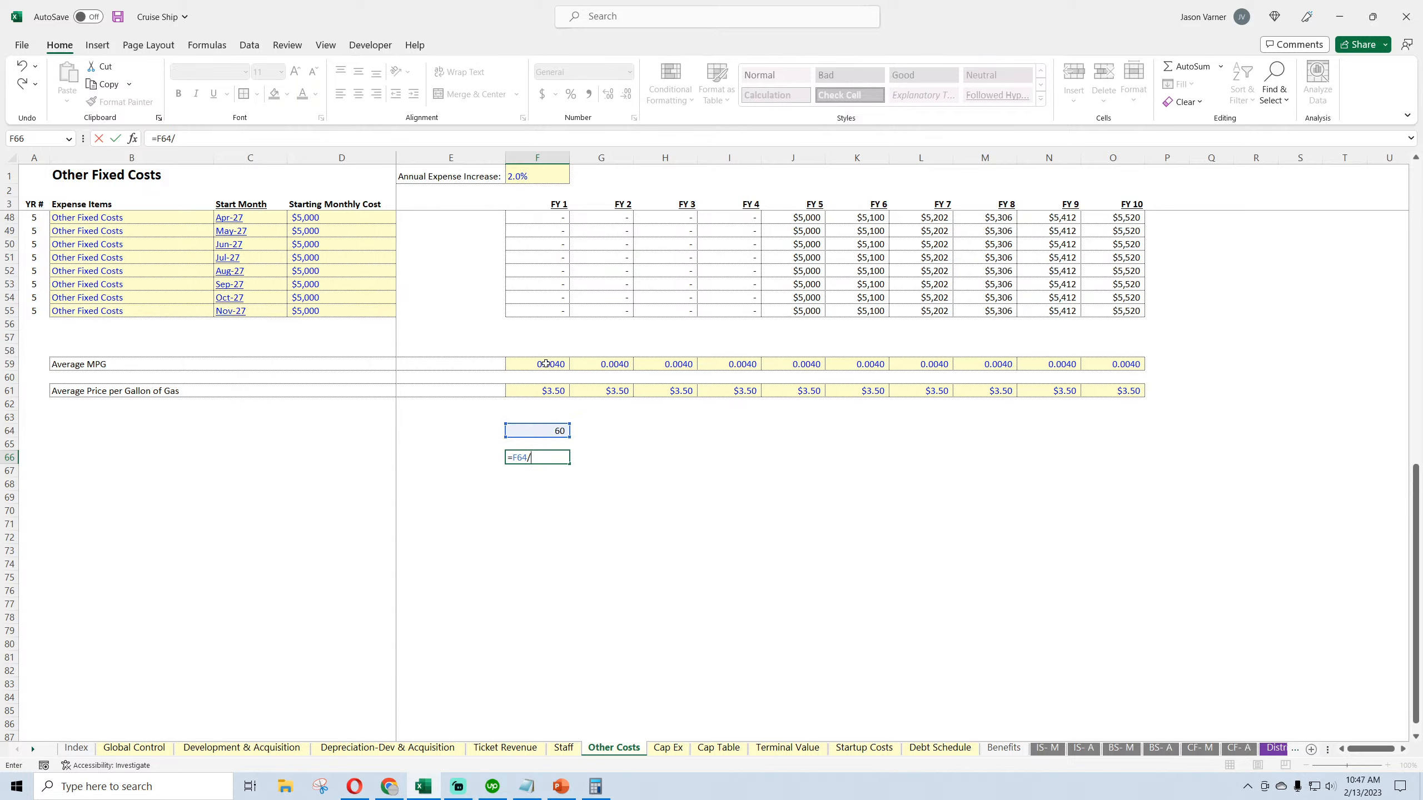
click(546, 364)
key(Return)
click(557, 457)
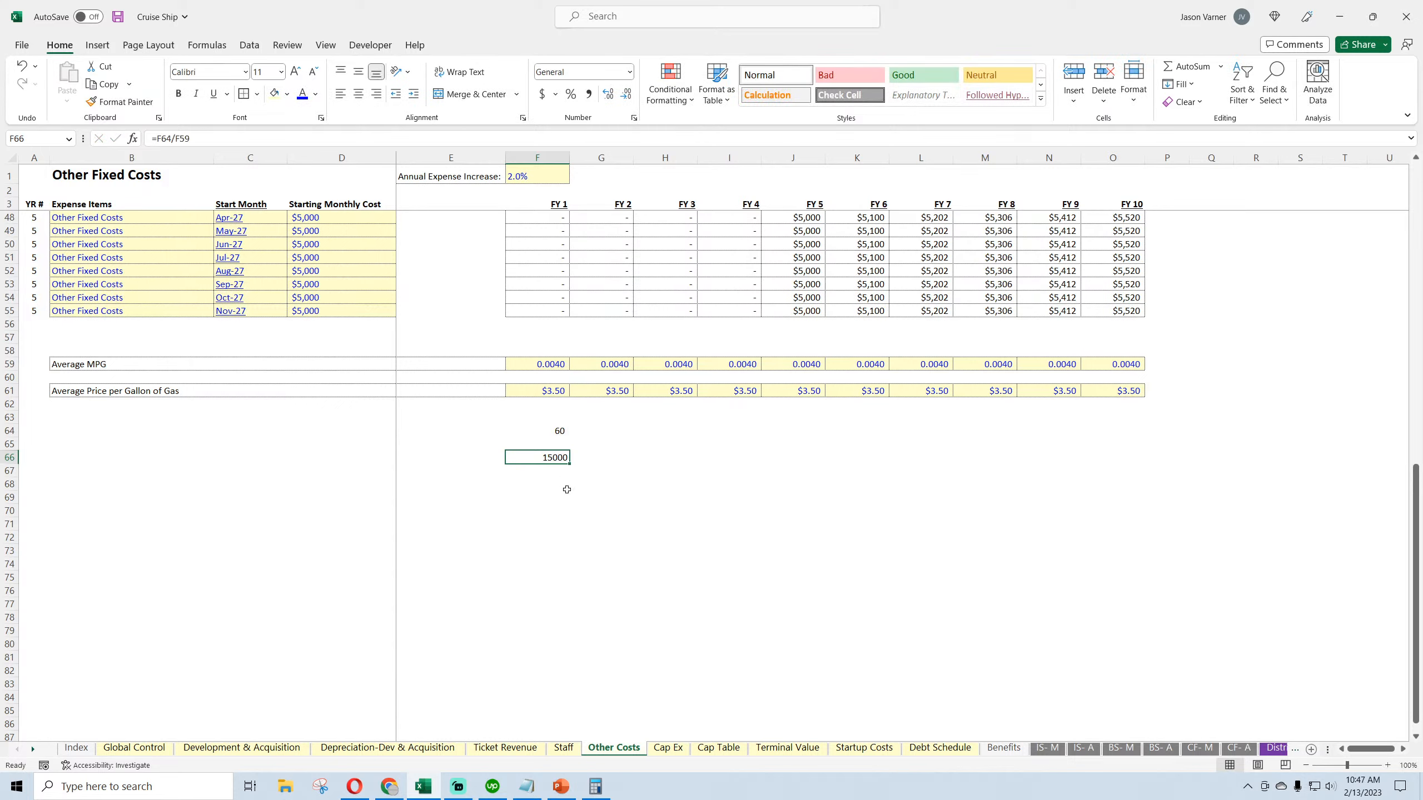
Calculate the fuel cost in F68 by multiplying the gallons in F66 by the FY 1 average gas price
click(554, 481)
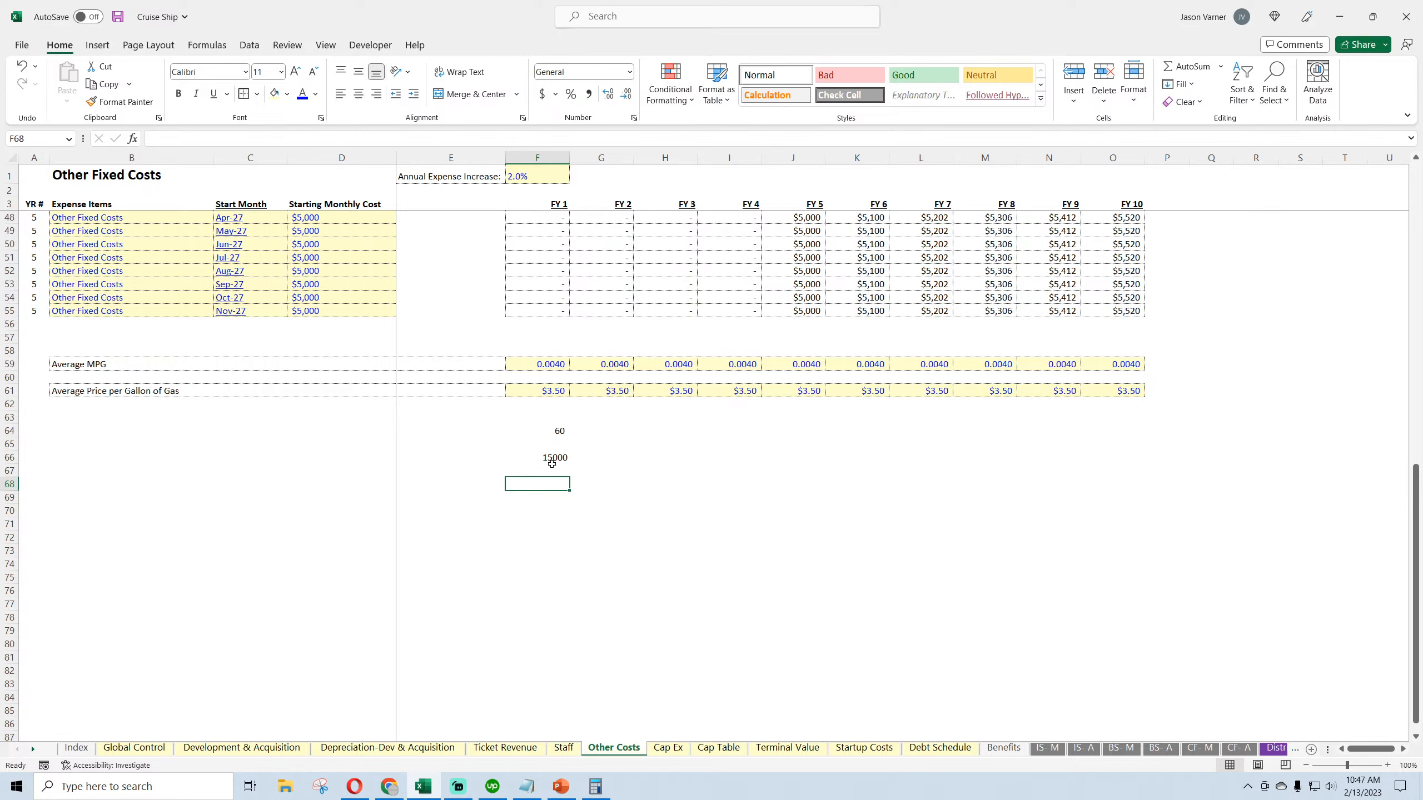
text(=)
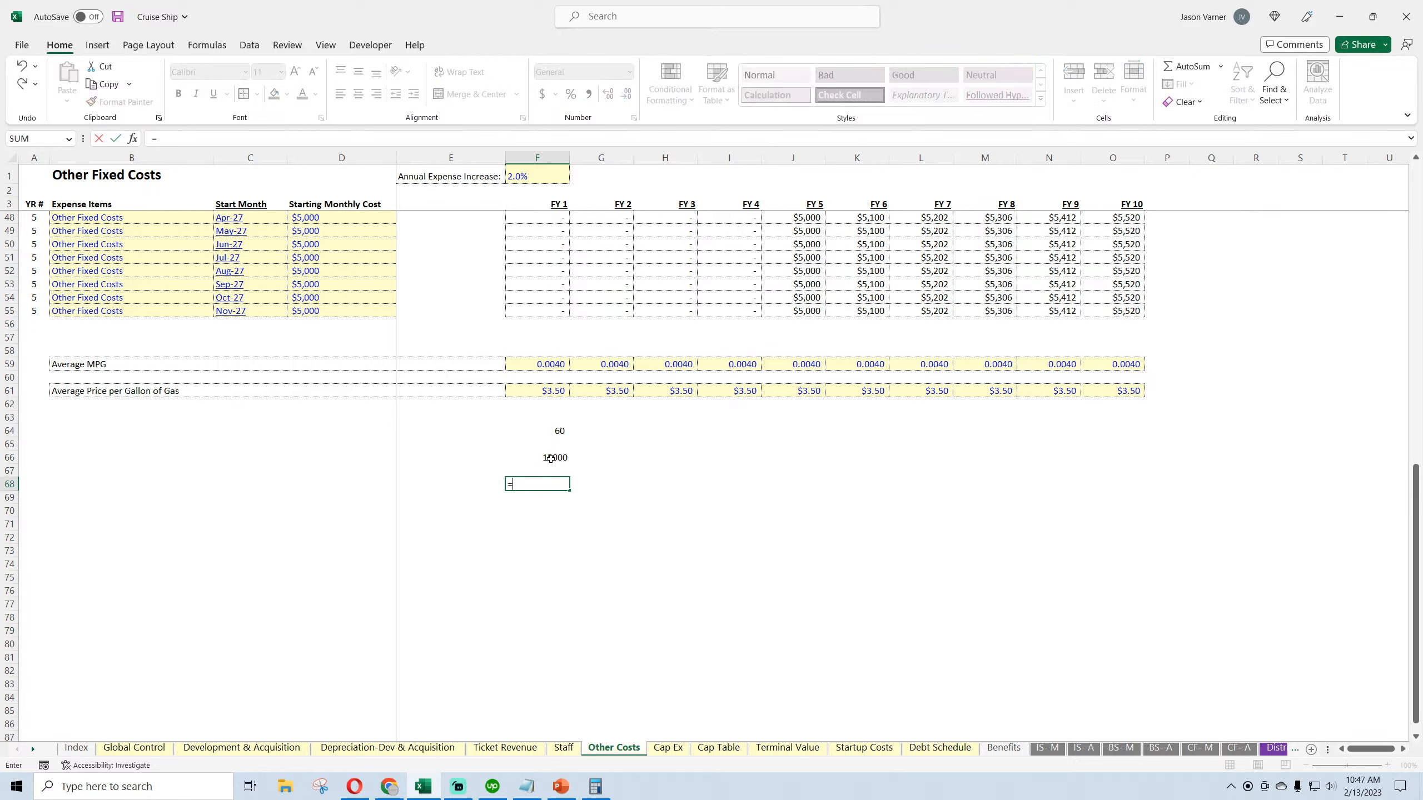
click(554, 457)
text(*)
click(549, 391)
key(Return)
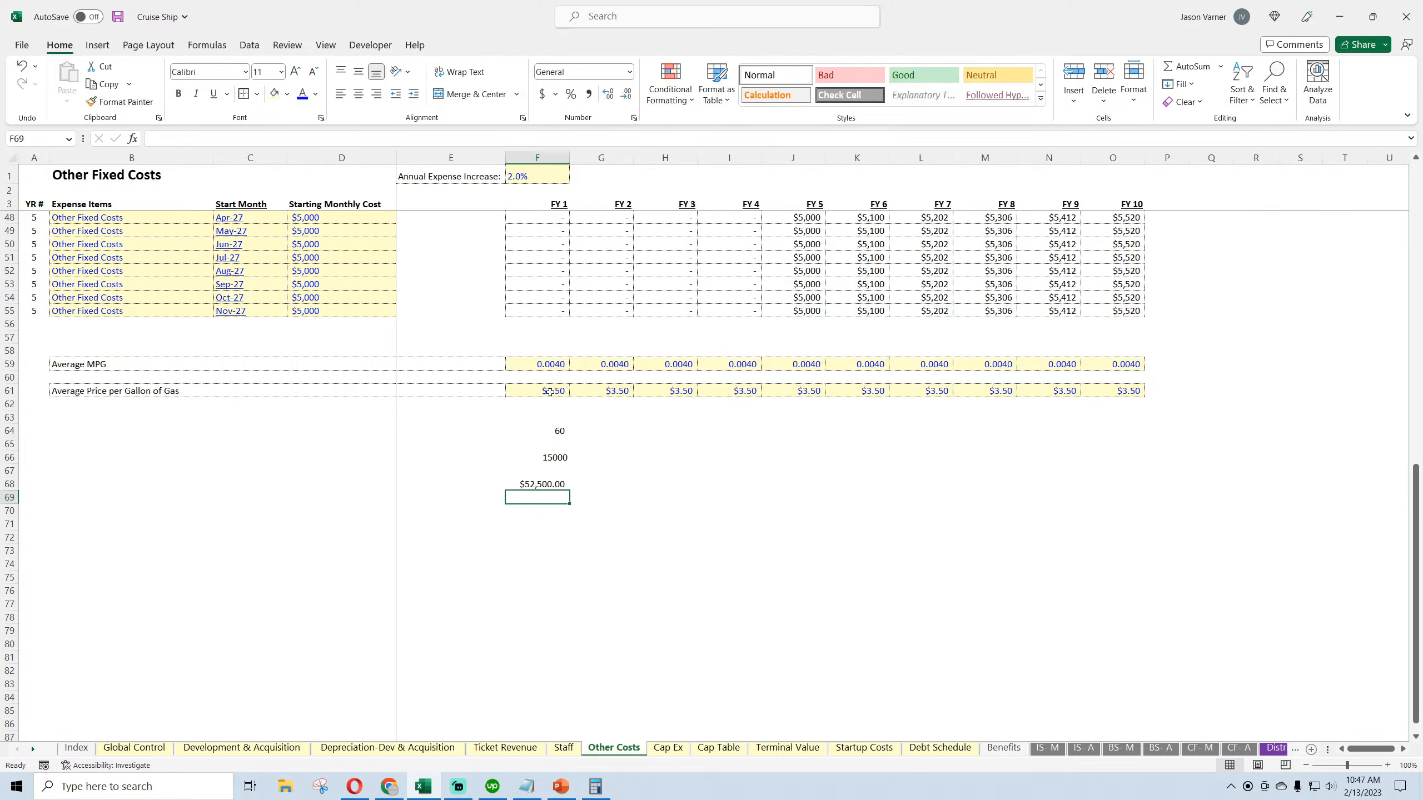
Clear the test distance, gallons and fuel cost cells F64 to F68 and save the workbook
click(558, 419)
drag(570, 424, 574, 485)
click(627, 480)
click(118, 17)
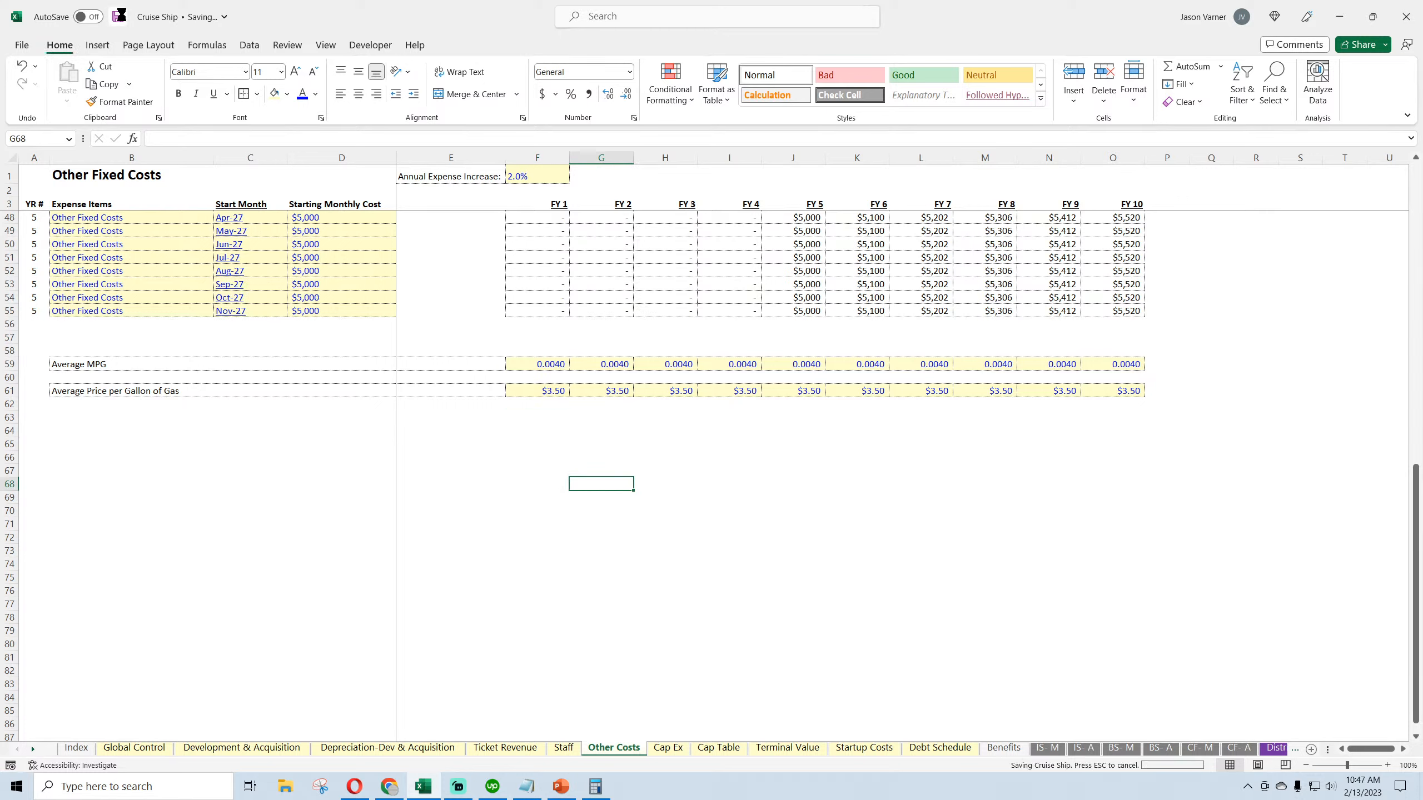
Select the FY 1 average MPG cell, switch to Chrome and read the article's remaining sections on individual ships' fuel use
click(550, 365)
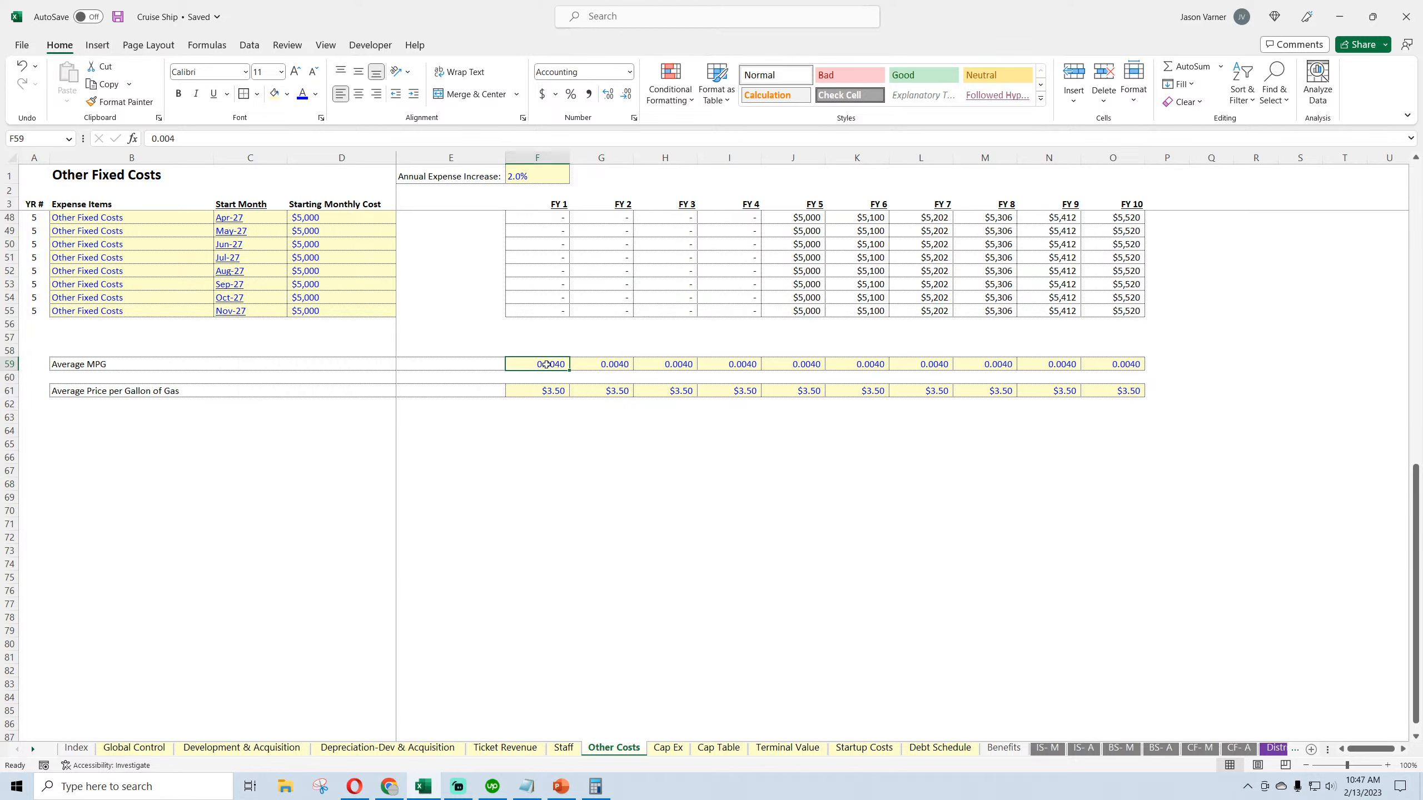
click(388, 786)
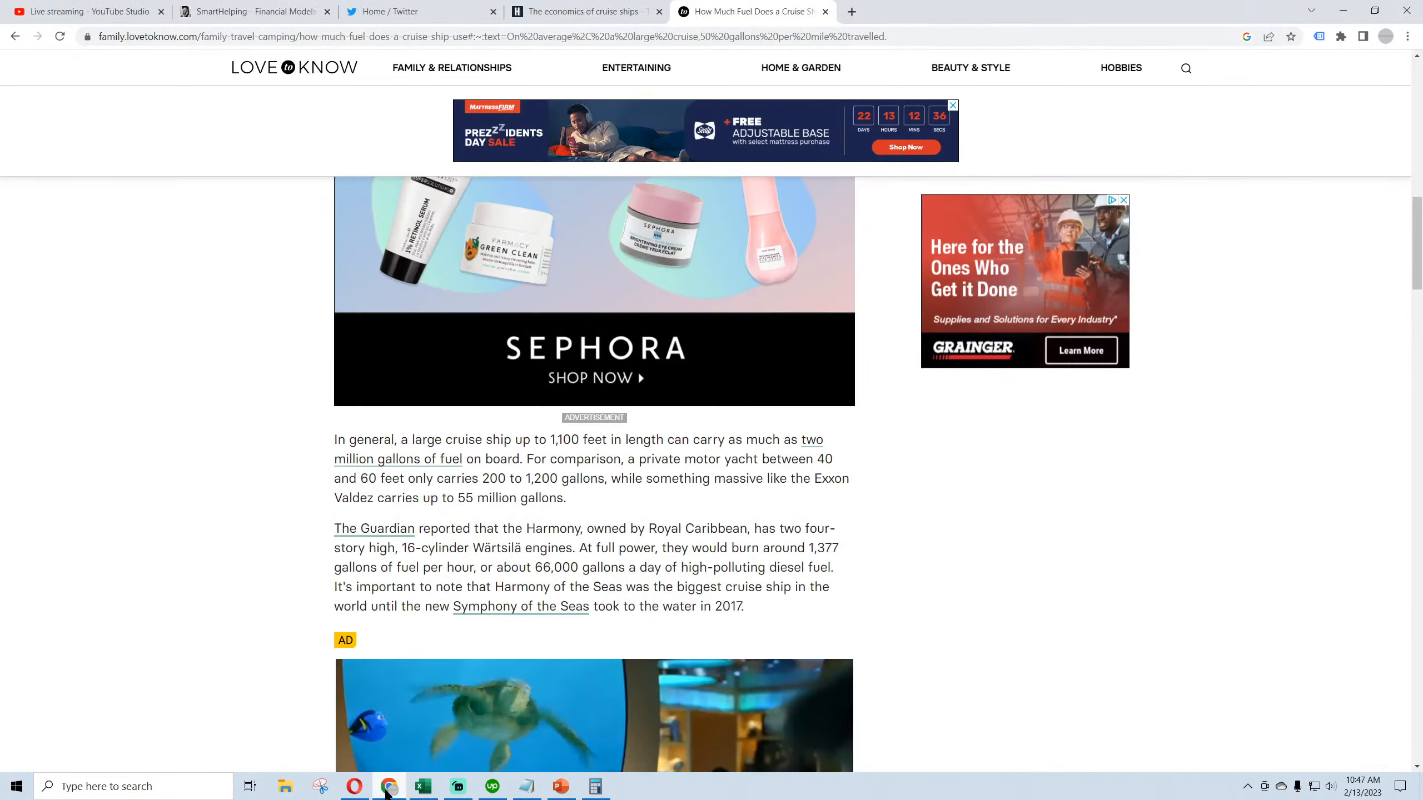
scroll(95, 394, down, 10)
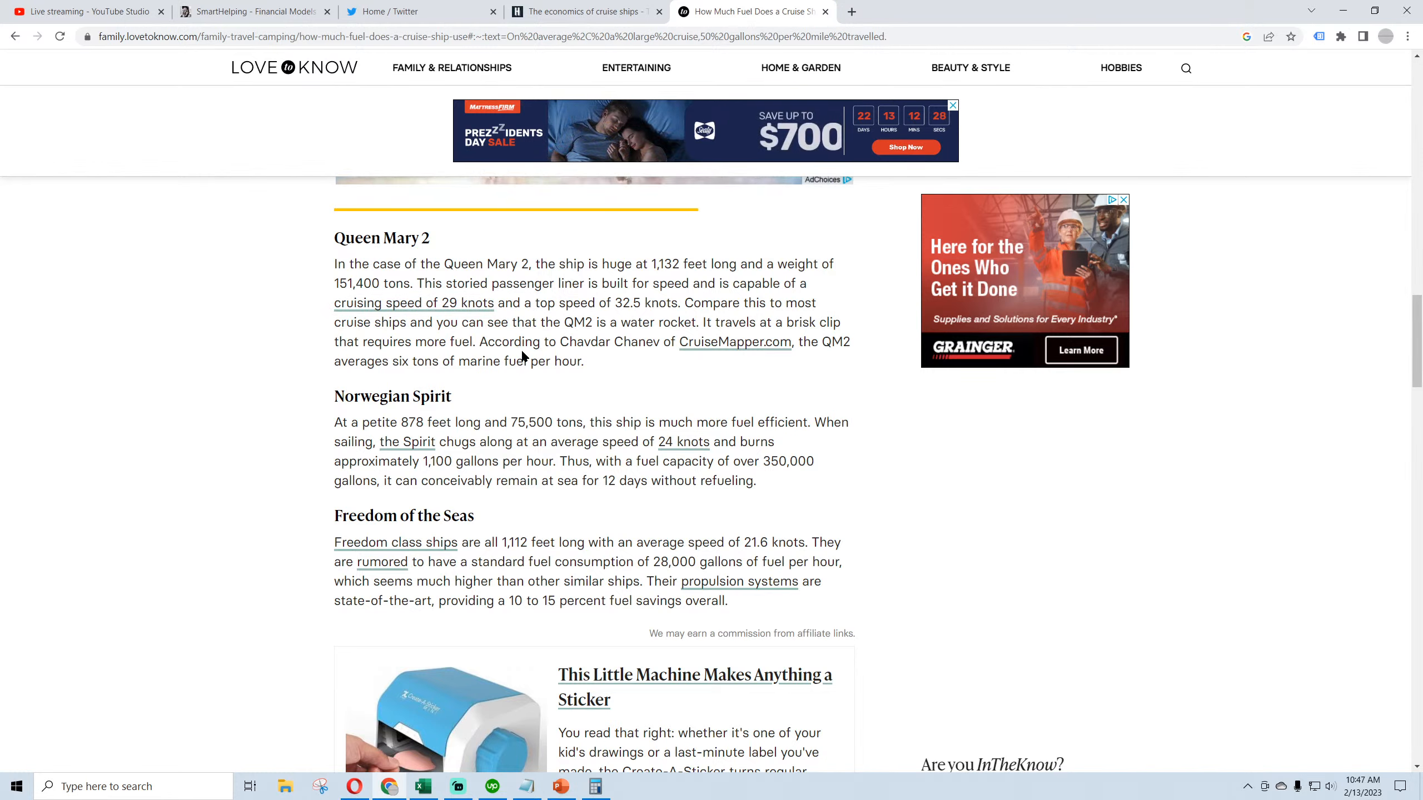
scroll(225, 440, down, 8)
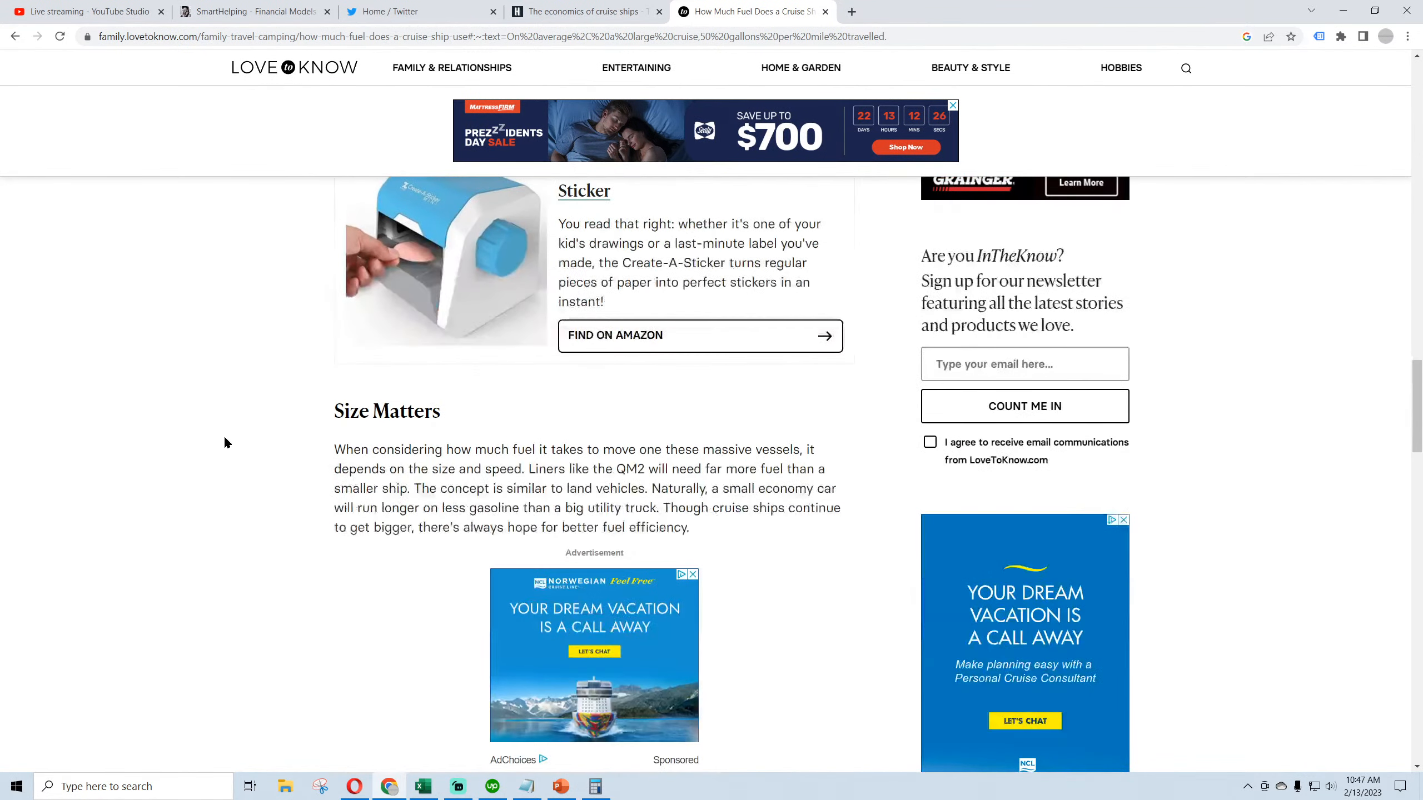
Return to the Google results and search for "mpg of a cruise ship"
click(15, 37)
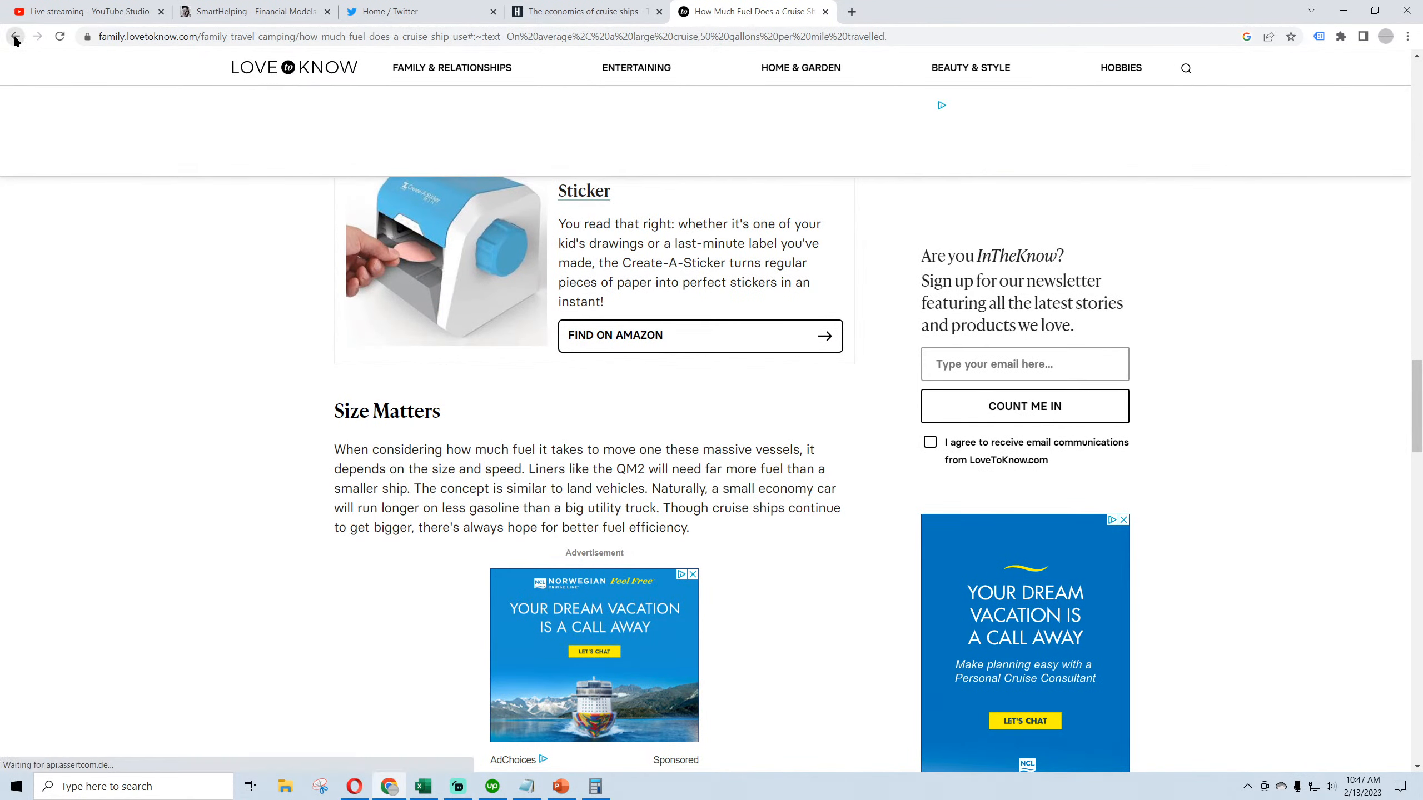
drag(362, 86, 16, 96)
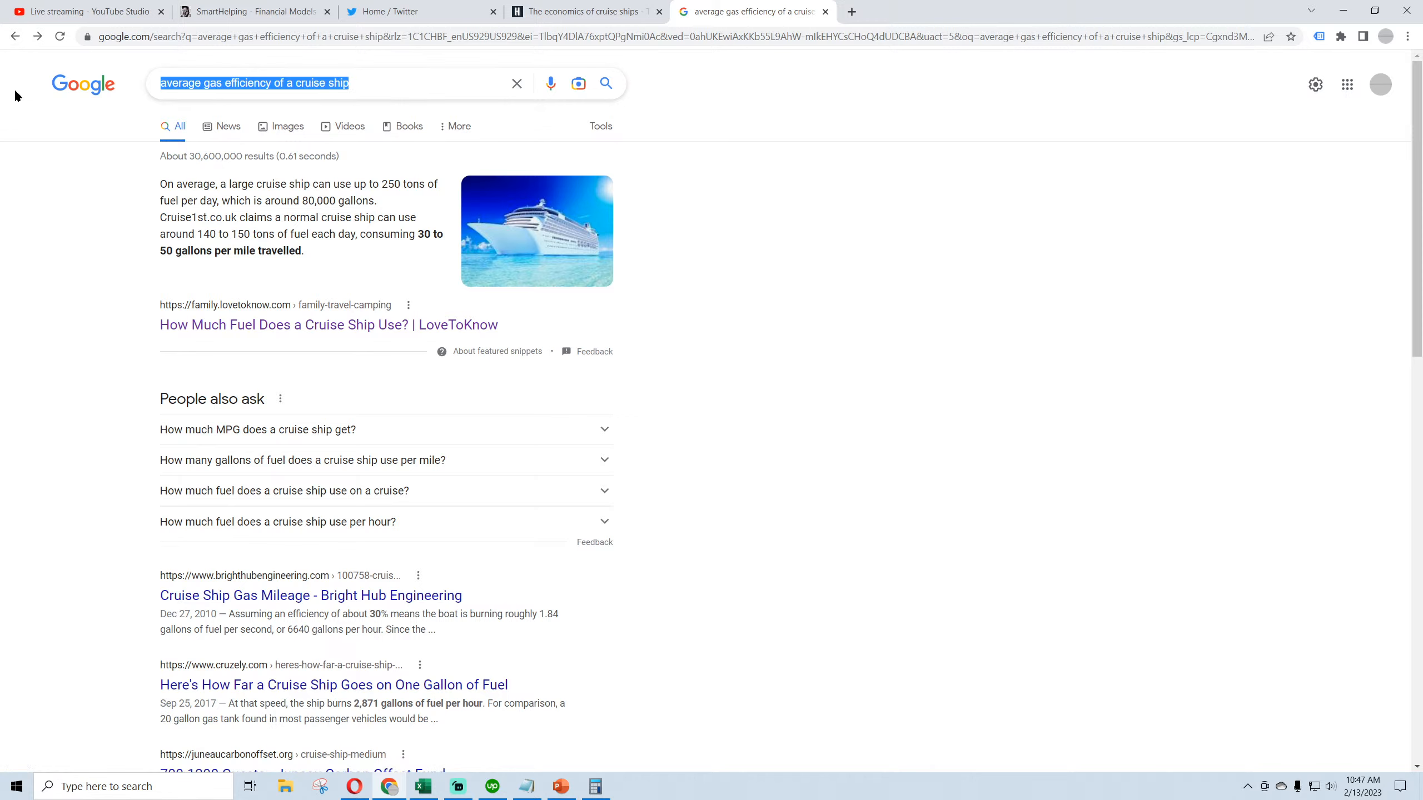
text(mpg of a c)
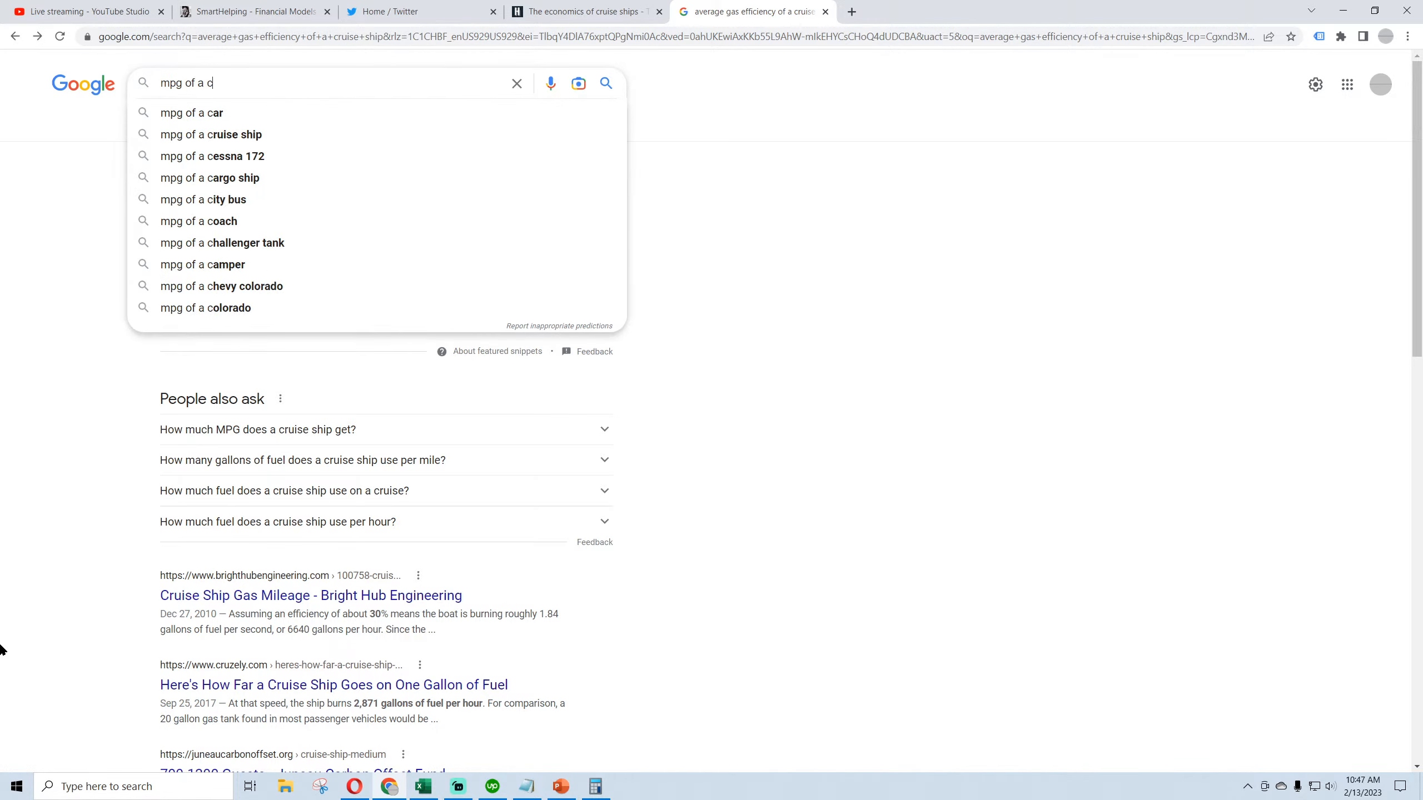
text(ruise ship)
key(Return)
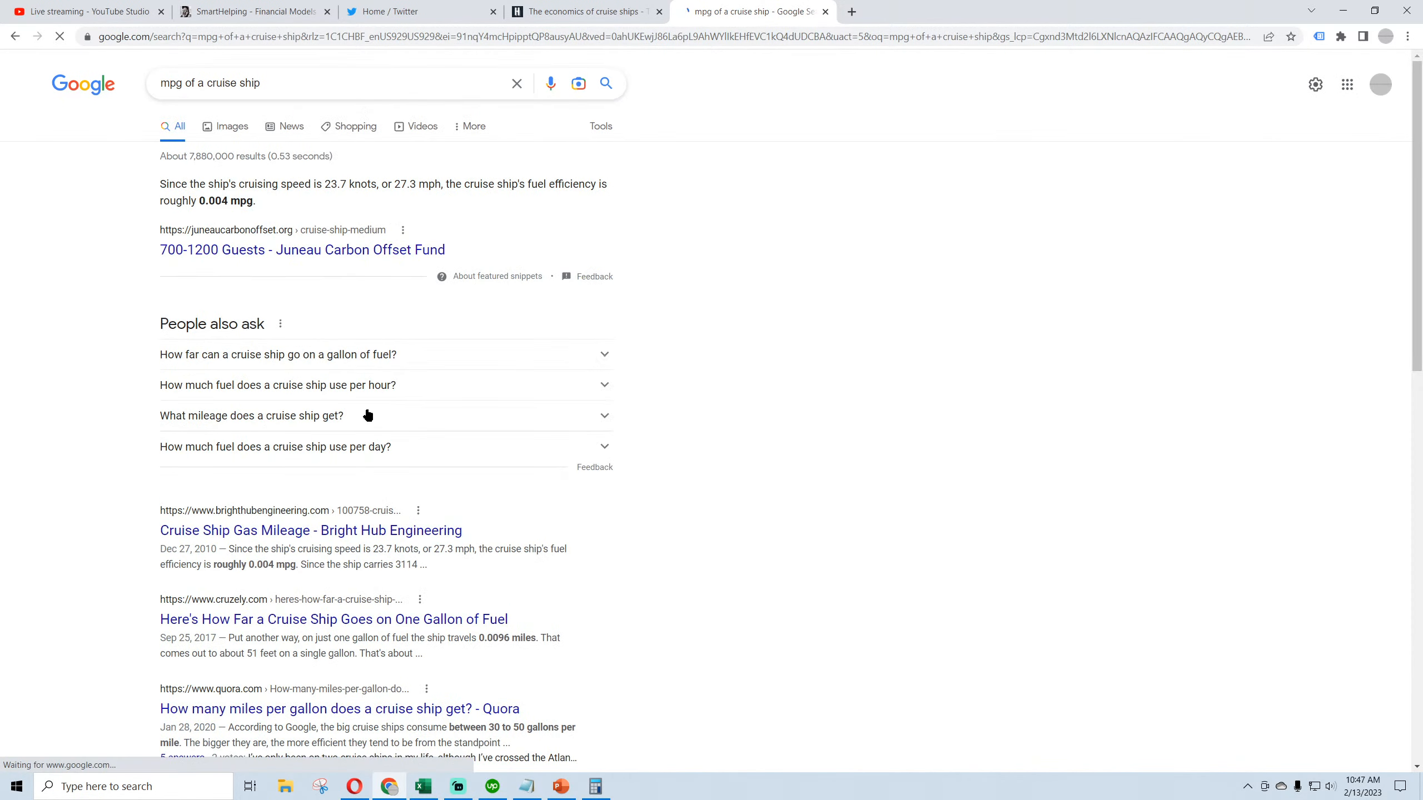
Read the answer on how far a cruise ship goes on a gallon of fuel and compare the MPG figures in the results
click(254, 361)
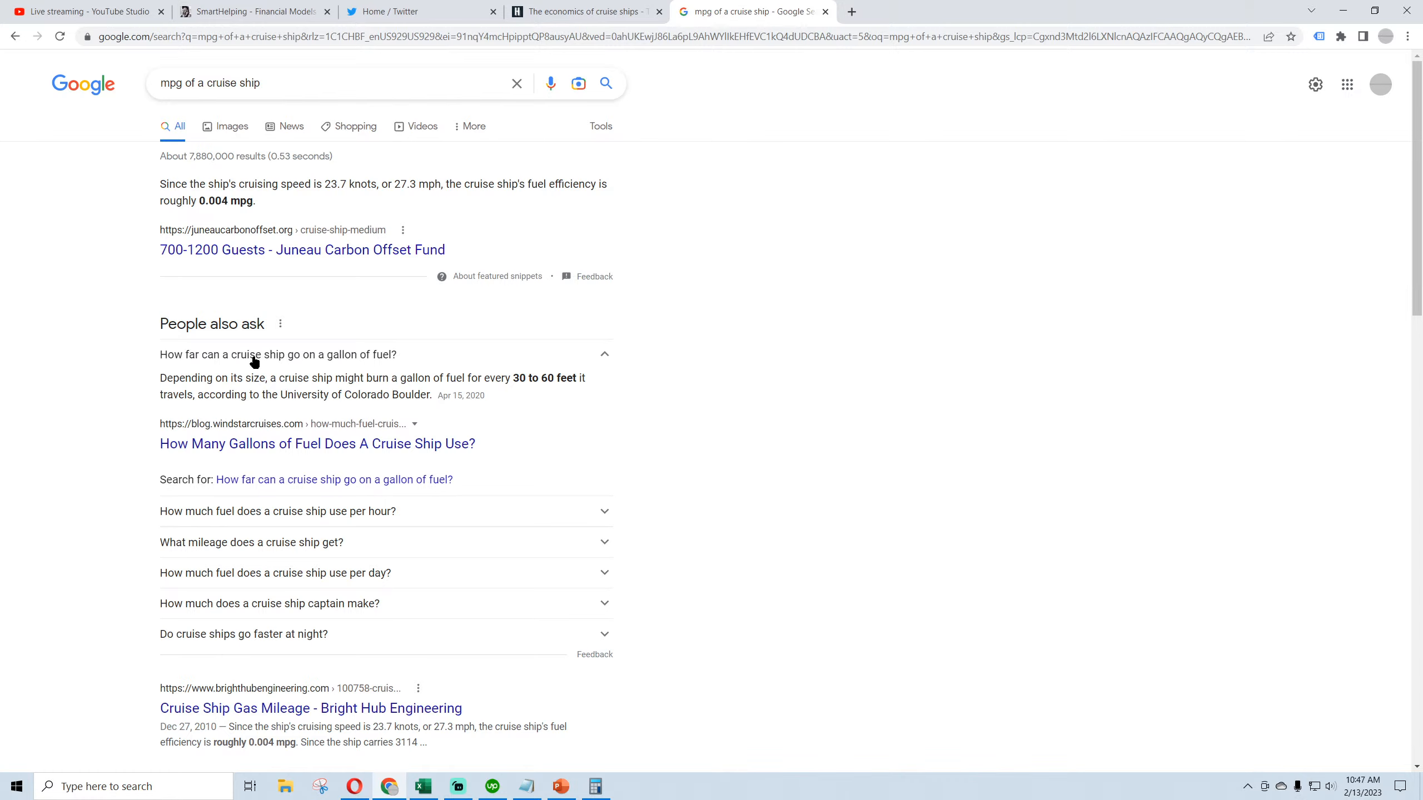
click(254, 361)
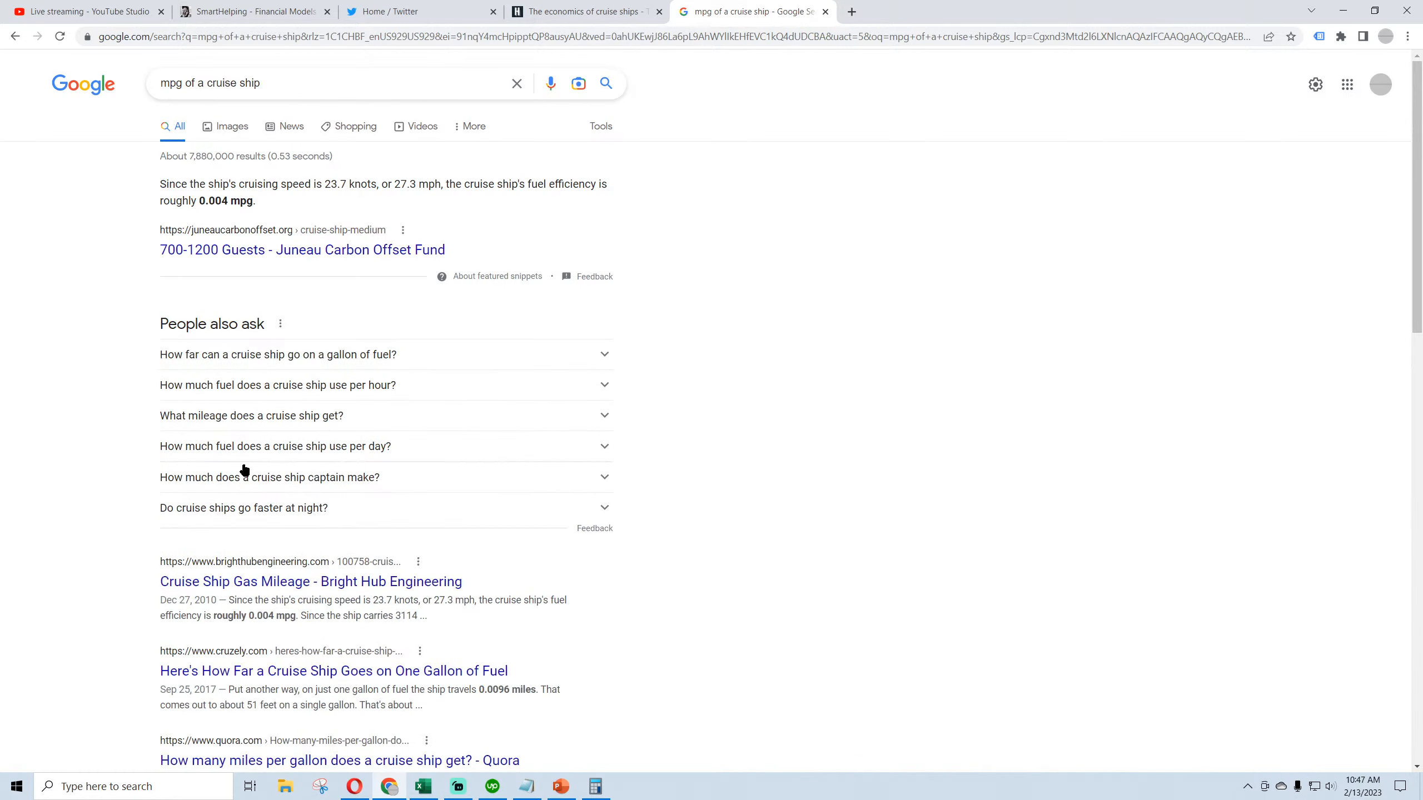
scroll(46, 493, down, 3)
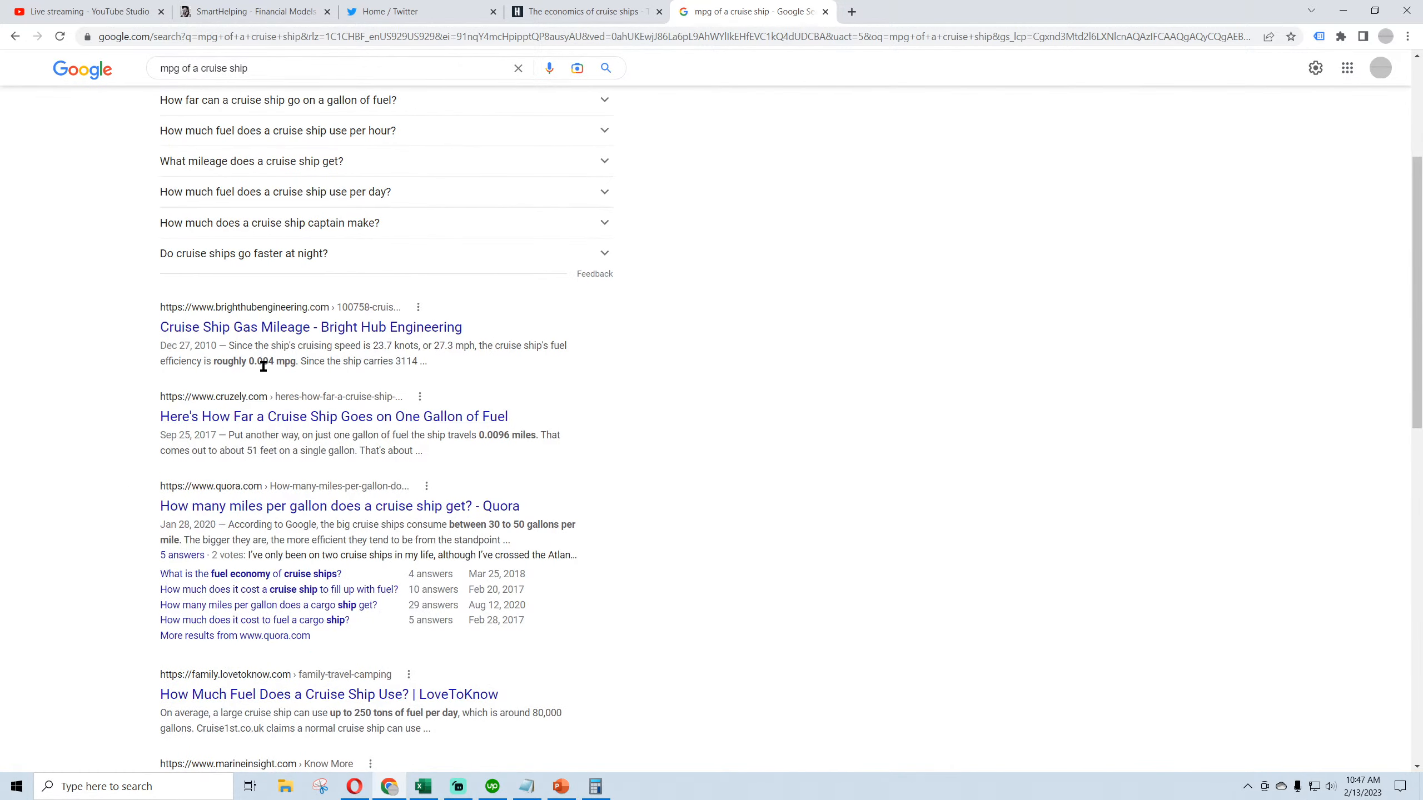
scroll(263, 366, up, 3)
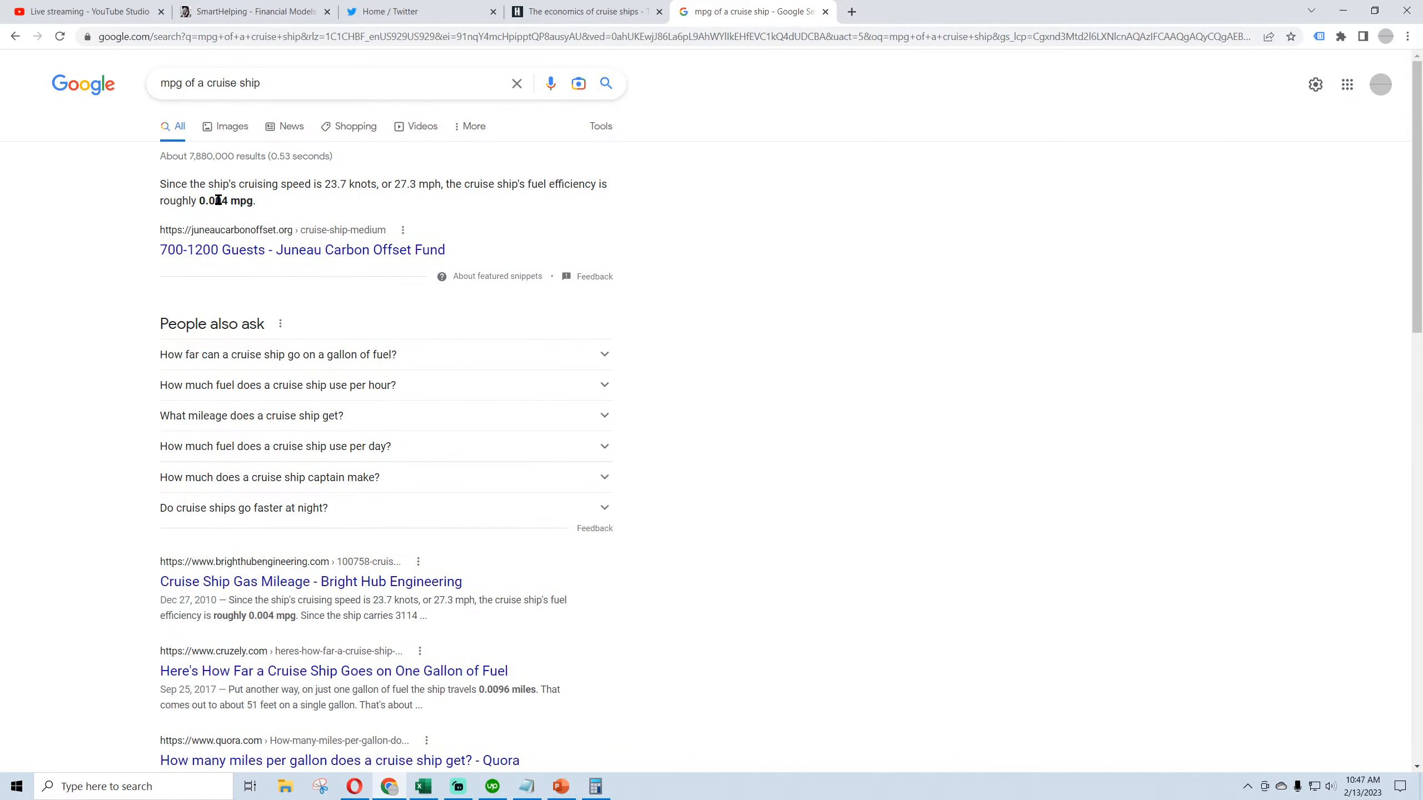
scroll(122, 458, down, 3)
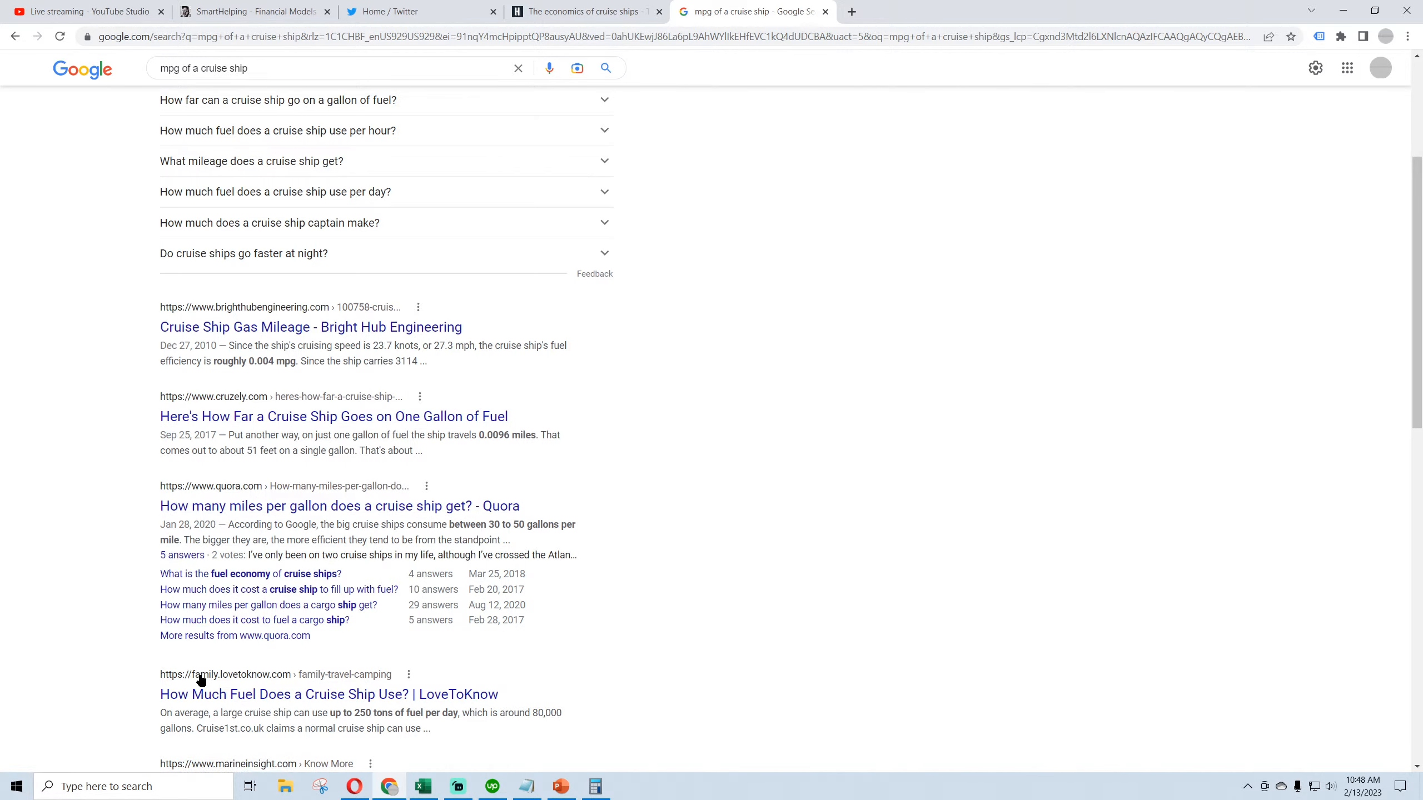
Open the Calculator, divide 51 by 5250 to check the miles per gallon figure, and close it
click(152, 787)
text(ca)
click(138, 434)
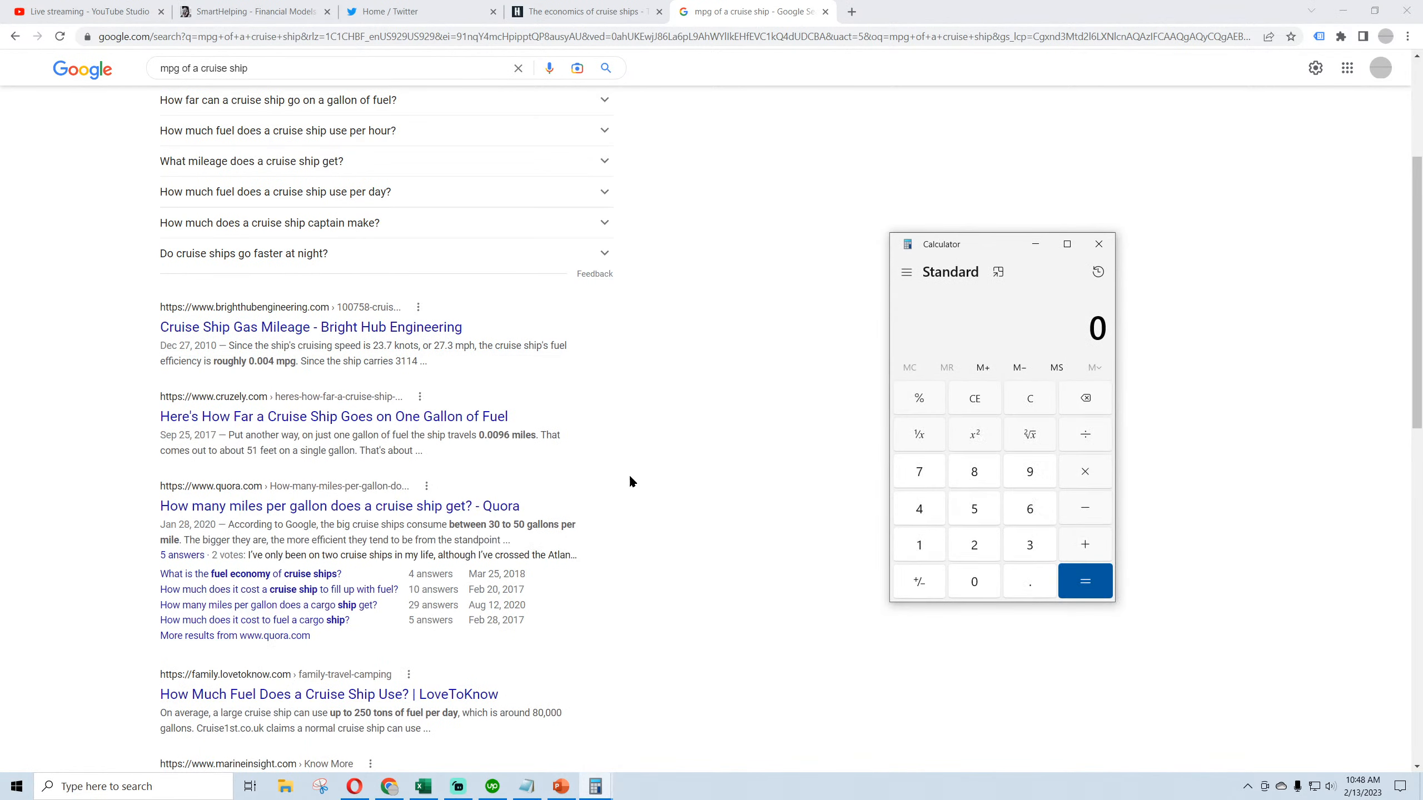
click(975, 510)
click(918, 545)
click(975, 510)
click(980, 556)
click(976, 510)
click(975, 583)
click(1086, 586)
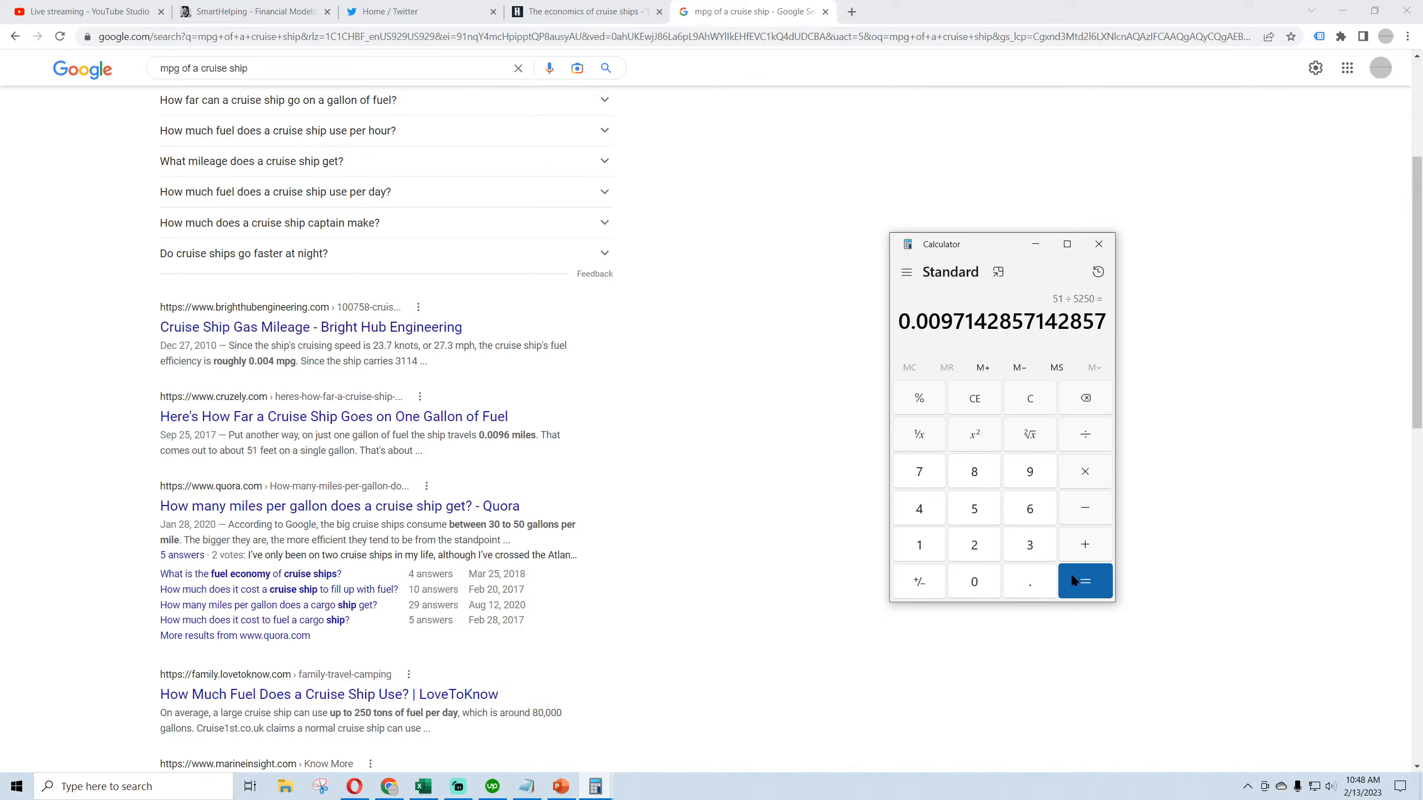
click(1098, 246)
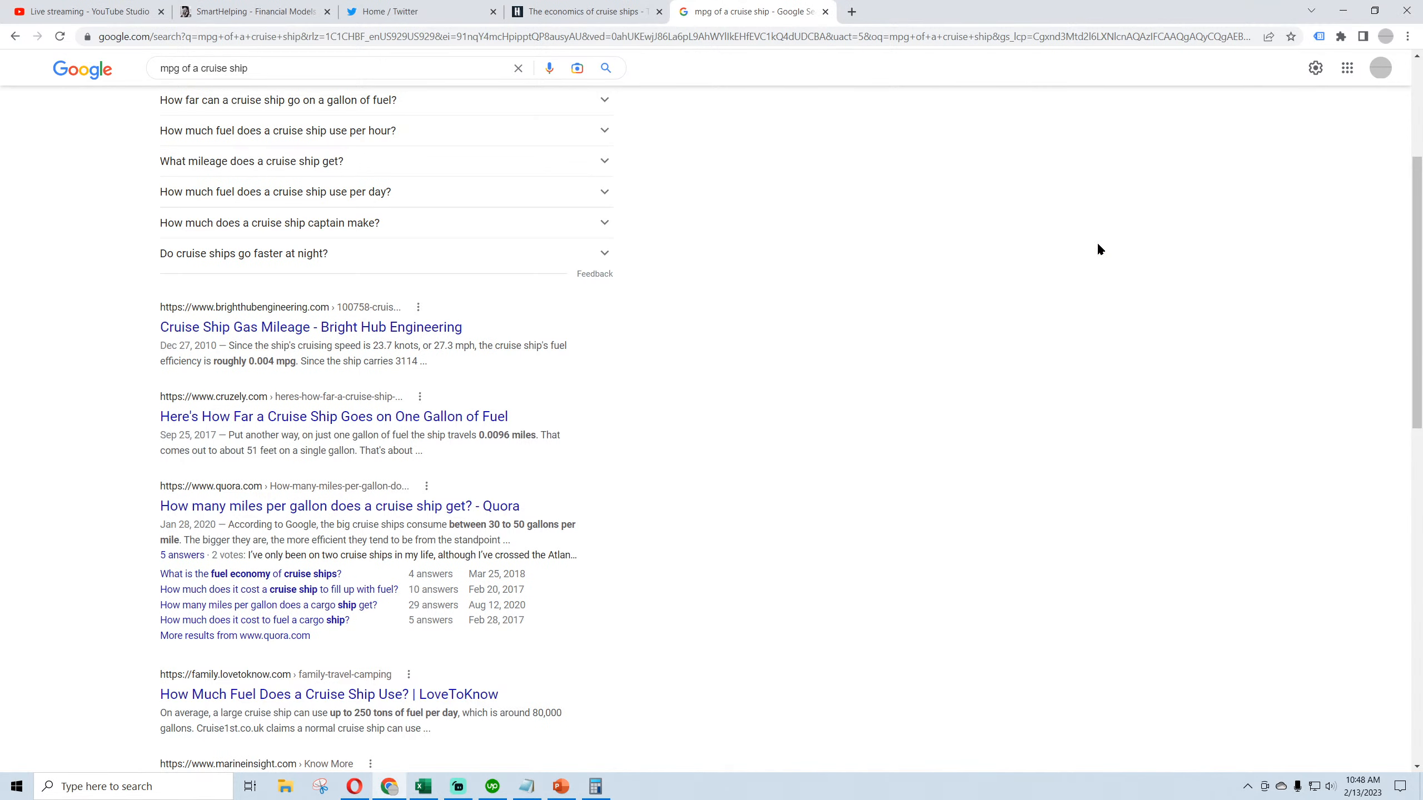
Open the Quora question on the fuel economy of cruise ships and read the full answer about the cost to fill up
click(266, 575)
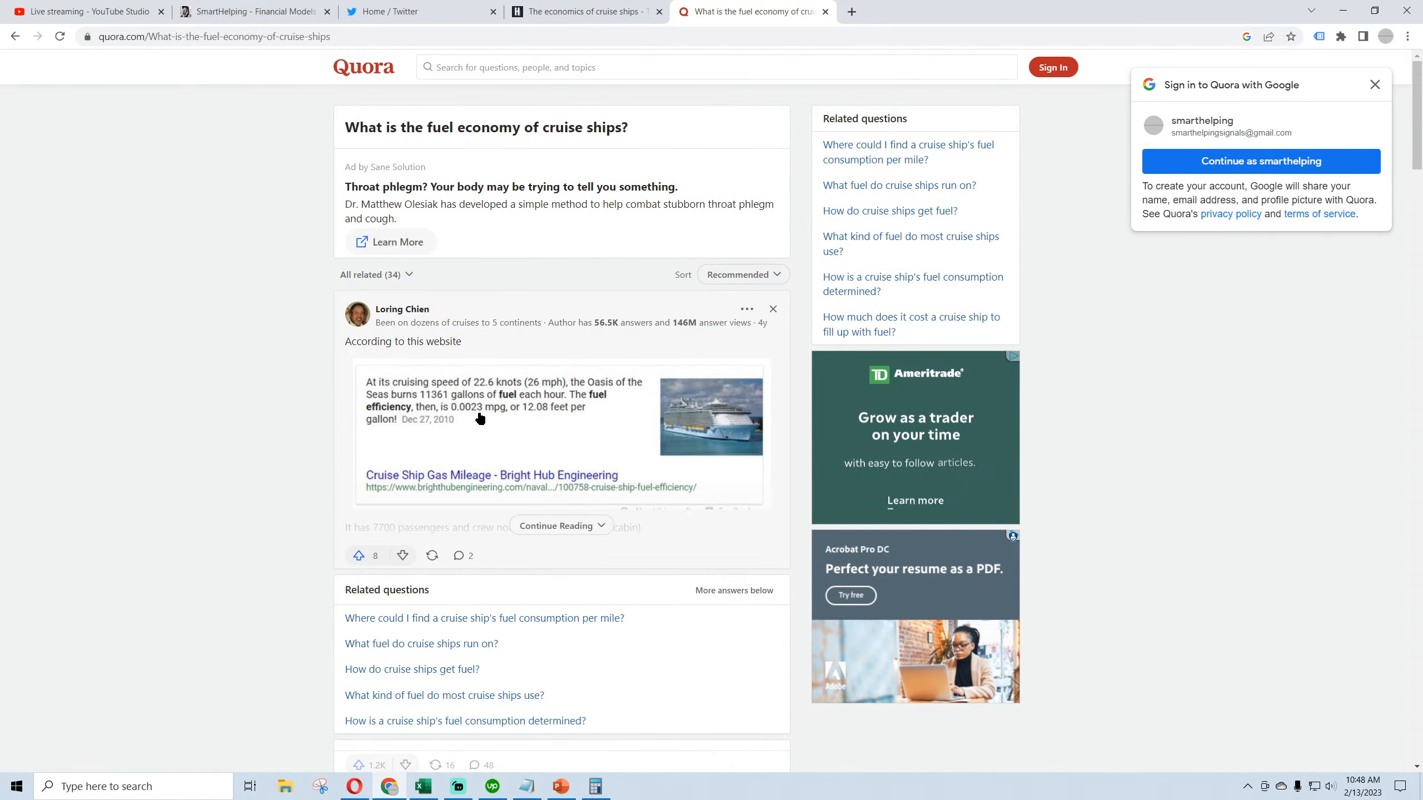
scroll(252, 447, down, 3)
scroll(247, 447, down, 3)
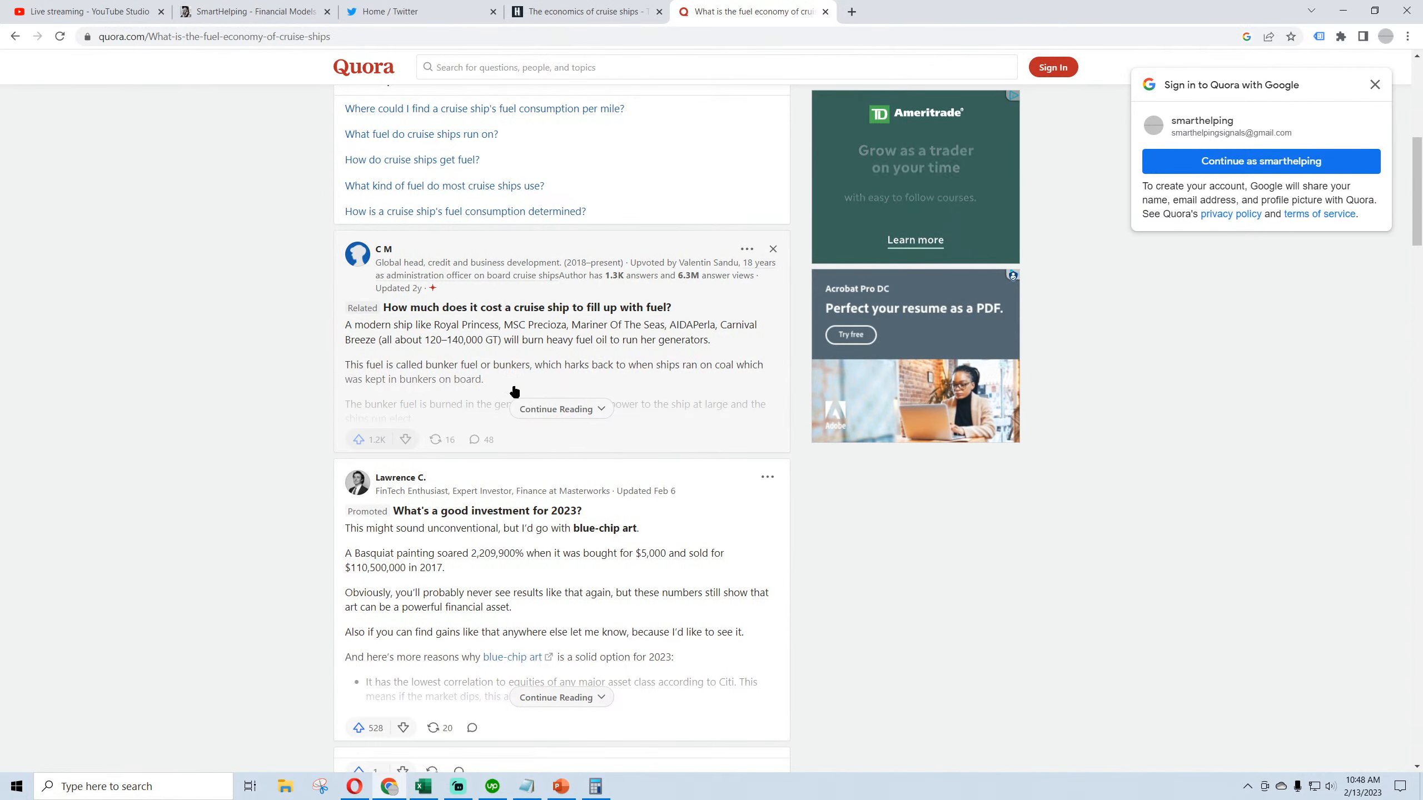
click(544, 409)
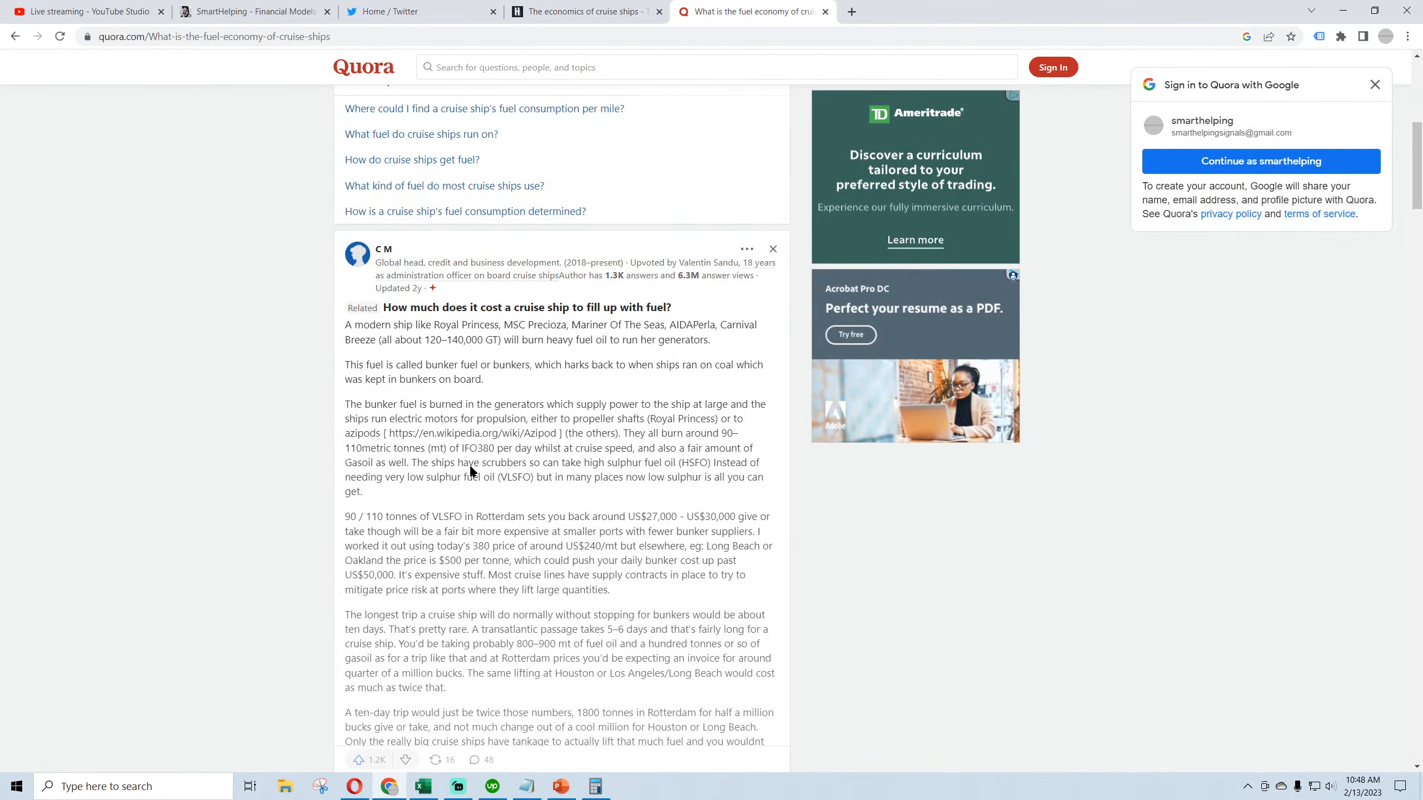
scroll(469, 465, down, 3)
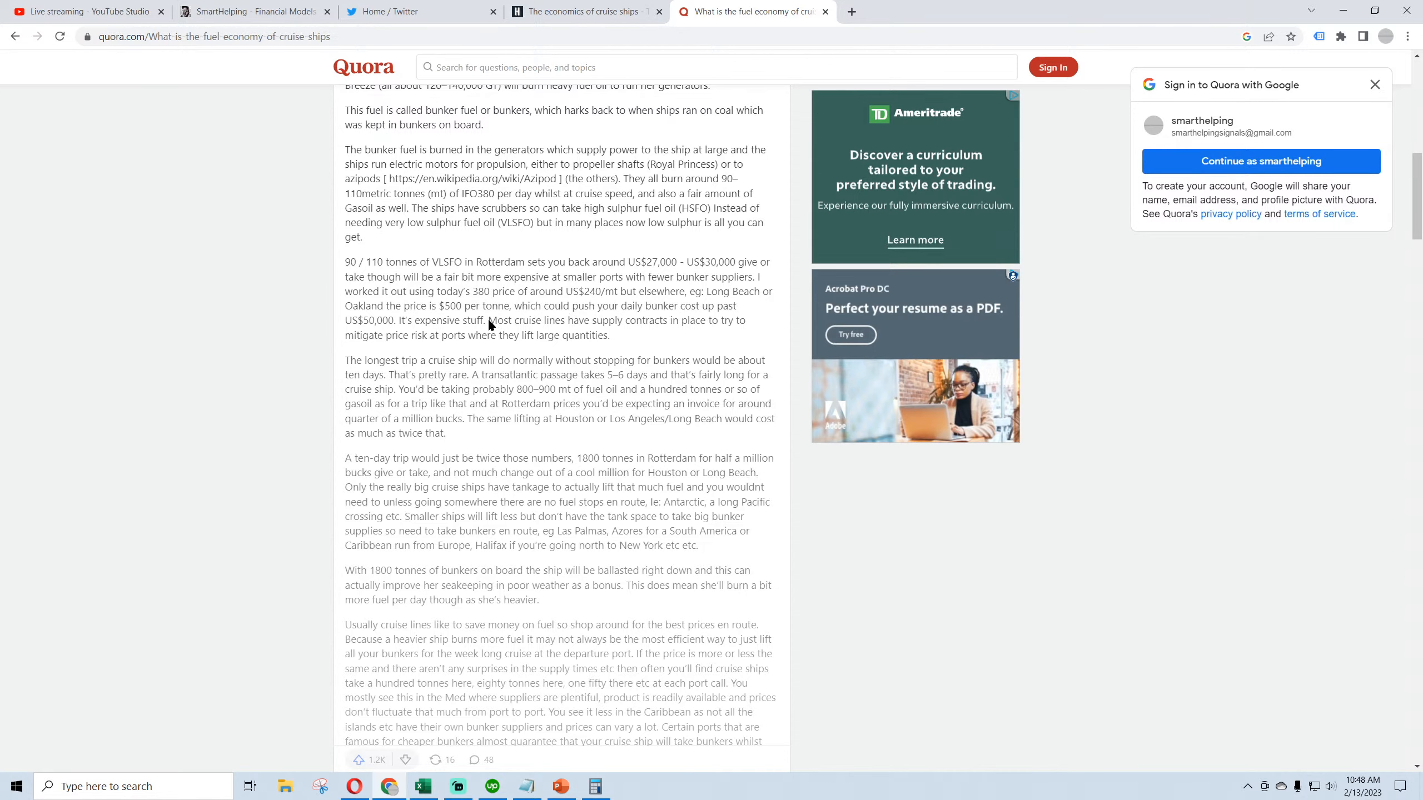
scroll(426, 456, down, 3)
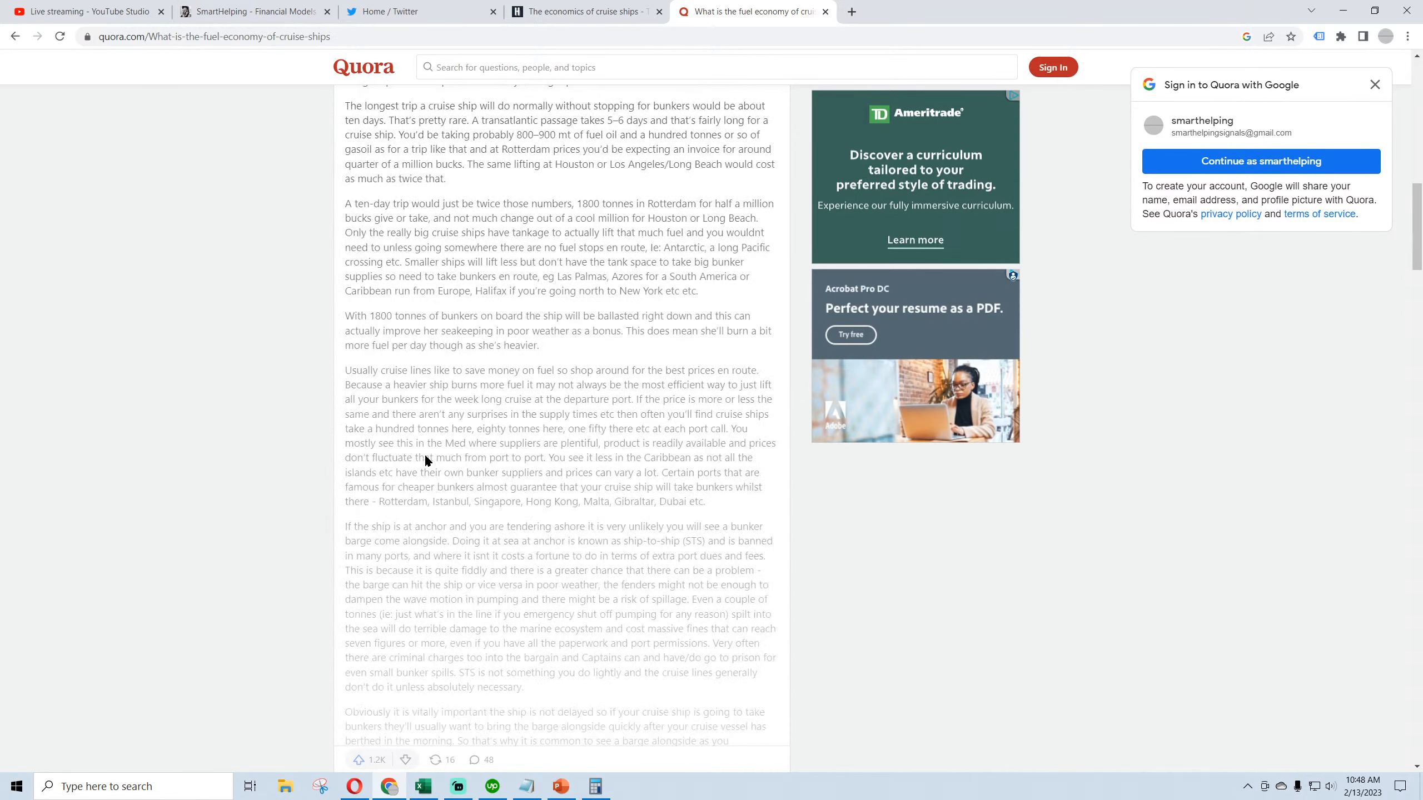
Go back to the search results and scan the remaining entries for cruise ship fuel mileage figures
click(14, 36)
scroll(101, 458, down, 3)
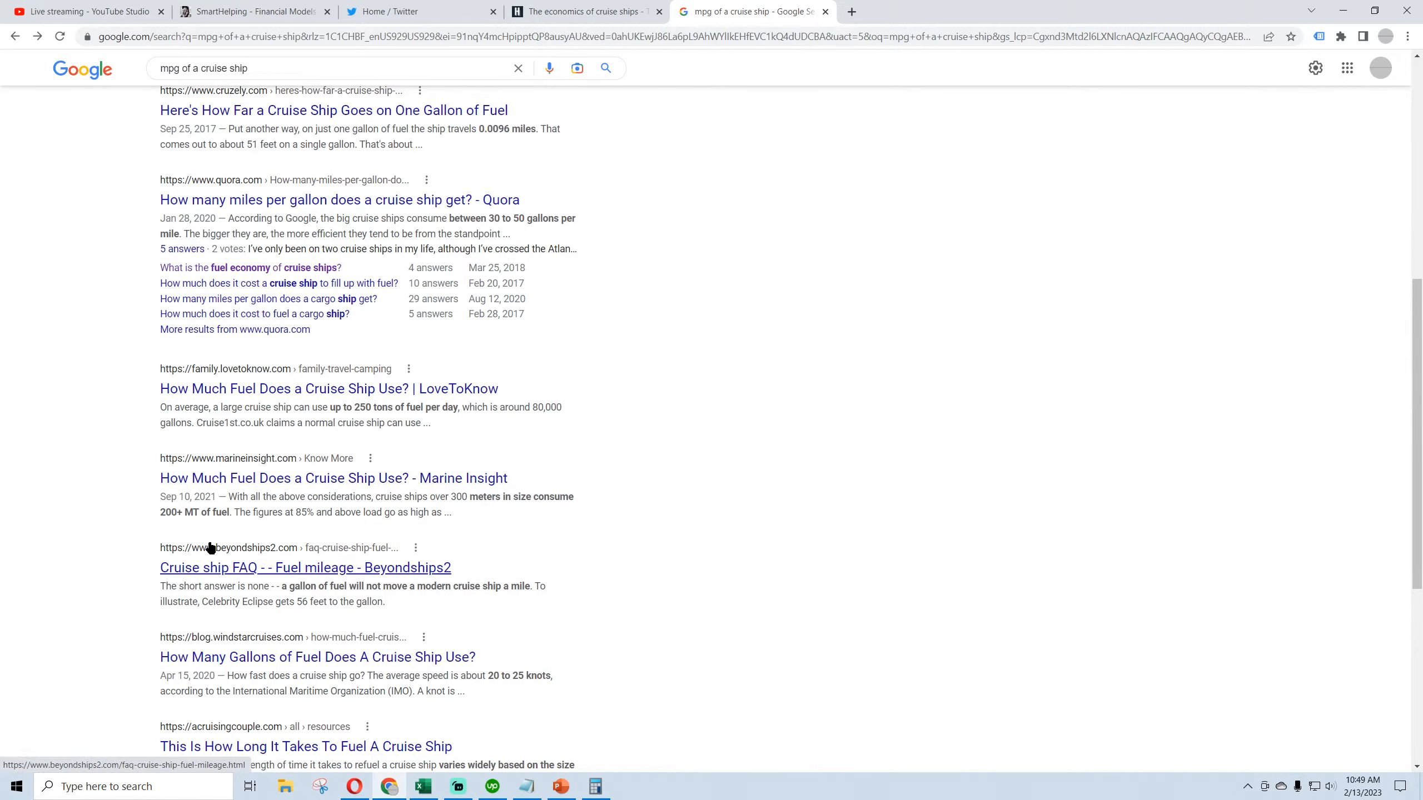
scroll(106, 540, down, 3)
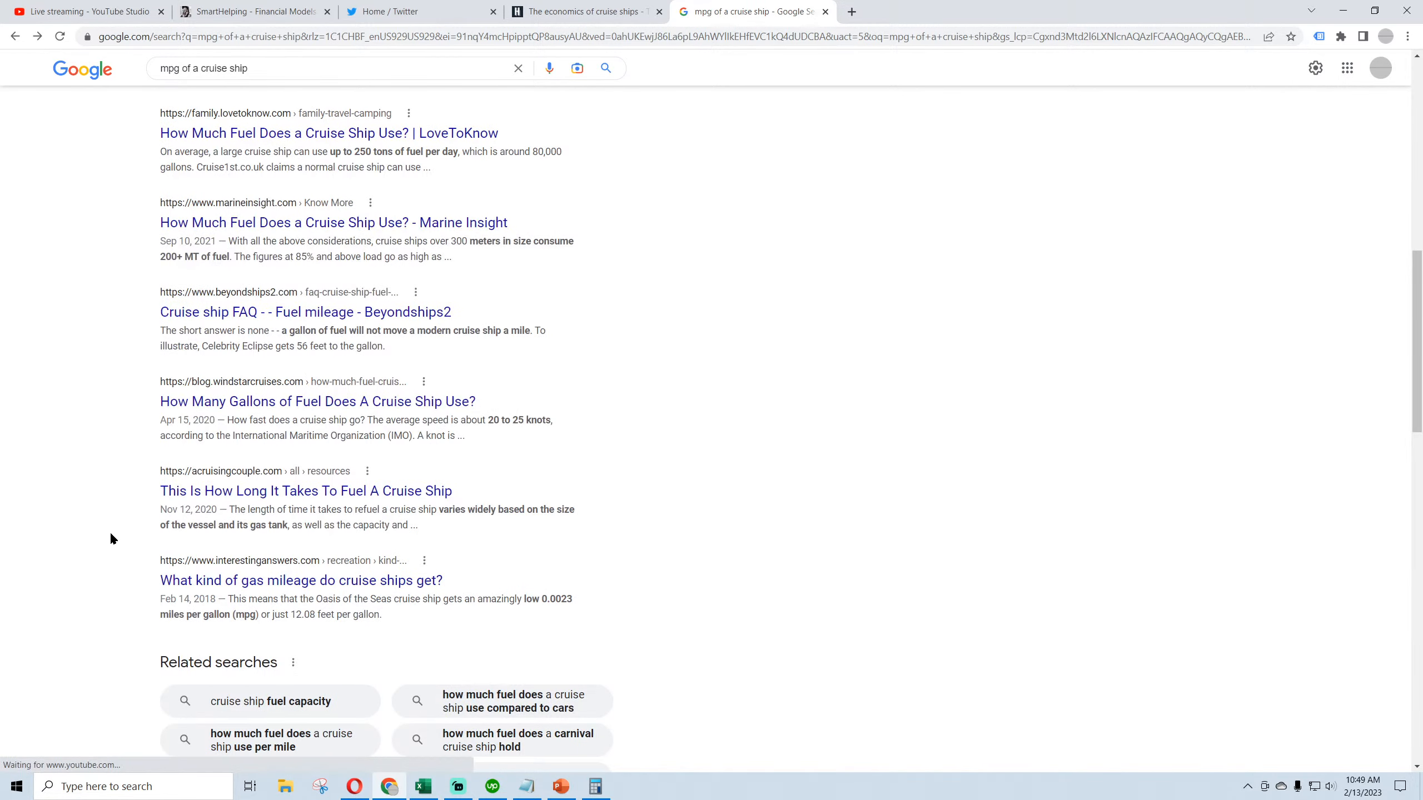
Switch to Excel and link cell F64 on Other Costs to the August 2023 total travel distance on Ticket Revenue
scroll(112, 536, up, 6)
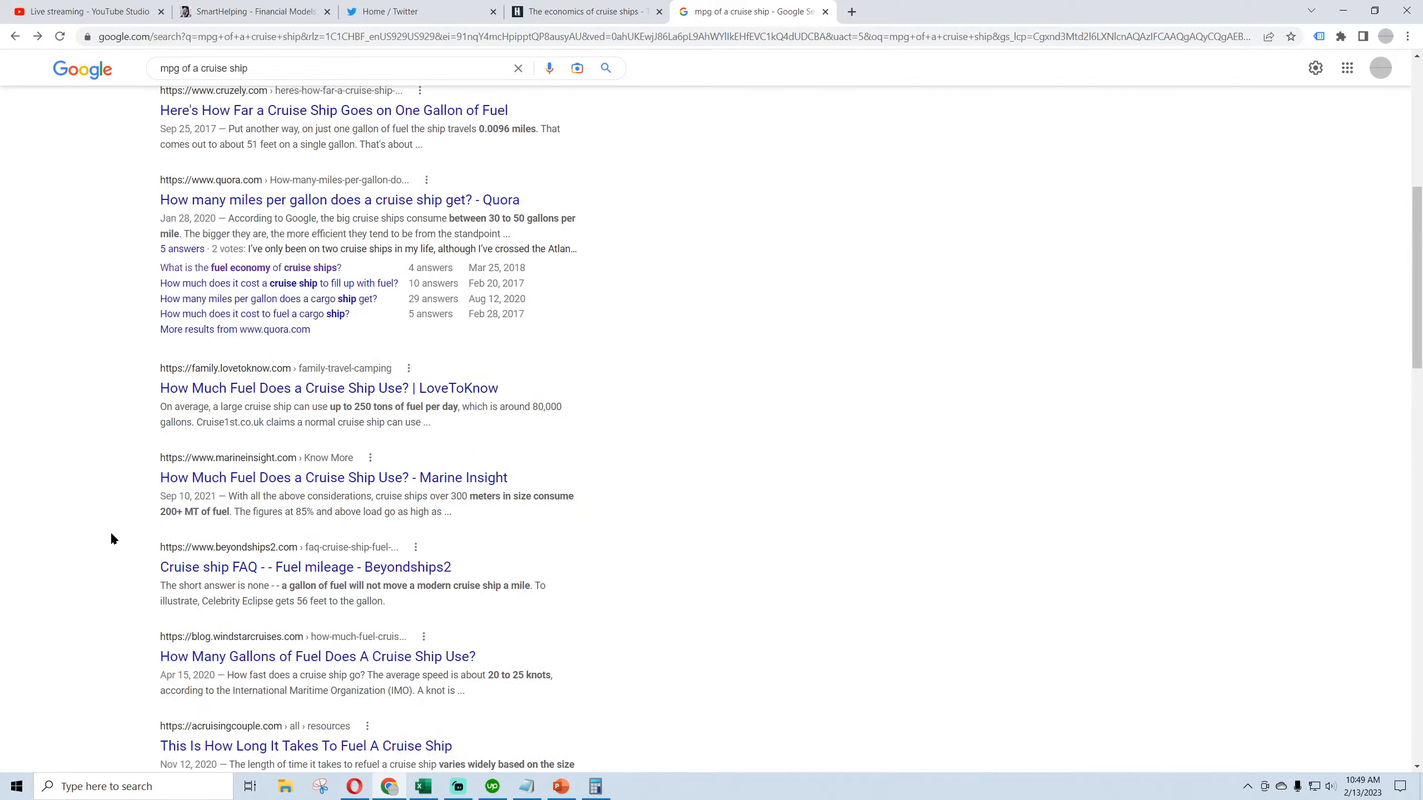
scroll(113, 535, down, 6)
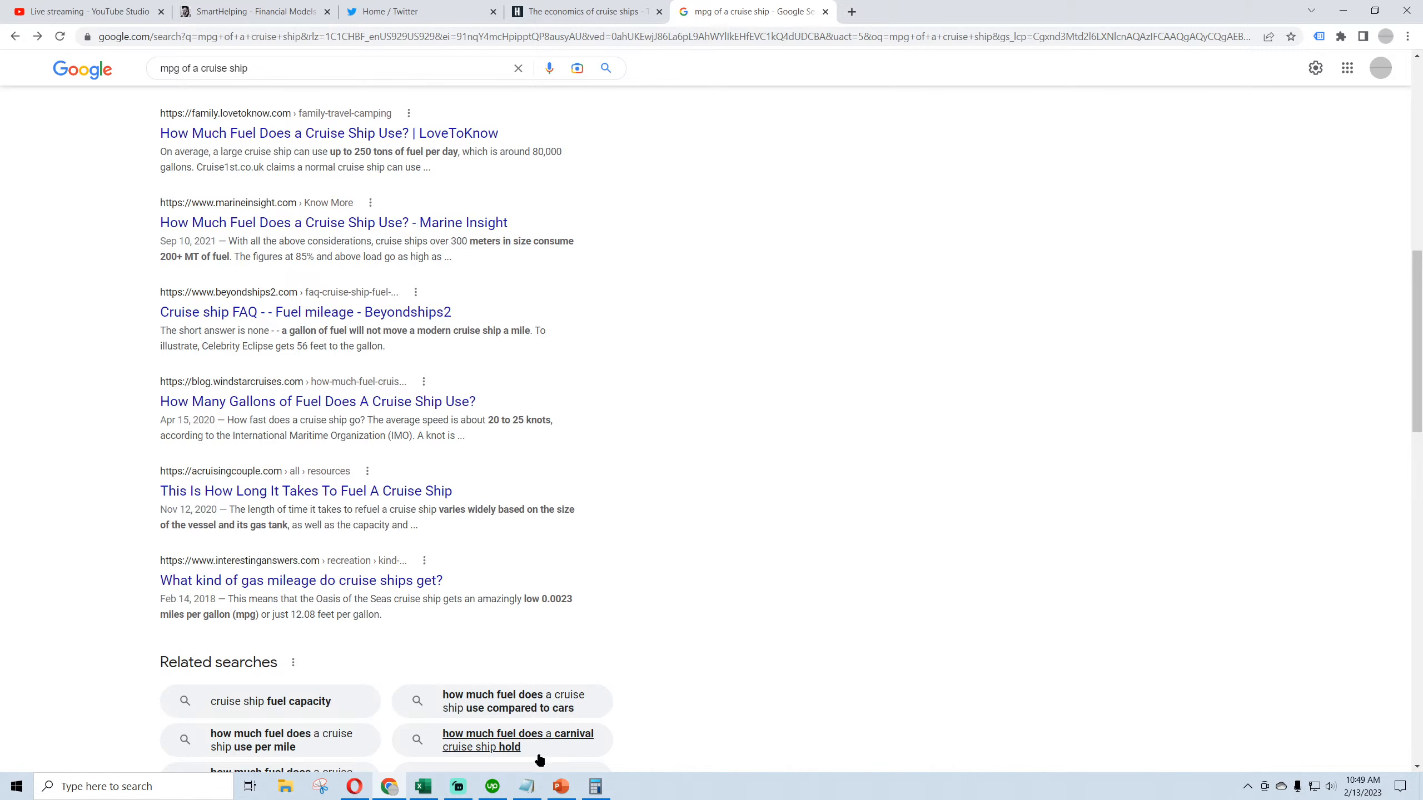
click(423, 786)
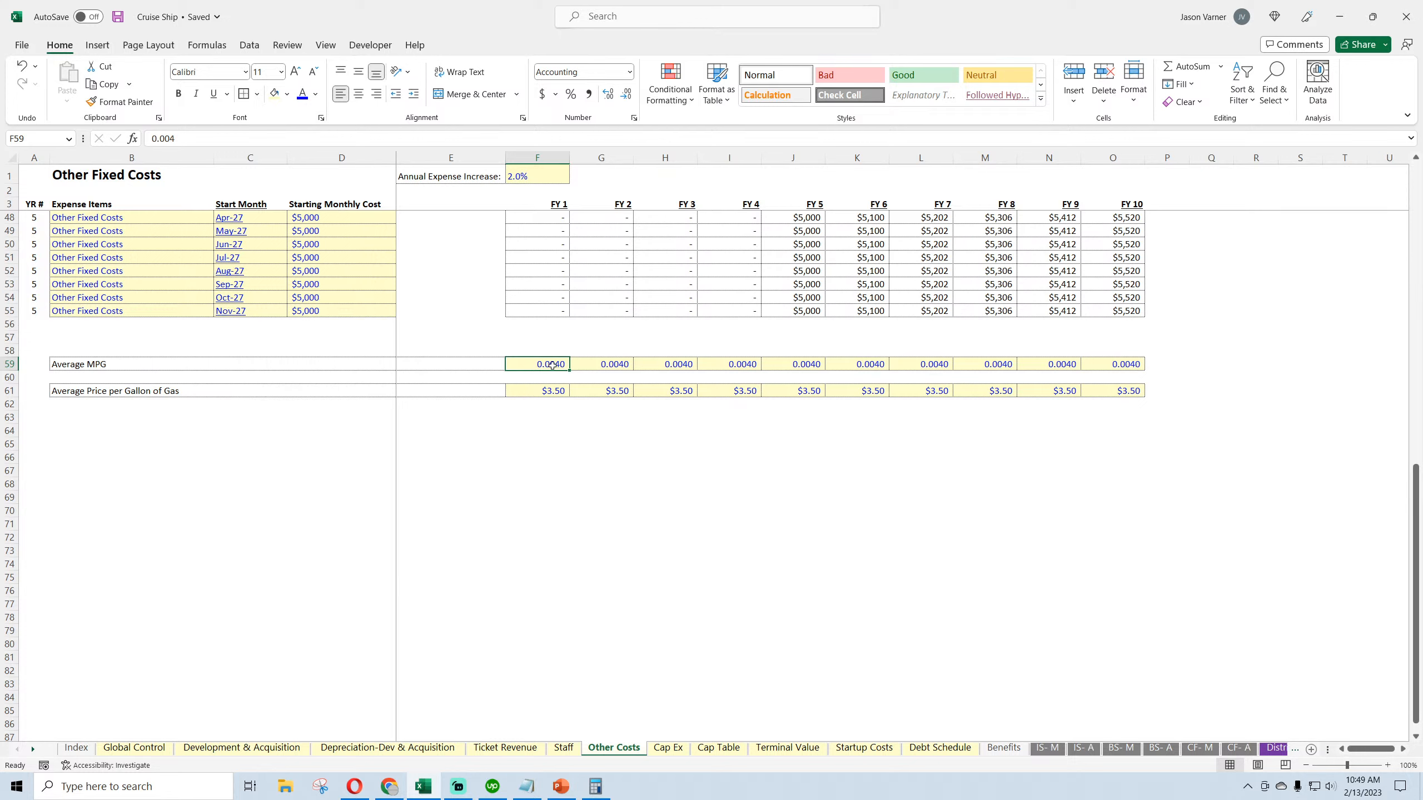
click(554, 430)
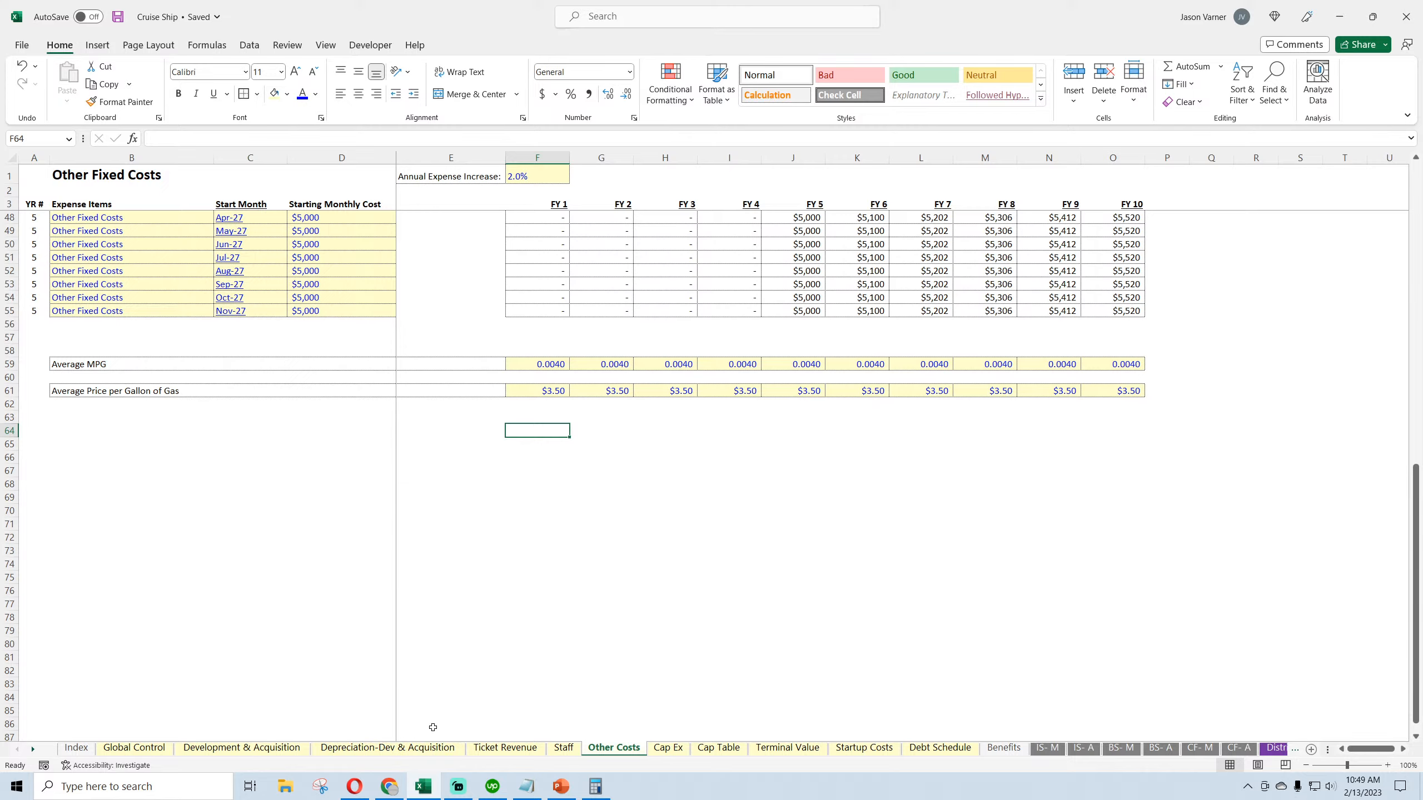
text(=)
click(506, 747)
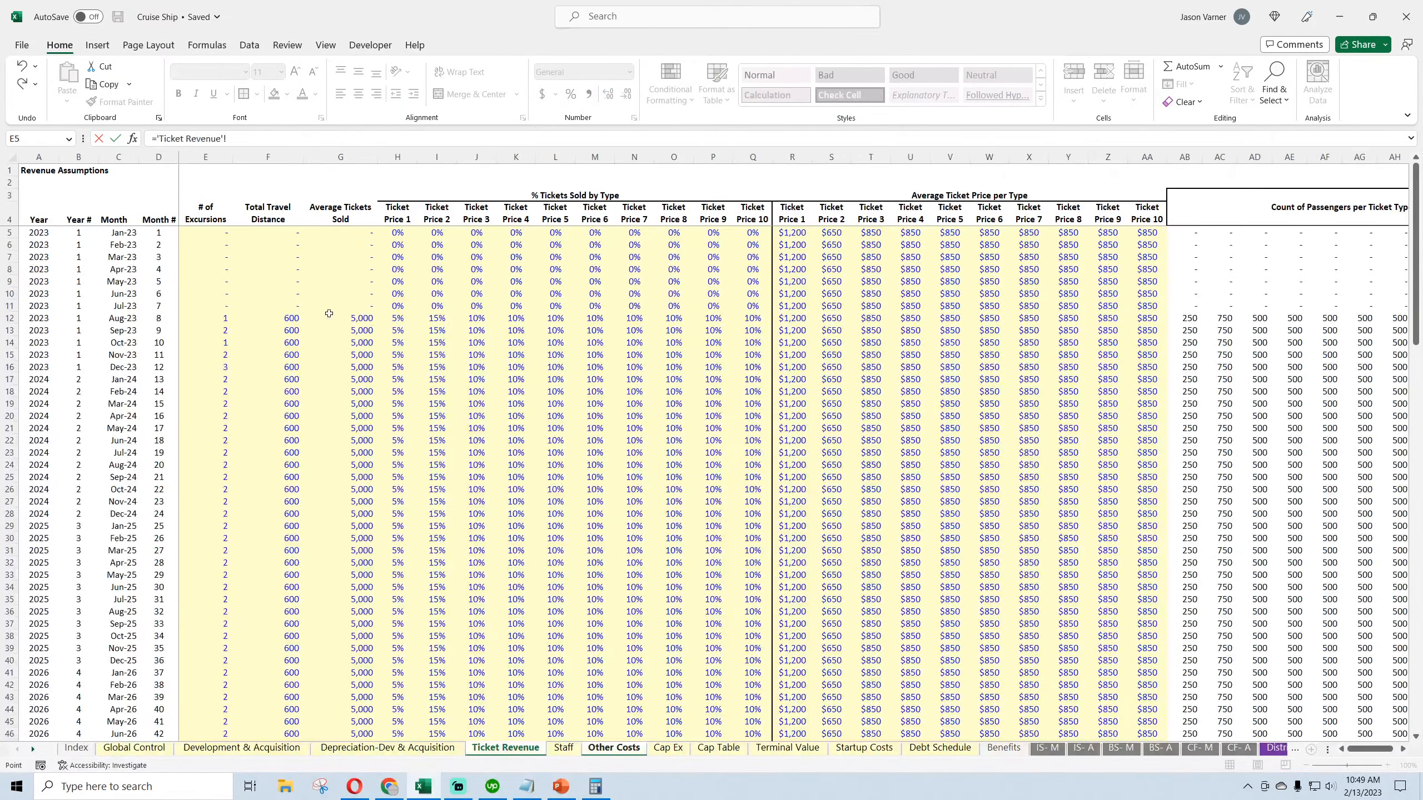
click(290, 318)
key(Return)
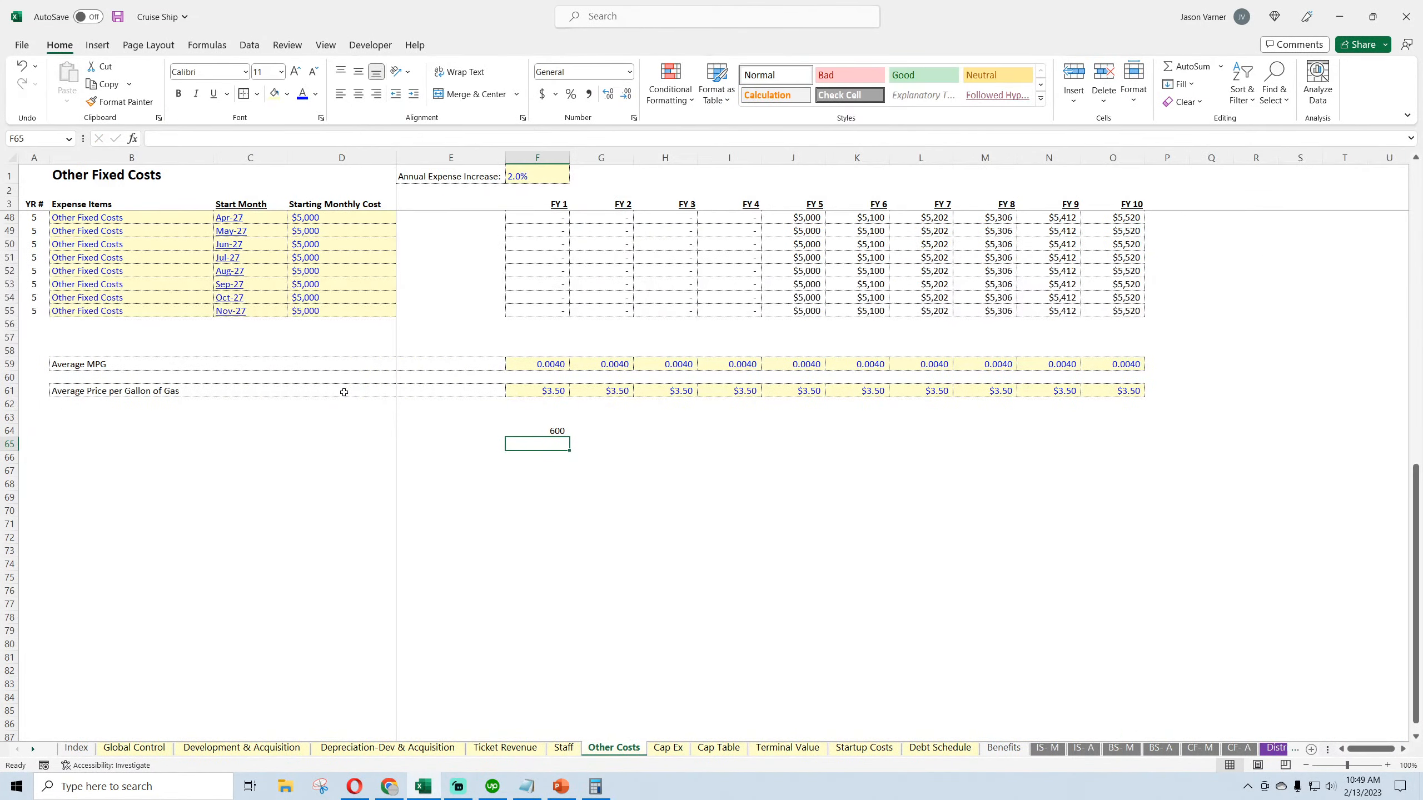
Calculate the gallons used in F66 by dividing the travel distance in F64 by the FY 1 average MPG
click(564, 457)
text(=)
click(555, 430)
text(/)
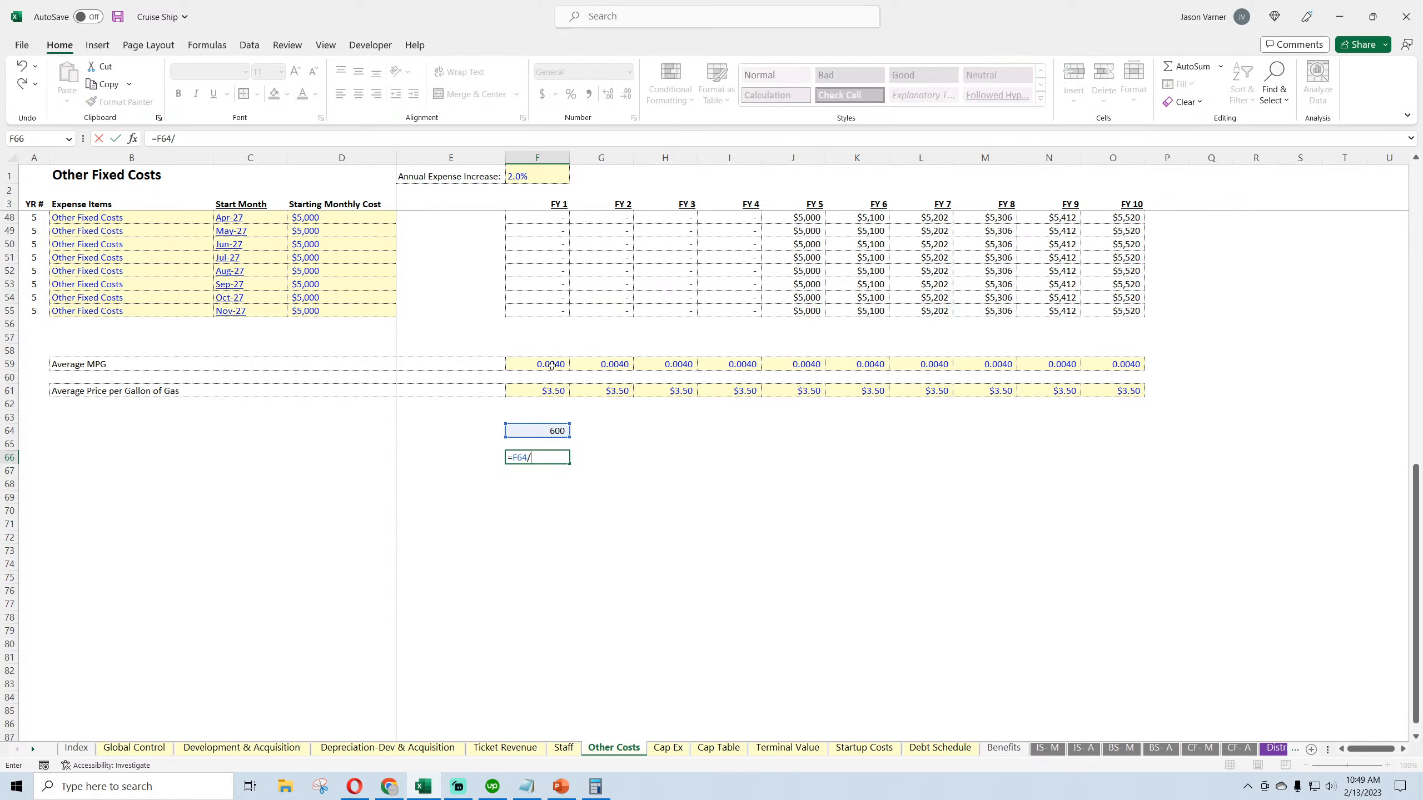
click(552, 364)
key(Return)
Format the gallons result in F66 as a number with no decimals and a thousands separator
key(Up)
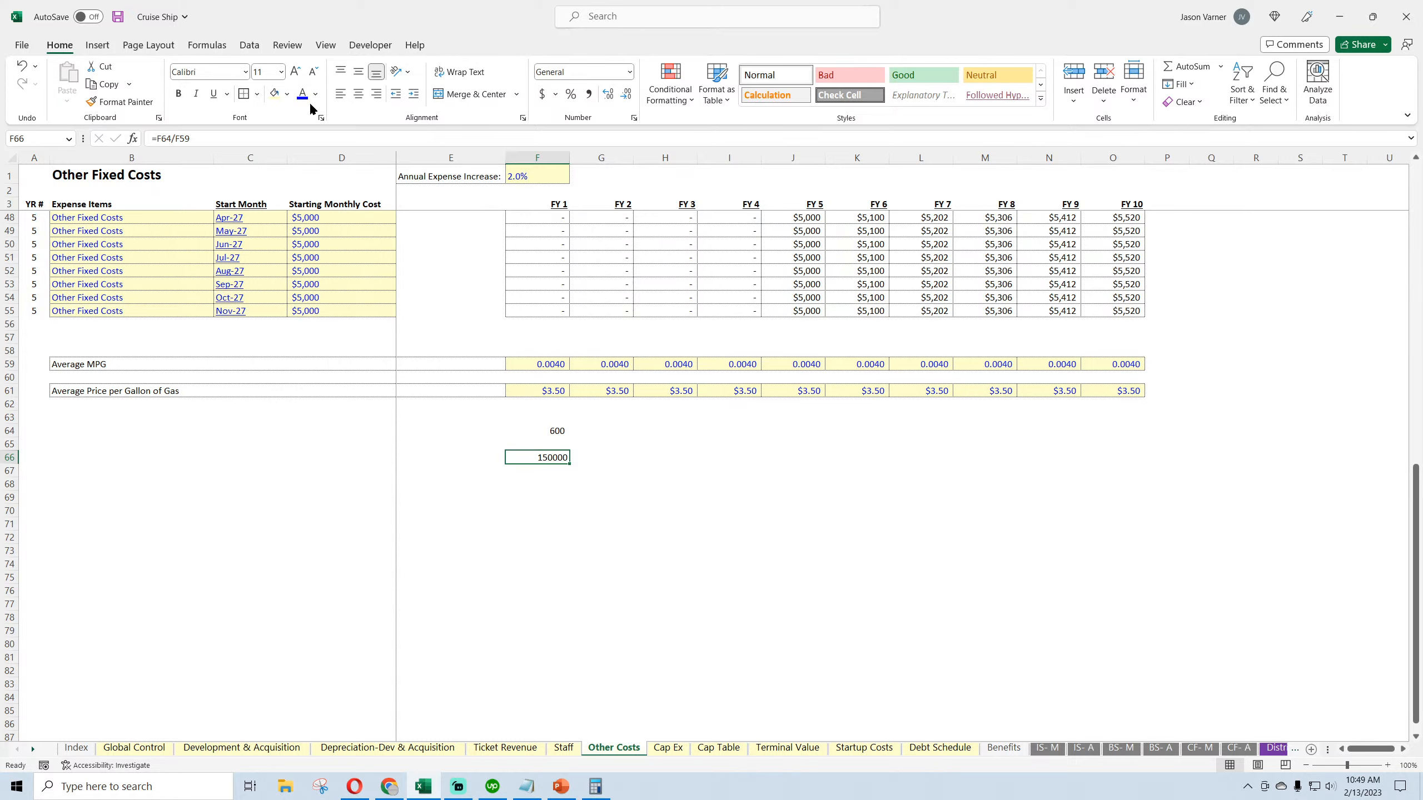
click(634, 117)
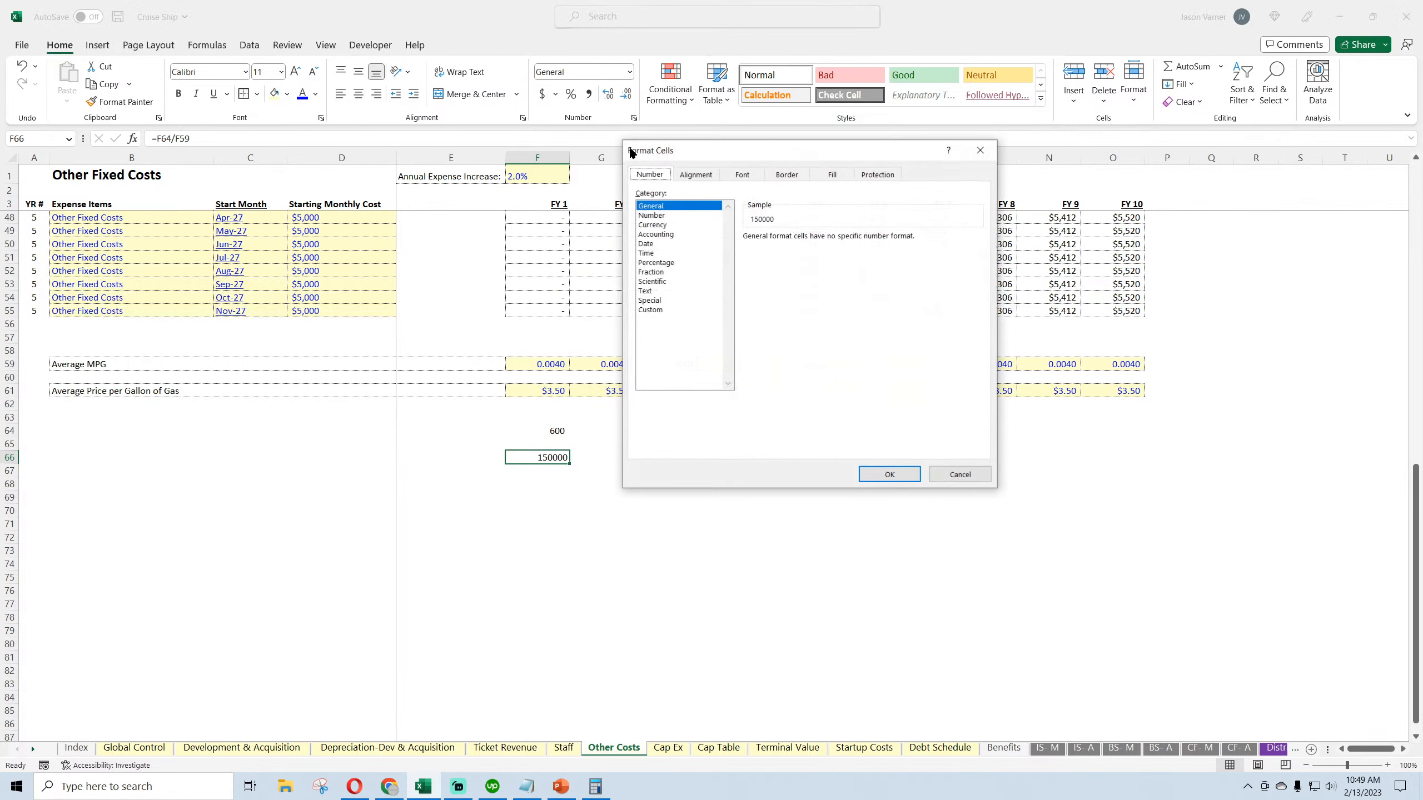
click(652, 215)
click(840, 241)
click(841, 241)
click(748, 255)
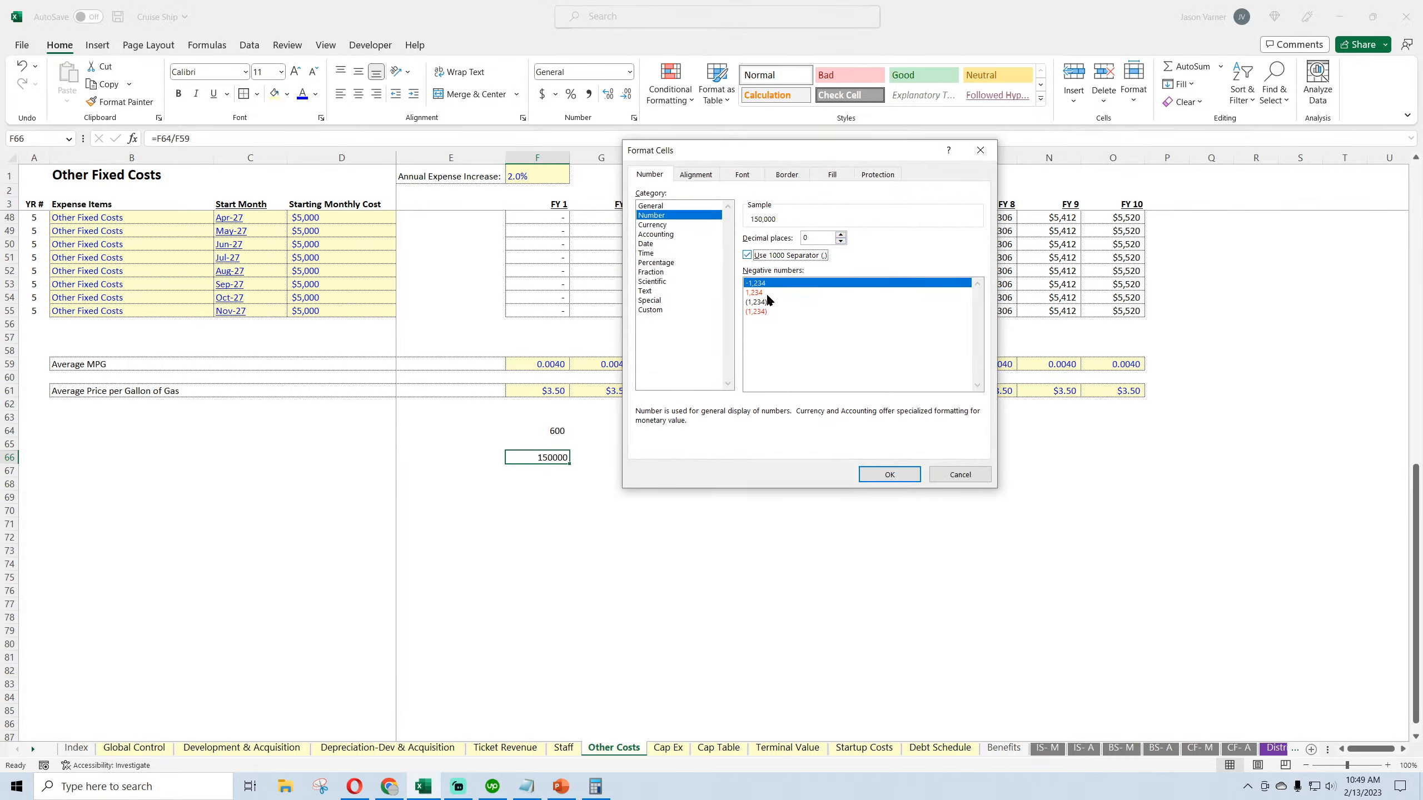
click(891, 475)
click(670, 557)
click(558, 456)
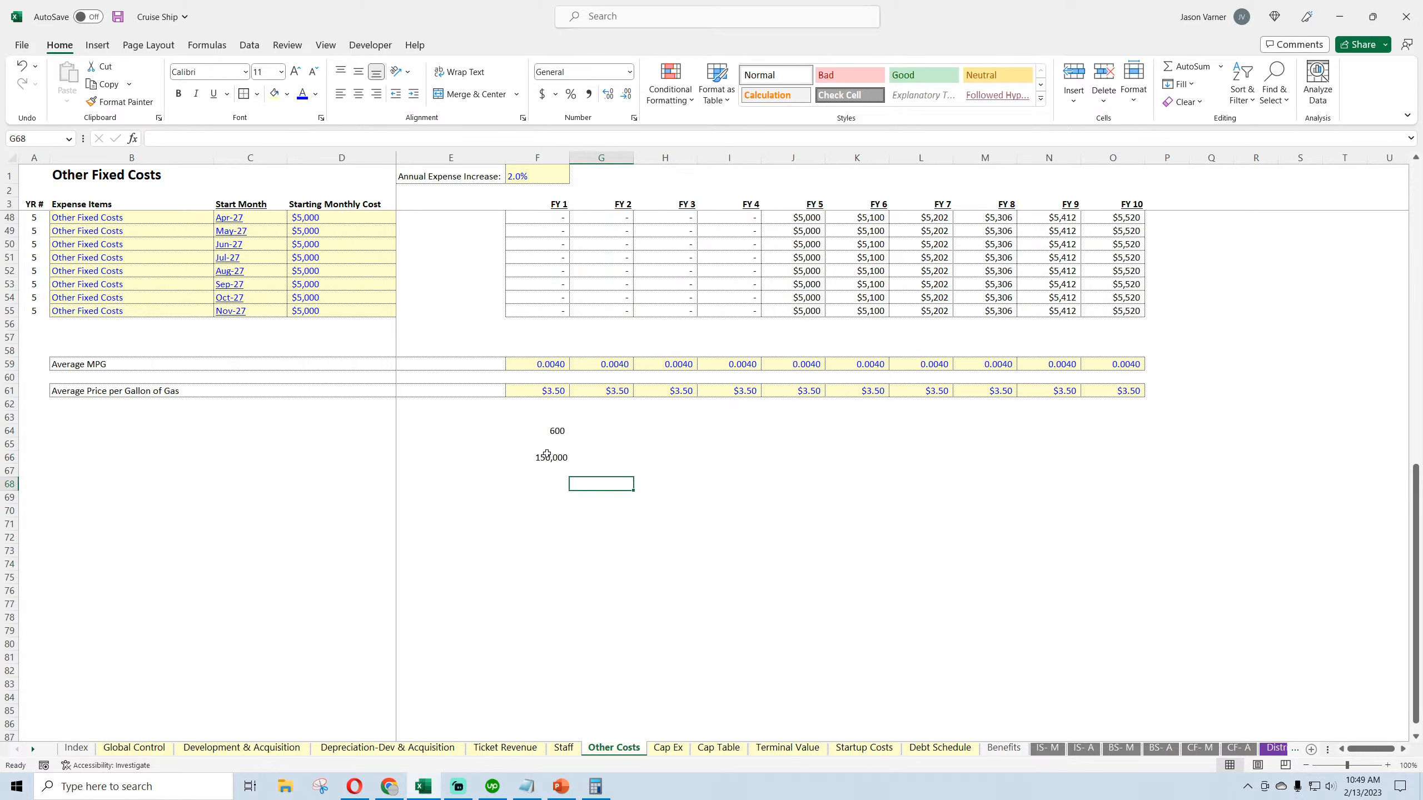
Start a fuel cost formula in G69 that multiplies the gallons in F66
click(605, 484)
click(549, 362)
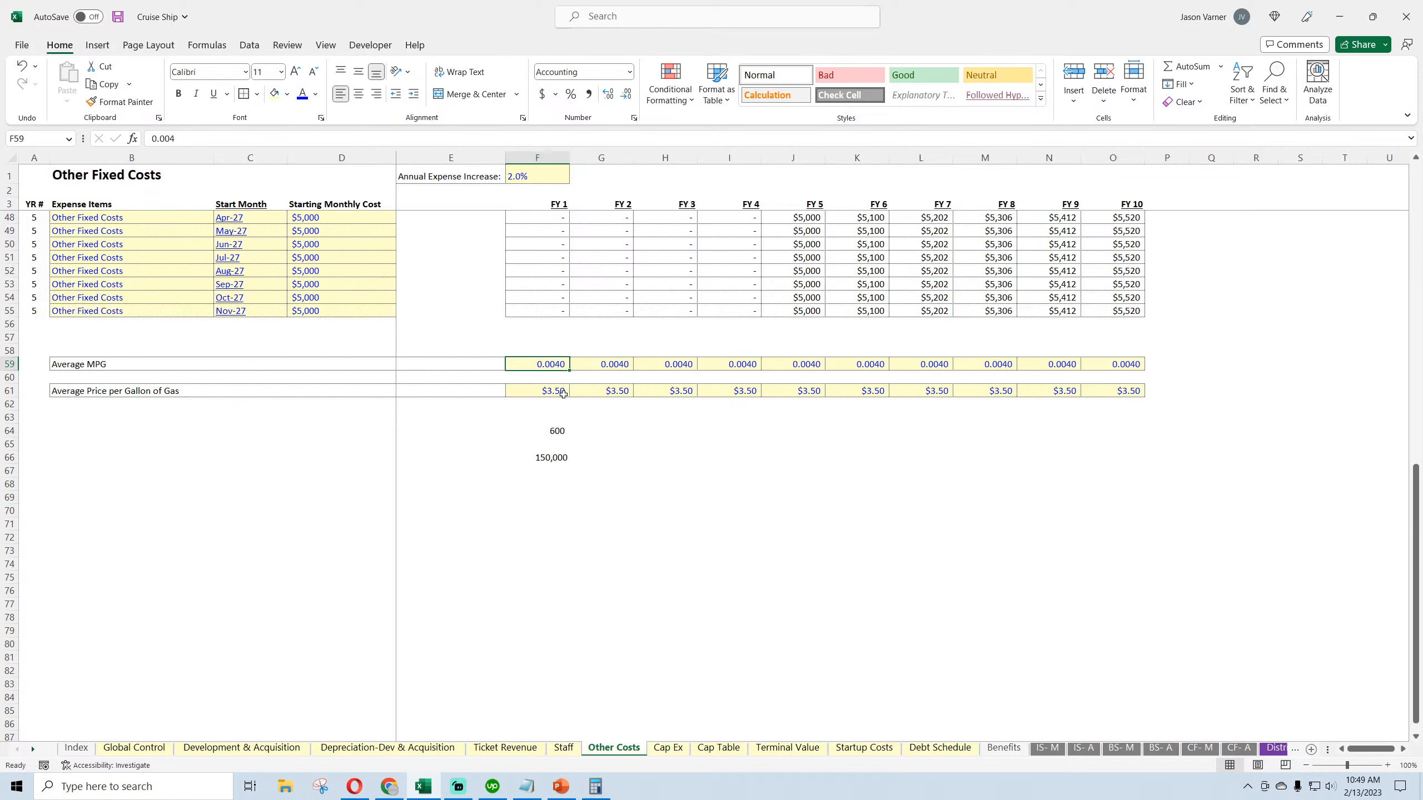
click(620, 501)
text(=)
click(538, 458)
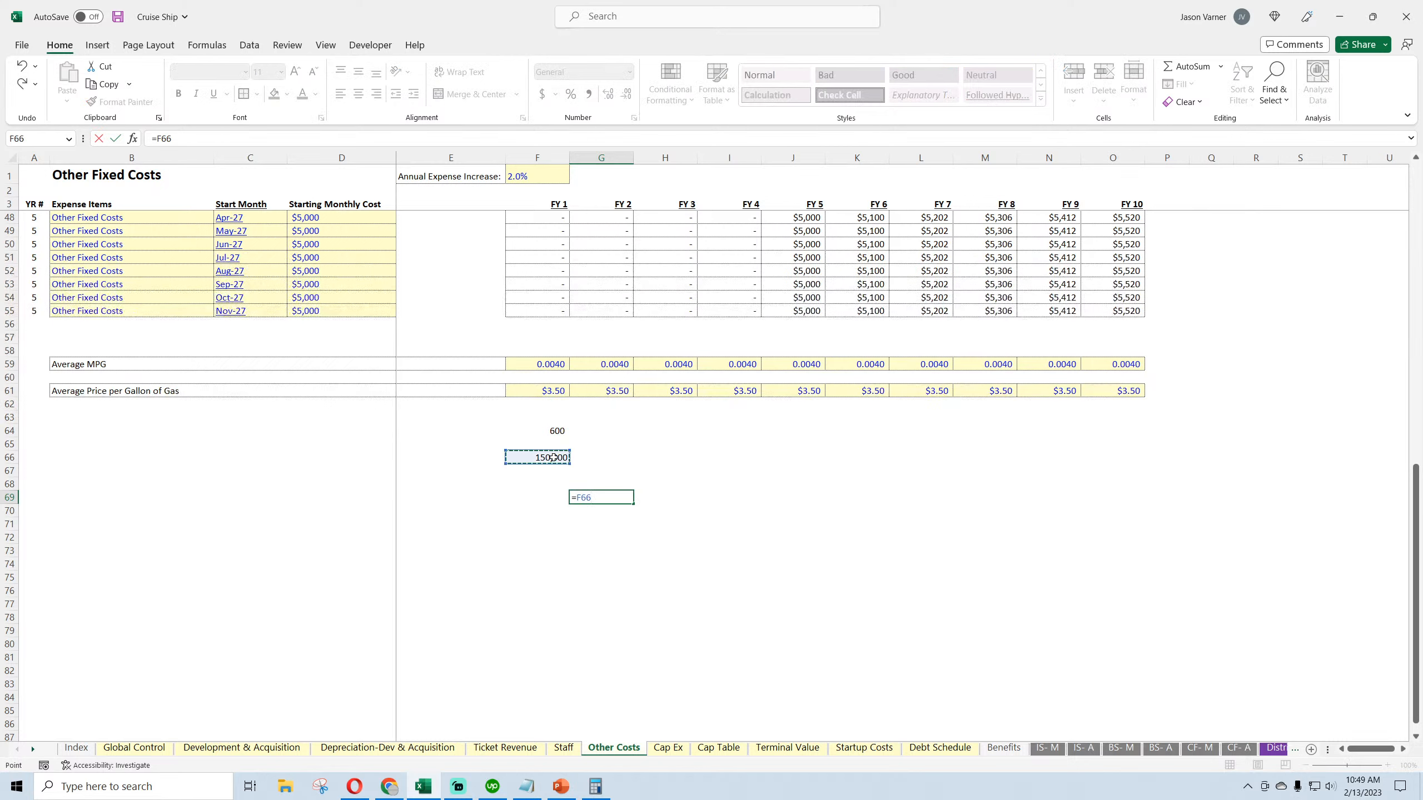
text(*)
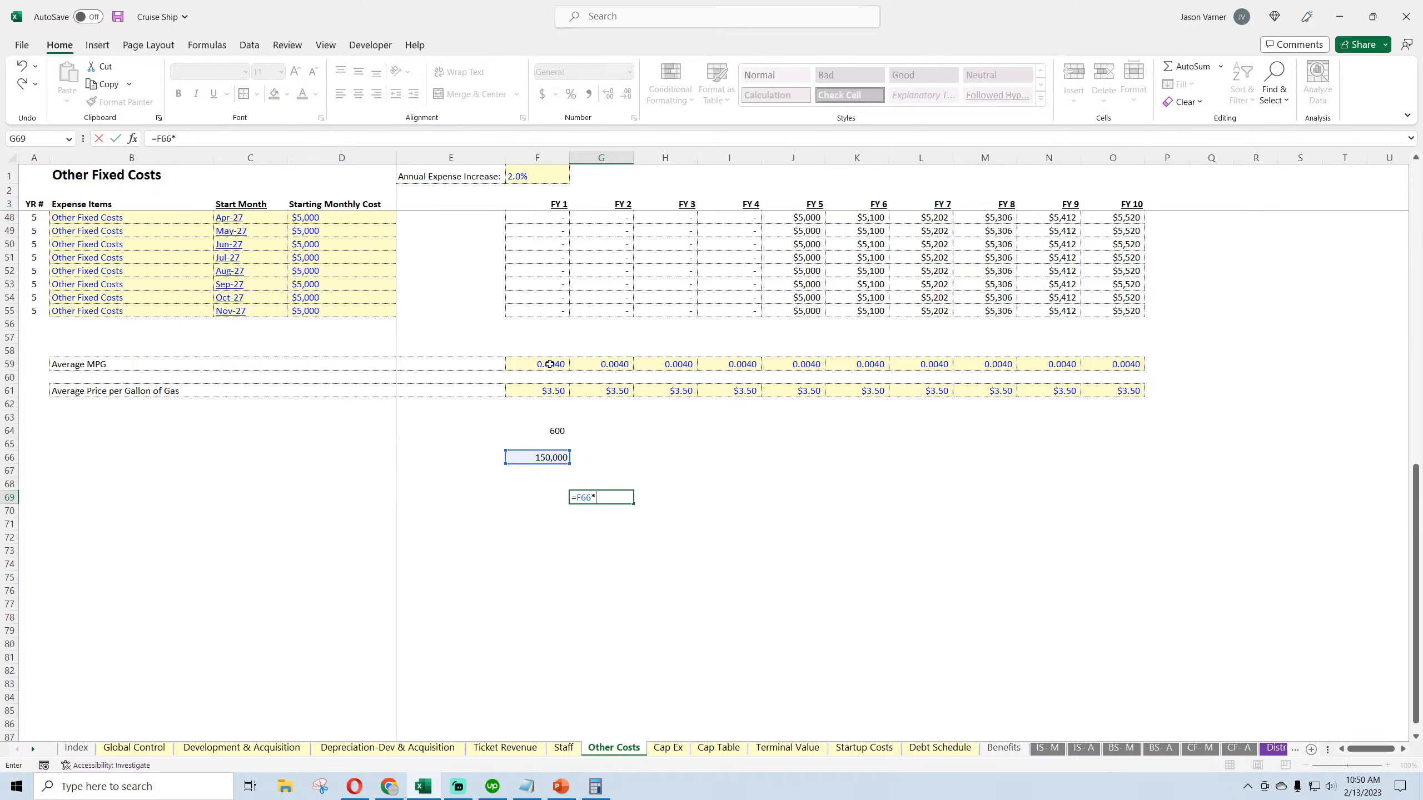
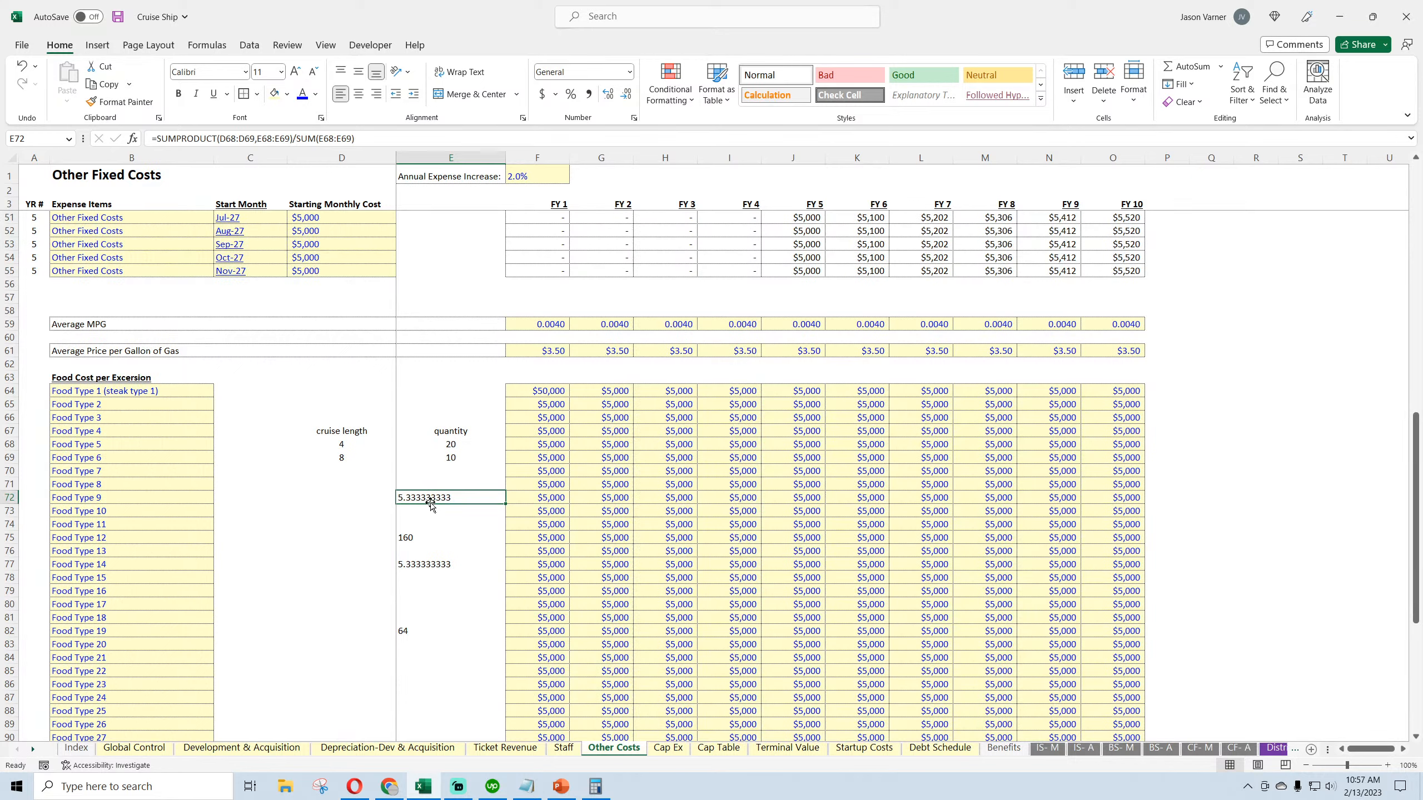
Set the example quantities to 1 for the 4-day cruise length and 20 for the 8-day cruise length
click(456, 446)
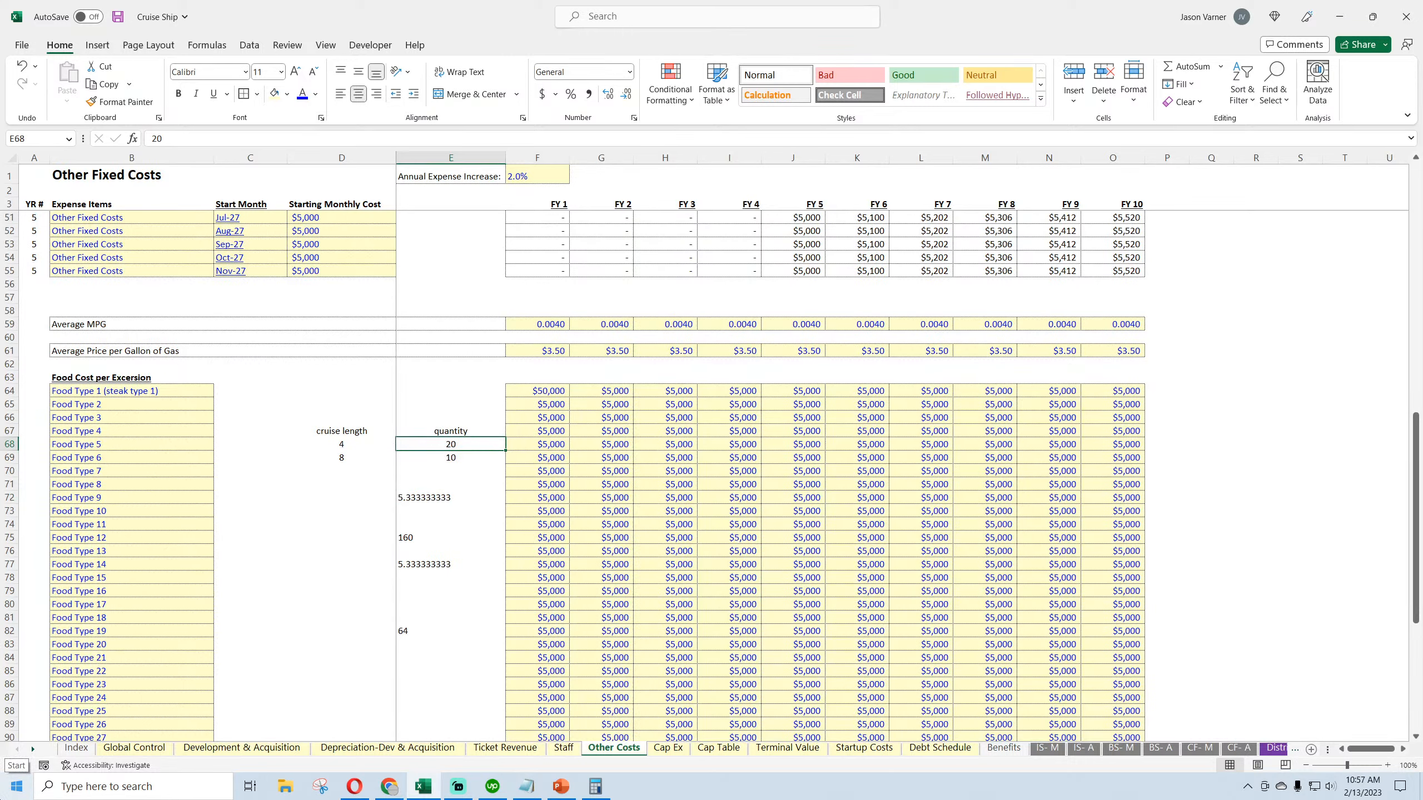
text(1)
key(Return)
text(20)
key(Return)
Clear the scratch calculations in cells E77 through E82 below the cruise length example
drag(418, 564, 418, 631)
key(Delete)
click(423, 498)
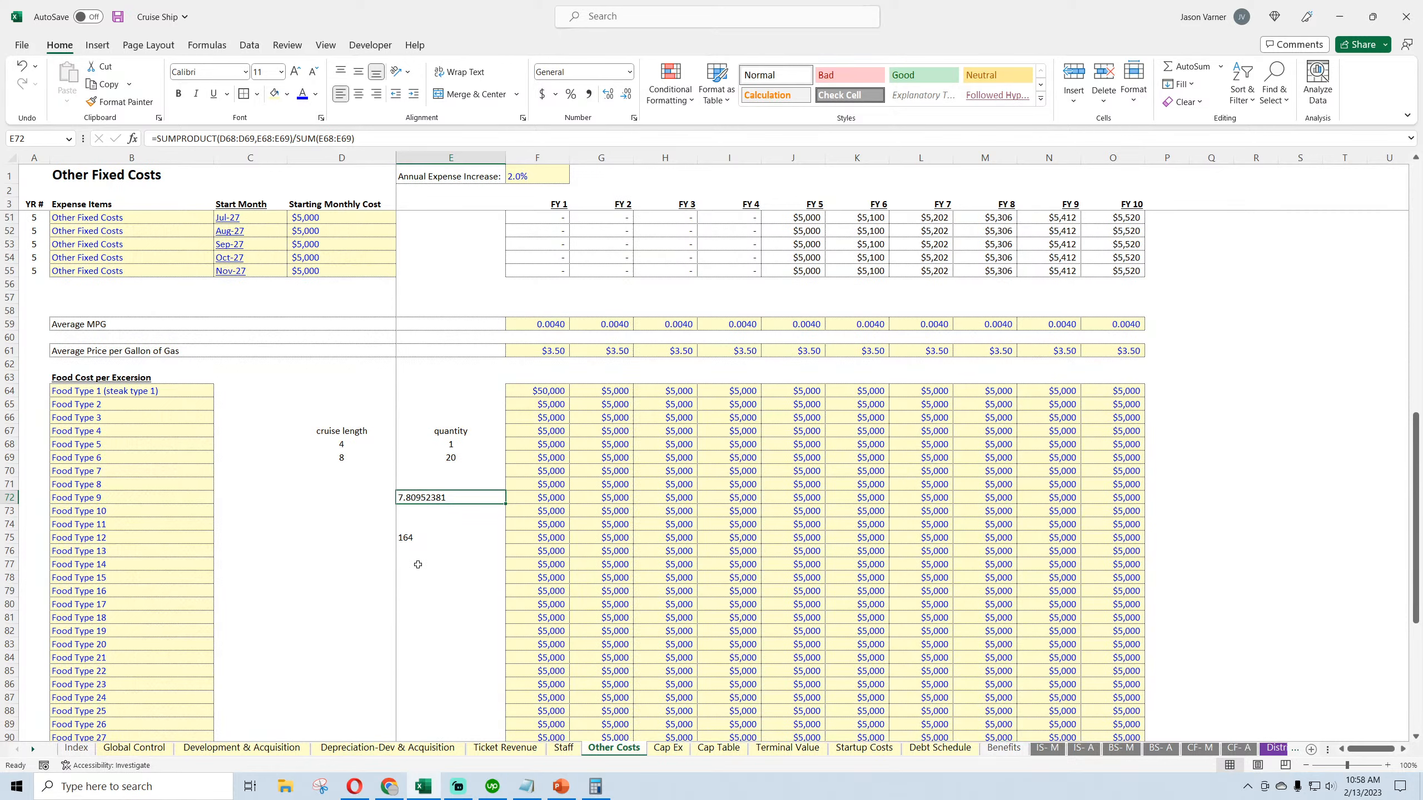
click(418, 564)
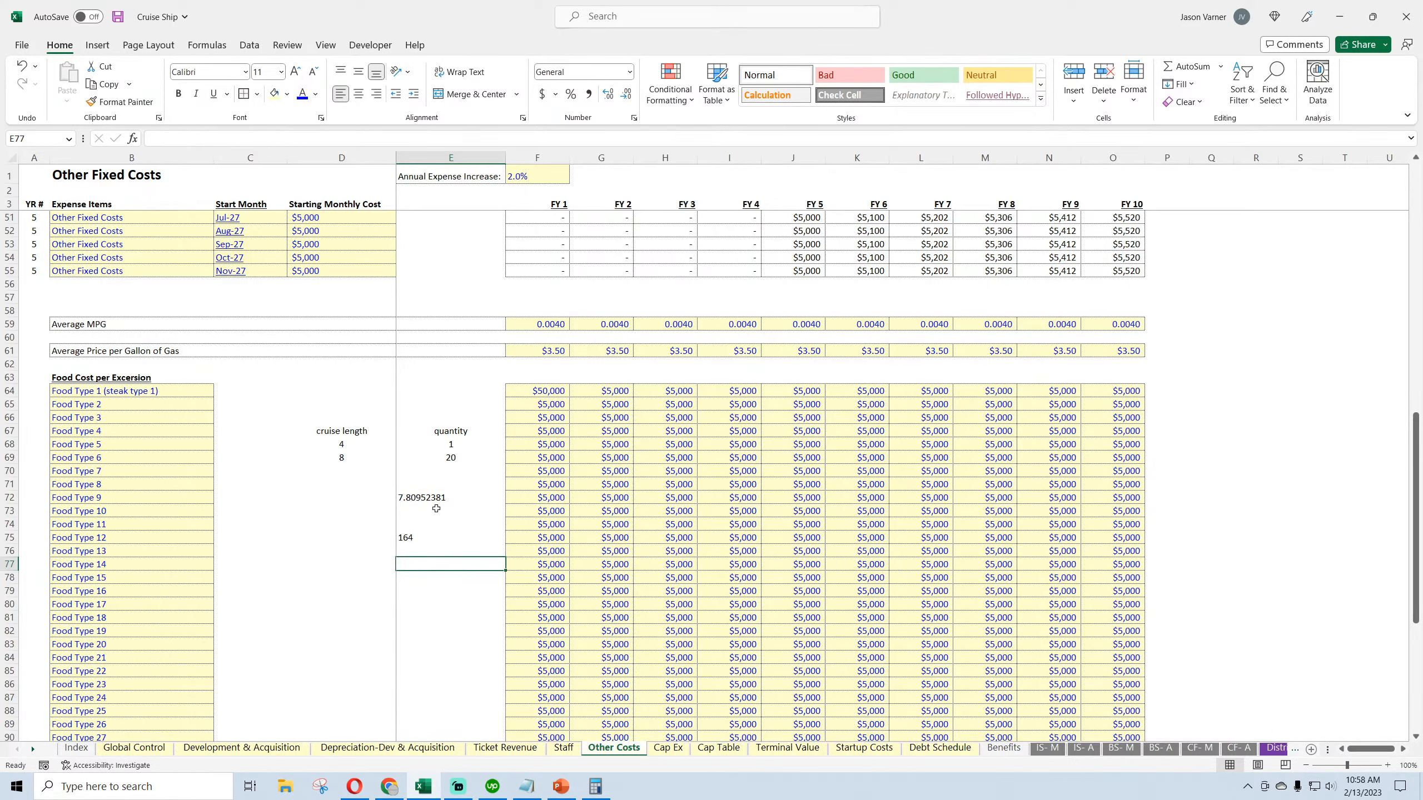
Divide the total in E75 by the weighted average in E72 in cell E79, and left-align the result
click(441, 588)
text(=E75/E72)
key(Return)
click(442, 589)
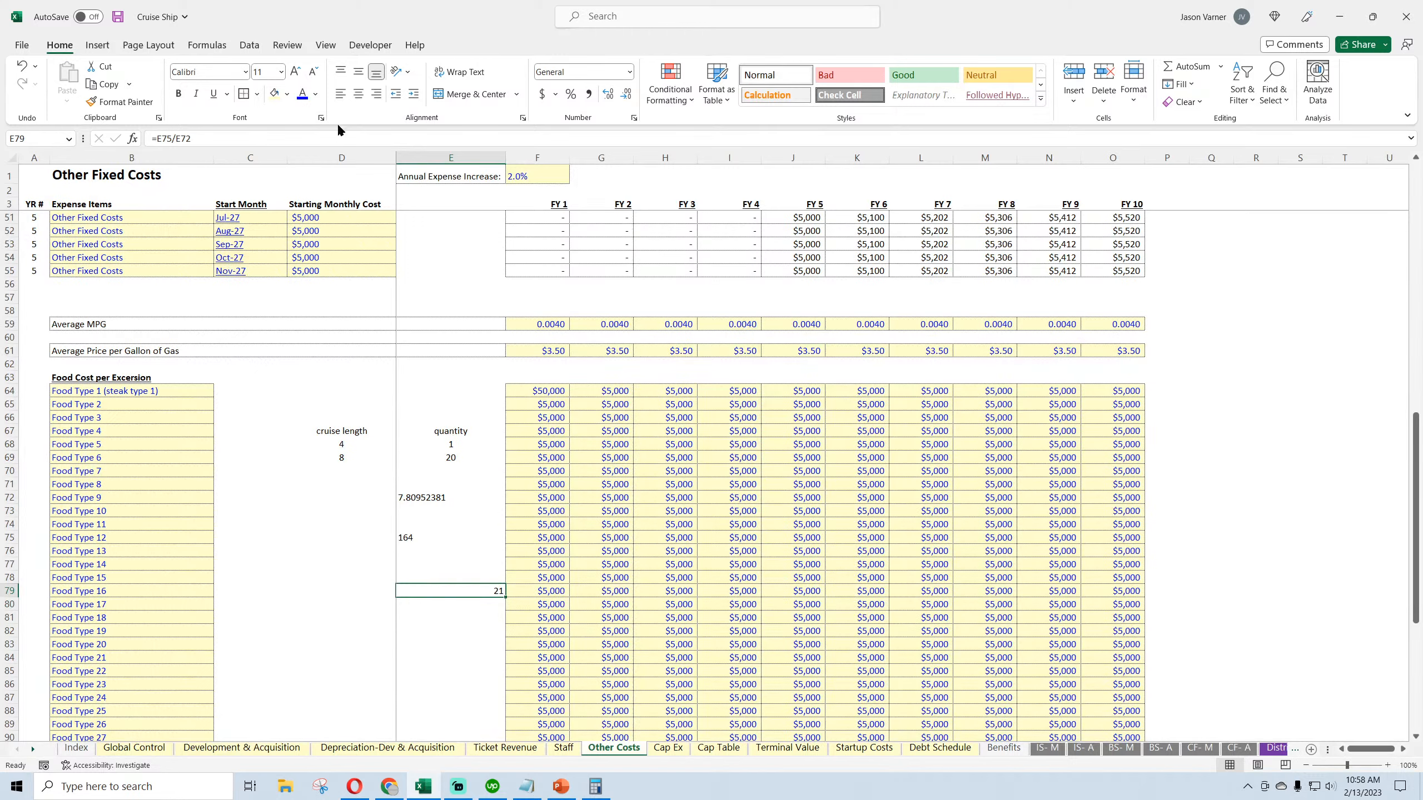
click(340, 94)
double_click(416, 592)
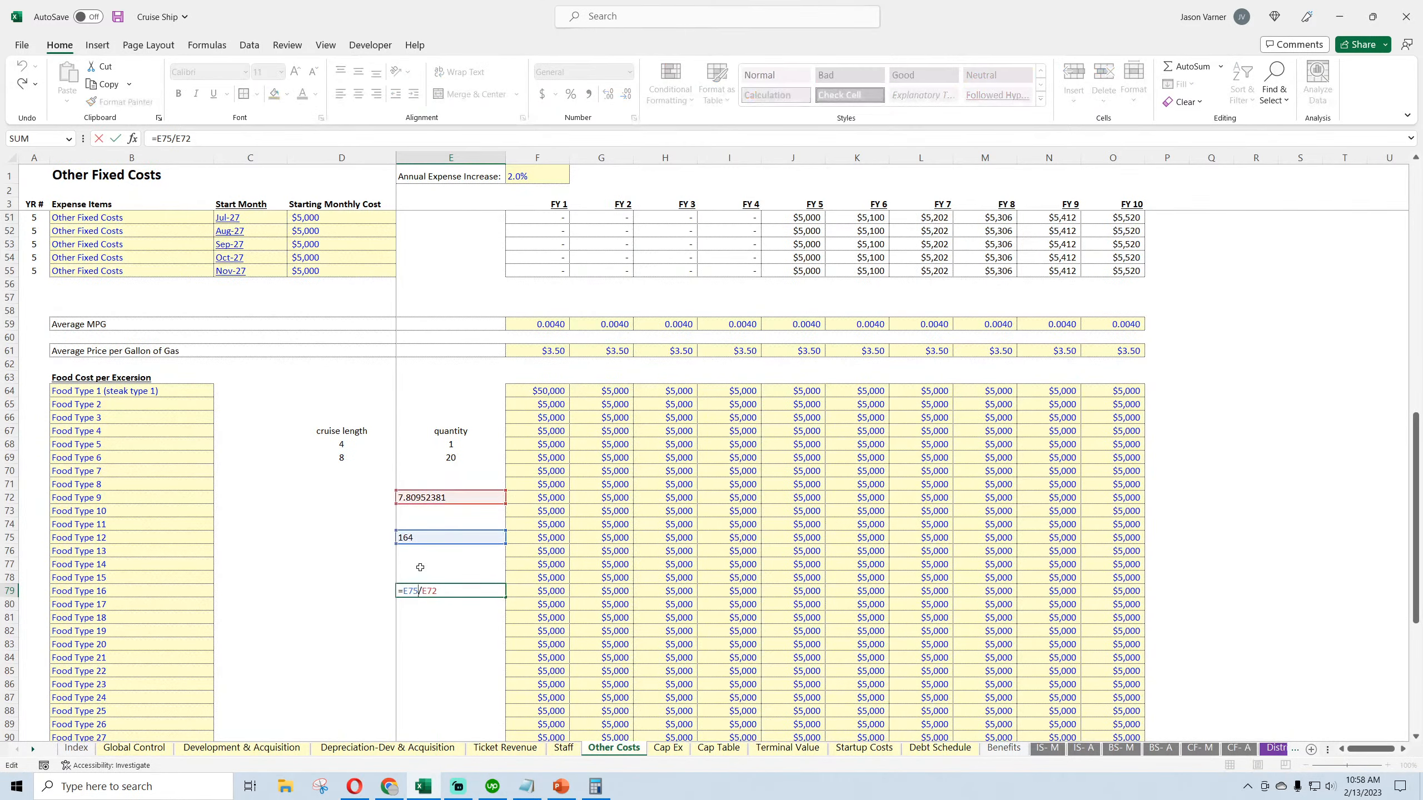
key(Return)
Clear the division check in E79 and the total in E75
click(424, 538)
click(432, 591)
key(BackSpace)
key(Return)
click(435, 538)
key(BackSpace)
key(Return)
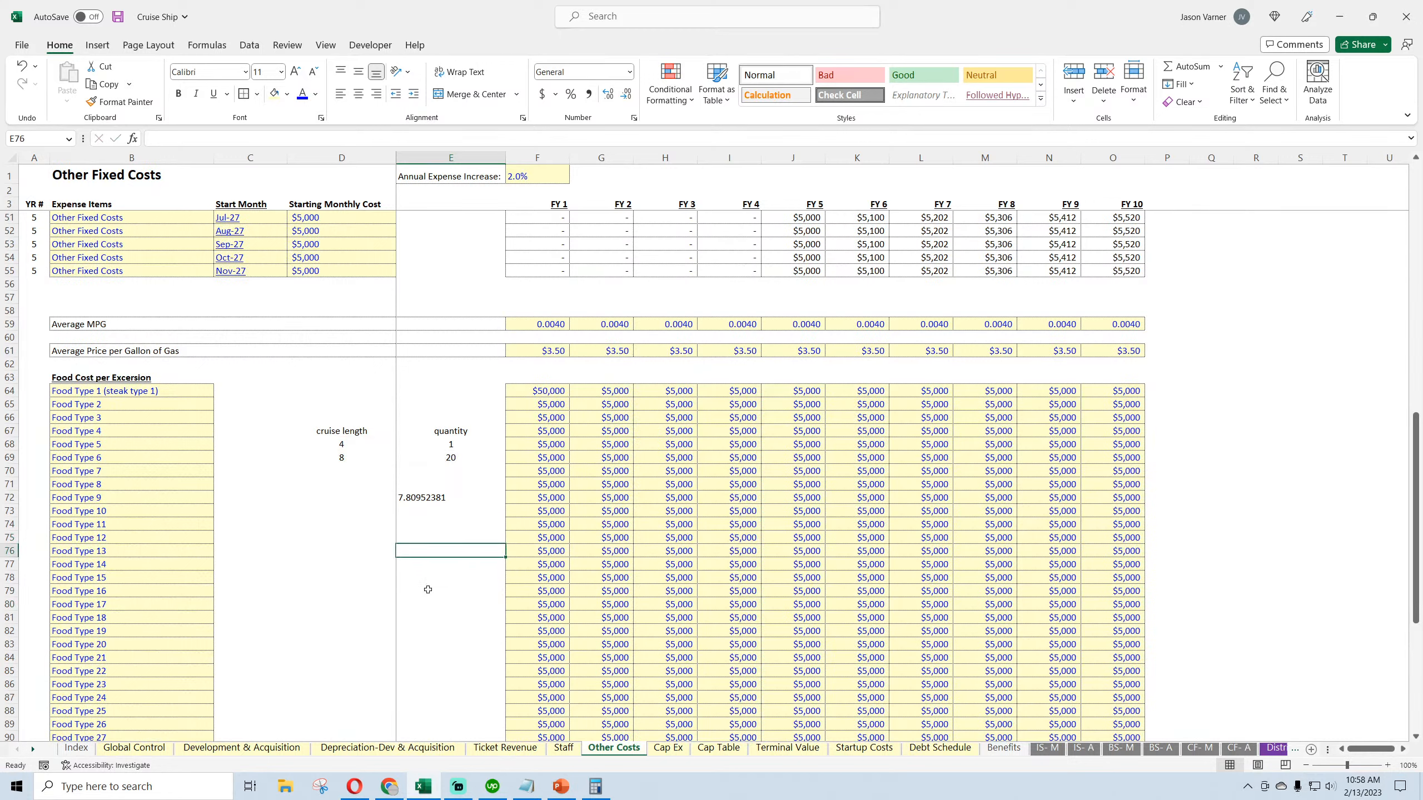
click(432, 590)
Rebuild the total in E75 as E69*D69+E68*D68 and divide it by 21 in E79 to check the weighted average
click(422, 538)
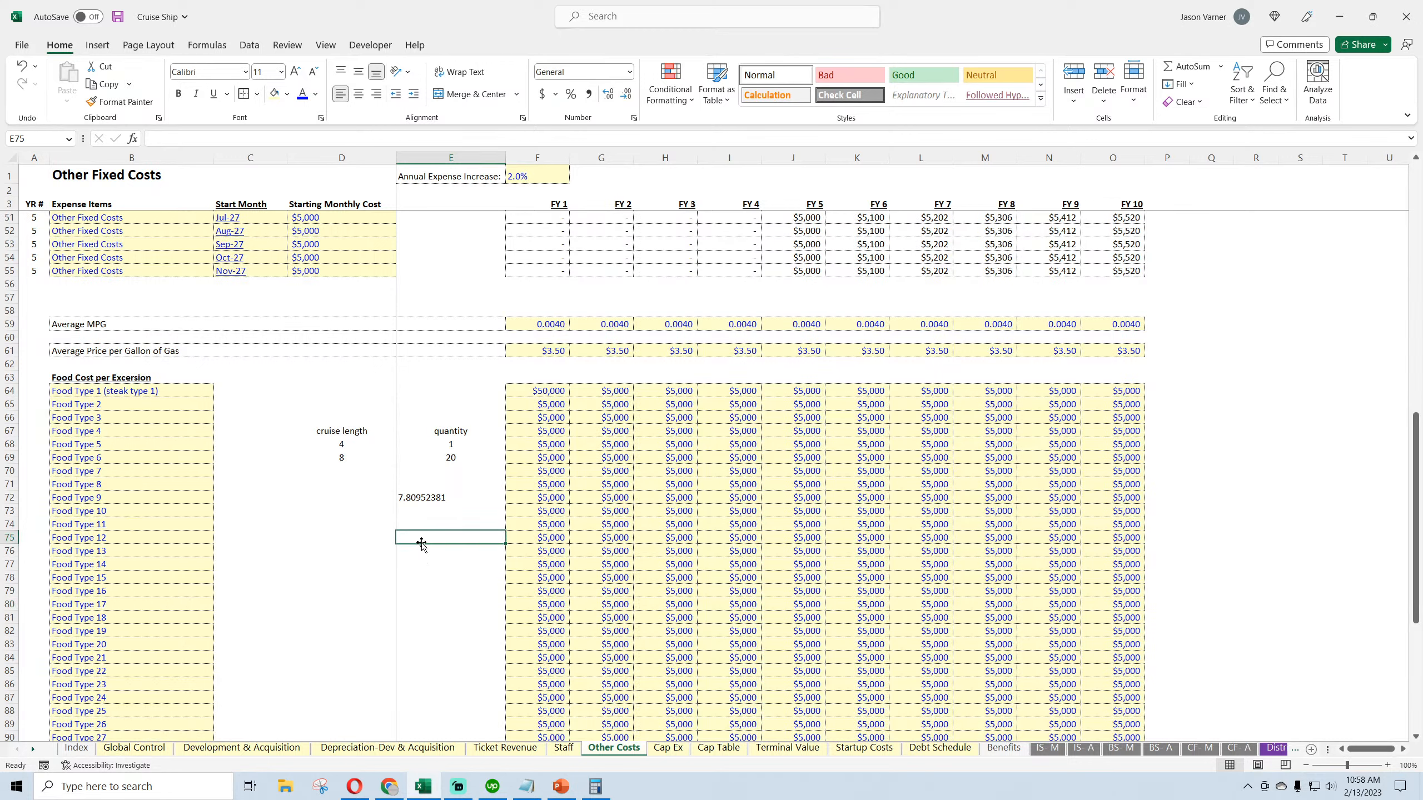
text(=)
click(452, 458)
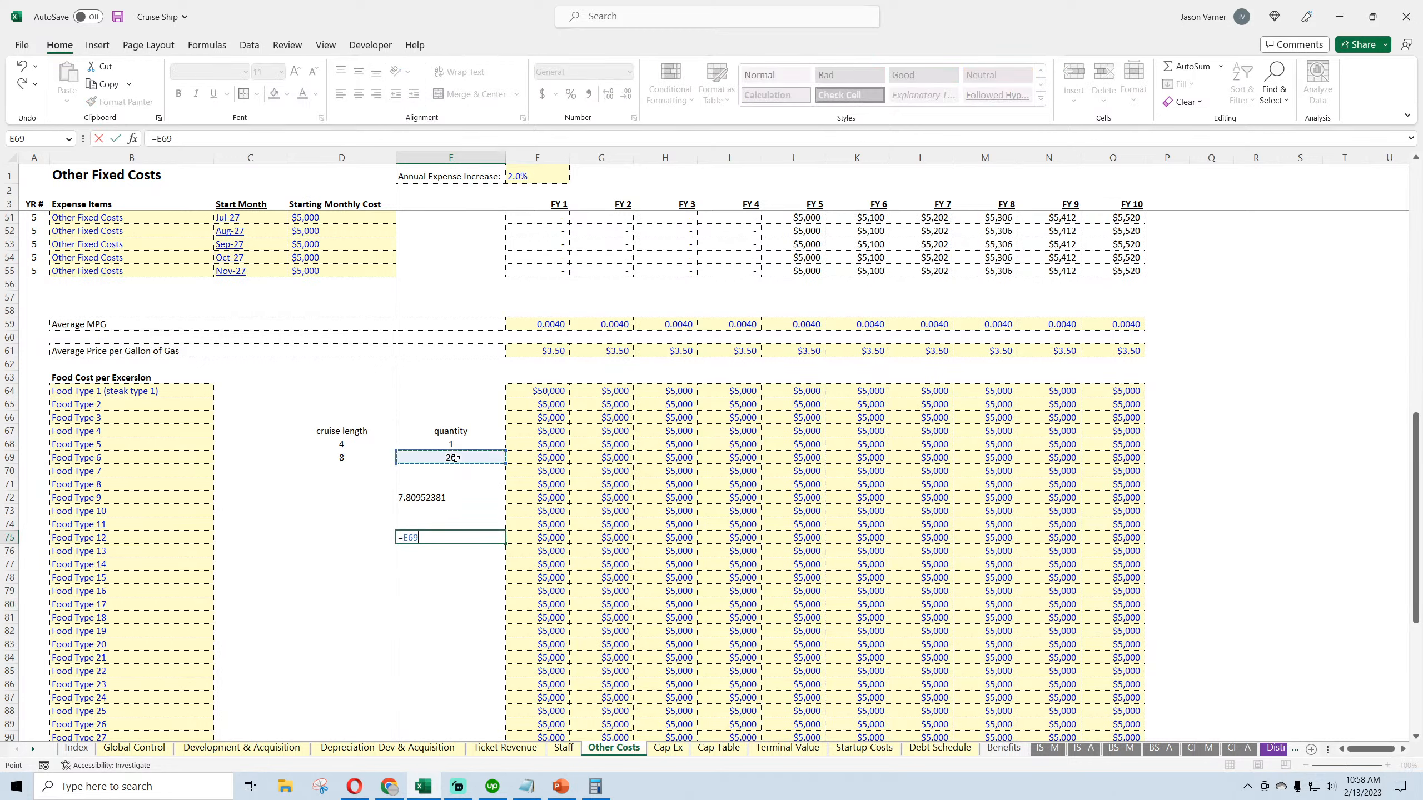
text(*D69+E68*D68)
key(Return)
click(420, 590)
text(=E75/21)
key(Return)
click(420, 591)
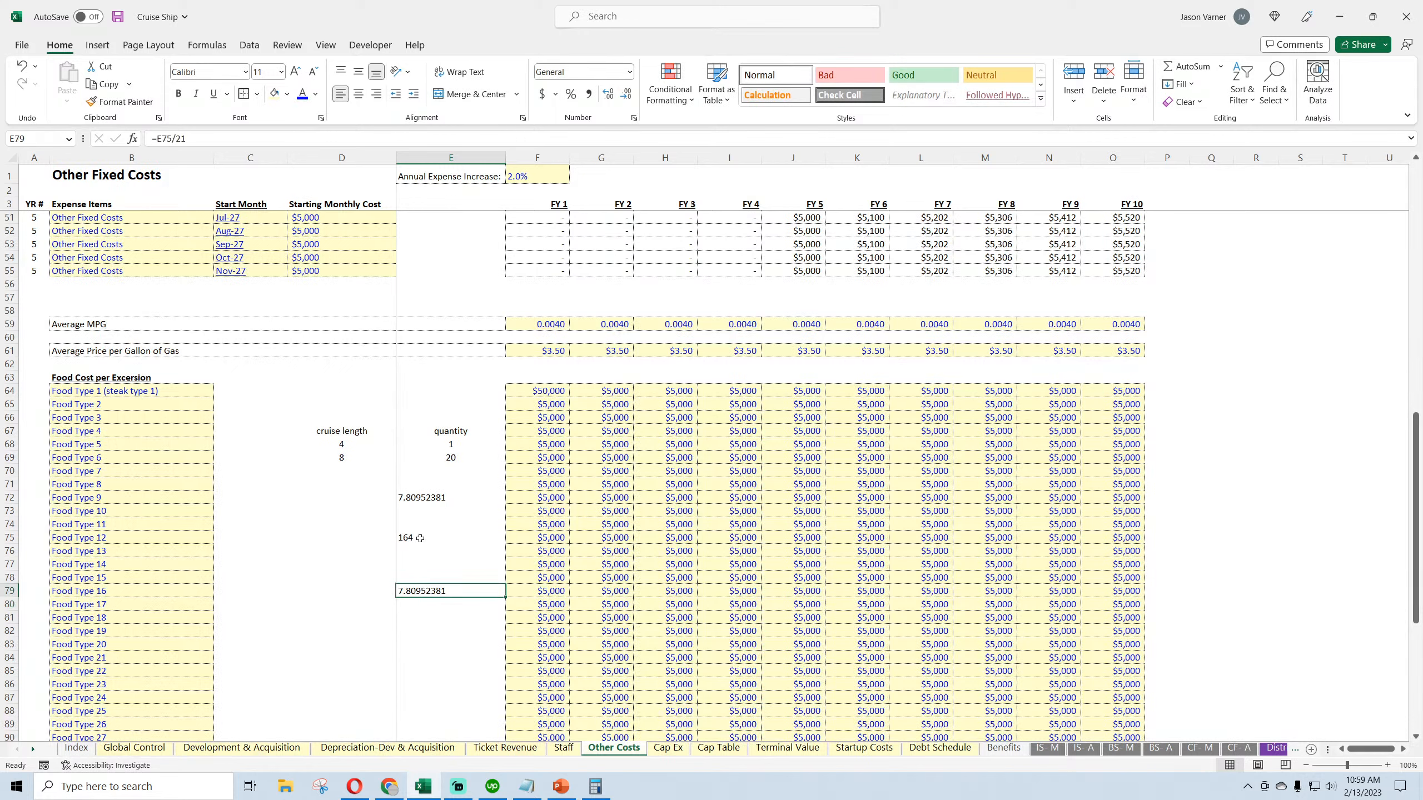
Remove the rebuilt total from E75 and the divide-by-21 check from E79
click(420, 539)
key(BackSpace)
key(Return)
click(416, 591)
key(BackSpace)
key(Return)
key(Down)
key(Down)
key(Down)
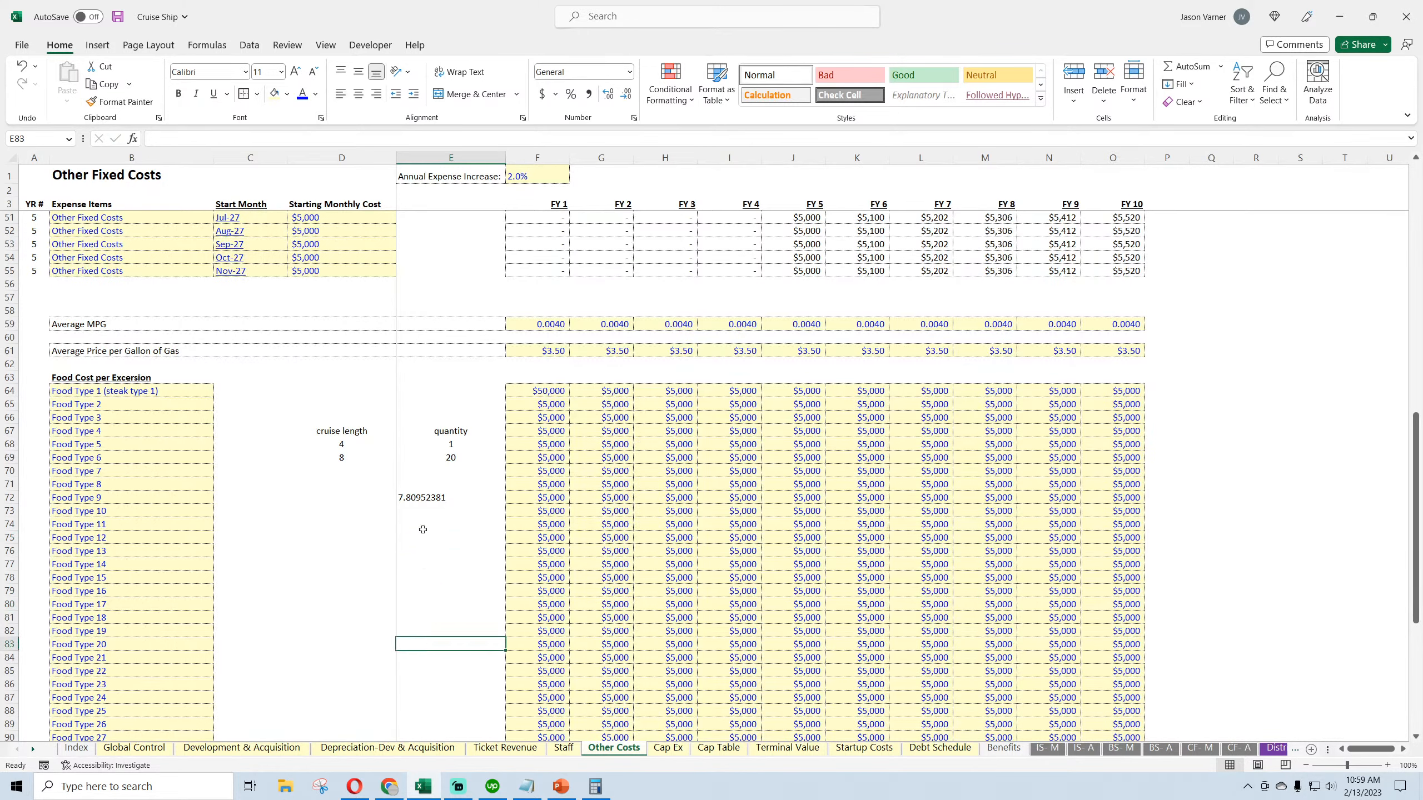
Review the weighted average formula in E72, and clear the whole cruise length and quantity example from columns D and E
click(452, 497)
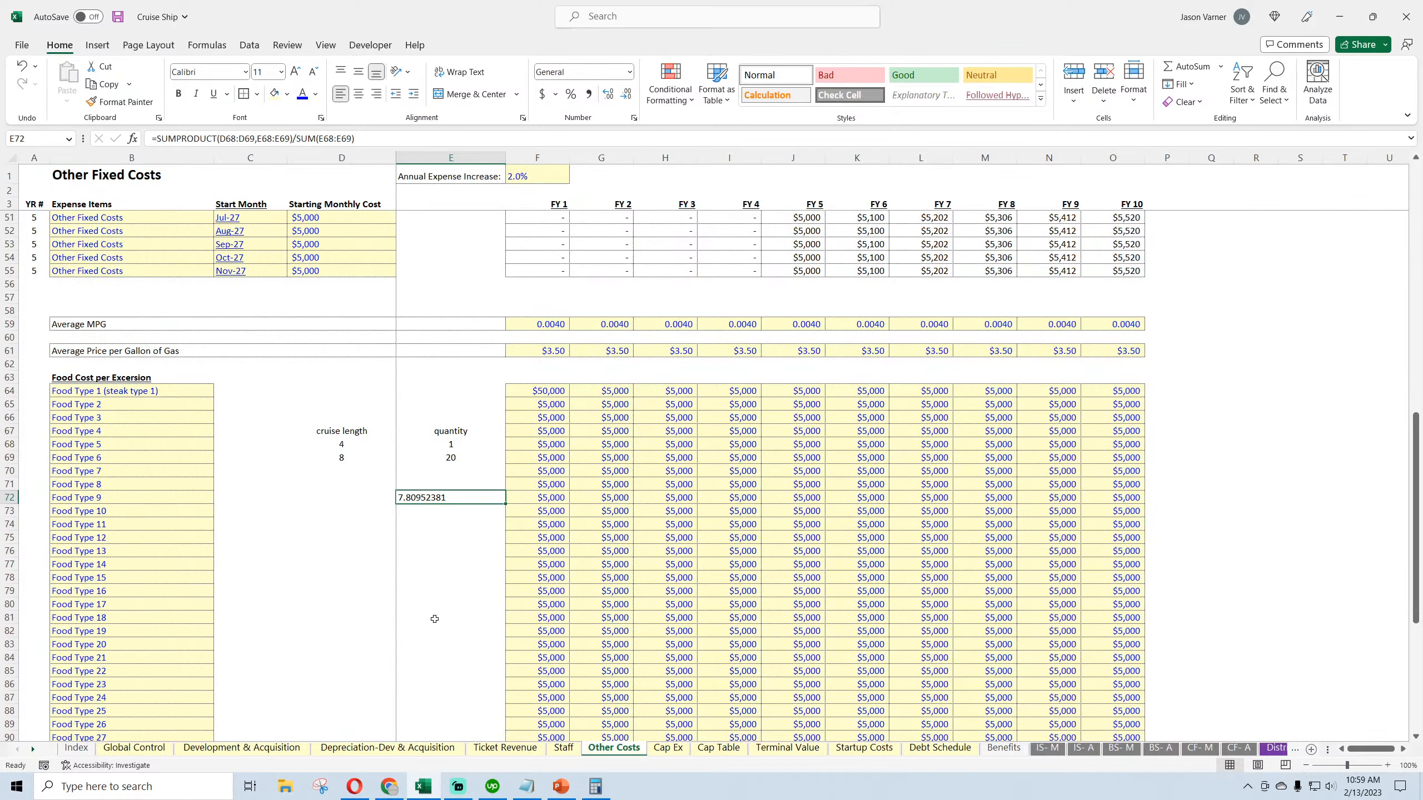
drag(345, 444, 426, 456)
click(425, 497)
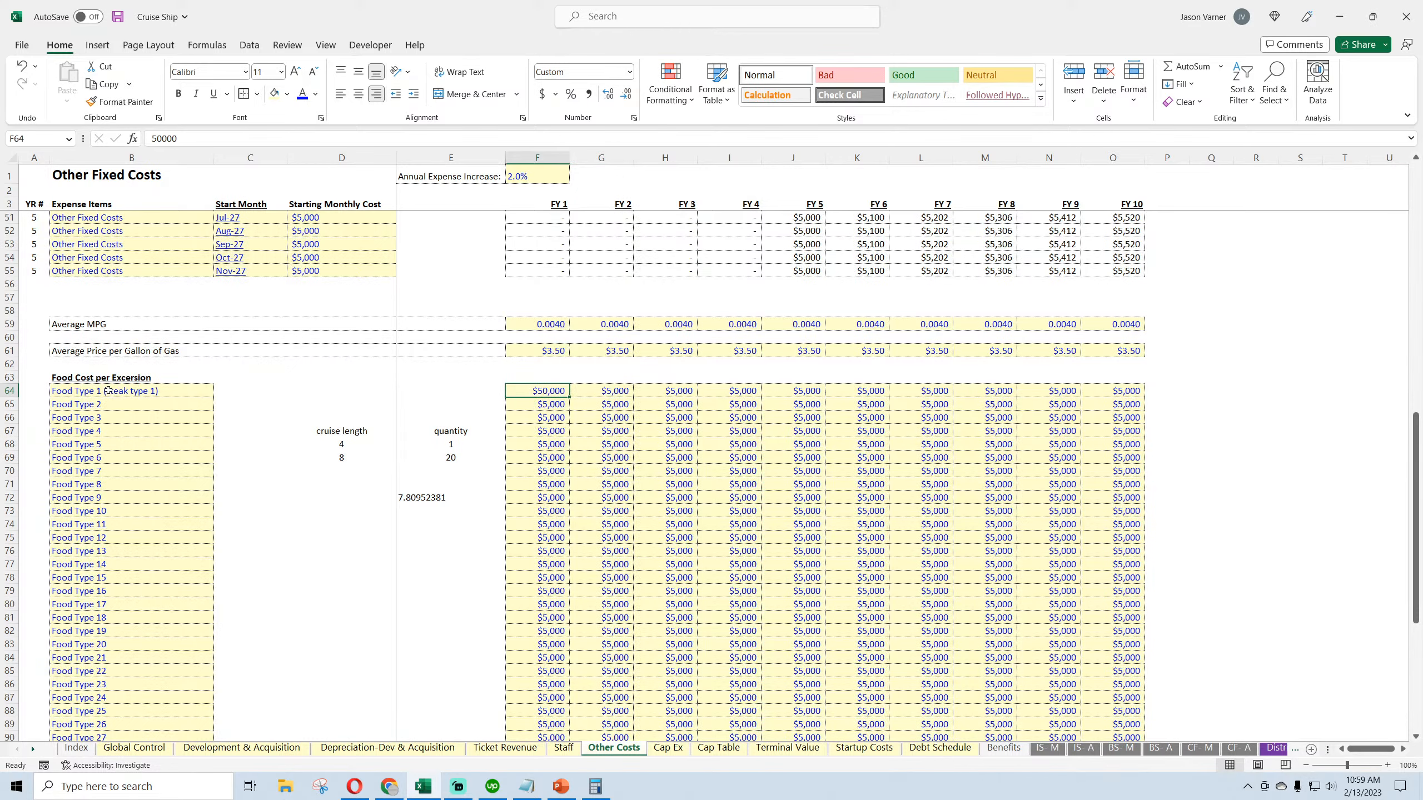
drag(109, 390, 110, 485)
drag(323, 420, 486, 512)
click(432, 644)
Go to the August 2023 total travel distance on the Ticket Revenue sheet and save the workbook
click(504, 747)
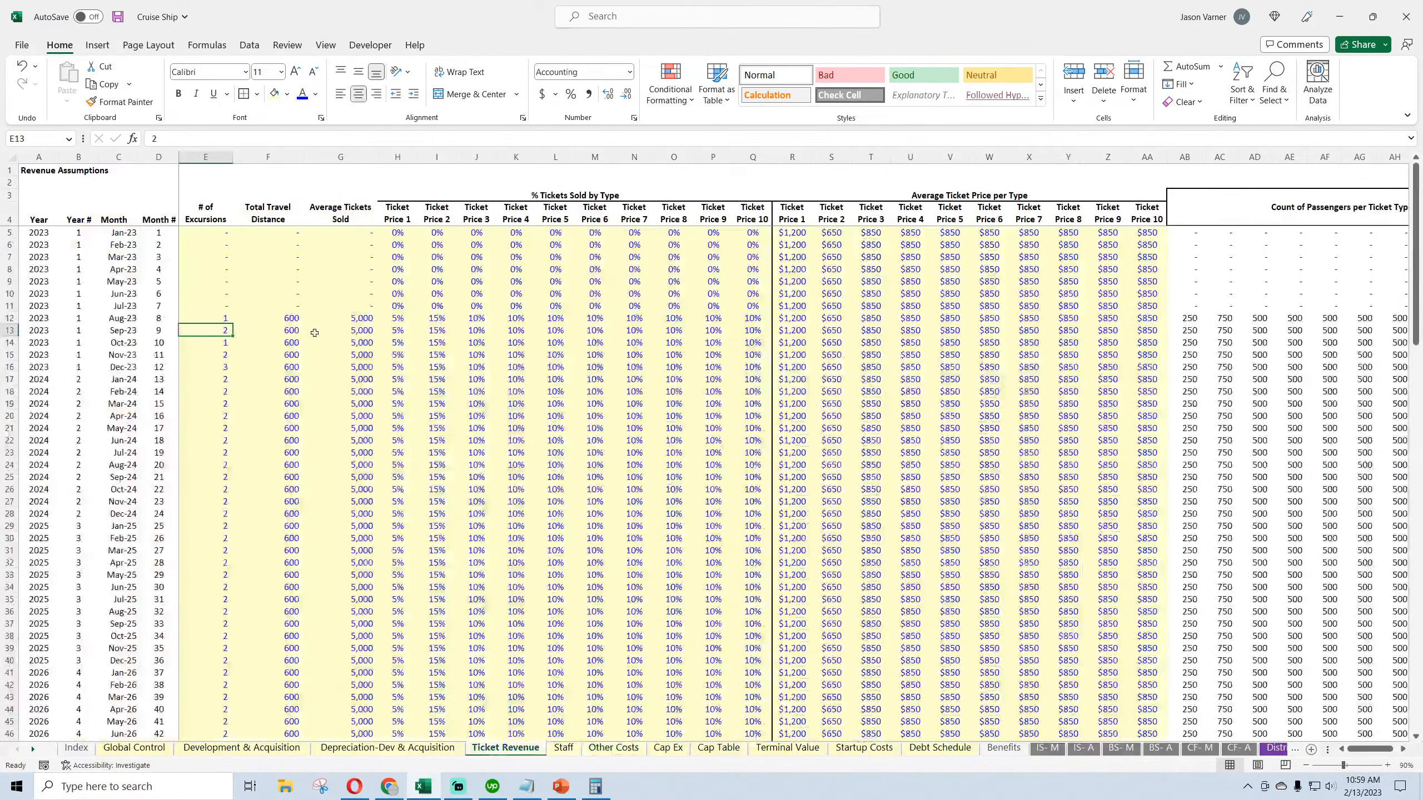
click(268, 318)
key(ctrl+s)
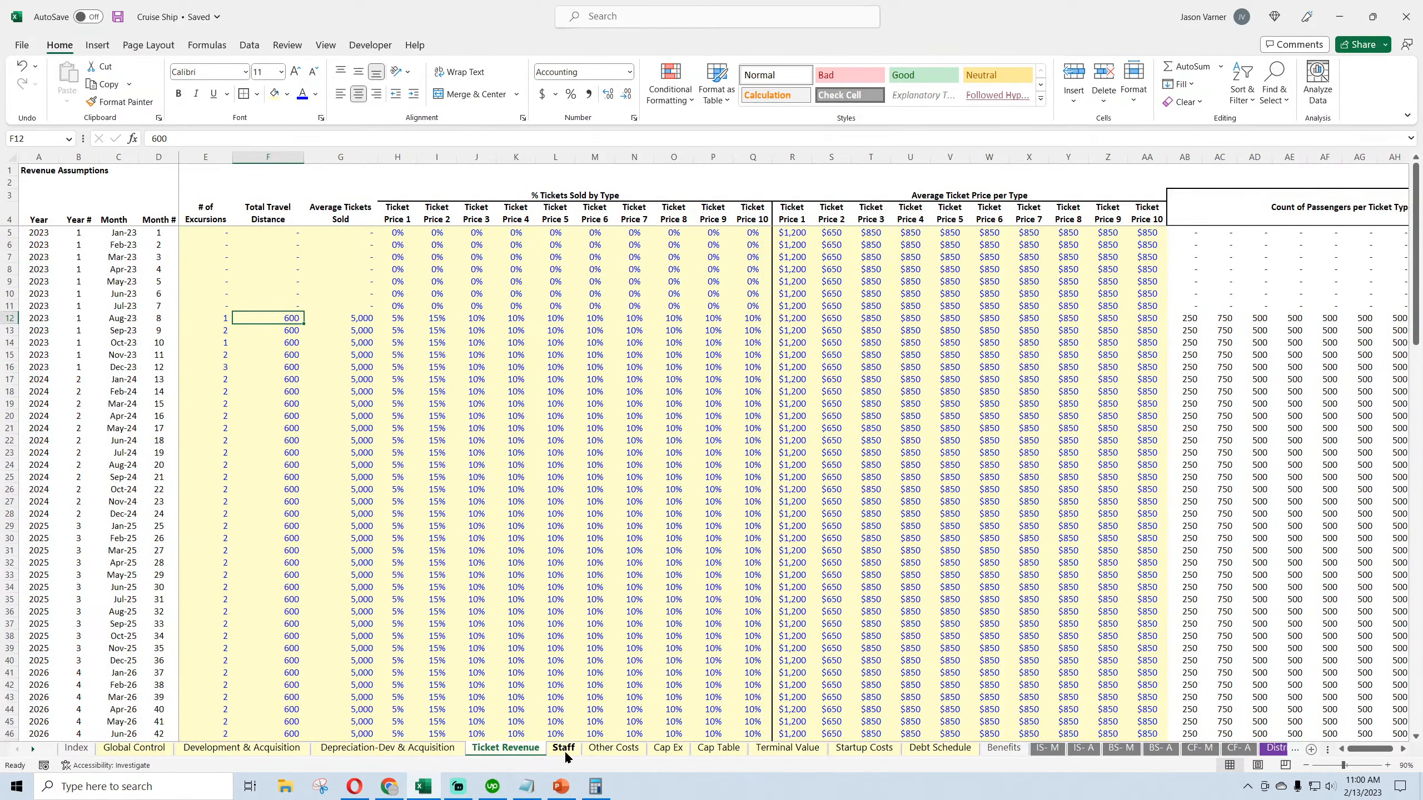
Add an "Avg. Cruise Length (days)" column before Total Travel Distance on Ticket Revenue and widen it to fit the header on two lines
click(613, 748)
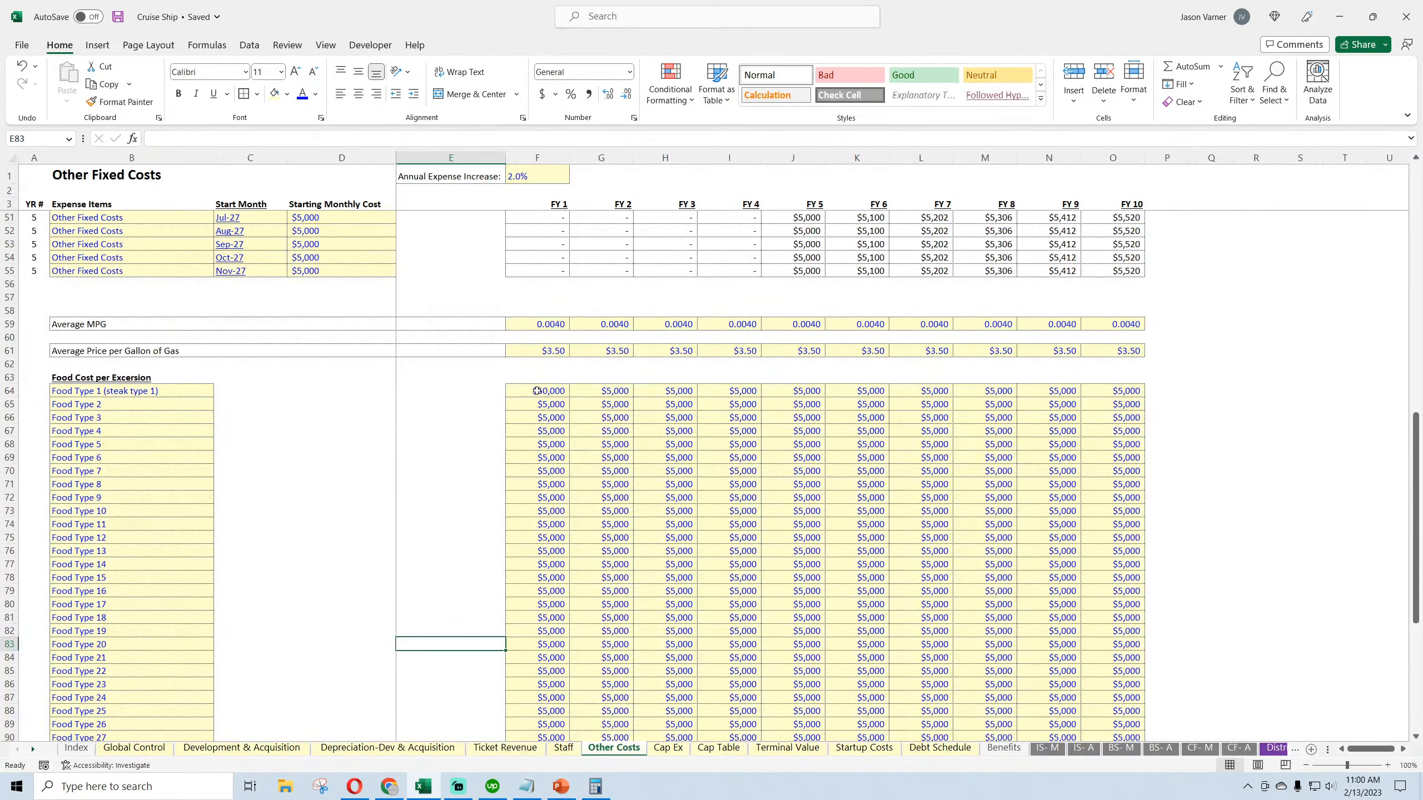
click(505, 747)
click(251, 222)
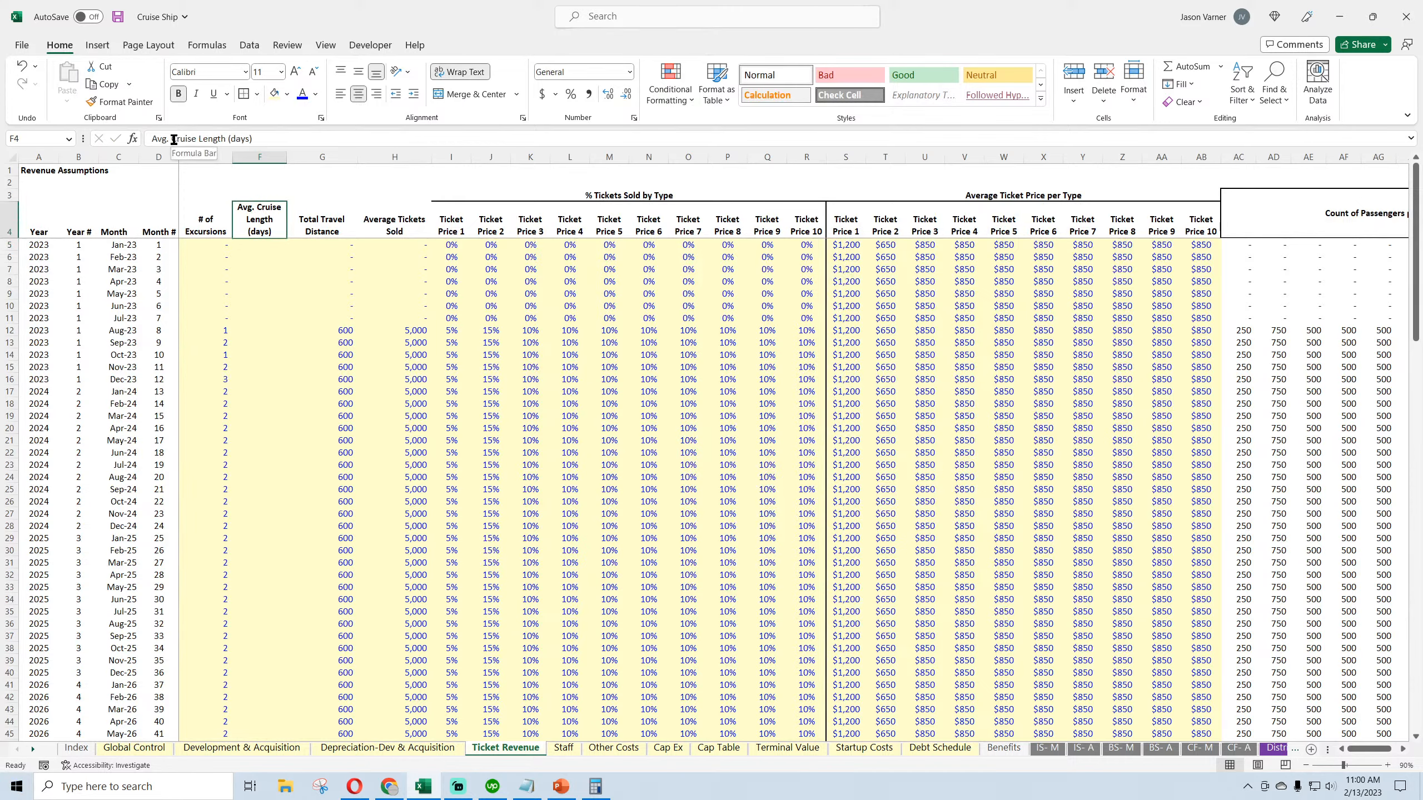
drag(285, 161, 294, 162)
double_click(271, 220)
key(Return)
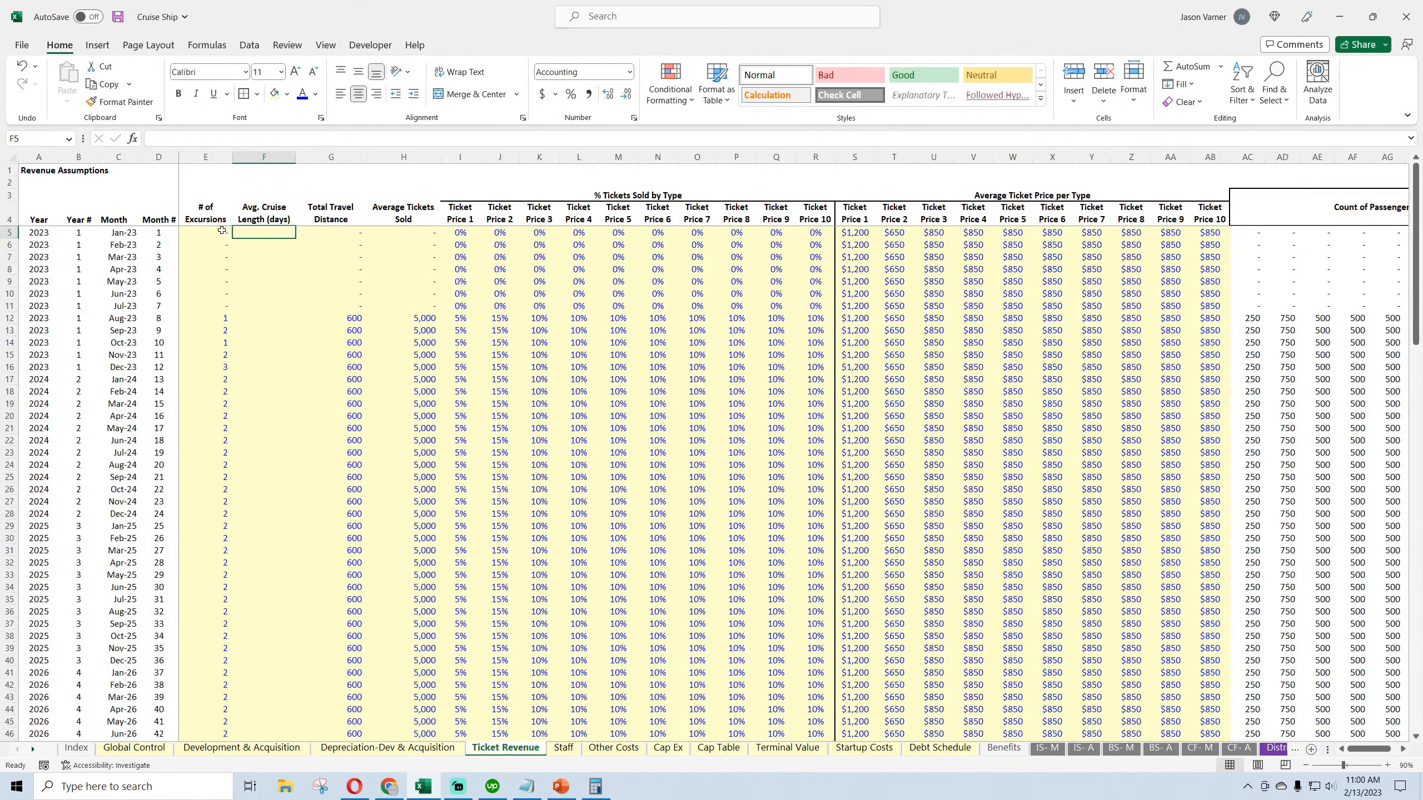
Enter average cruise lengths of 10 days for August 2023 and 8 days for September 2023
click(260, 318)
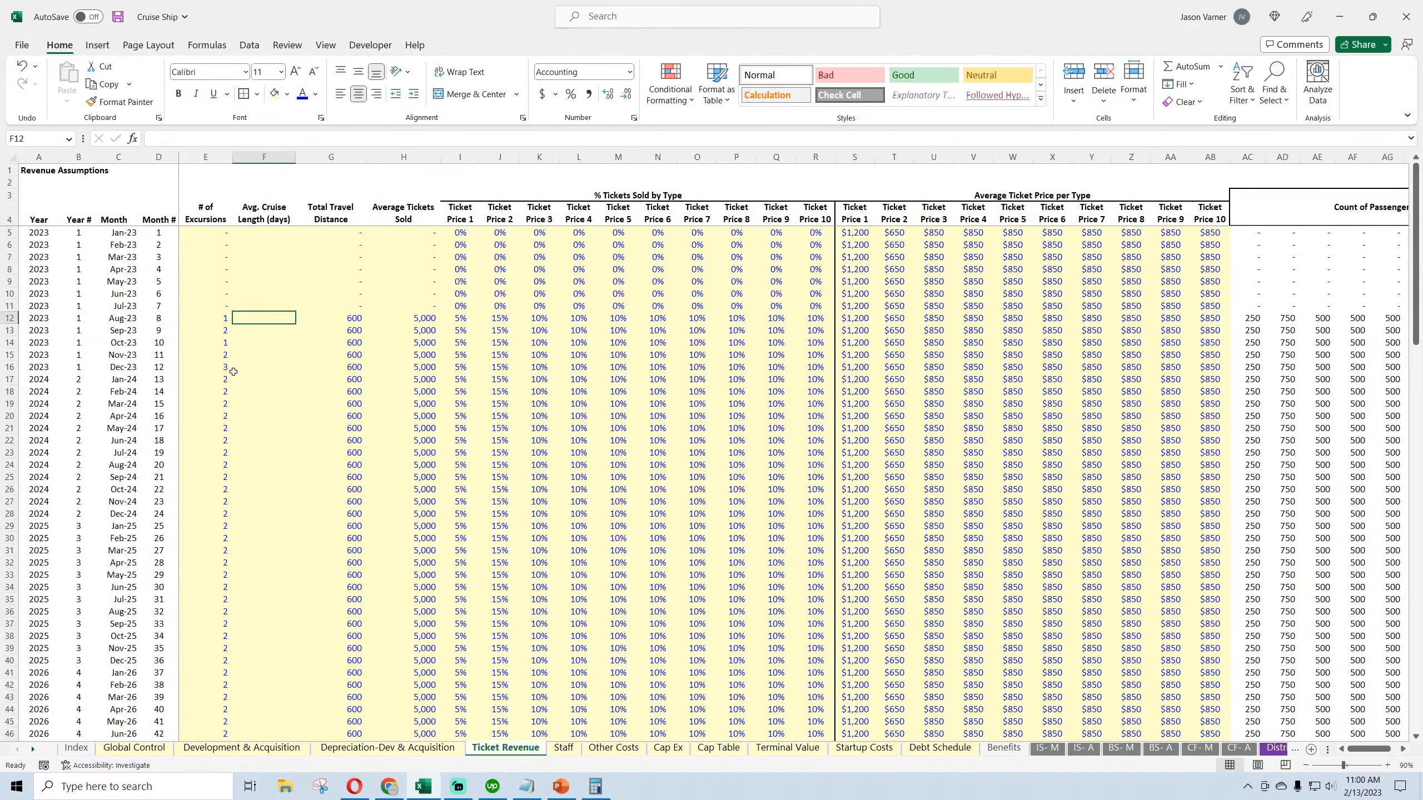
text(10)
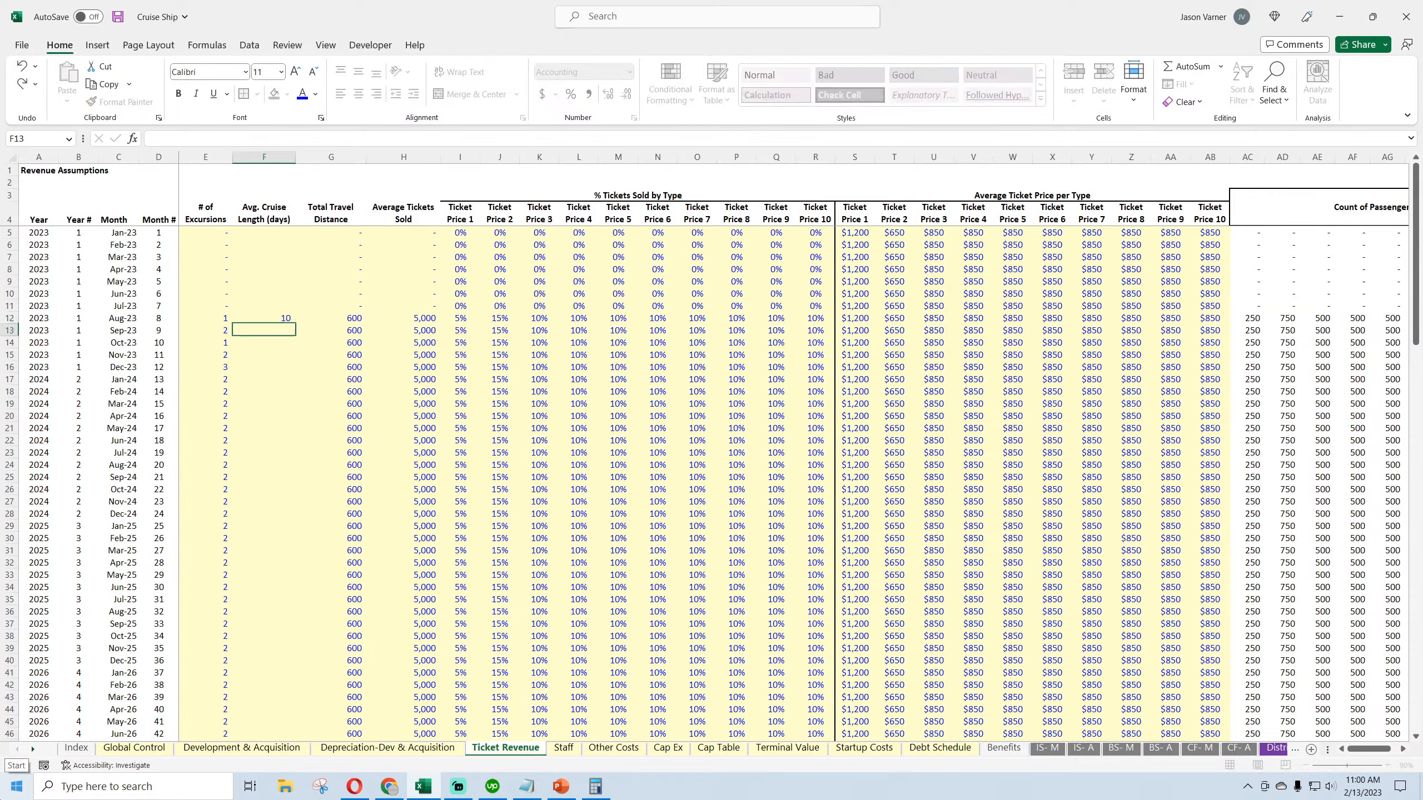
key(Return)
text(8)
key(Return)
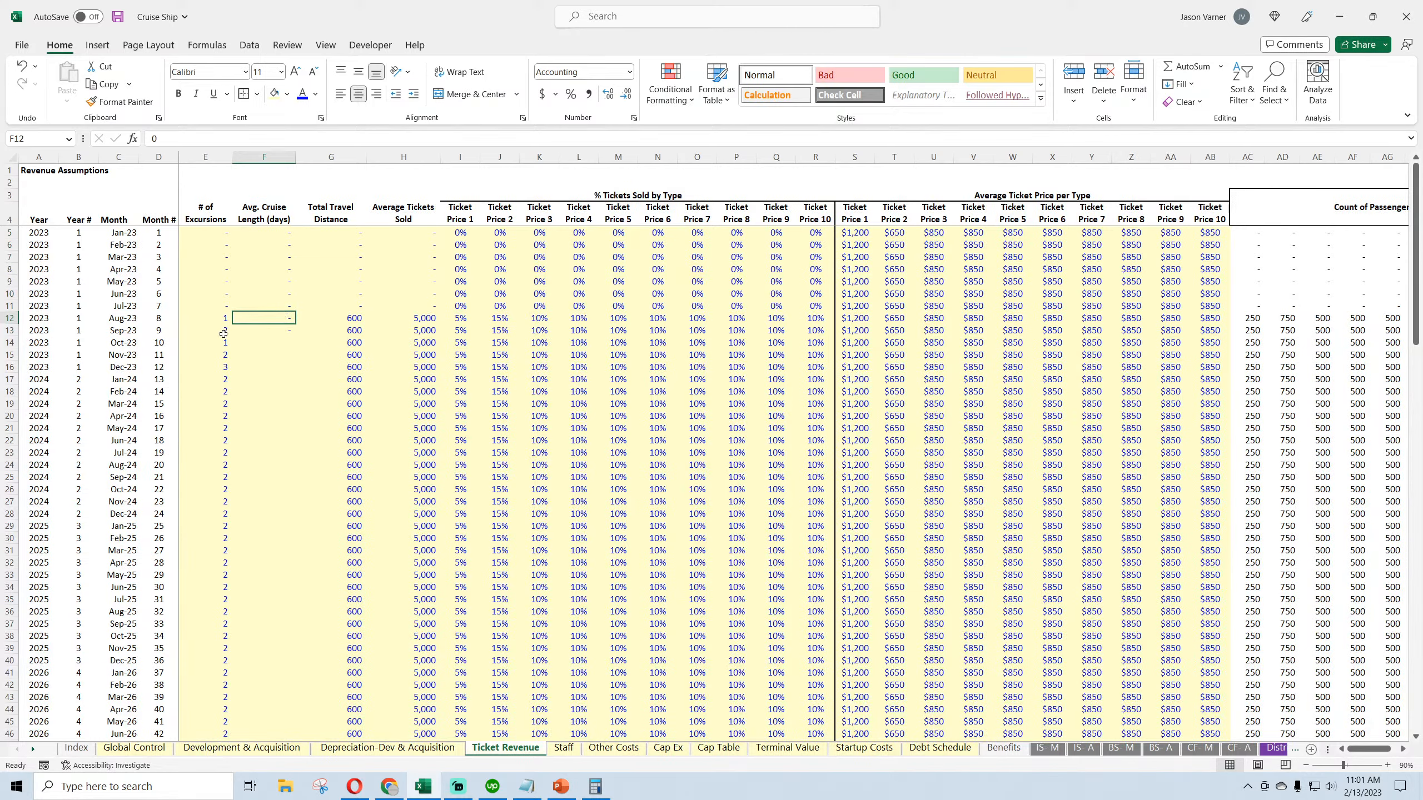
Enter average cruise lengths of 10, 8 and 15 days for August, September and October 2023
text(10)
key(Return)
text(8)
key(Return)
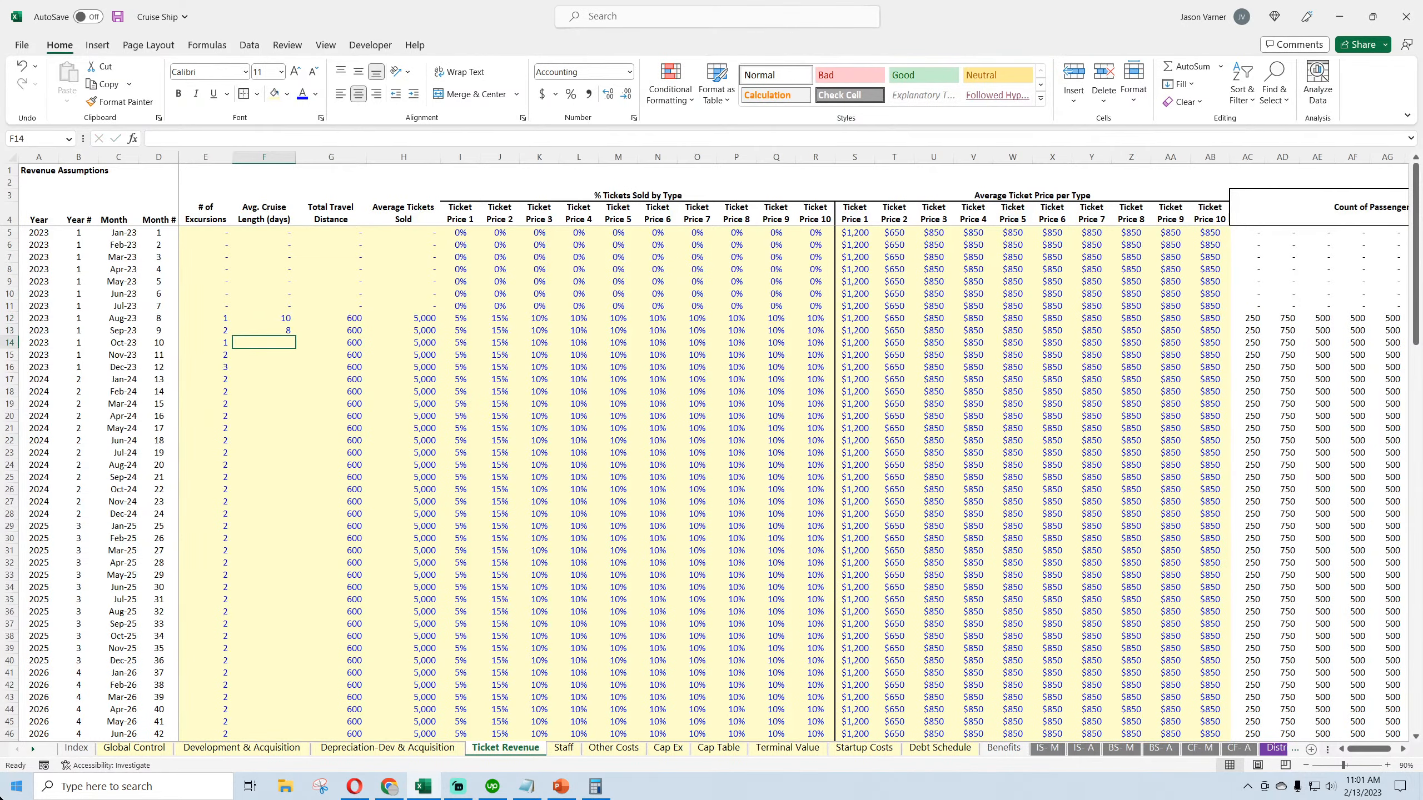
text(15)
key(Return)
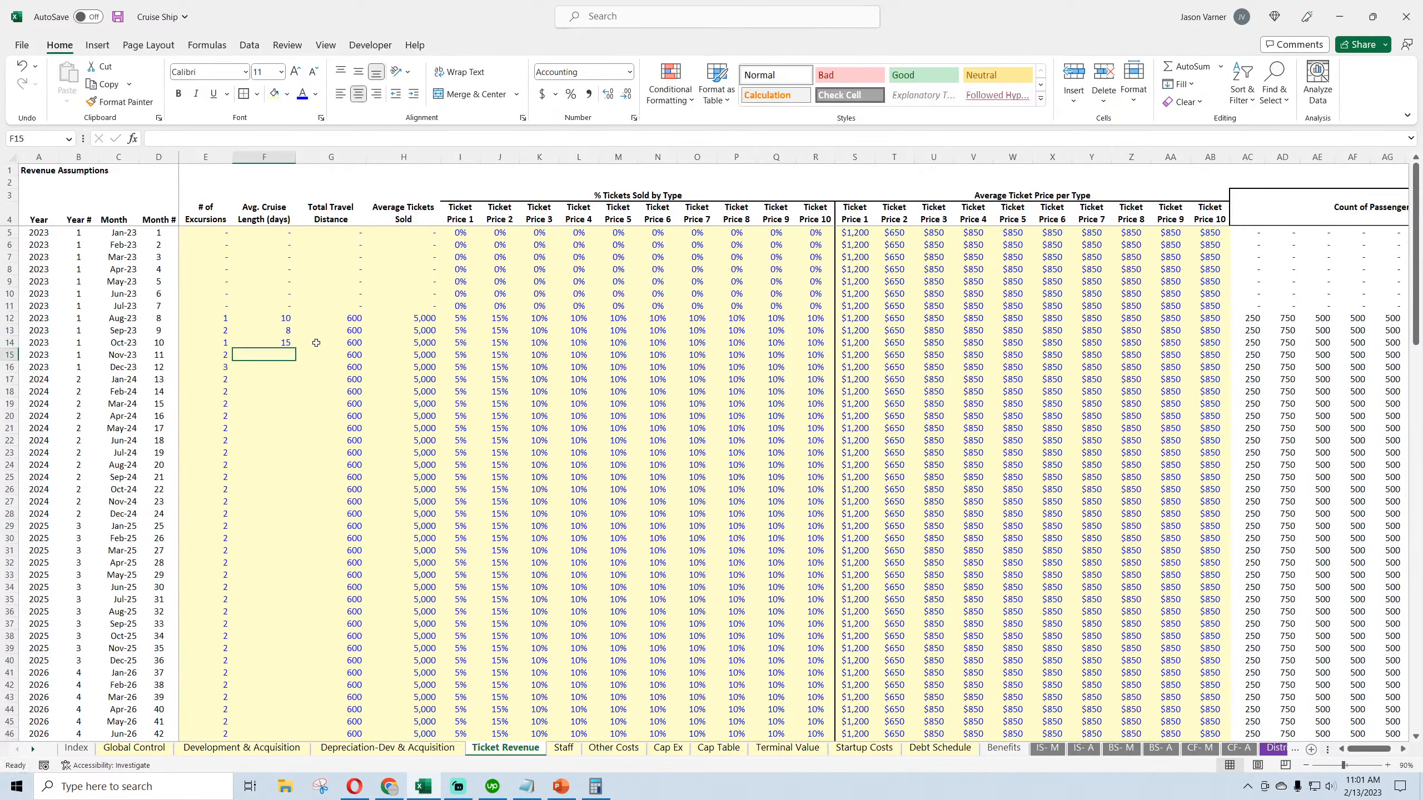
Fill the October 2023 cruise length of 15 days down through all remaining months and save the workbook
click(285, 341)
double_click(295, 348)
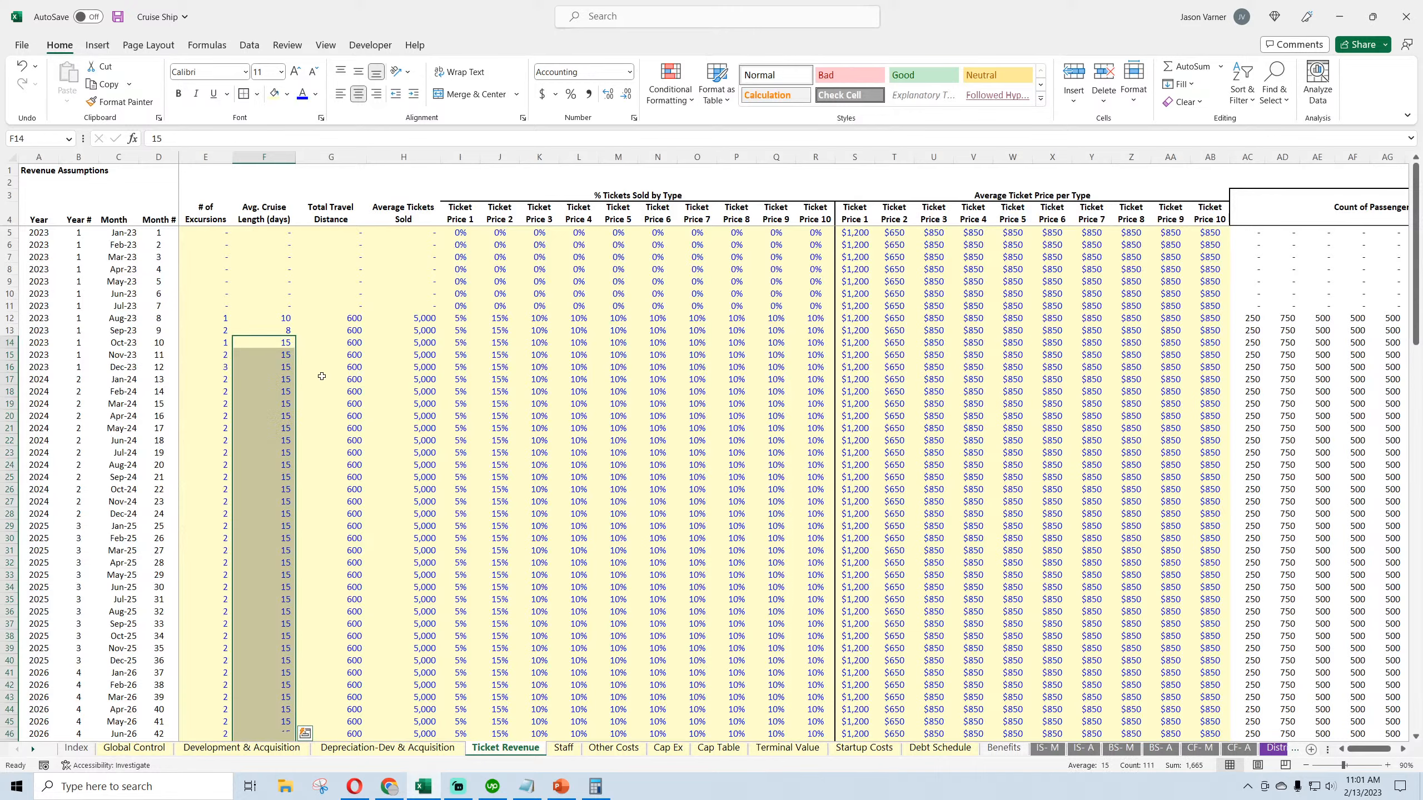
click(265, 318)
click(267, 333)
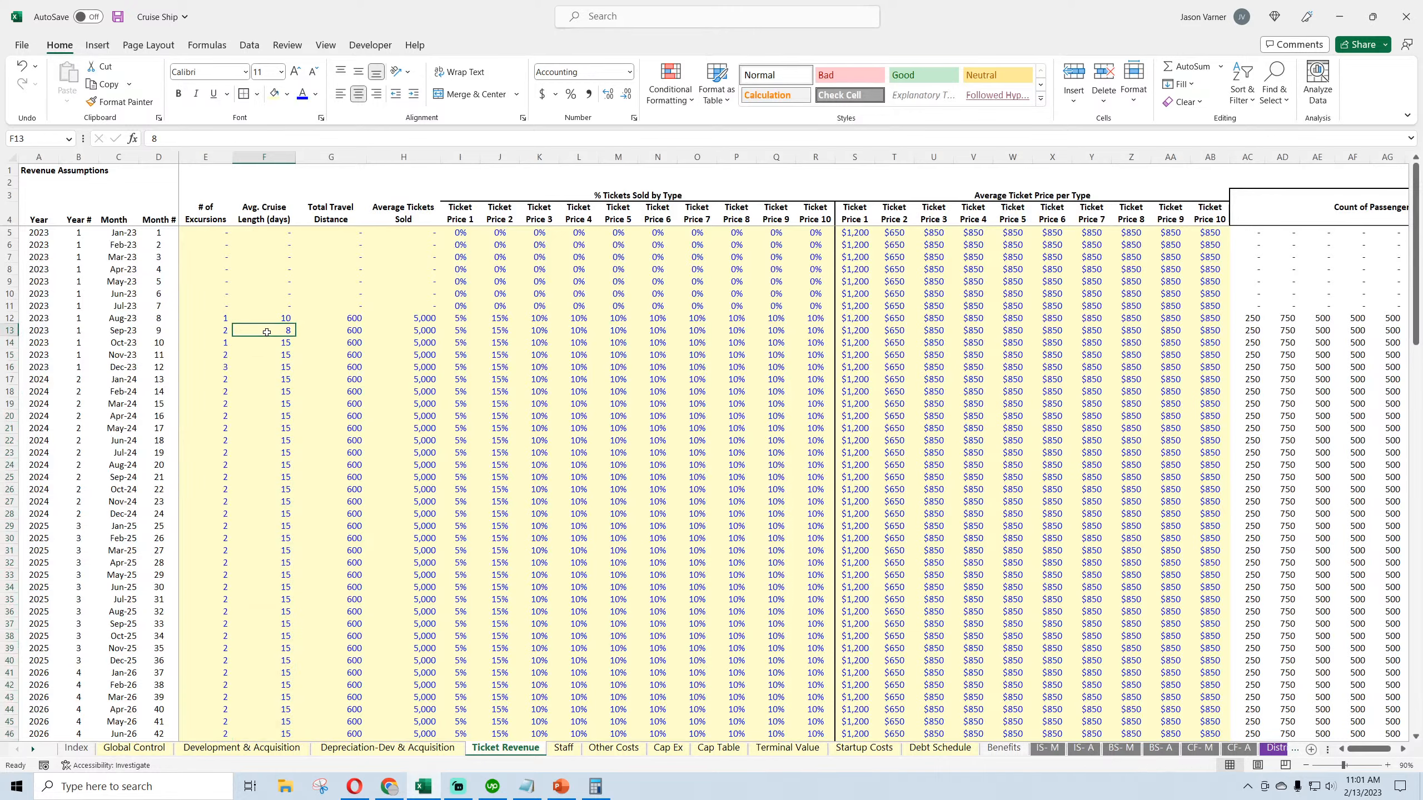
click(118, 17)
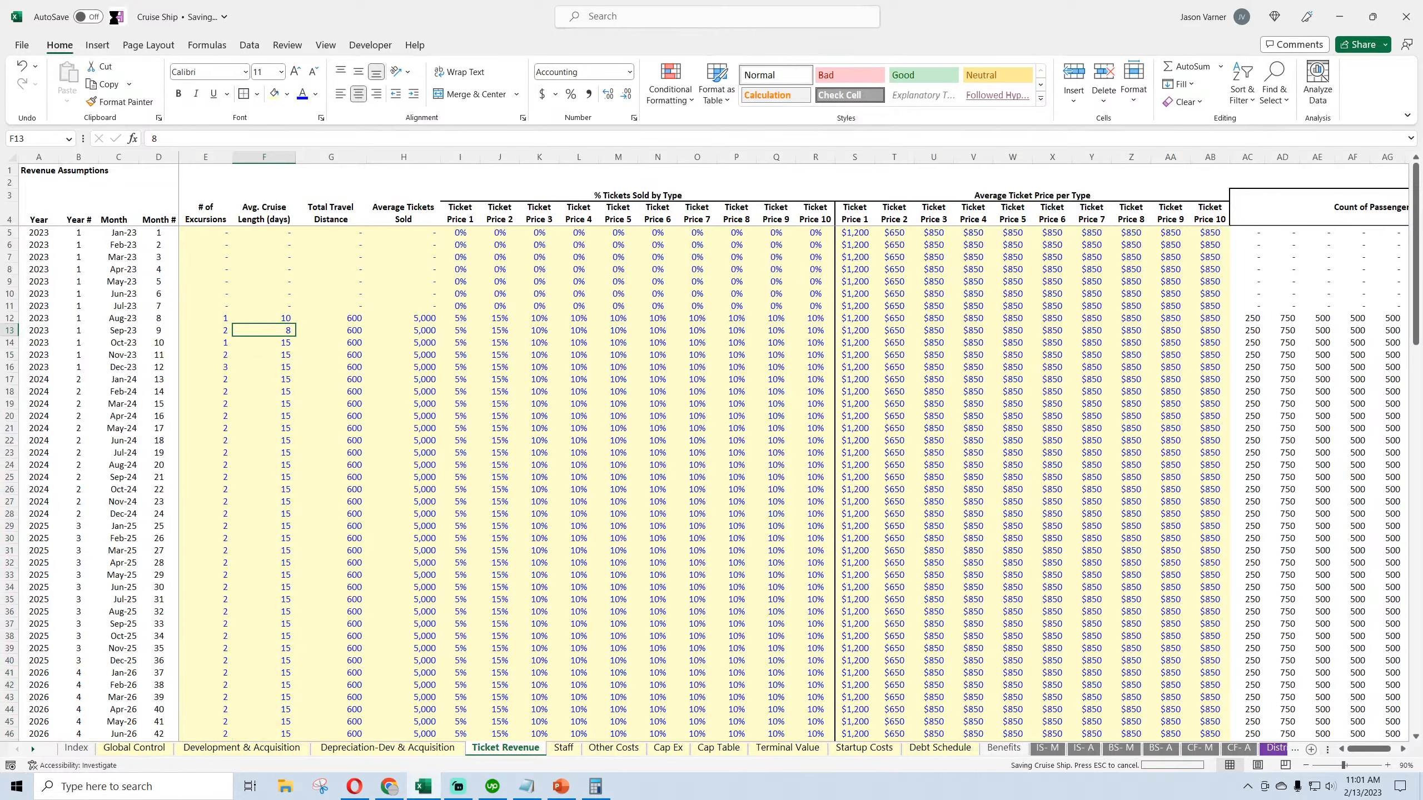
Insert a column before Total Travel Distance and rename the travel distance header "Avg. Distance per Cruise"
click(331, 157)
key(ctrl+shift+plus)
click(327, 214)
key(ctrl+r)
key(Right)
text(Avg. Distance per Cruise)
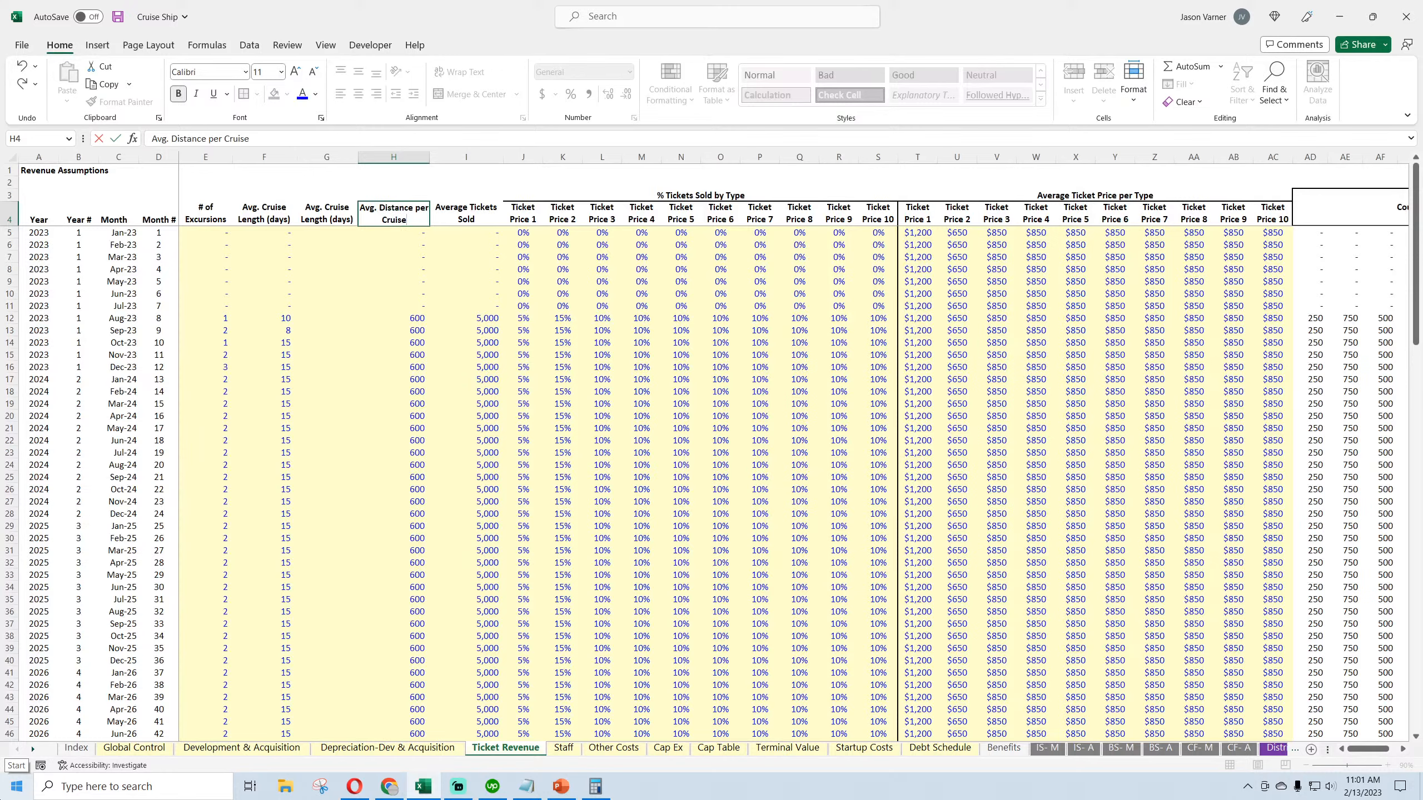
key(Return)
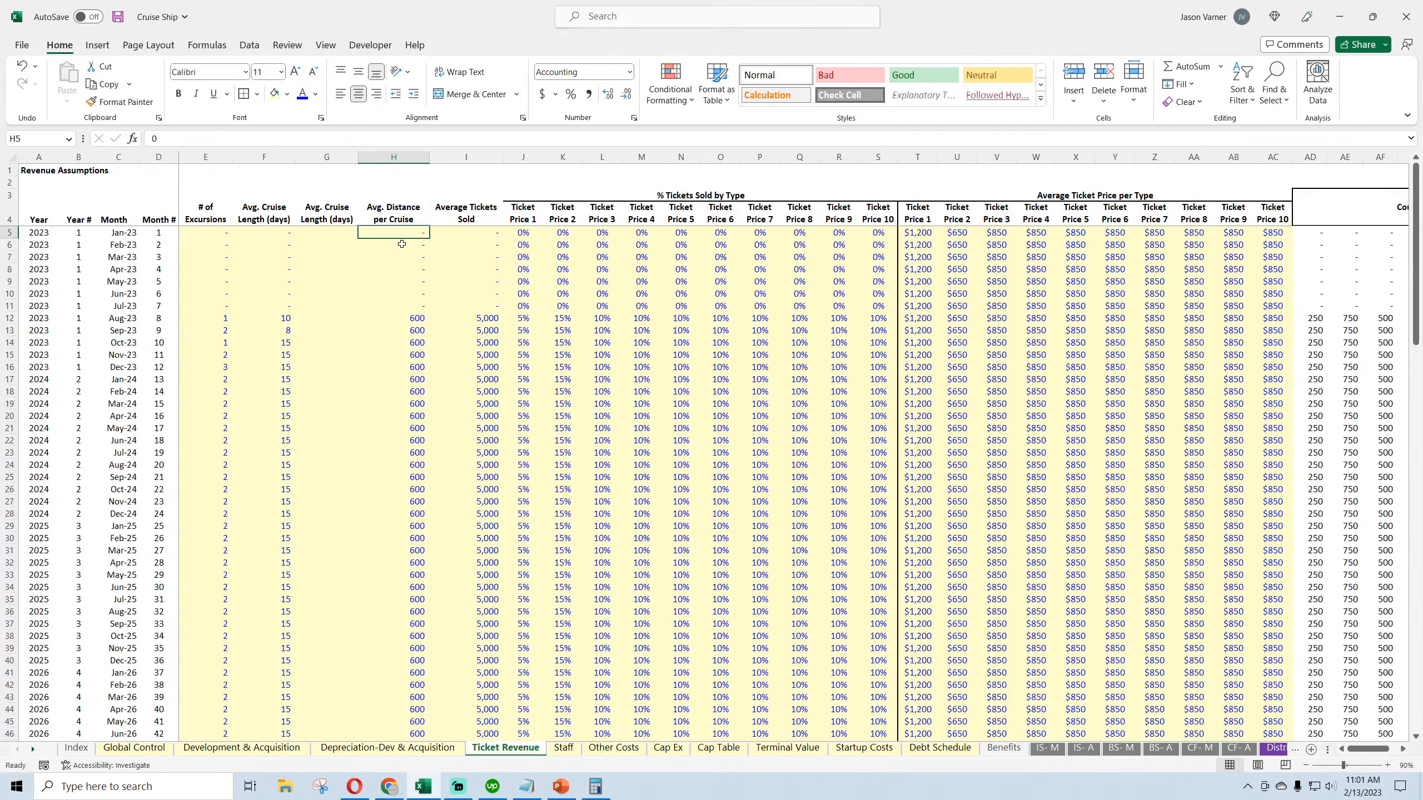
Title the new column "Total Days at Sea" and calculate it as # of Excursions times Avg. Cruise Length
click(327, 222)
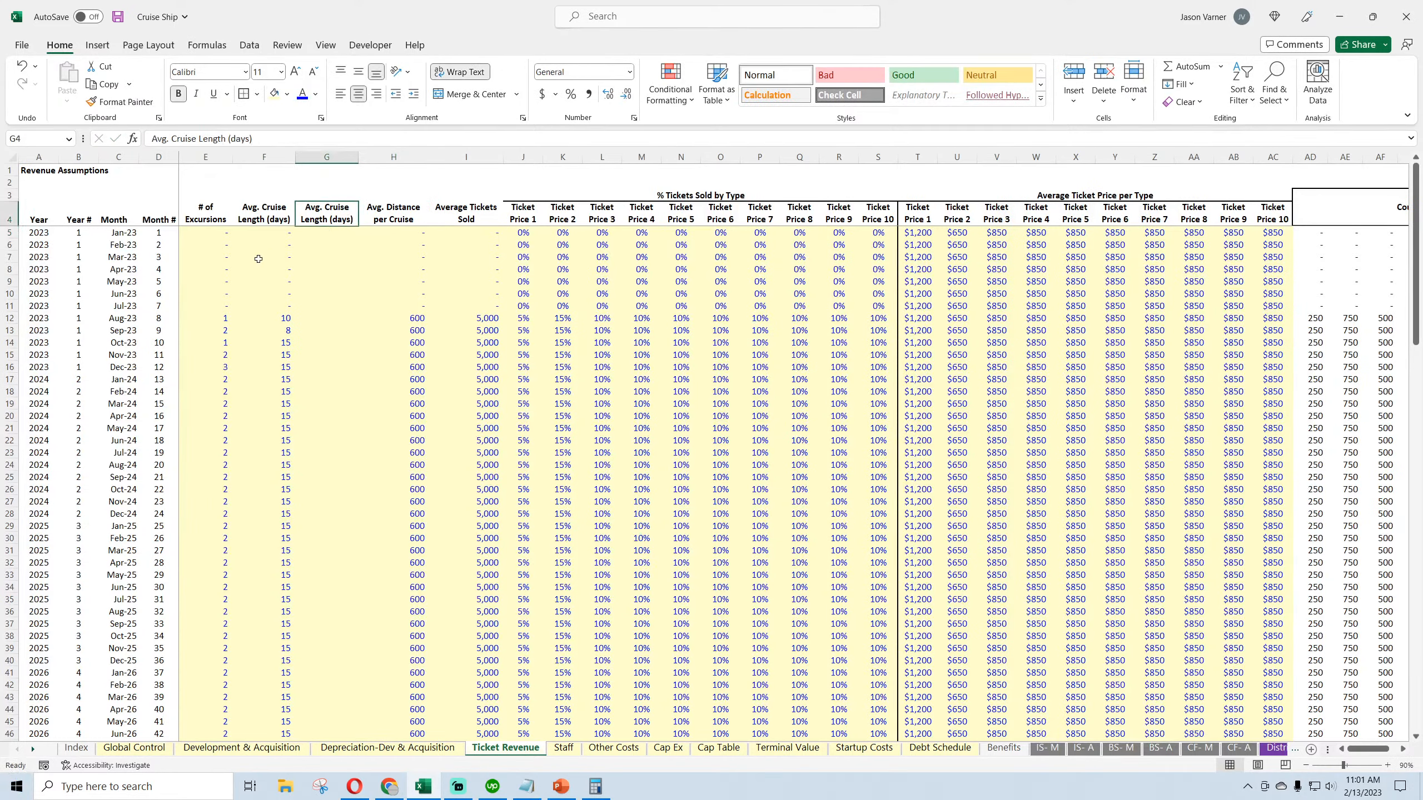
text(Total Day)
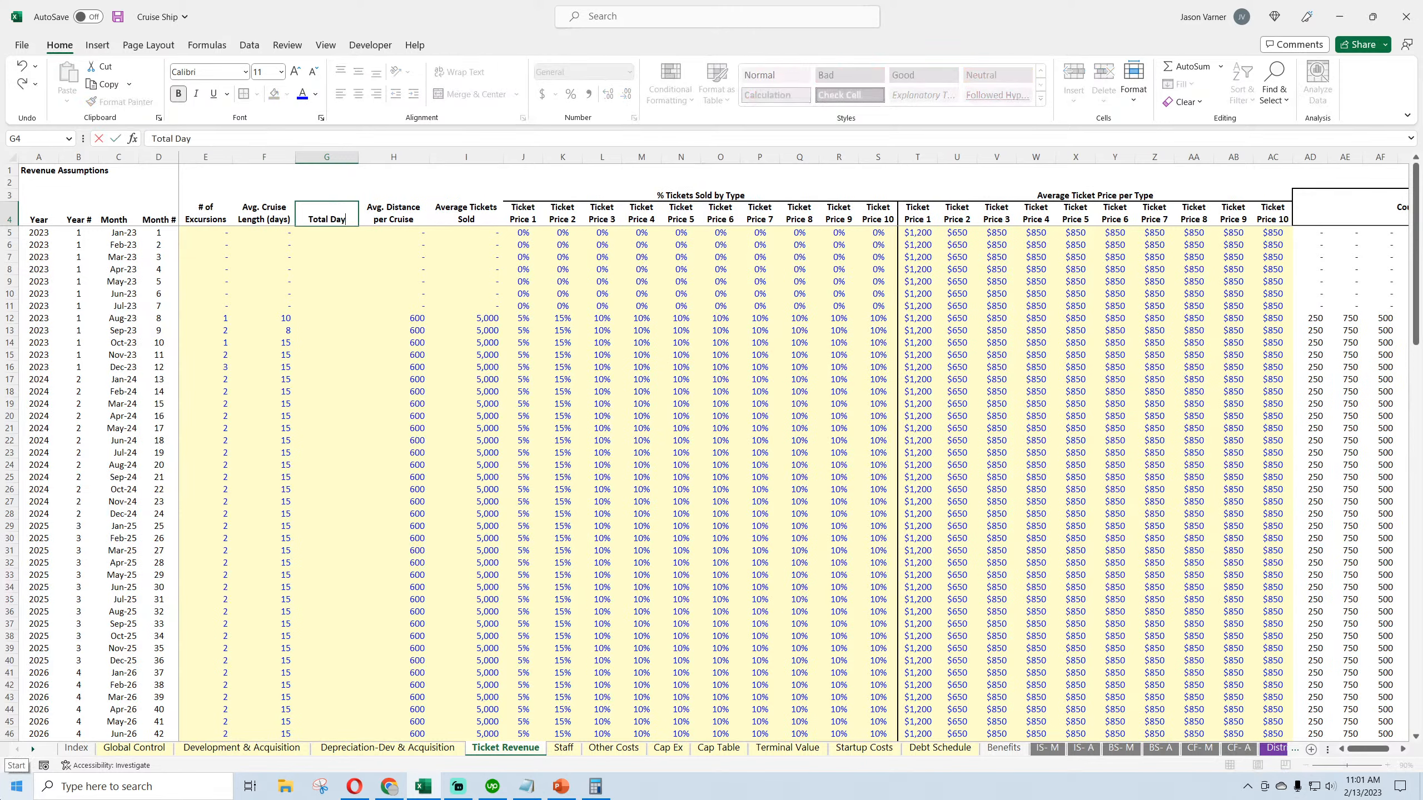
text(s at Sea)
key(Return)
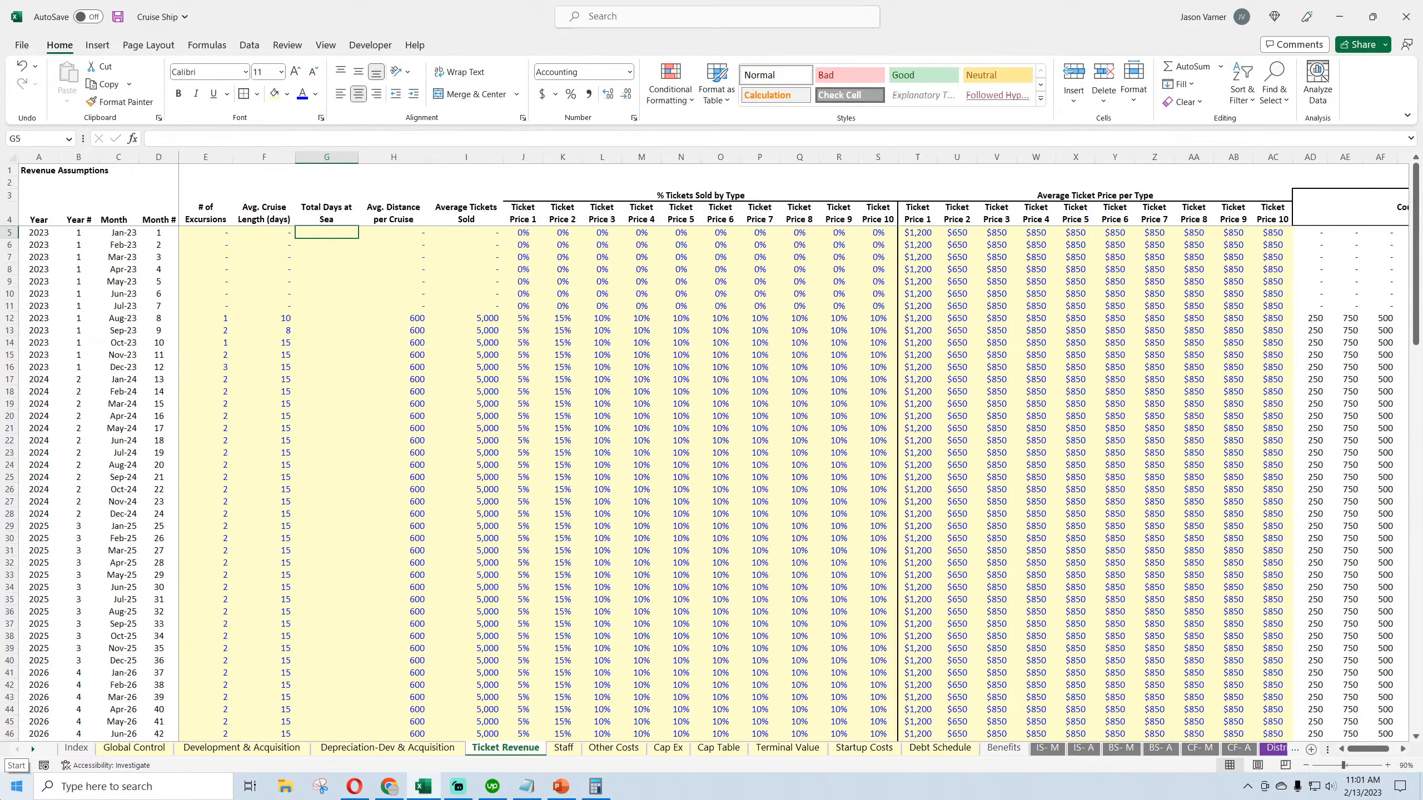
text(=)
click(205, 232)
text(*)
click(264, 232)
key(Return)
Set the average cruise length for December 2023 to 7 days
click(264, 367)
text(7)
key(Return)
key(Down)
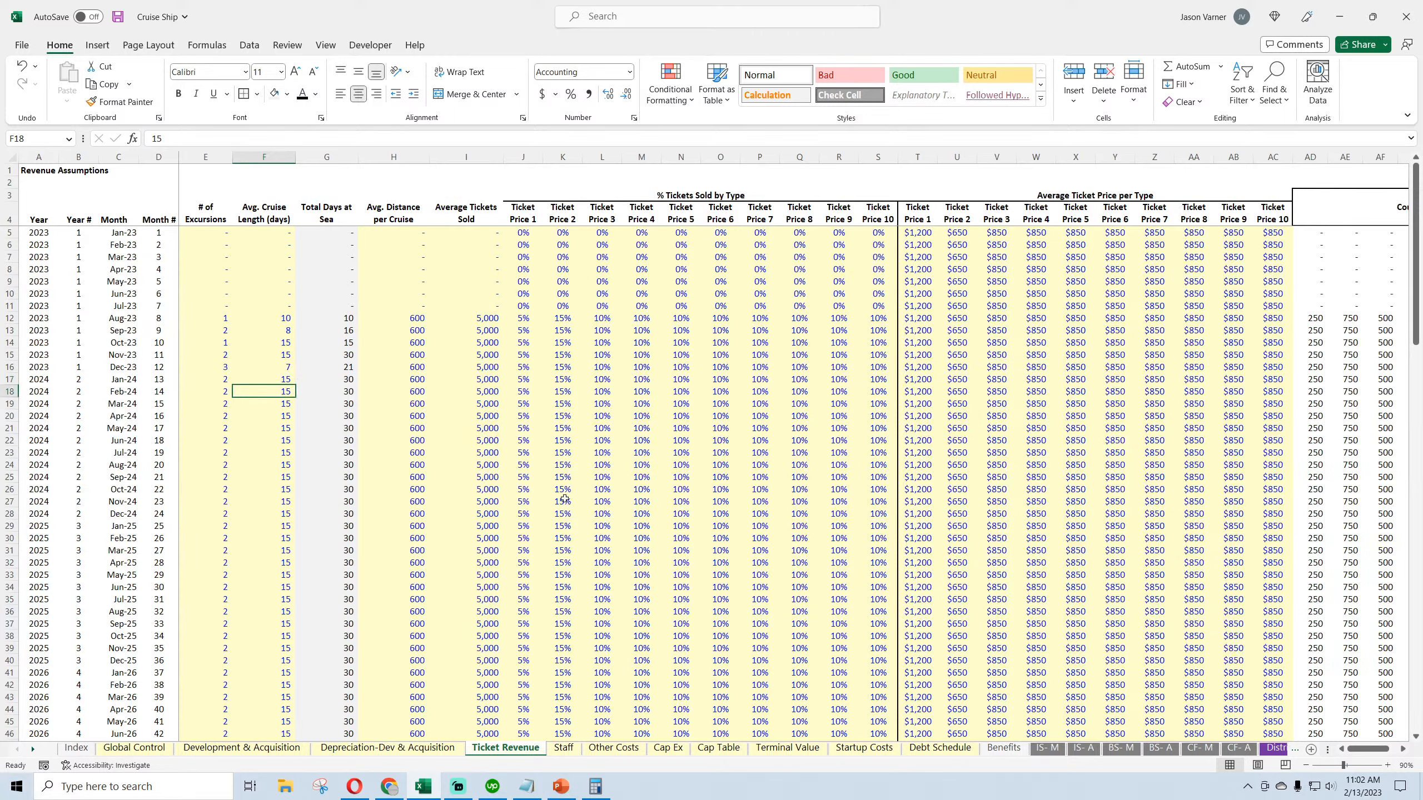
Set the January 2024 average cruise length to 13 days, fill it down the later months, and save the workbook
click(278, 379)
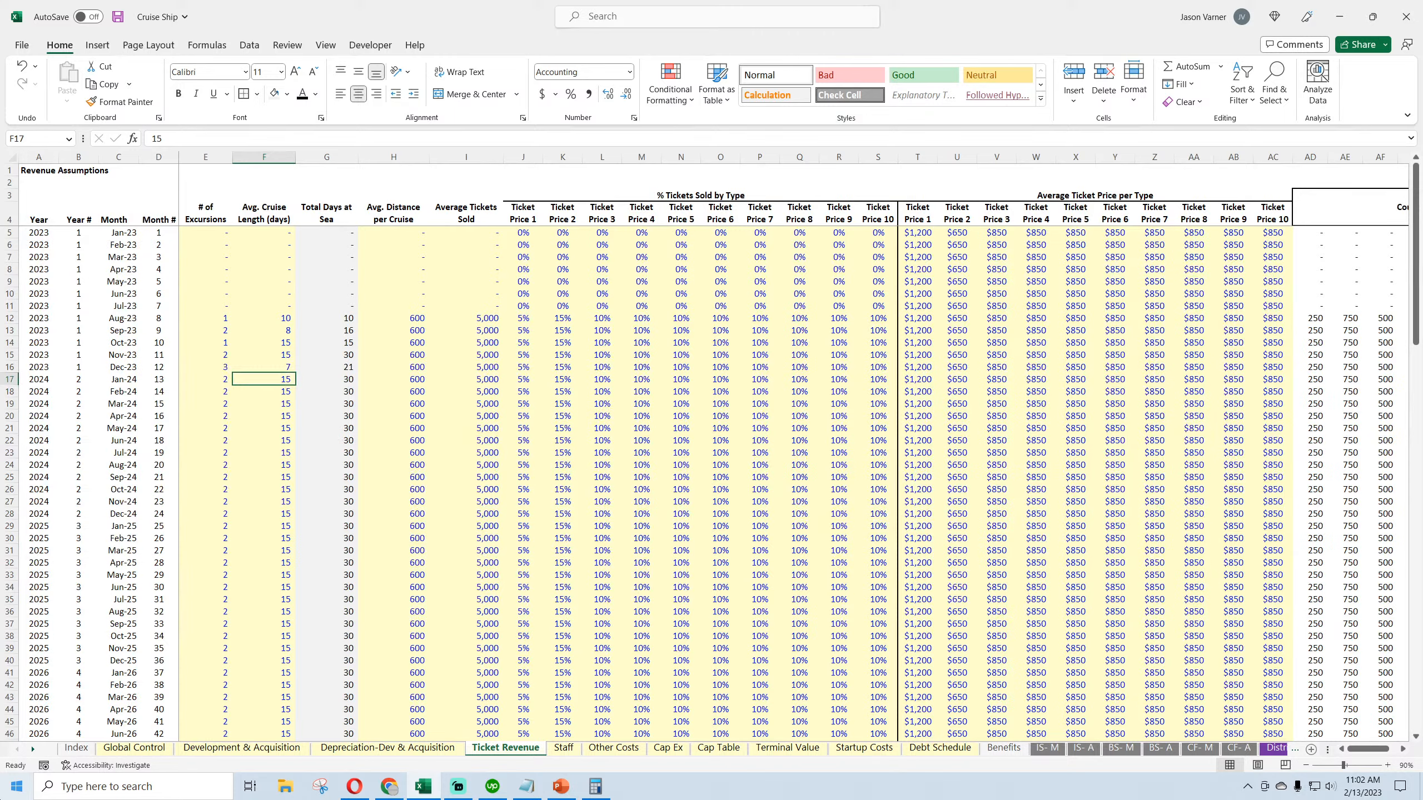
text(13)
key(Return)
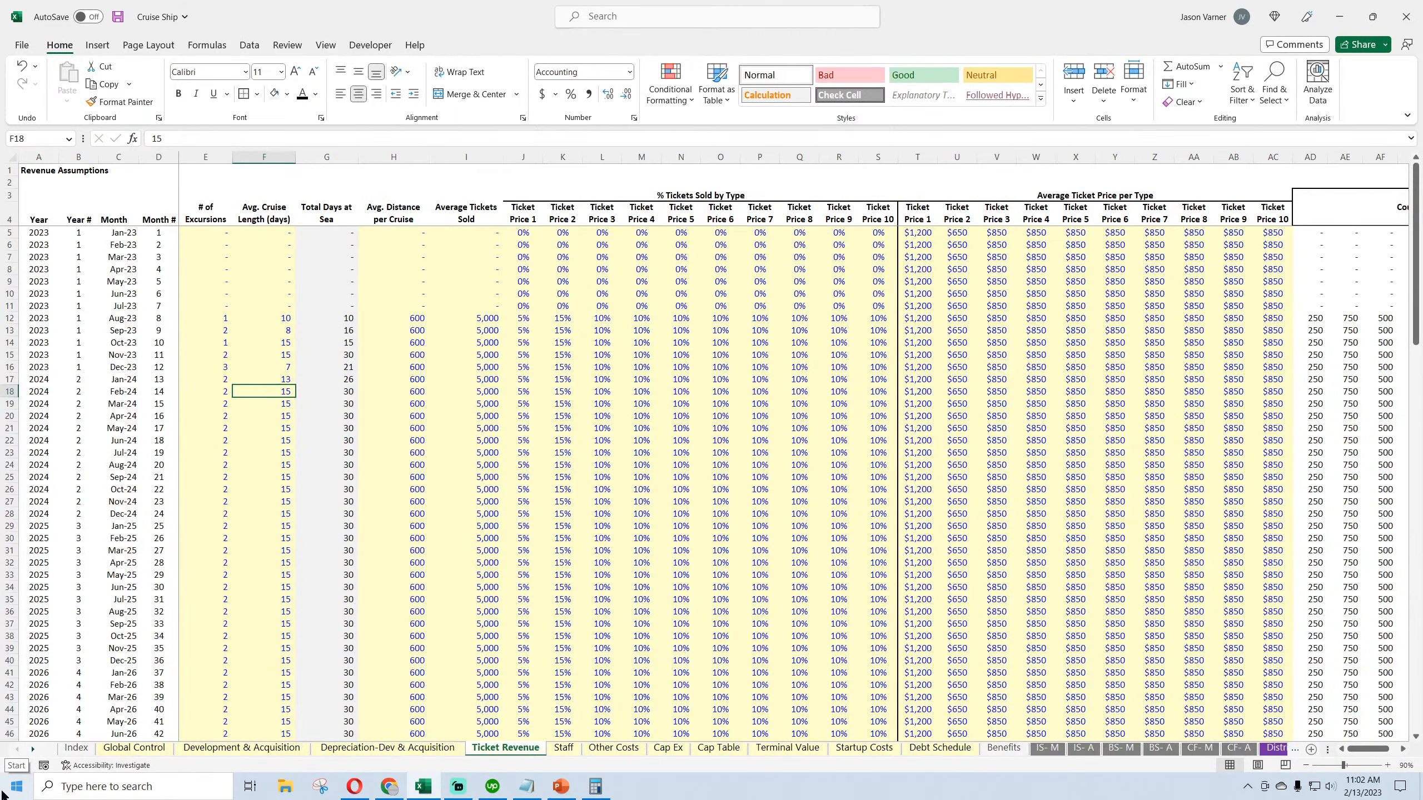
click(281, 382)
double_click(296, 386)
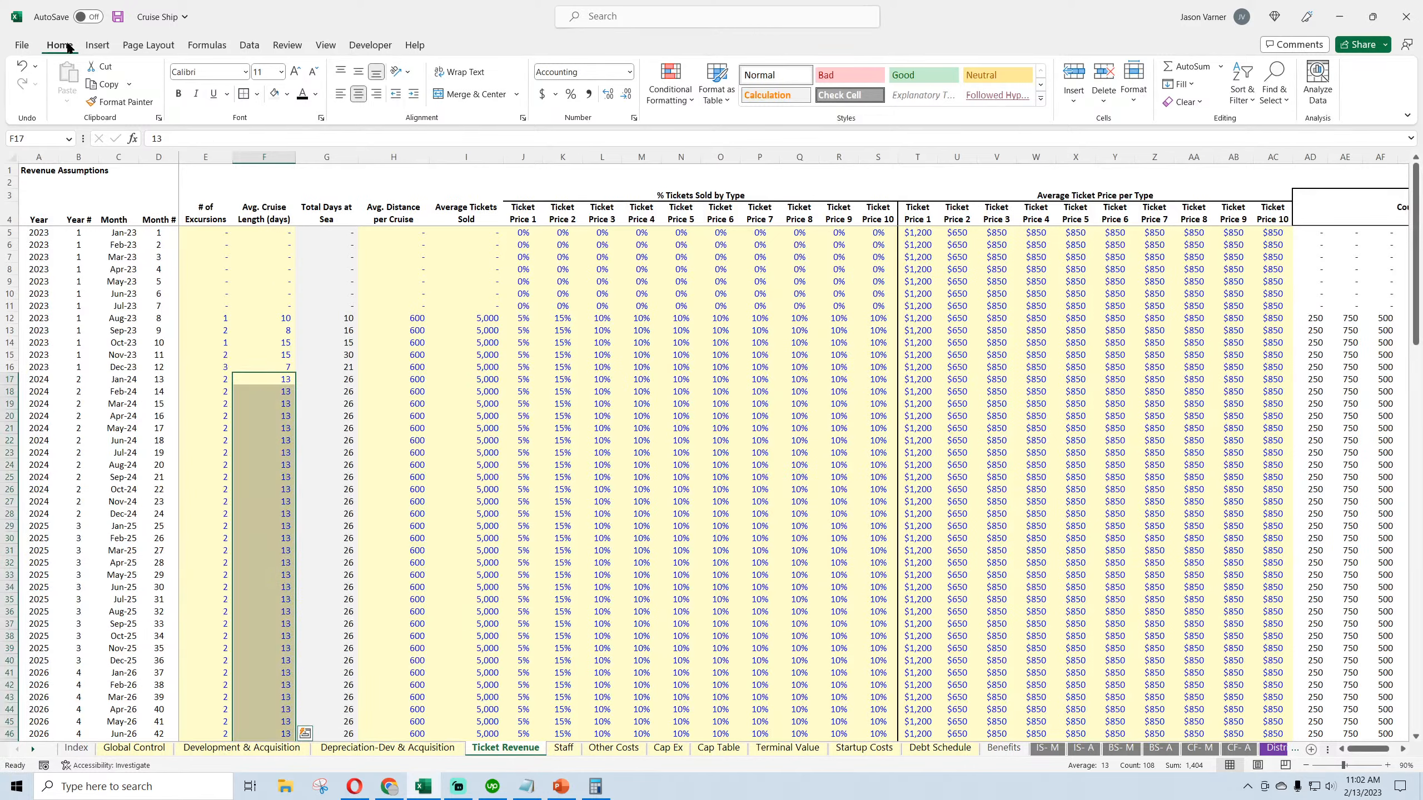
click(118, 16)
key(Down)
key(Down)
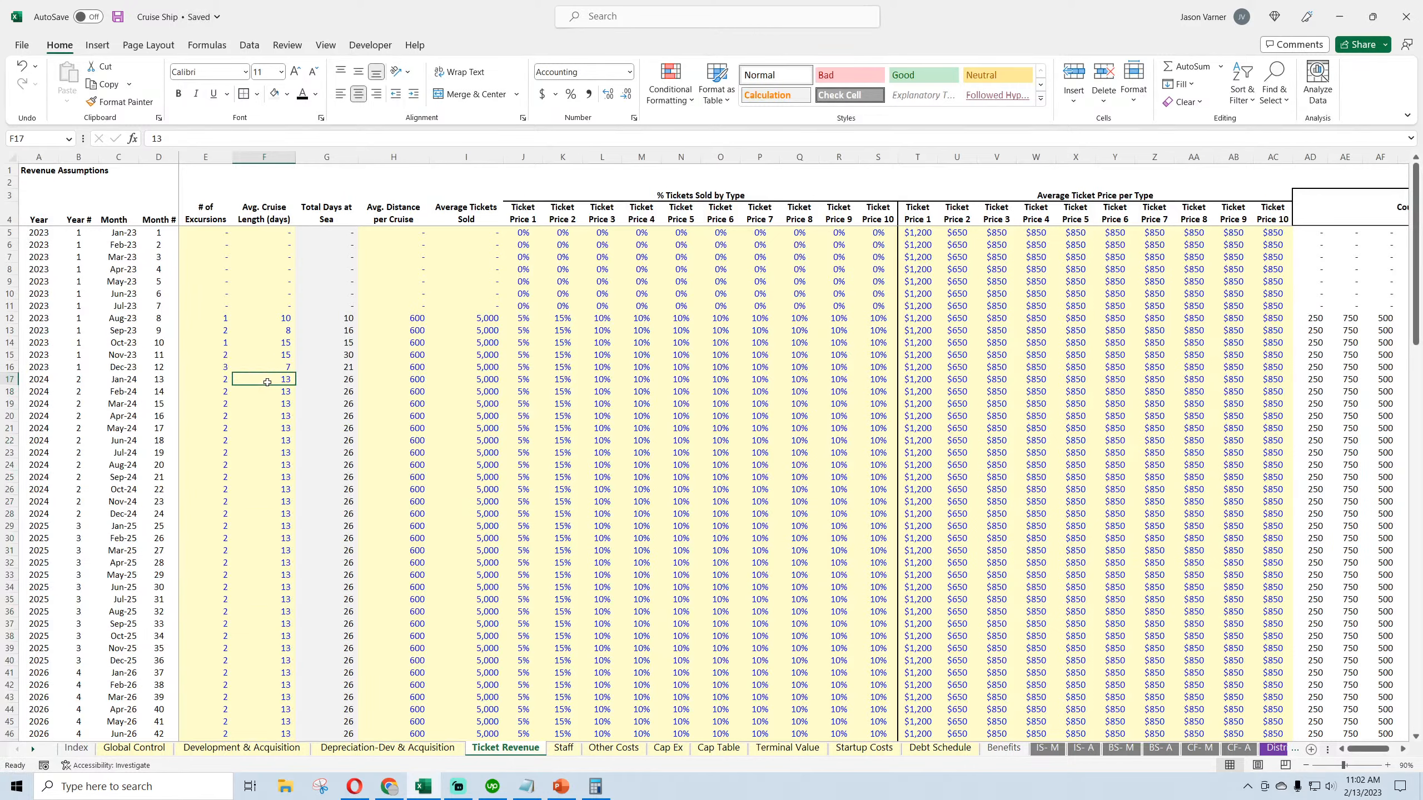
Add a "Total Distance per Month" column before Average Tickets Sold, calculated from row 5 as =H5*E5, and save the workbook
click(467, 156)
key(ctrl+shift+plus)
click(466, 219)
text(Total Distance per Month)
click(466, 233)
text(=H5*E5)
click(329, 306)
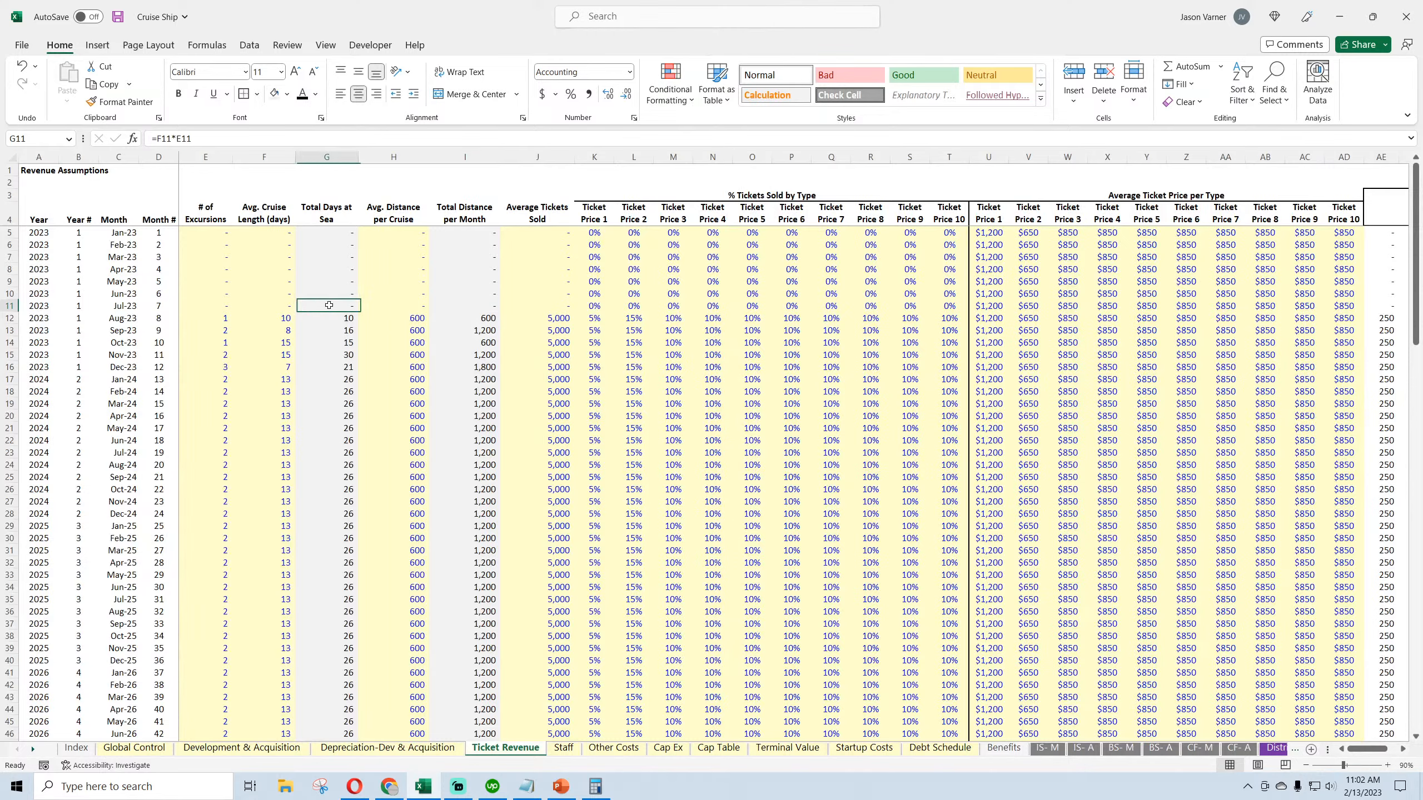
click(329, 331)
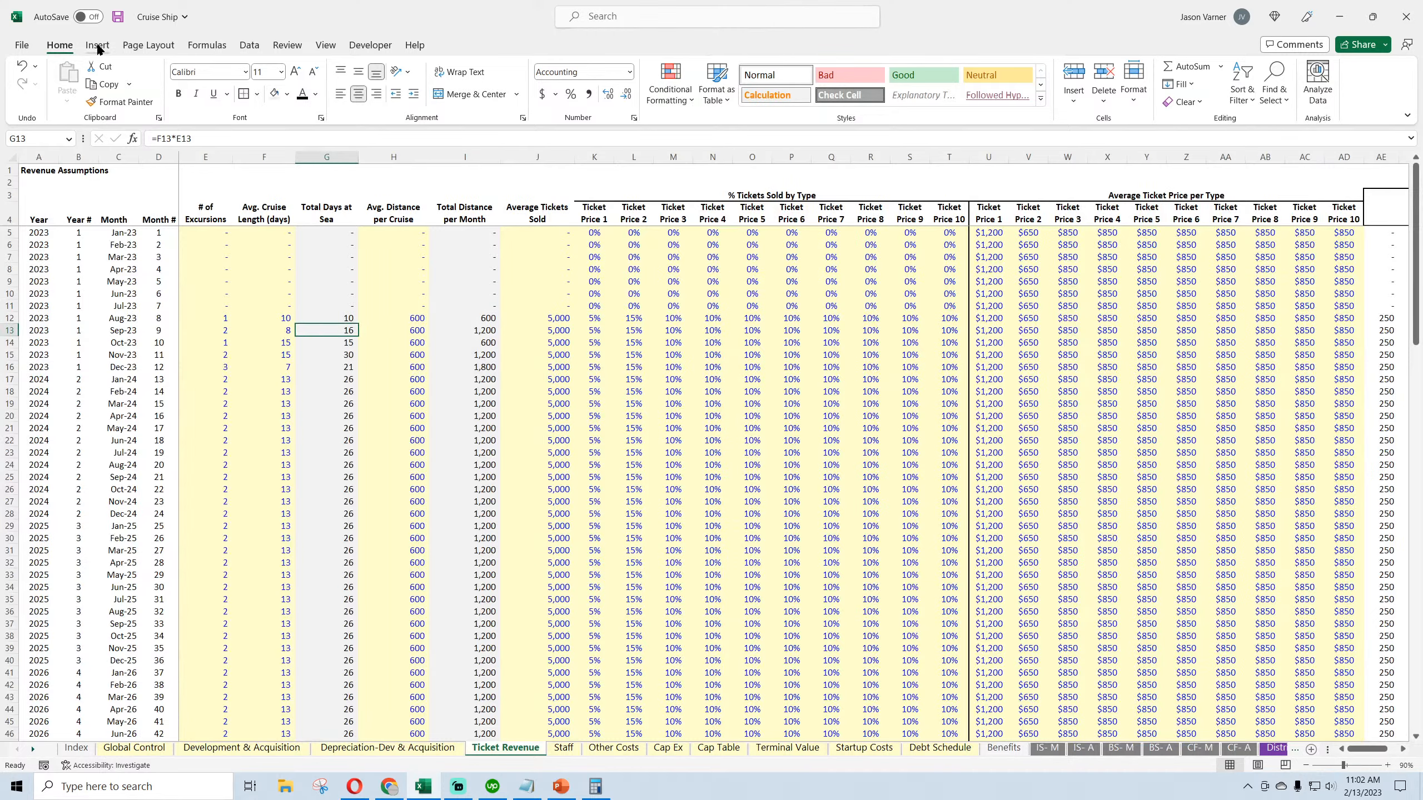
click(117, 17)
Rename the "Total Days at Sea" header to "Total Length (days)" and save the workbook
click(990, 234)
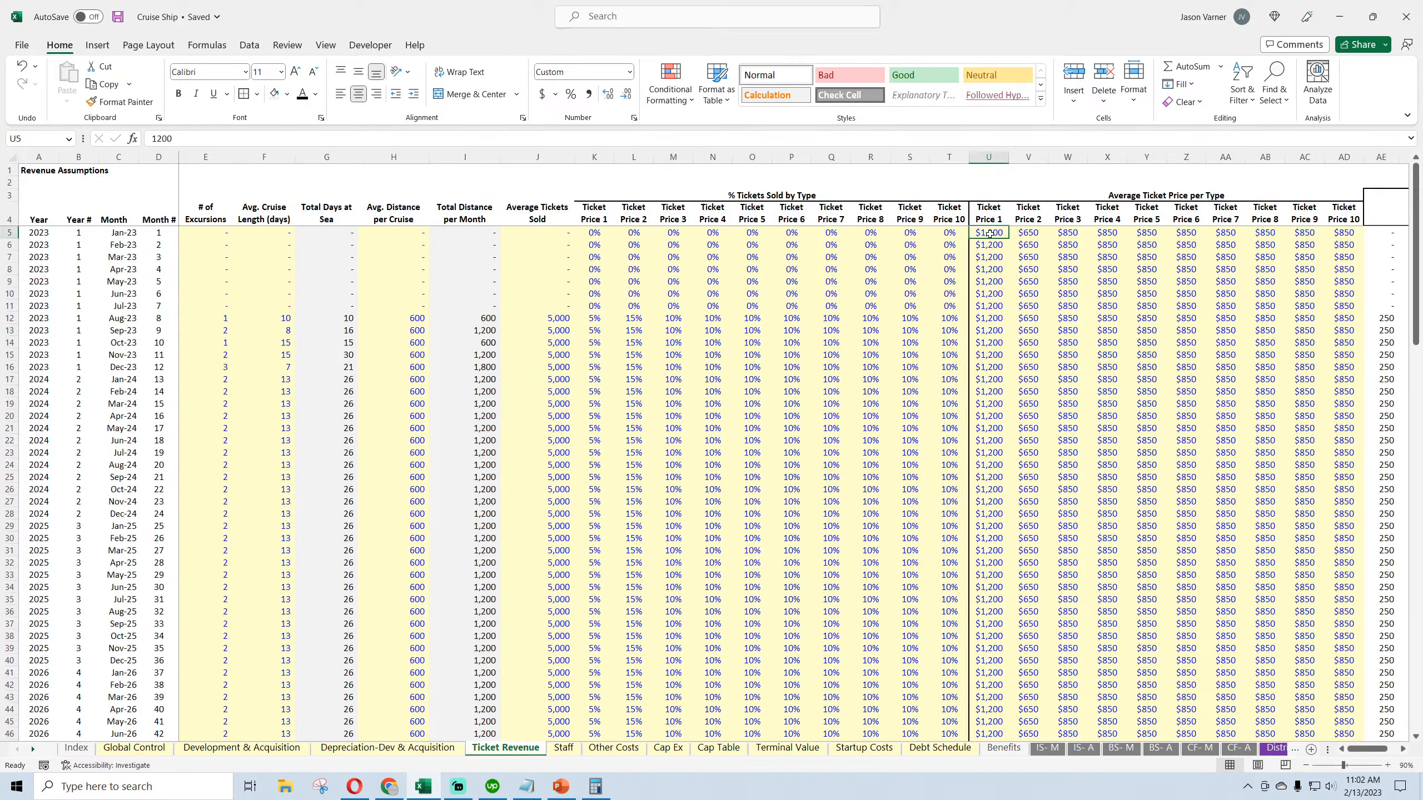
click(327, 214)
text(Tot)
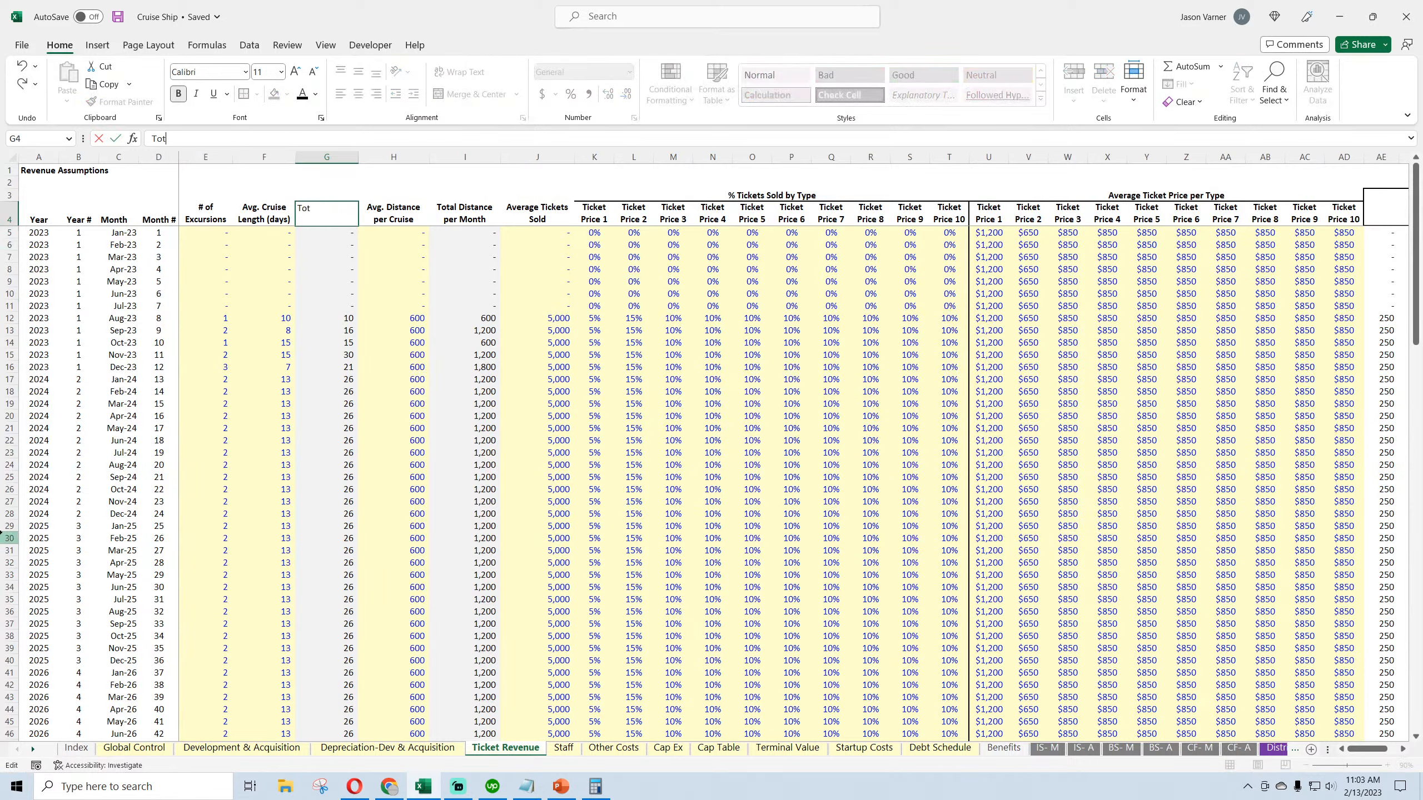
text(al Length (days))
key(Return)
click(326, 391)
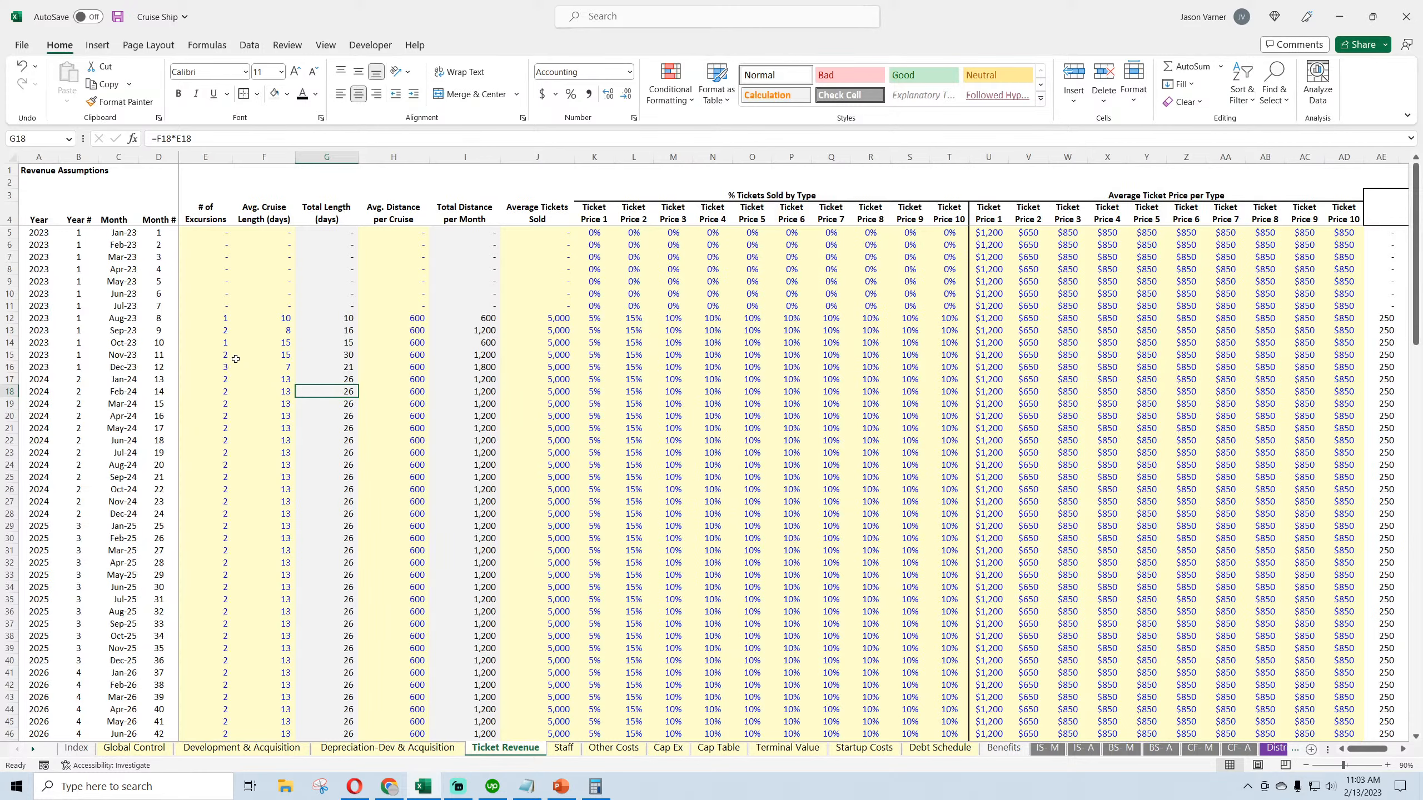
click(118, 18)
click(548, 354)
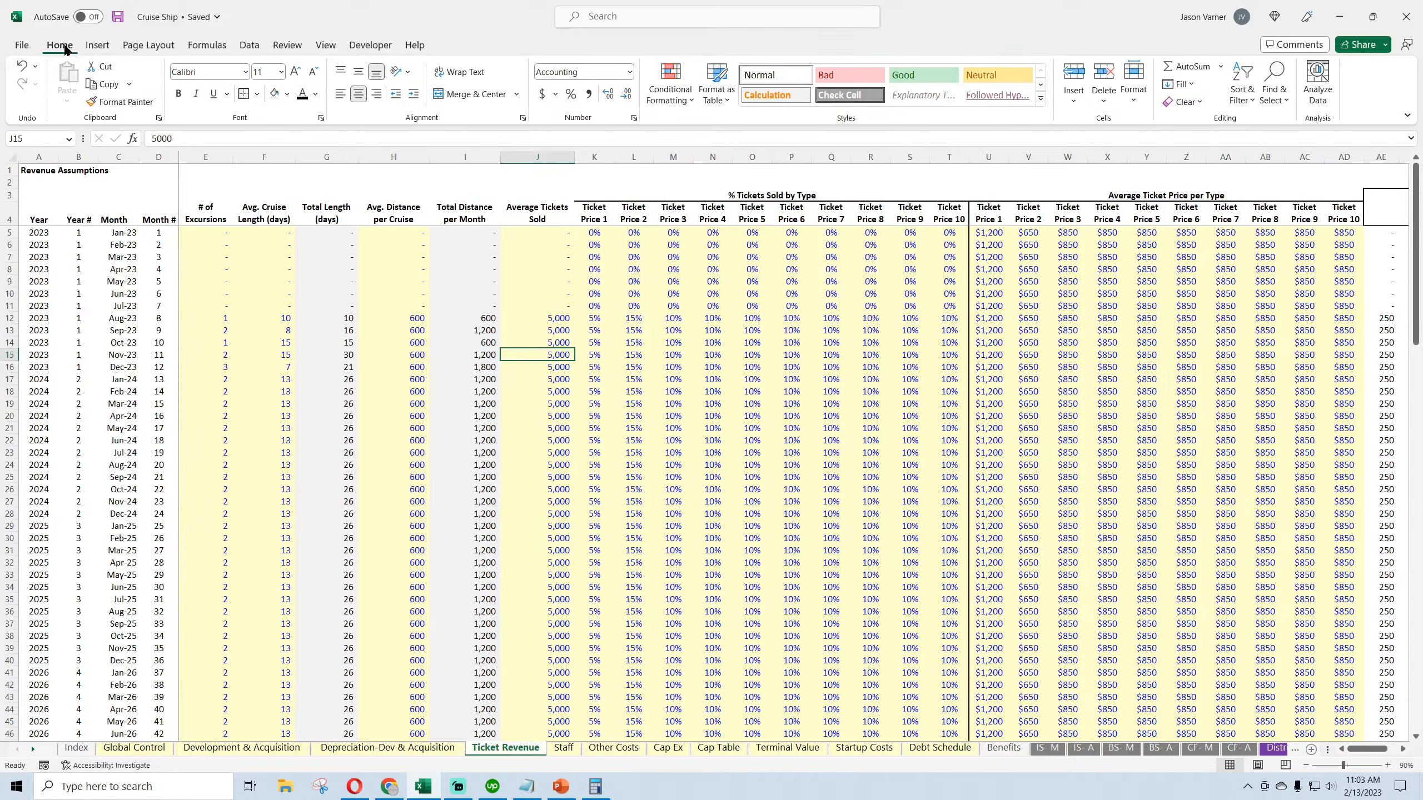
click(120, 18)
click(221, 232)
click(207, 257)
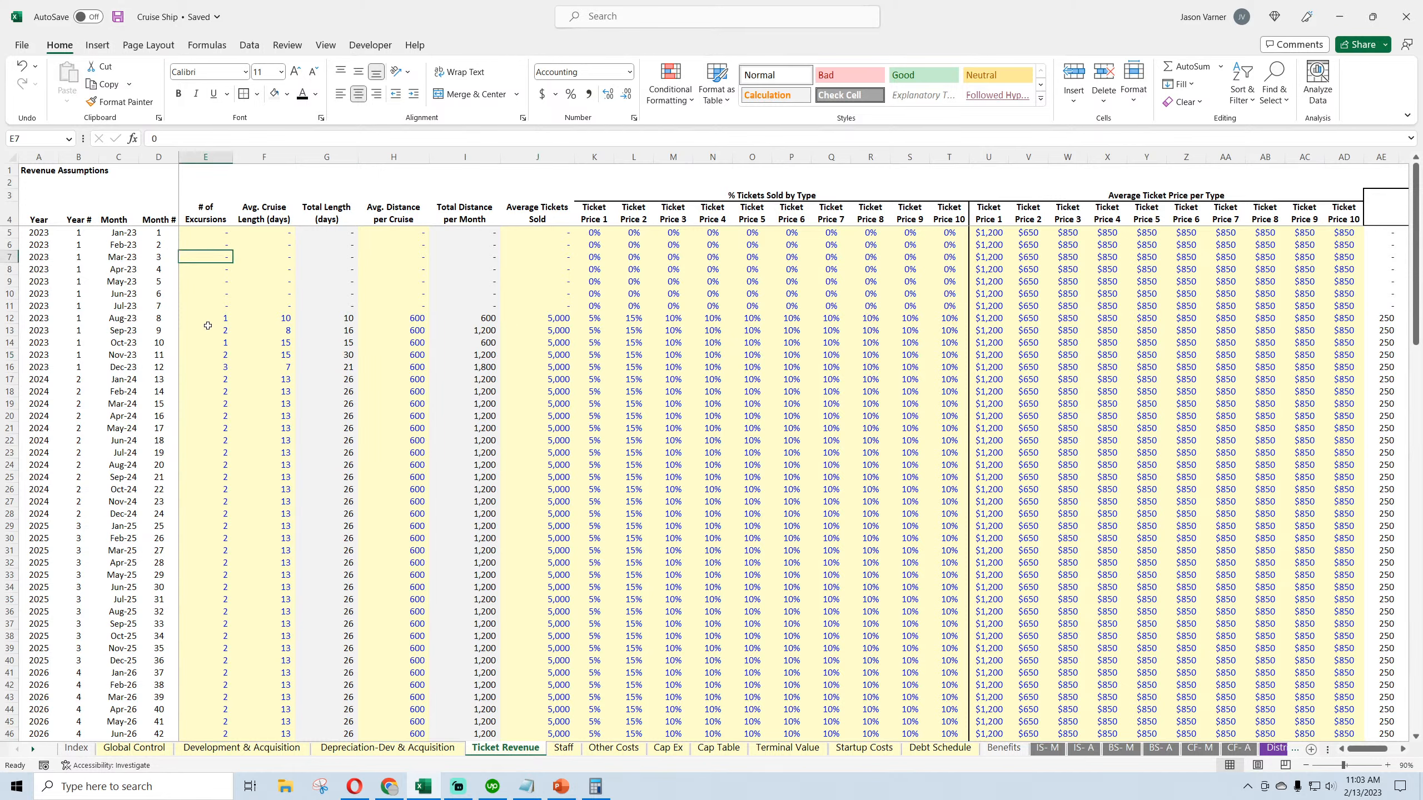
mouse_move(359, 789)
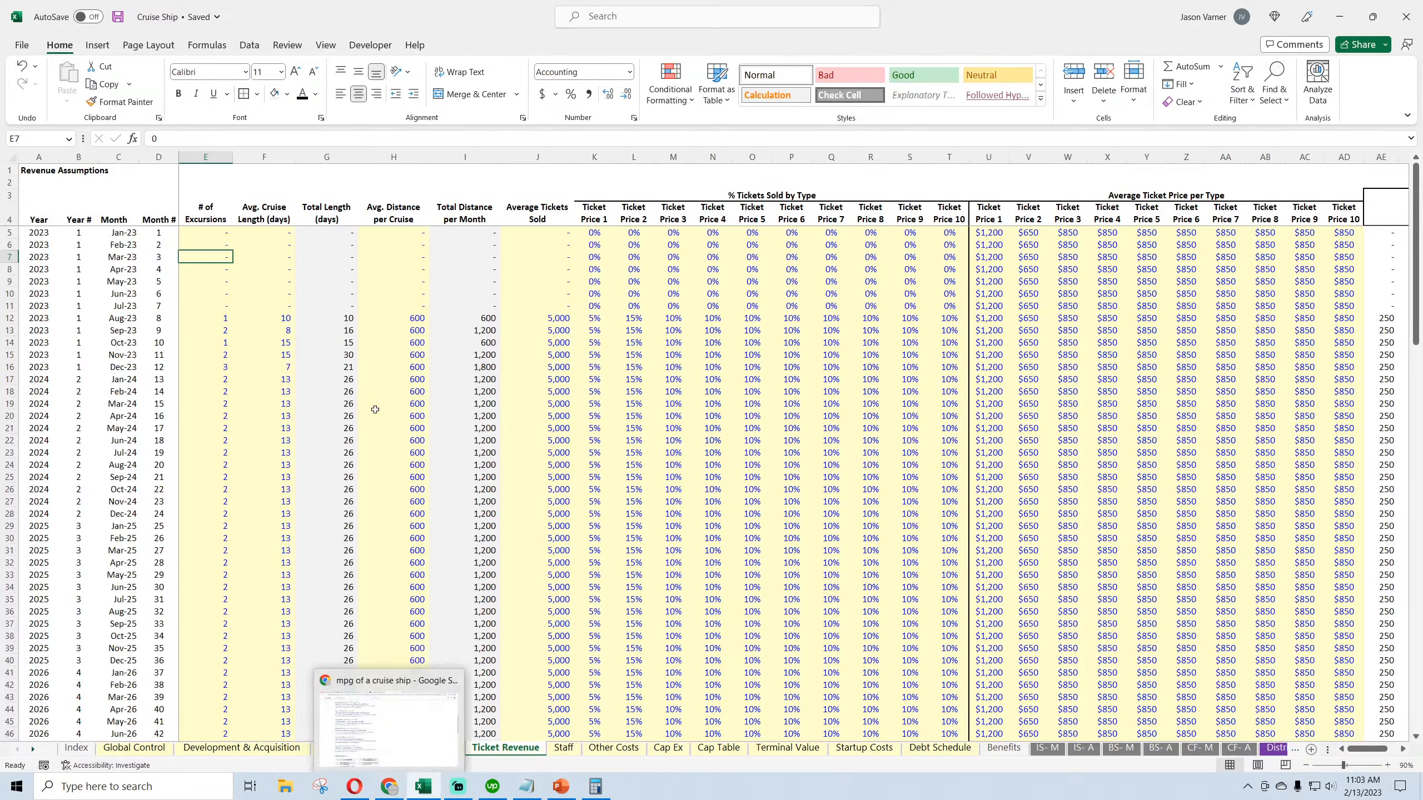
click(340, 326)
click(340, 342)
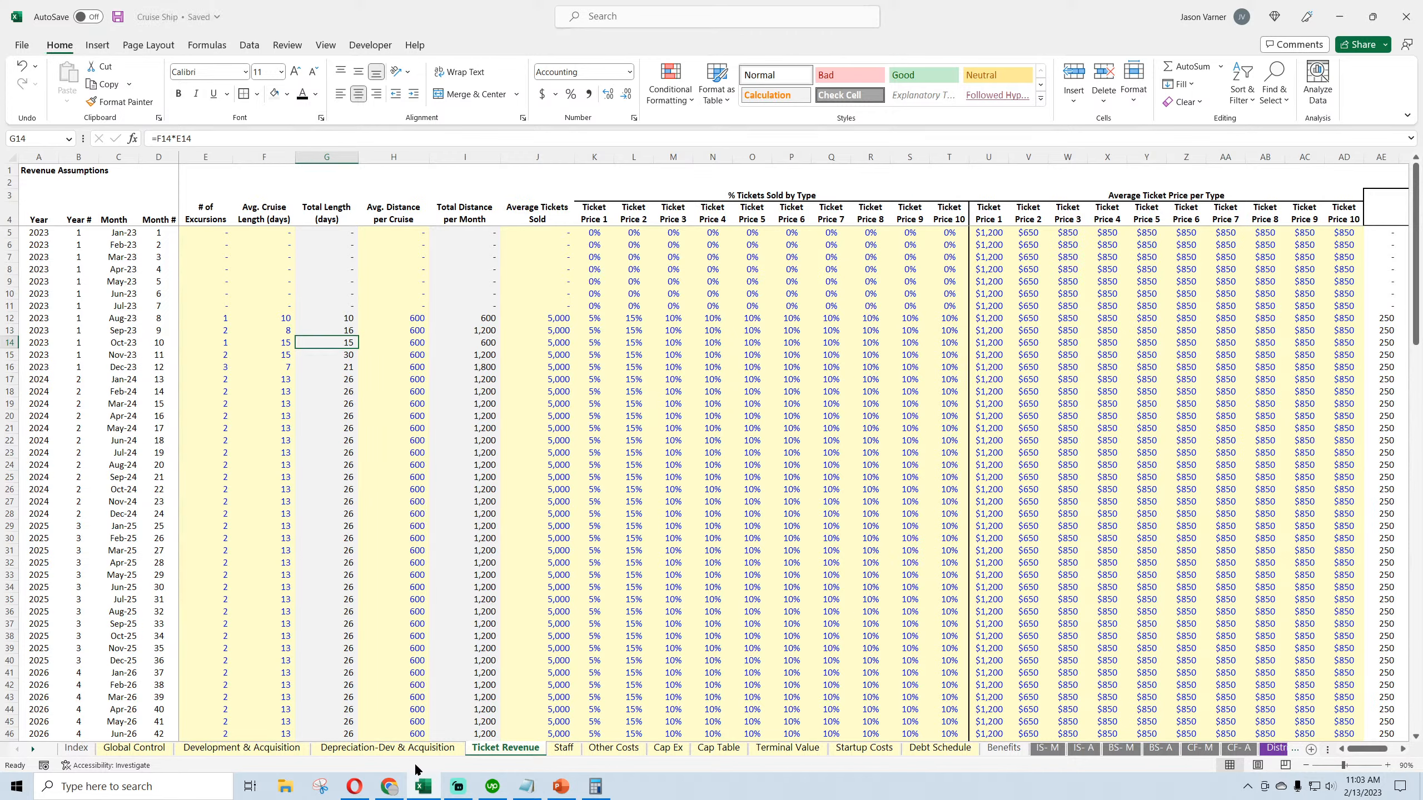
Switch to Chrome, close the "mpg of a cruise ship" search, and bring up The Hustle's article on cruise ship economics
click(382, 795)
click(69, 12)
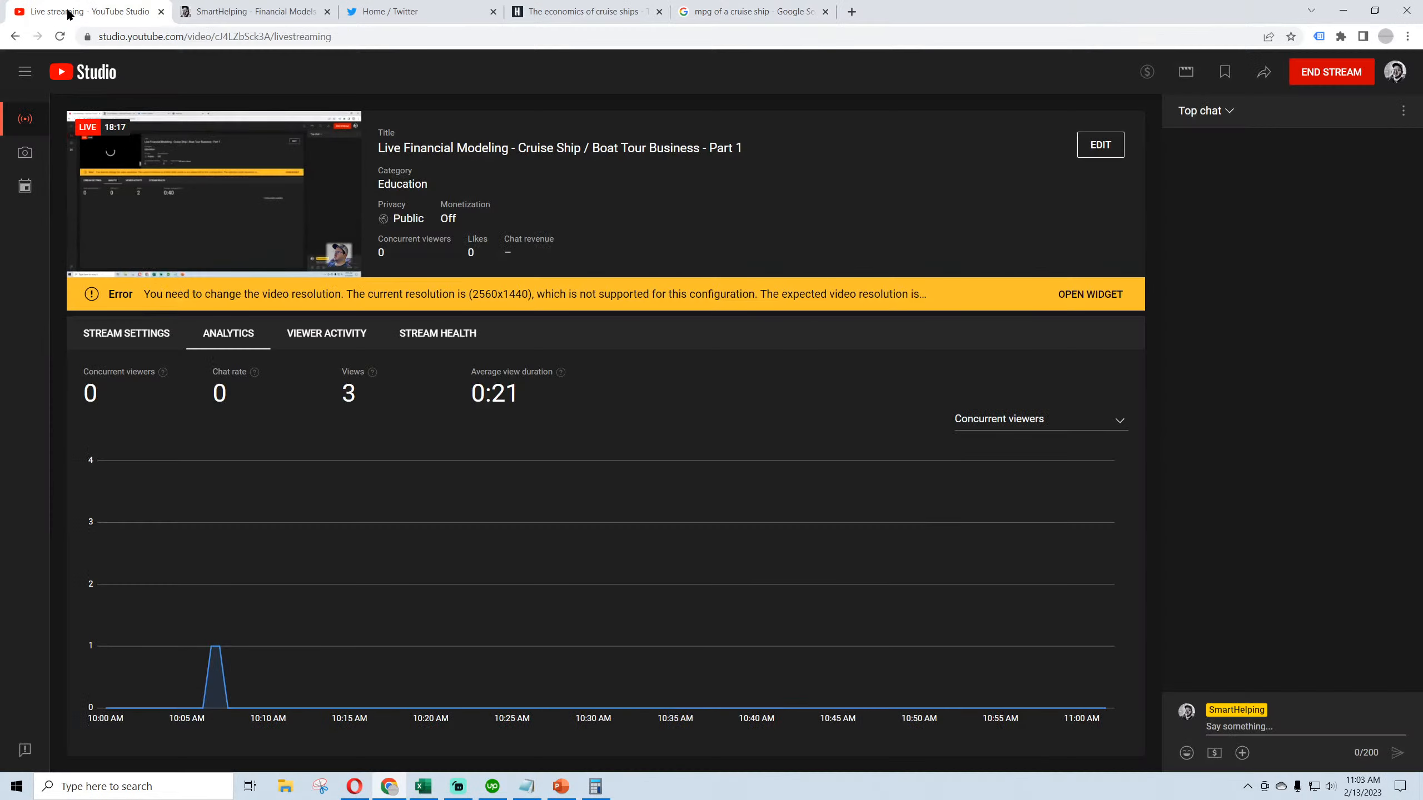
click(428, 11)
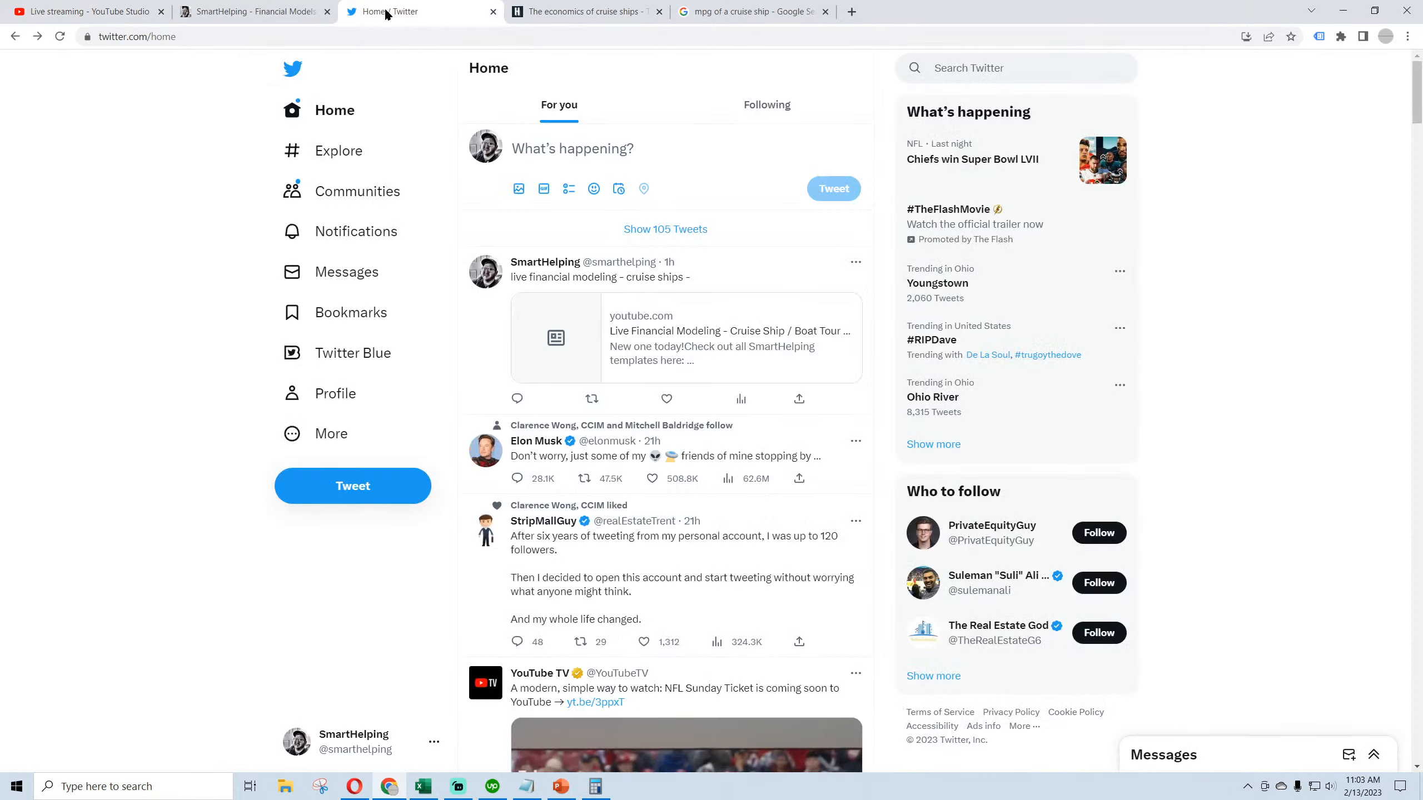
click(267, 16)
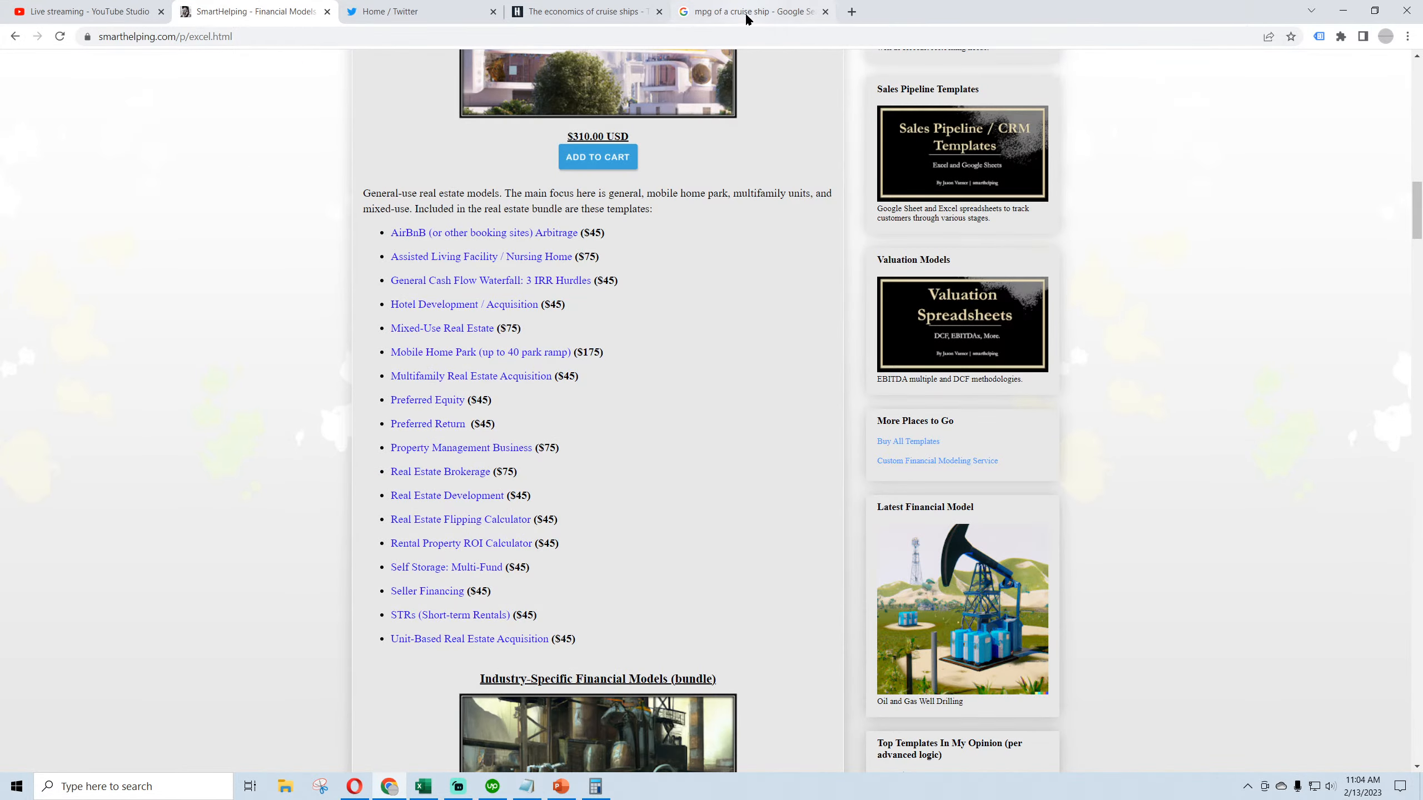
click(826, 12)
click(615, 15)
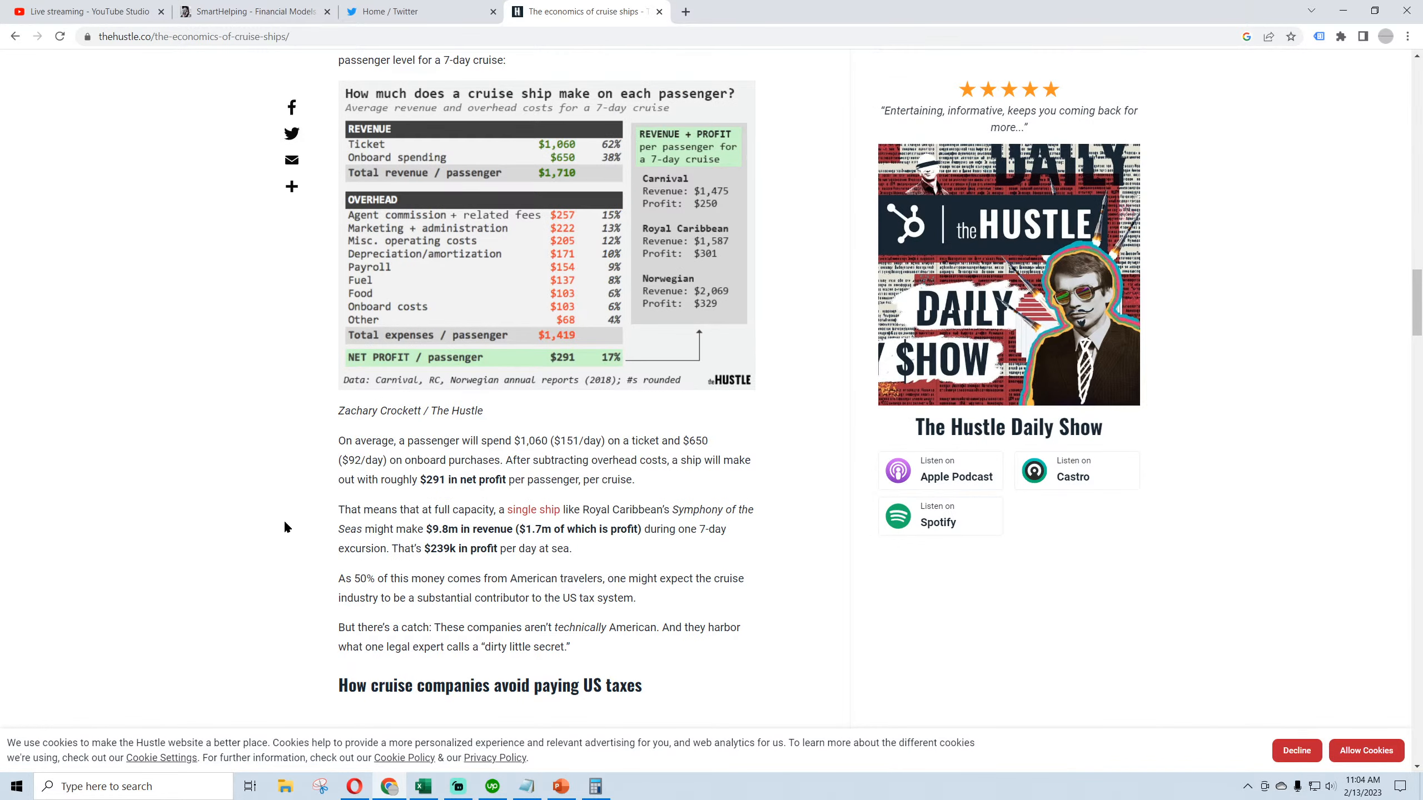
Read through the article's sections on cruise company taxes and on crew hiring, working hours and pay
scroll(285, 527, down, 3)
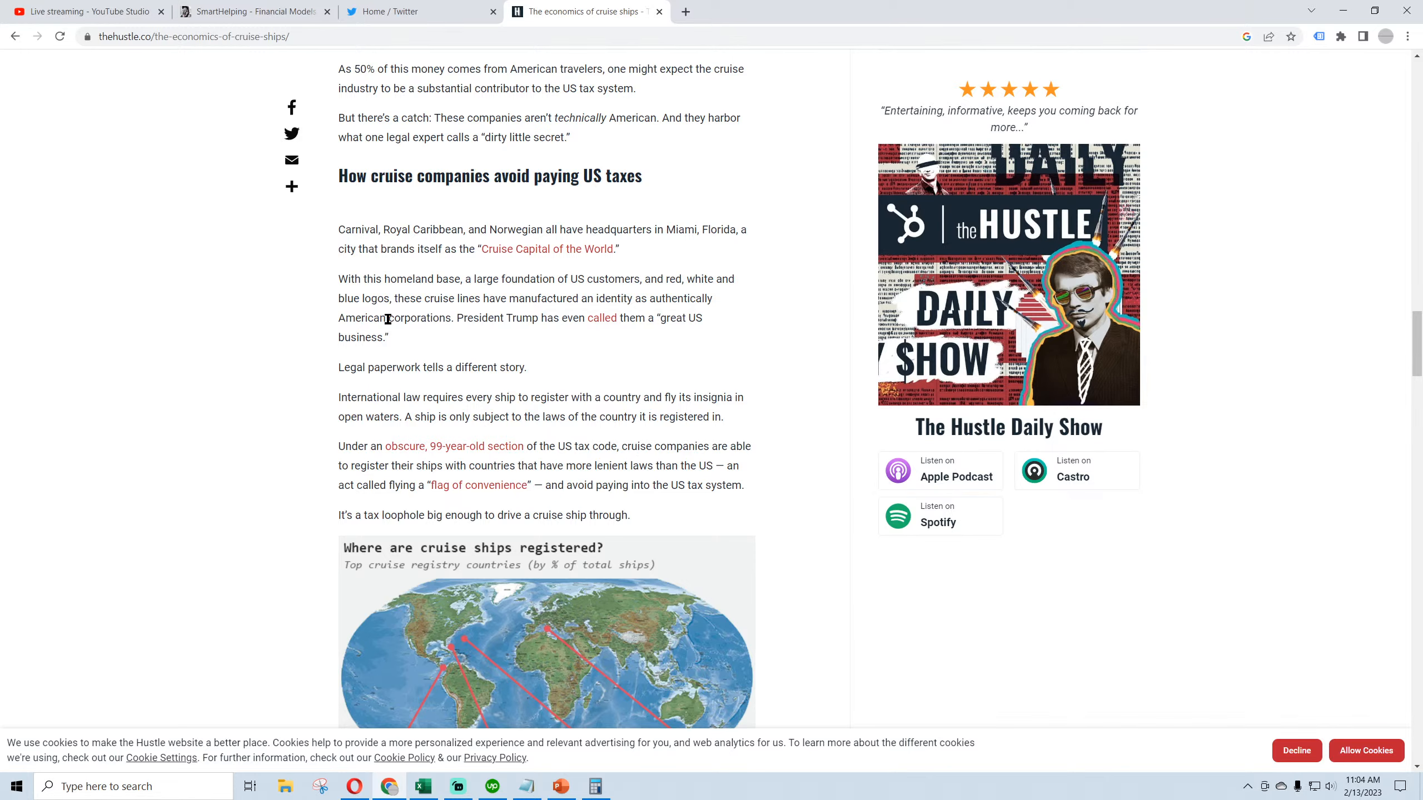
scroll(222, 388, down, 12)
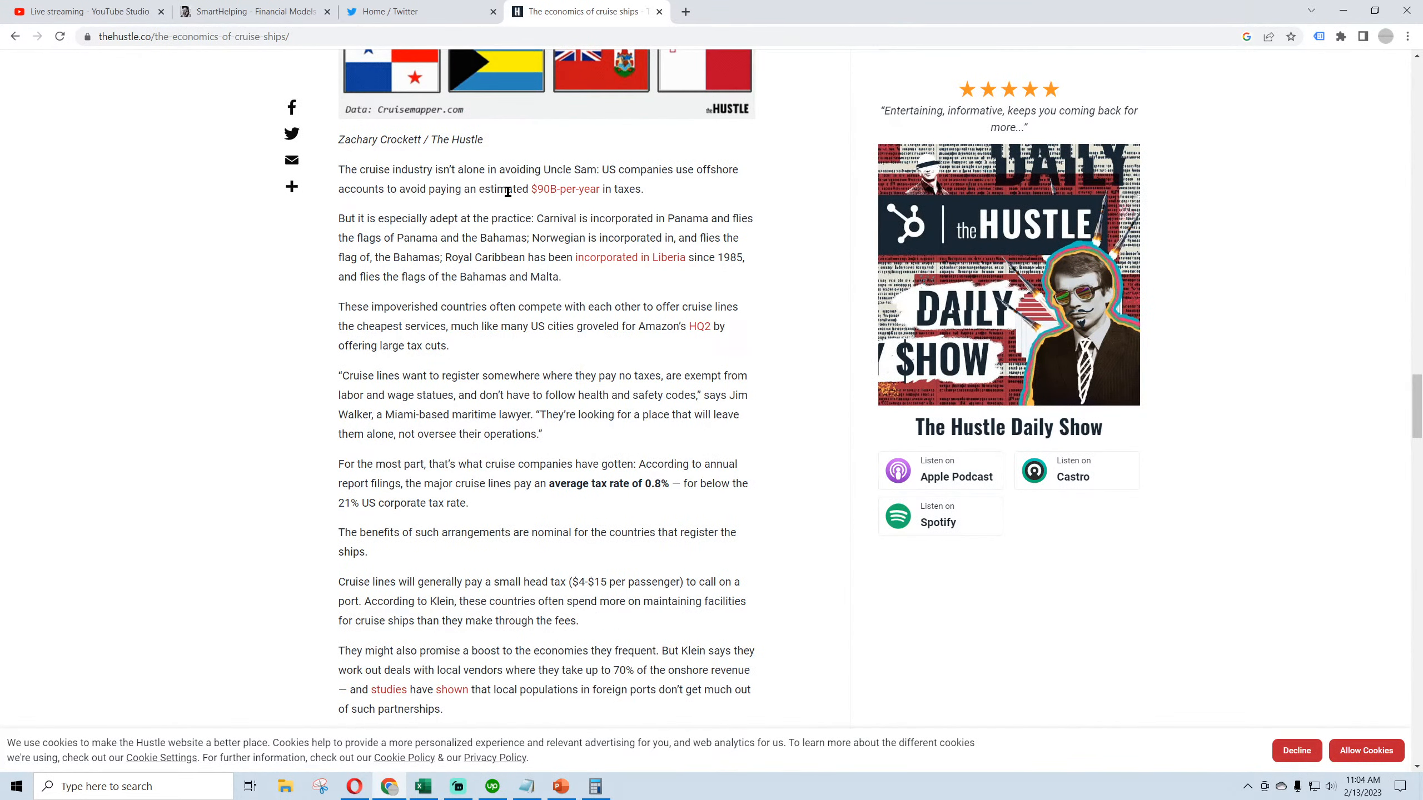
scroll(384, 501, down, 4)
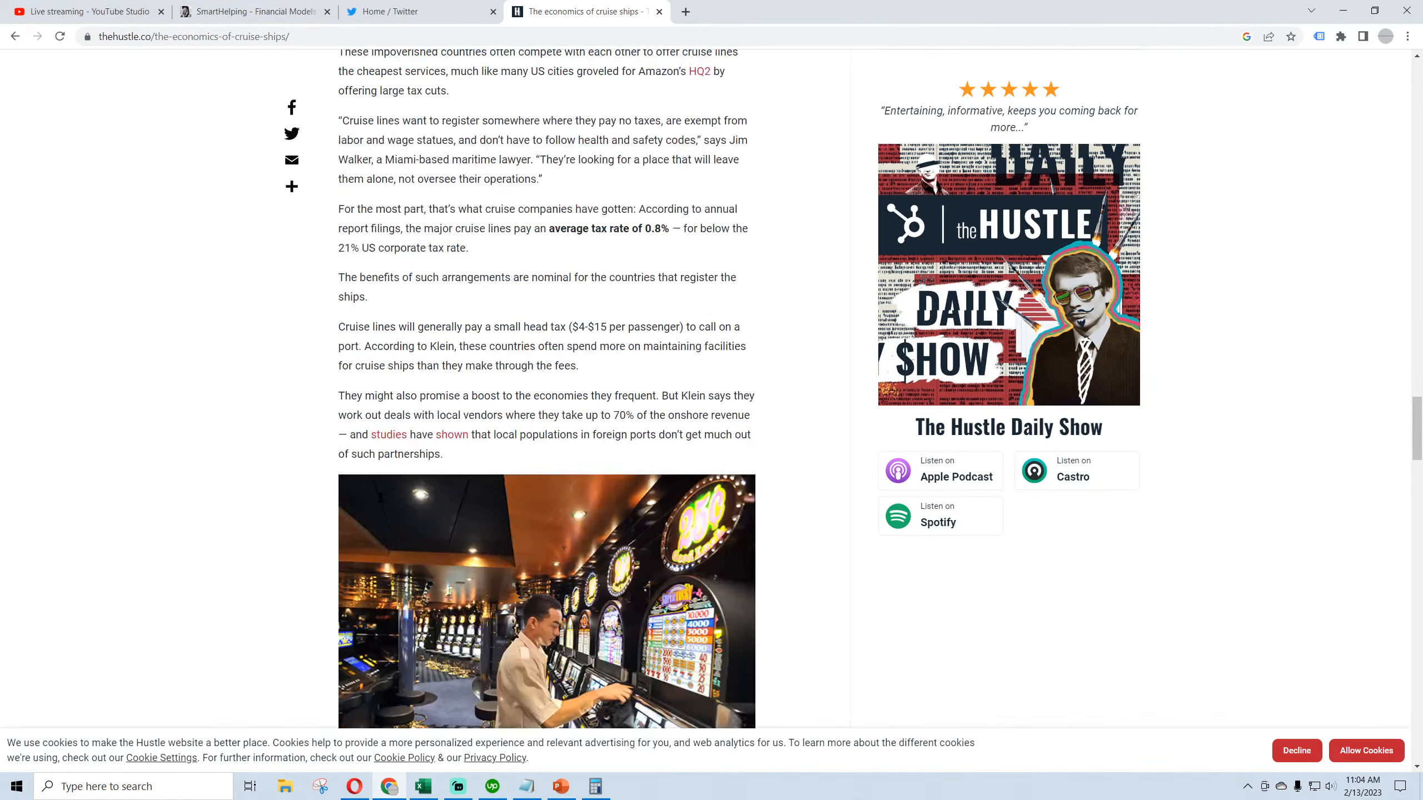
scroll(380, 498, down, 8)
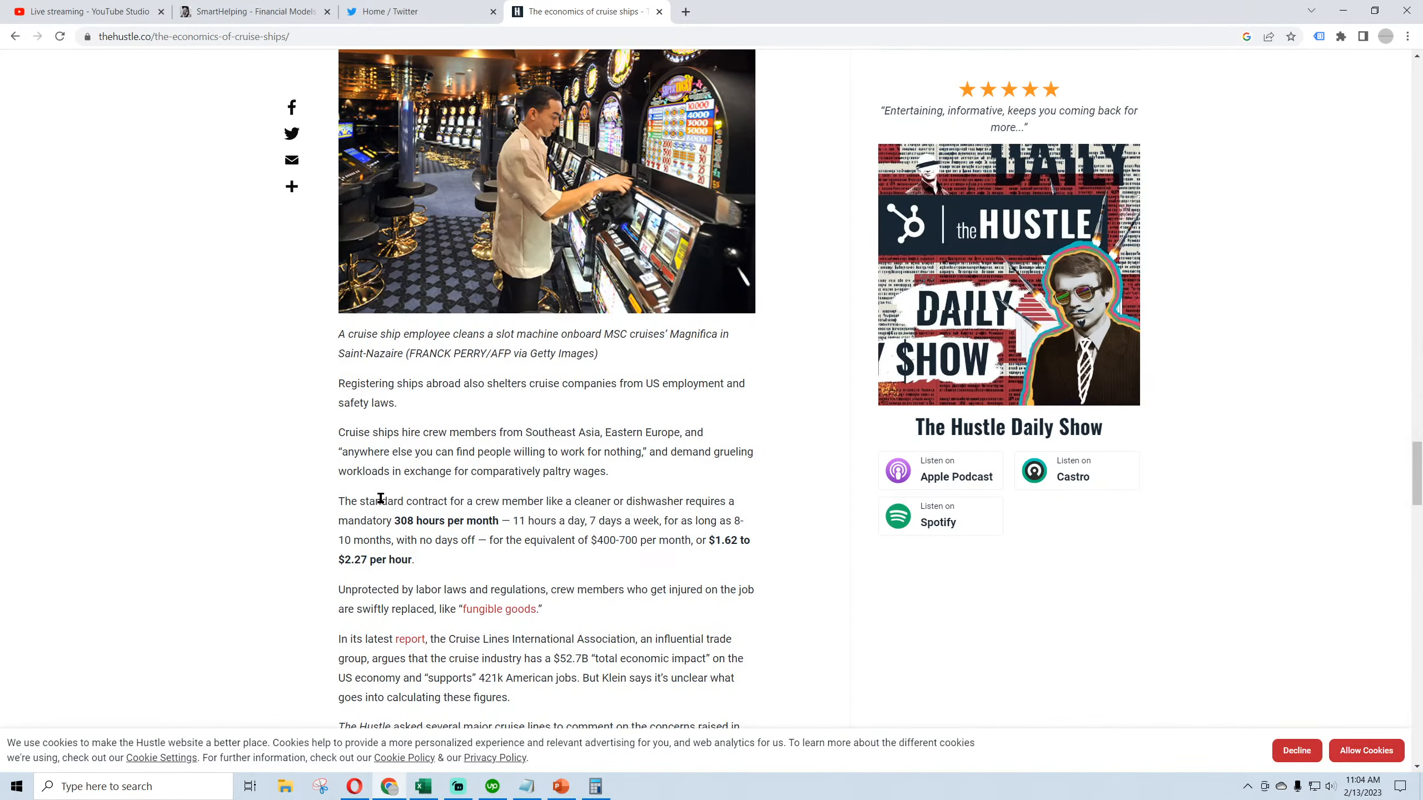
scroll(492, 365, down, 4)
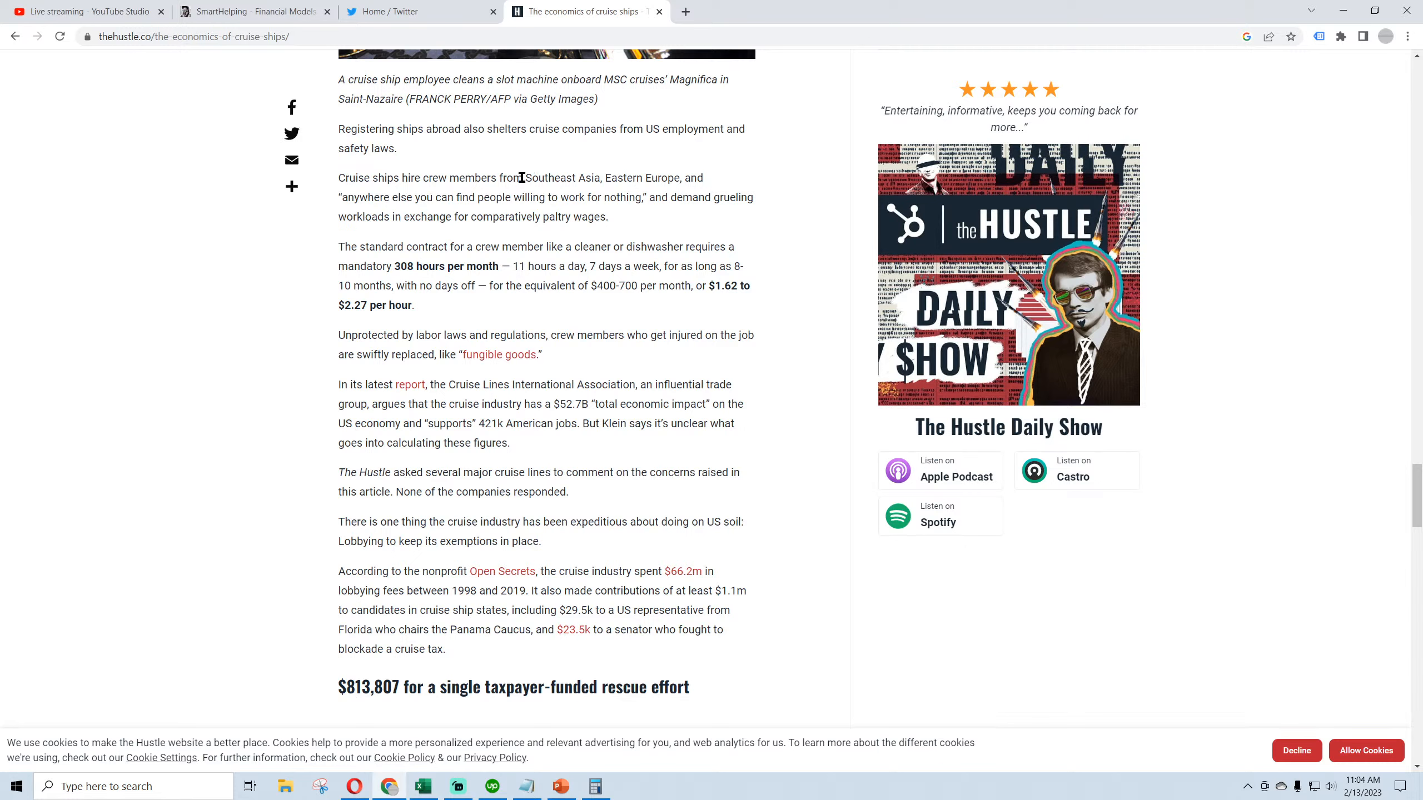
drag(521, 178, 540, 178)
click(555, 178)
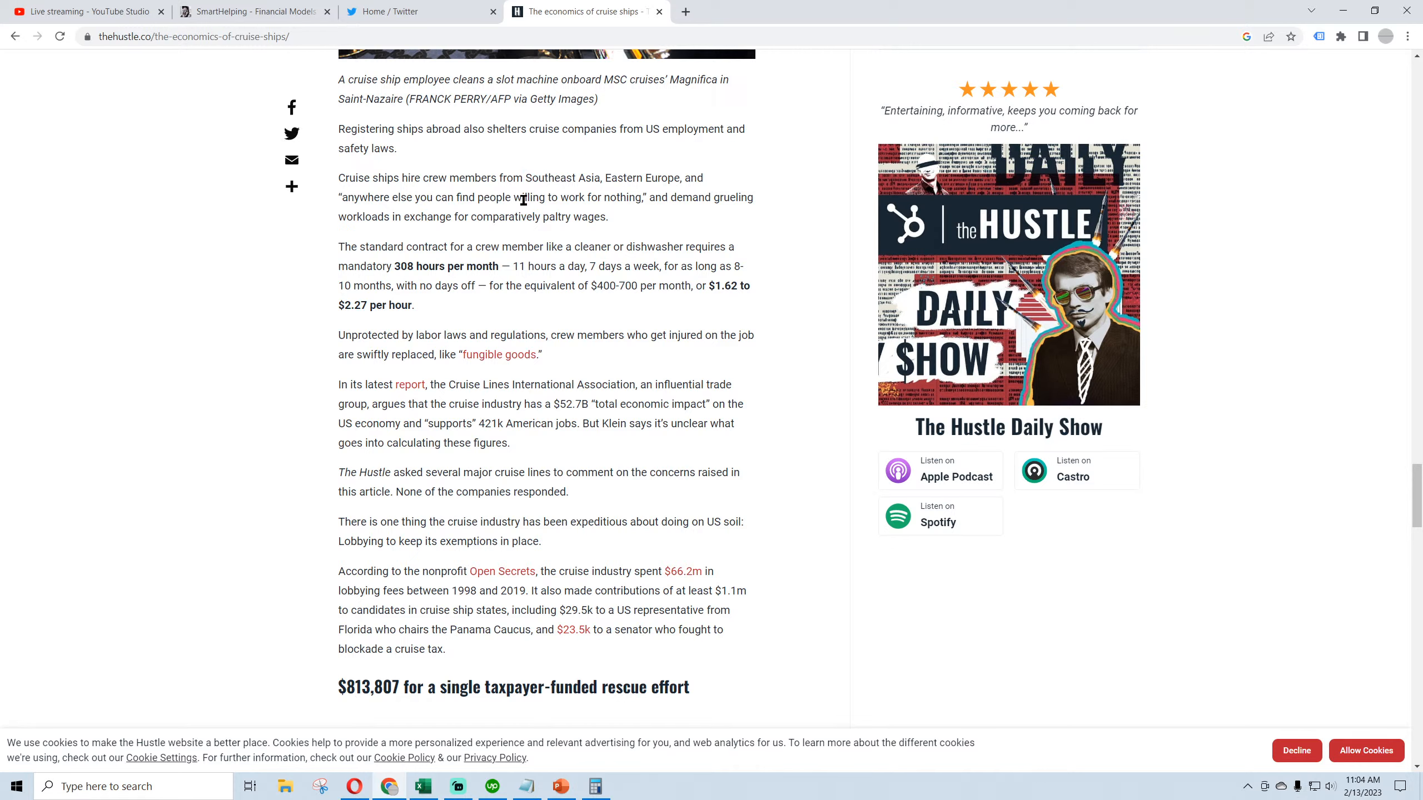
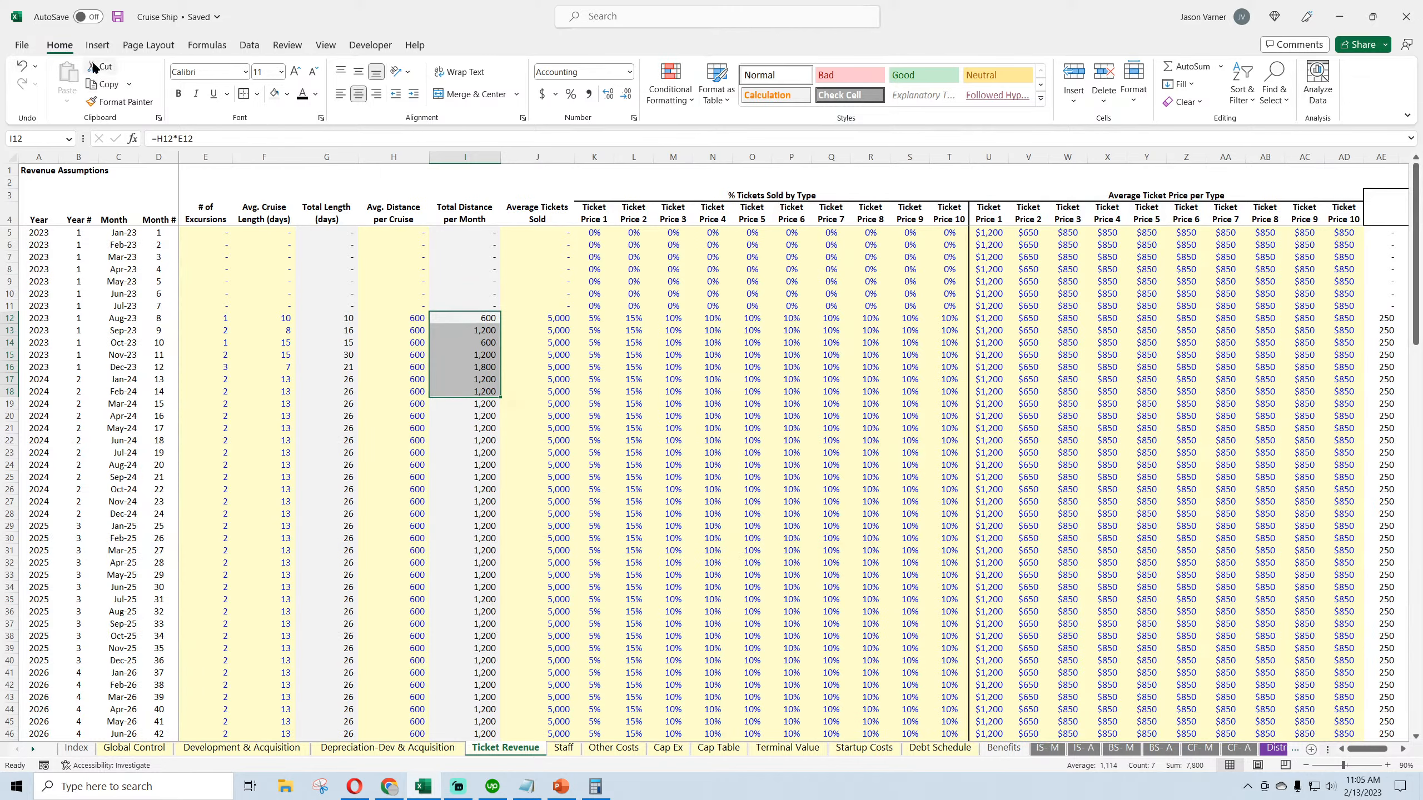
Save the workbook and rename the Average Tickets Sold header to "Average Tickets Sold per Cruise"
click(118, 17)
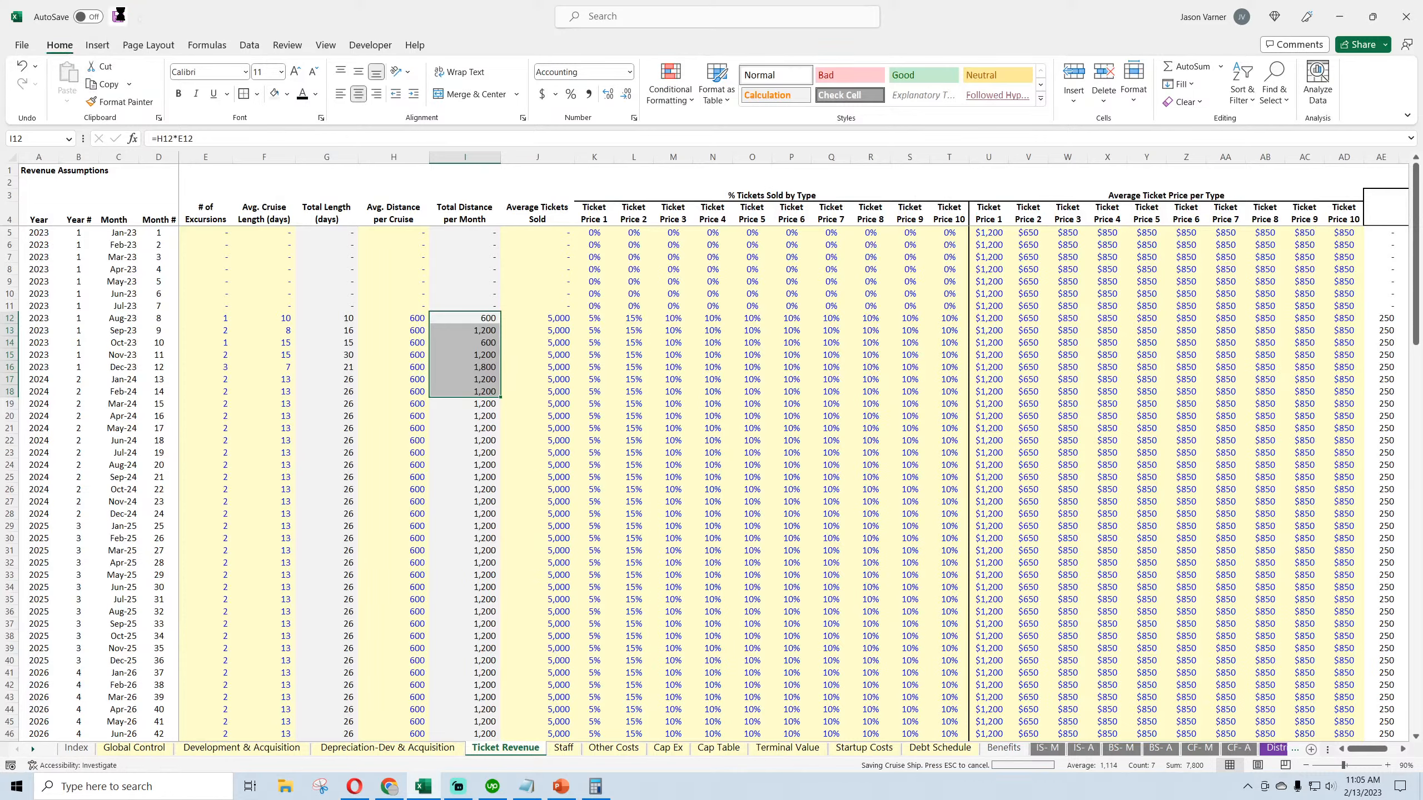
click(994, 333)
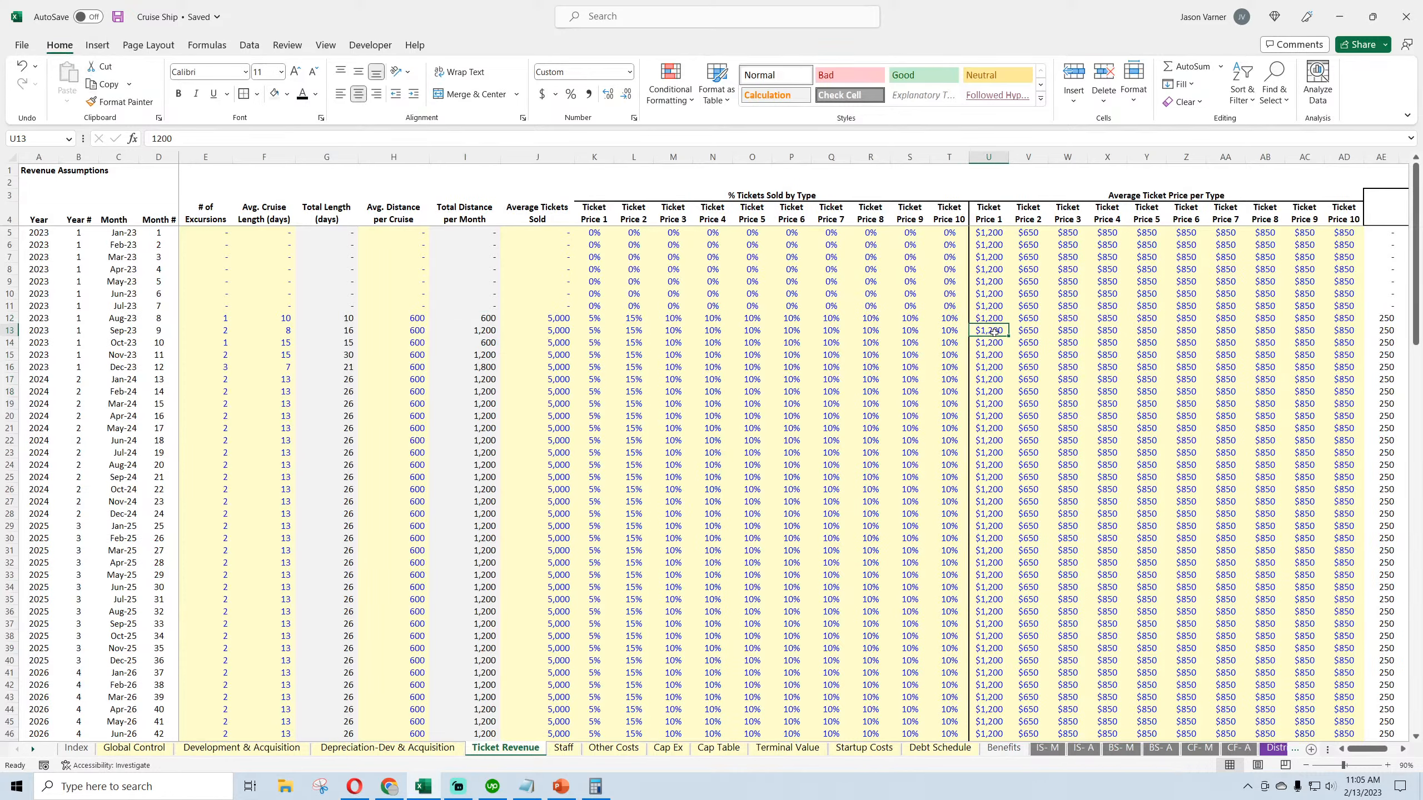
click(555, 318)
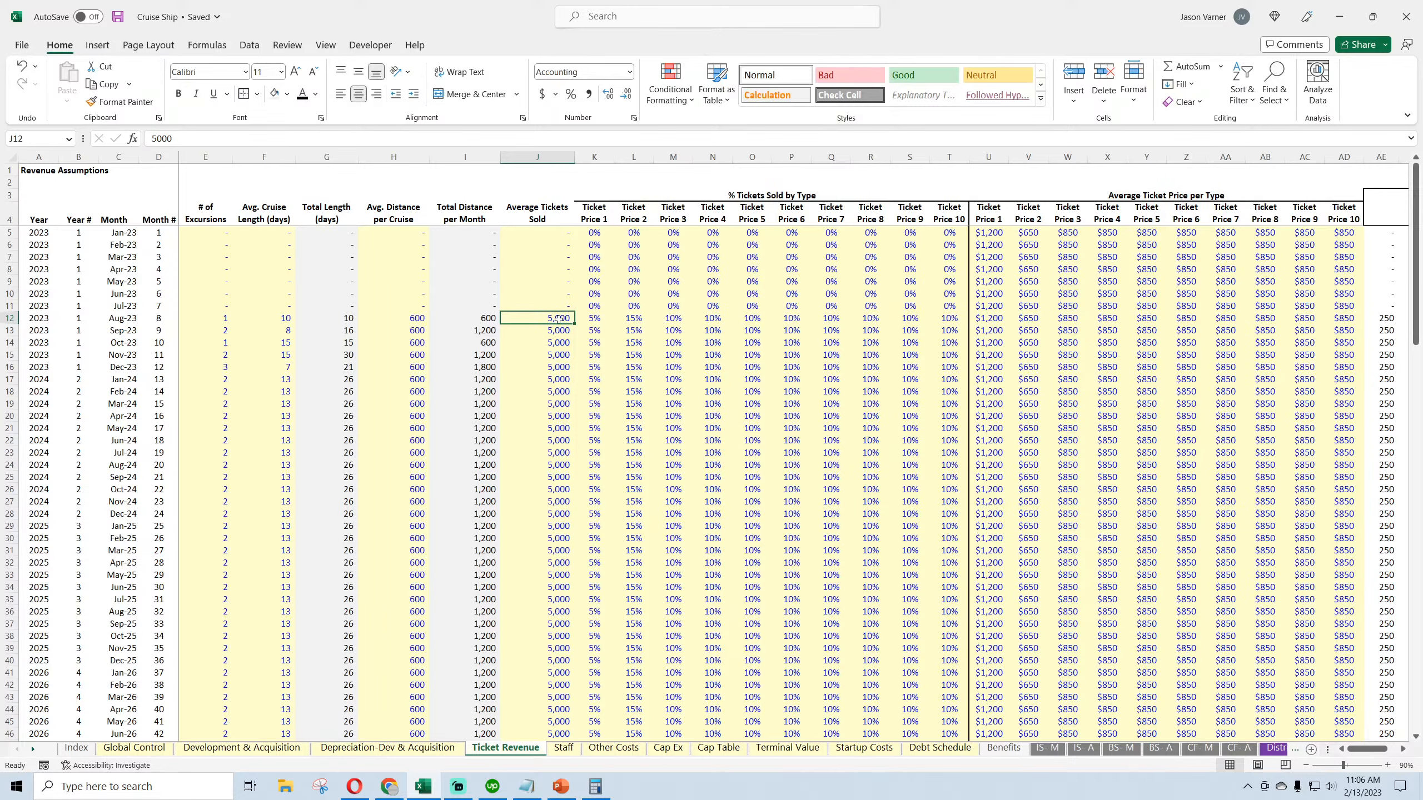
click(207, 322)
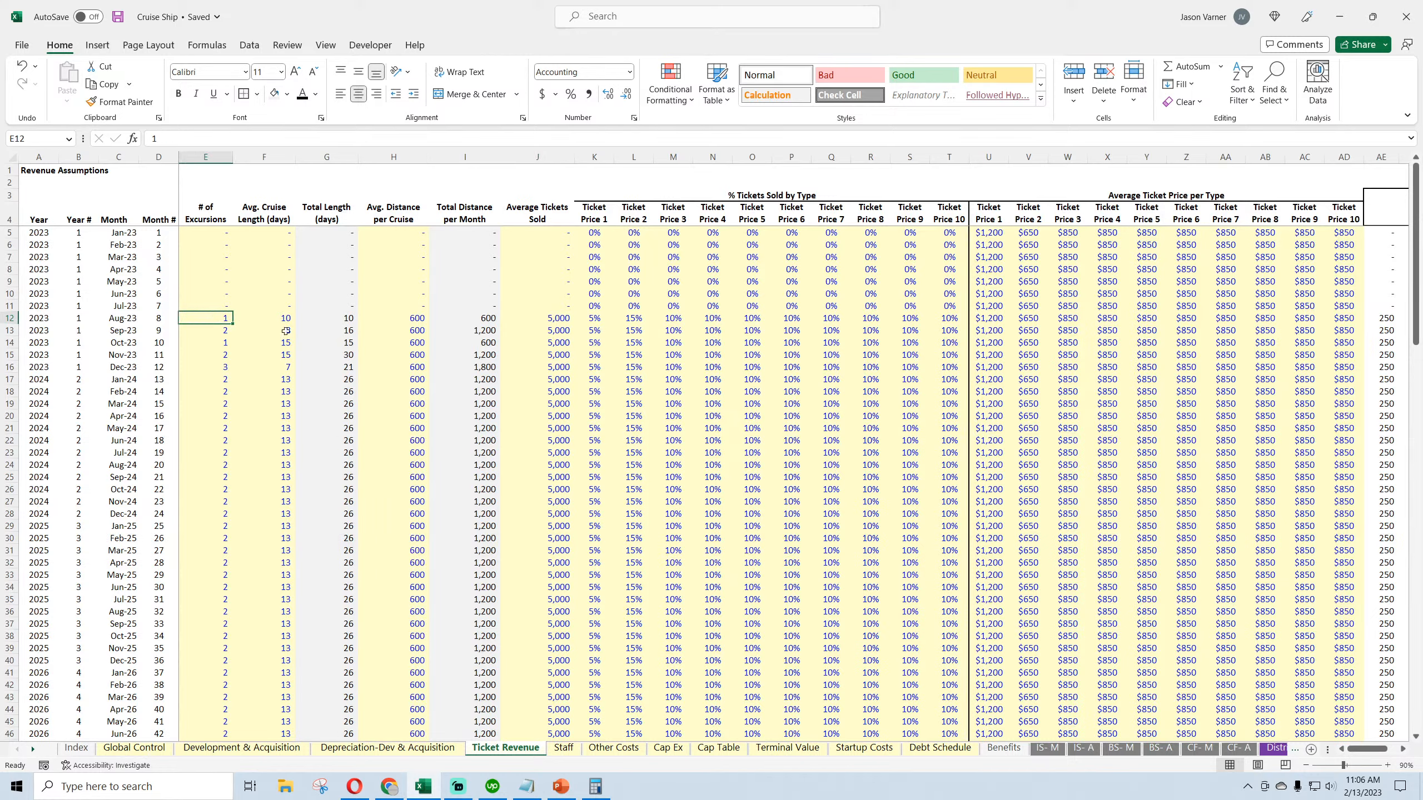
click(535, 219)
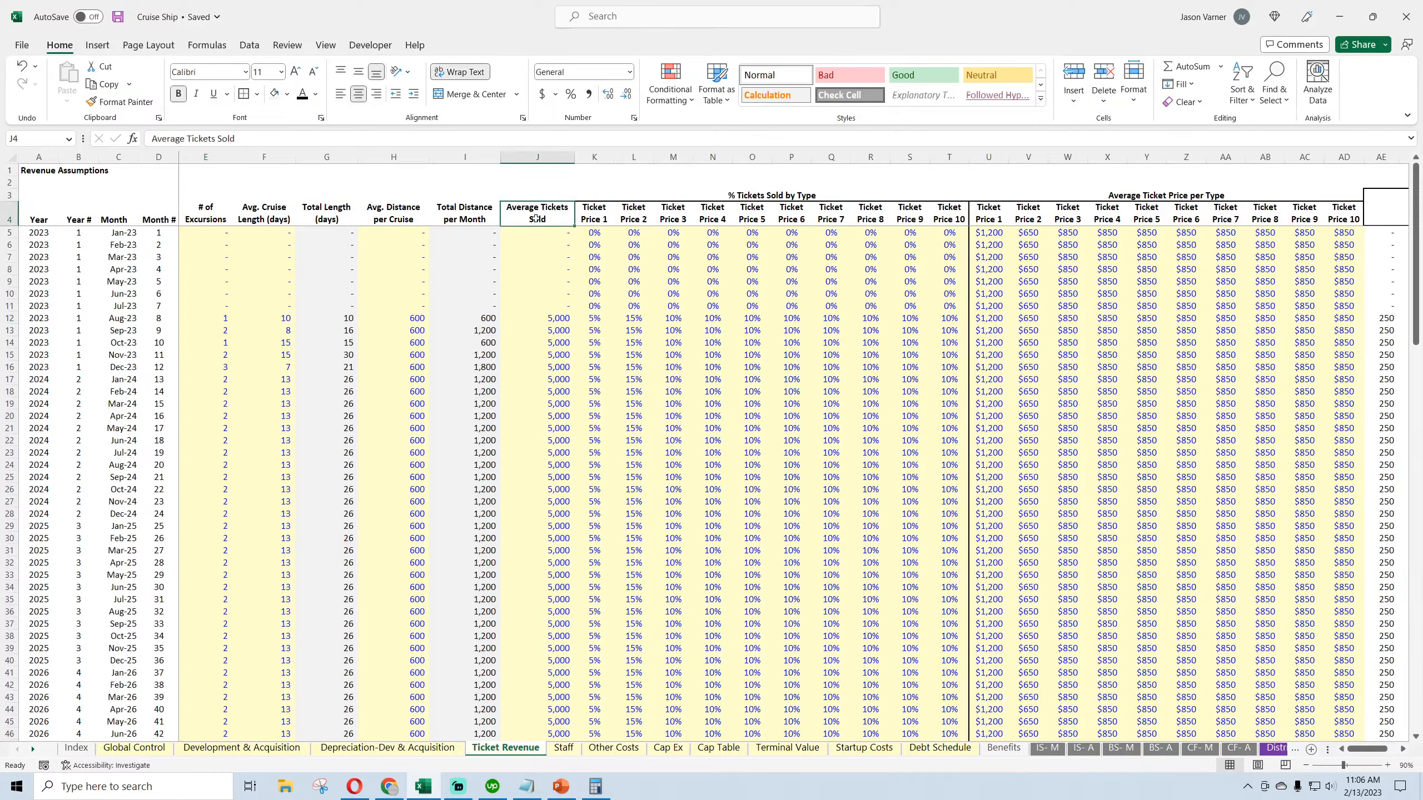
click(324, 139)
text(per Cruise)
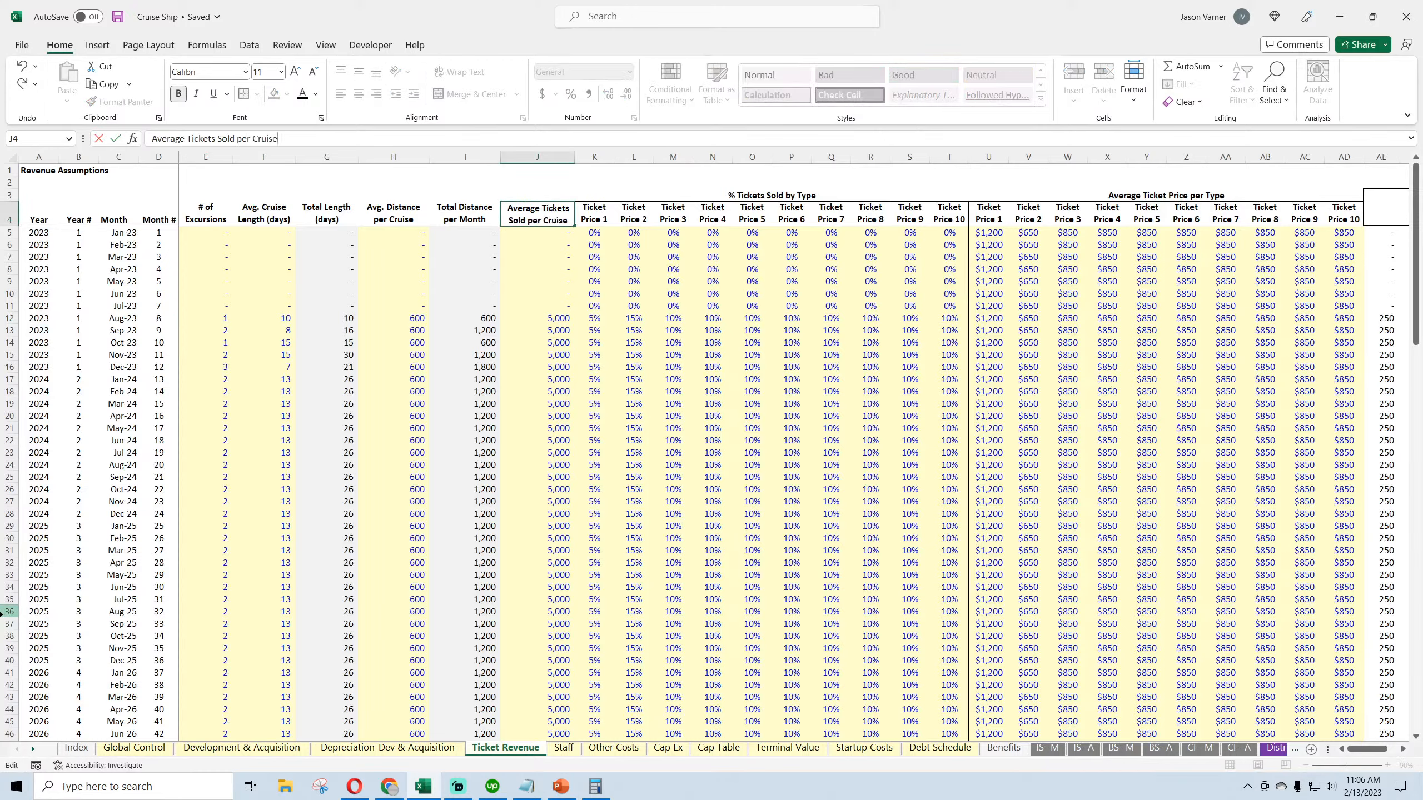
key(Return)
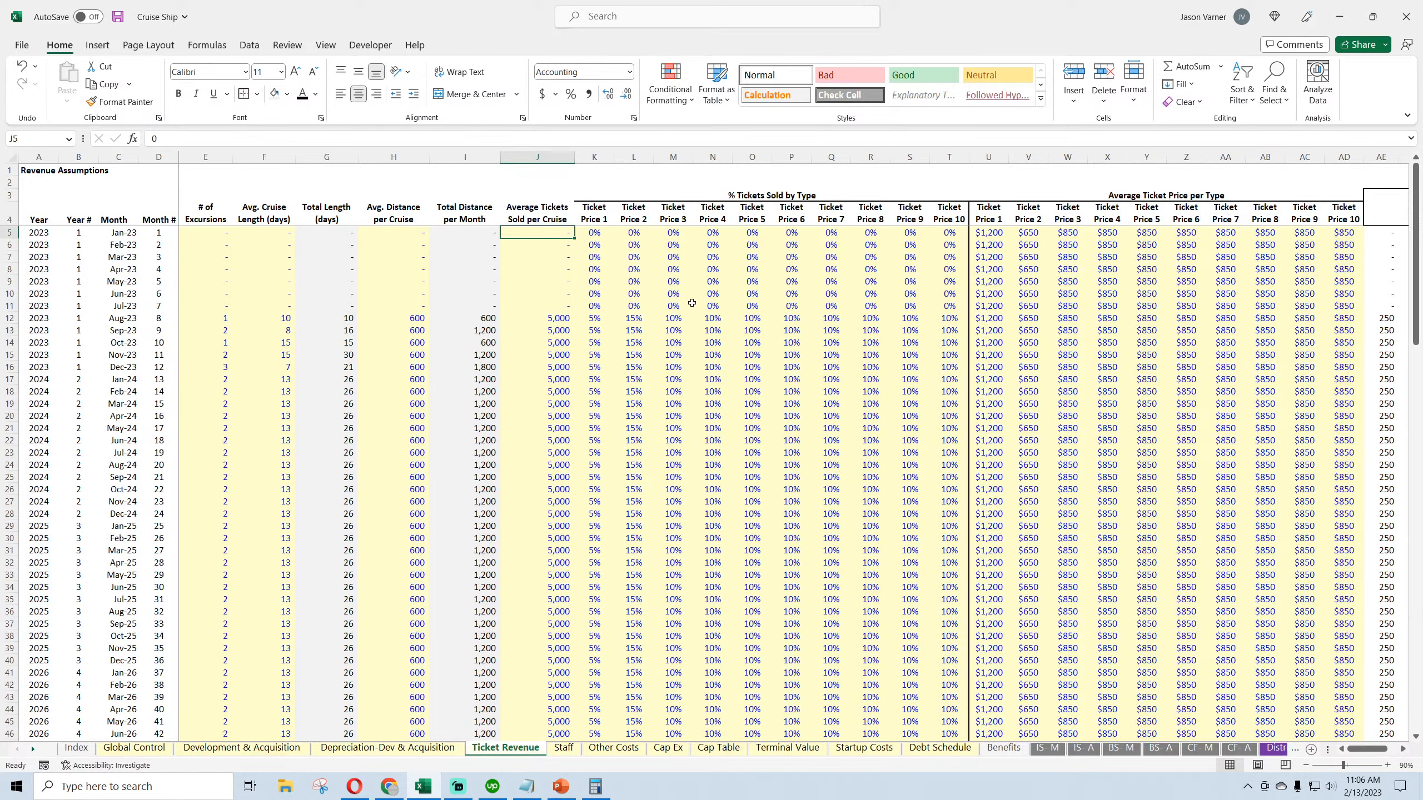
Review the August and September 2023 tickets sold per cruise against the number of excursions, cruise length and ticket prices
click(554, 318)
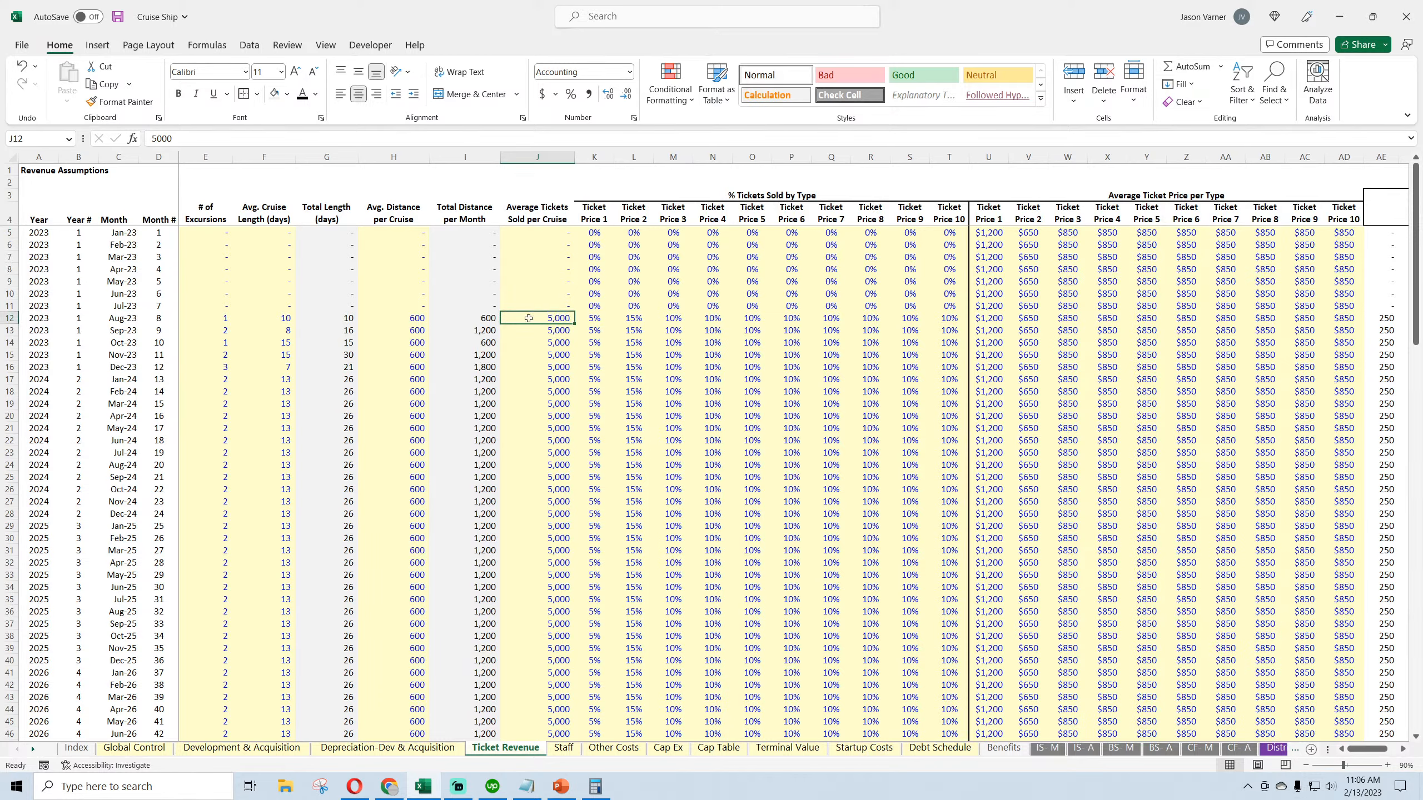
click(220, 330)
click(549, 332)
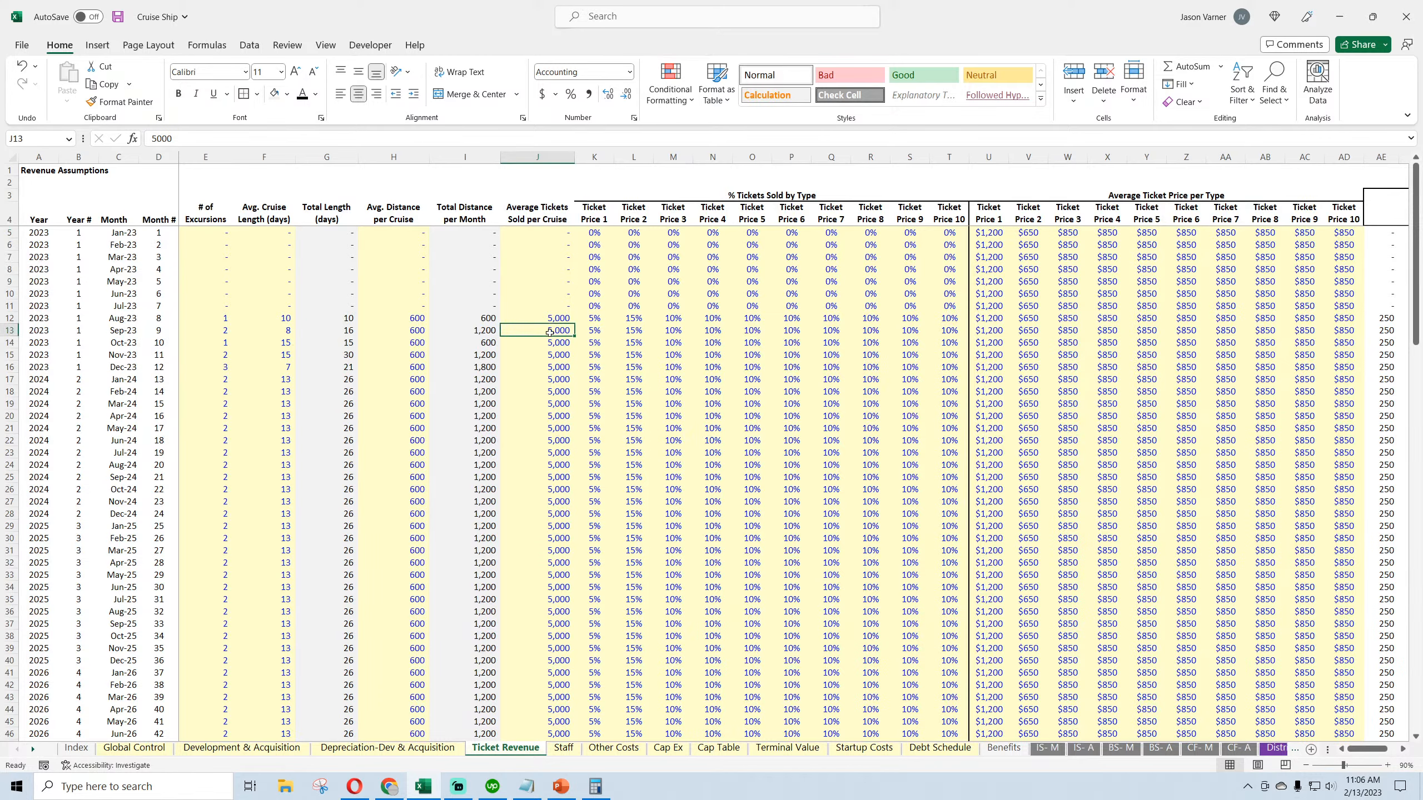
click(218, 331)
click(277, 333)
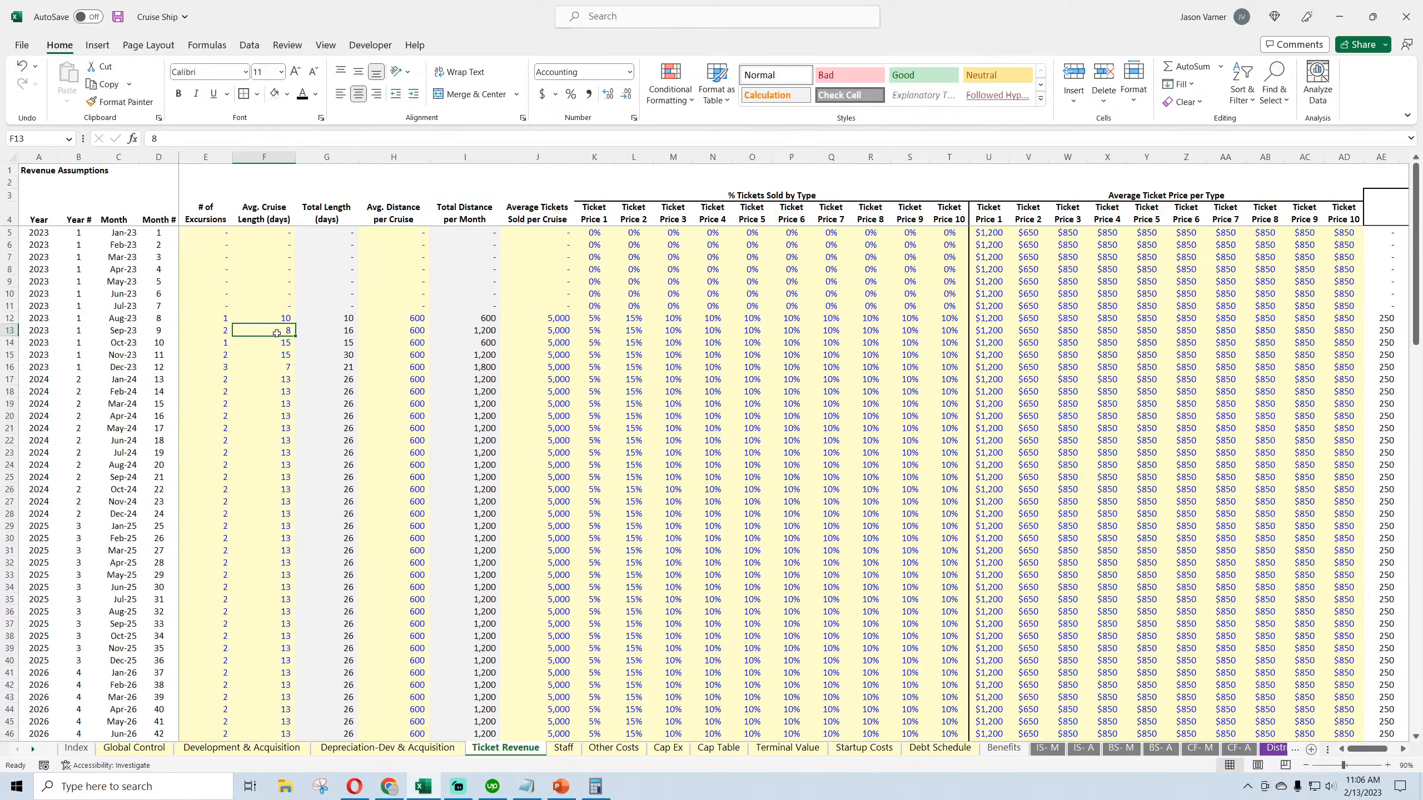
click(554, 331)
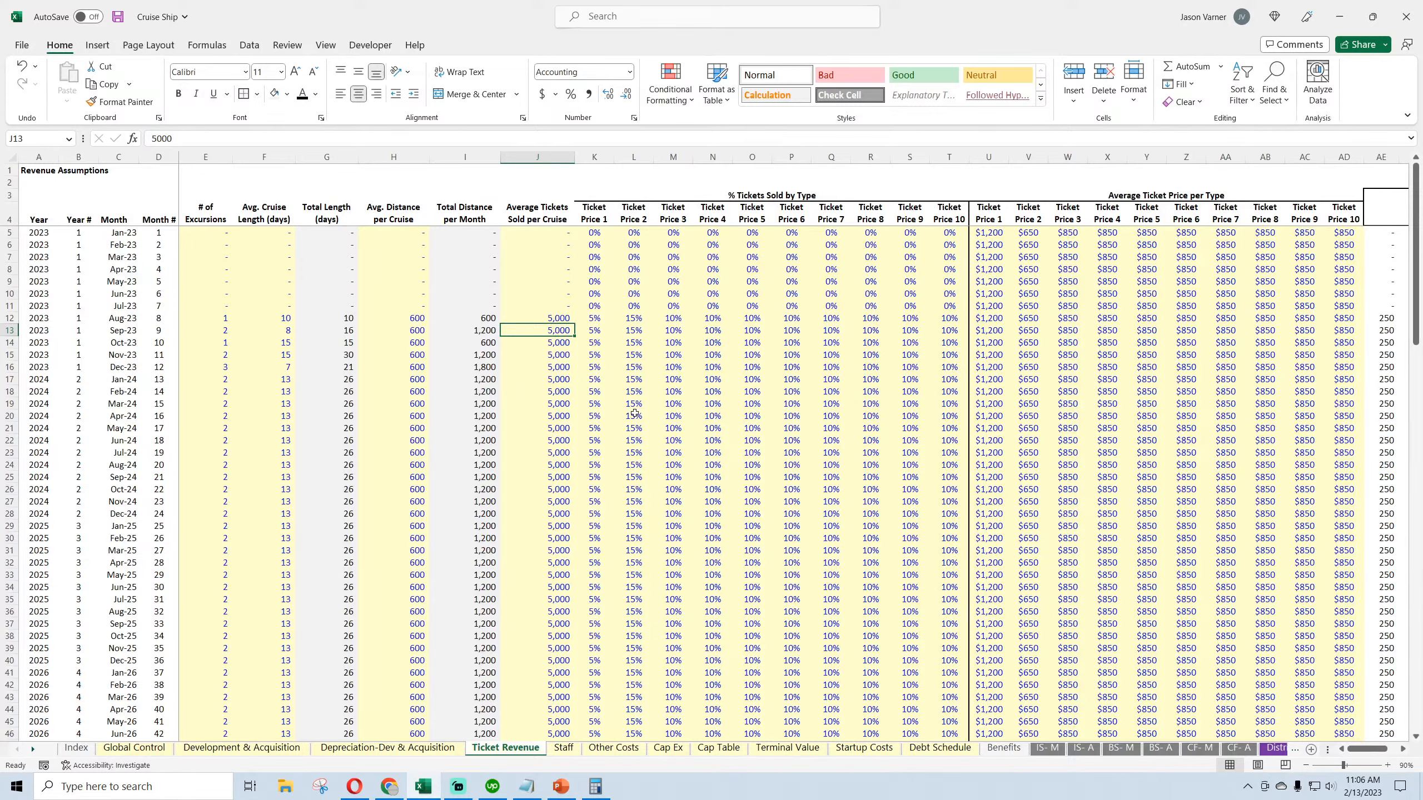
click(989, 269)
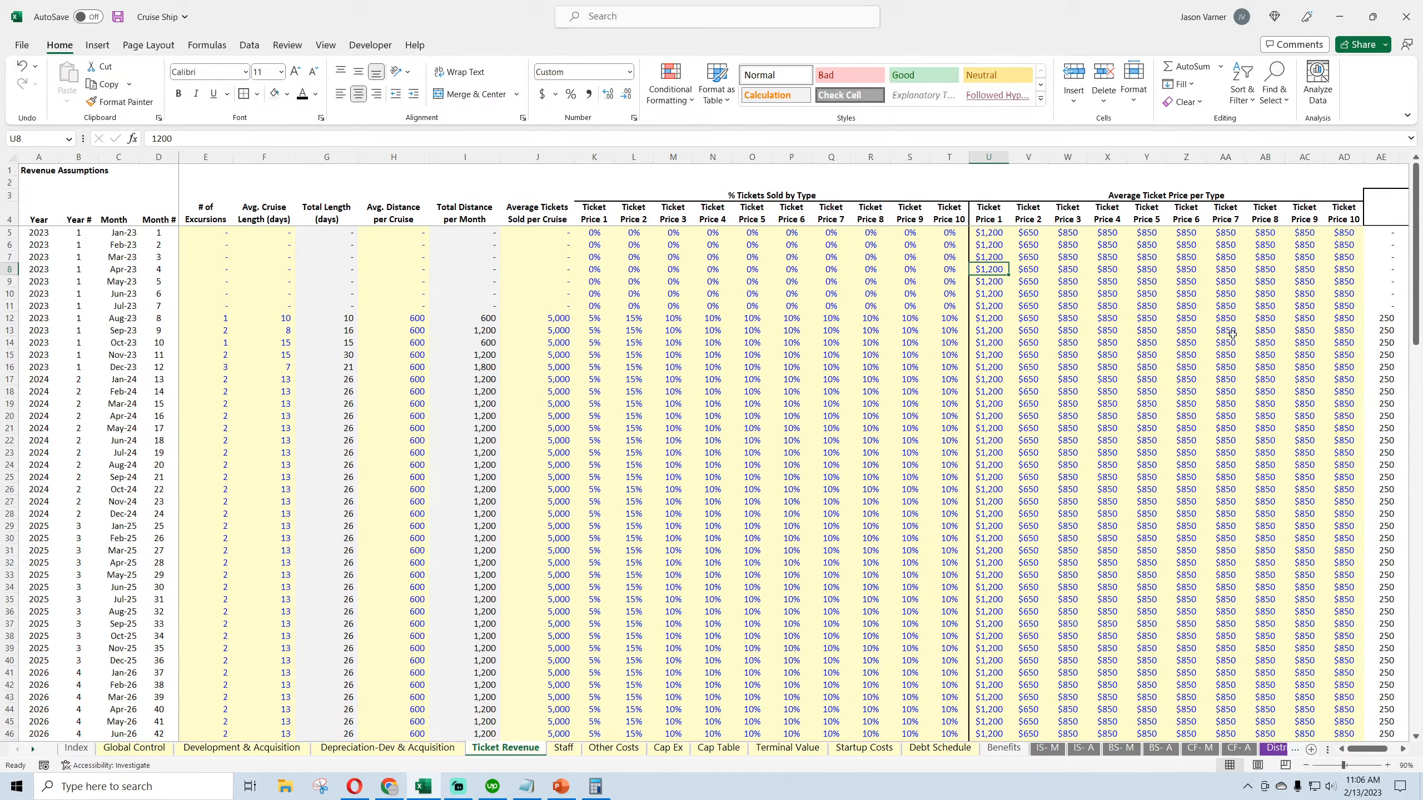
click(545, 320)
click(547, 332)
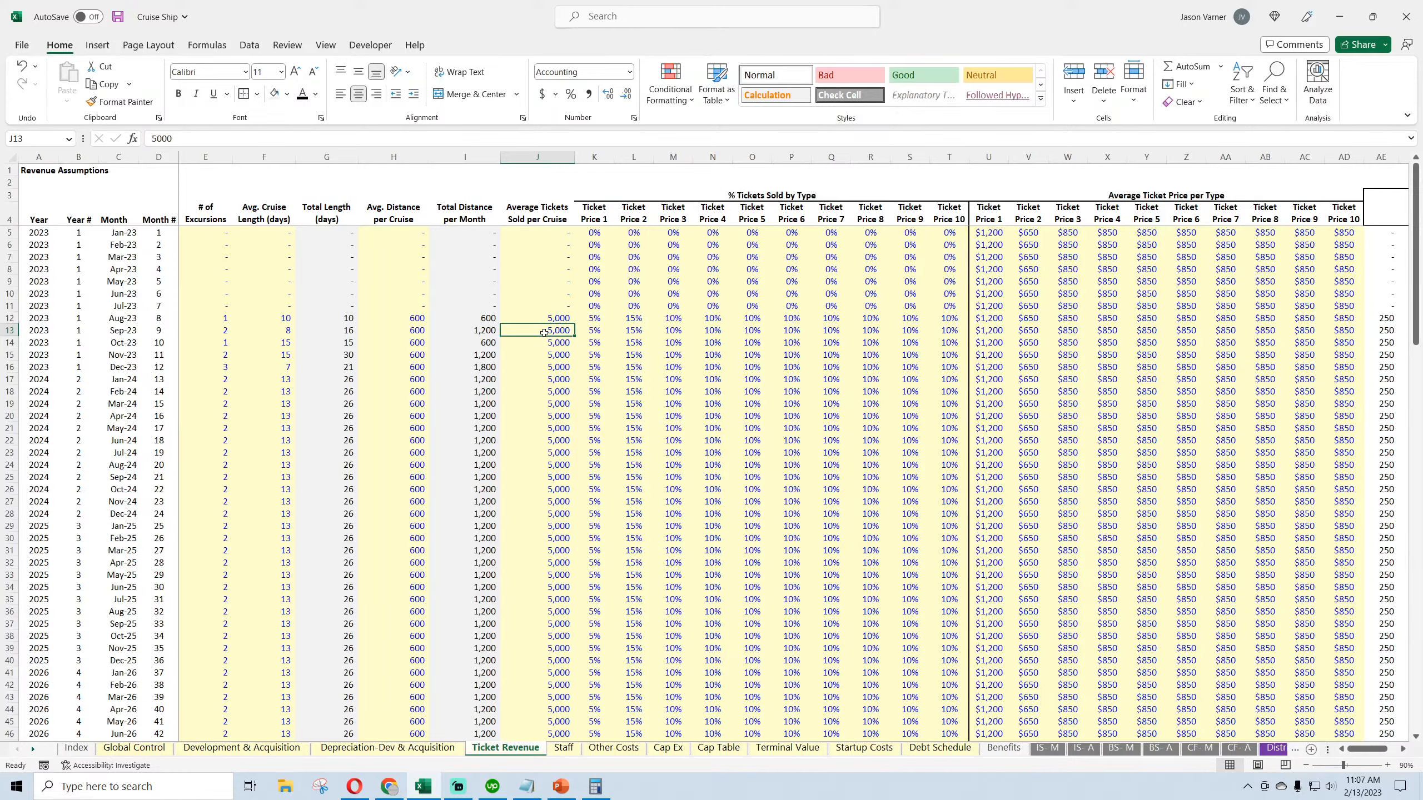
click(206, 330)
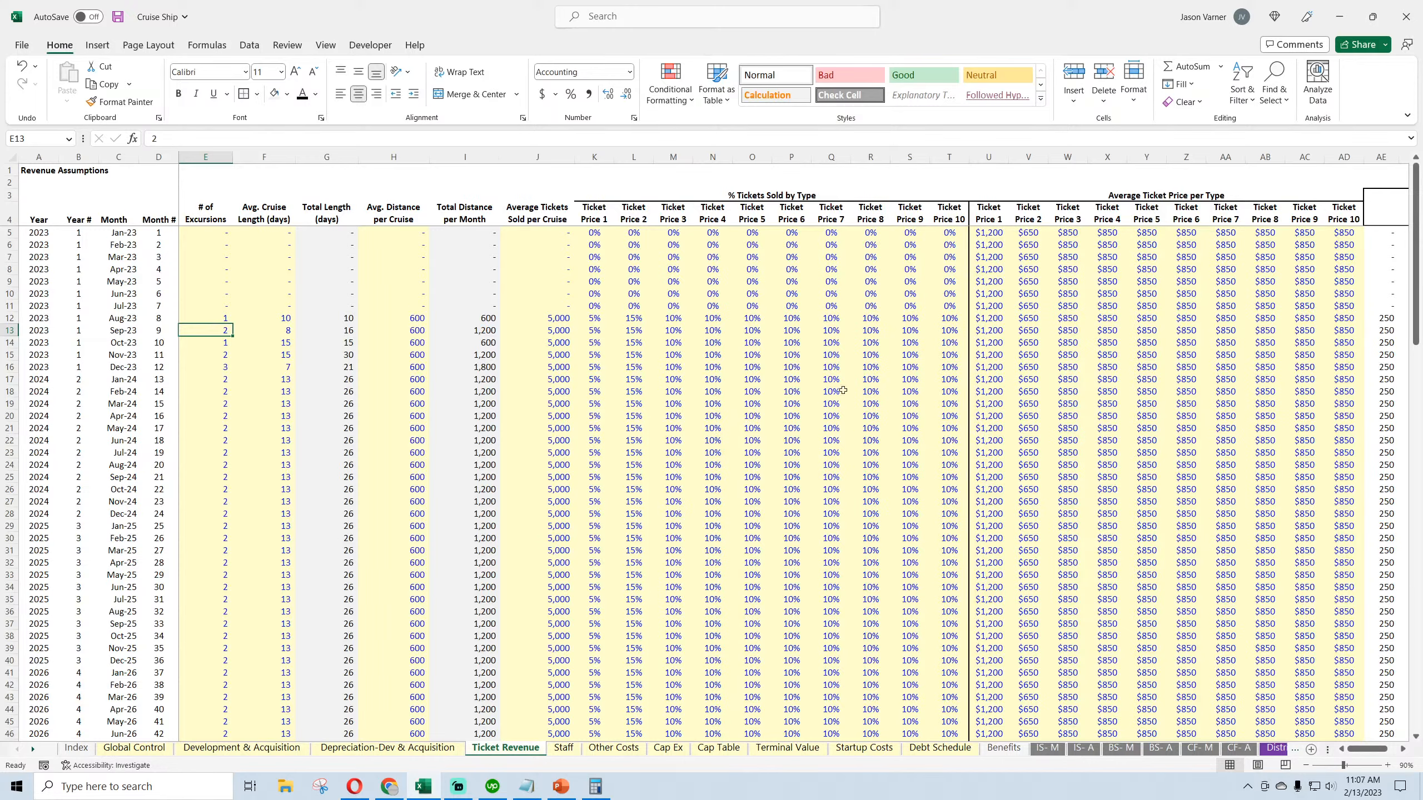
Save the workbook, checking the August 2023 tickets sold and percentage split across the ten ticket types
key(ctrl+s)
drag(555, 315, 946, 322)
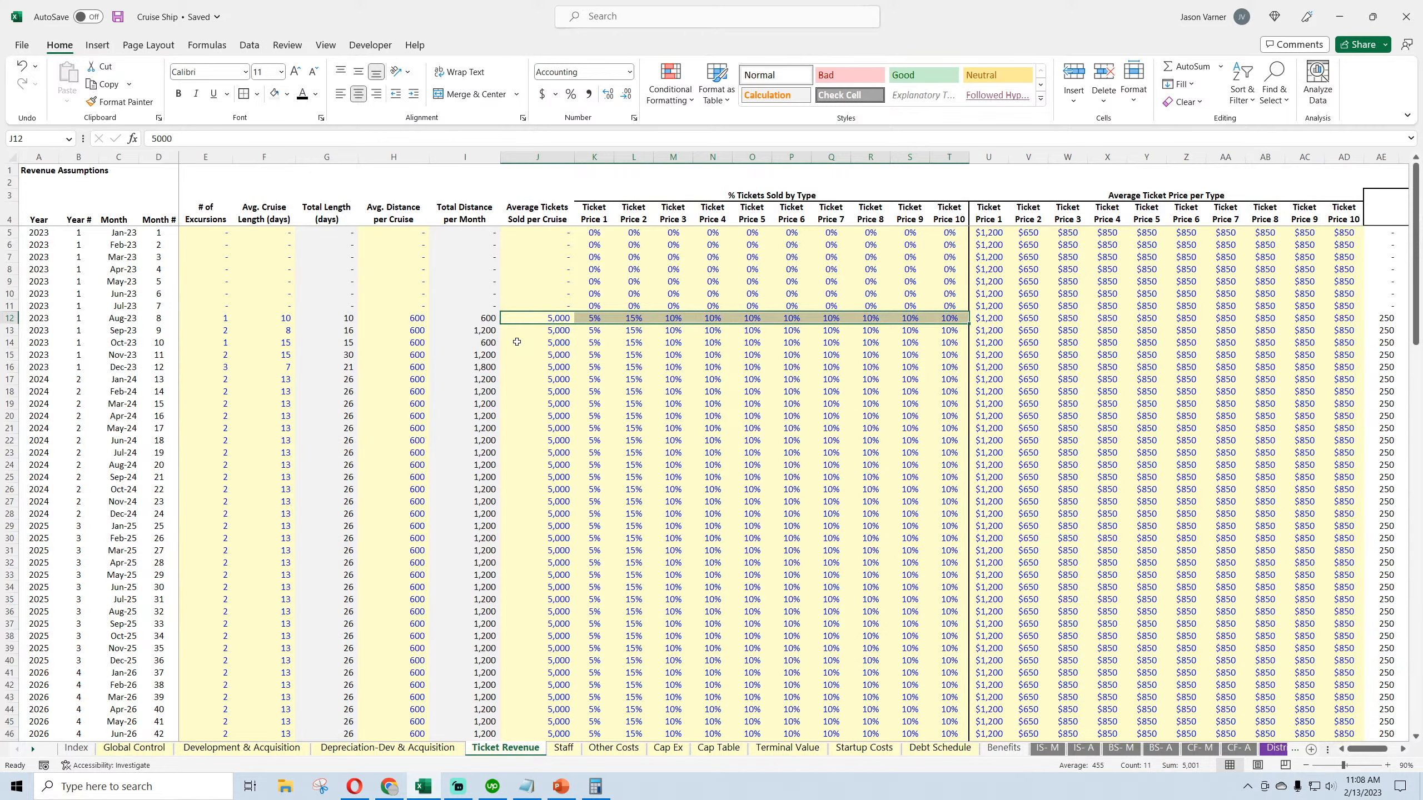
click(118, 17)
Look through the Staff sheet's positions, outsourced therapy and other outsourced professionals sections
click(562, 749)
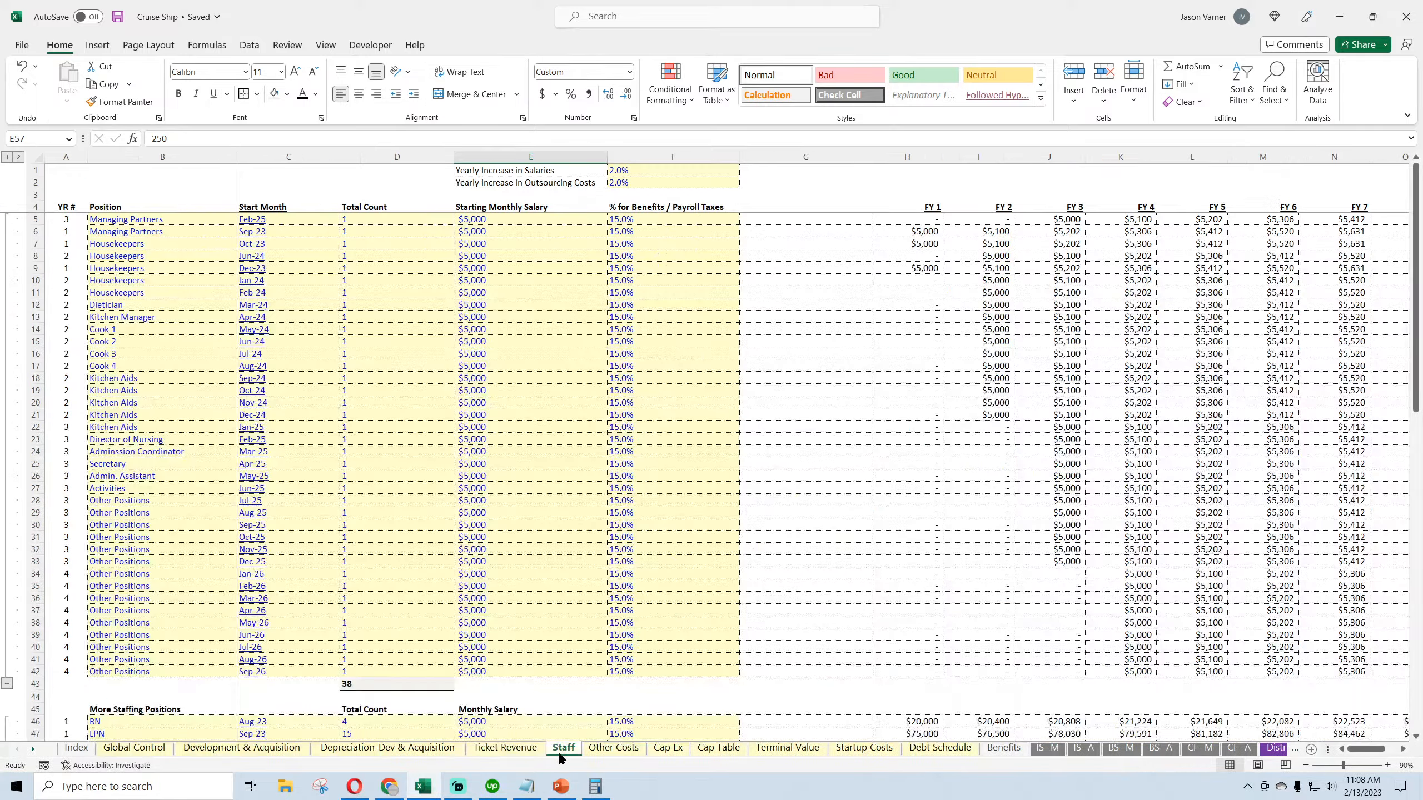
scroll(298, 584, down, 18)
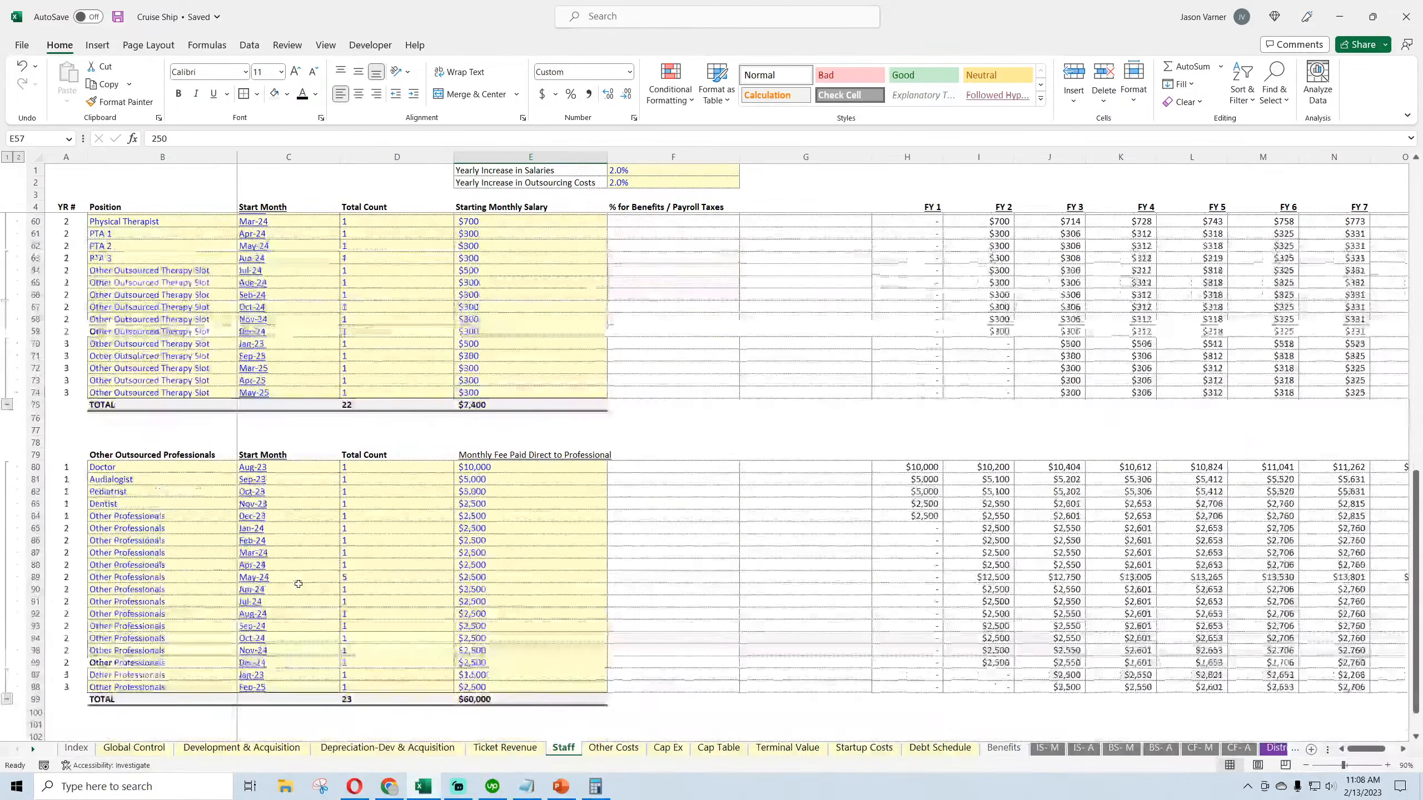
scroll(299, 584, down, 7)
scroll(302, 594, up, 20)
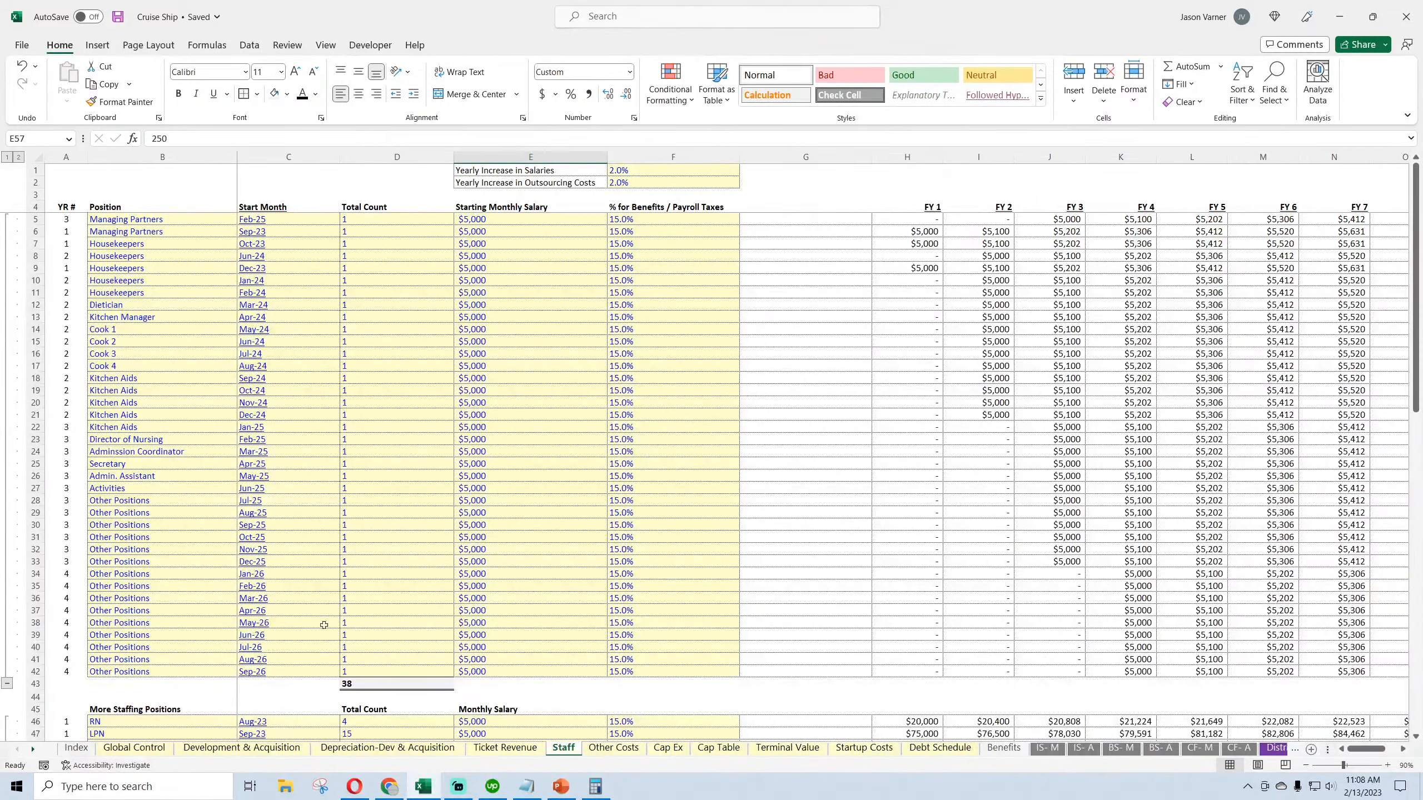
Return to the Ticket Revenue sheet and compare August 2023 tickets sold per cruise with the excursion count
click(505, 748)
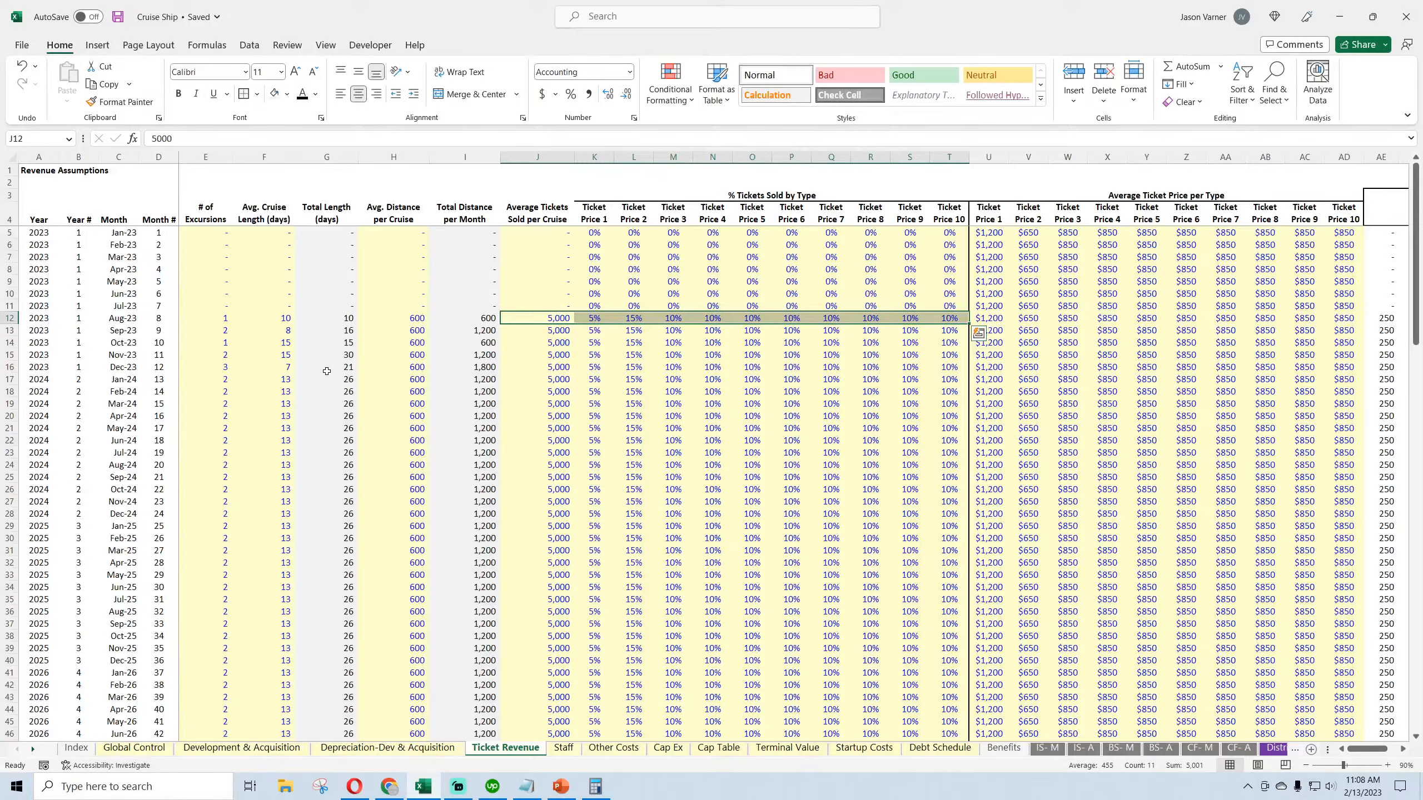
click(560, 316)
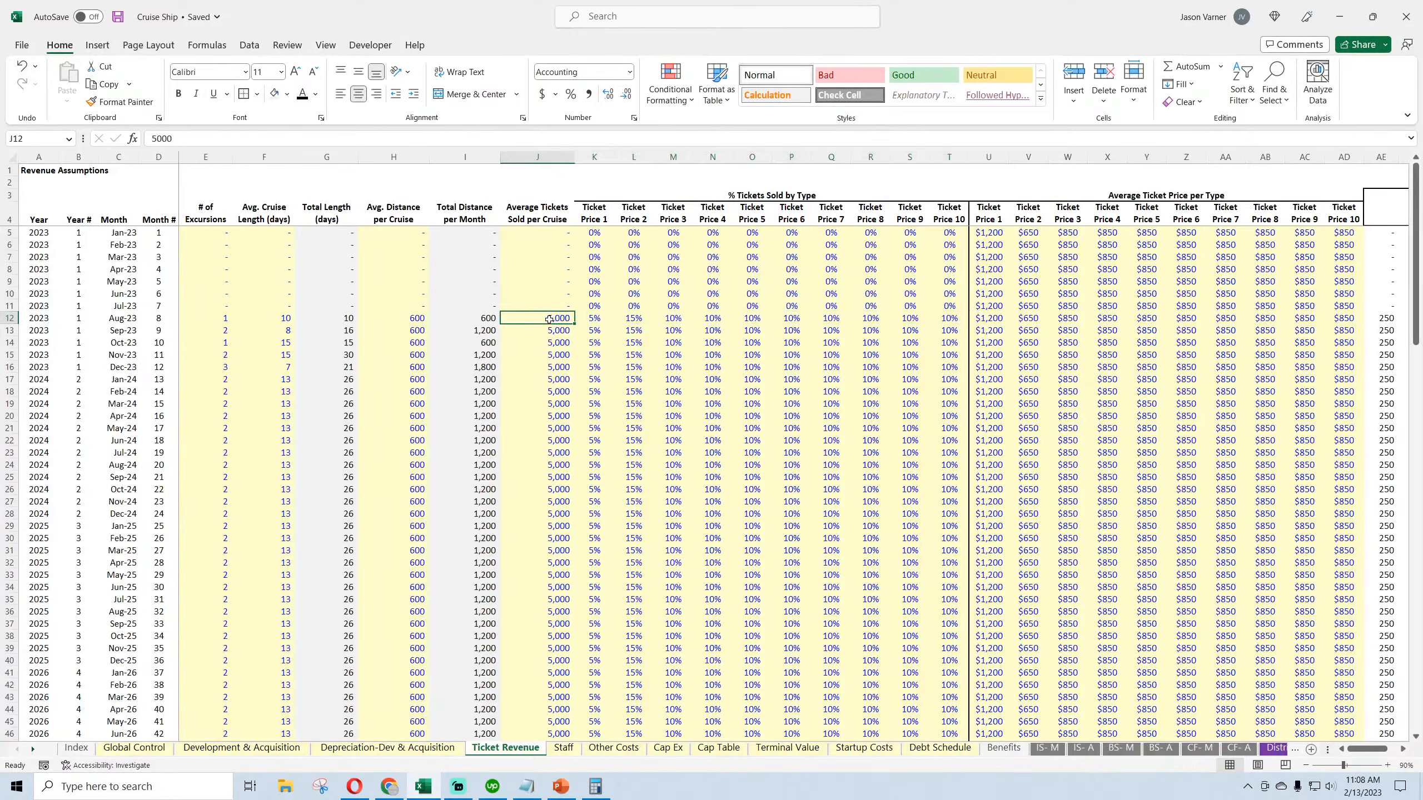
click(540, 330)
click(543, 318)
click(229, 318)
click(553, 320)
click(213, 321)
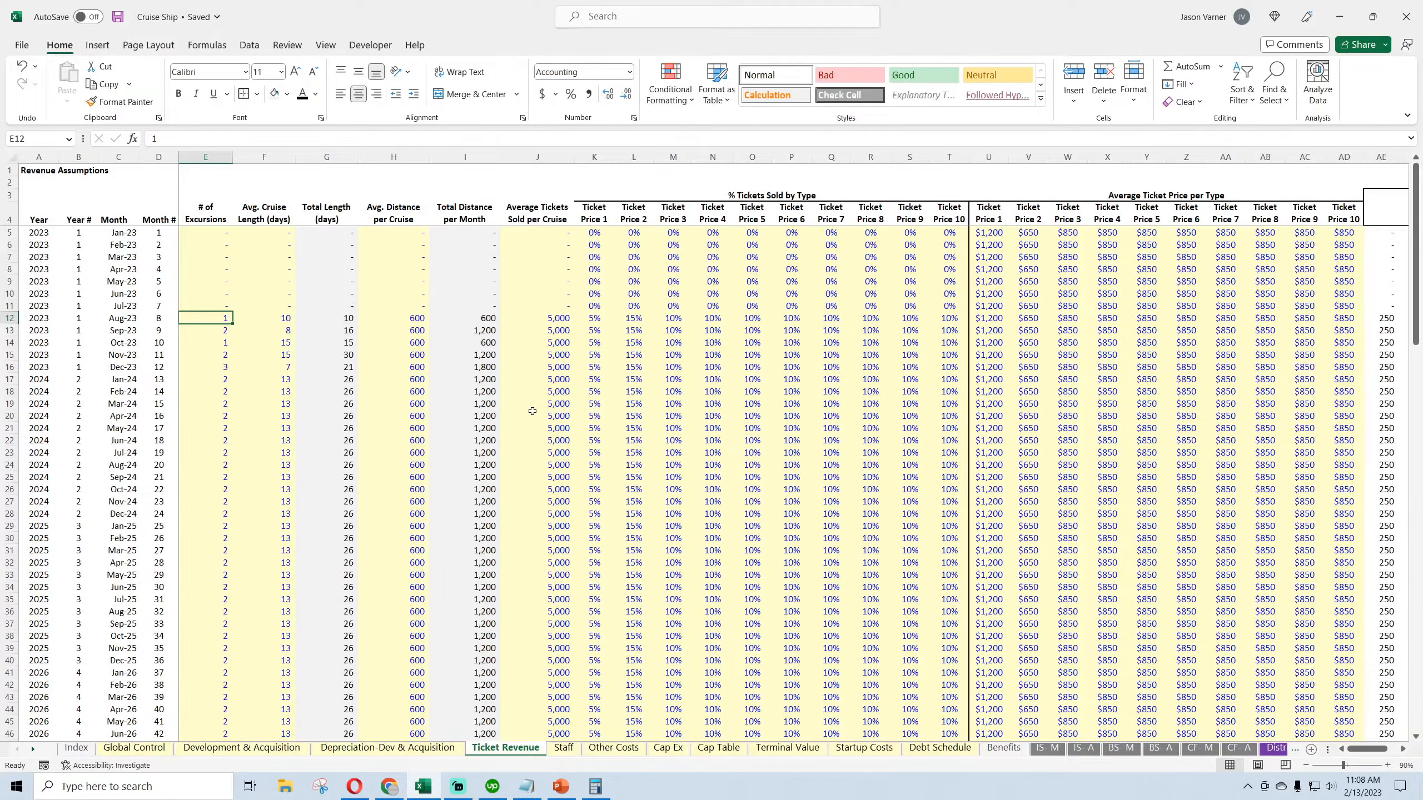
scroll(536, 422, down, 20)
scroll(532, 407, up, 20)
Go back to the Staff sheet and scan its staffing and outsourcing tables again
key(ctrl+Page_Down)
scroll(262, 566, down, 15)
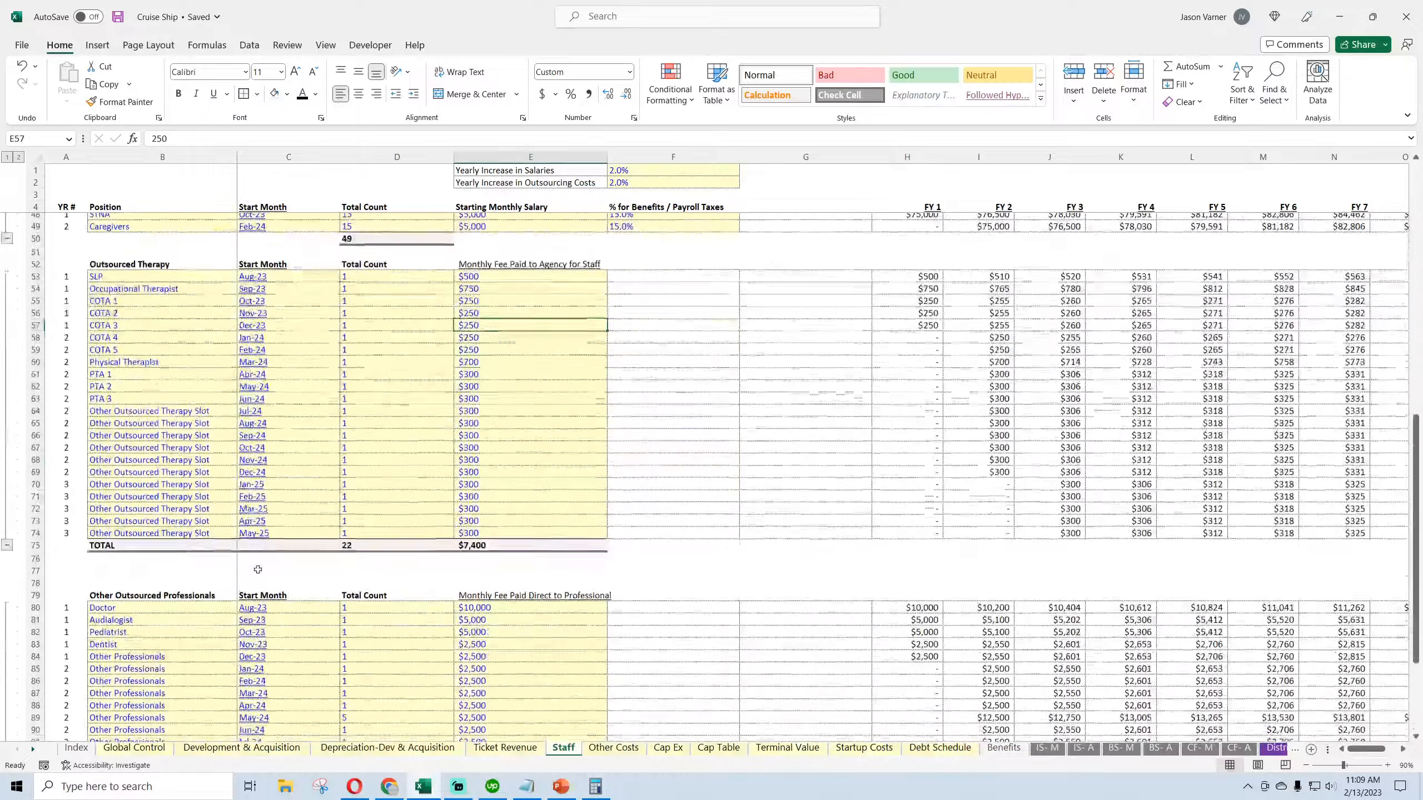
scroll(262, 565, up, 20)
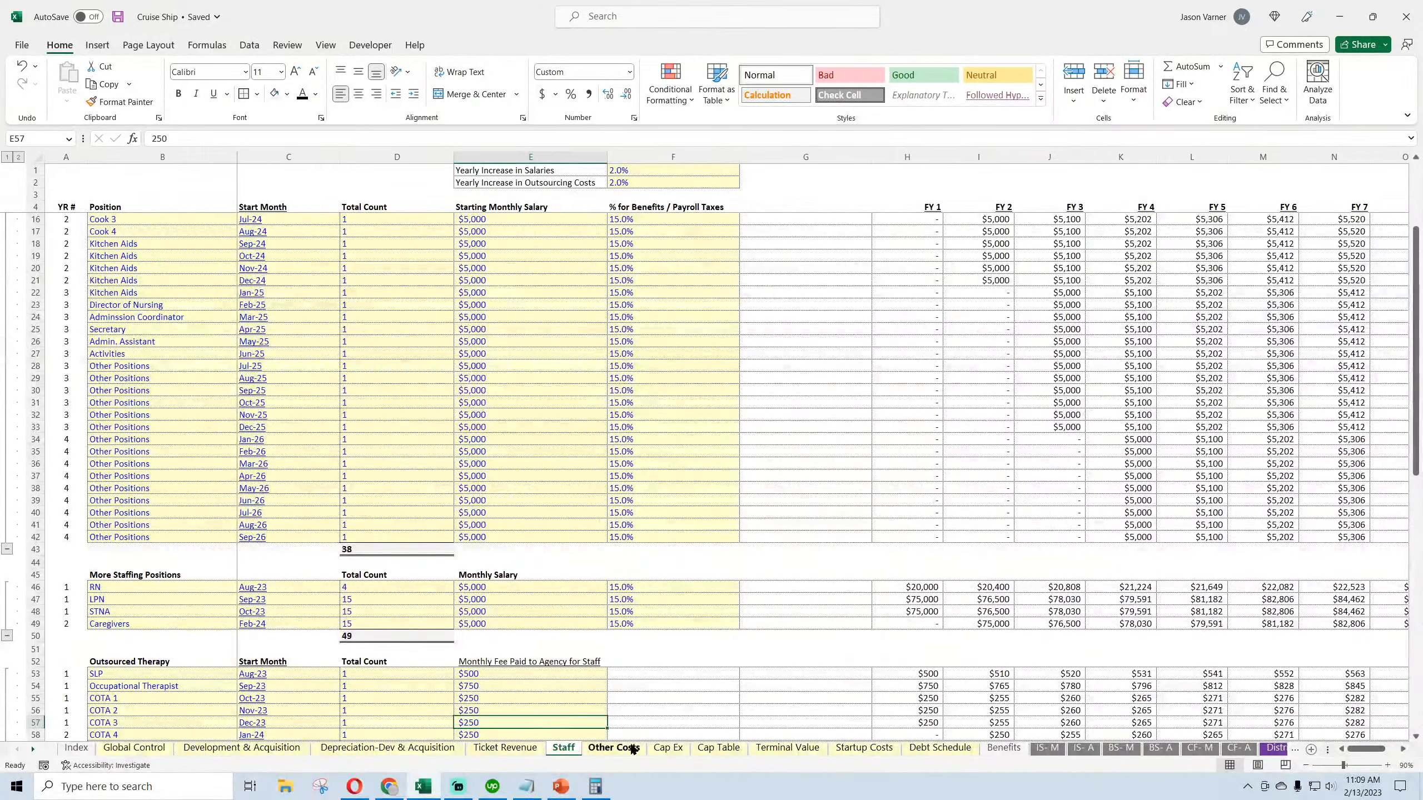
On the Other Costs sheet, enter the heading "Variable Cost Assumptions" in B57, above the Average MPG row
click(613, 747)
scroll(368, 595, down, 20)
scroll(368, 595, up, 18)
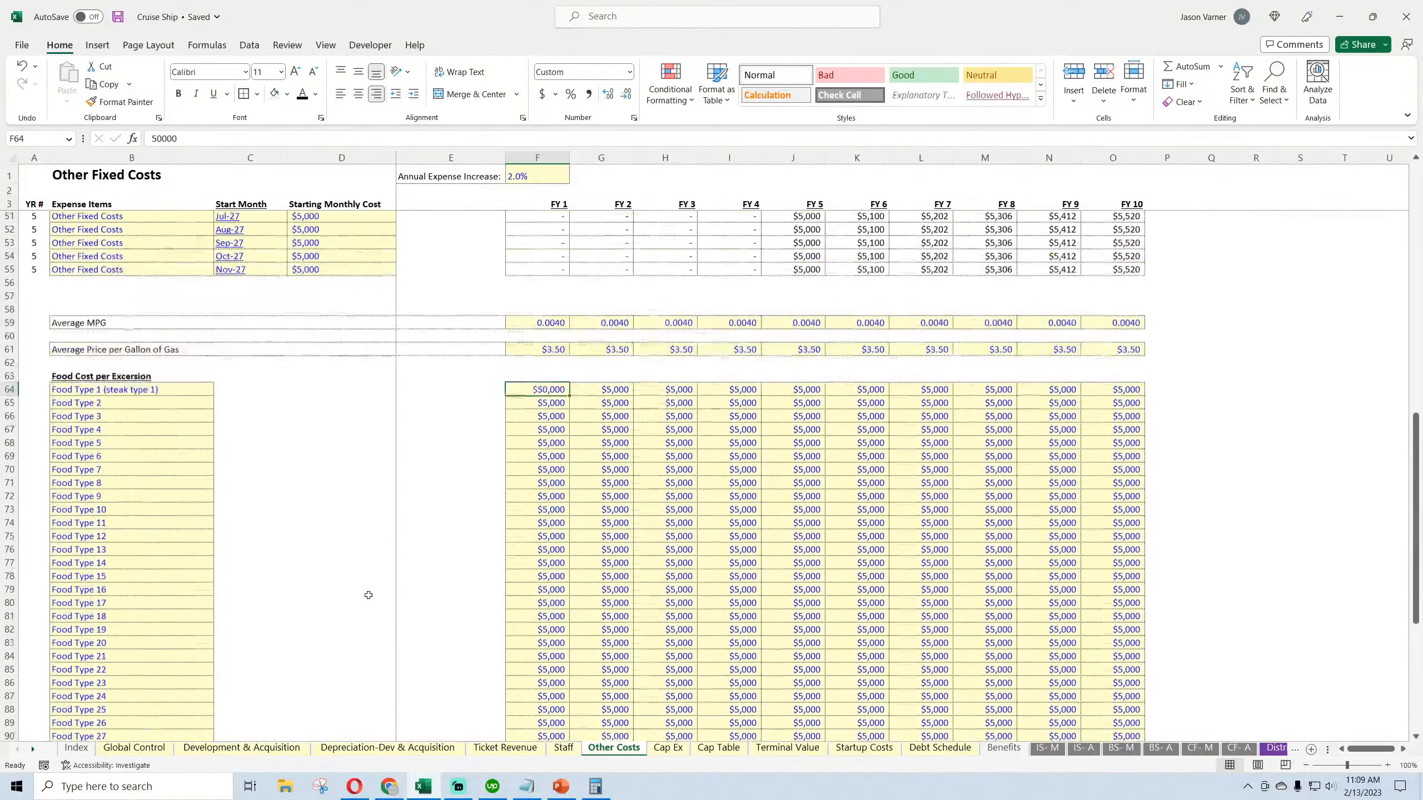
scroll(367, 595, up, 4)
click(112, 444)
text(Variable)
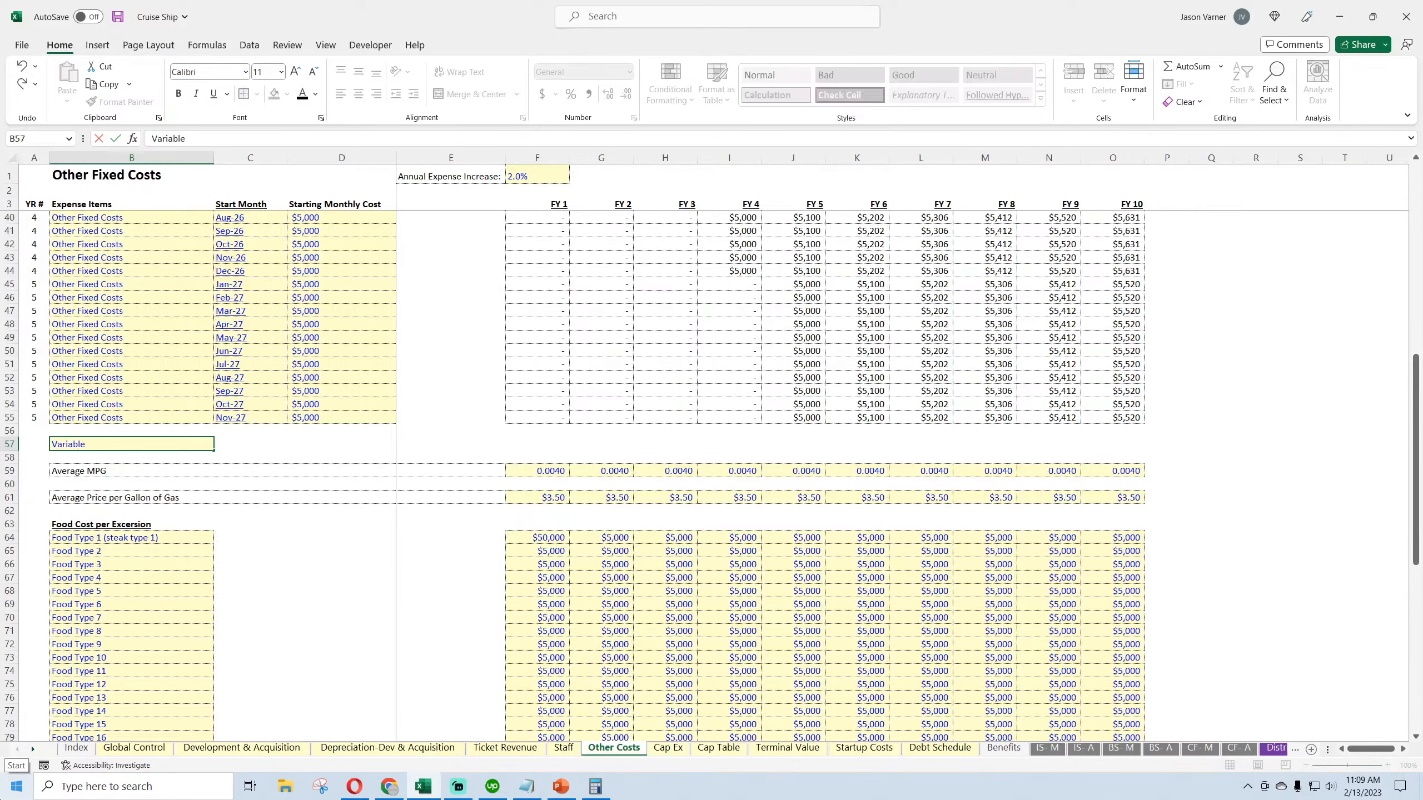
text( Cost Assumptions)
key(Return)
Format the Variable Cost Assumptions heading as bold, underlined black text and apply a fill across B57:O57
scroll(87, 663, up, 1)
click(112, 485)
click(179, 94)
click(214, 94)
click(302, 94)
click(275, 93)
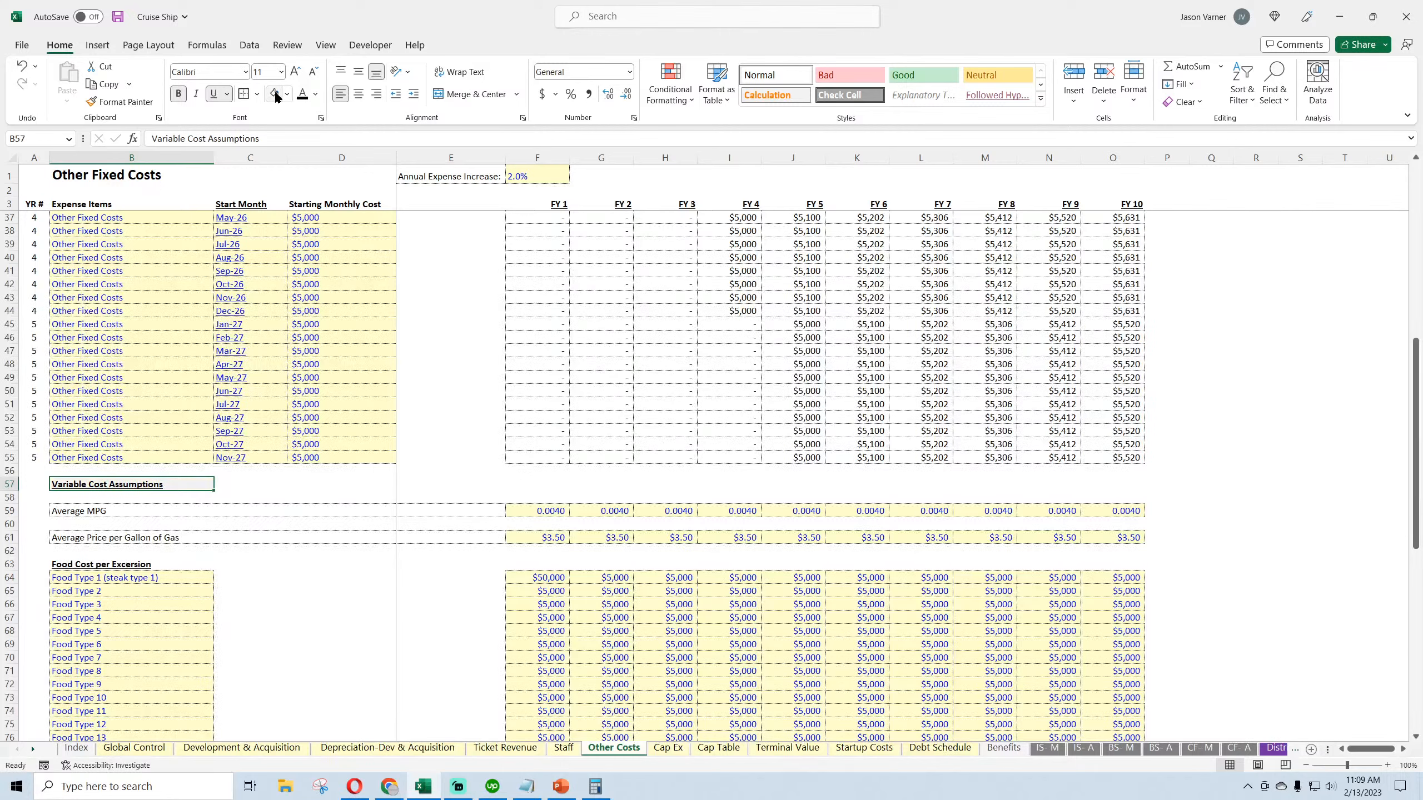
click(287, 94)
key(Escape)
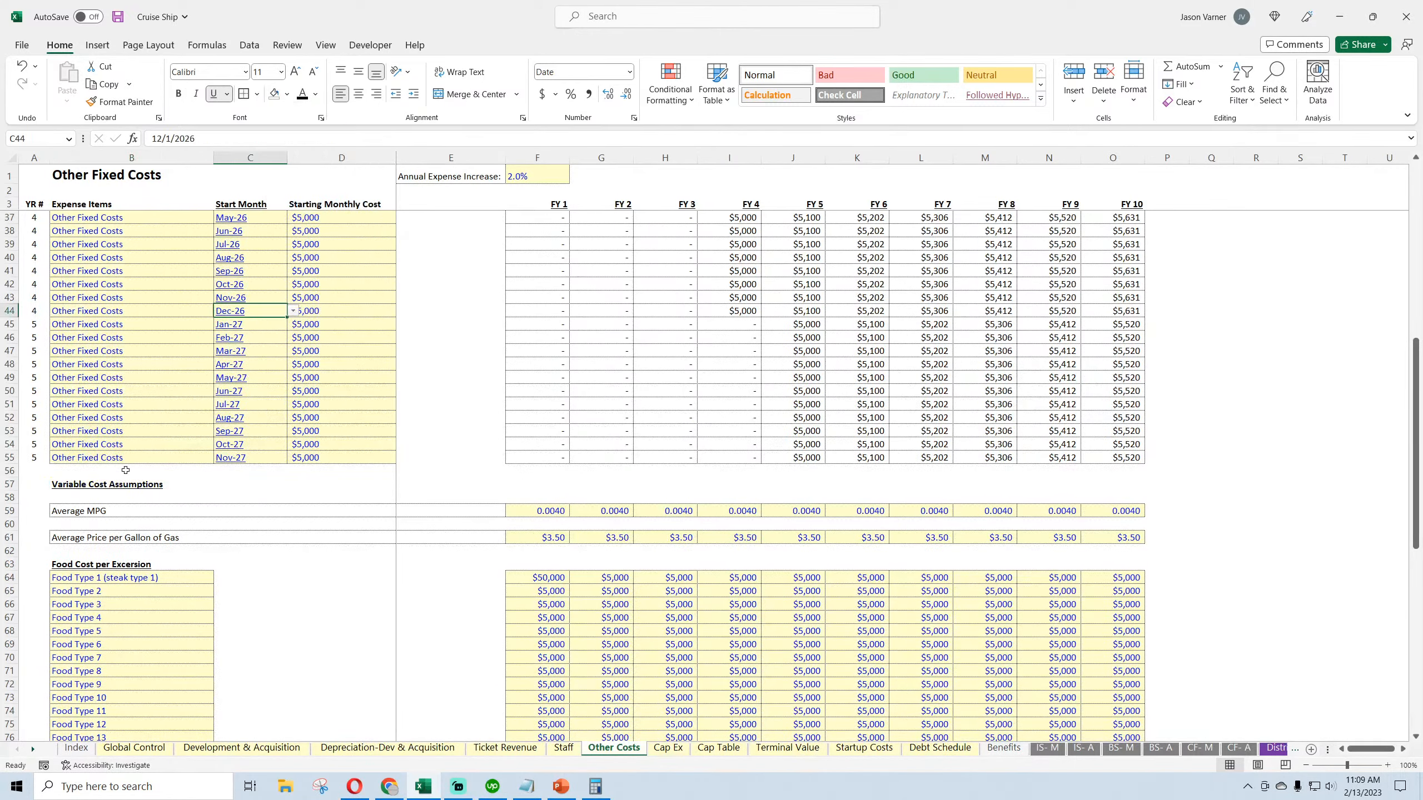
drag(105, 483, 1132, 486)
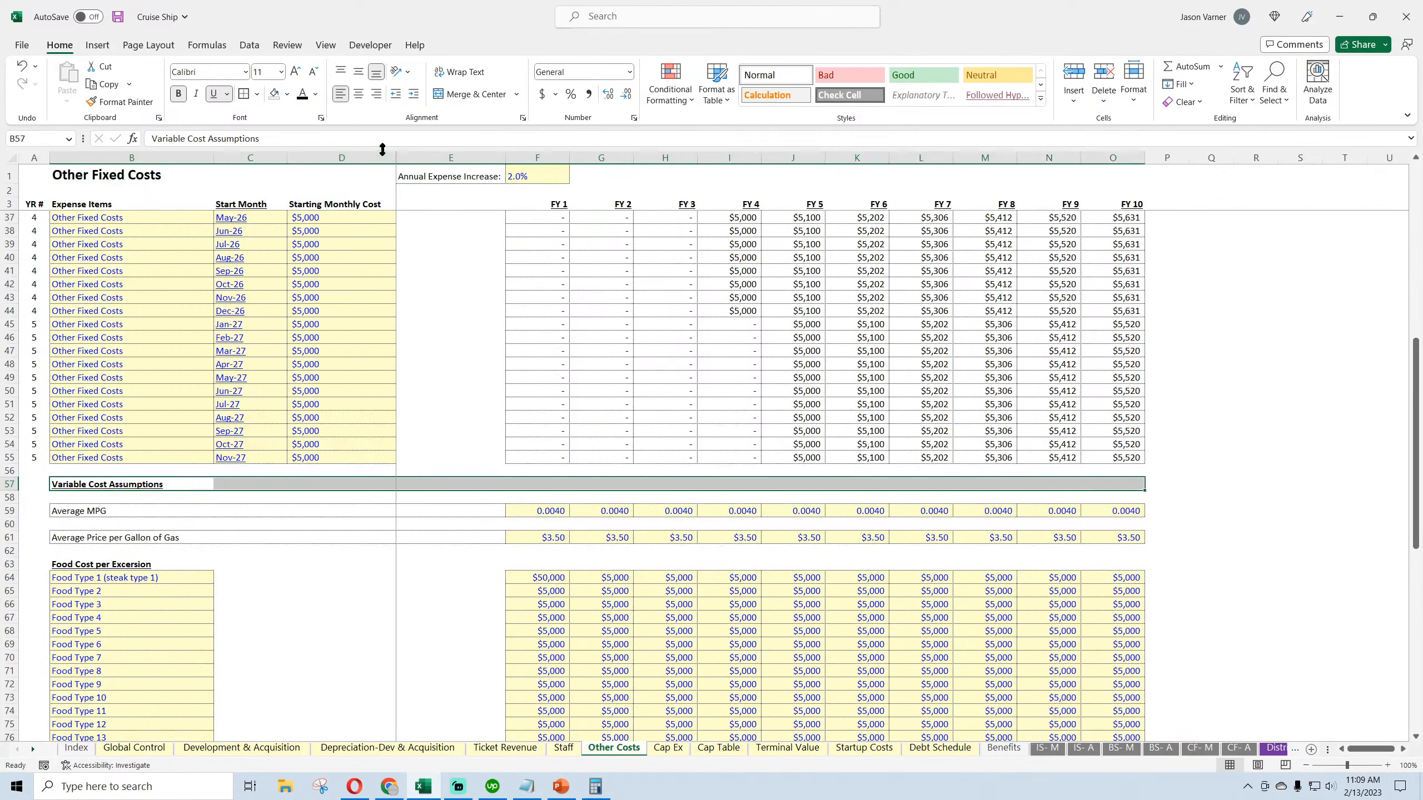
click(279, 95)
Retitle the Food Cost per Excersion heading in B63, entering "Average Cost per Food Item per Exc"
scroll(132, 482, down, 7)
click(131, 271)
text(Average Cost per )
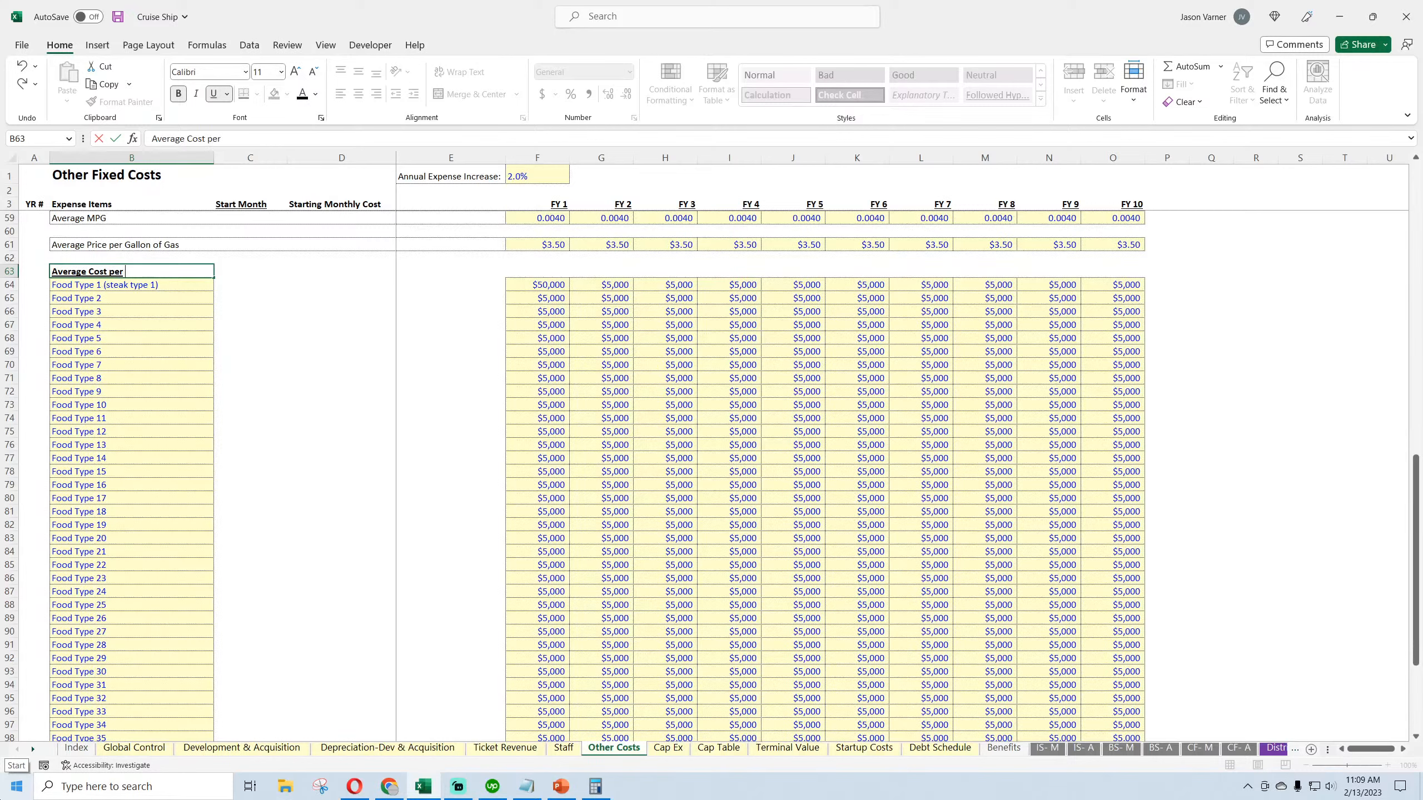
text(Food Item per Exc)
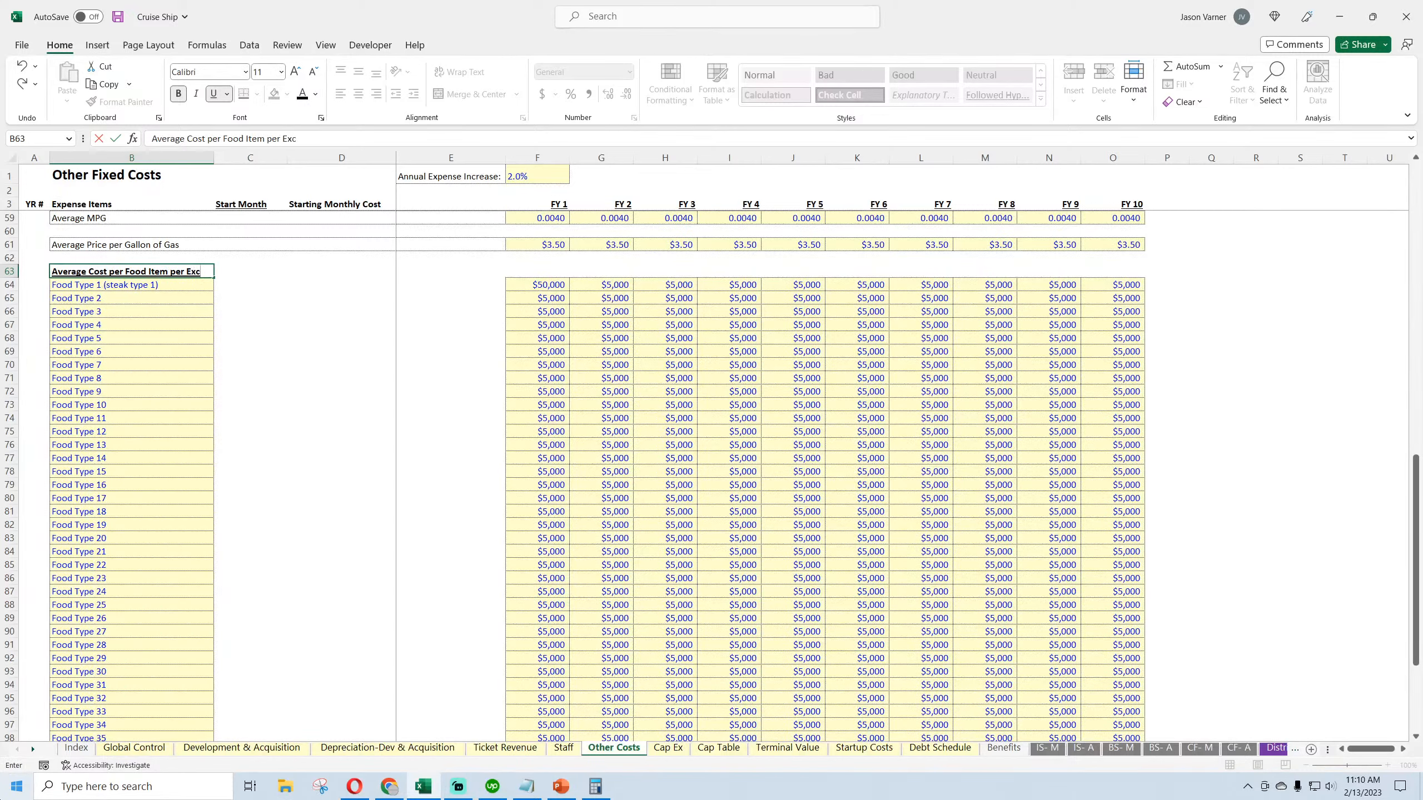